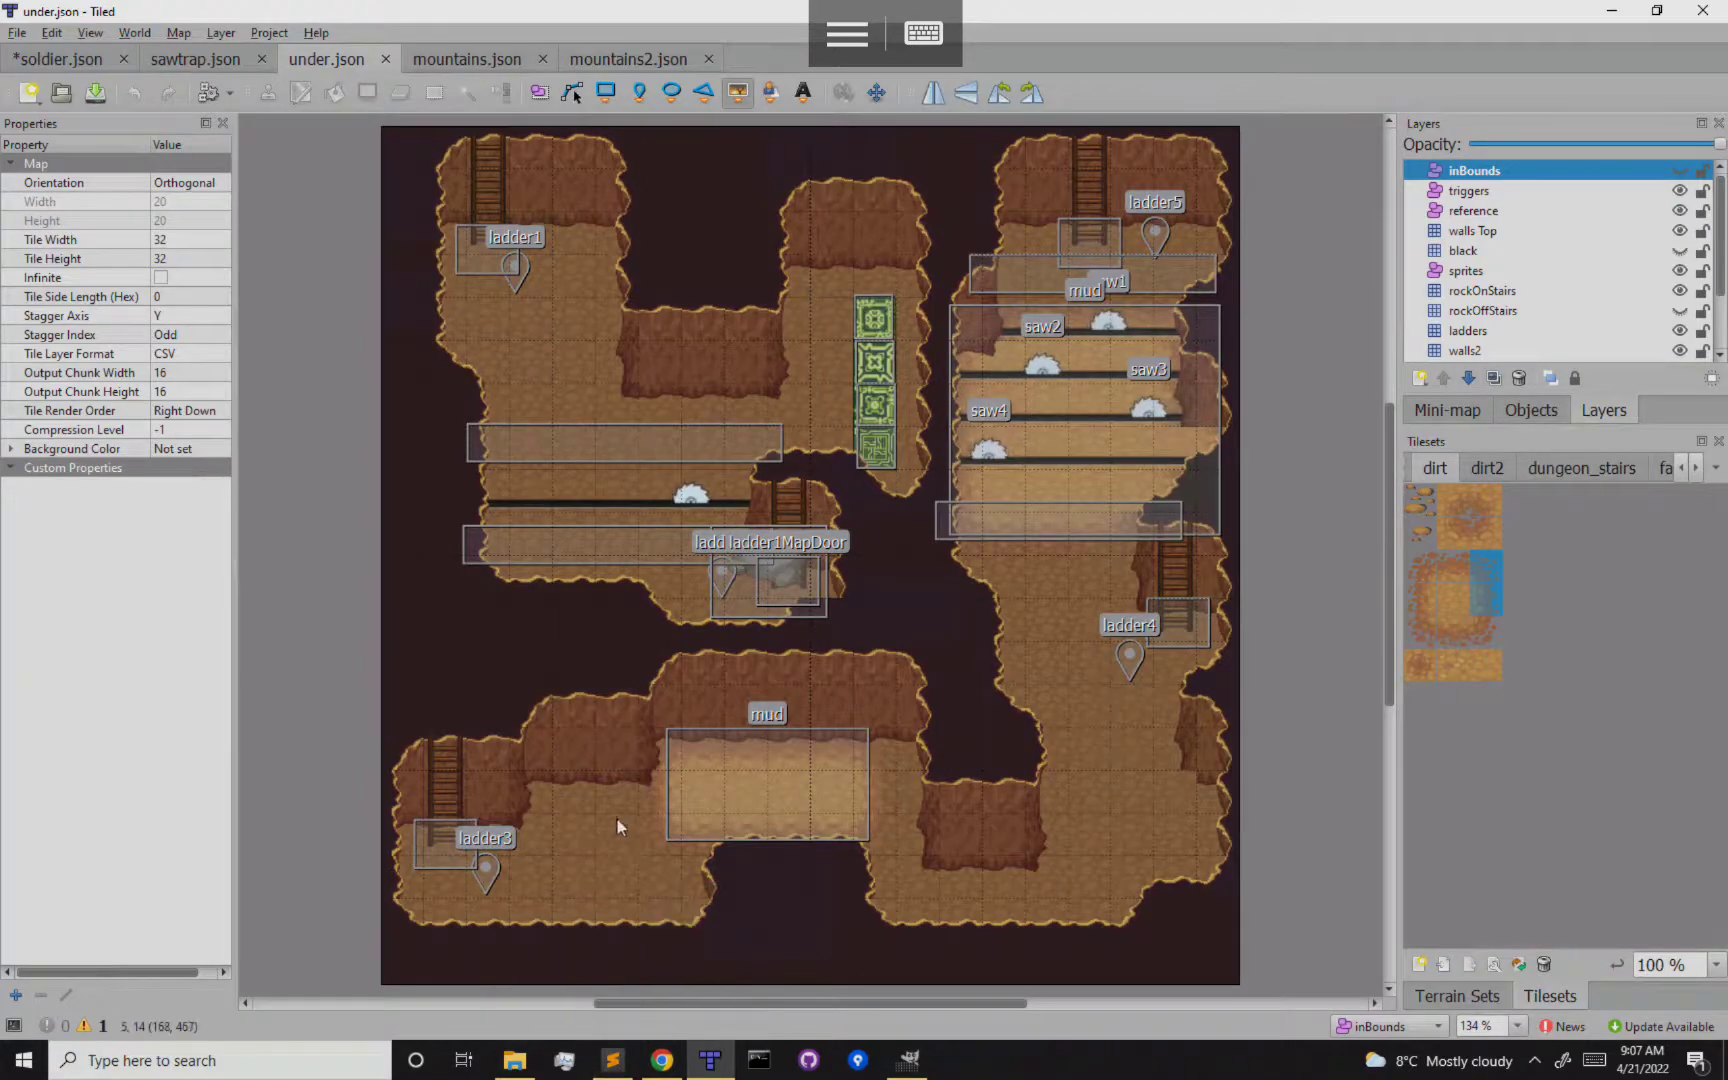
# Switch to Sublime Text and open under.json from the src/demo/maps/under folder of the project
pyautogui.click(608, 1064)
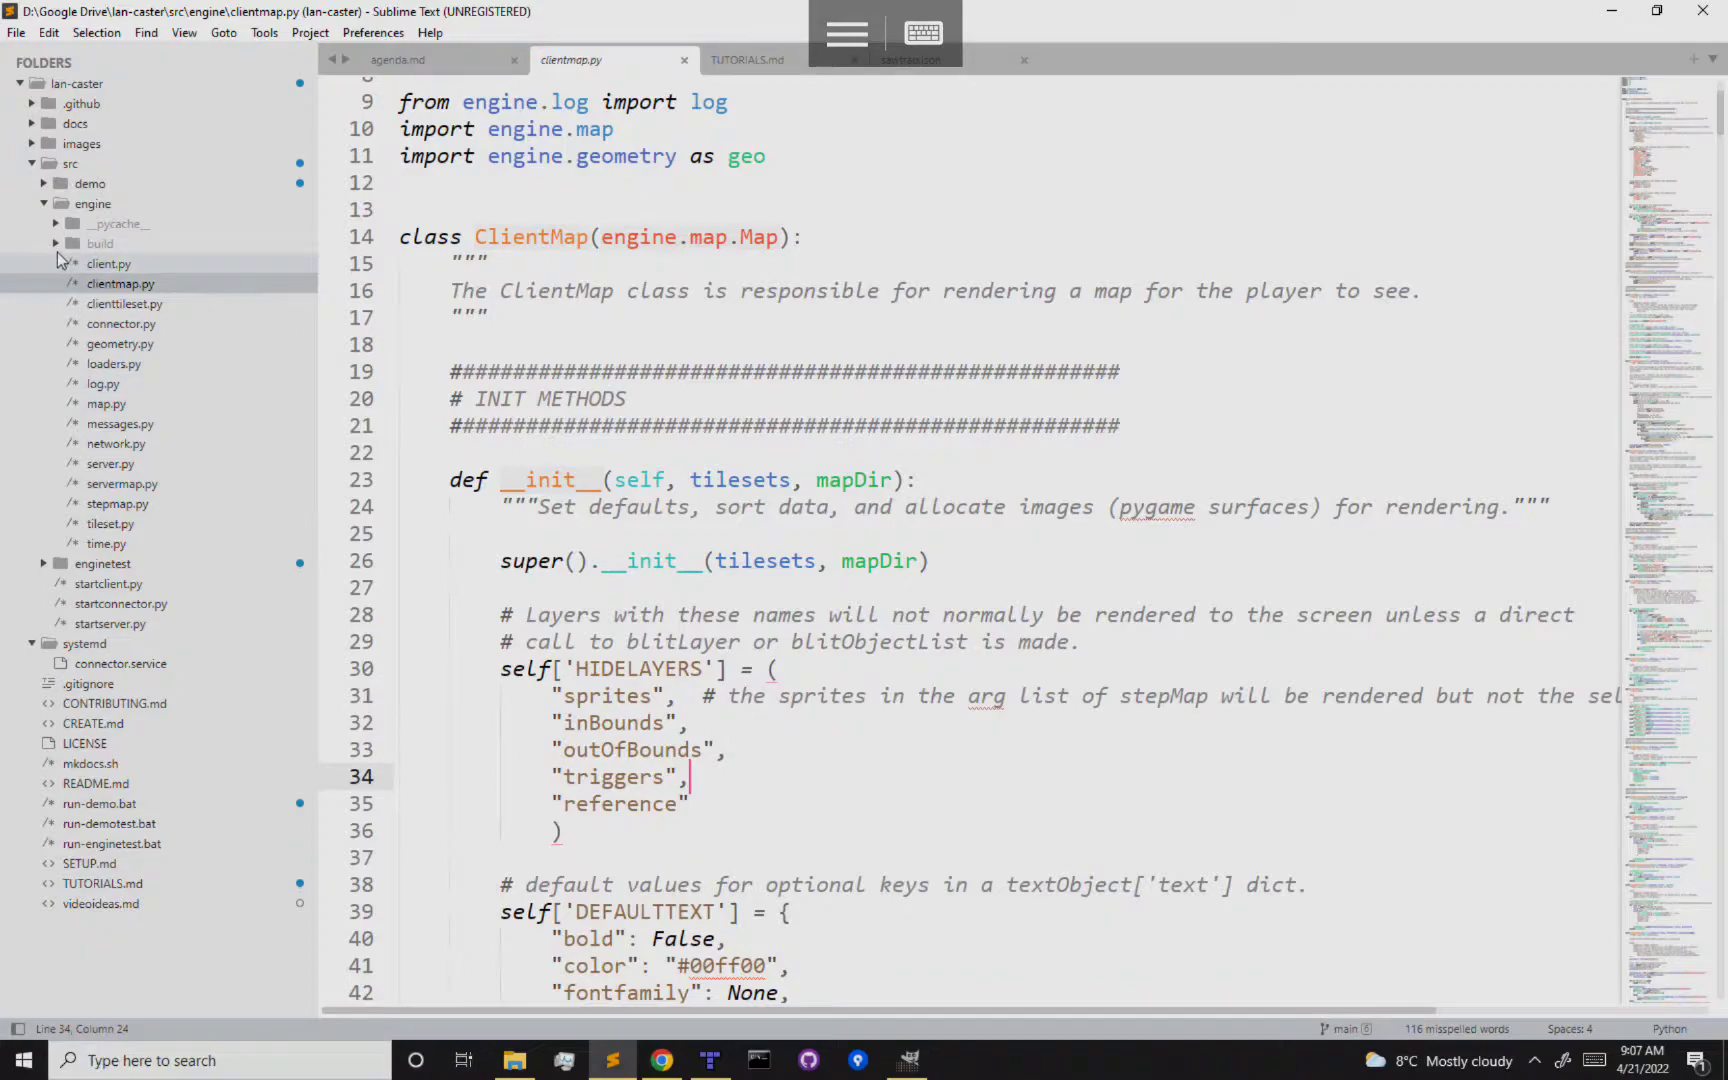
pyautogui.click(43, 204)
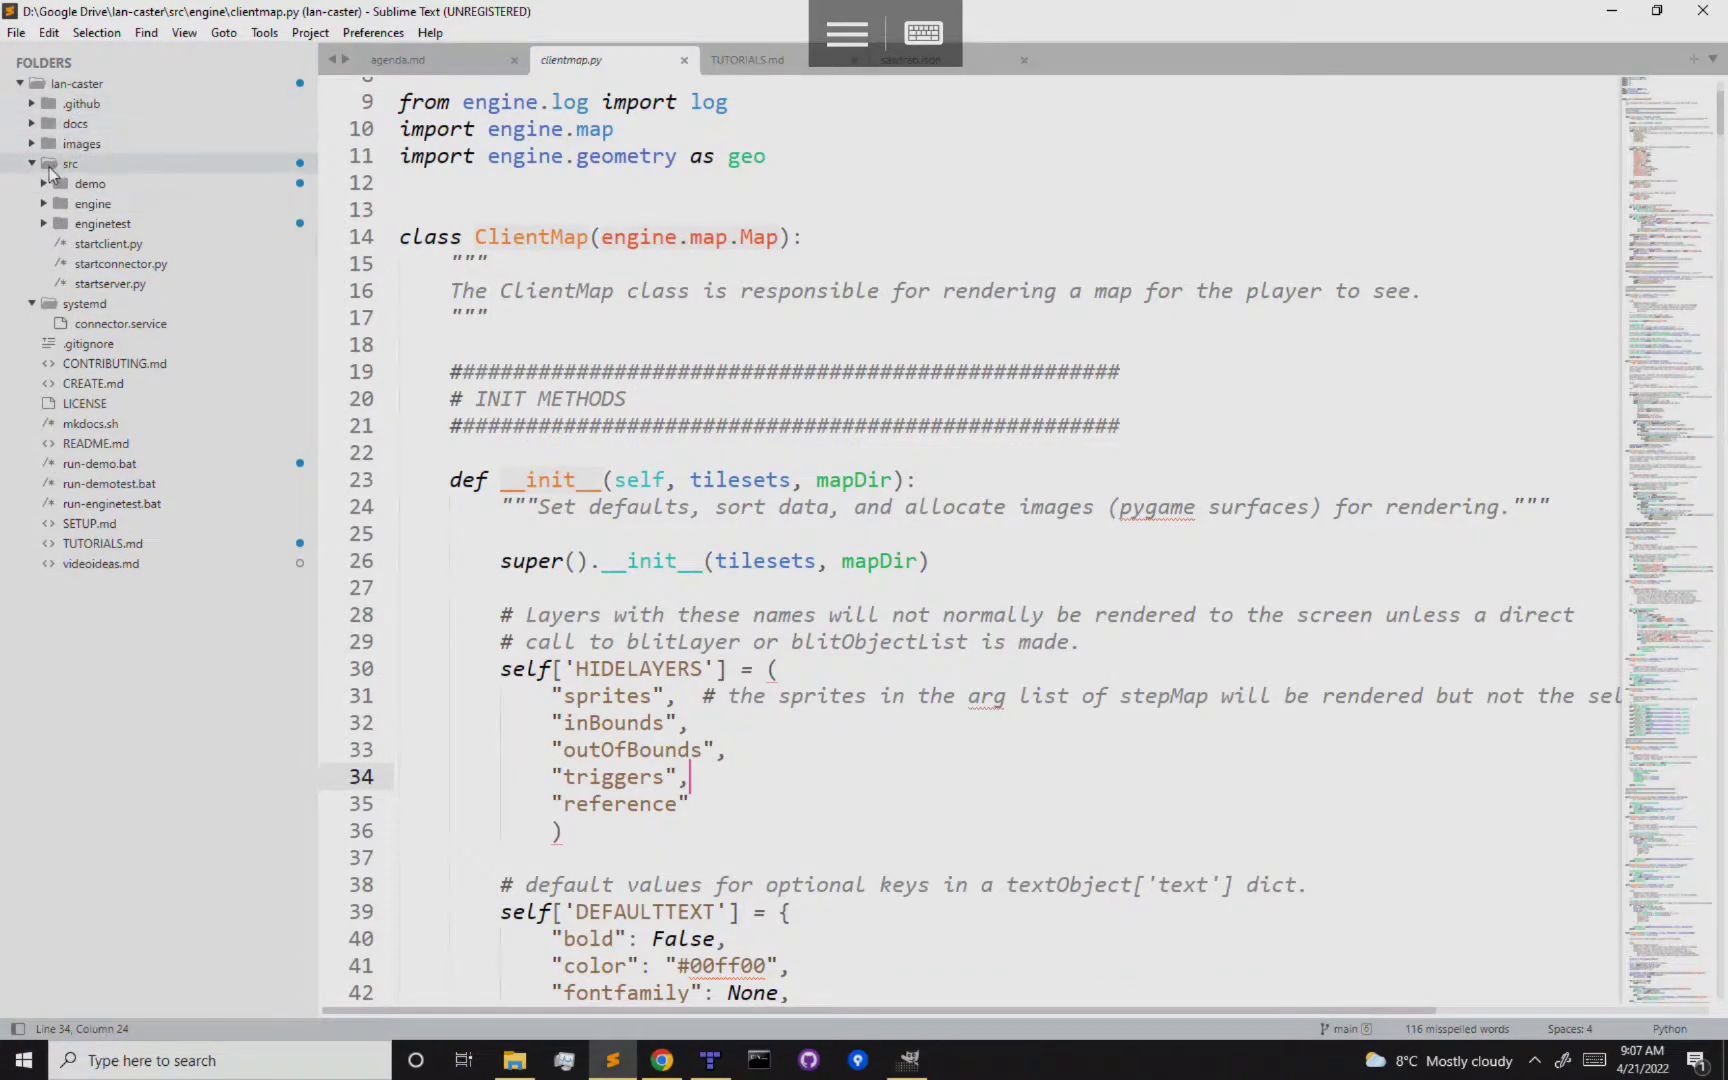
pyautogui.click(46, 185)
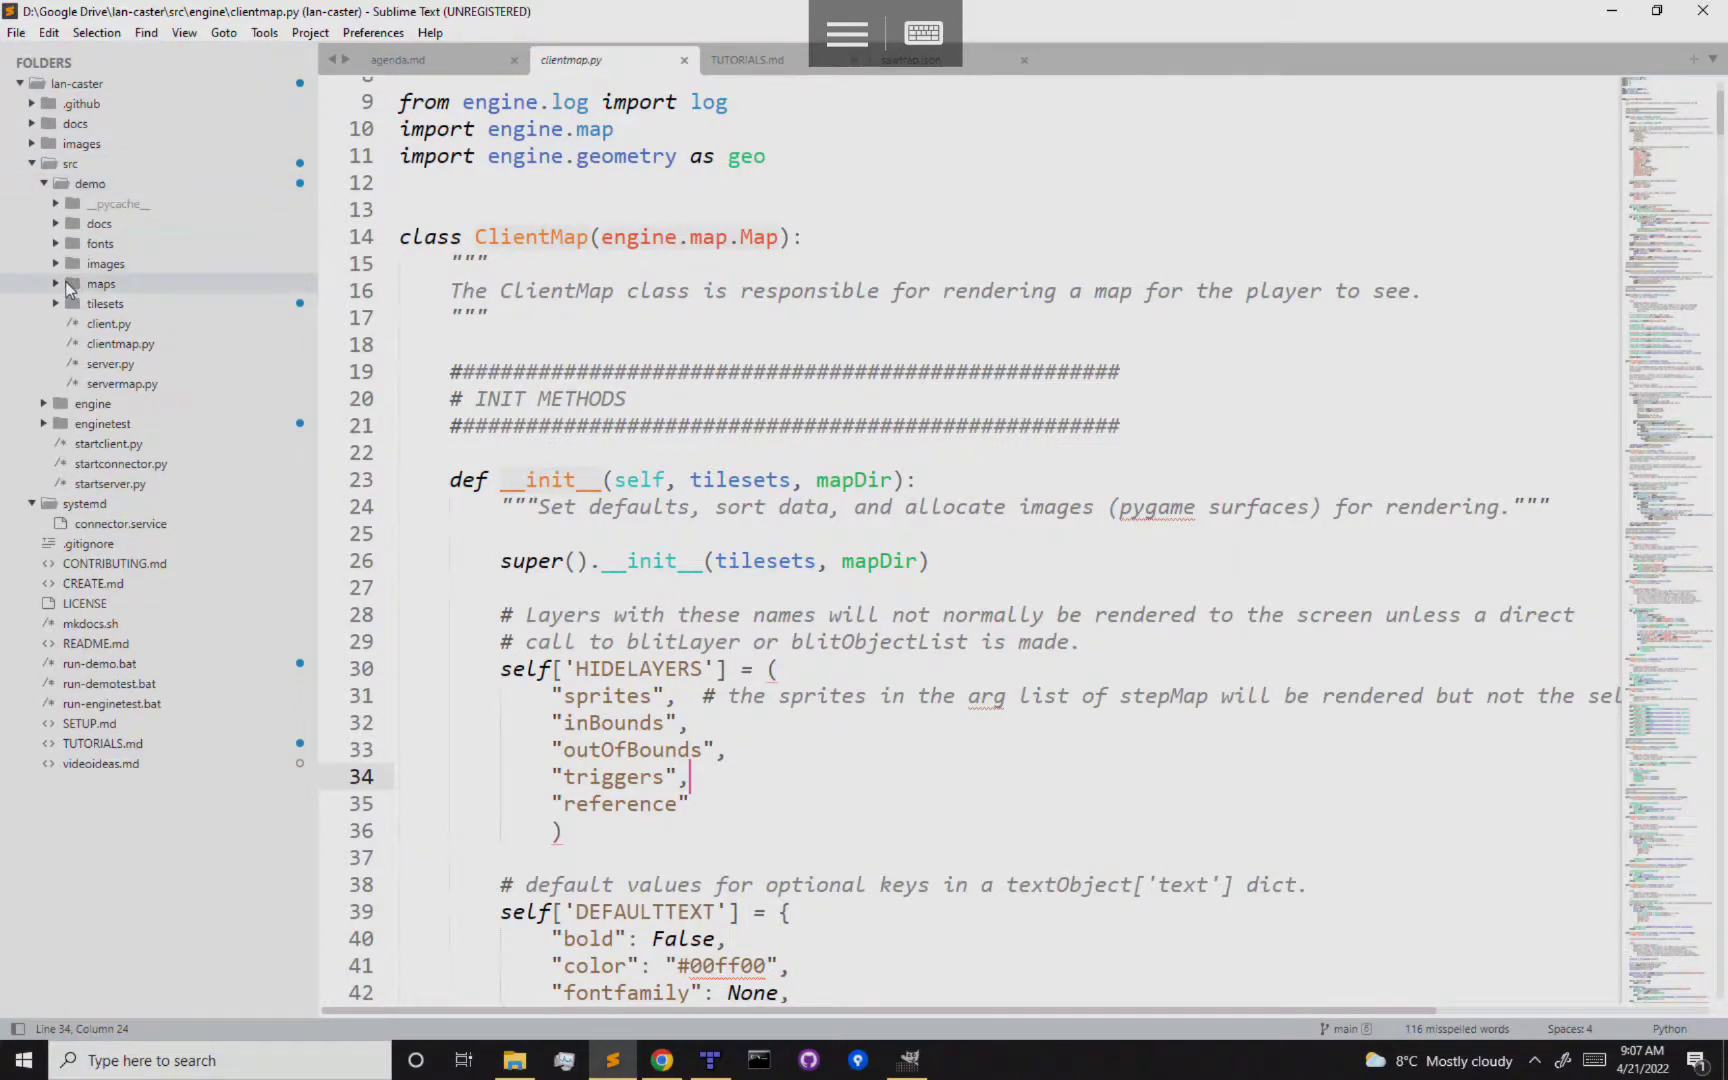
pyautogui.click(57, 283)
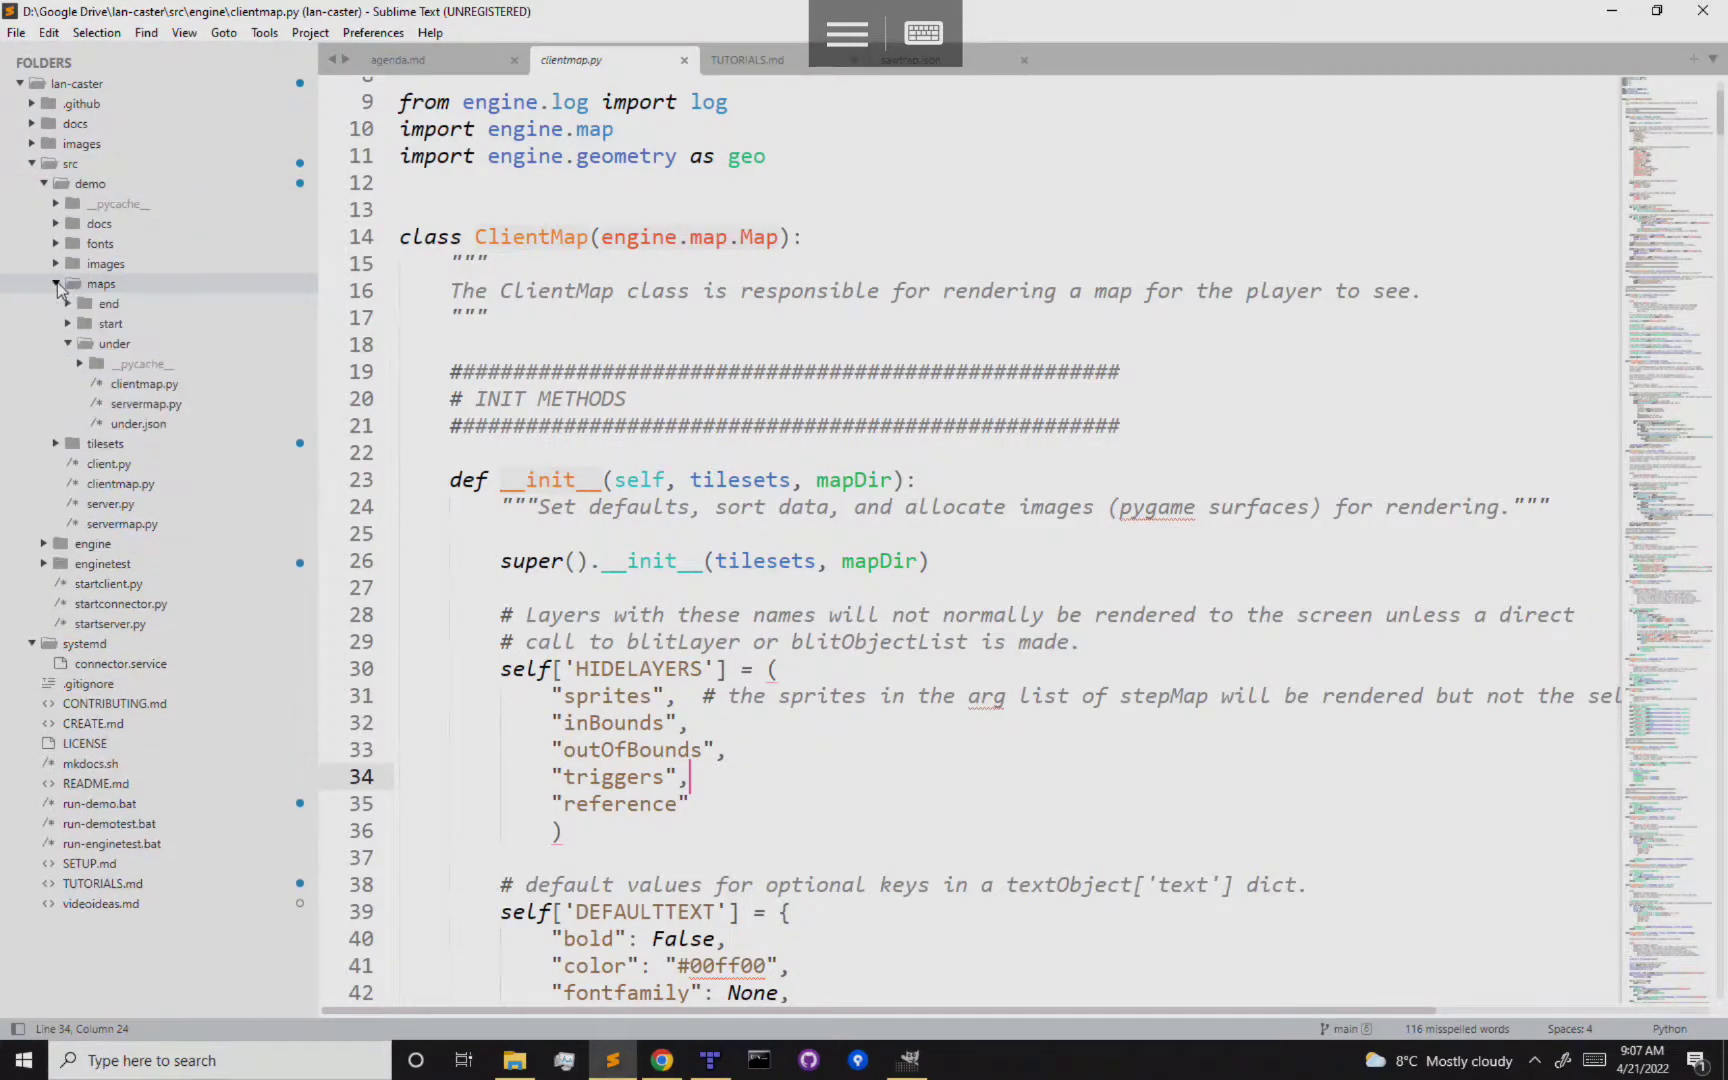
pyautogui.click(69, 344)
pyautogui.click(69, 344)
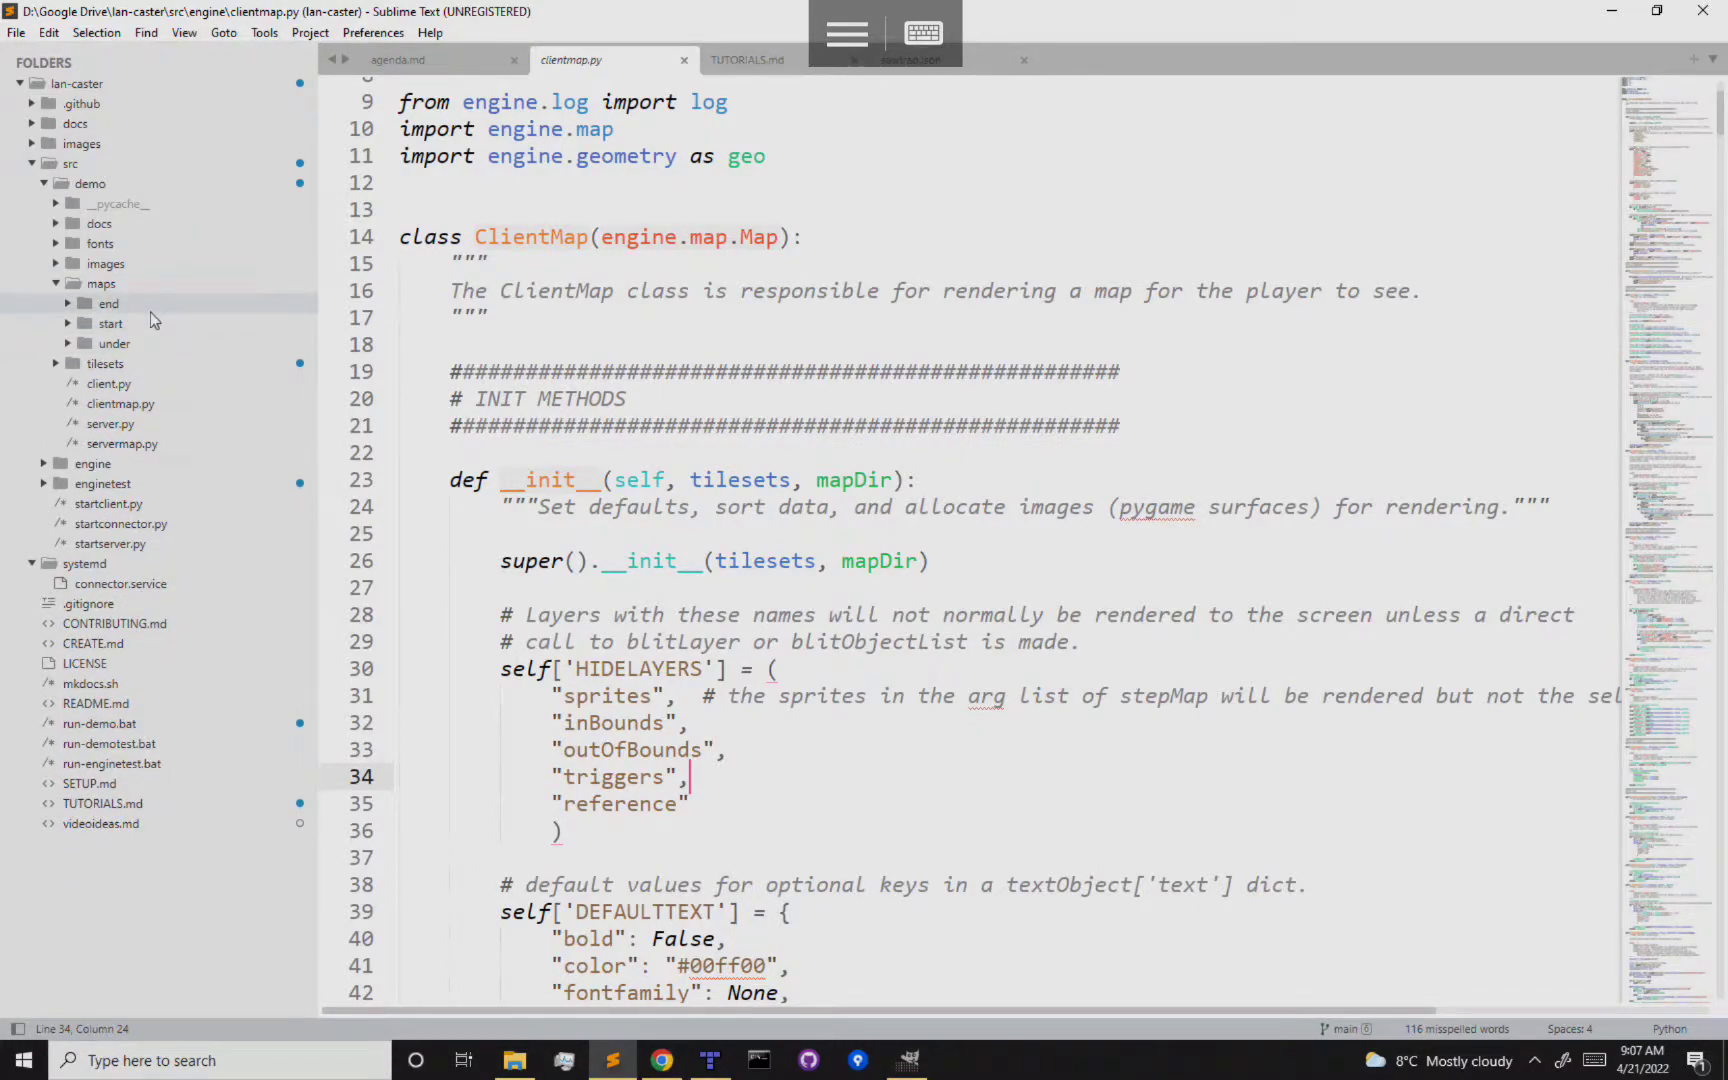
pyautogui.click(69, 344)
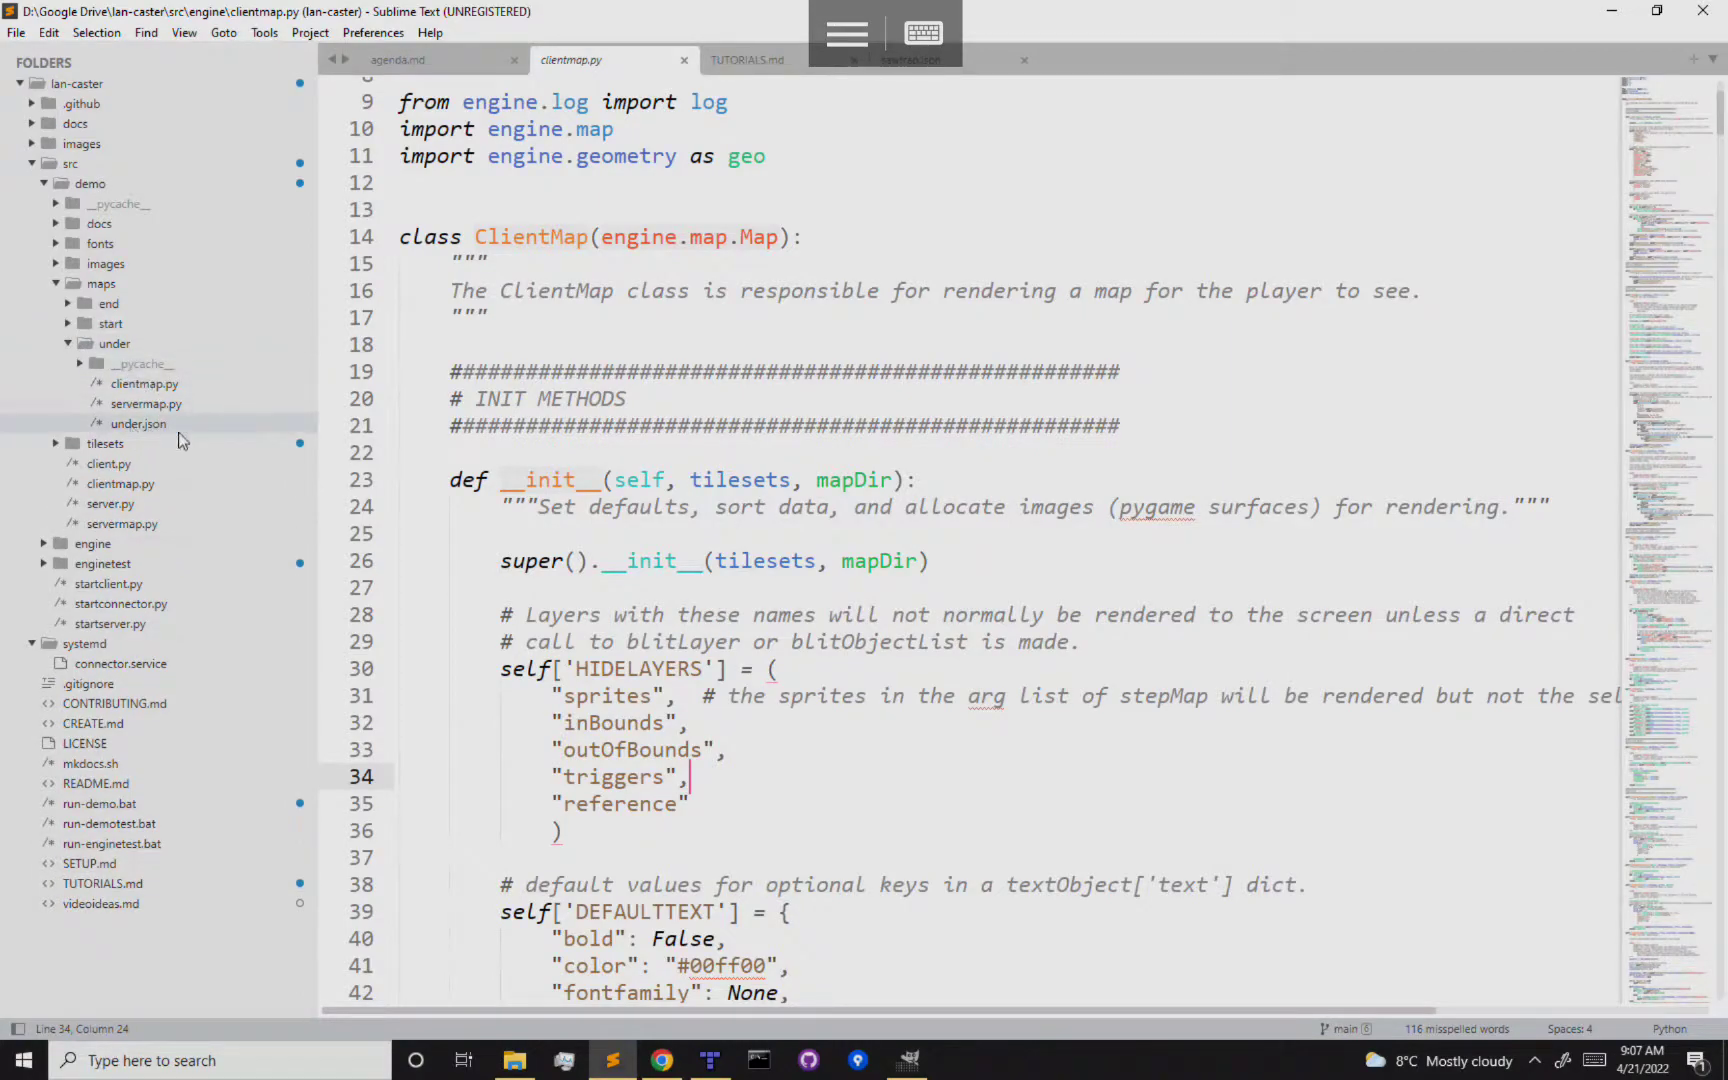
pyautogui.click(171, 428)
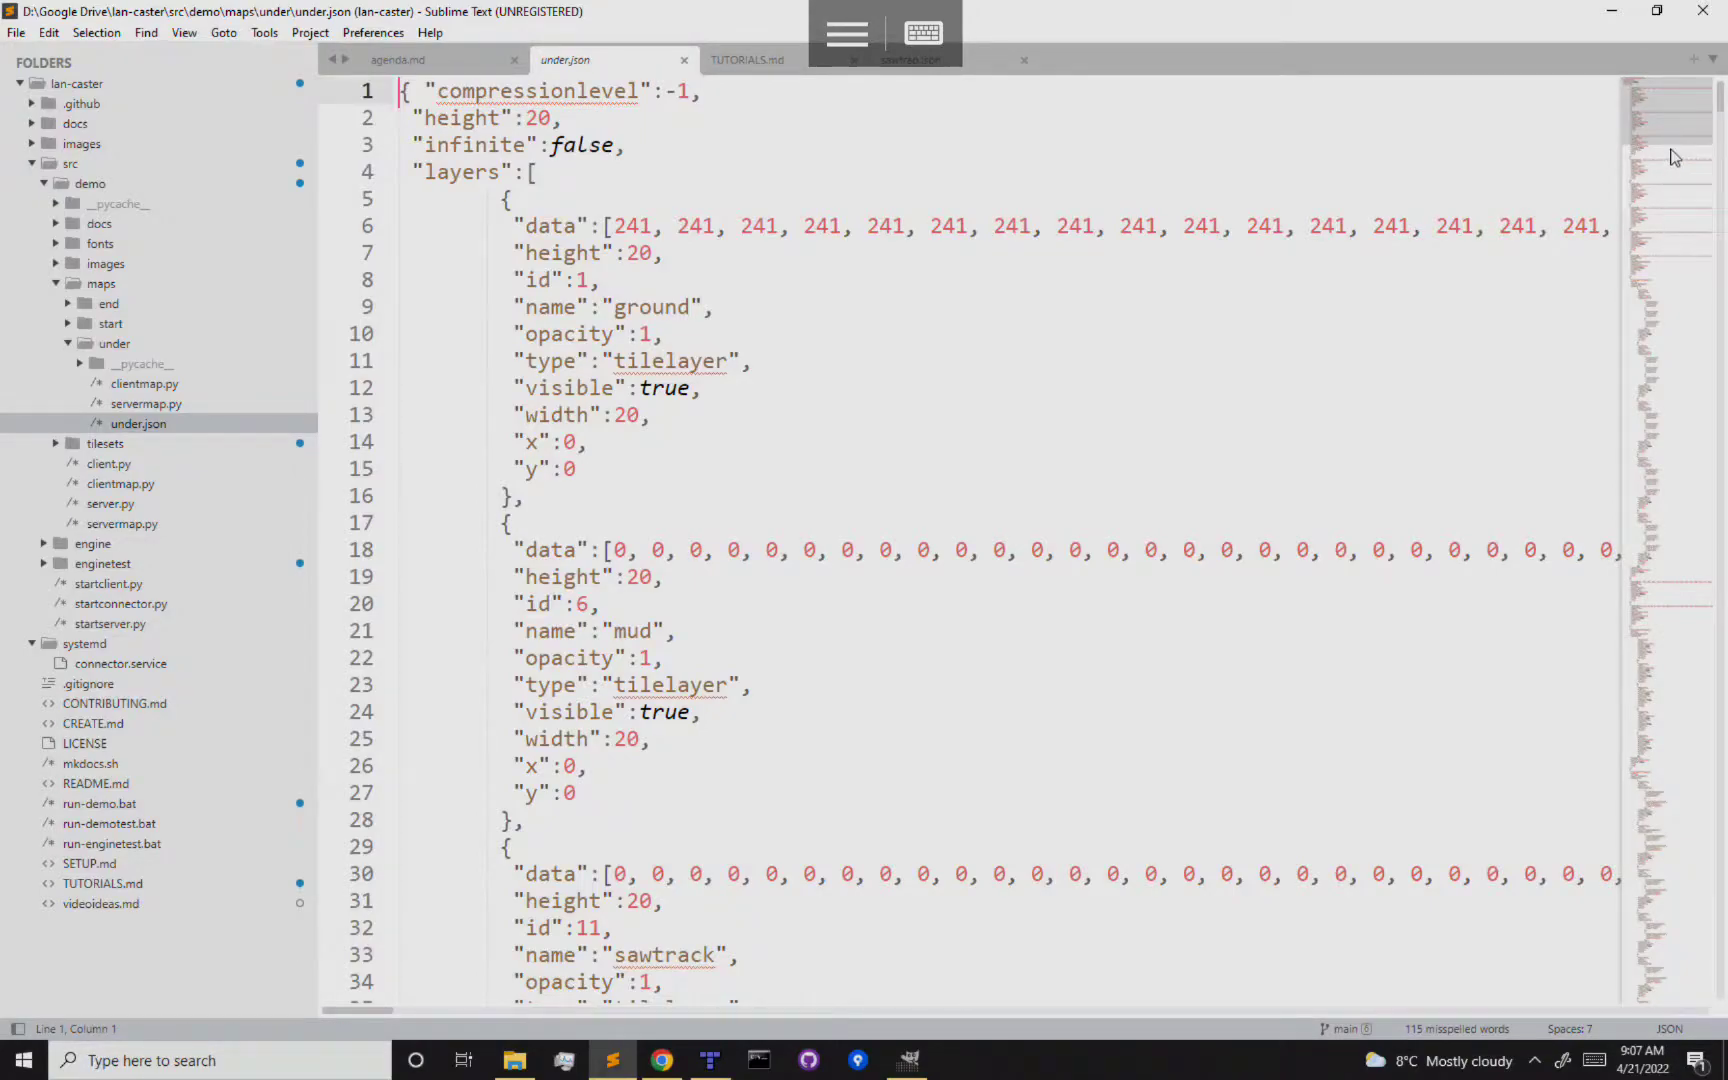
# Examine the layer definitions at the beginning of under.json, including the ground, mud and sawtrack layers
pyautogui.moveTo(1674, 168); pyautogui.dragTo(1704, 86)
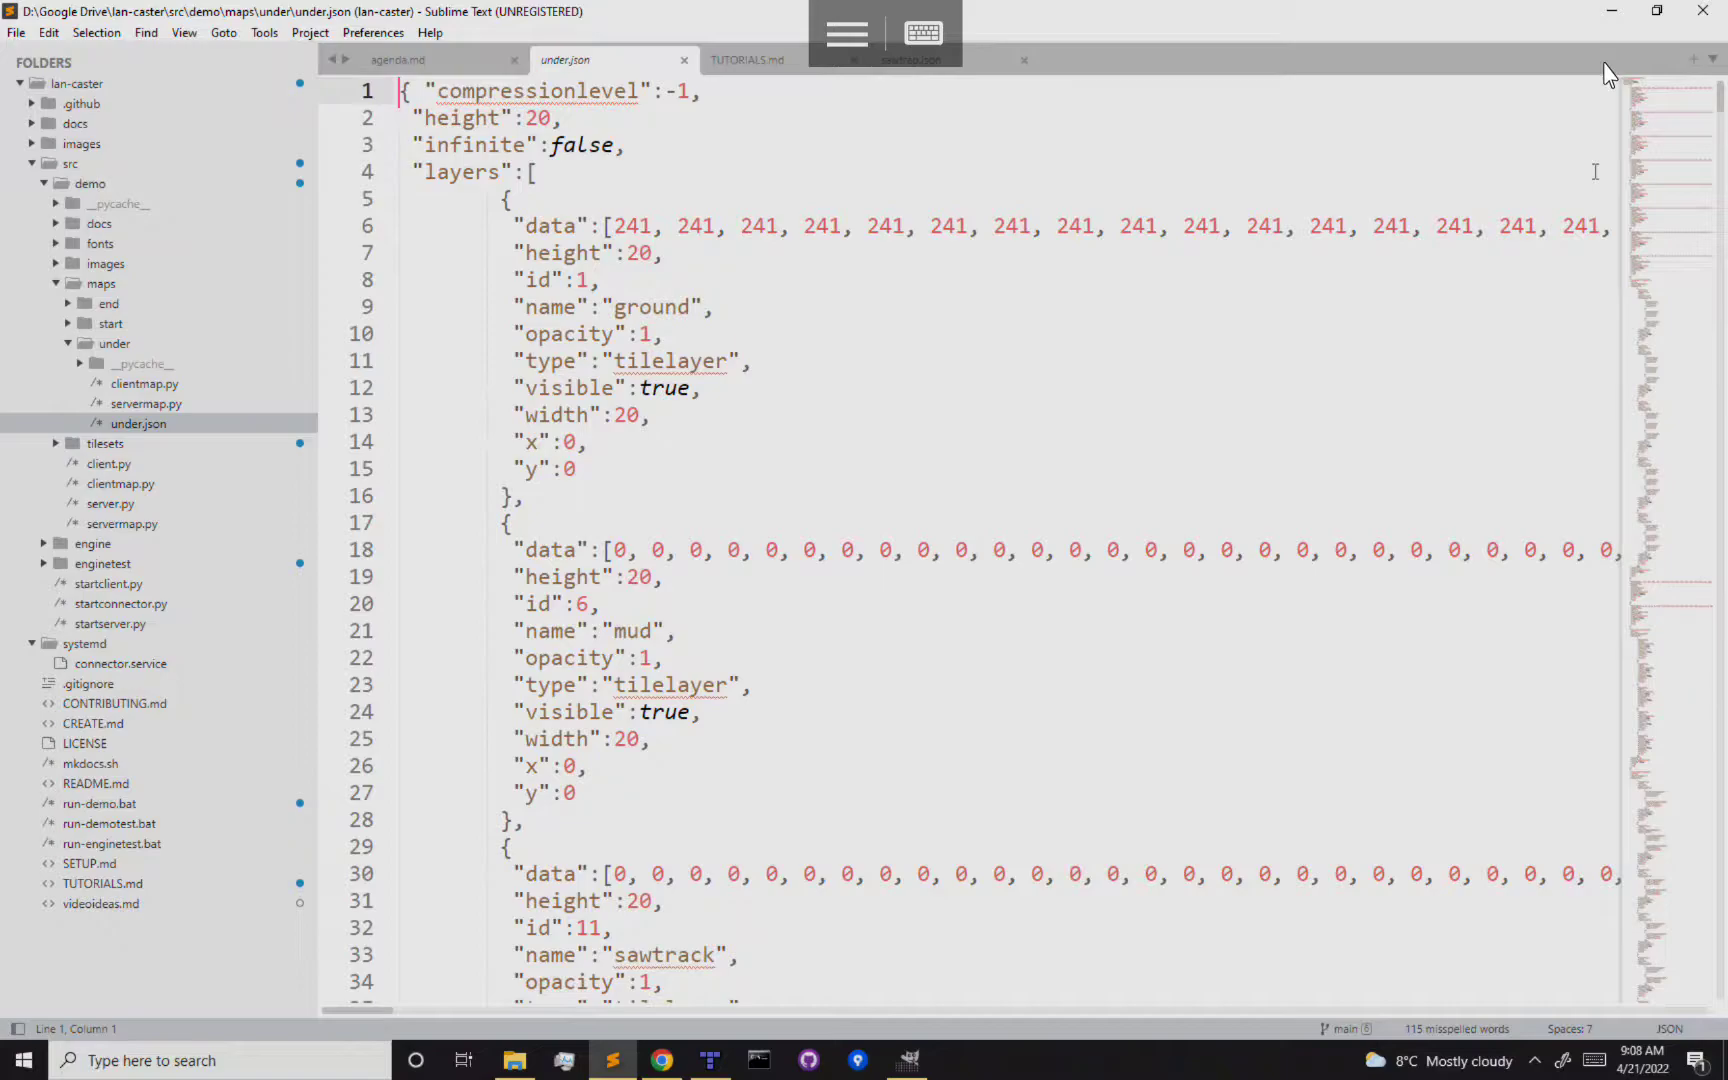
pyautogui.click(1304, 306)
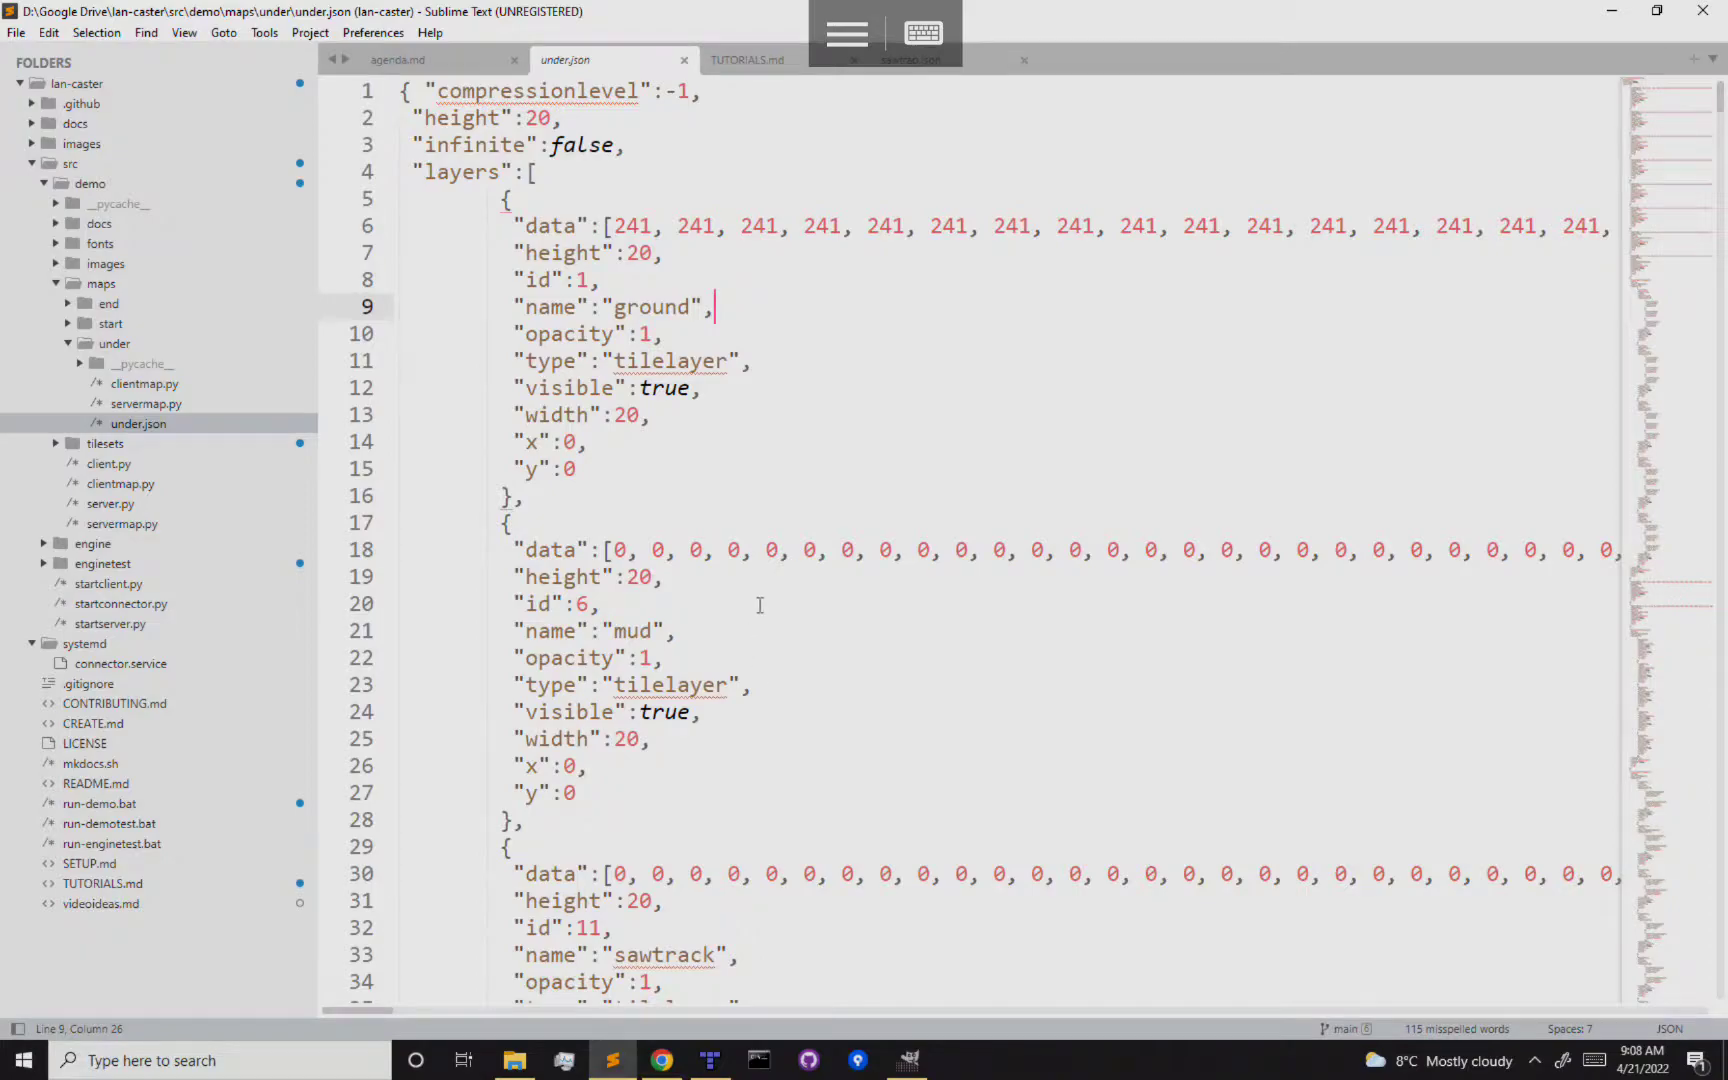
pyautogui.moveTo(380, 1008)
pyautogui.mouseDown()
pyautogui.moveTo(1049, 991)
pyautogui.moveTo(346, 1005)
pyautogui.mouseUp()
# Review the "Maps in LAN-Caster" agenda in Chrome, and return to the under.json map in Tiled
pyautogui.click(710, 1060)
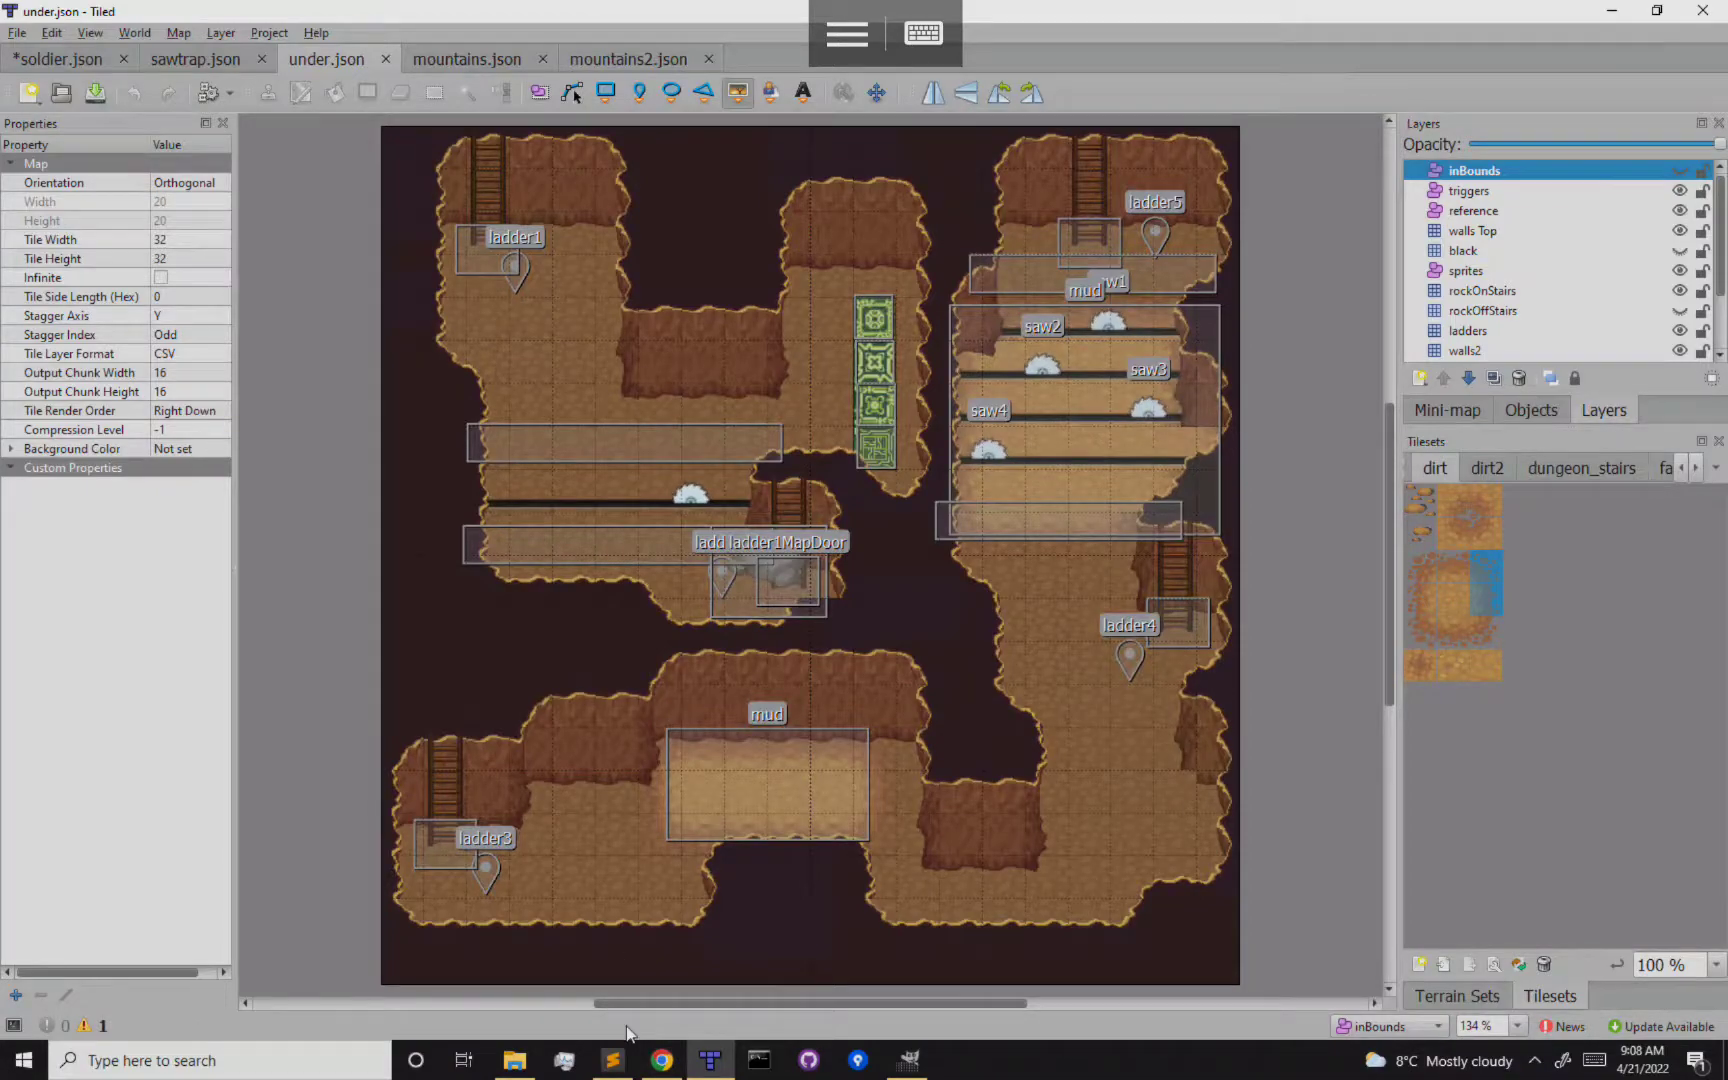
pyautogui.click(660, 1064)
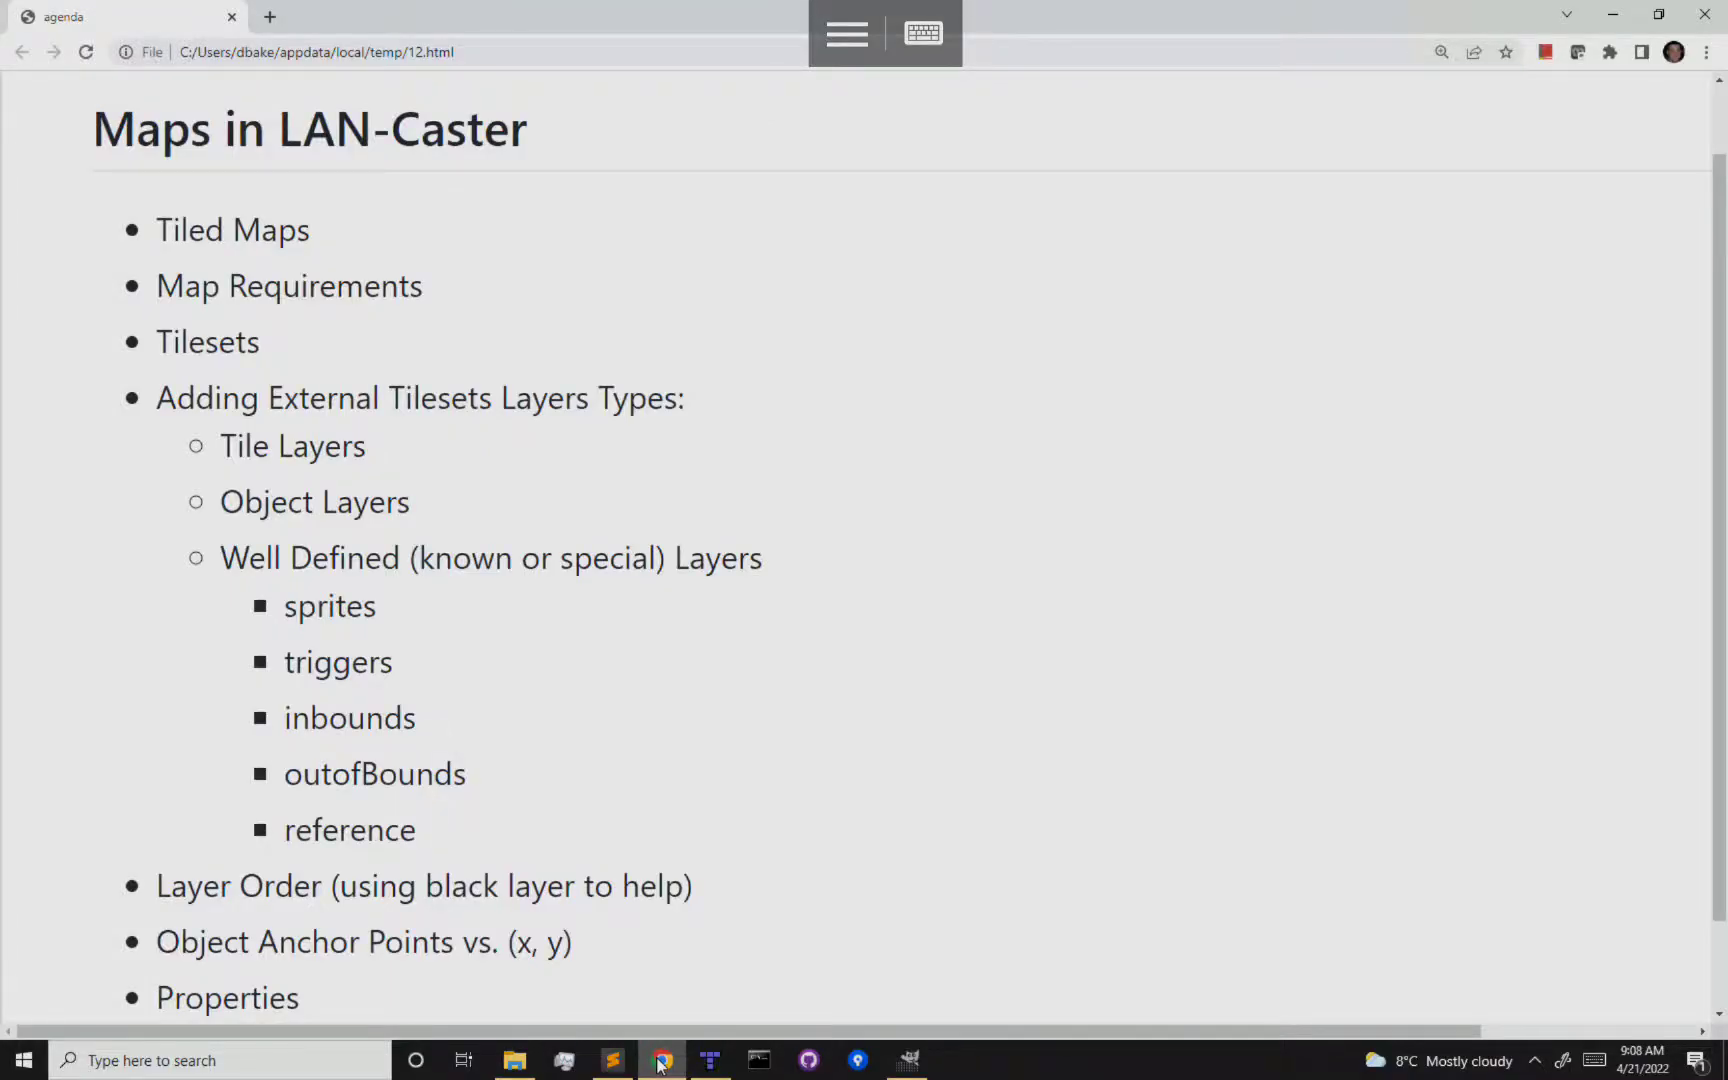
pyautogui.click(660, 1064)
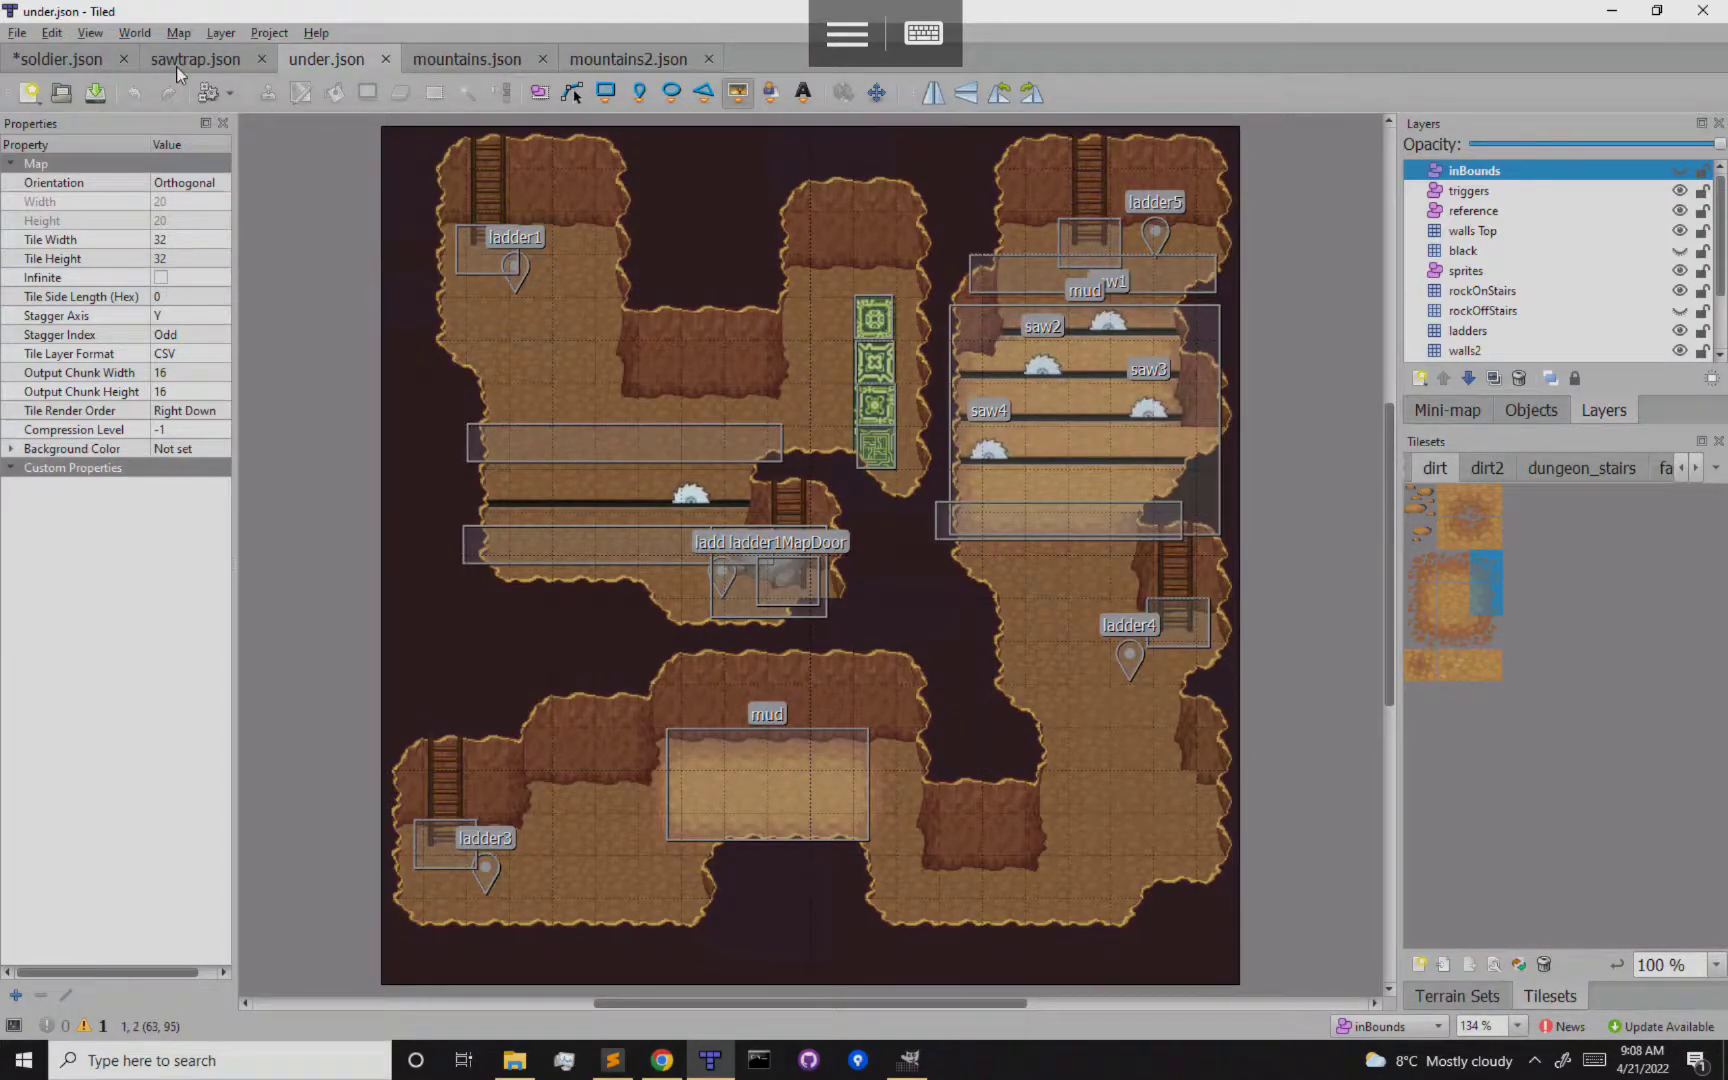
# Start saving a copy of the under map, creating and opening a folder named sky inside demo/maps
pyautogui.click(17, 33)
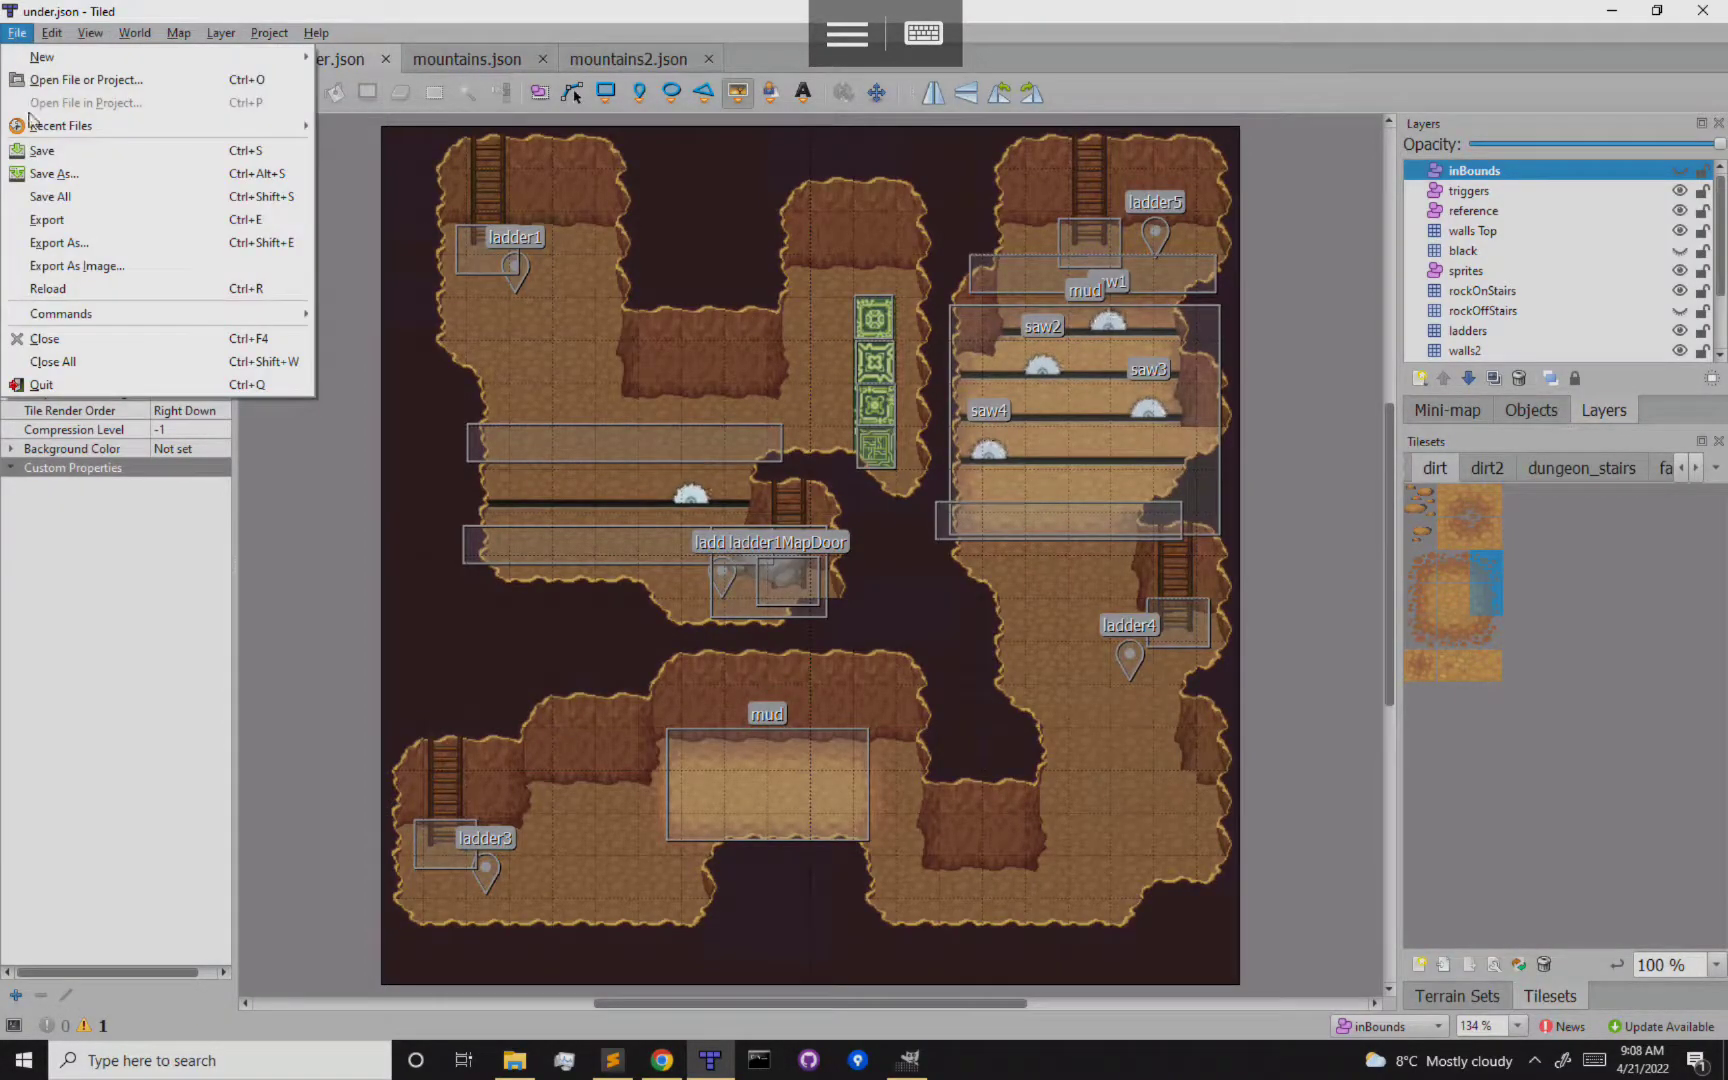
pyautogui.click(60, 173)
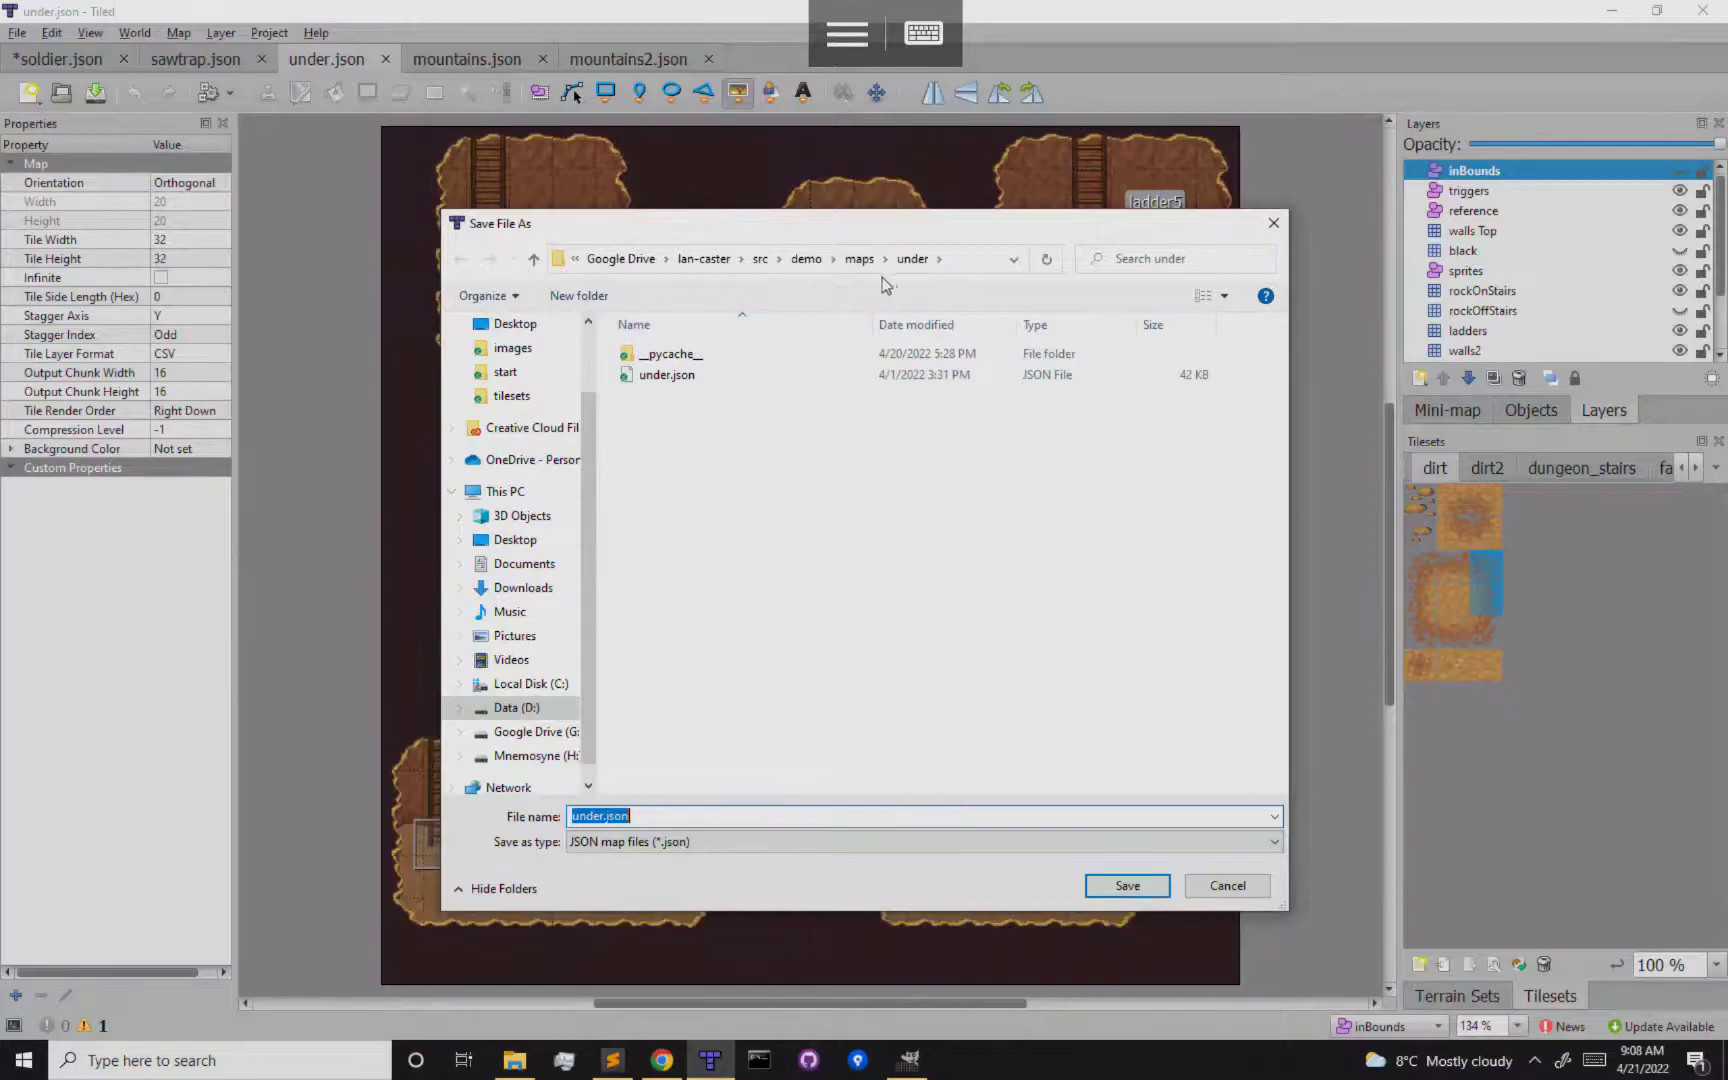
pyautogui.click(862, 260)
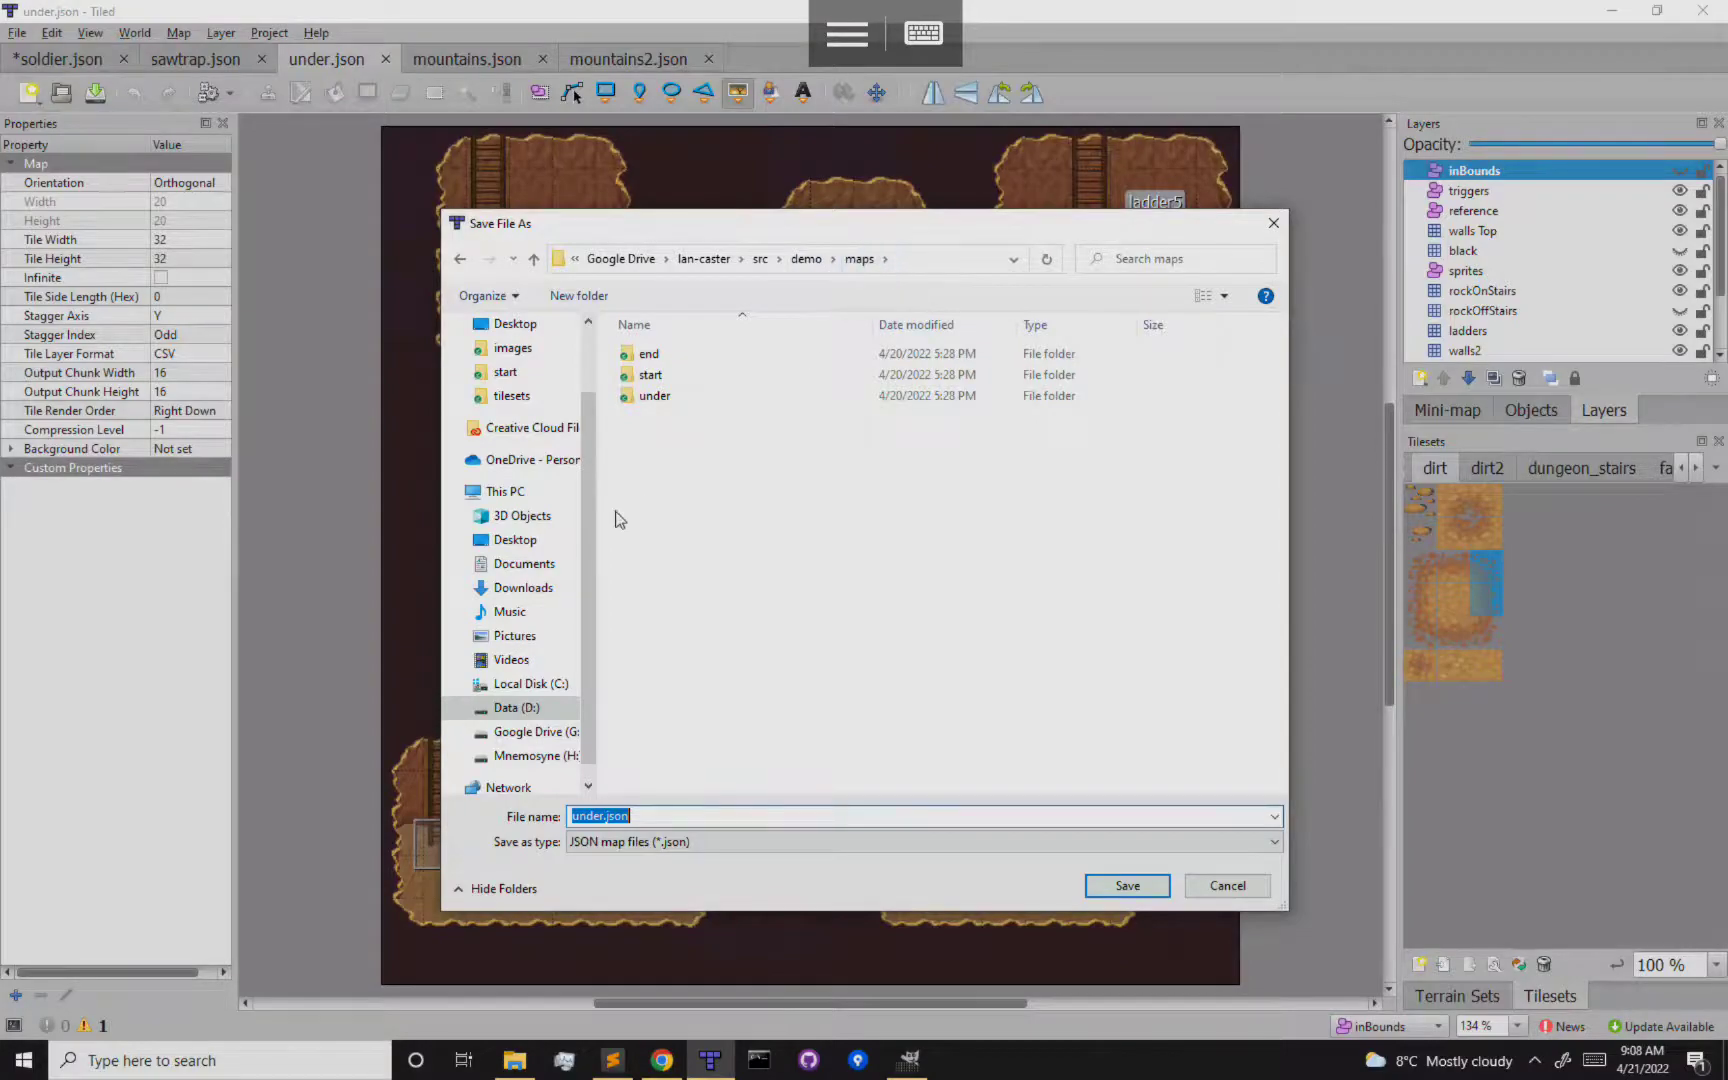
pyautogui.rightClick(698, 480)
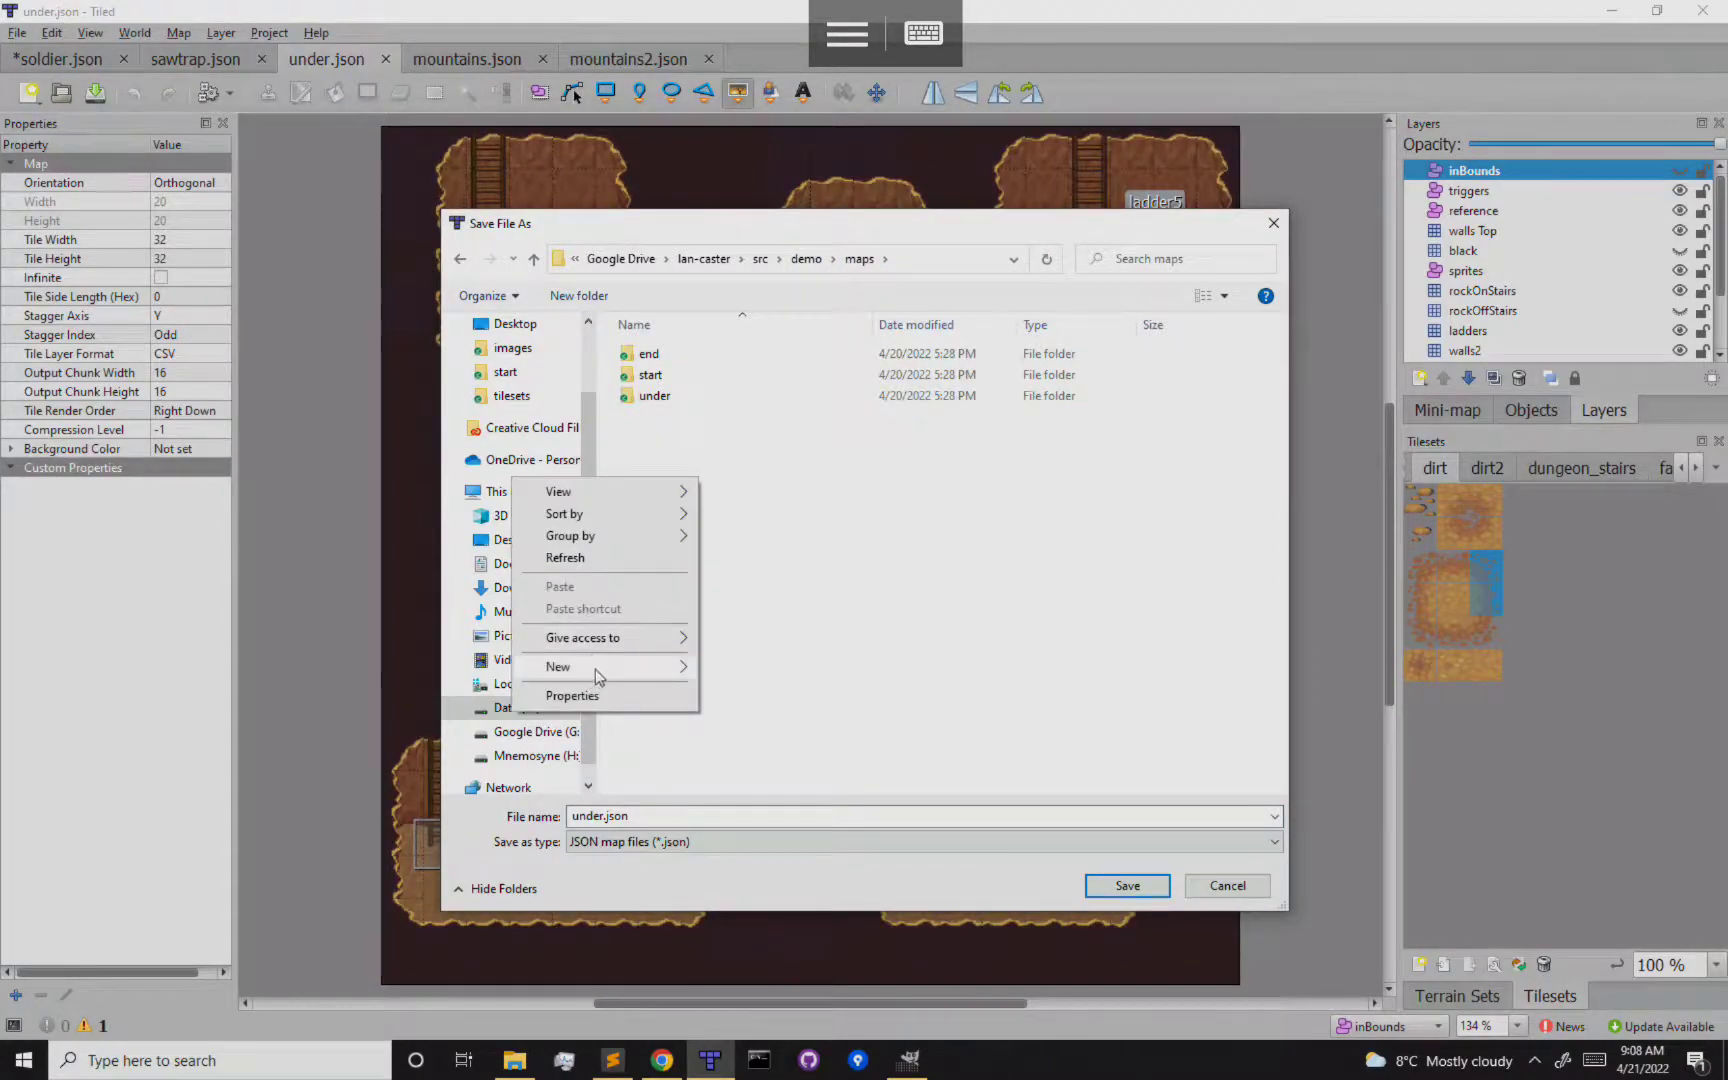
pyautogui.moveTo(640, 667)
pyautogui.click(745, 670)
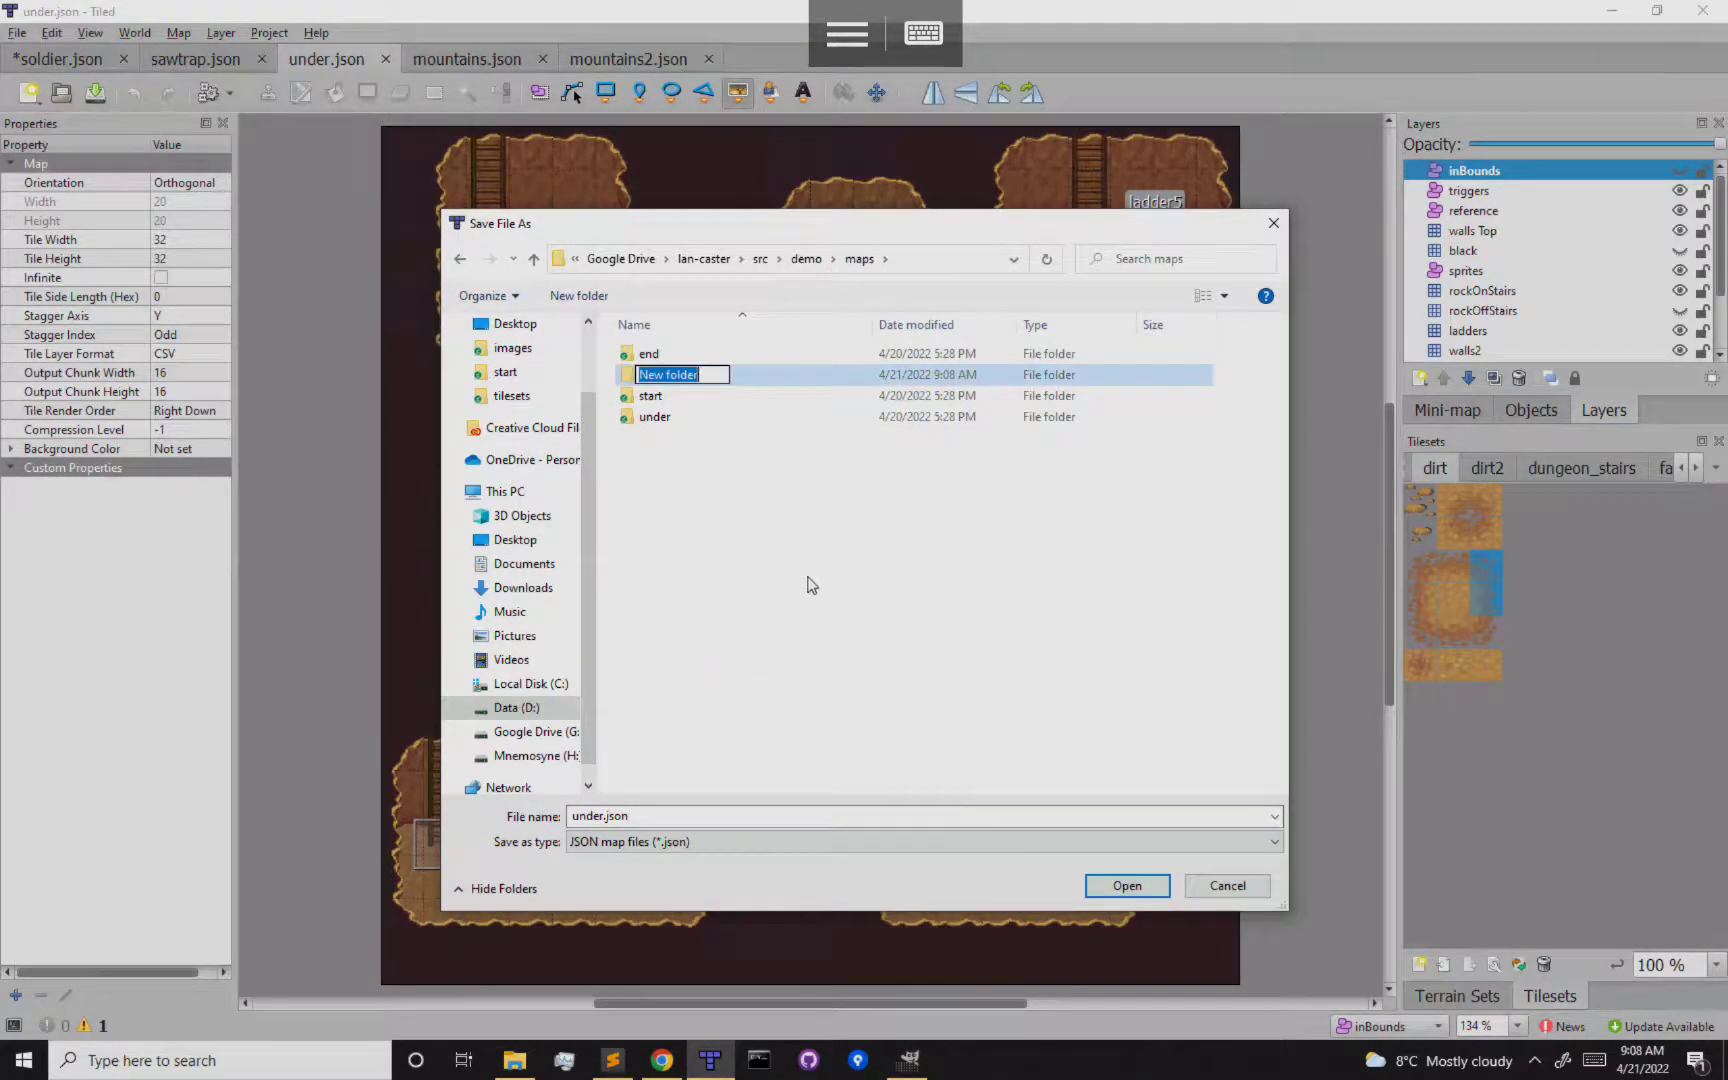
pyautogui.write('sk')
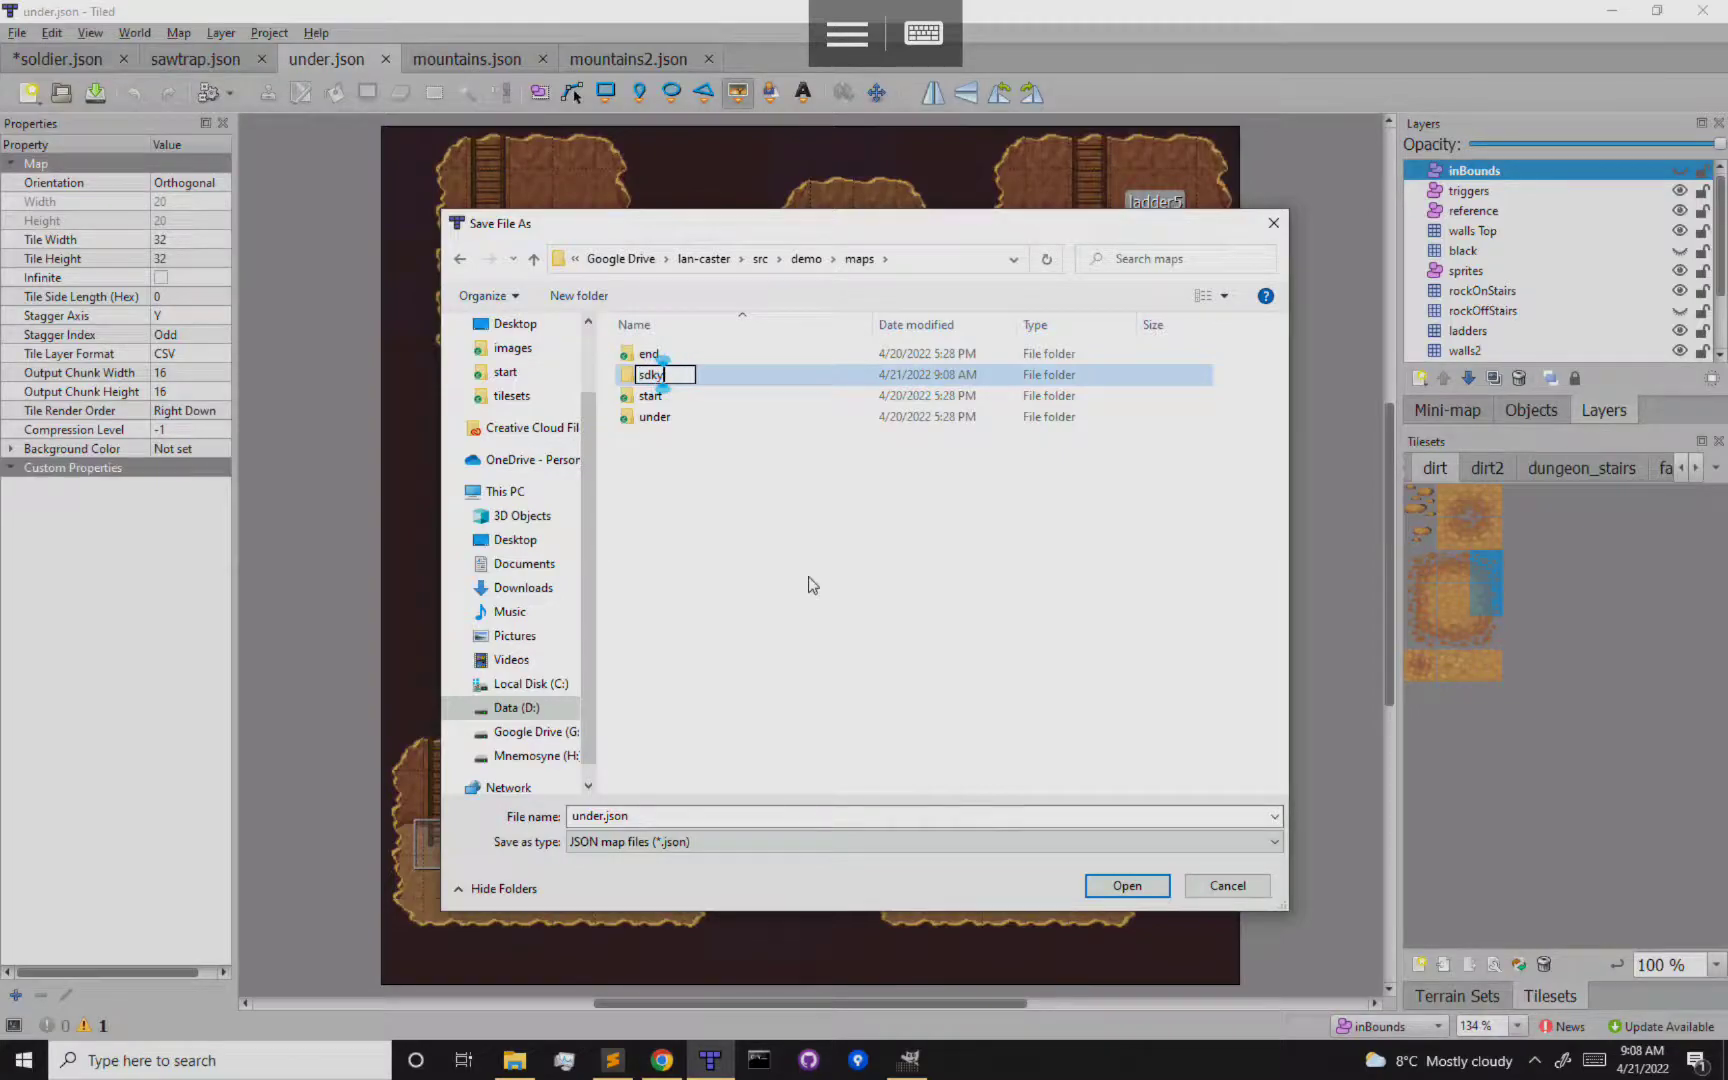
pyautogui.write('y')
pyautogui.press('Return')
pyautogui.doubleClick(648, 376)
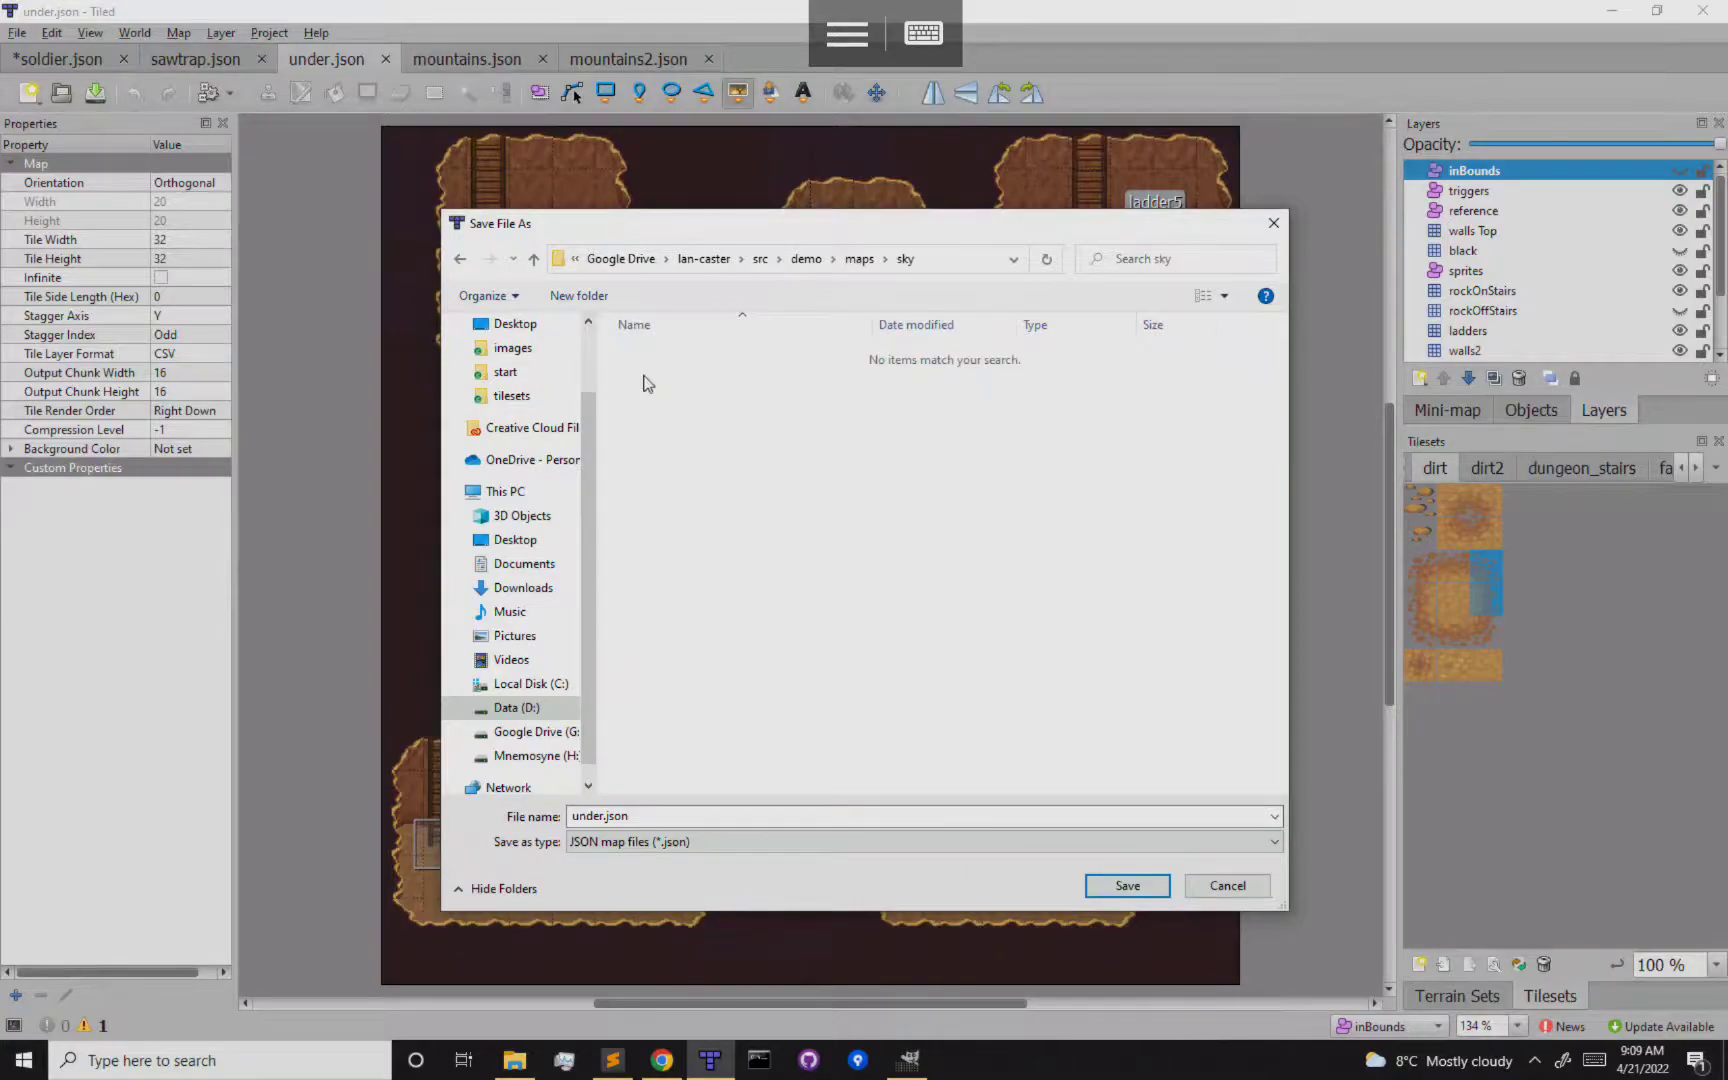
# Save the map copy as map.json in the sky folder and close it
pyautogui.doubleClick(605, 815)
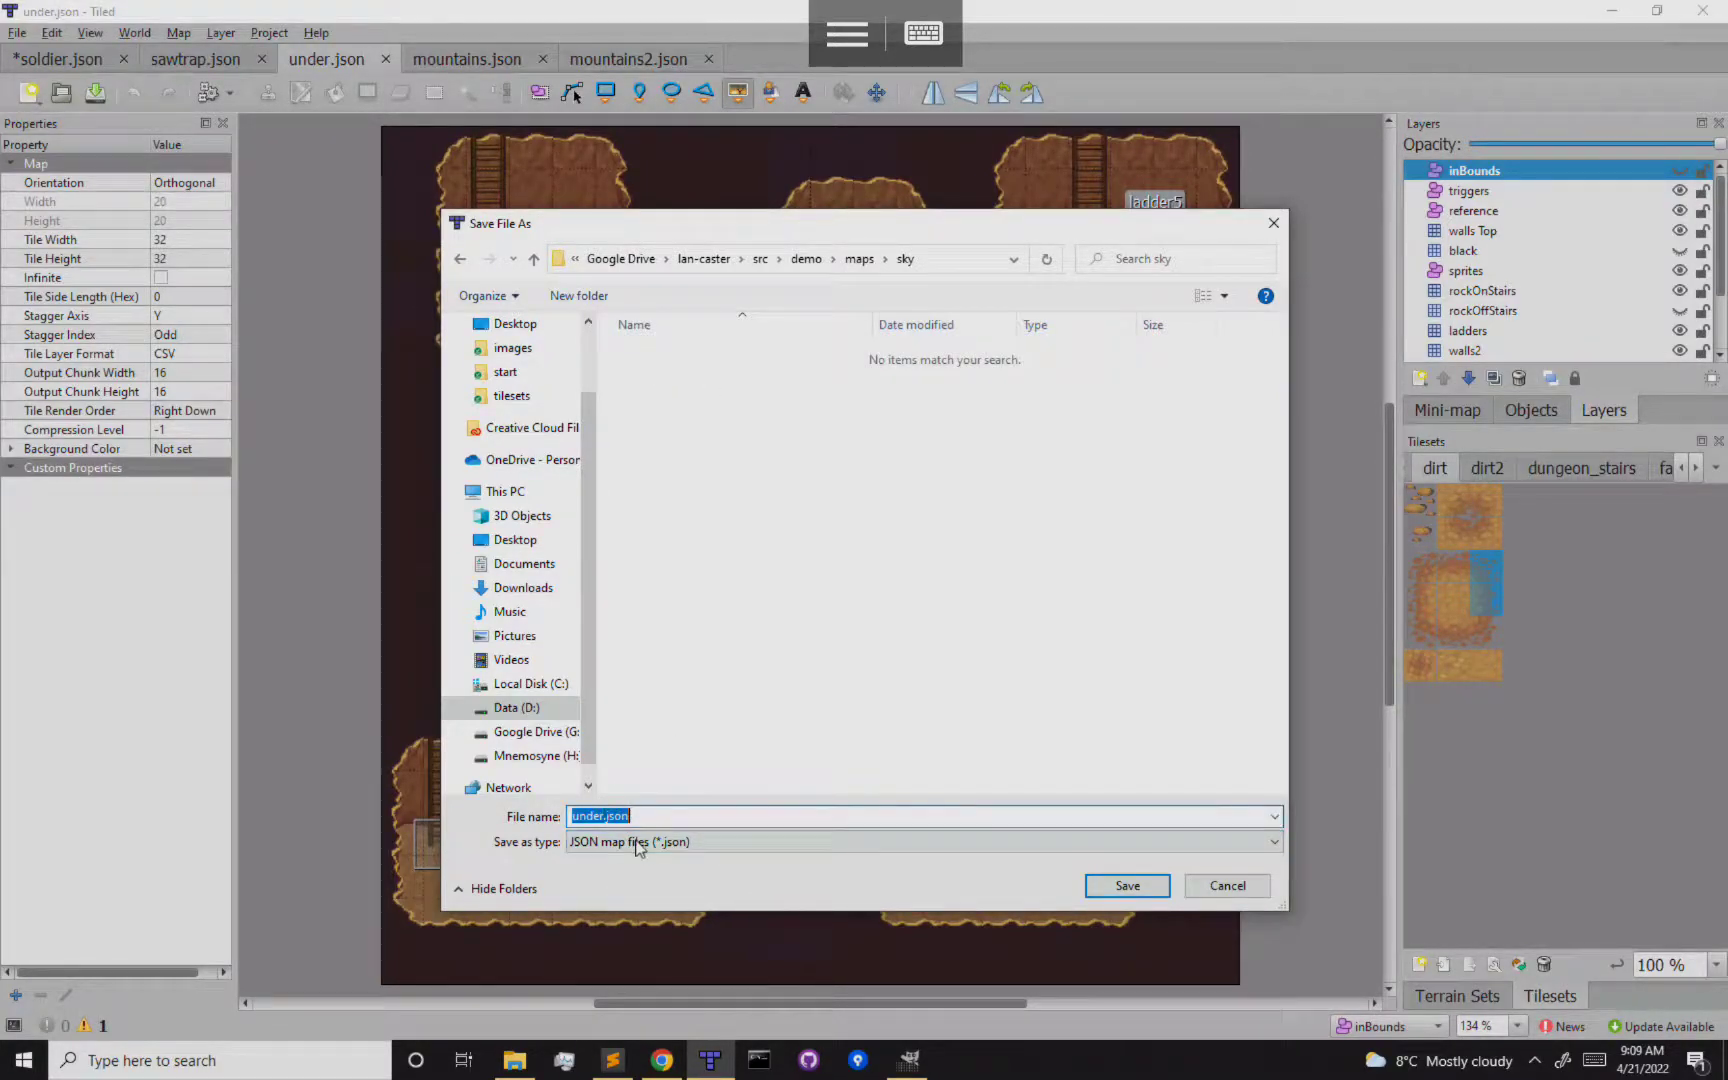
pyautogui.click(603, 815)
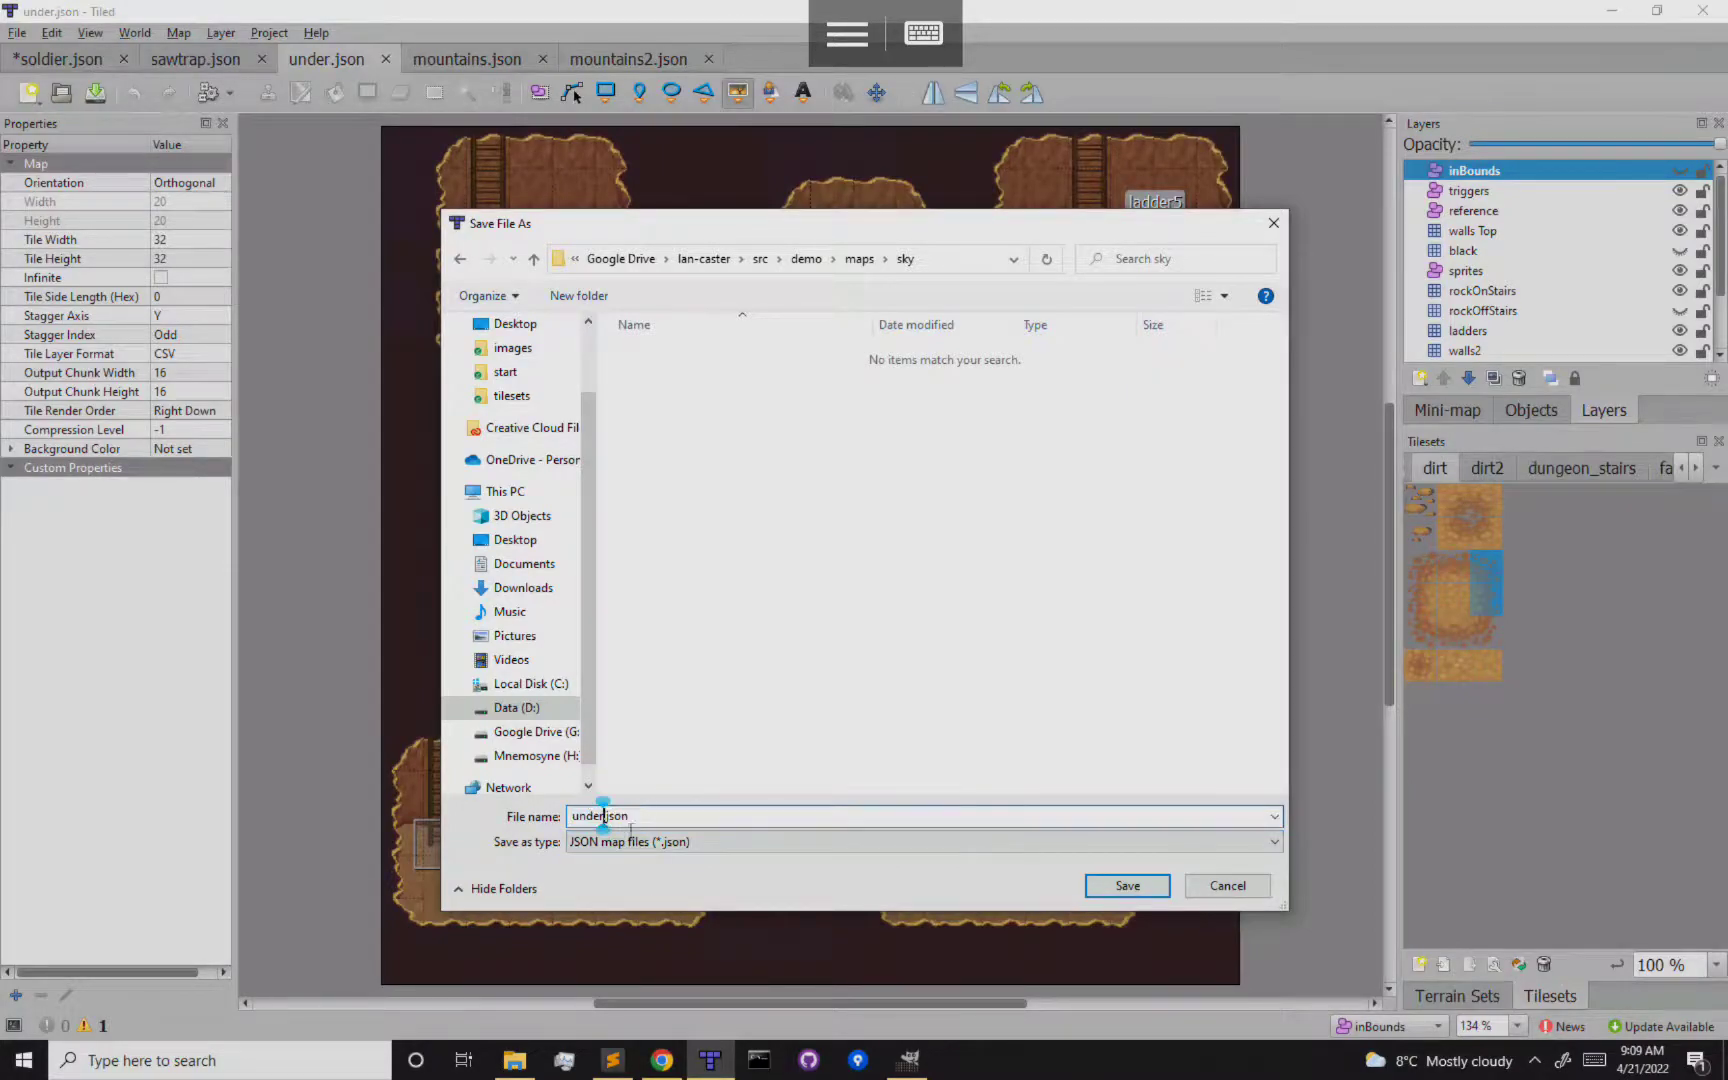
pyautogui.press('BackSpace')
pyautogui.press('BackSpace')
pyautogui.press('BackSpace')
pyautogui.press('BackSpace')
pyautogui.press('BackSpace')
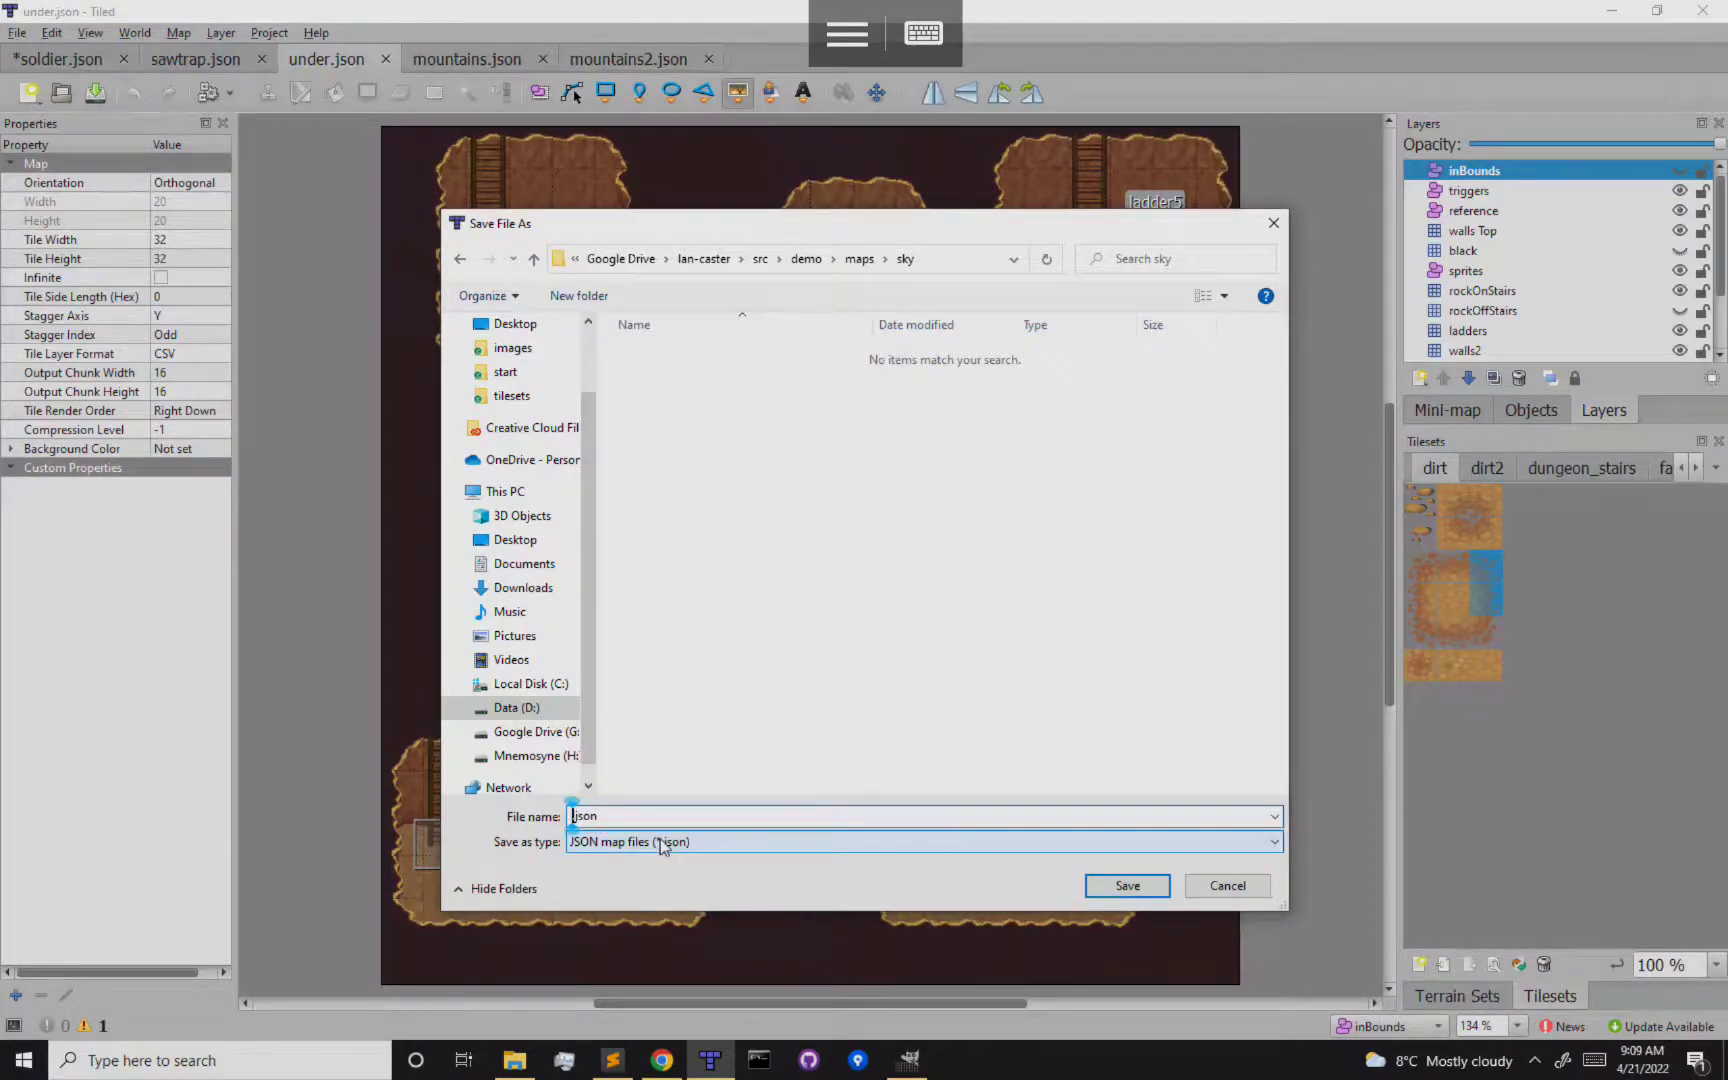
pyautogui.write('map')
pyautogui.press('BackSpace')
pyautogui.press('BackSpace')
pyautogui.press('BackSpace')
pyautogui.write('sky')
pyautogui.press('BackSpace')
pyautogui.press('BackSpace')
pyautogui.press('BackSpace')
pyautogui.write('map')
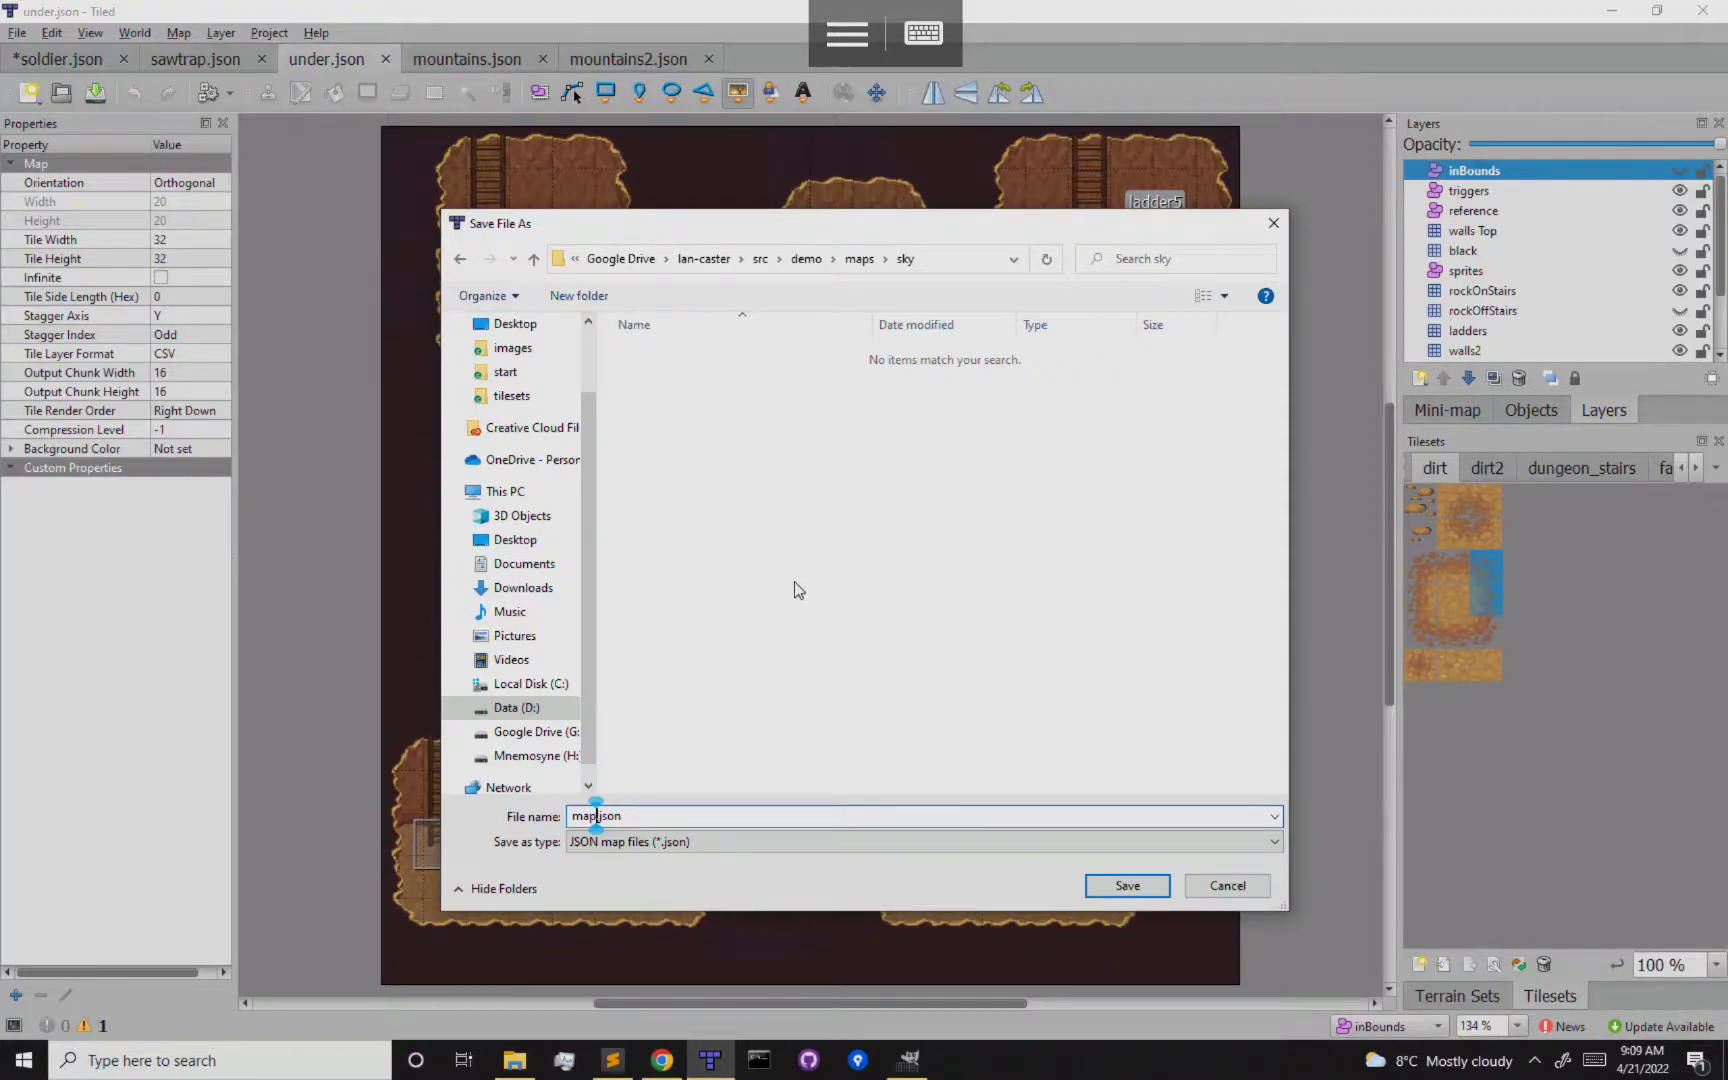
pyautogui.press('BackSpace')
pyautogui.press('BackSpace')
pyautogui.press('BackSpace')
pyautogui.write('sky')
pyautogui.press('BackSpace')
pyautogui.press('BackSpace')
pyautogui.press('BackSpace')
pyautogui.write('over')
pyautogui.press('BackSpace')
pyautogui.press('BackSpace')
pyautogui.press('BackSpace')
pyautogui.press('BackSpace')
pyautogui.write('map')
pyautogui.click(1127, 886)
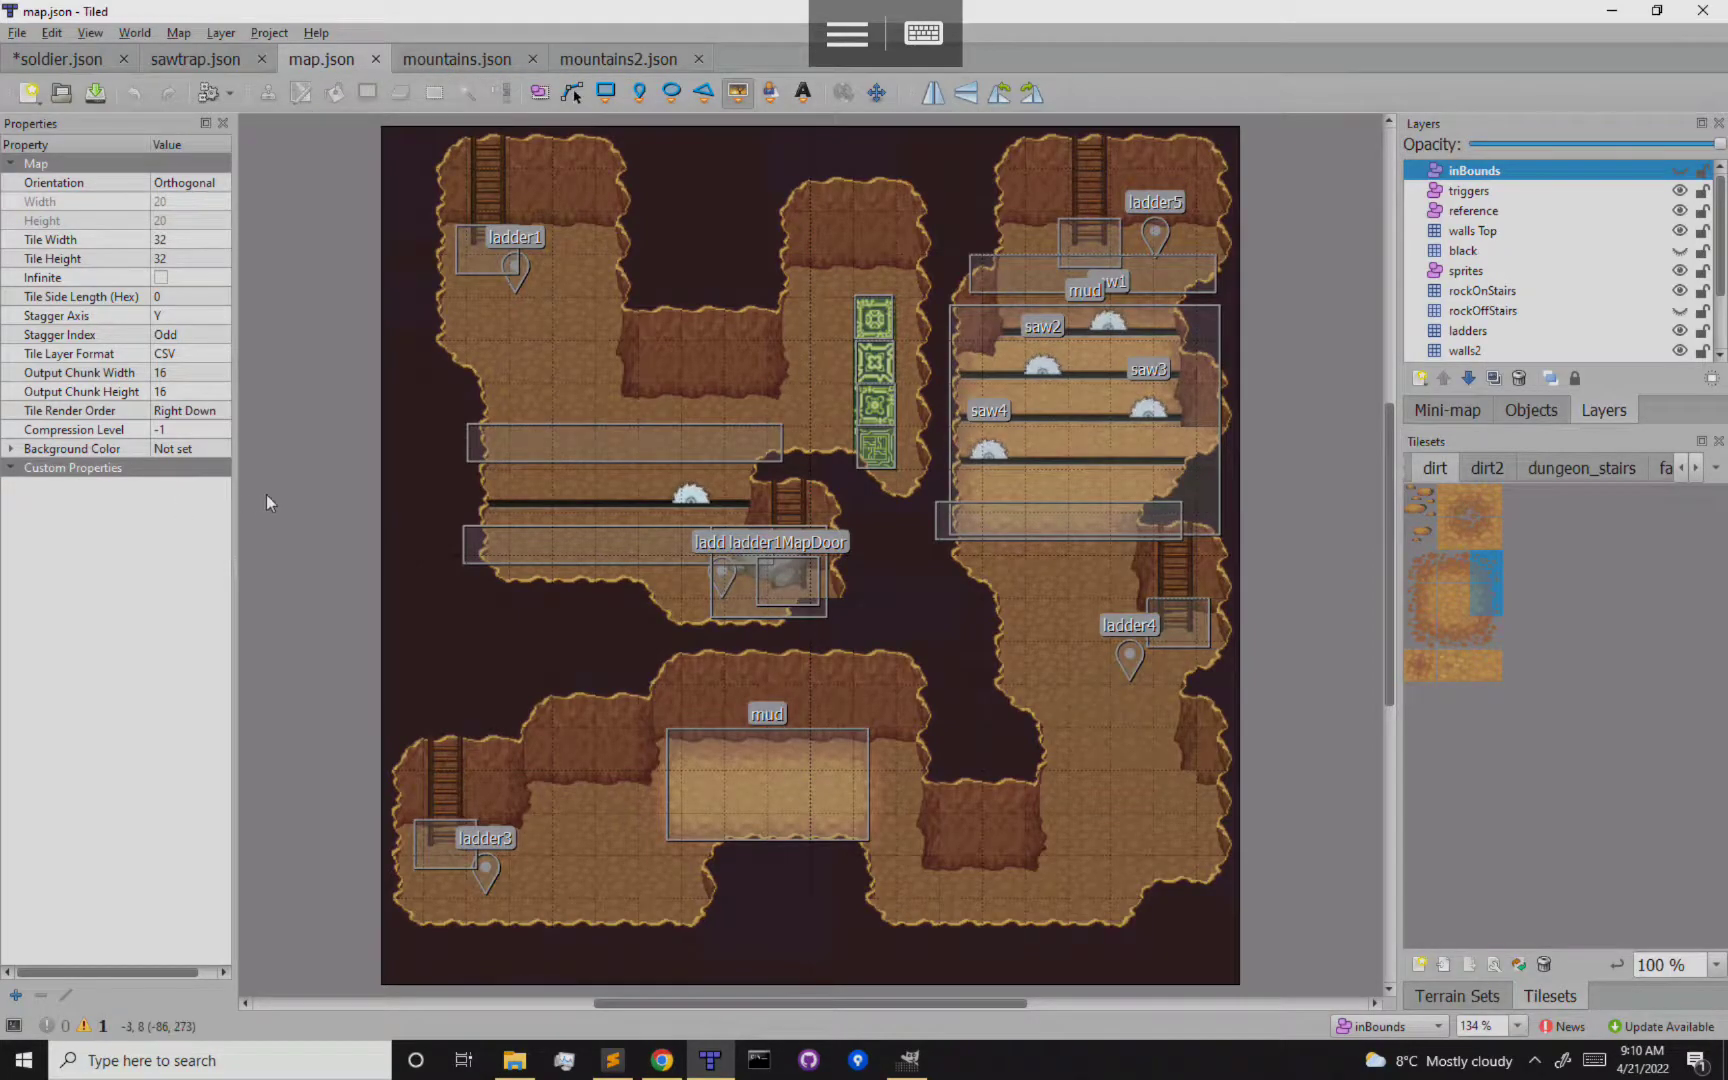
pyautogui.click(375, 61)
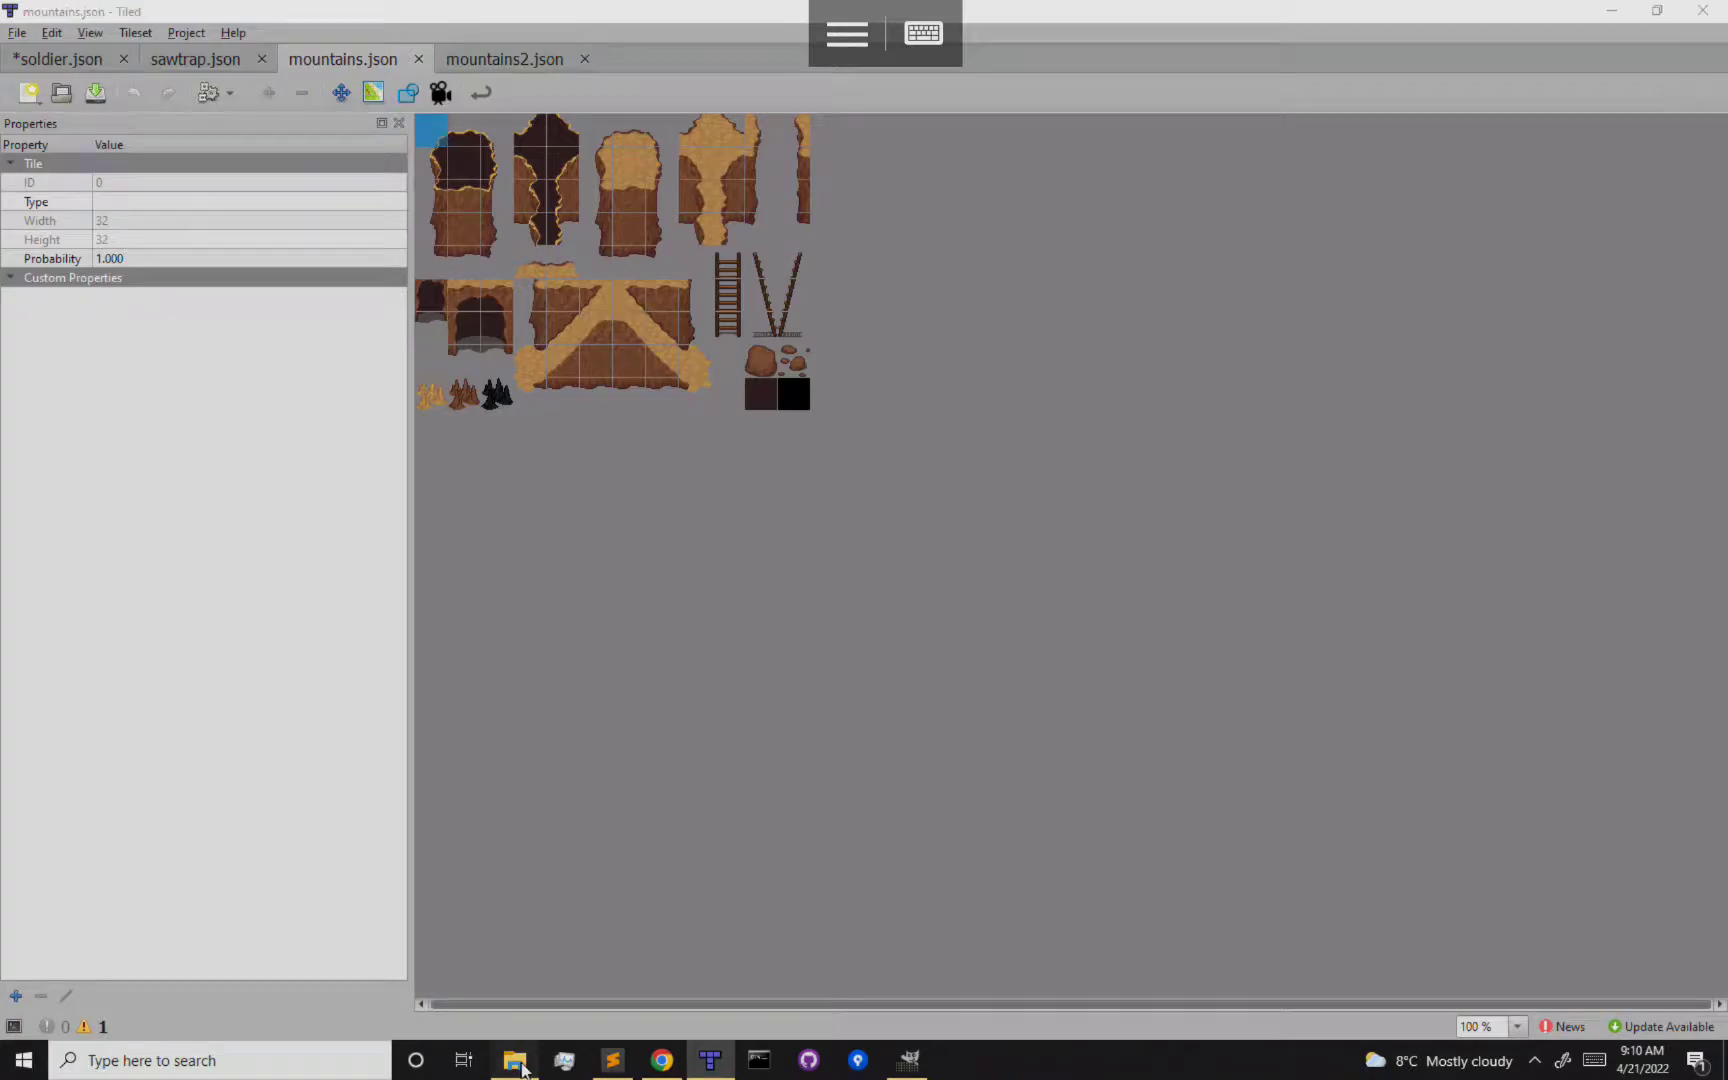
# In File Explorer, delete map.json from src/demo/maps/sky and return to the maps folder
pyautogui.click(514, 1060)
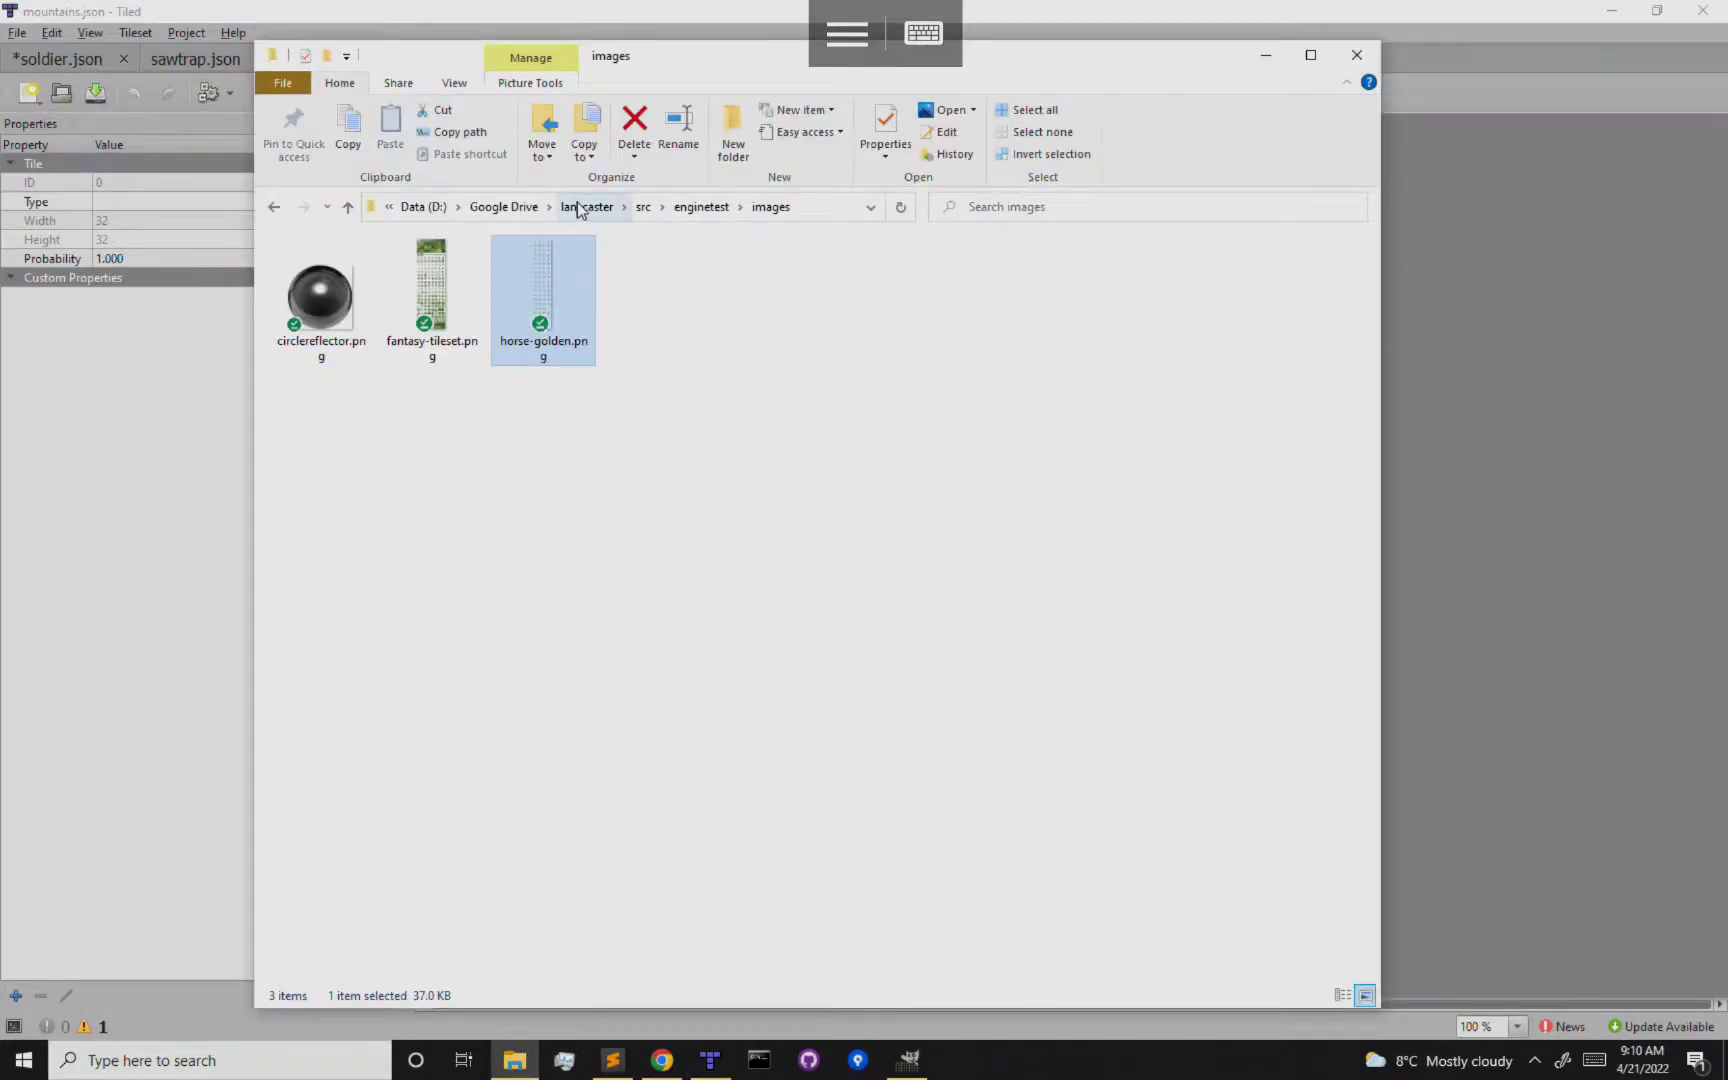
pyautogui.click(646, 209)
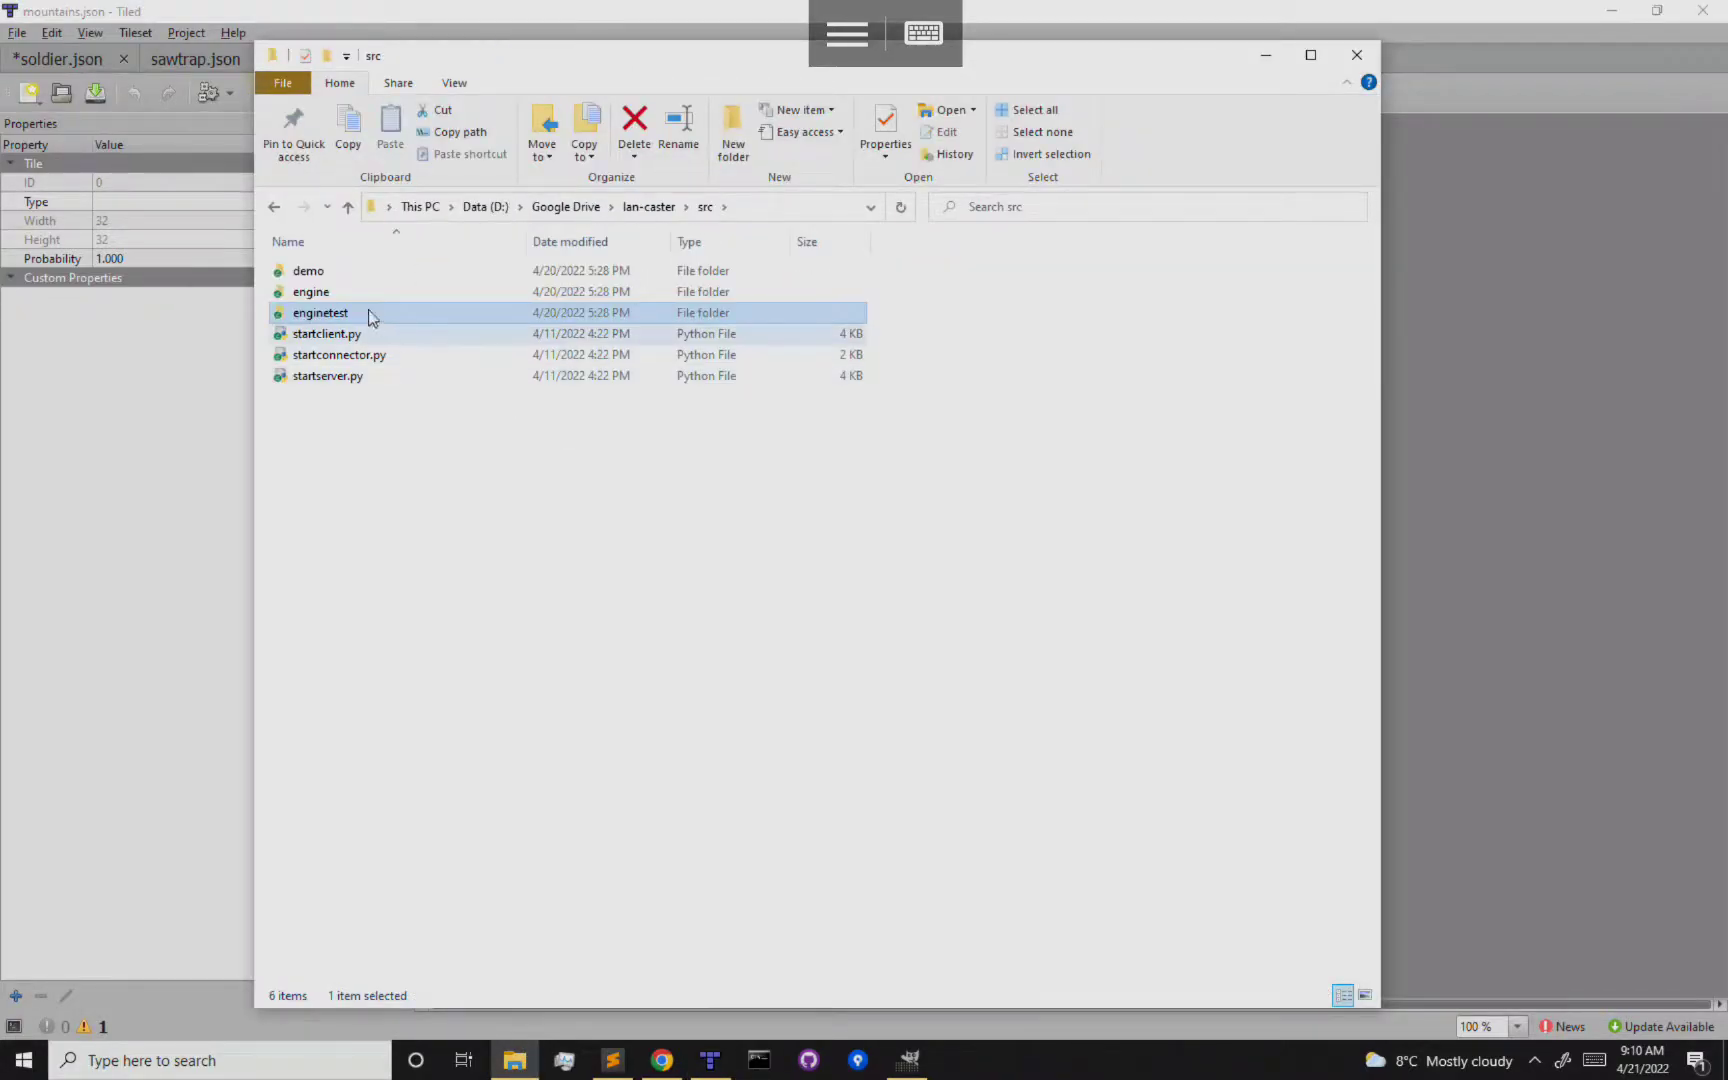
pyautogui.doubleClick(347, 270)
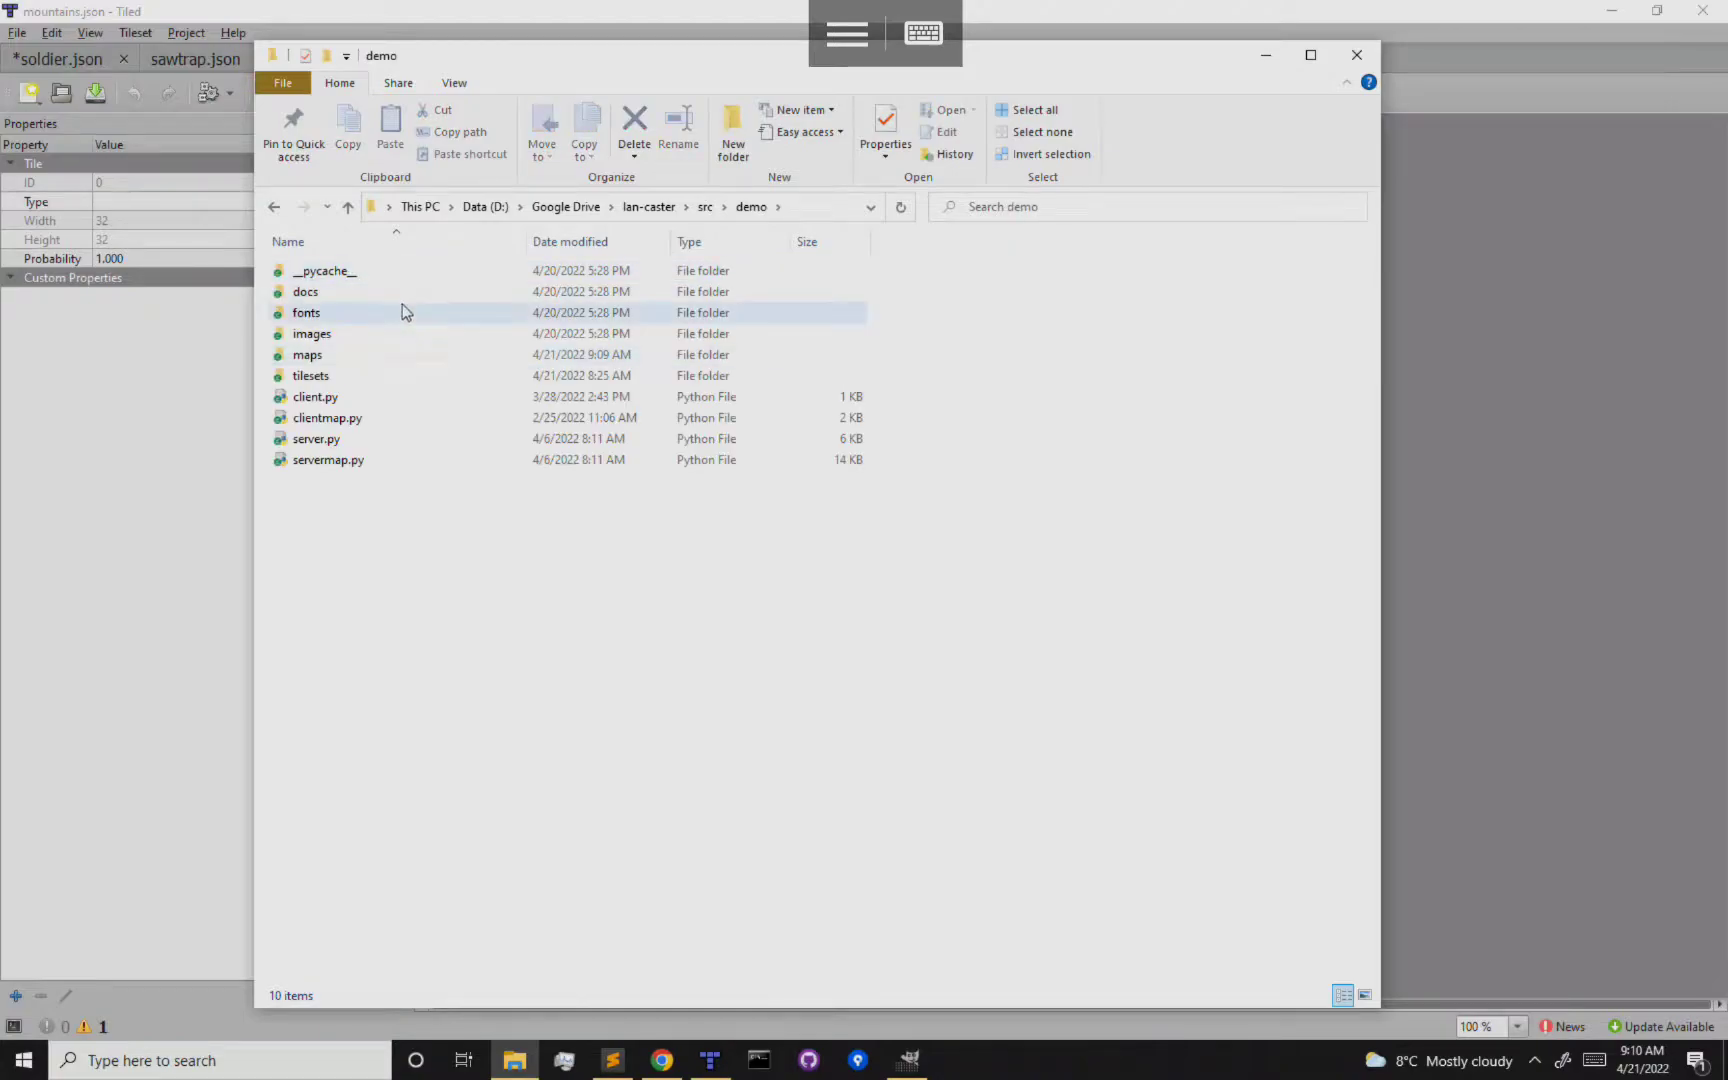
pyautogui.doubleClick(366, 355)
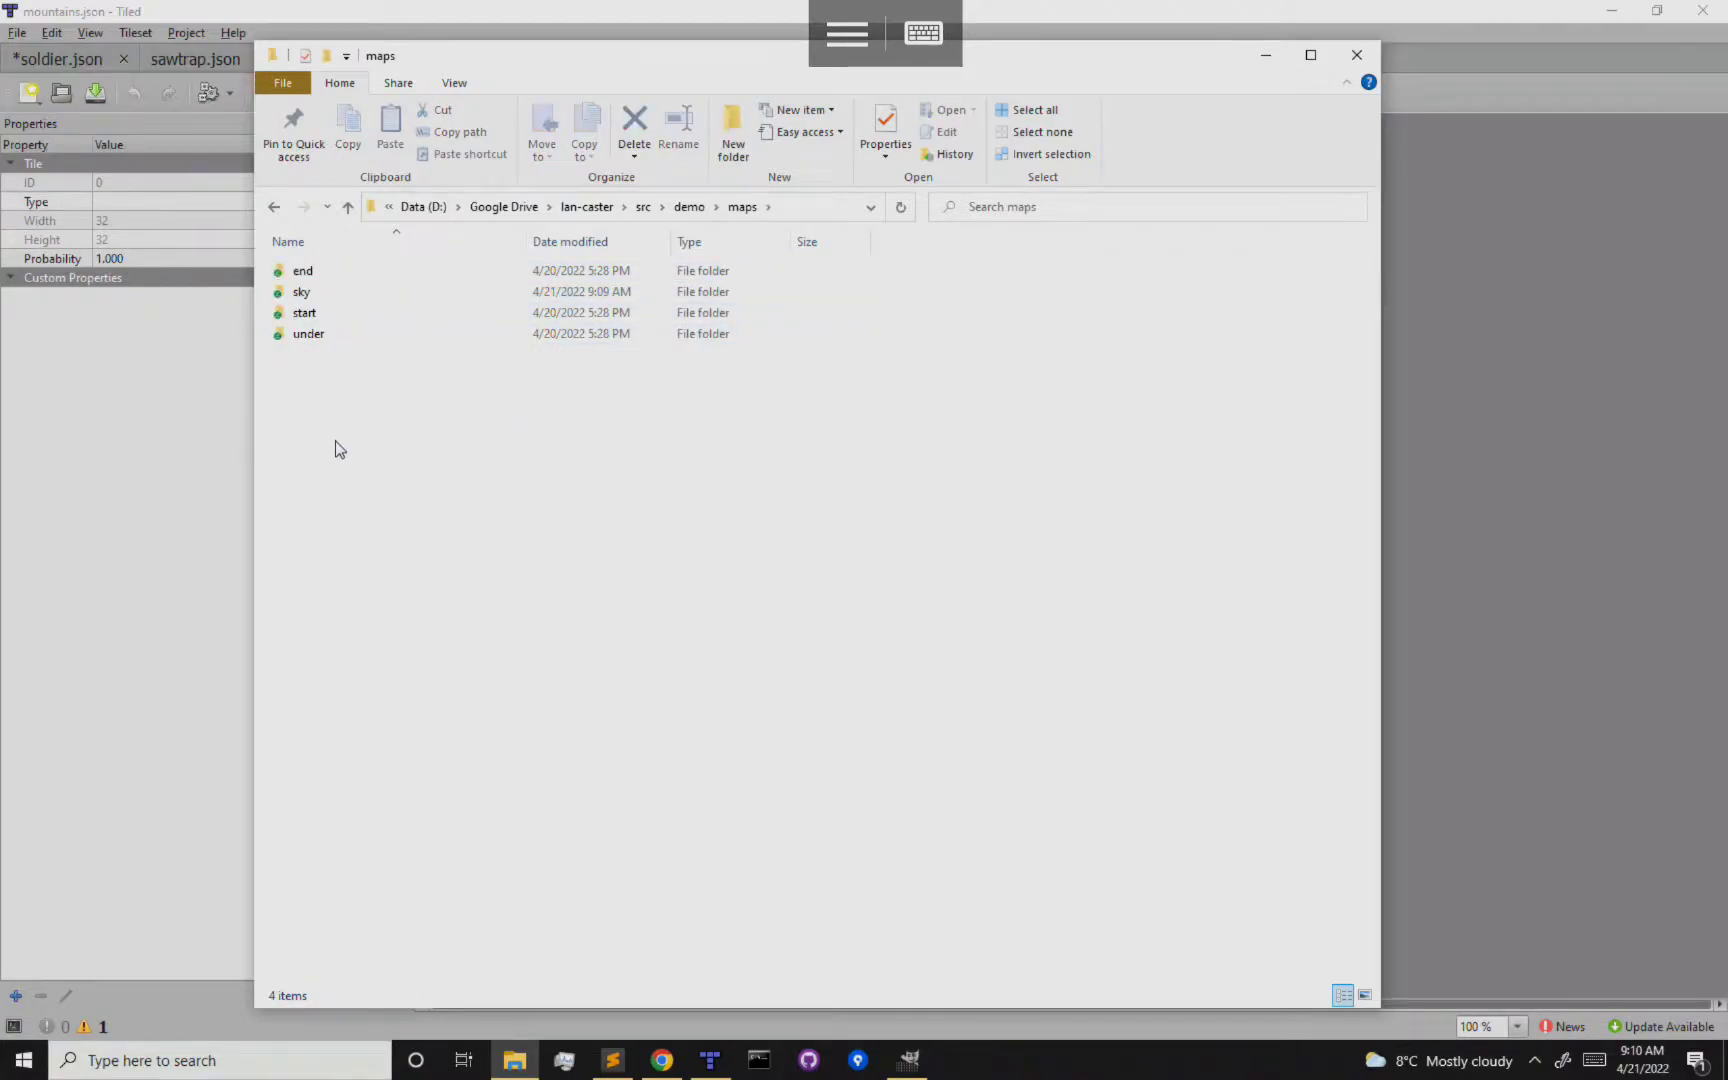
pyautogui.doubleClick(306, 294)
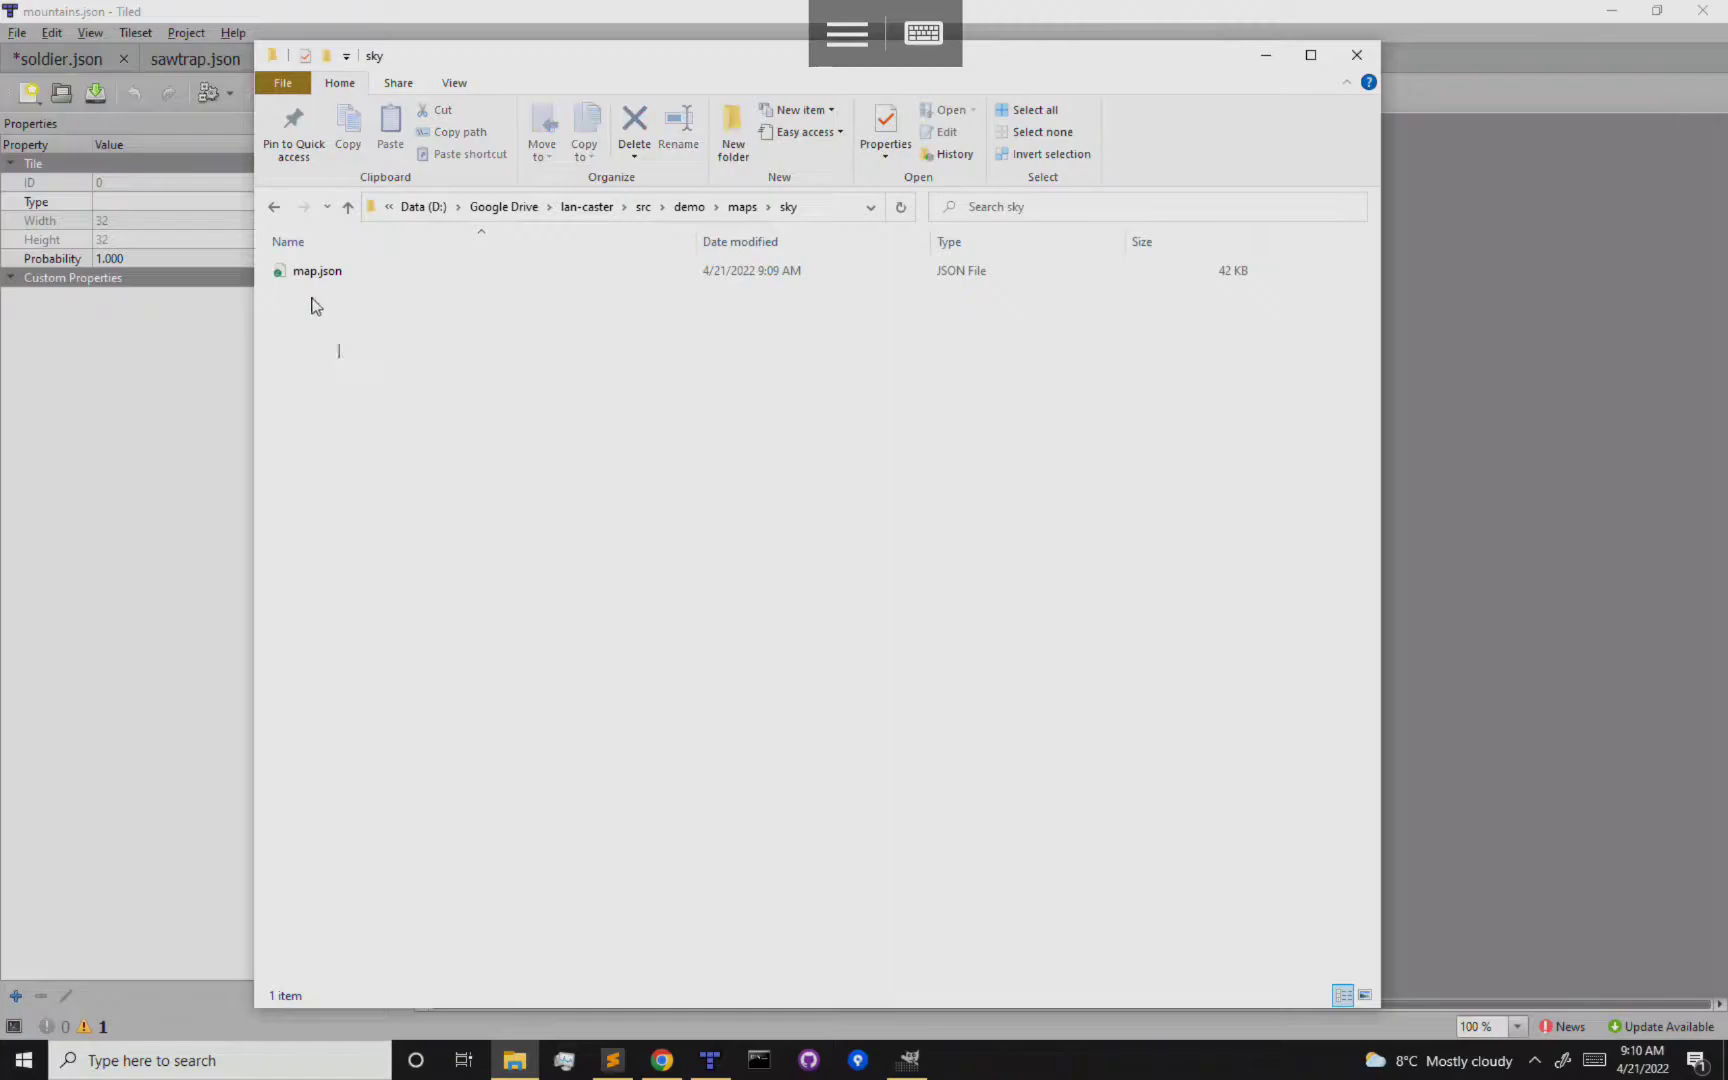
pyautogui.click(300, 274)
pyautogui.press('Delete')
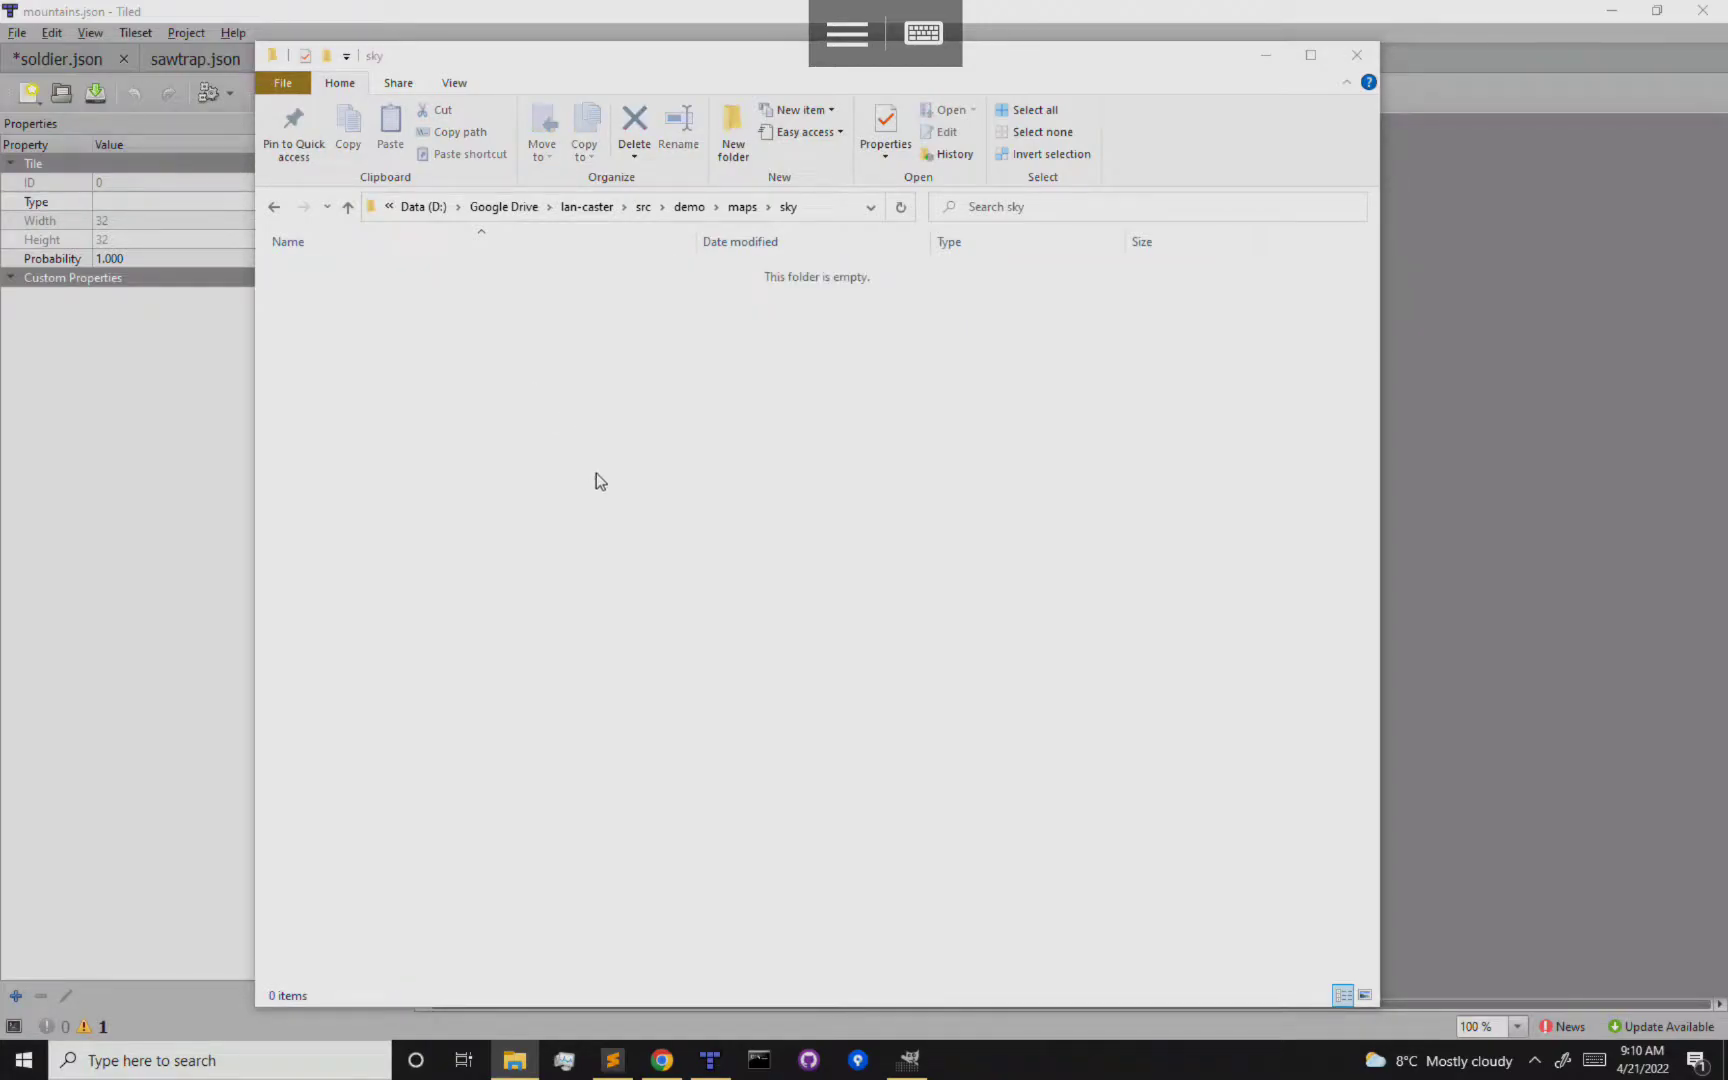
pyautogui.click(742, 207)
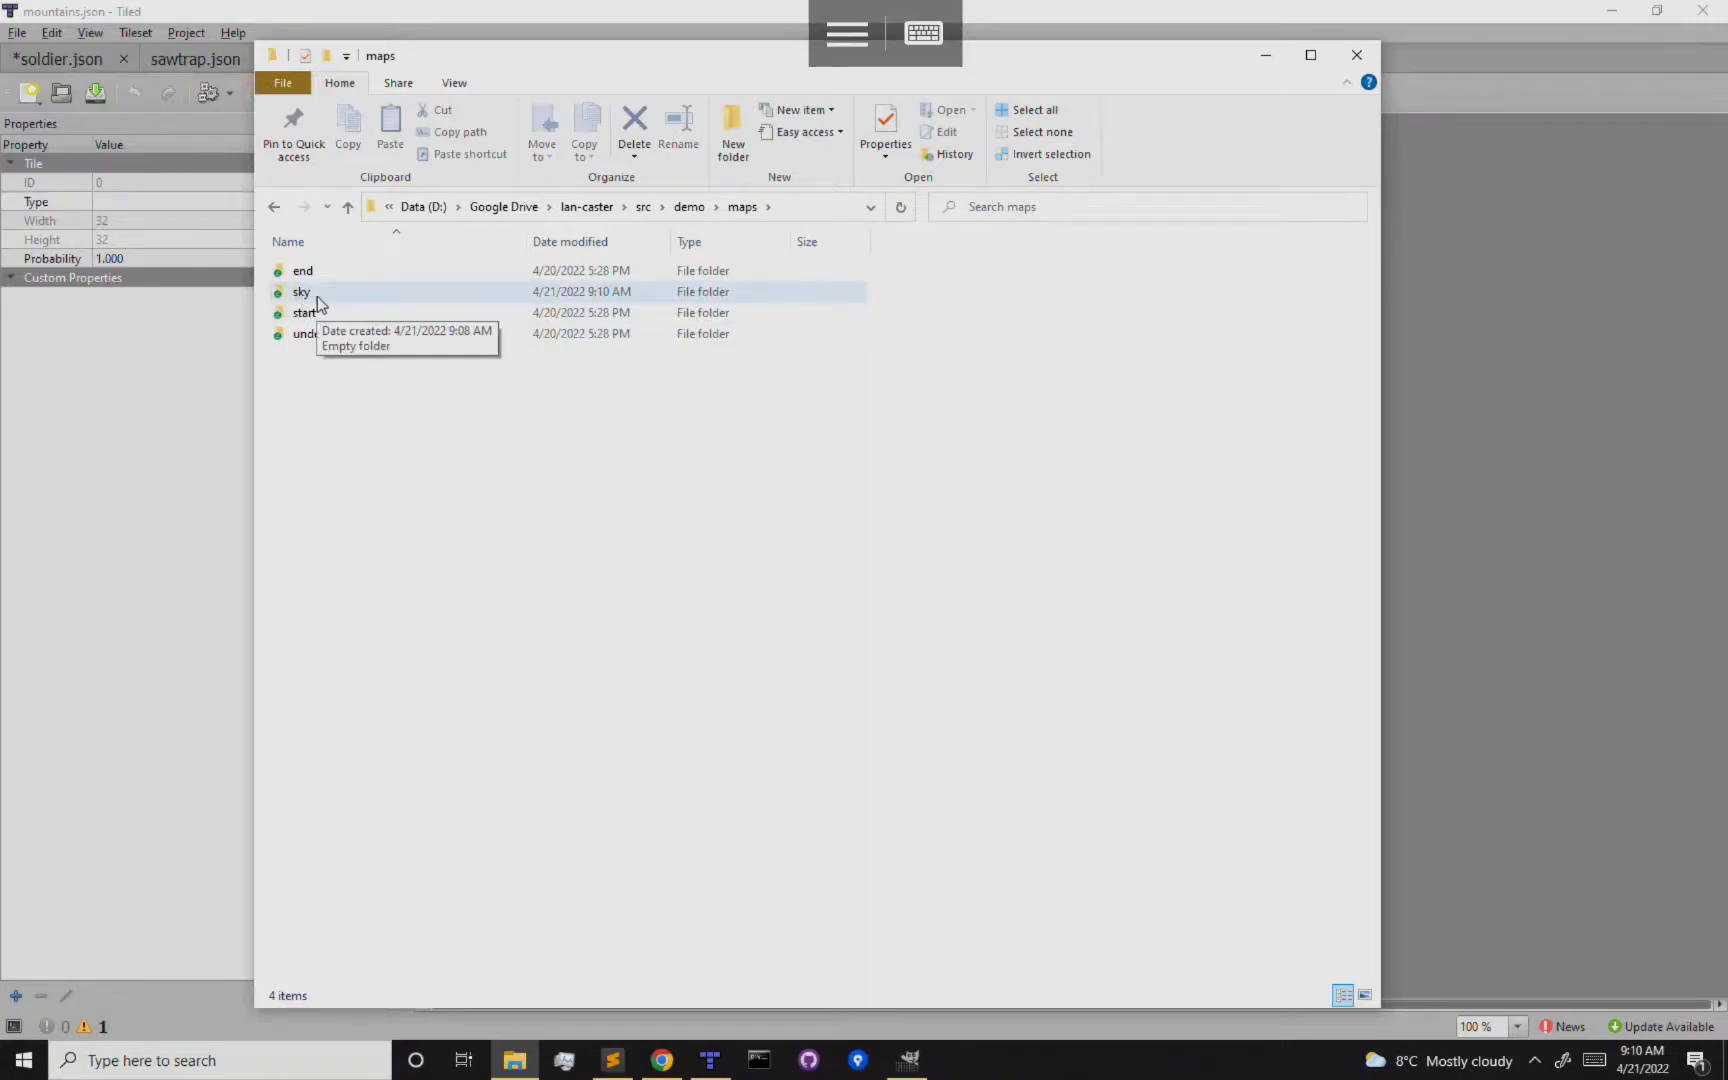
pyautogui.click(437, 529)
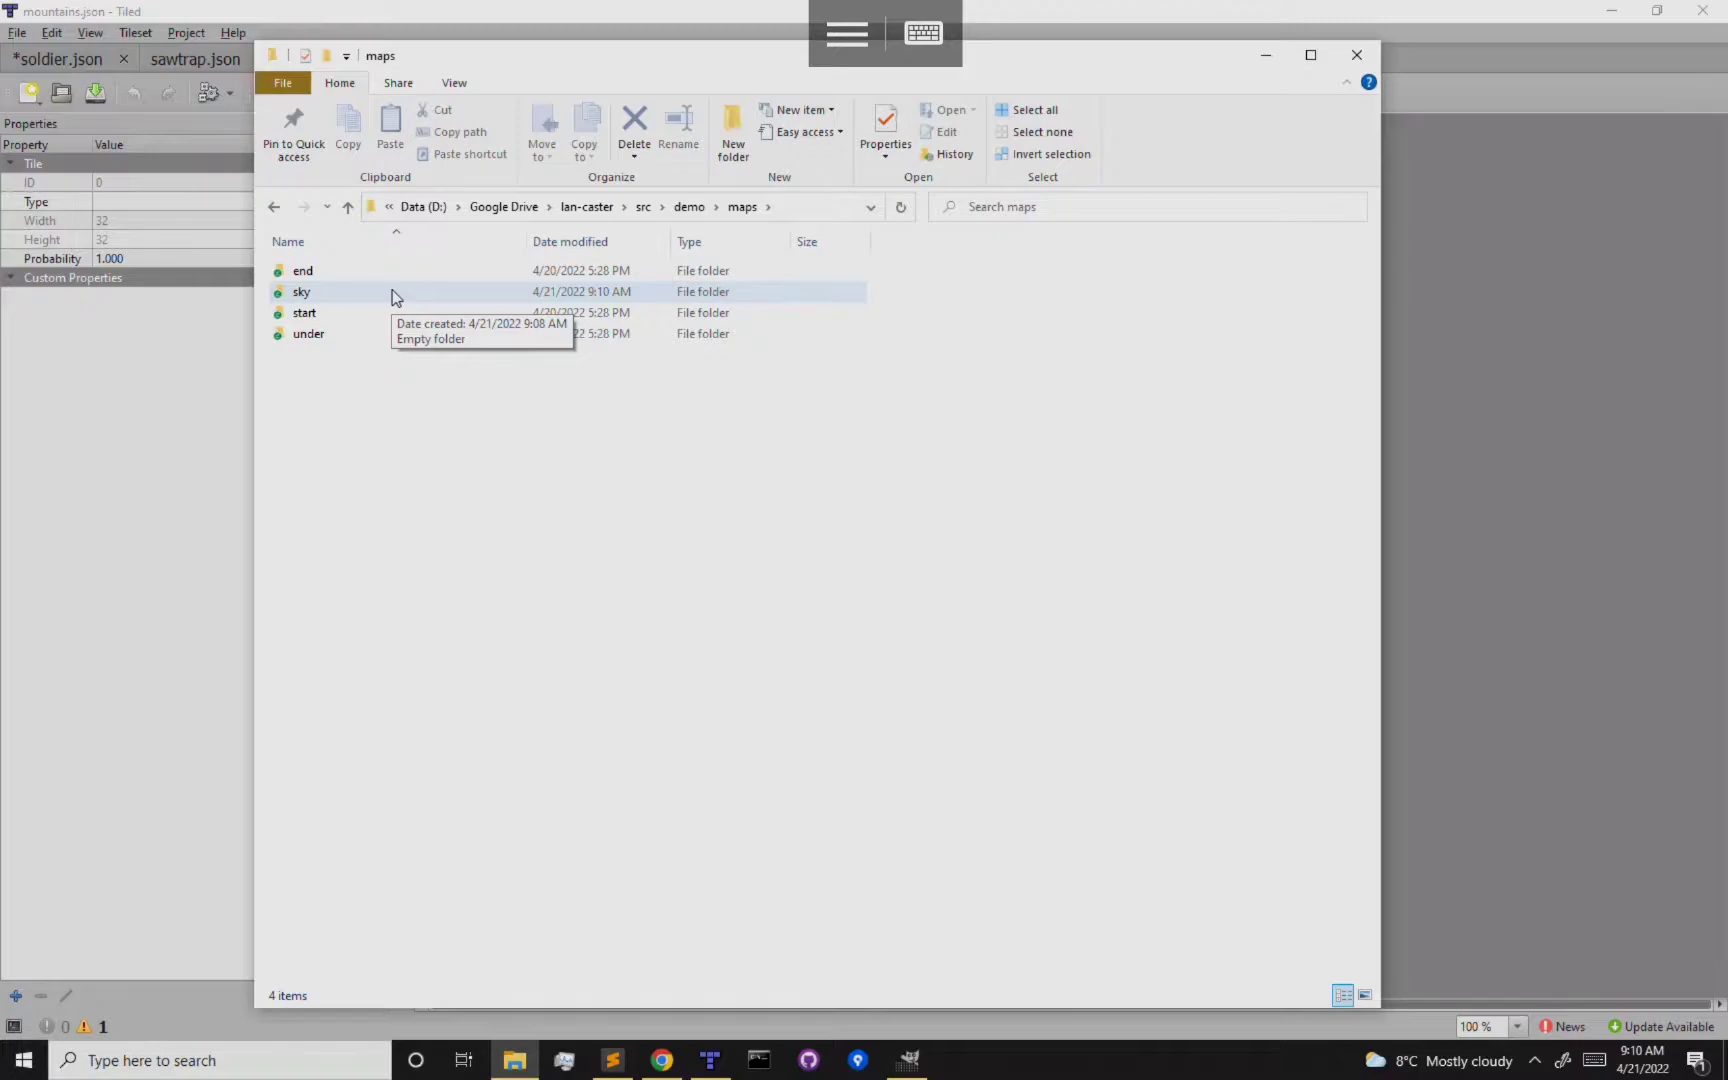
# Start a new map in Tiled with Orthogonal orientation, CSV tile layer format and Right Down render order
pyautogui.click(215, 466)
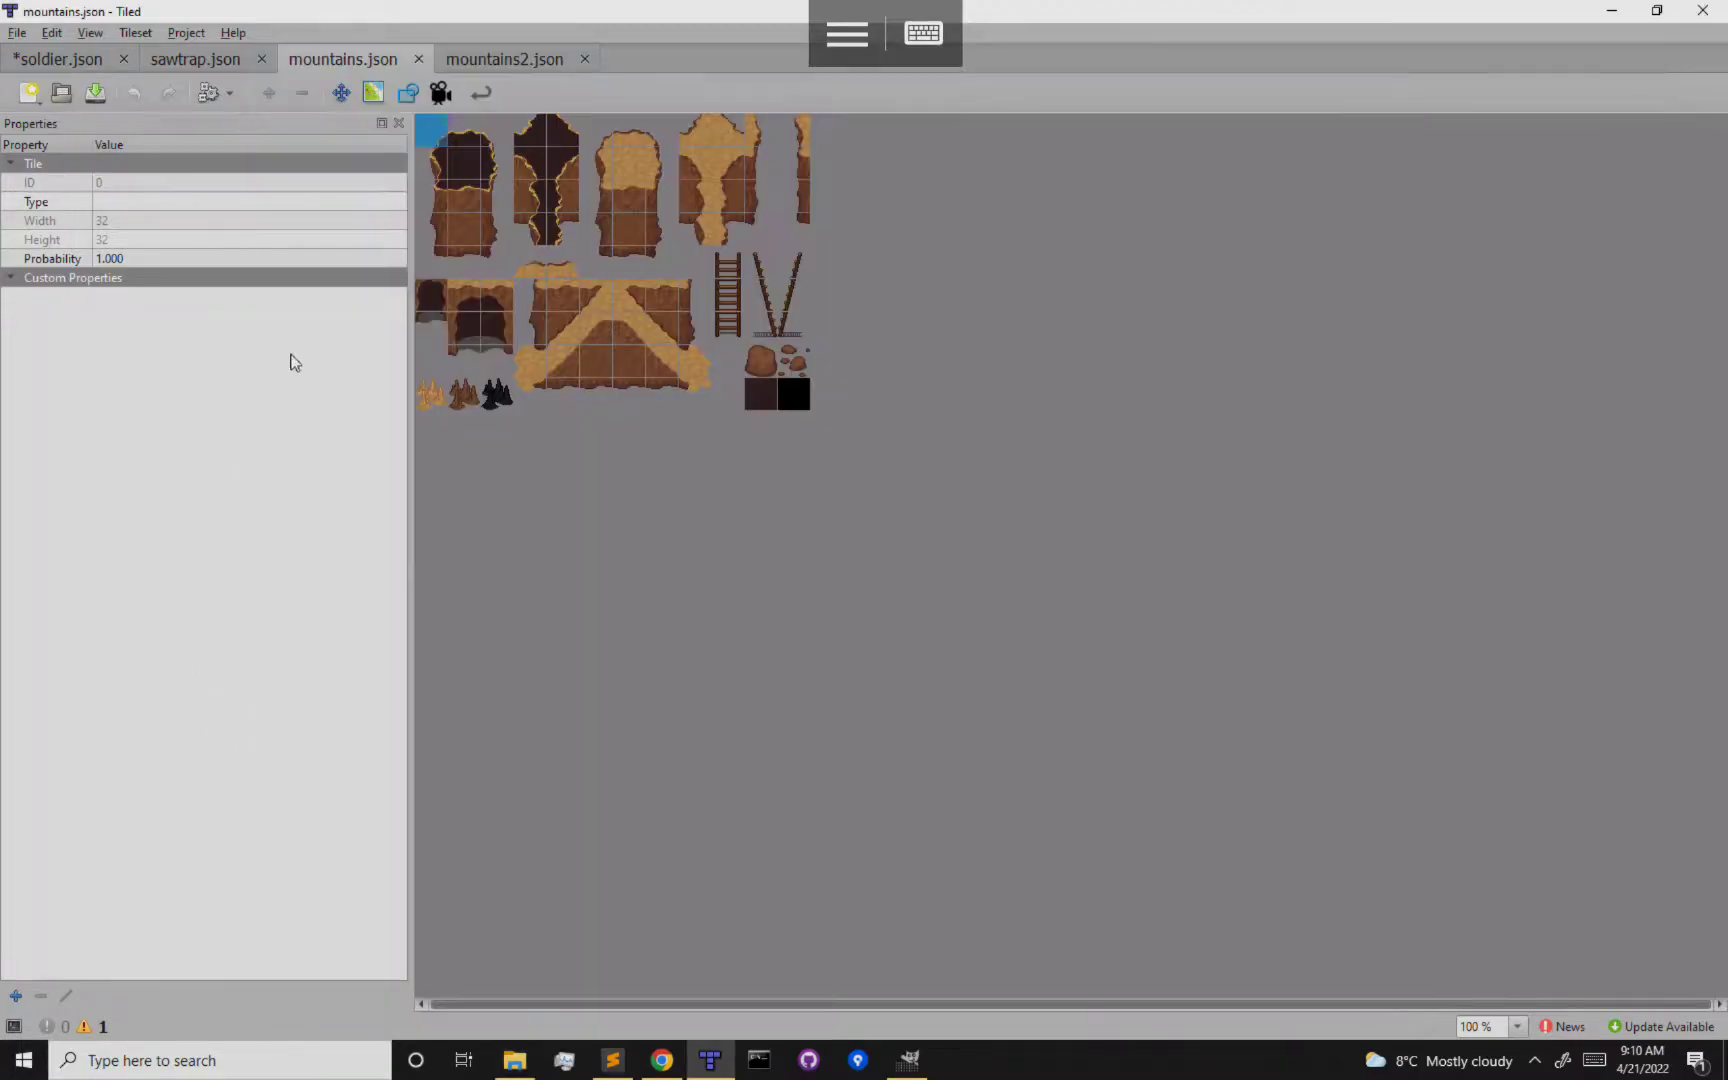
pyautogui.click(18, 33)
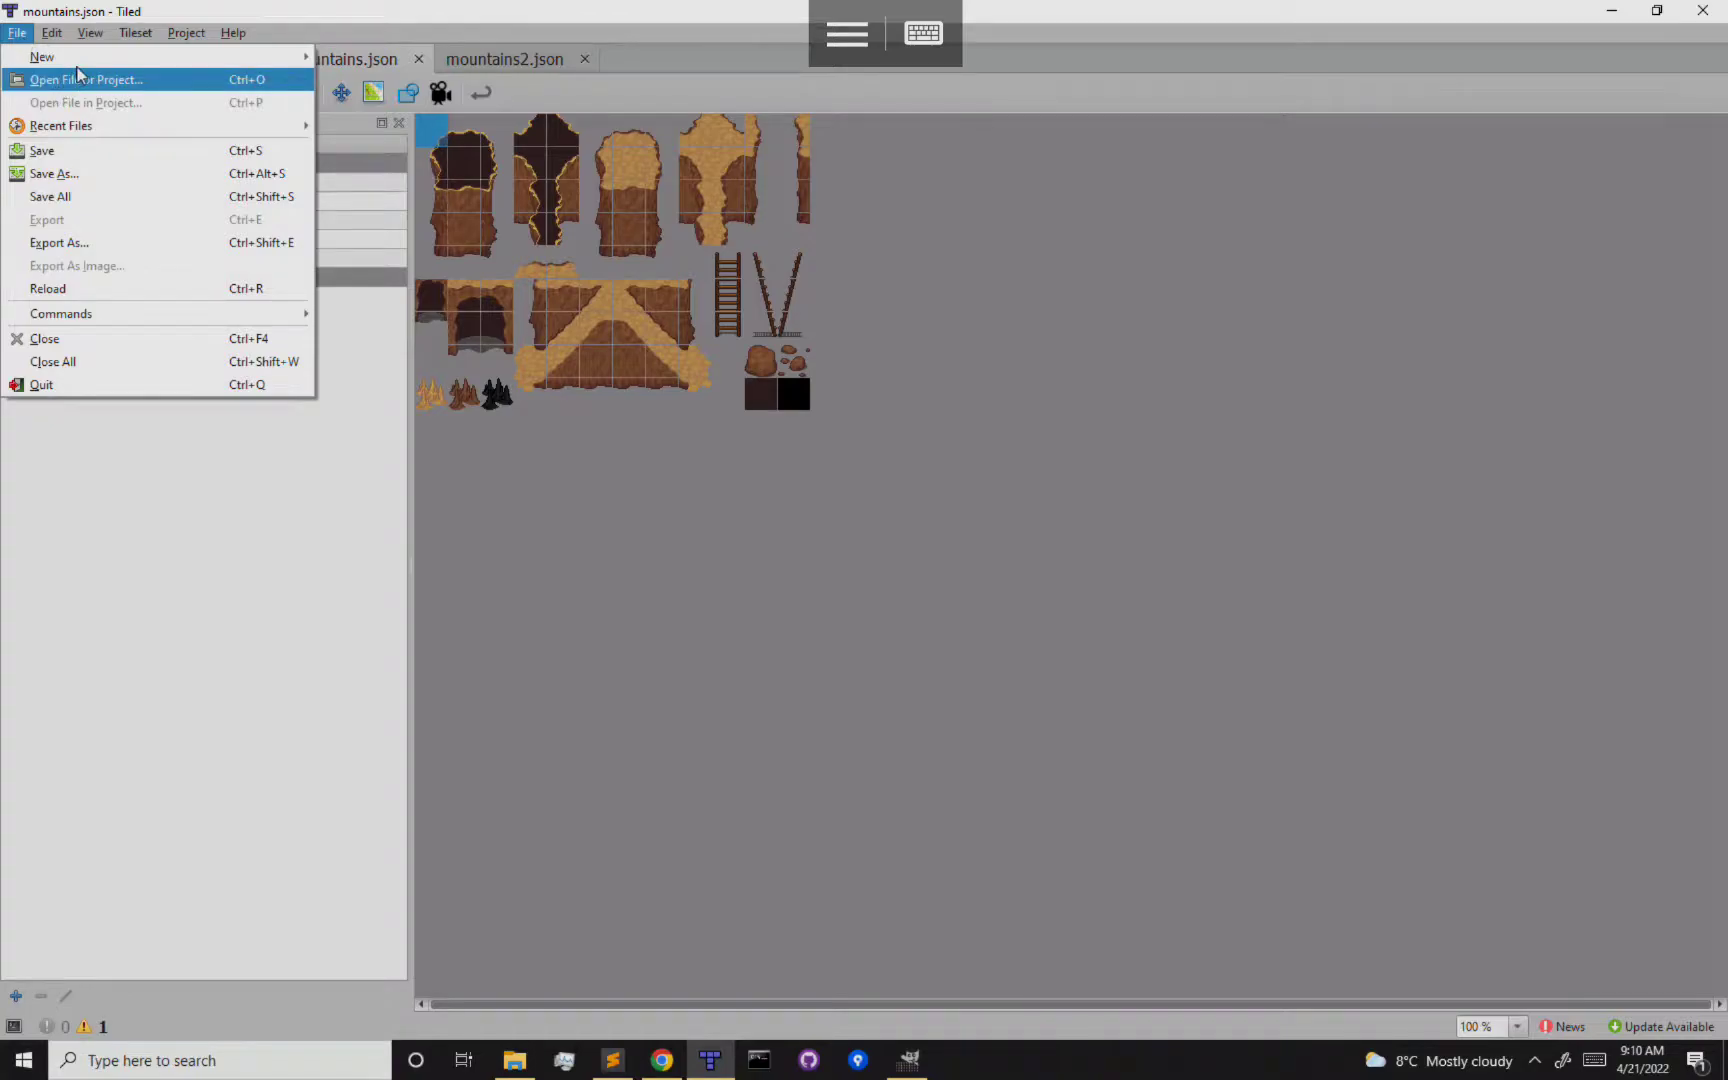
pyautogui.moveTo(294, 60)
pyautogui.click(371, 57)
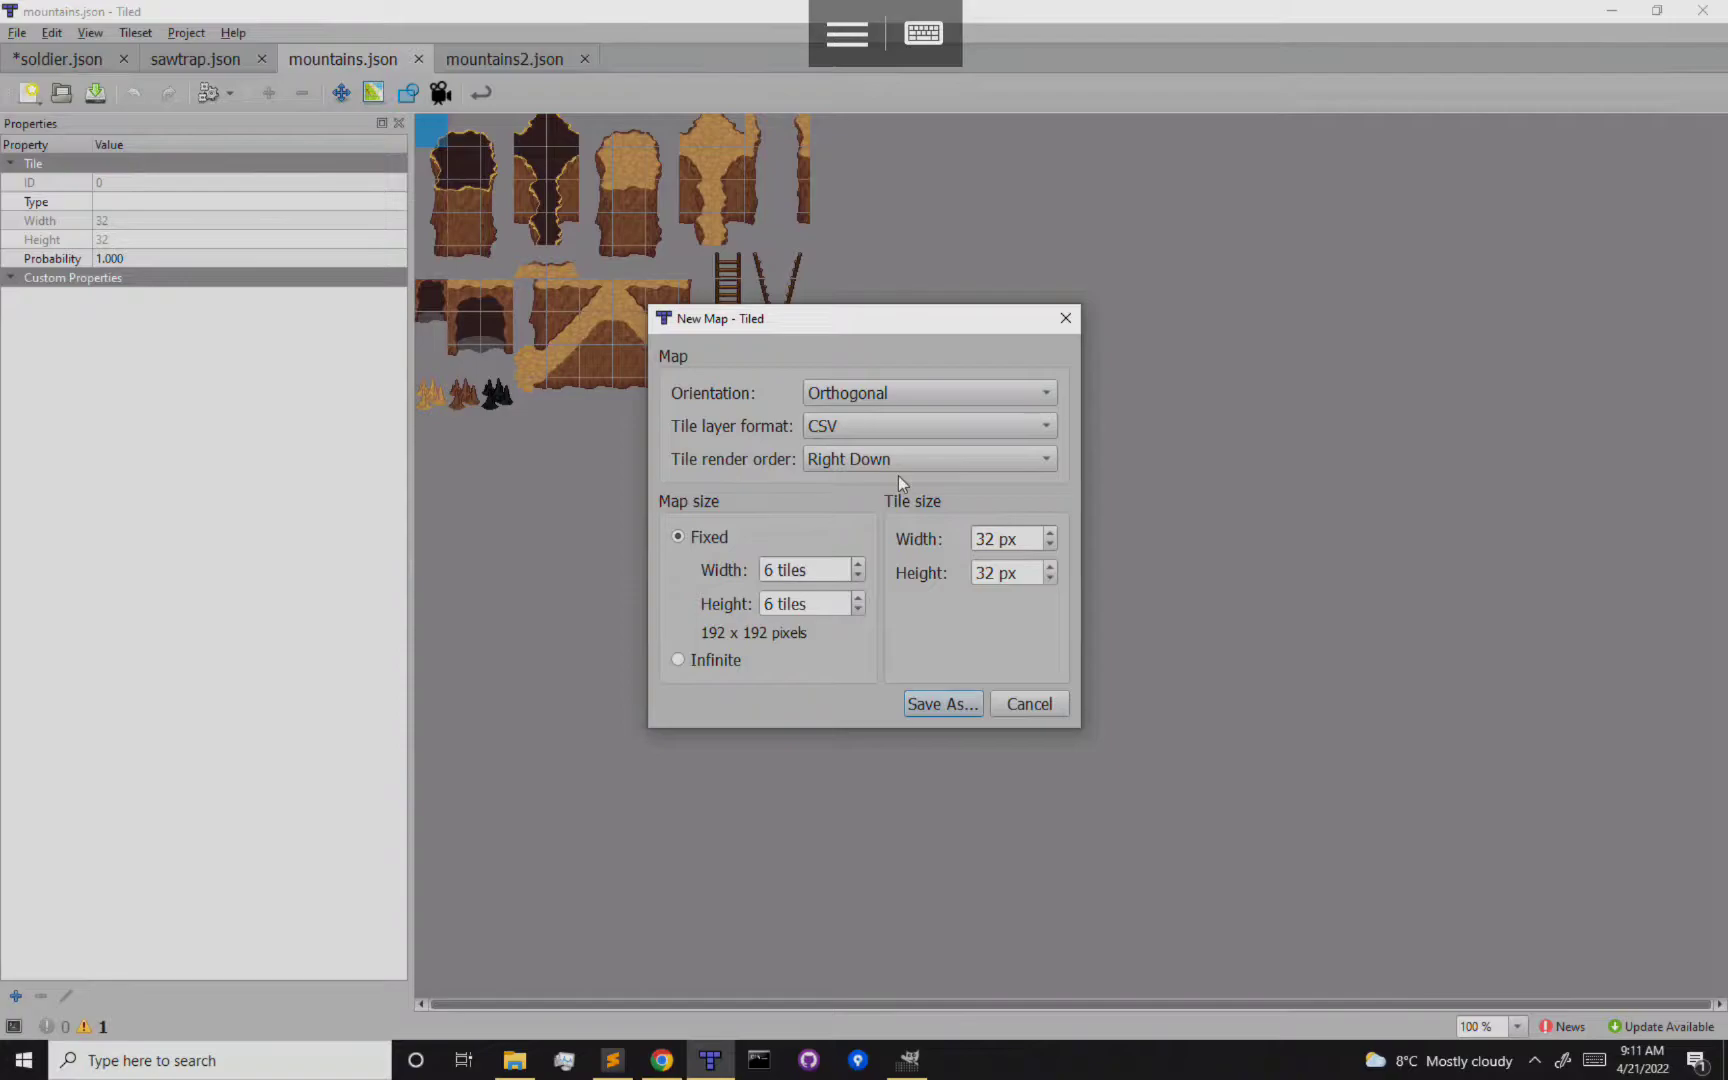
pyautogui.click(1000, 389)
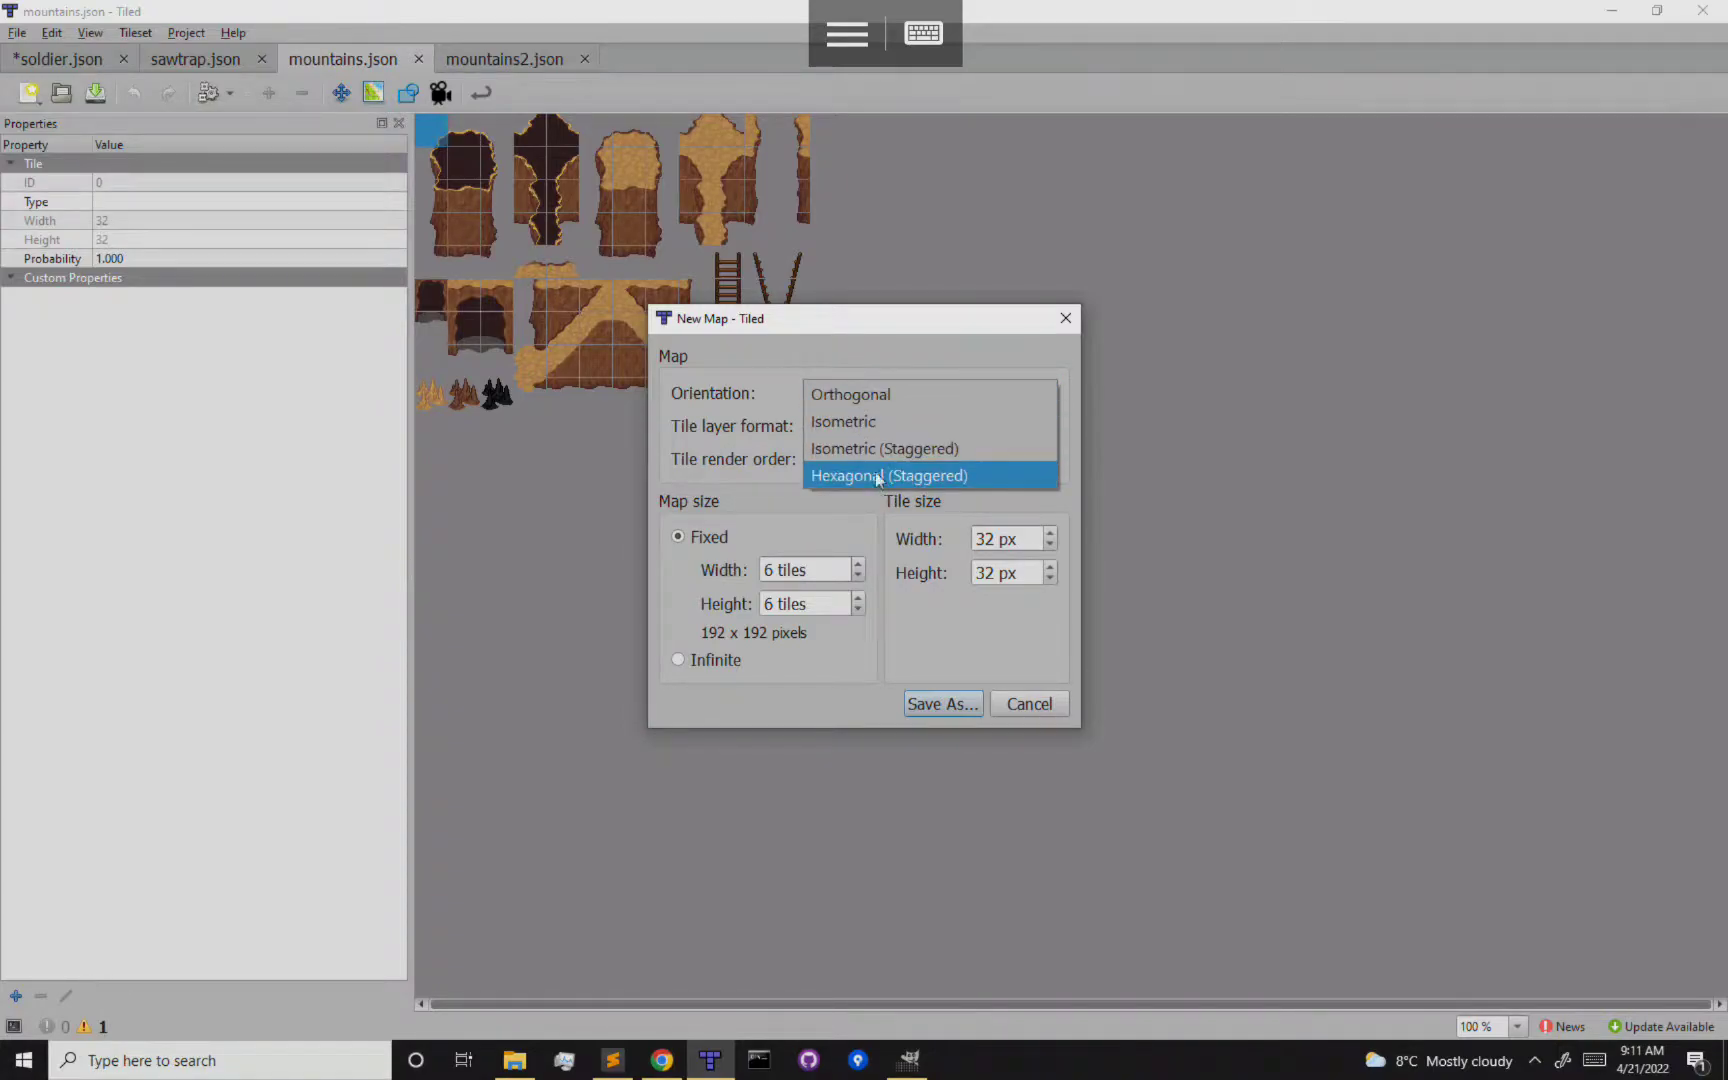
pyautogui.click(913, 398)
pyautogui.click(836, 431)
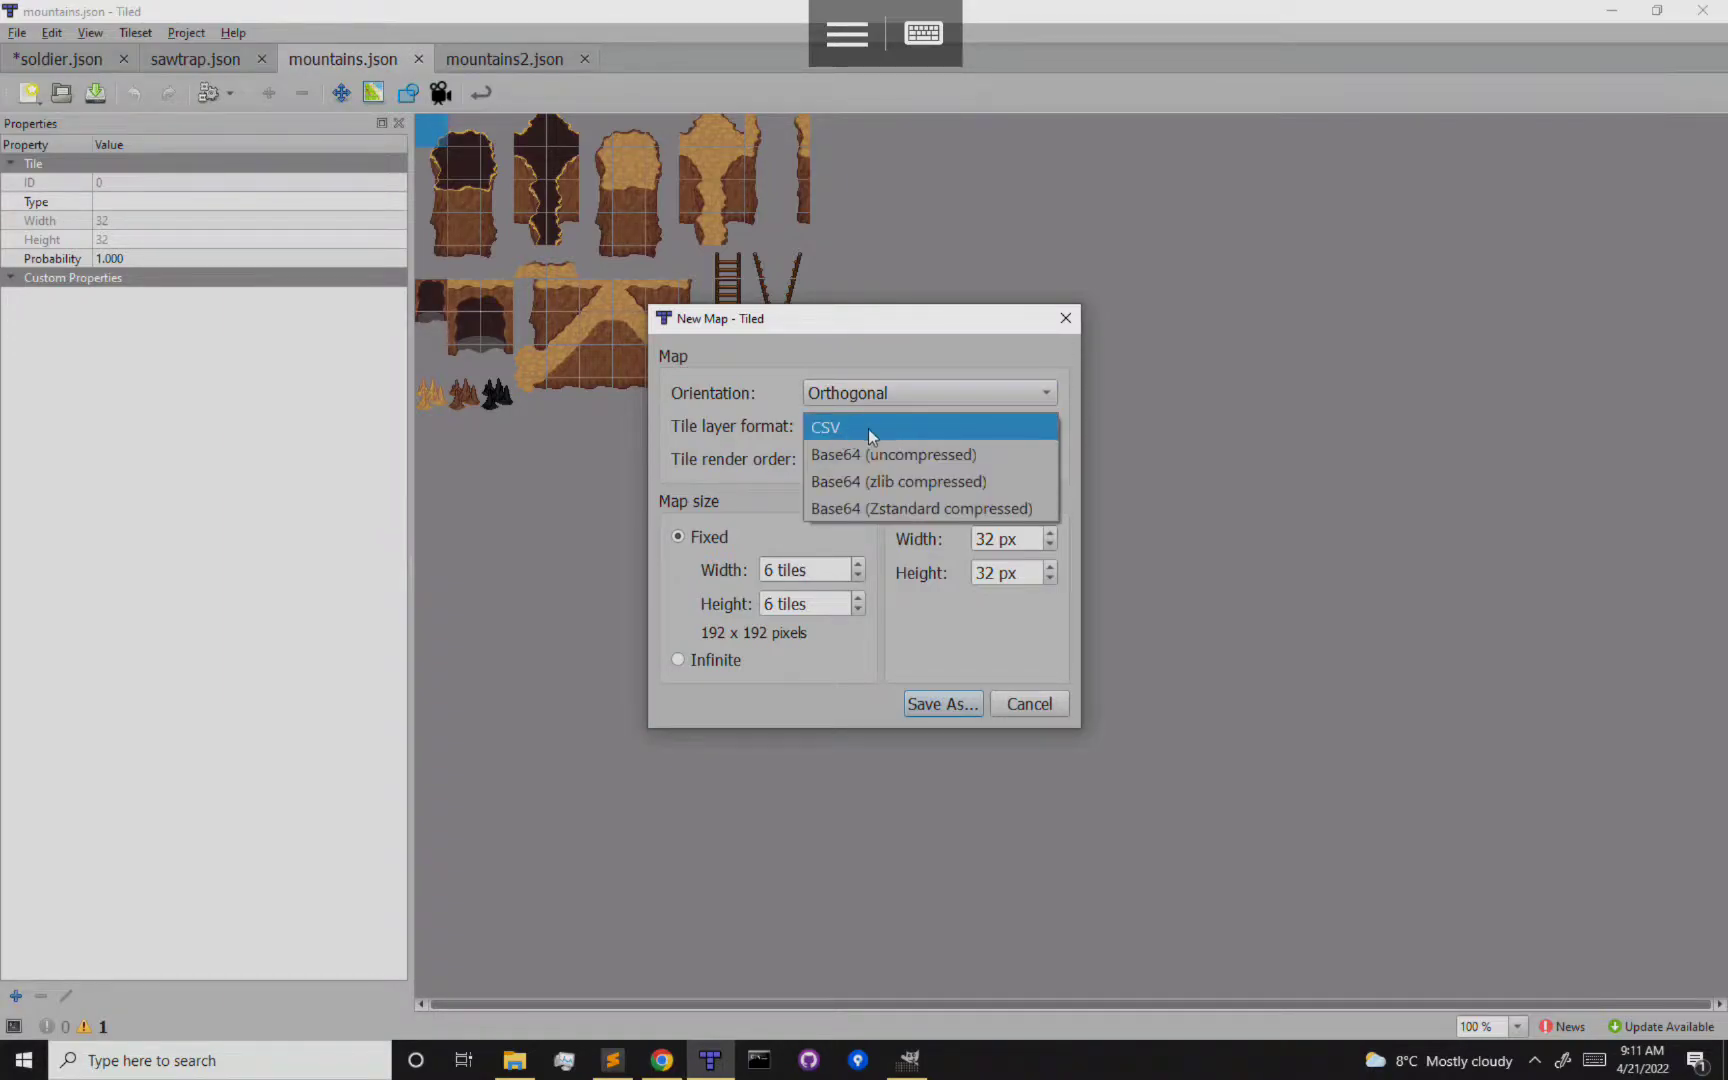
pyautogui.click(909, 431)
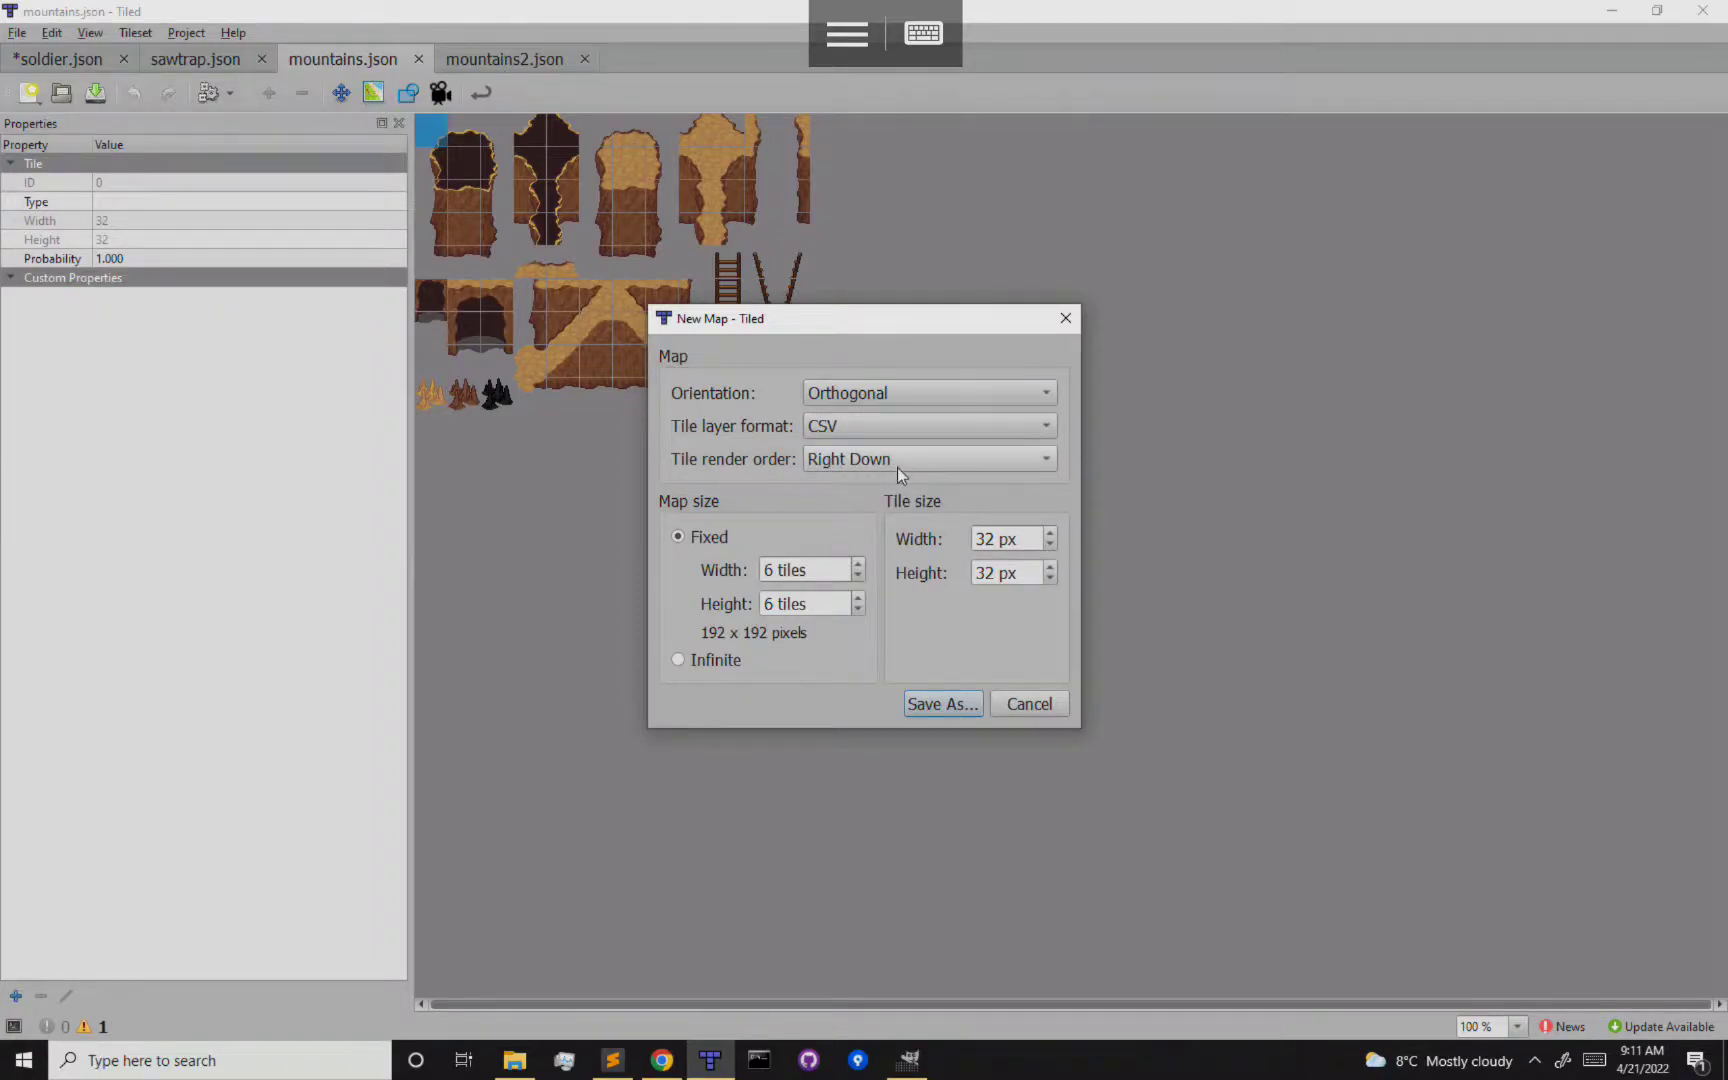
pyautogui.click(896, 467)
pyautogui.click(905, 459)
# Set the new map's fixed size to 10 tiles high and 10 tiles wide
pyautogui.click(857, 598)
pyautogui.click(857, 598)
pyautogui.click(857, 598)
pyautogui.click(857, 598)
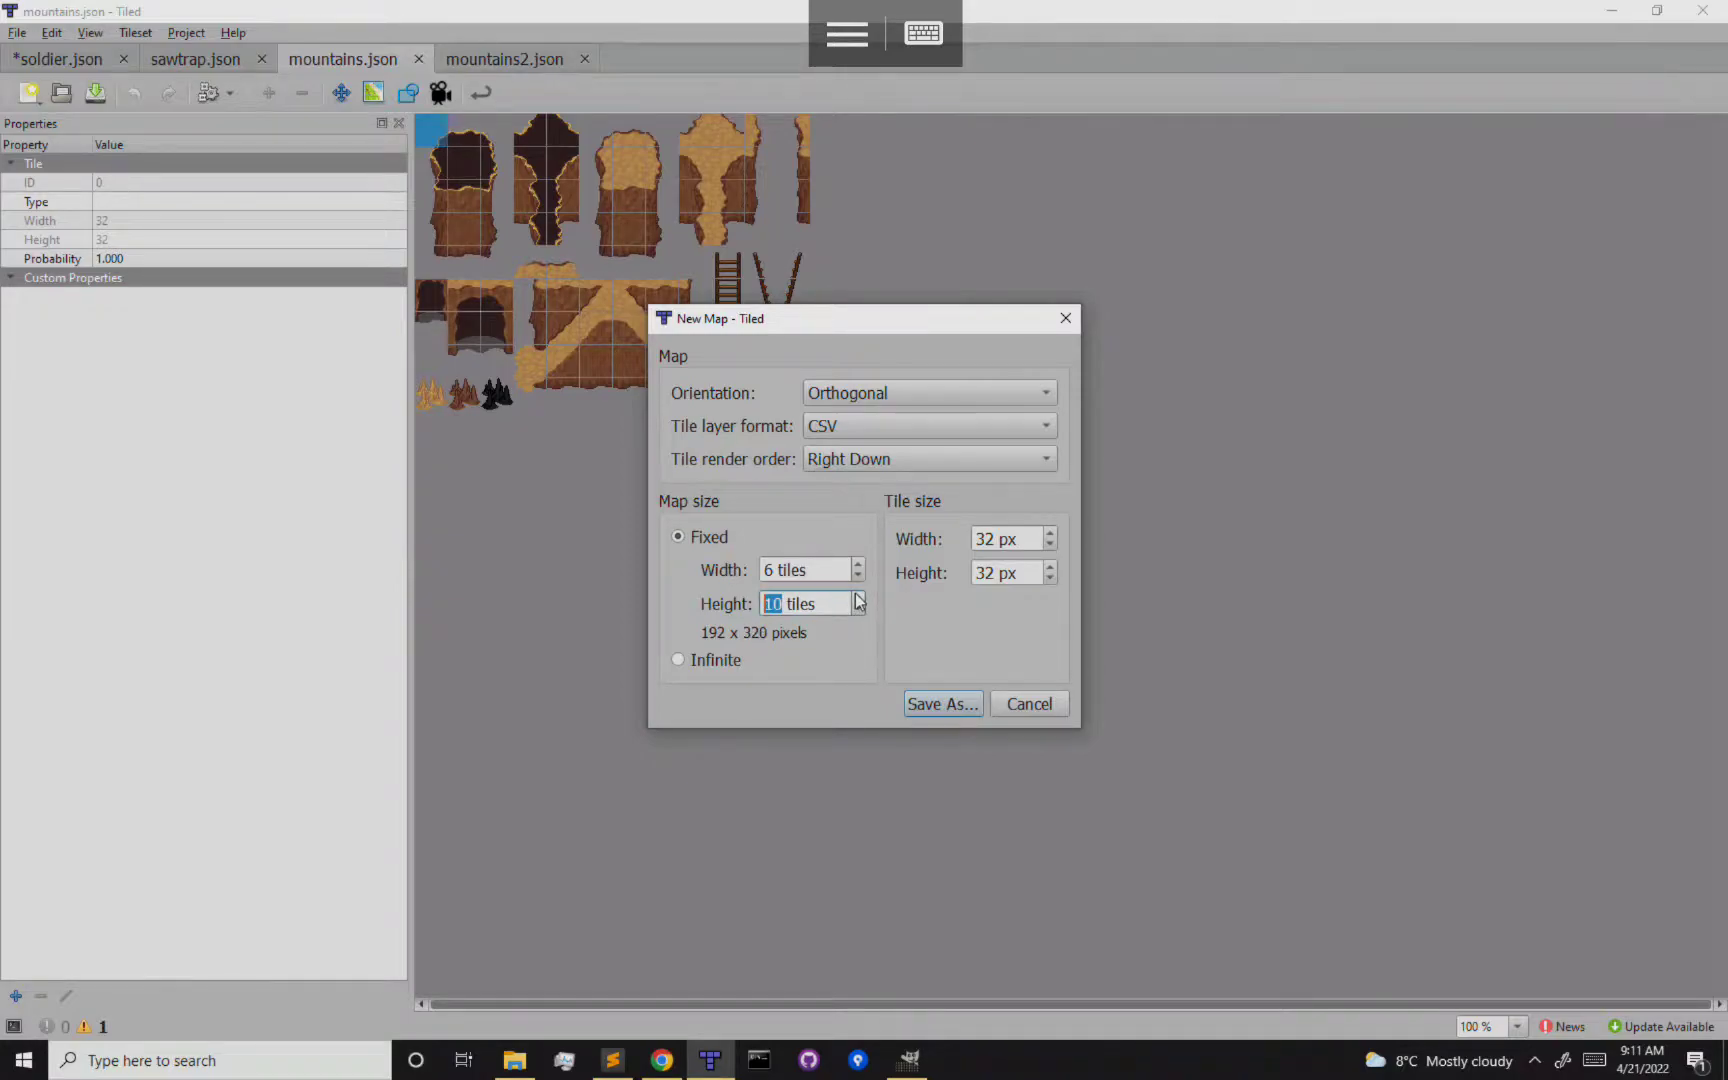
pyautogui.click(857, 563)
pyautogui.click(857, 563)
pyautogui.click(857, 563)
pyautogui.click(857, 563)
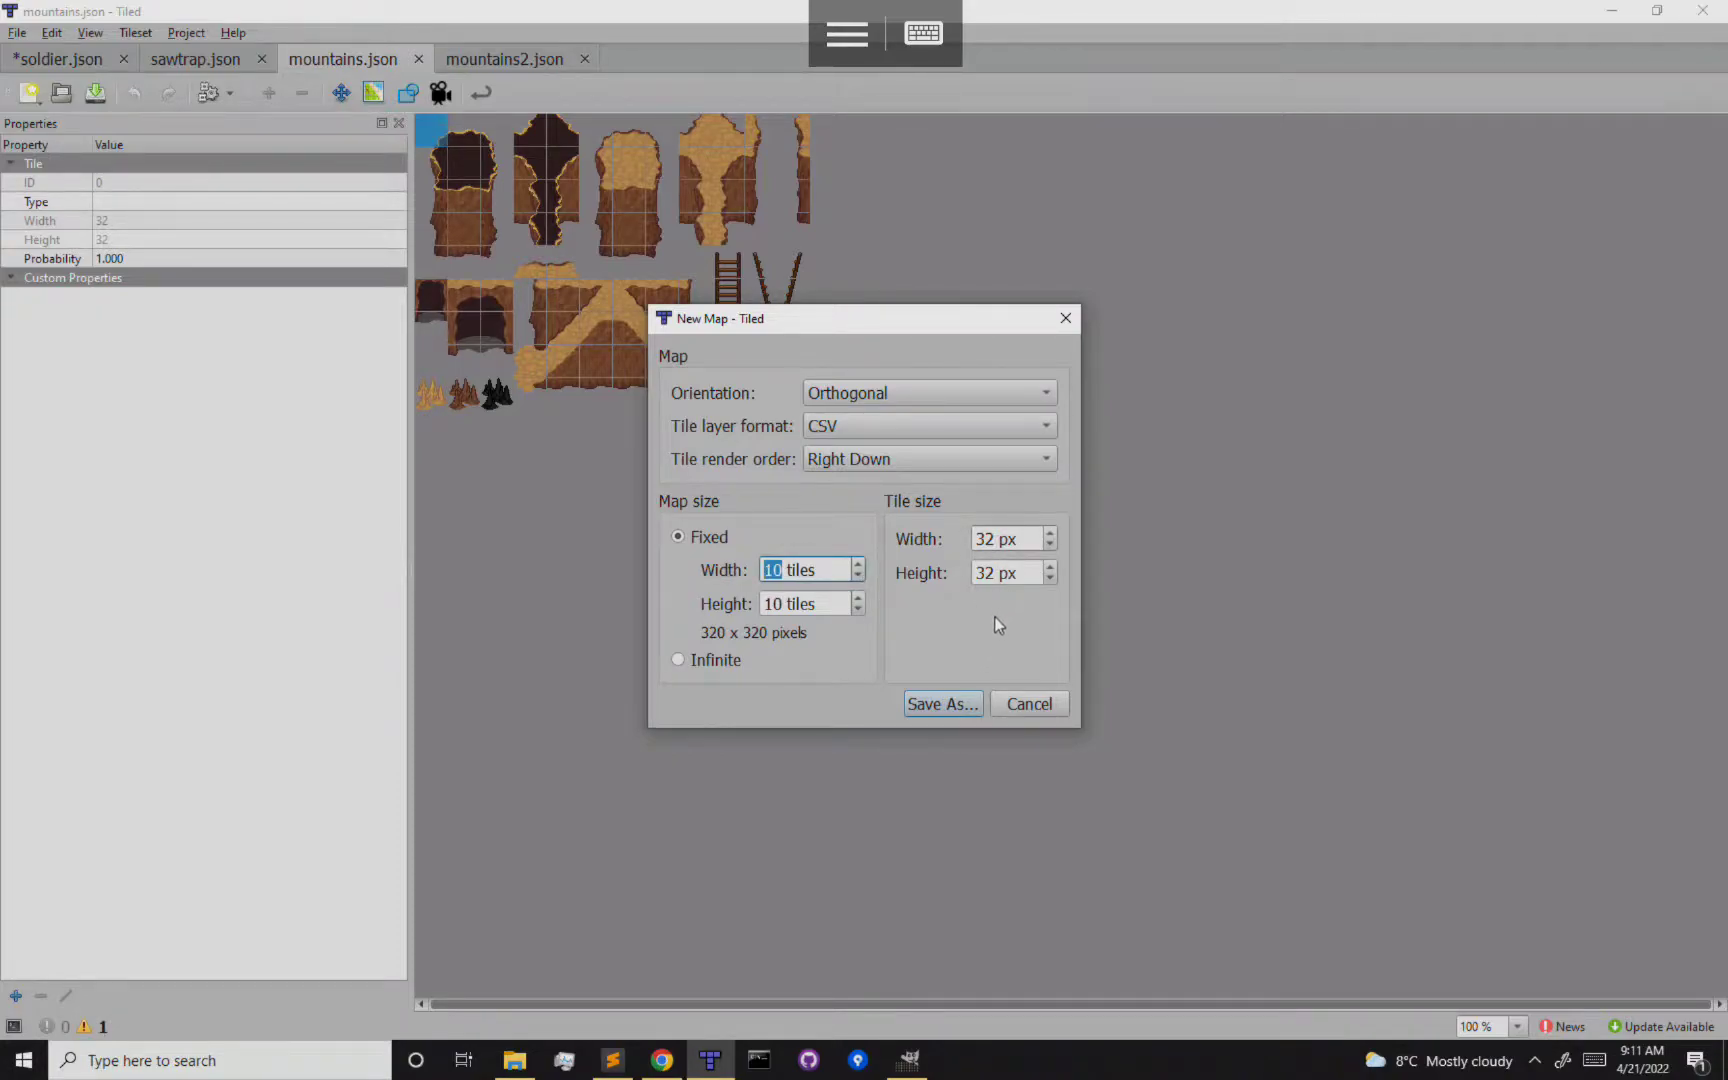
# Save the new map as sky.json in the lan-caster/src/demo/maps/sky folder
pyautogui.click(942, 705)
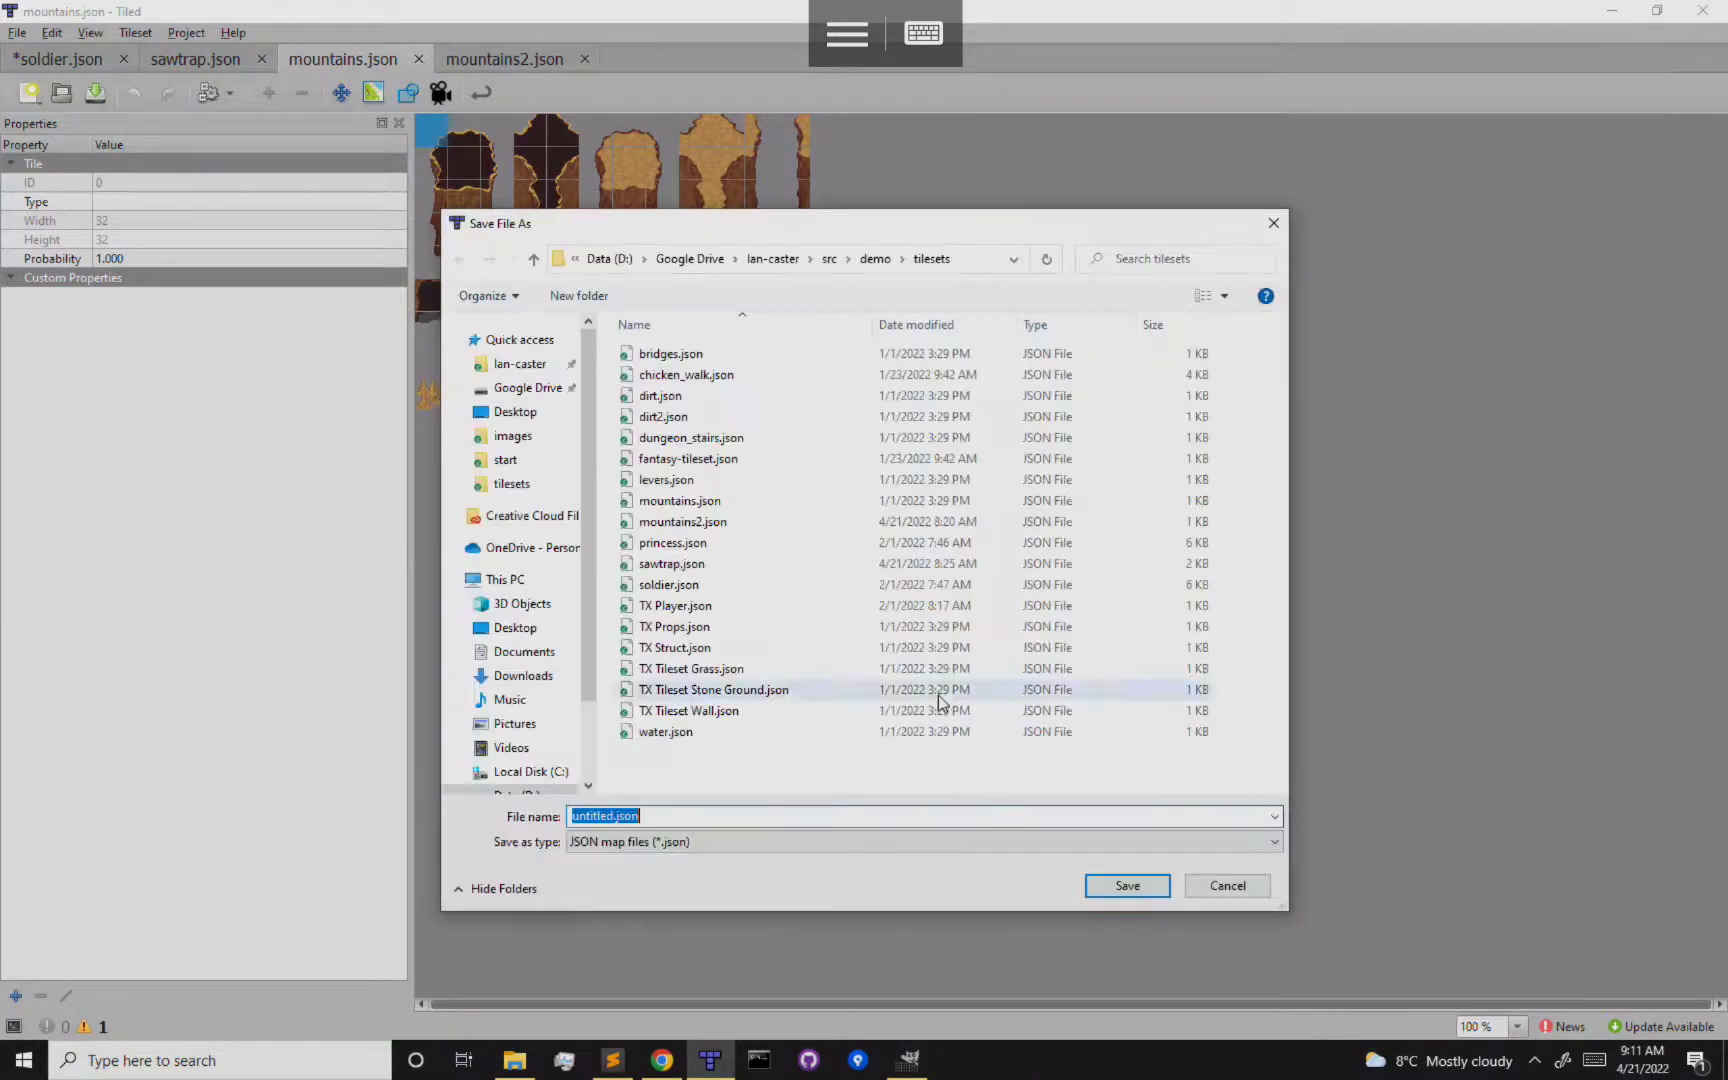
pyautogui.click(883, 264)
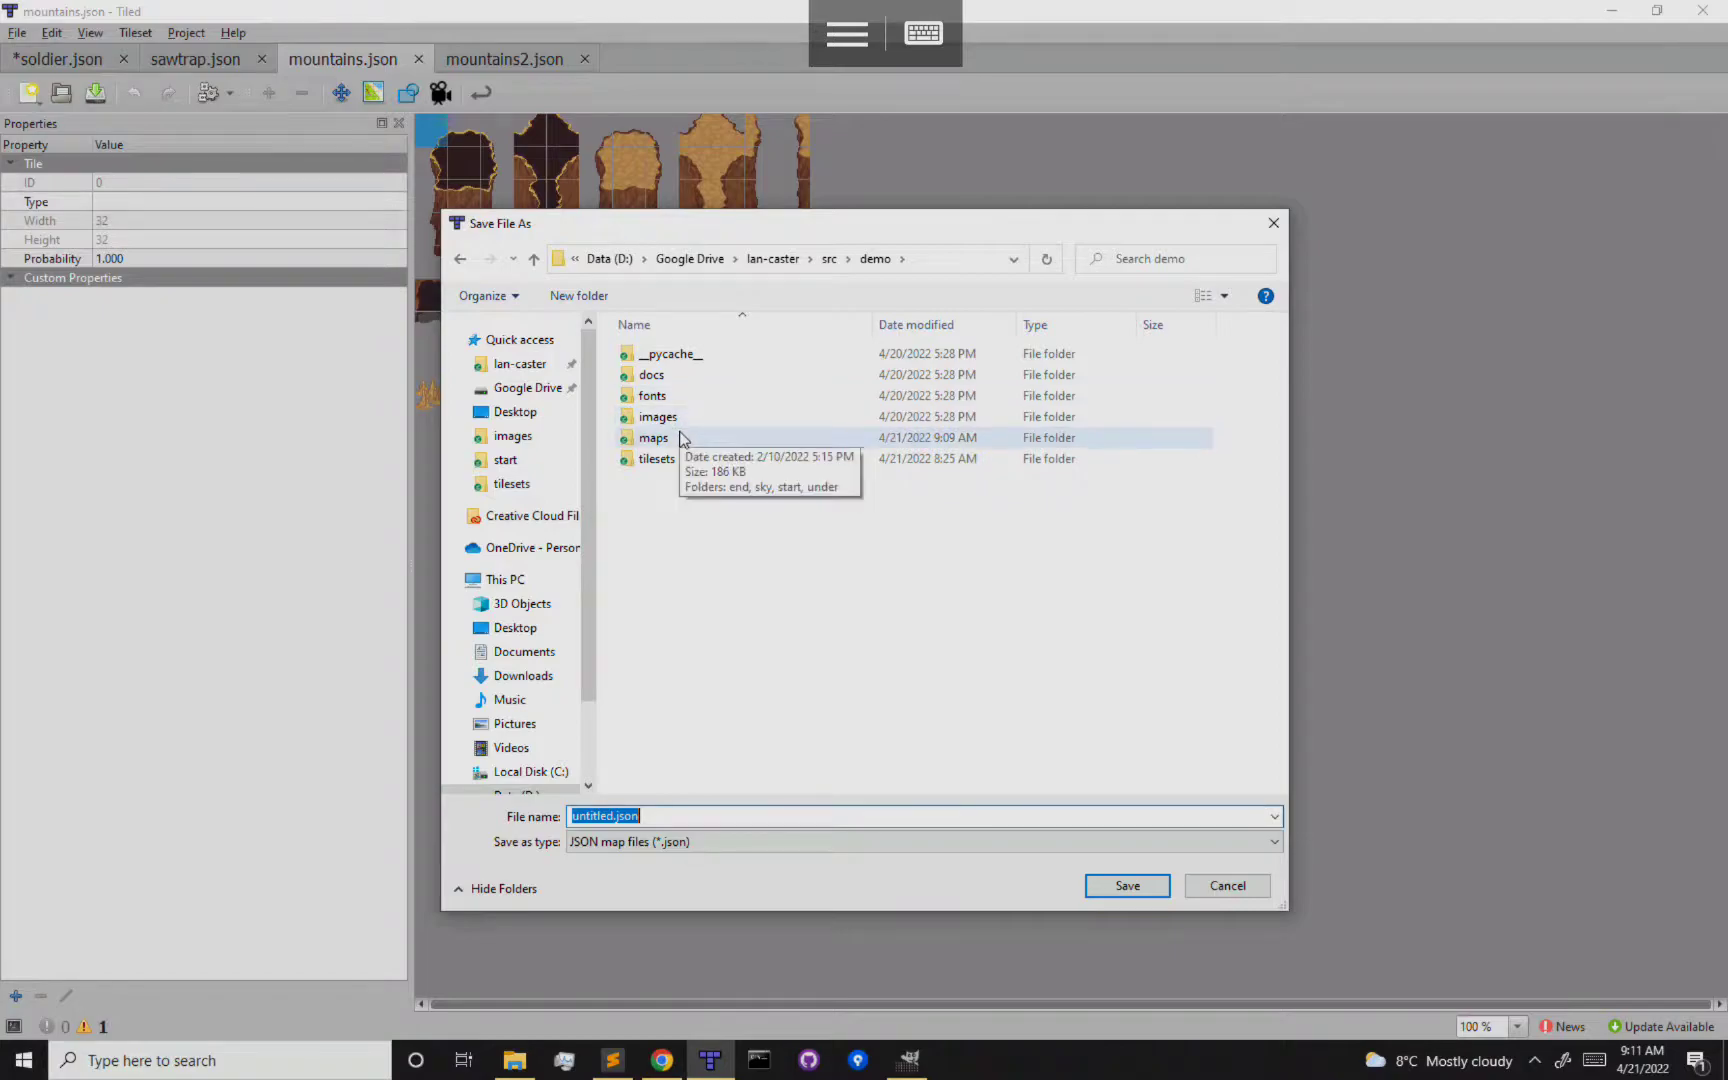
pyautogui.doubleClick(681, 438)
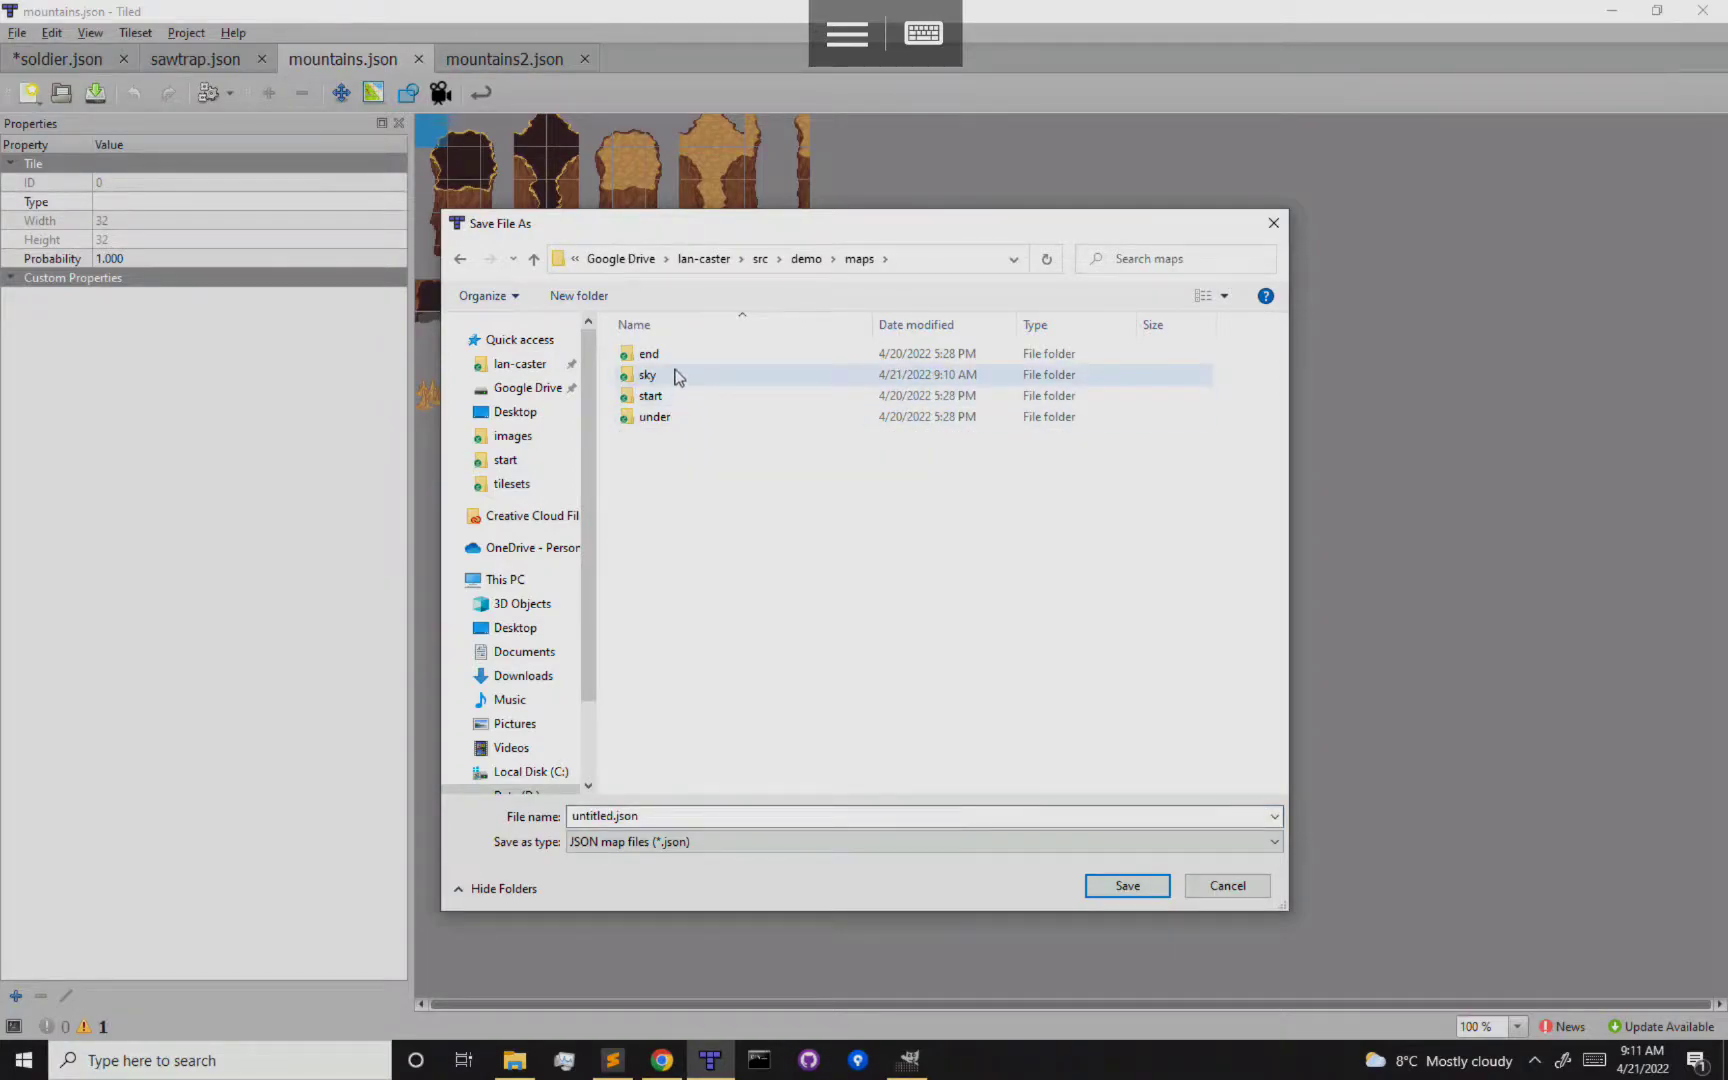
pyautogui.doubleClick(679, 375)
pyautogui.click(620, 816)
pyautogui.doubleClick(600, 816)
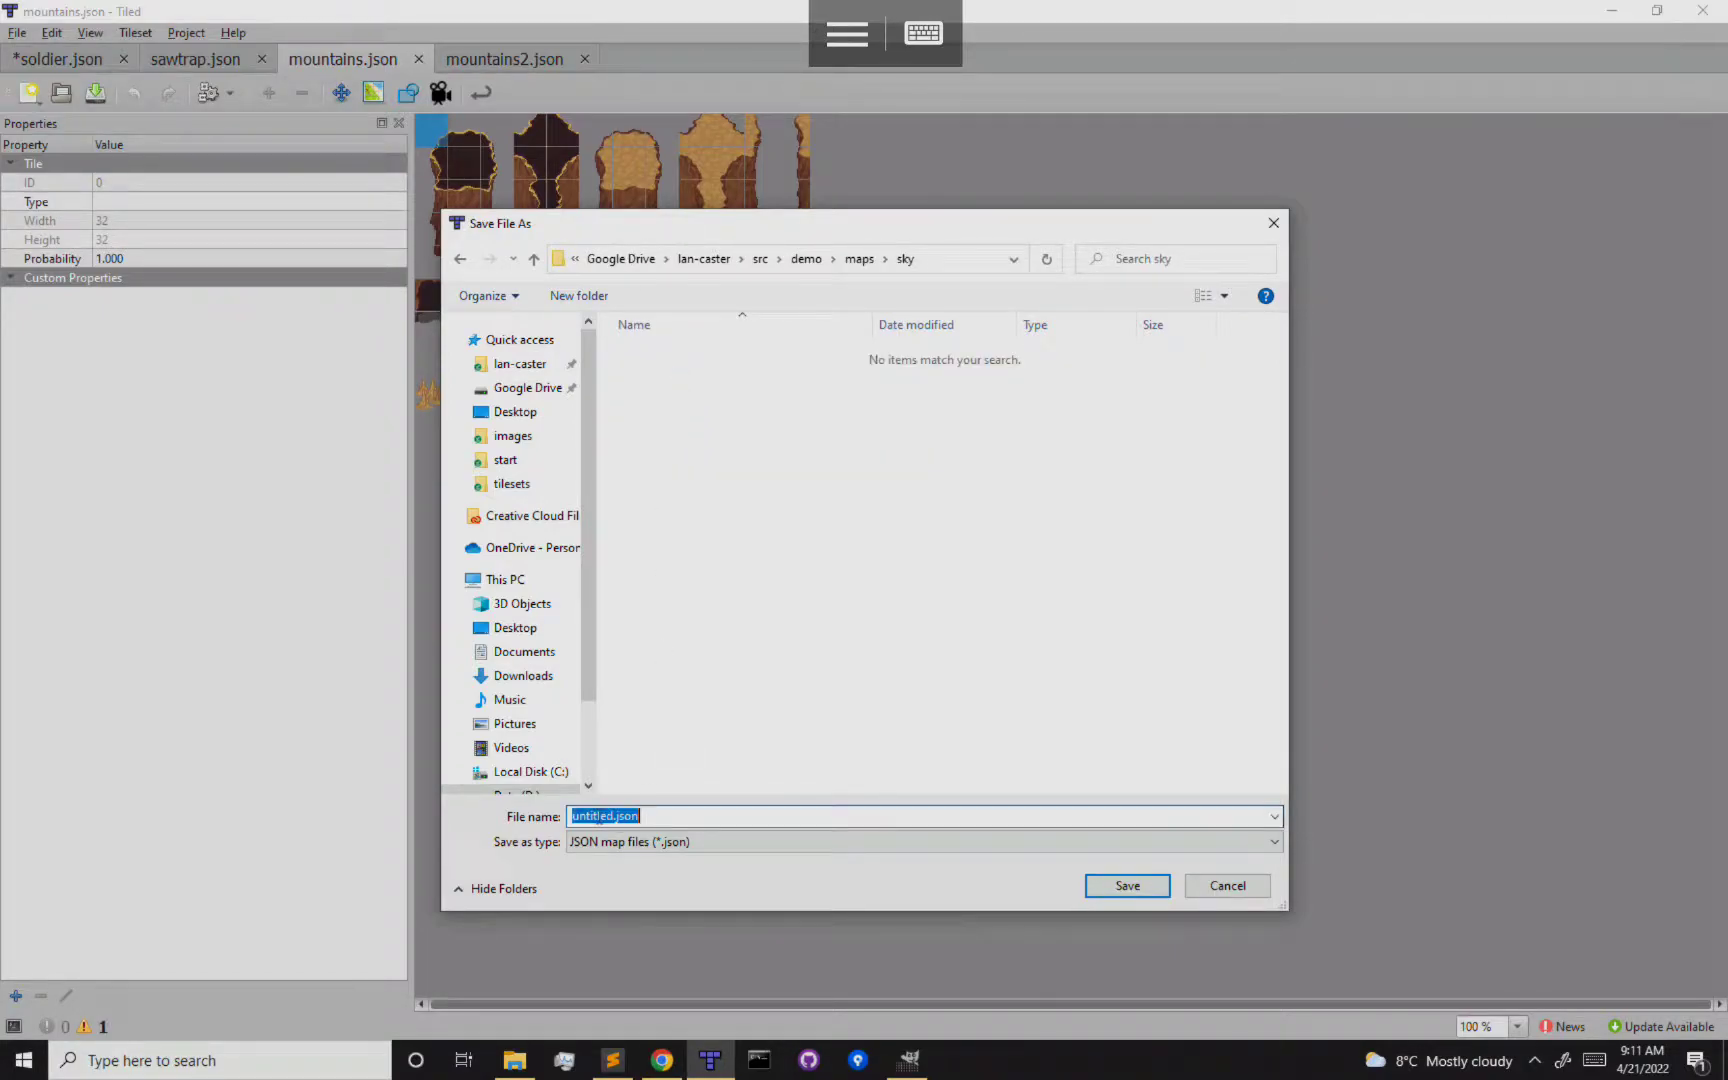
pyautogui.write('sky.json')
pyautogui.click(1123, 886)
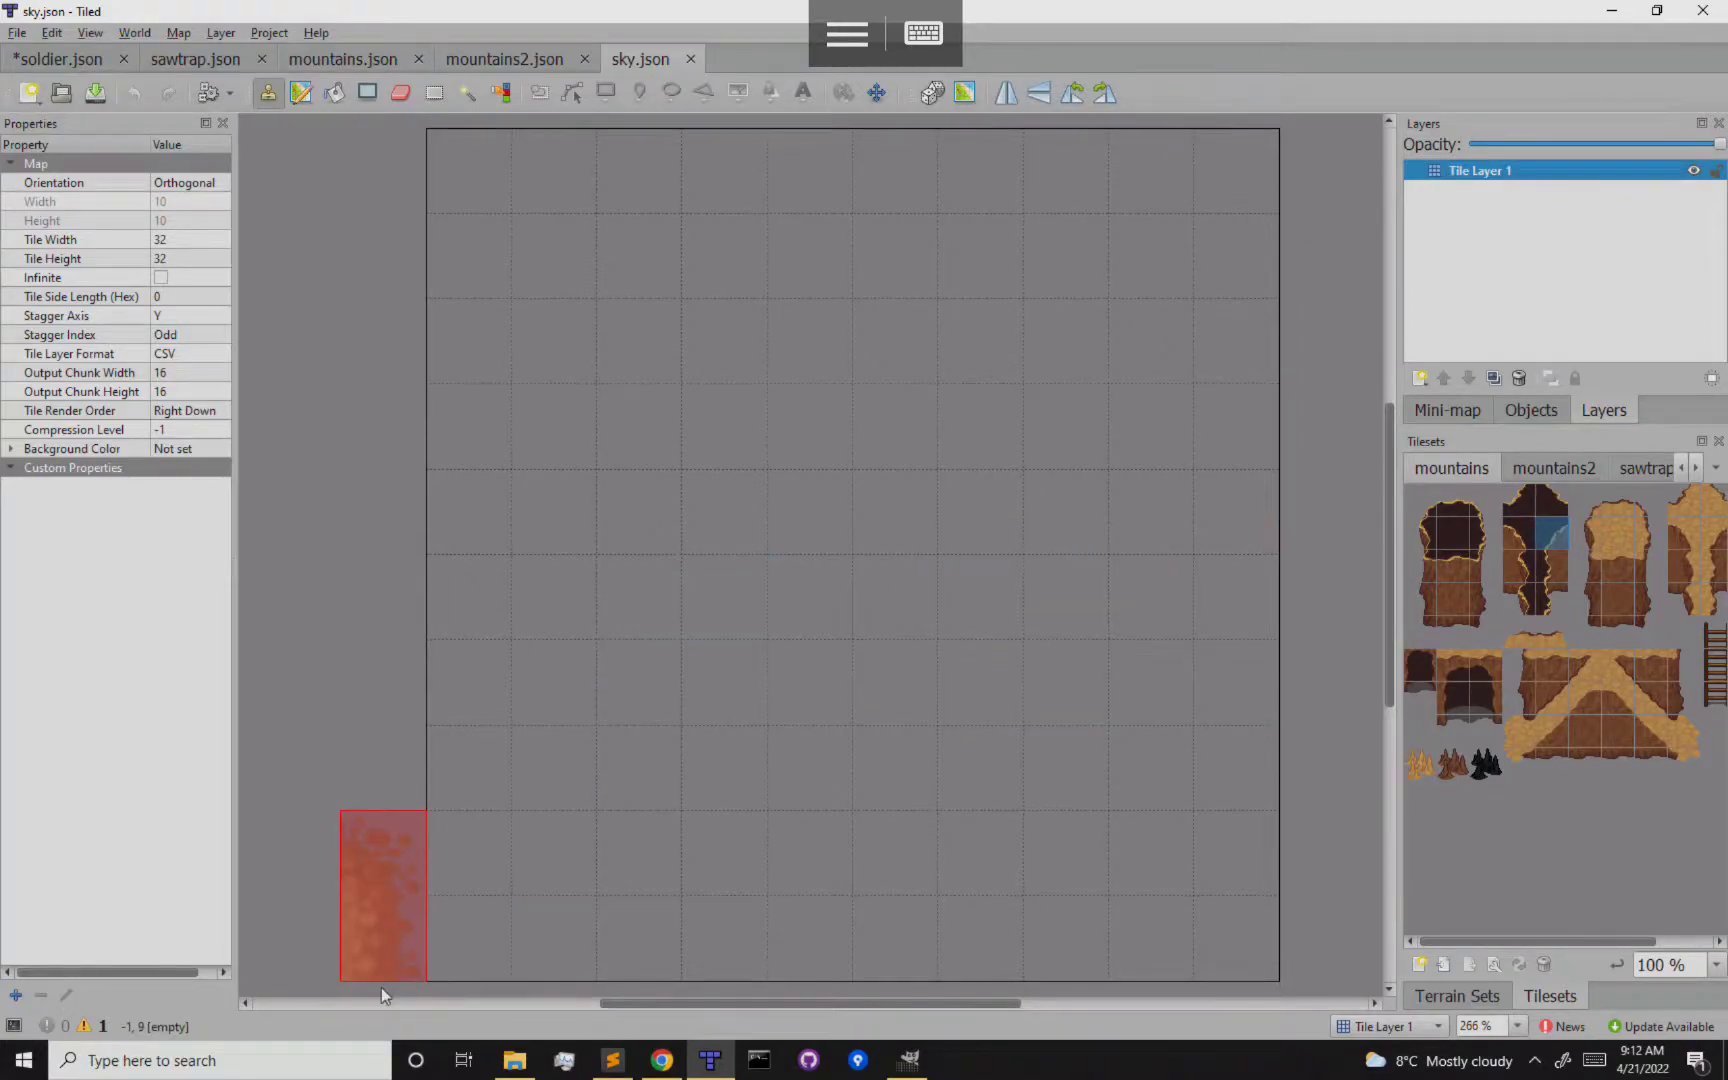
# Switch to Sublime Text and examine the JSON content of sky.json in the demo/maps/sky folder
pyautogui.click(516, 1062)
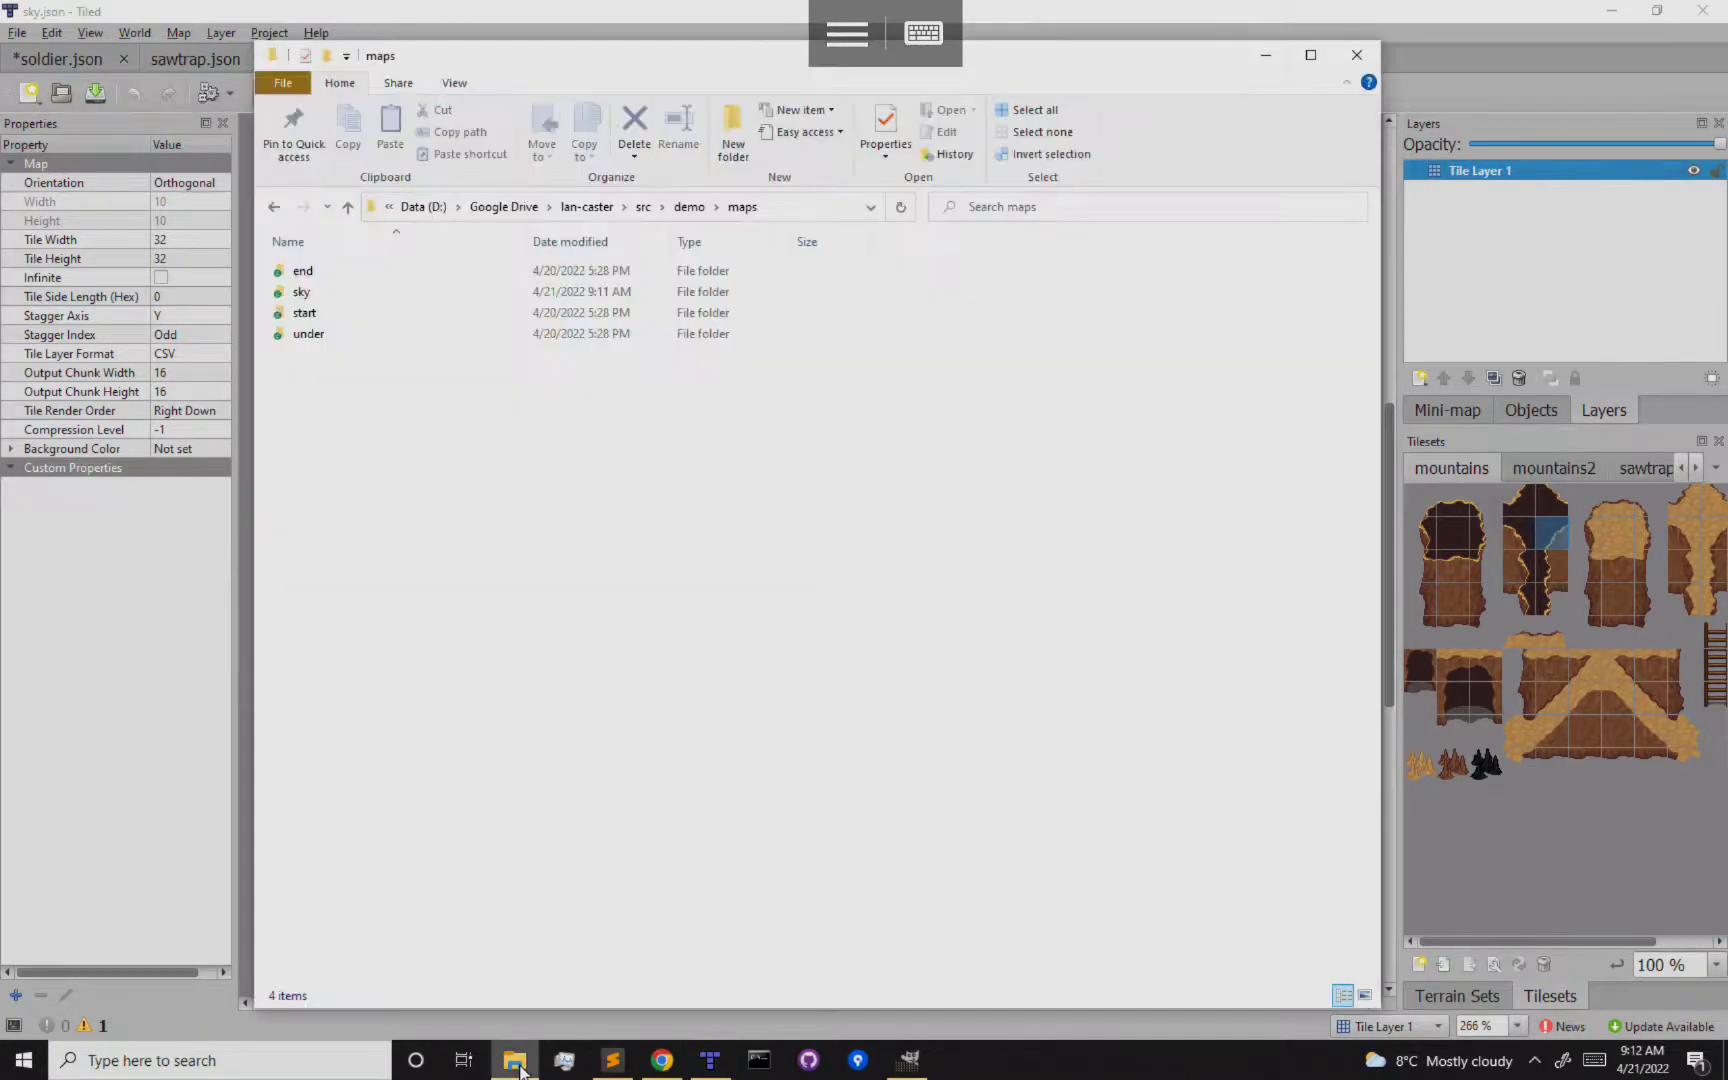
pyautogui.click(613, 1060)
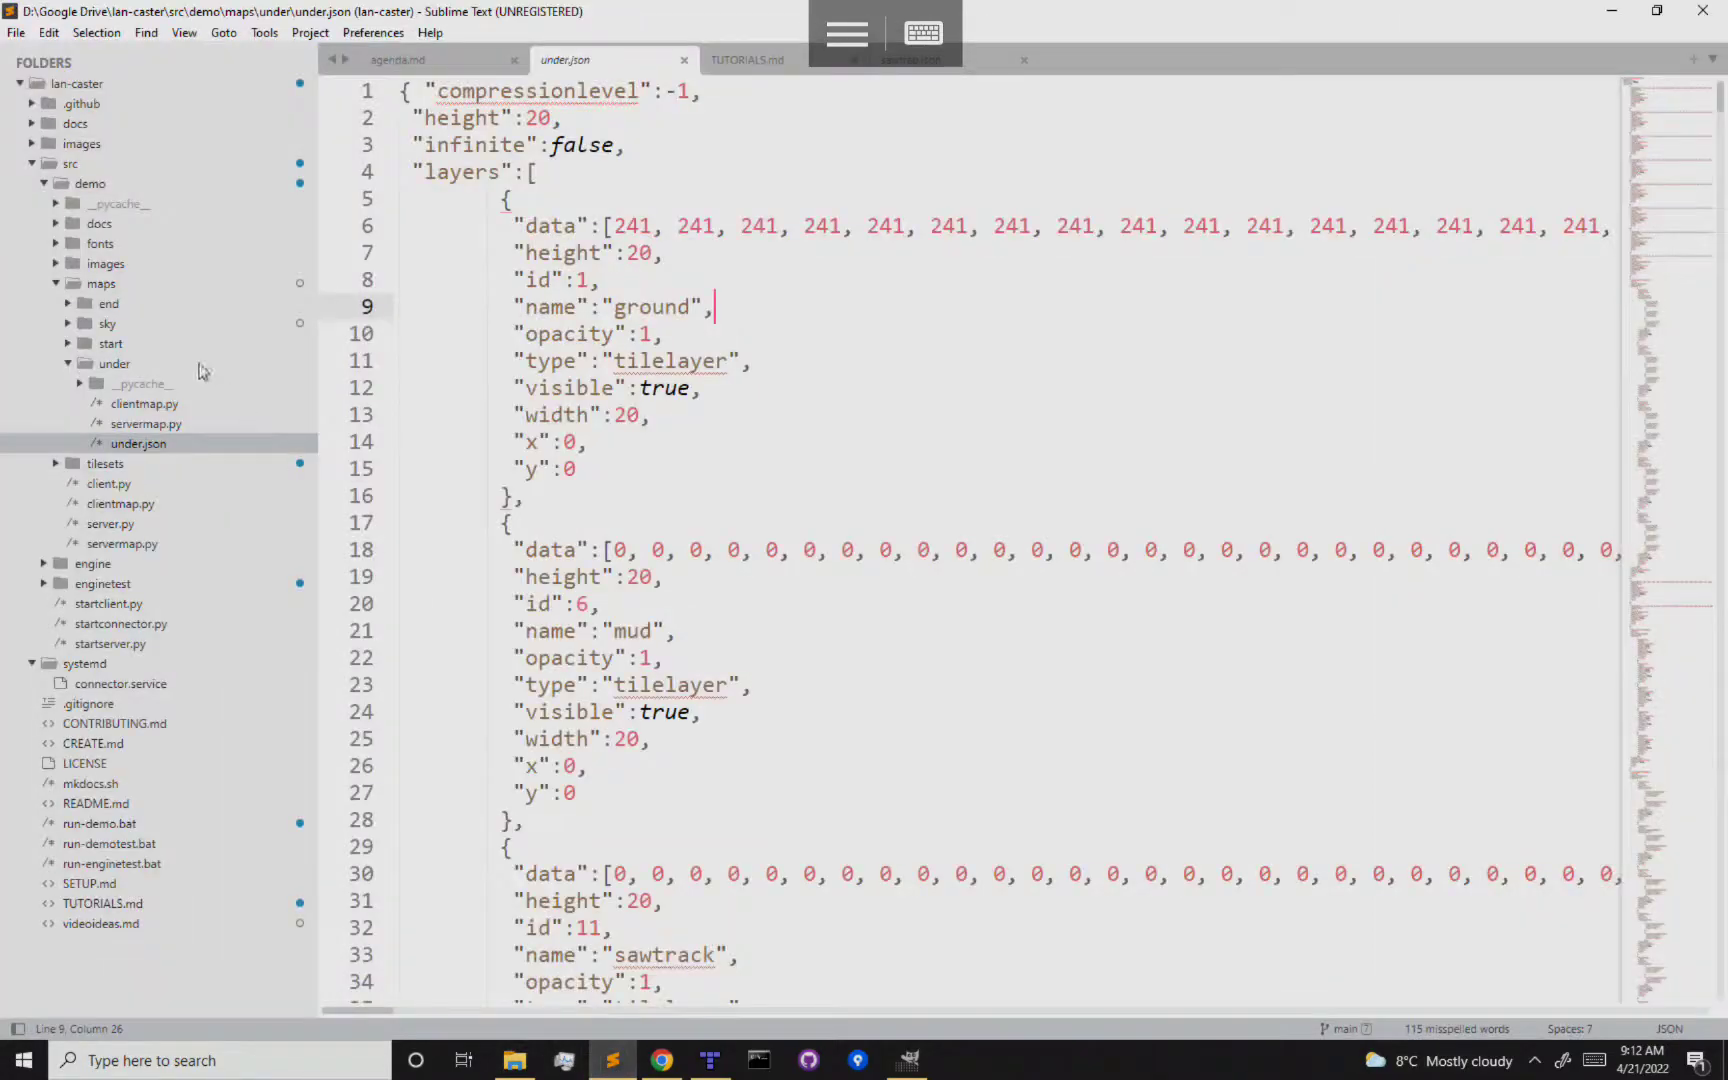
pyautogui.click(76, 325)
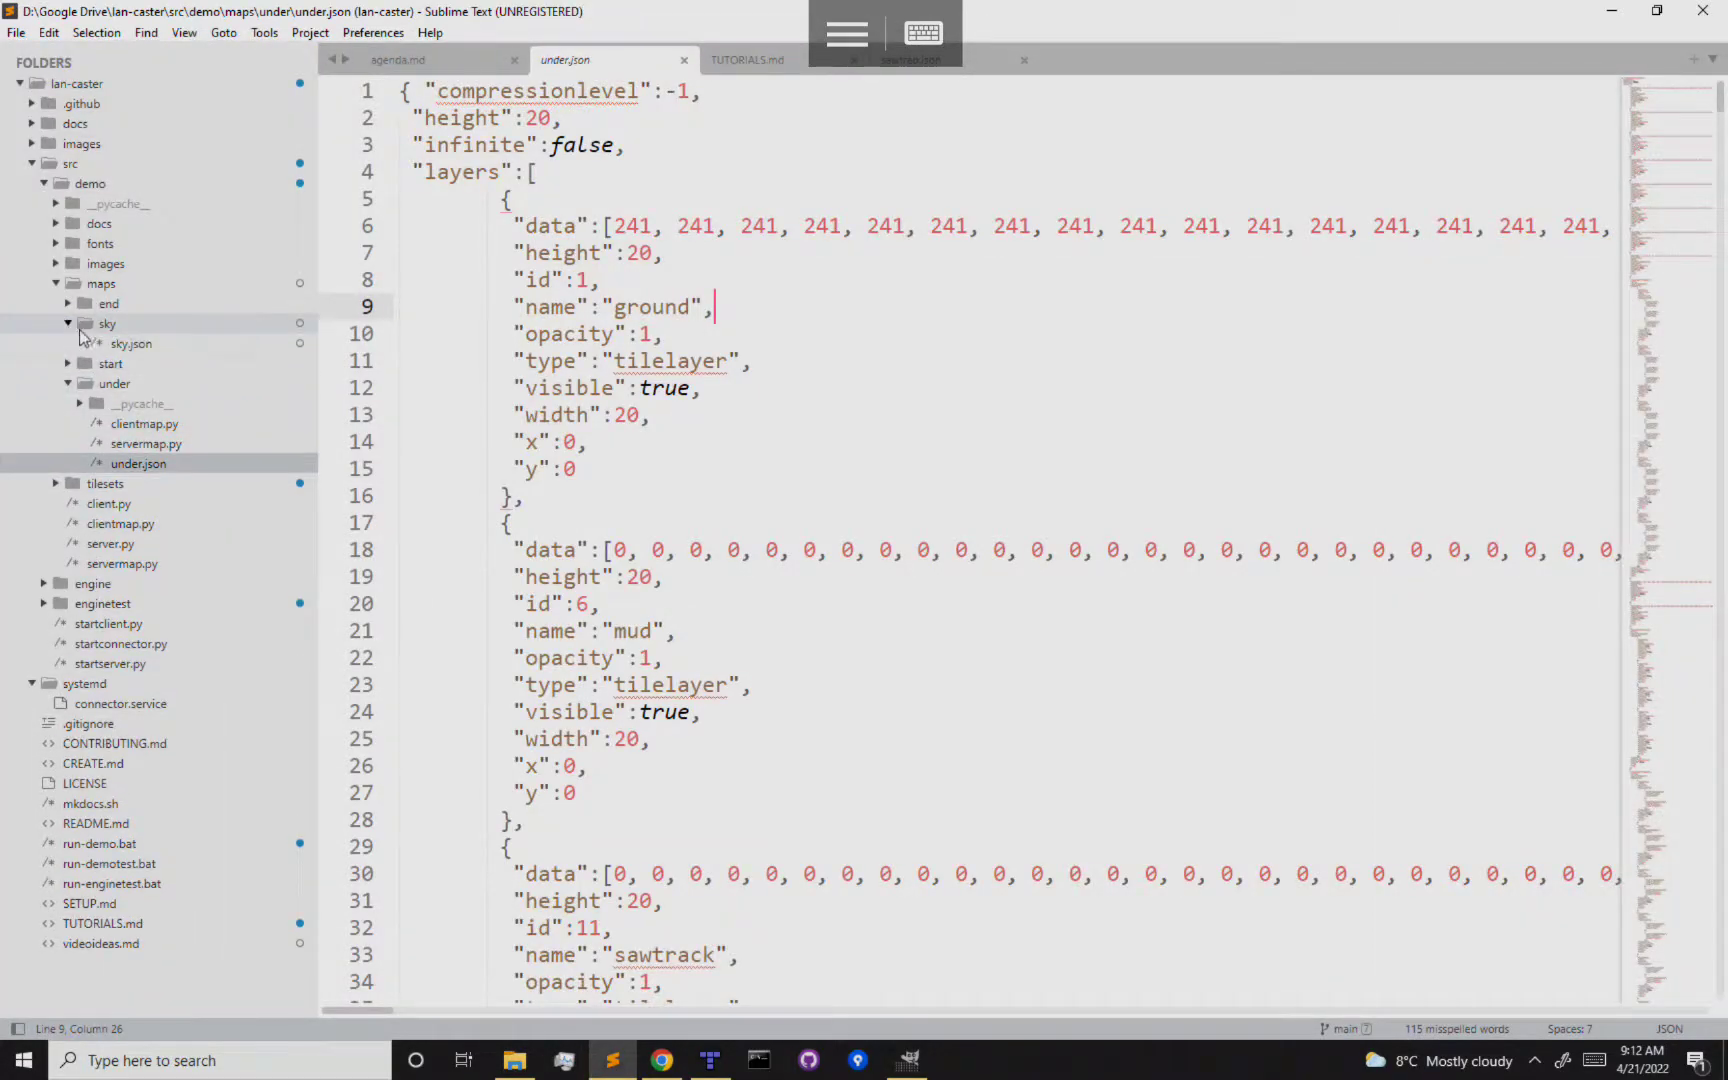
pyautogui.click(110, 344)
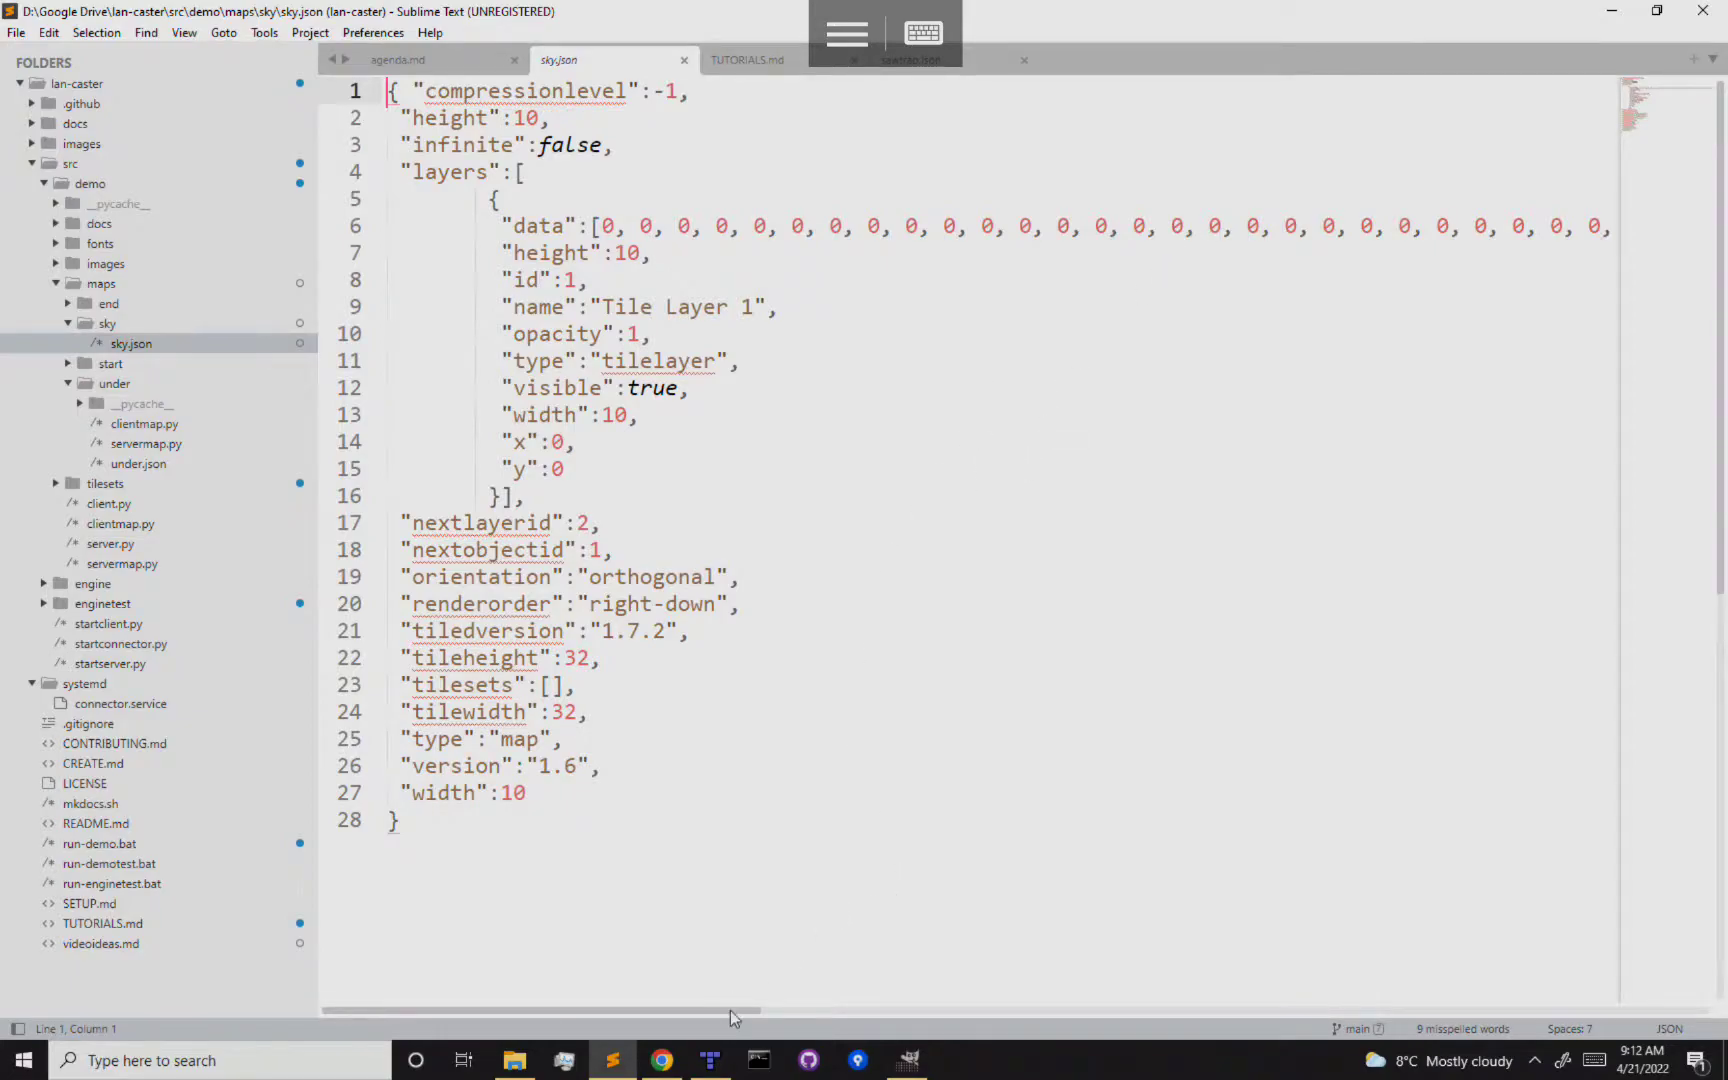
# Check the "Maps in LAN-Caster" agenda in Chrome and return to the sky.json map in Tiled
pyautogui.click(711, 1062)
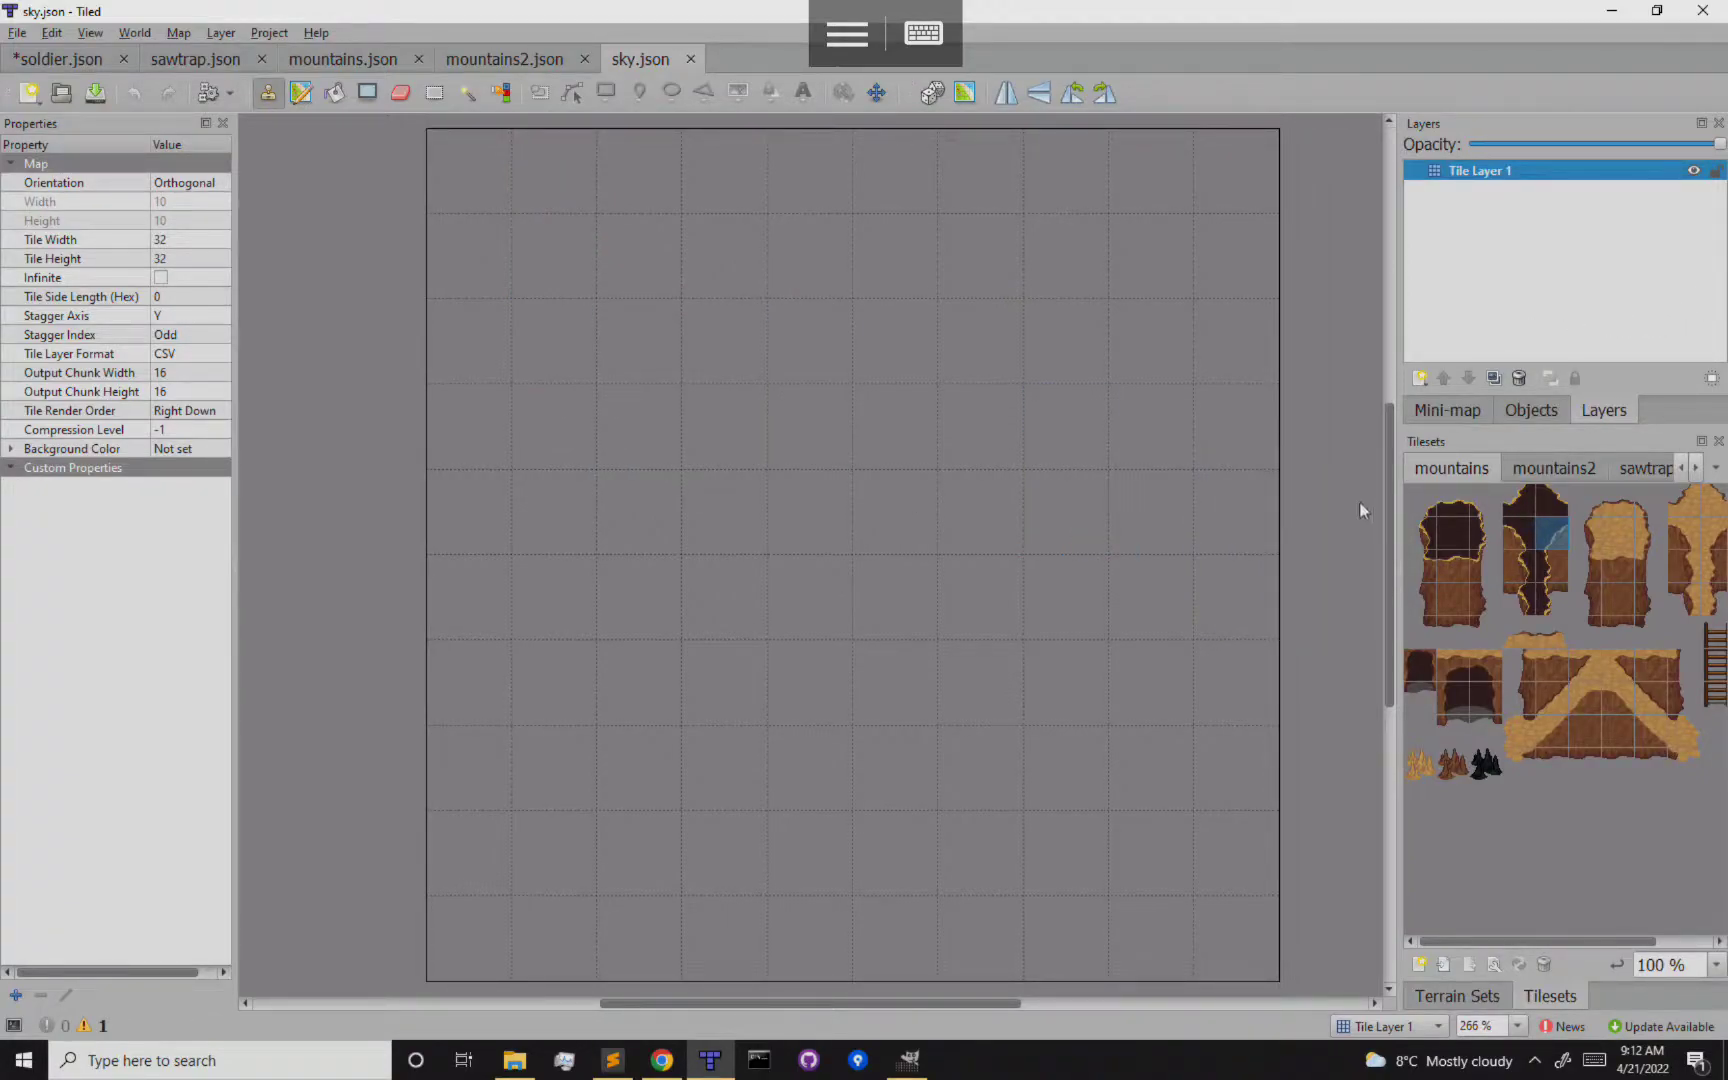
pyautogui.click(660, 1062)
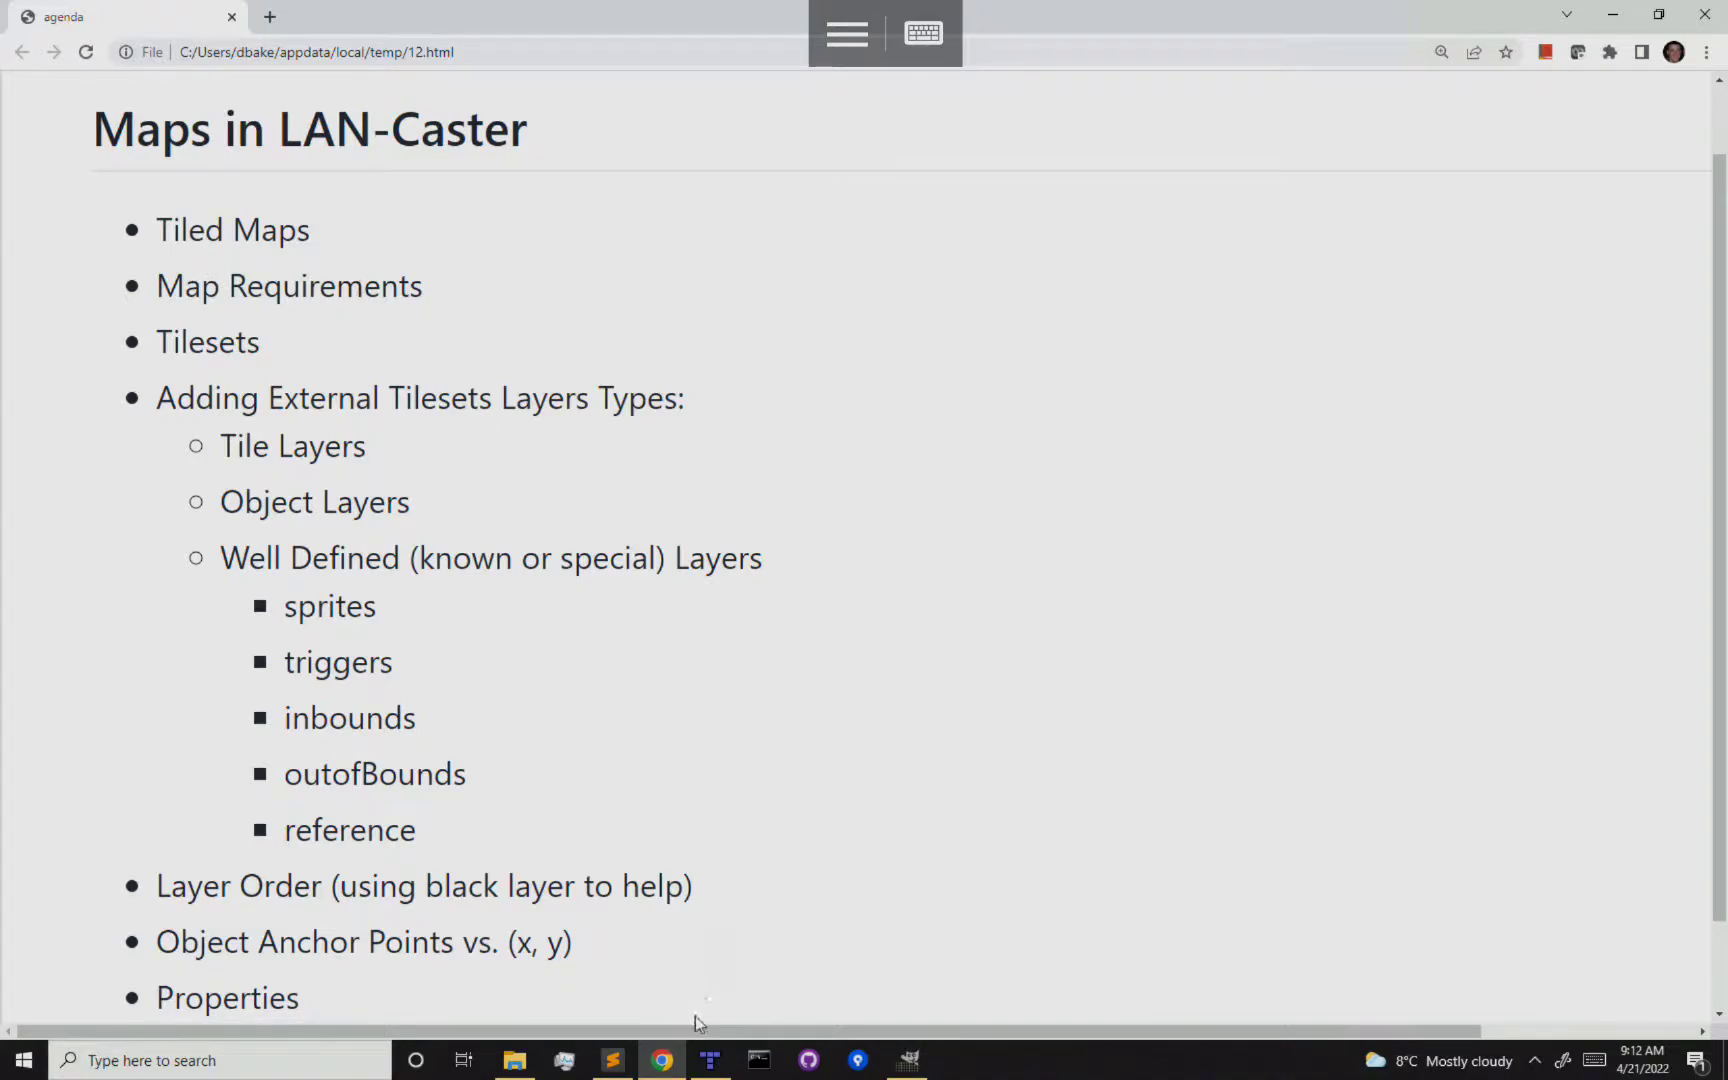
pyautogui.click(710, 1062)
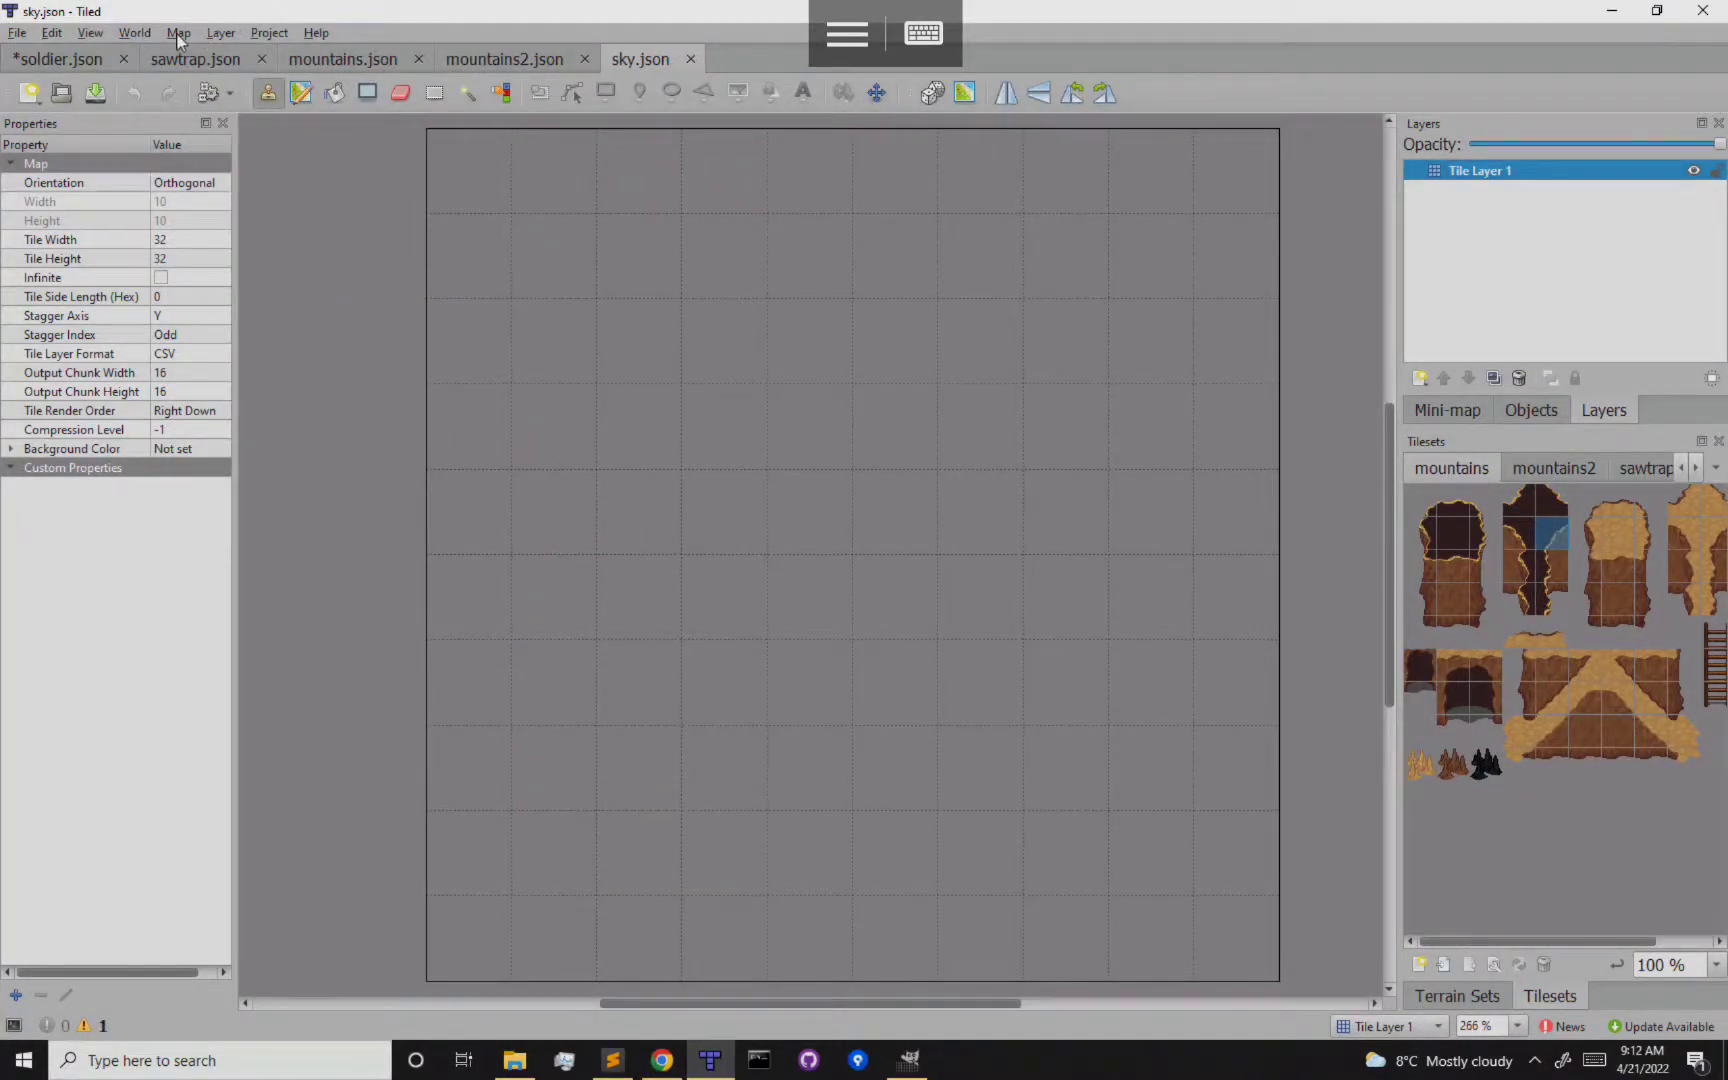
# Show the sky map's properties and check the tile layer format options, choosing CSV
pyautogui.click(179, 33)
pyautogui.click(228, 271)
pyautogui.click(186, 36)
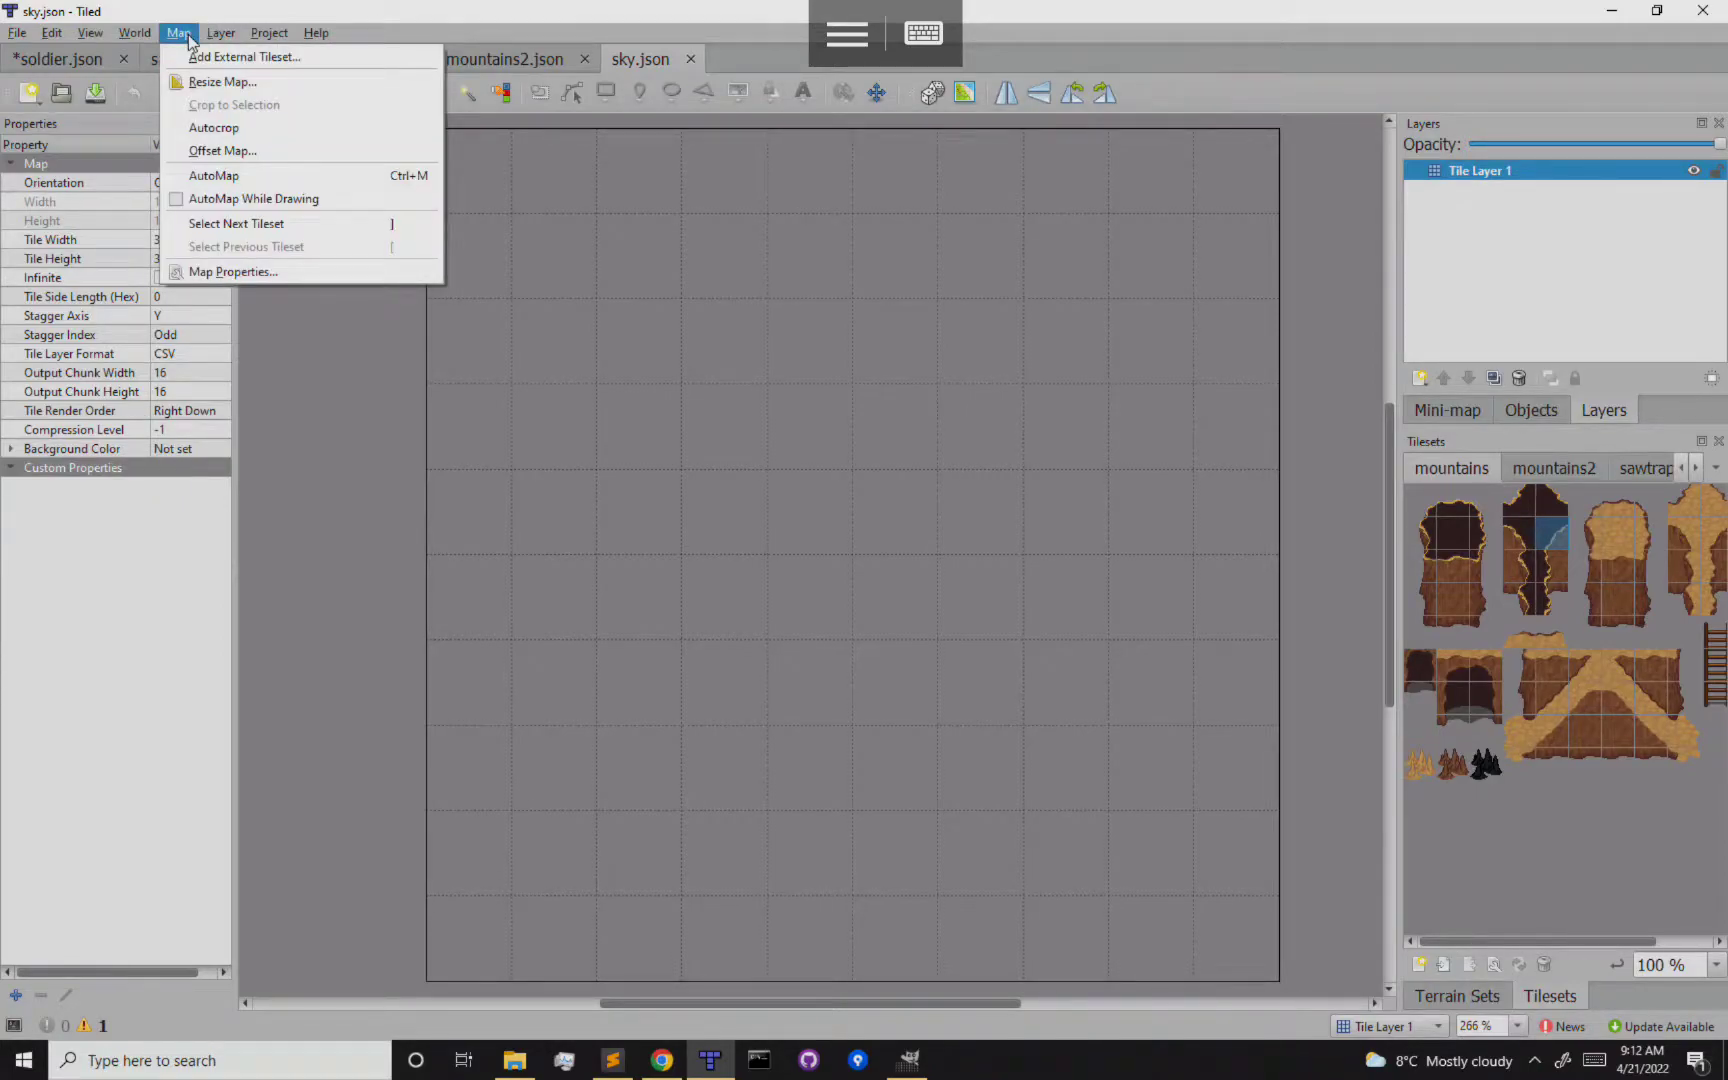
pyautogui.click(230, 271)
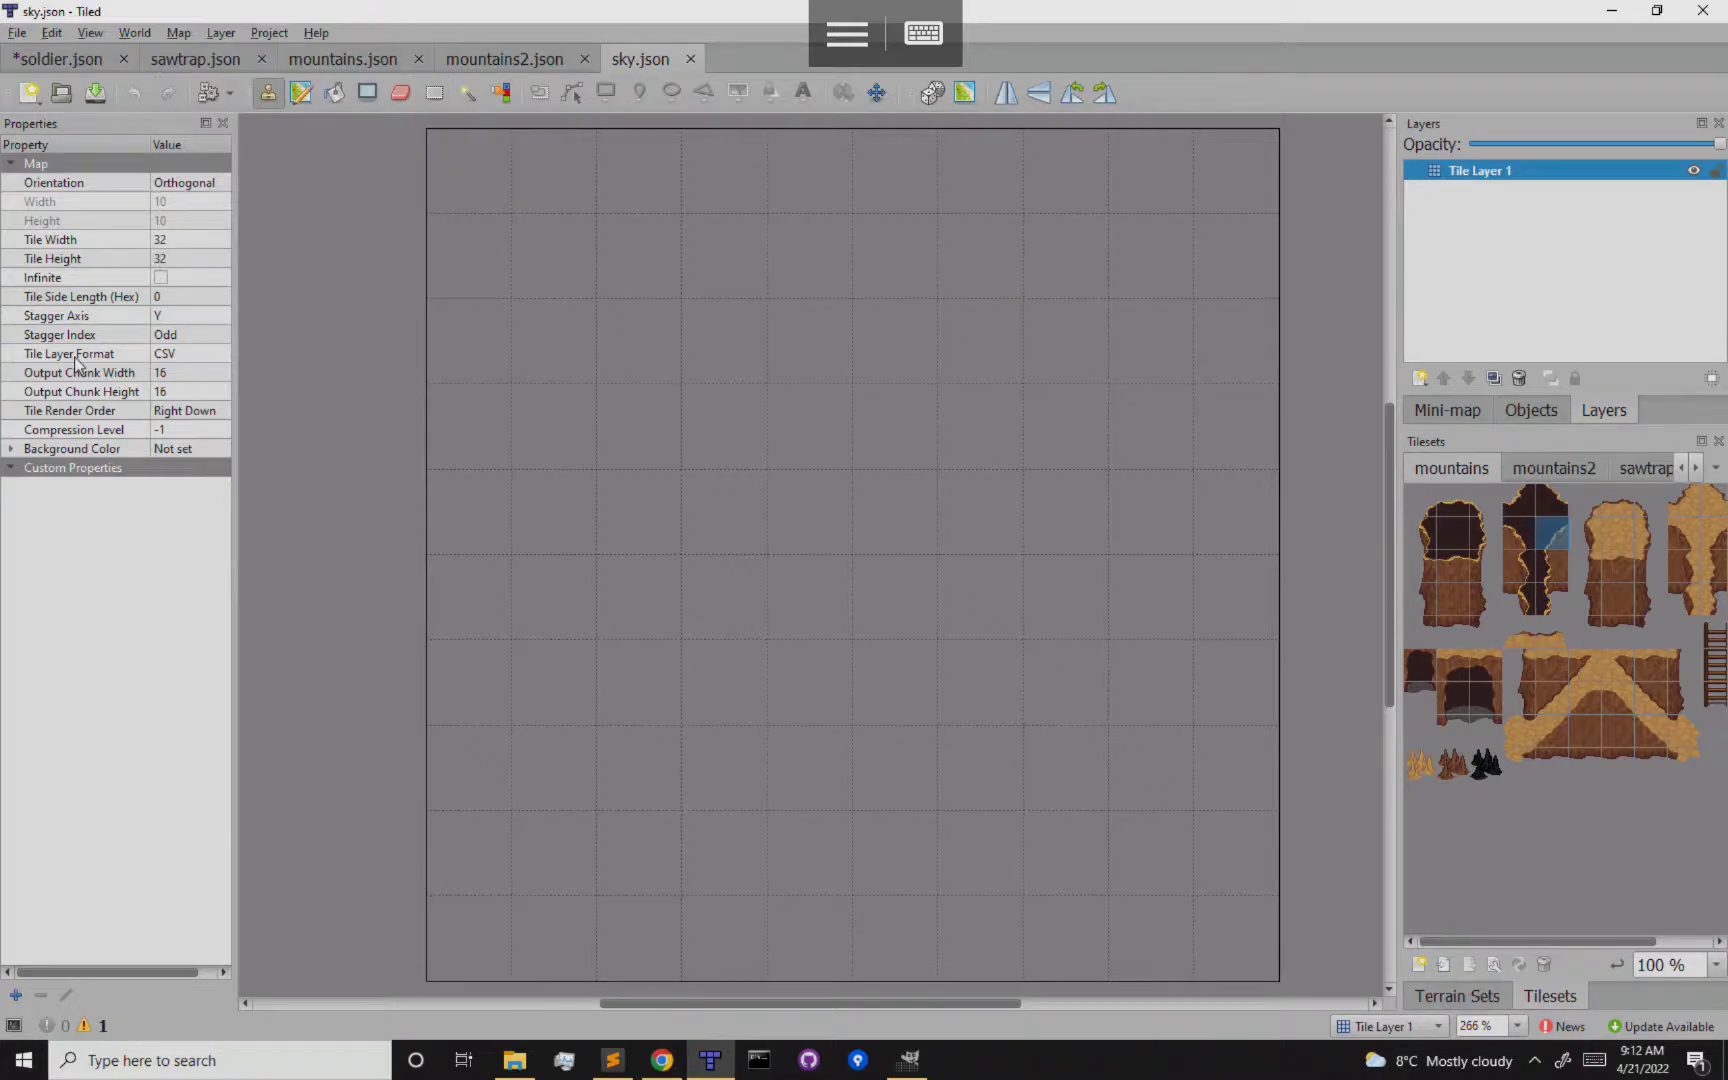
pyautogui.click(178, 356)
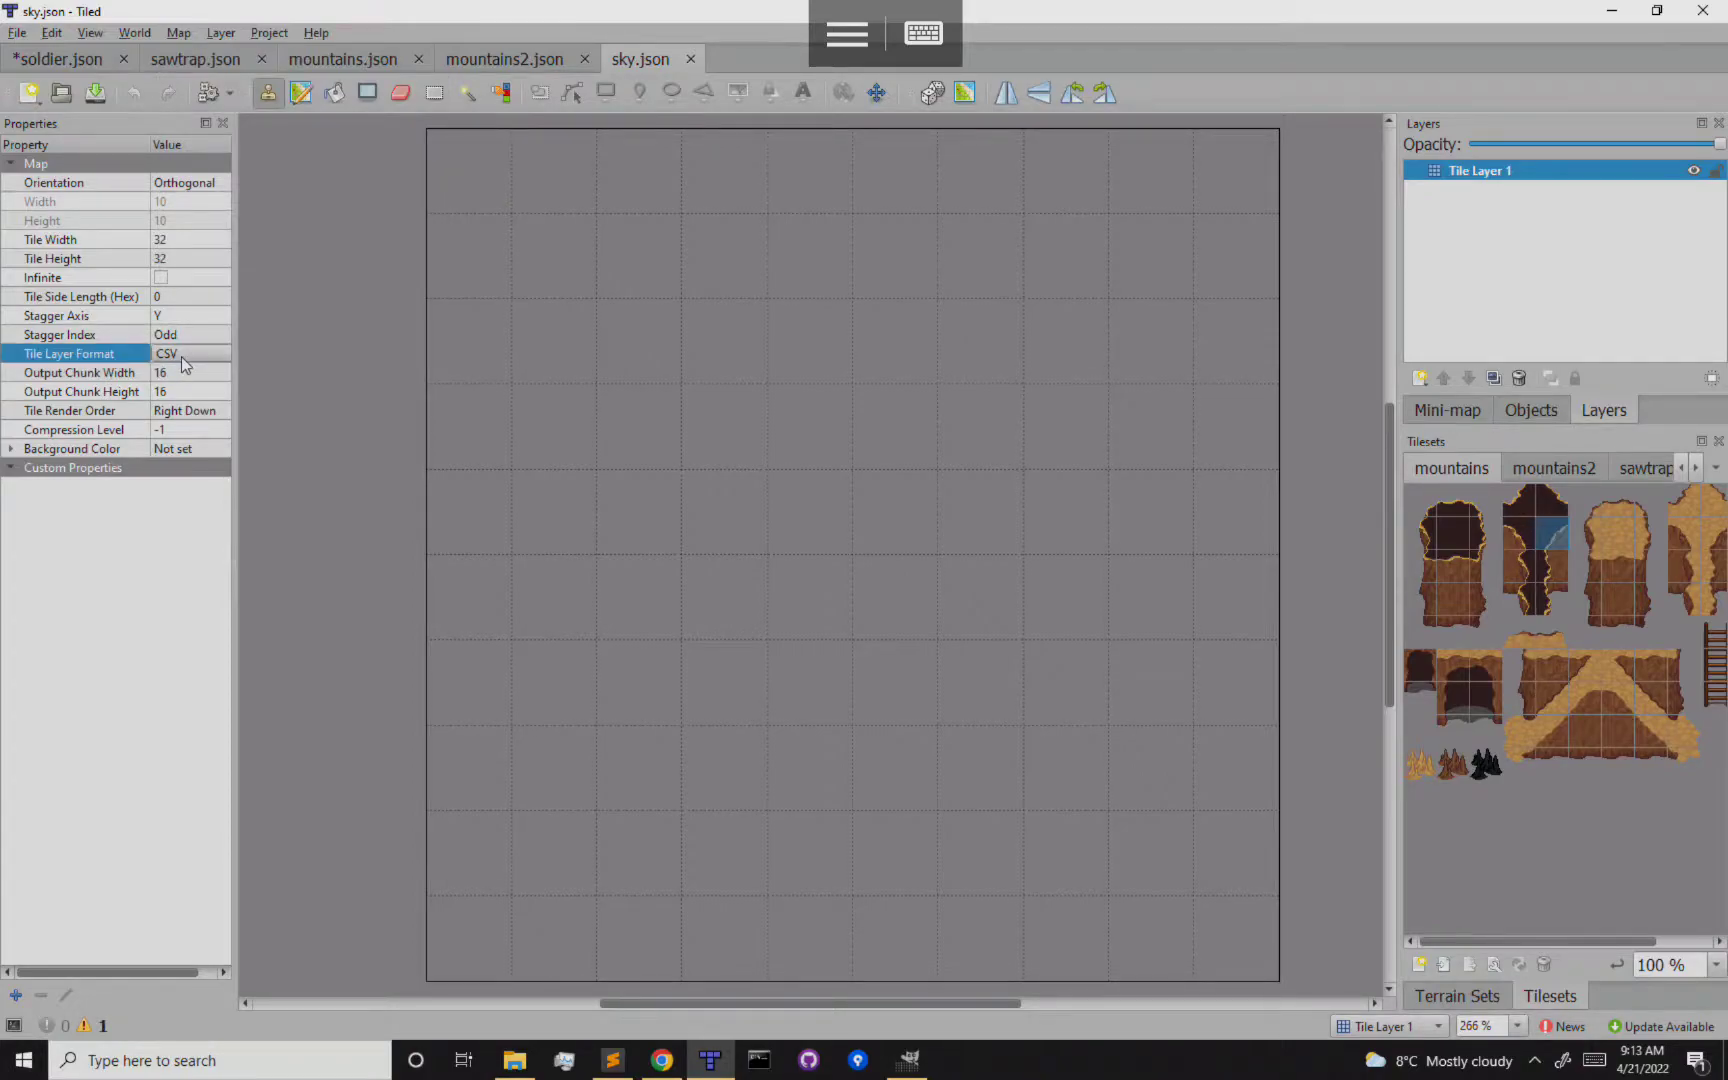
pyautogui.click(178, 356)
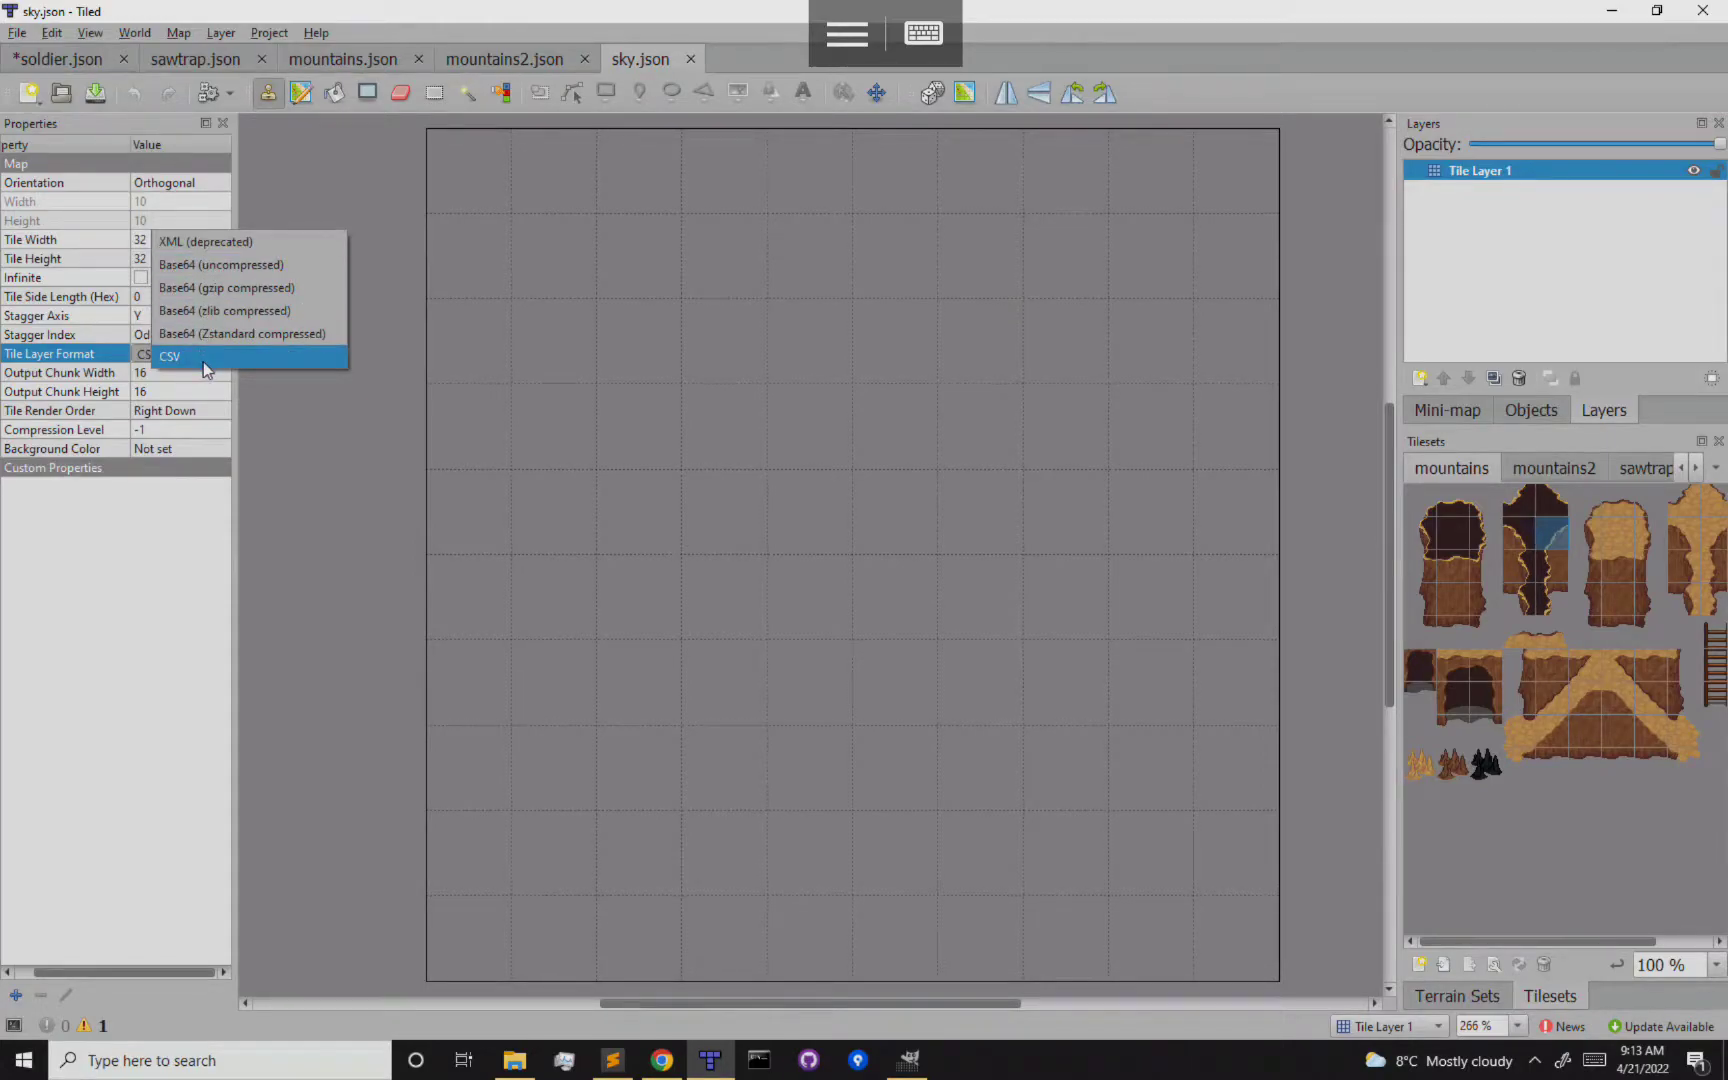
pyautogui.click(202, 362)
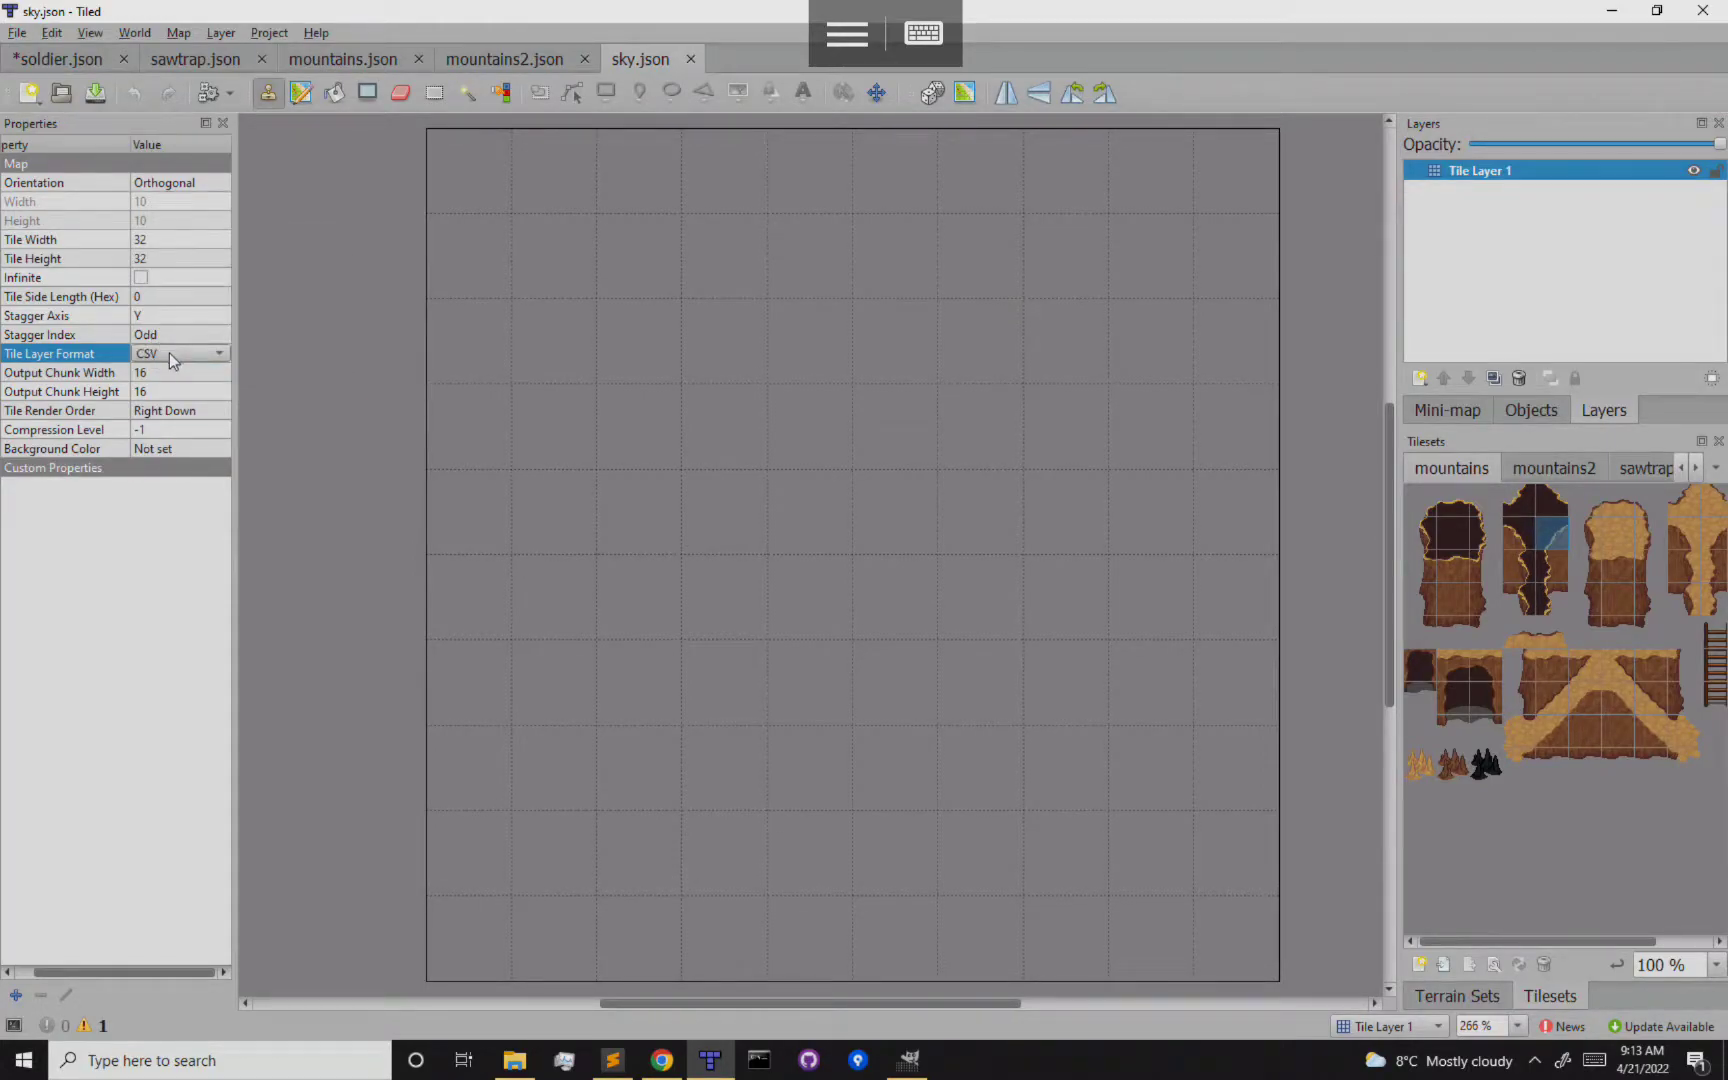
pyautogui.click(140, 663)
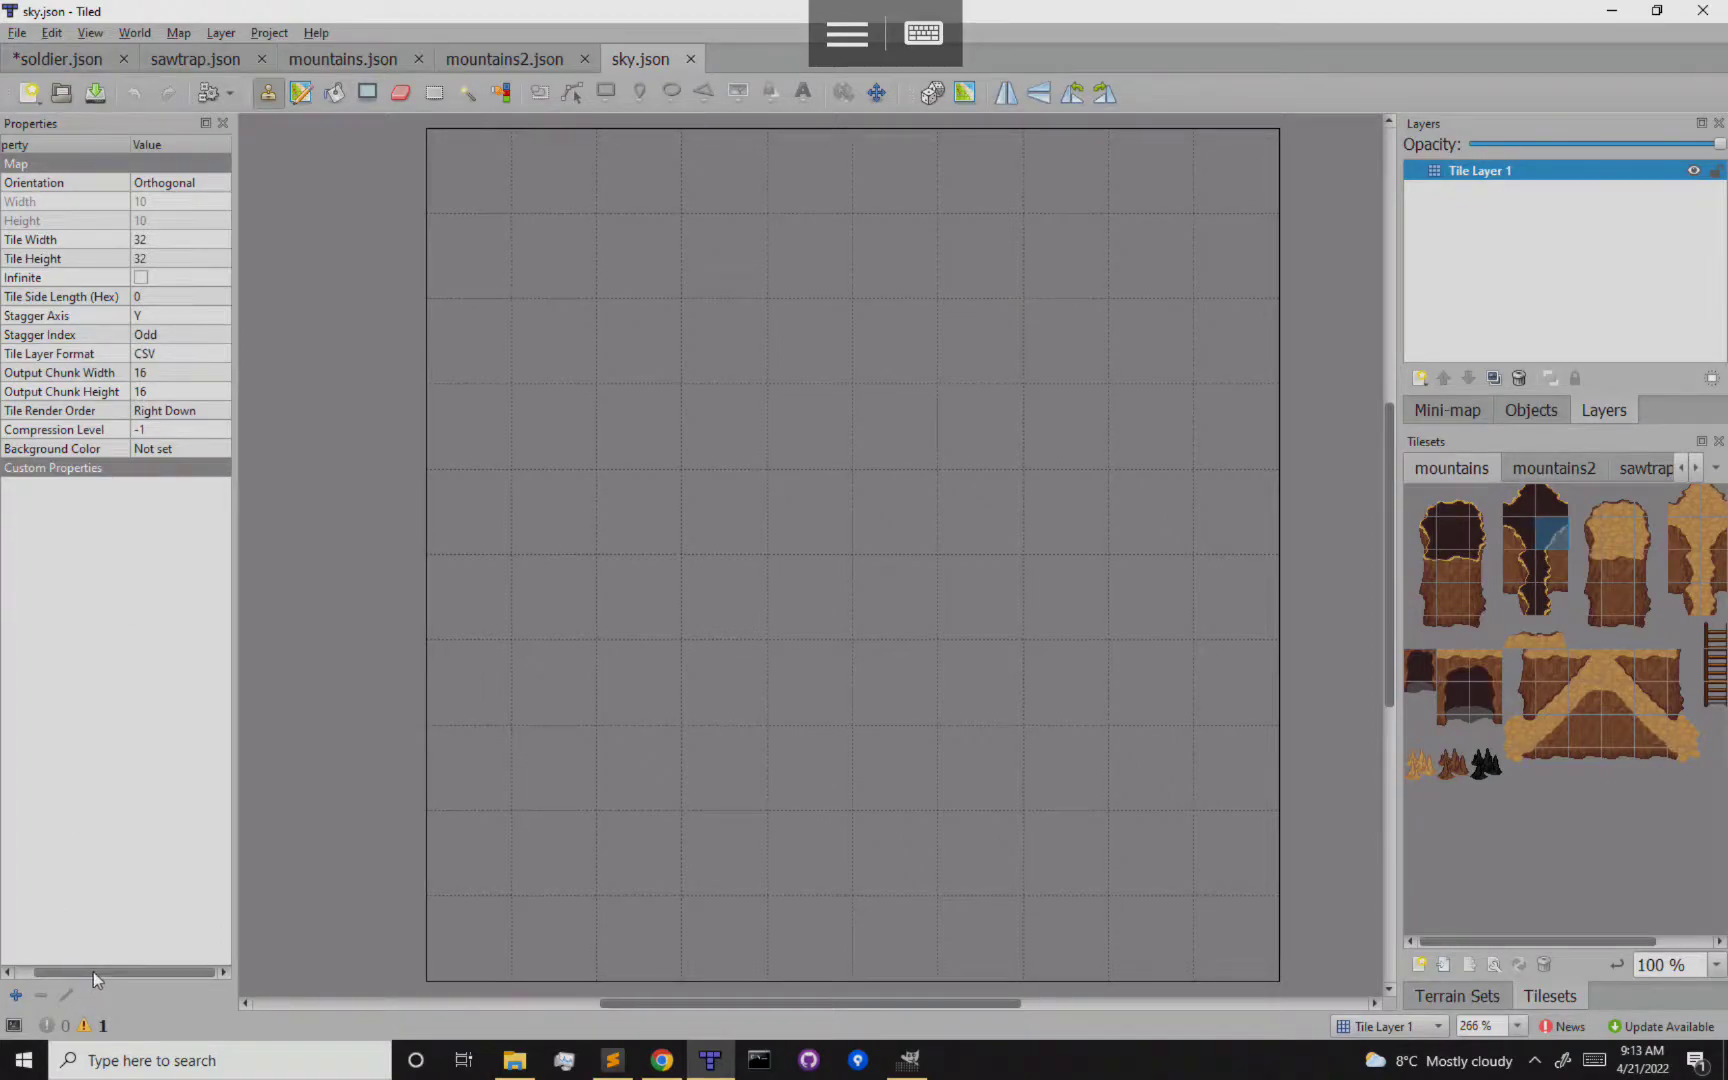
pyautogui.moveTo(92, 971); pyautogui.dragTo(74, 971)
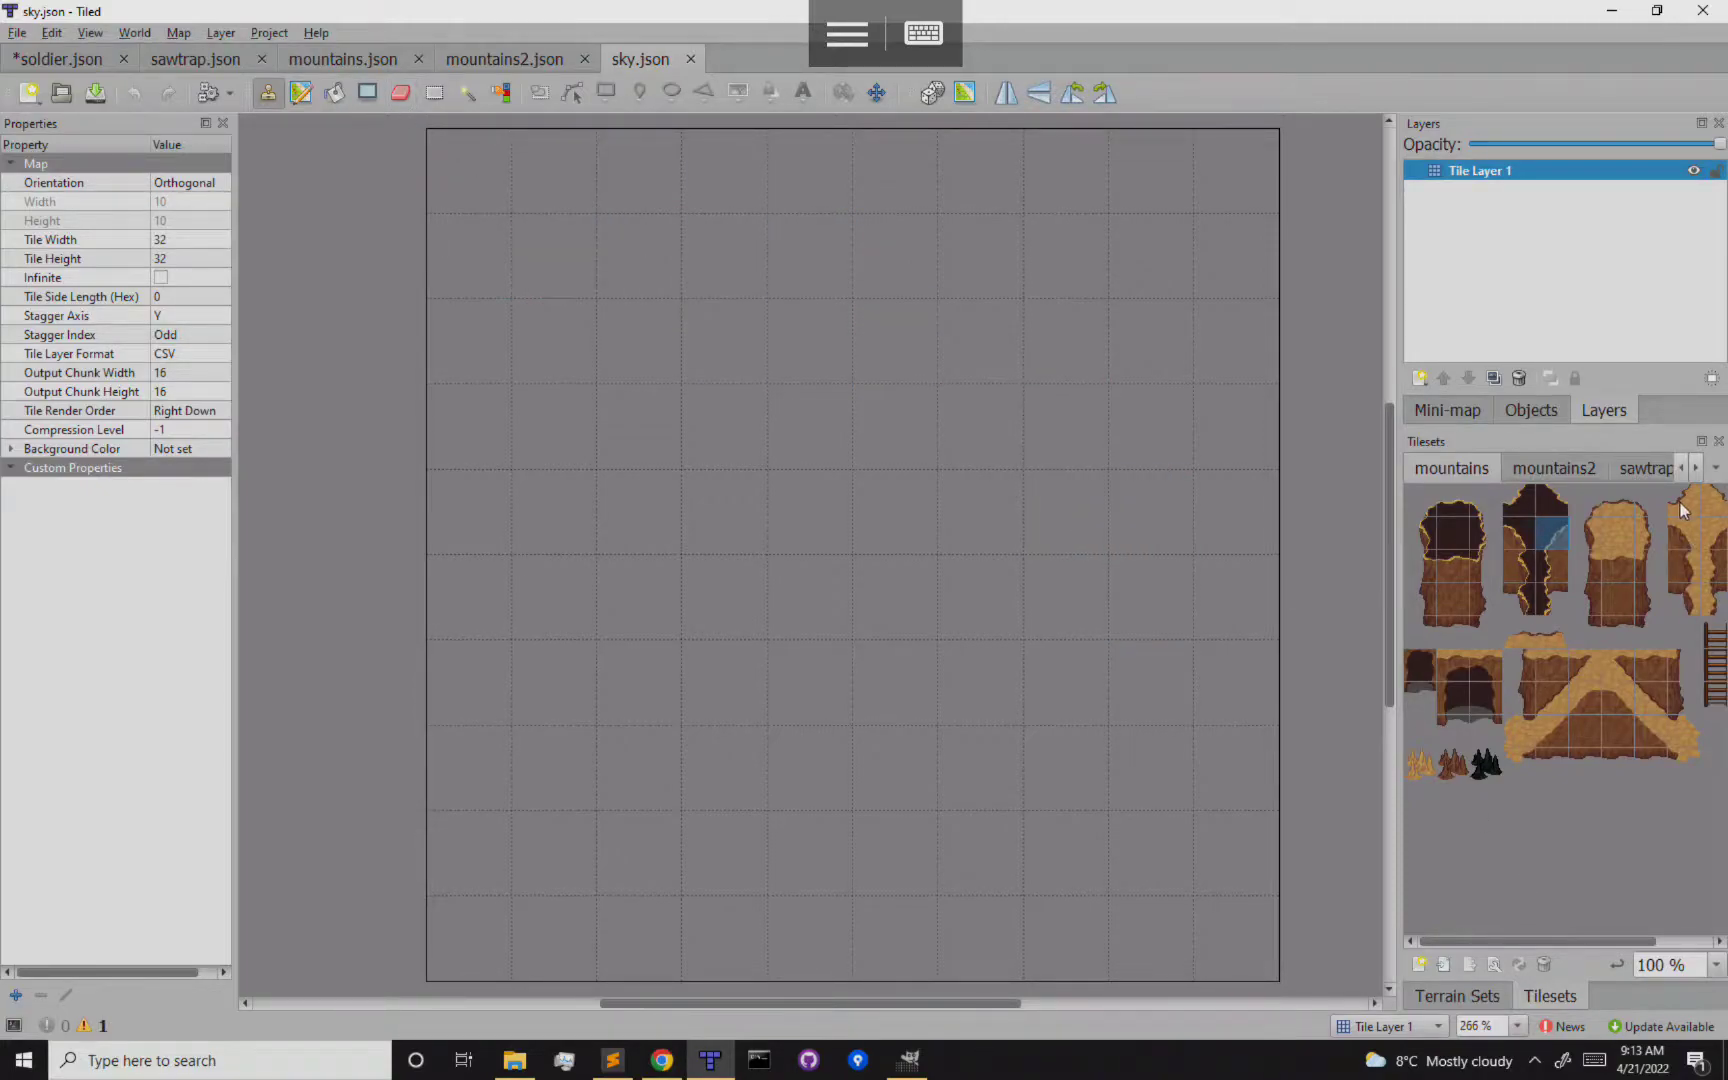
# Add water.json from lan-caster/src/demo/tilesets to the sky map as an external tileset and display the water tiles
pyautogui.click(179, 34)
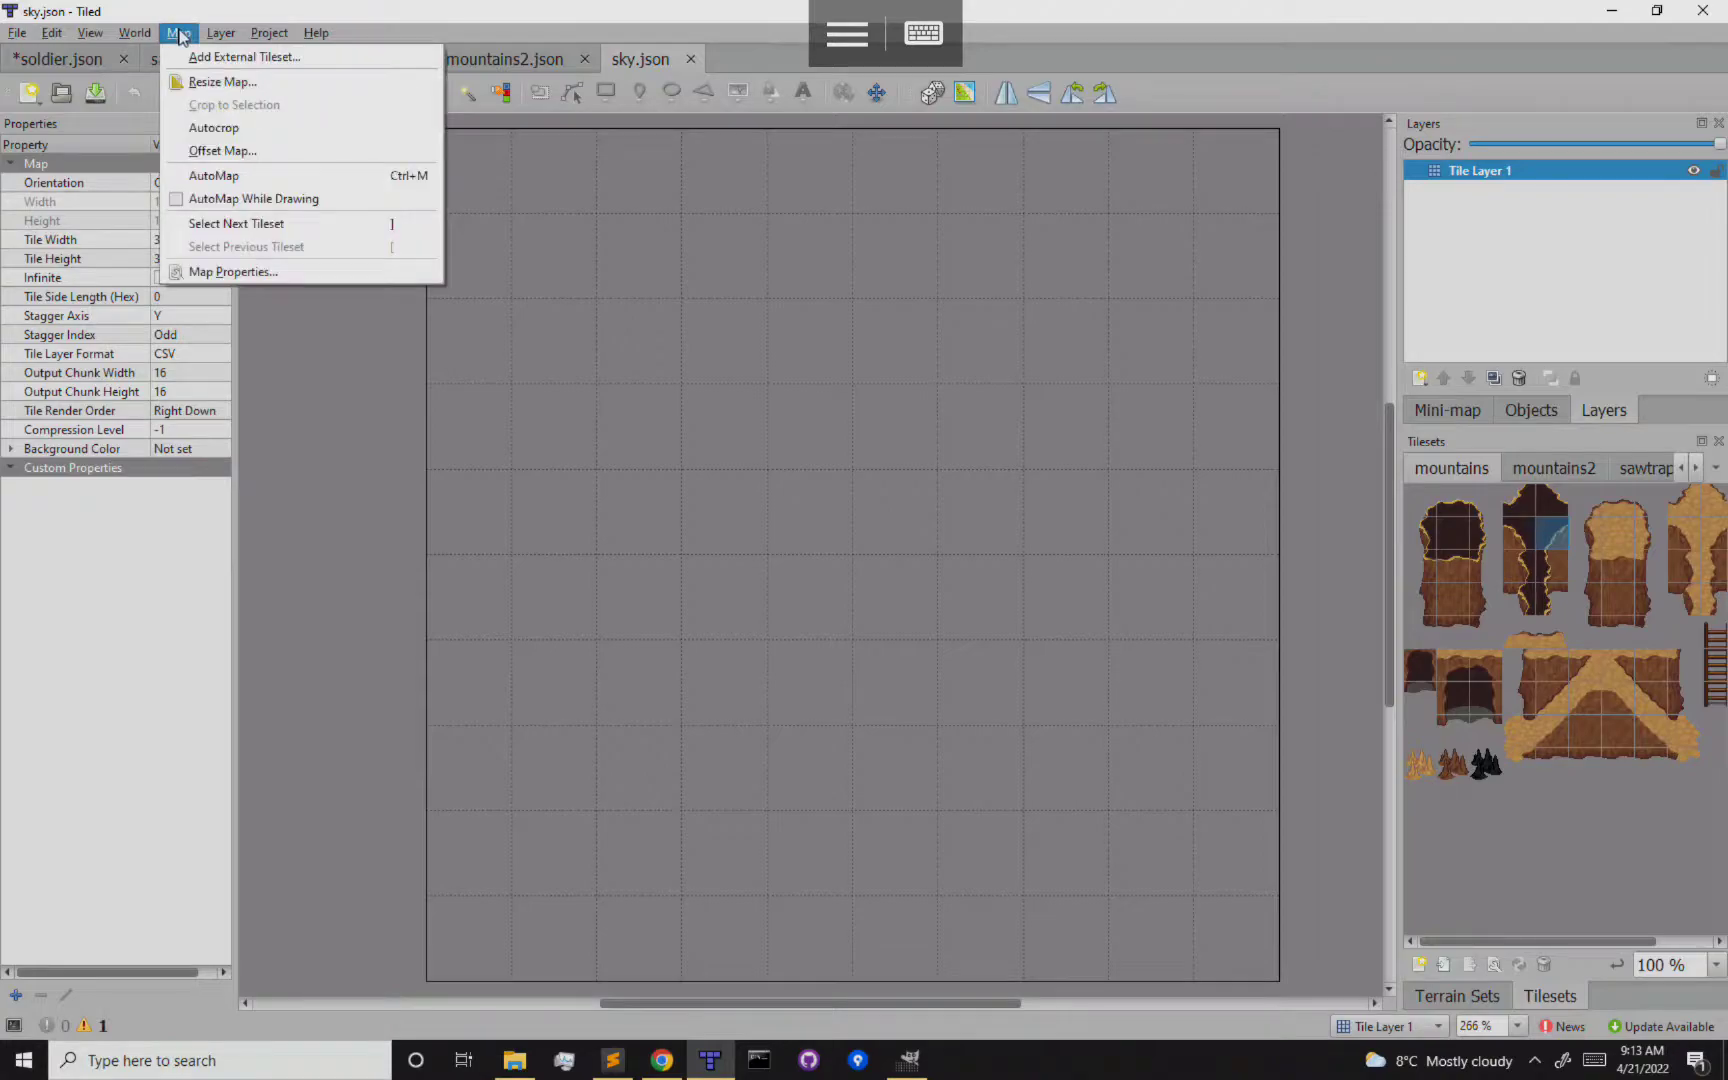
pyautogui.click(246, 60)
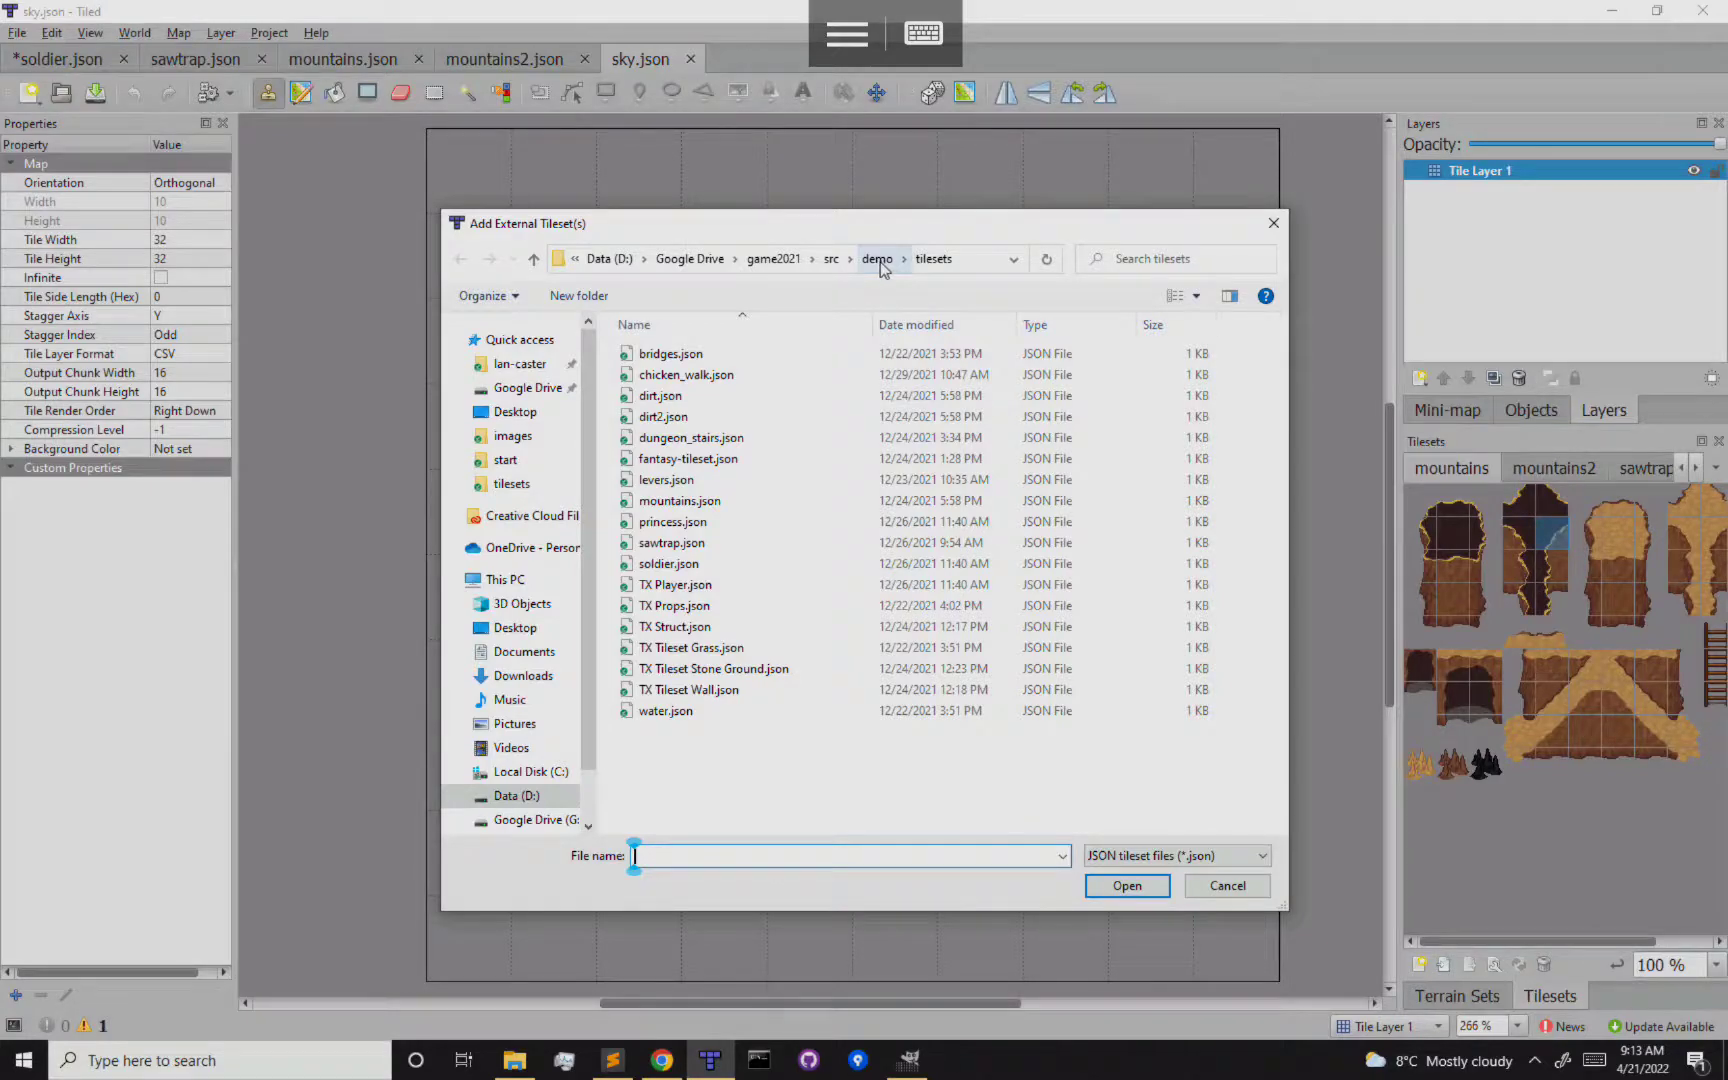
pyautogui.click(878, 262)
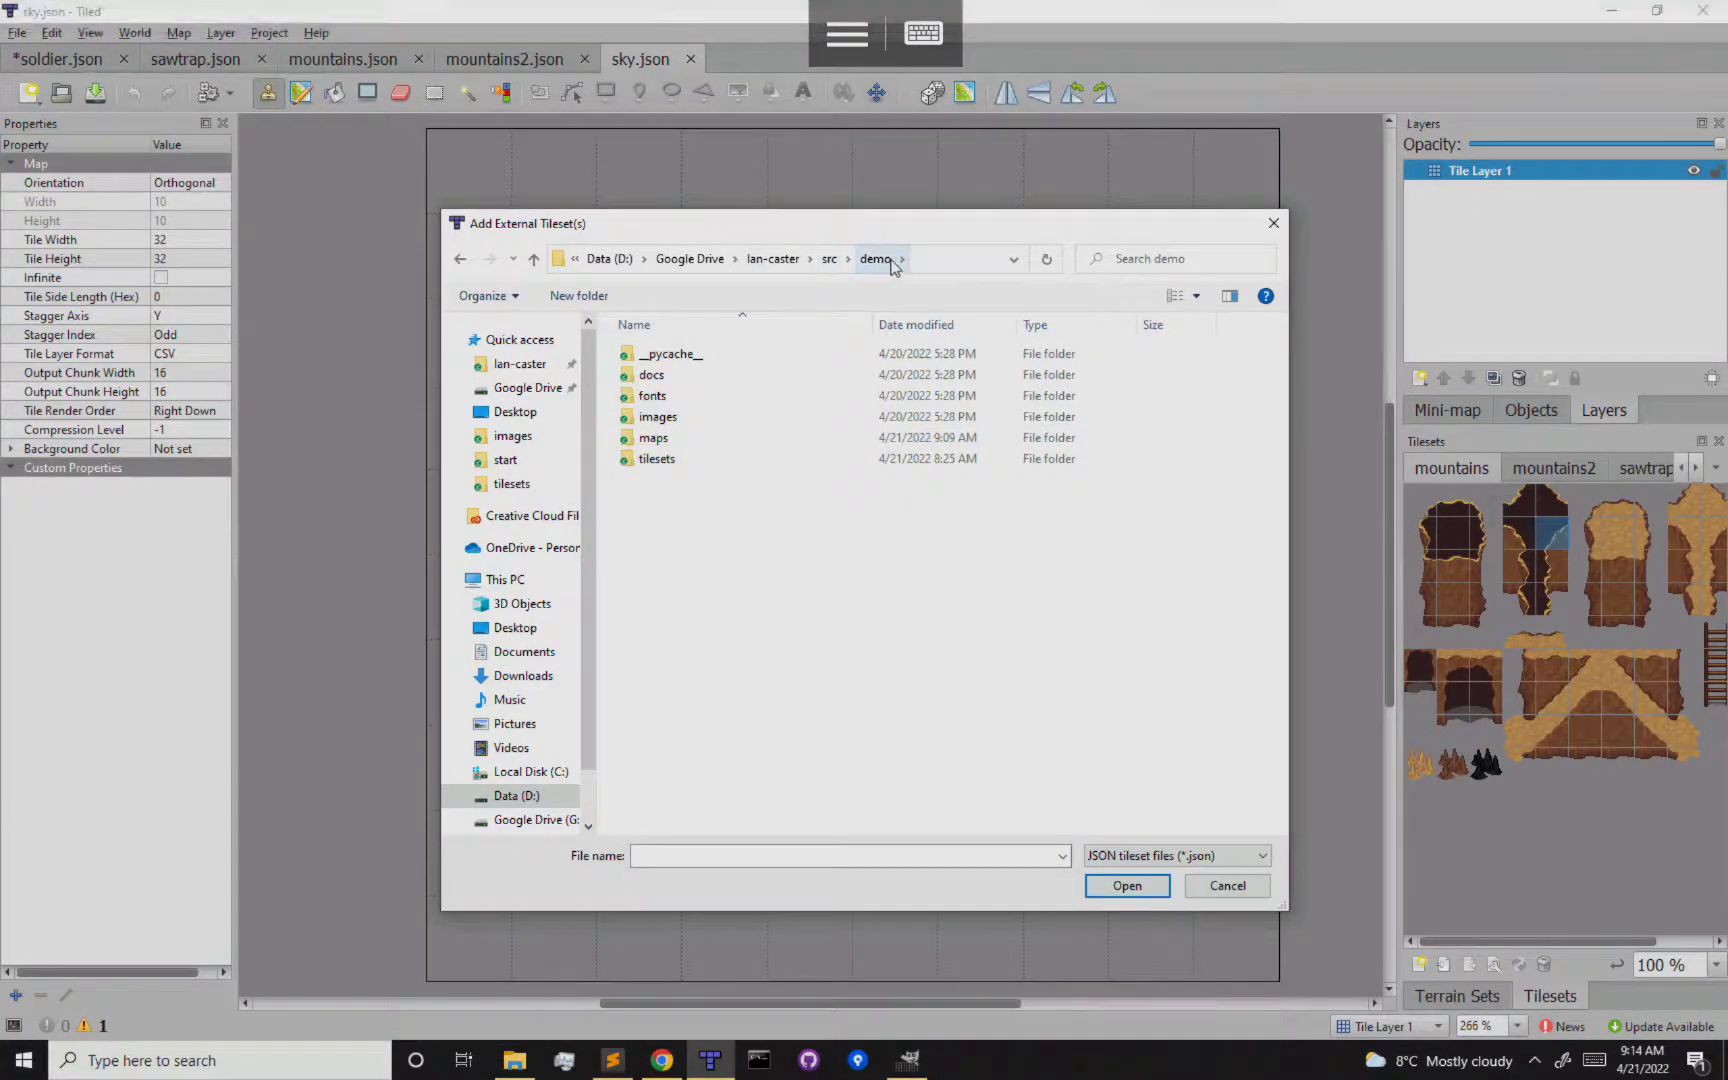
pyautogui.doubleClick(672, 460)
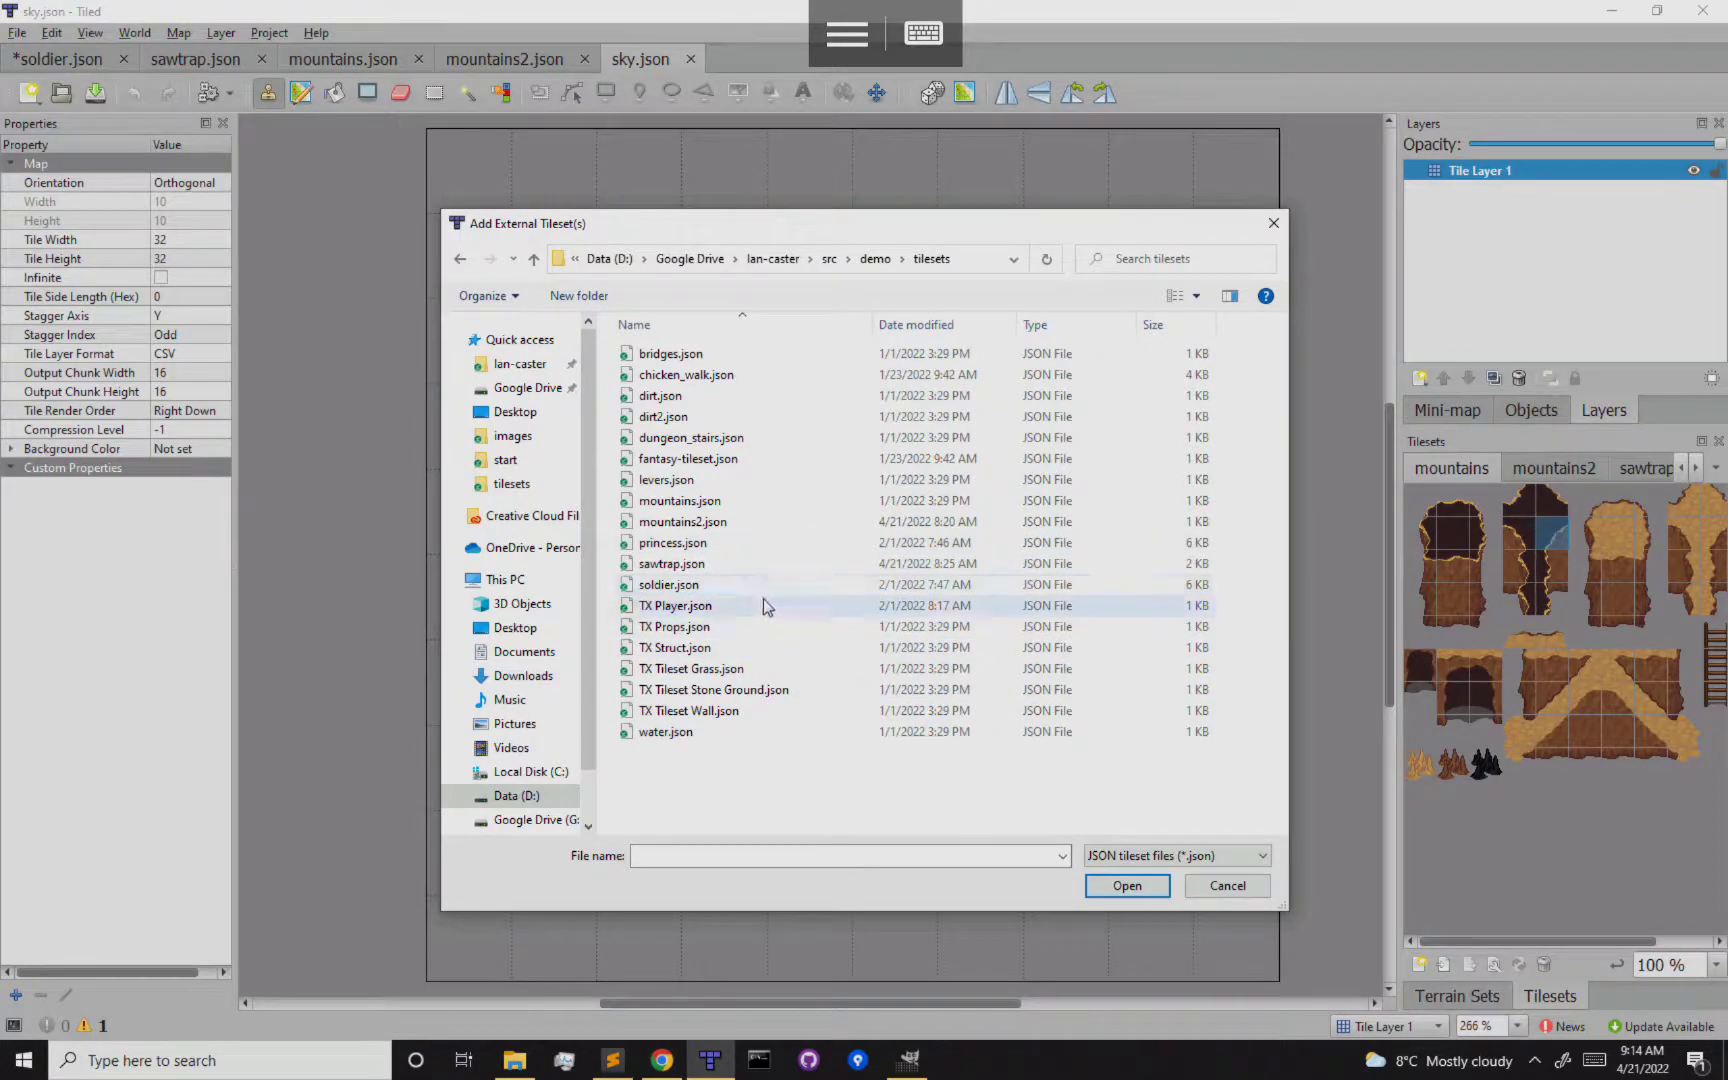
pyautogui.click(699, 735)
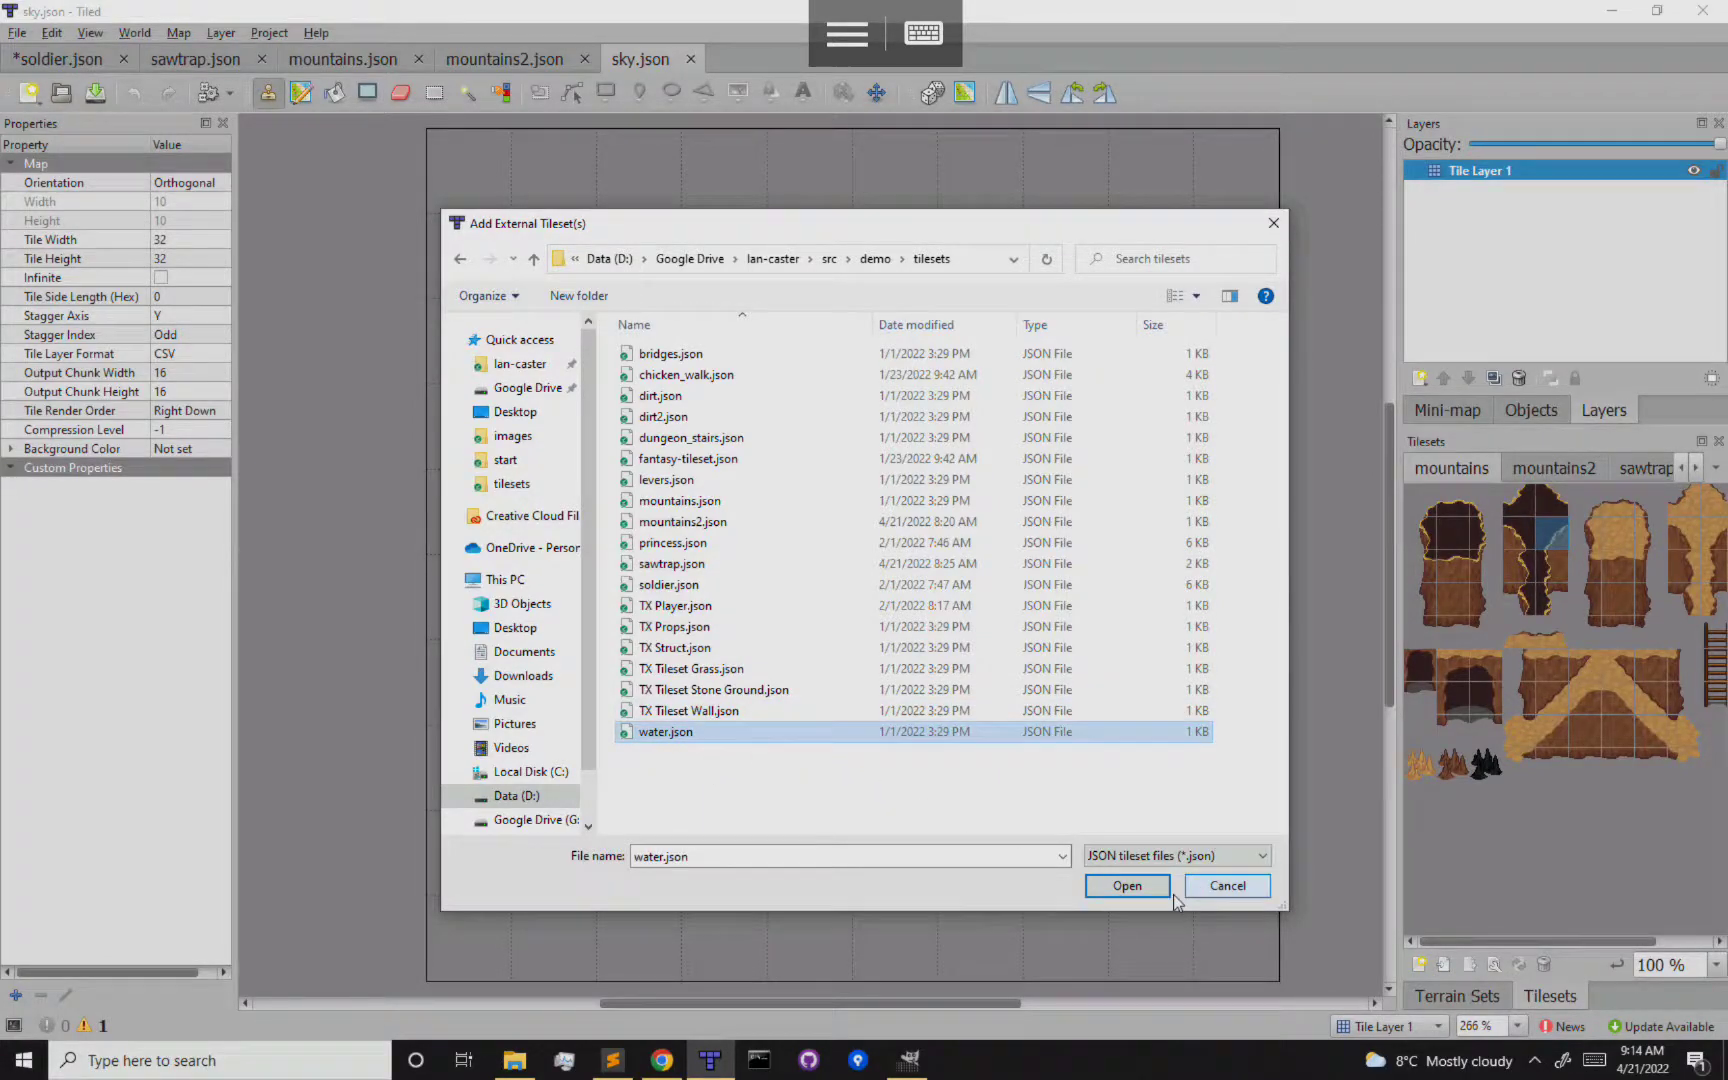
pyautogui.click(1127, 887)
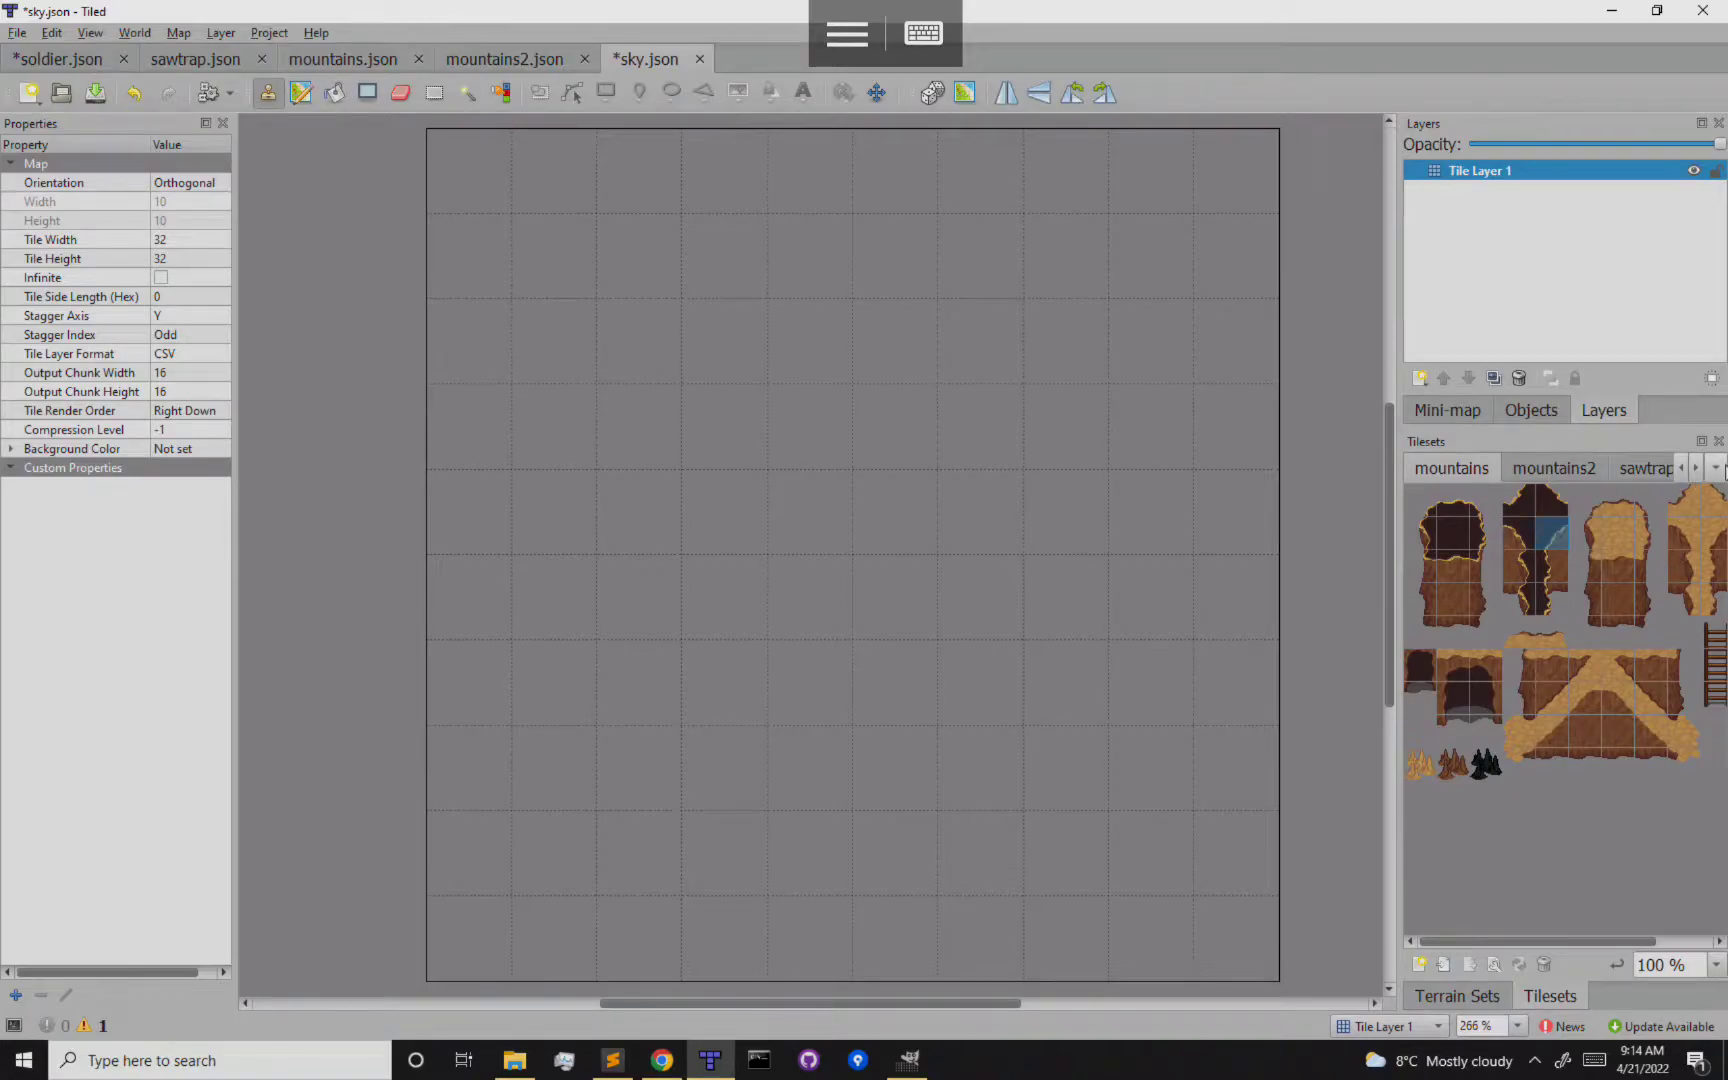
pyautogui.click(1716, 468)
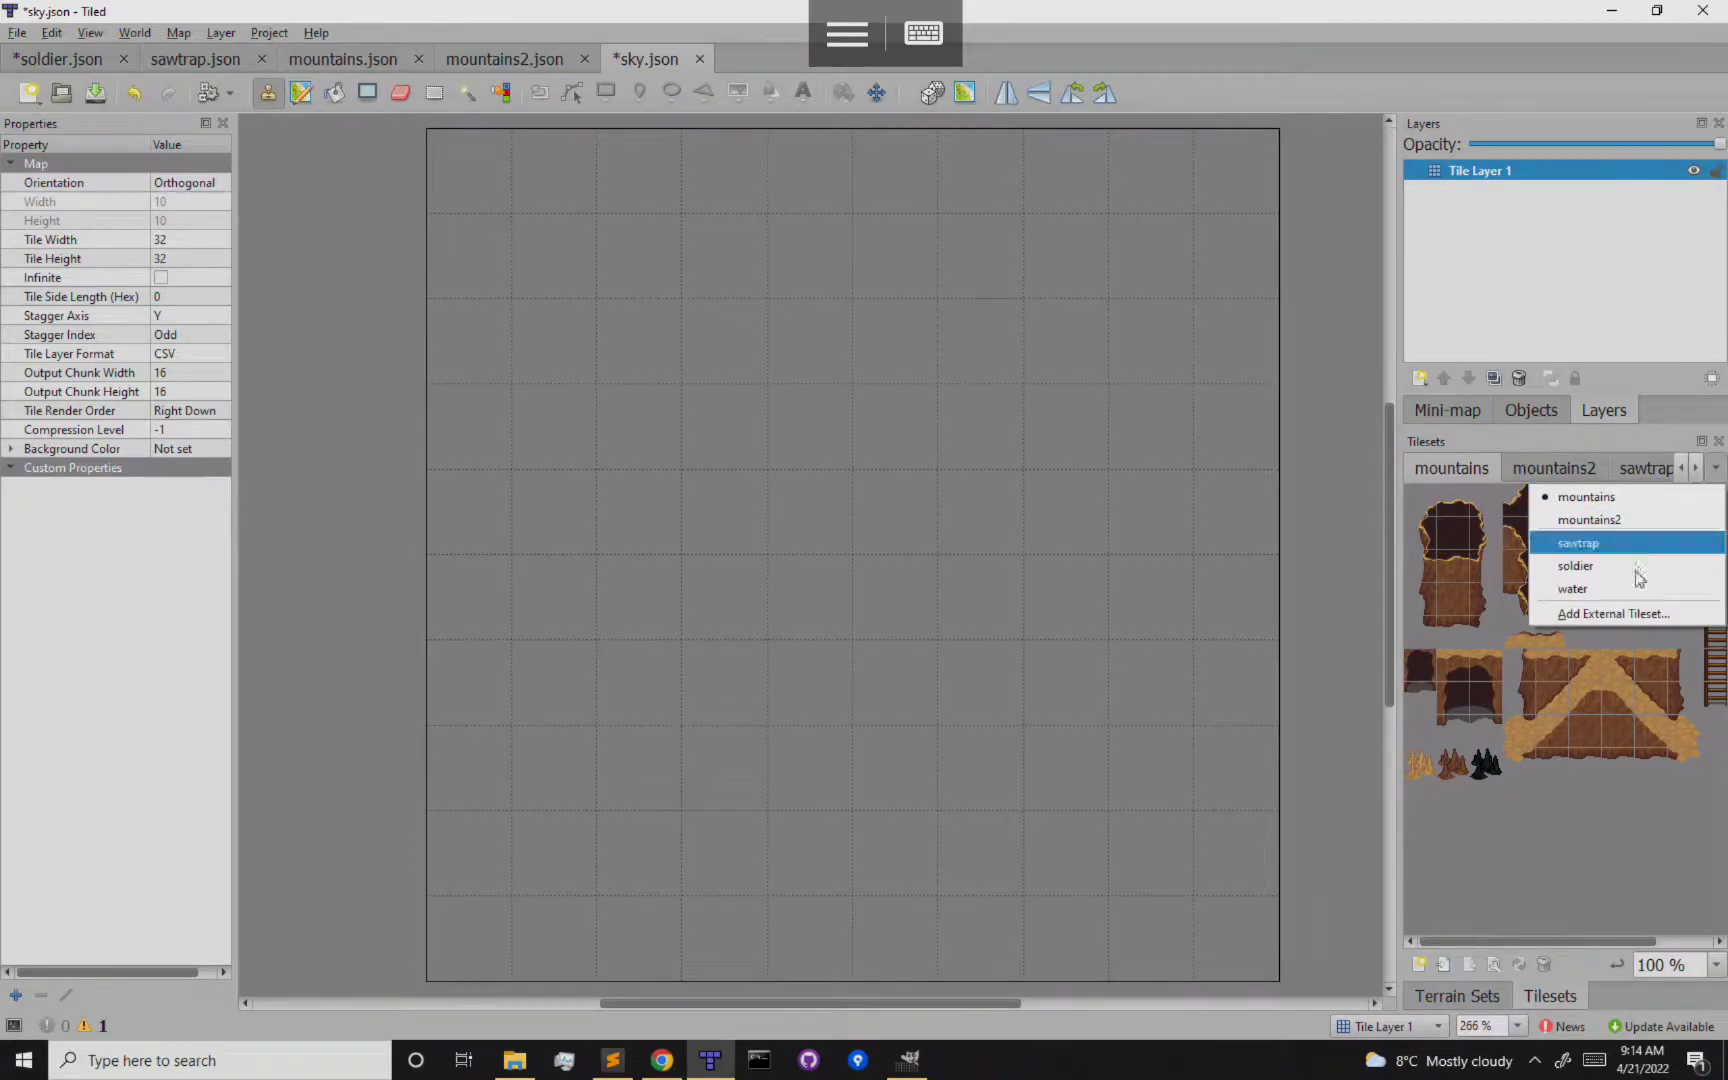
pyautogui.click(1586, 591)
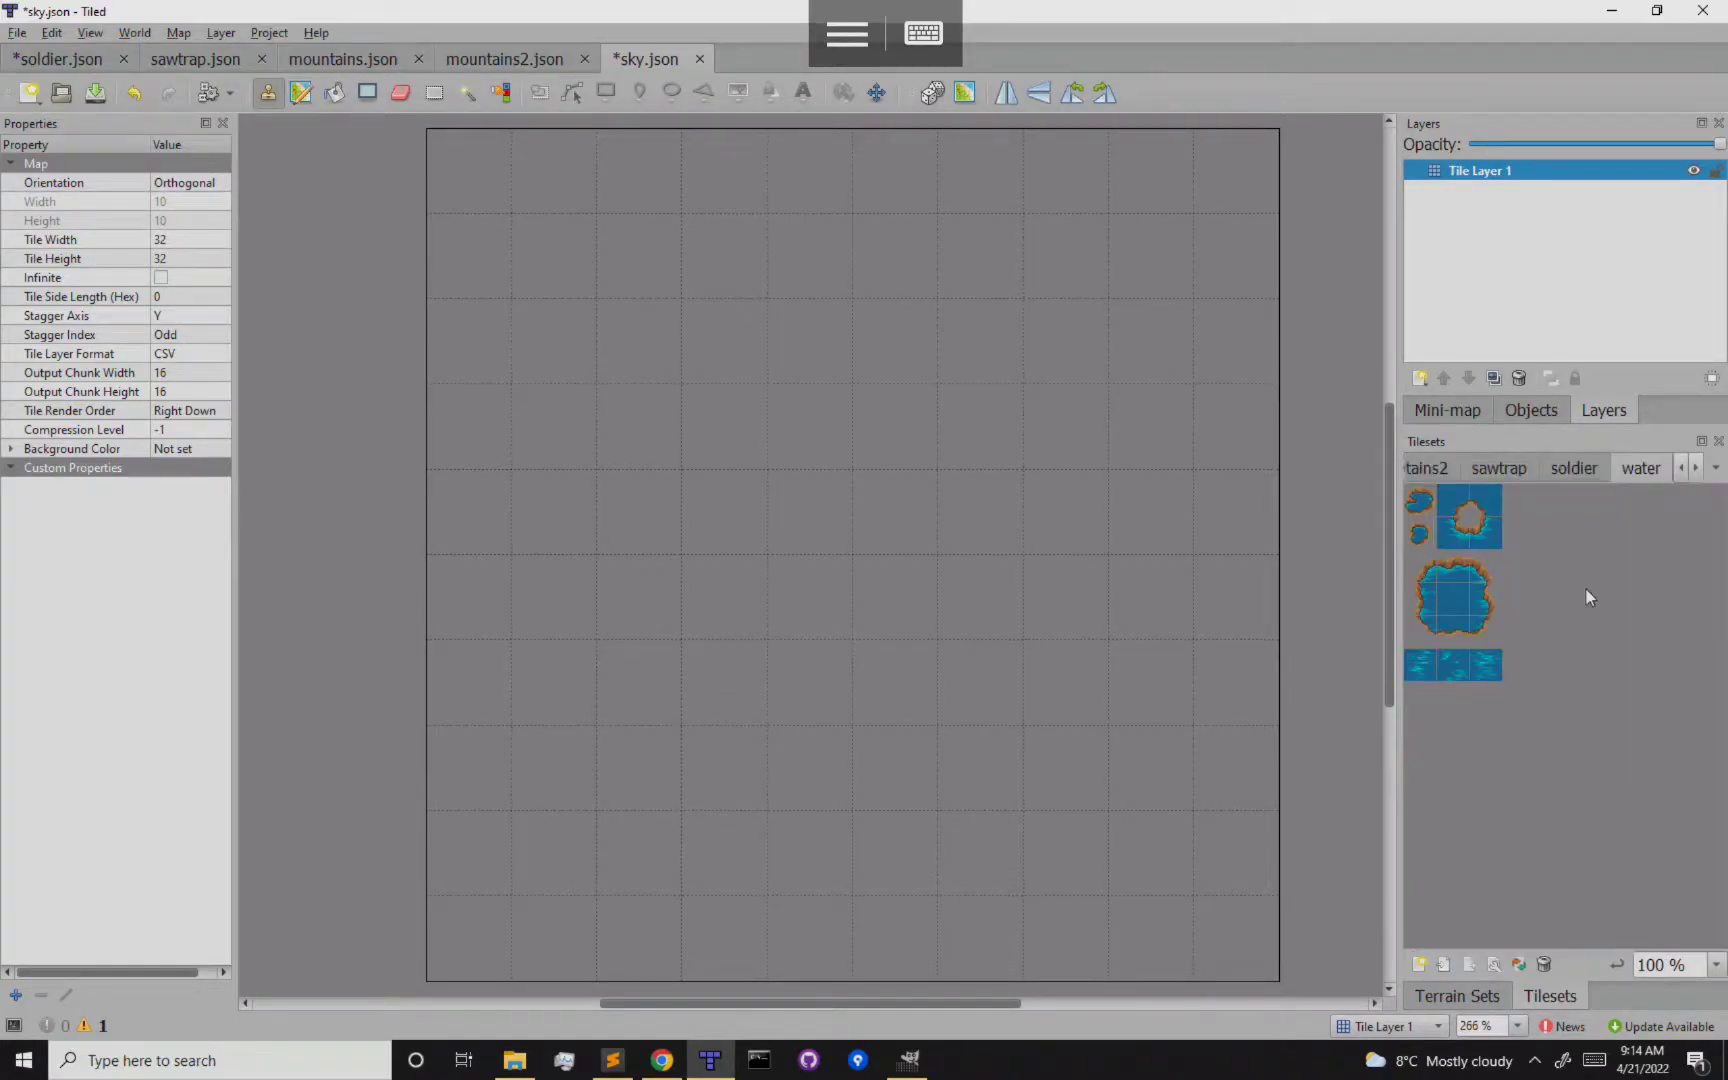
# Review the sky map's tileset list, keep the water tileset displayed and select the tile with ID 5
pyautogui.click(1681, 468)
pyautogui.click(1681, 468)
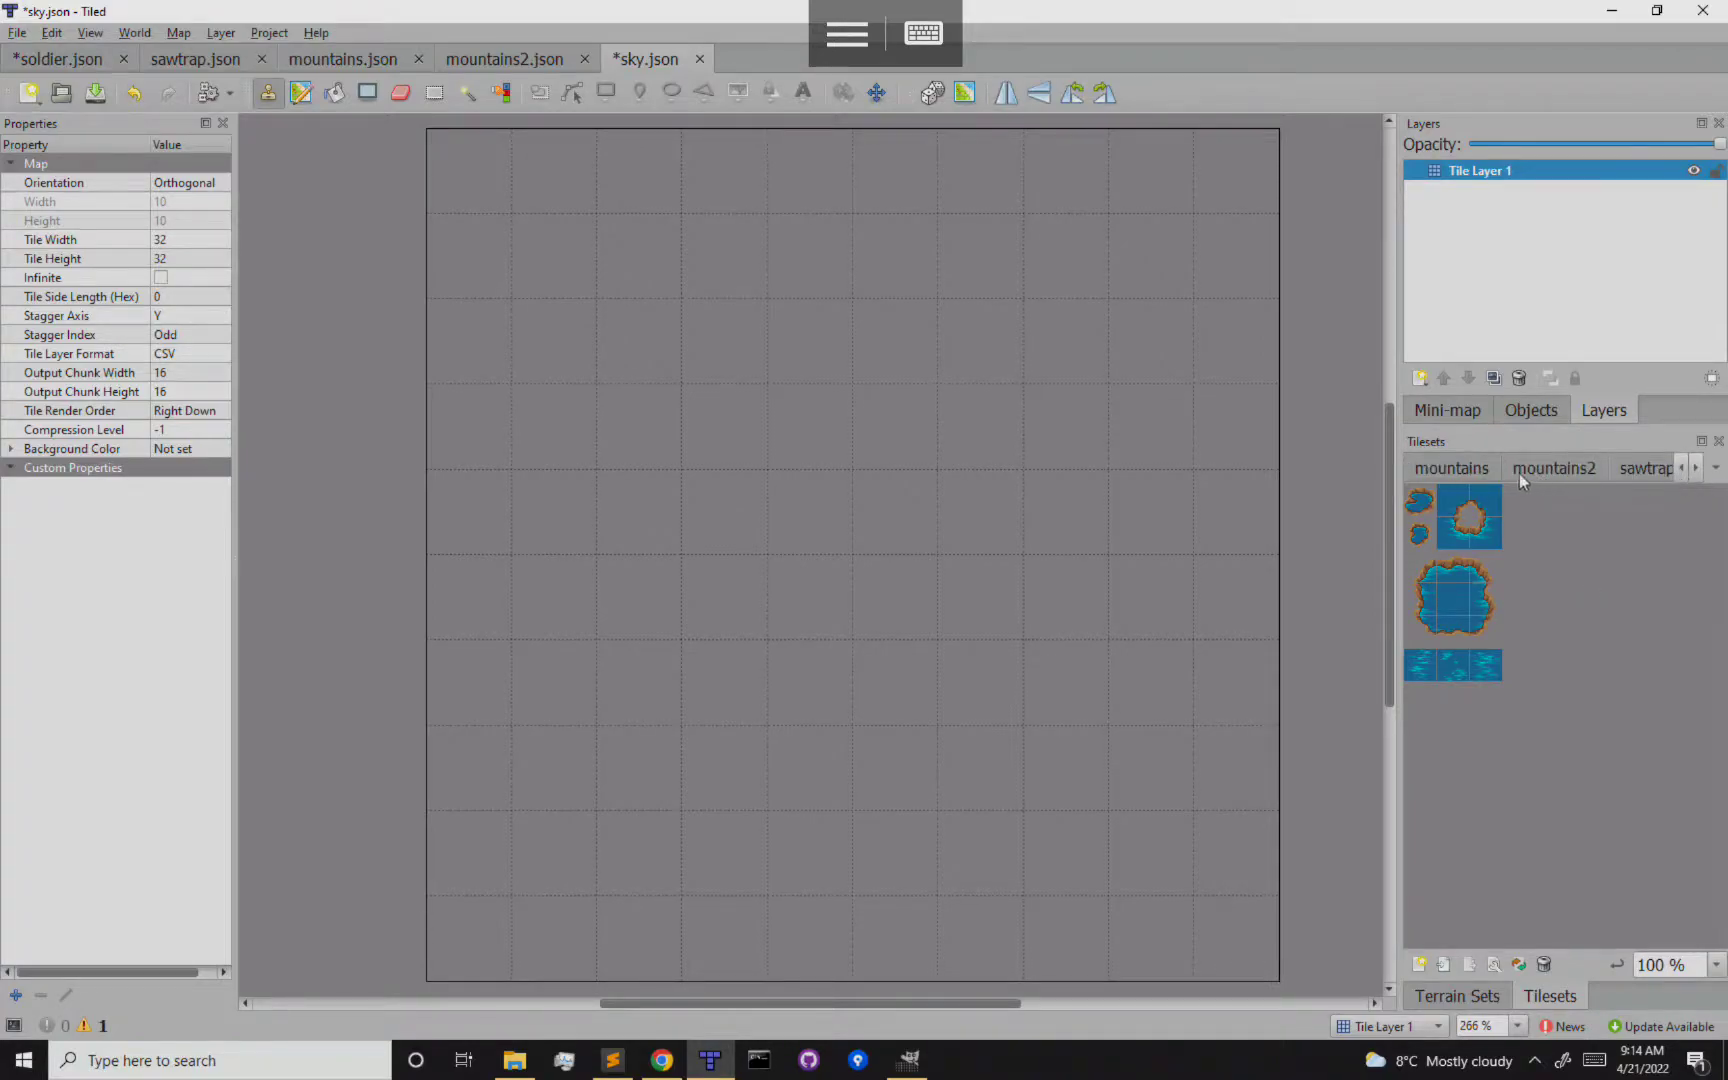
pyautogui.click(1716, 468)
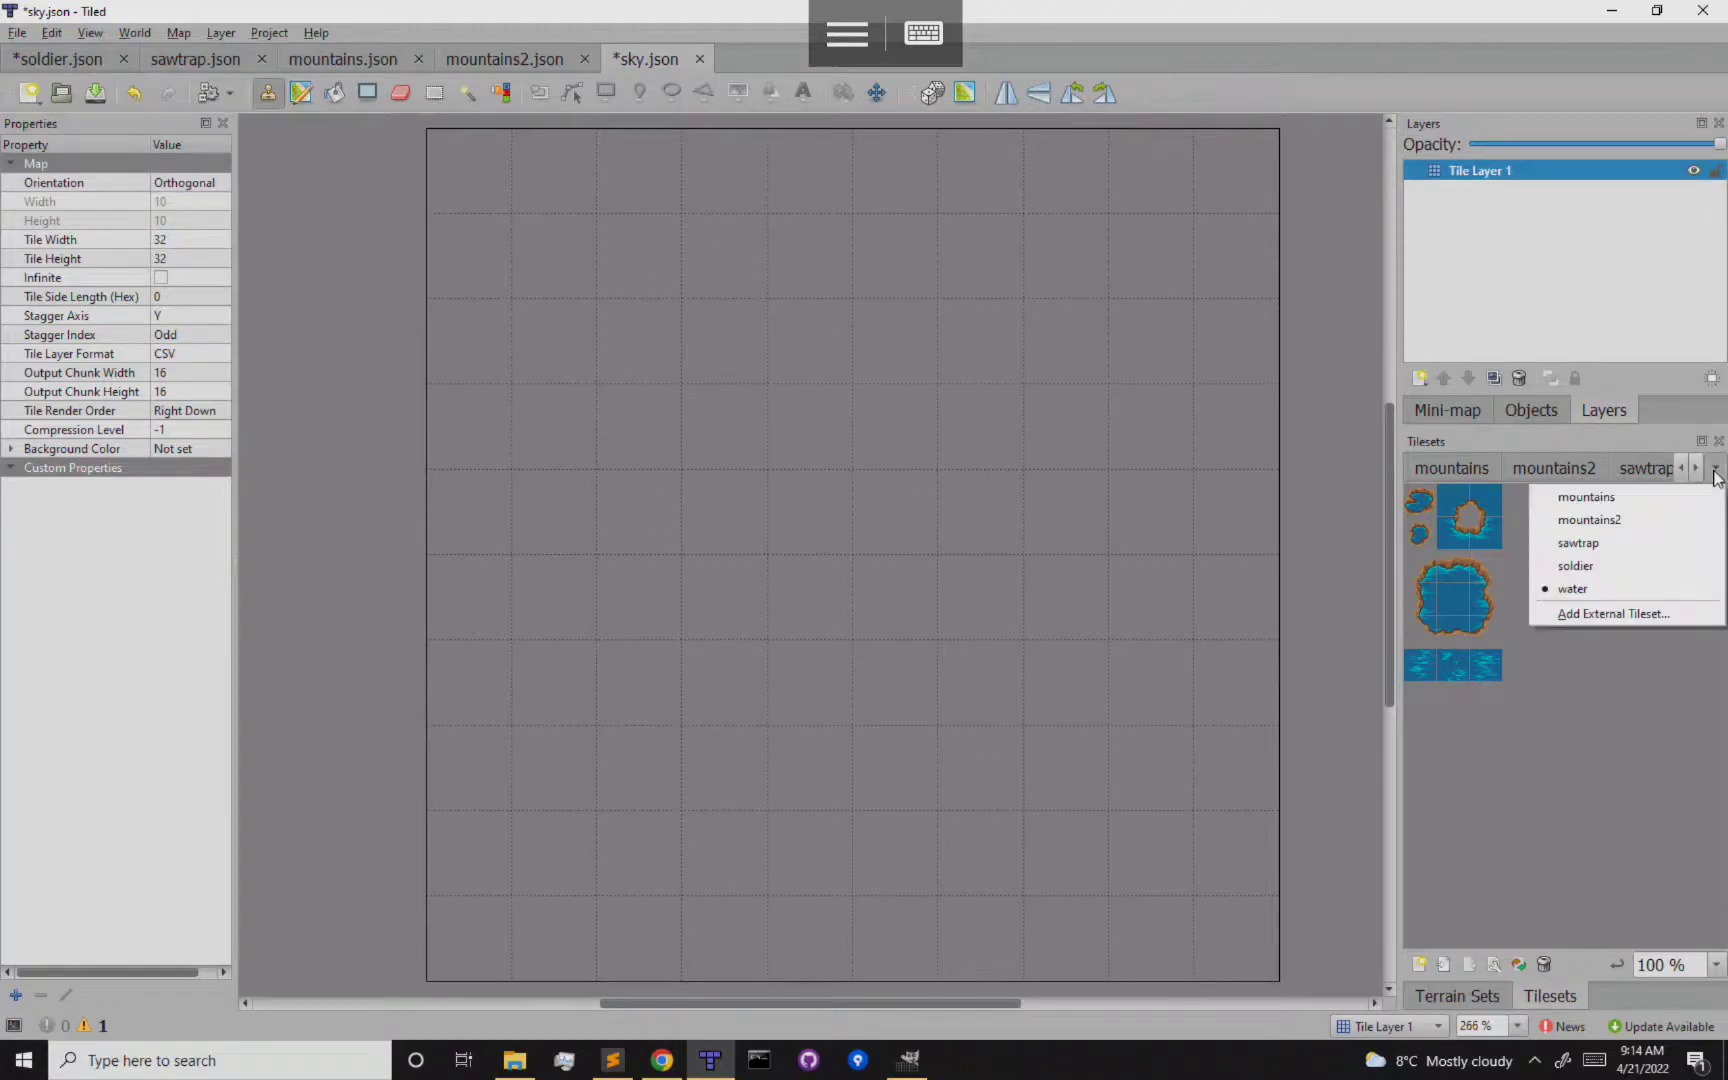
pyautogui.click(1611, 587)
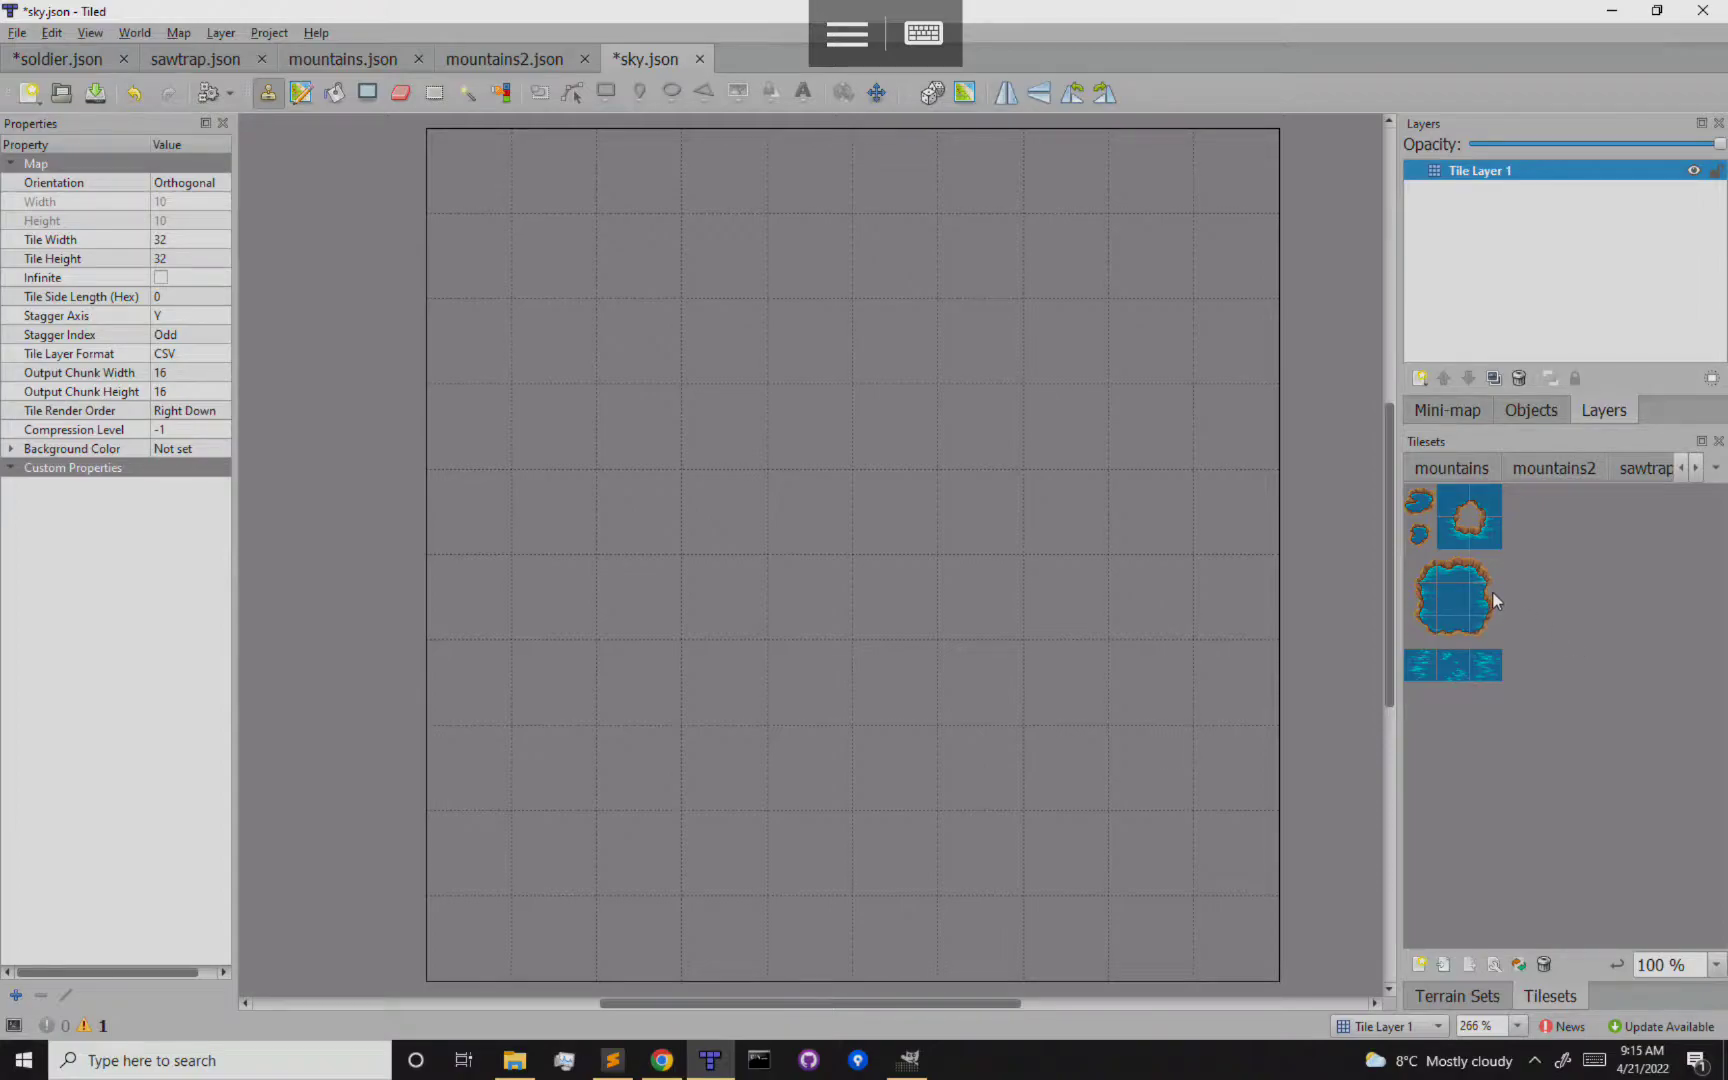
pyautogui.click(1451, 595)
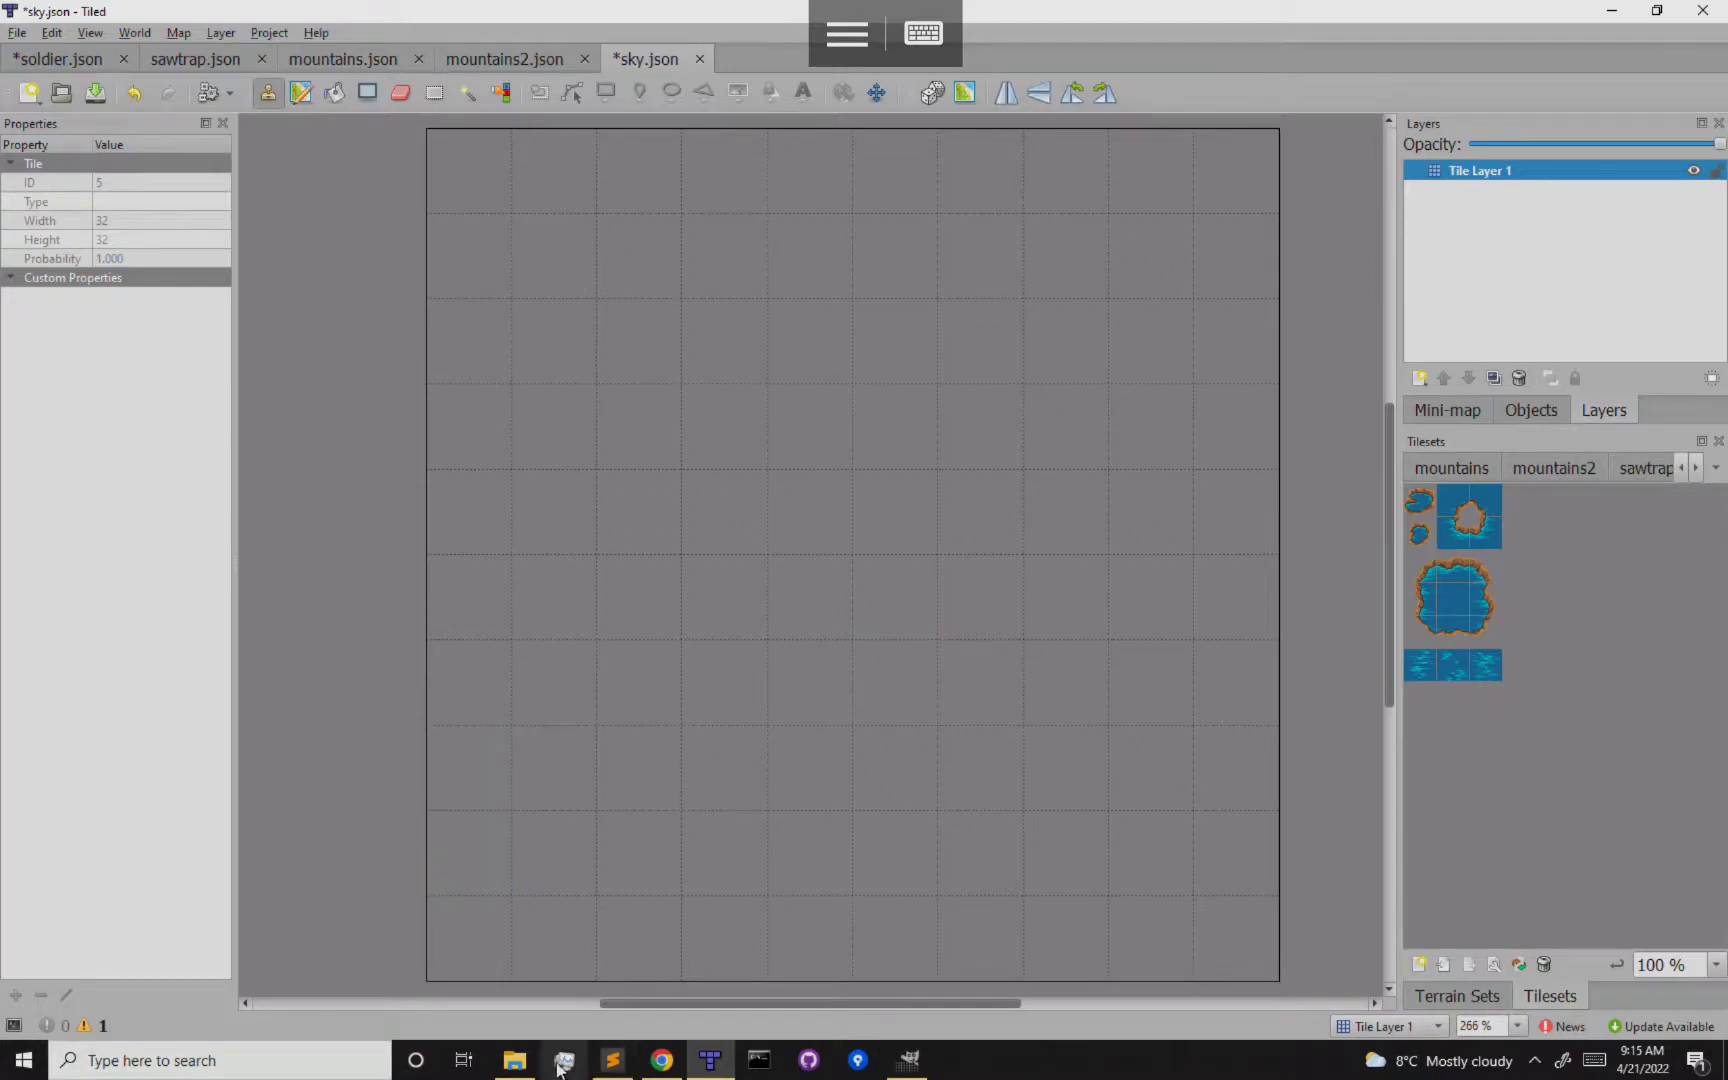
# Switch to File Explorer and run run-demotest.bat from the lan-caster folder
pyautogui.click(514, 1060)
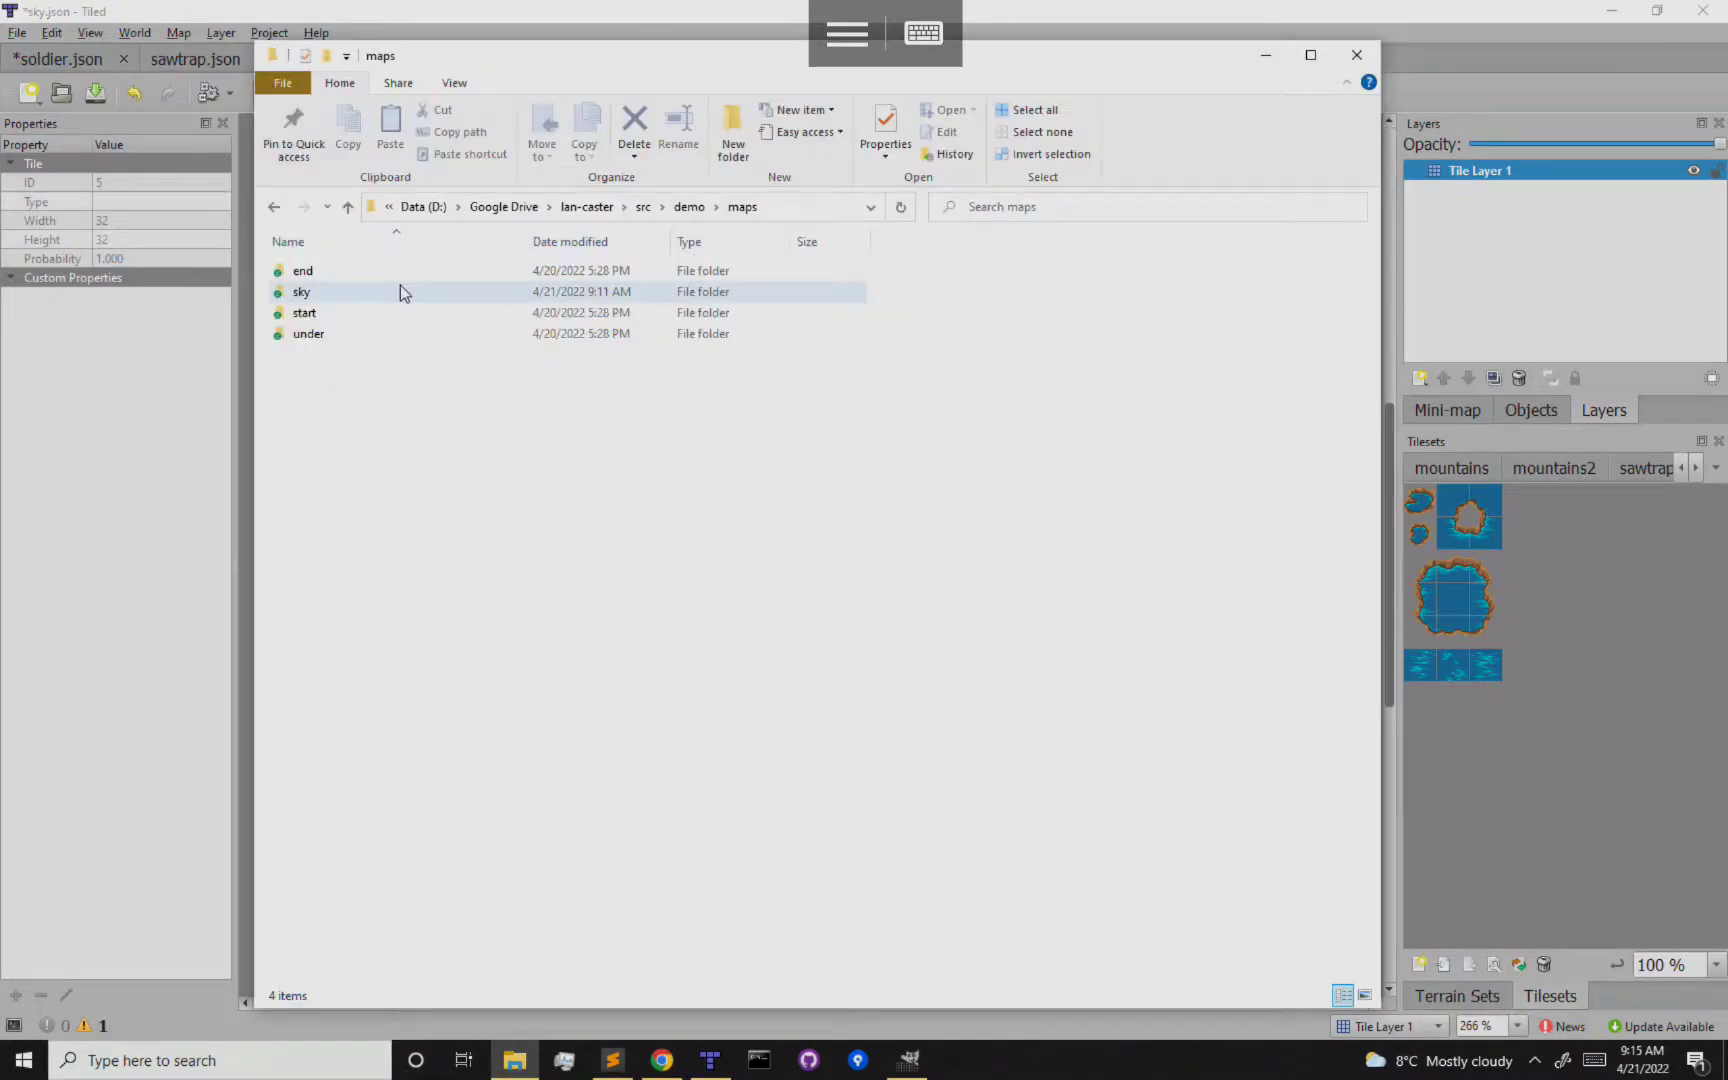
pyautogui.click(615, 210)
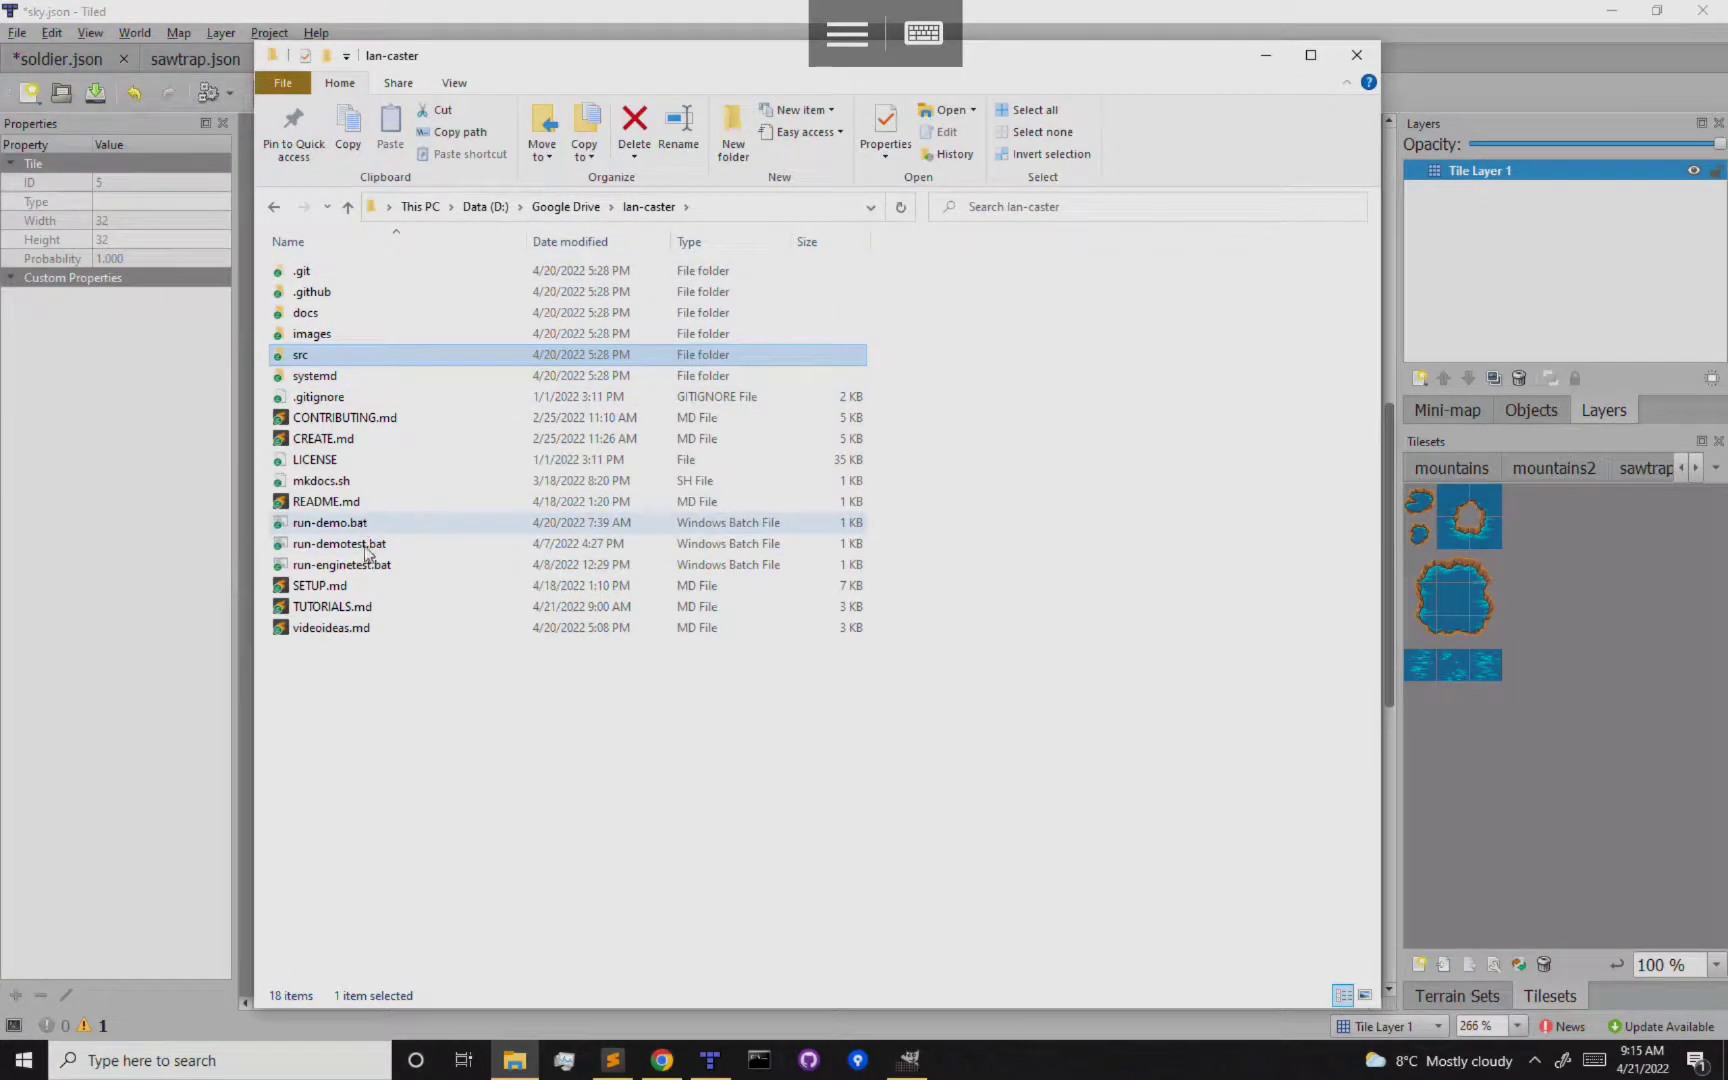
pyautogui.doubleClick(383, 543)
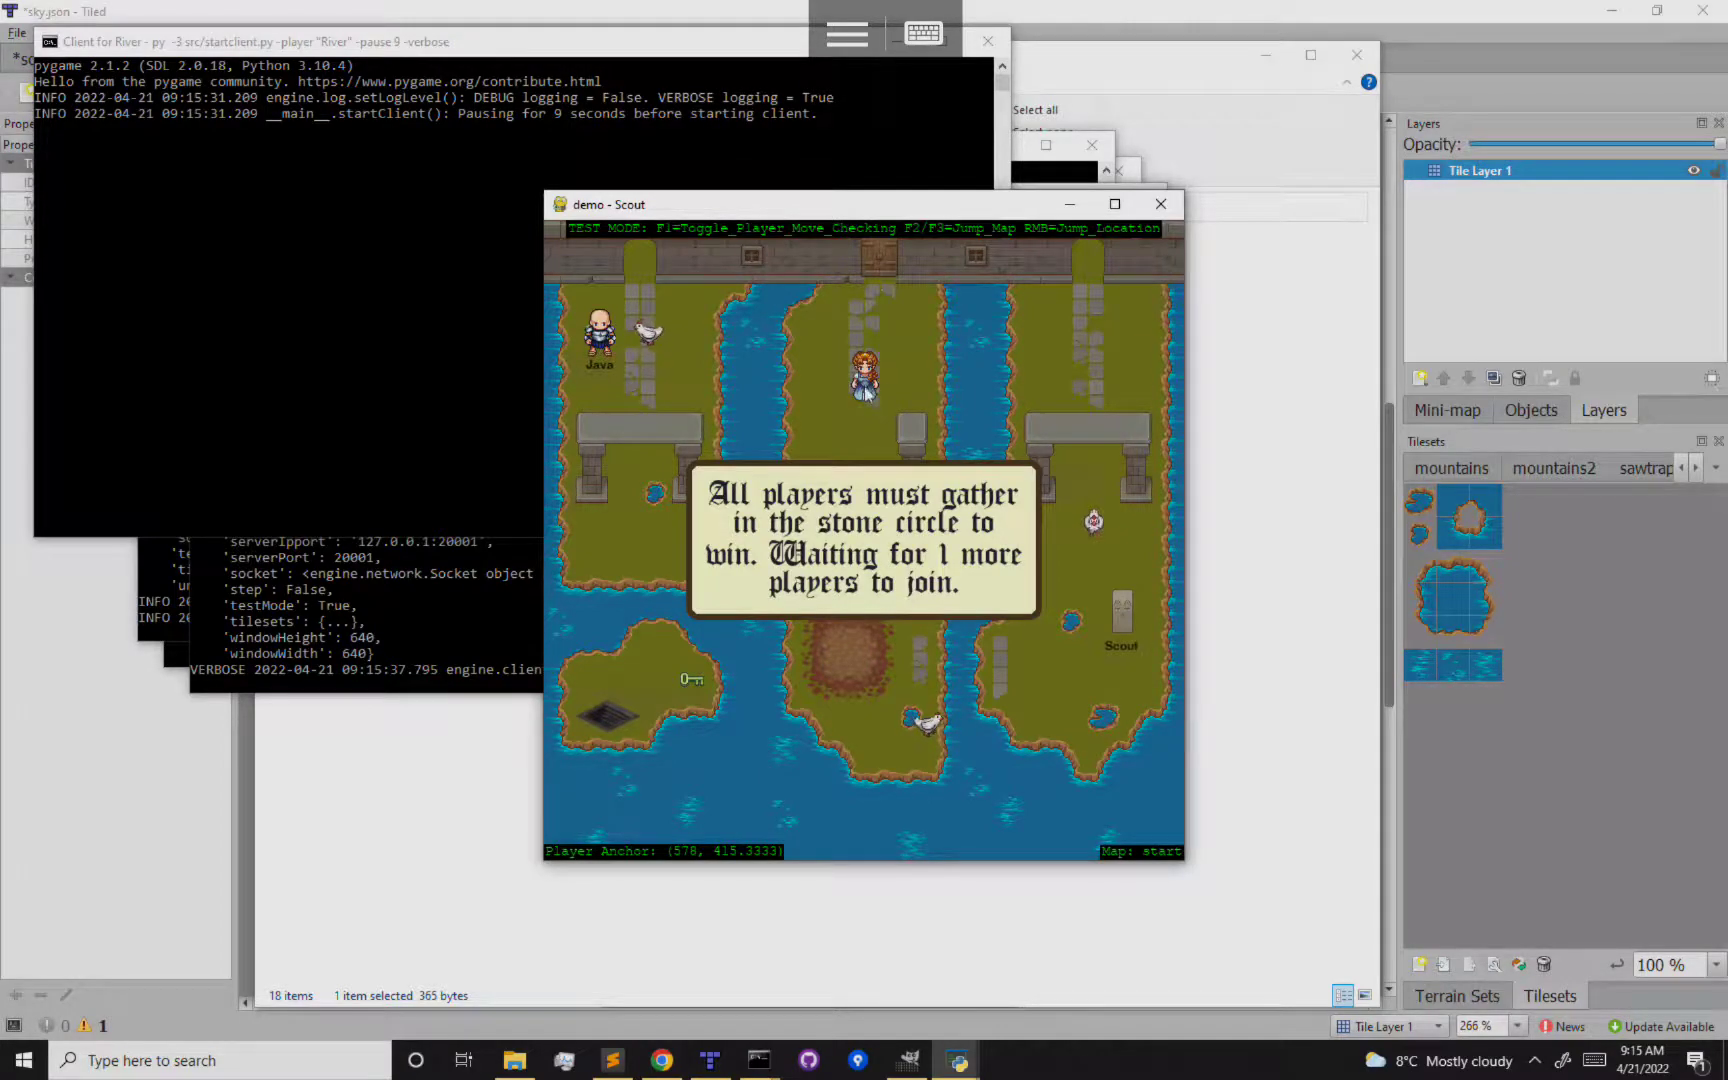
# Move the Scout and River game windows aside and bring the Java game window to the front
pyautogui.click(915, 437)
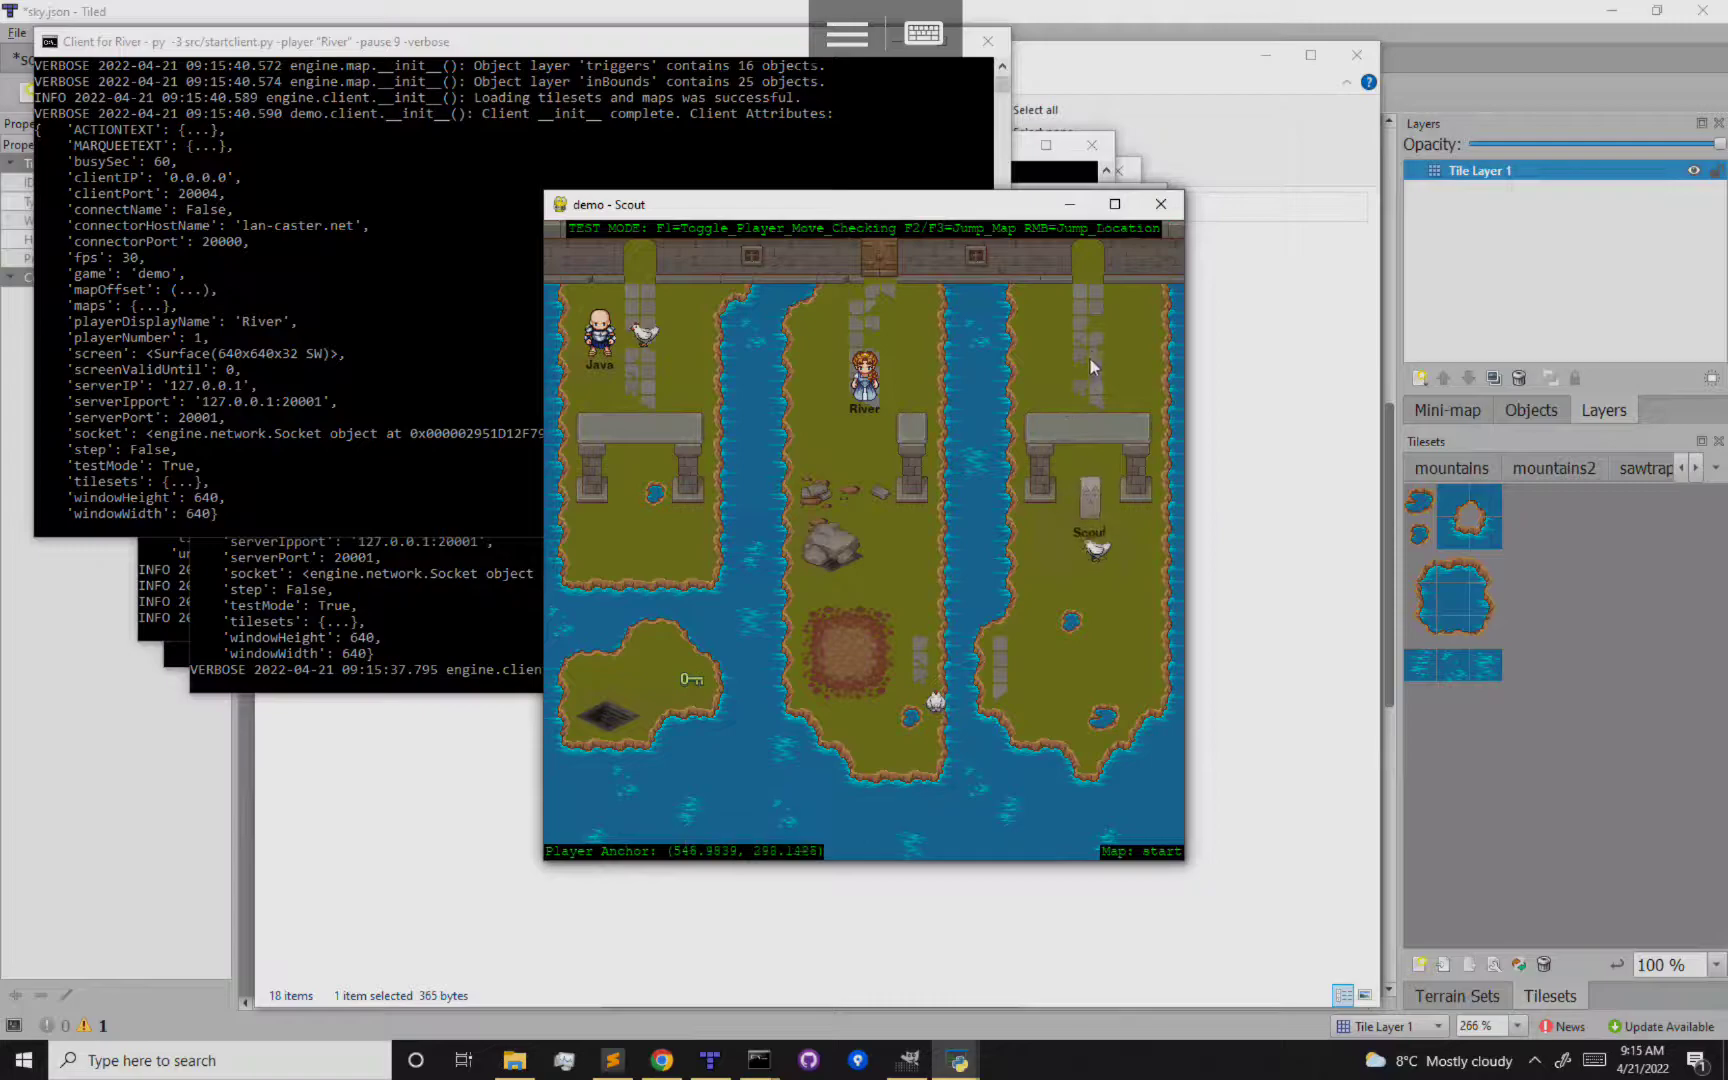
pyautogui.moveTo(814, 212); pyautogui.dragTo(1308, 283)
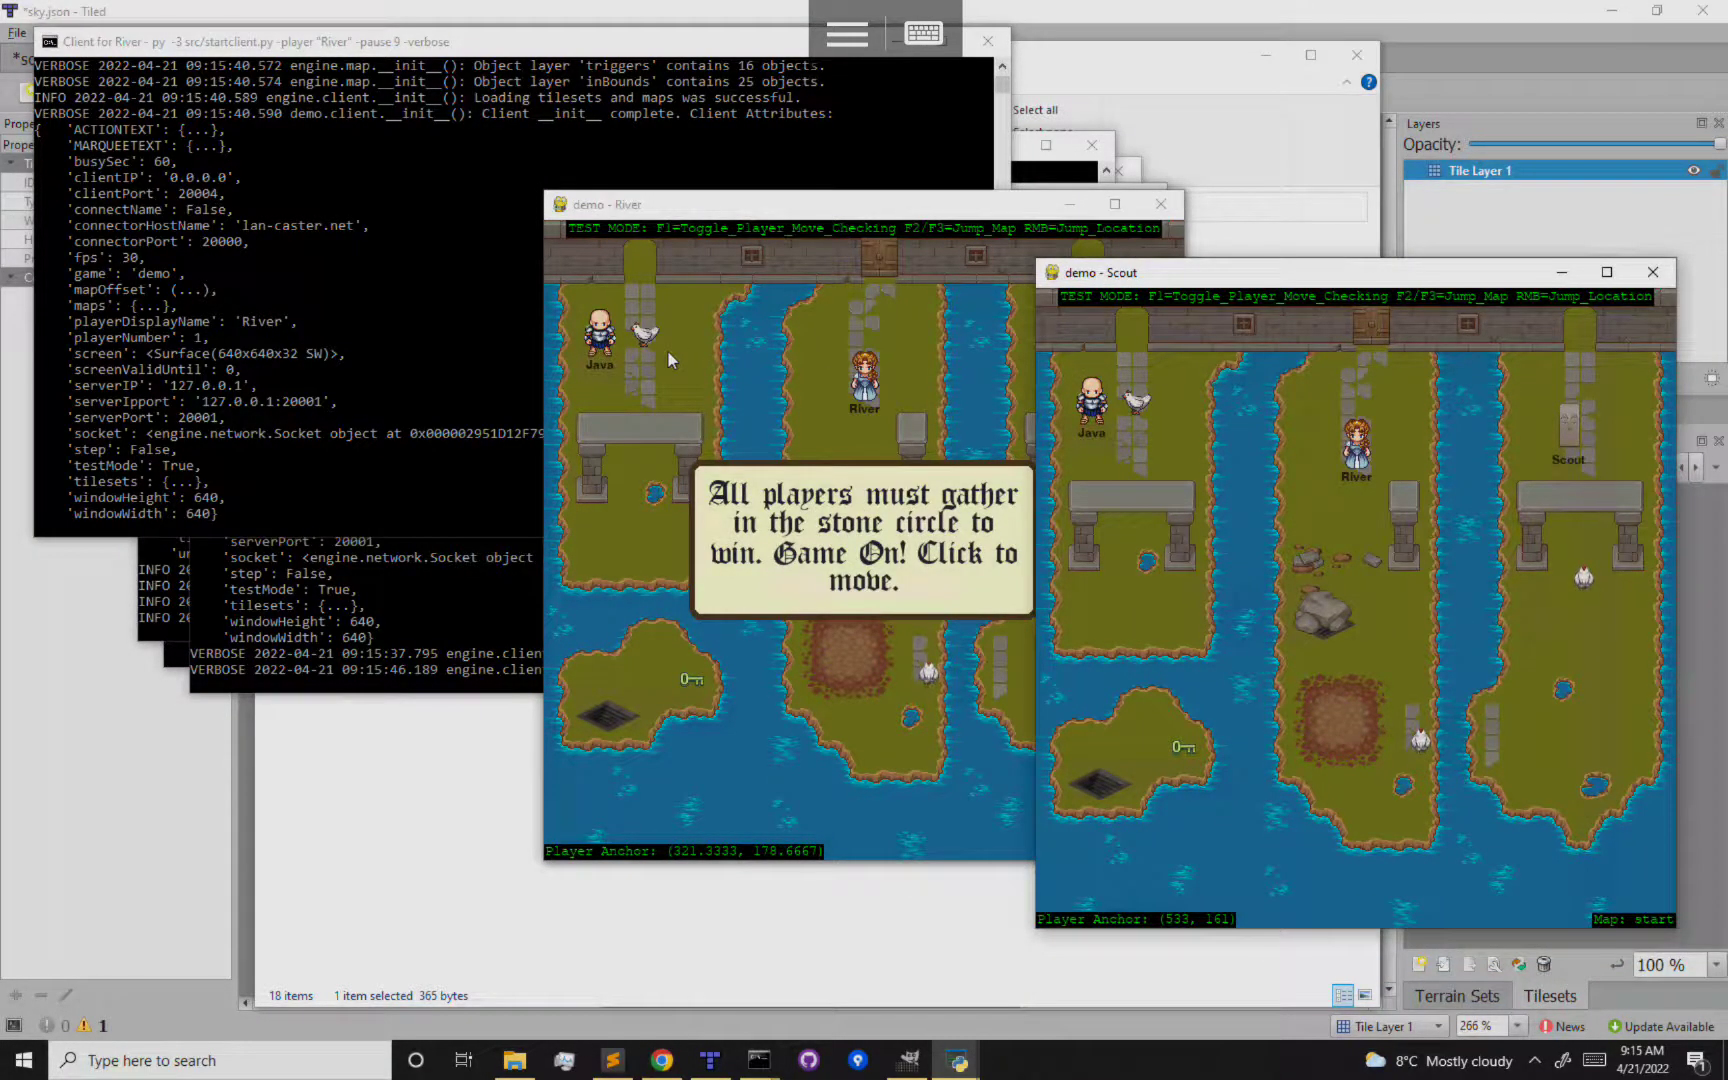
pyautogui.moveTo(688, 188); pyautogui.dragTo(1238, 174)
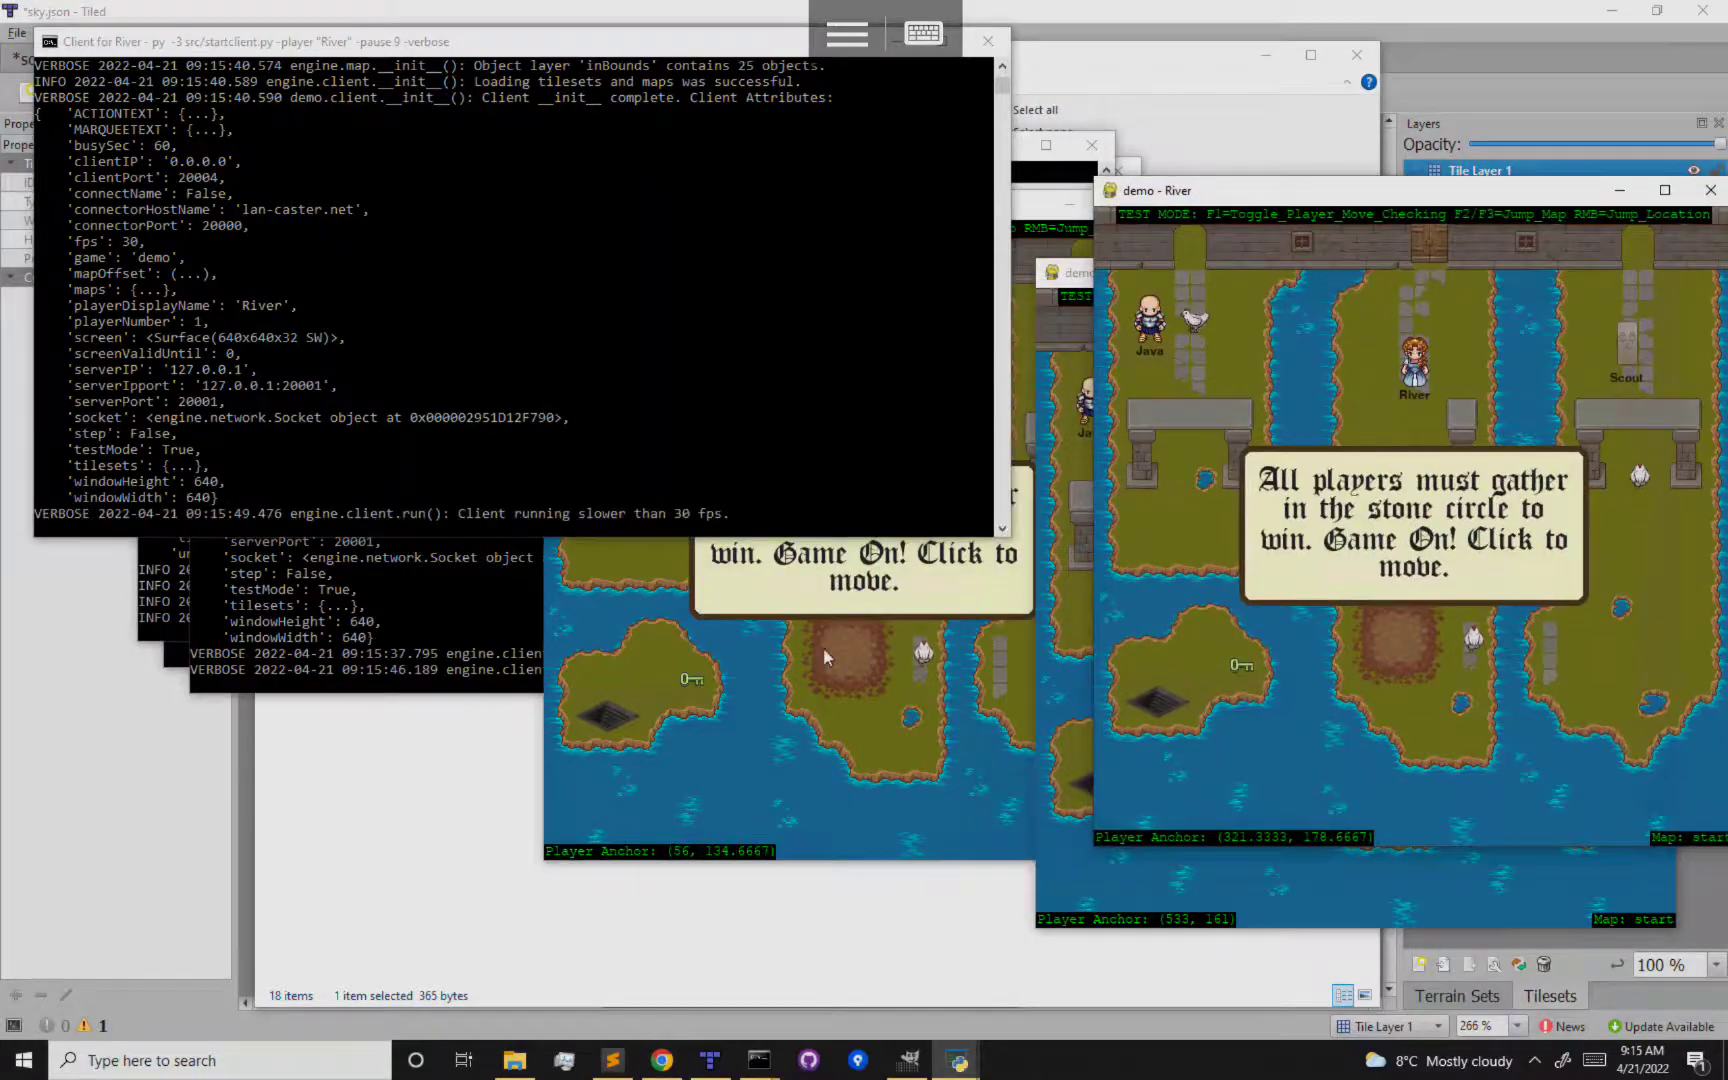
pyautogui.click(726, 646)
# Walk the Java character around the start map, through the northern passage into the end map, and around its western island
pyautogui.click(643, 377)
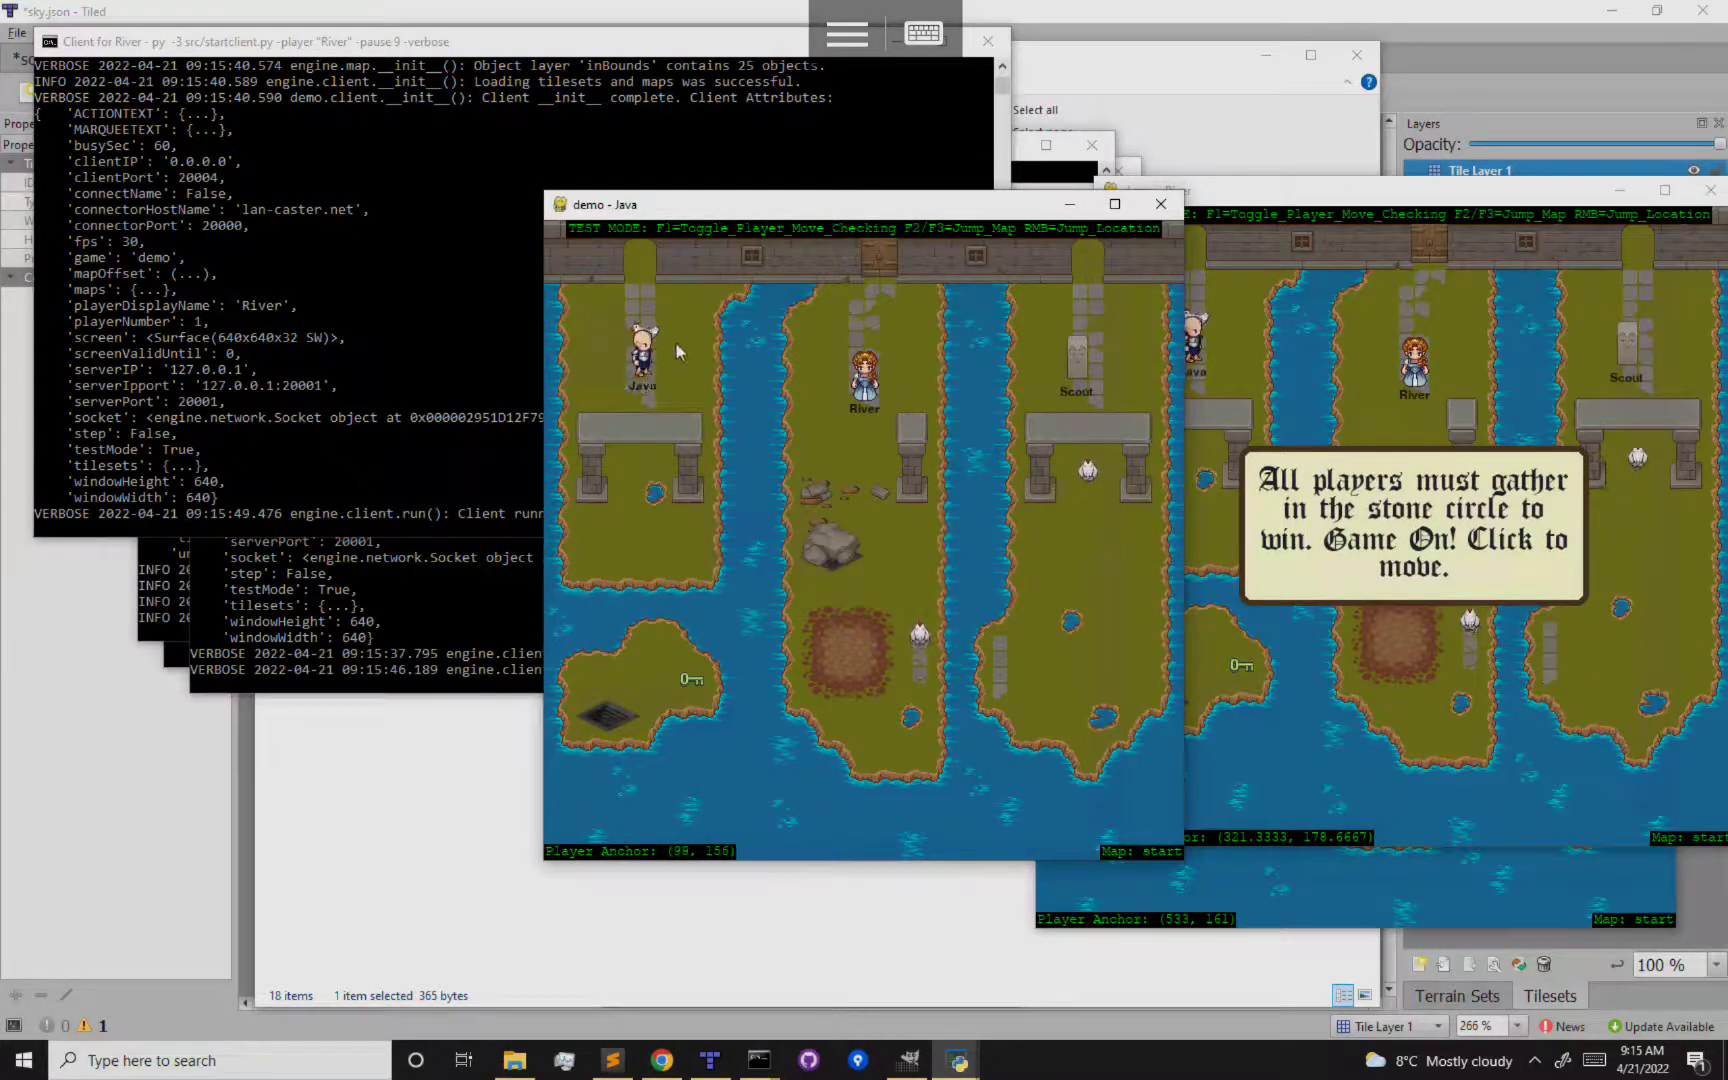
pyautogui.click(699, 398)
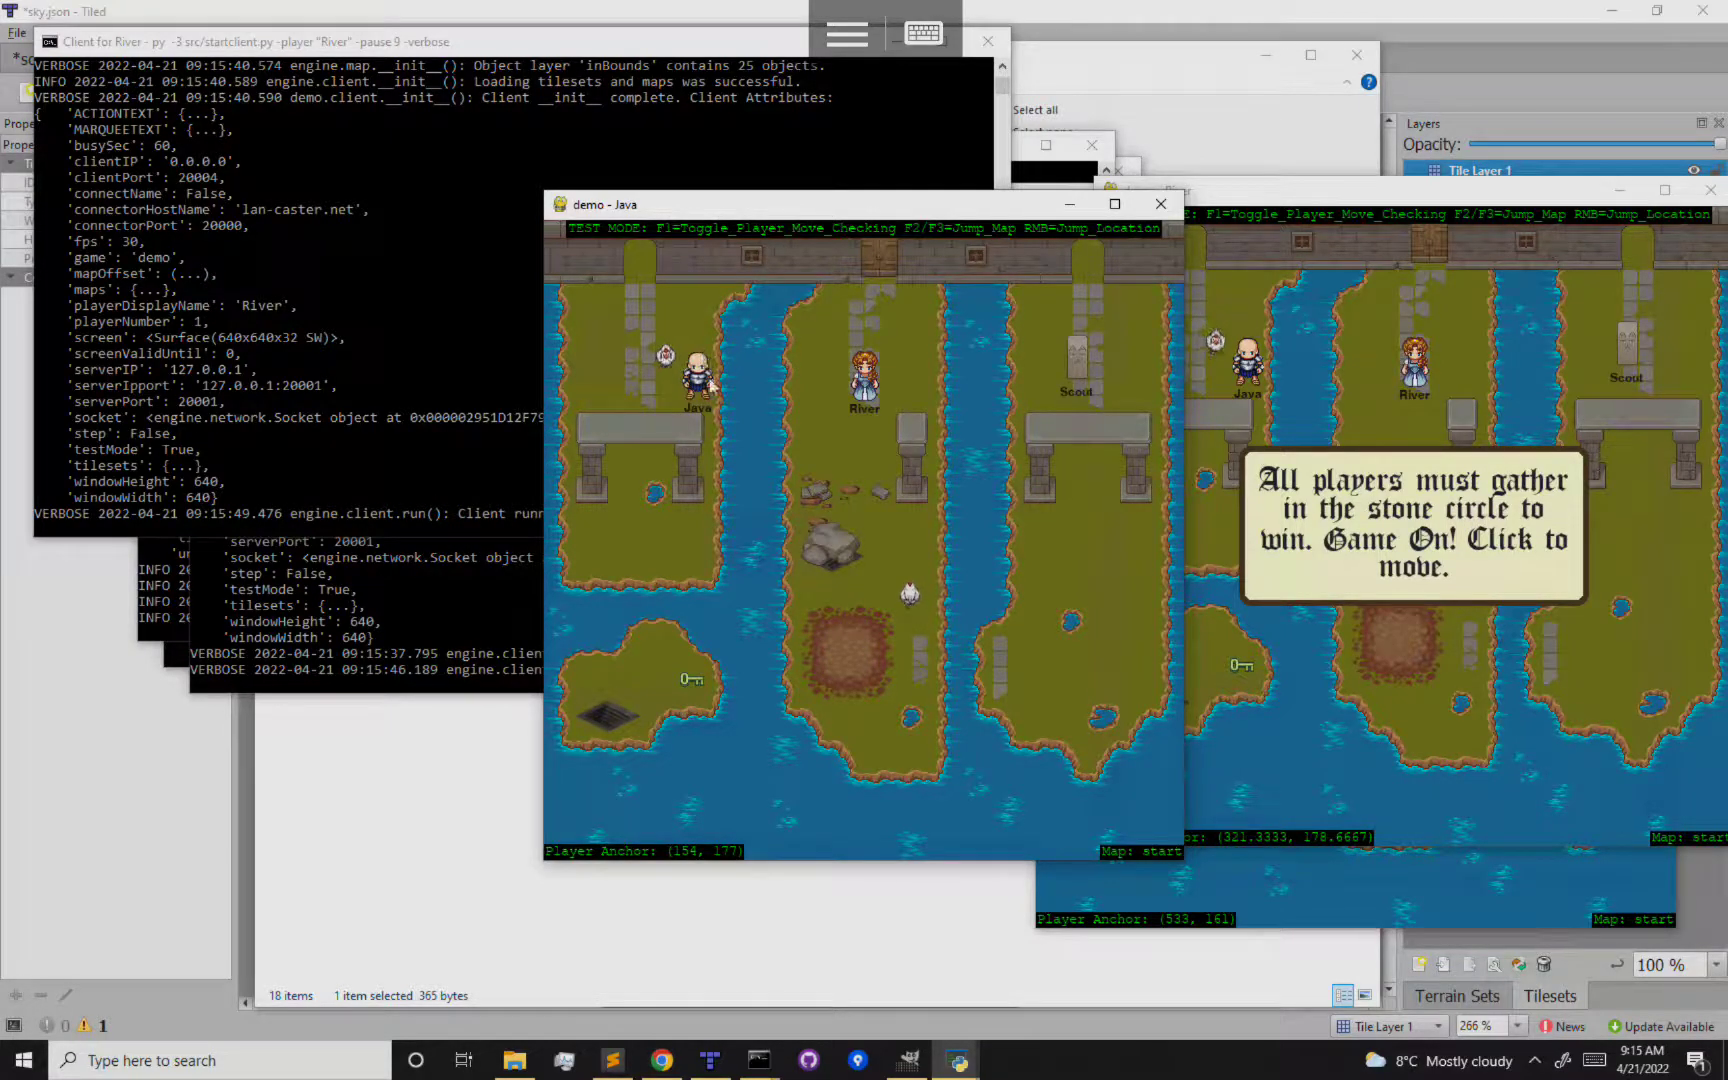
pyautogui.click(635, 336)
pyautogui.click(650, 401)
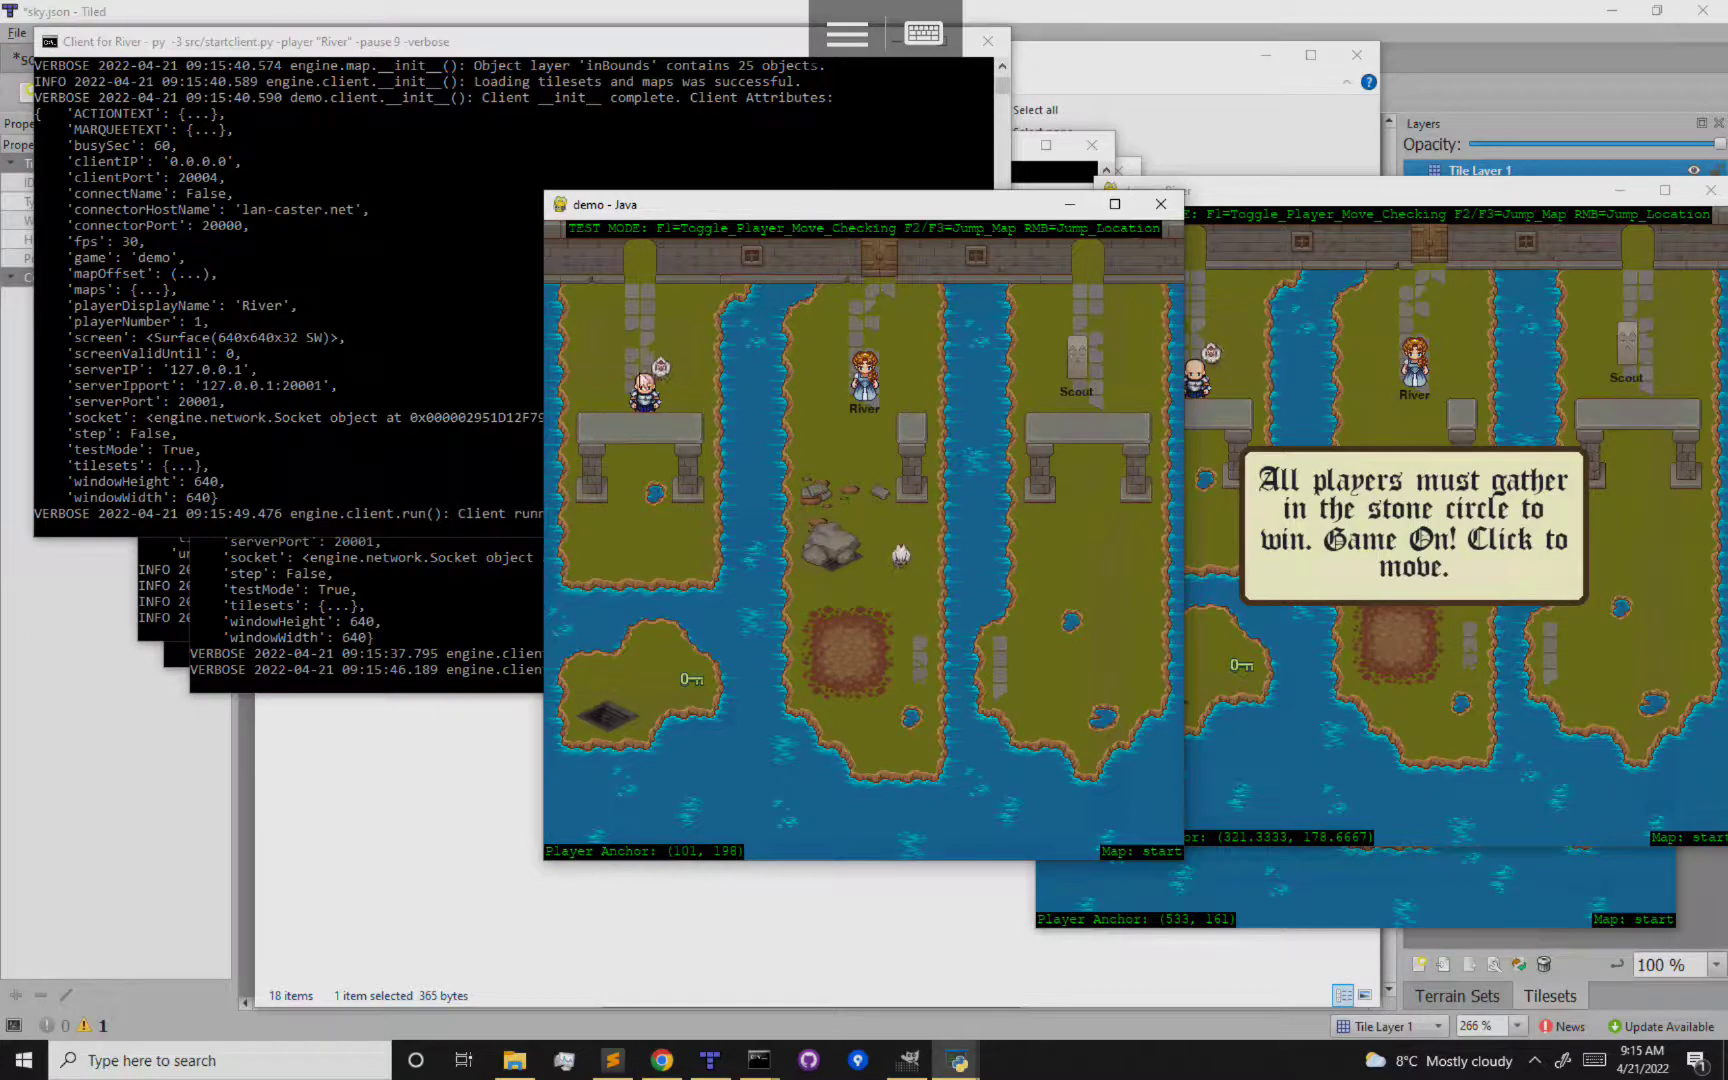
pyautogui.click(644, 282)
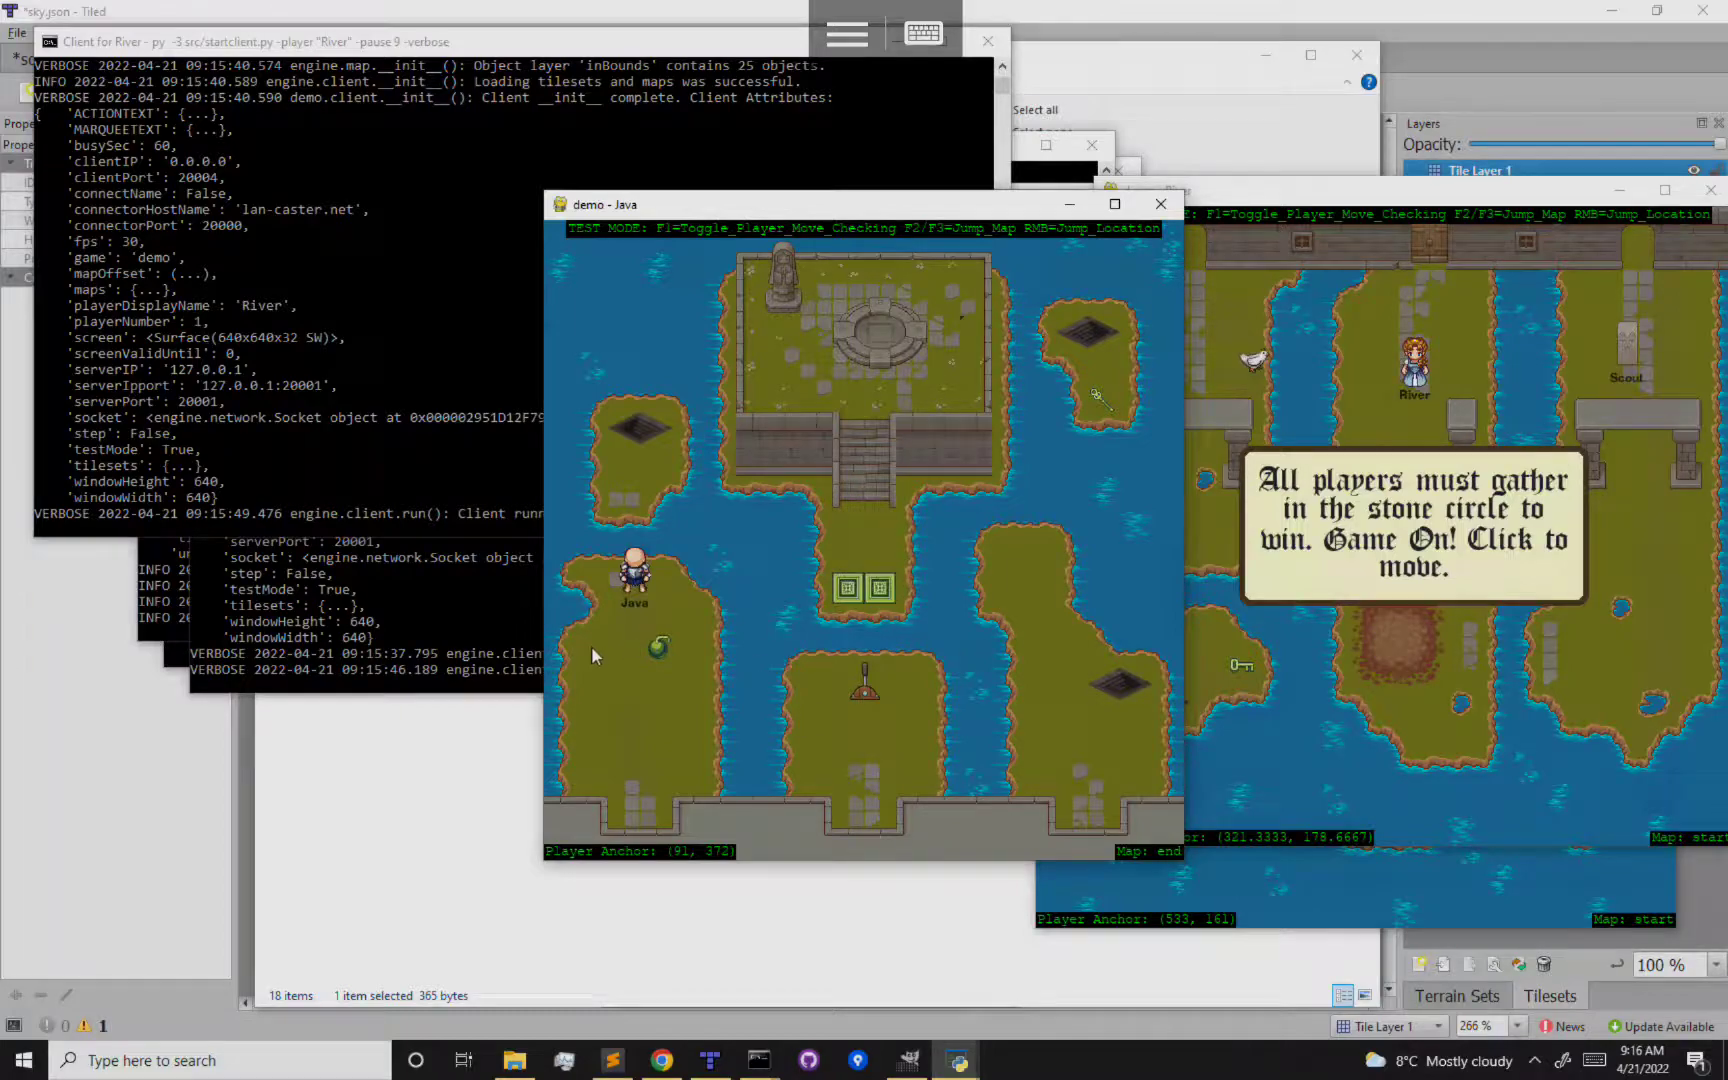
pyautogui.click(625, 685)
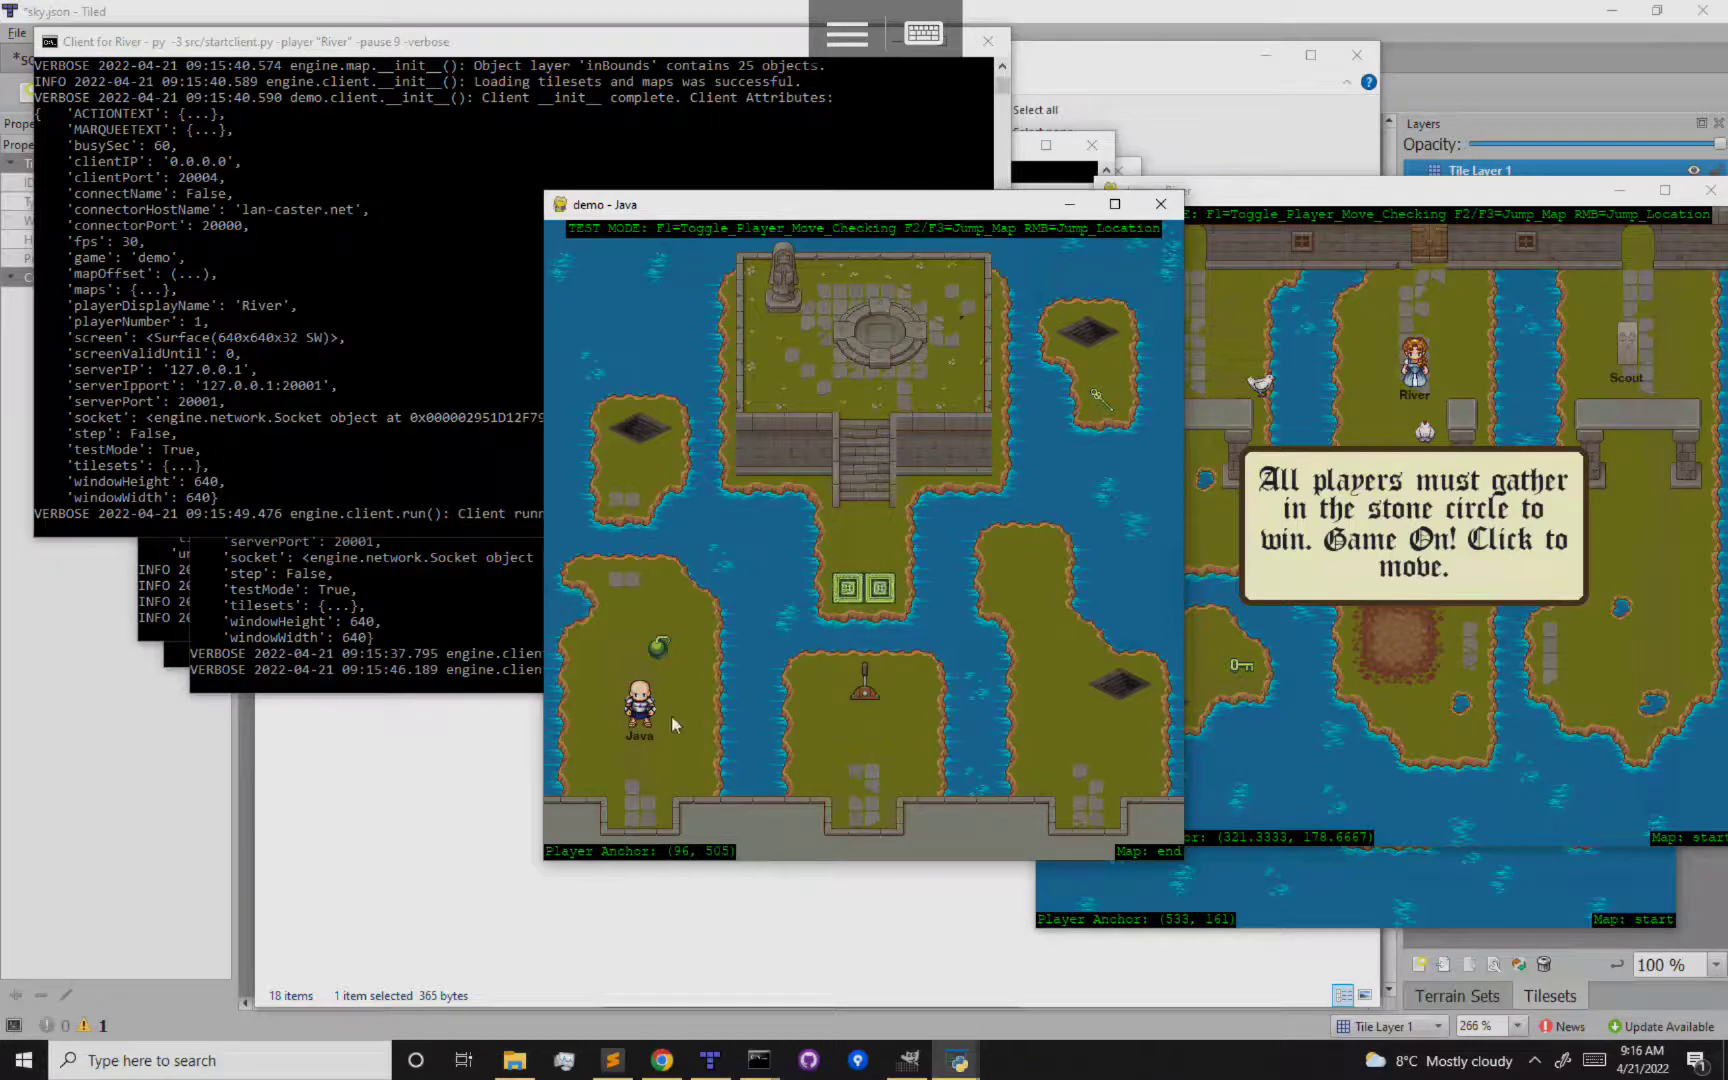
pyautogui.click(643, 605)
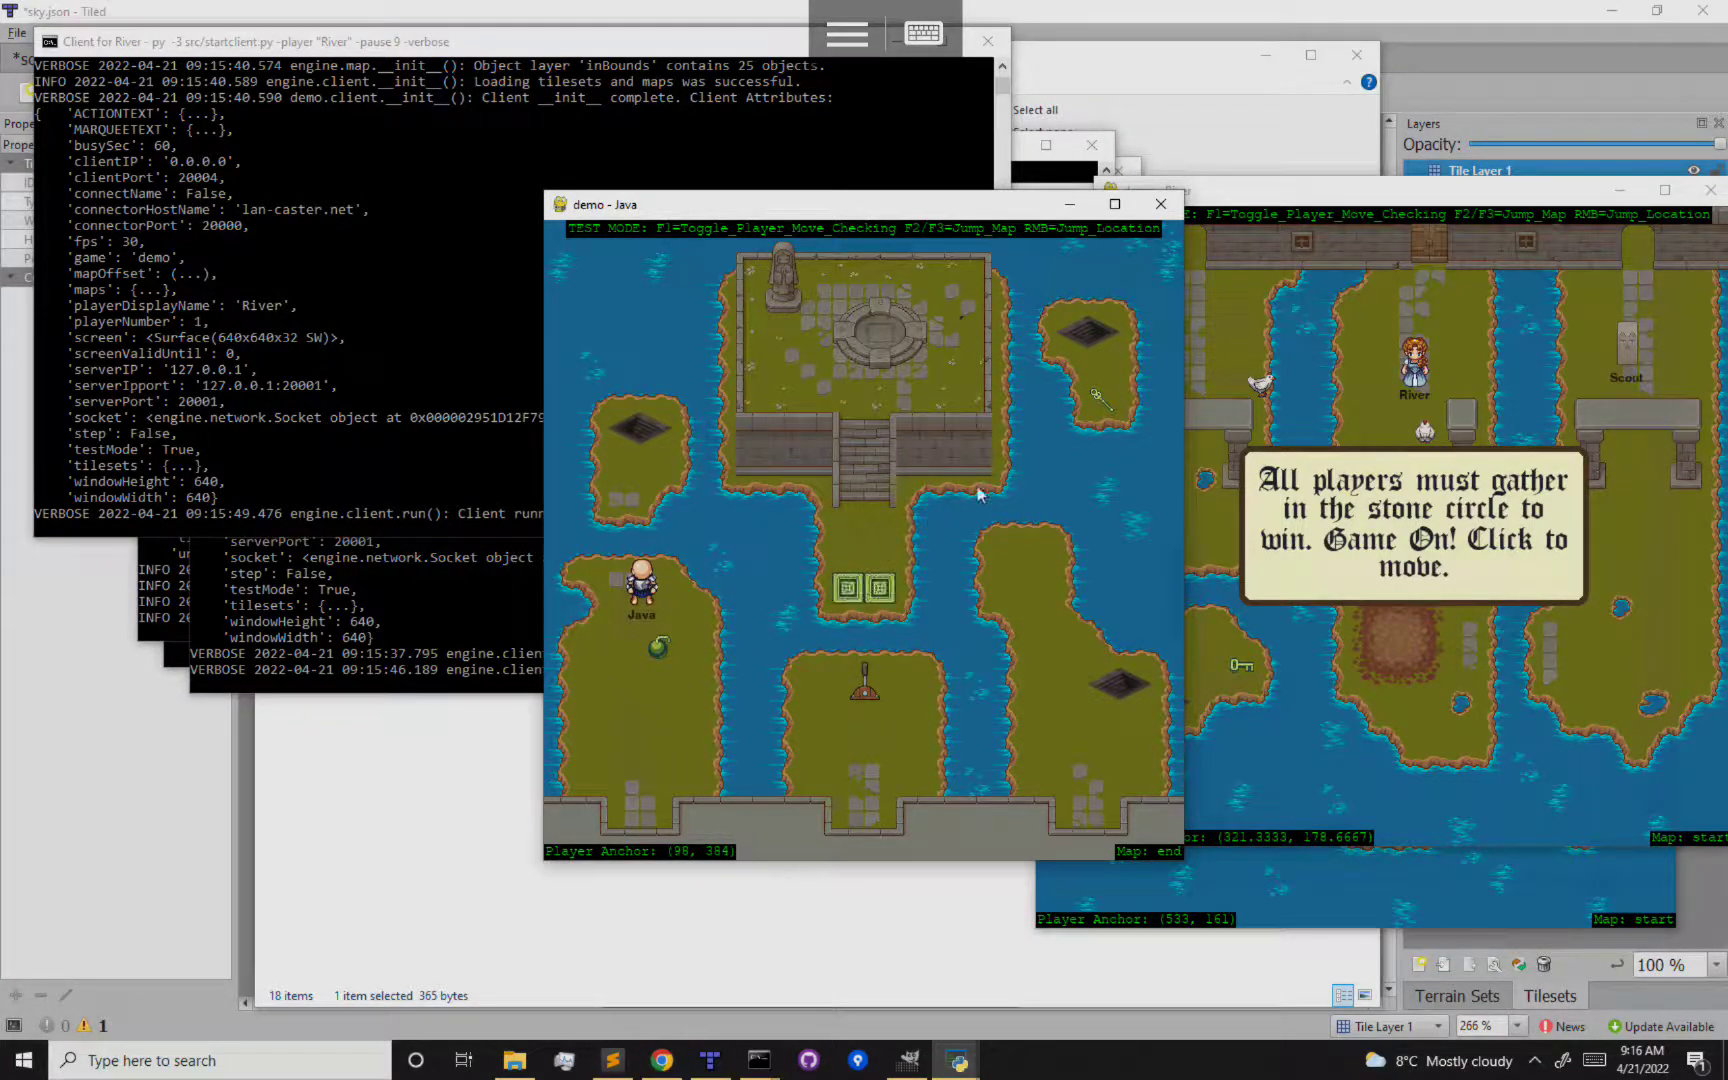
pyautogui.click(628, 692)
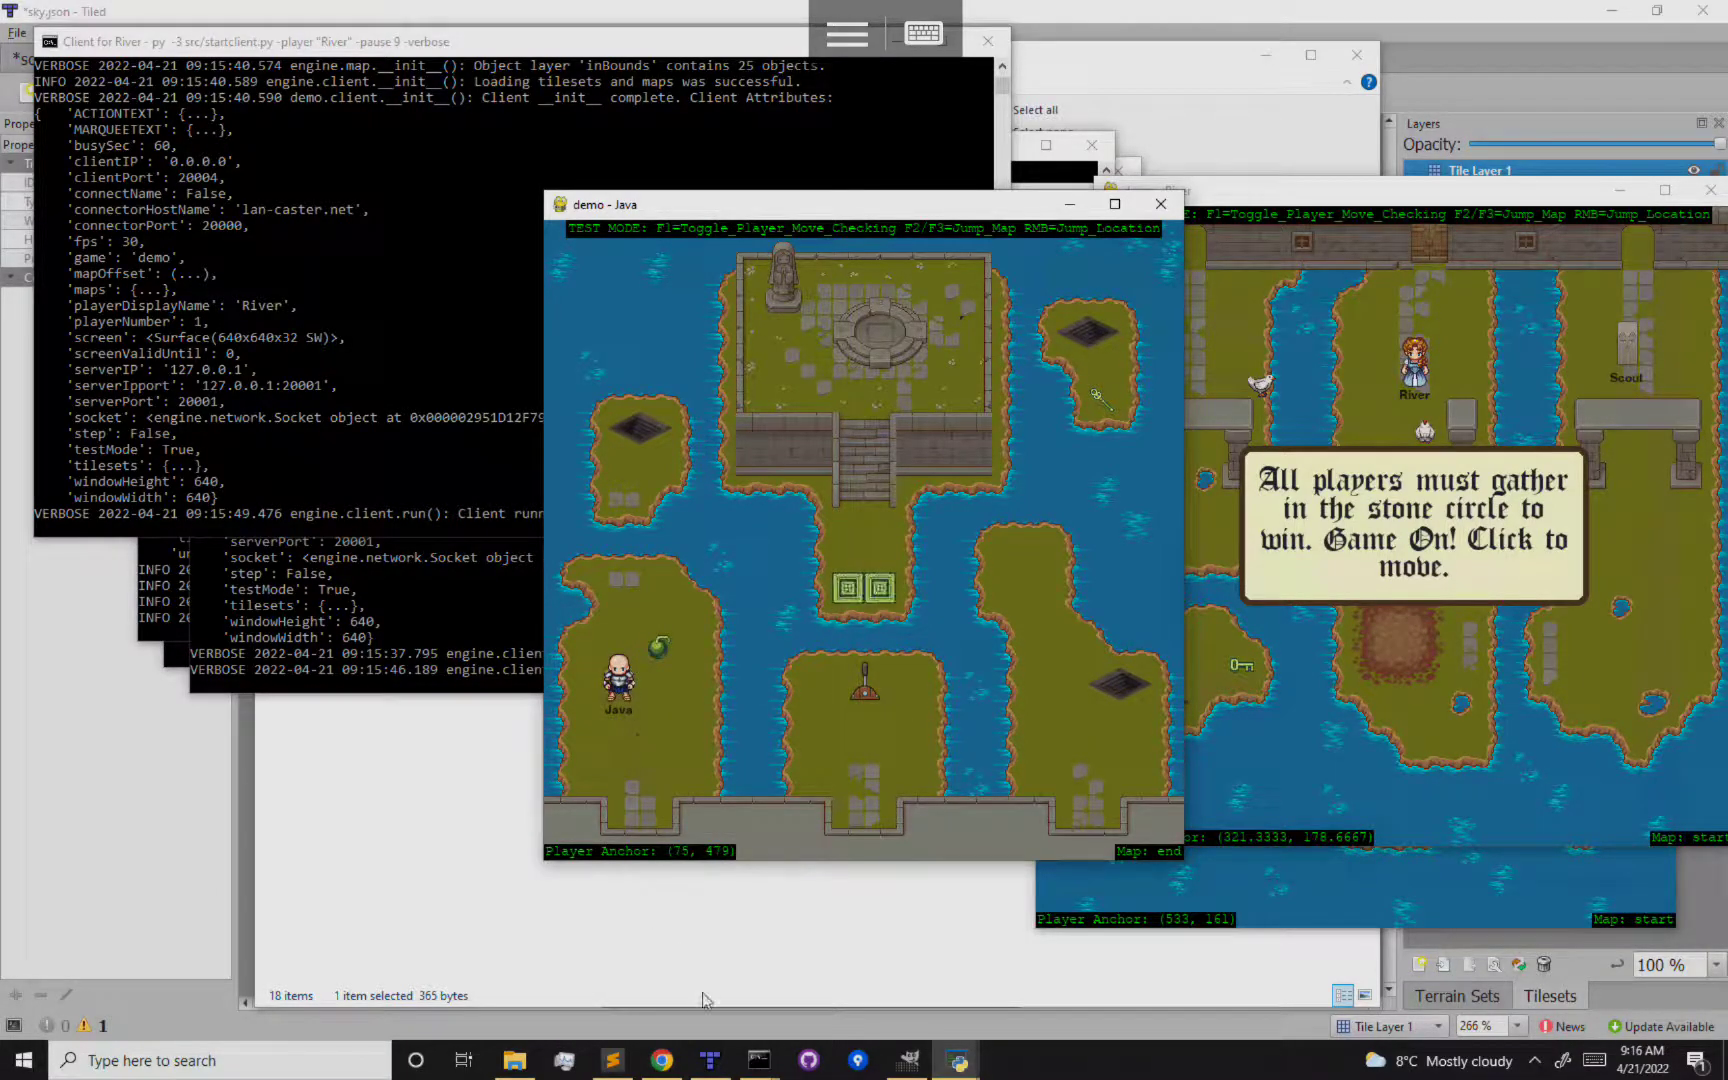
# Return to Tiled and add soldier.json from lan-caster/src/demo/tilesets to the sky map as an external tileset
pyautogui.click(710, 1060)
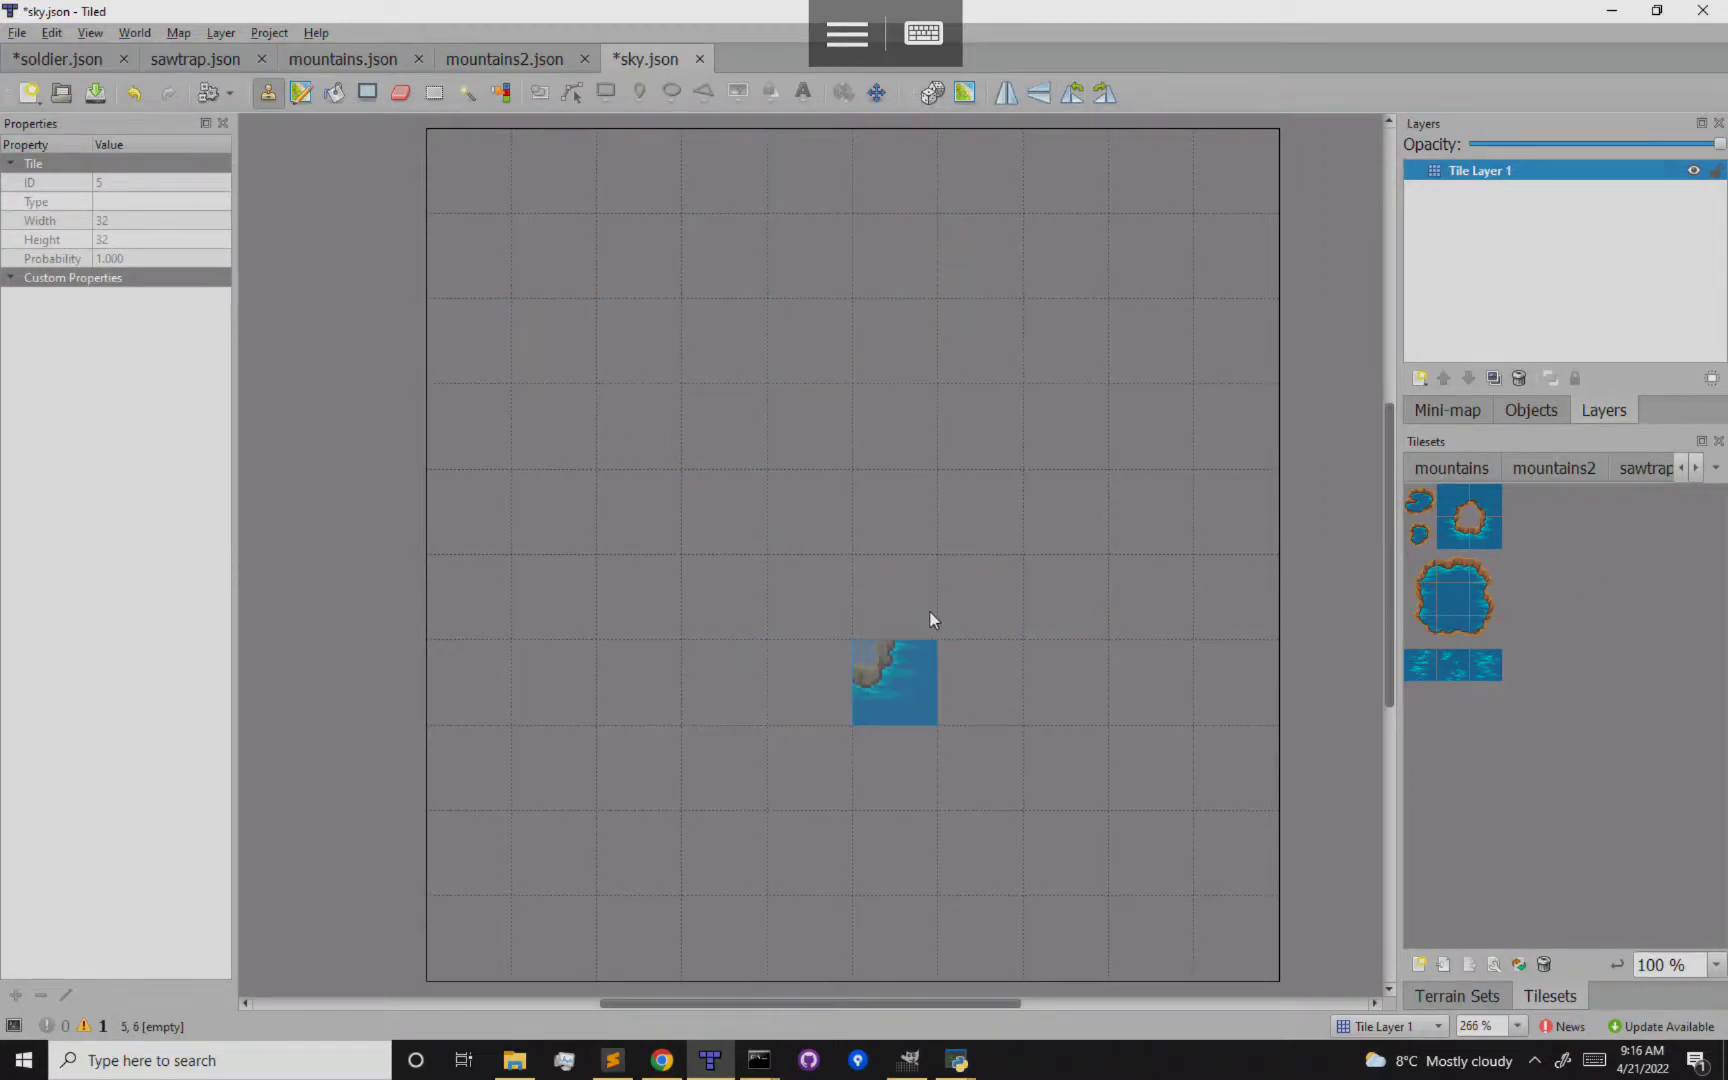
pyautogui.click(176, 32)
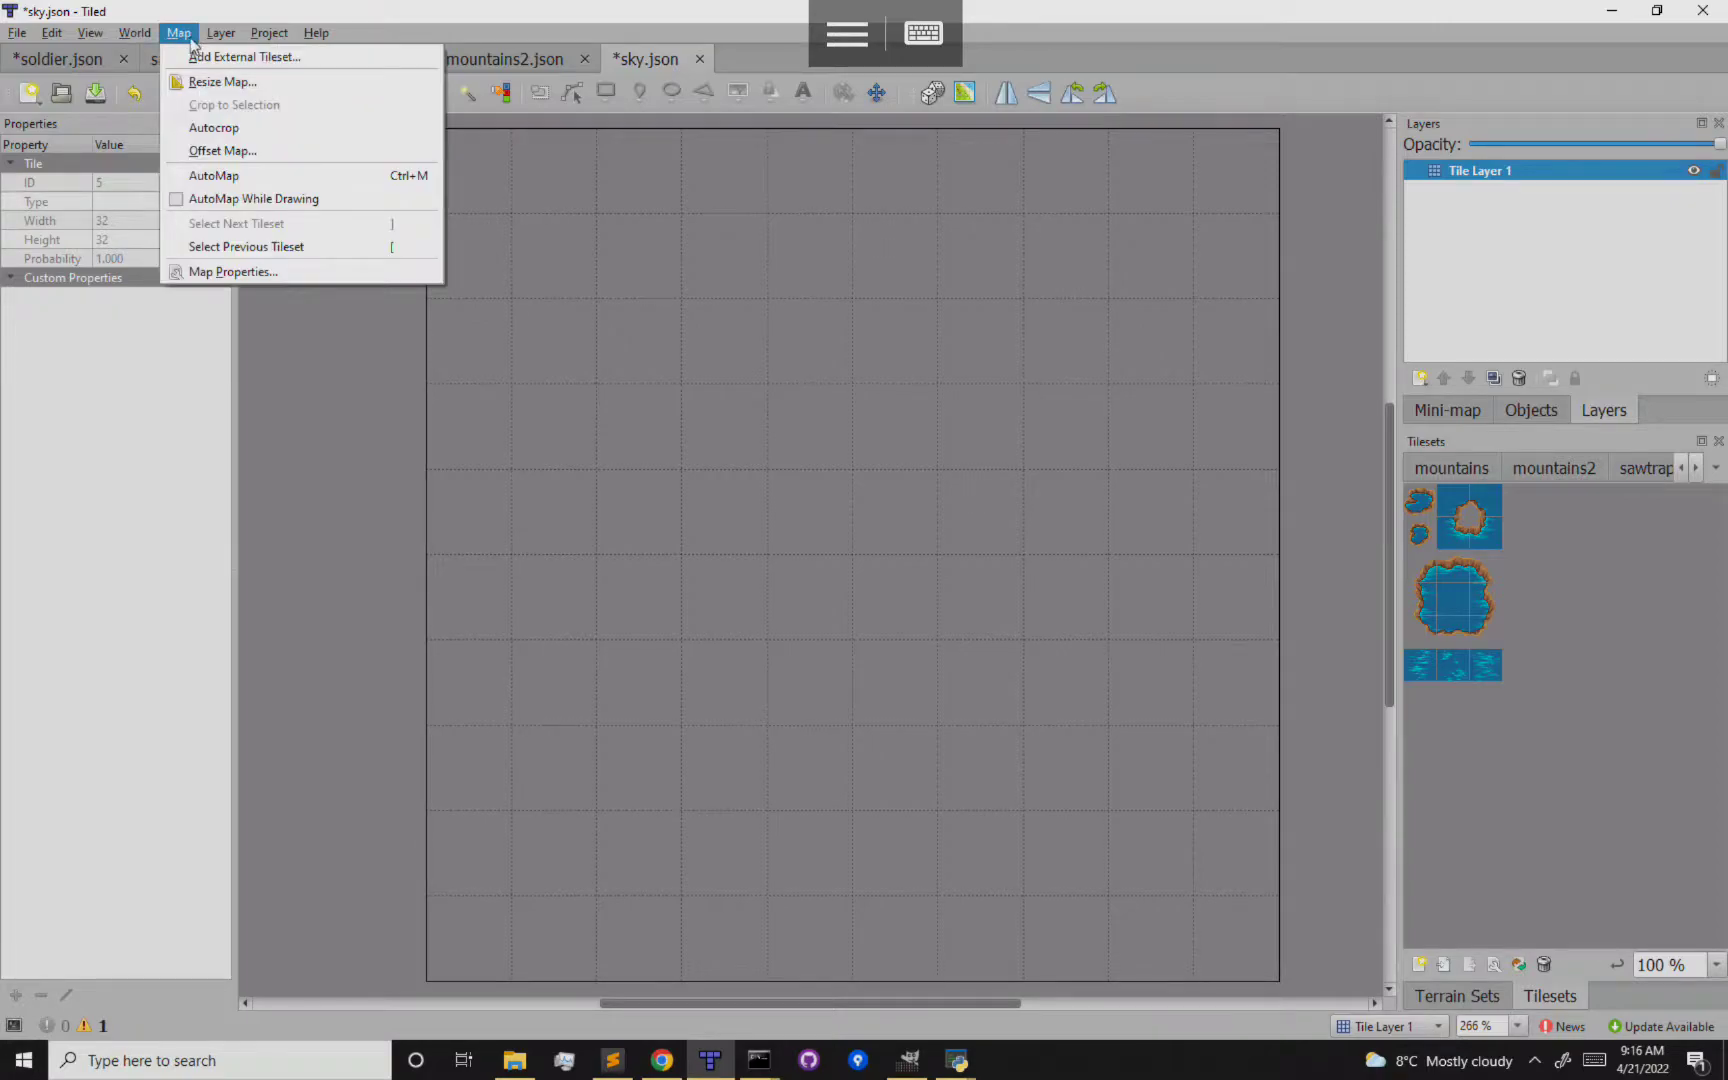
pyautogui.click(205, 54)
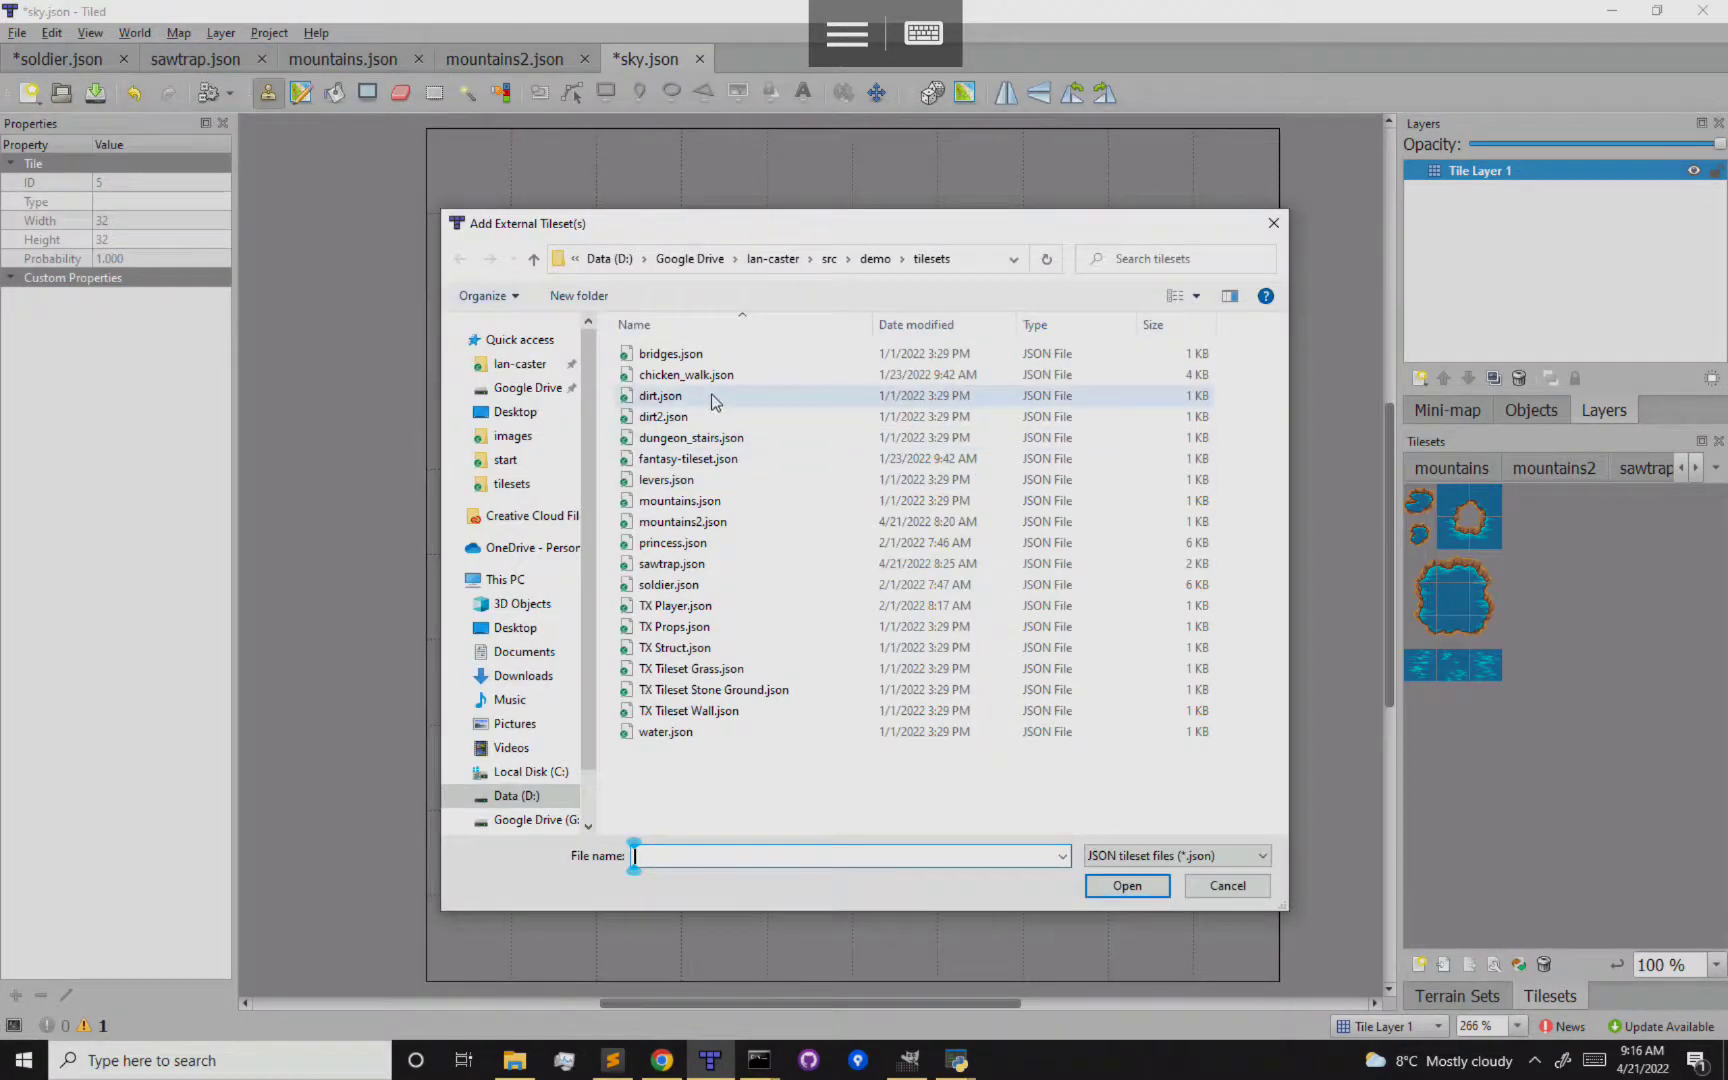
pyautogui.click(700, 588)
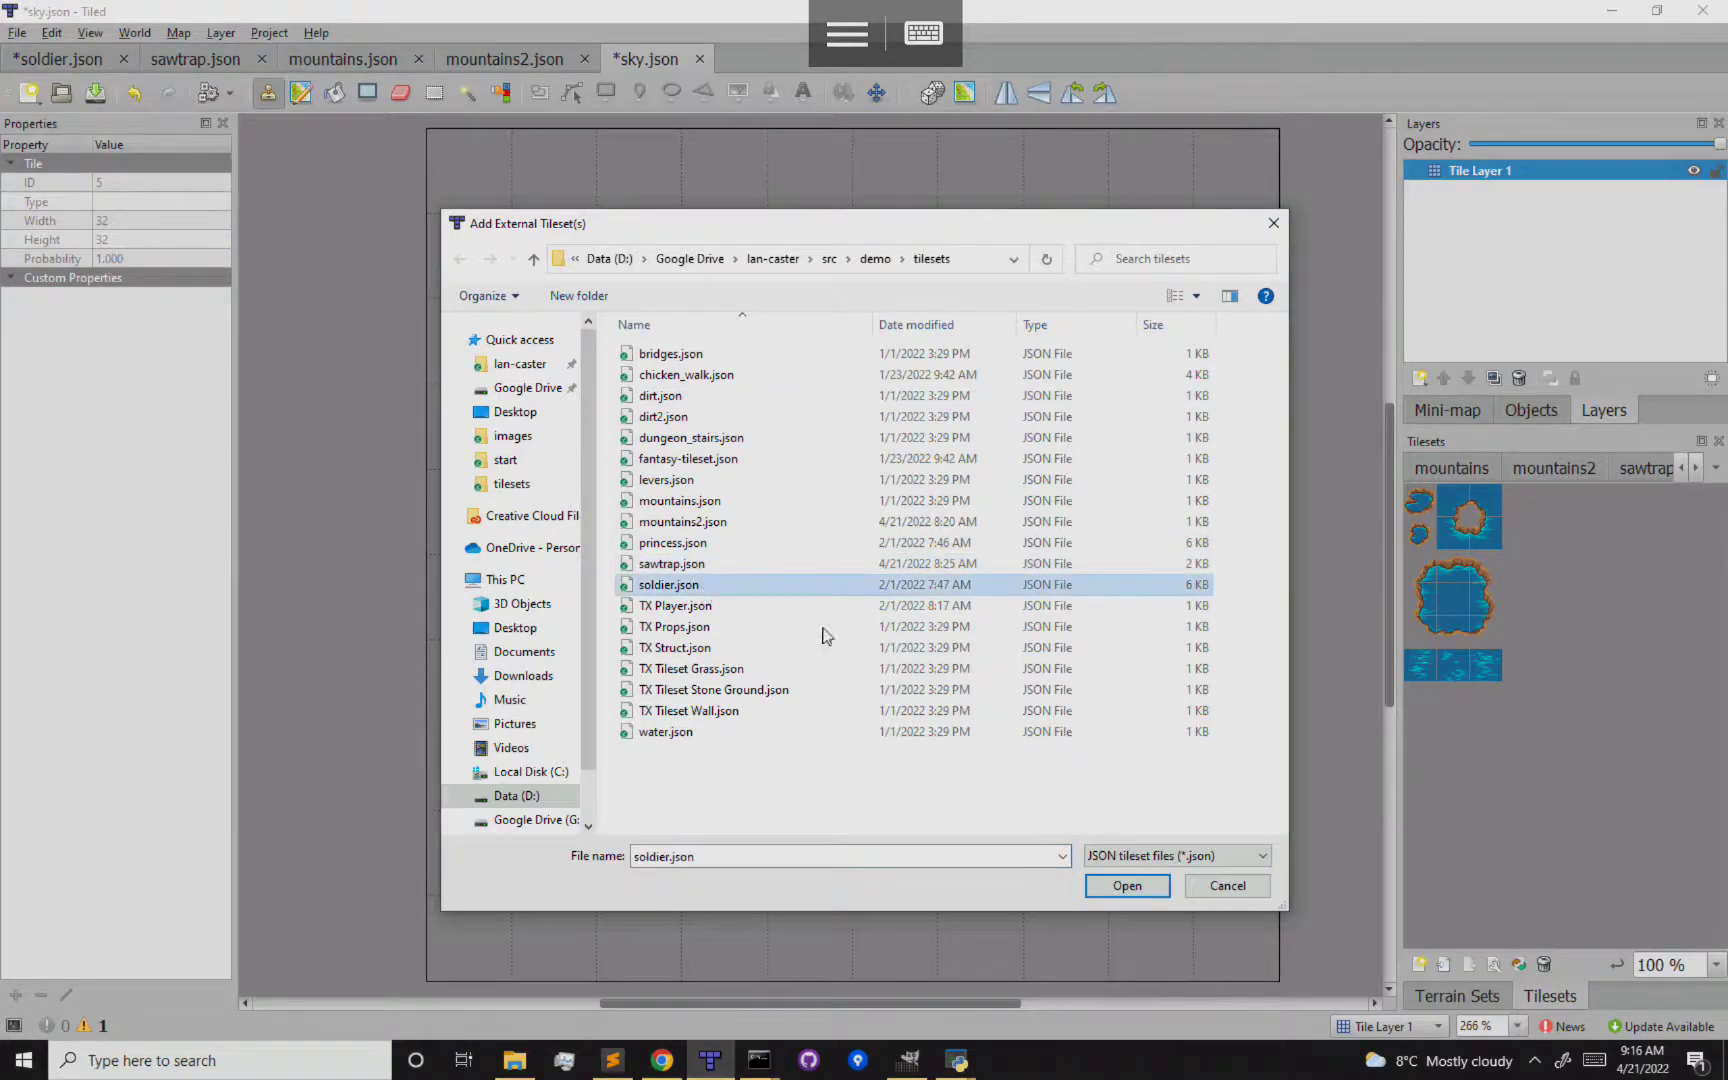
pyautogui.click(1143, 889)
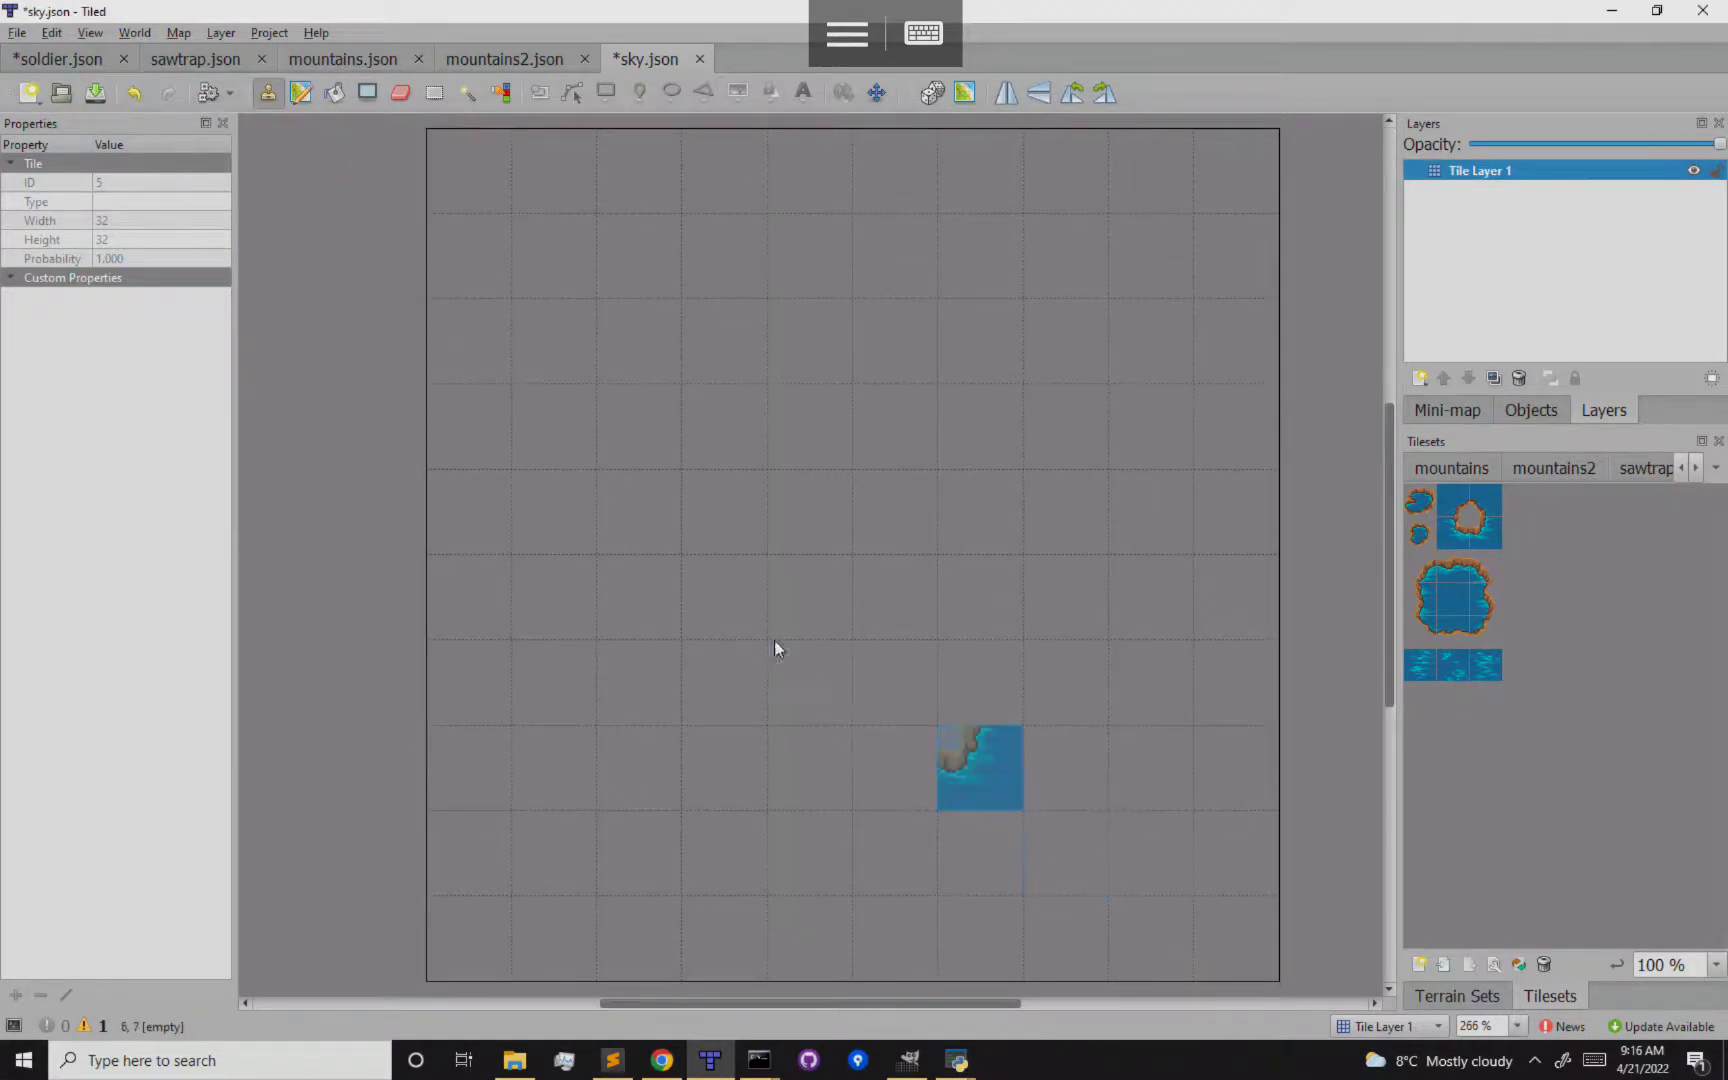
# Add princess.json to the sky map as an external tileset and display the princess tiles
pyautogui.click(179, 38)
pyautogui.click(205, 58)
pyautogui.click(700, 543)
pyautogui.click(1126, 886)
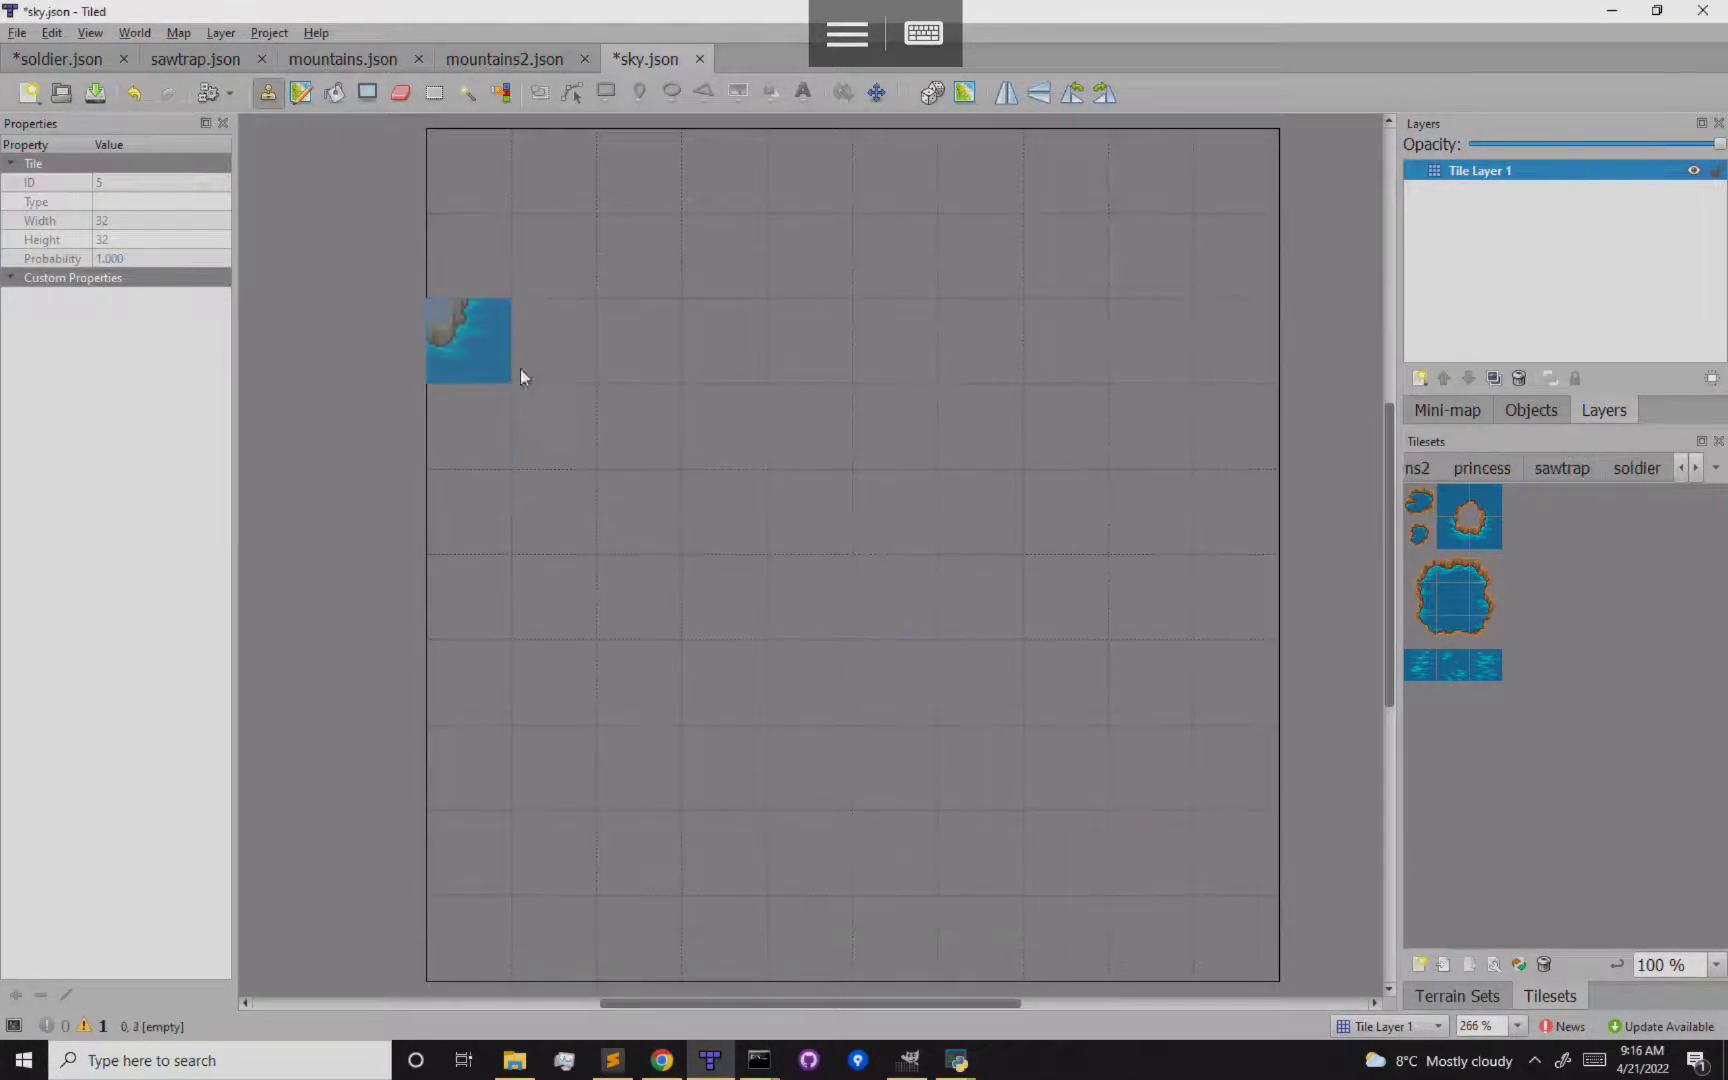
pyautogui.click(1713, 469)
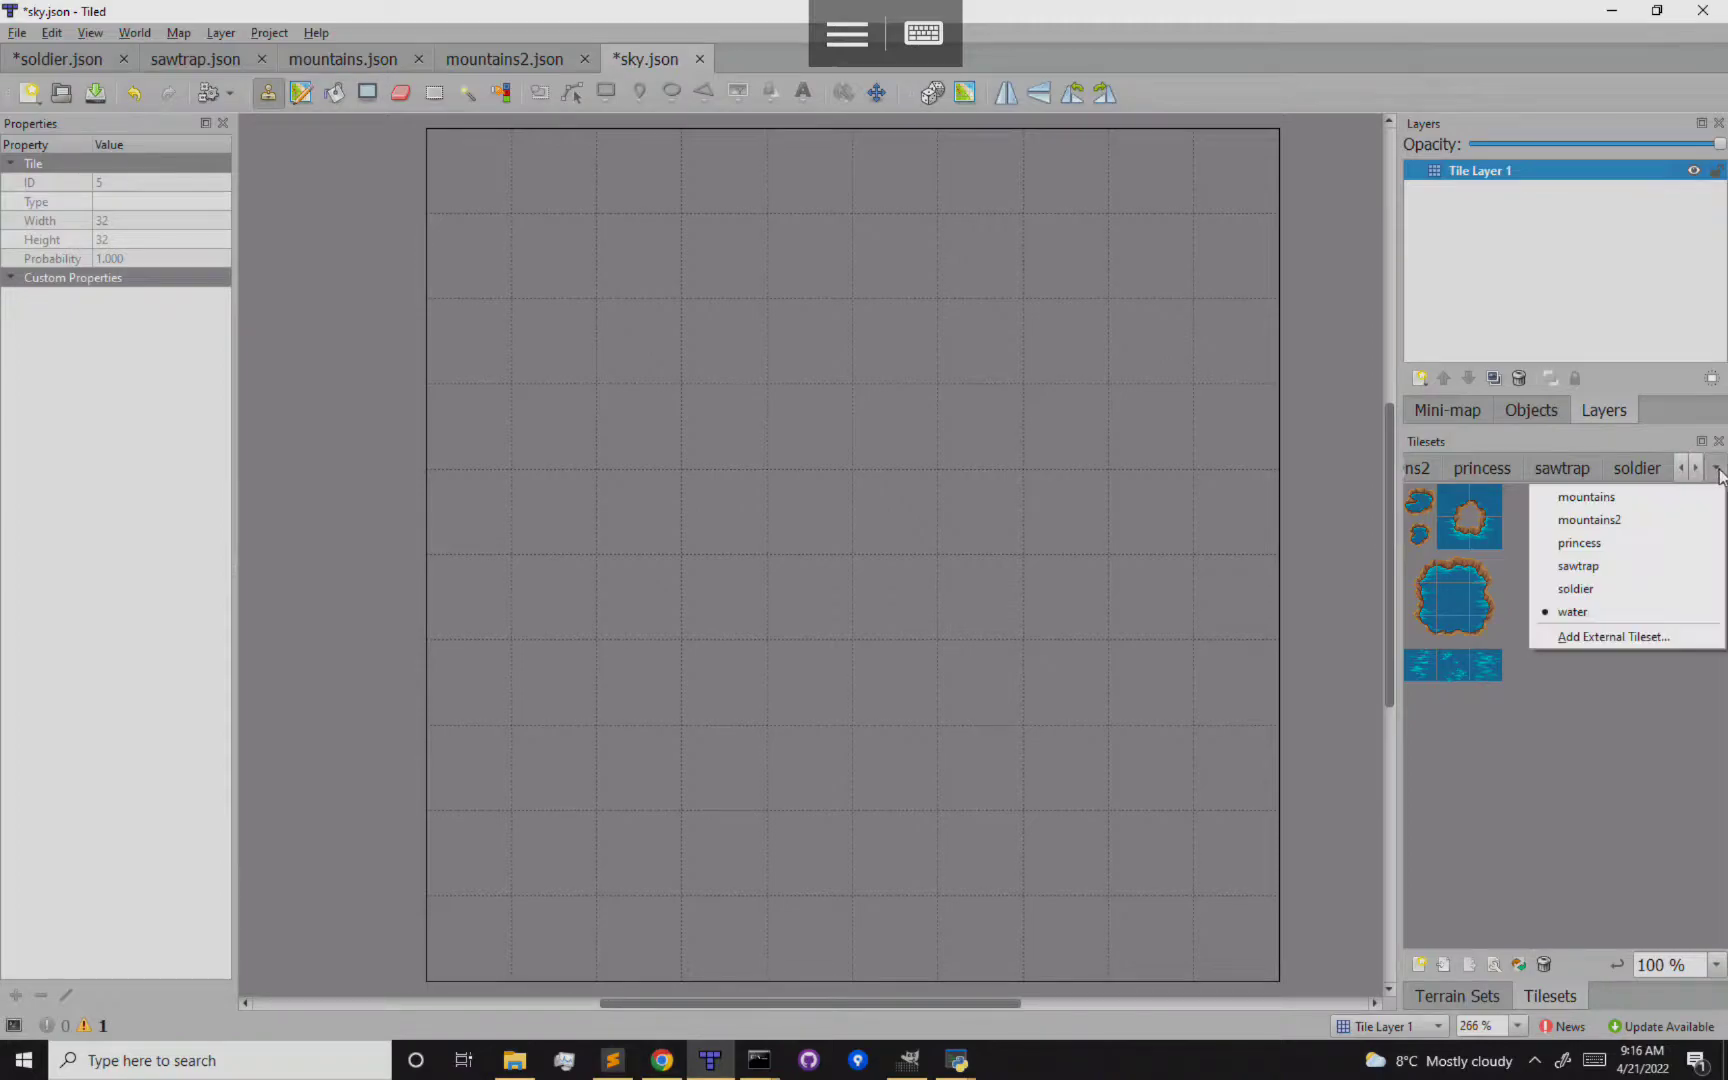
pyautogui.click(1645, 543)
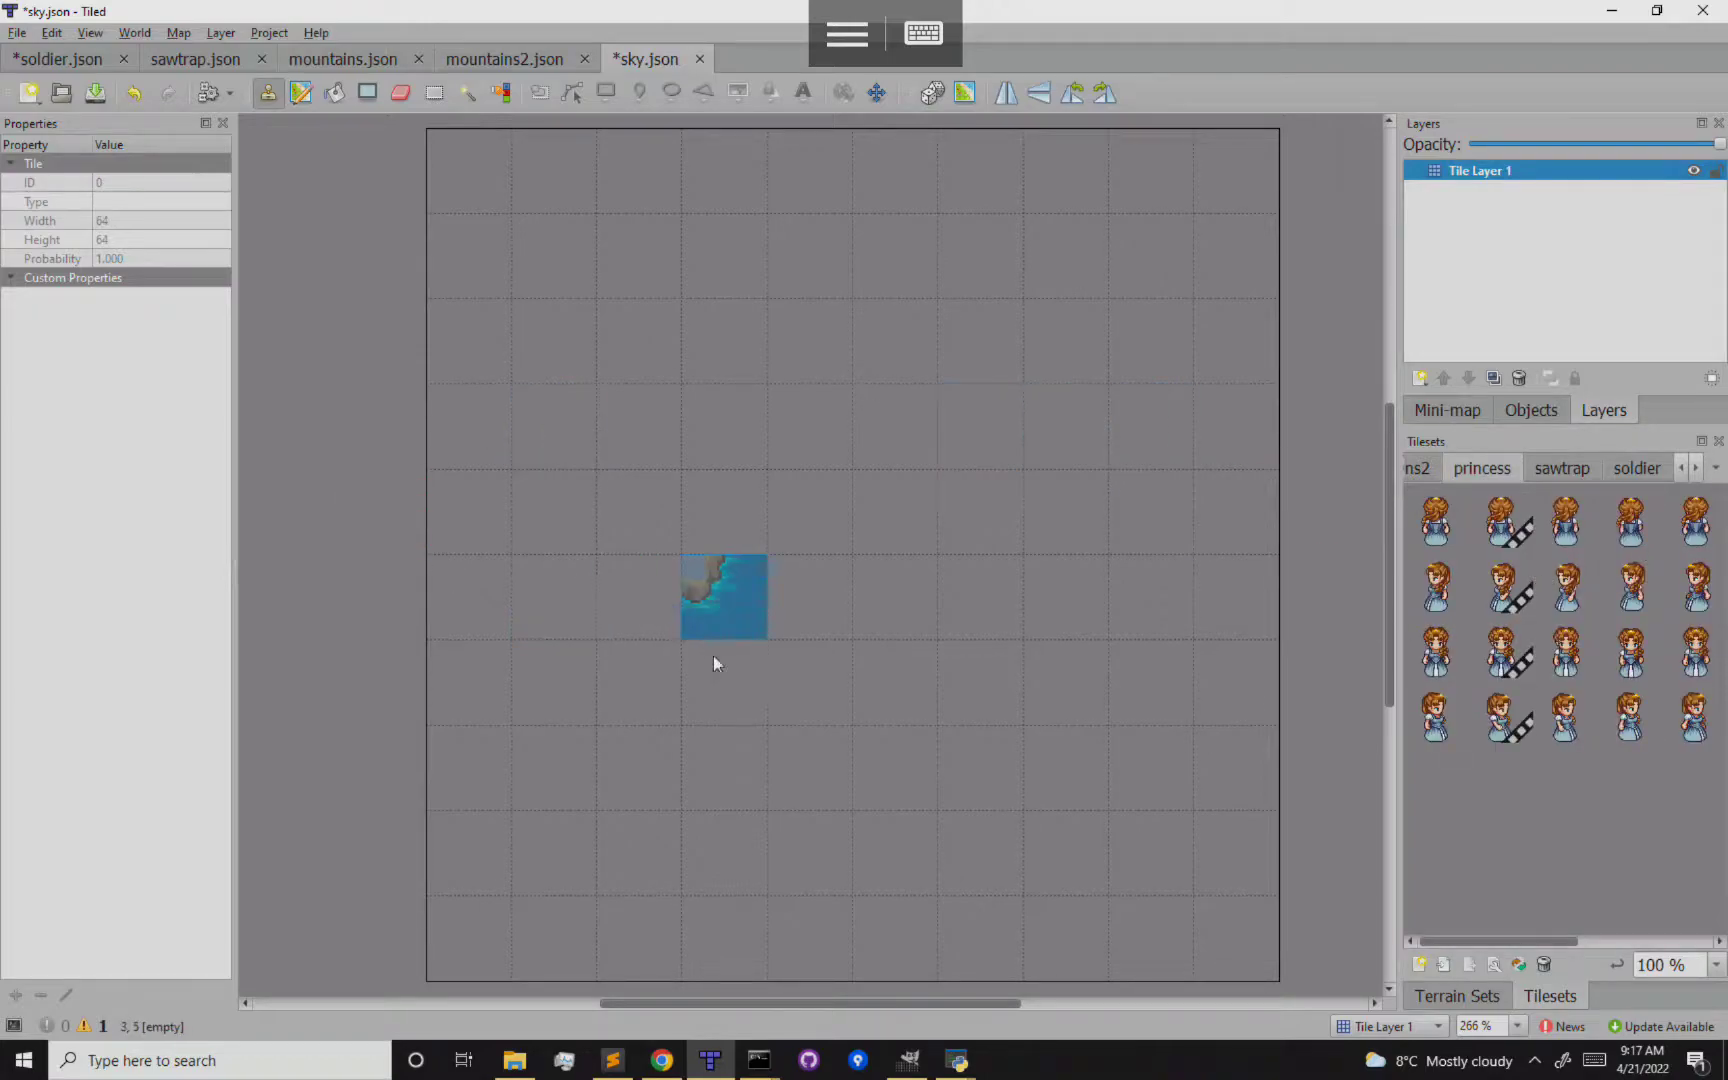
# Review the updated tileset list, check the "Maps in LAN-Caster" agenda in Chrome and return to Tiled
pyautogui.click(1715, 467)
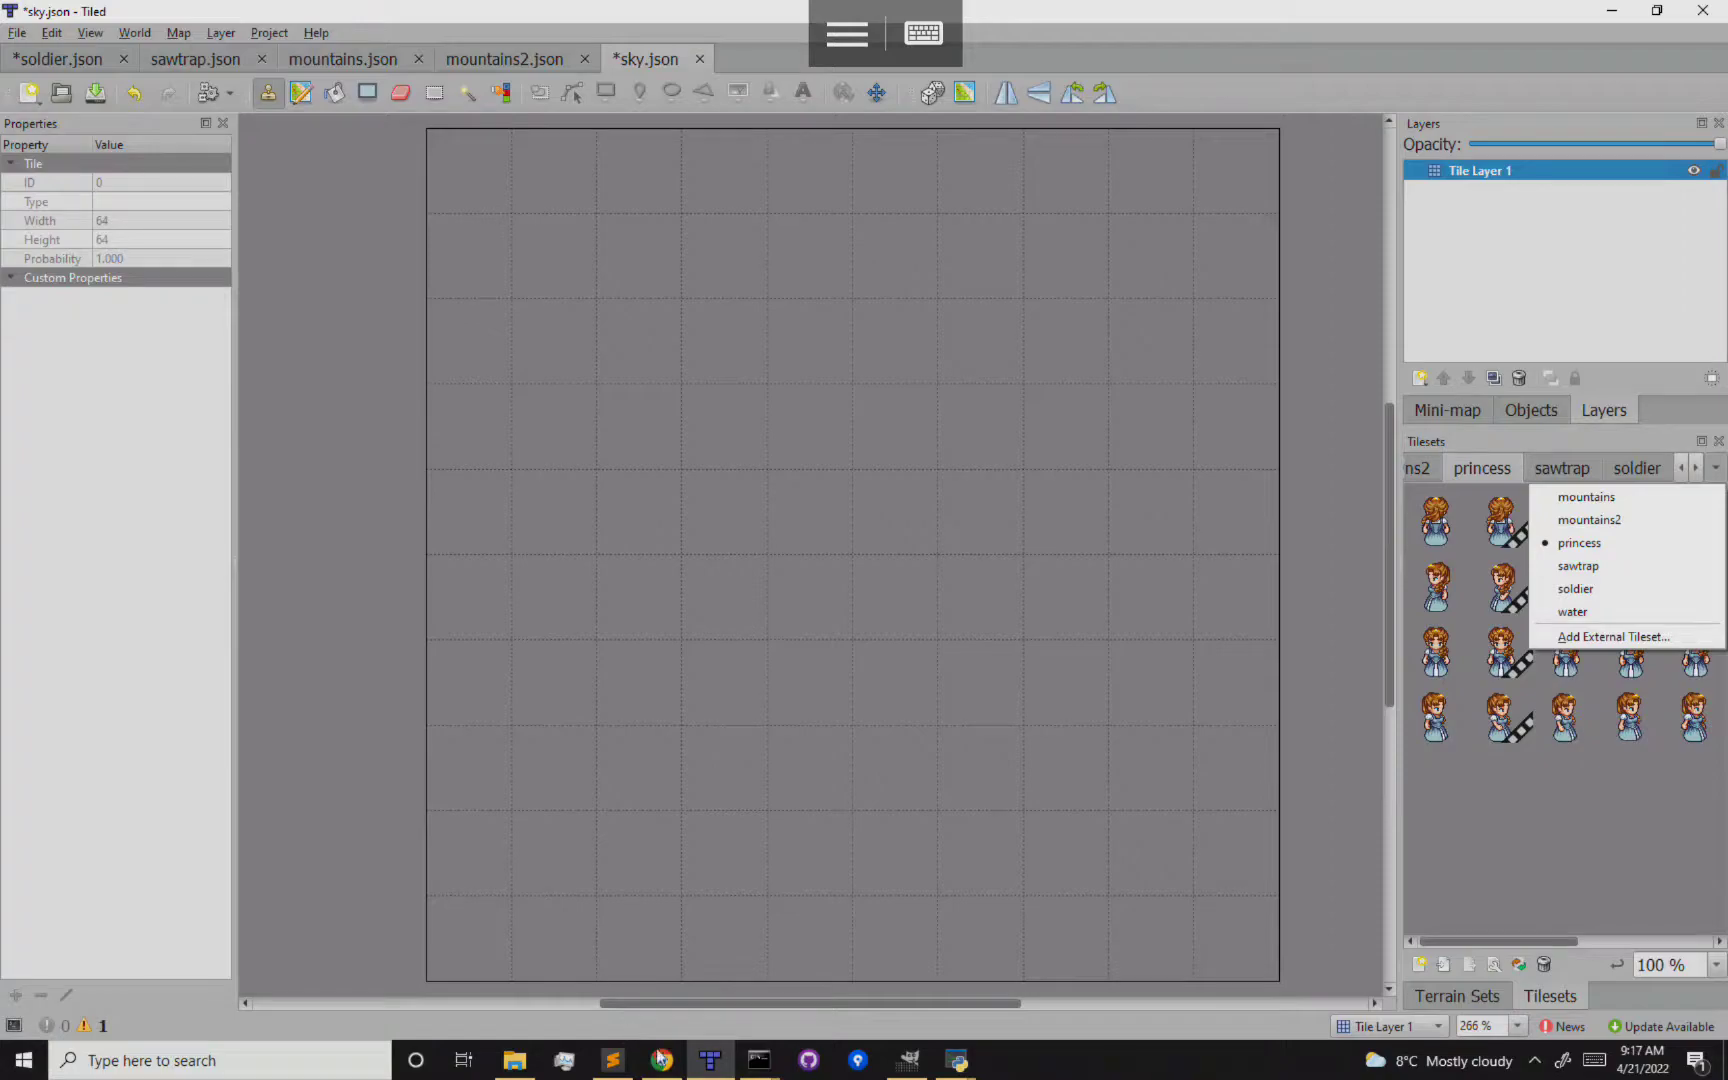
pyautogui.moveTo(722, 1064)
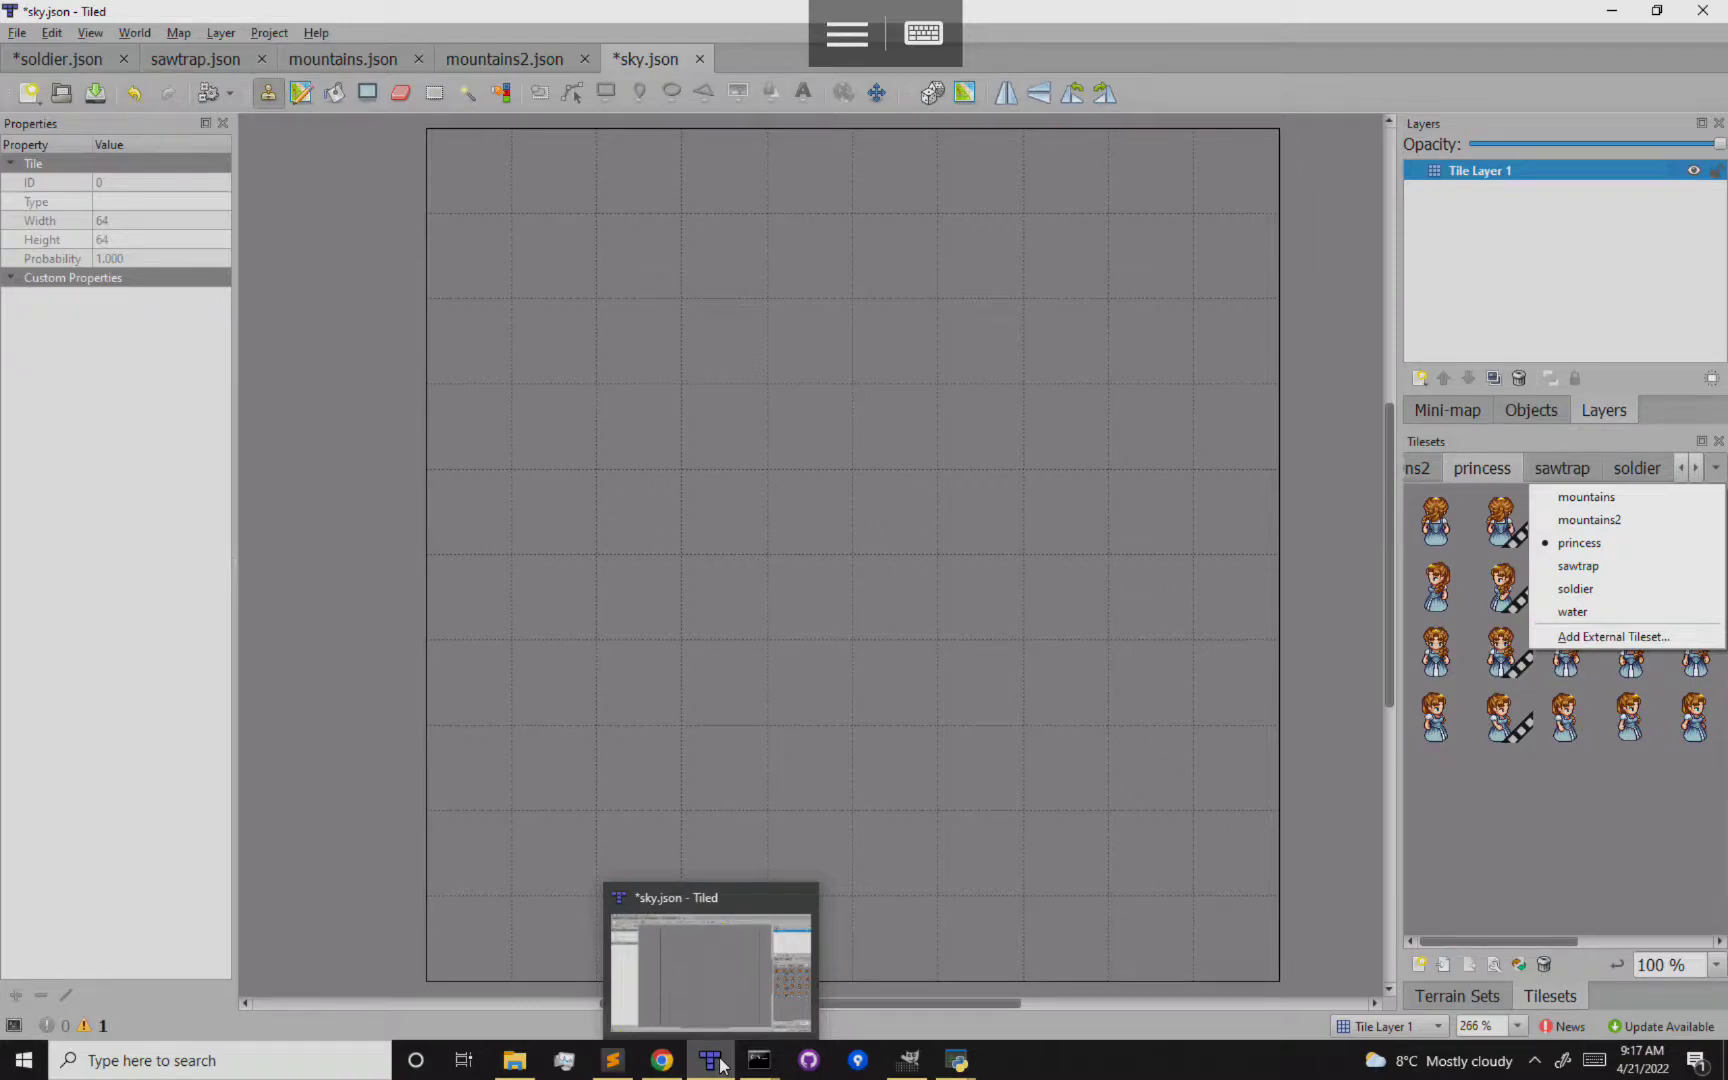
pyautogui.moveTo(618, 1066)
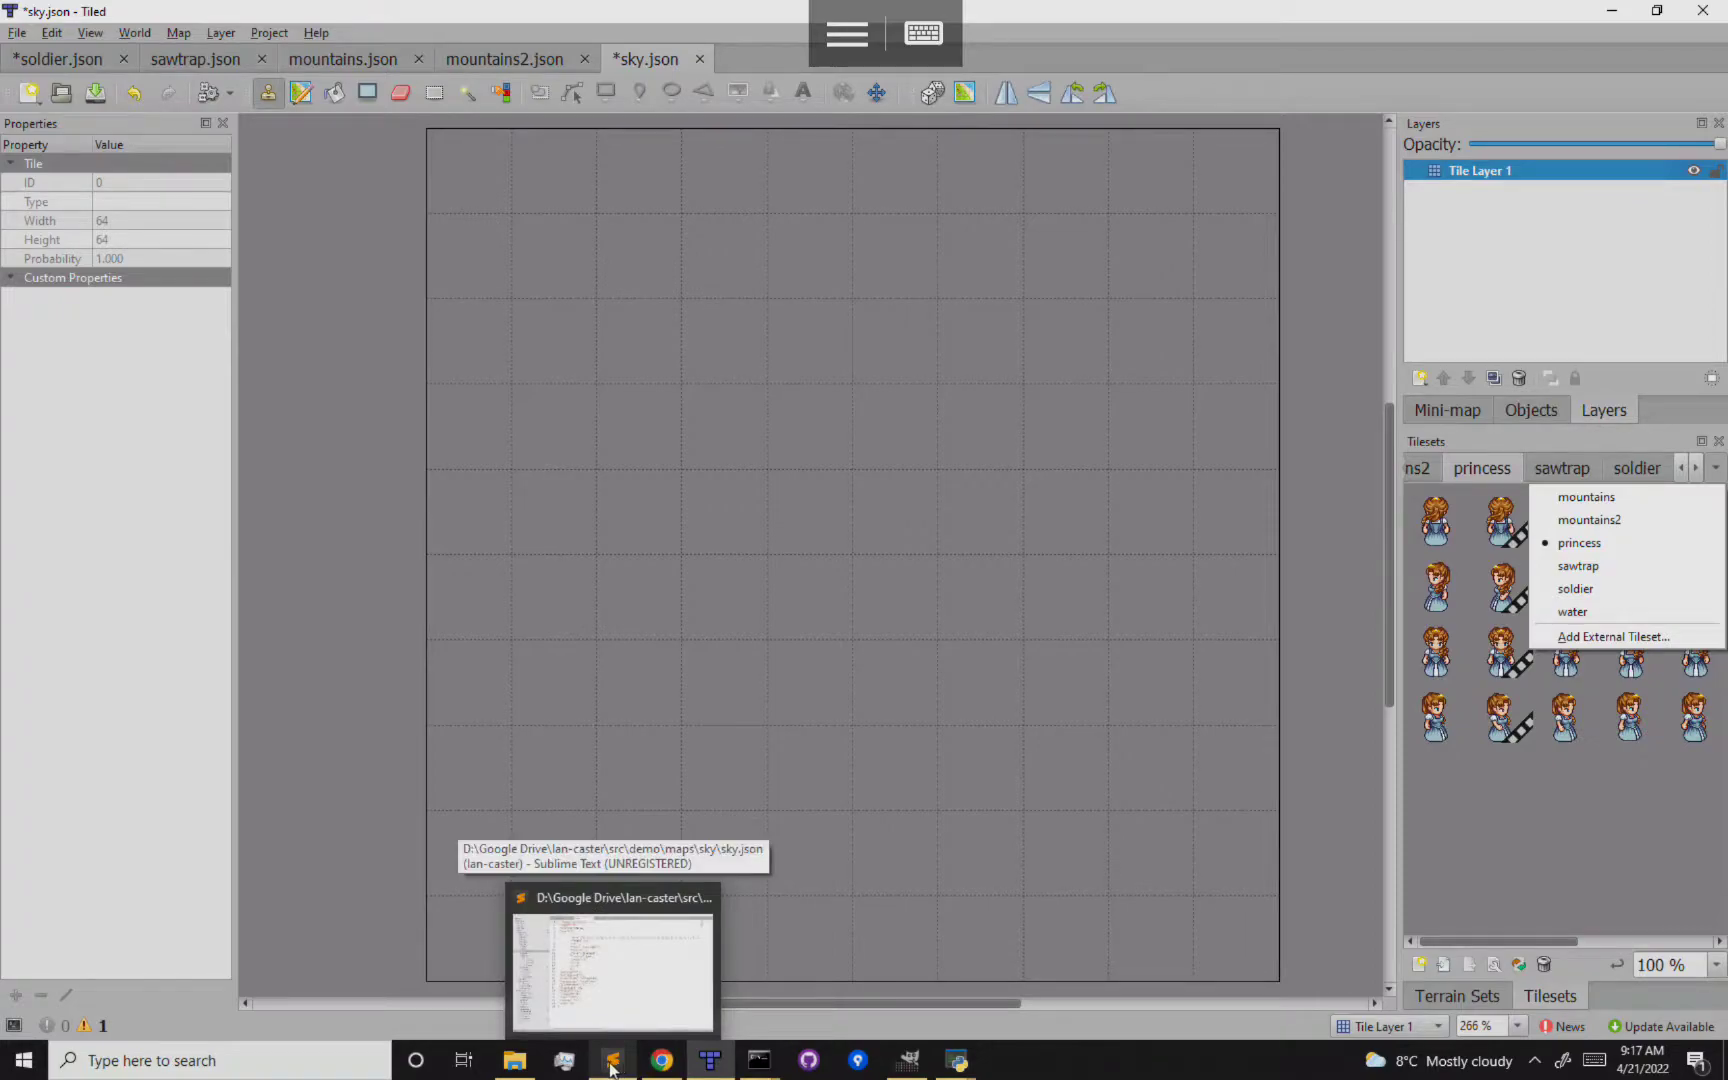
pyautogui.click(622, 940)
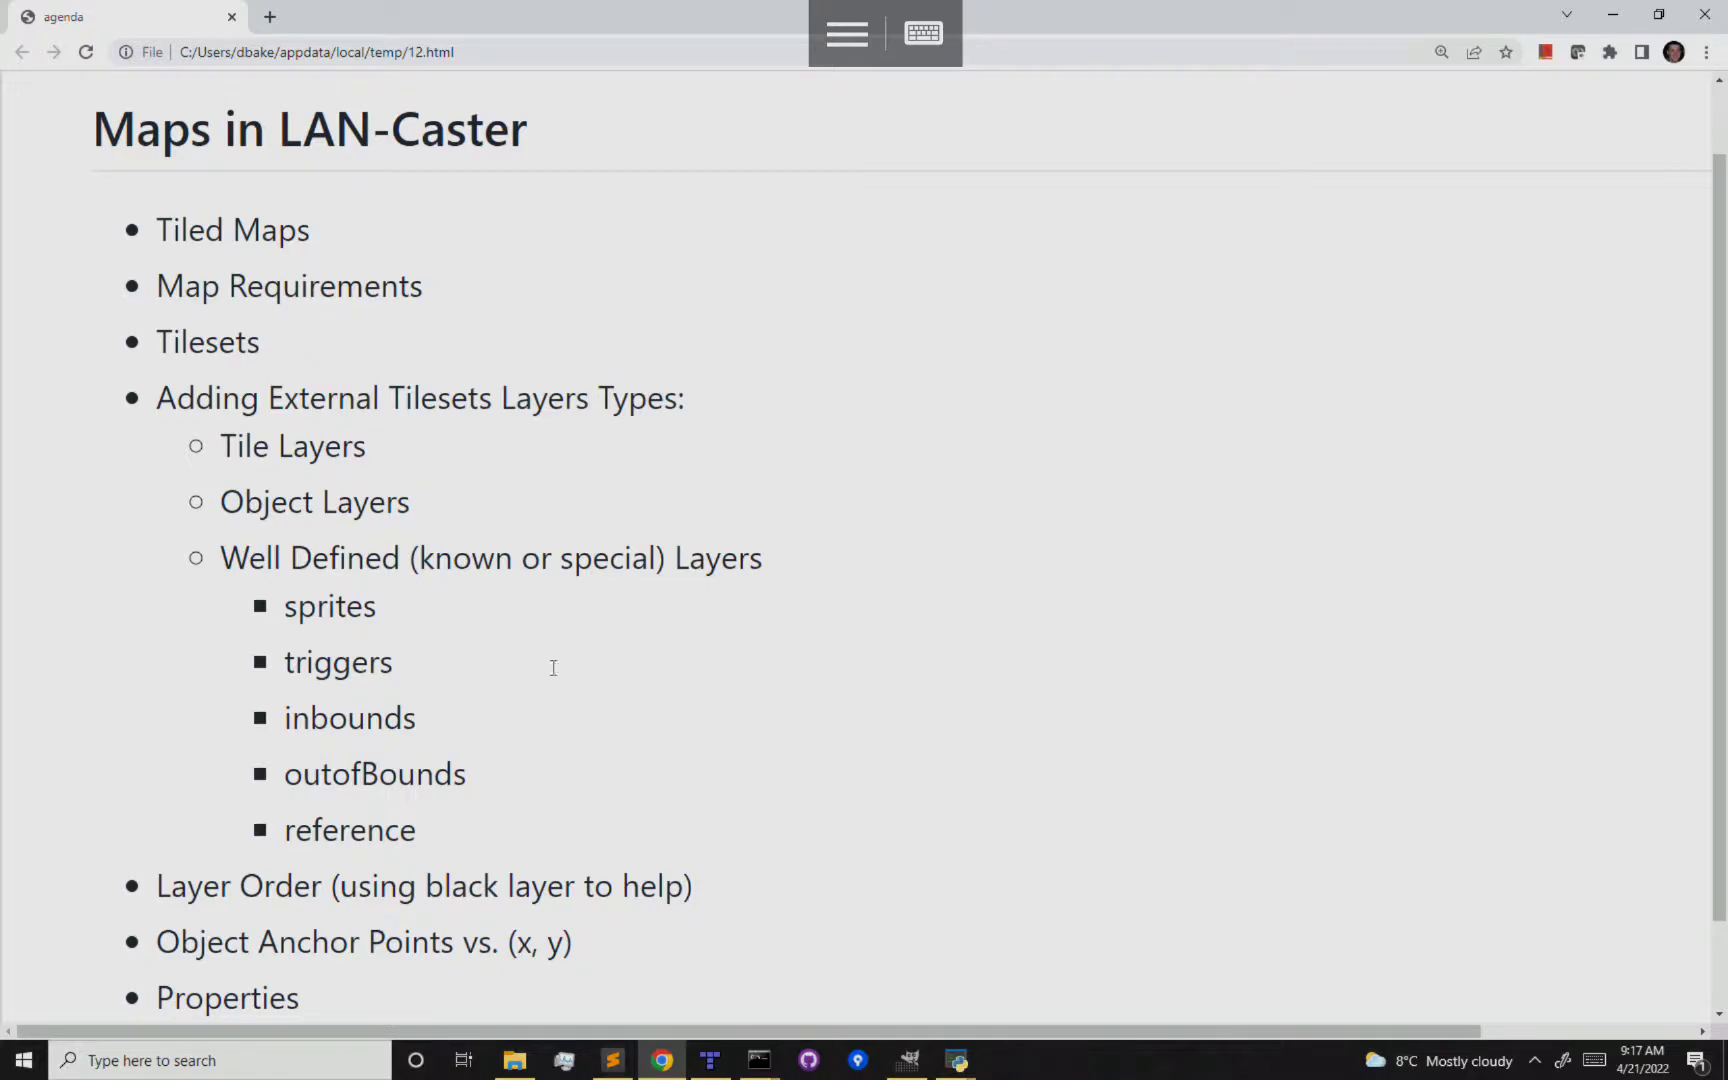
pyautogui.click(711, 1059)
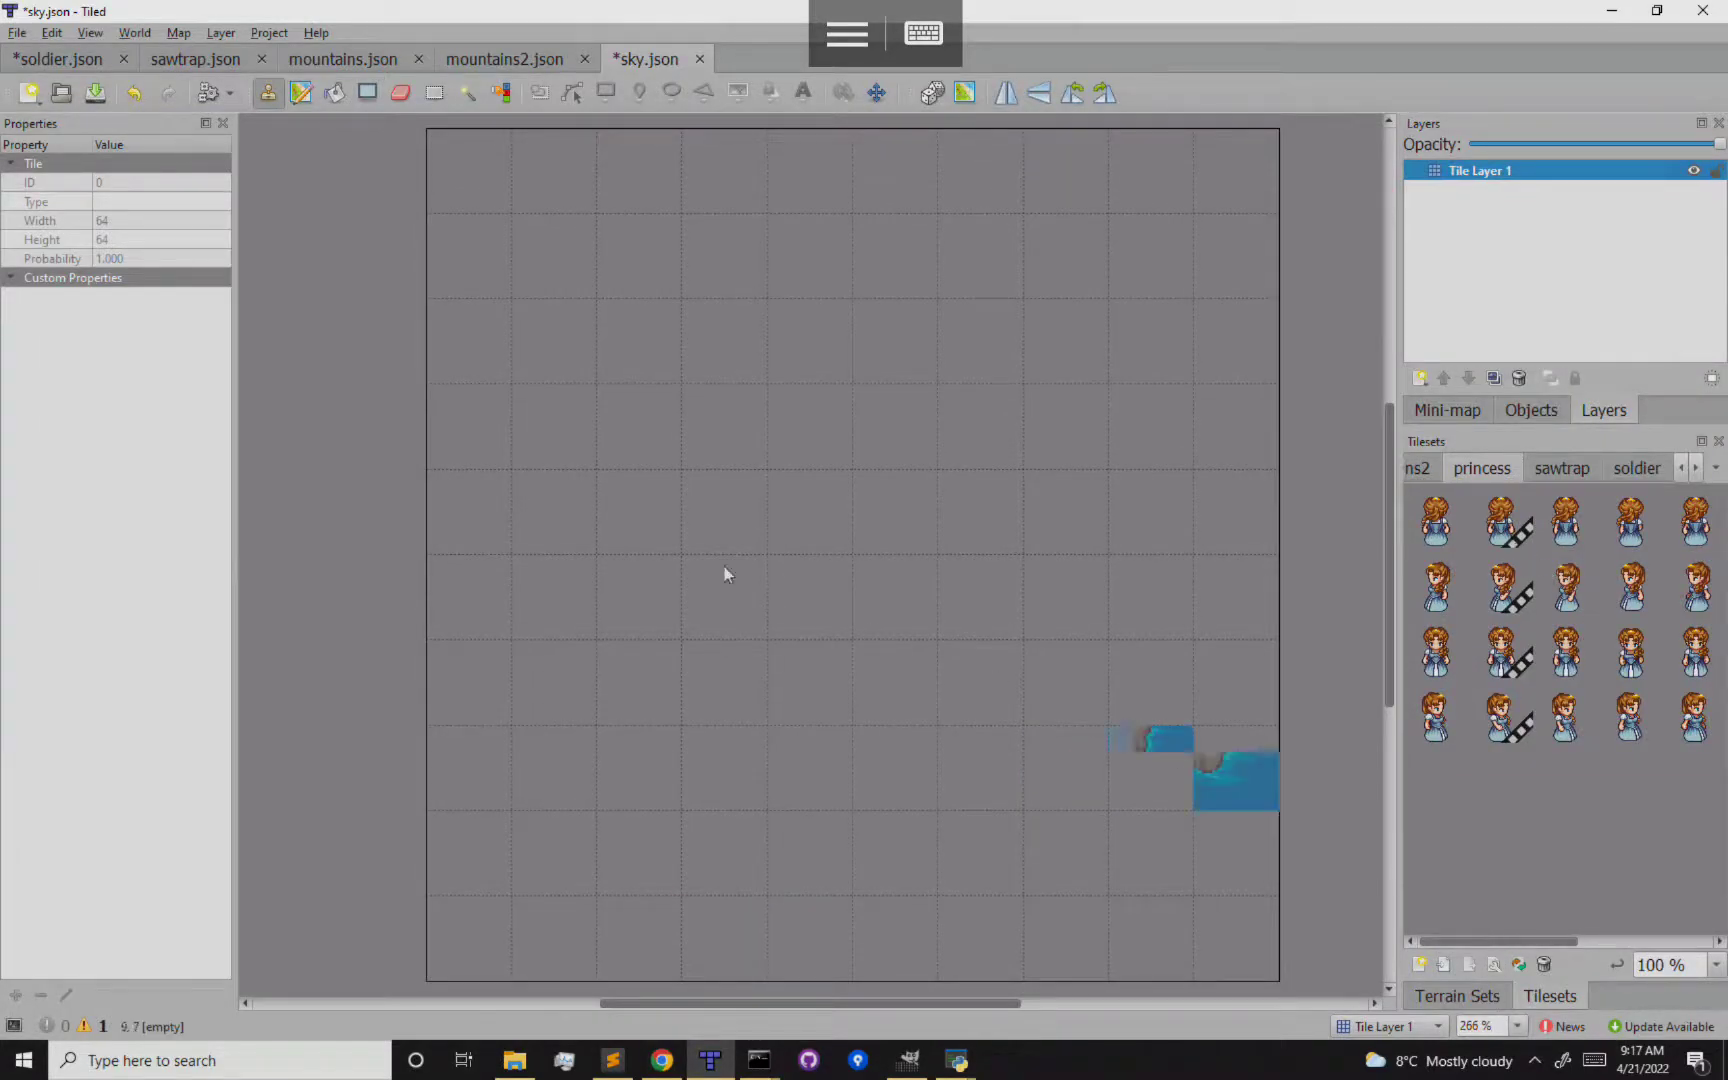
# Inspect the IDs of the first tiles in the mountains.json tileset and return to the sky.json map
pyautogui.click(338, 57)
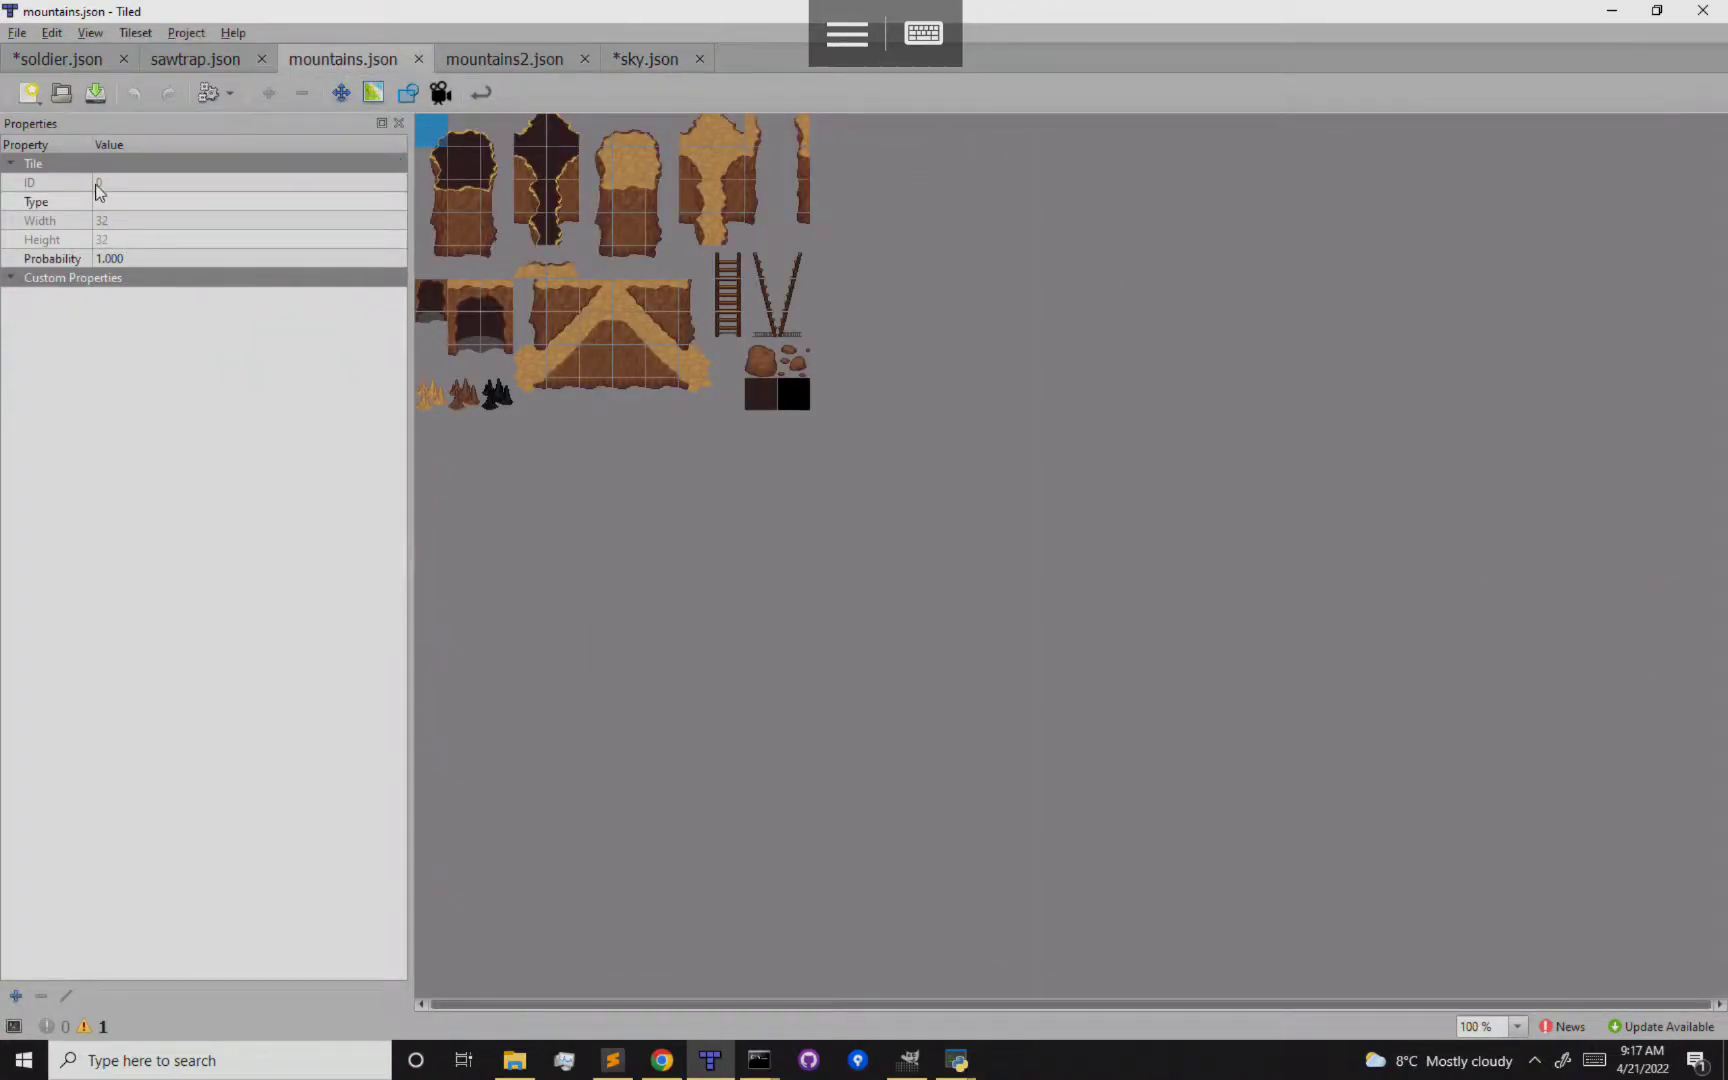
pyautogui.click(464, 140)
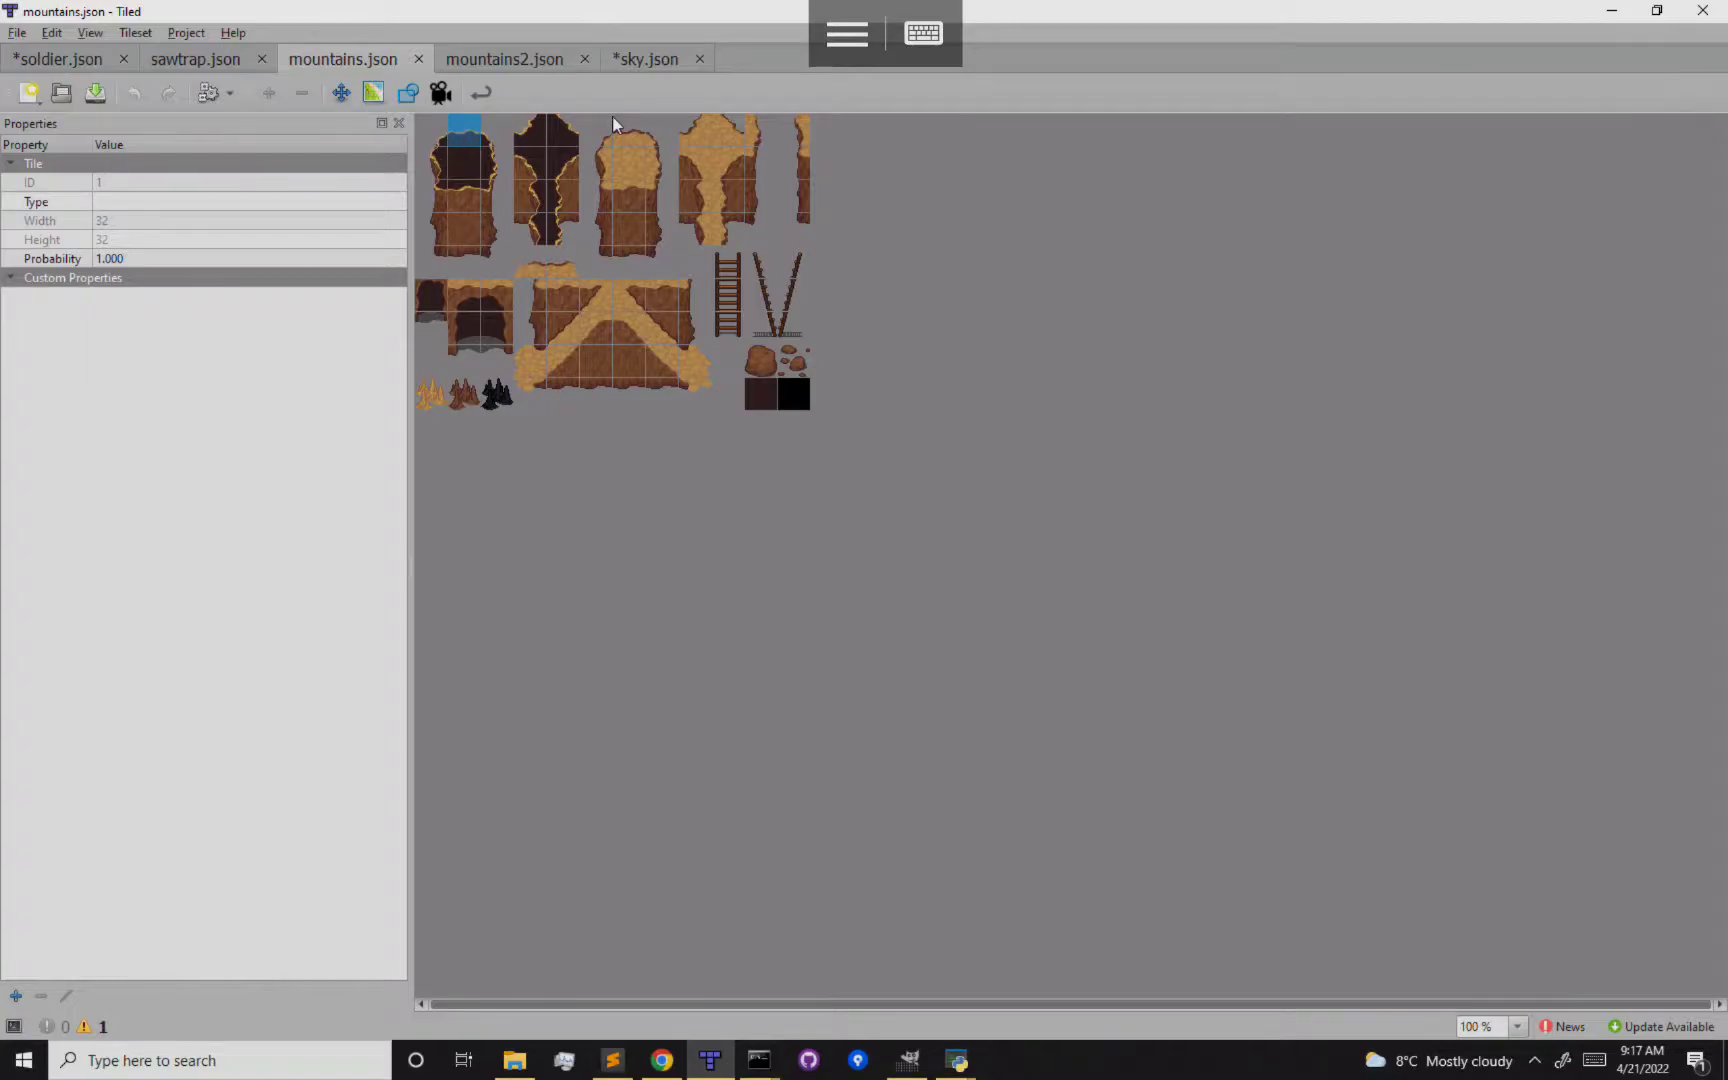
pyautogui.click(497, 135)
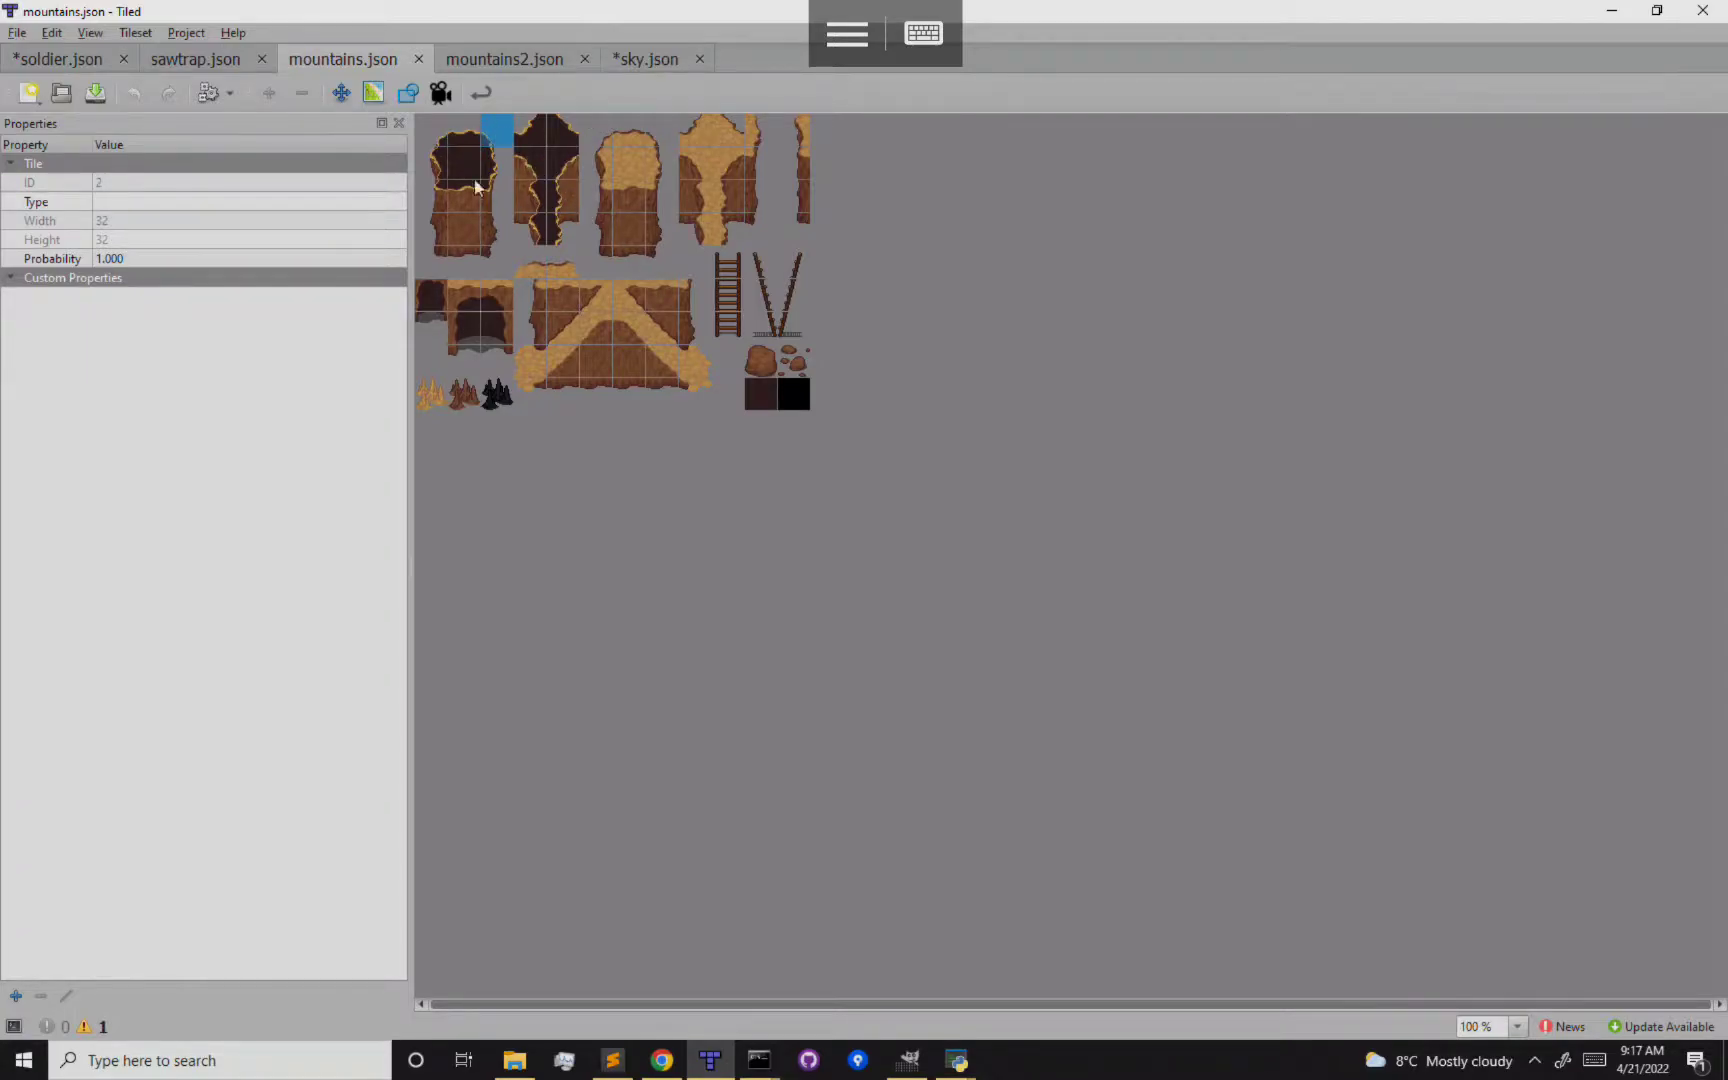
pyautogui.click(646, 58)
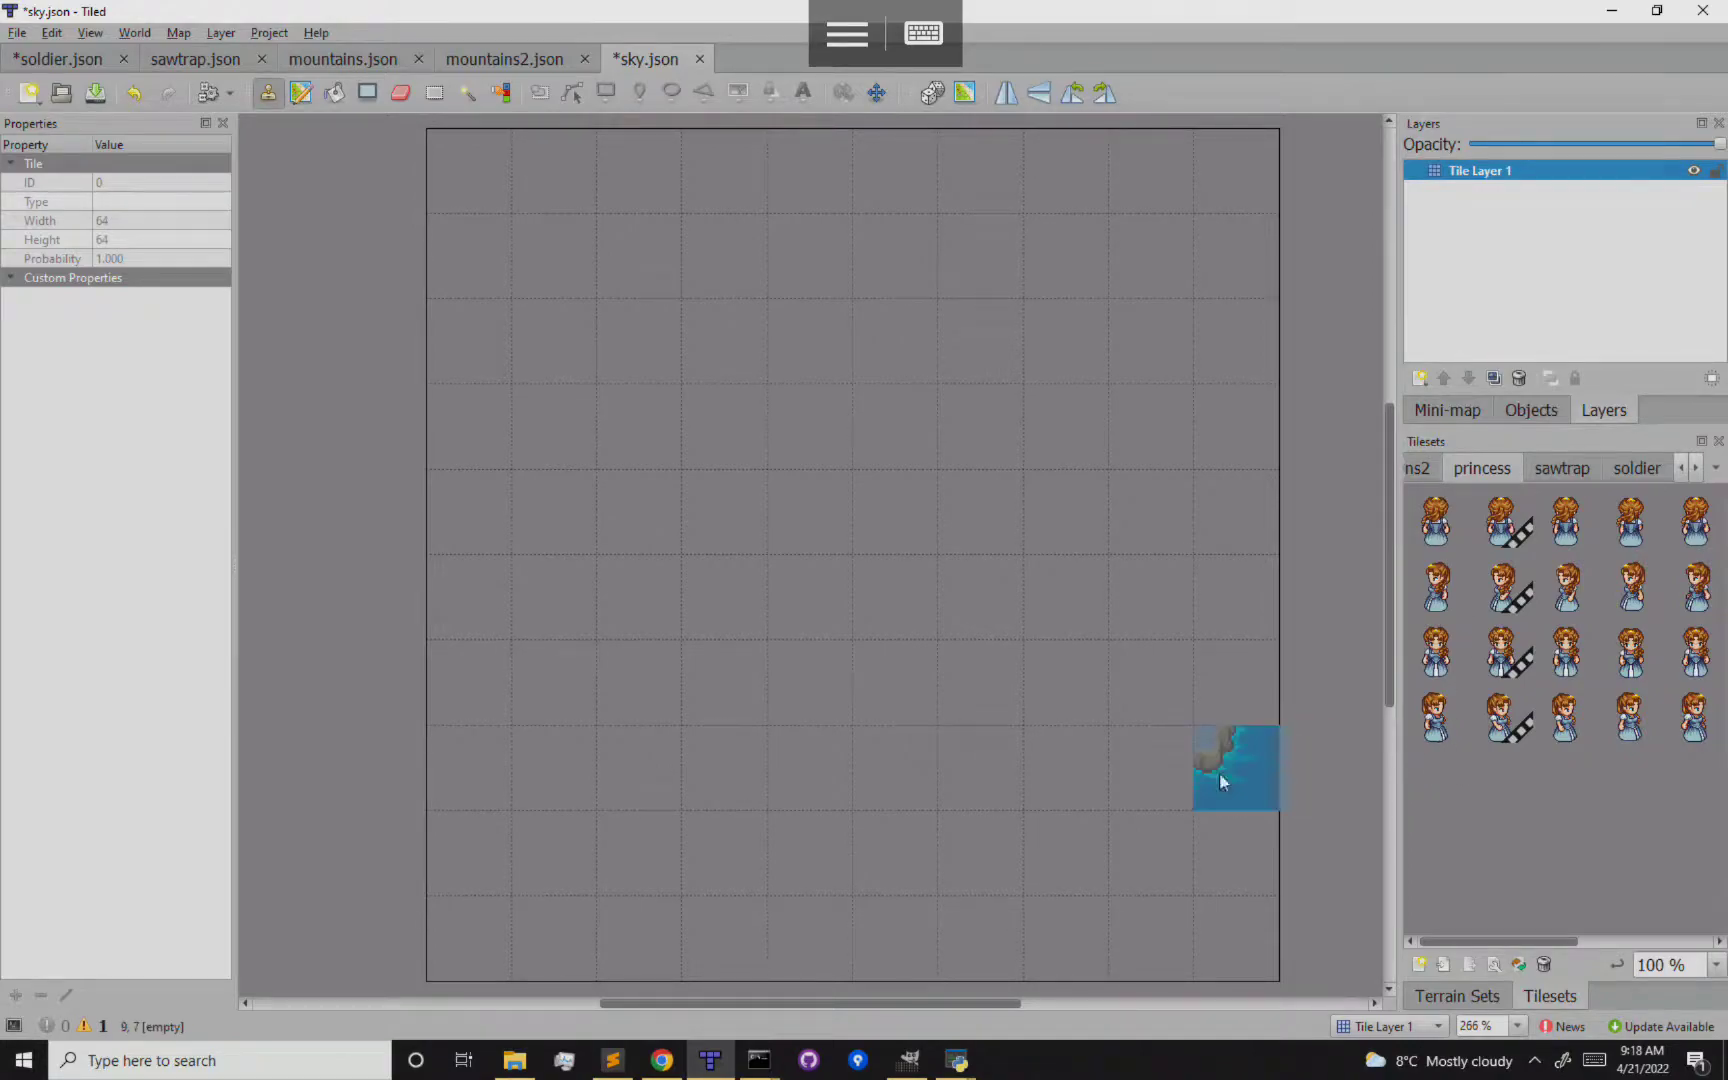
# Switch to Sublime Text and examine the data array of Tile Layer 1 in sky.json
pyautogui.click(612, 1060)
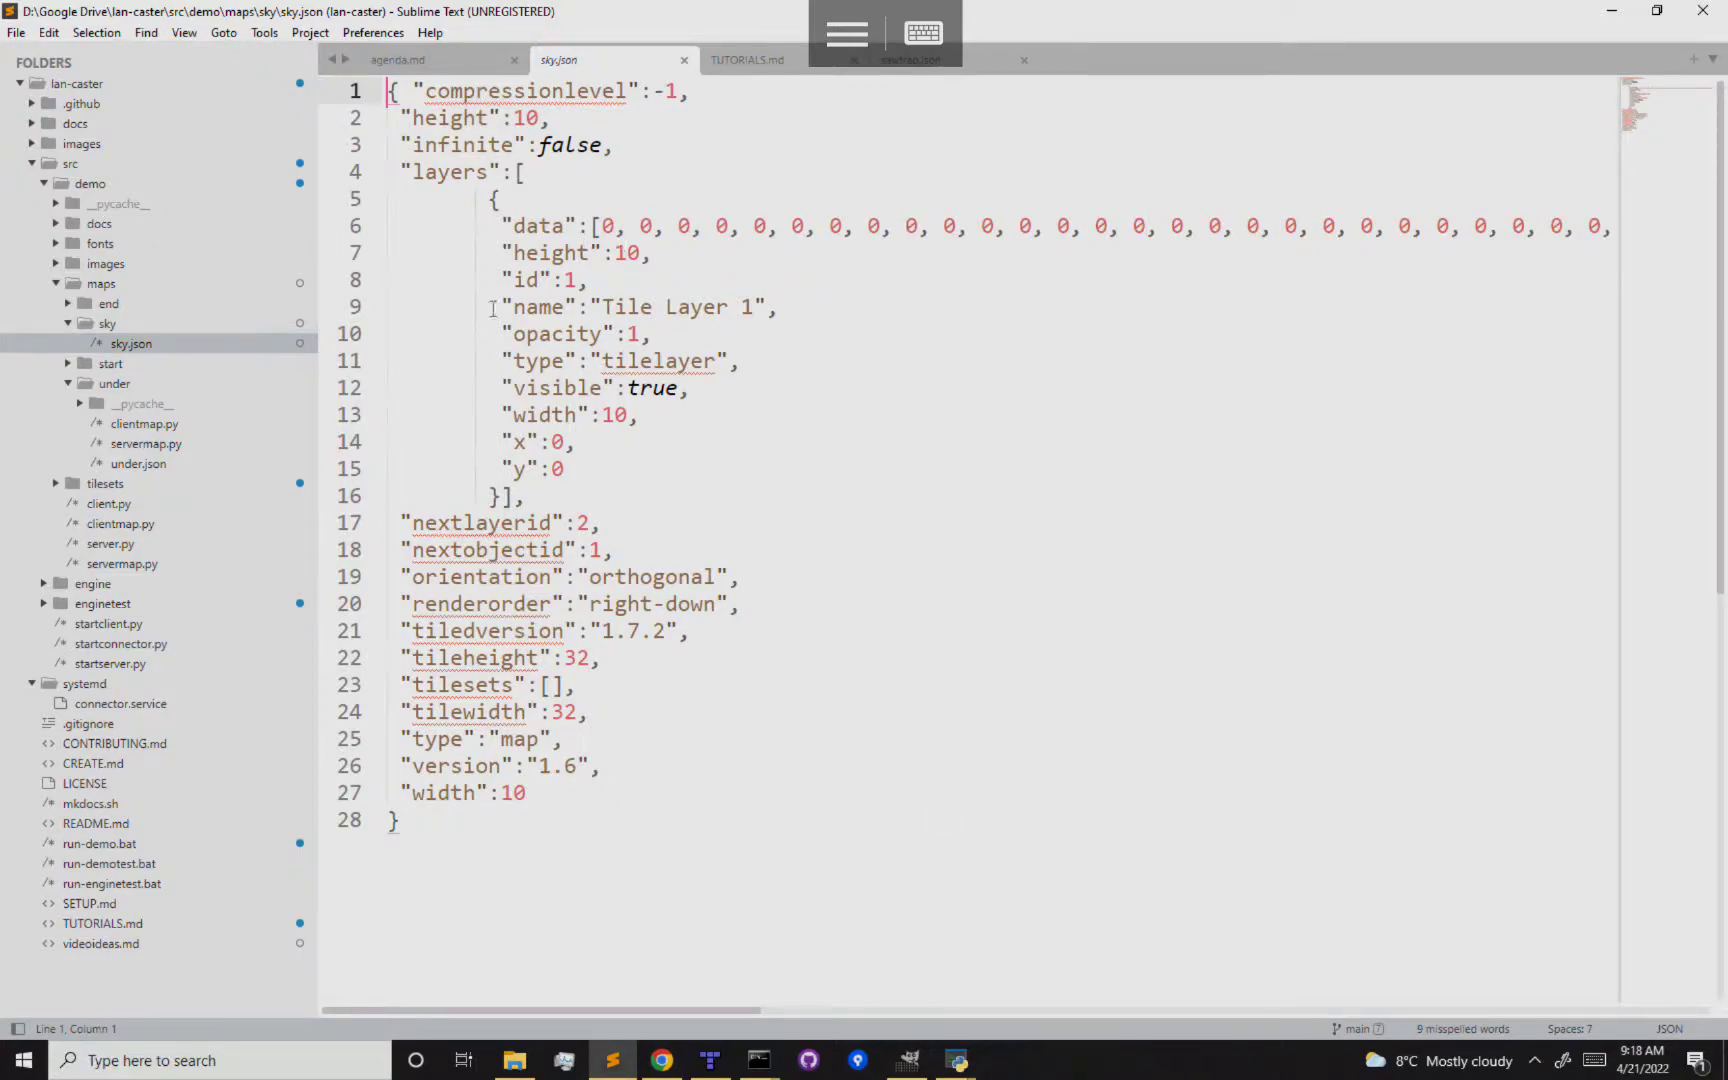
pyautogui.moveTo(600, 227); pyautogui.dragTo(1568, 226)
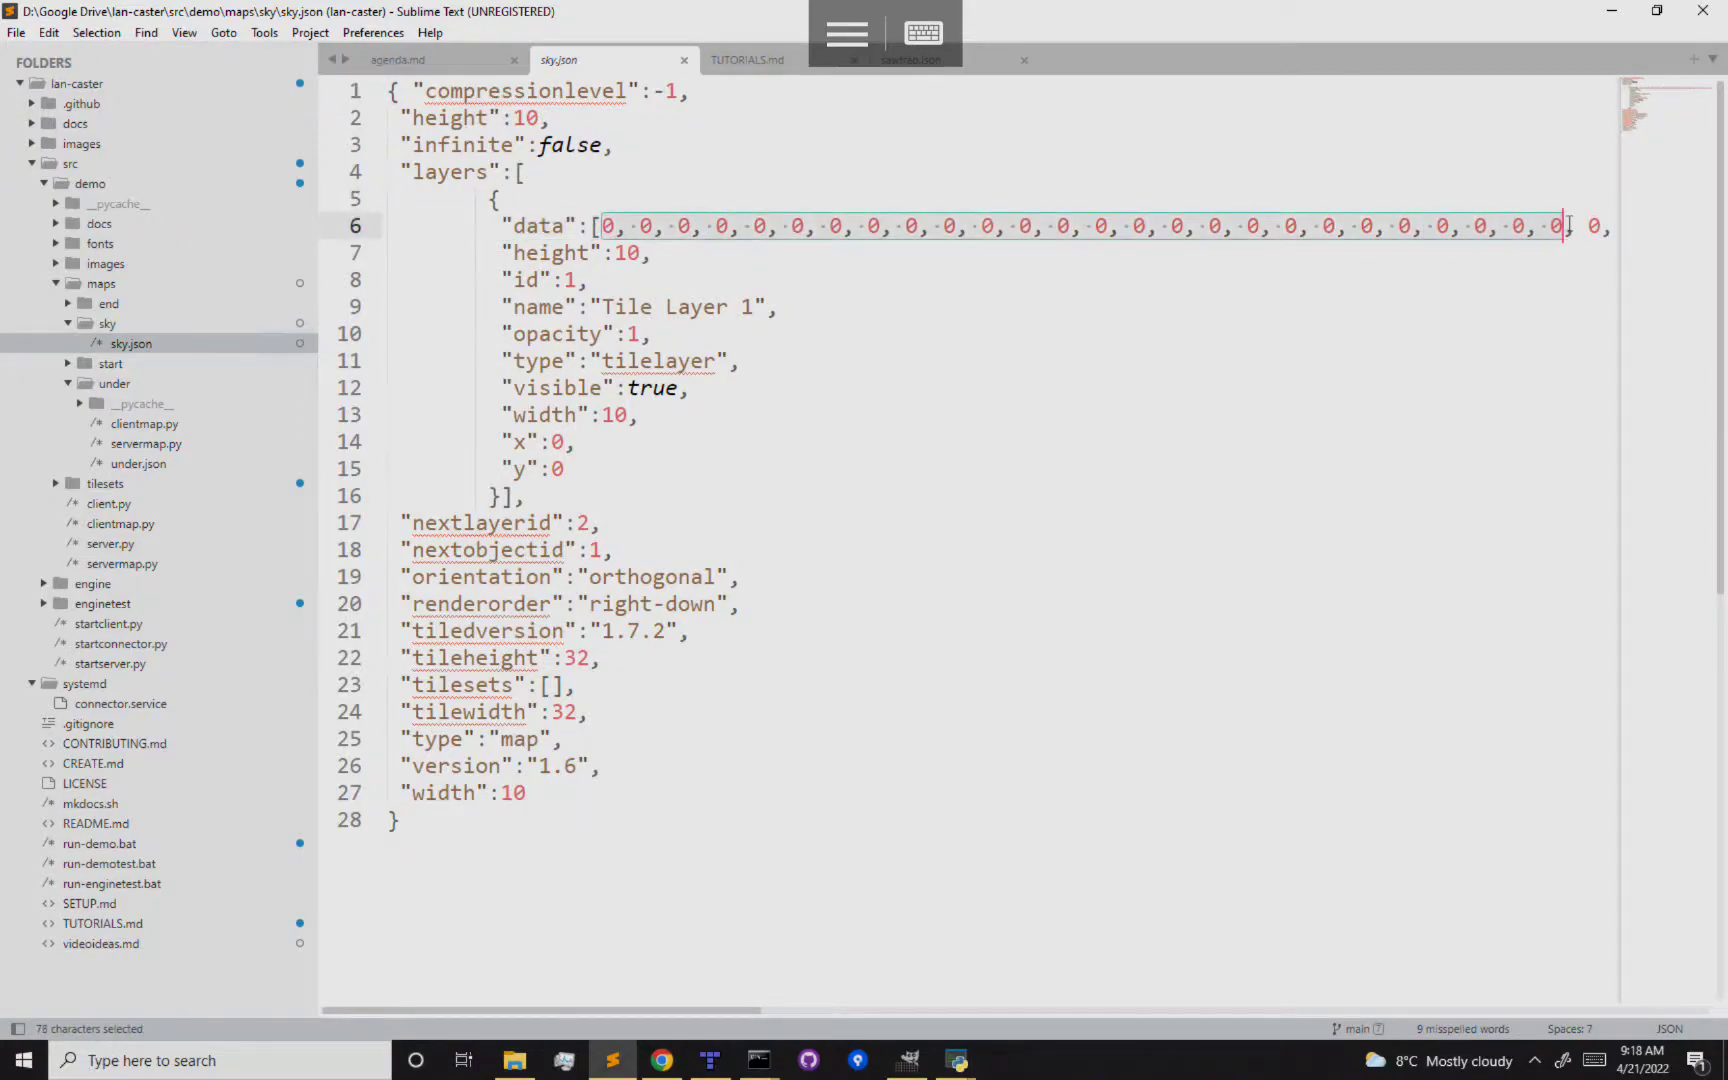
pyautogui.click(1568, 226)
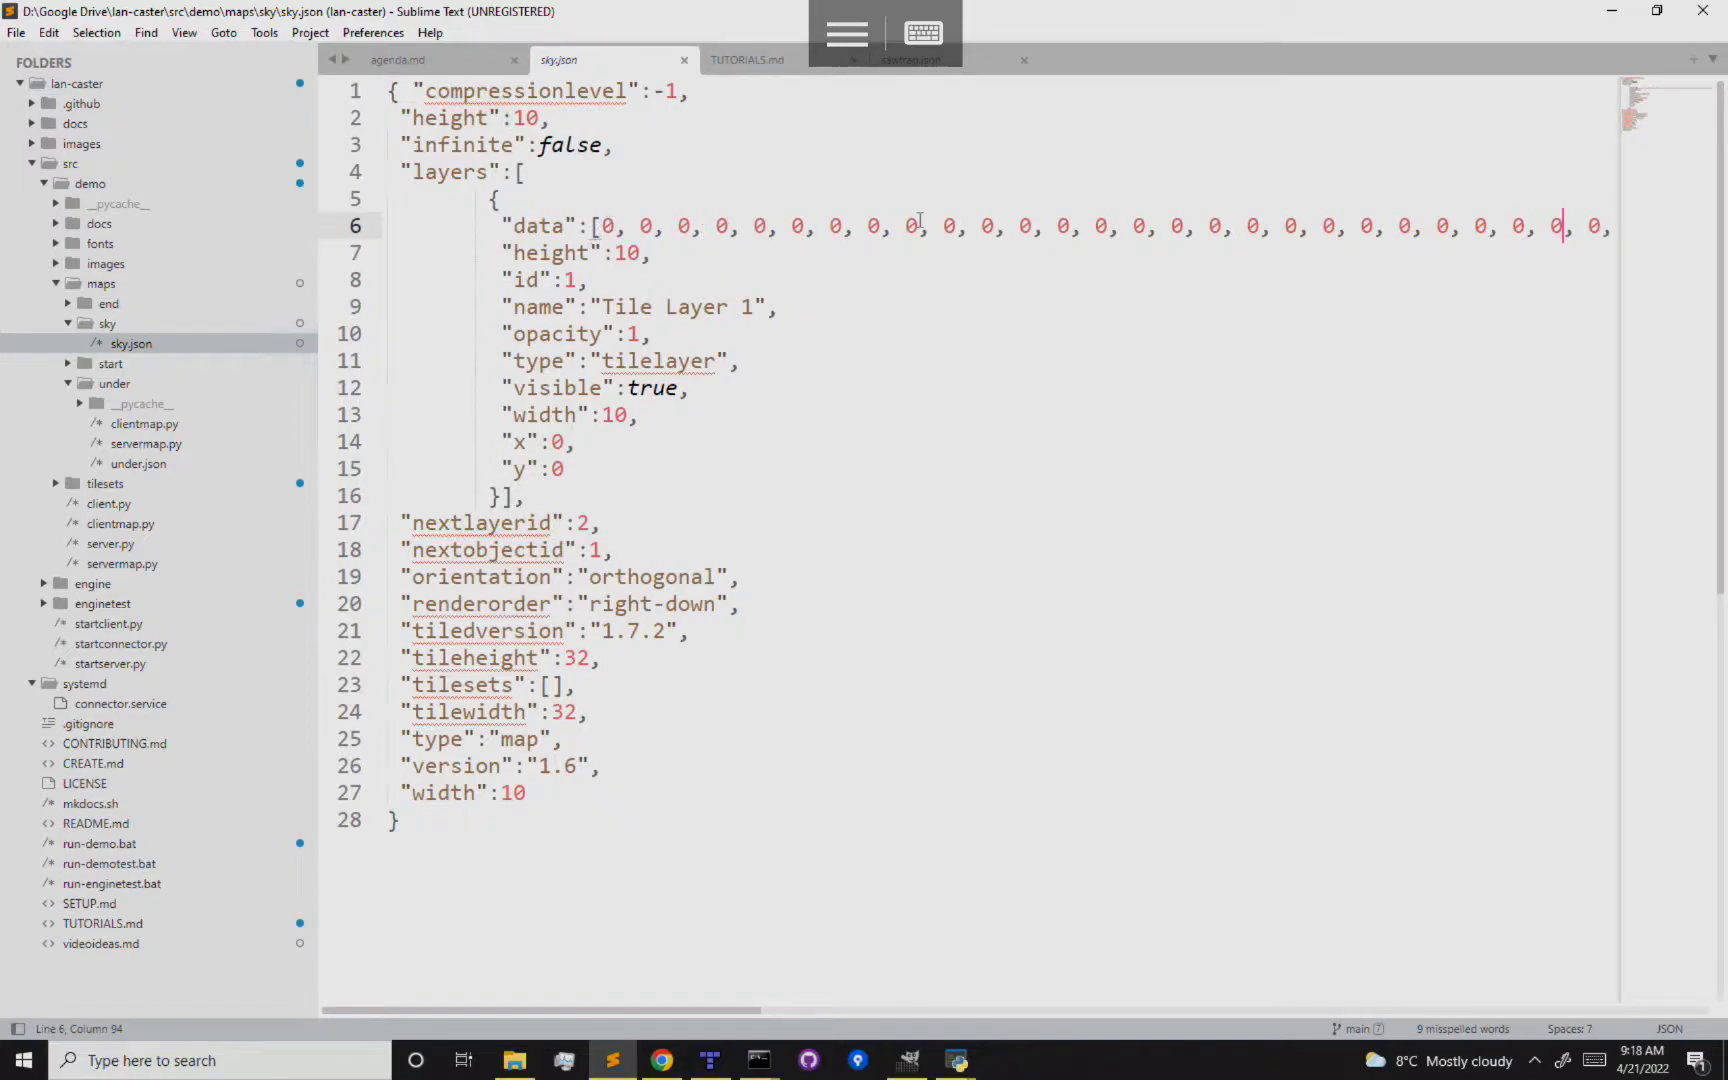
# In Tiled, place the water tileset's bottom-right shore tile in the second cell of the map's top row and save sky.json
pyautogui.click(710, 1062)
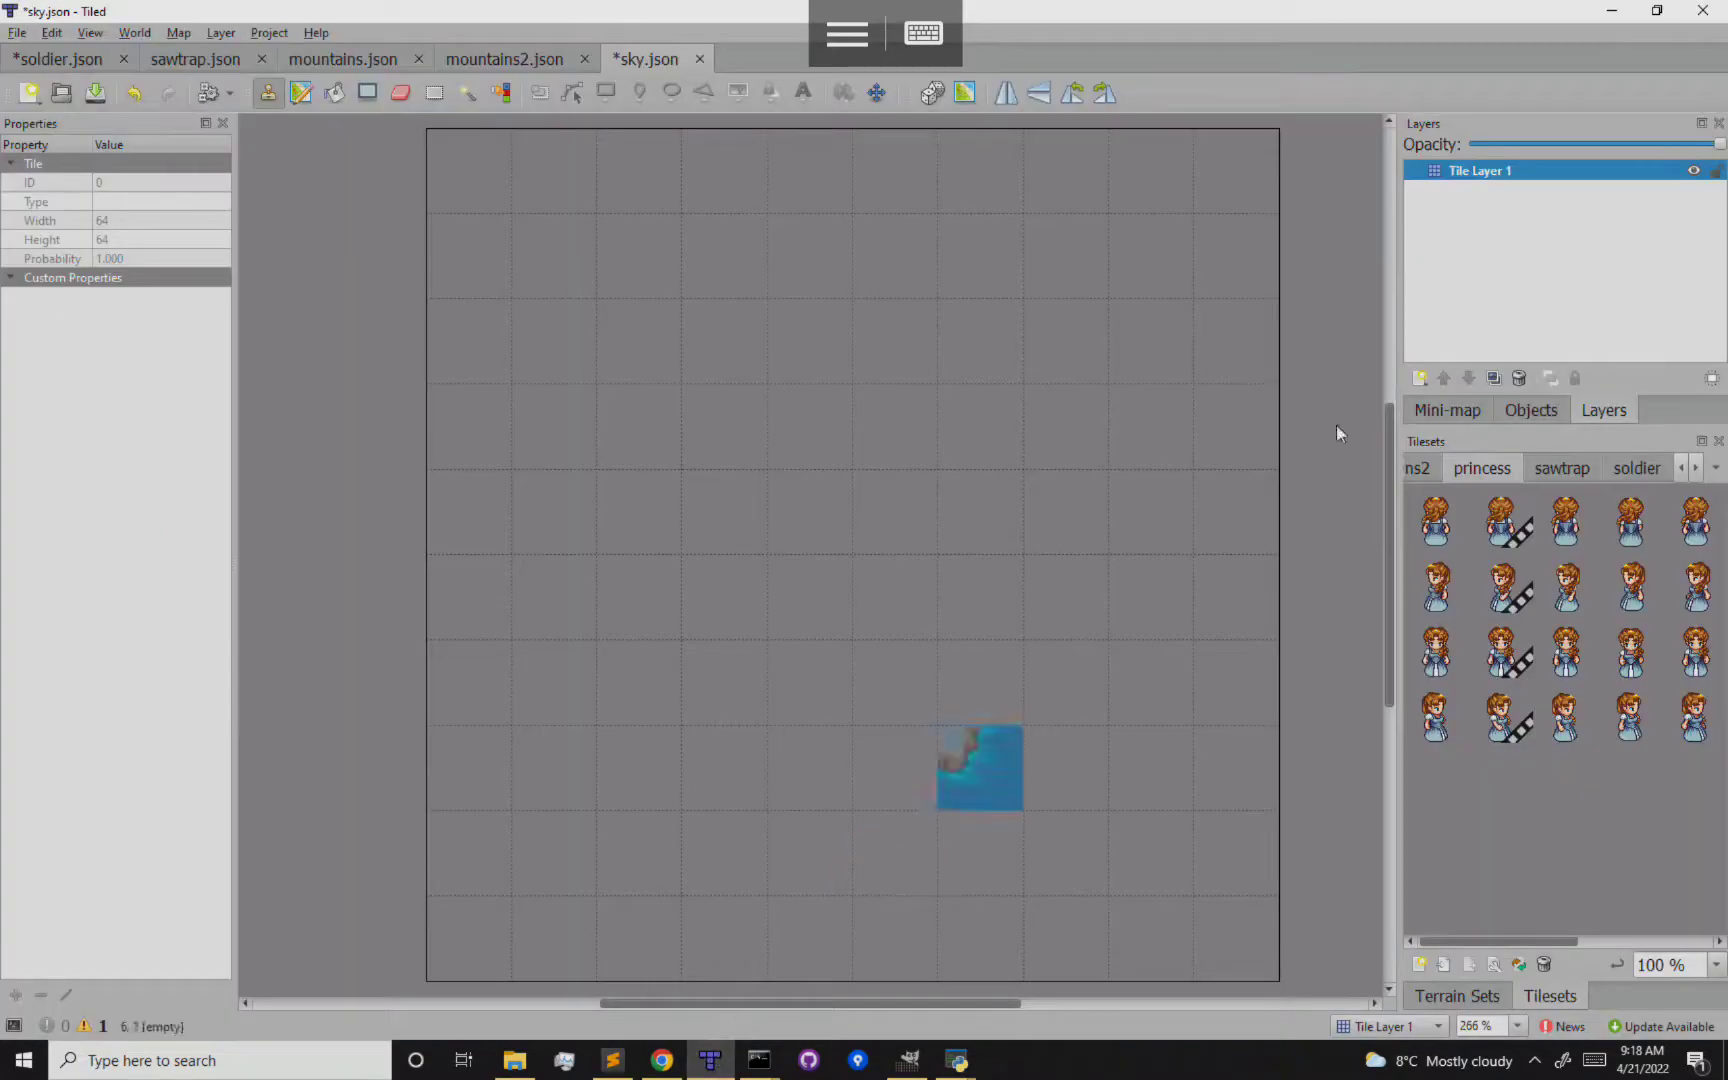
pyautogui.click(1716, 470)
pyautogui.click(1610, 610)
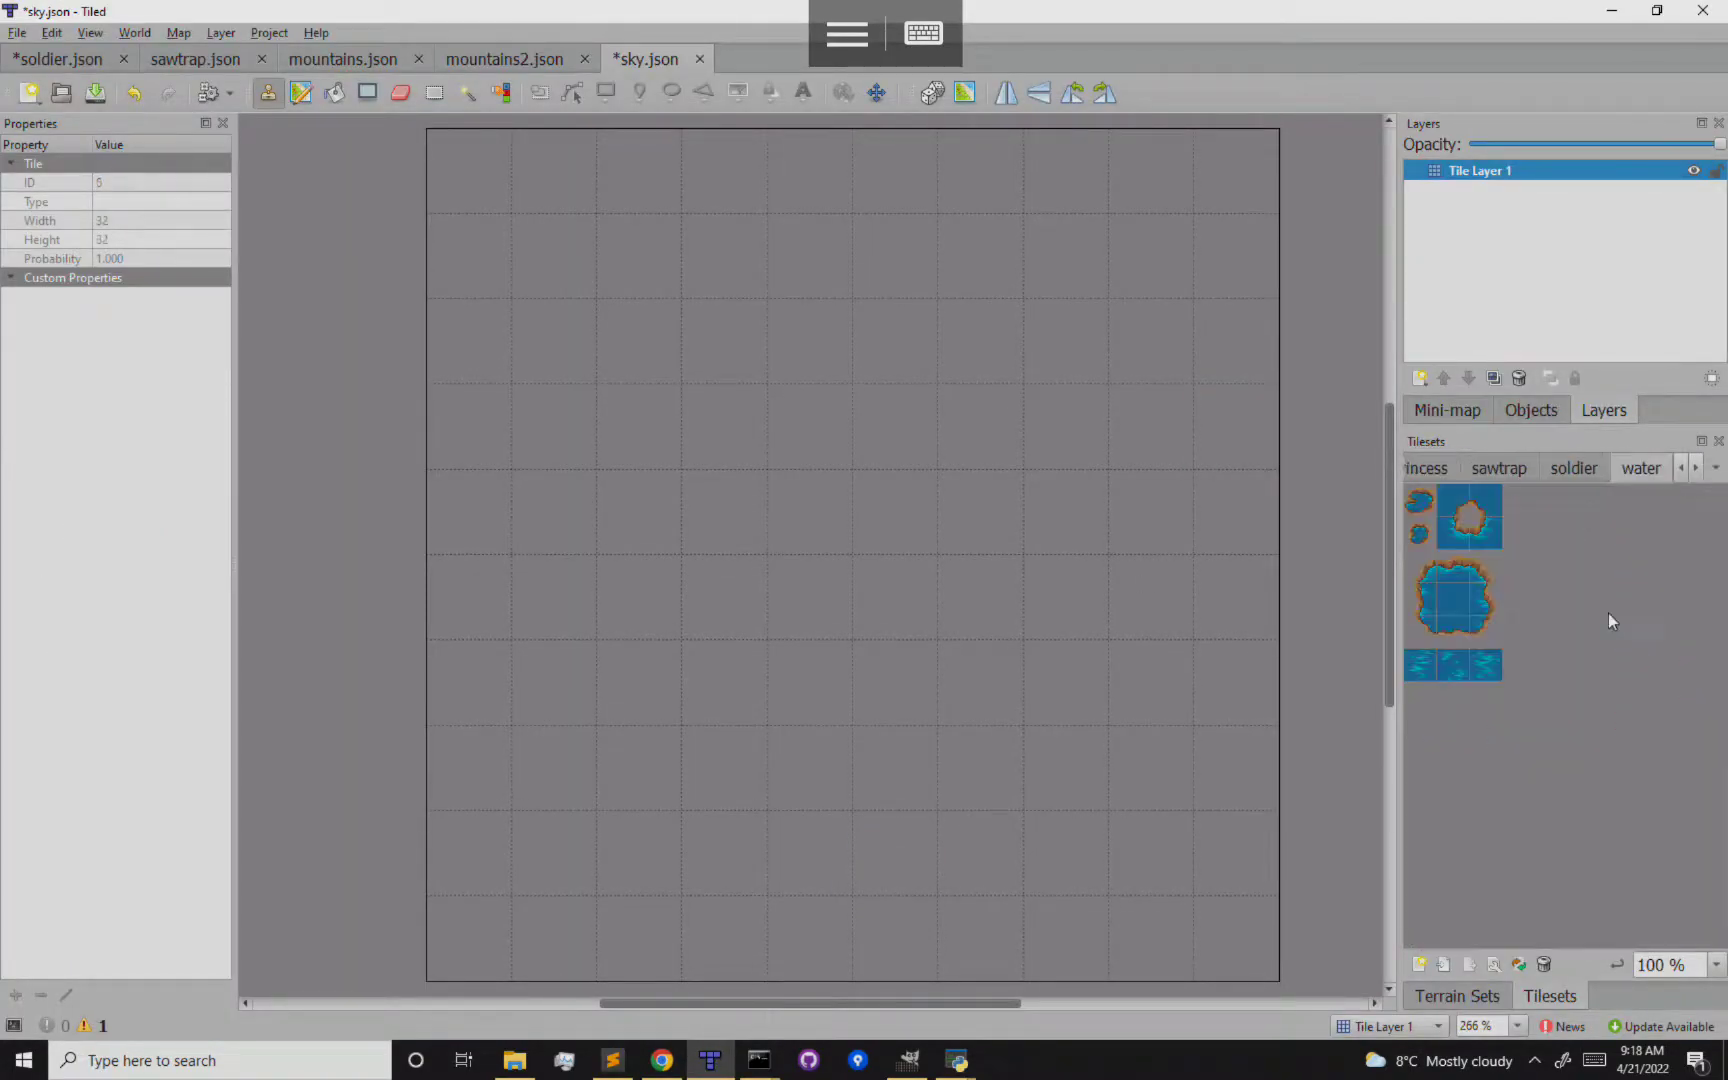
pyautogui.click(1488, 631)
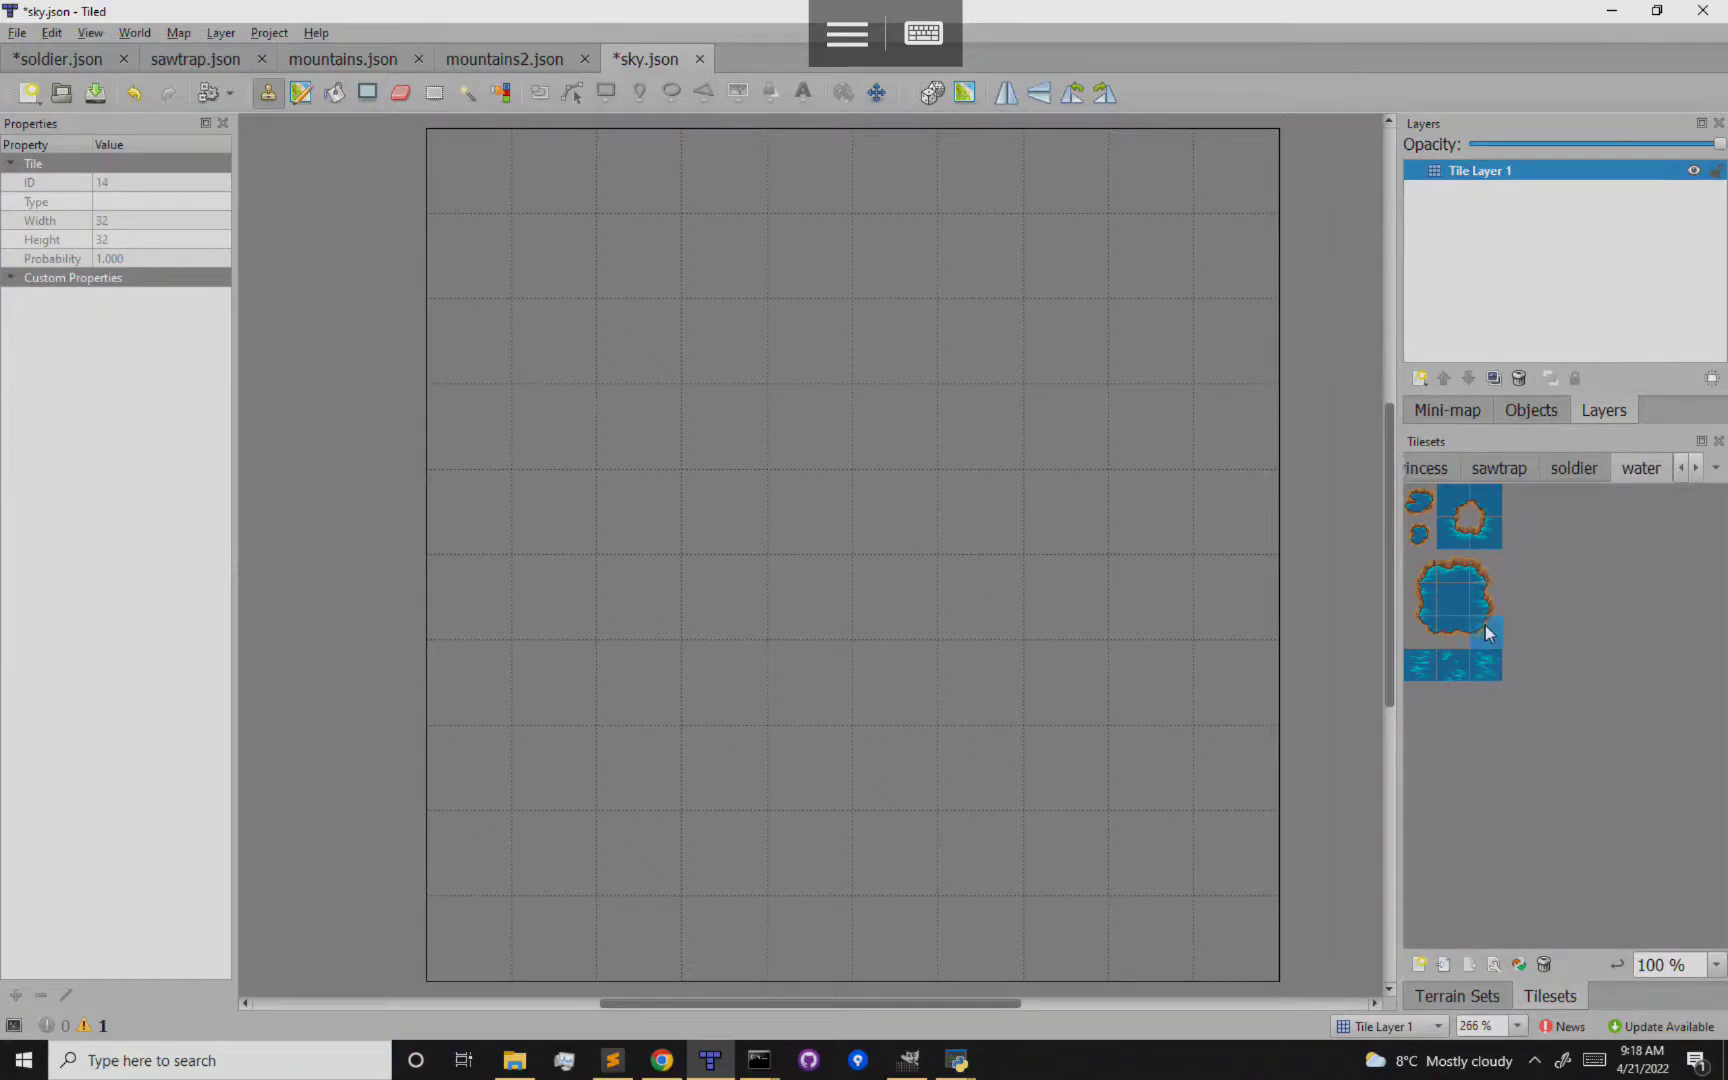
pyautogui.click(556, 177)
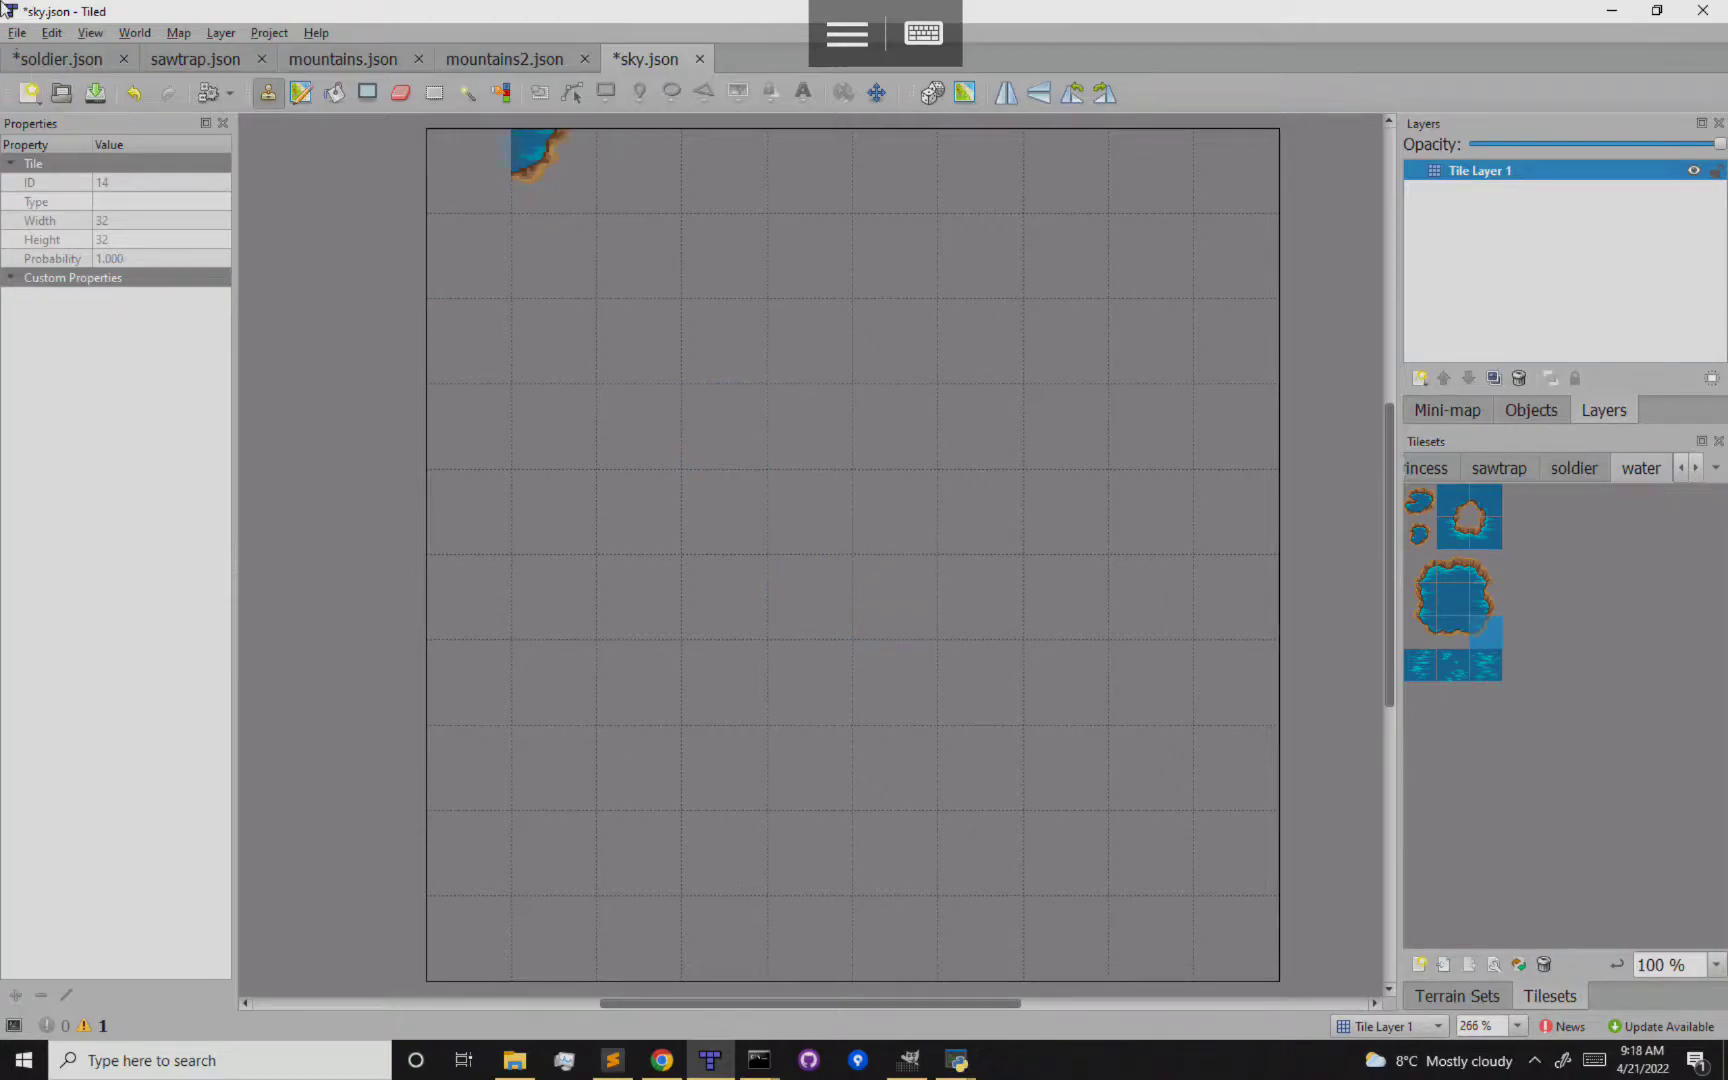
pyautogui.click(17, 32)
pyautogui.click(80, 148)
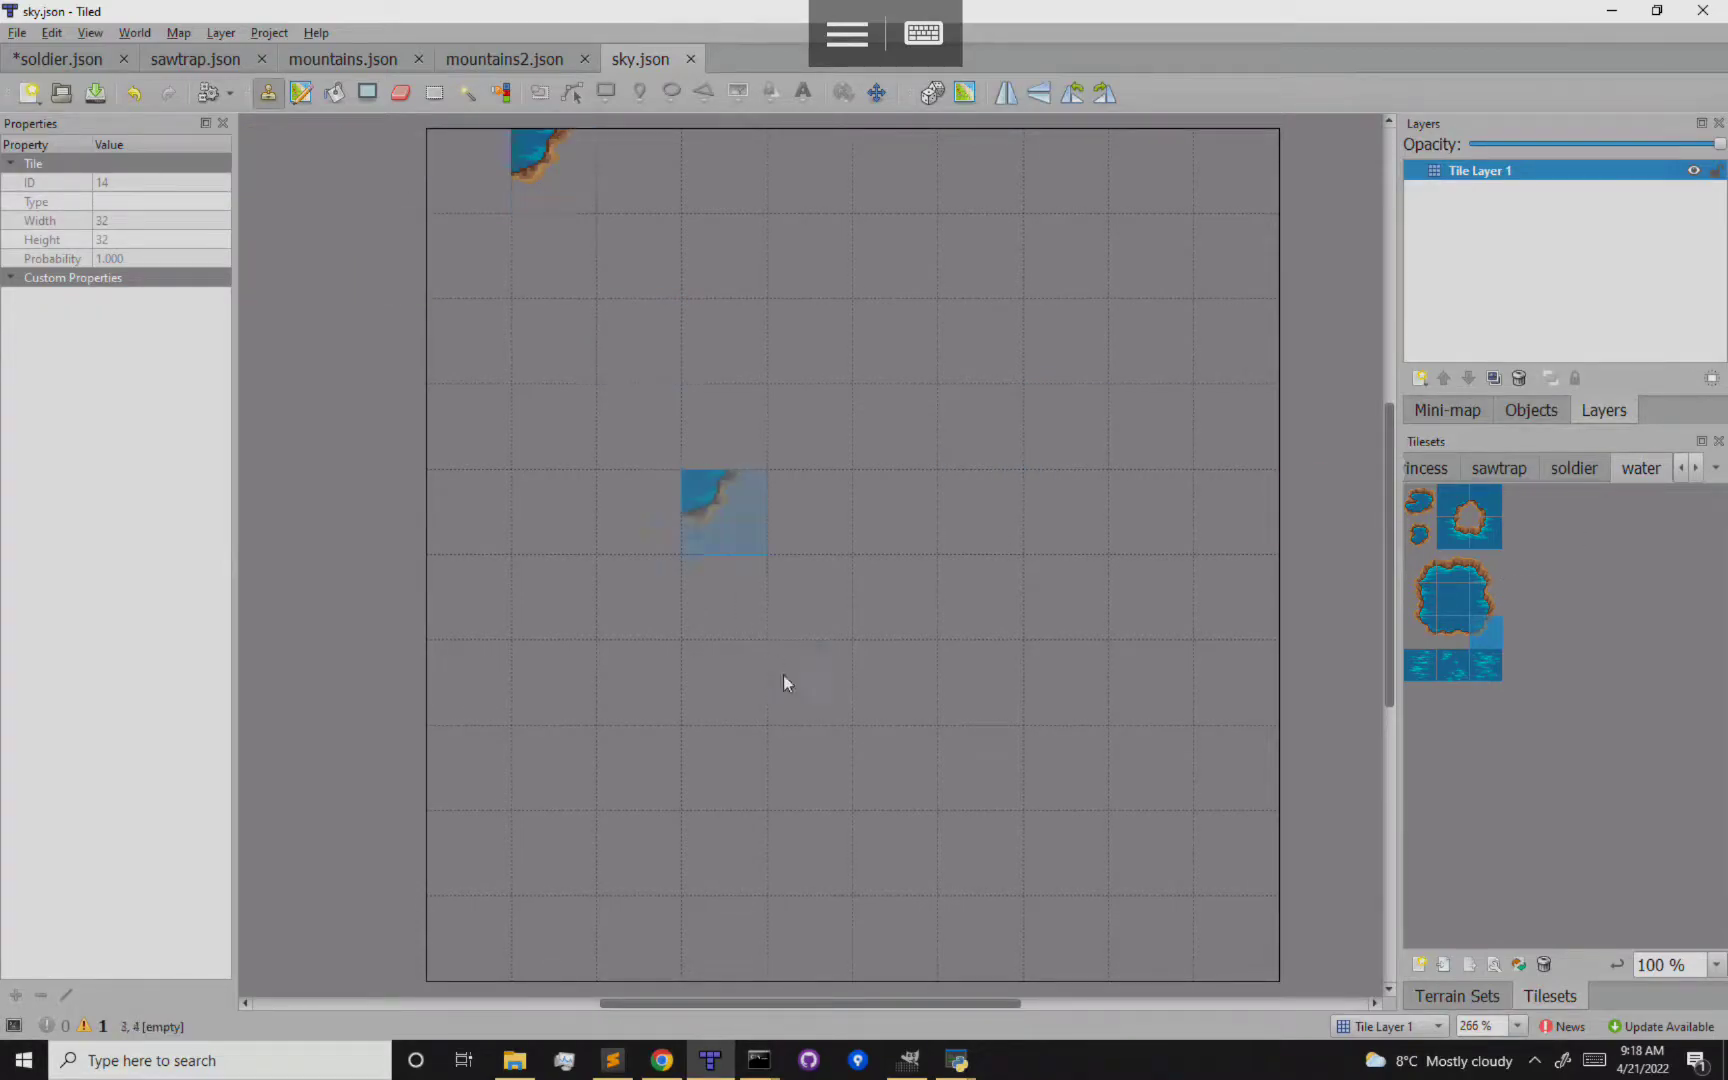
# In Sublime Text, examine the layer's second data entry and the firstgid entries in the tilesets section of sky.json
pyautogui.click(613, 1062)
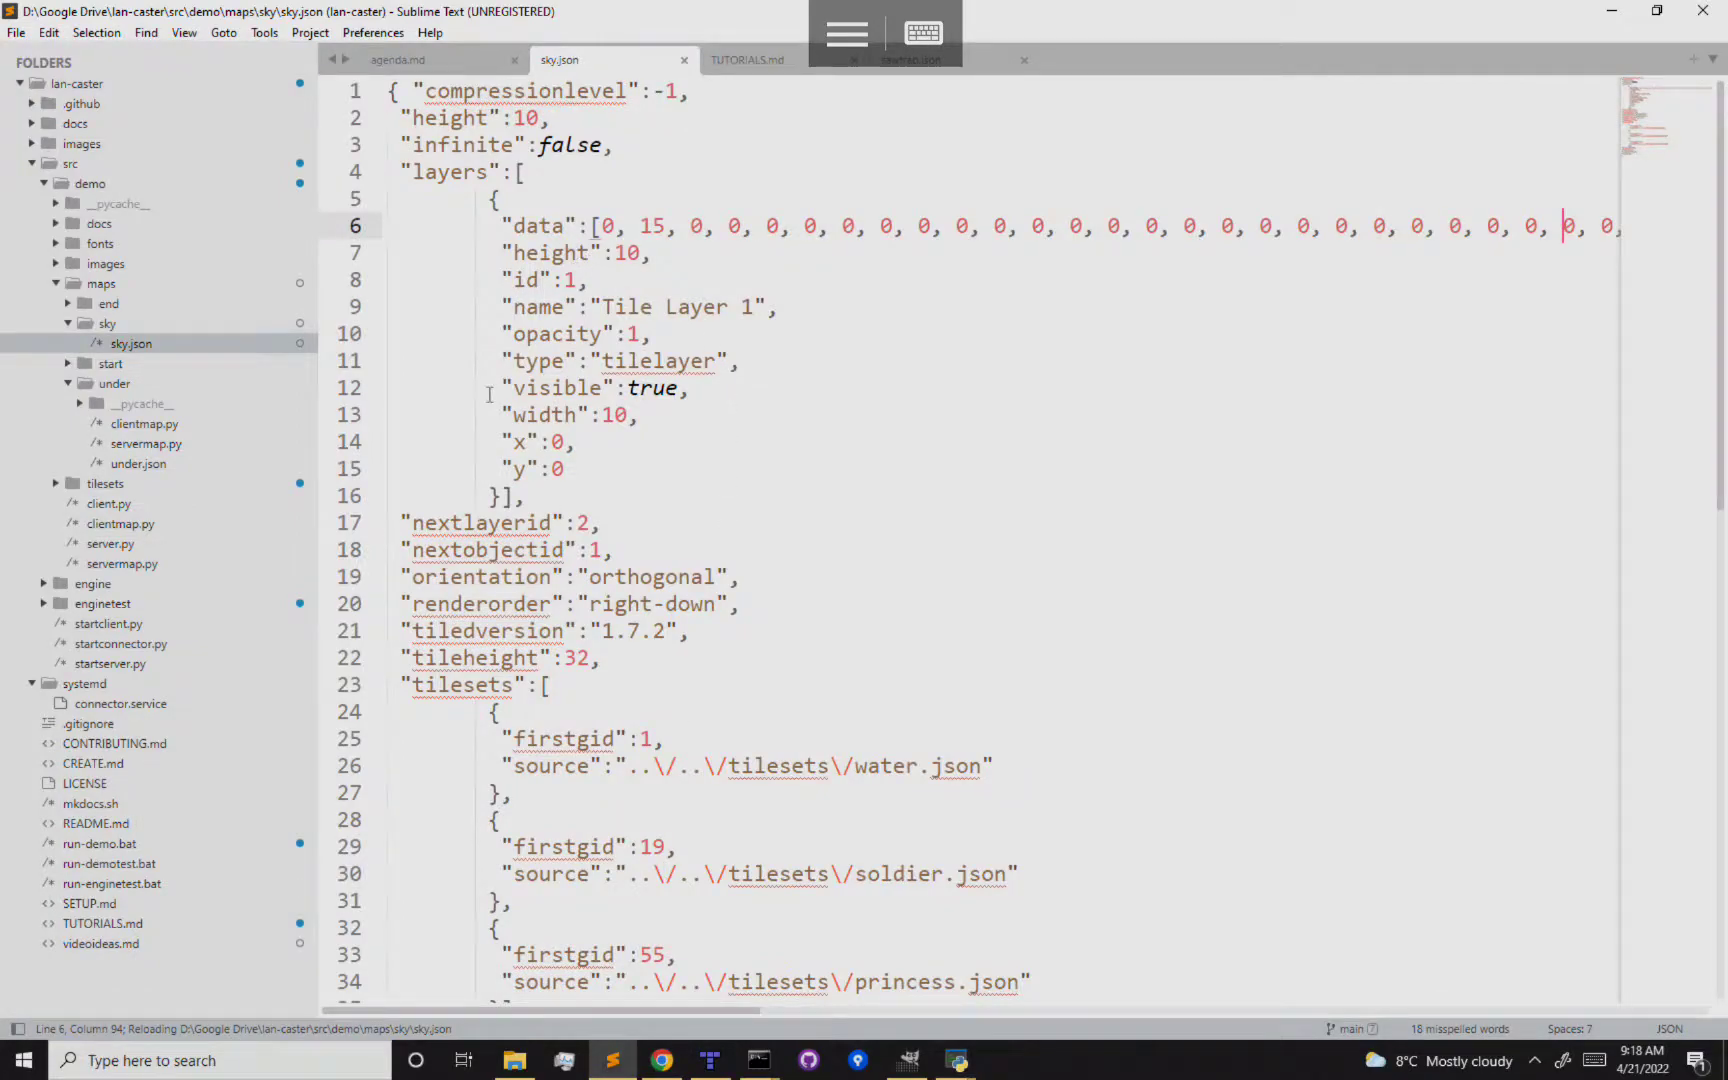
pyautogui.moveTo(641, 228); pyautogui.dragTo(666, 230)
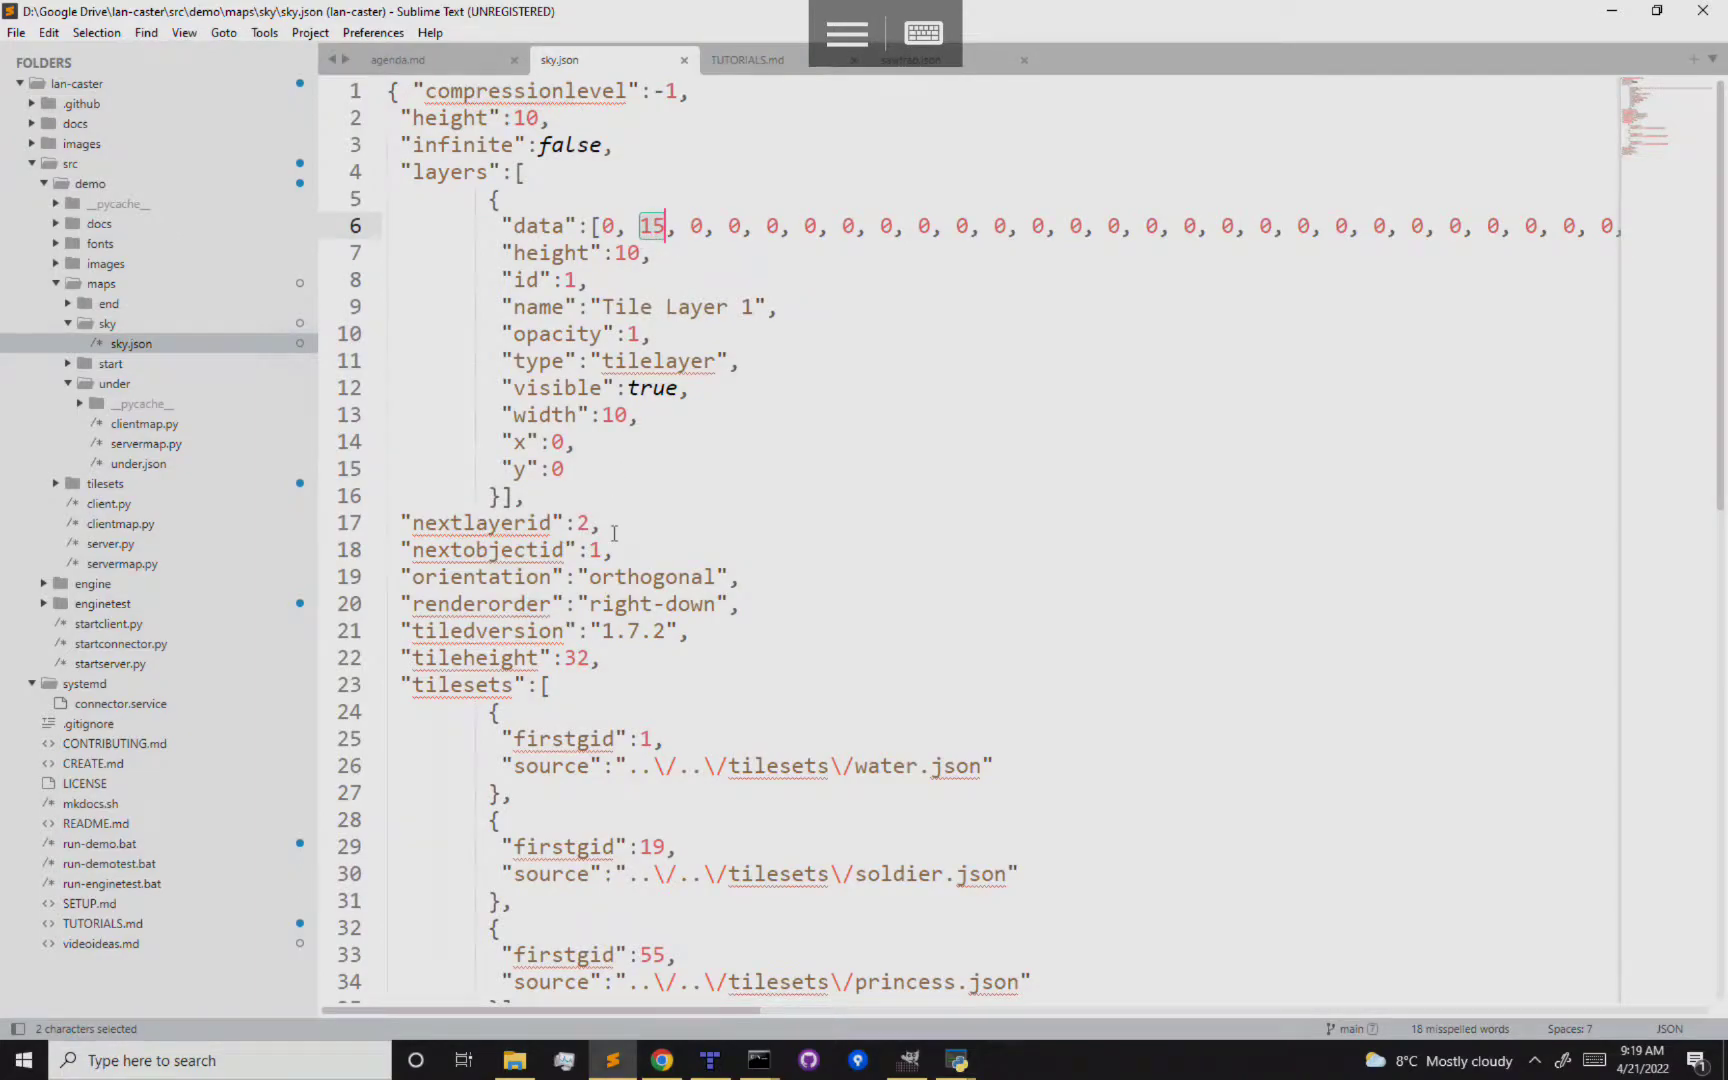
pyautogui.scroll(-4, 492, 417)
pyautogui.moveTo(437, 386); pyautogui.dragTo(527, 710)
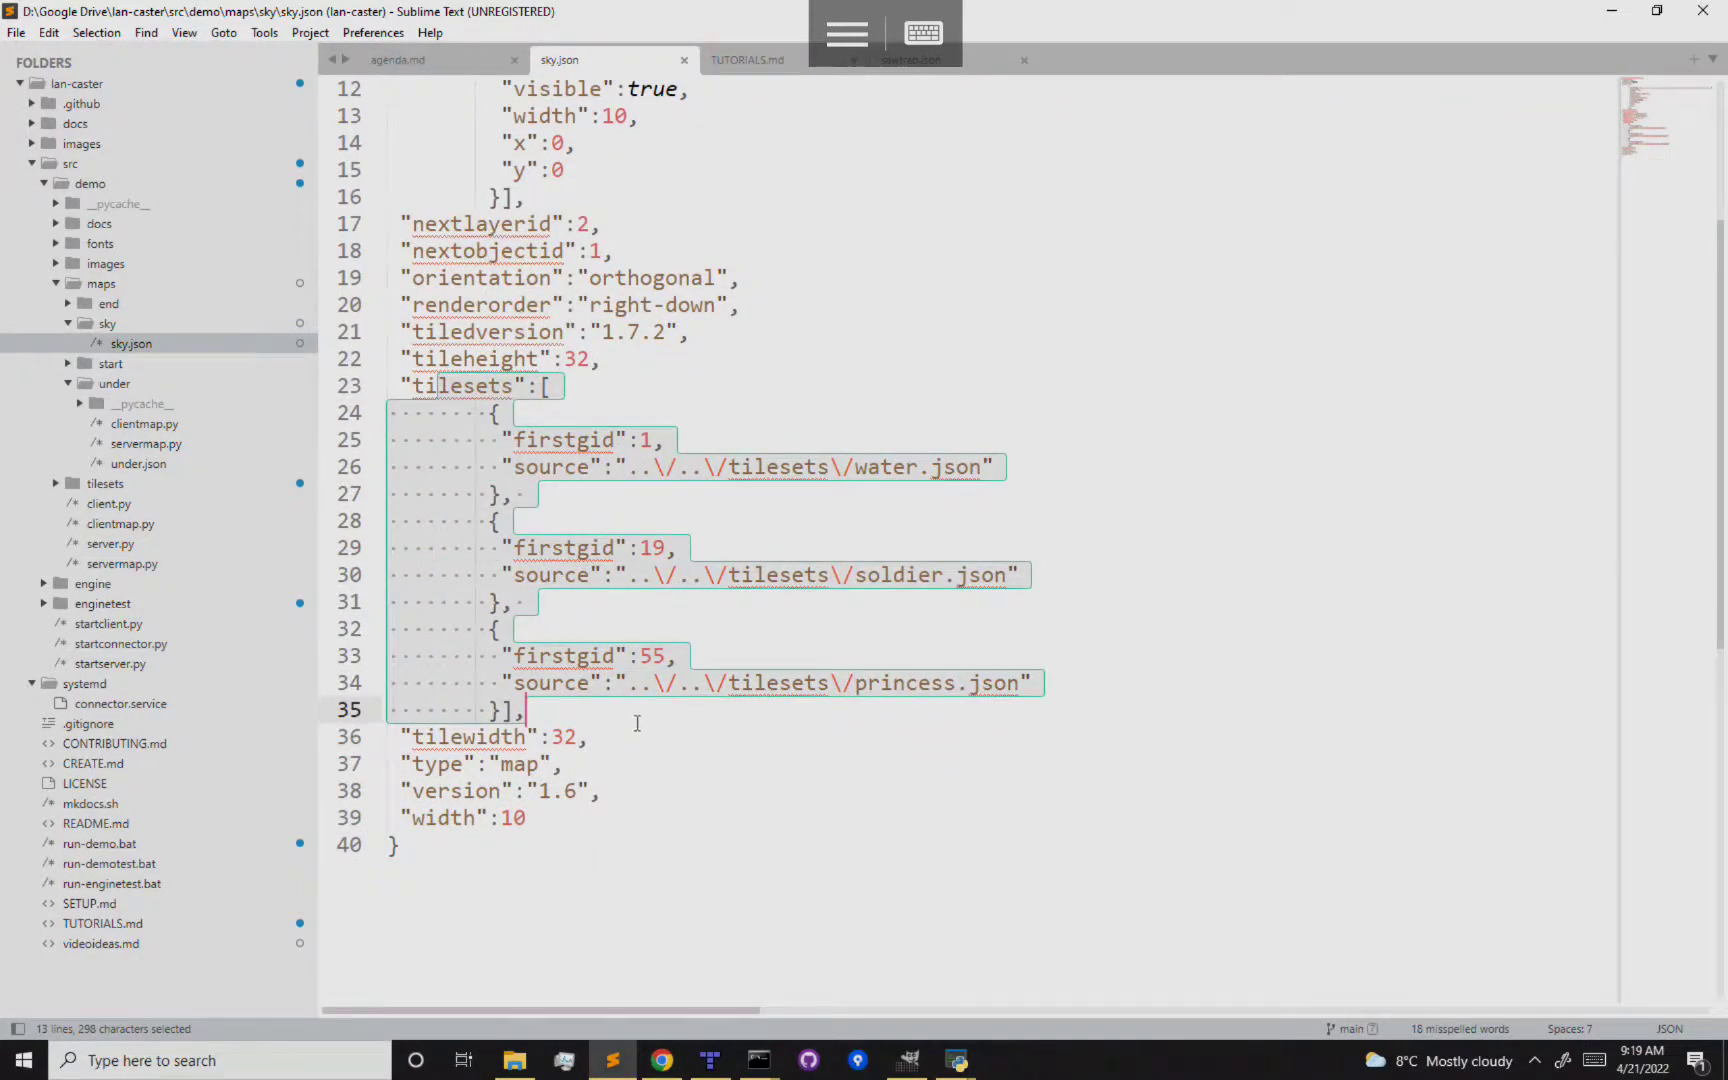
pyautogui.click(638, 716)
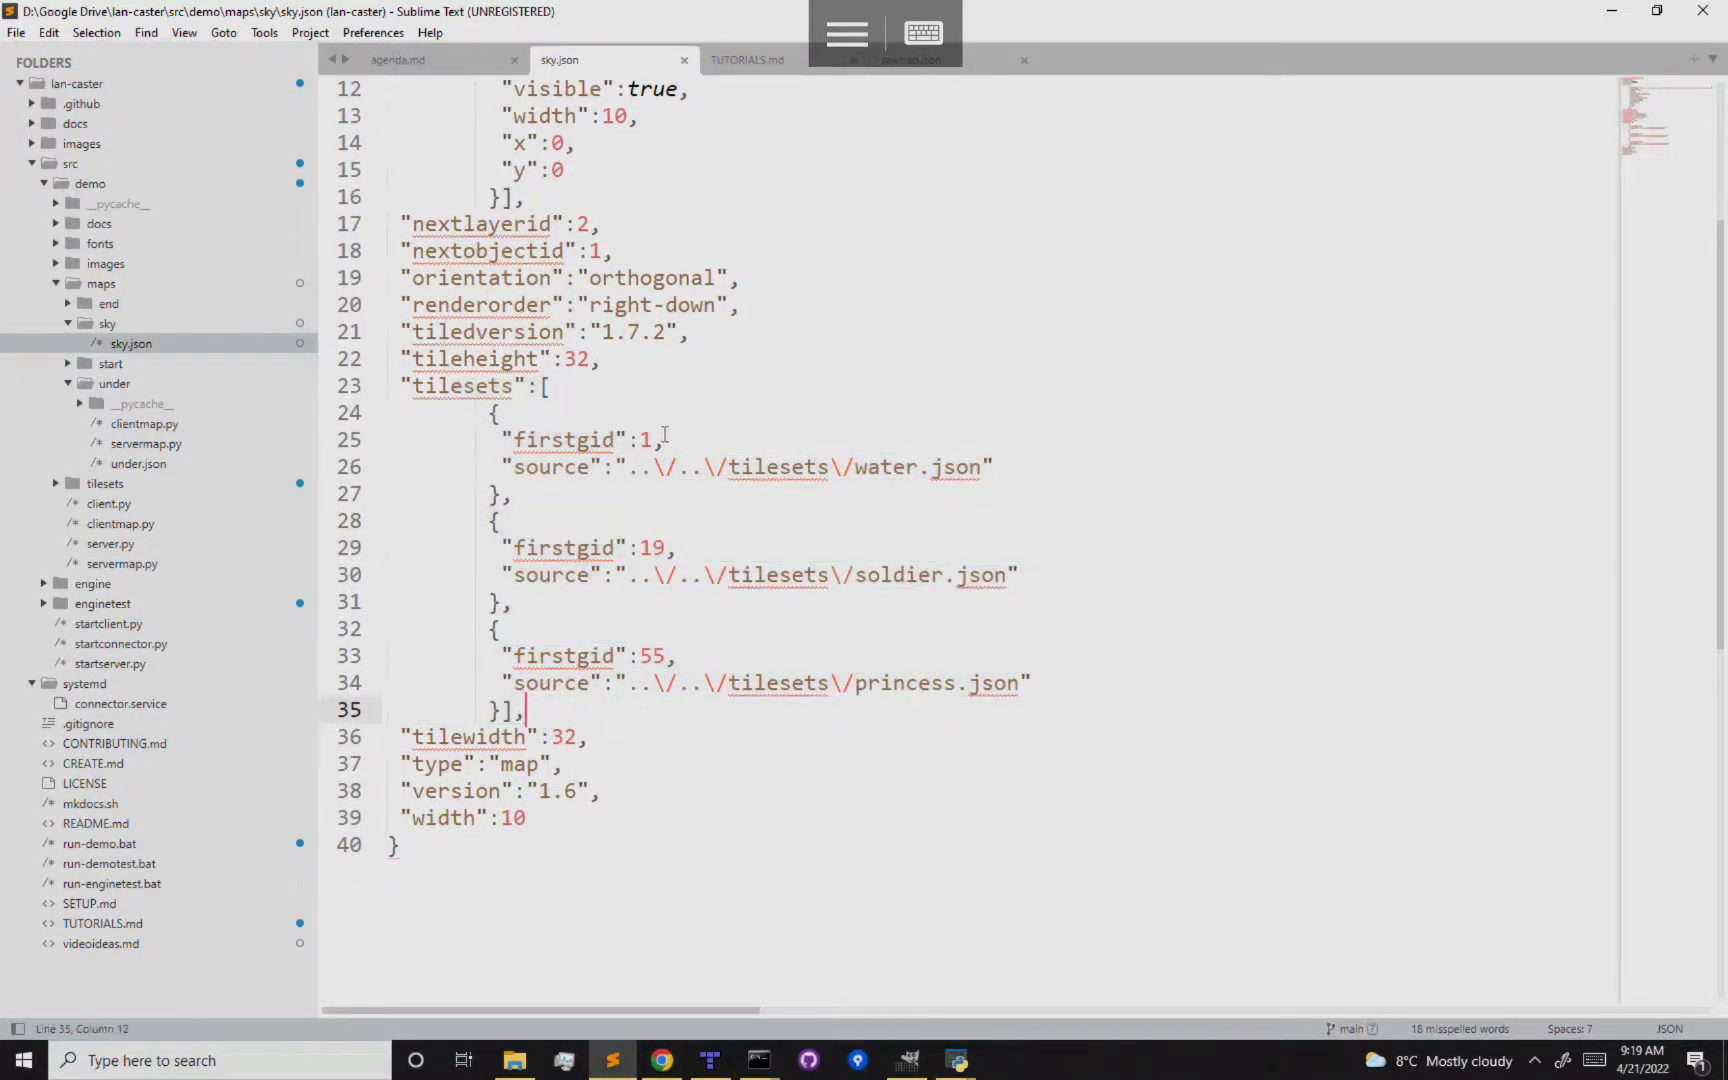
pyautogui.doubleClick(534, 437)
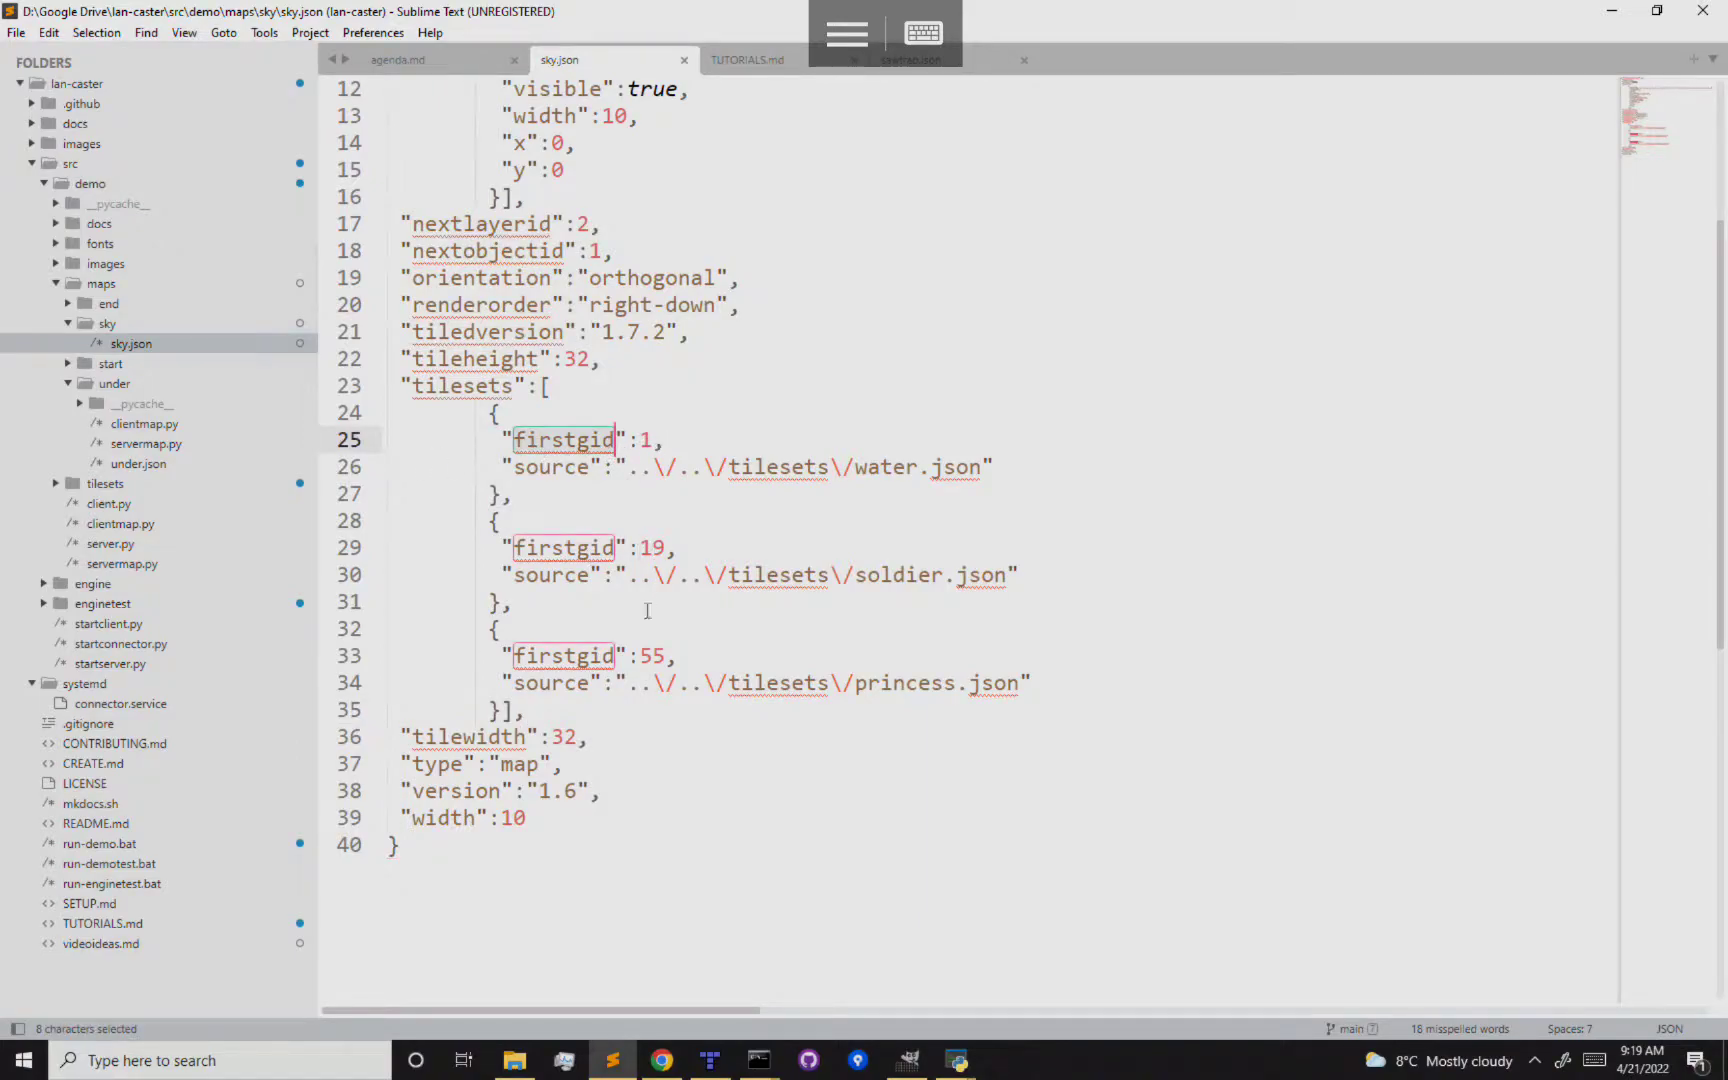
pyautogui.click(685, 657)
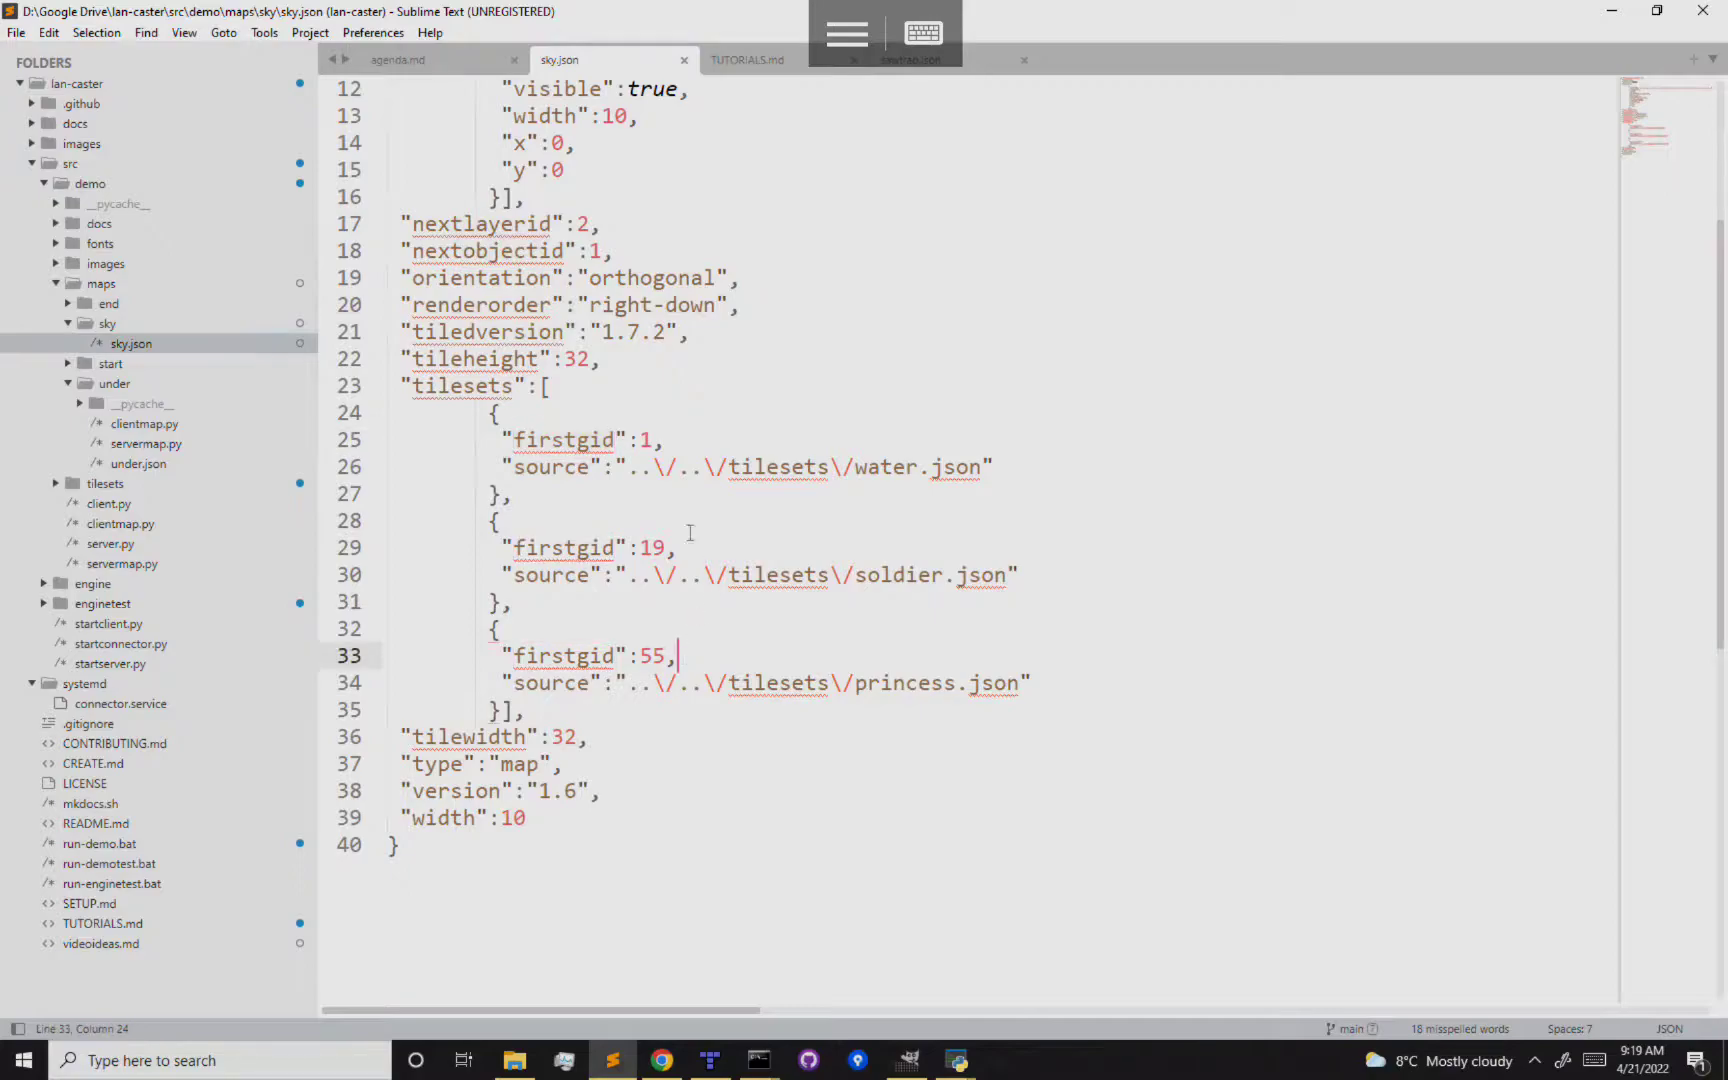
pyautogui.scroll(4, 780, 617)
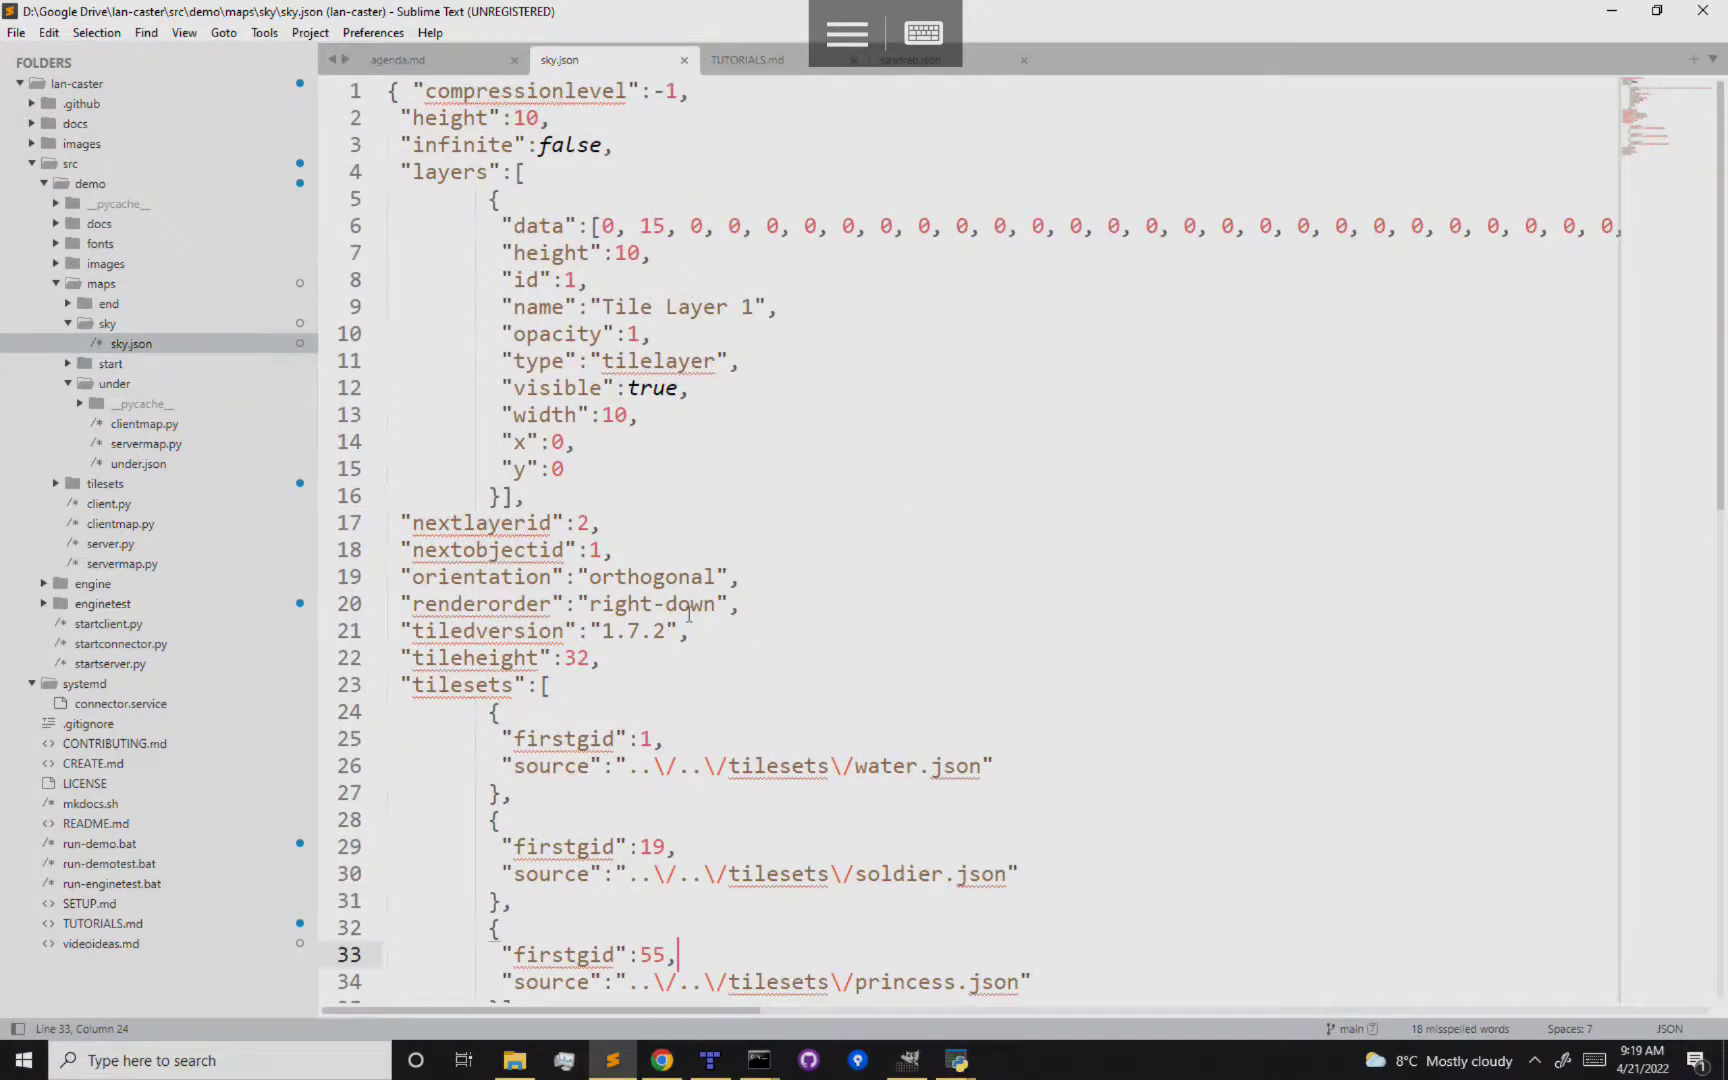
# Compare the placed tile's data number with the firstgid values of water.json and soldier.json and examine the matching water.json source line
pyautogui.doubleClick(651, 226)
pyautogui.scroll(-4, 740, 701)
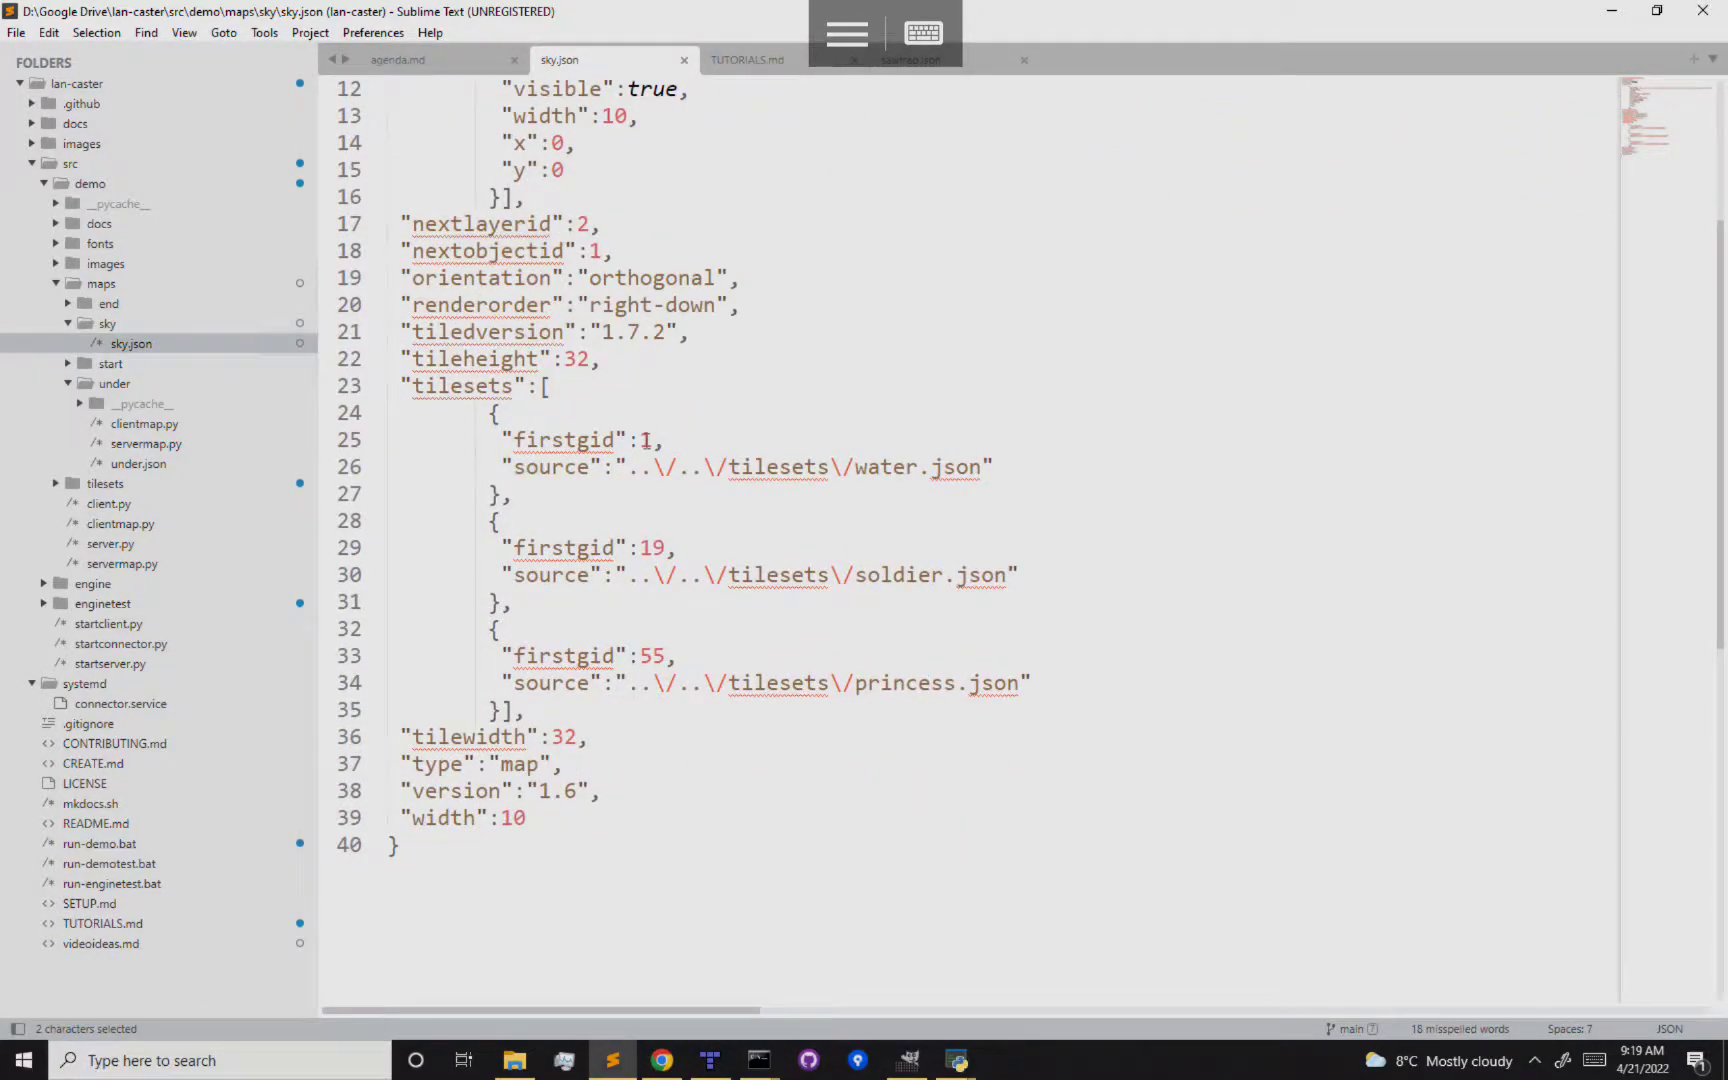
pyautogui.click(652, 440)
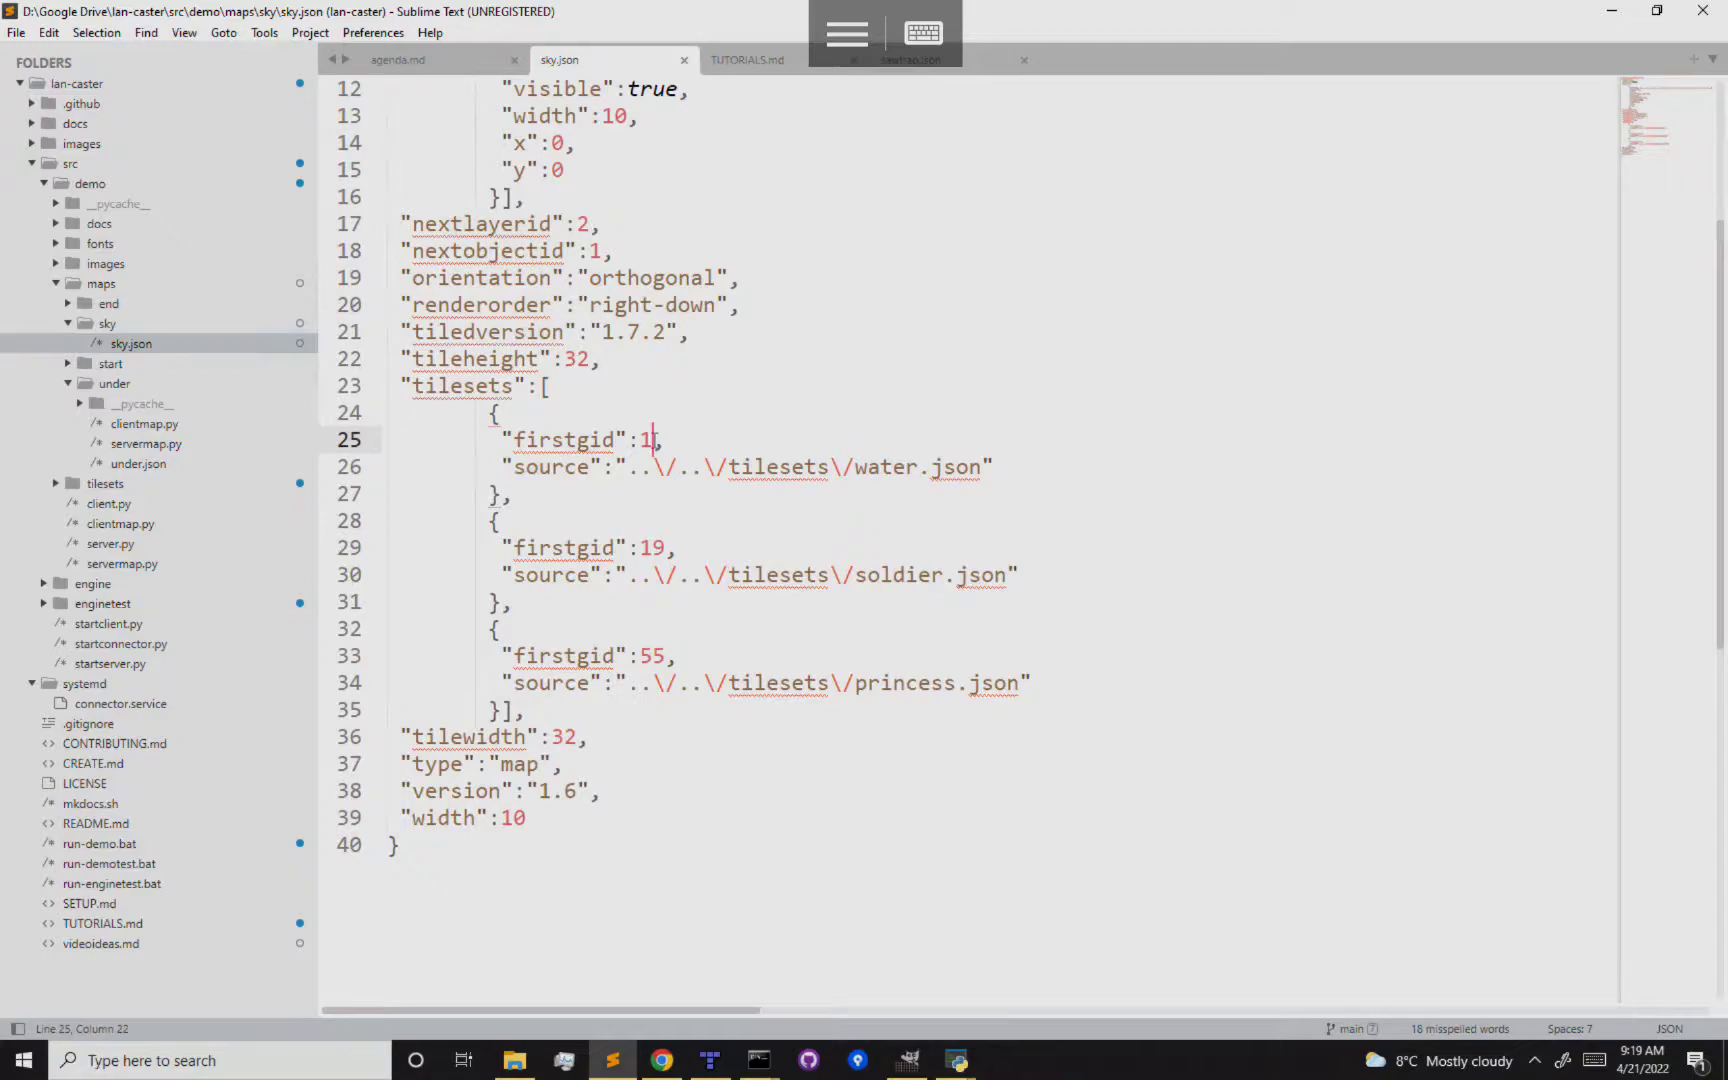
pyautogui.doubleClick(655, 548)
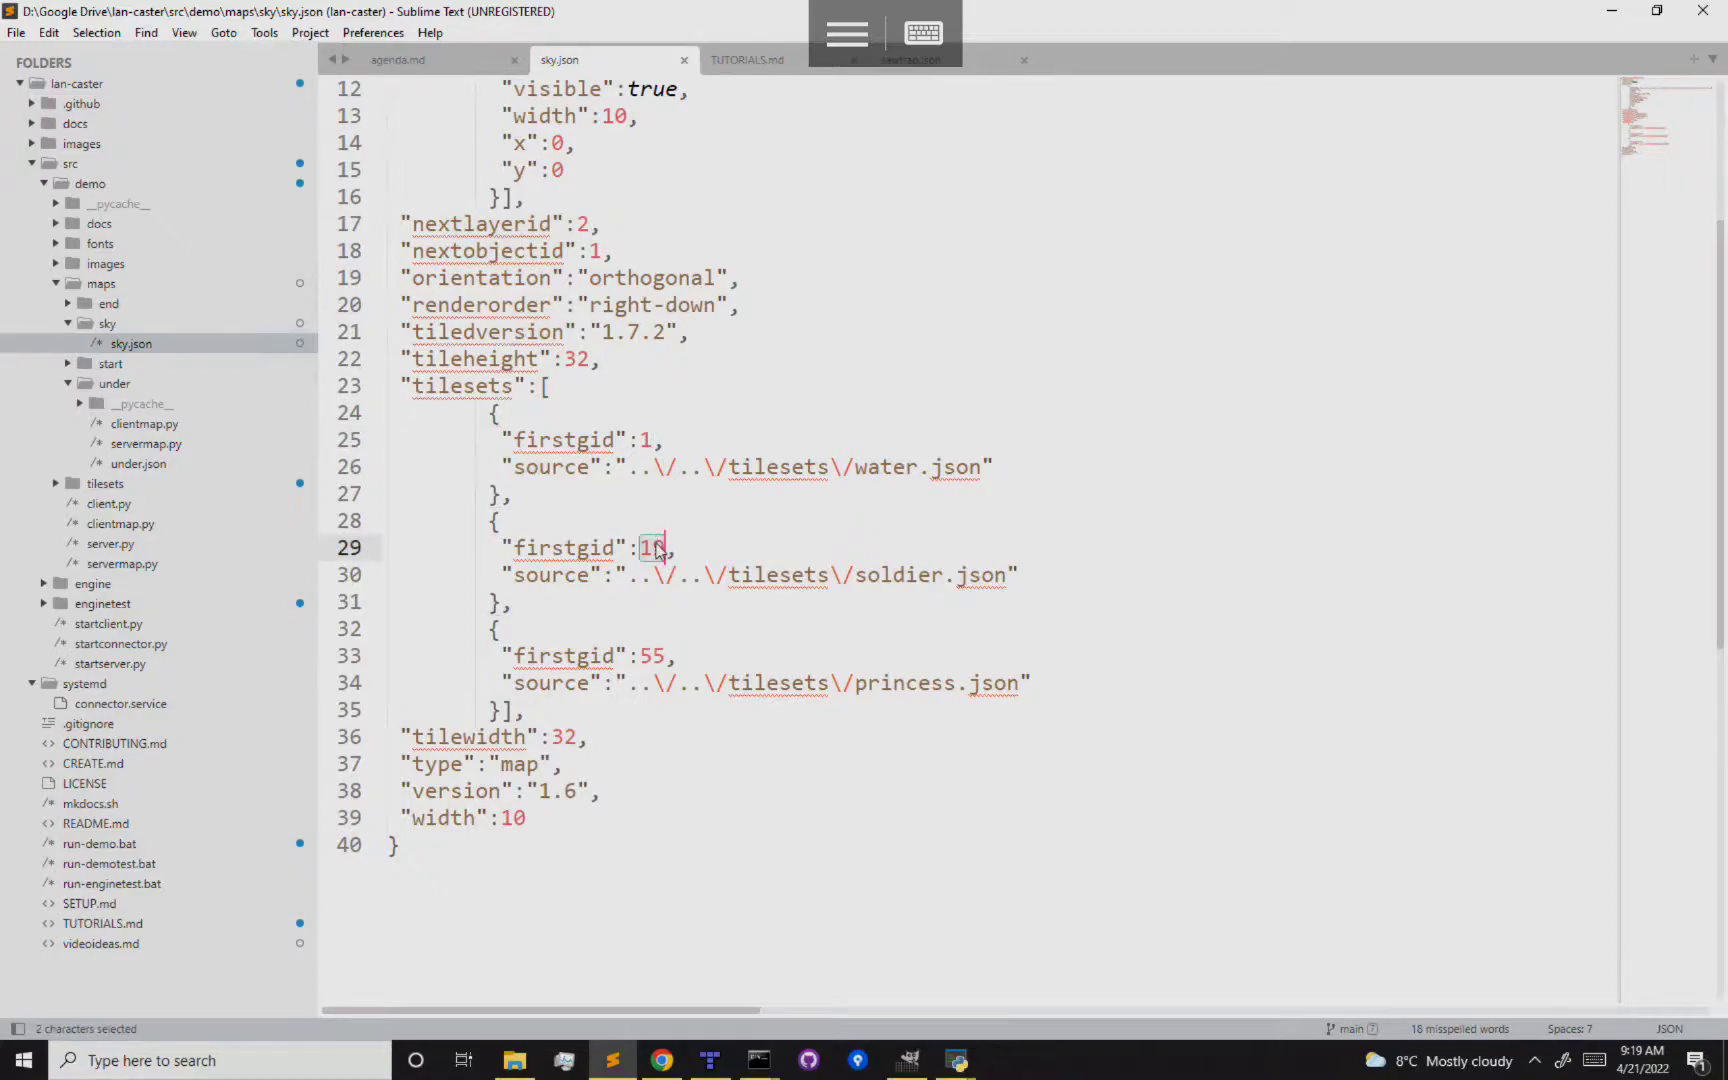
pyautogui.doubleClick(580, 468)
pyautogui.moveTo(580, 468); pyautogui.dragTo(1046, 469)
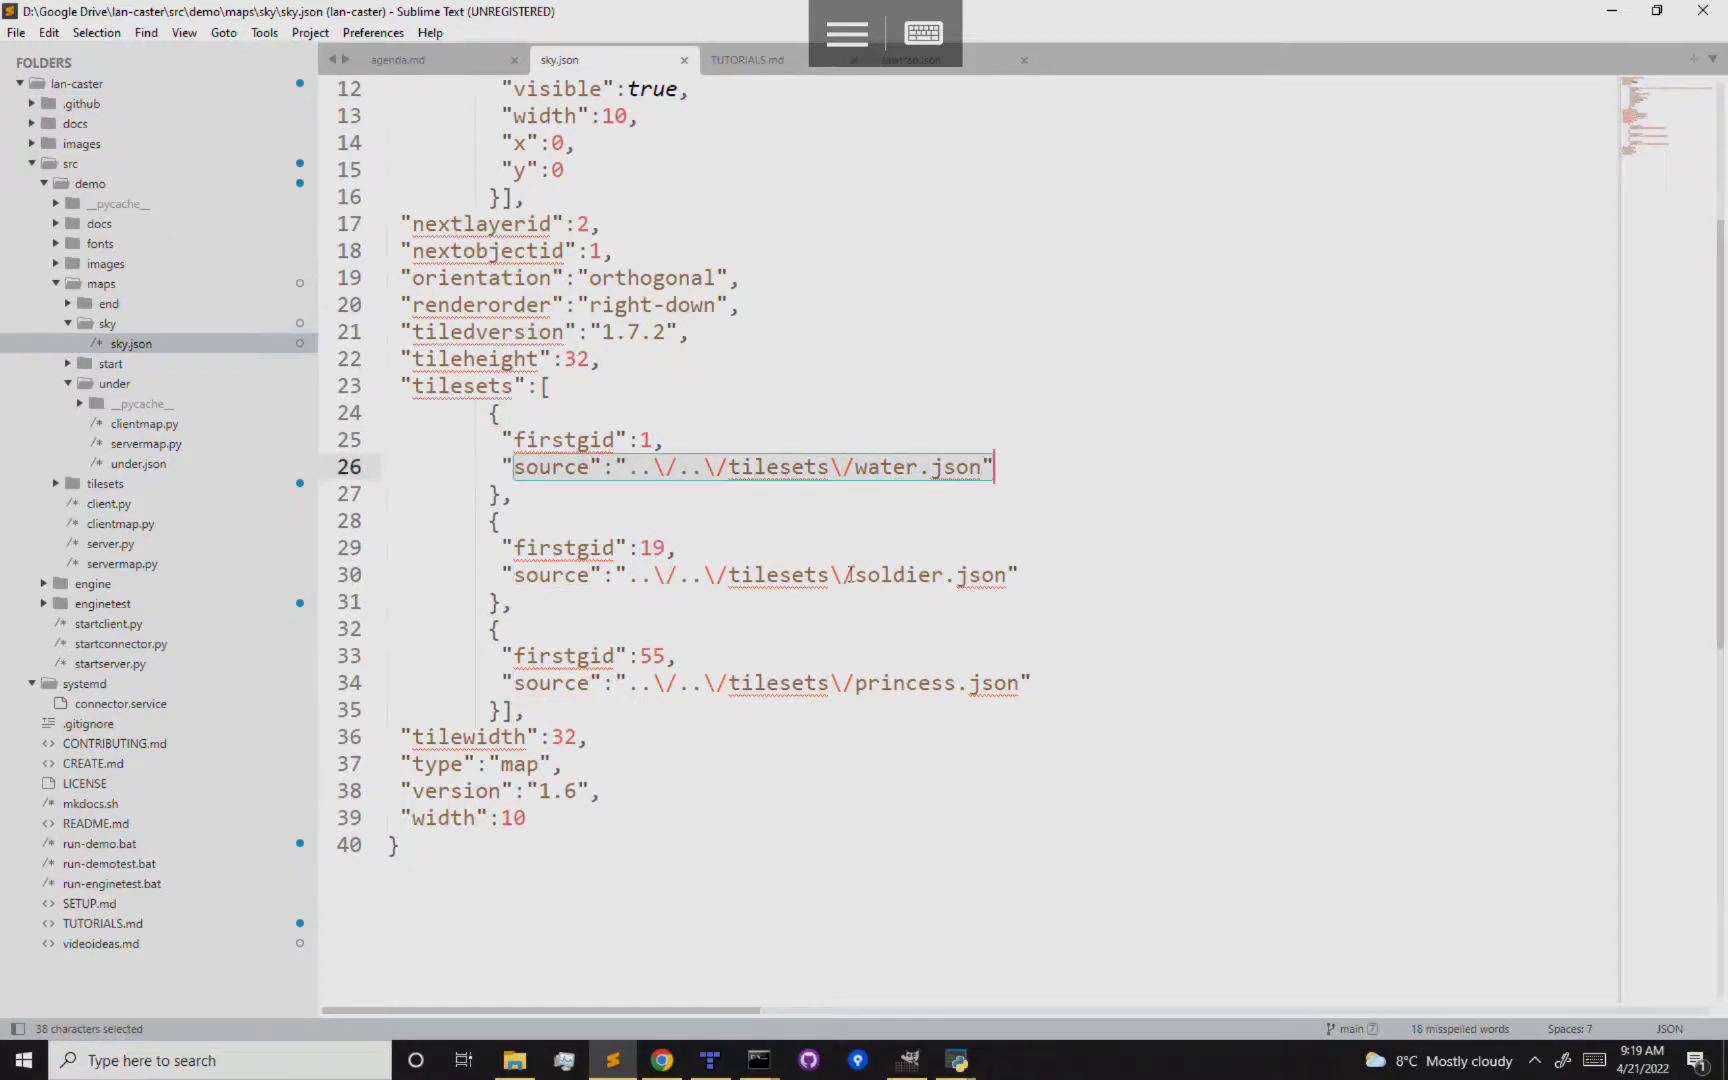
pyautogui.doubleClick(646, 440)
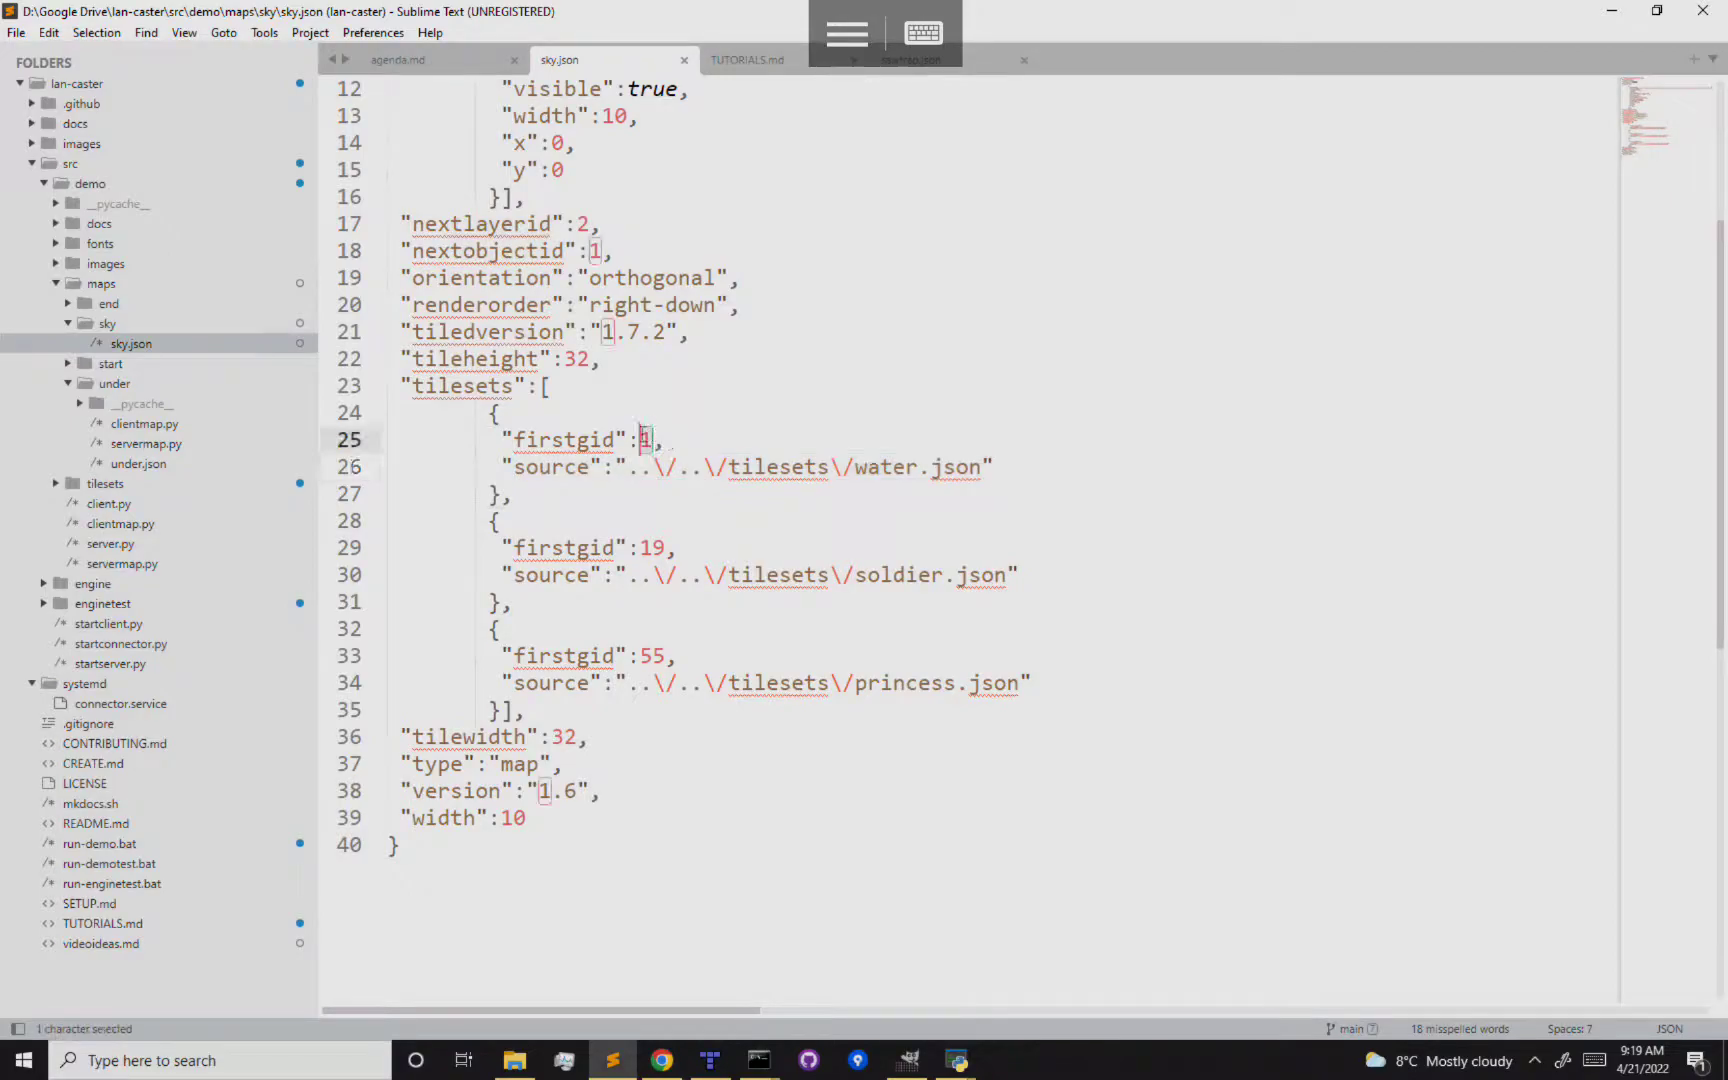
pyautogui.click(655, 446)
pyautogui.moveTo(1005, 467); pyautogui.dragTo(512, 467)
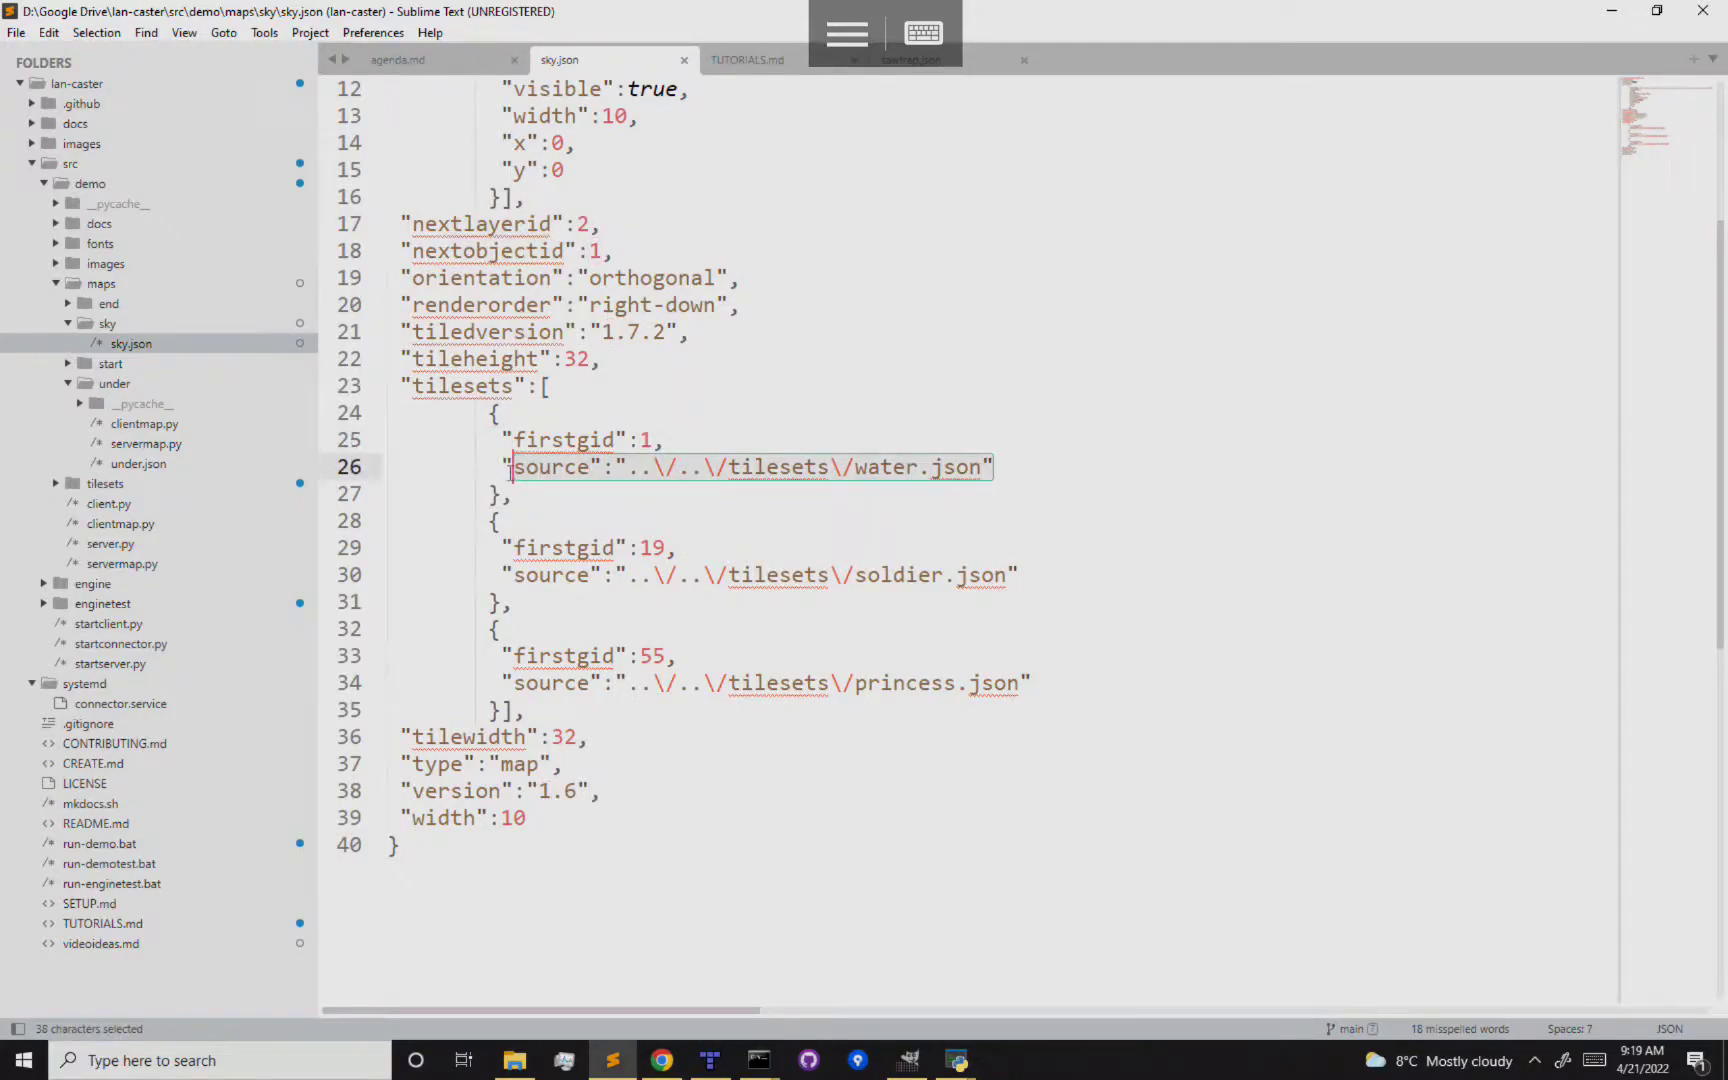
pyautogui.click(690, 493)
# Return to Tiled, open the water tileset to inspect the ID of the placed tile, and go back to the sky.json map
pyautogui.click(711, 1062)
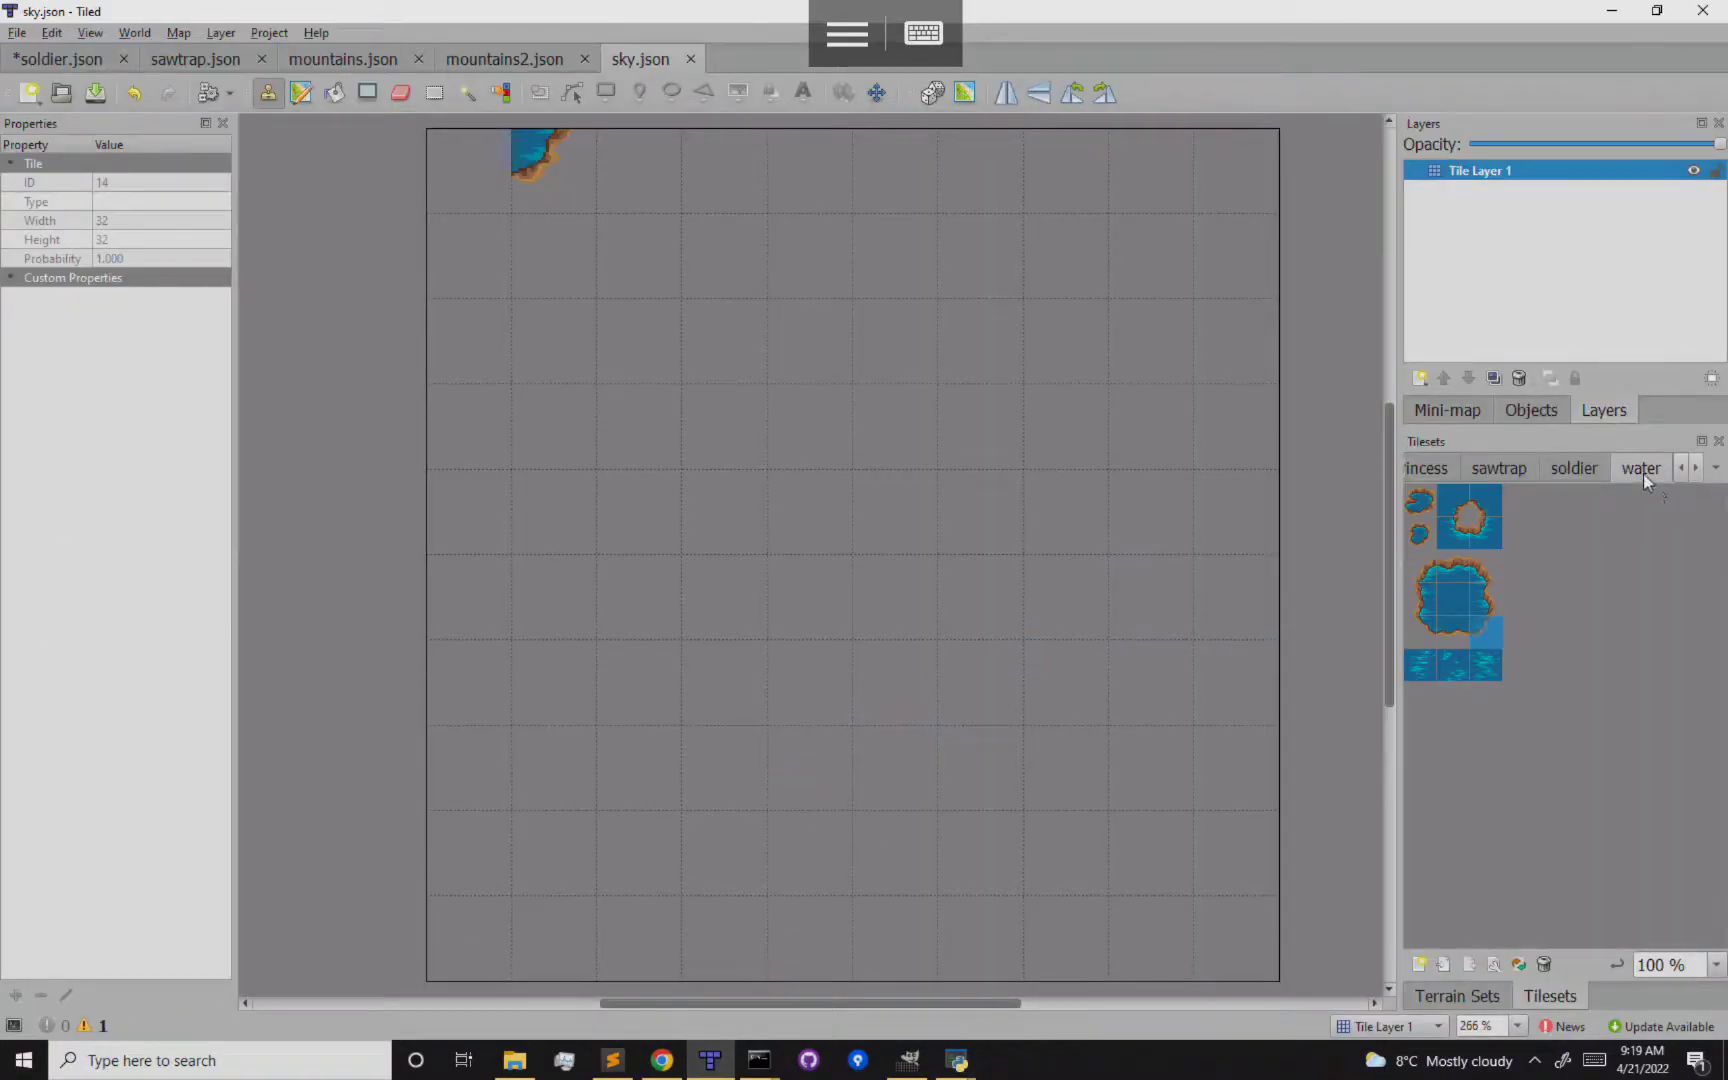
pyautogui.click(1497, 970)
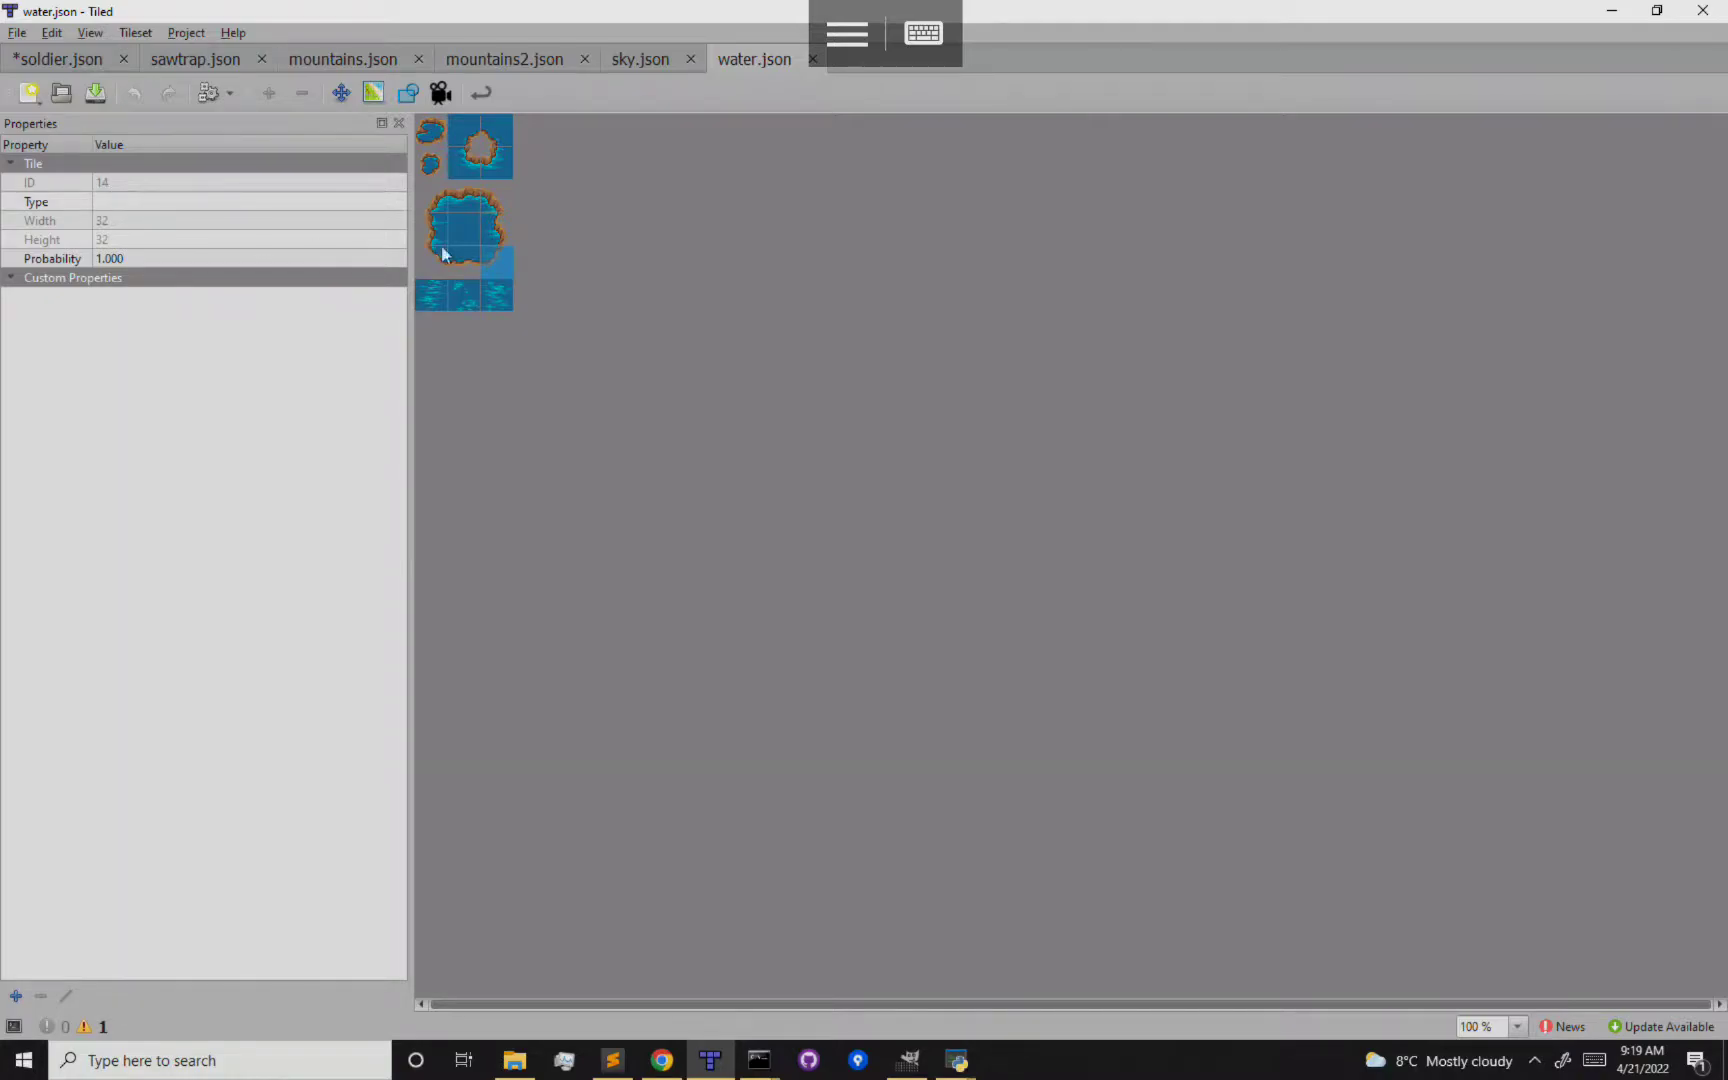
pyautogui.click(626, 62)
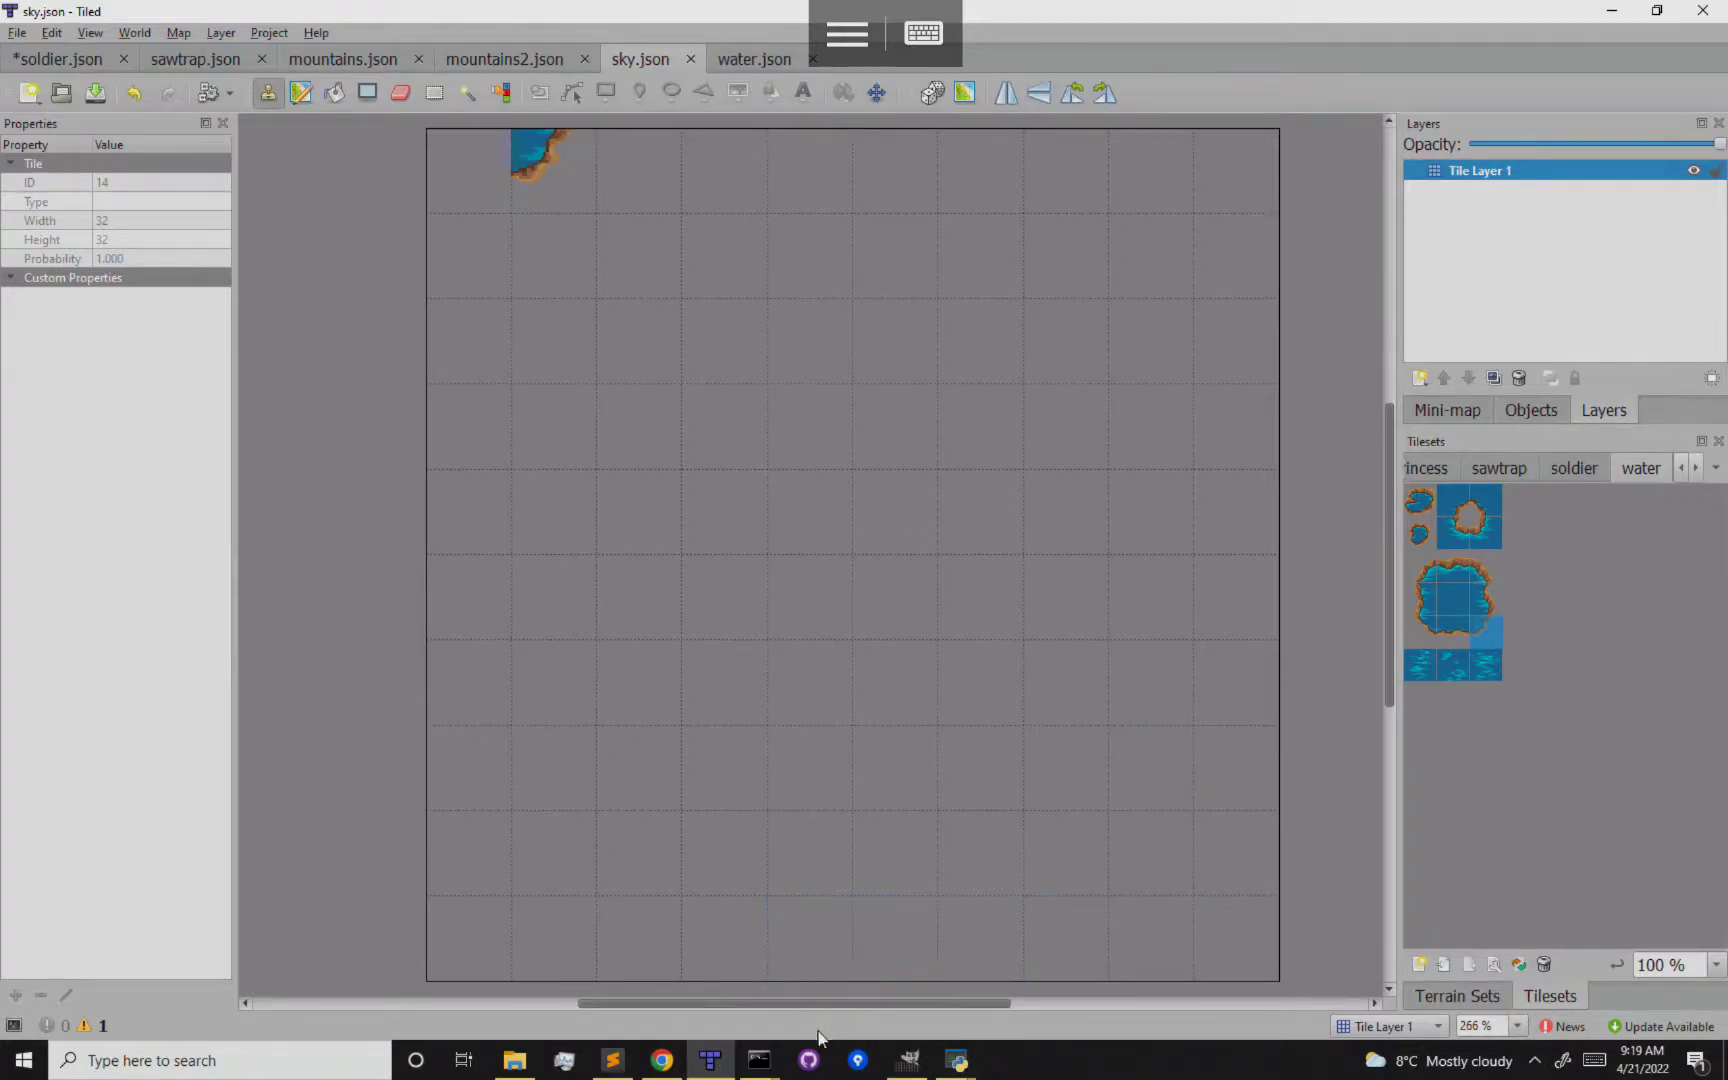
# Switch to Sublime Text and review the water, soldier and princess tileset entries against the placed tile's number in the layer data
pyautogui.click(628, 1060)
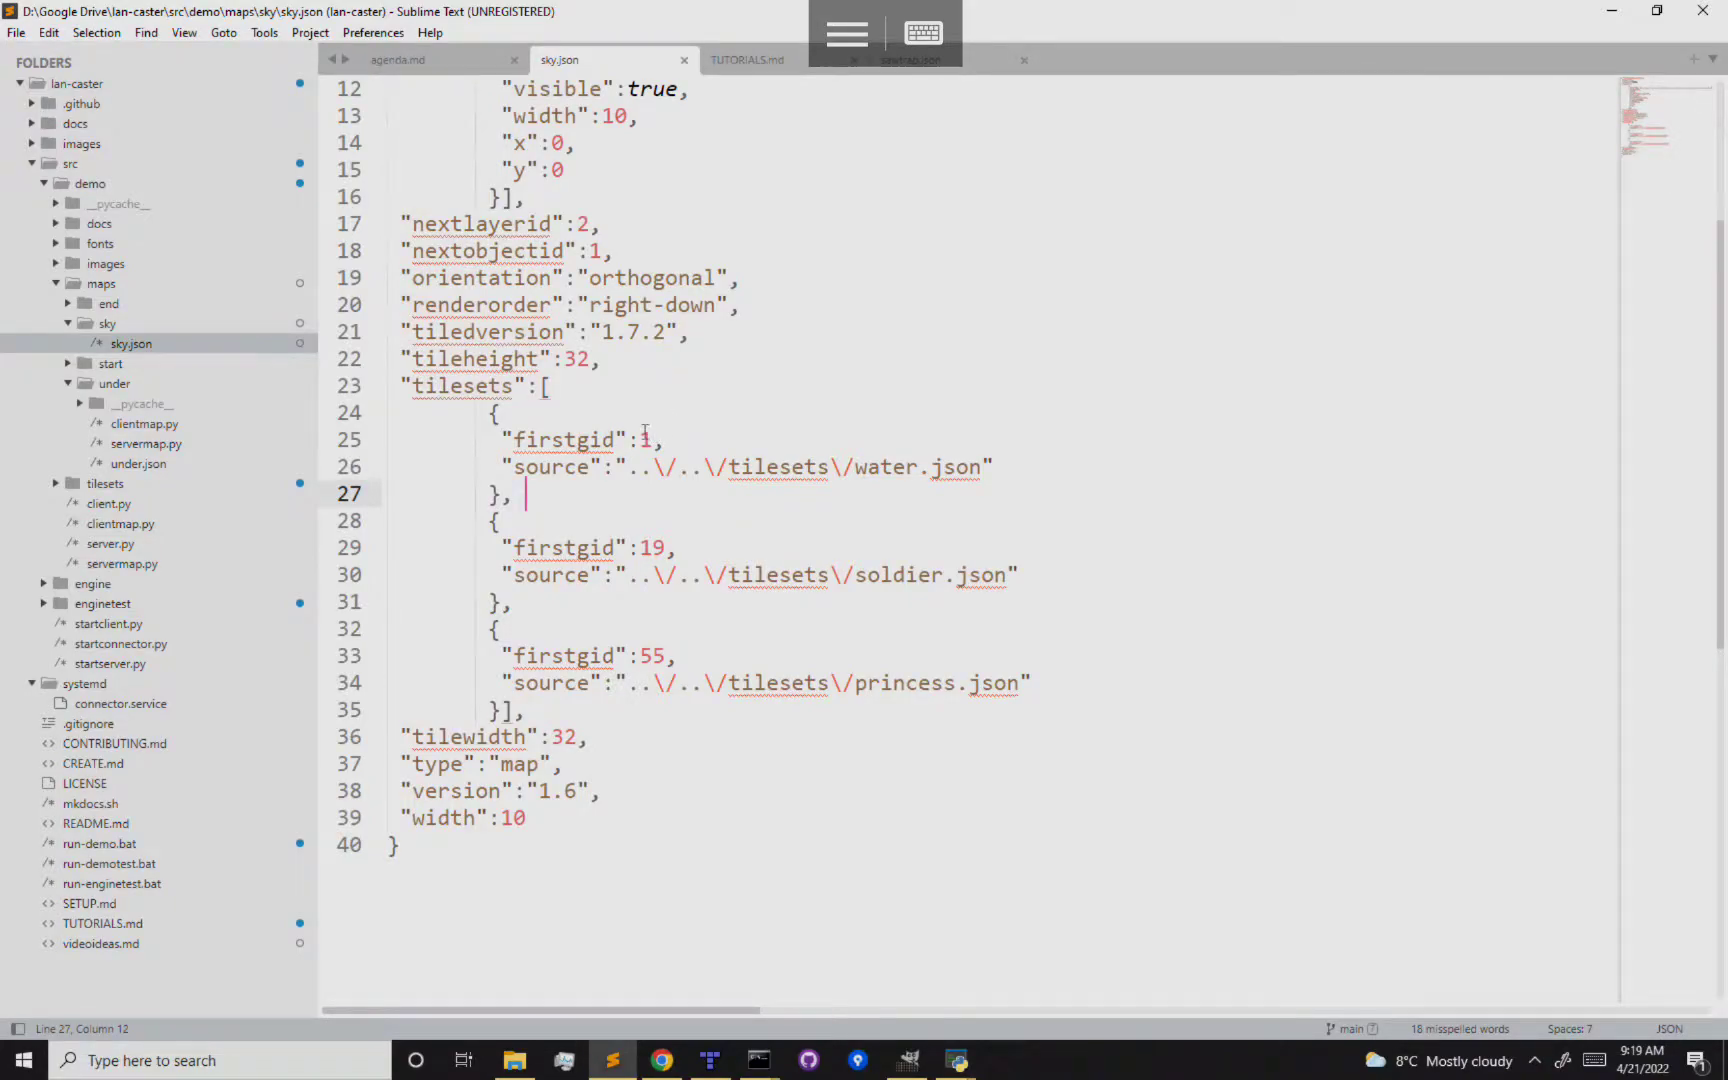
pyautogui.doubleClick(646, 440)
pyautogui.moveTo(1027, 480); pyautogui.dragTo(521, 470)
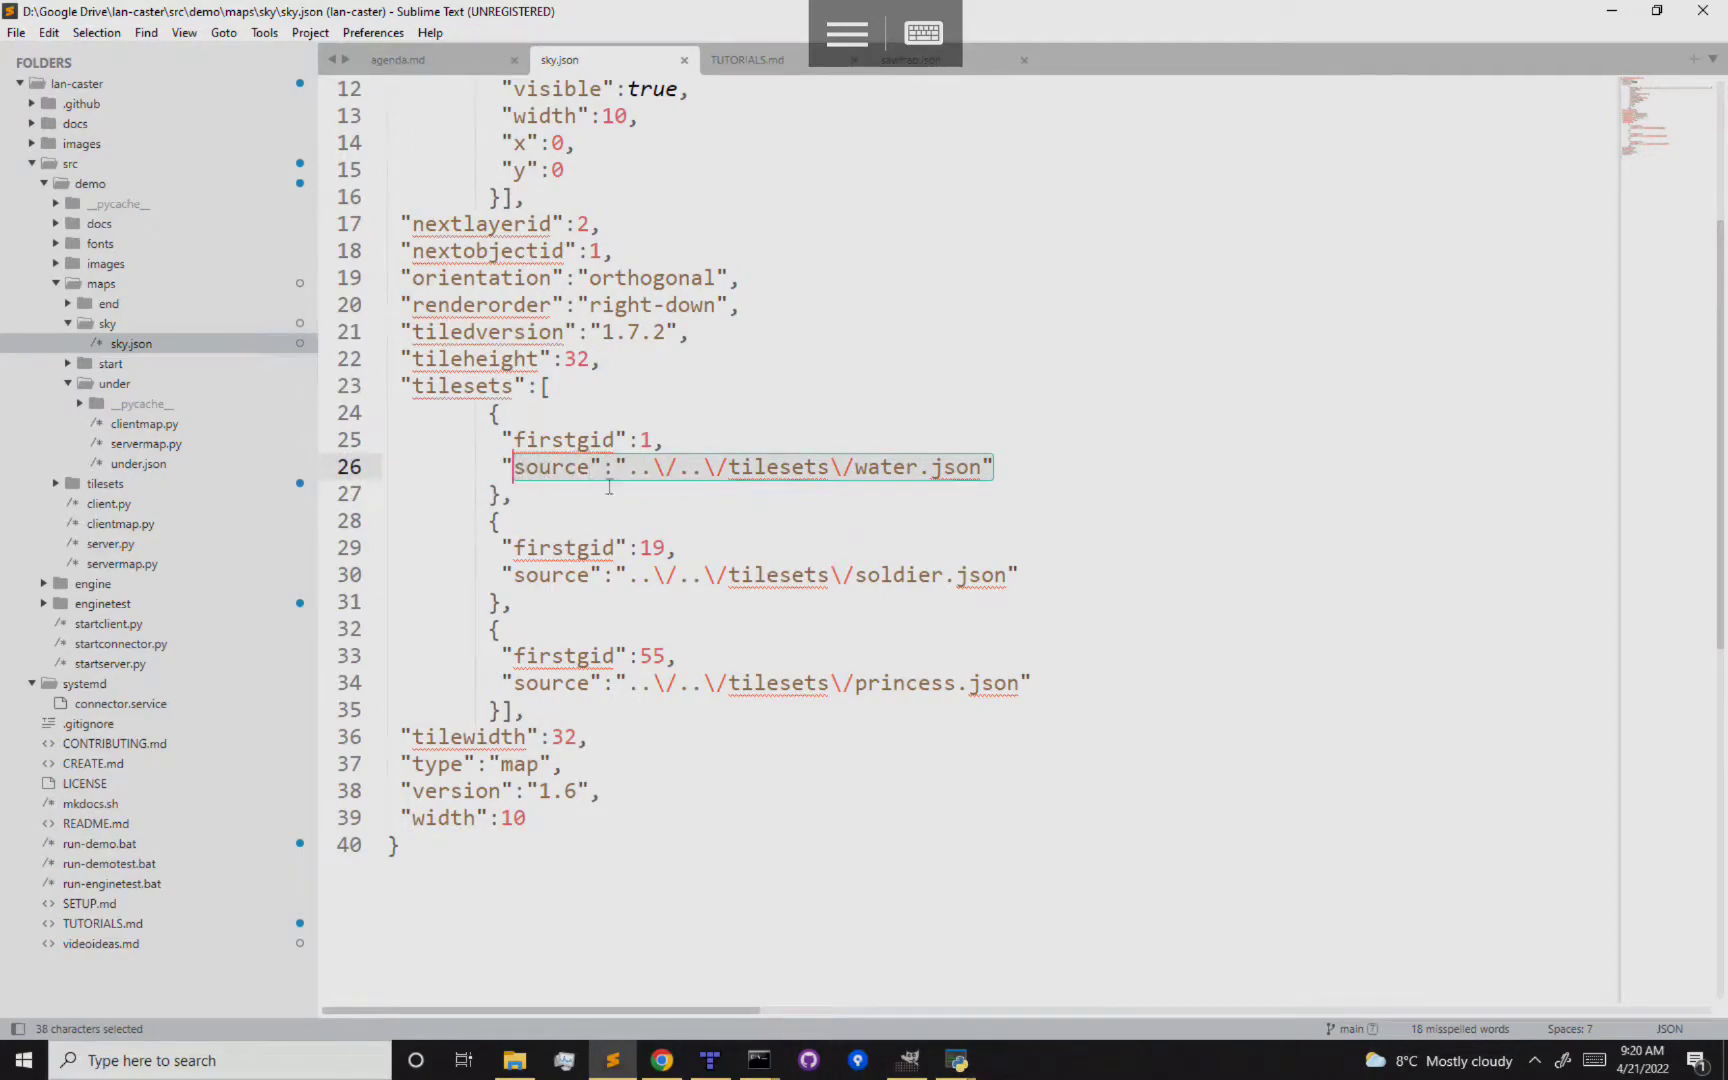
pyautogui.click(645, 521)
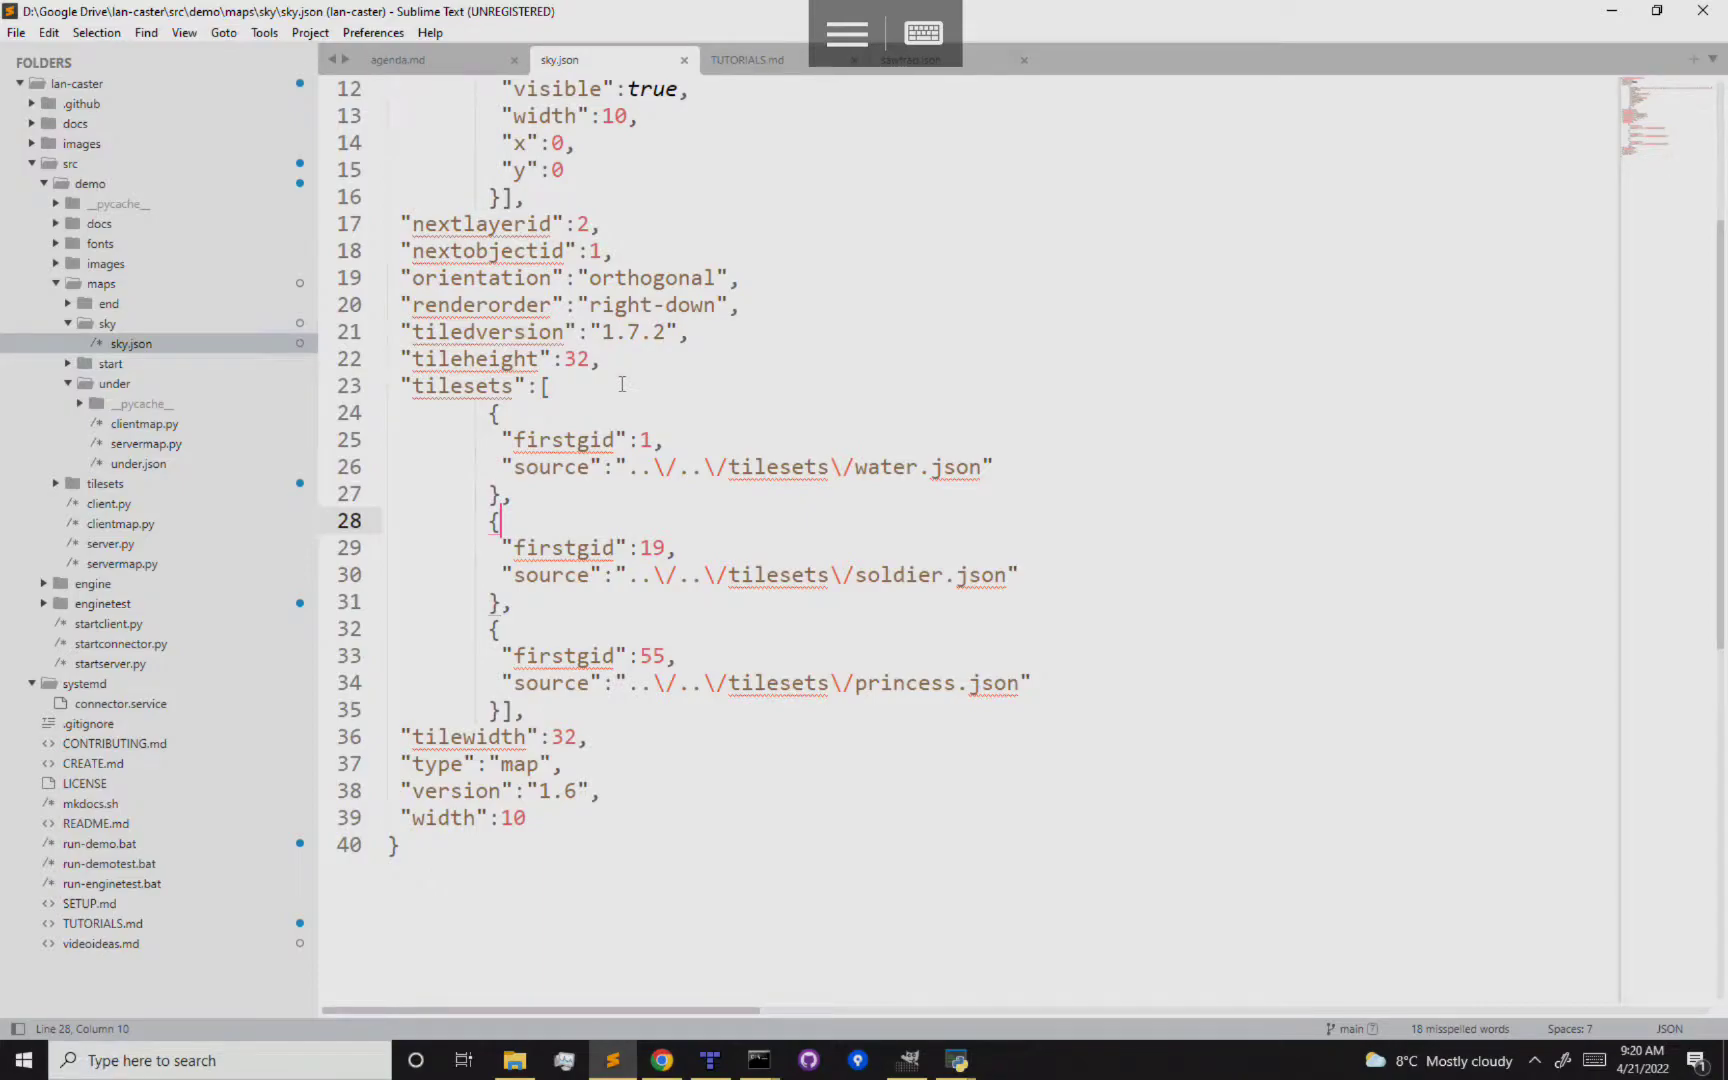
pyautogui.moveTo(563, 603); pyautogui.dragTo(449, 516)
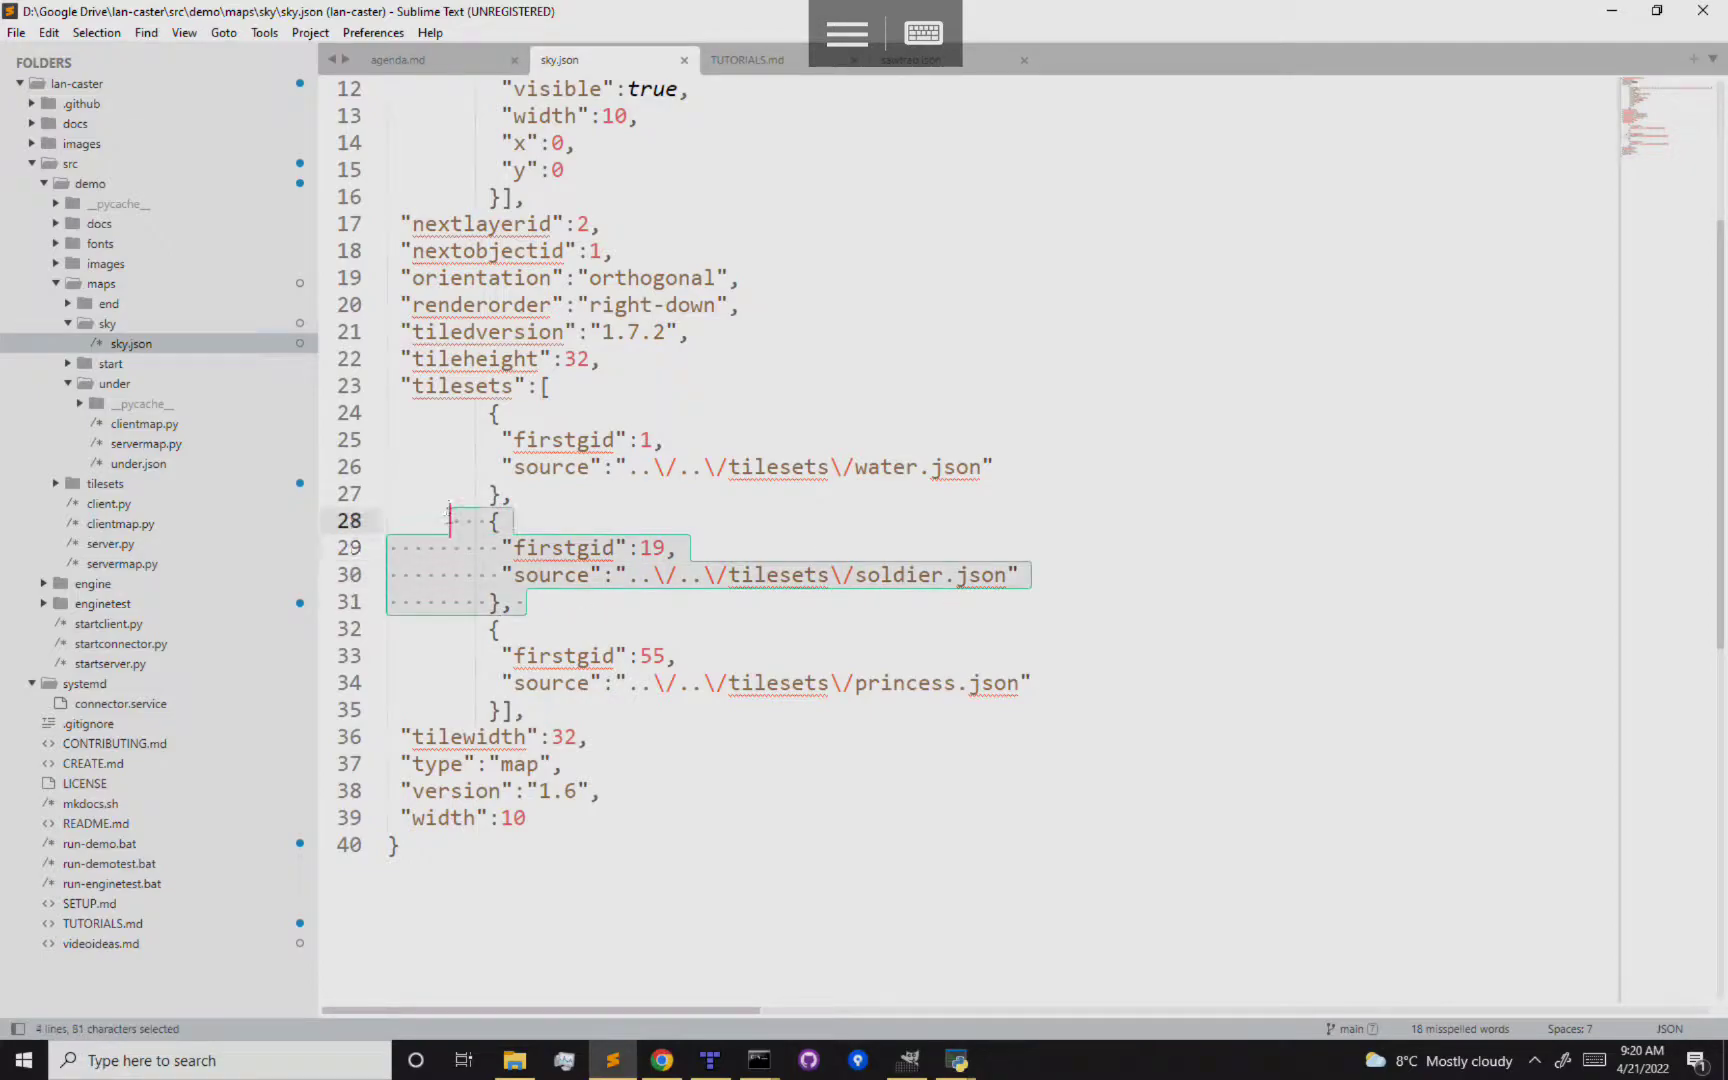
pyautogui.click(696, 619)
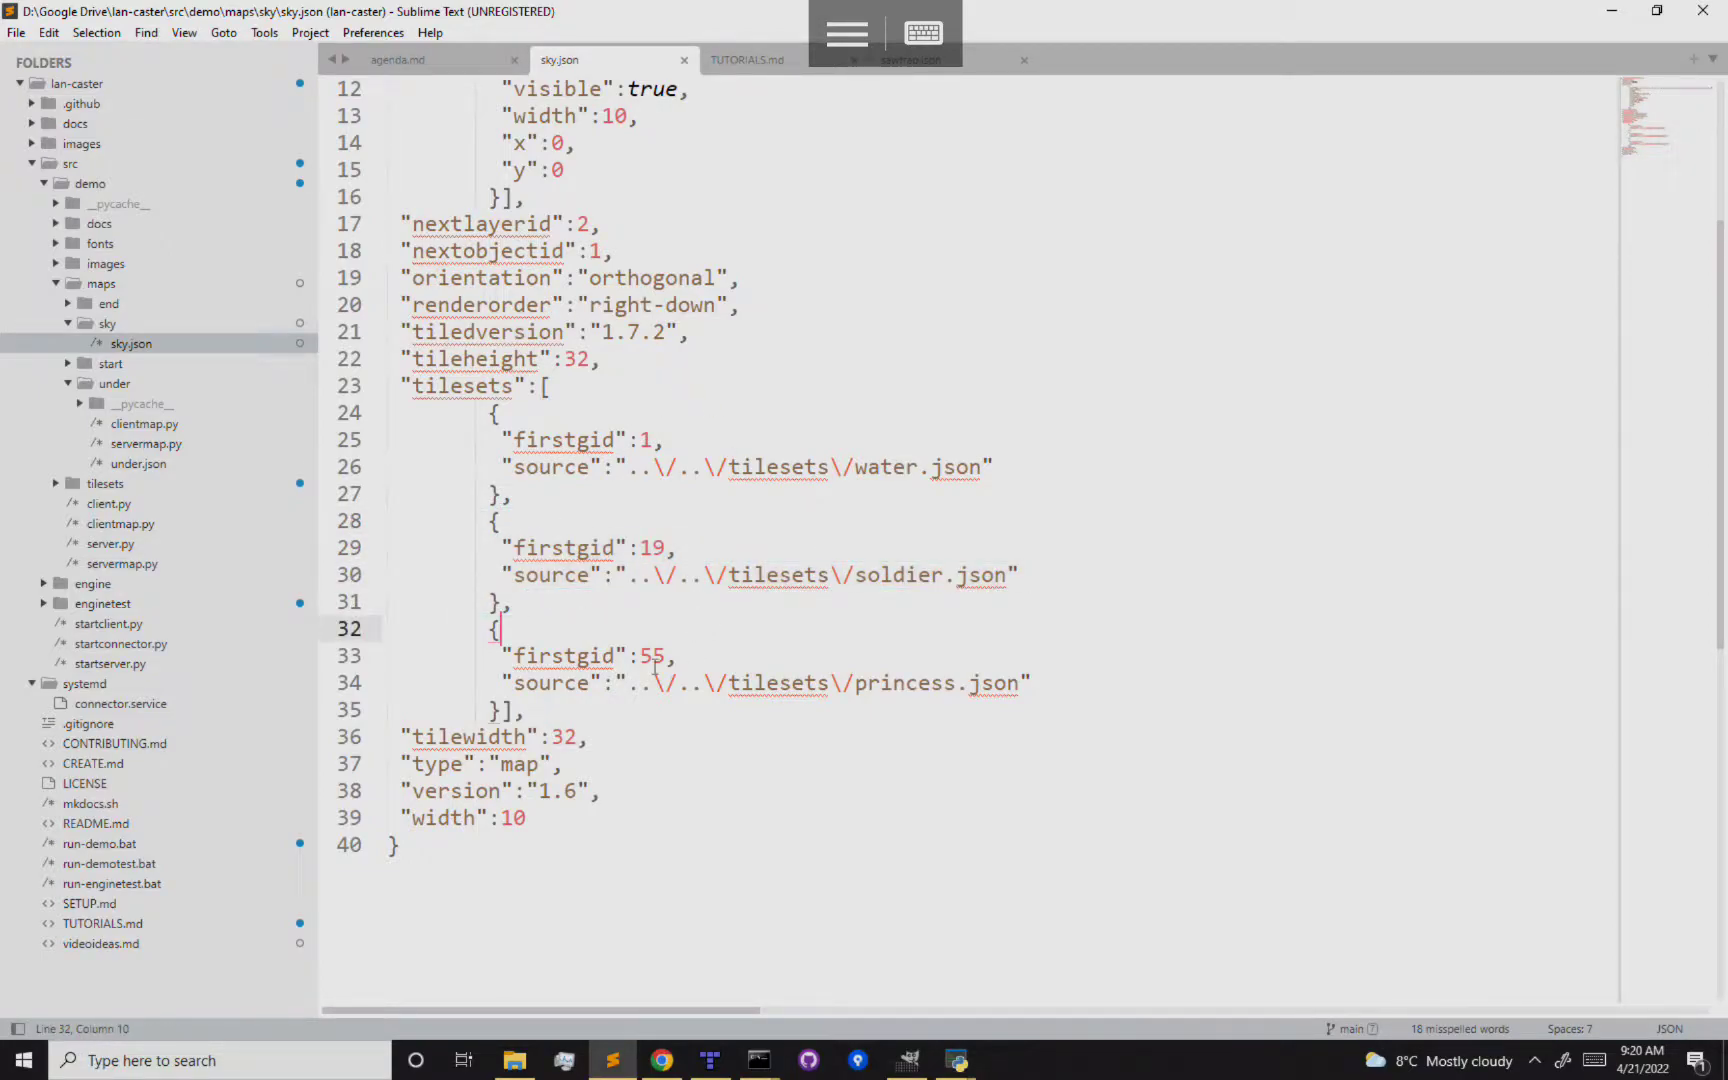
pyautogui.click(687, 600)
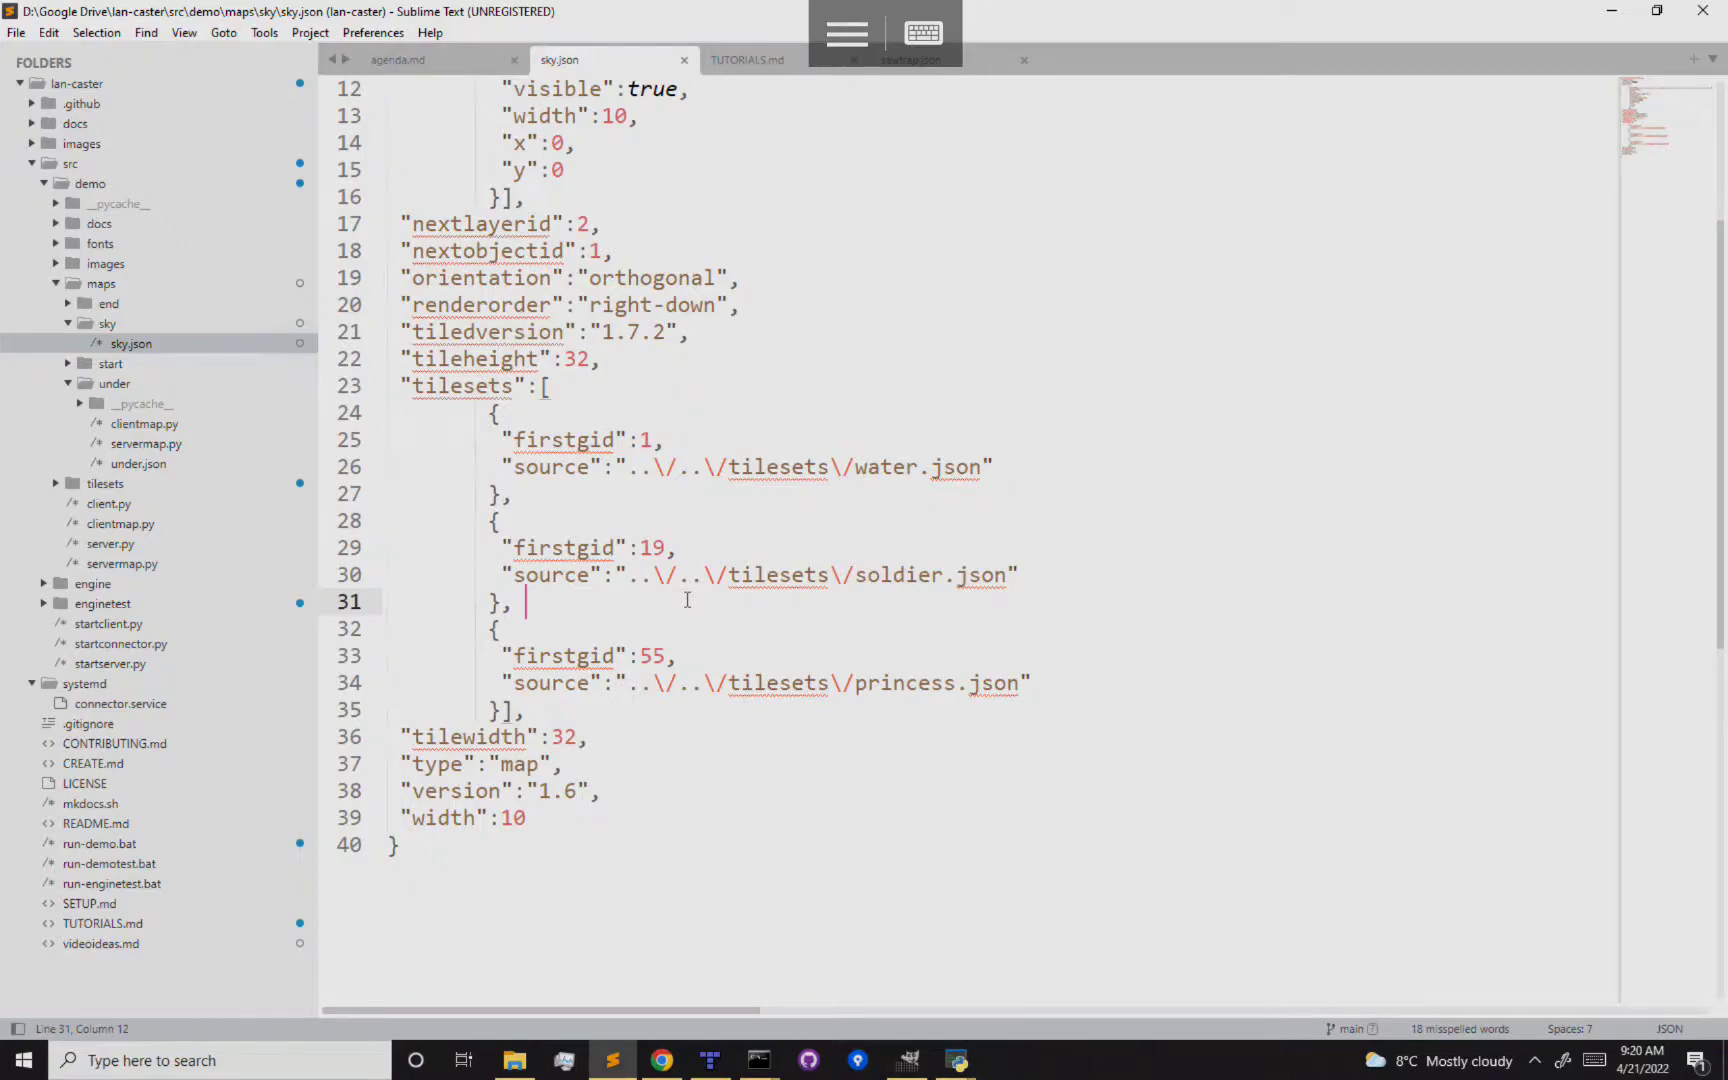
pyautogui.scroll(4, 810, 455)
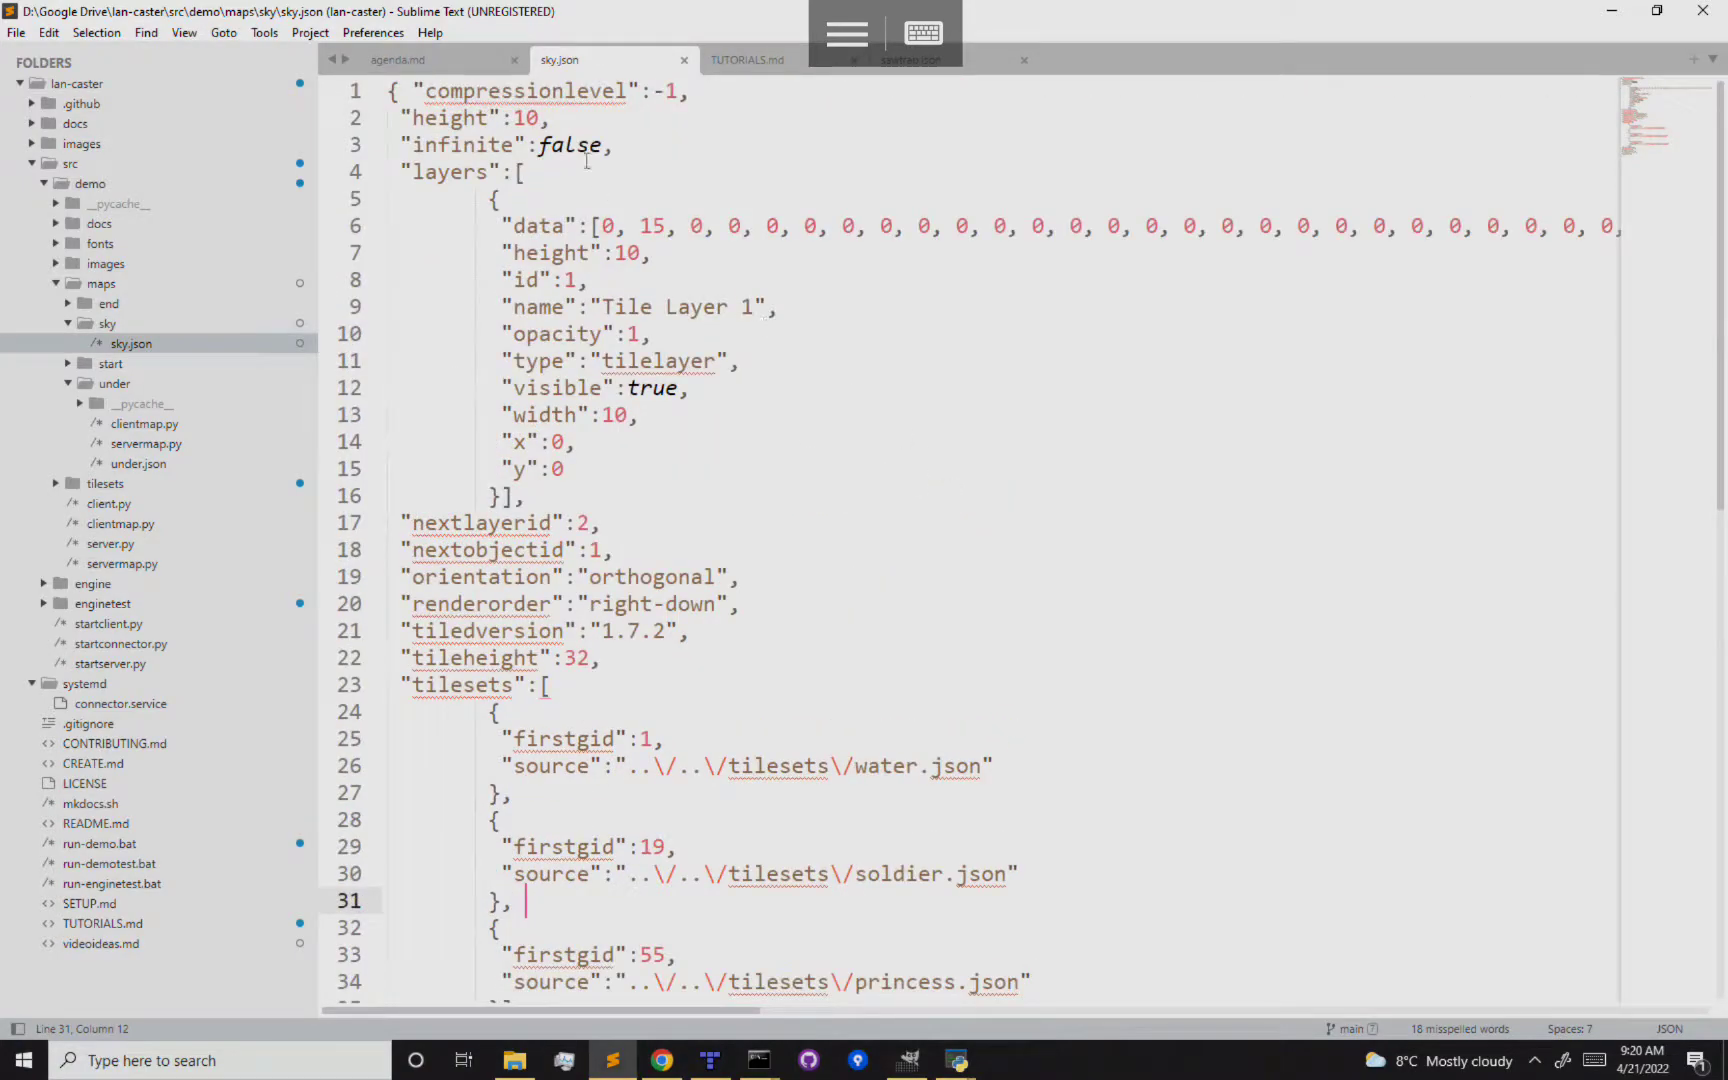
pyautogui.click(652, 226)
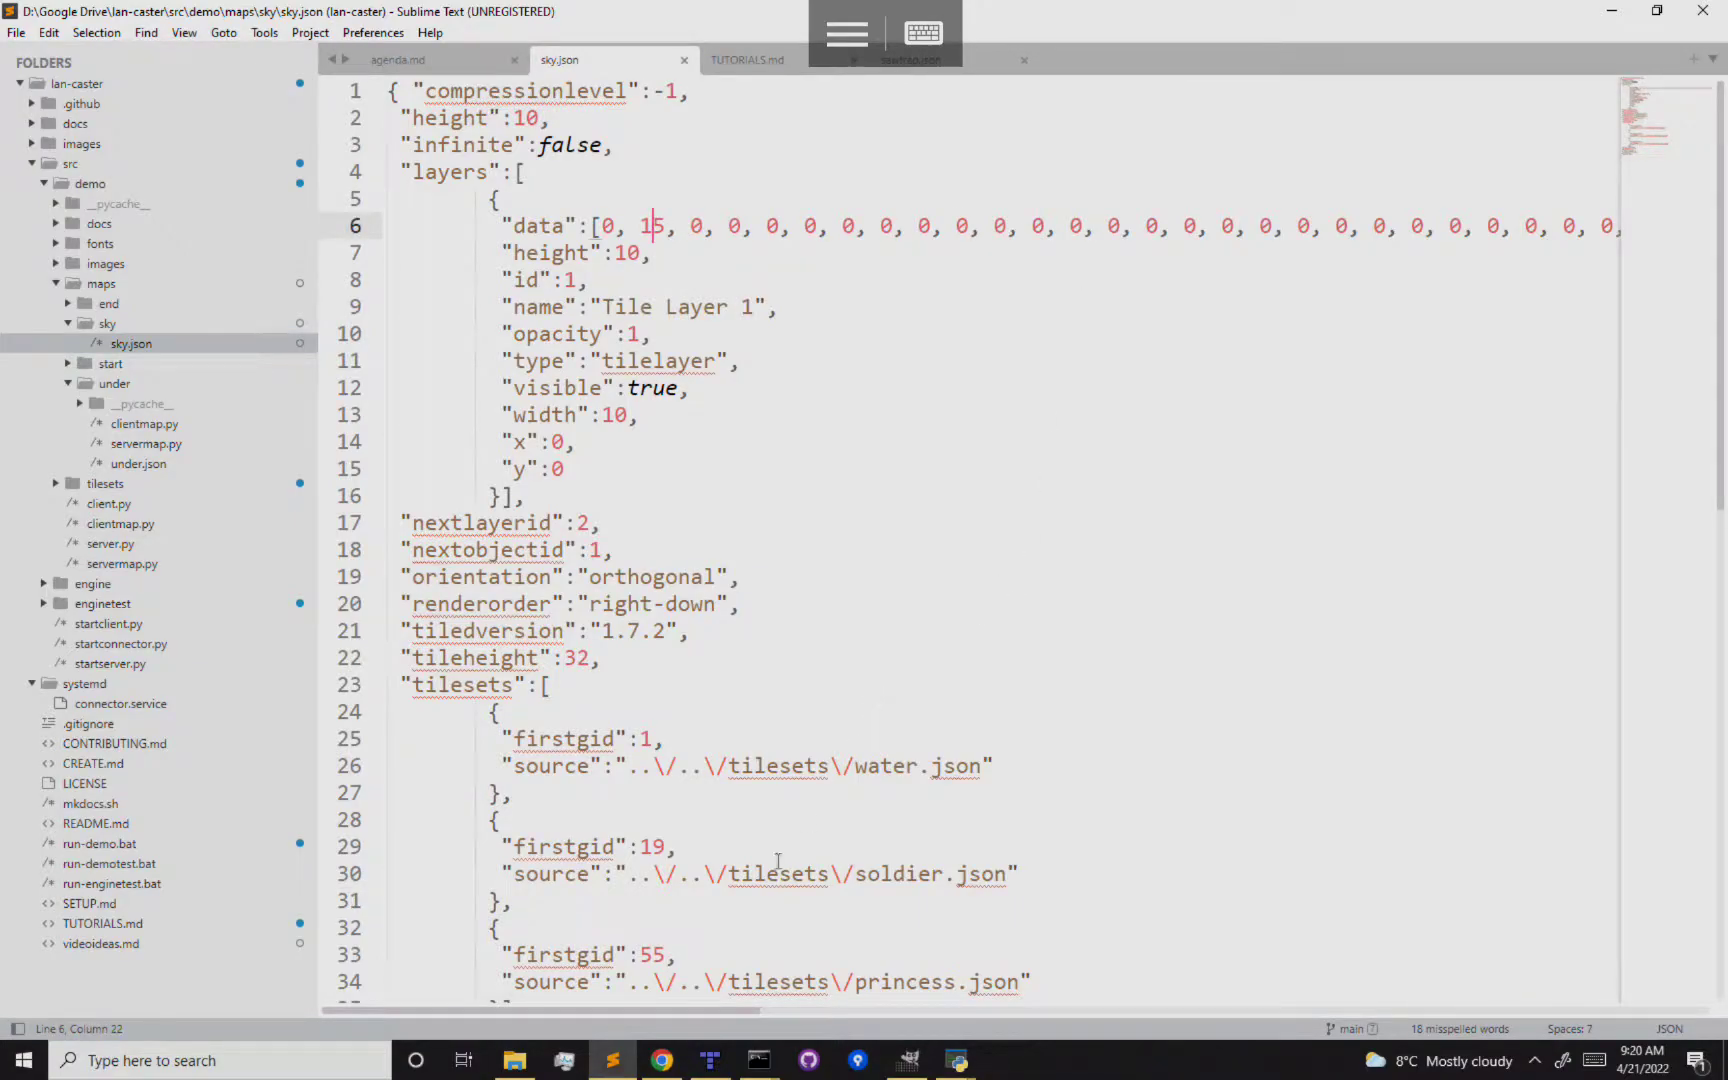
# Return to Tiled, paint Tile Layer 1 of sky.json with the water tileset's 2×2 island tiles, and save the map
pyautogui.click(660, 1060)
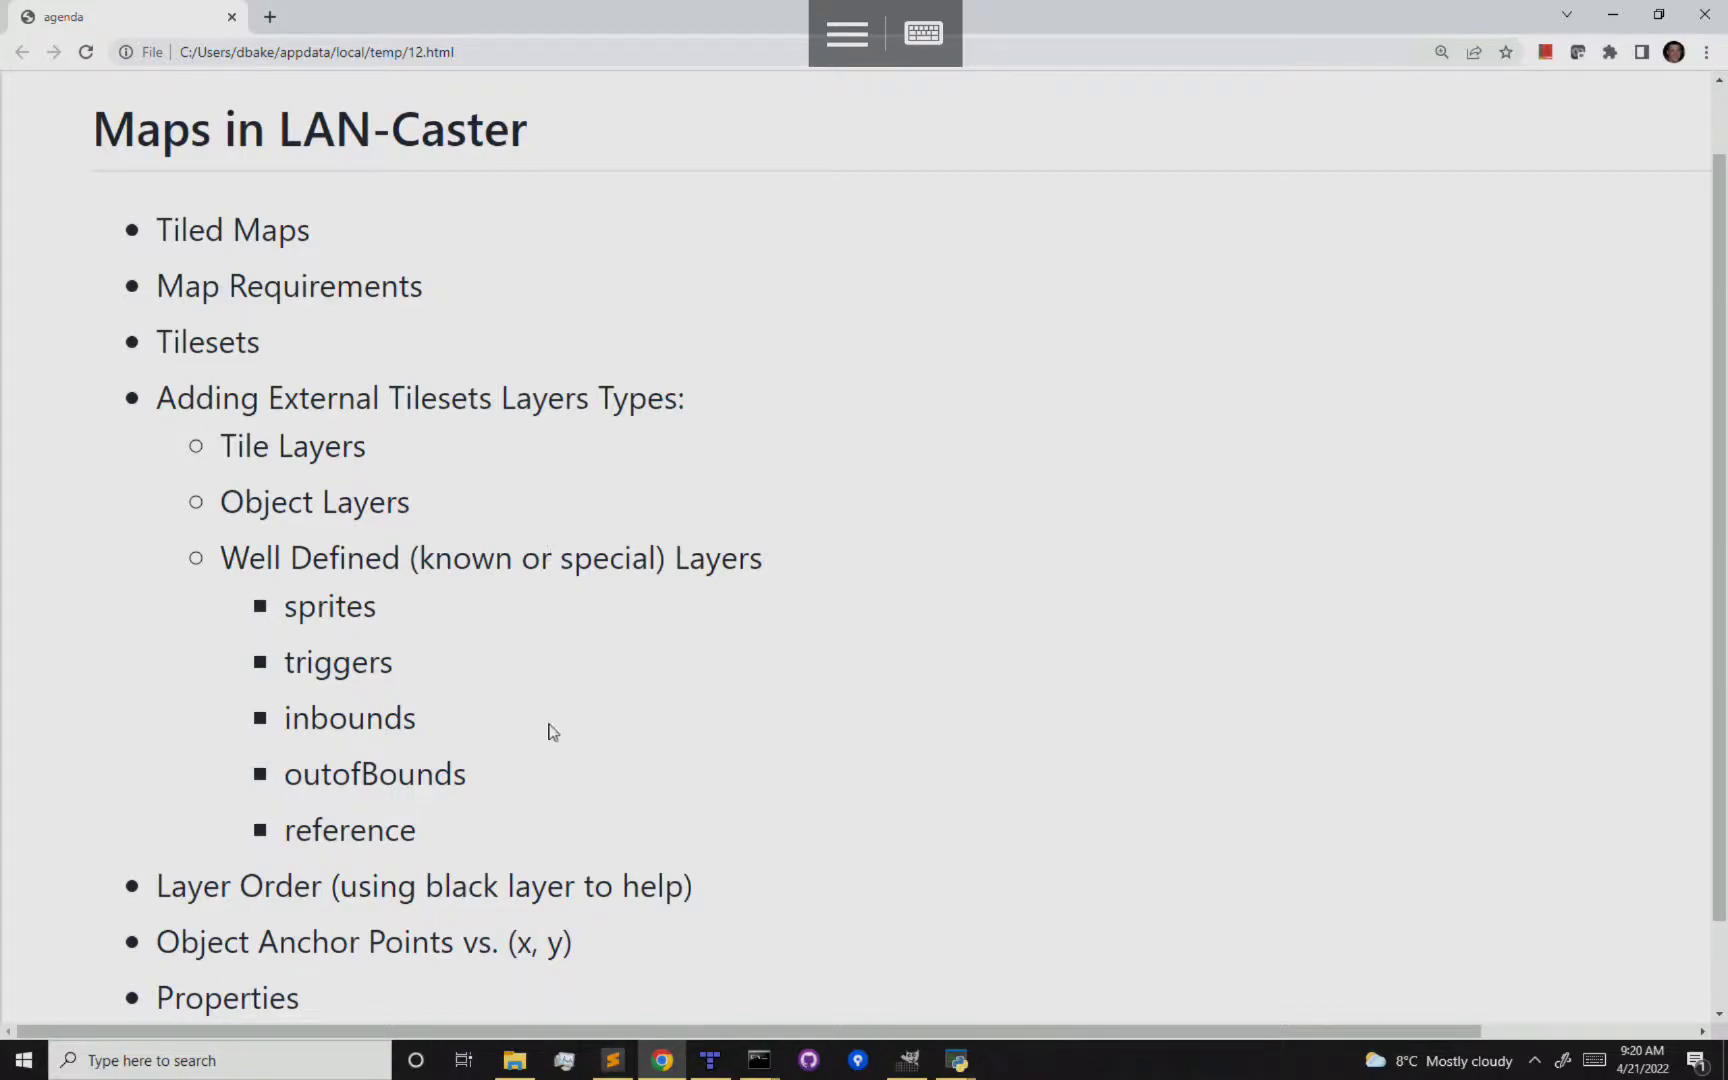
pyautogui.click(706, 1062)
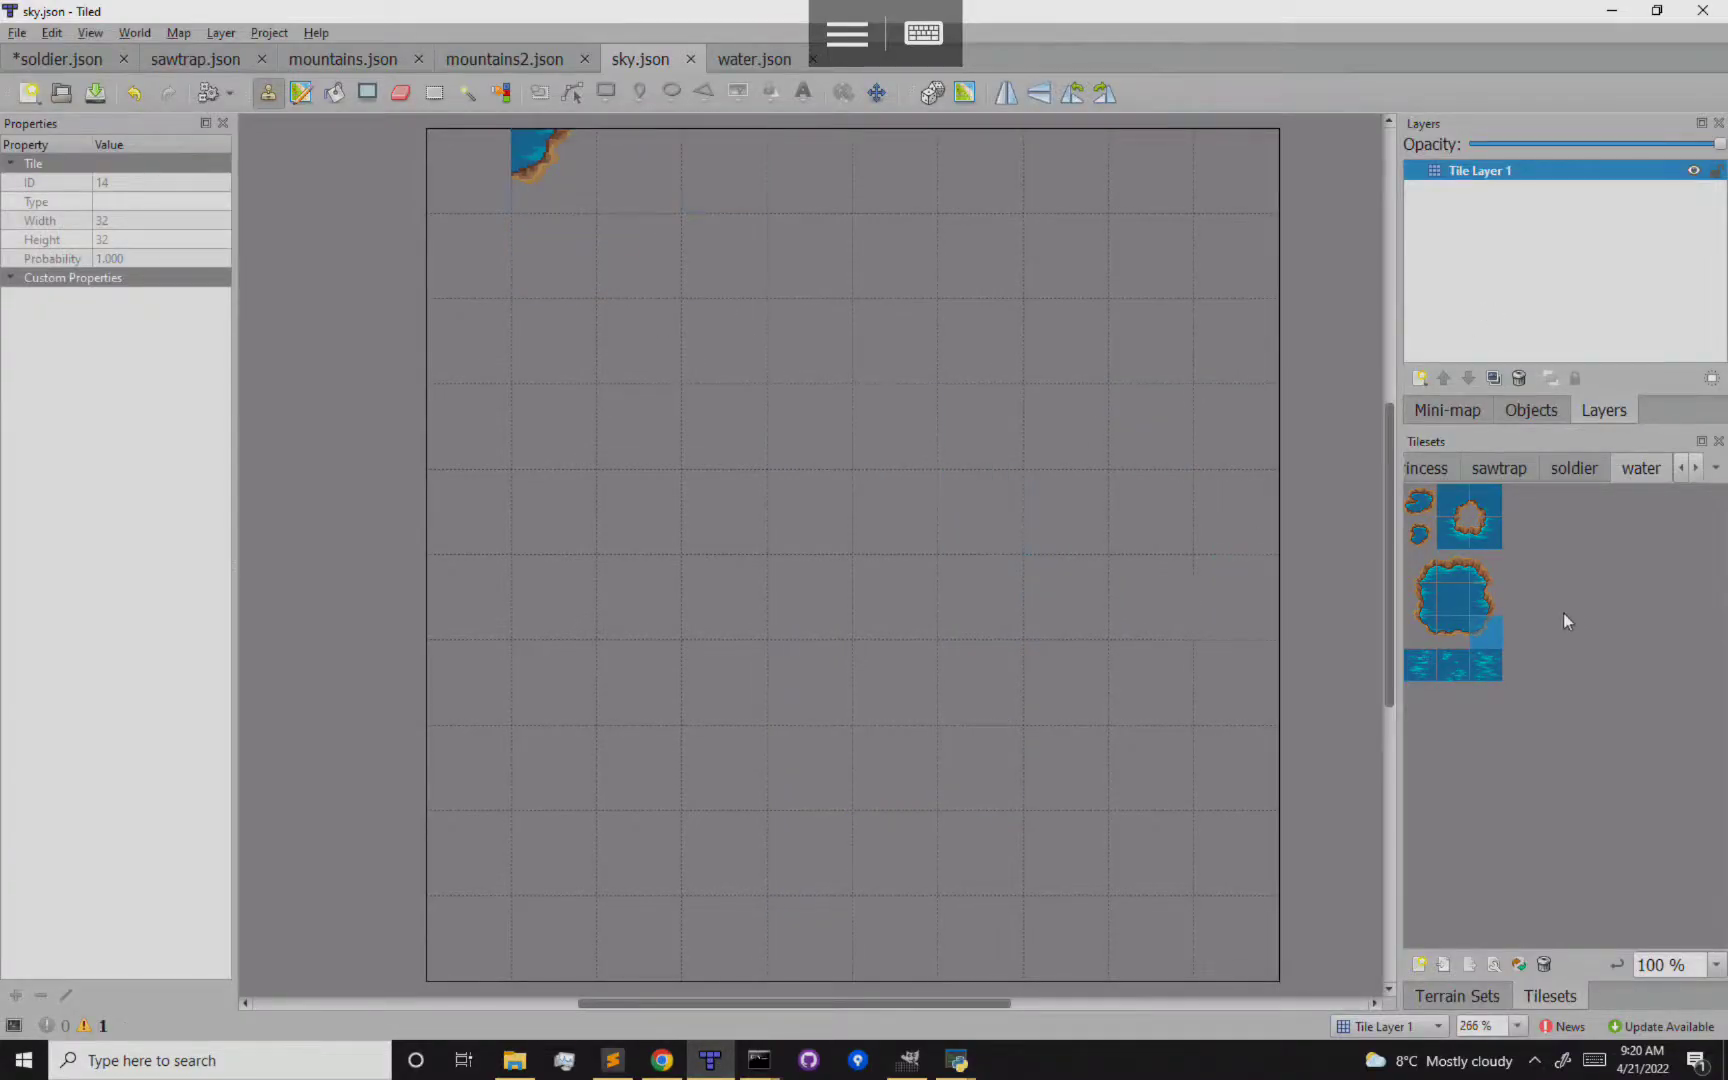
pyautogui.moveTo(1467, 512); pyautogui.dragTo(1489, 528)
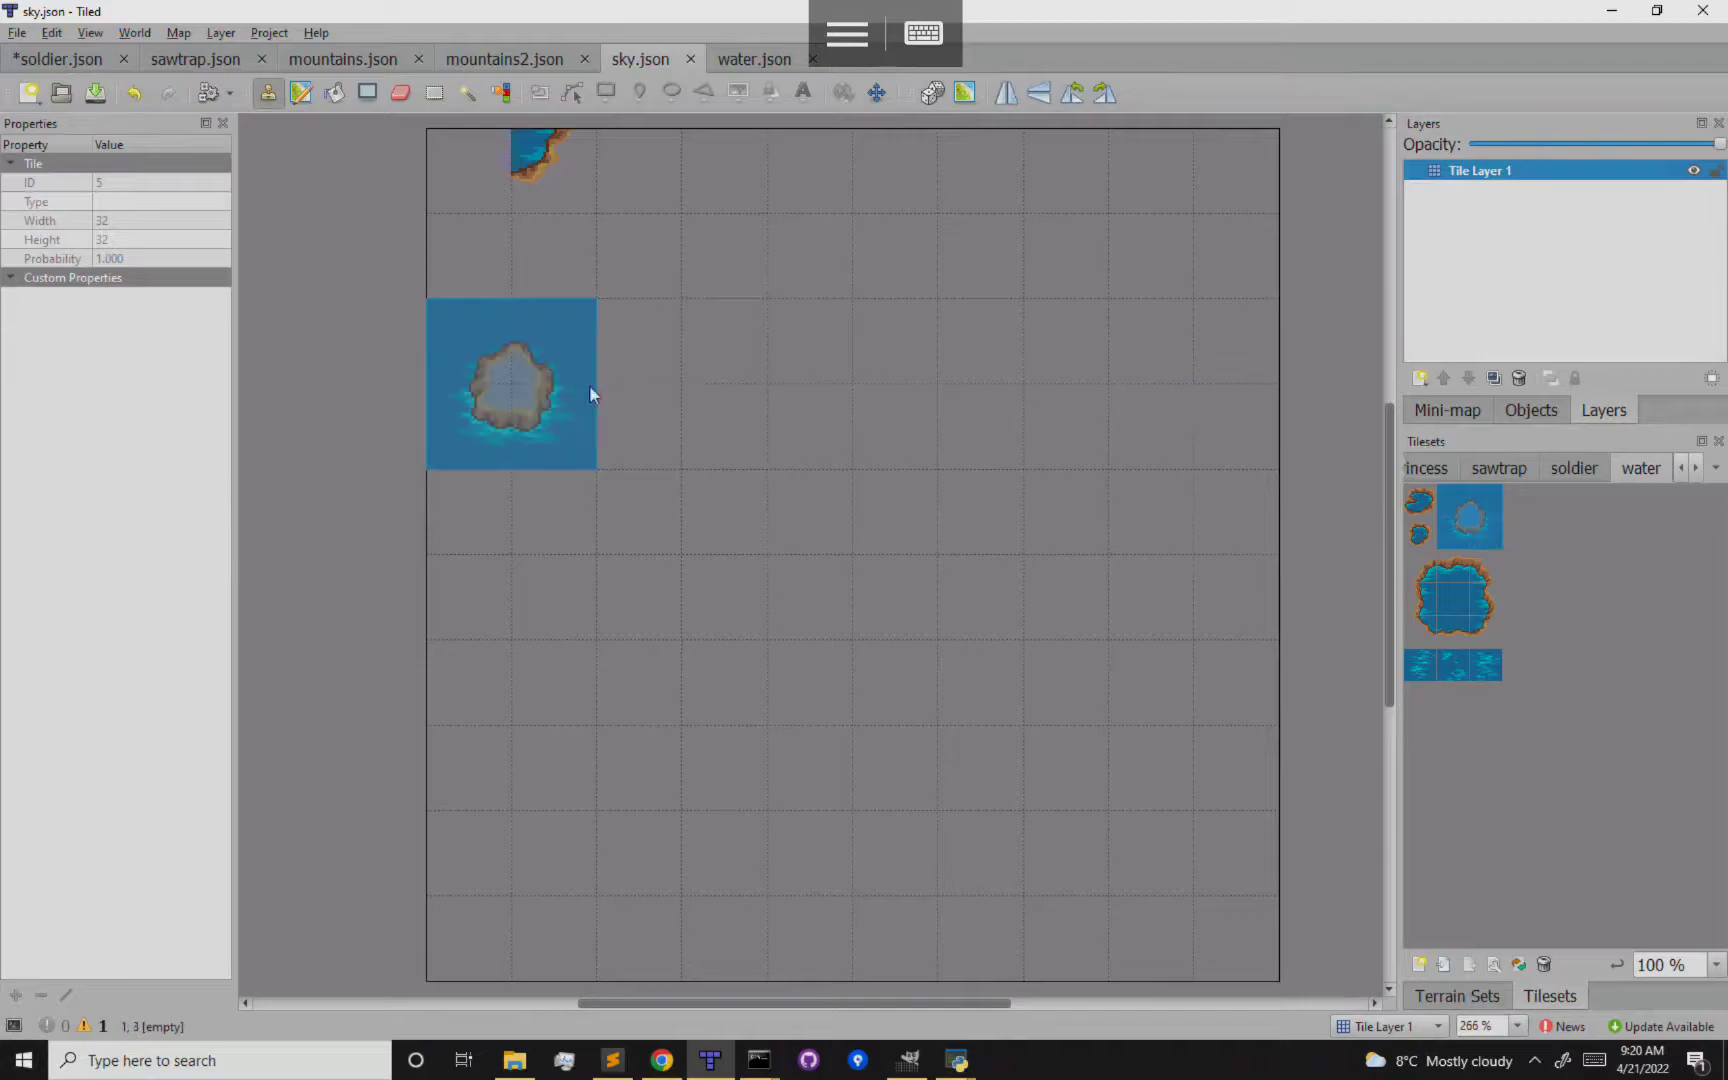
pyautogui.click(682, 410)
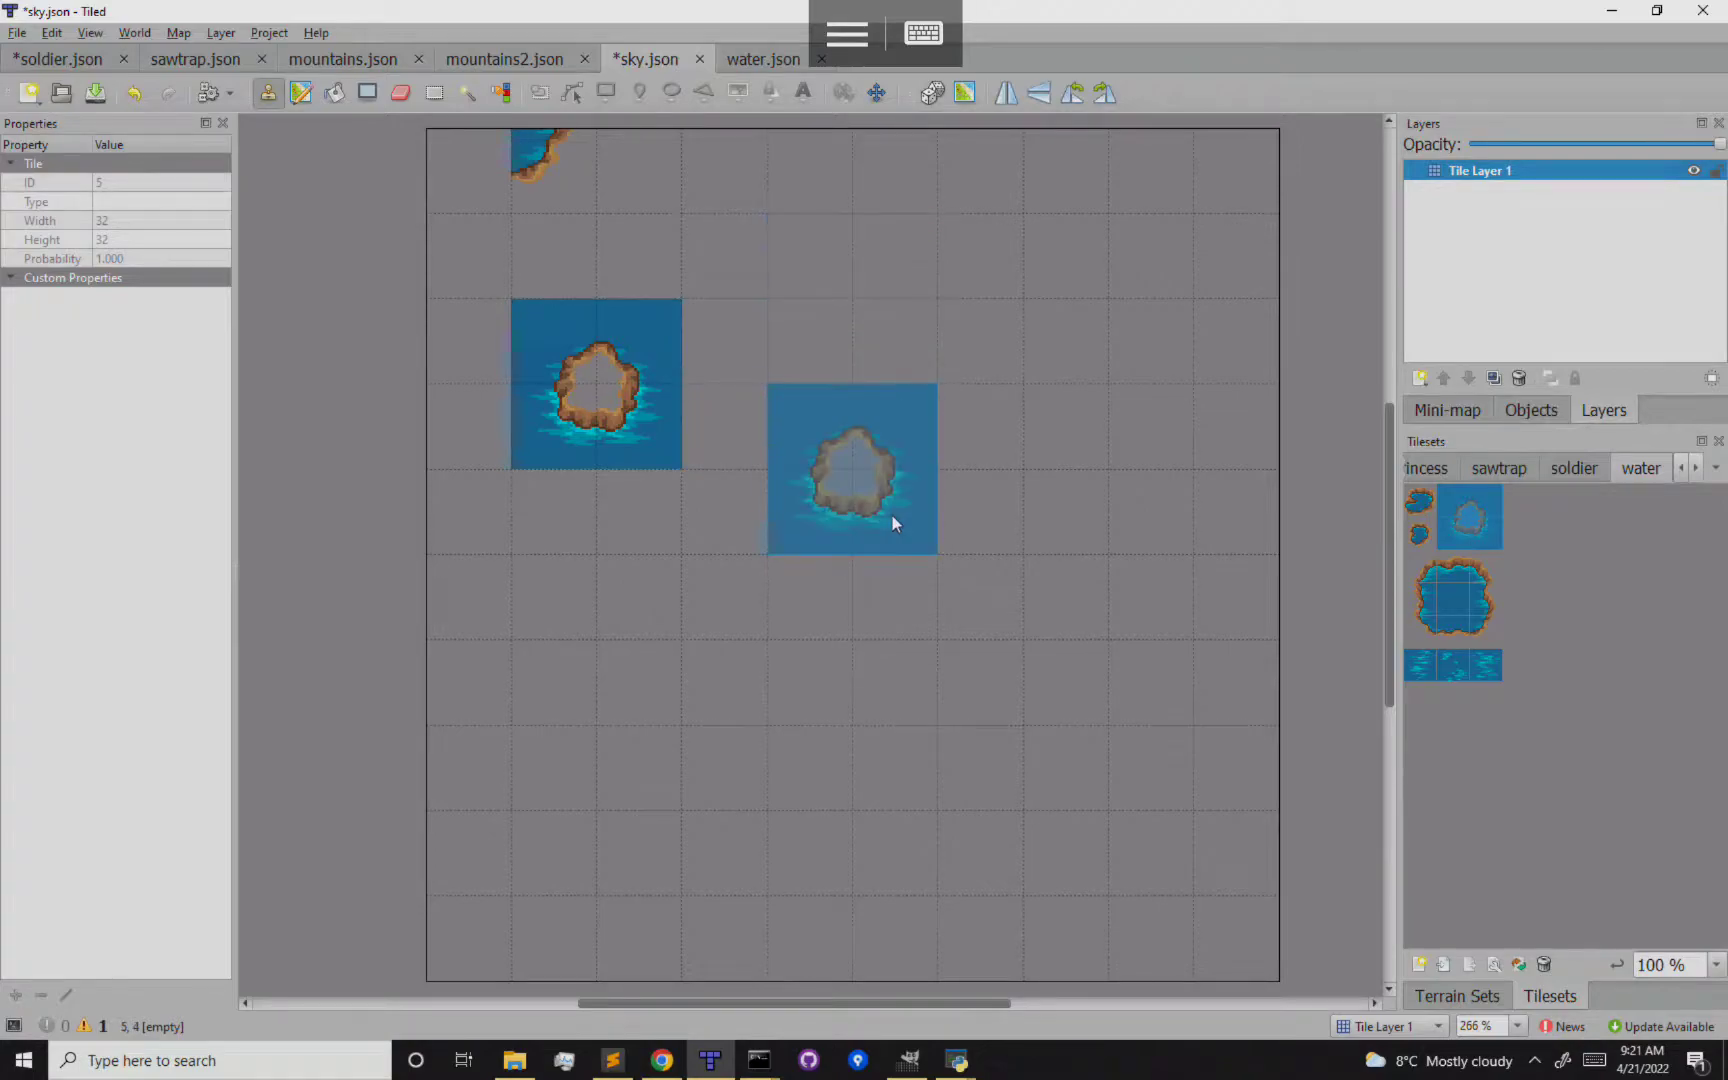
pyautogui.moveTo(737, 280)
pyautogui.mouseDown()
pyautogui.moveTo(742, 207)
pyautogui.moveTo(533, 288)
pyautogui.moveTo(575, 212)
pyautogui.moveTo(879, 409)
pyautogui.moveTo(787, 559)
pyautogui.moveTo(1153, 640)
pyautogui.mouseUp()
pyautogui.hotkey('ctrl', 's')
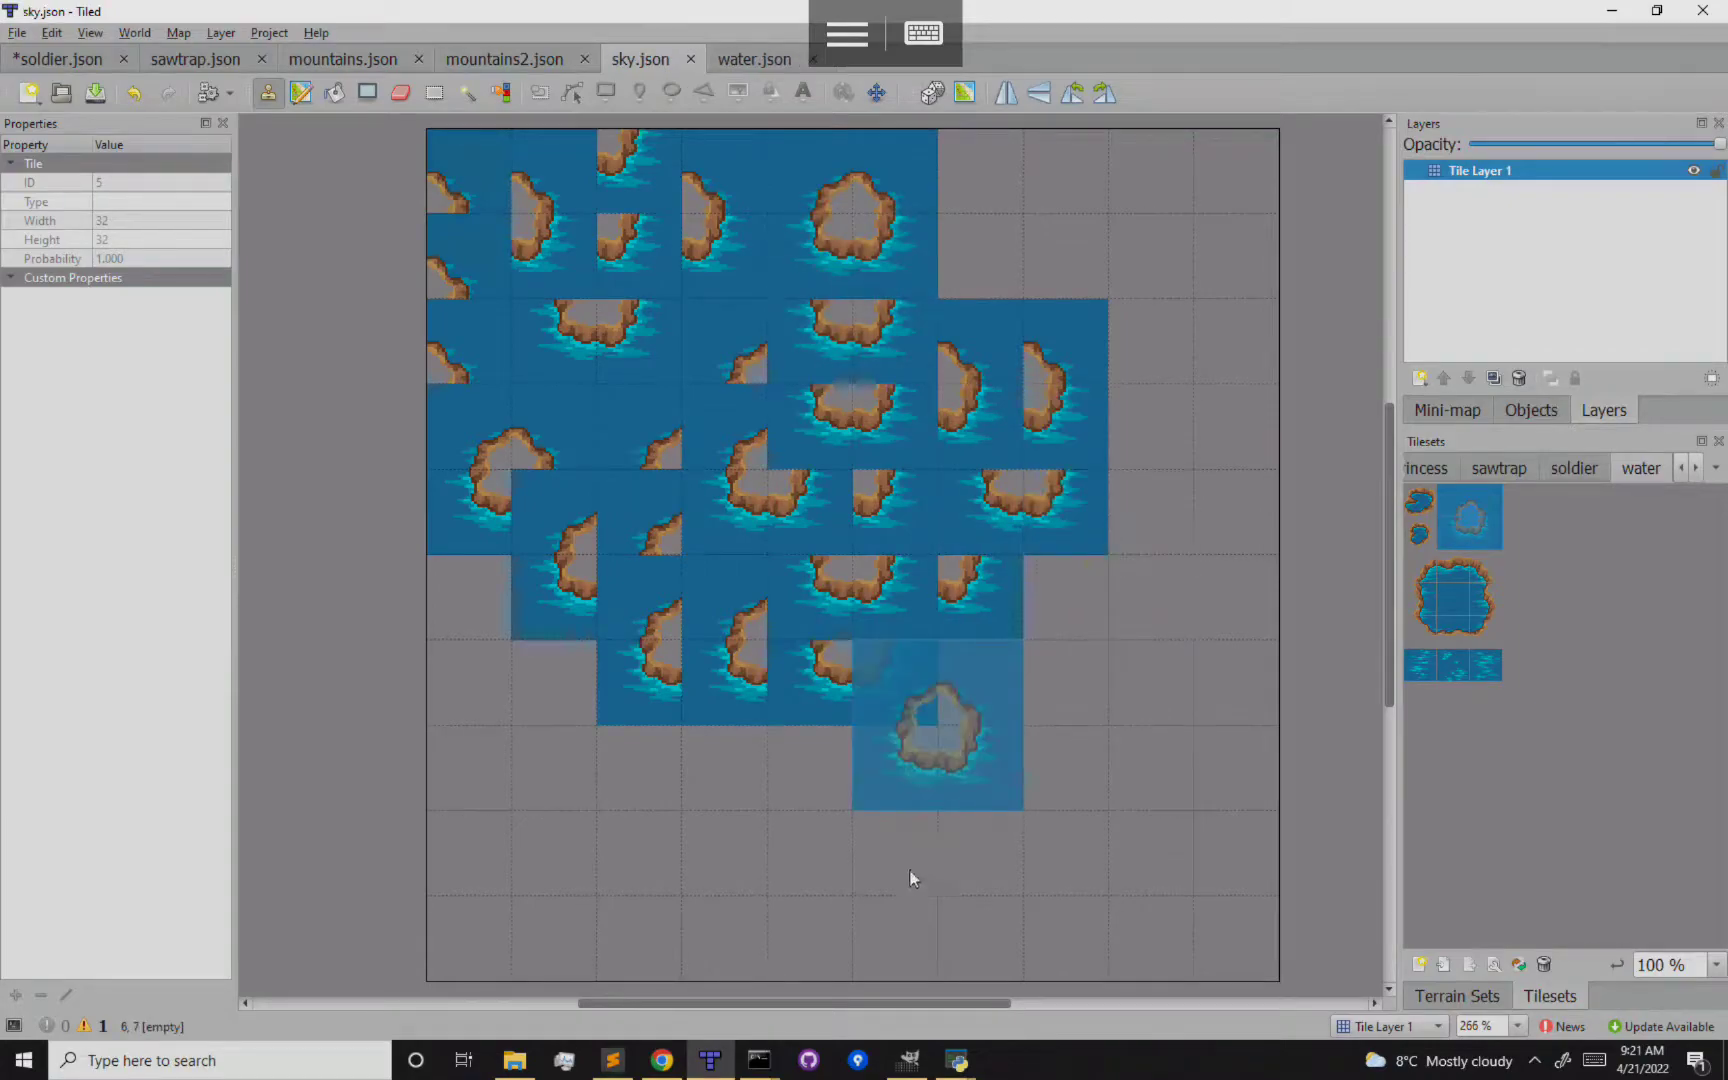
# Check the updated layer data of sky.json in Sublime Text and open start.json from the start maps folder in Tiled
pyautogui.click(612, 1060)
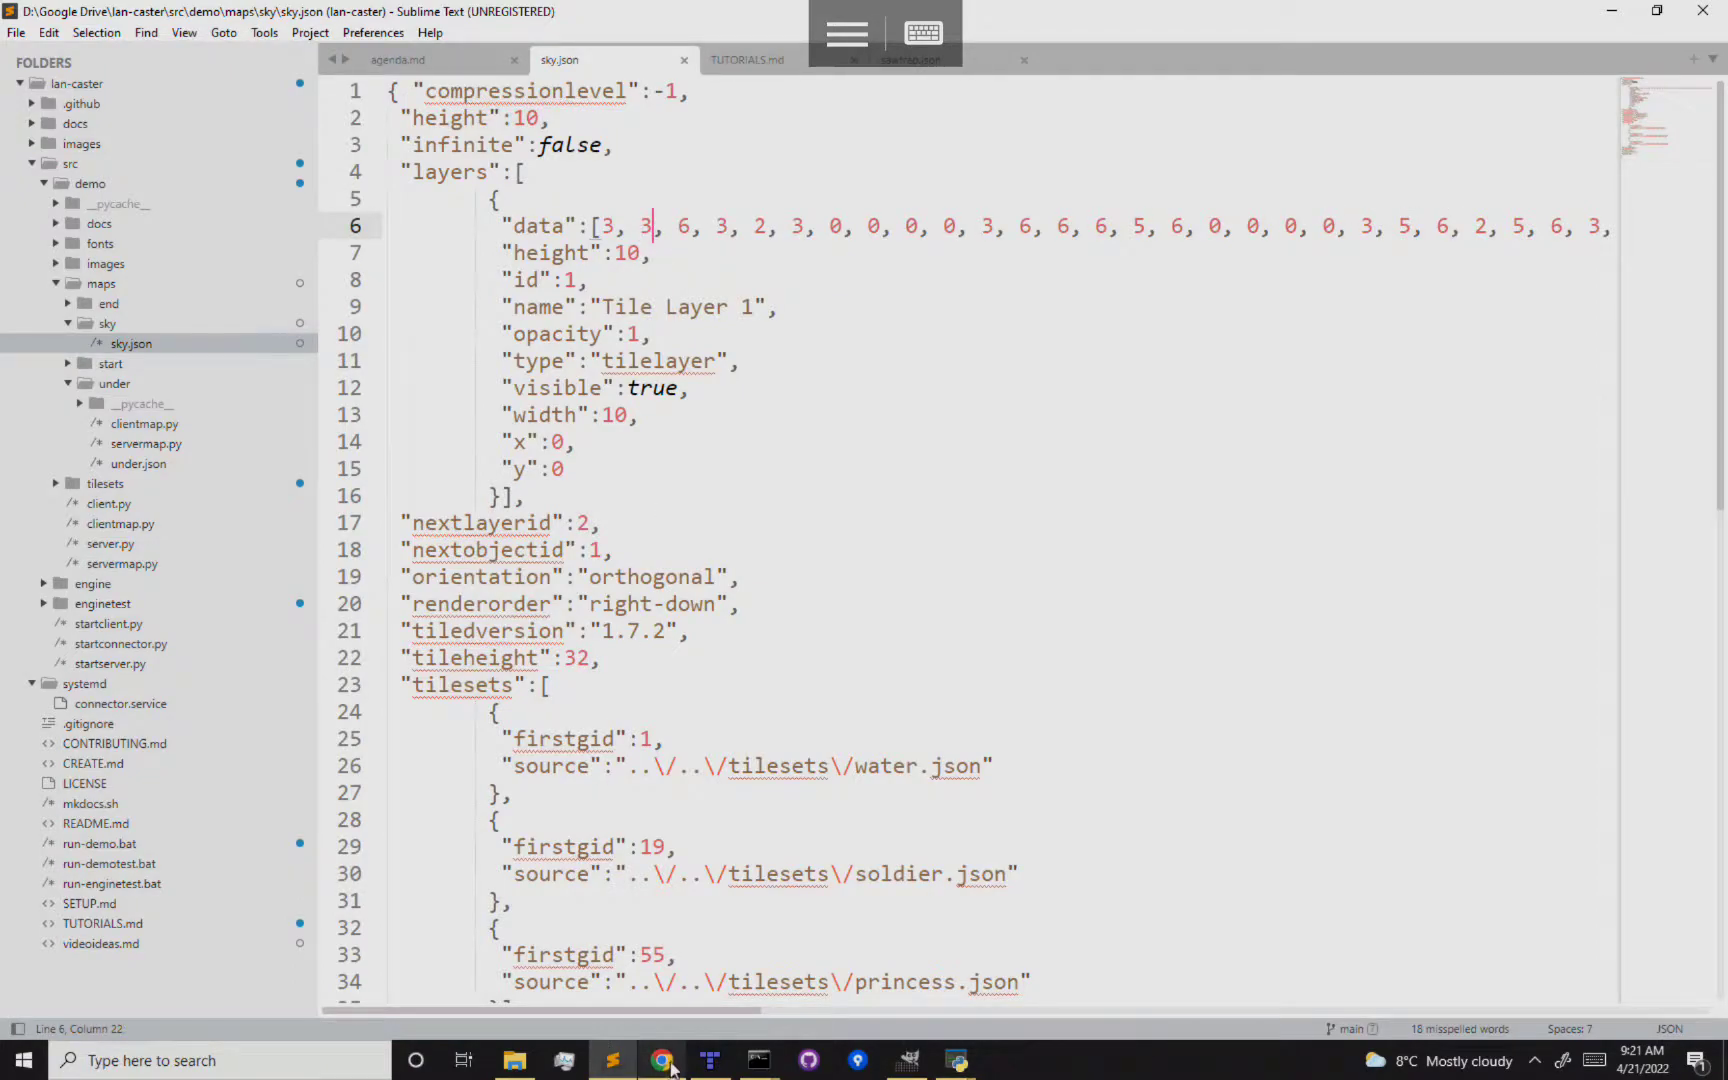
pyautogui.click(708, 1060)
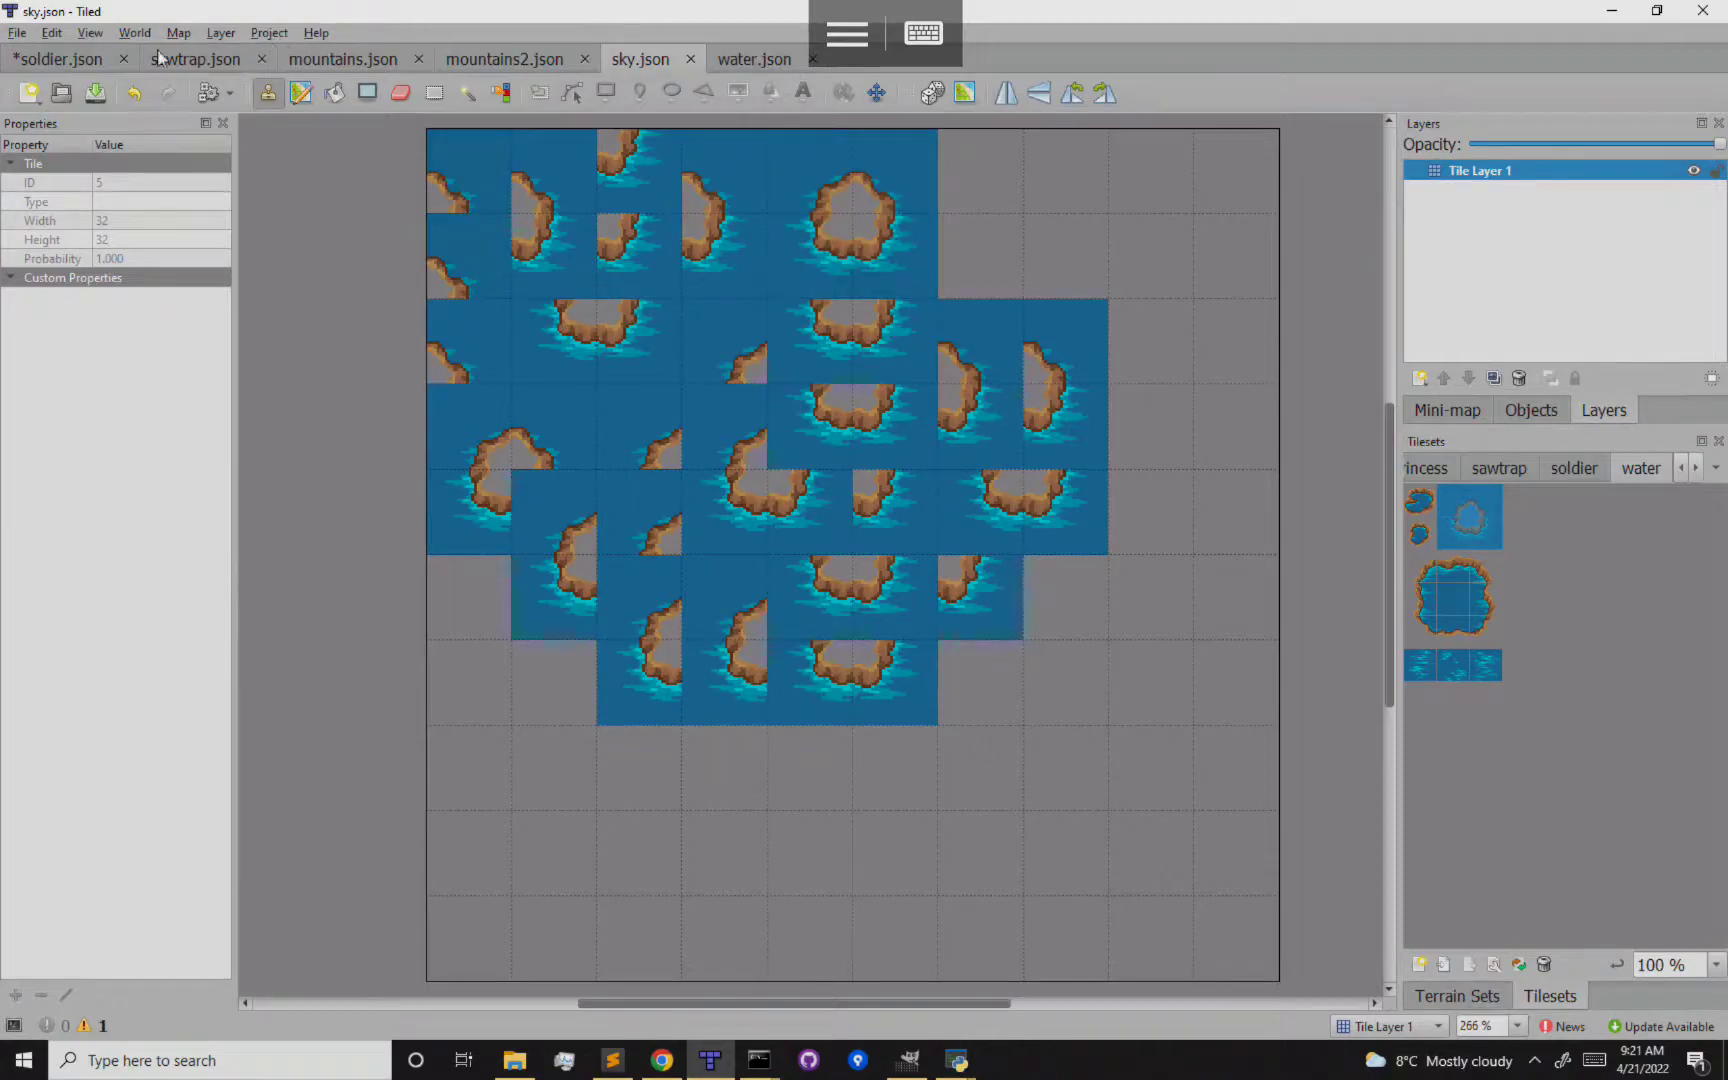
pyautogui.click(16, 33)
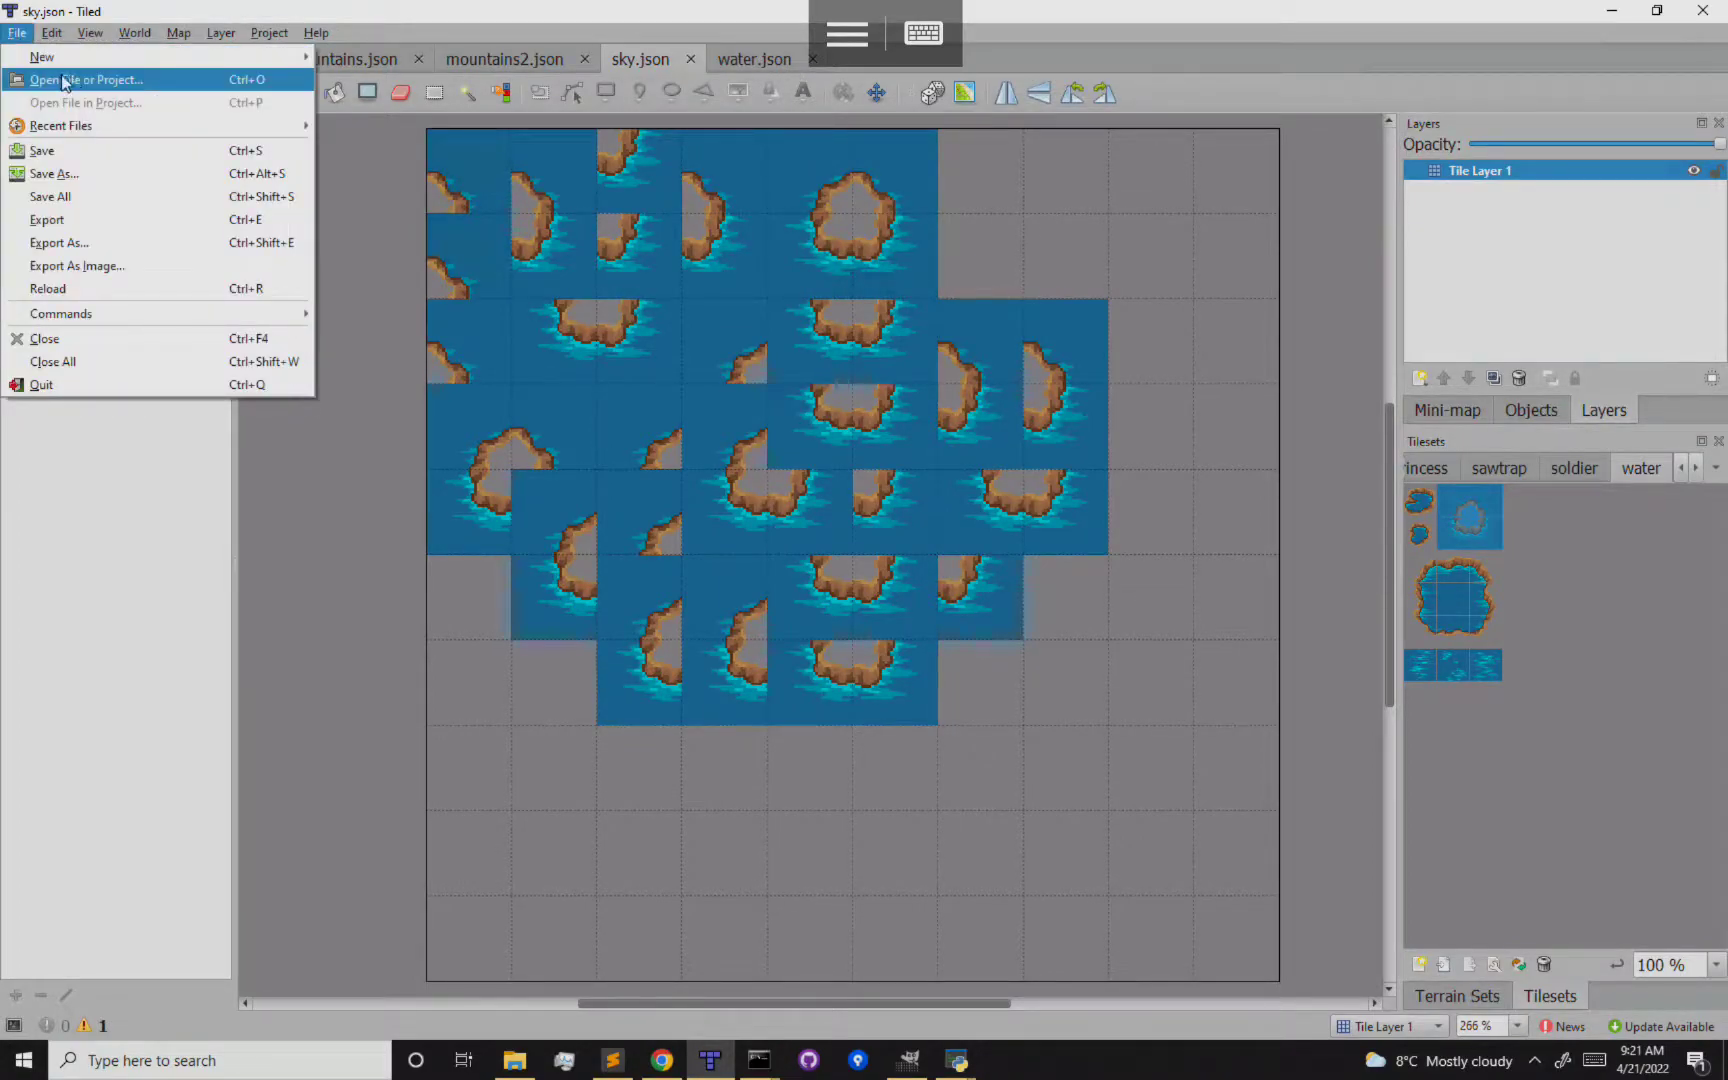
pyautogui.click(115, 82)
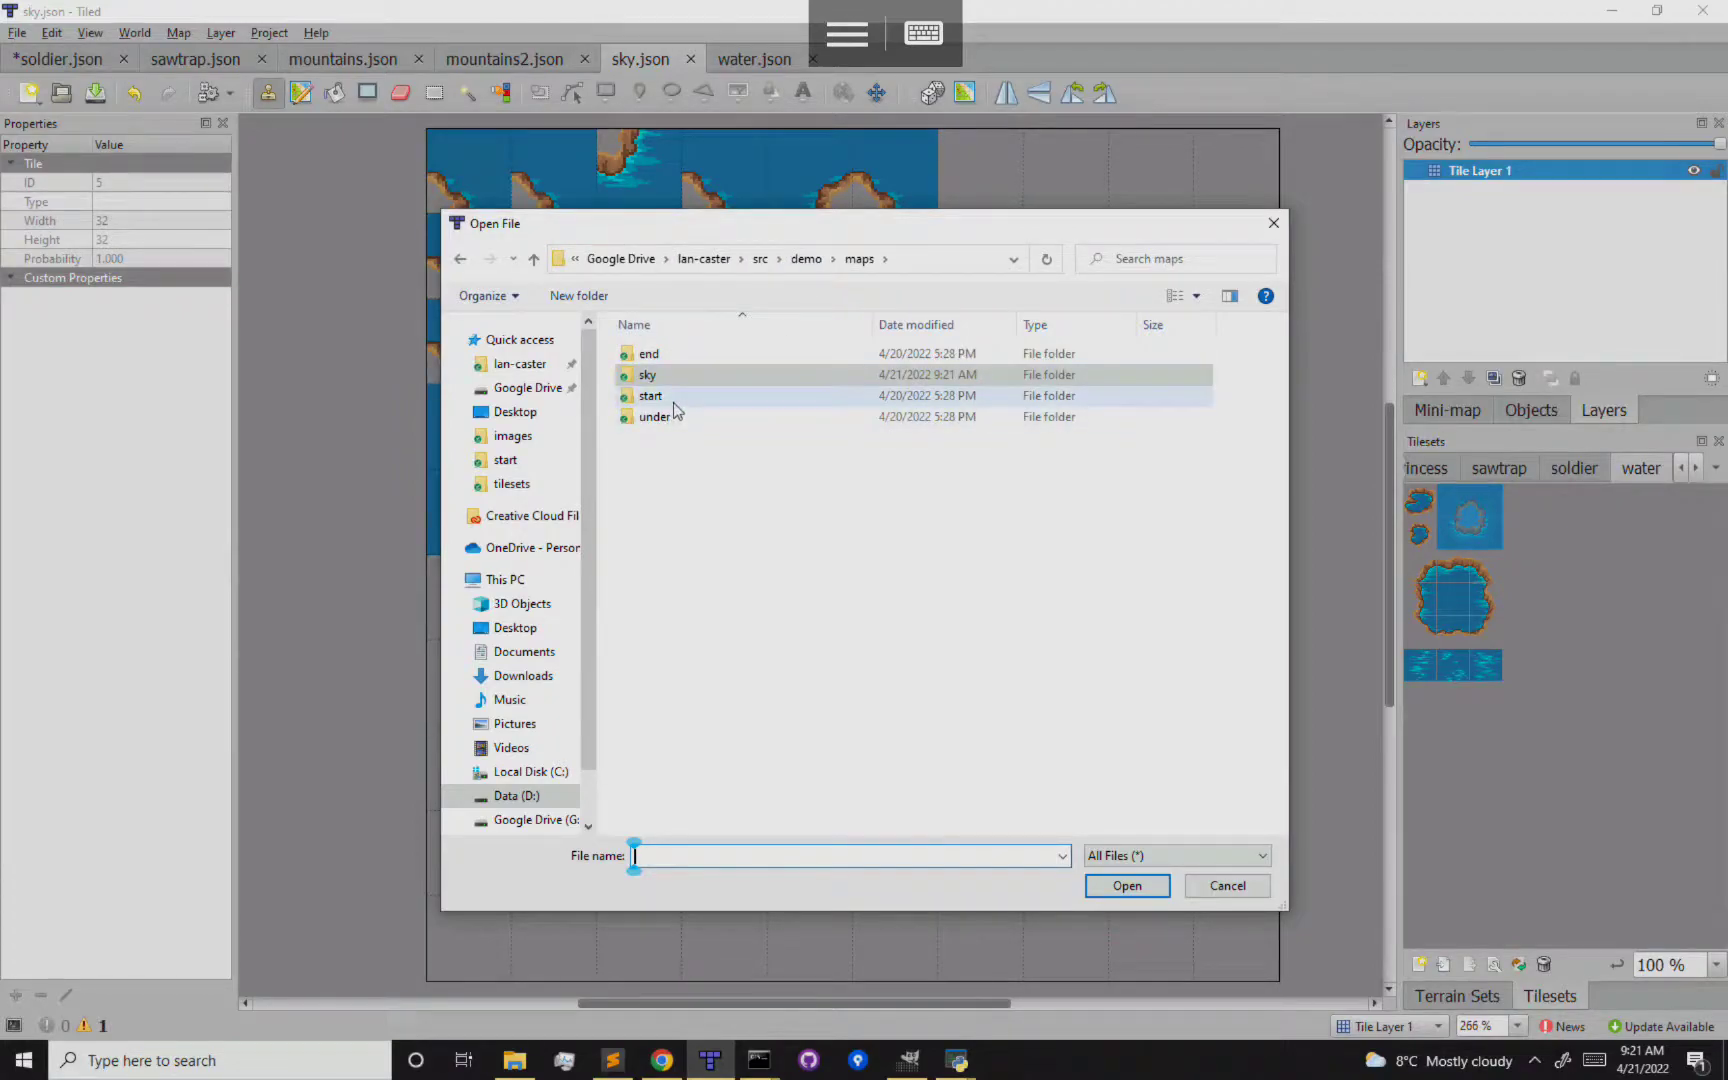
pyautogui.doubleClick(651, 396)
pyautogui.doubleClick(664, 397)
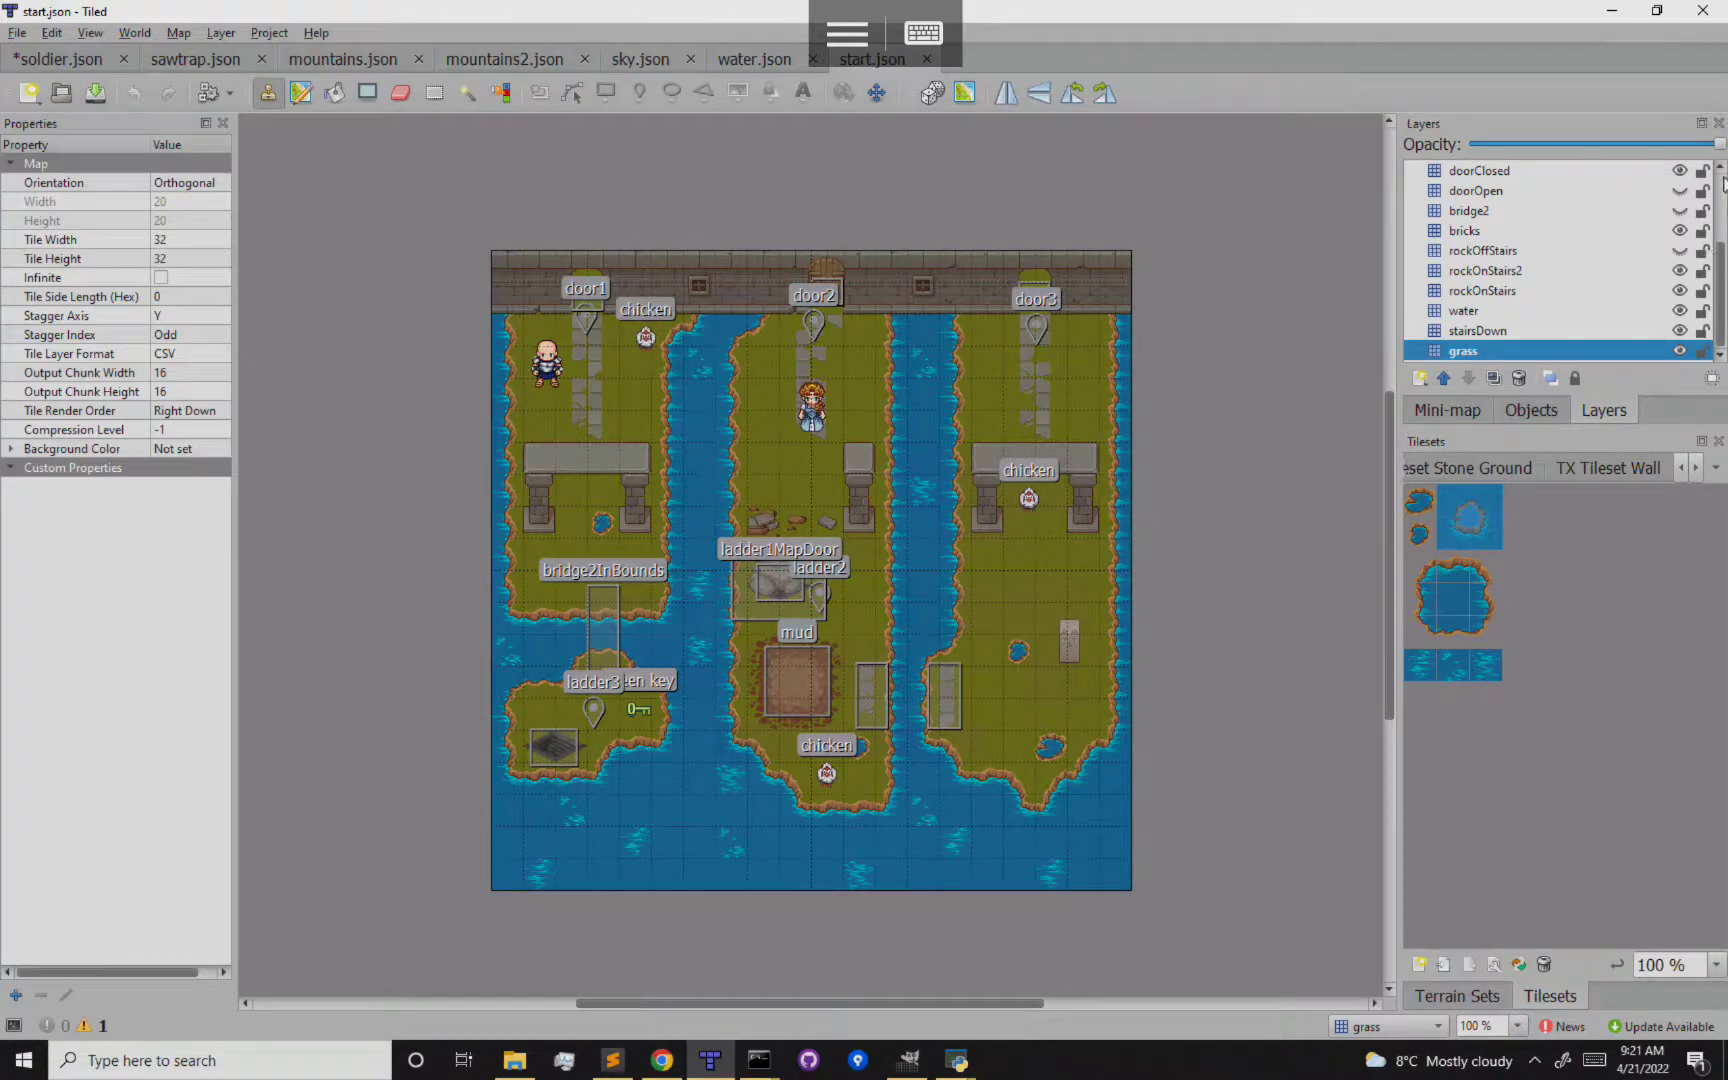
# Hide the triggers, reference and sprites object layers of start.json and look over the remaining tile layers
pyautogui.scroll(2, 1720, 190)
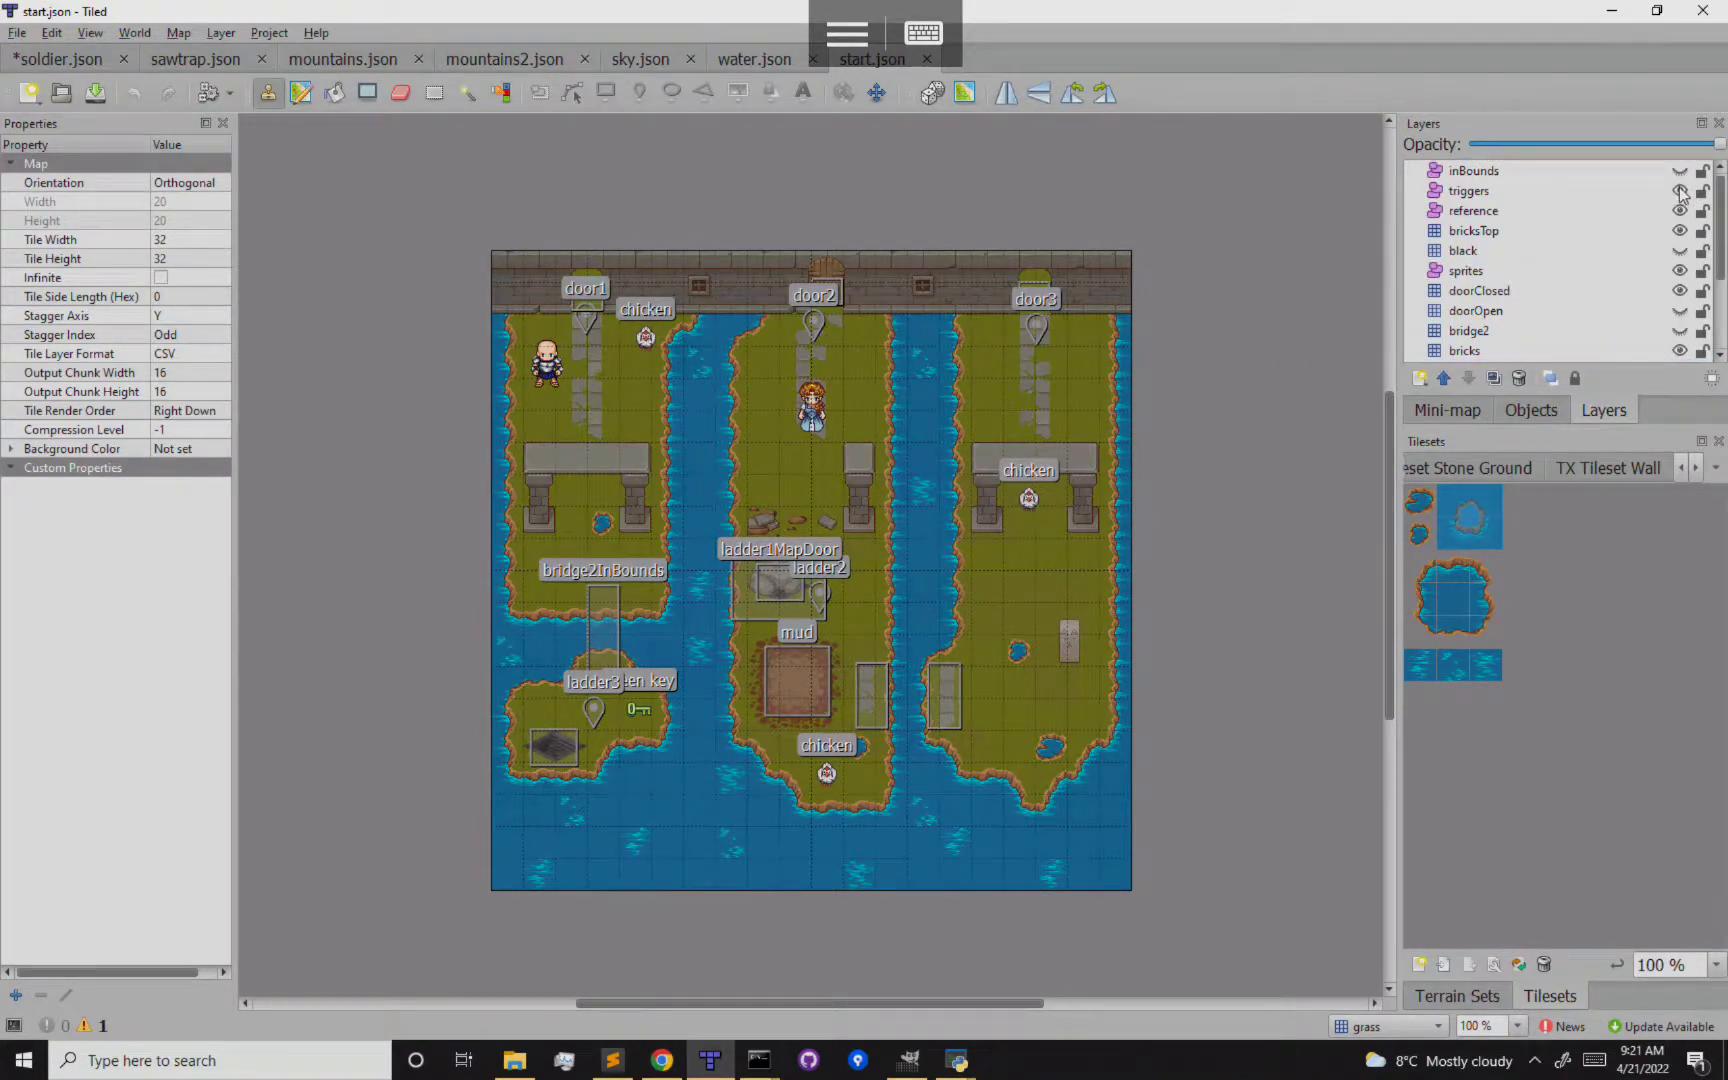
pyautogui.click(1680, 191)
pyautogui.click(1680, 211)
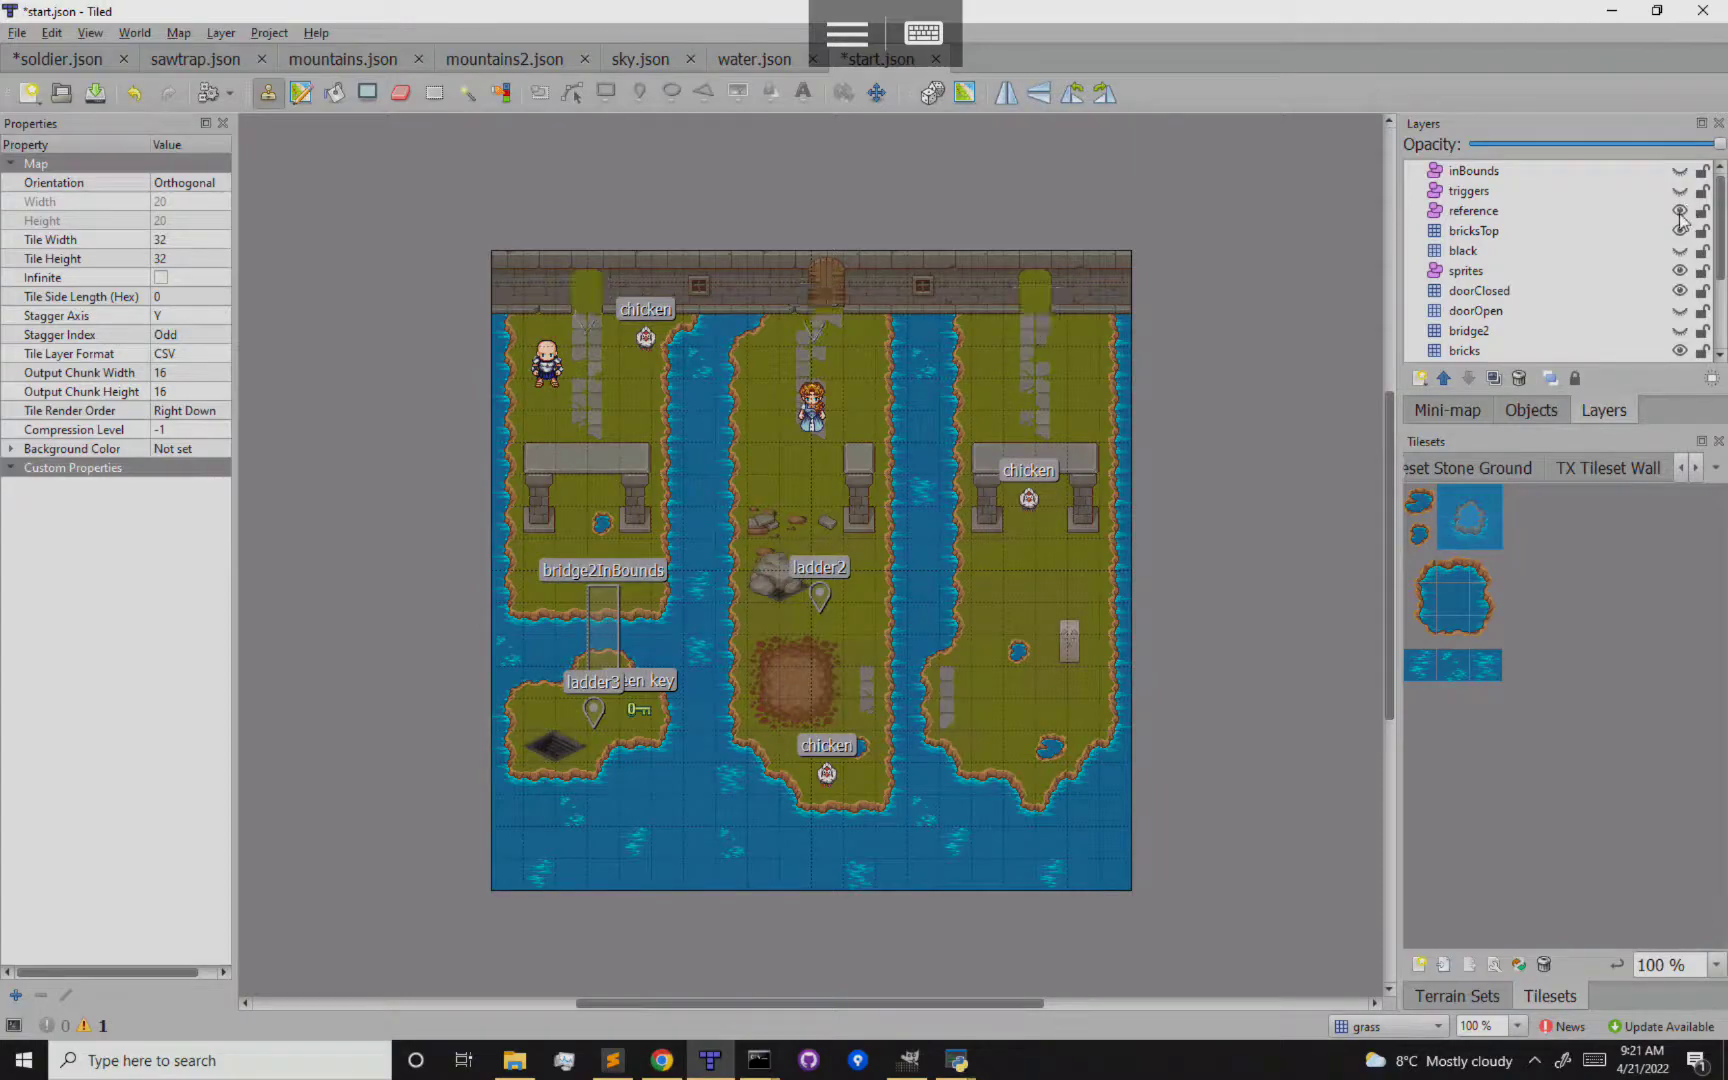
pyautogui.click(1680, 271)
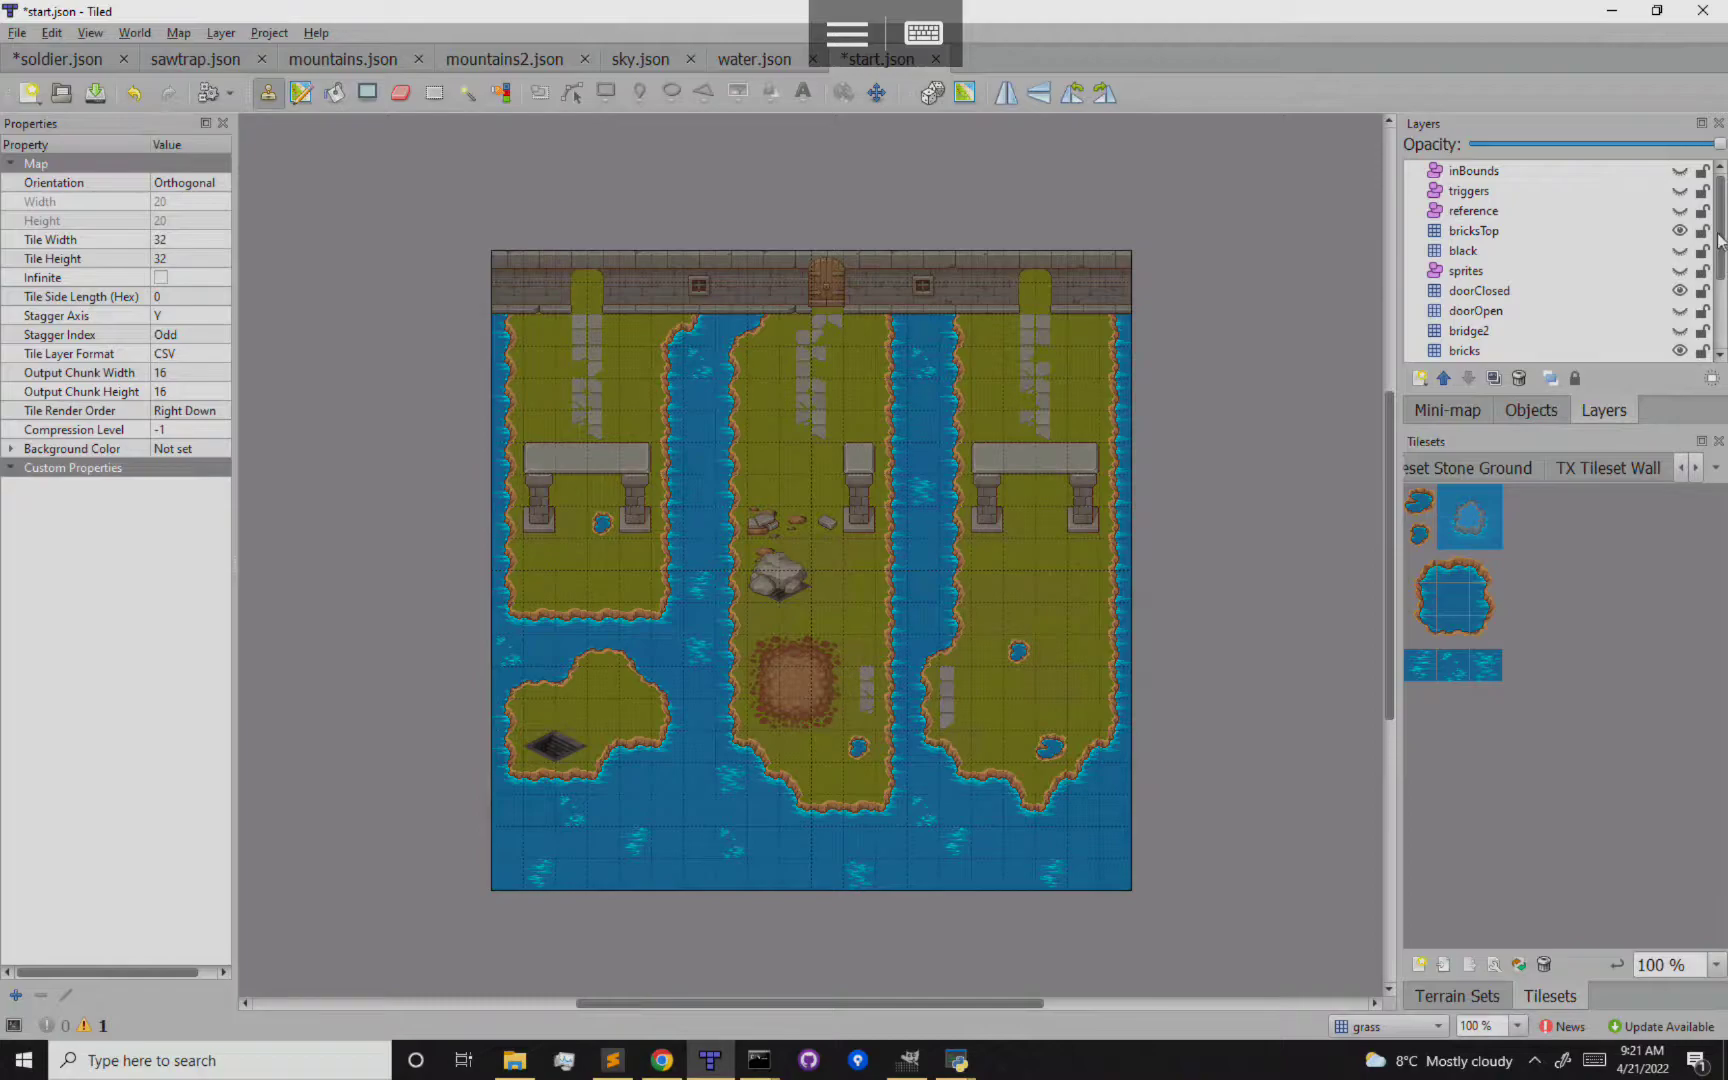
pyautogui.moveTo(1723, 262); pyautogui.dragTo(1723, 315)
pyautogui.scroll(-1, 1723, 300)
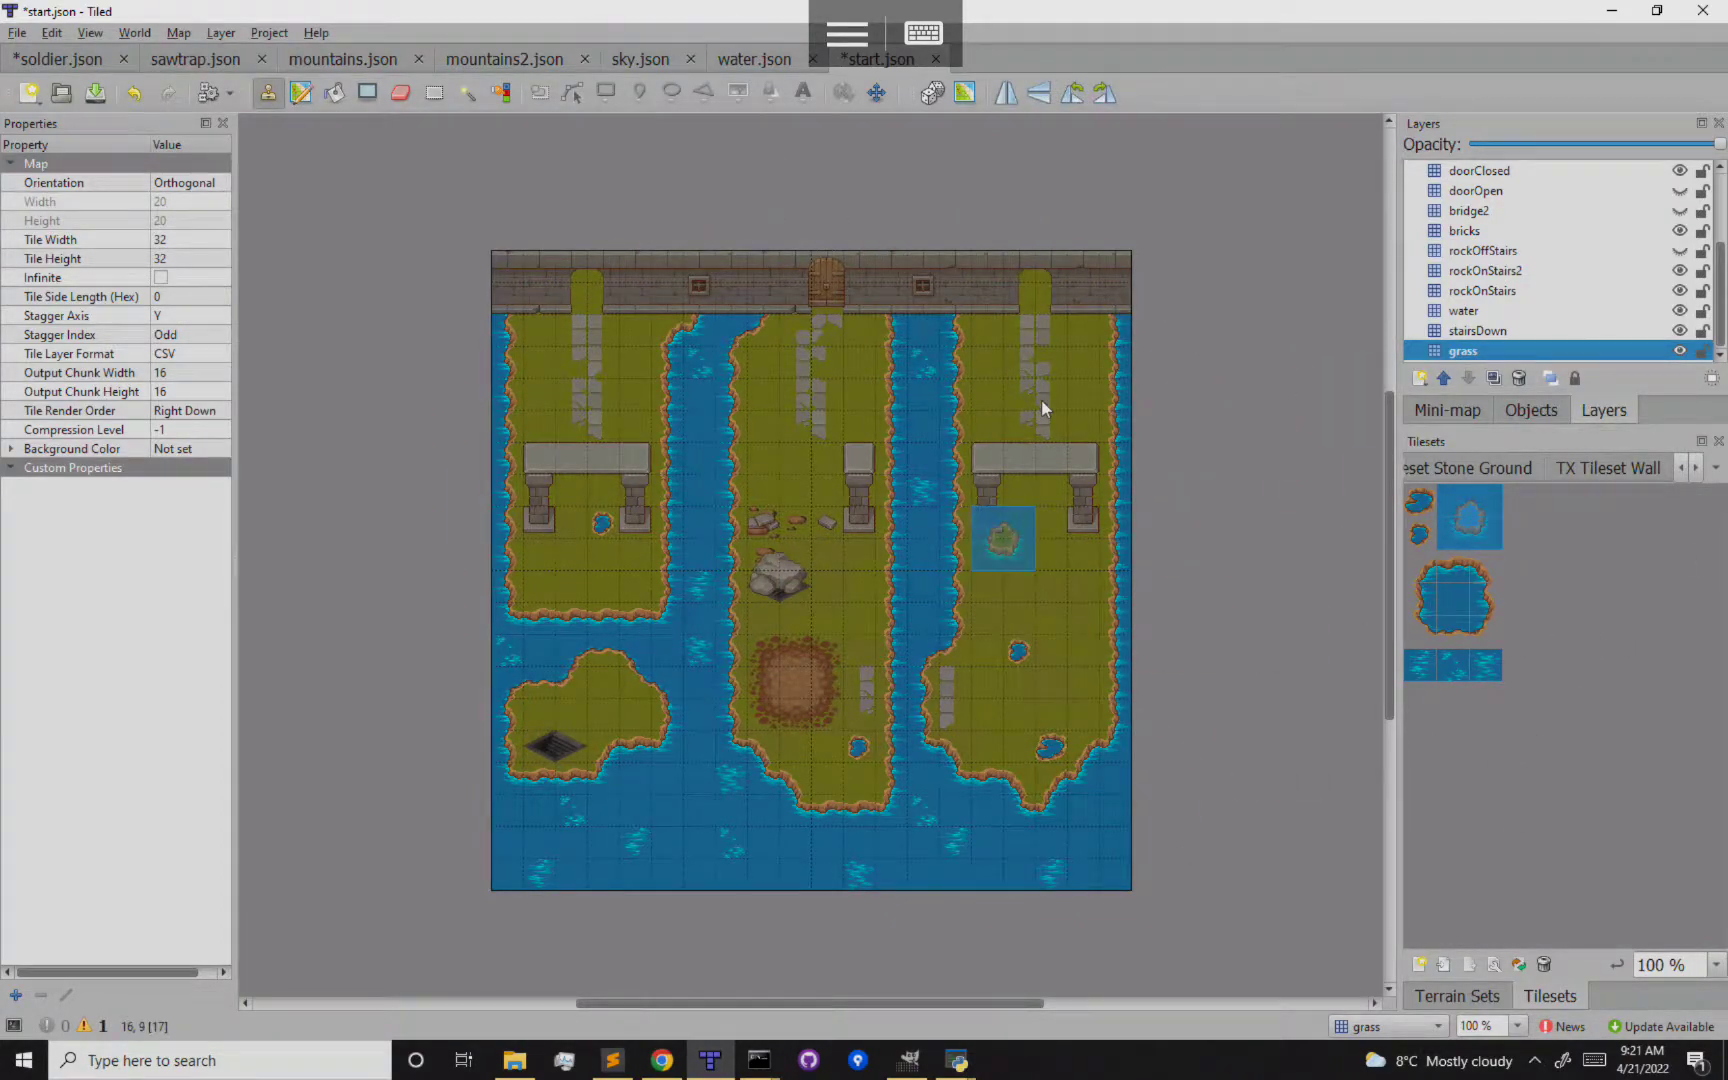
pyautogui.scroll(2, 1720, 270)
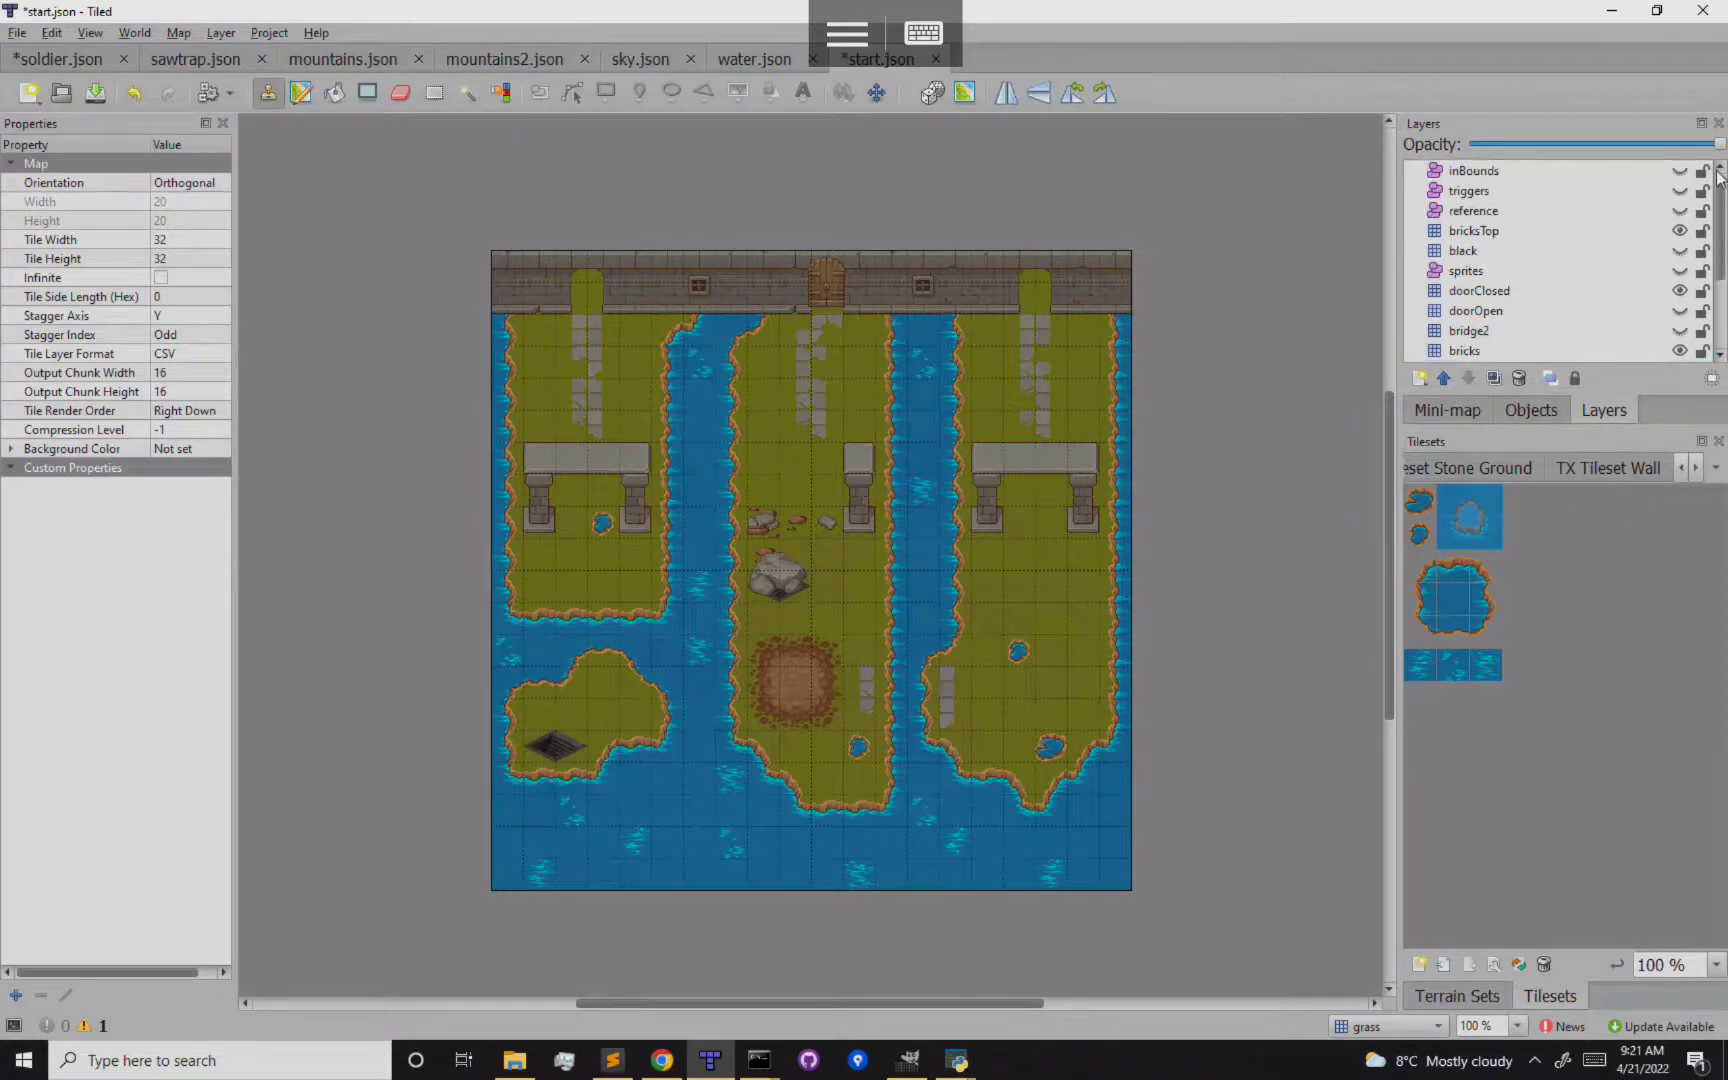
# Hide the bricksTop, doorClosed, bricks, rockOnStairs2, rockOnStairs, water and stairsDown layers to view the grass layer alone
pyautogui.click(1680, 230)
pyautogui.click(1680, 290)
pyautogui.scroll(-2, 1714, 260)
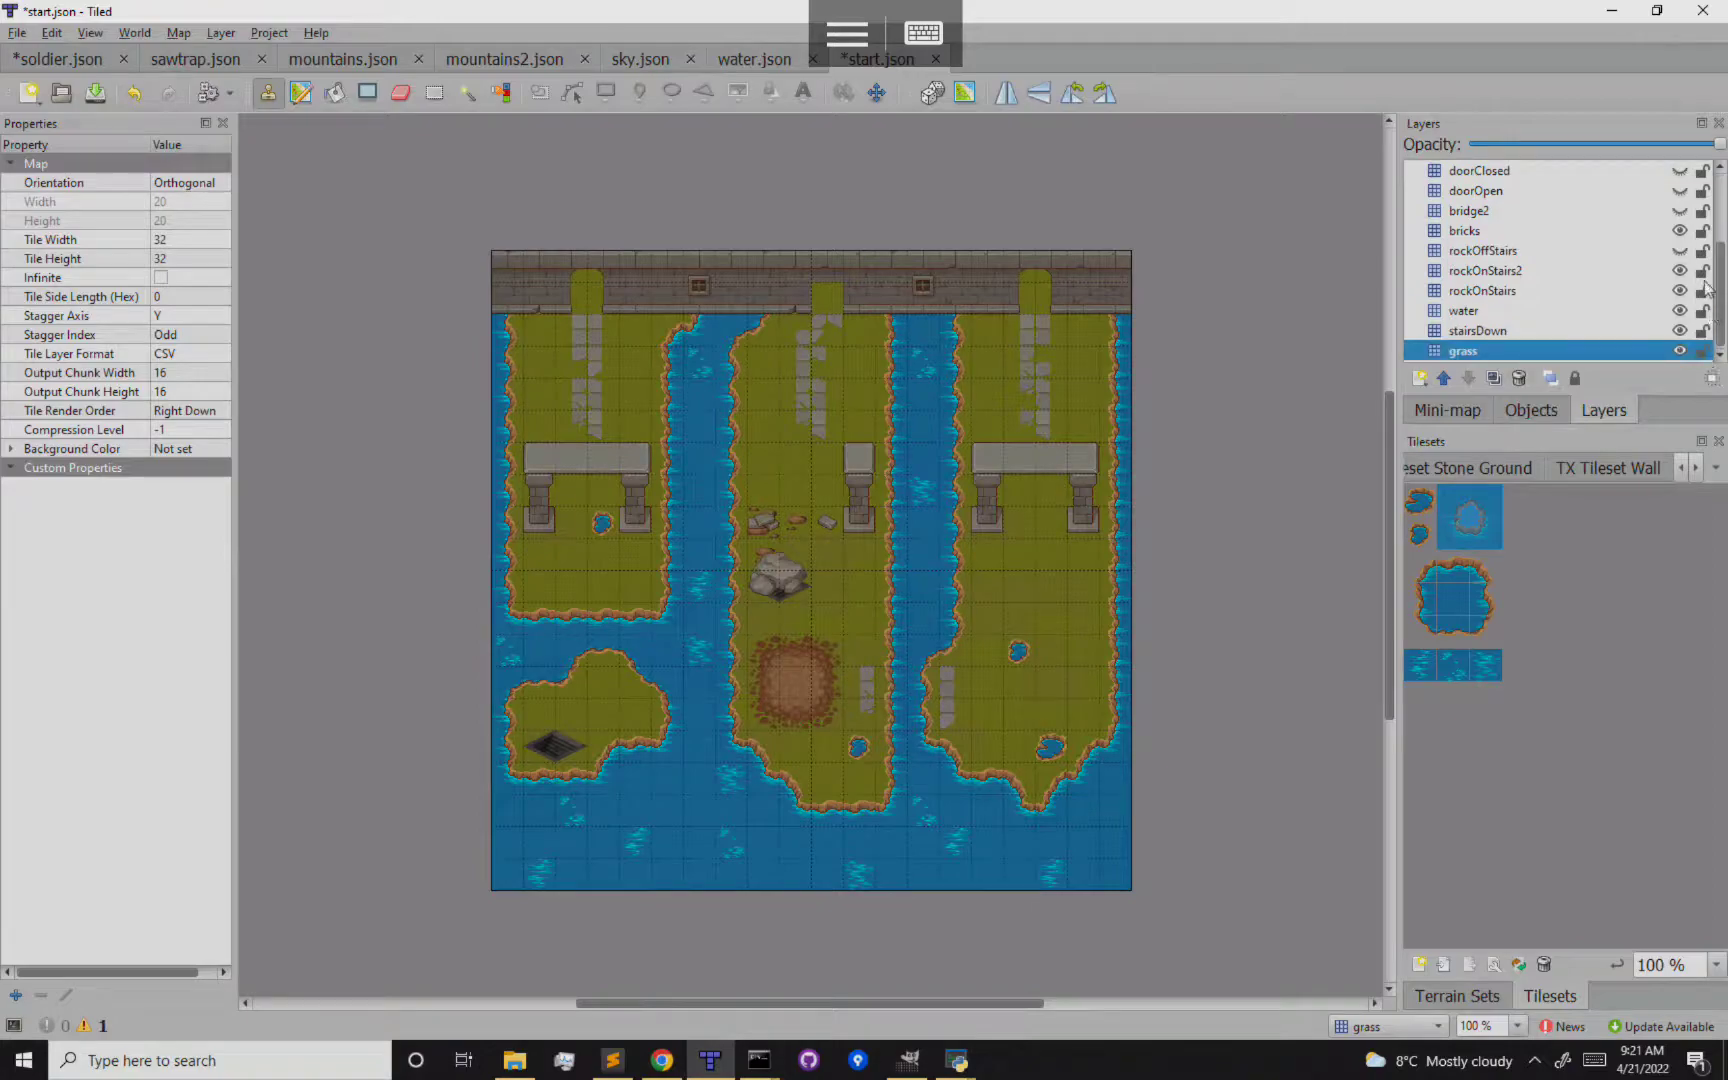
pyautogui.click(1682, 230)
pyautogui.click(1681, 270)
pyautogui.click(1681, 290)
pyautogui.click(1681, 310)
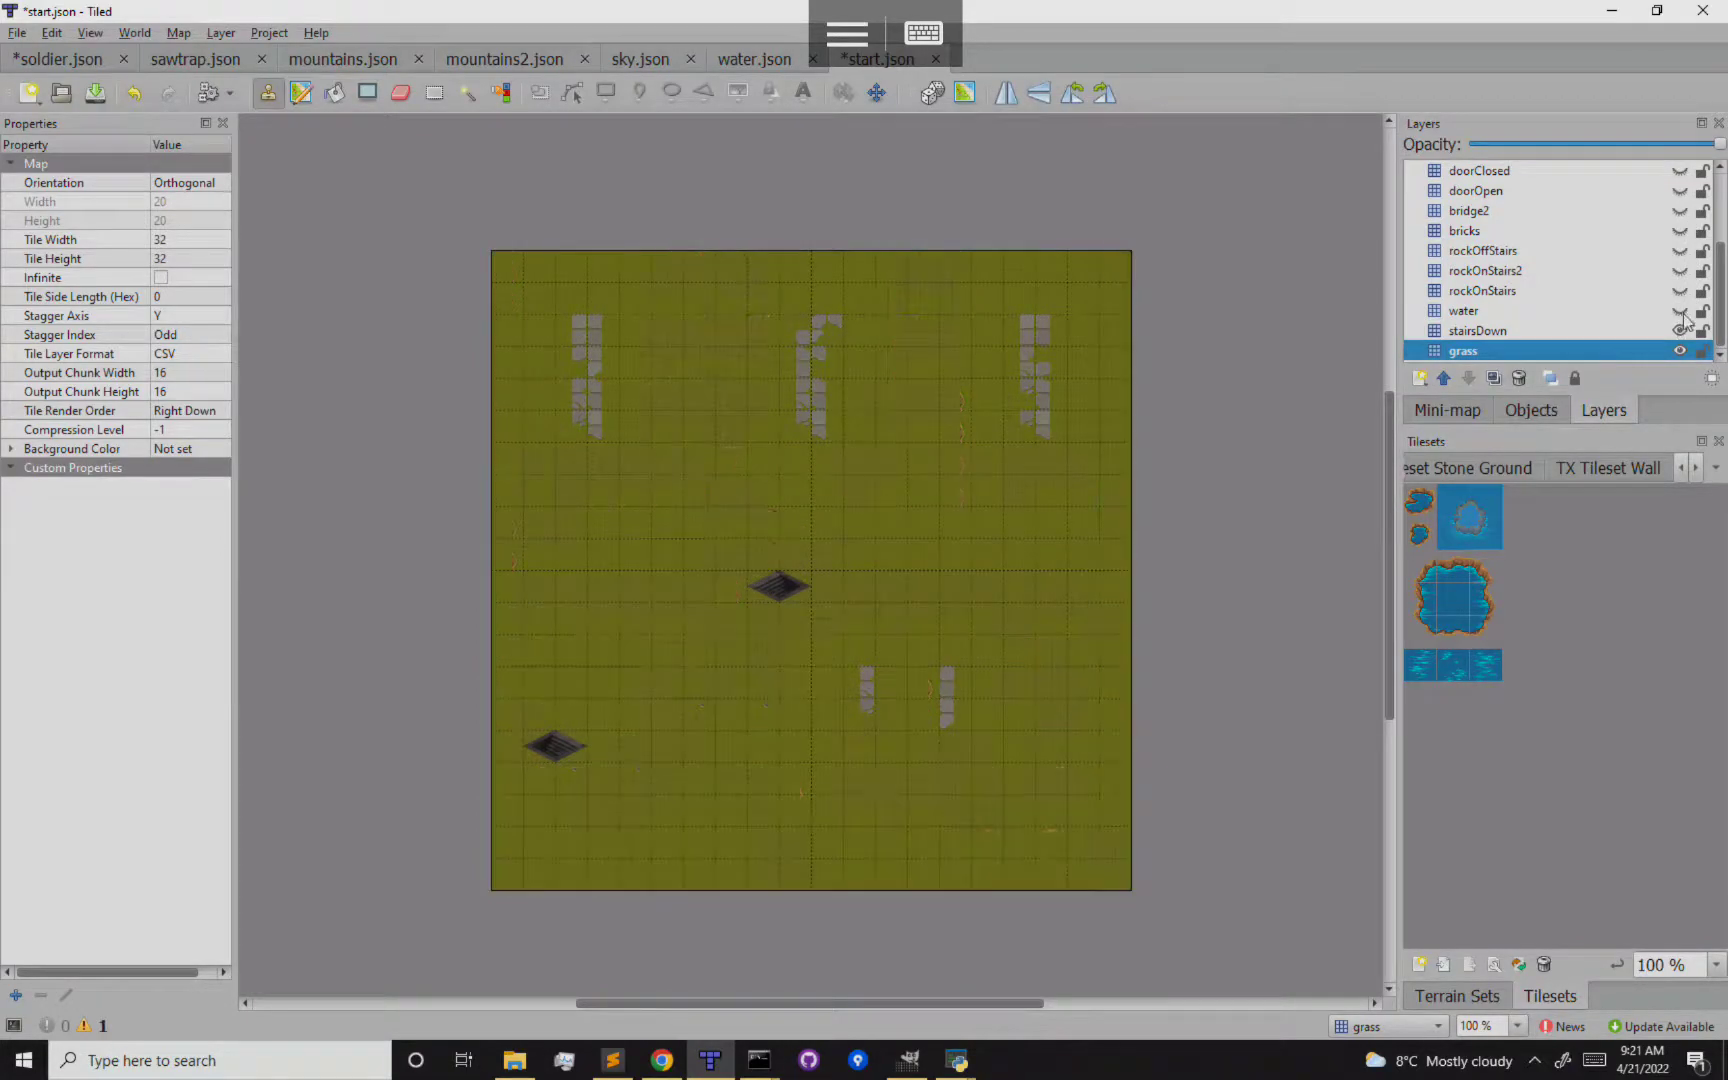
pyautogui.click(1681, 331)
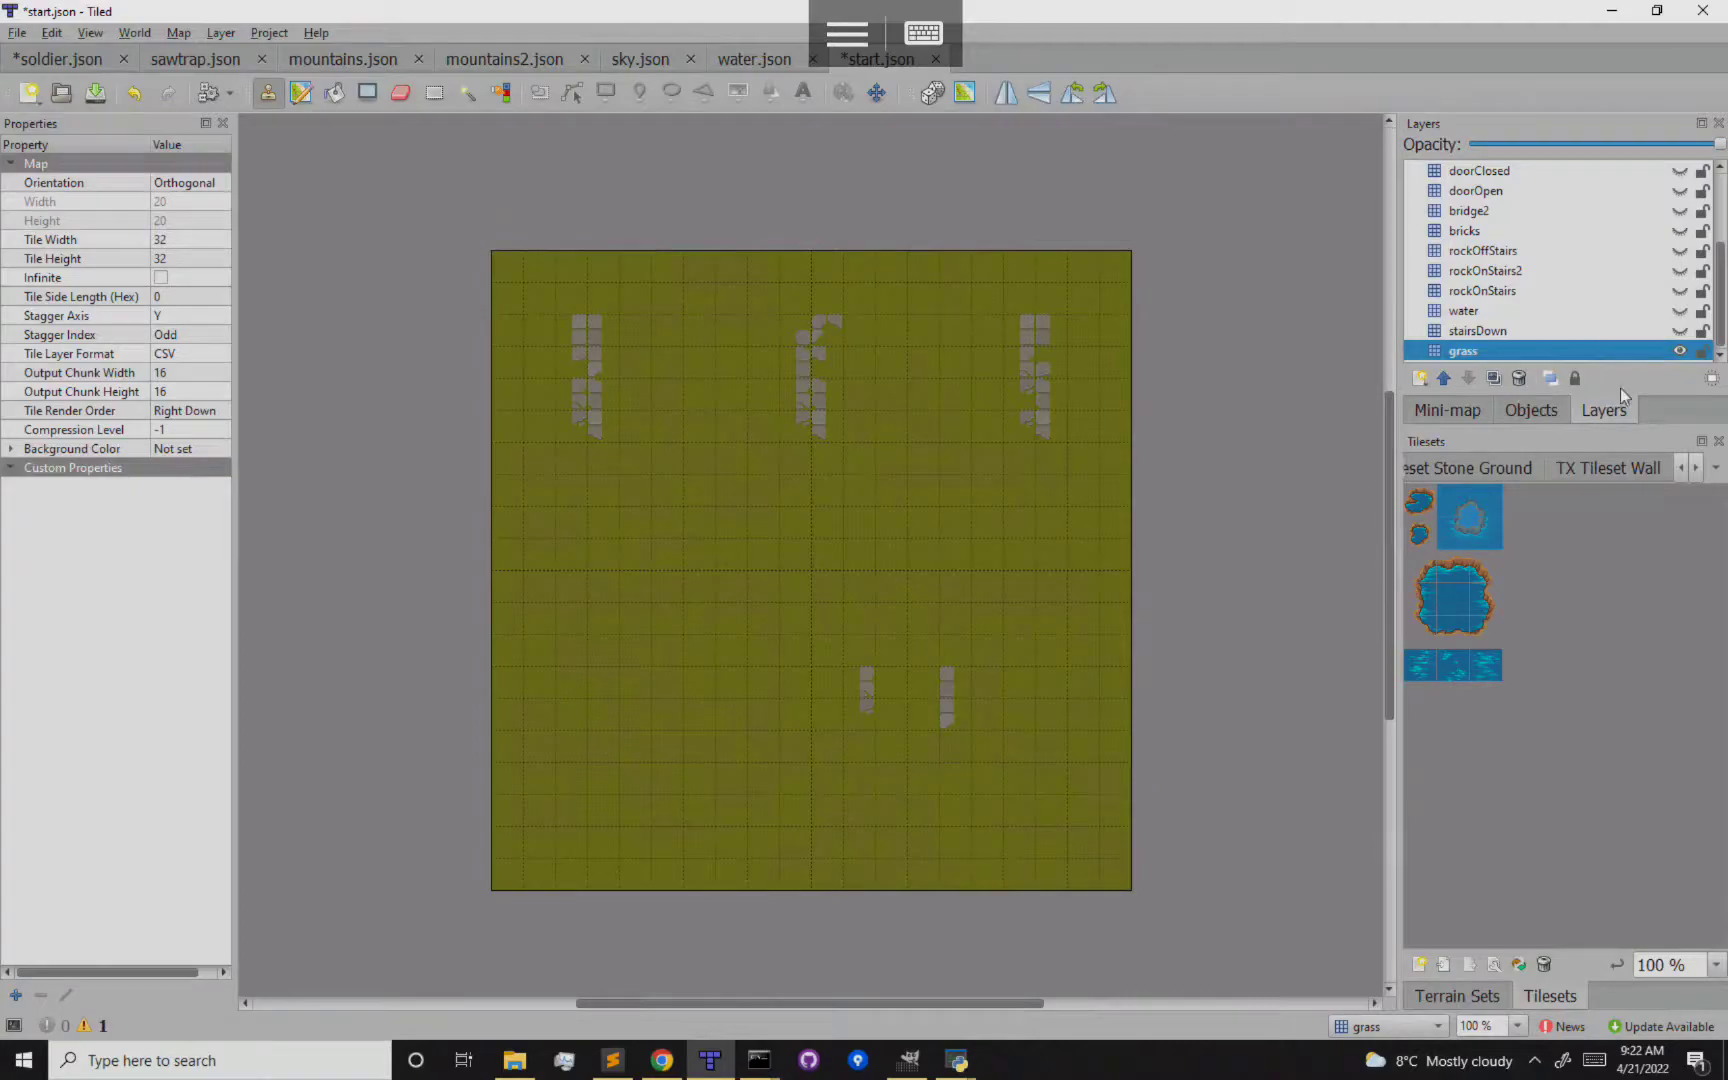
# Show stairsDown, water, rockOnStairs, rockOnStairs2, bricks, bridge2, doorOpen and doorClosed one after another to see how the tile layers stack
pyautogui.click(1681, 331)
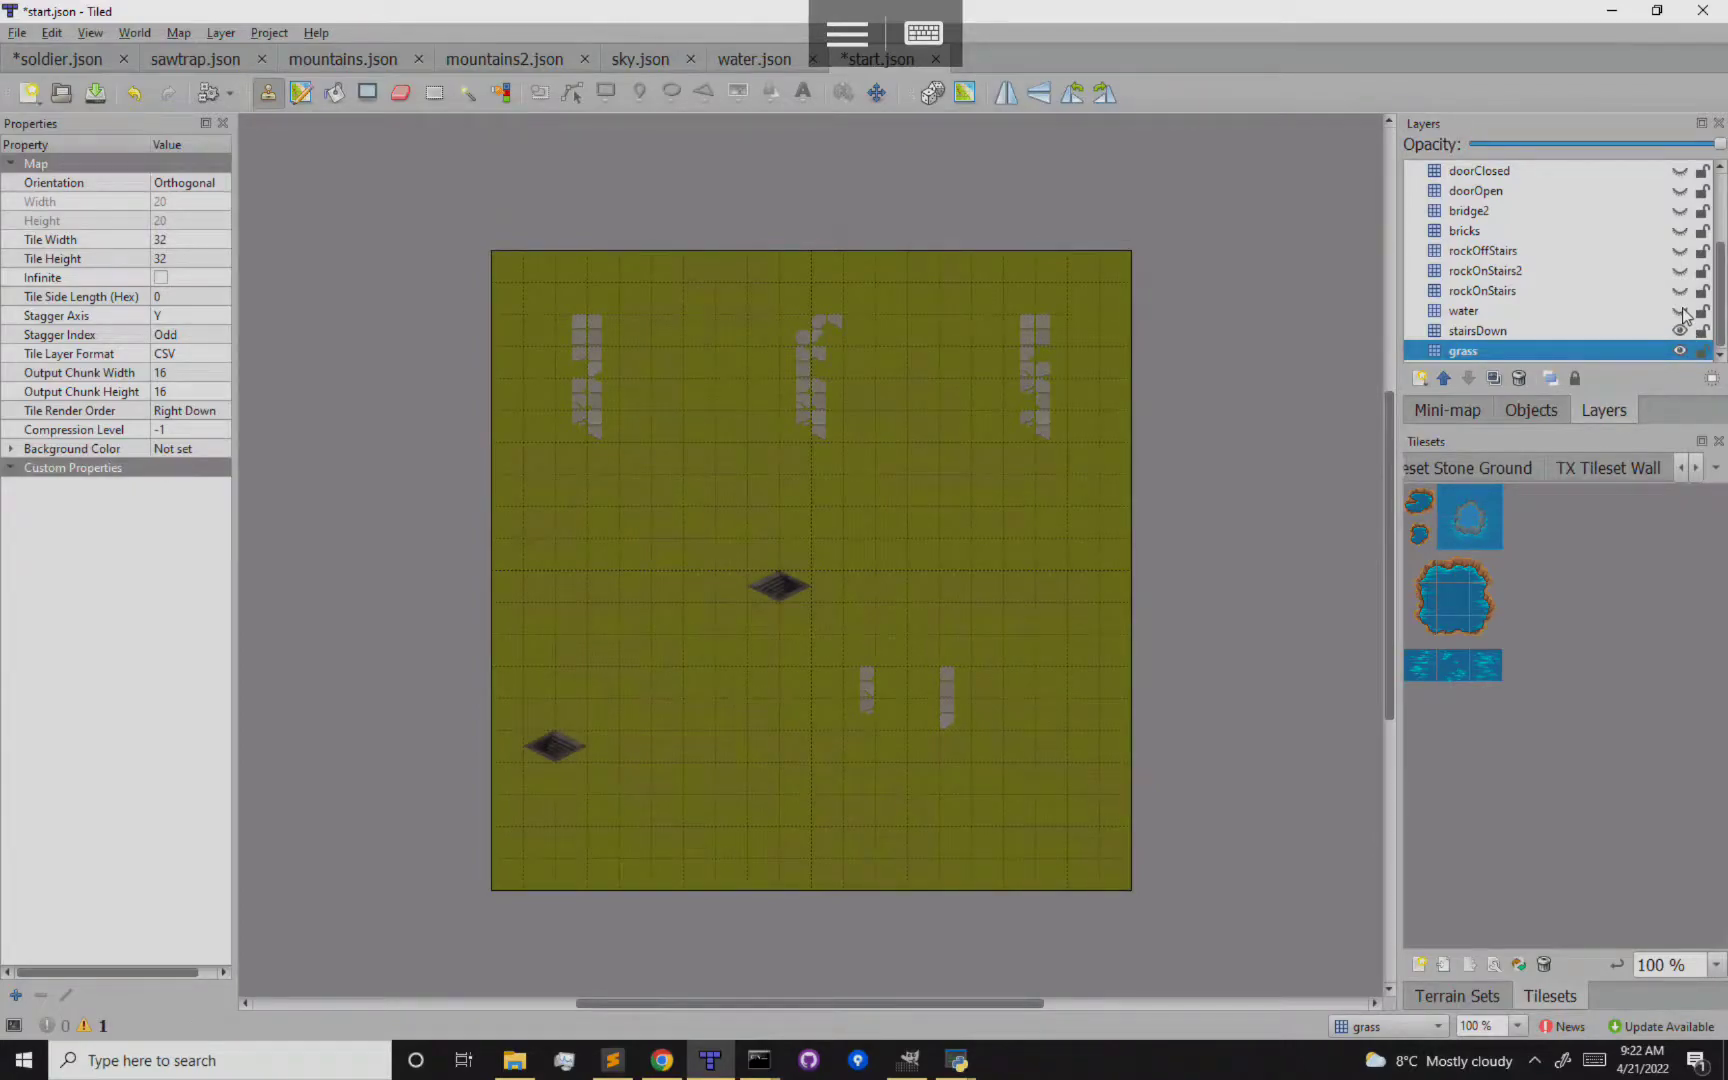
pyautogui.click(1680, 311)
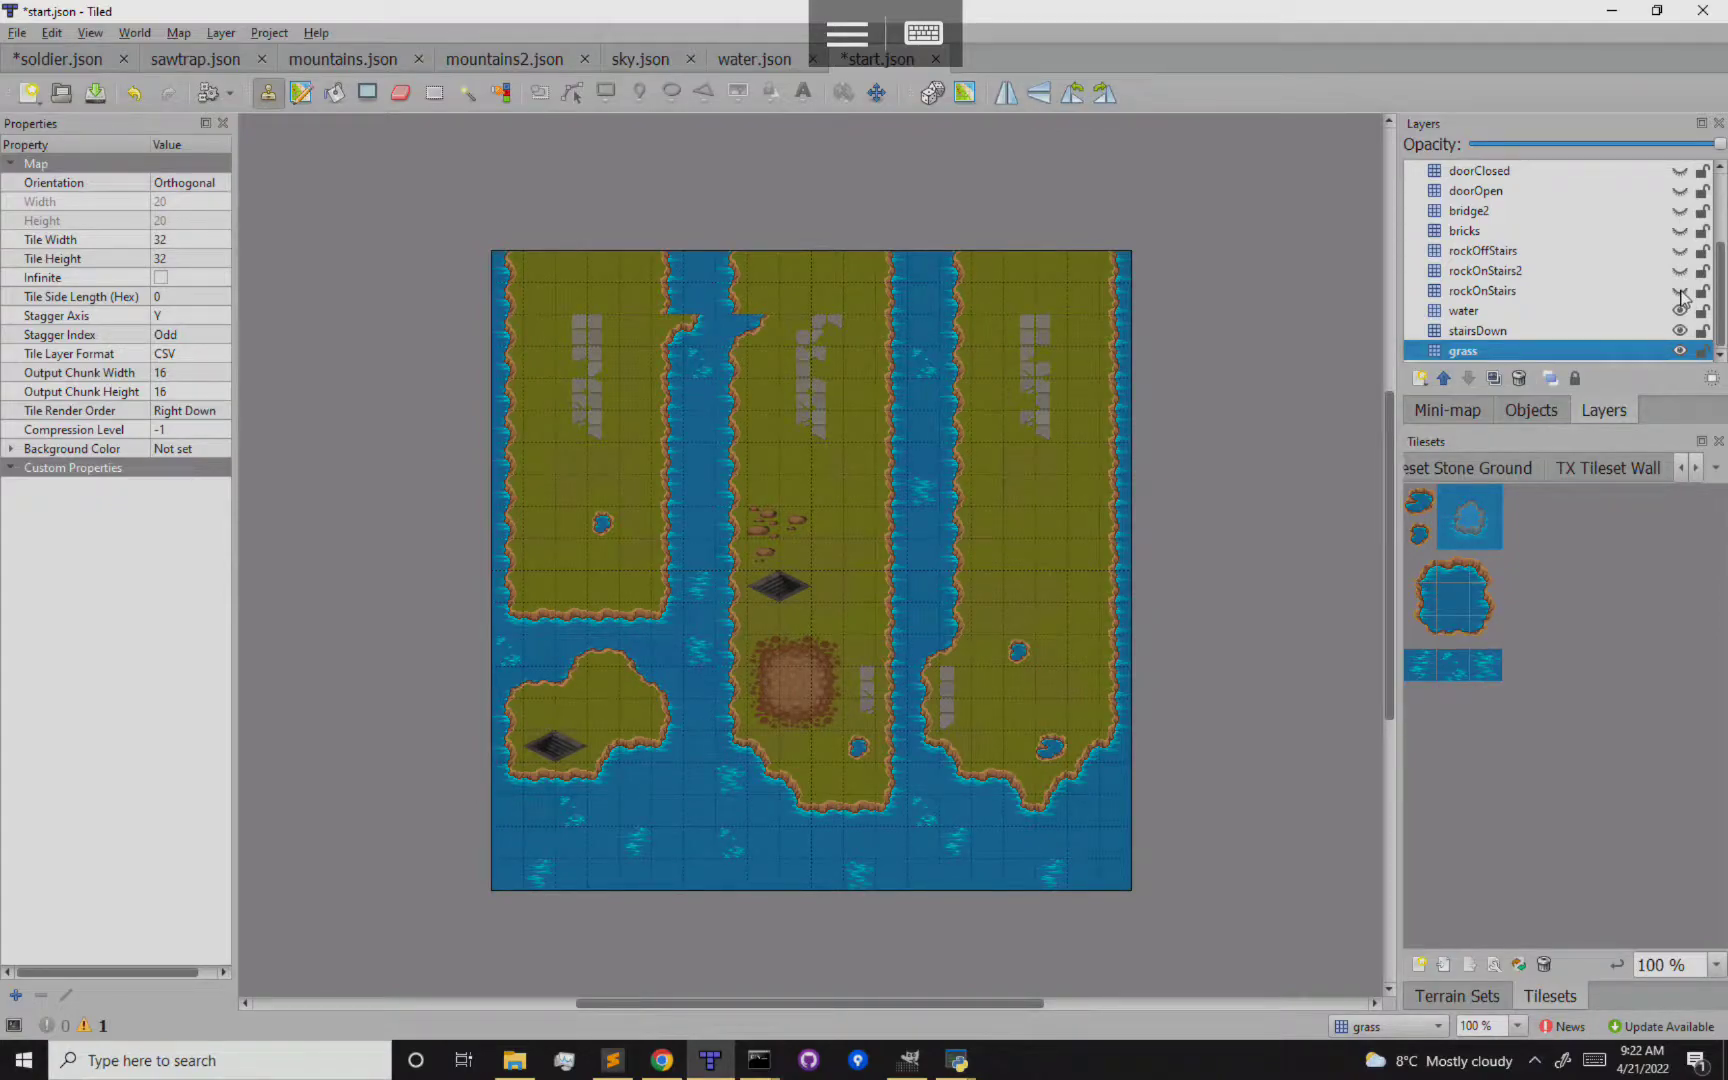
pyautogui.click(1680, 291)
pyautogui.click(1681, 271)
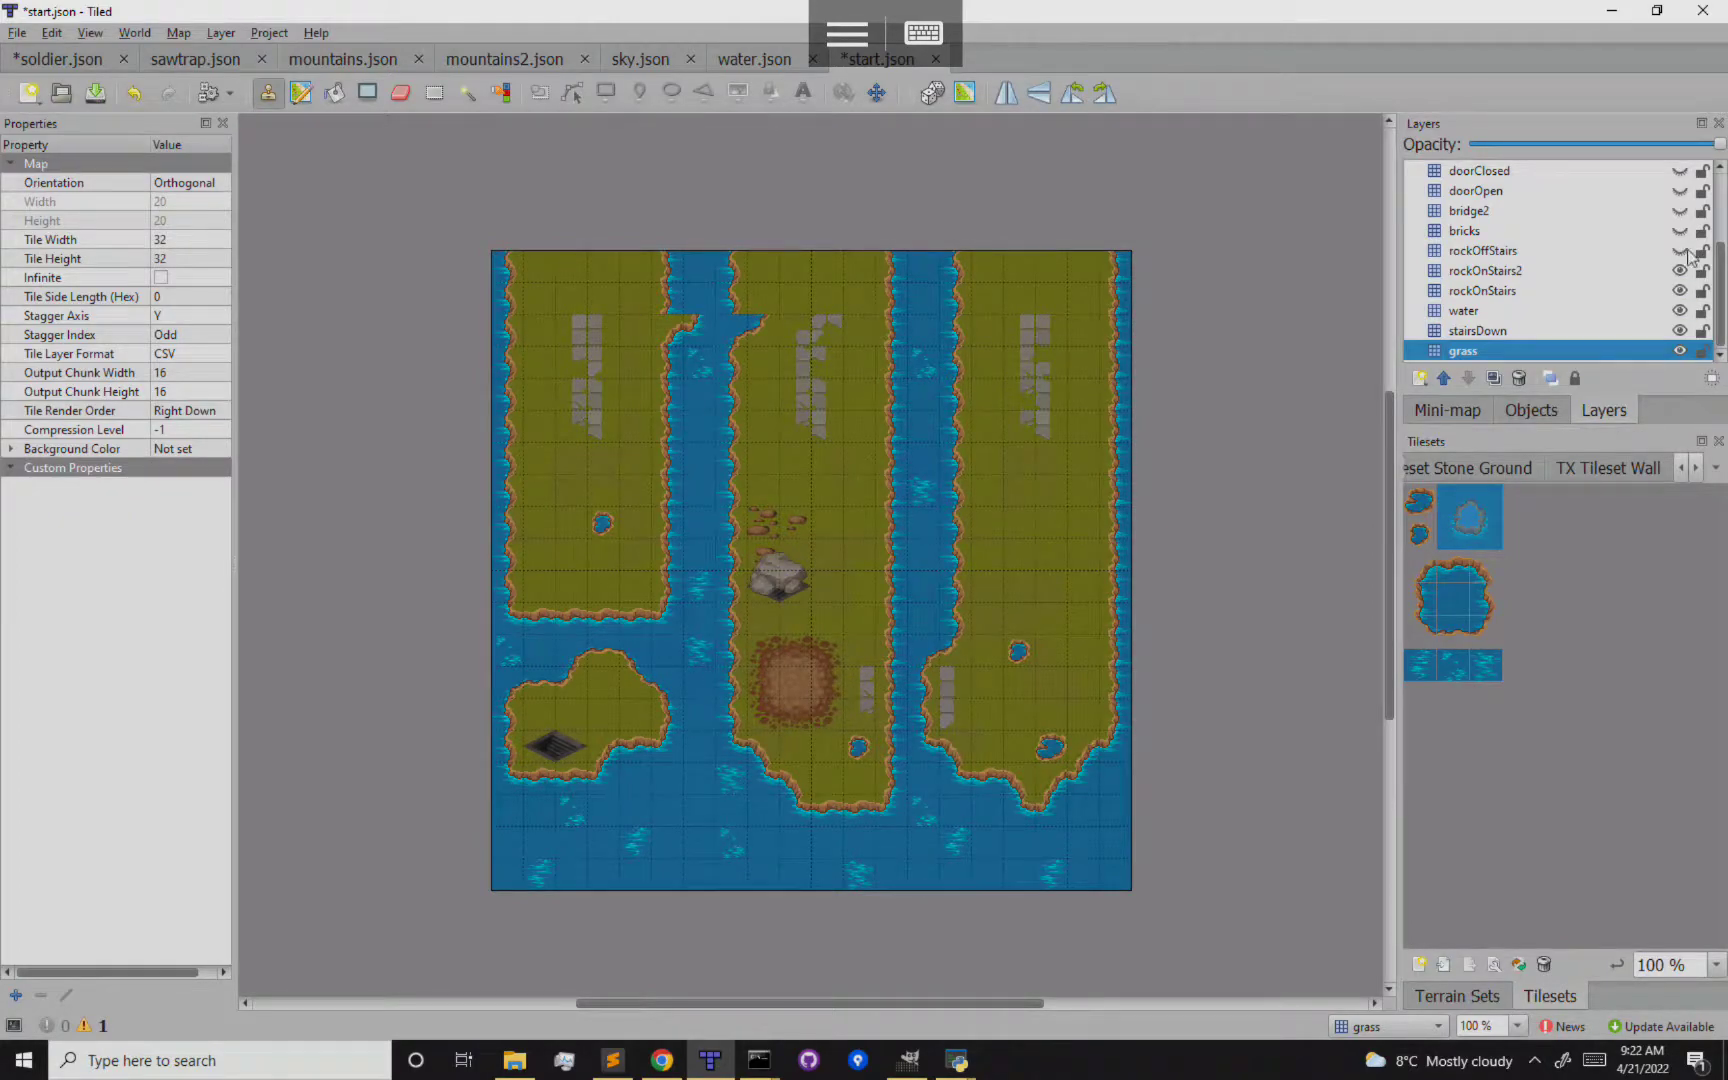
pyautogui.click(1681, 231)
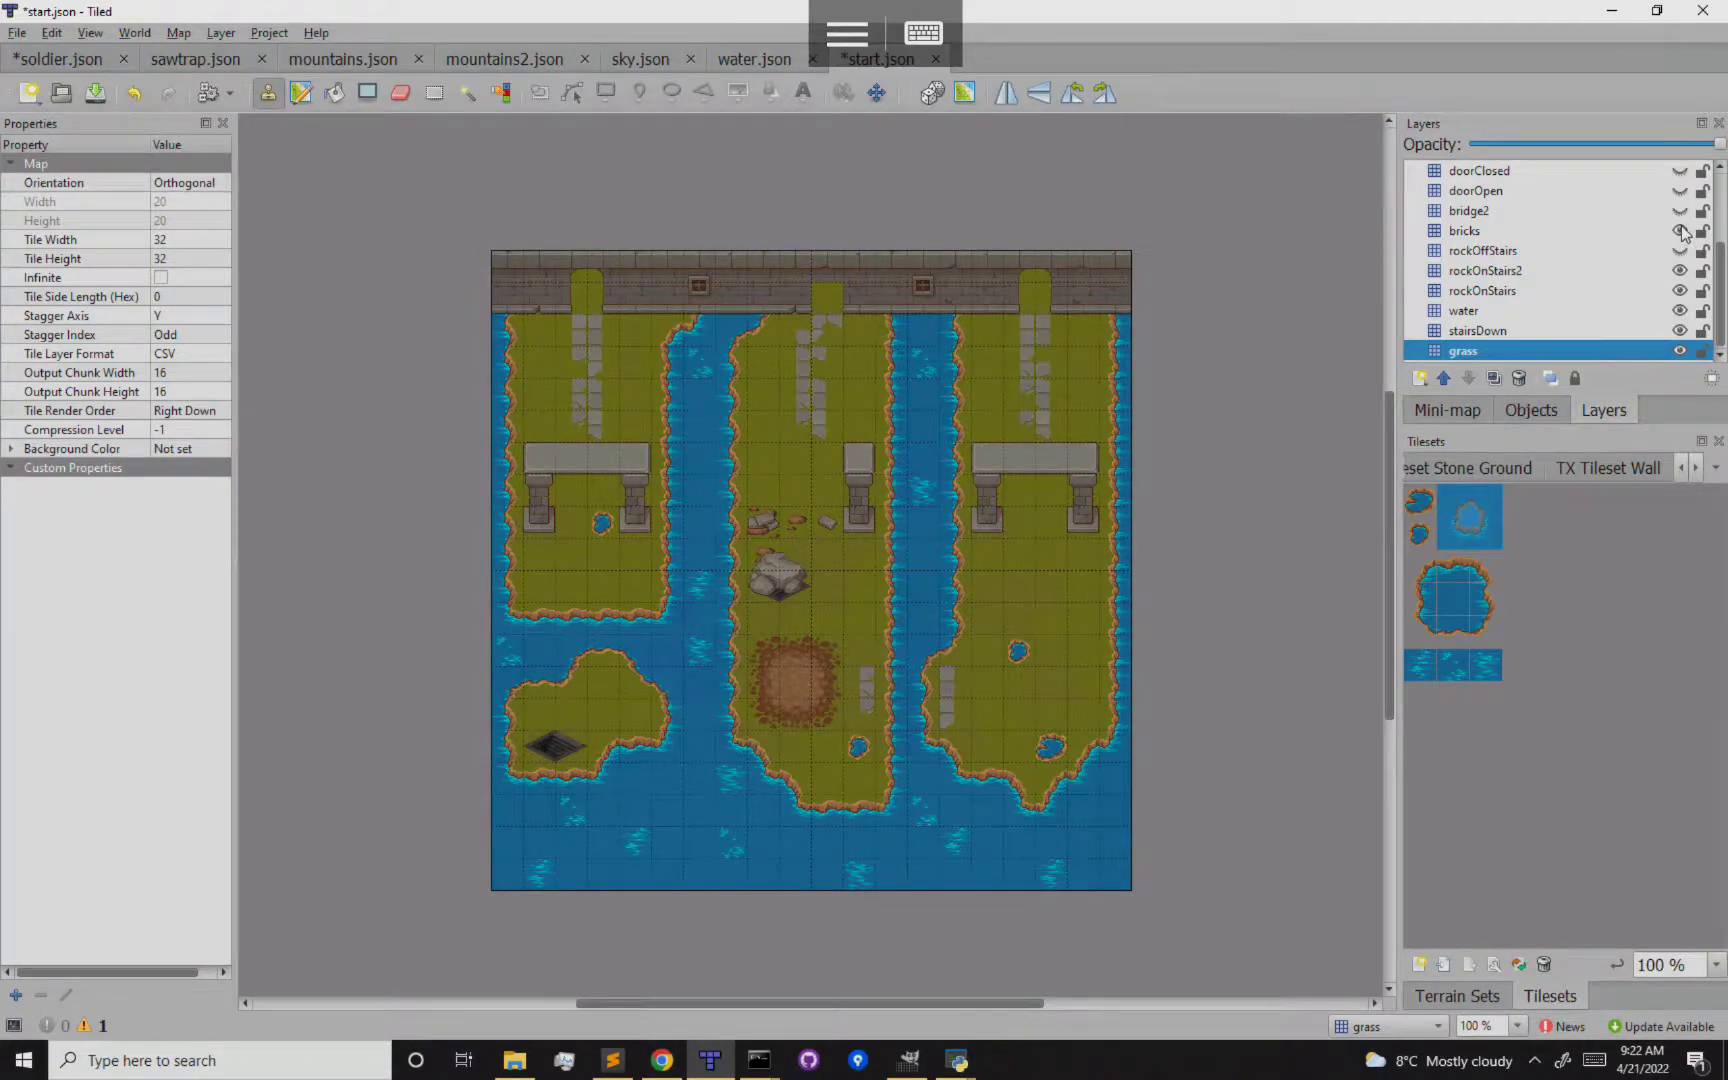
pyautogui.click(1680, 211)
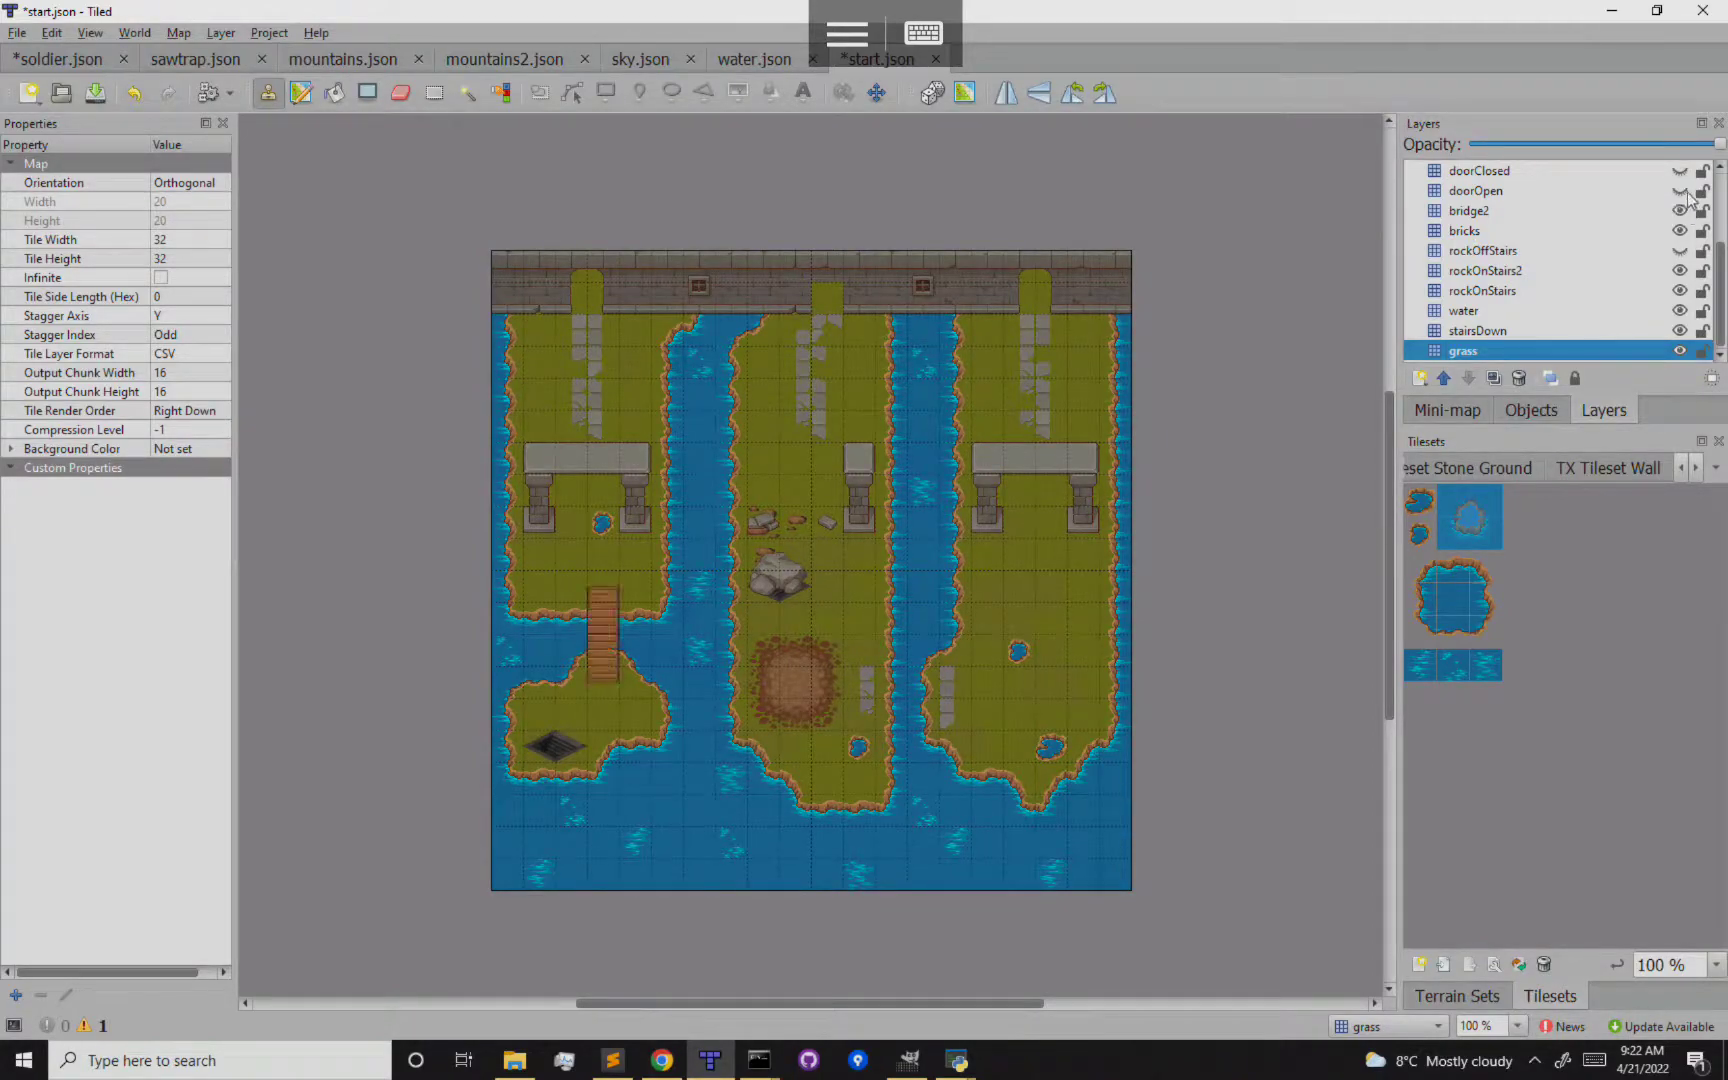
pyautogui.click(1680, 191)
pyautogui.click(1680, 171)
# Show the black layer briefly, hide it again, and make the bricksTop layer visible
pyautogui.scroll(2, 1722, 240)
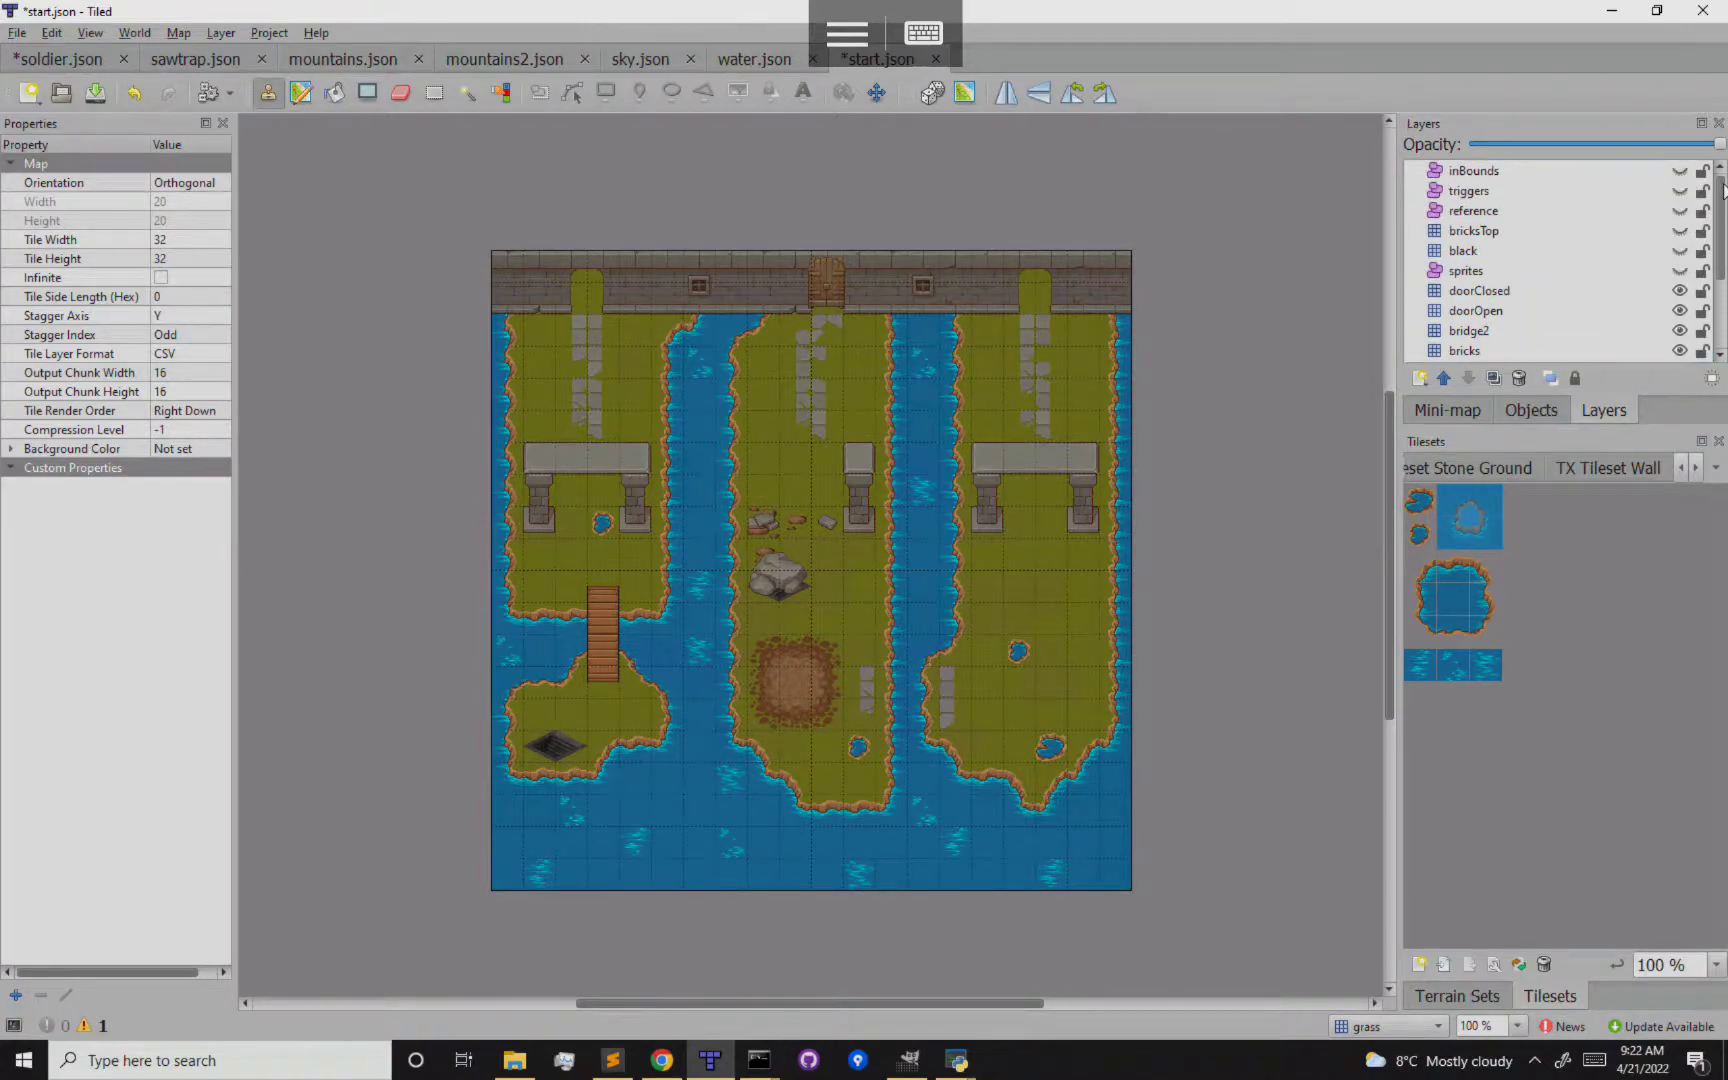
pyautogui.click(1681, 251)
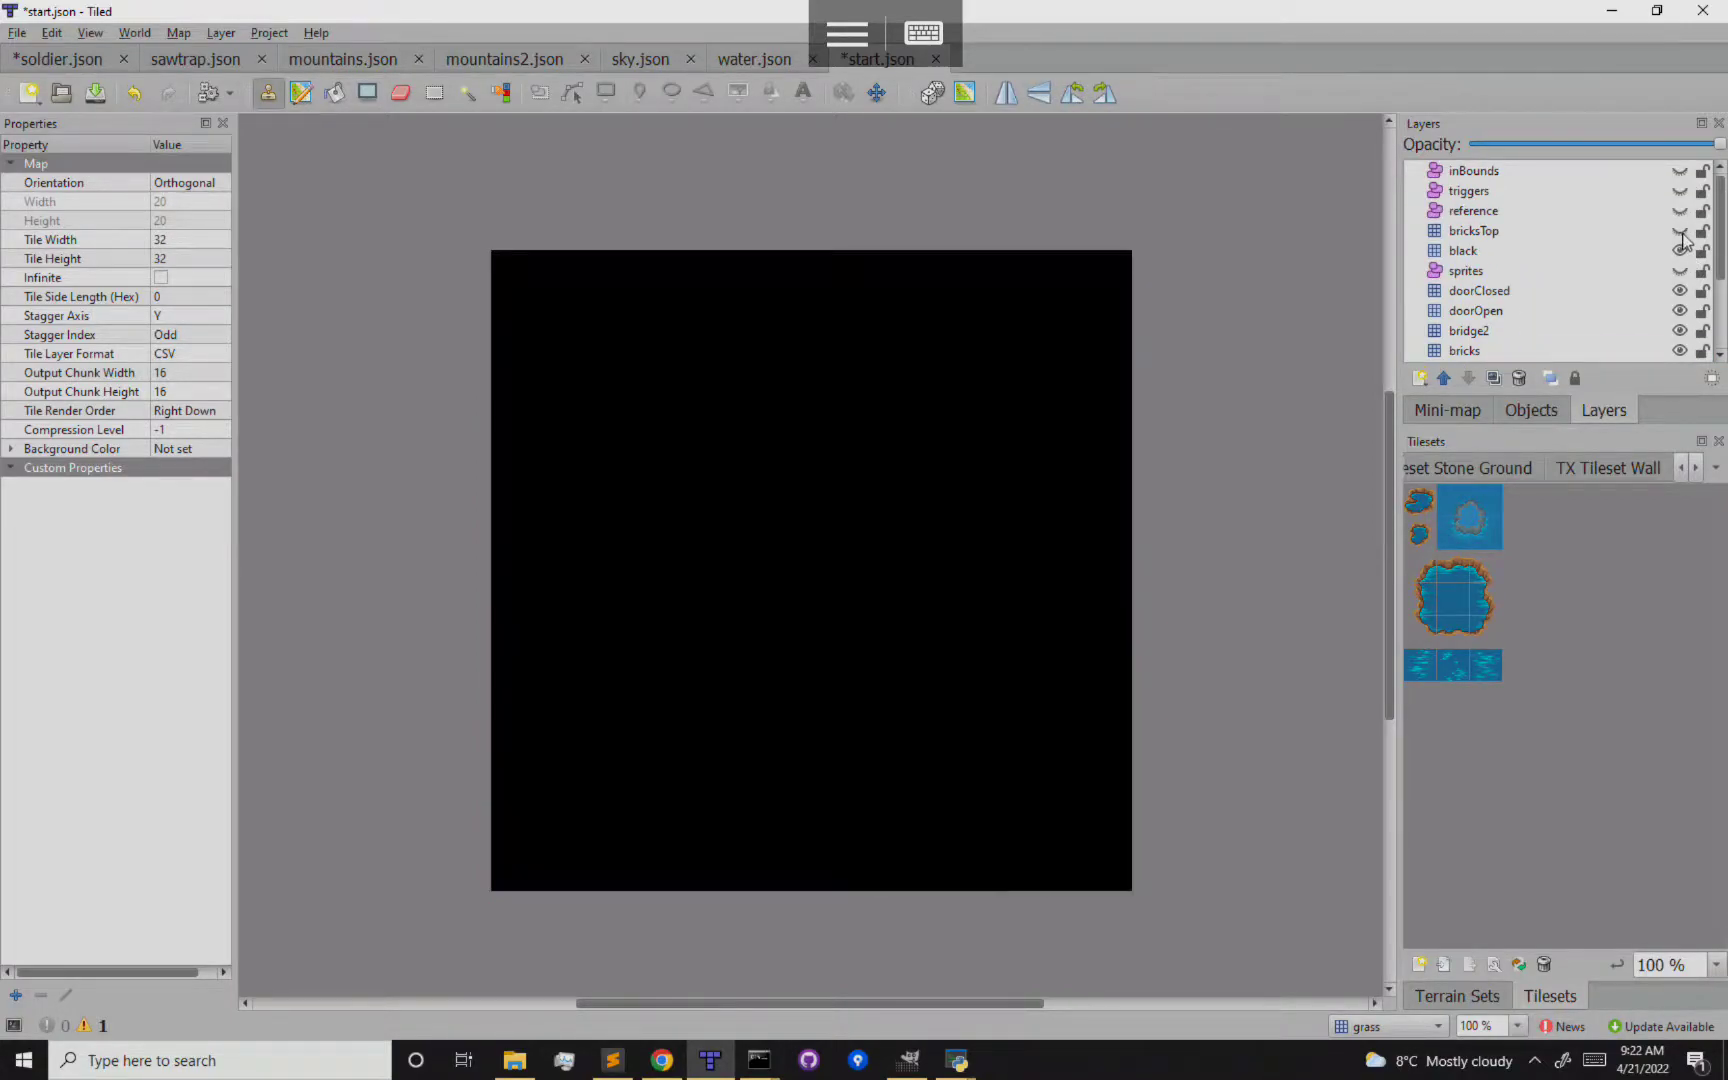
pyautogui.click(1680, 251)
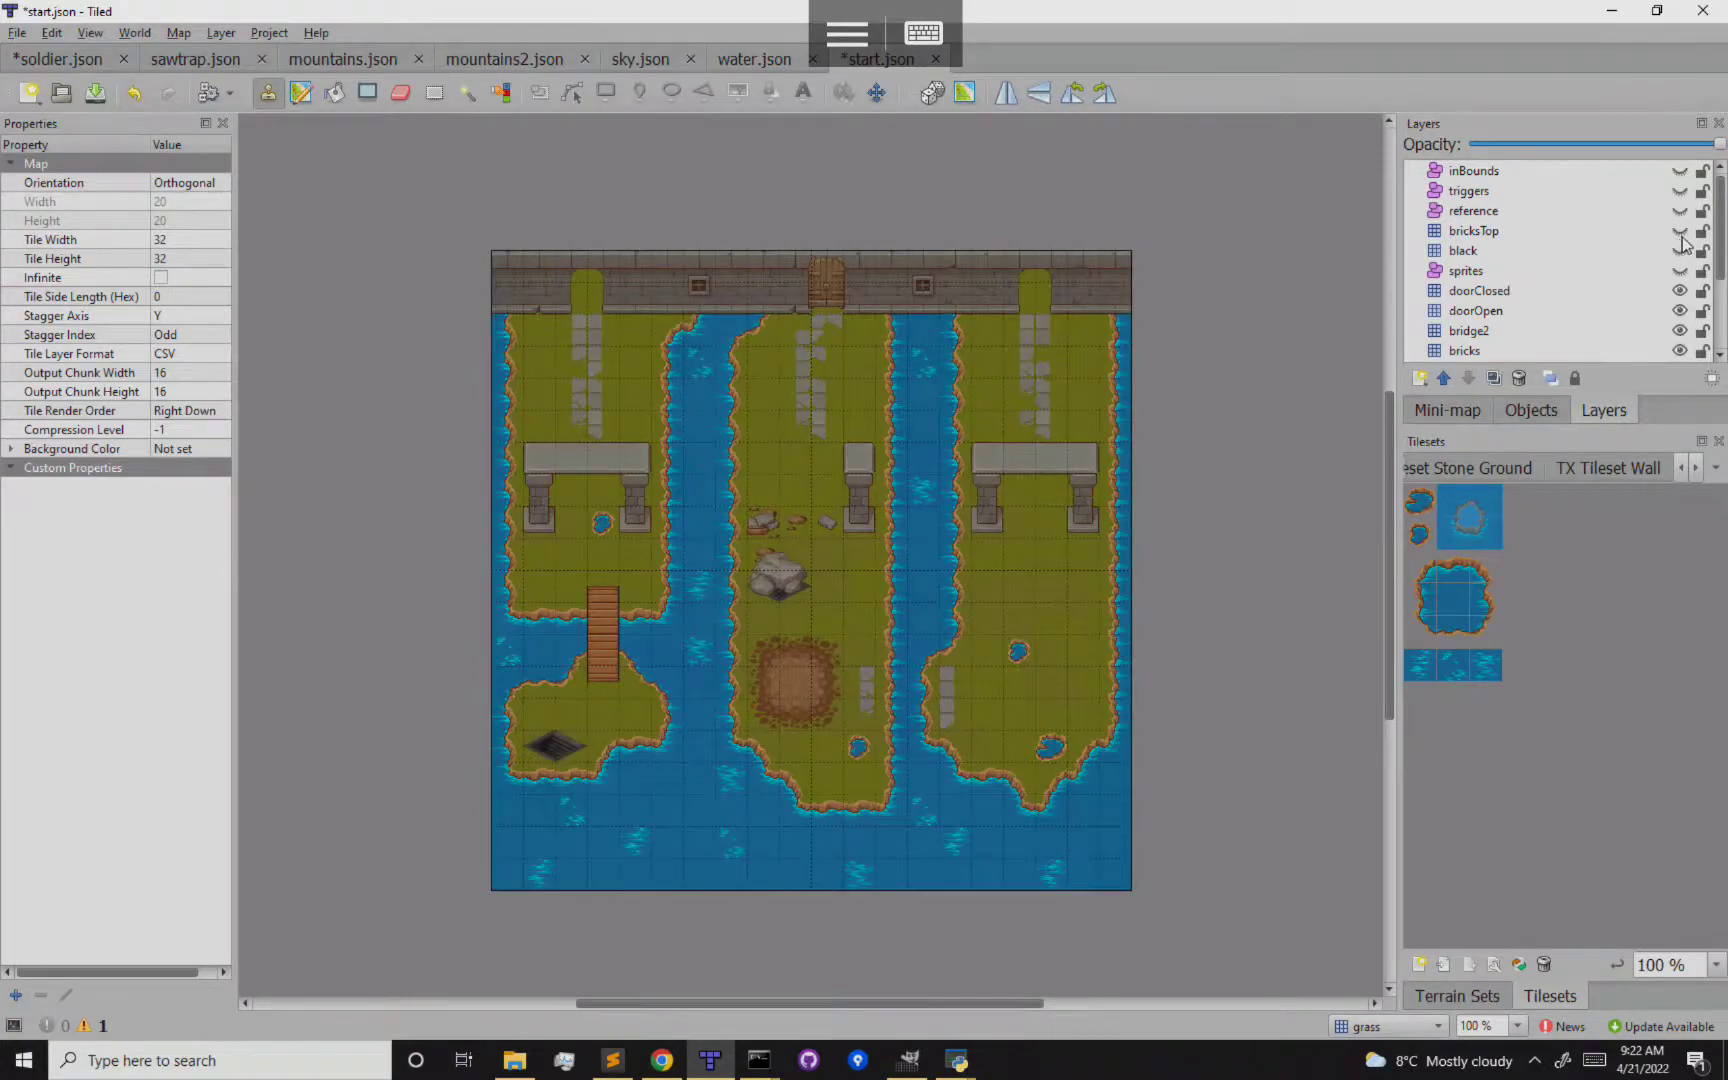
pyautogui.click(1680, 231)
pyautogui.scroll(-1, 1722, 291)
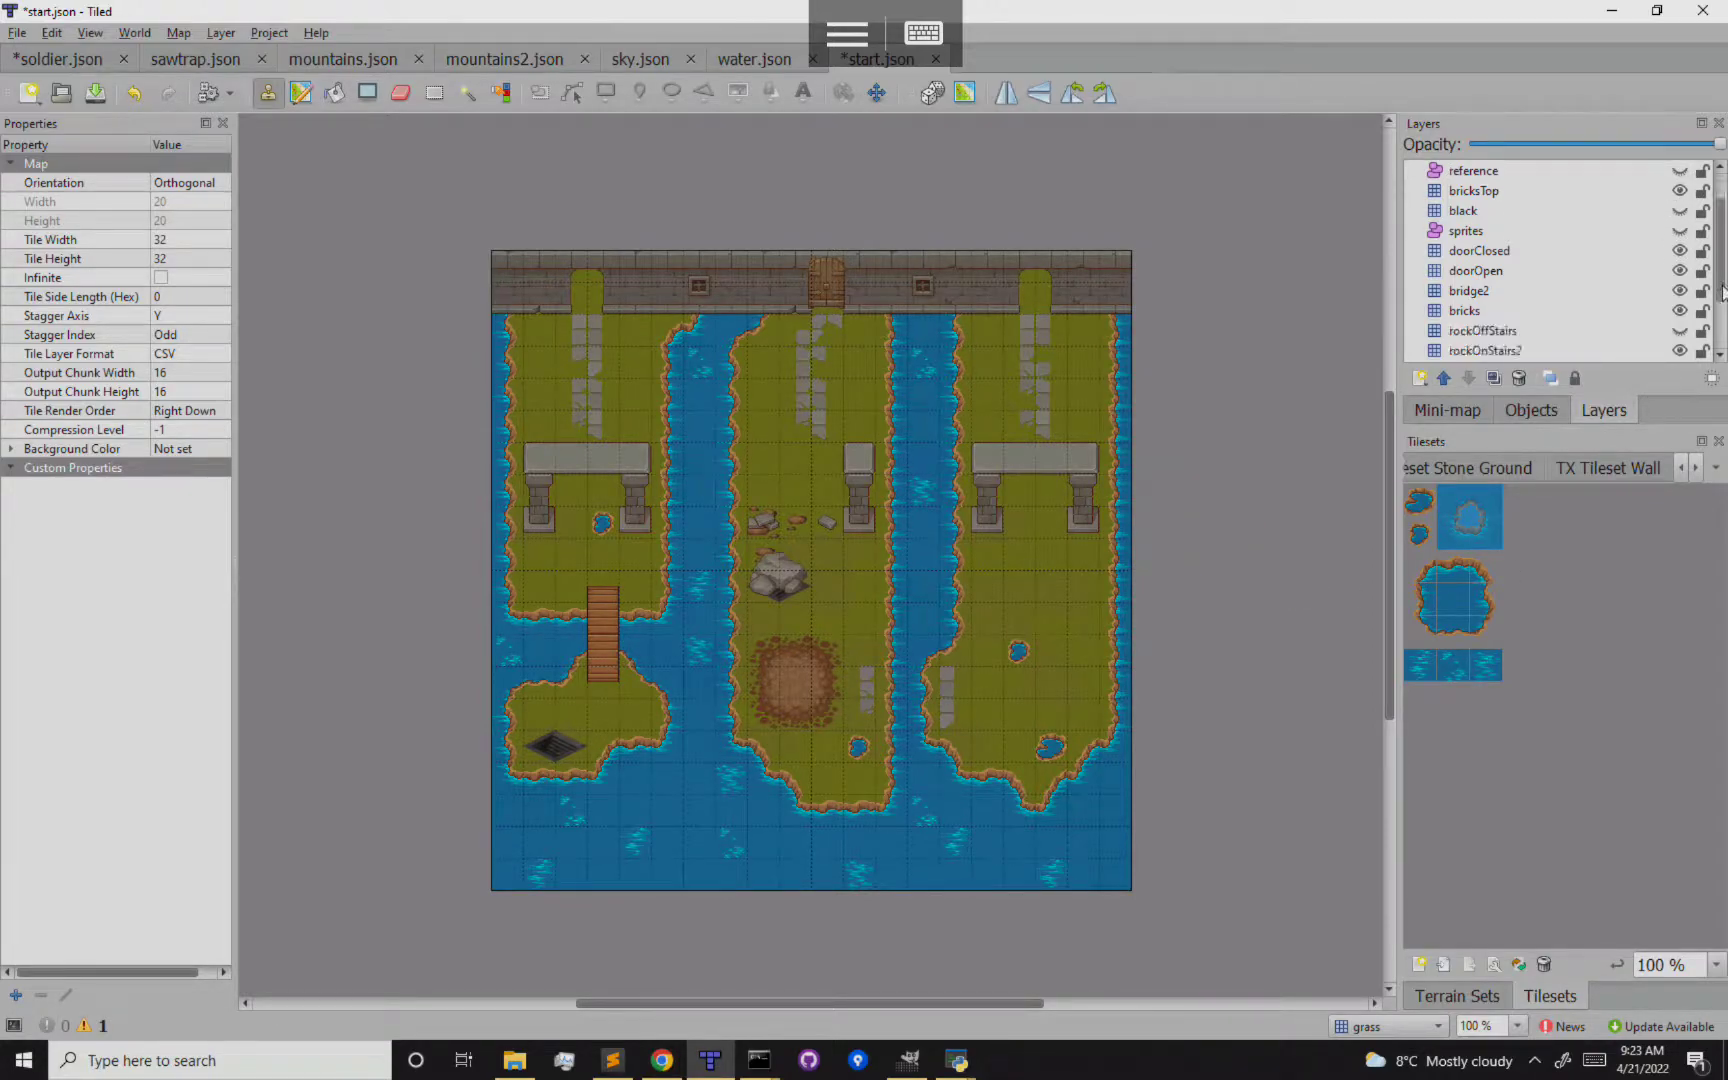
pyautogui.moveTo(1722, 291); pyautogui.dragTo(1726, 258)
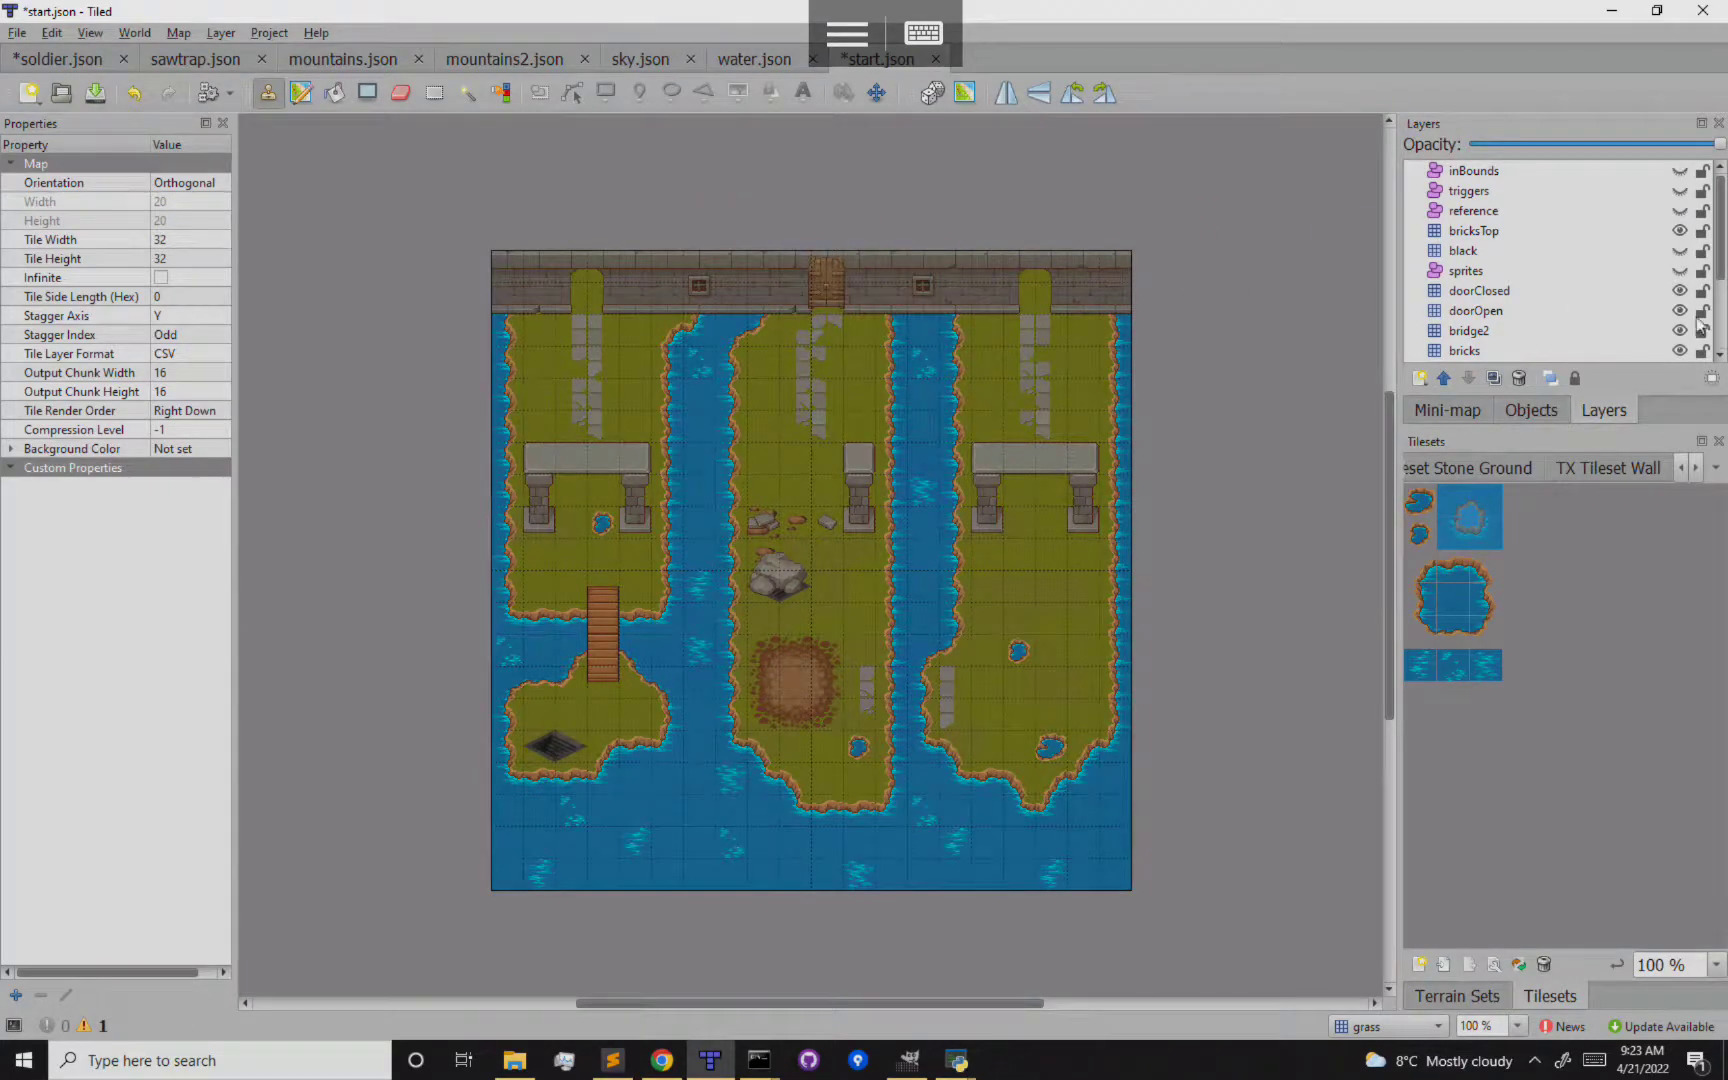
# Toggle the visibility of the doorClosed layer repeatedly to compare the closed door with the open one beneath it
pyautogui.click(1681, 292)
pyautogui.click(1681, 292)
pyautogui.click(1681, 292)
pyautogui.click(1681, 292)
pyautogui.click(1681, 292)
pyautogui.click(1682, 292)
pyautogui.click(1682, 292)
pyautogui.click(1682, 292)
pyautogui.click(1682, 292)
pyautogui.click(1681, 292)
pyautogui.click(1681, 292)
pyautogui.click(1681, 292)
pyautogui.click(1681, 292)
pyautogui.click(1681, 292)
pyautogui.click(1681, 292)
pyautogui.click(1681, 292)
pyautogui.click(1681, 292)
pyautogui.click(1681, 292)
pyautogui.click(1681, 292)
pyautogui.click(1681, 292)
pyautogui.click(1681, 292)
pyautogui.click(1681, 292)
pyautogui.click(1681, 292)
# Check the agenda in Chrome and return to Tiled to show the inBounds, triggers and reference object layers
pyautogui.click(664, 1062)
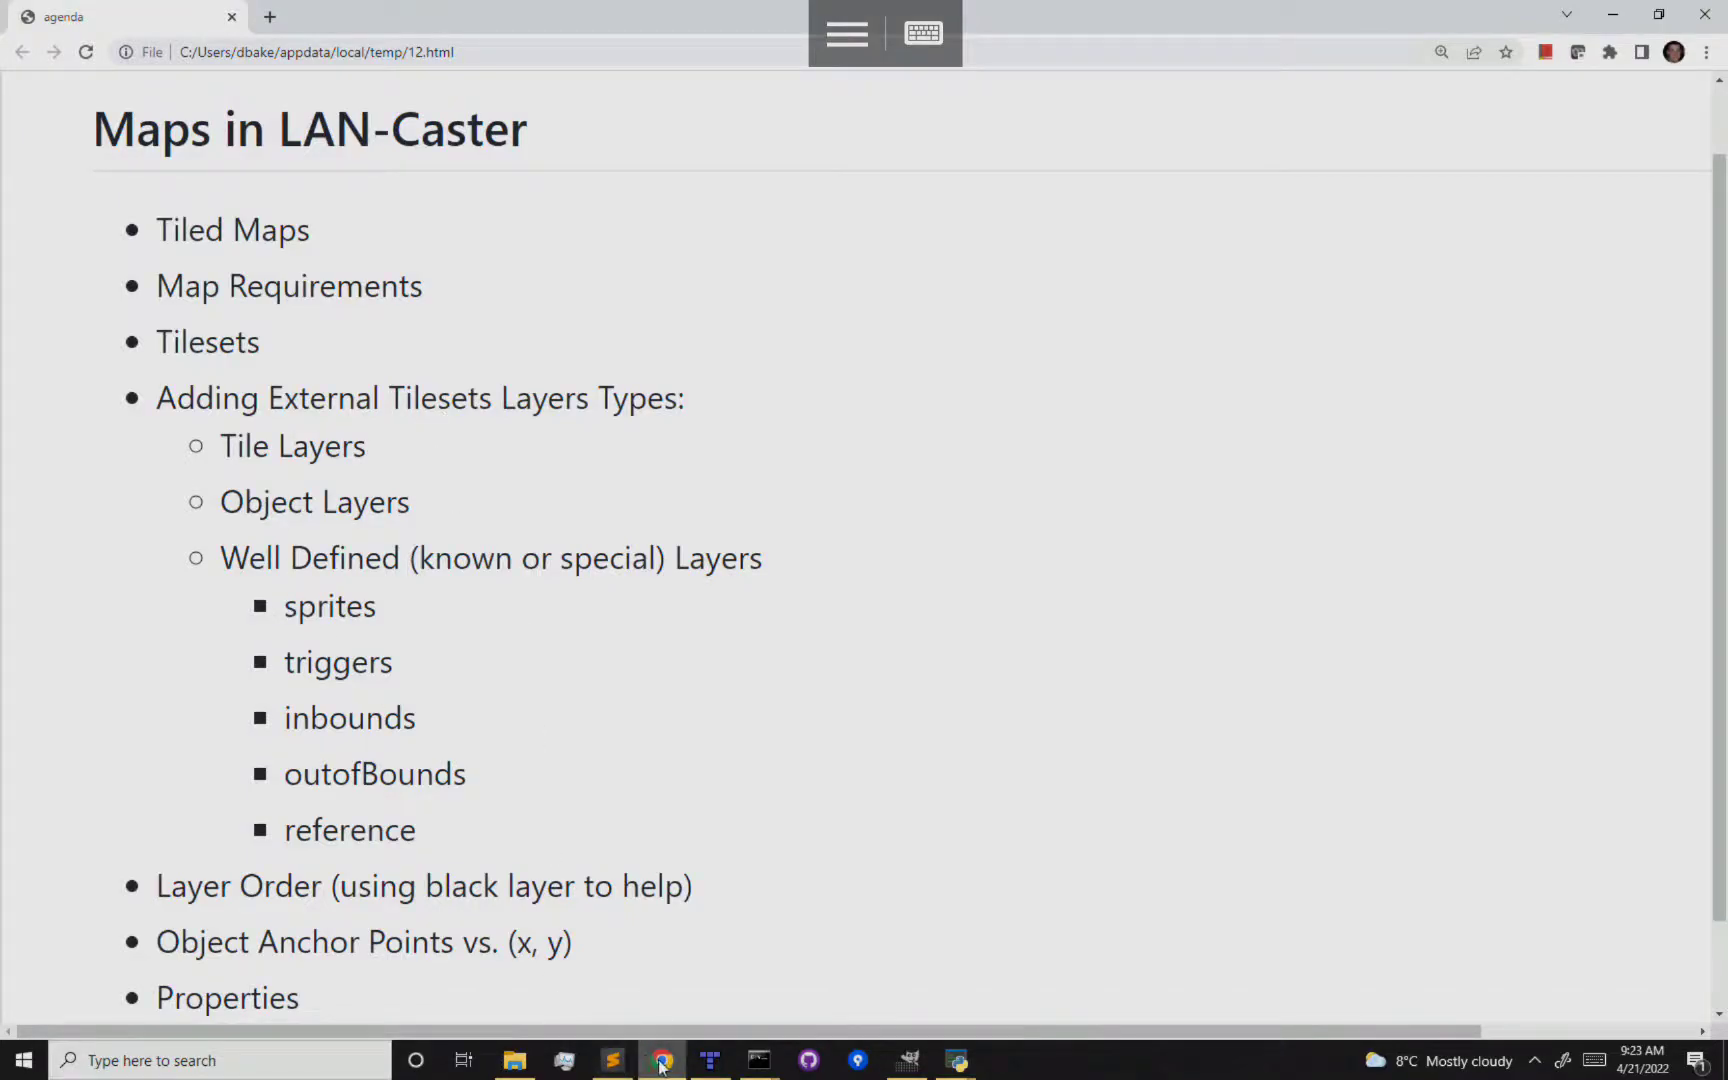
pyautogui.click(710, 1060)
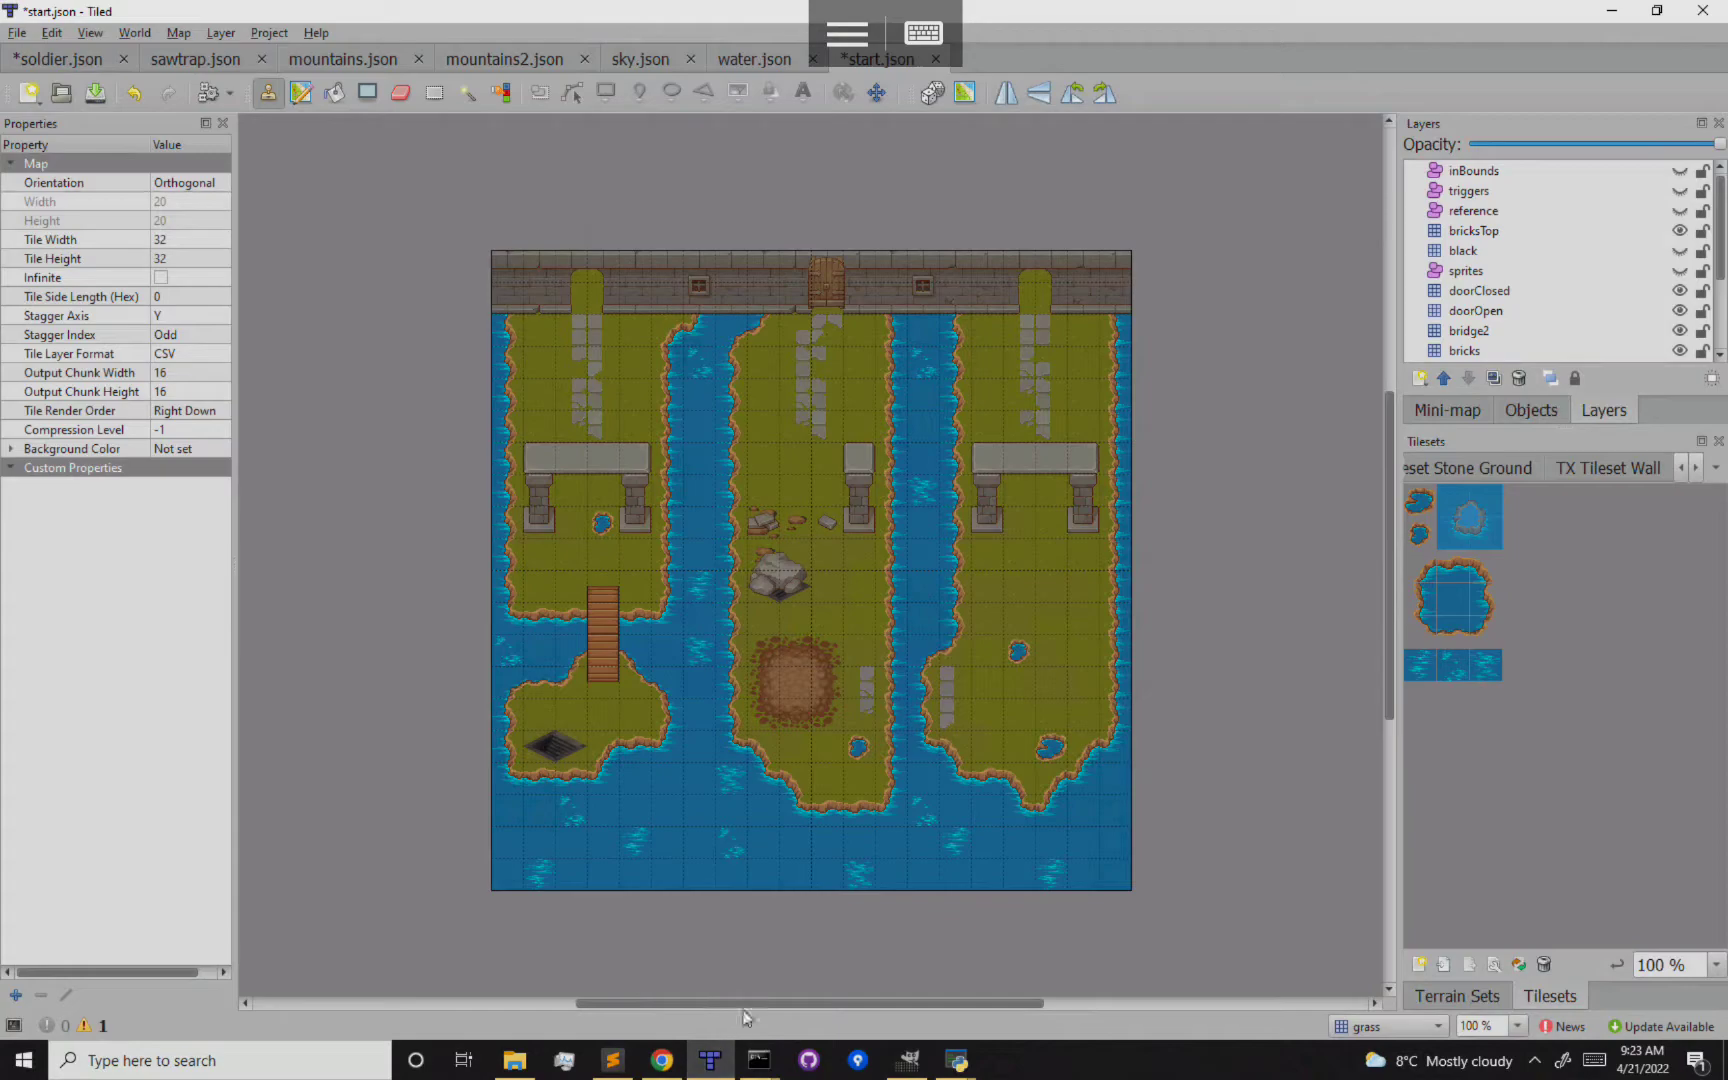
pyautogui.click(1680, 171)
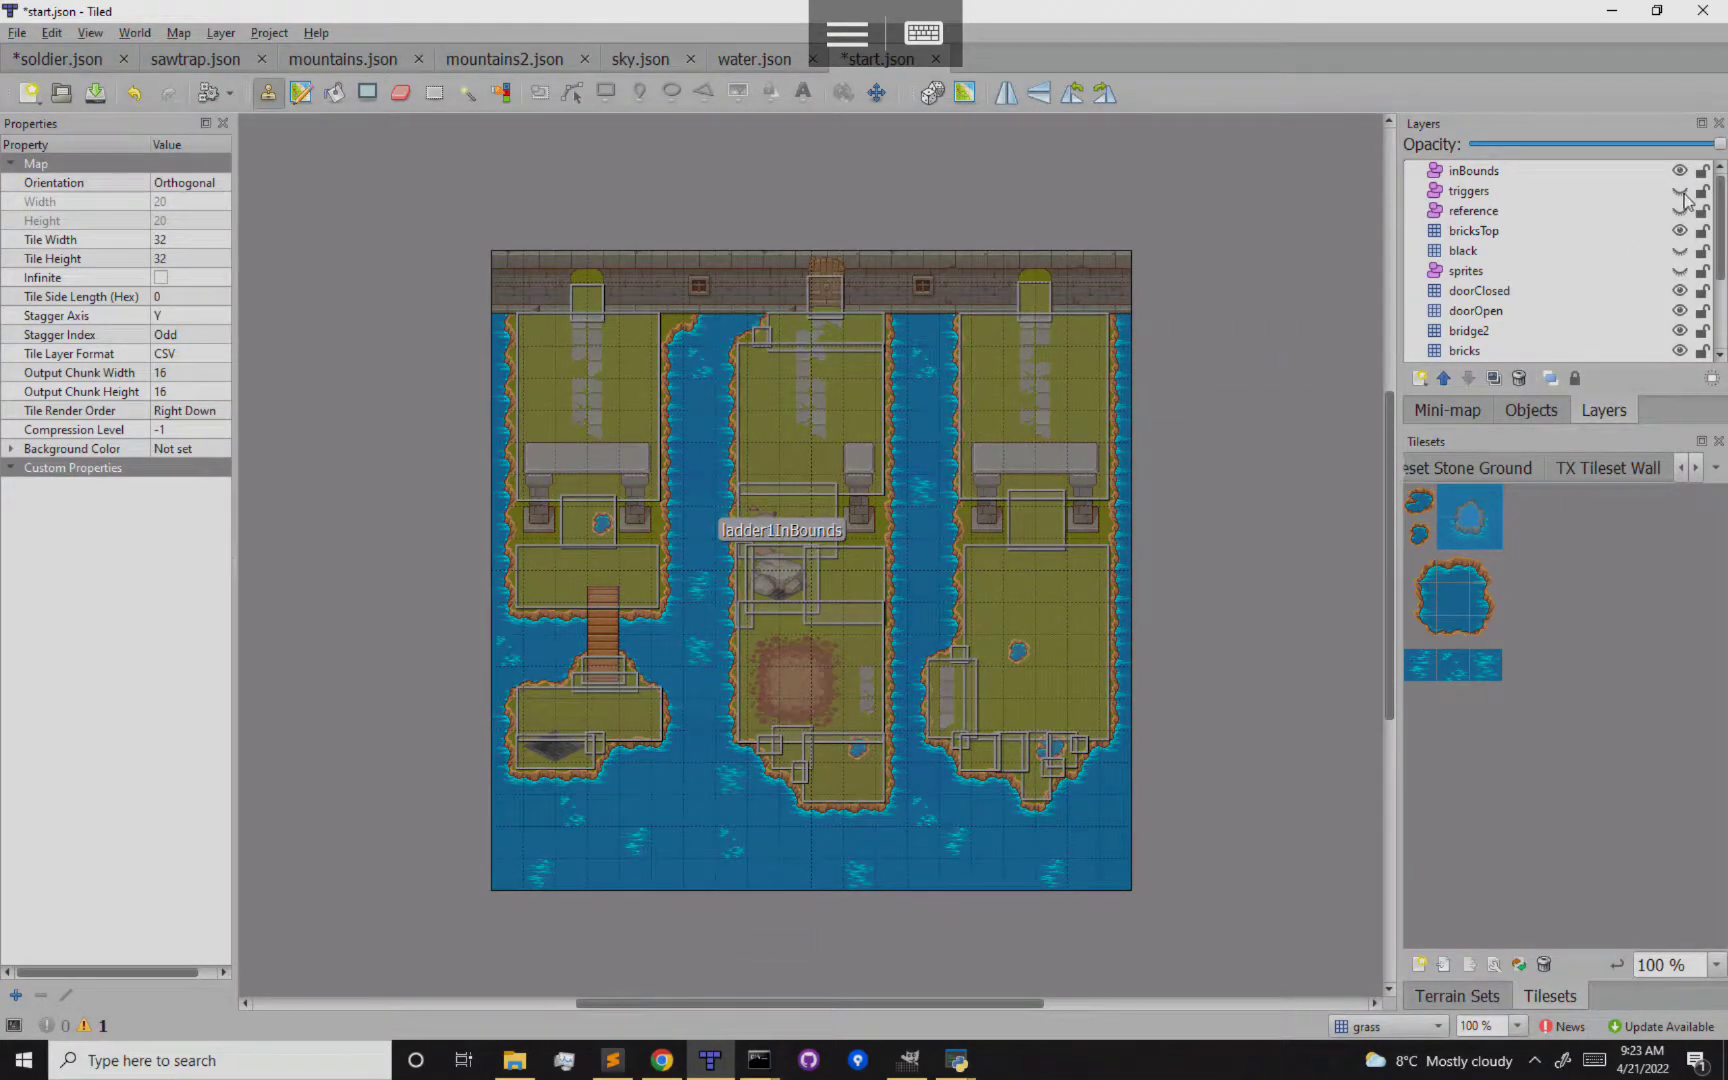
pyautogui.click(1680, 190)
pyautogui.click(1680, 210)
# Show the black layer briefly, and hide the bricksTop, black, doorClosed, doorOpen, bridge2 and bricks tile layers
pyautogui.click(1680, 250)
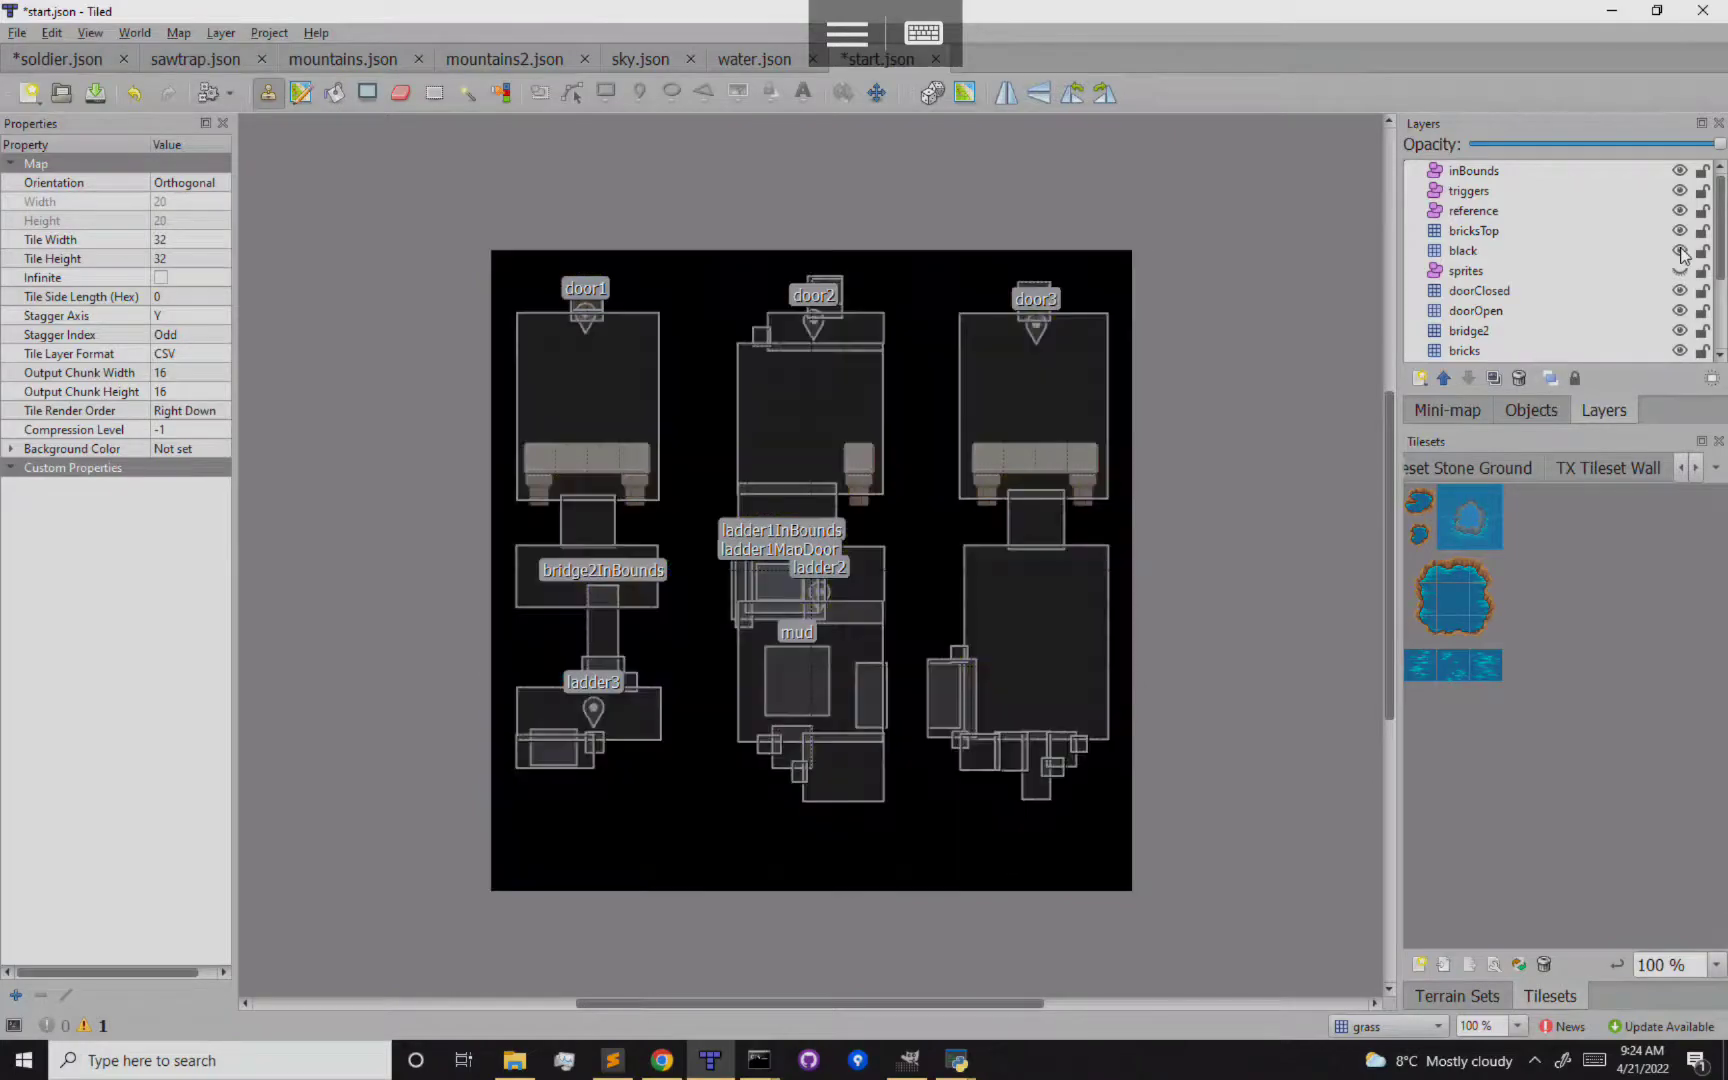
pyautogui.click(1680, 230)
pyautogui.click(1680, 250)
pyautogui.click(1680, 270)
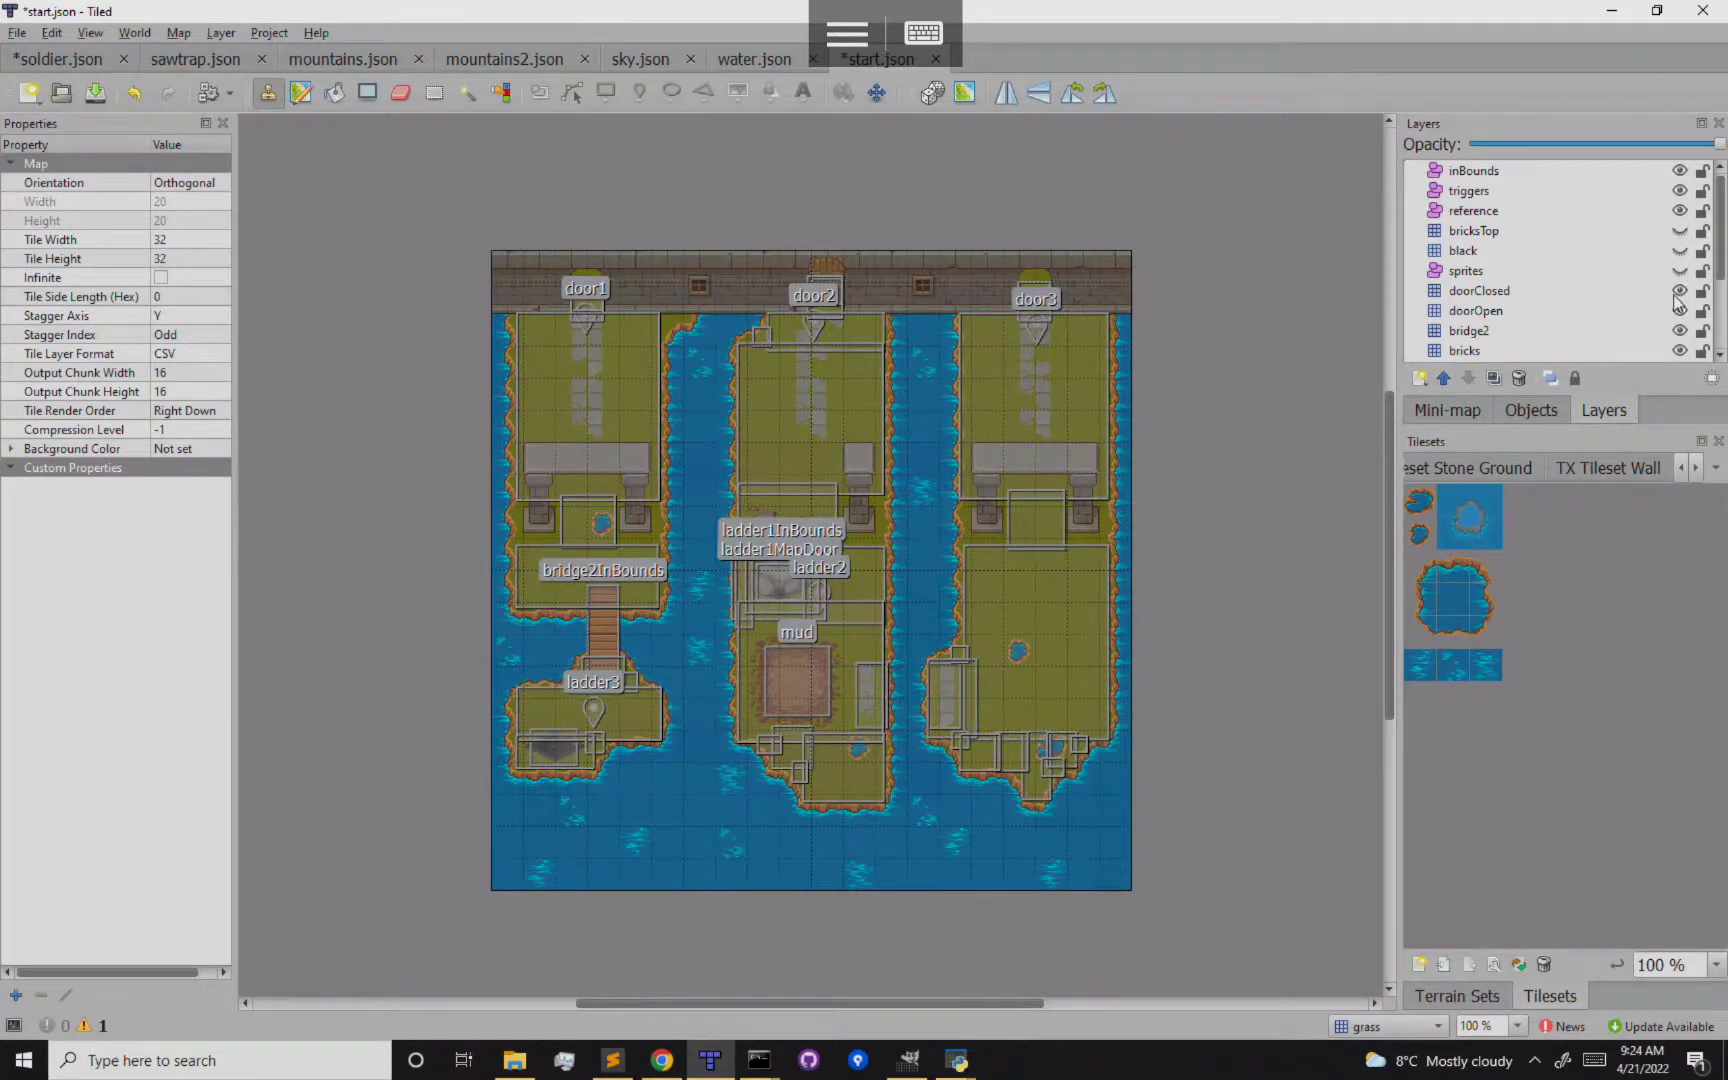
pyautogui.click(1680, 290)
pyautogui.click(1680, 310)
pyautogui.click(1680, 330)
pyautogui.click(1680, 350)
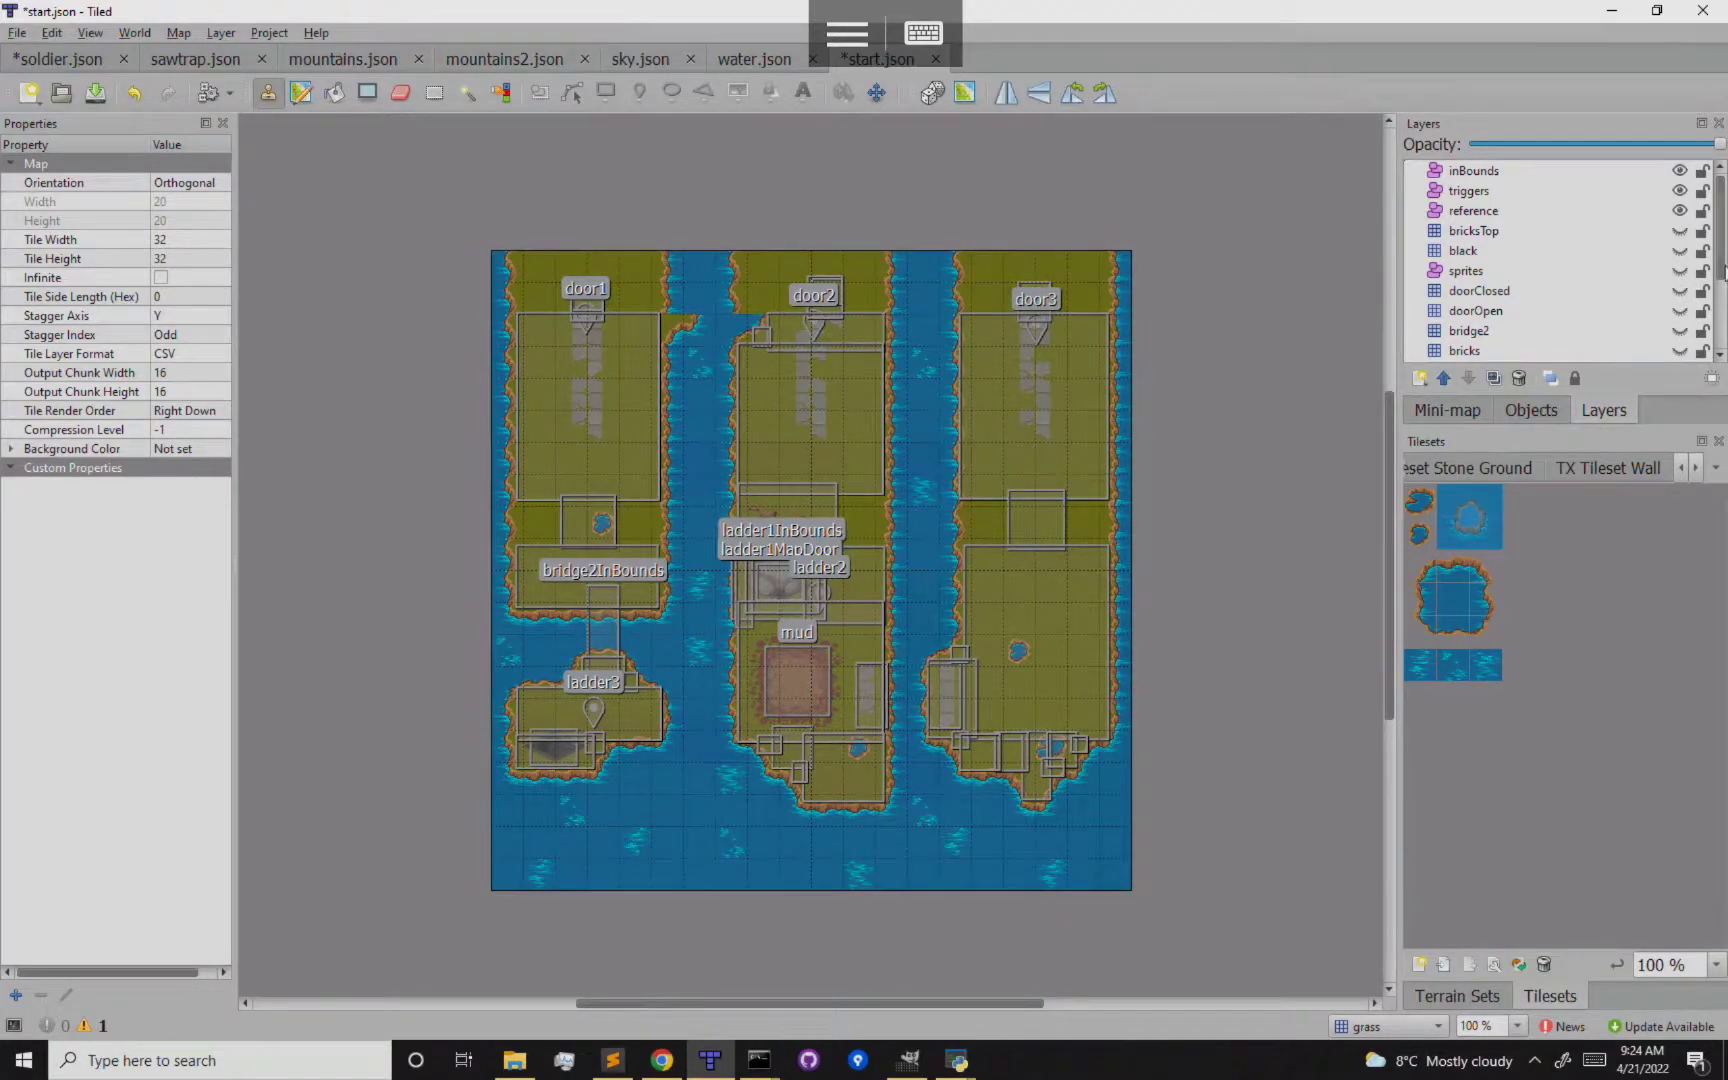
# Hide the remaining tile layers, from rockOffStairs down to grass, so only object layers stay shown
pyautogui.moveTo(1720, 267); pyautogui.dragTo(1712, 289)
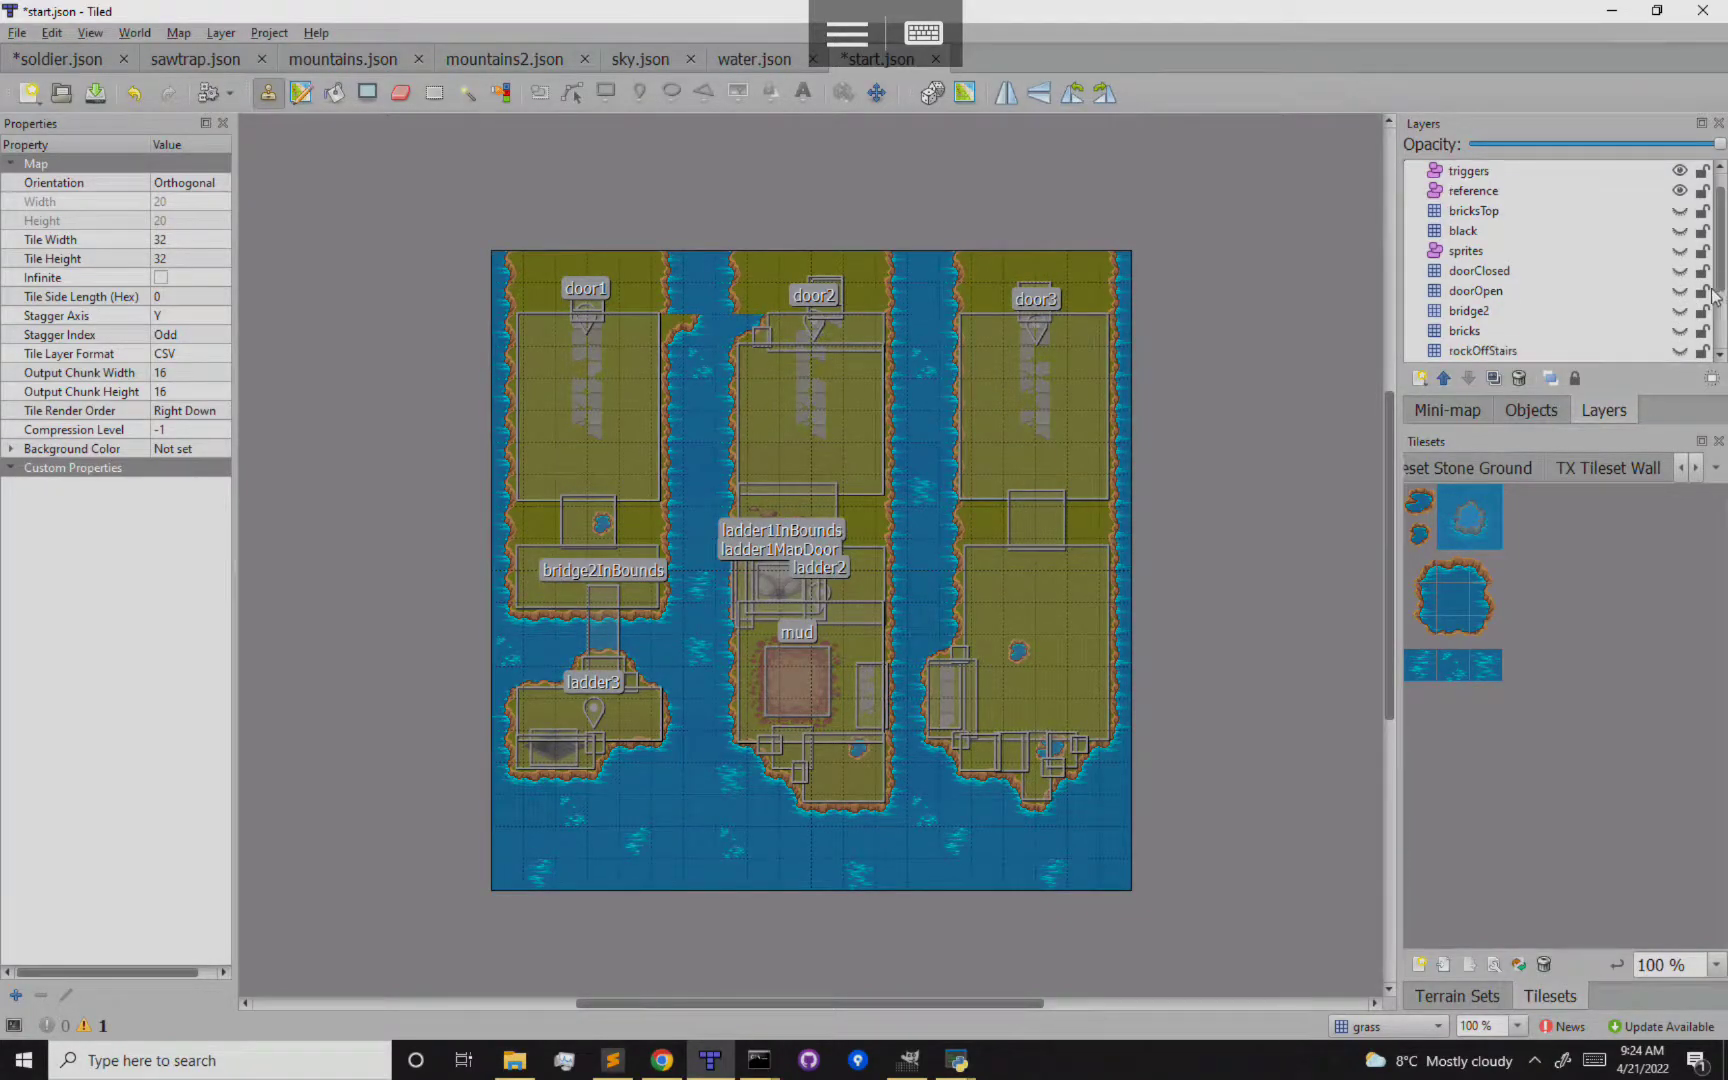
pyautogui.click(1680, 350)
pyautogui.click(1680, 331)
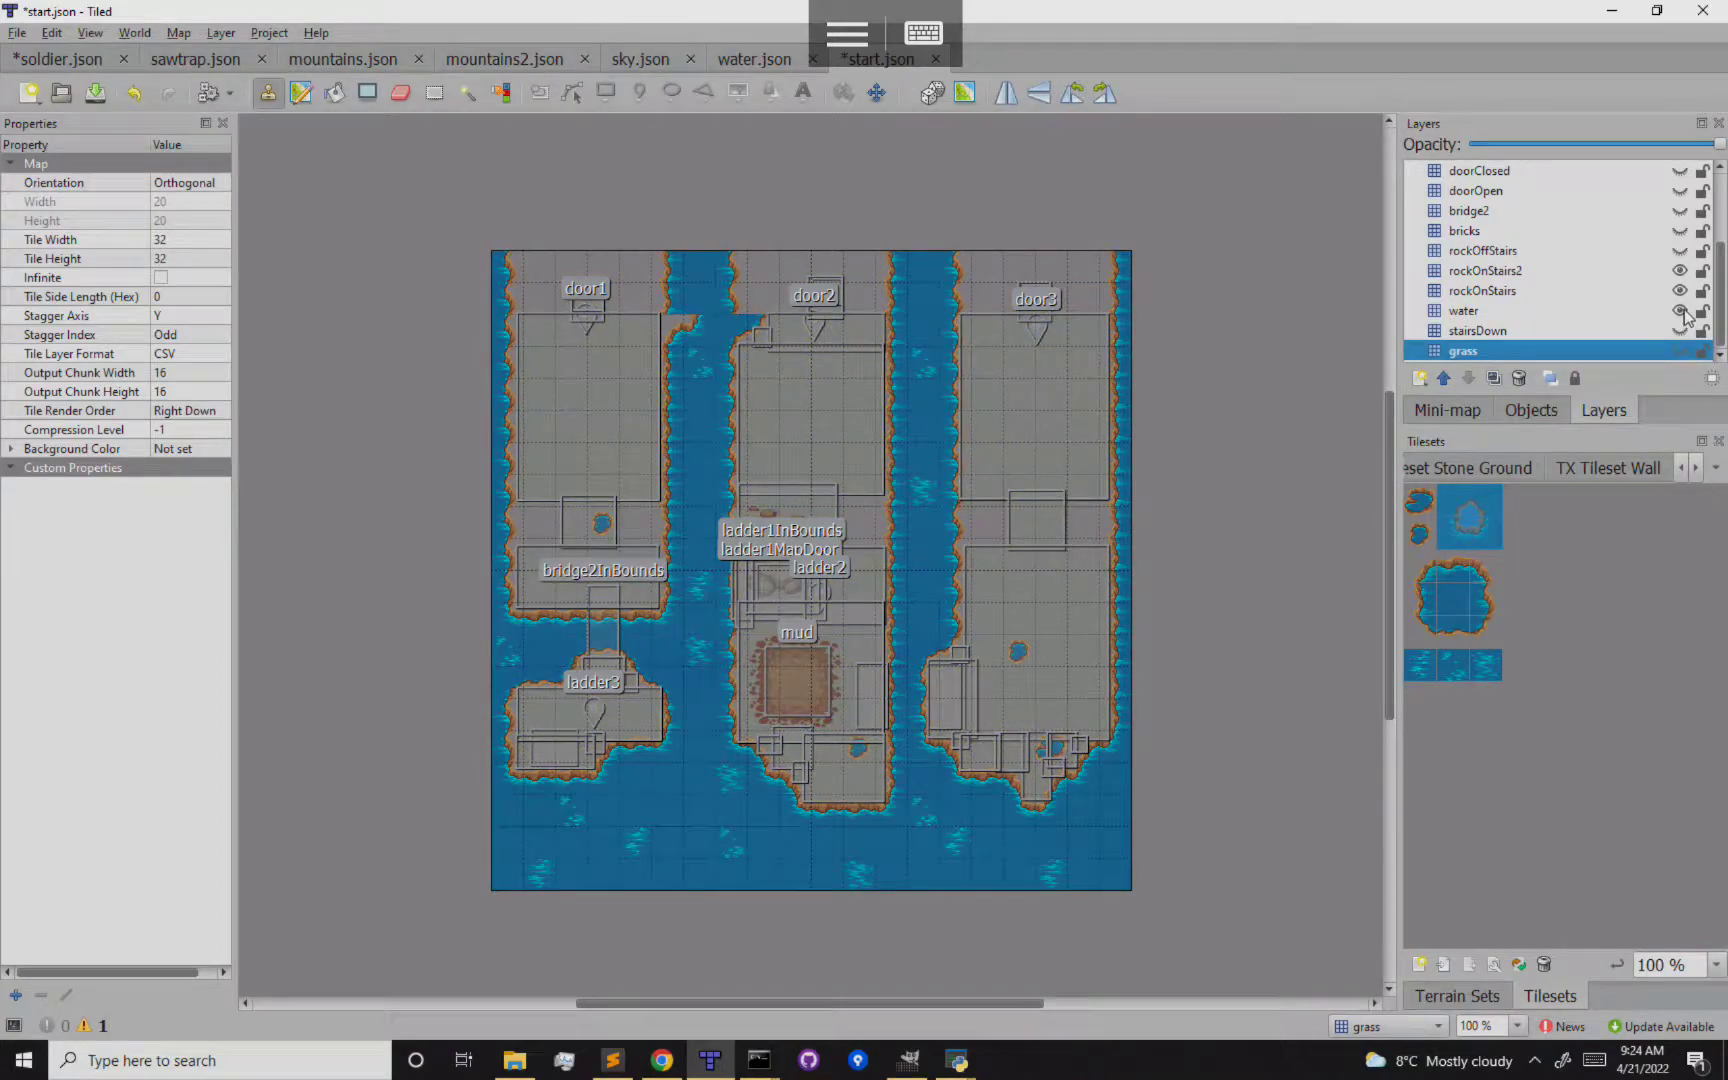
pyautogui.click(1680, 311)
pyautogui.click(1680, 291)
pyautogui.click(1680, 271)
pyautogui.moveTo(1719, 295); pyautogui.dragTo(1711, 216)
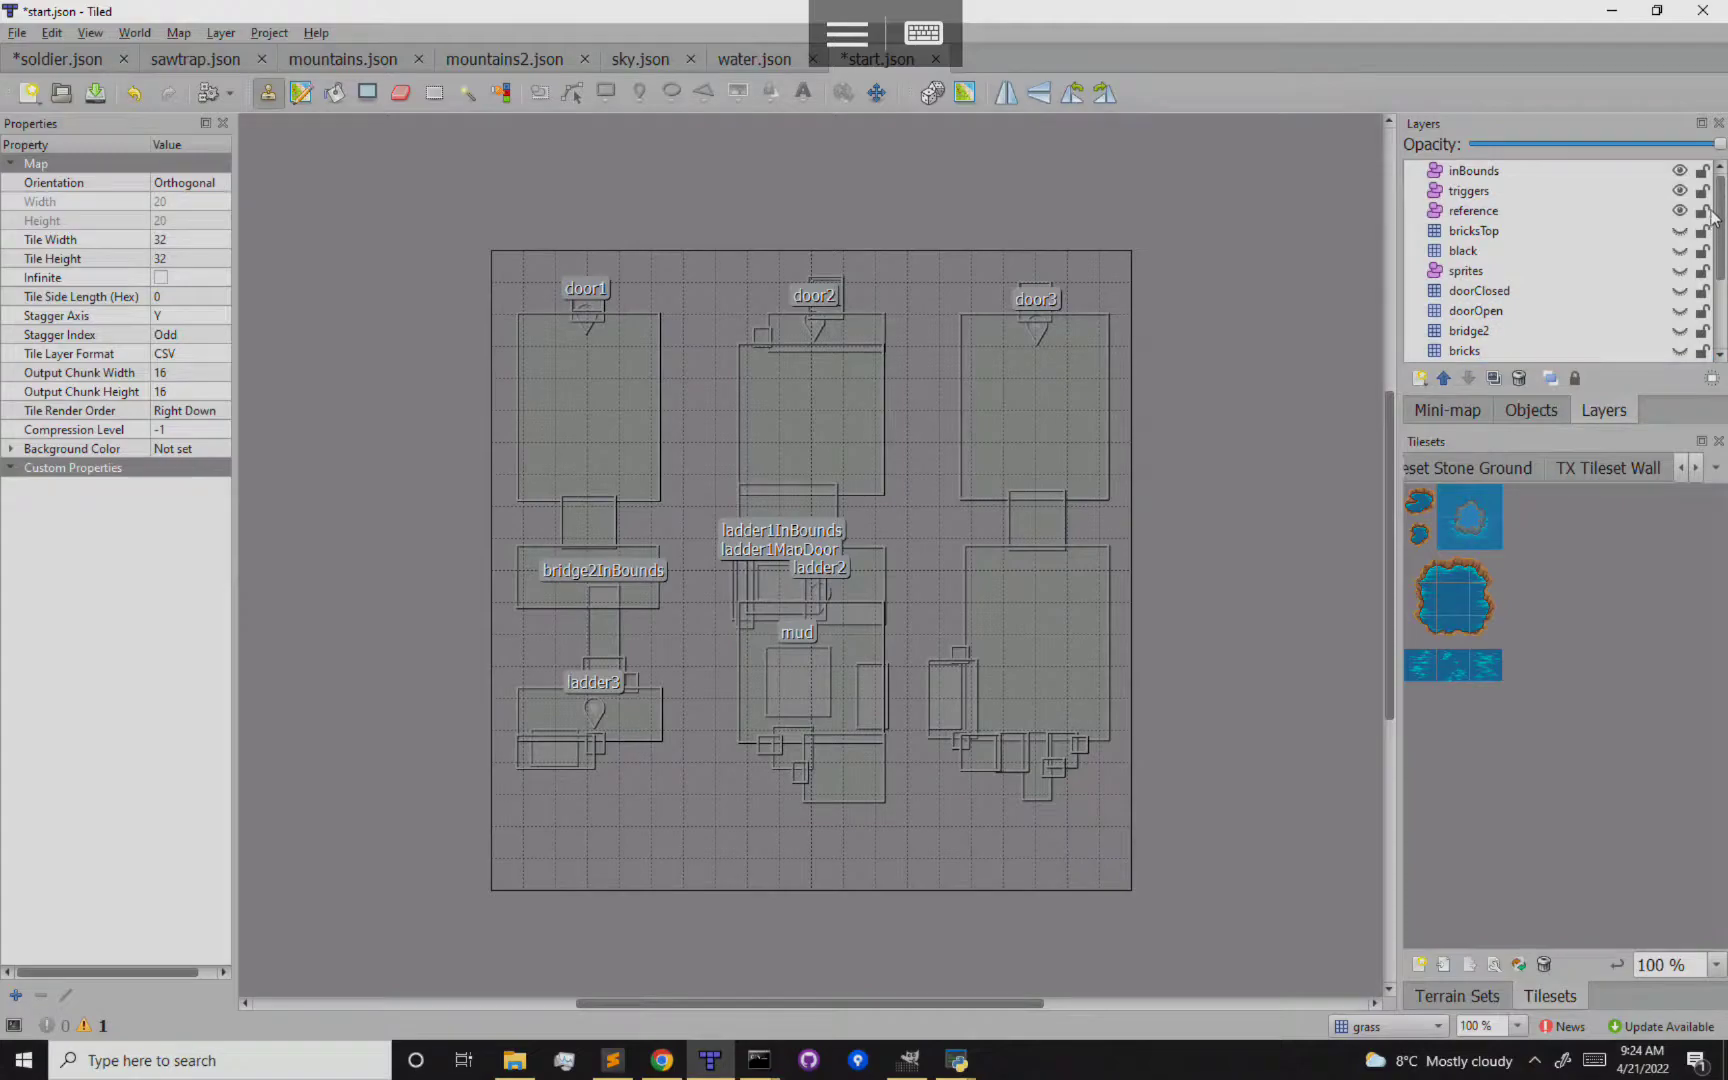
# Show the sprites object layer to view its characters and items, and hide it again
pyautogui.click(1680, 271)
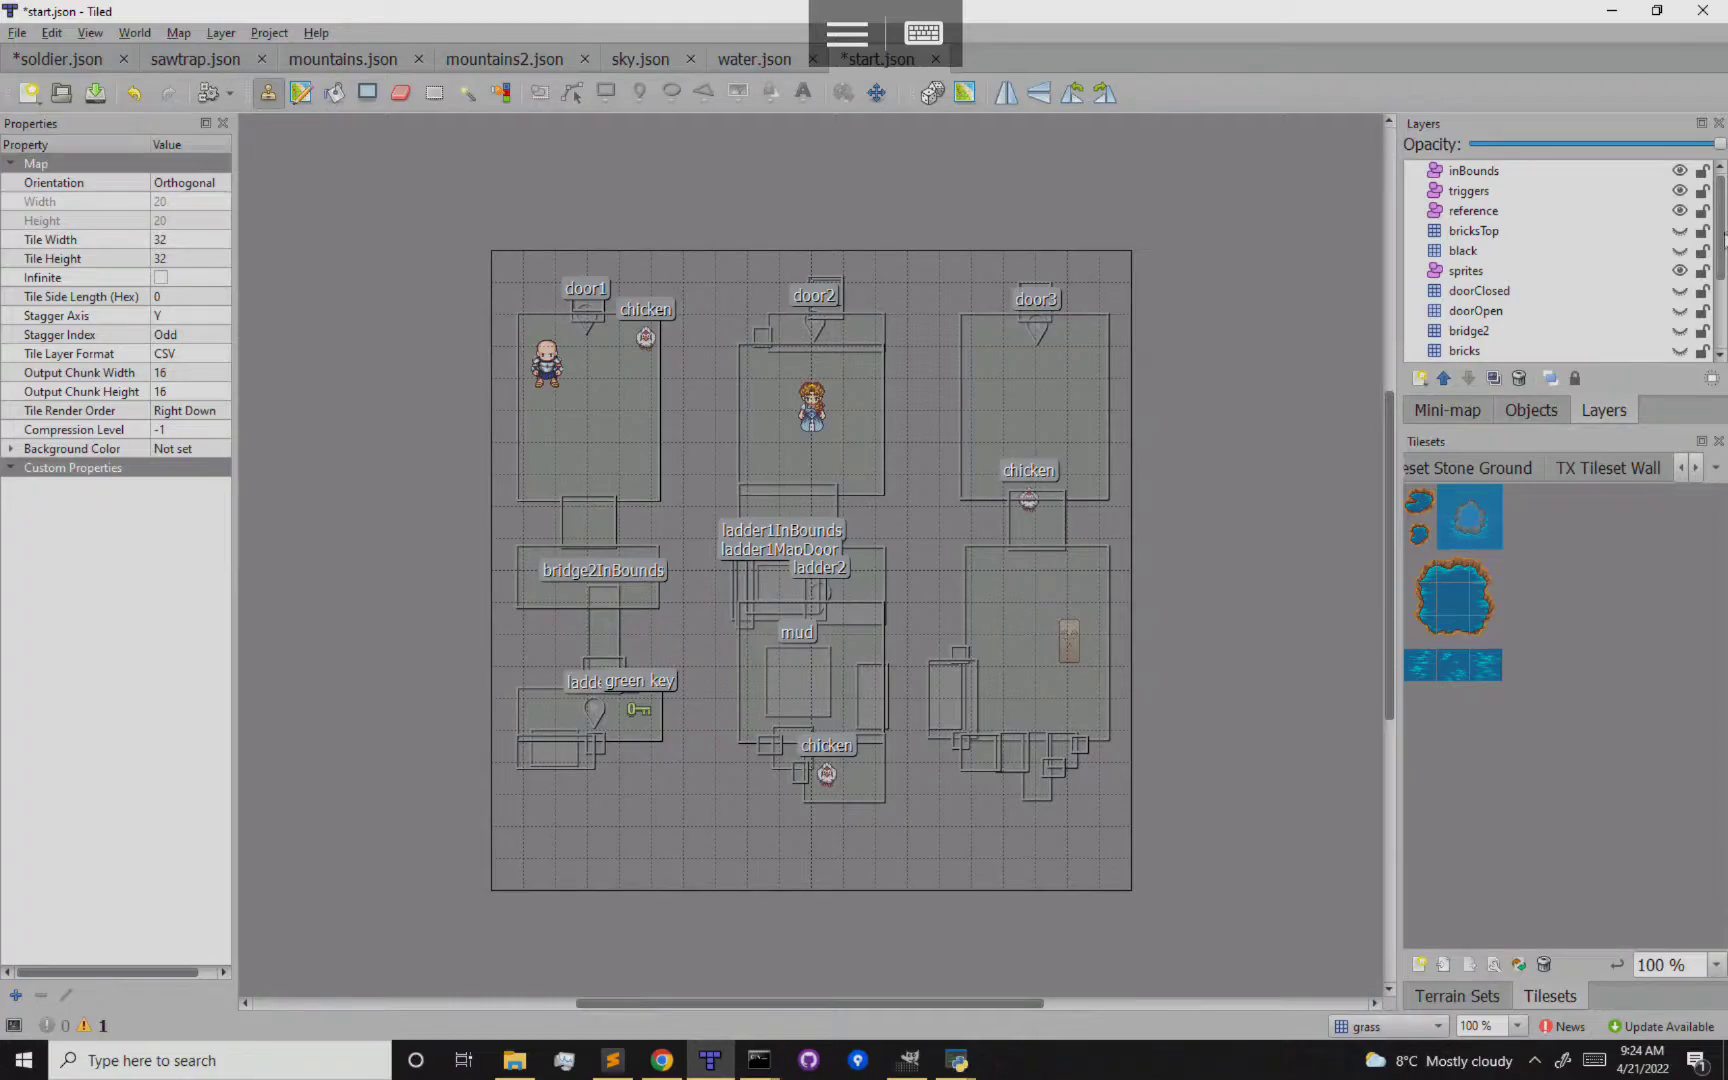
pyautogui.moveTo(1720, 242); pyautogui.dragTo(1726, 198)
pyautogui.click(1680, 271)
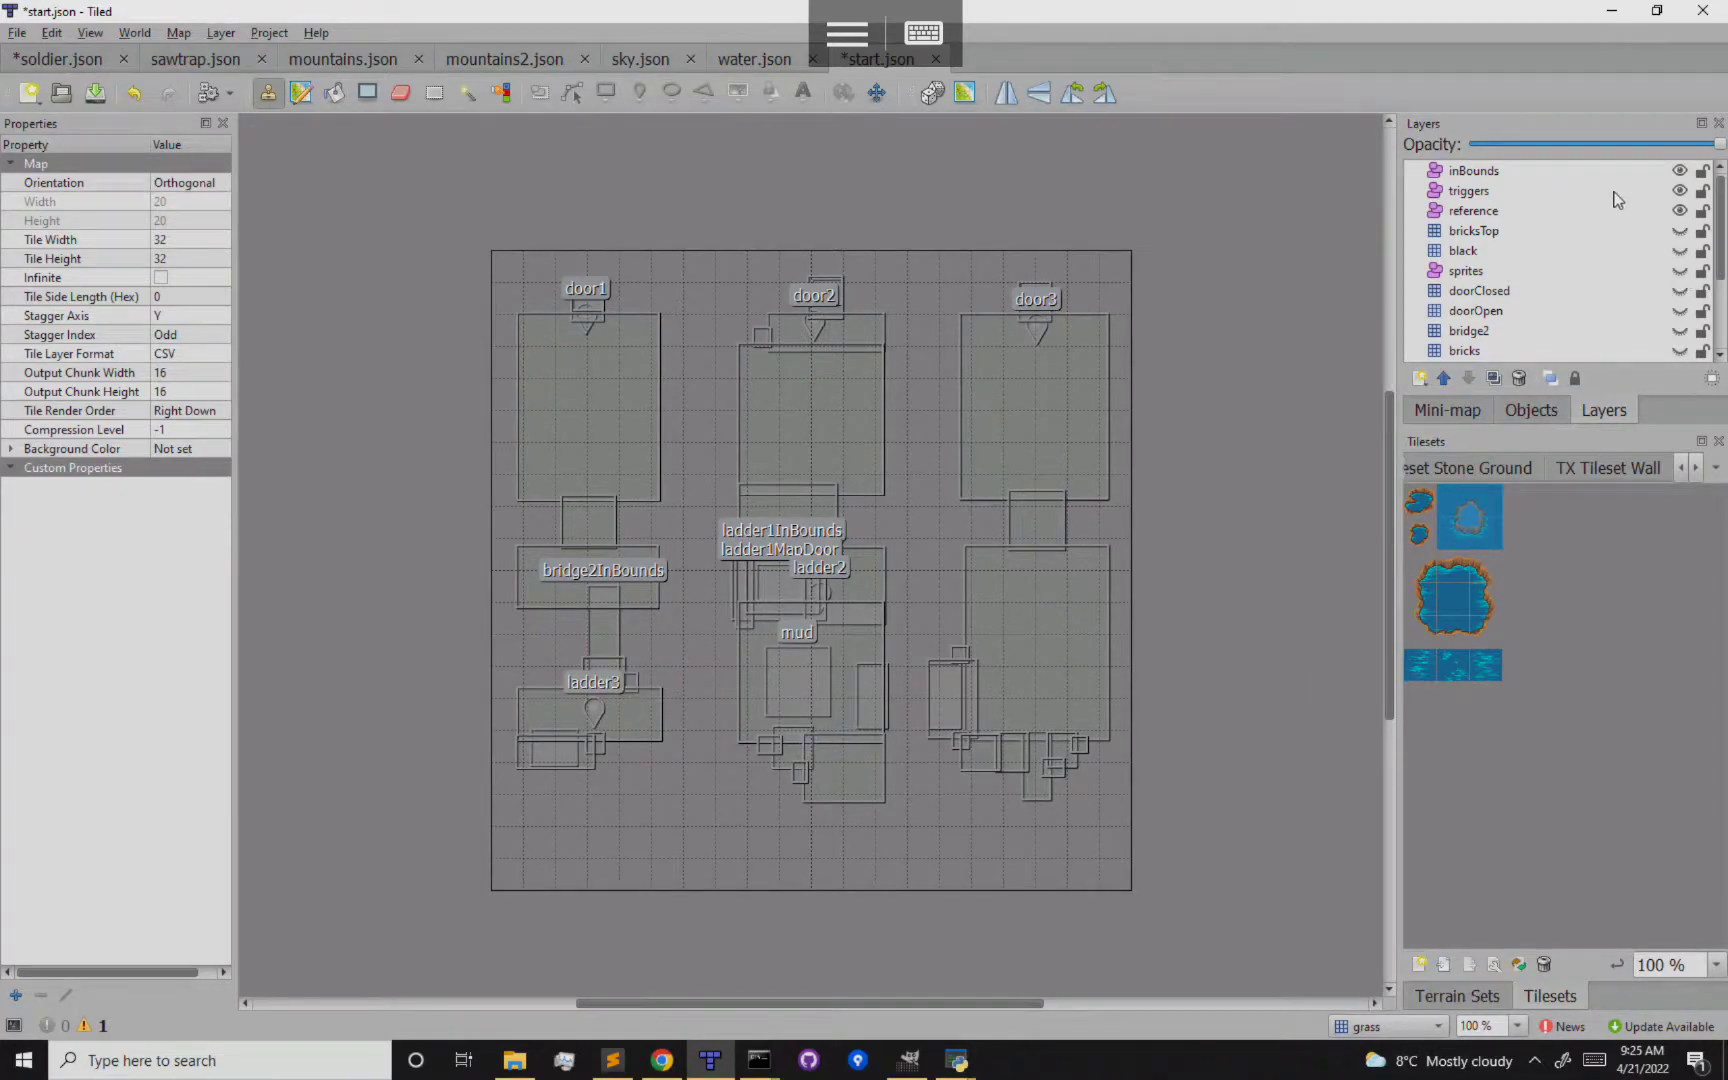
# Toggle the inBounds, triggers and reference object layers off and on in turn to see which shapes belong to each
pyautogui.click(1680, 171)
pyautogui.click(1680, 171)
pyautogui.click(1680, 171)
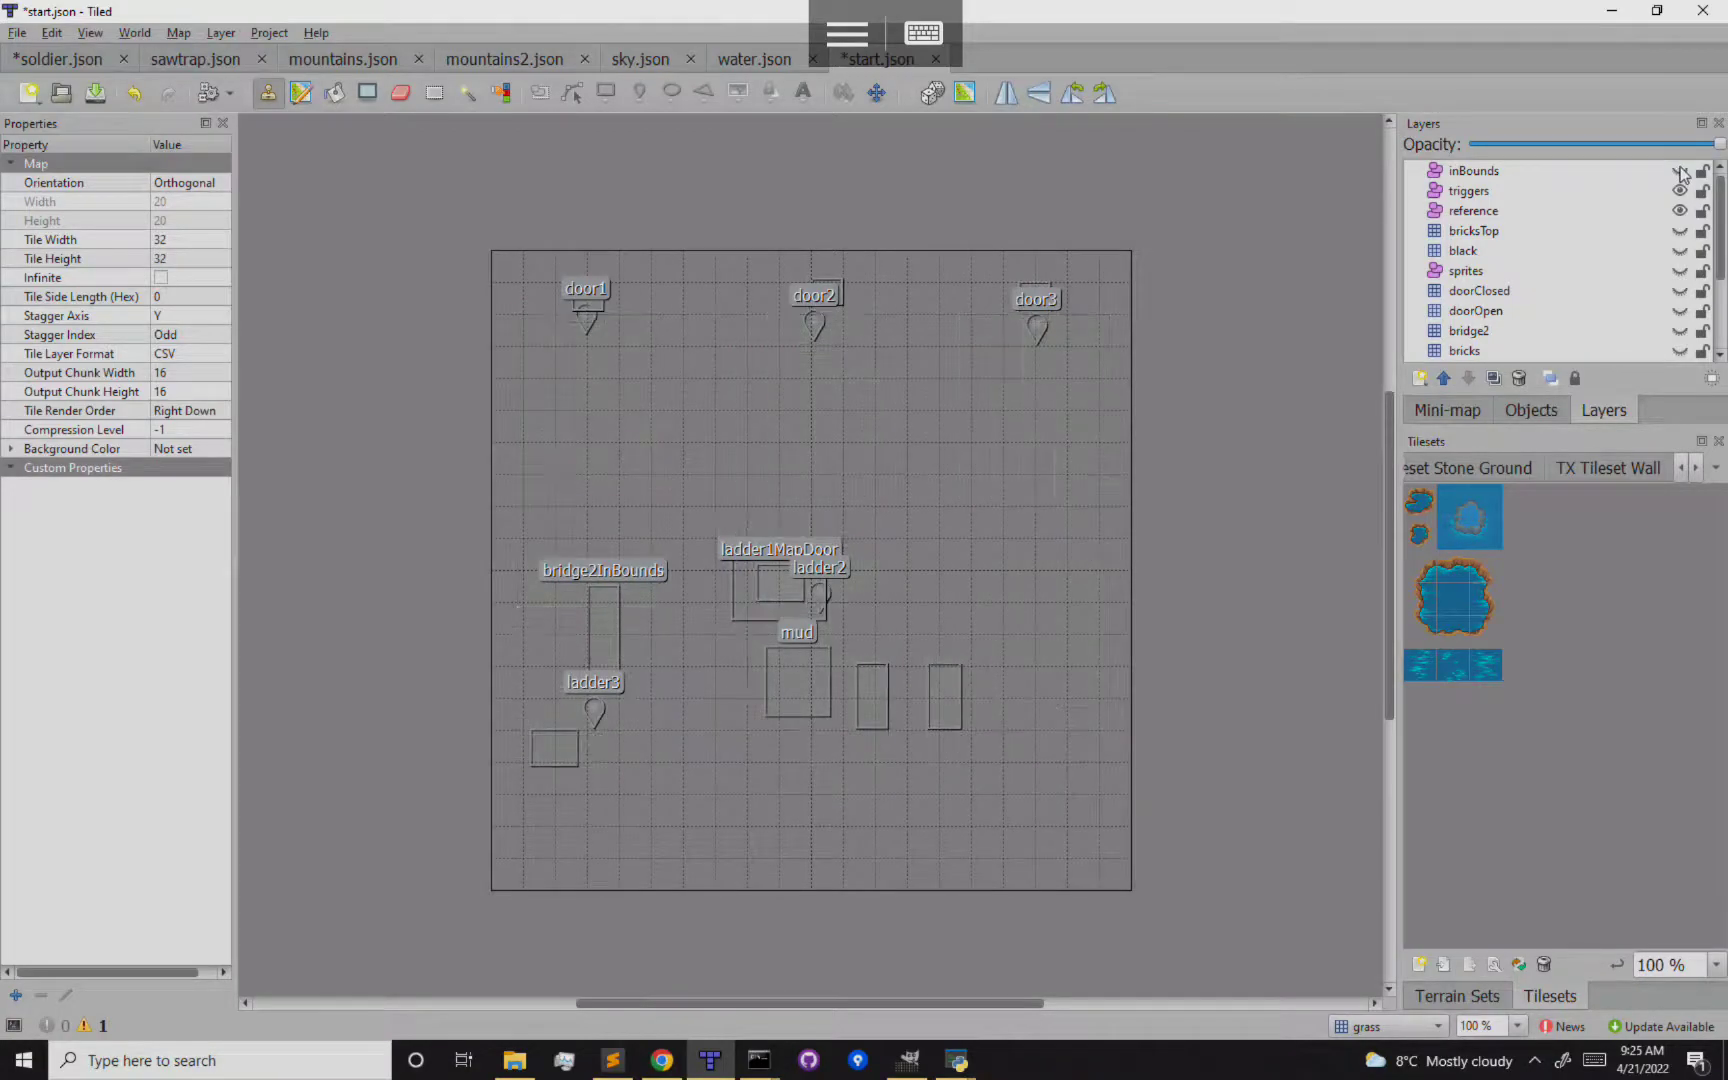
pyautogui.click(1680, 171)
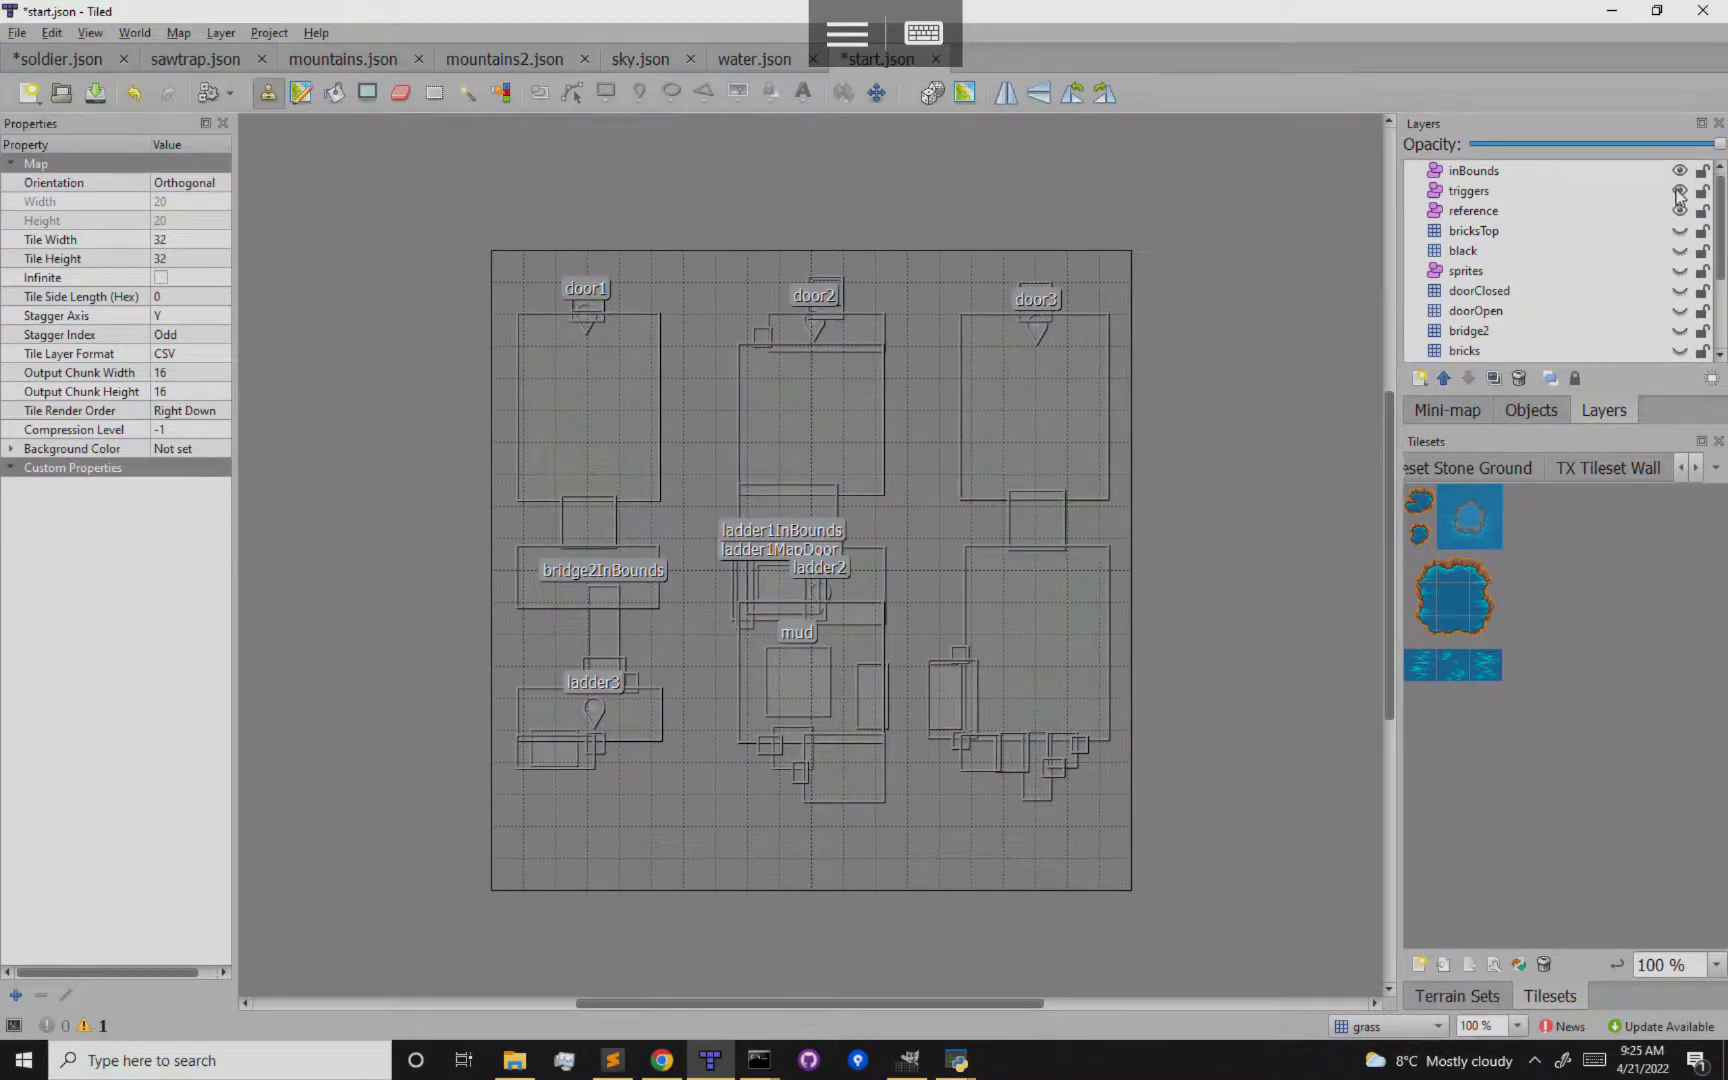
pyautogui.click(1680, 193)
pyautogui.click(1681, 192)
pyautogui.click(1680, 212)
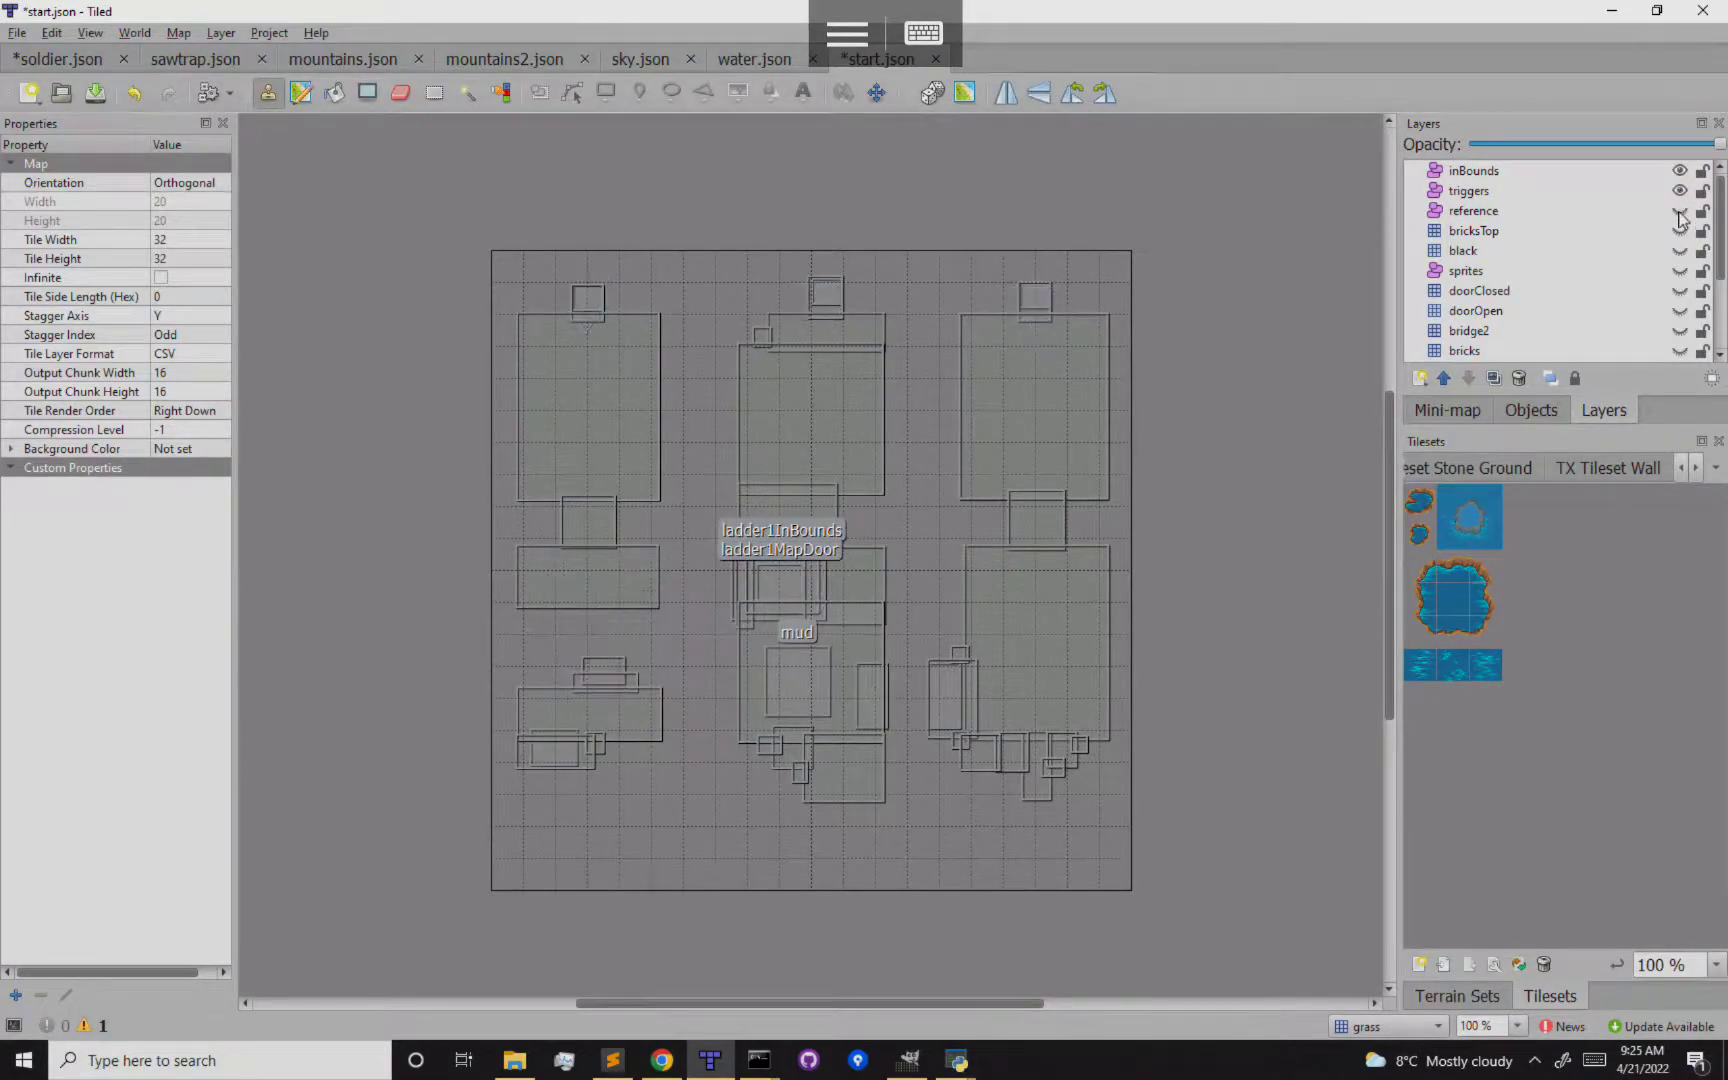
pyautogui.click(1680, 212)
pyautogui.click(1680, 212)
pyautogui.click(1680, 212)
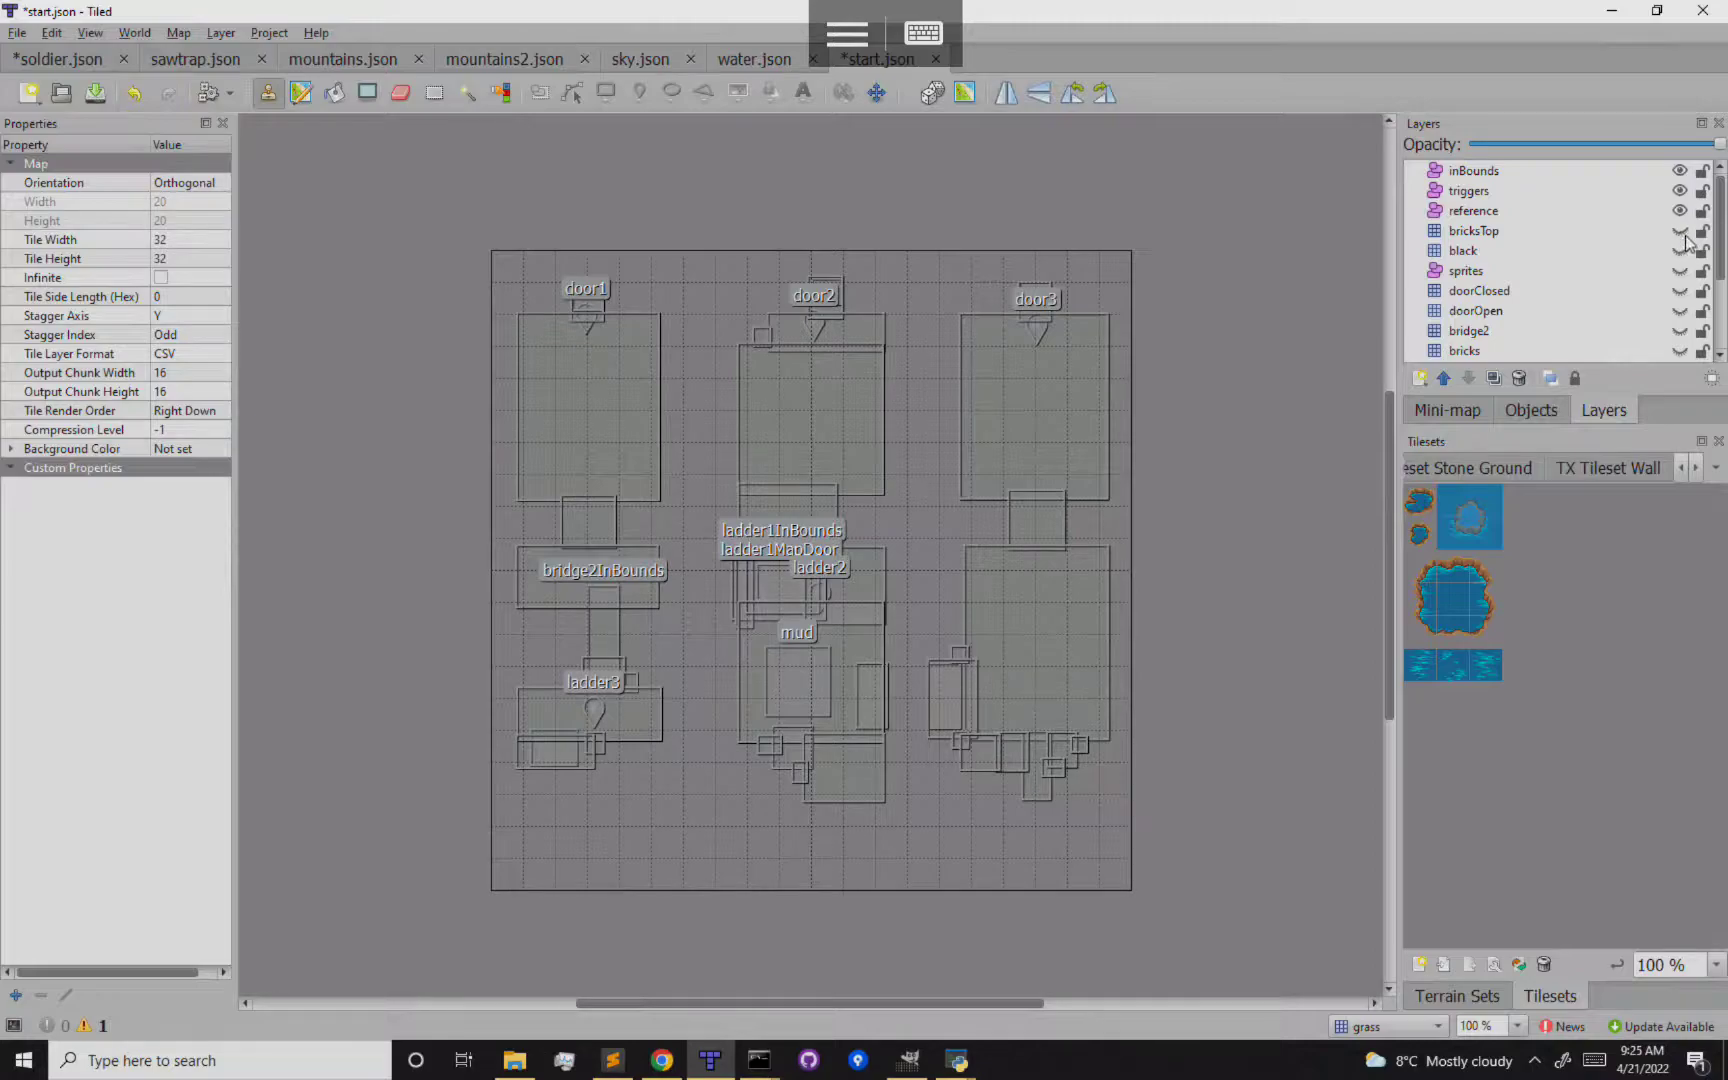
pyautogui.moveTo(1722, 263); pyautogui.dragTo(1718, 188)
# Check the layer types listed in the agenda in Chrome and return to Tiled
pyautogui.click(658, 1064)
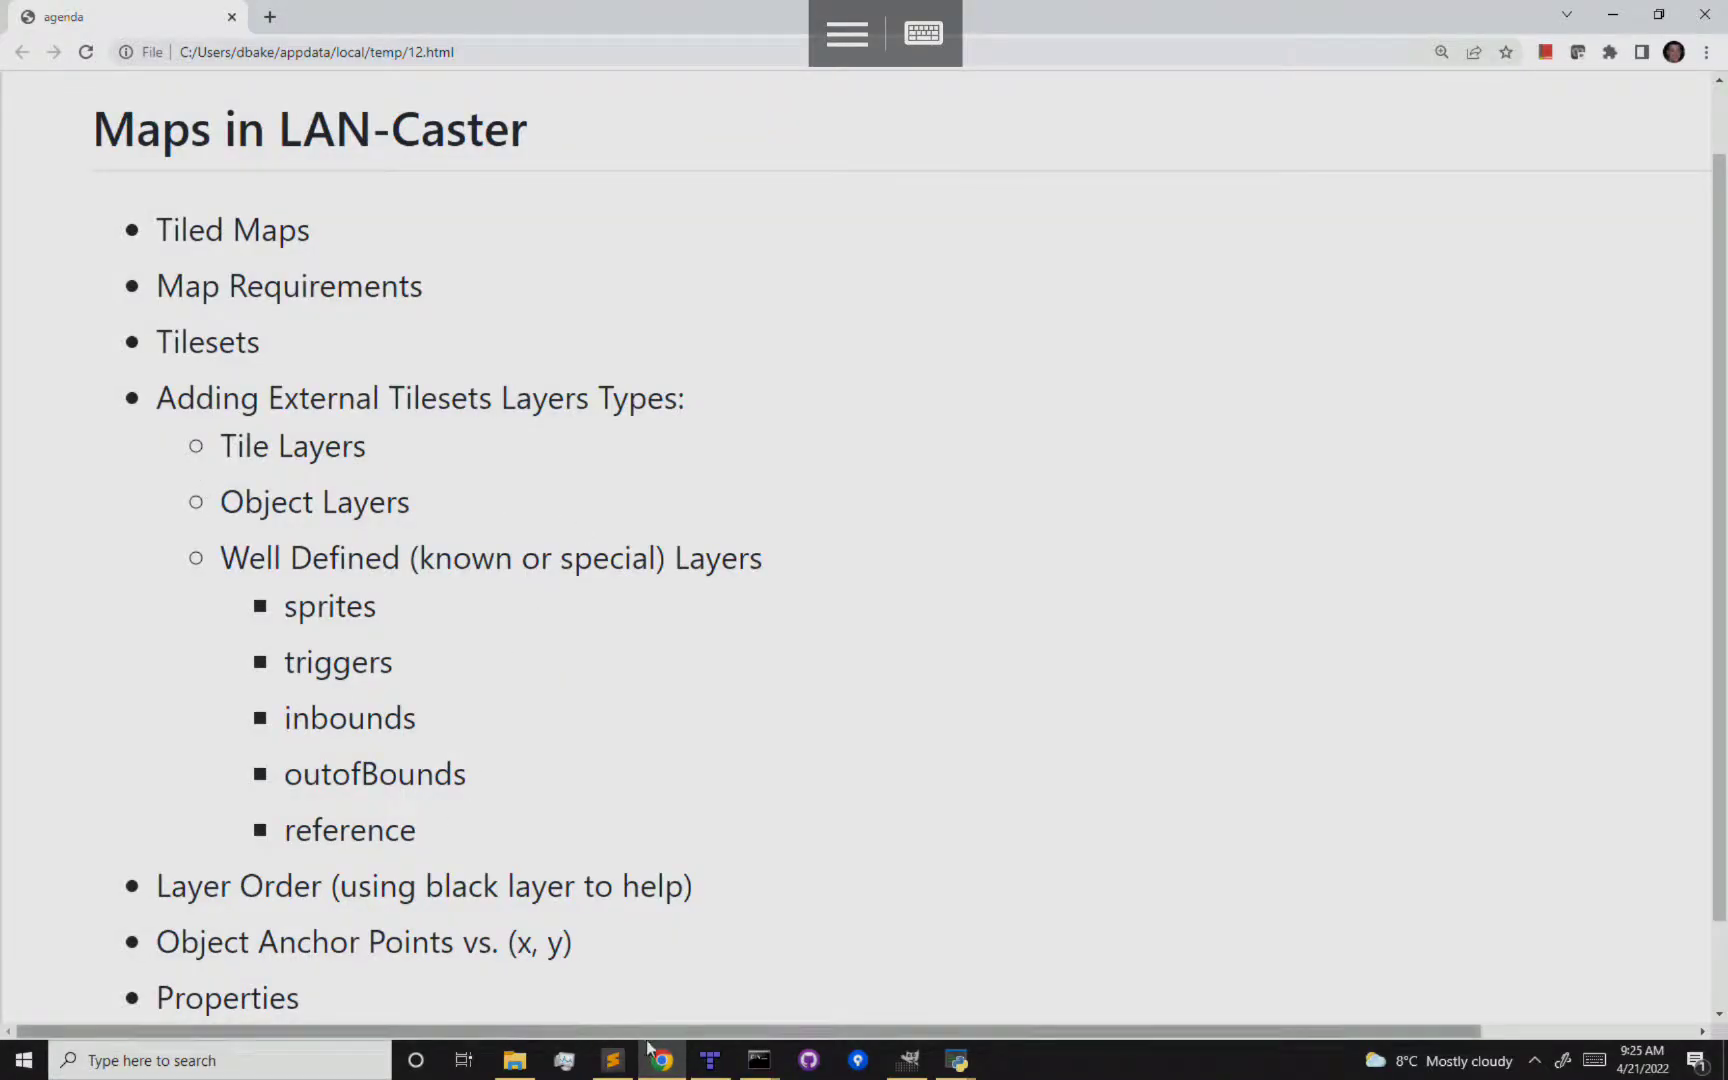
pyautogui.moveTo(614, 1068)
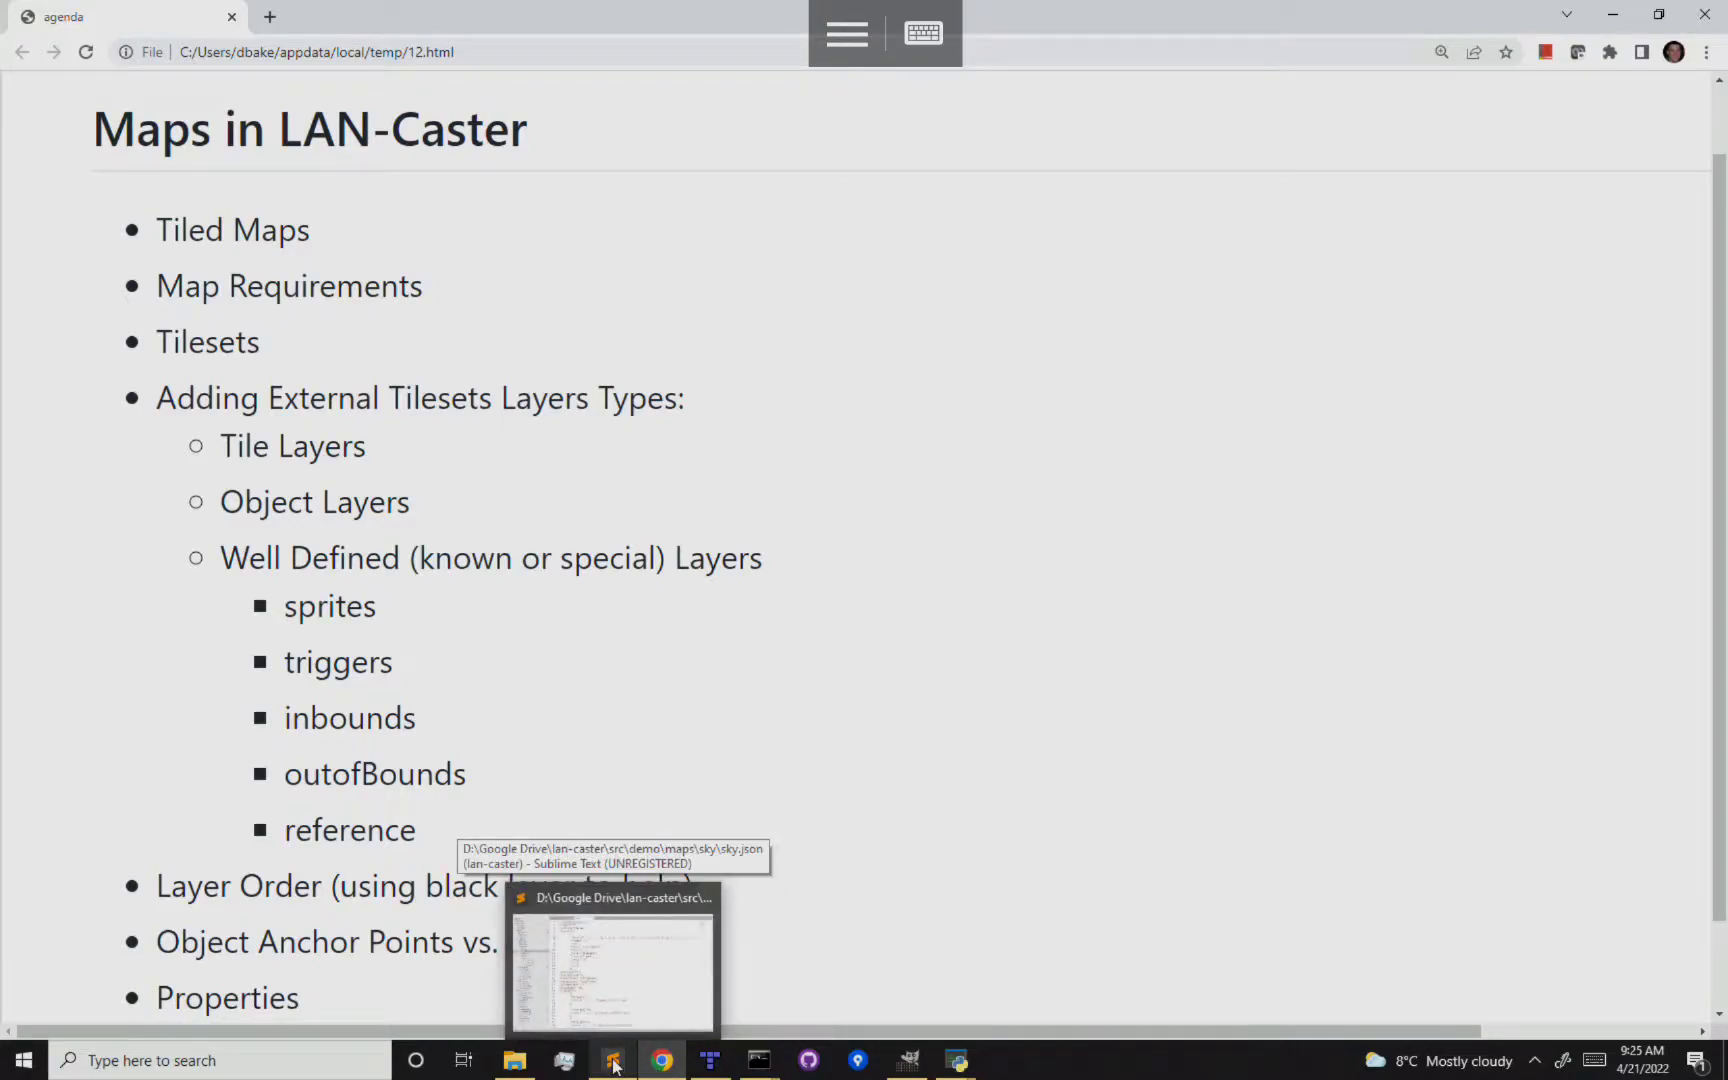
pyautogui.click(710, 1062)
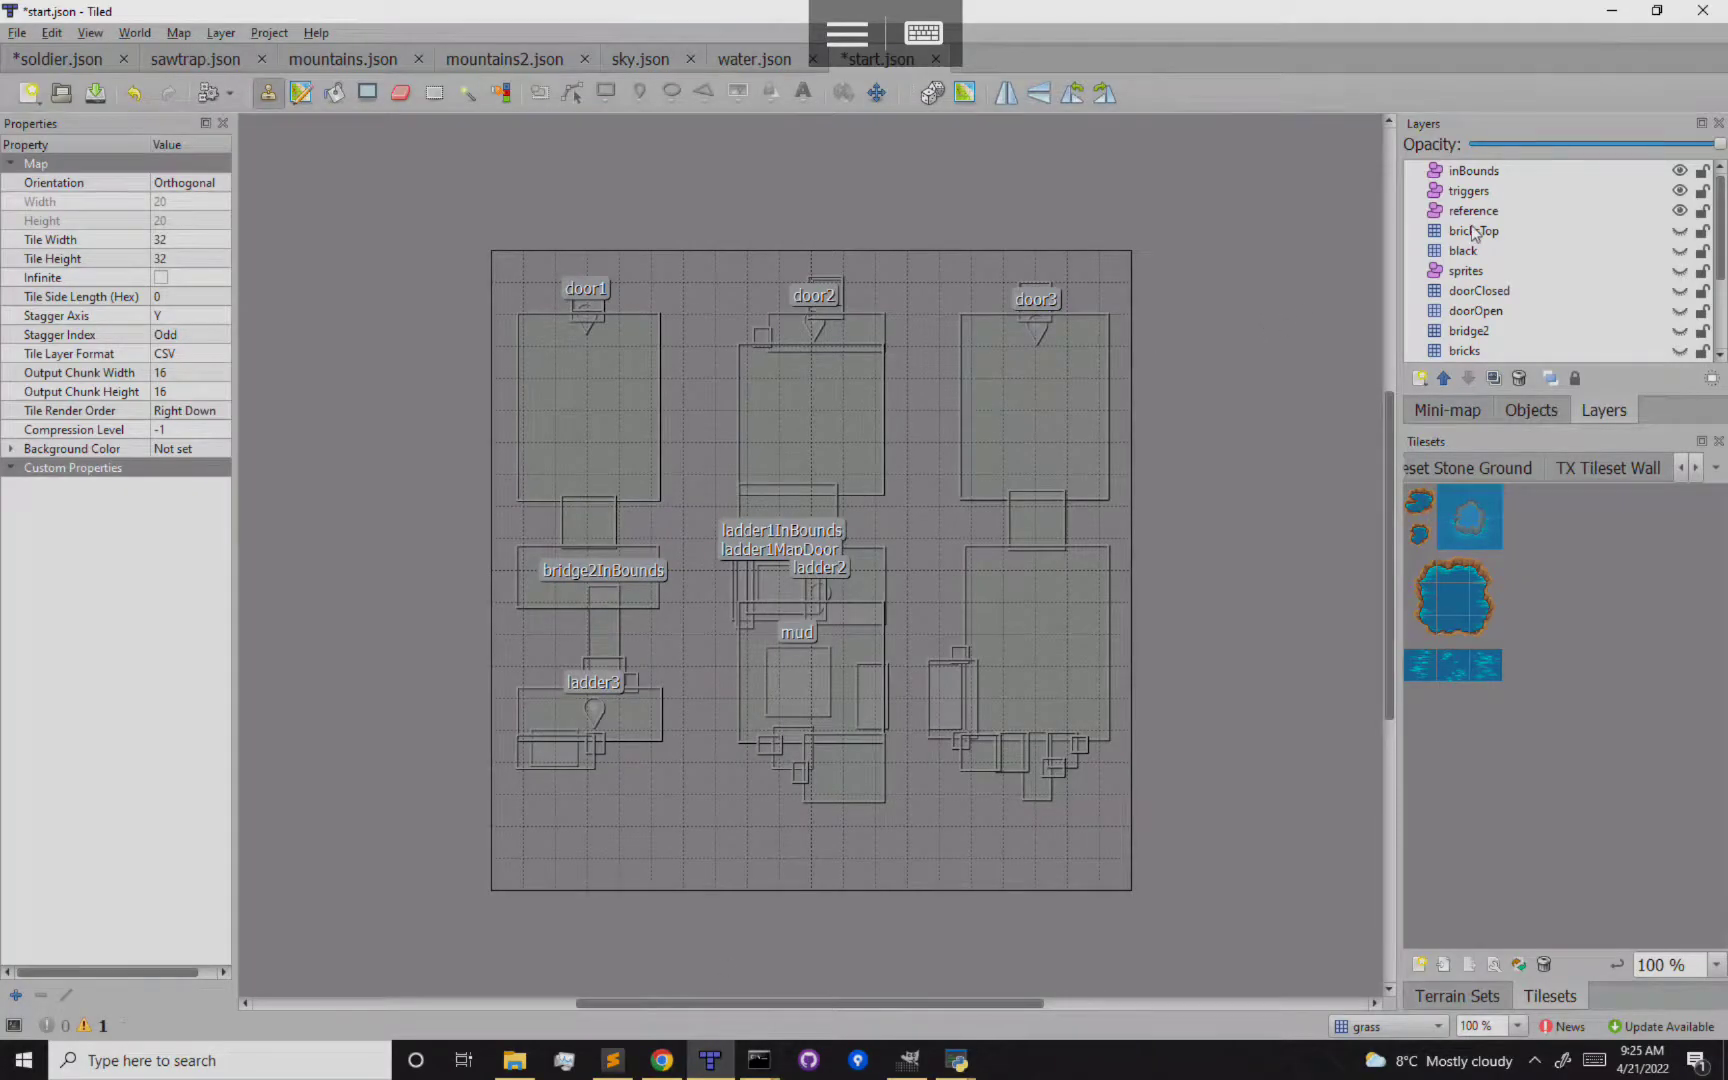
# Add a new object layer named demolayer to the start.json map
pyautogui.click(1421, 381)
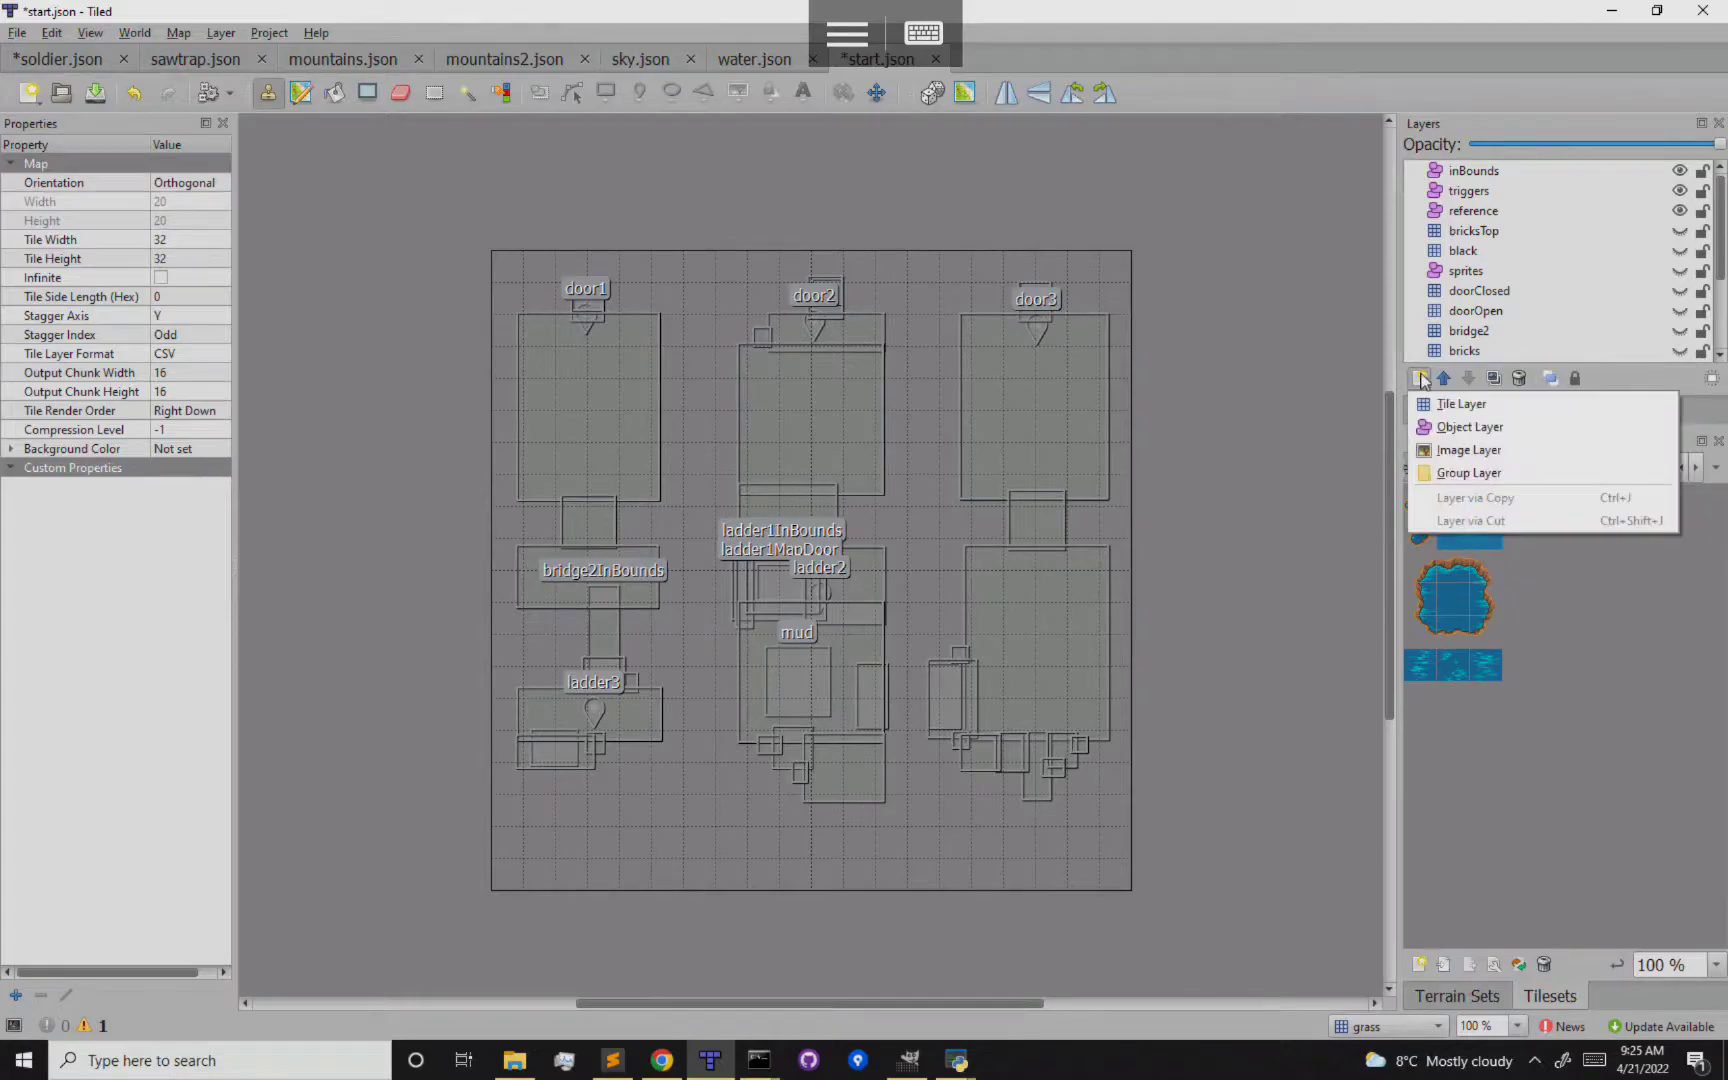
pyautogui.click(1567, 430)
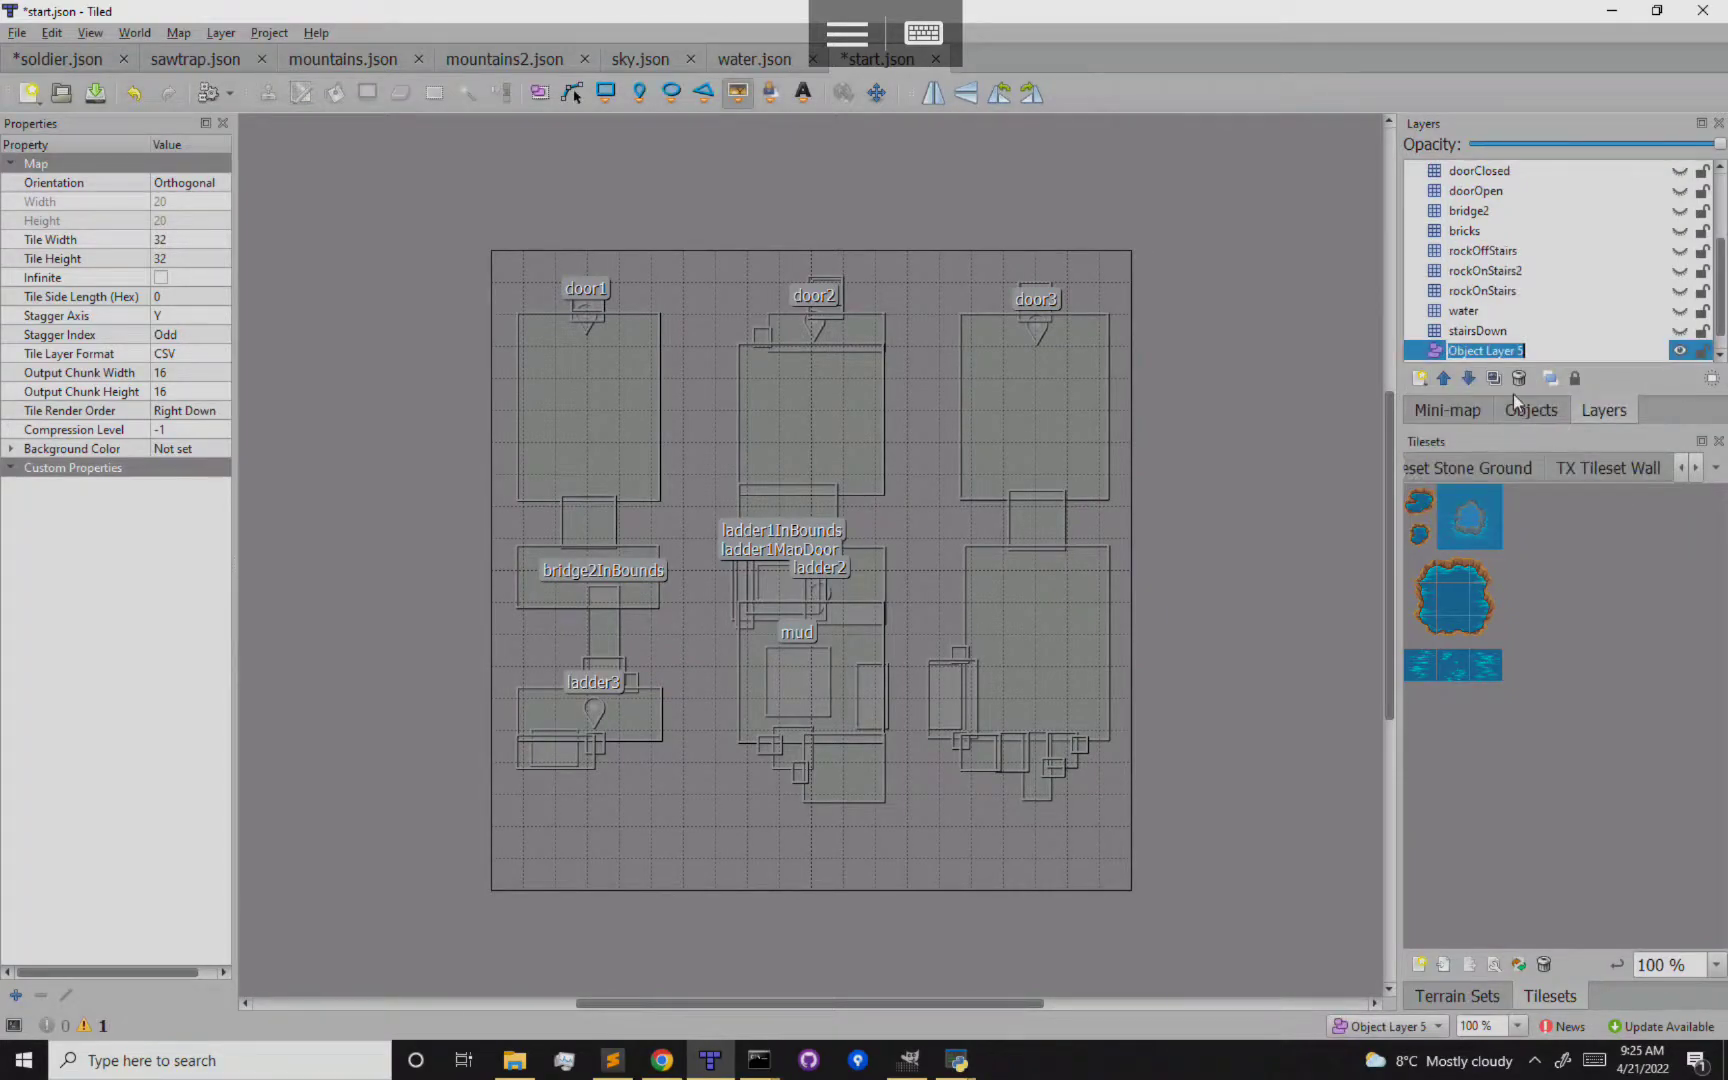
pyautogui.write('demm')
pyautogui.press('BackSpace')
pyautogui.write('olayer')
pyautogui.press('Return')
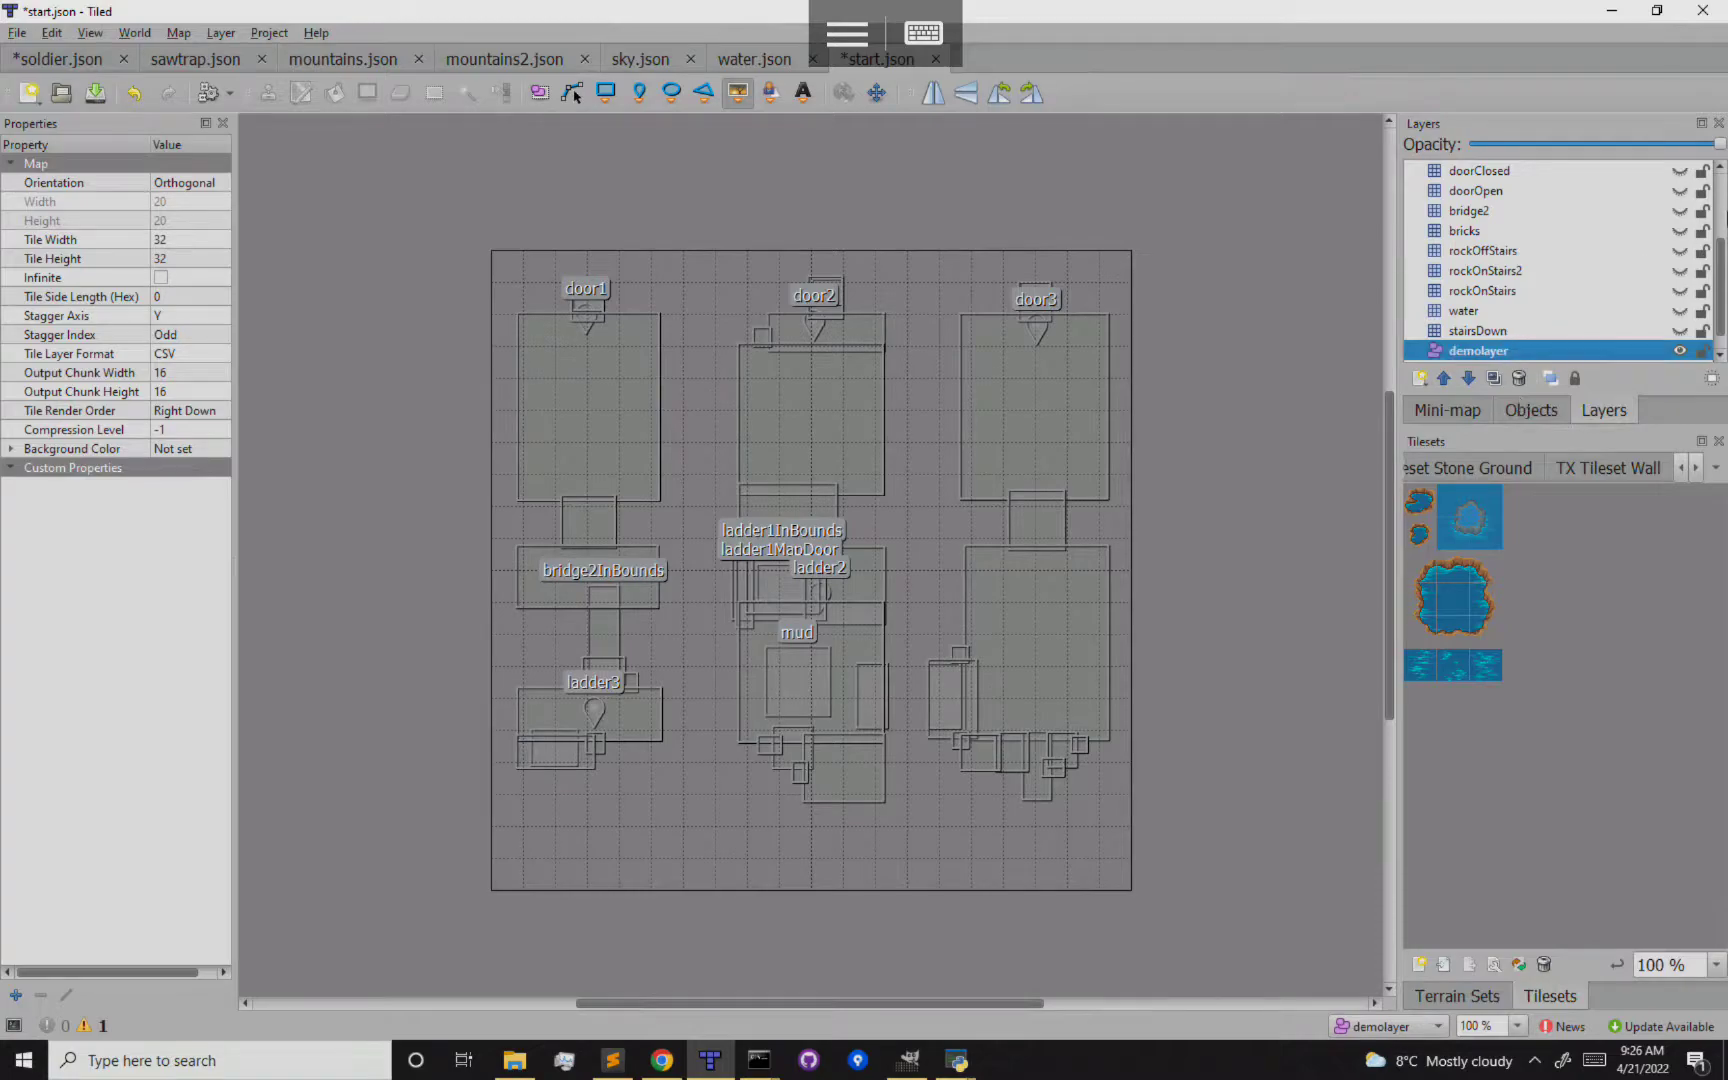
# Hide the reference, triggers and inBounds layers, and show the grass layer with demolayer selected
pyautogui.scroll(2, 1718, 236)
pyautogui.click(1681, 211)
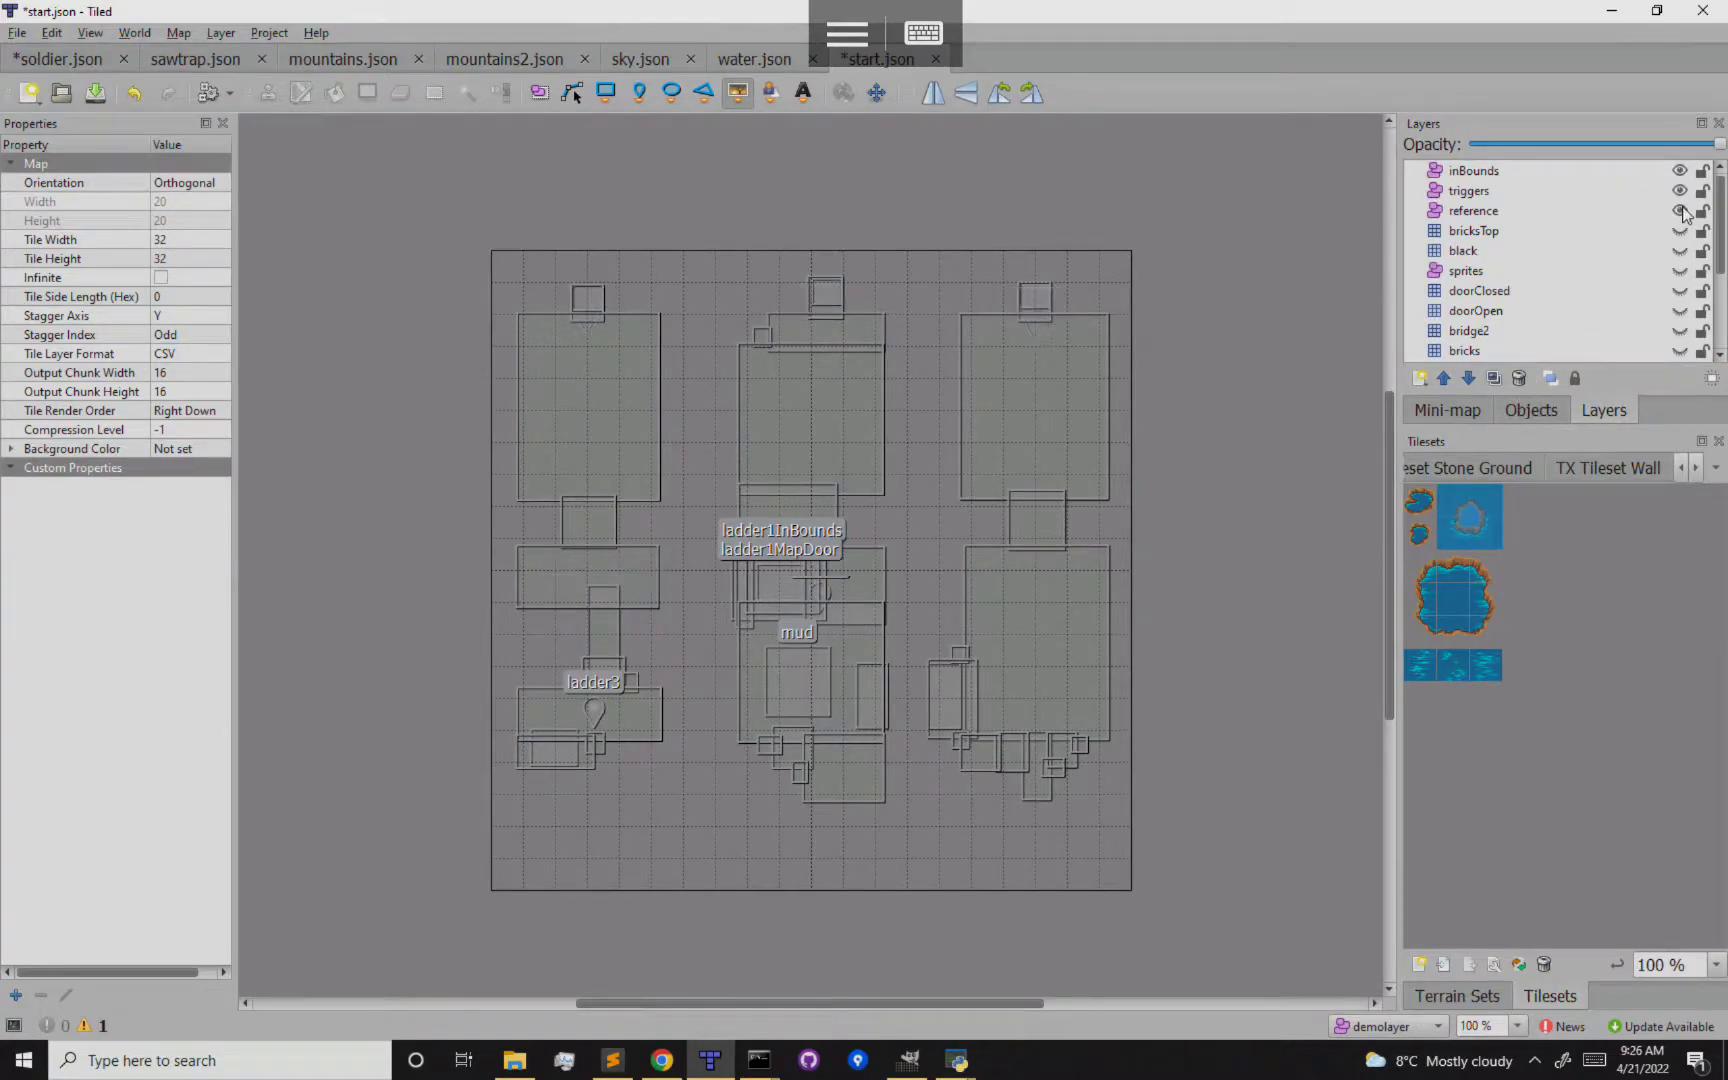
pyautogui.click(1681, 191)
pyautogui.click(1682, 172)
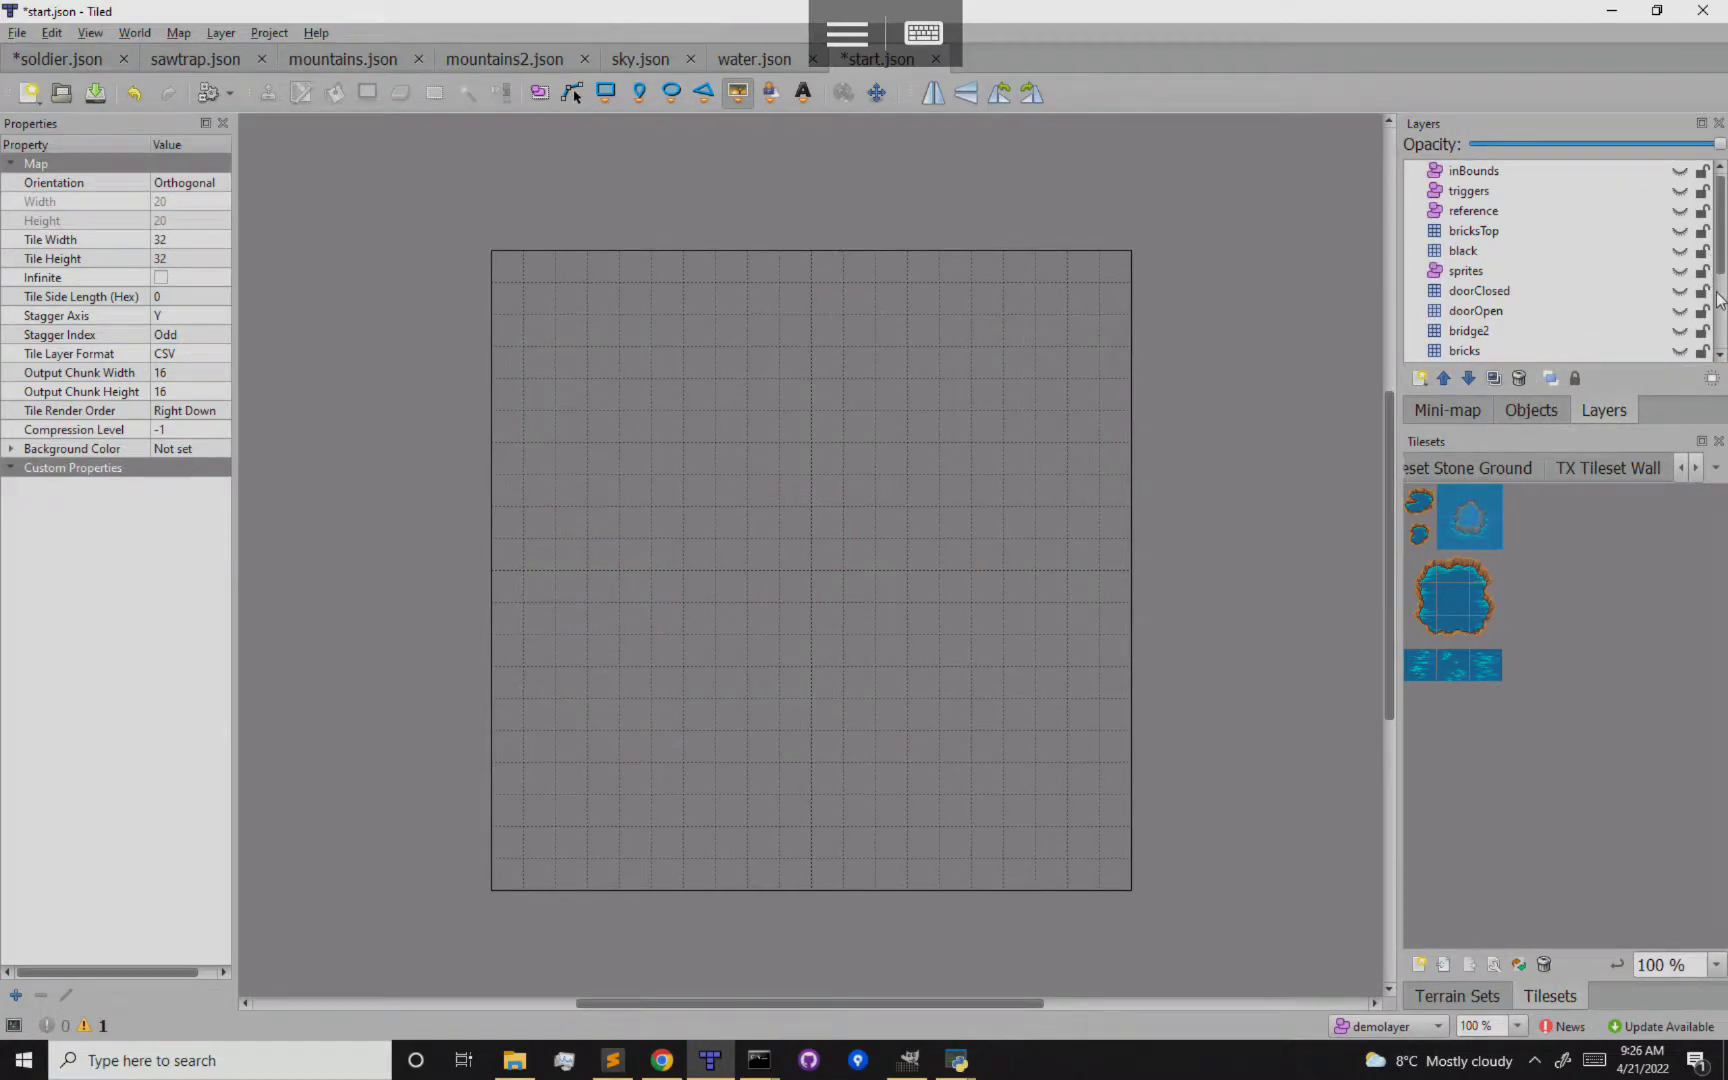
pyautogui.click(1719, 291)
pyautogui.click(1535, 333)
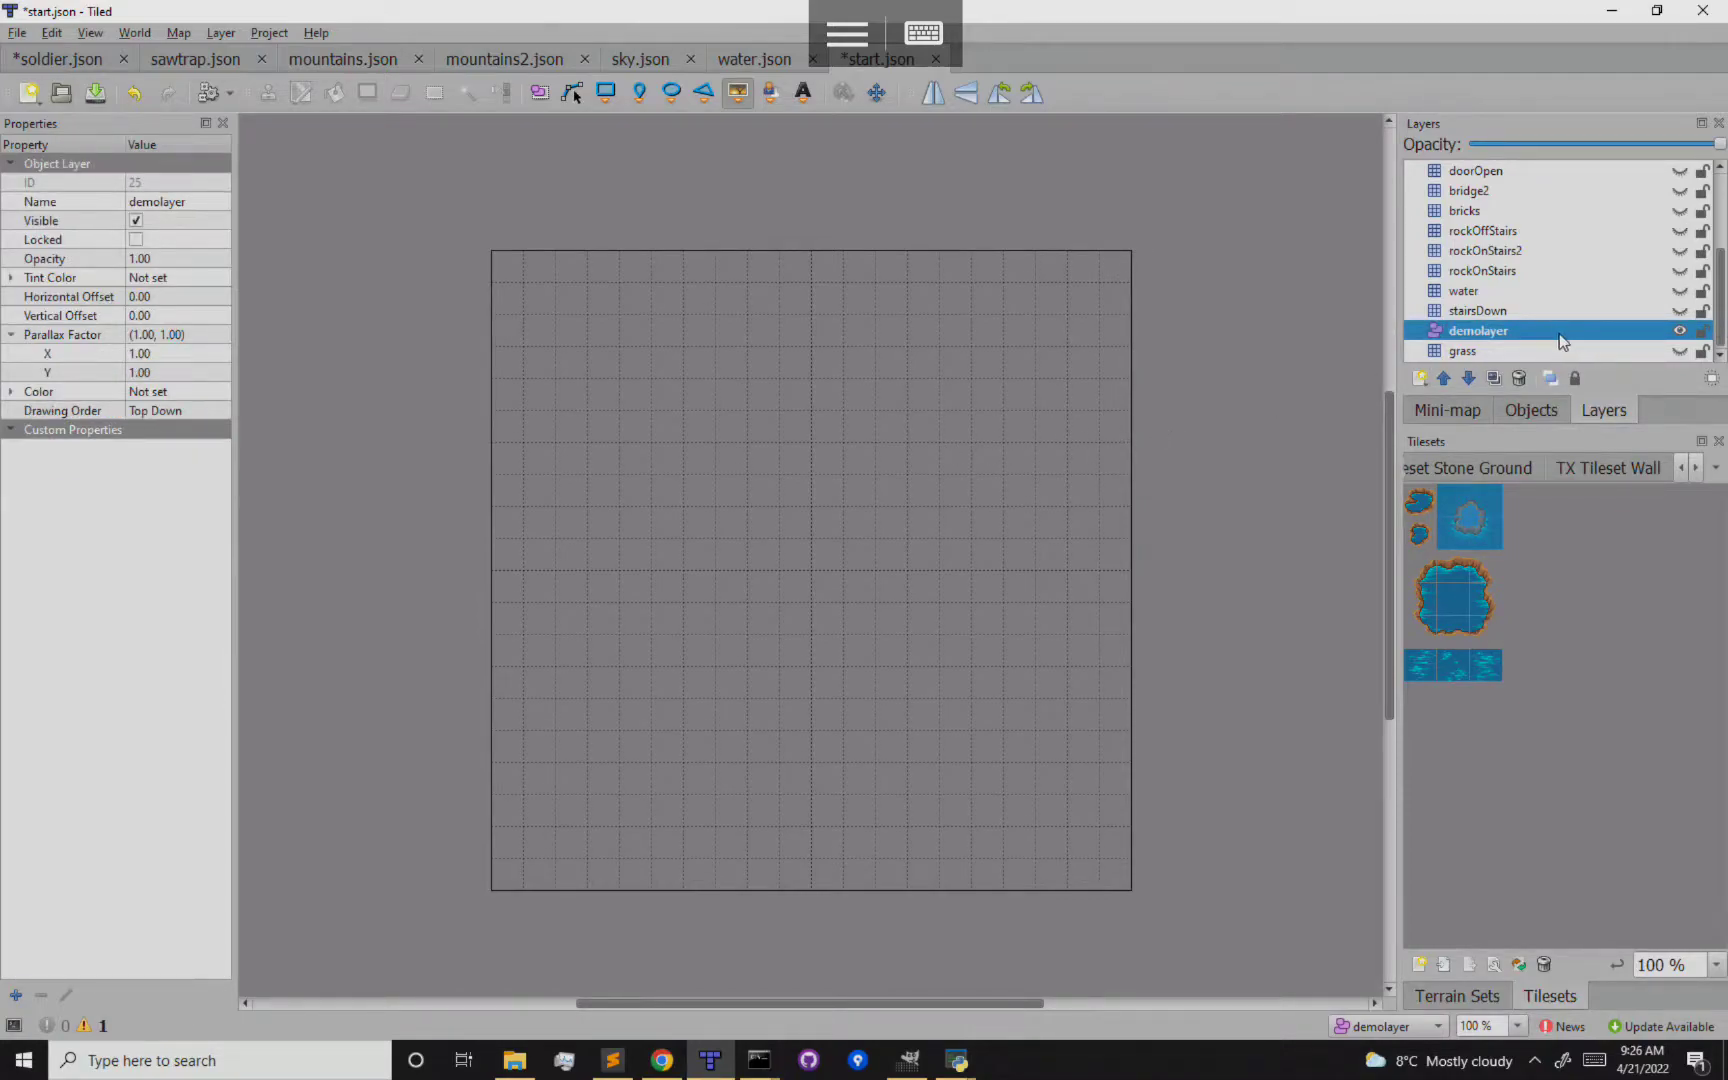
pyautogui.click(1680, 352)
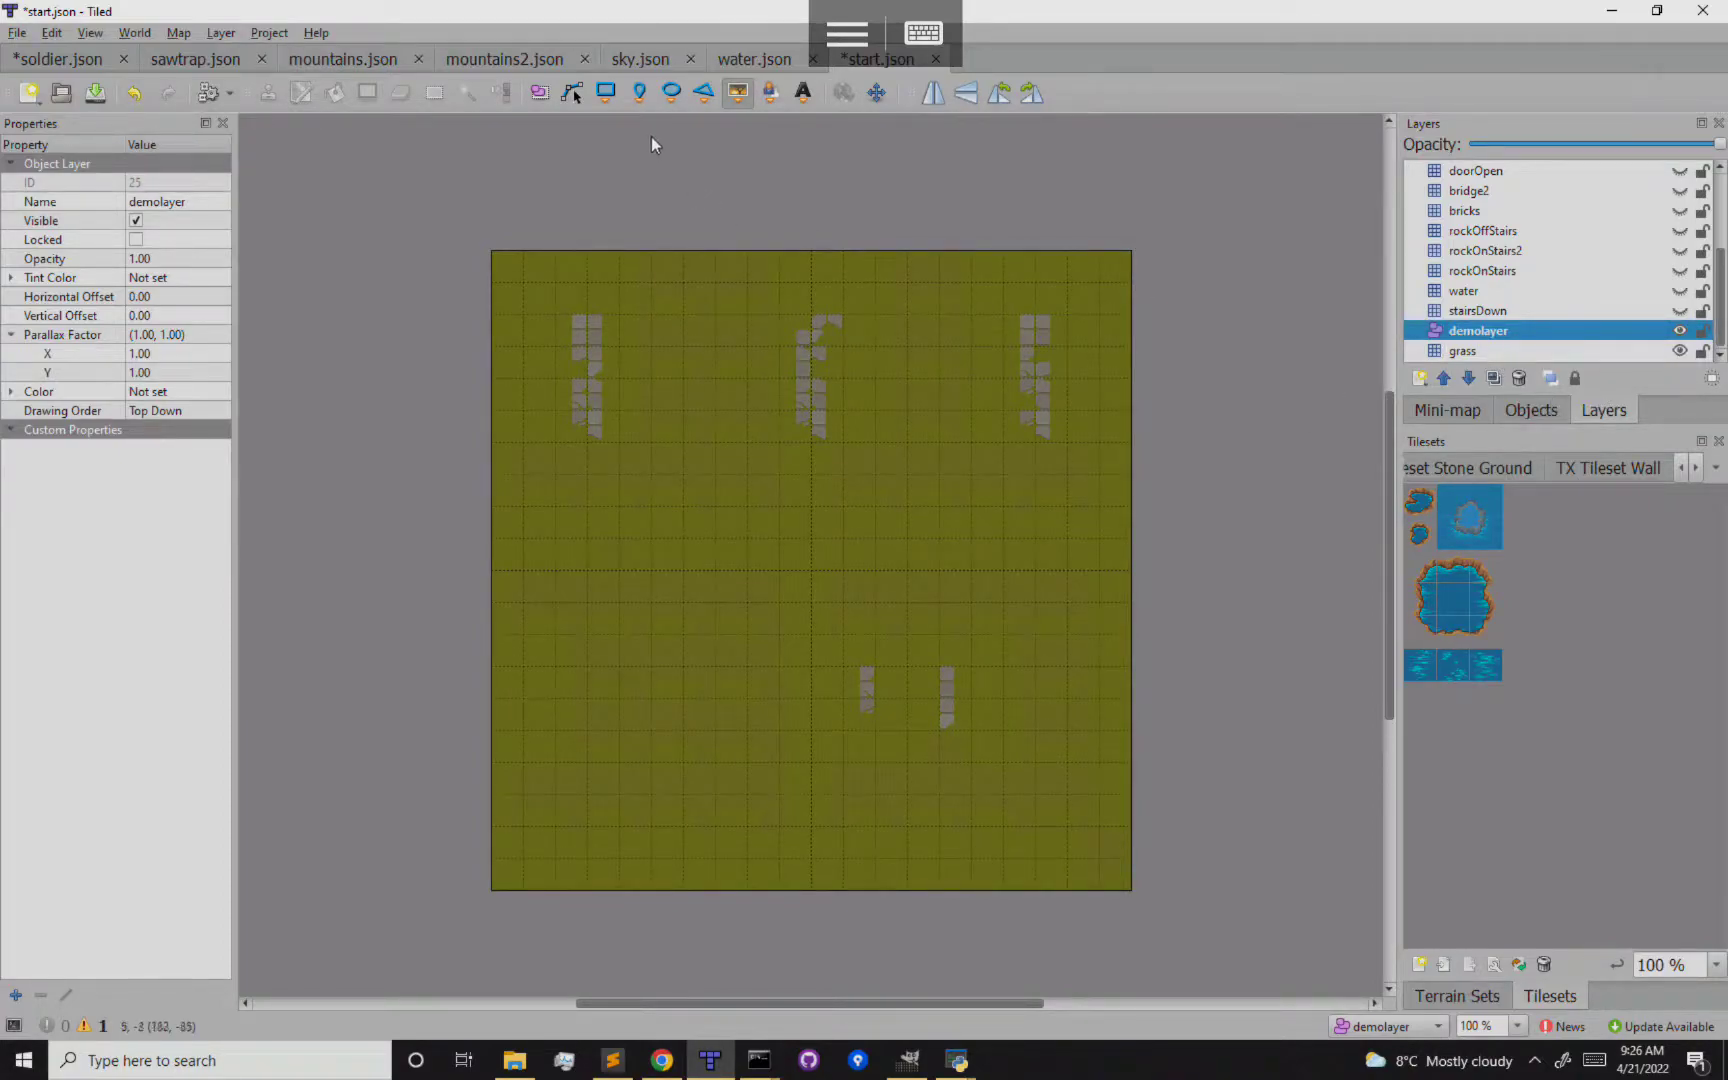
# Draw a rectangle object about 179 by 148 on demolayer and place a point object beside it at about X 438, Y 133
pyautogui.click(605, 94)
pyautogui.moveTo(638, 381); pyautogui.dragTo(818, 529)
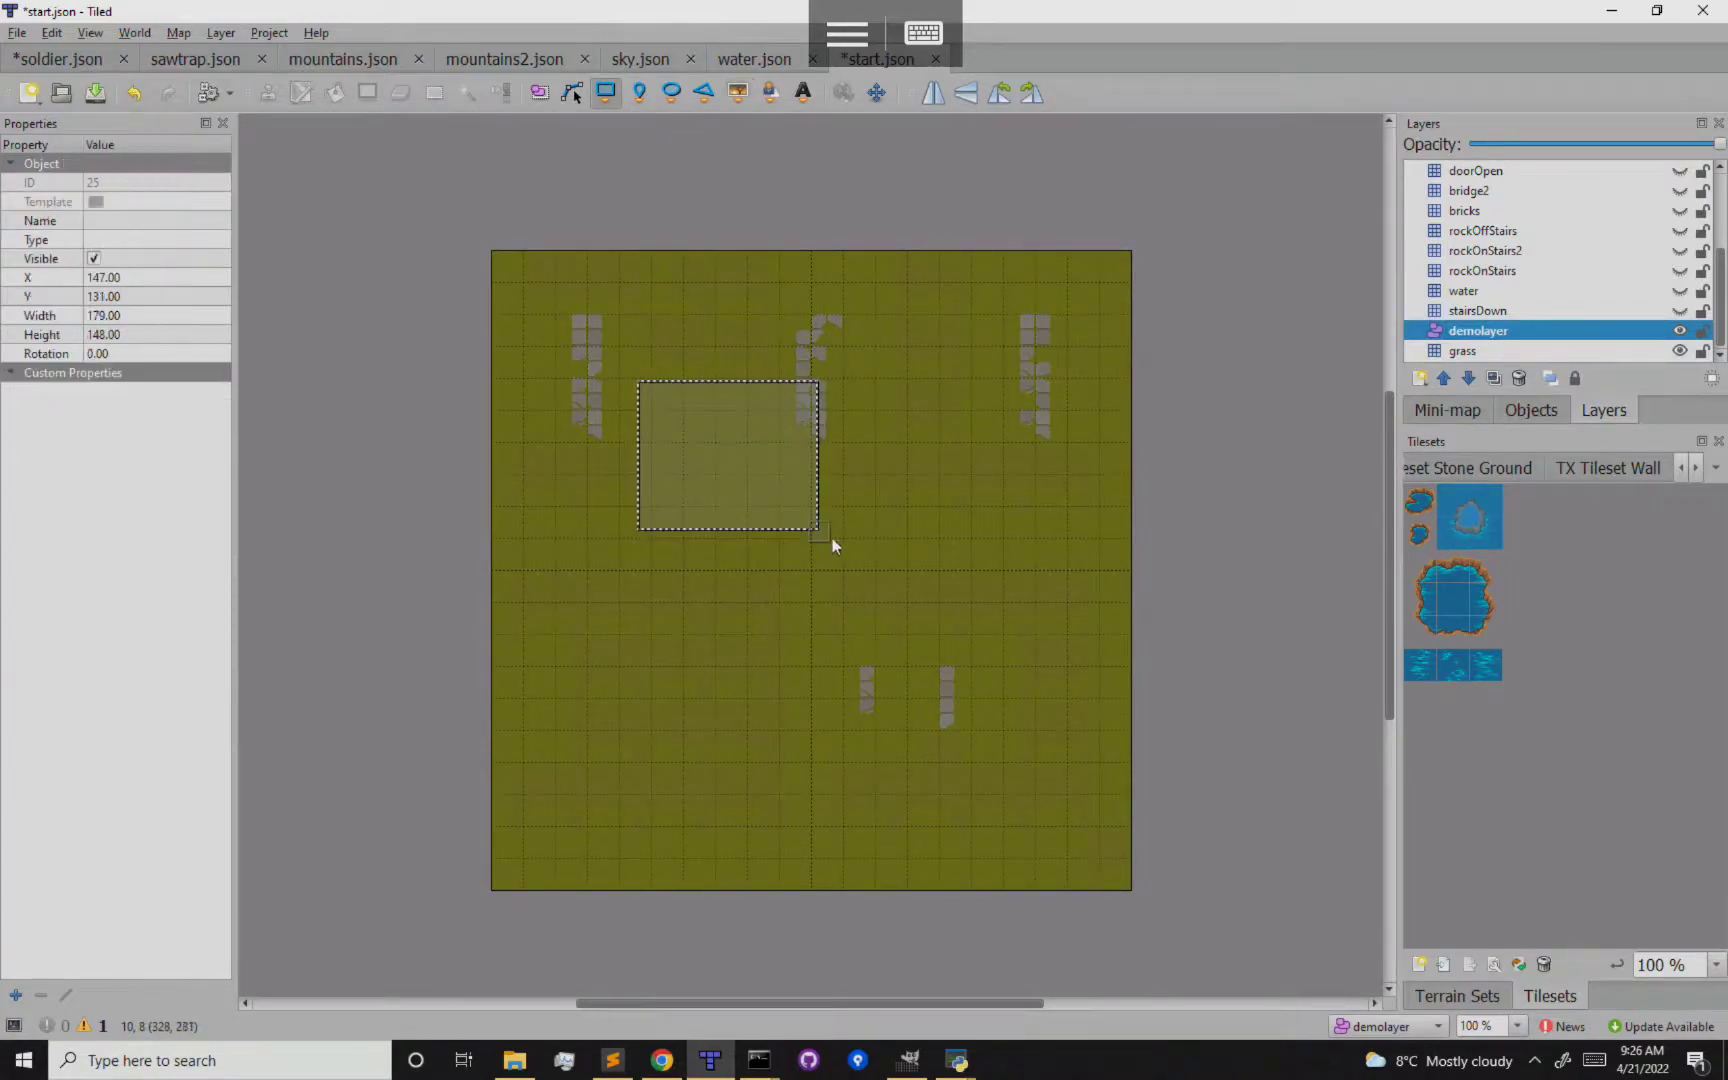
pyautogui.click(640, 95)
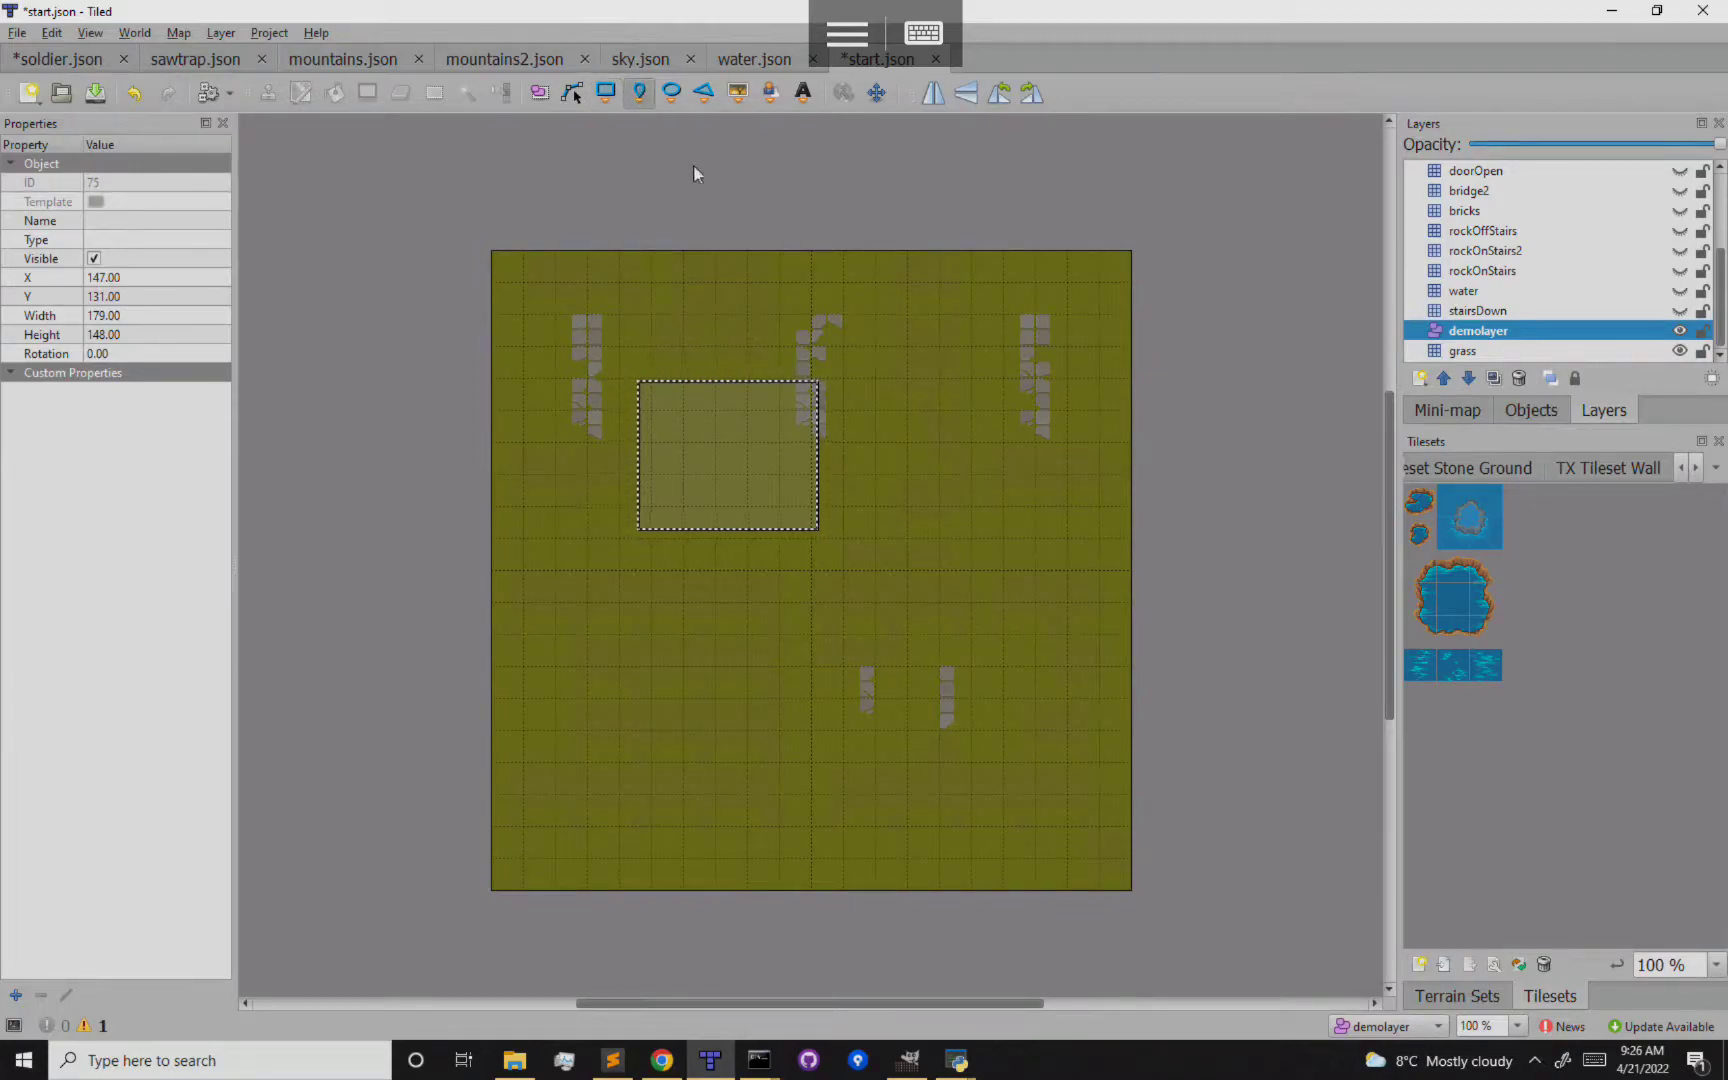
pyautogui.click(929, 383)
# Insert the upright lever from the levers tileset as a tile object at about X 398, Y 258, and hide the grass layer
pyautogui.click(737, 93)
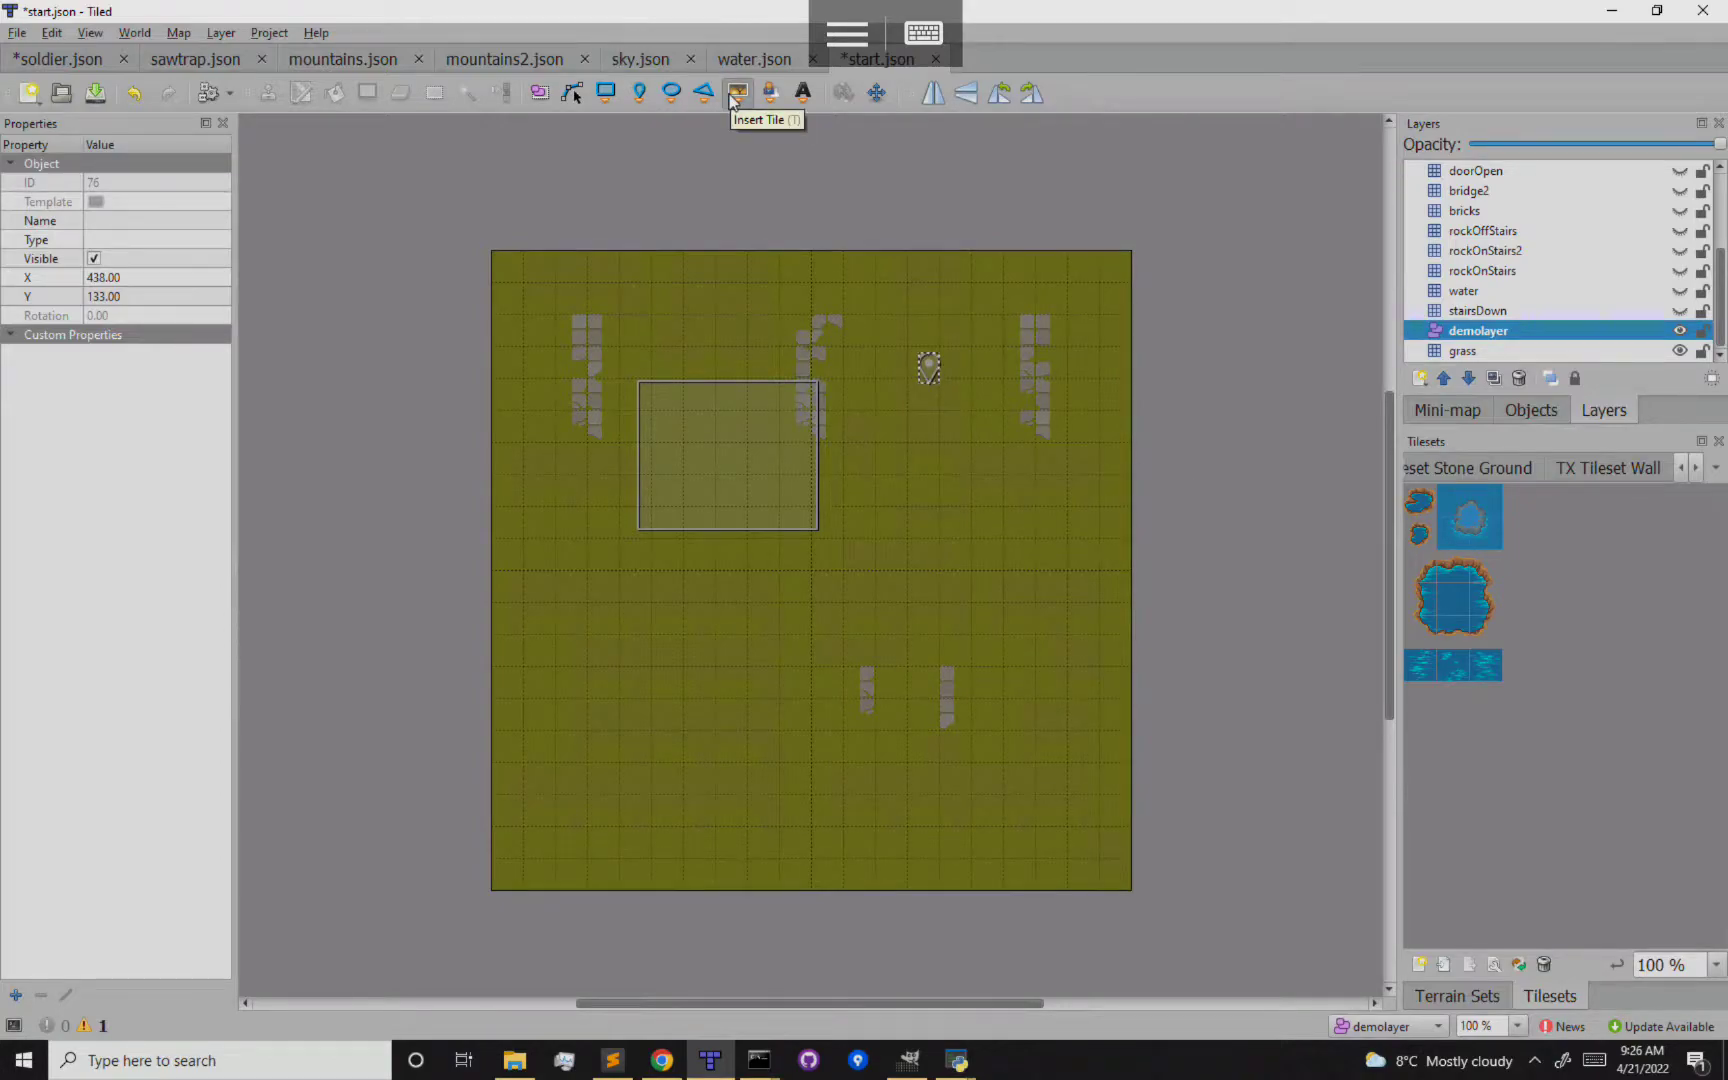
pyautogui.click(1619, 475)
pyautogui.click(1475, 468)
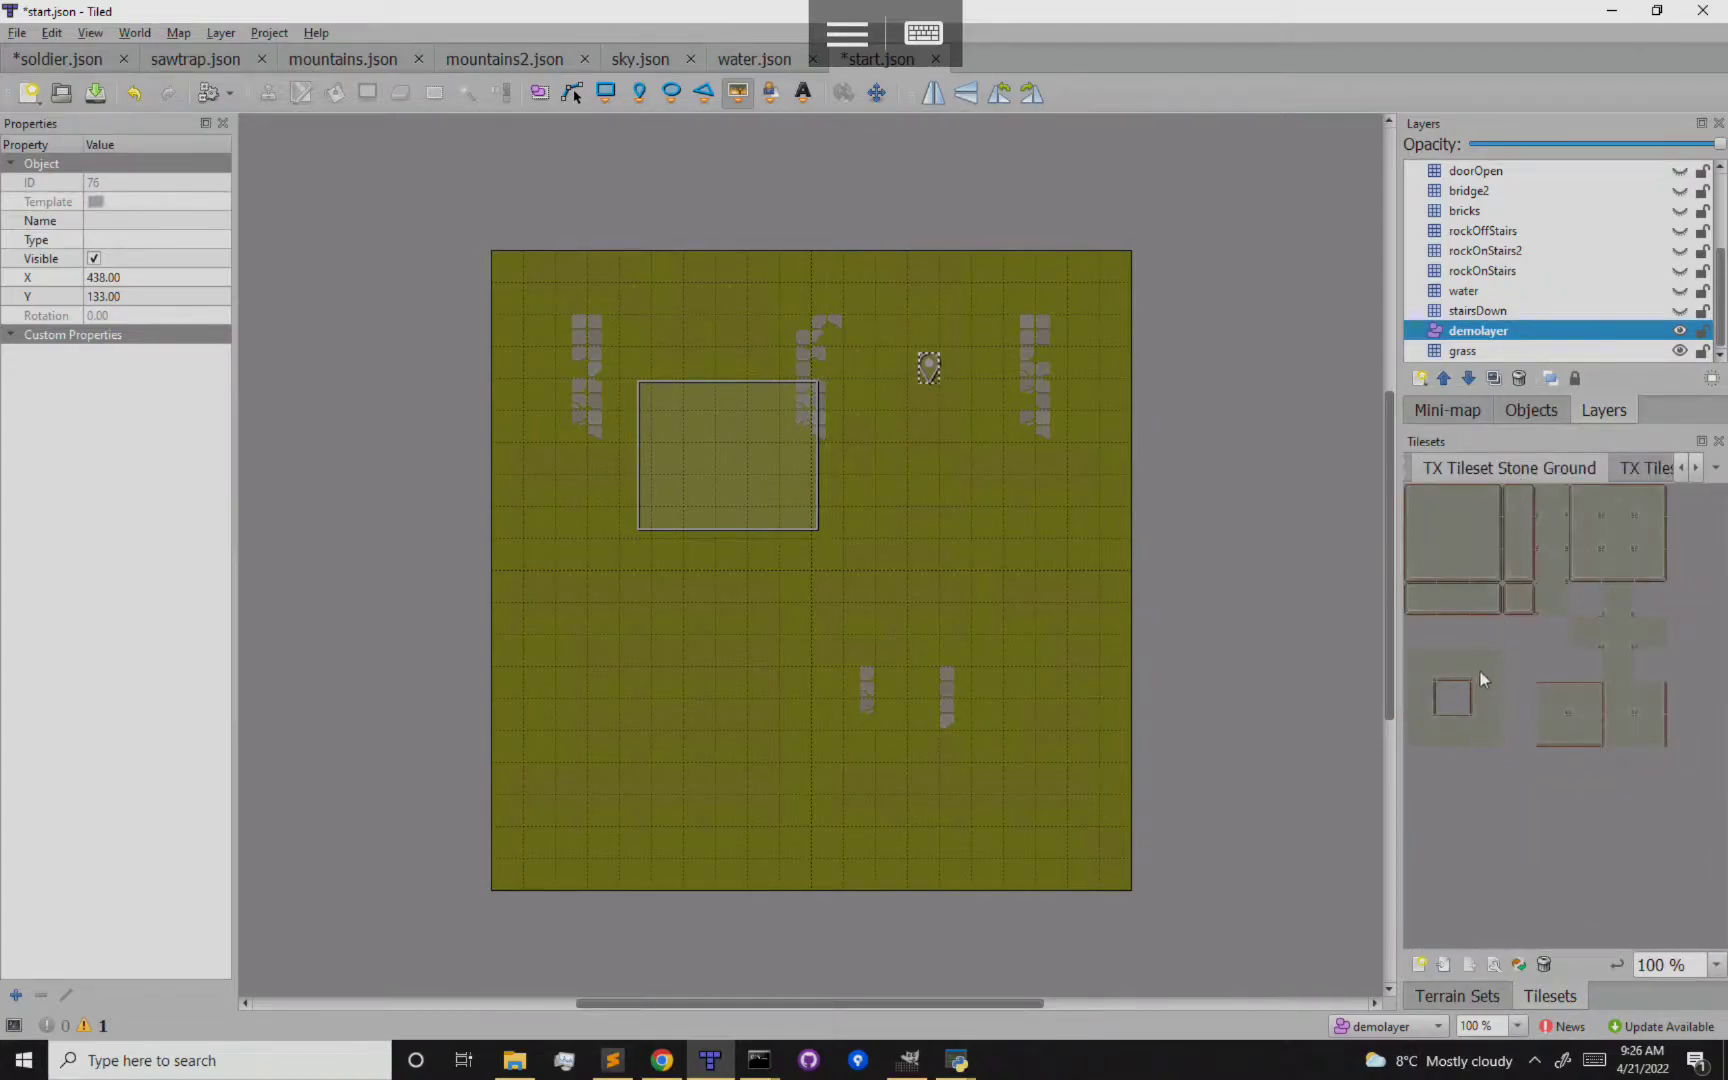
pyautogui.click(1715, 467)
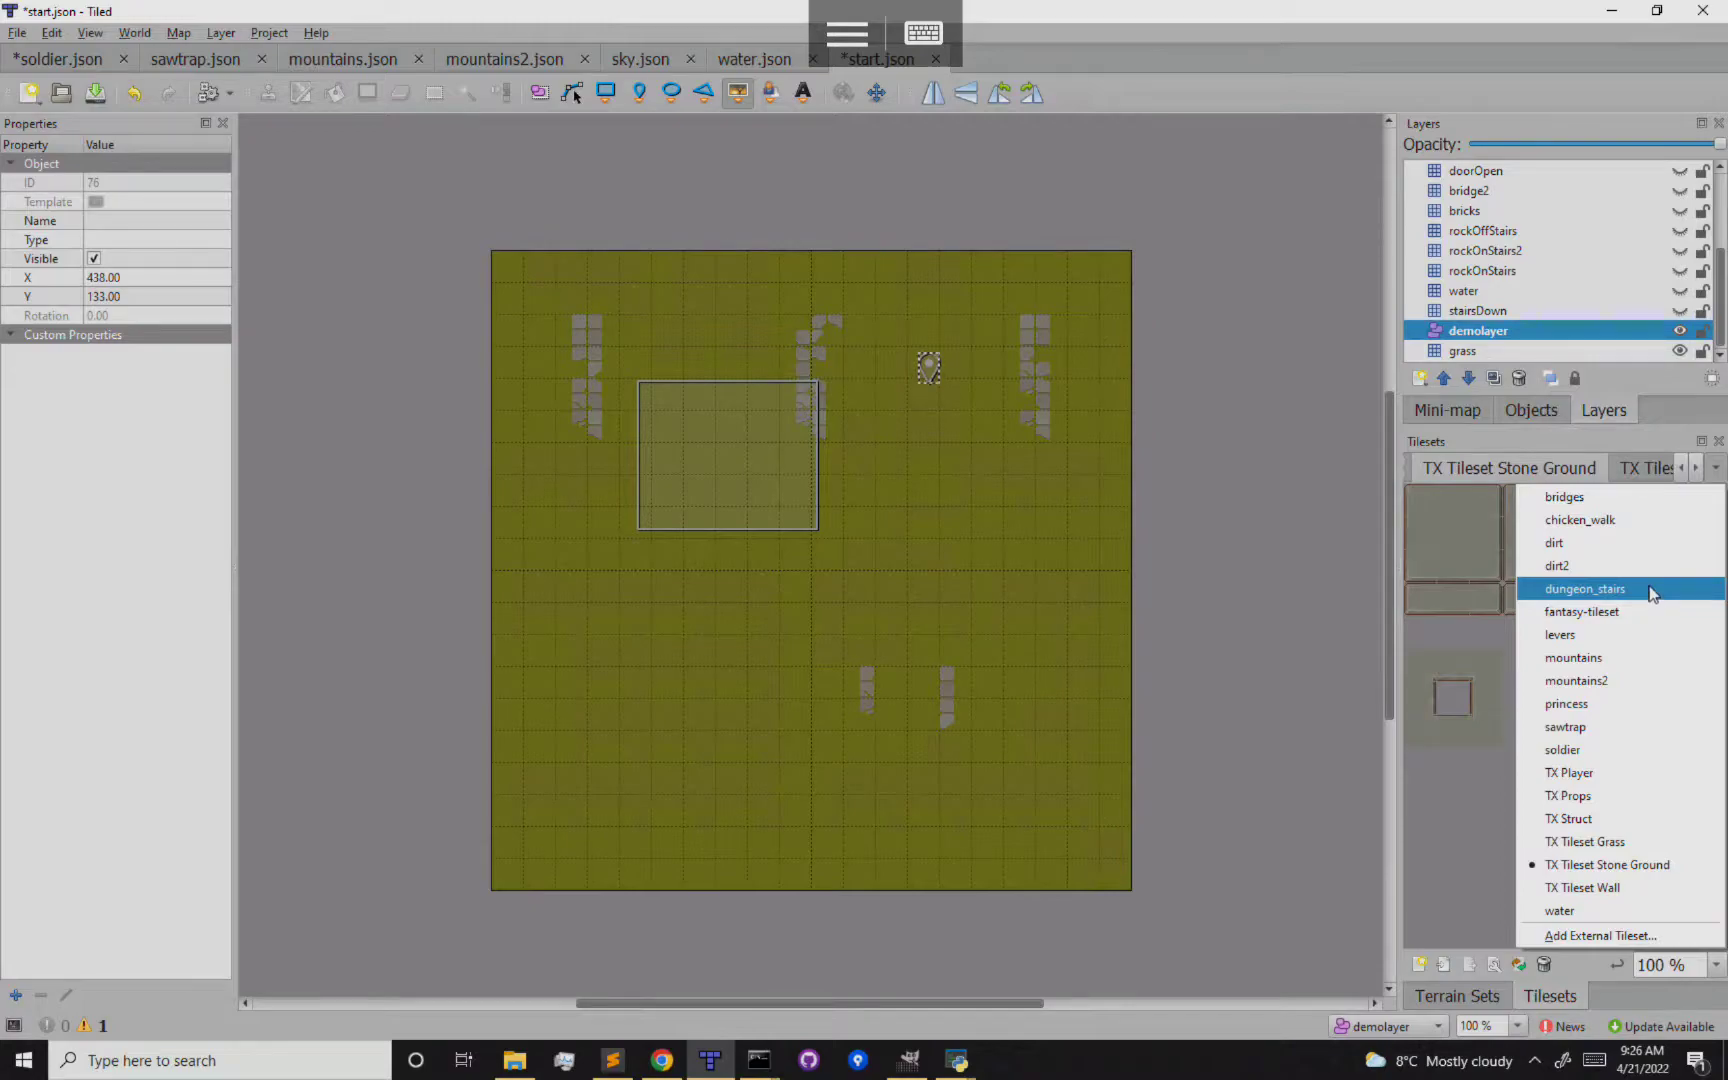
pyautogui.click(1635, 636)
pyautogui.click(1510, 540)
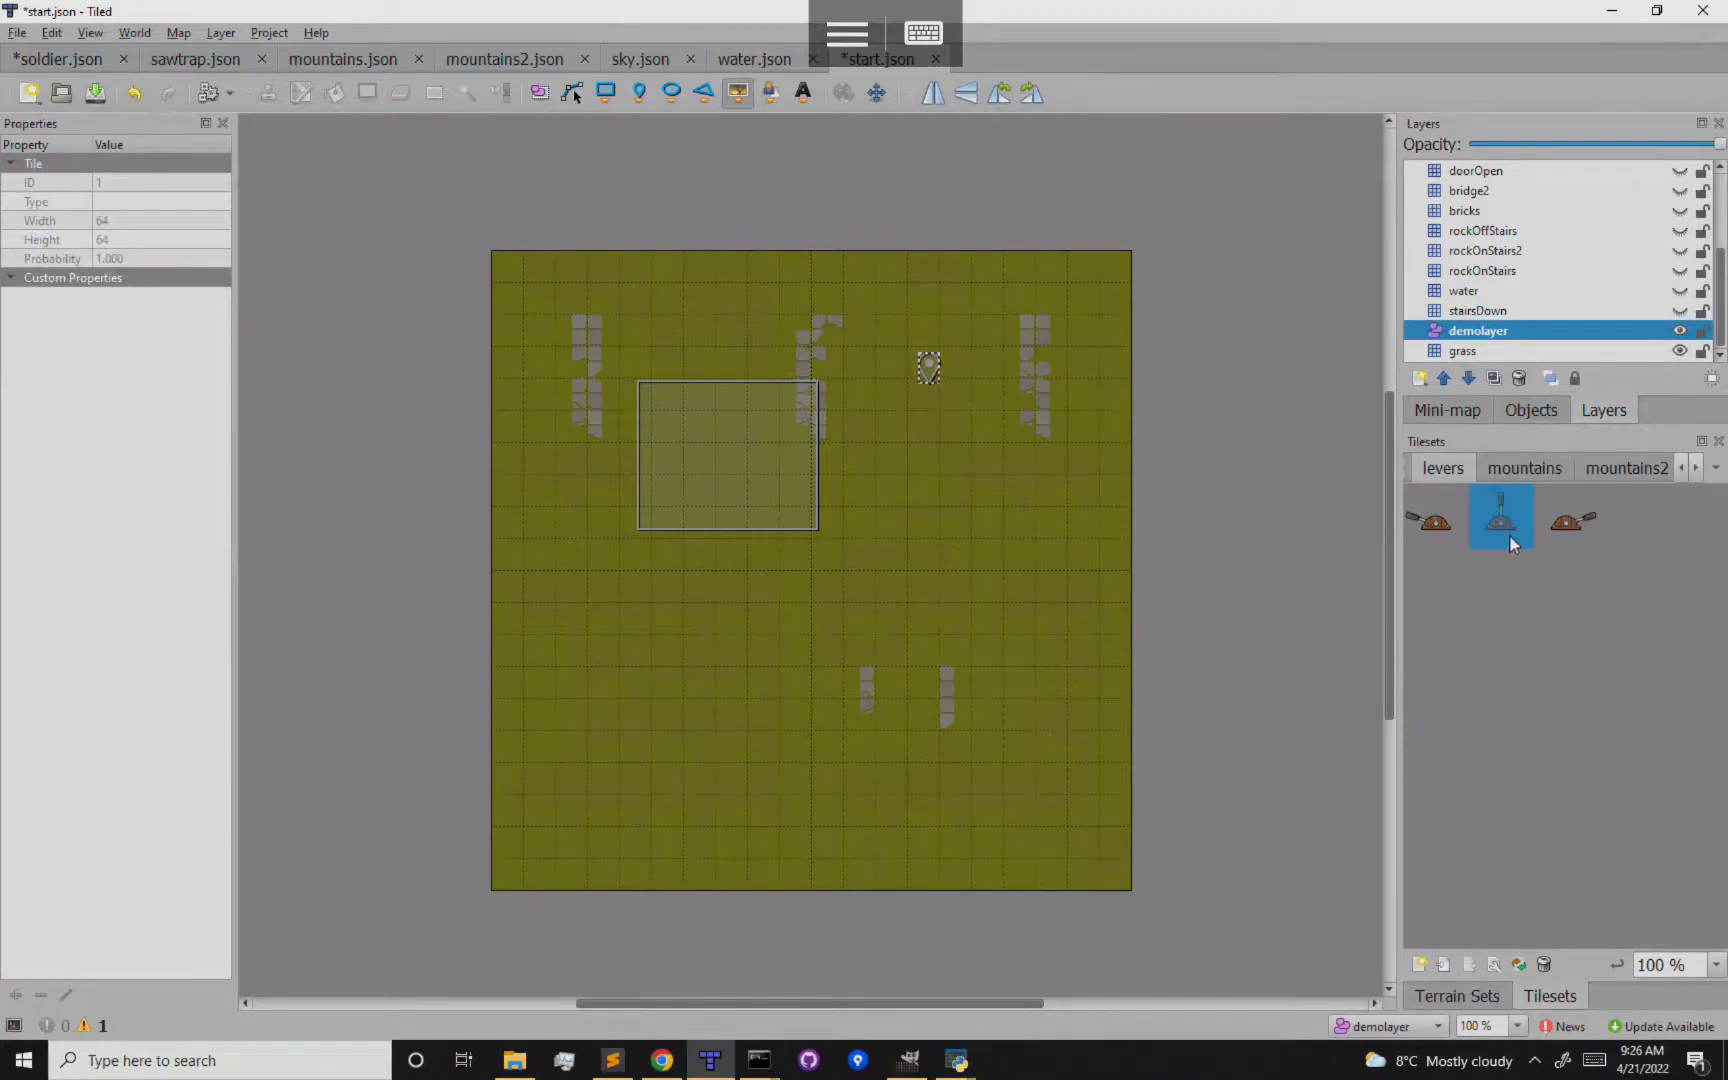
pyautogui.click(921, 475)
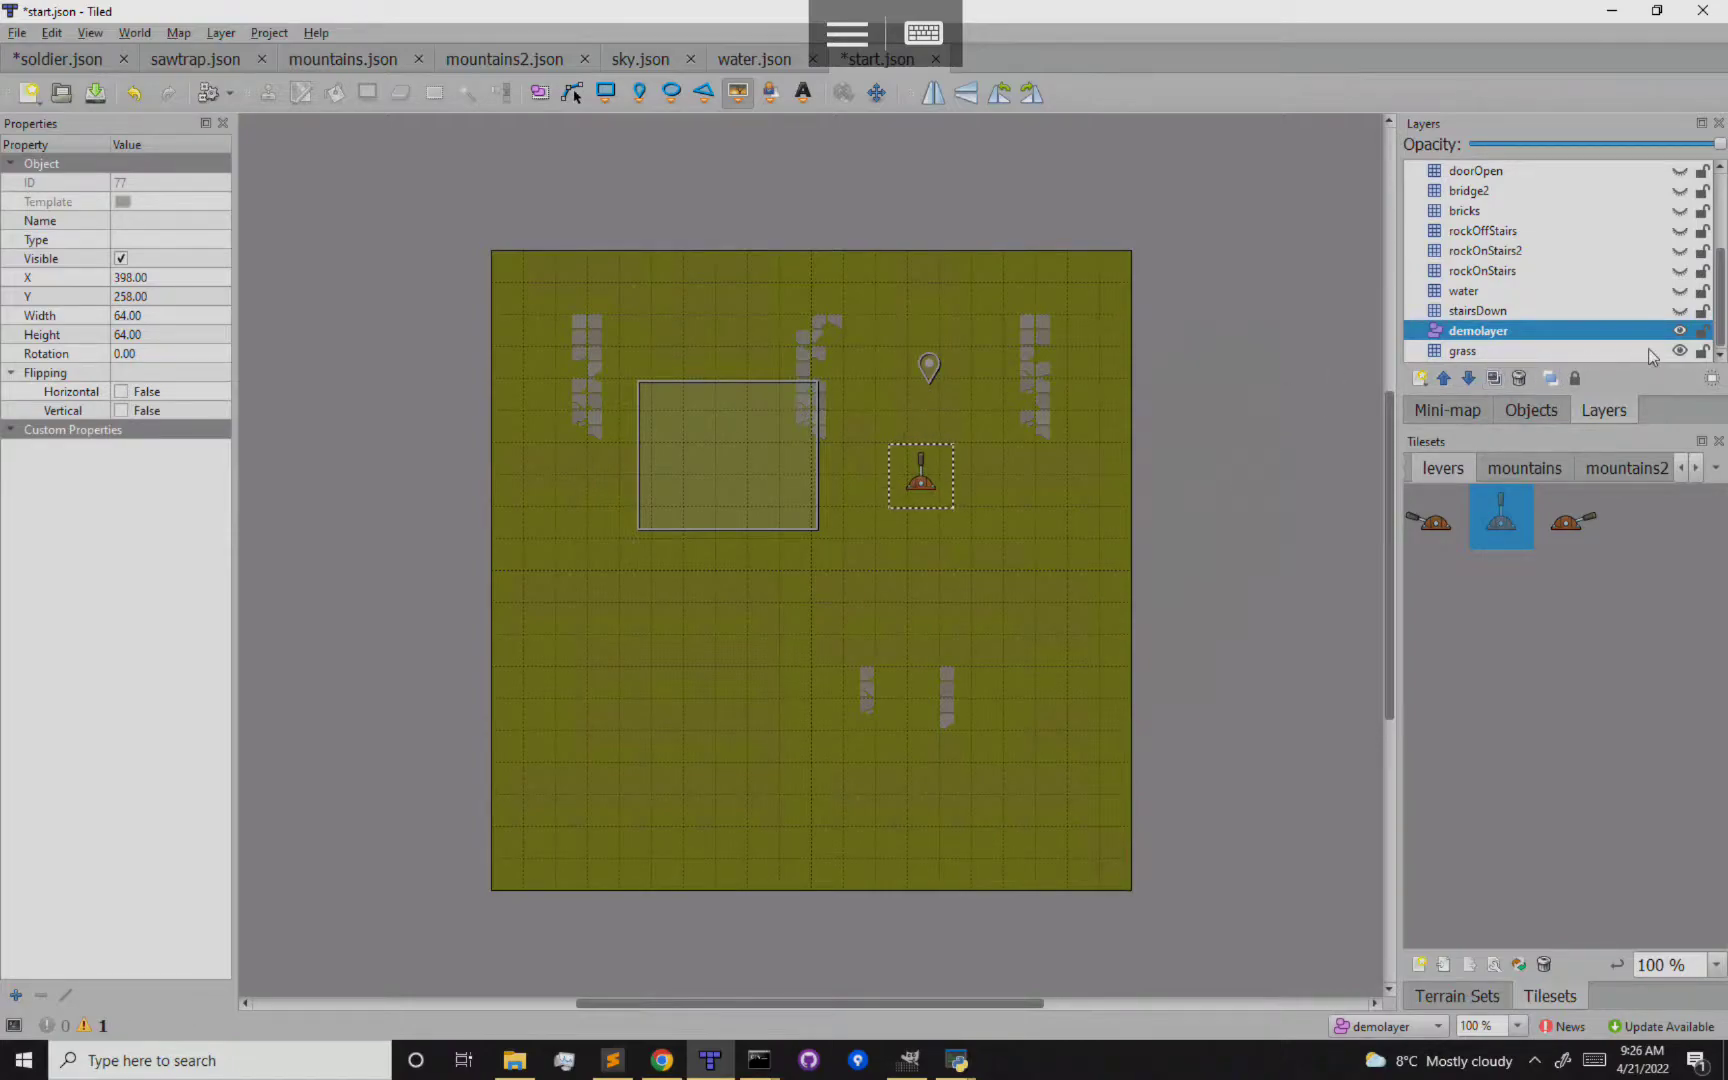
pyautogui.click(1680, 351)
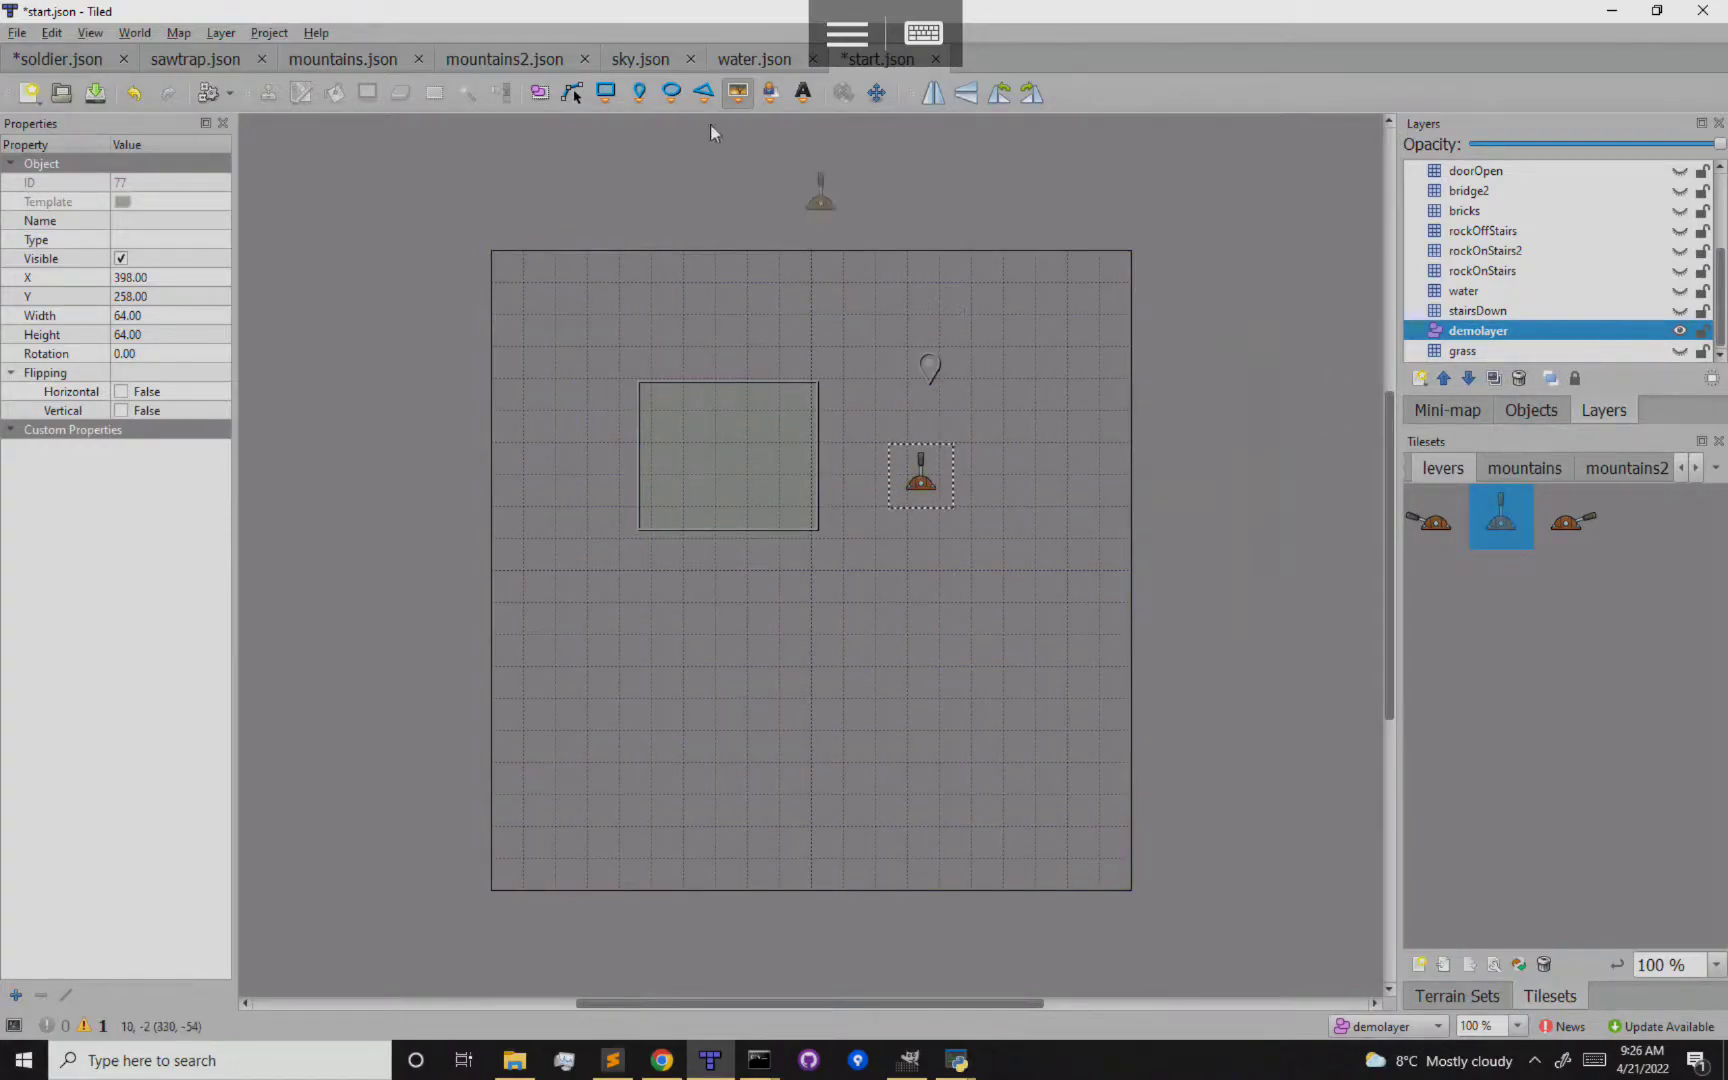
# Move the lever object to about X 123, Y 442, and try enlarging it before undoing the resize
pyautogui.click(540, 93)
pyautogui.moveTo(935, 480); pyautogui.dragTo(808, 804)
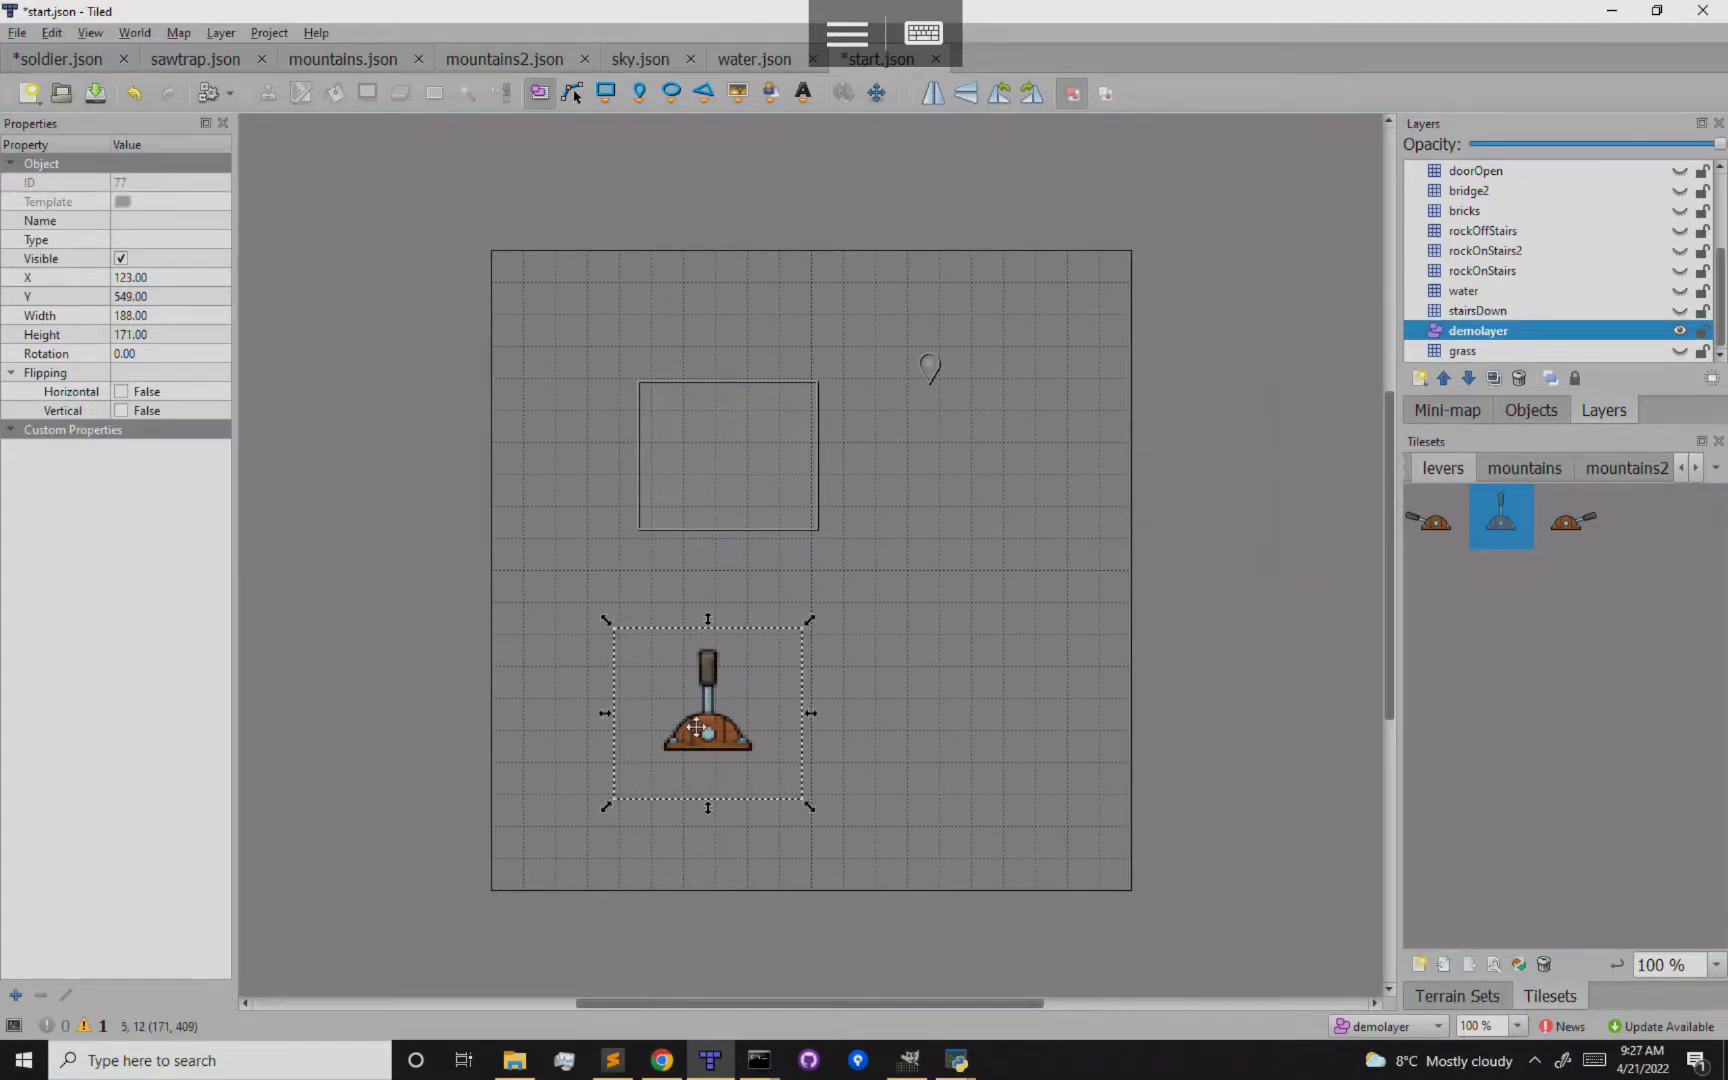
pyautogui.hotkey('ctrl', 'z')
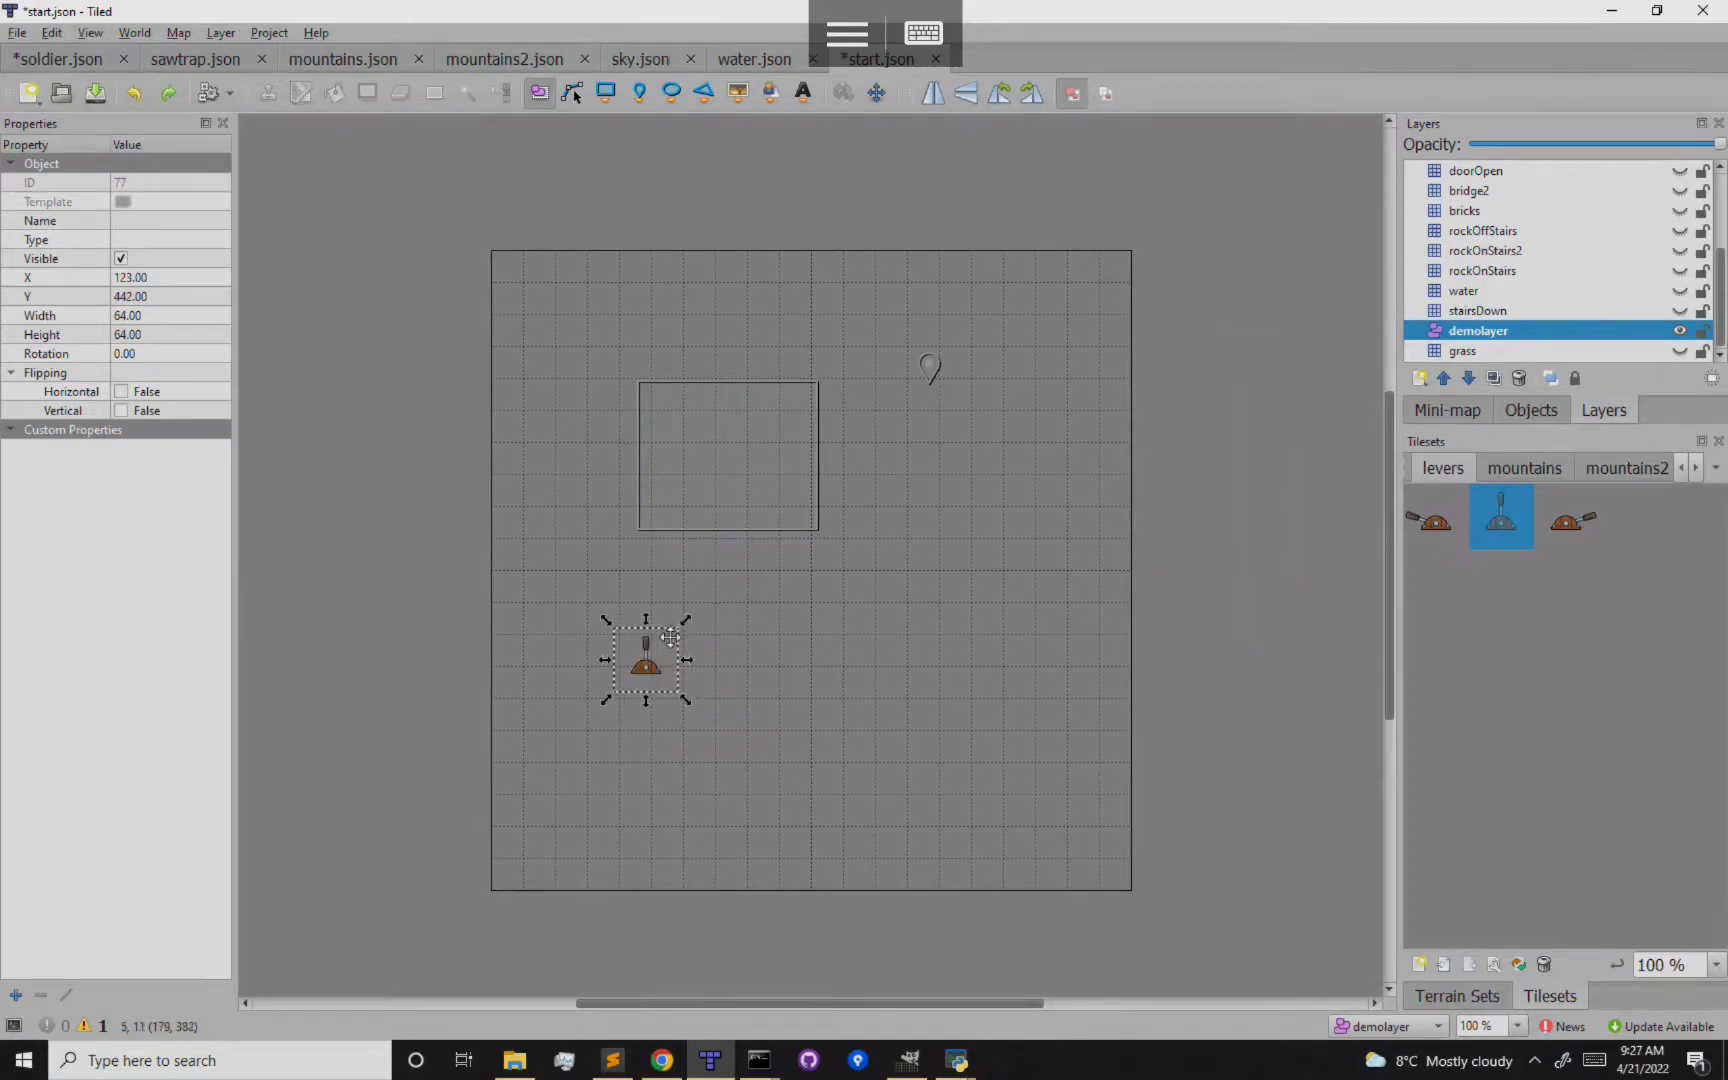
# Inspect the rectangle and point objects' properties, and move the lever to about X 425, Y 259, below the point
pyautogui.click(743, 470)
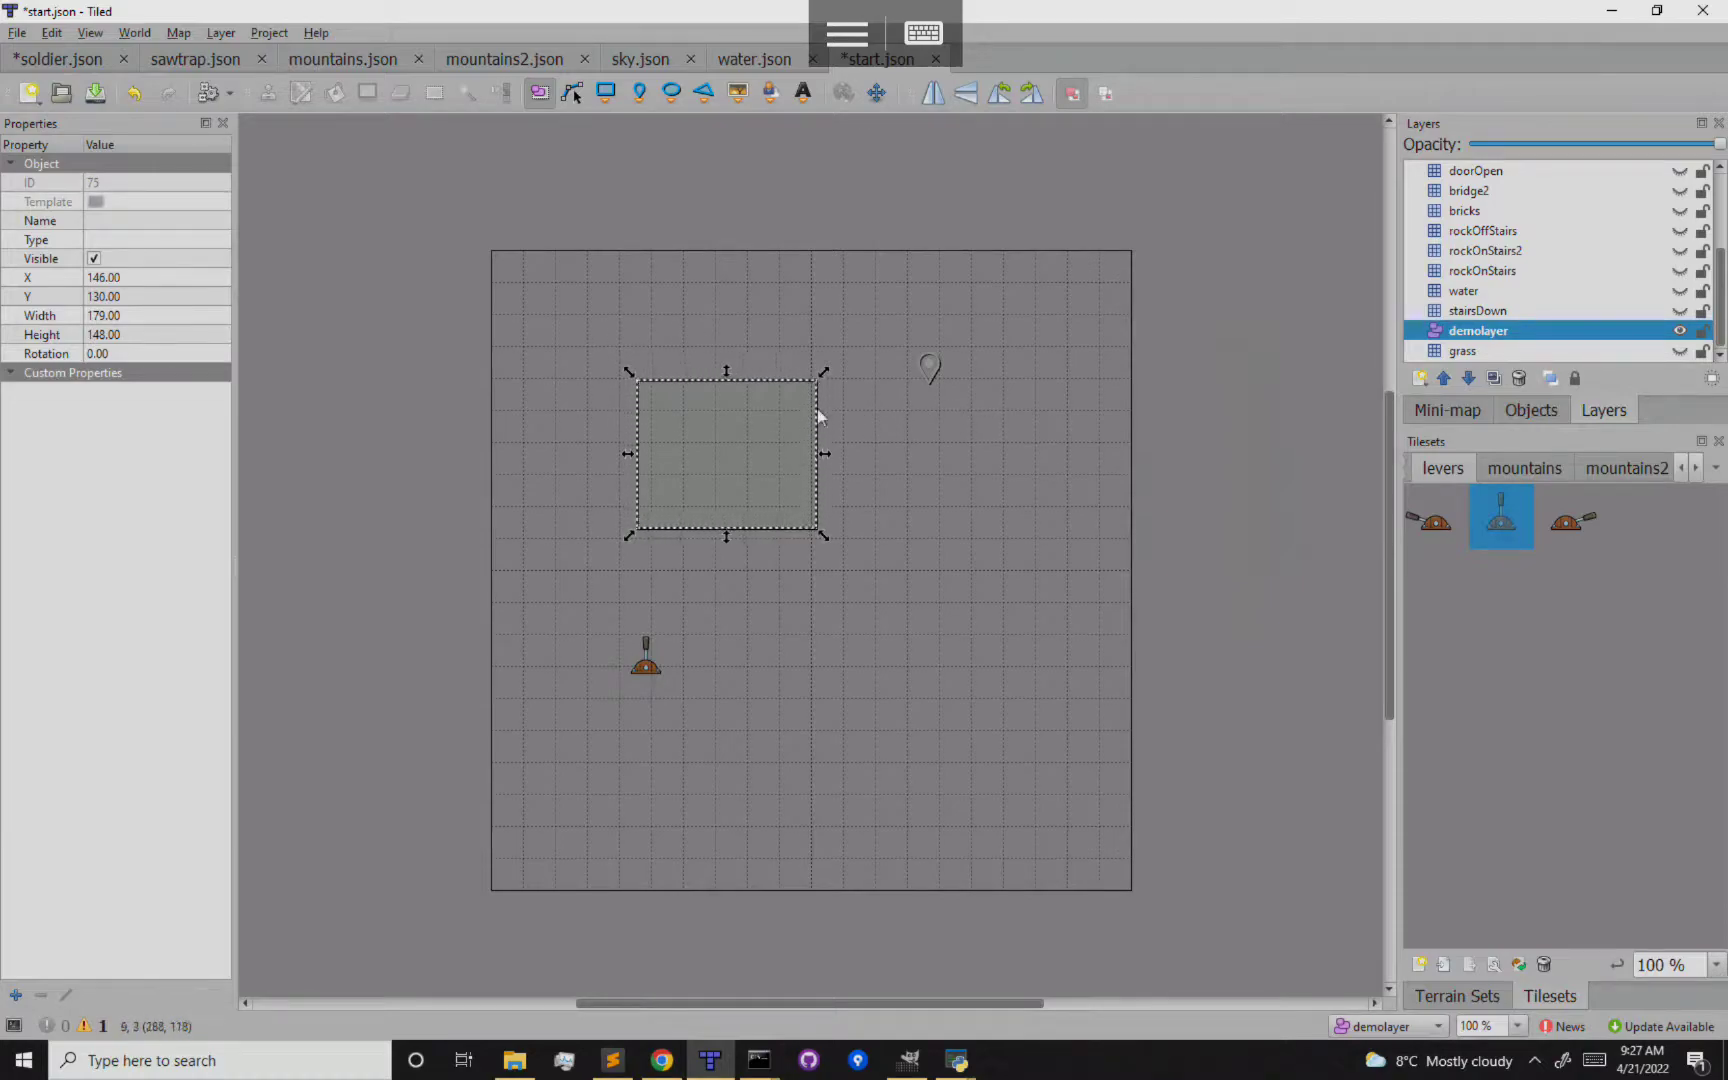
pyautogui.click(925, 358)
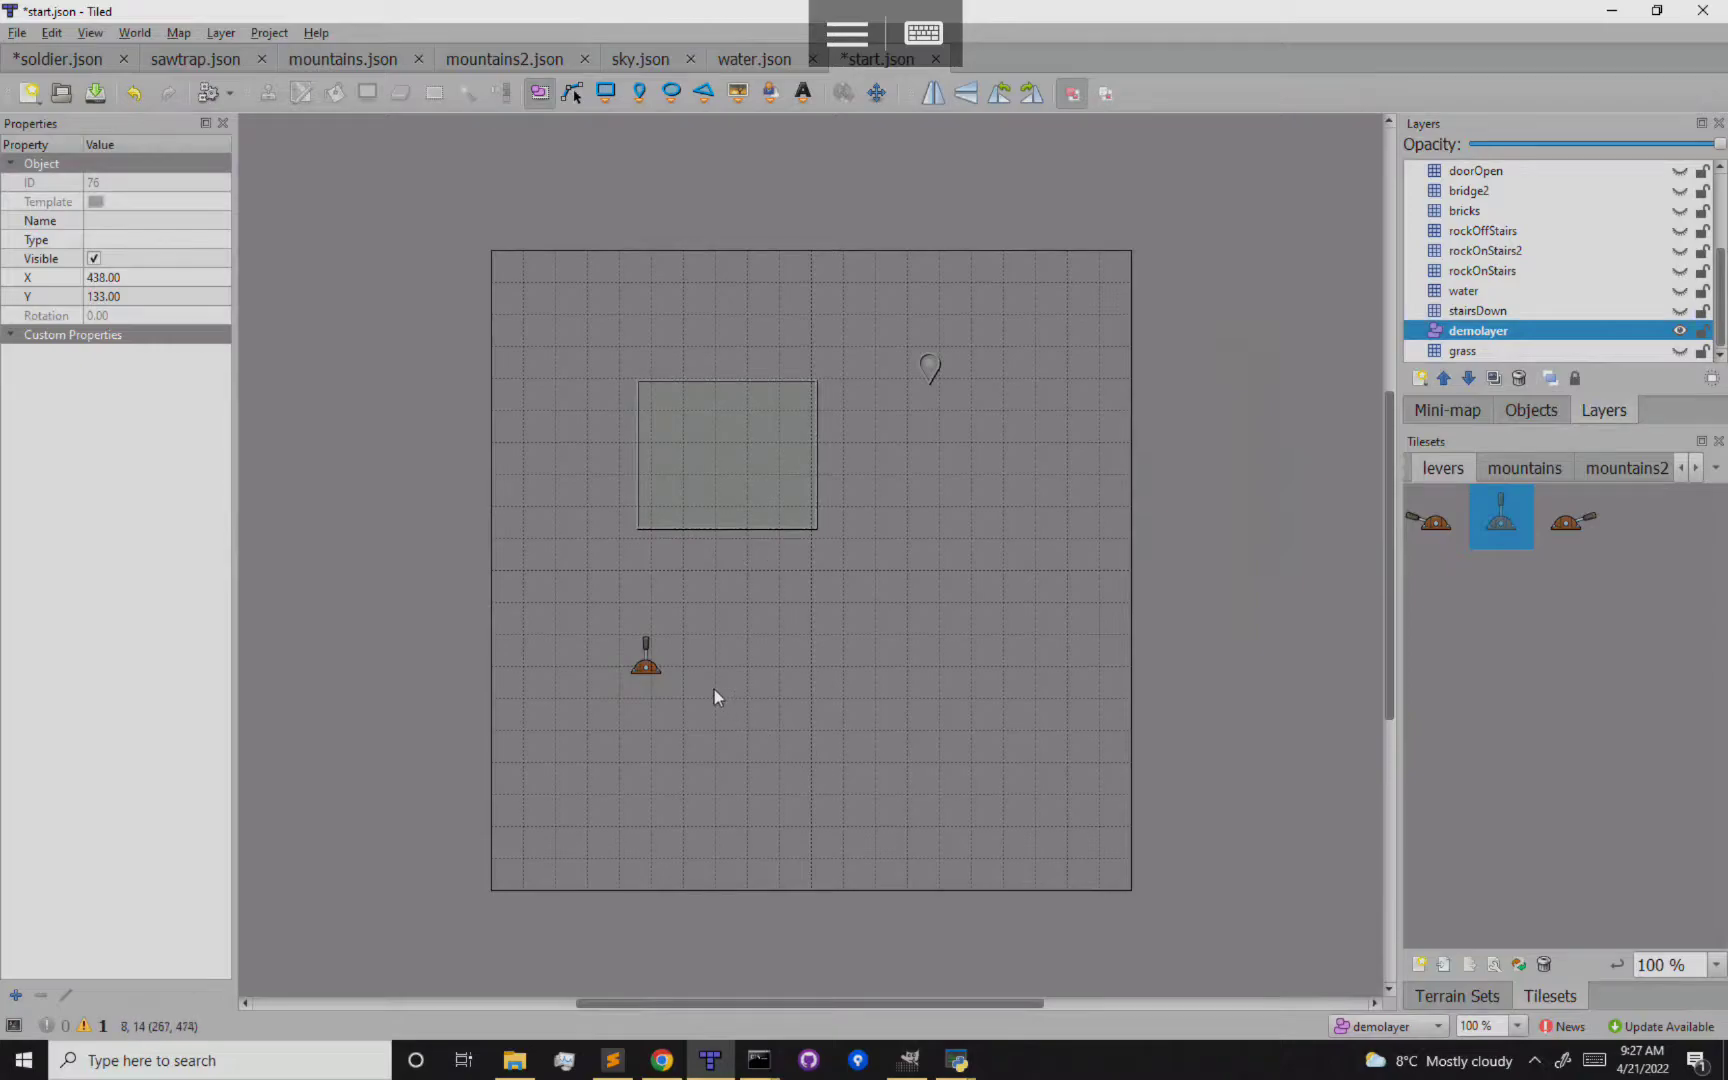
pyautogui.click(665, 672)
pyautogui.moveTo(650, 664); pyautogui.dragTo(951, 481)
pyautogui.click(914, 652)
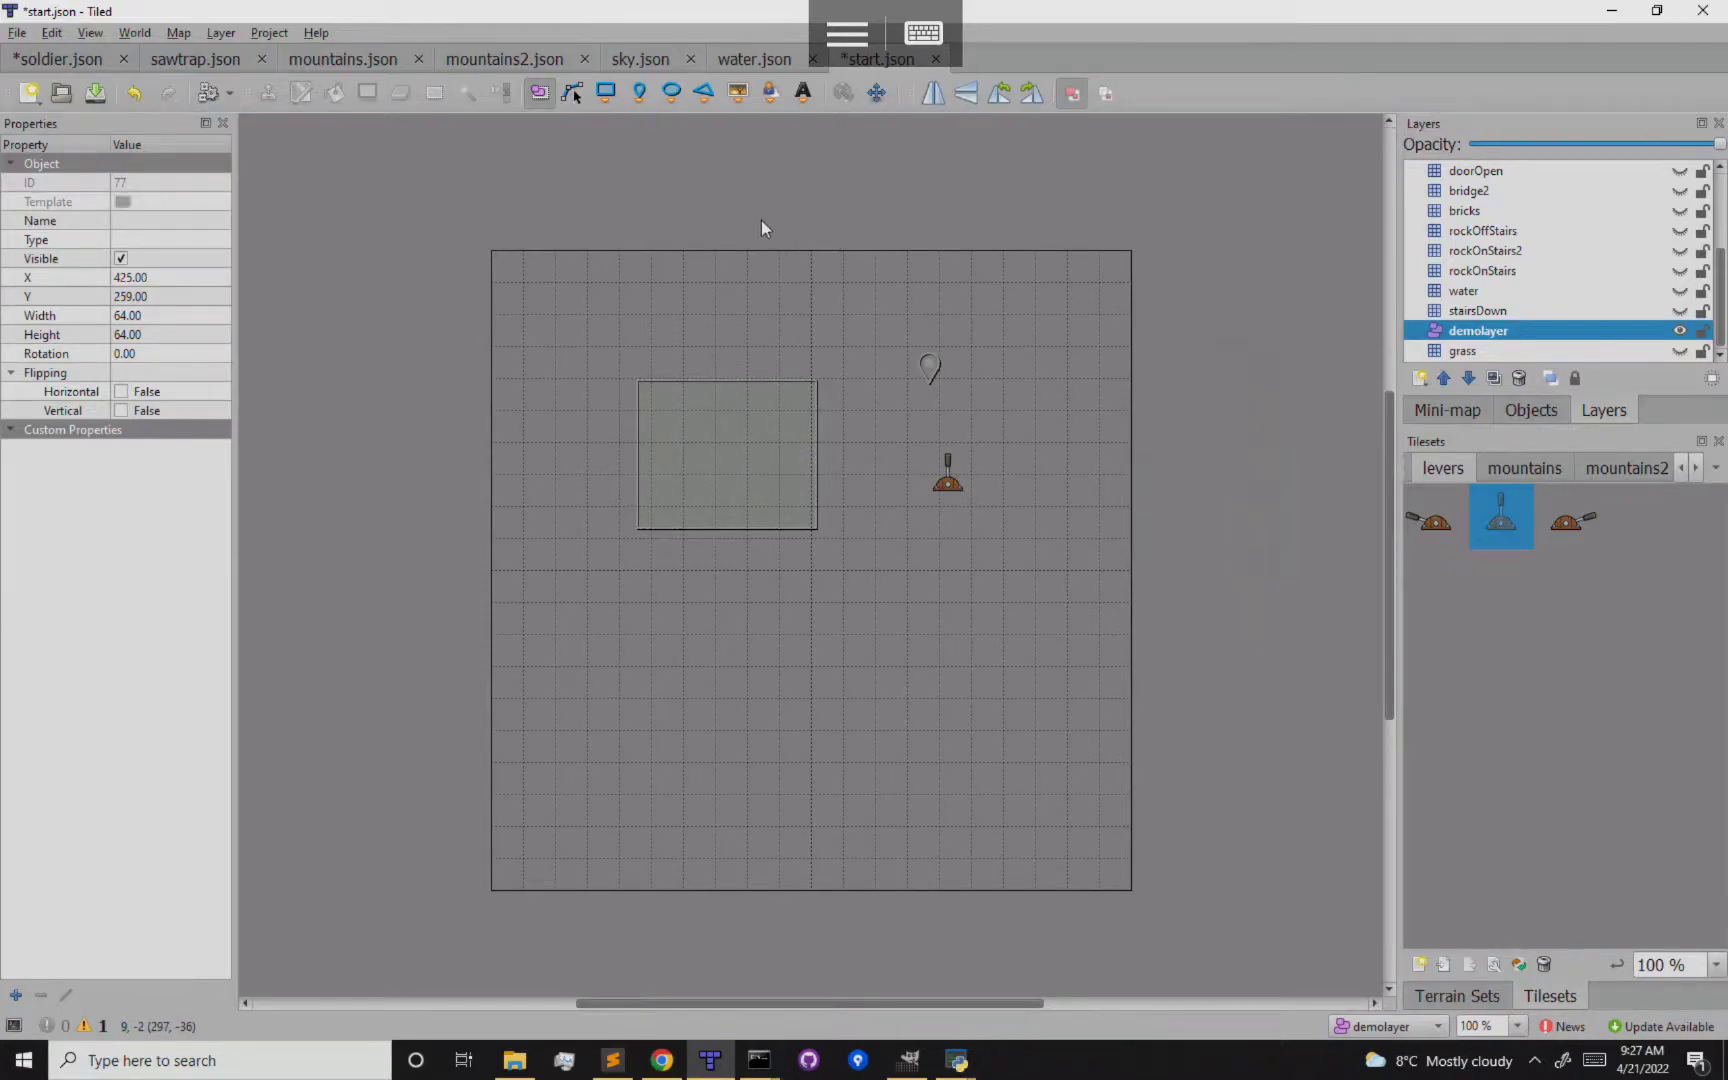
# View the sky.json map and examine the tile numbers in its layer data array in Sublime Text
pyautogui.click(652, 60)
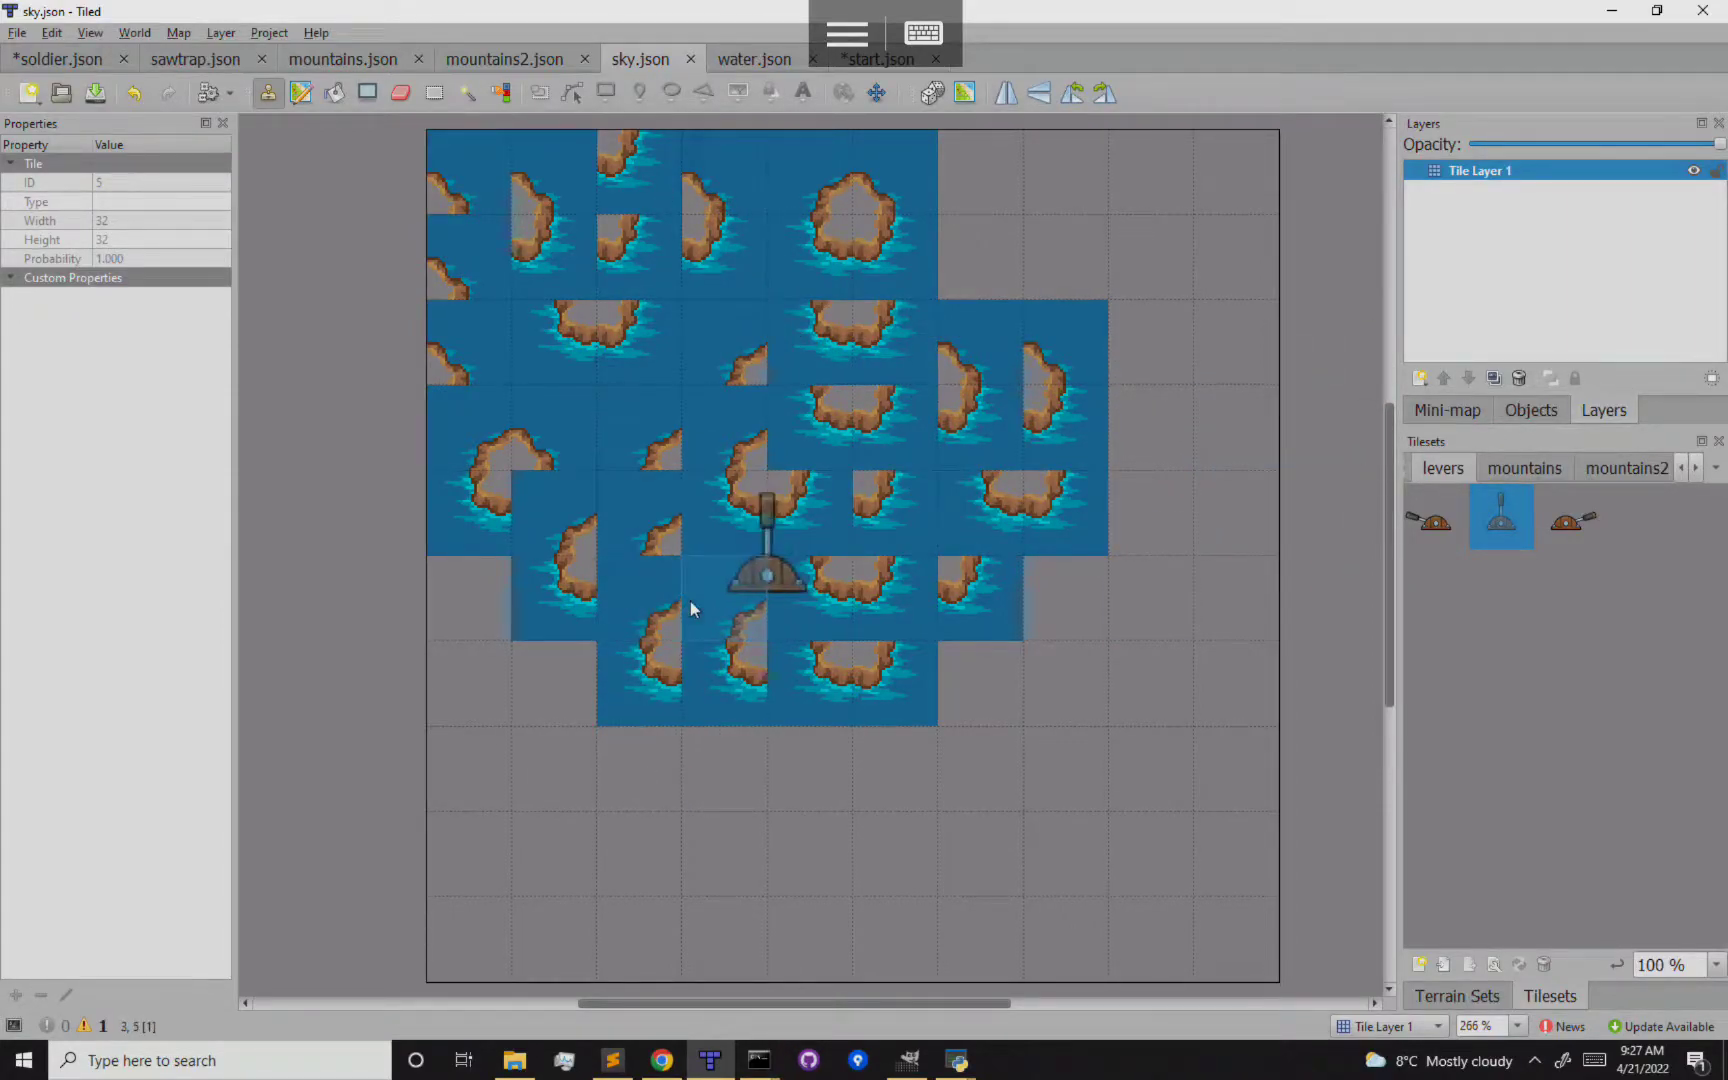
pyautogui.click(612, 1060)
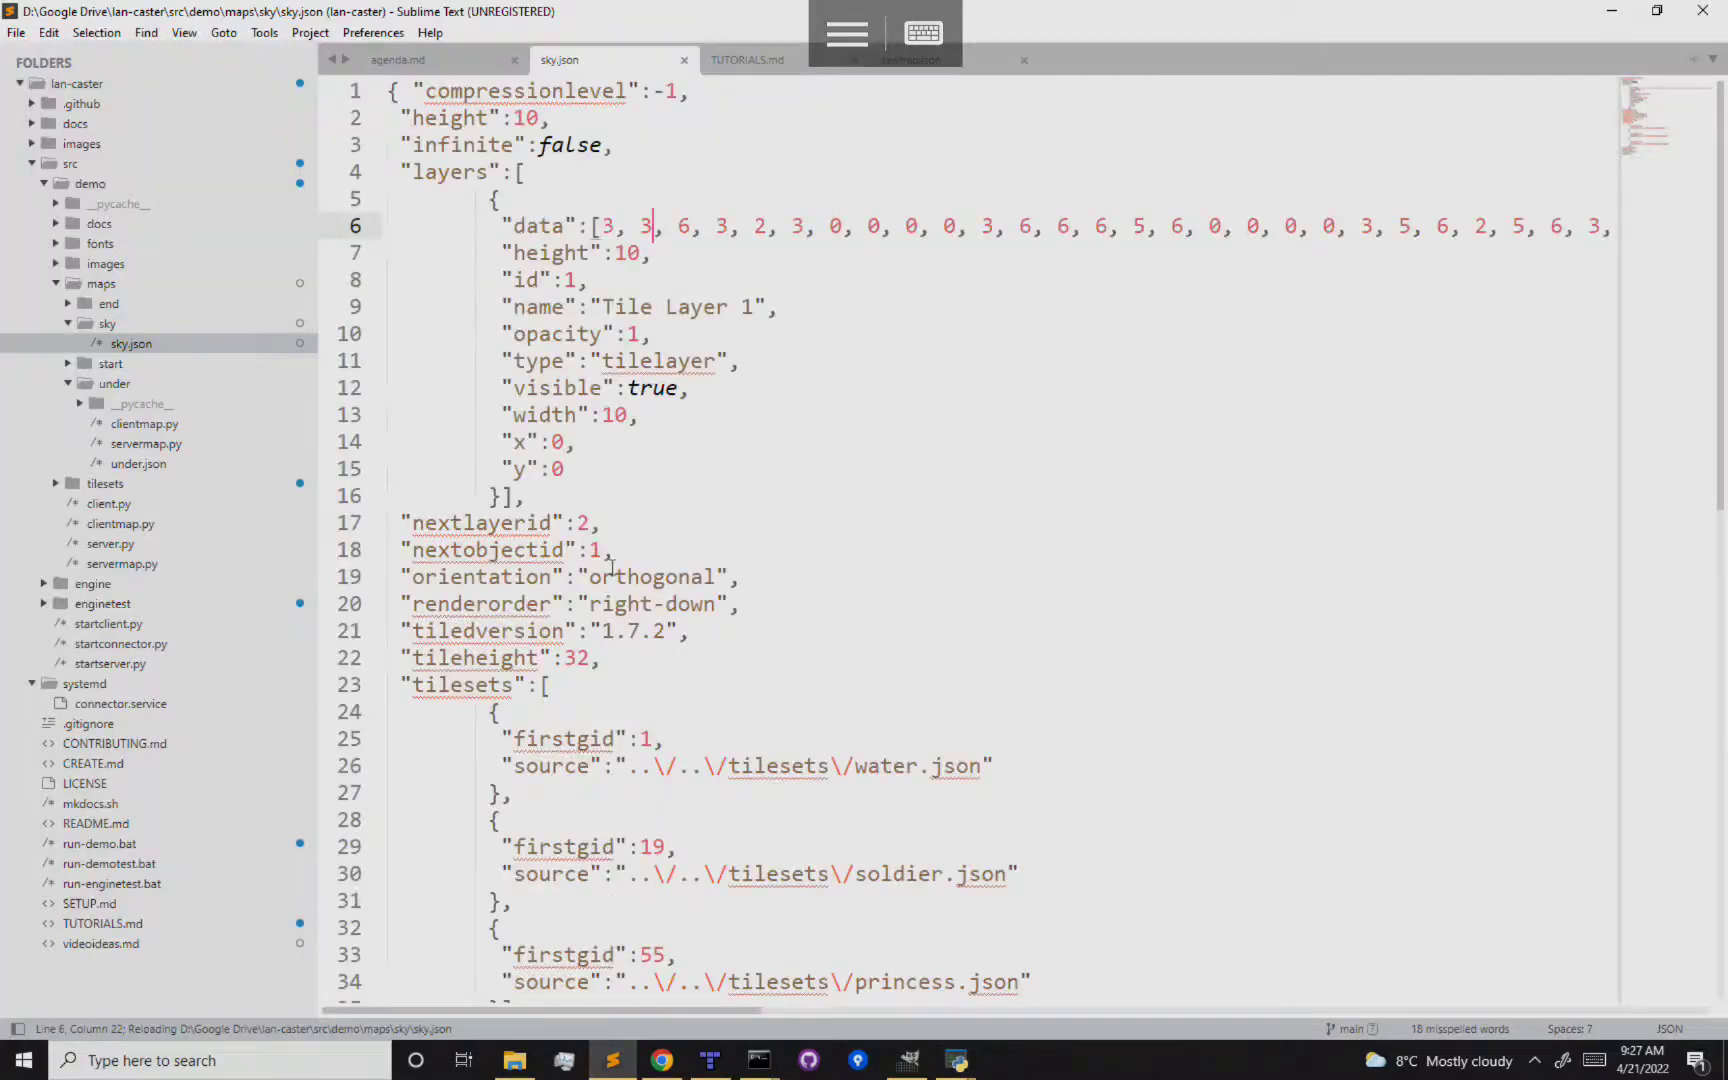
pyautogui.click(704, 224)
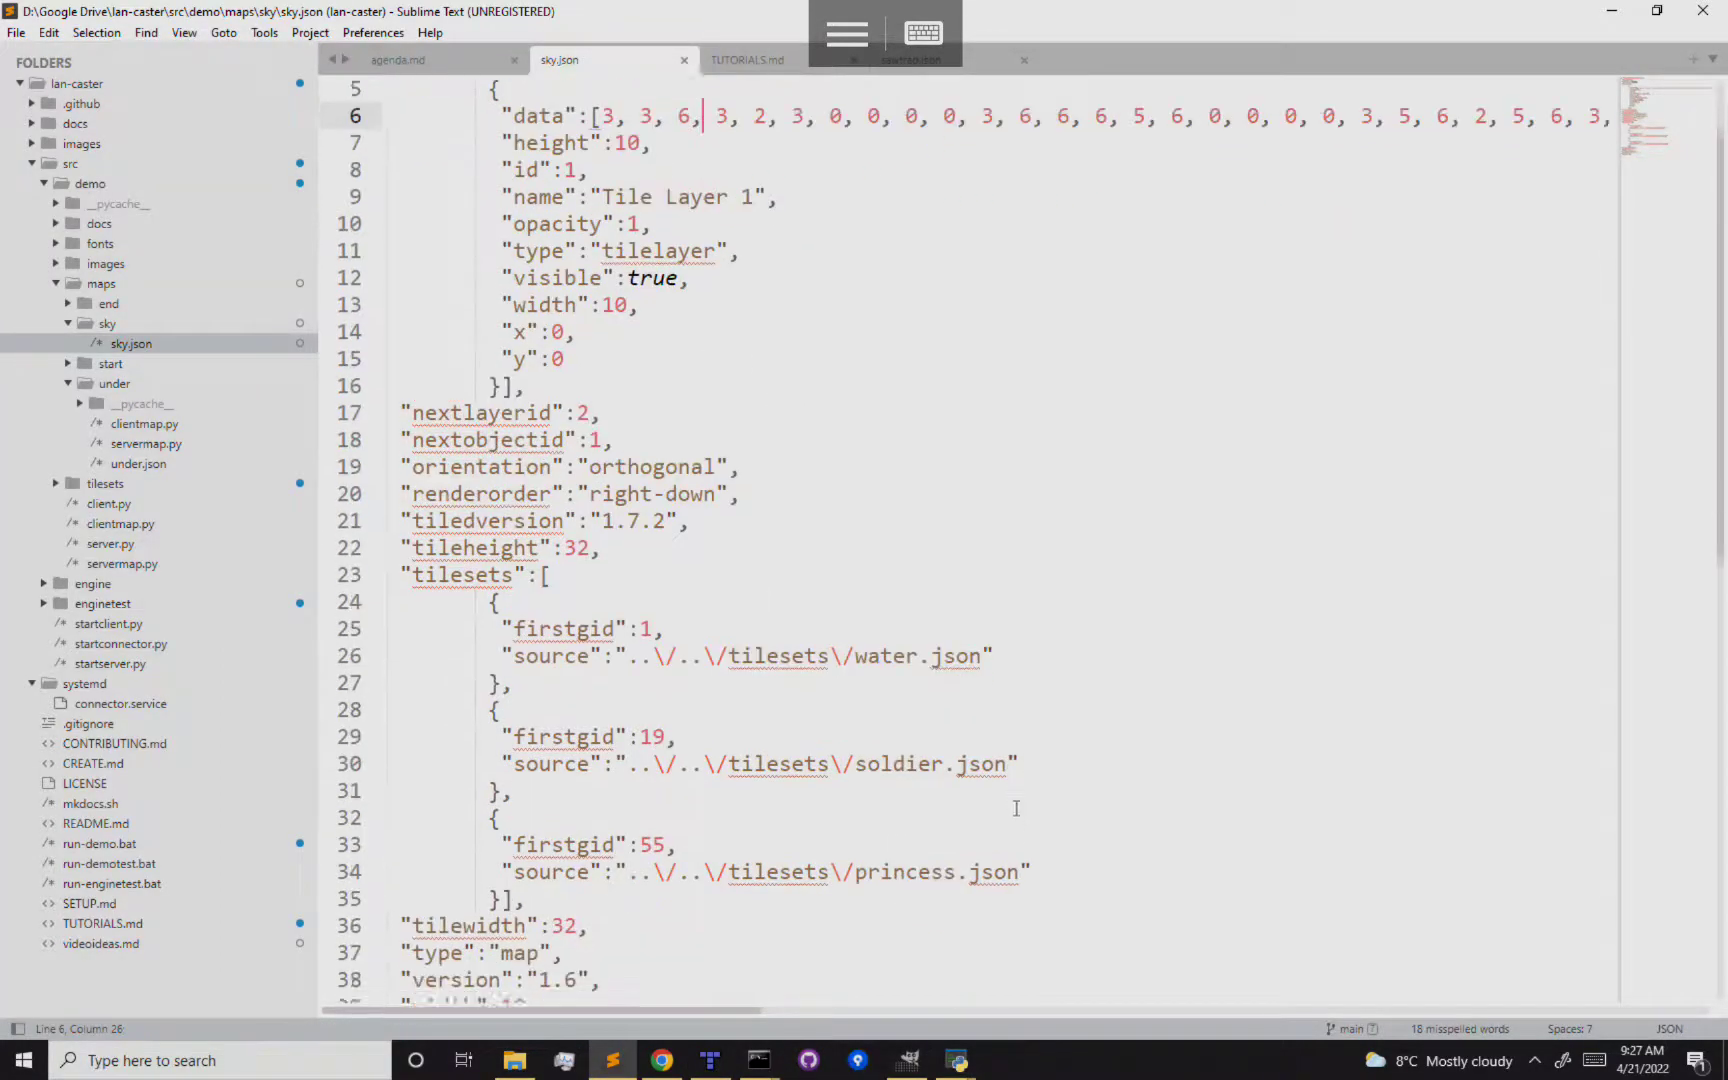
pyautogui.moveTo(605, 226); pyautogui.dragTo(1168, 226)
pyautogui.click(1171, 226)
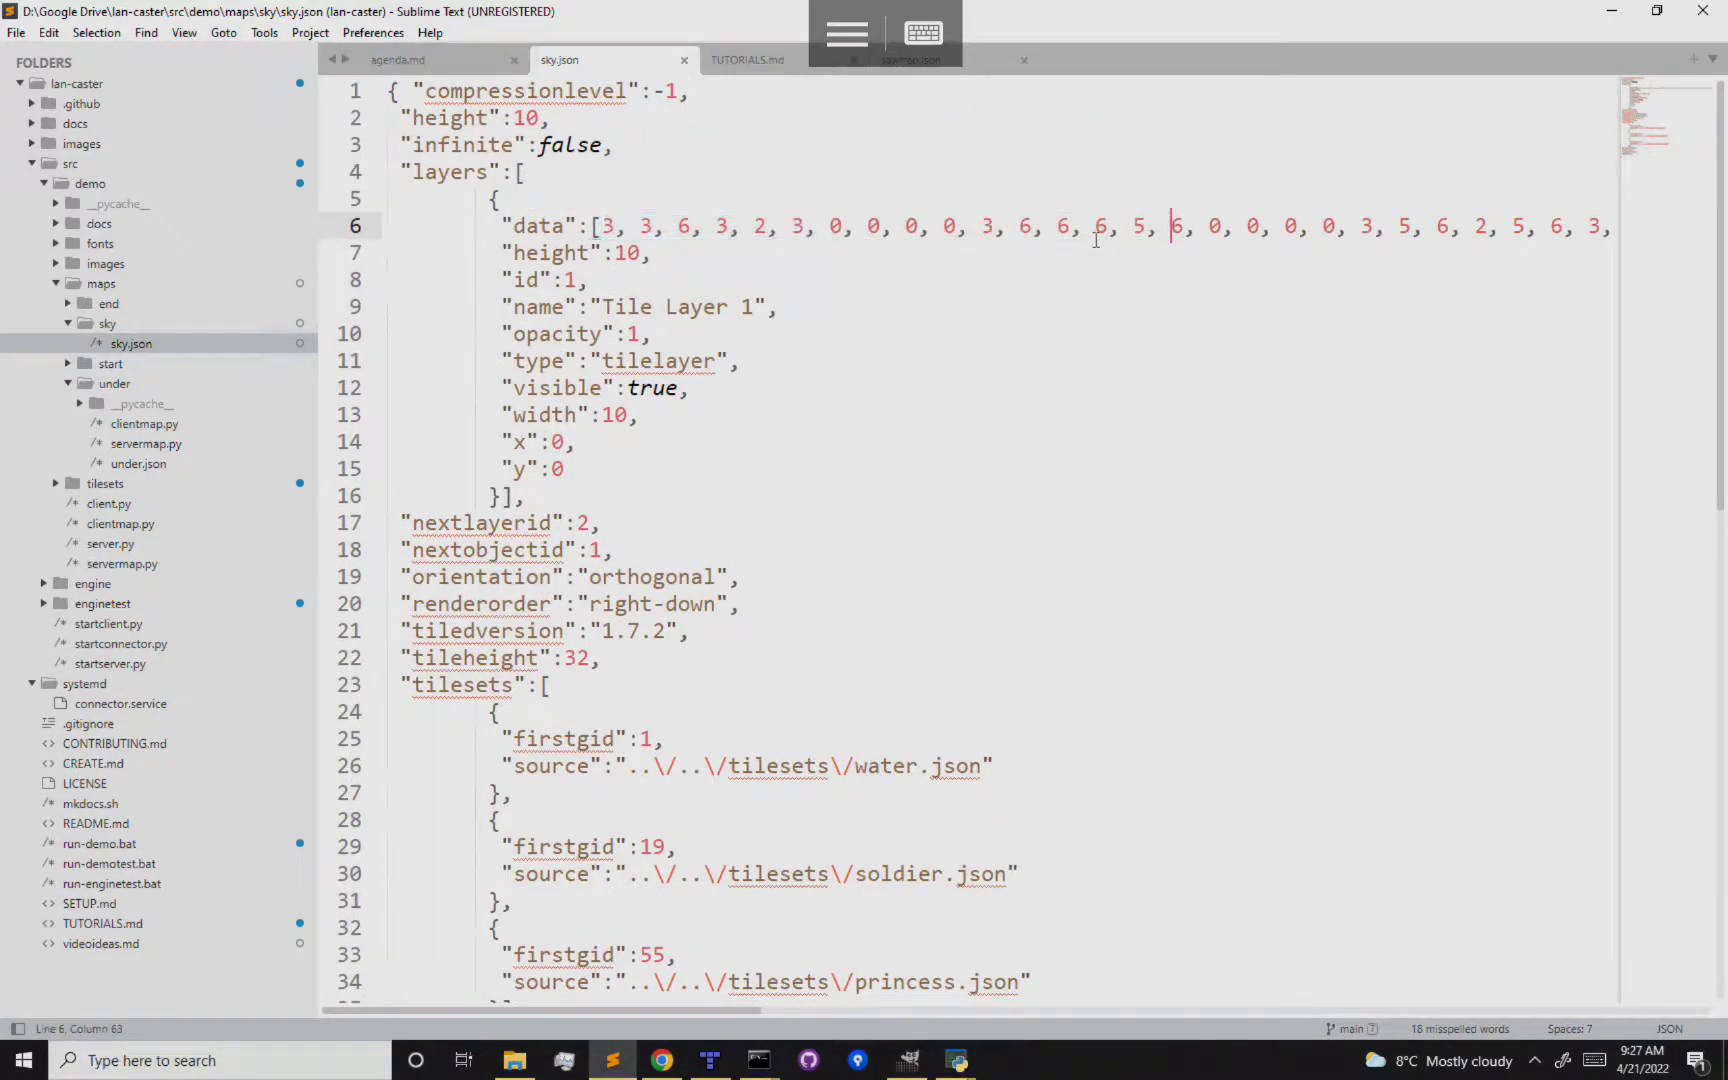
# Switch to Tiled and add an object layer named "demo" to the sky.json map
pyautogui.click(712, 1062)
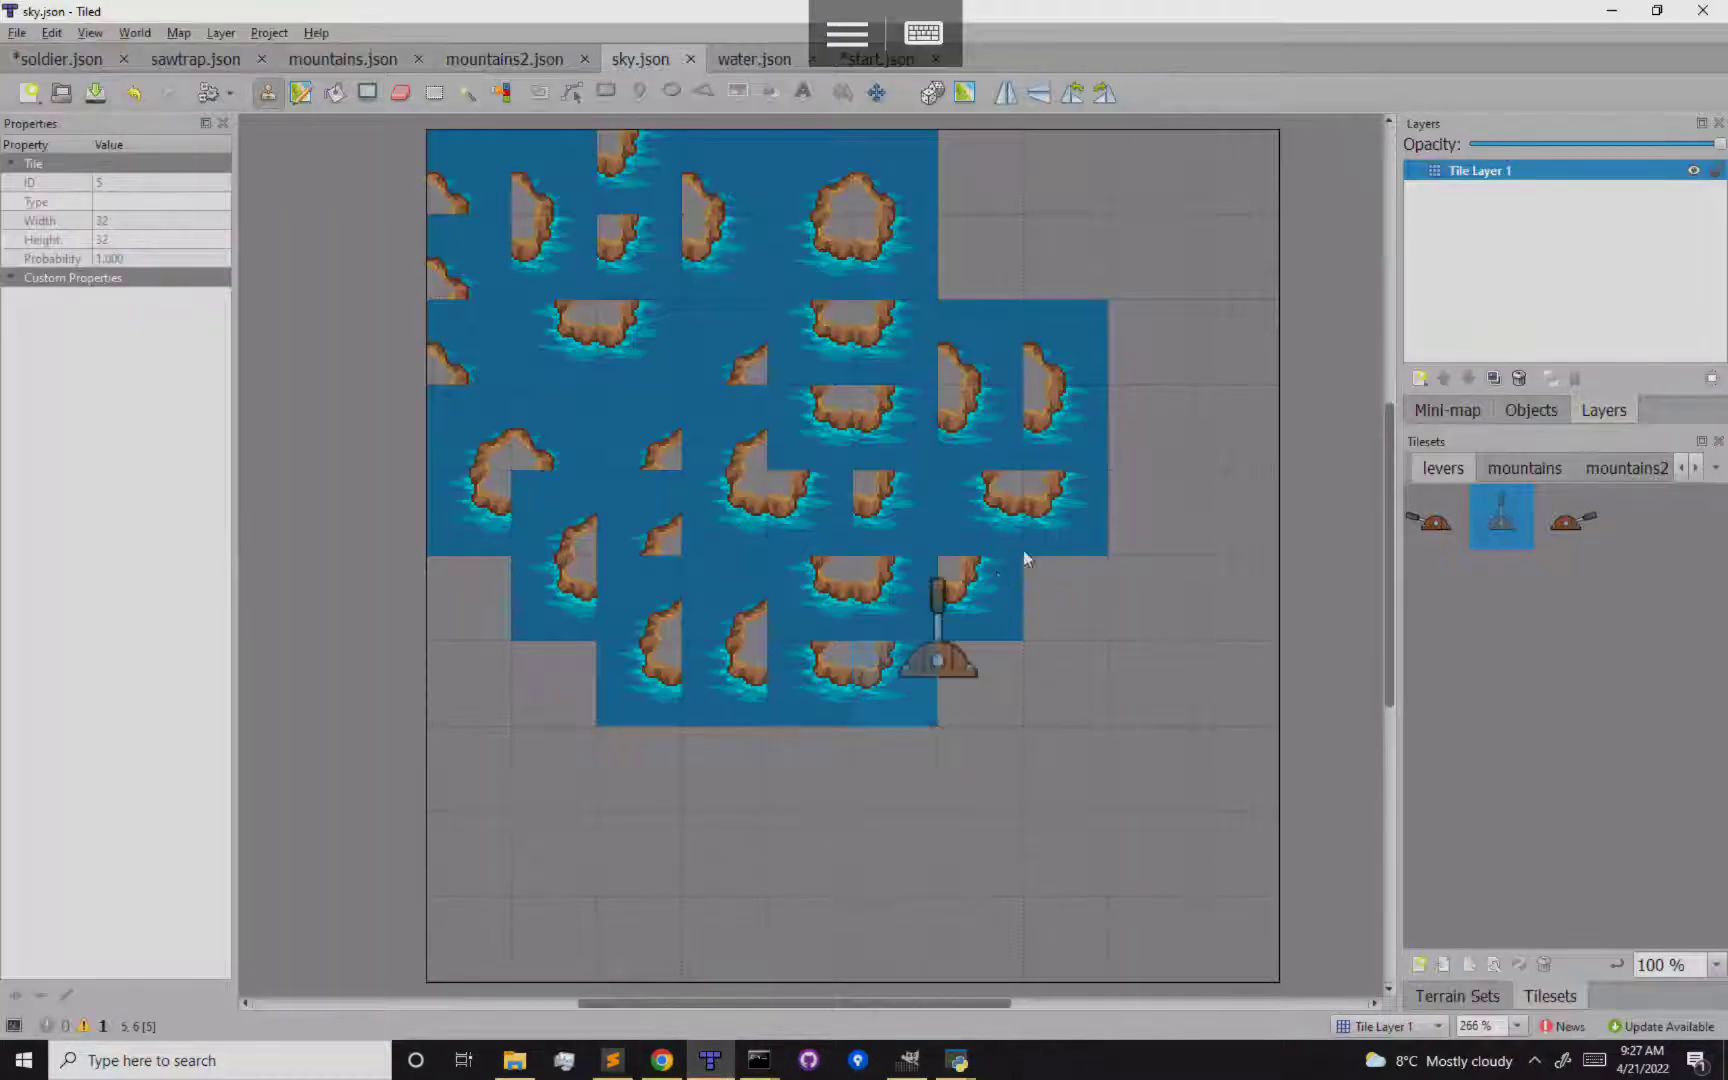
pyautogui.click(1439, 380)
pyautogui.click(1480, 424)
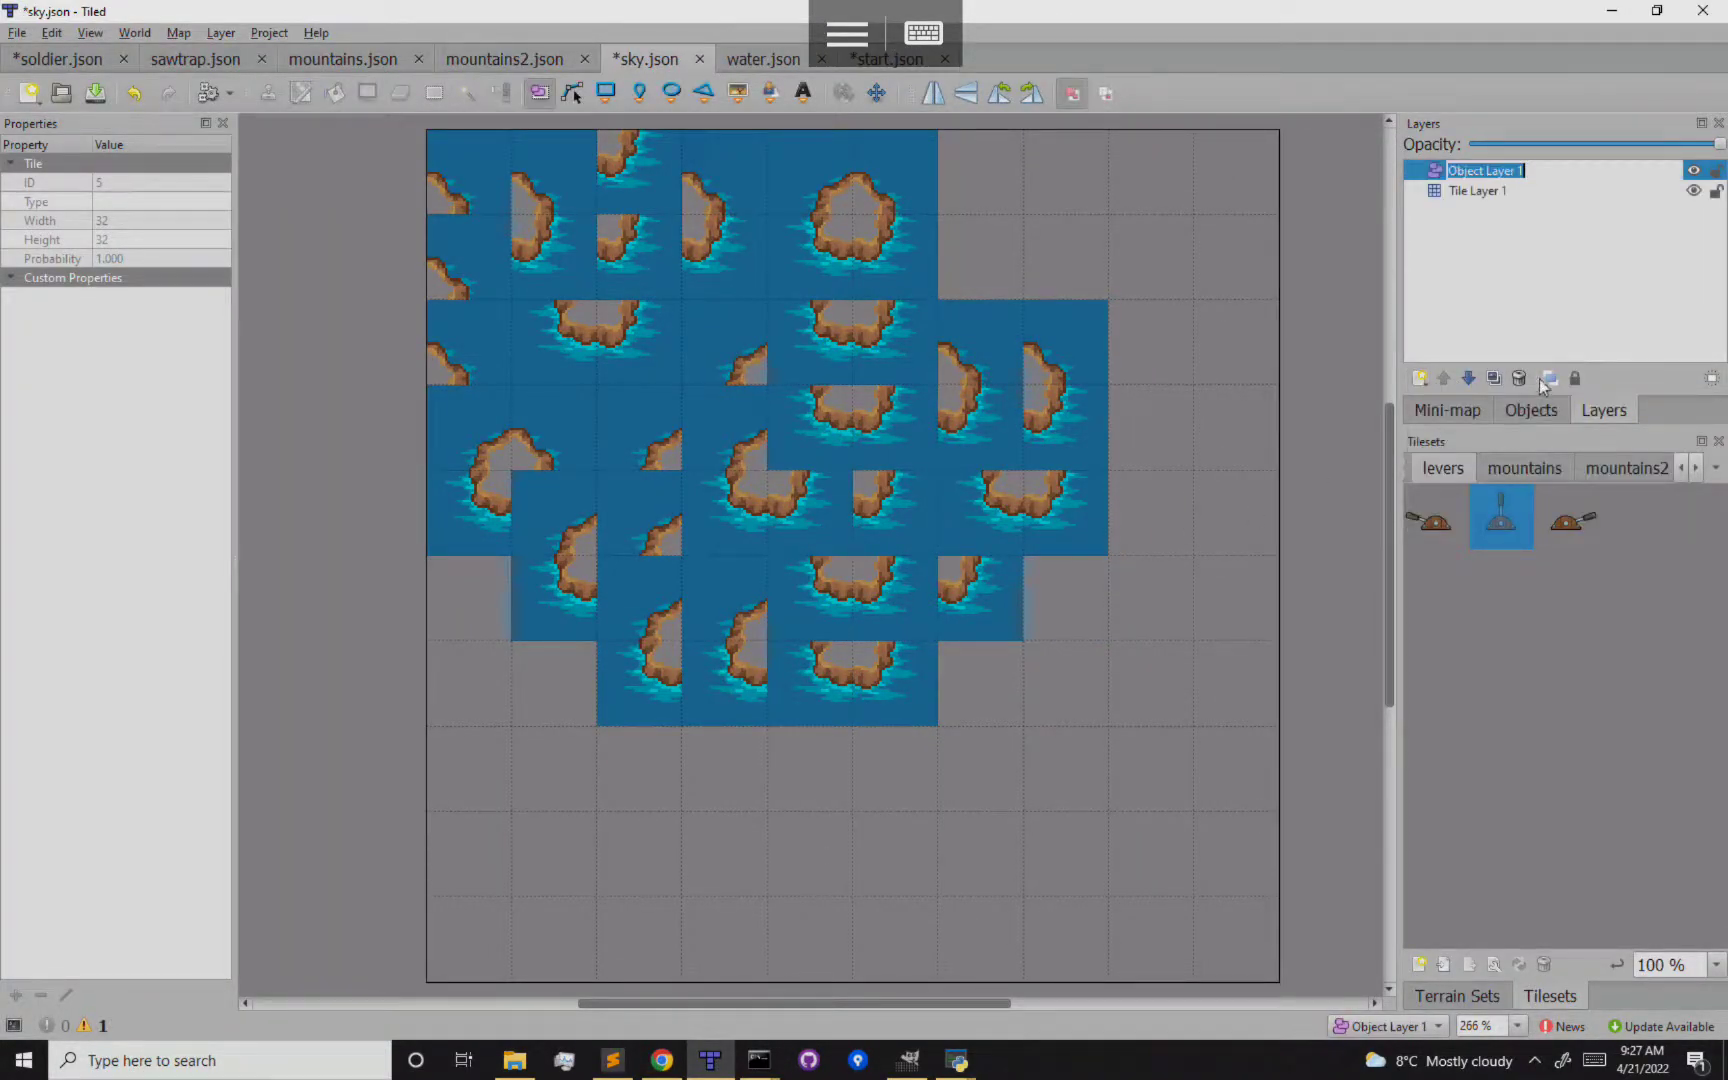
pyautogui.write('demo')
pyautogui.press('Return')
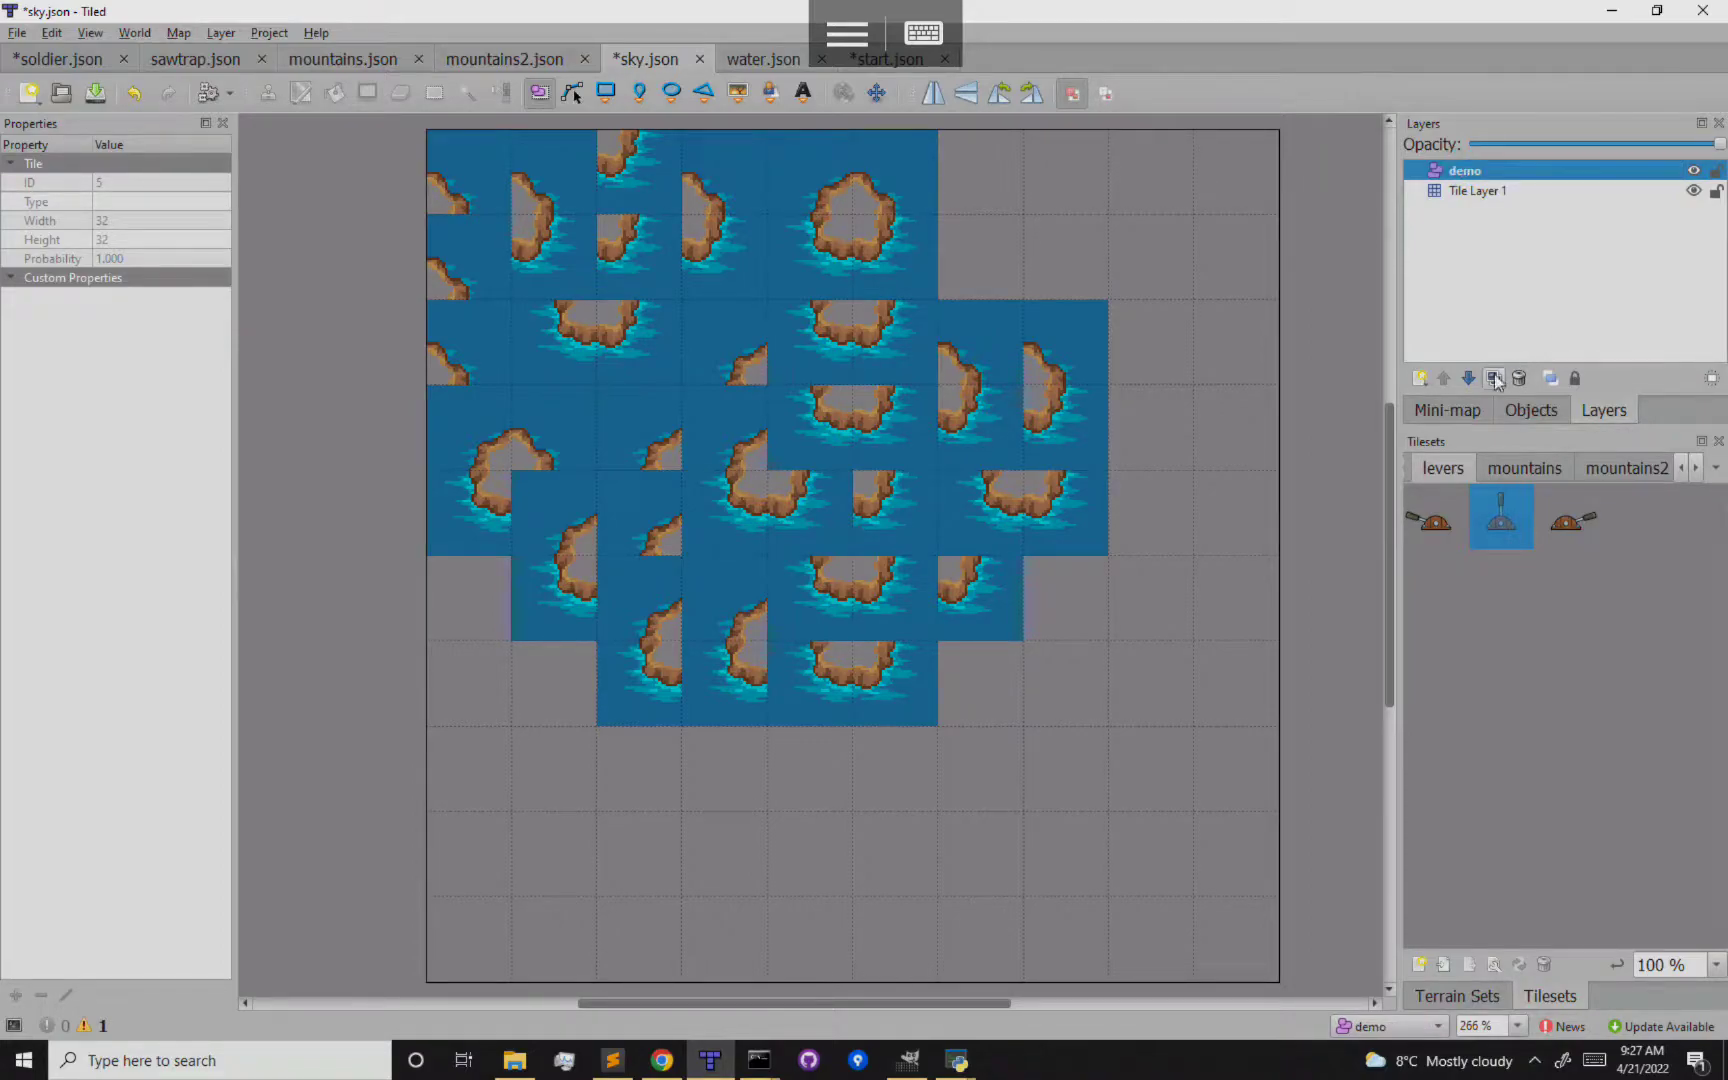
# Insert the upright lever from the levers tileset as a tile object on the demo layer, at about X 8.5, Y 284
pyautogui.click(737, 92)
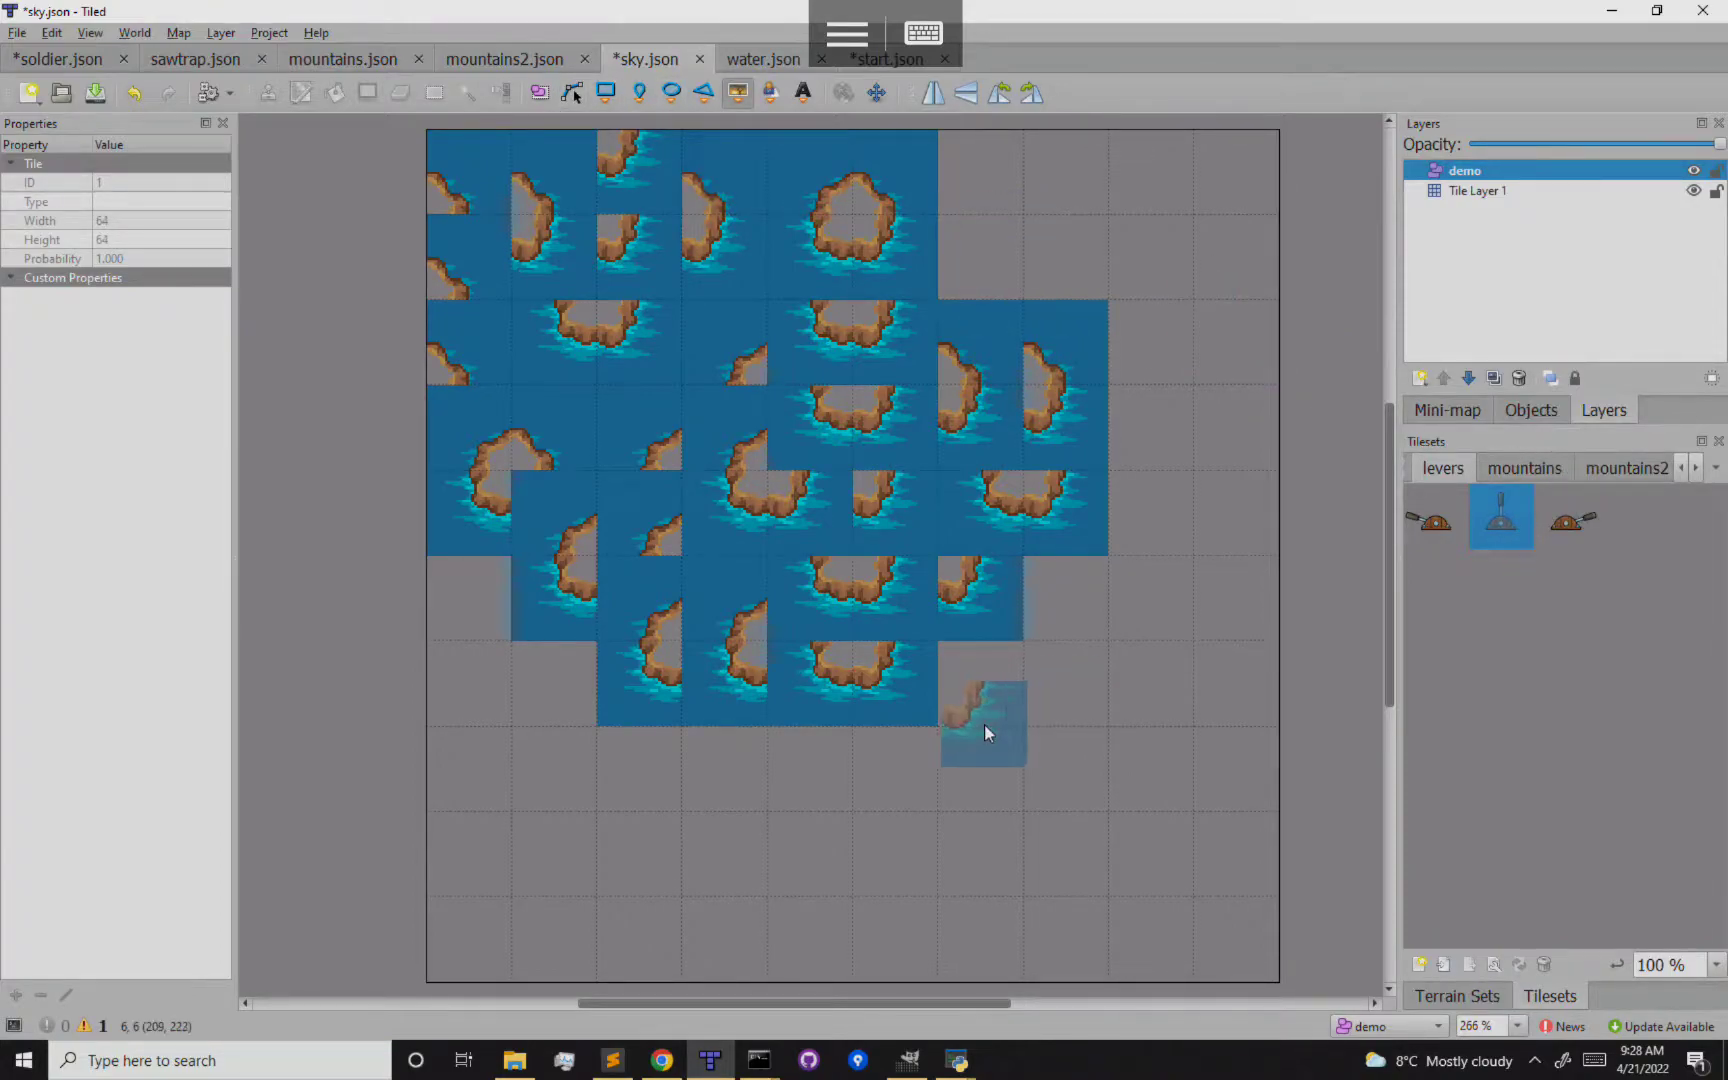
pyautogui.click(1512, 193)
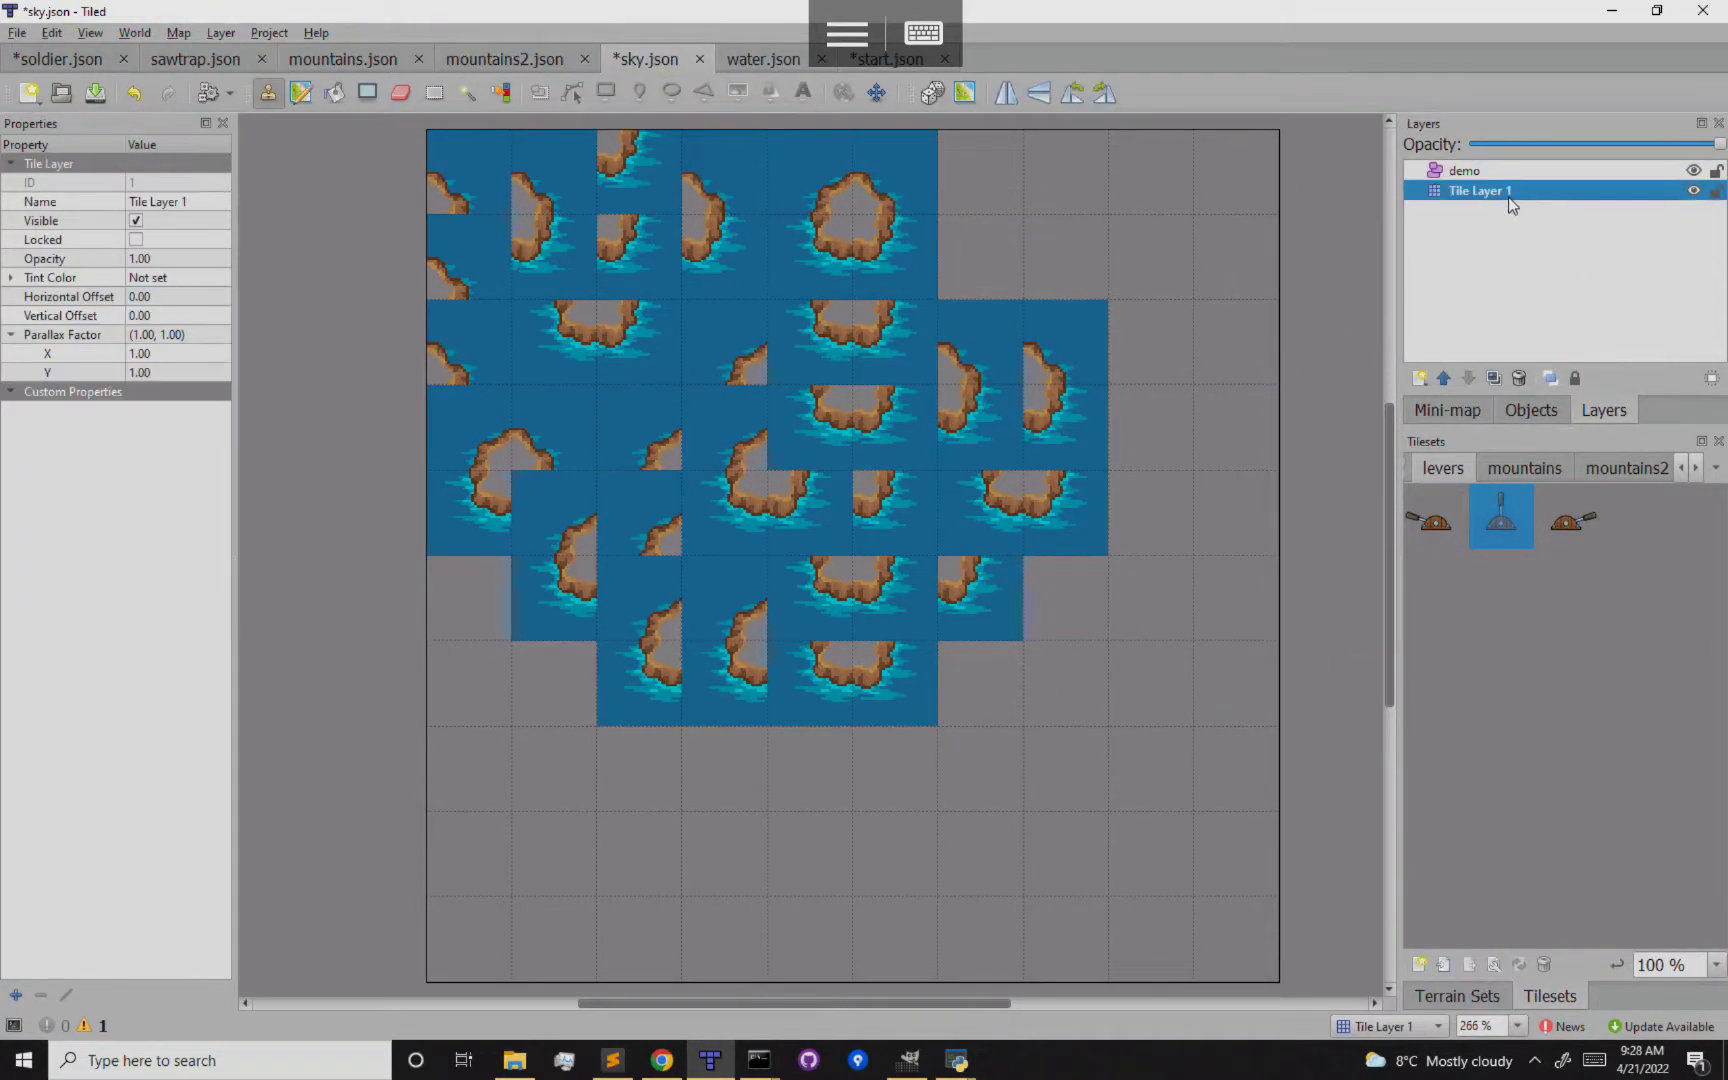
pyautogui.click(1512, 172)
pyautogui.click(1517, 522)
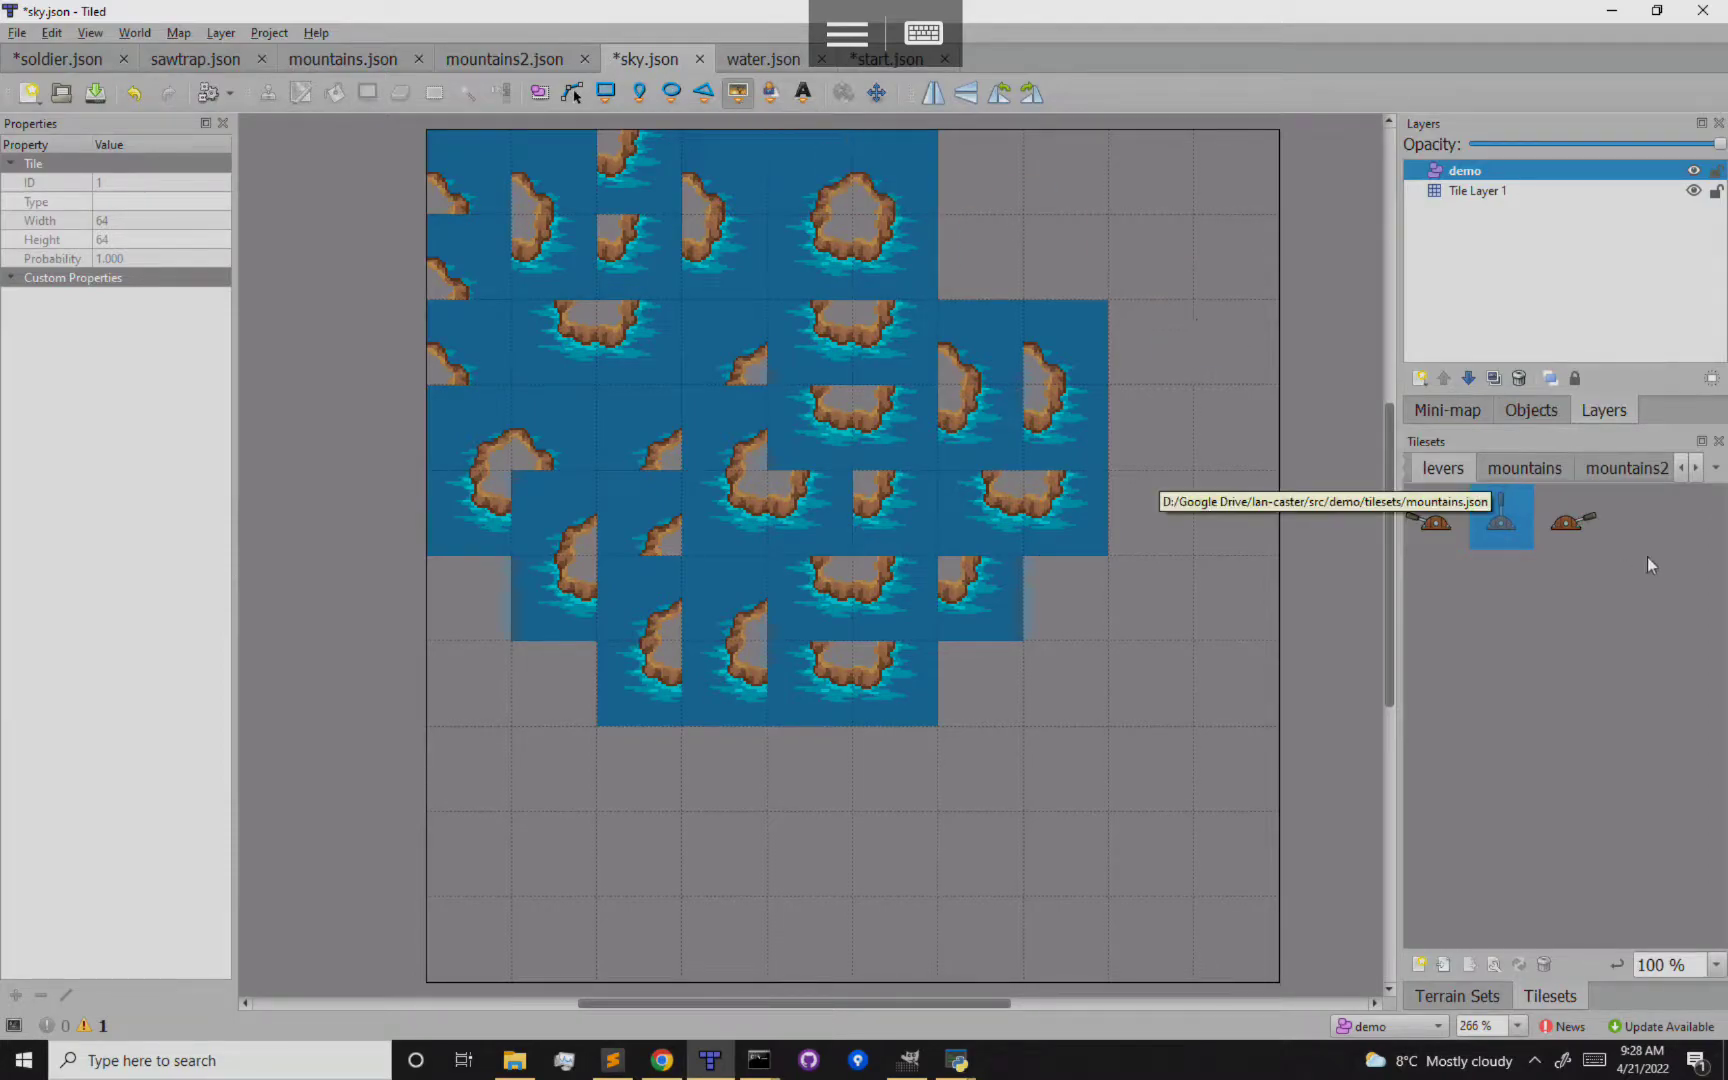
pyautogui.click(1715, 467)
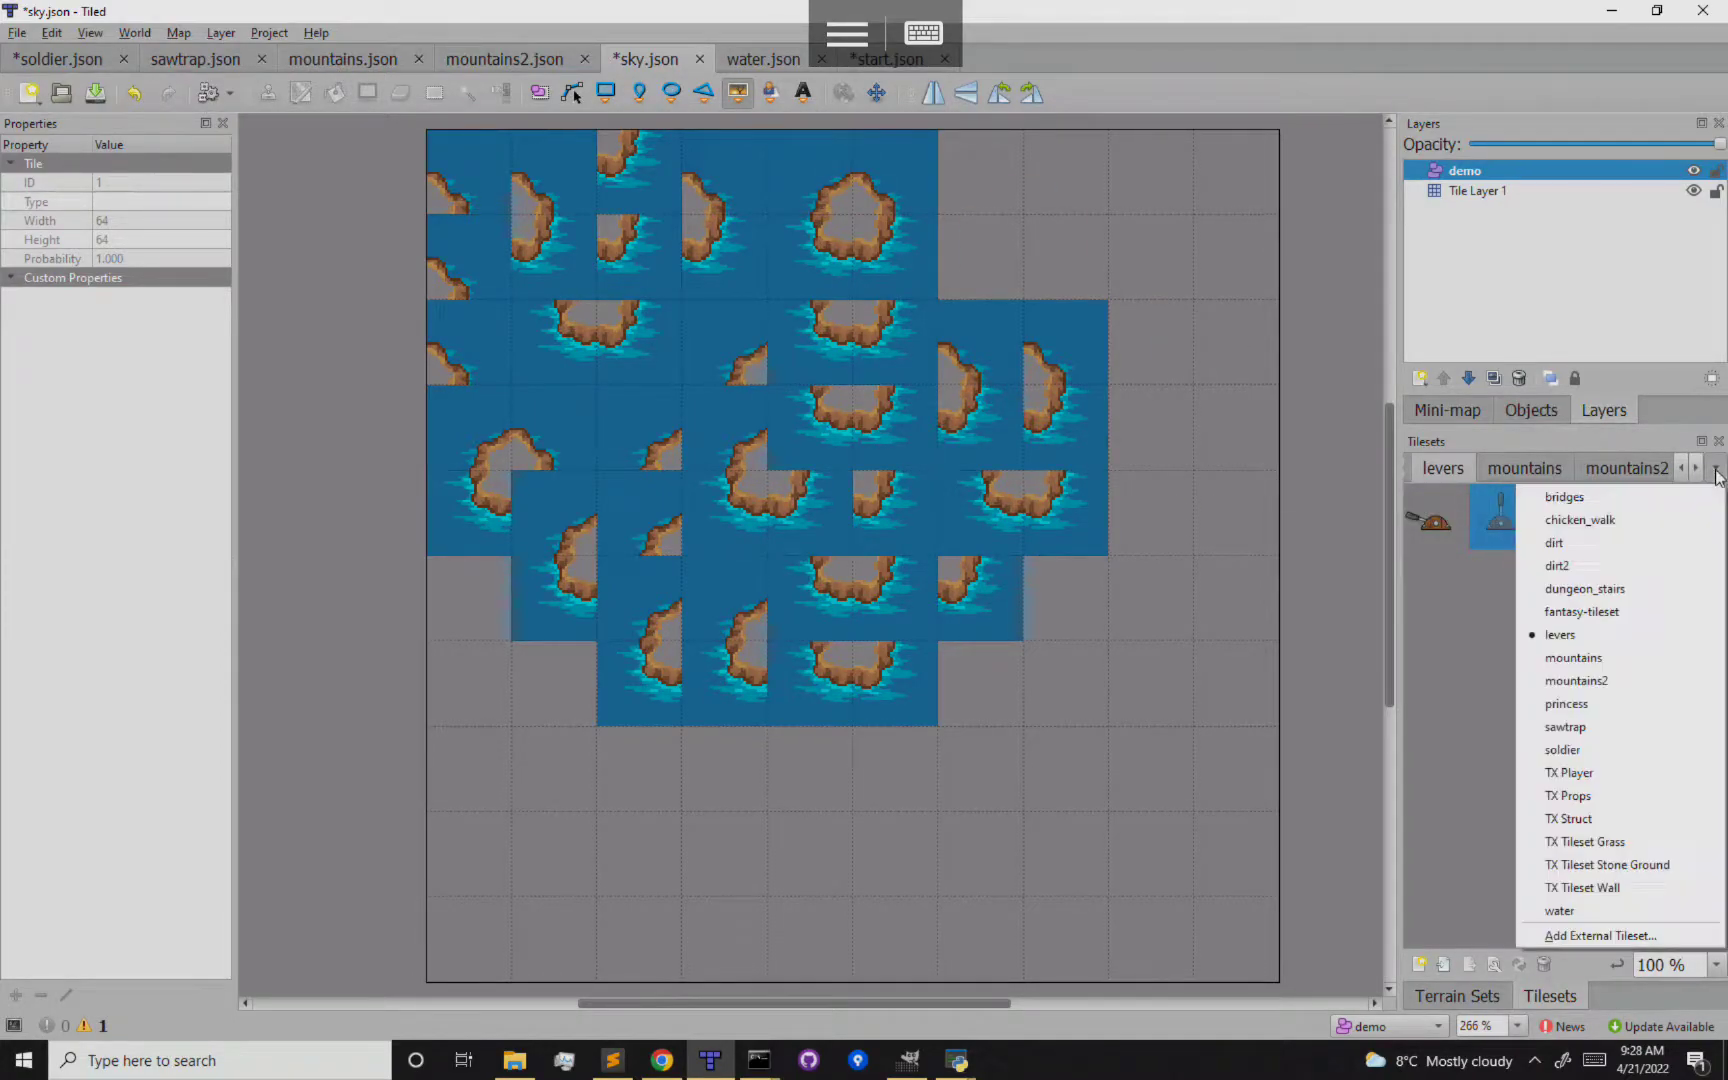
pyautogui.click(1582, 626)
pyautogui.click(1578, 518)
pyautogui.click(1462, 522)
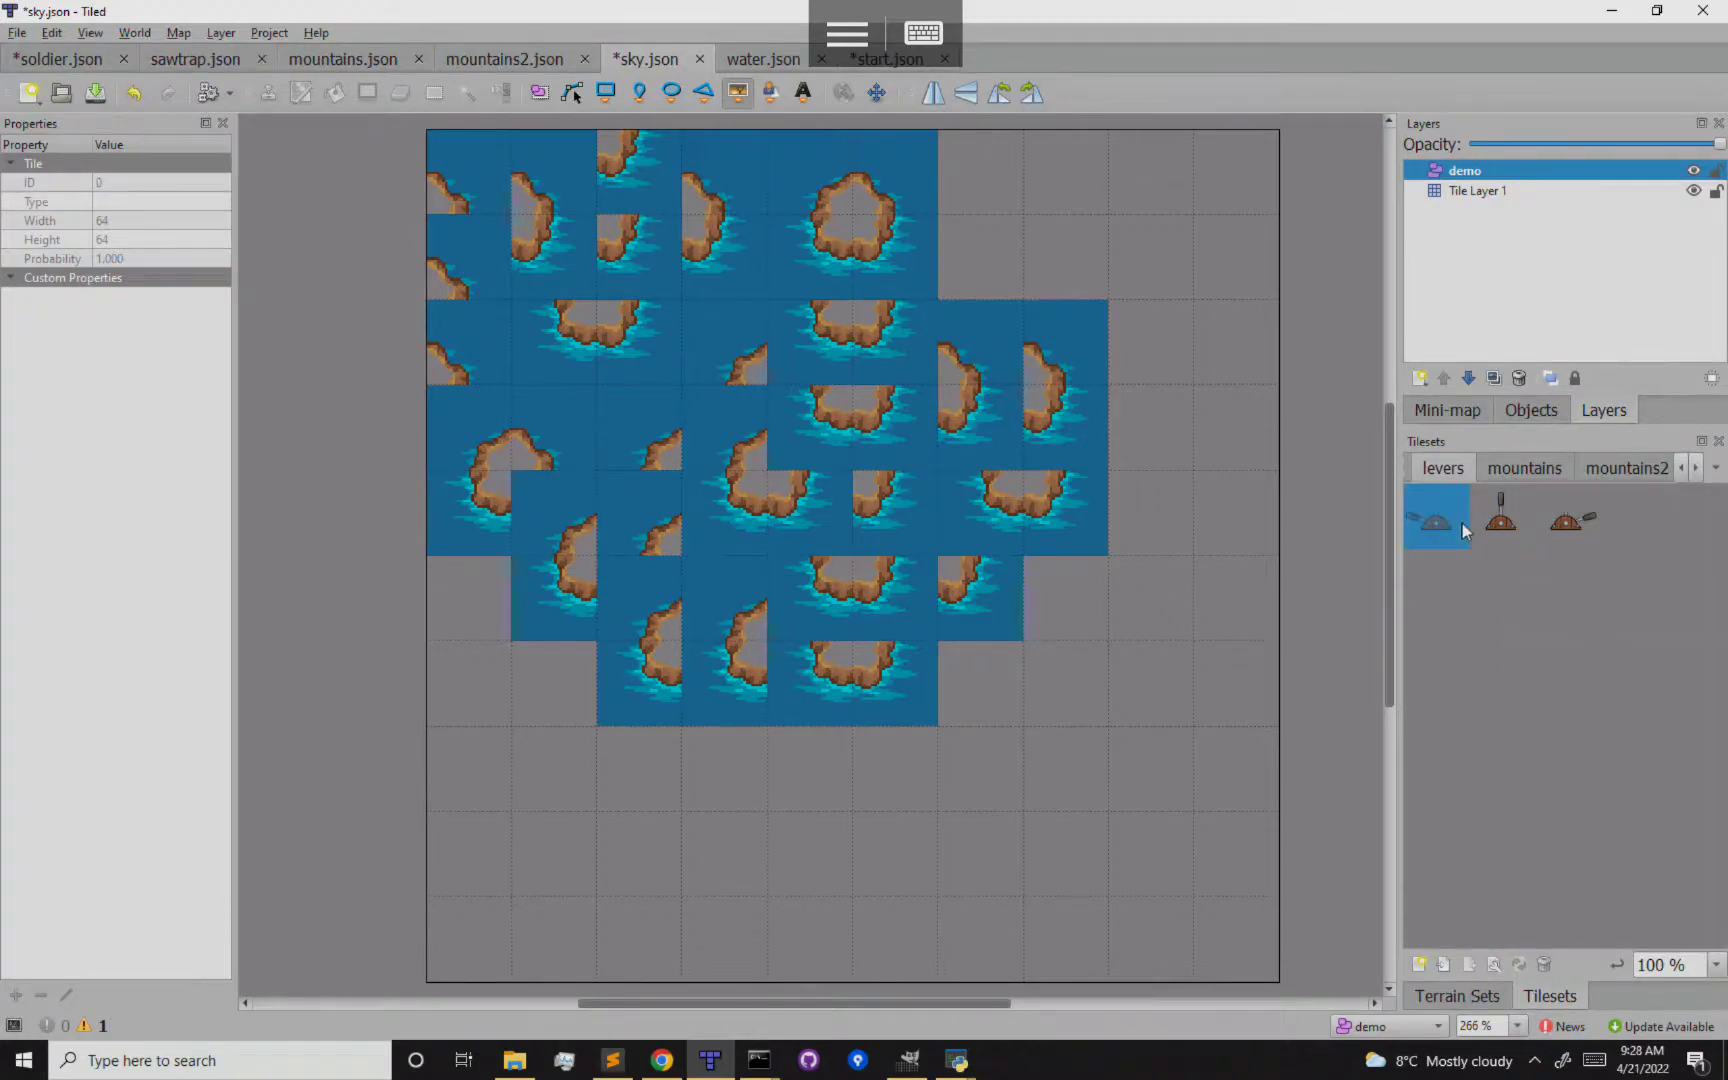
pyautogui.click(1516, 513)
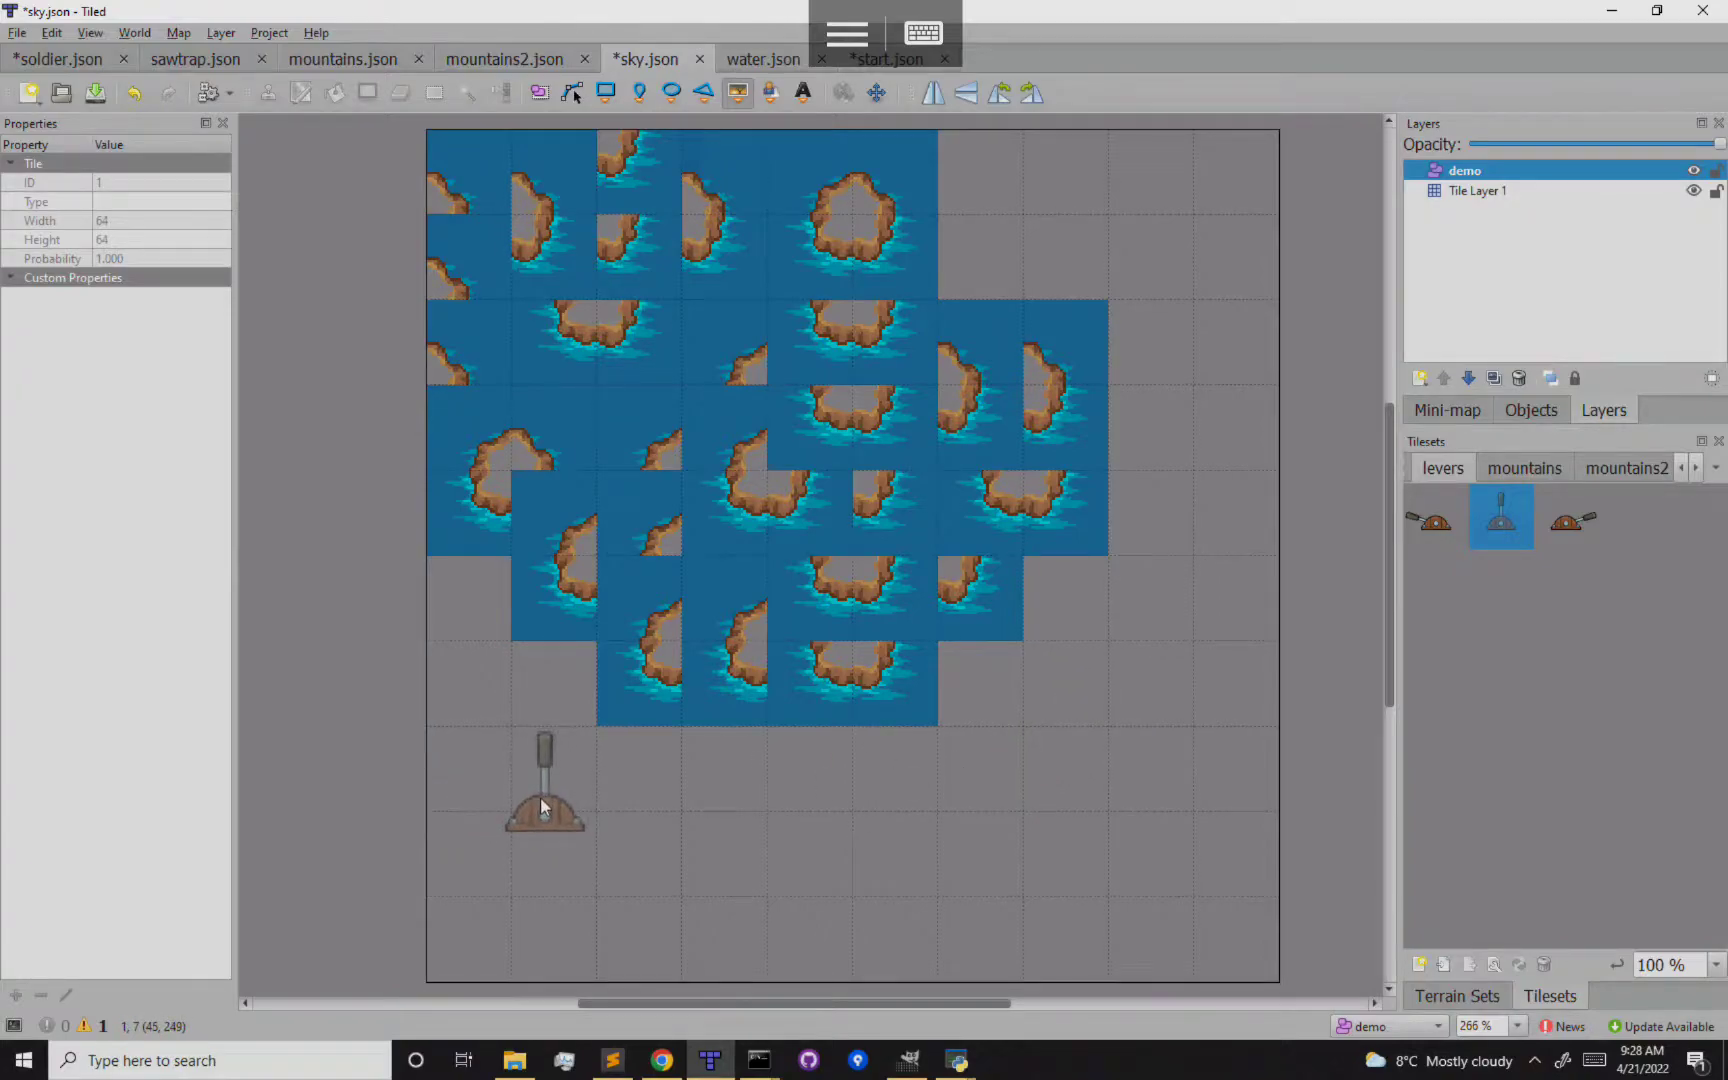
pyautogui.click(535, 802)
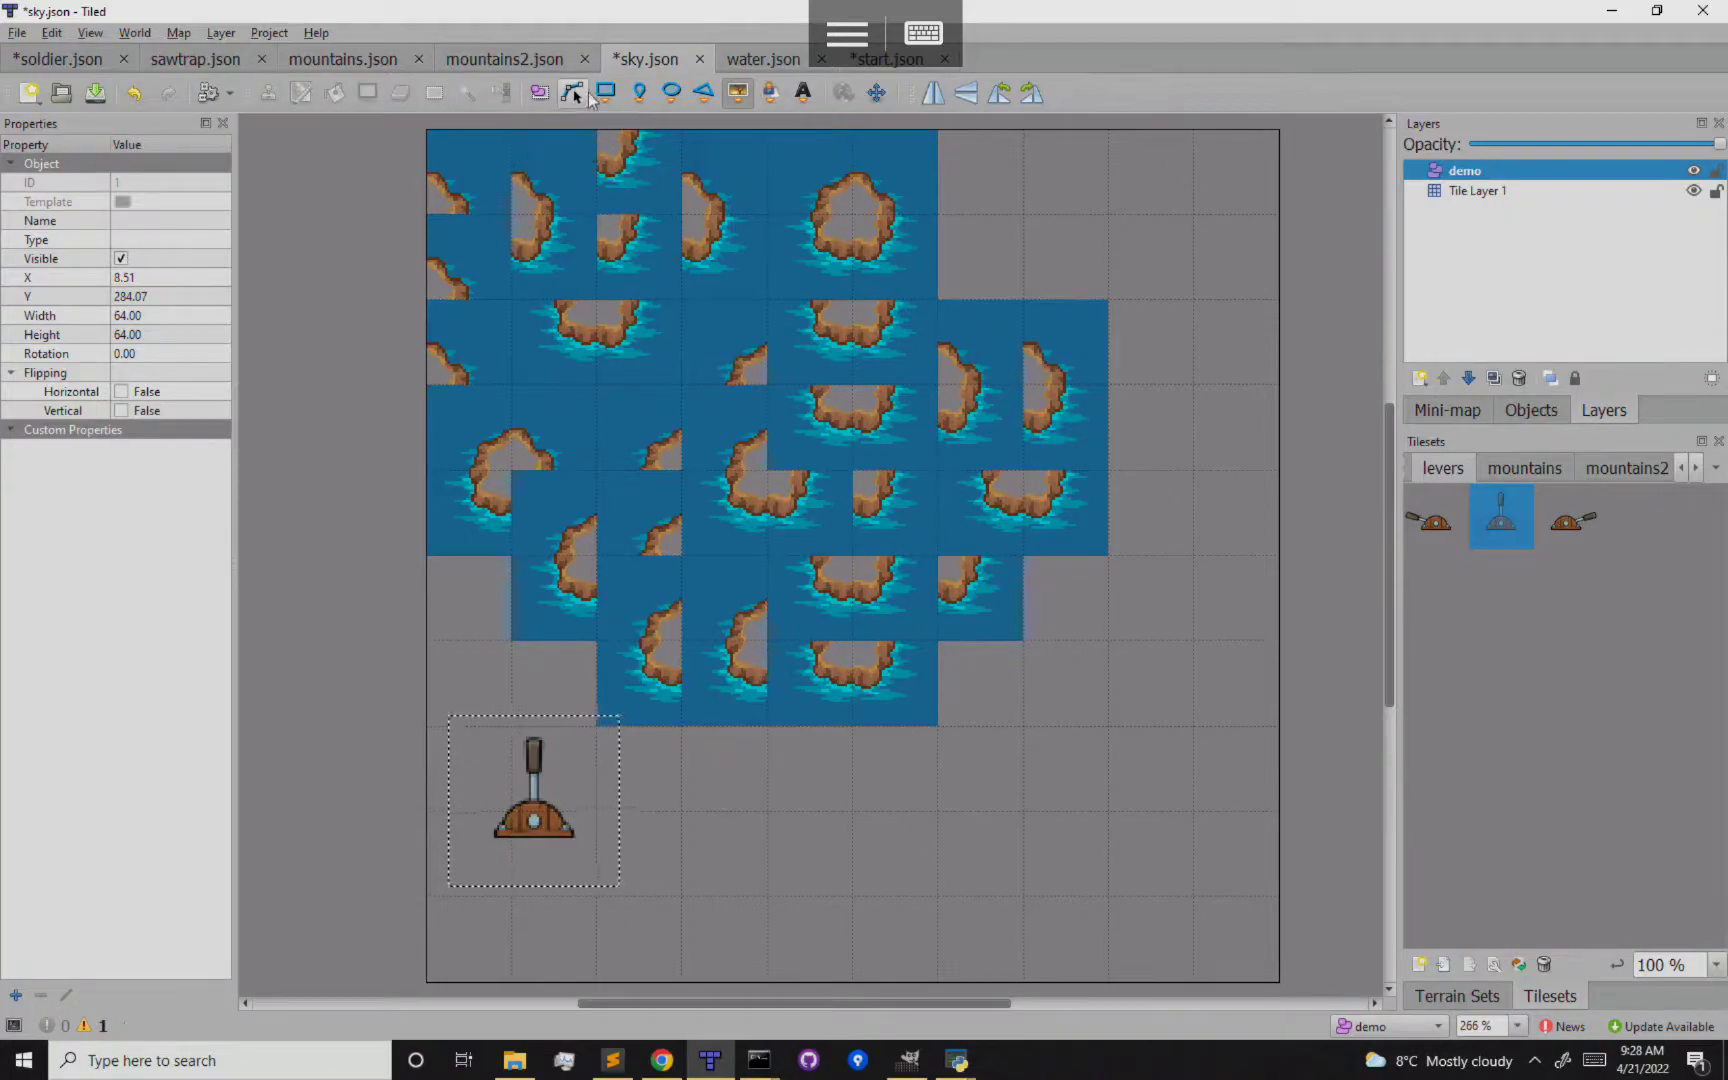
# Add a point object at about X 115, Y 267 and a rectangle object about 85 by 37.5 beside it, below the water tiles
pyautogui.click(653, 96)
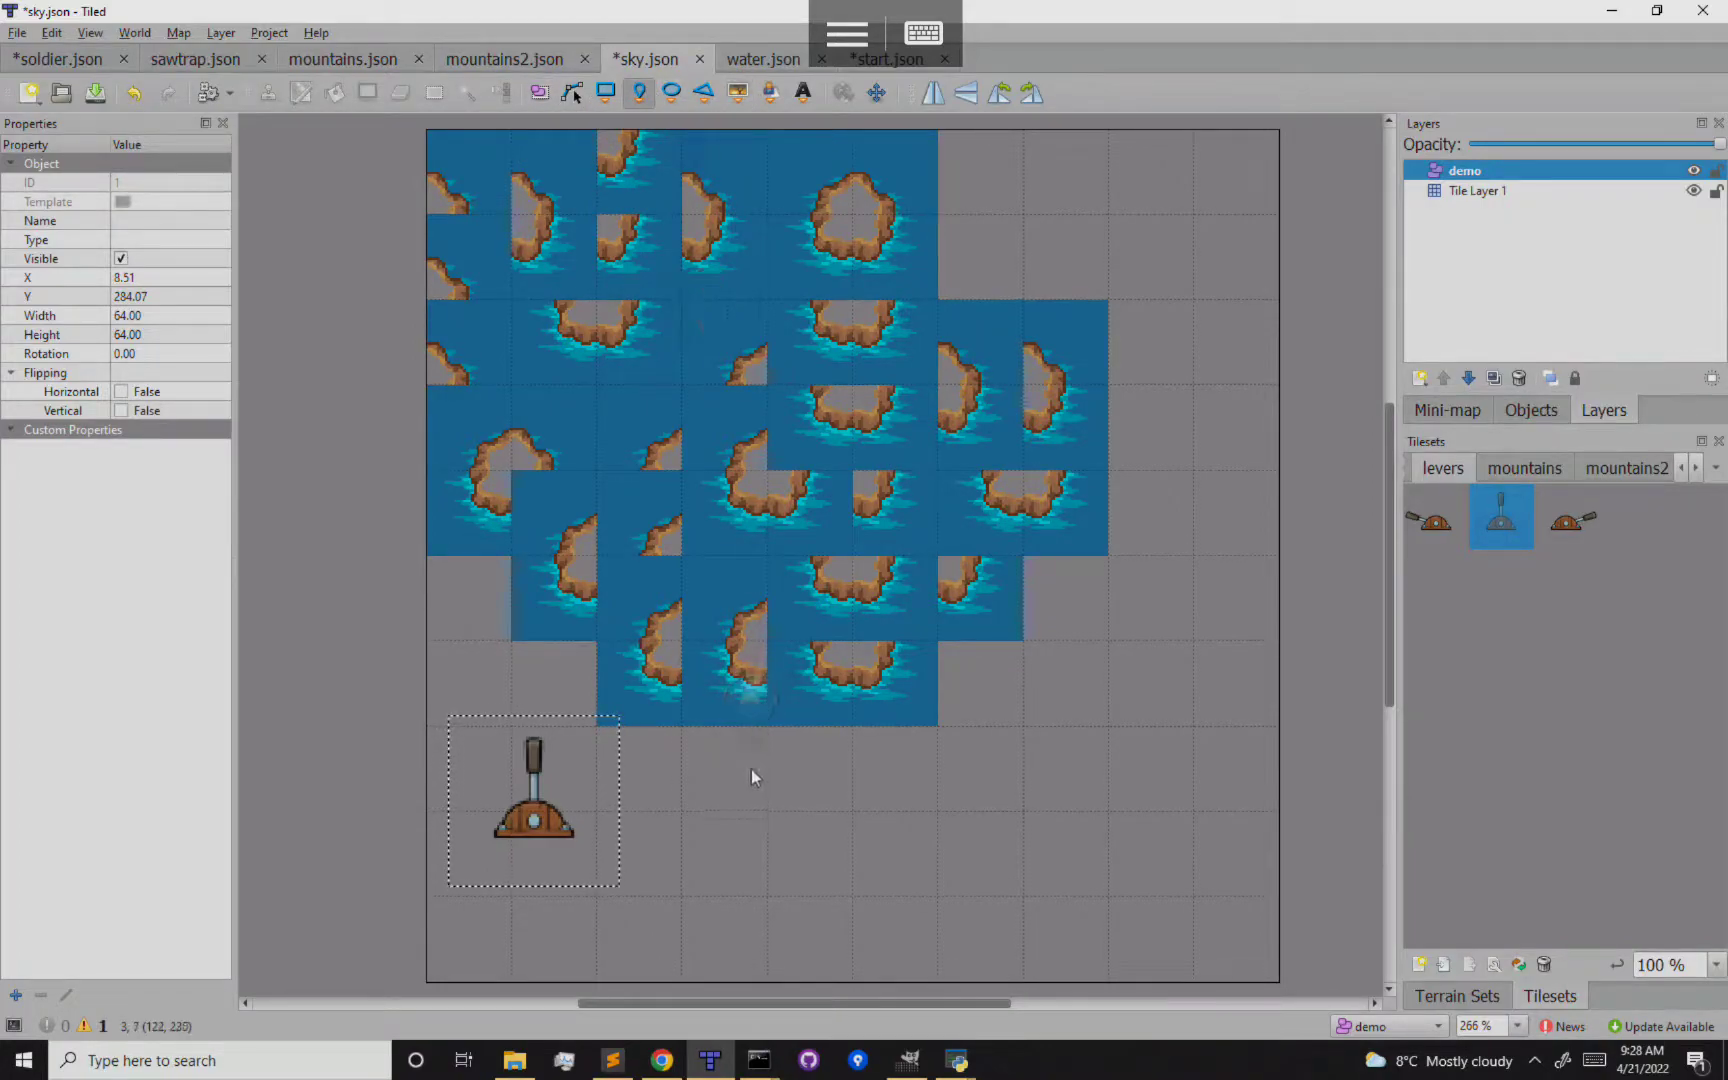
pyautogui.click(734, 840)
pyautogui.click(605, 92)
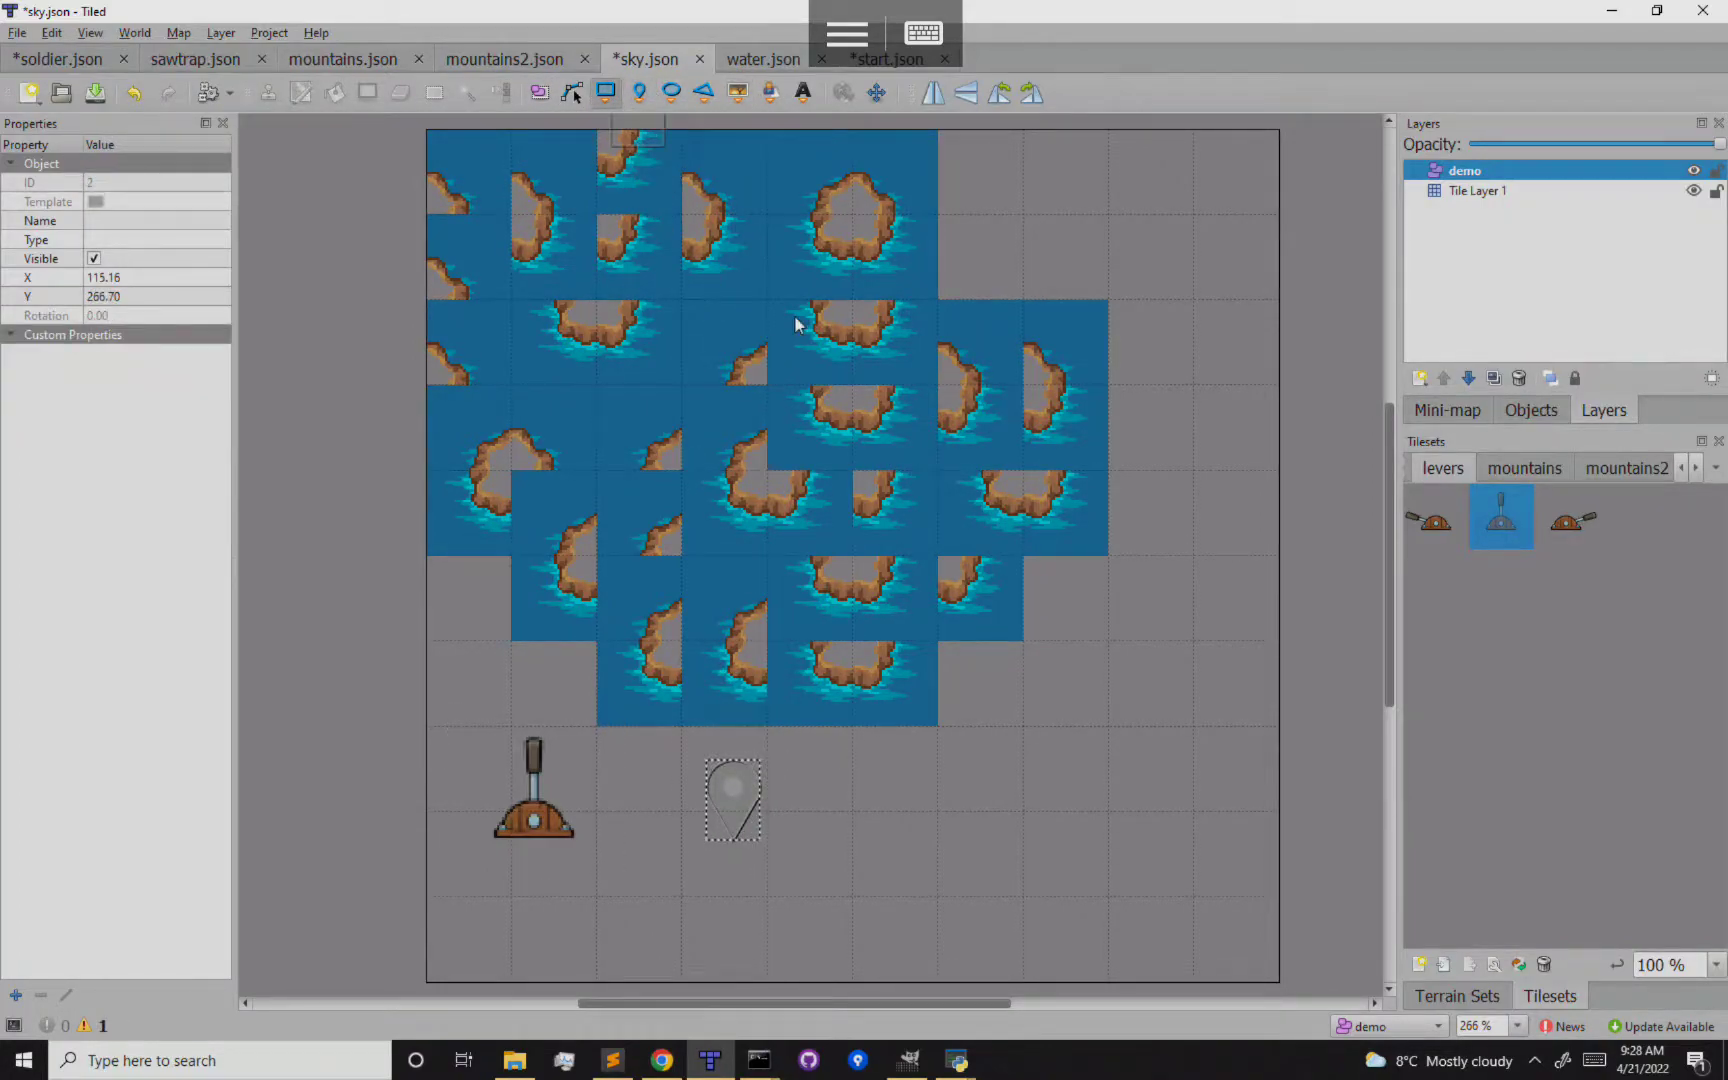
pyautogui.moveTo(924, 769); pyautogui.dragTo(1152, 869)
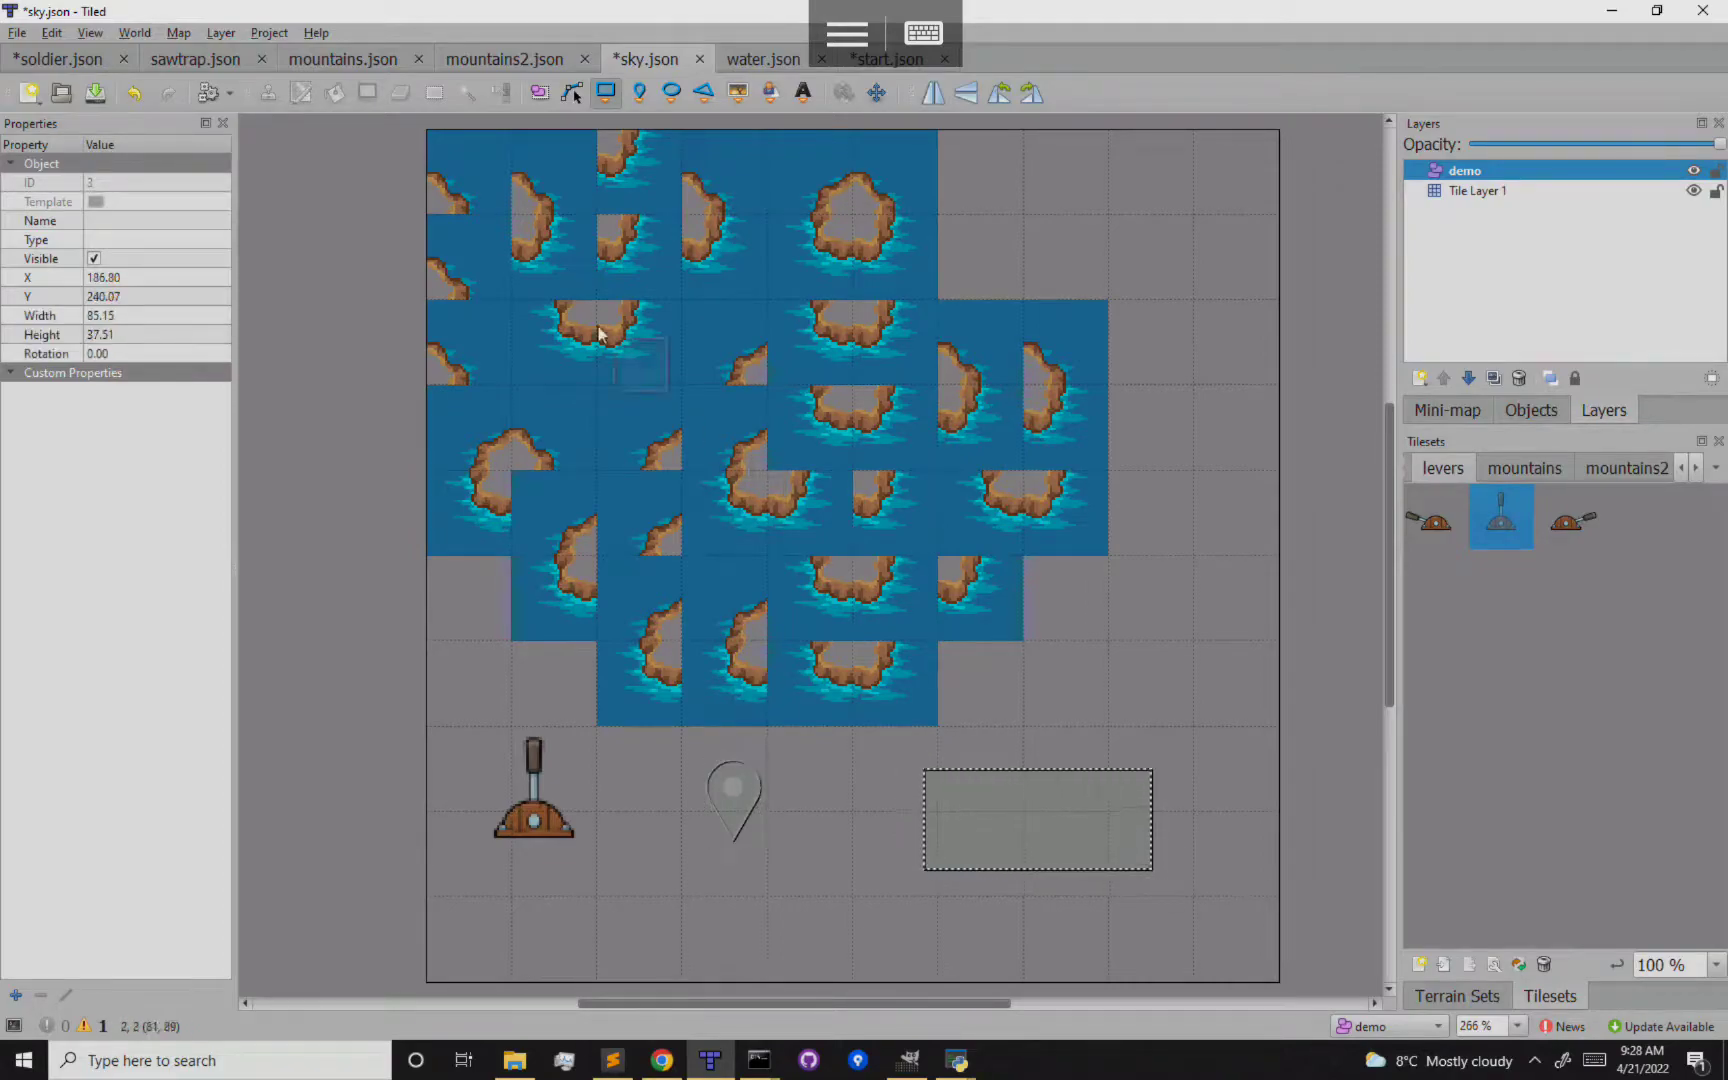
# Save the sky.json map and switch to Sublime Text to show its reloaded source
pyautogui.click(29, 36)
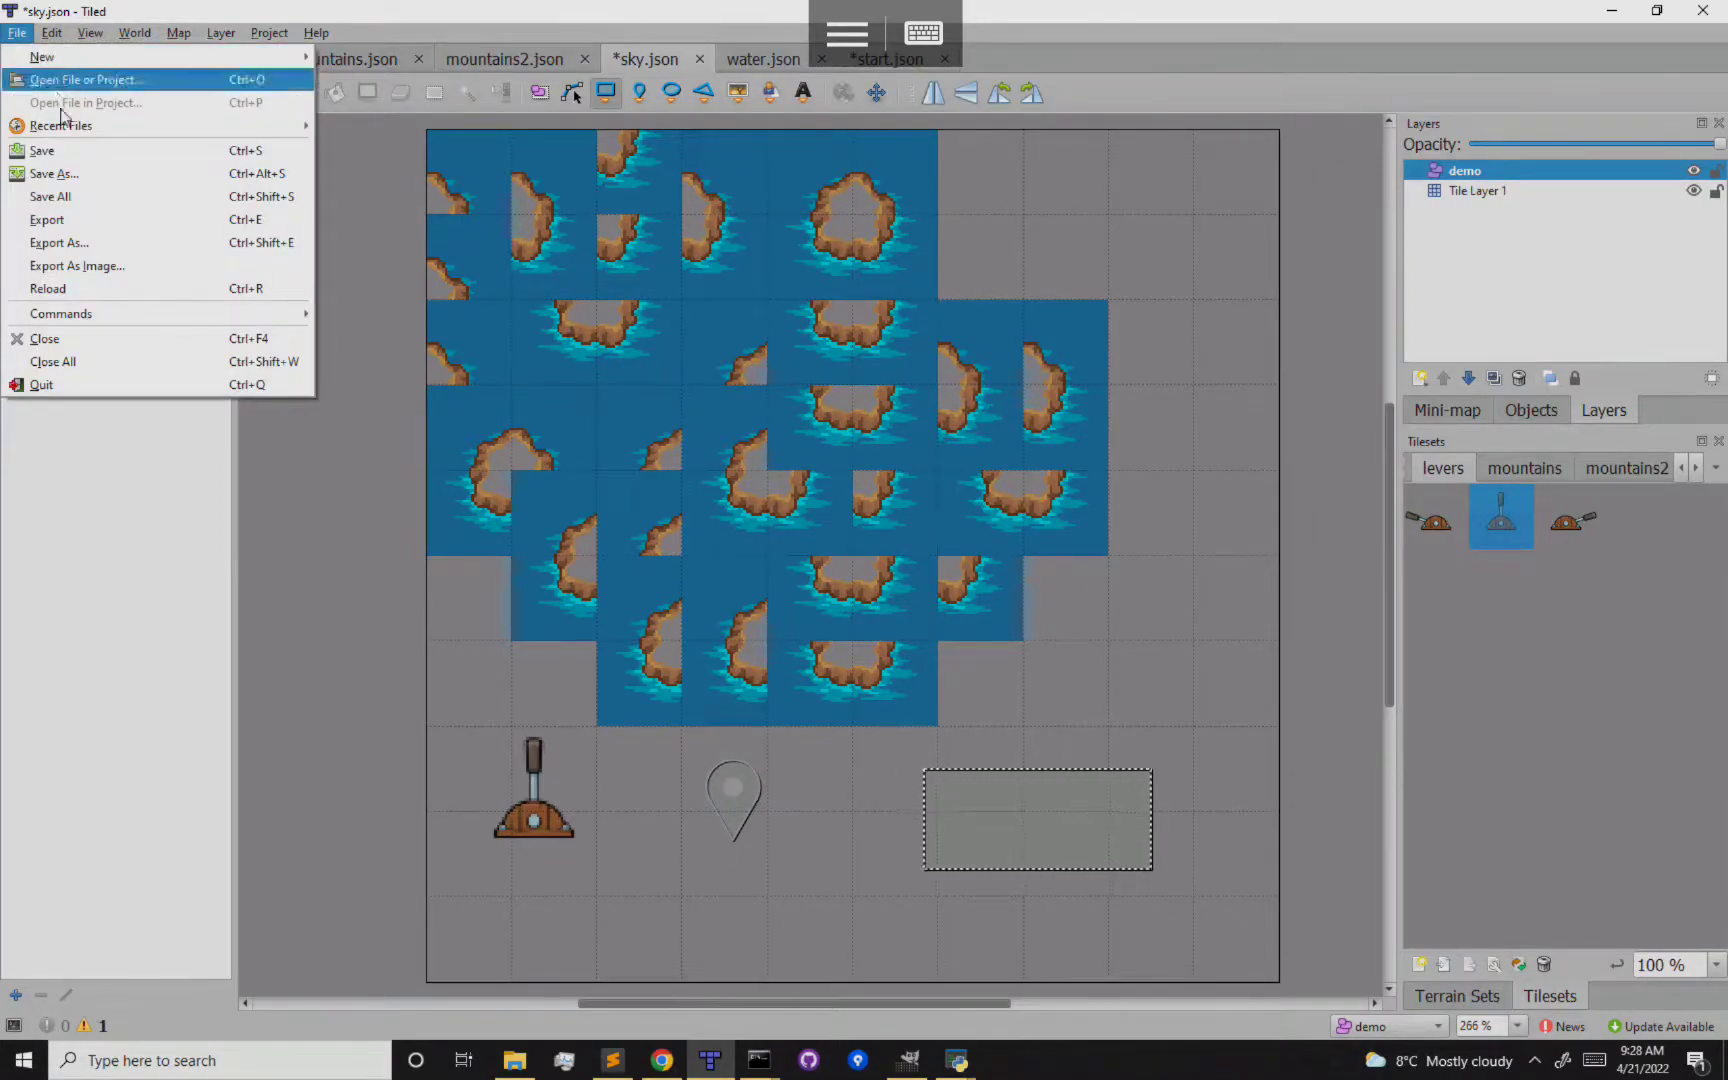
pyautogui.click(72, 150)
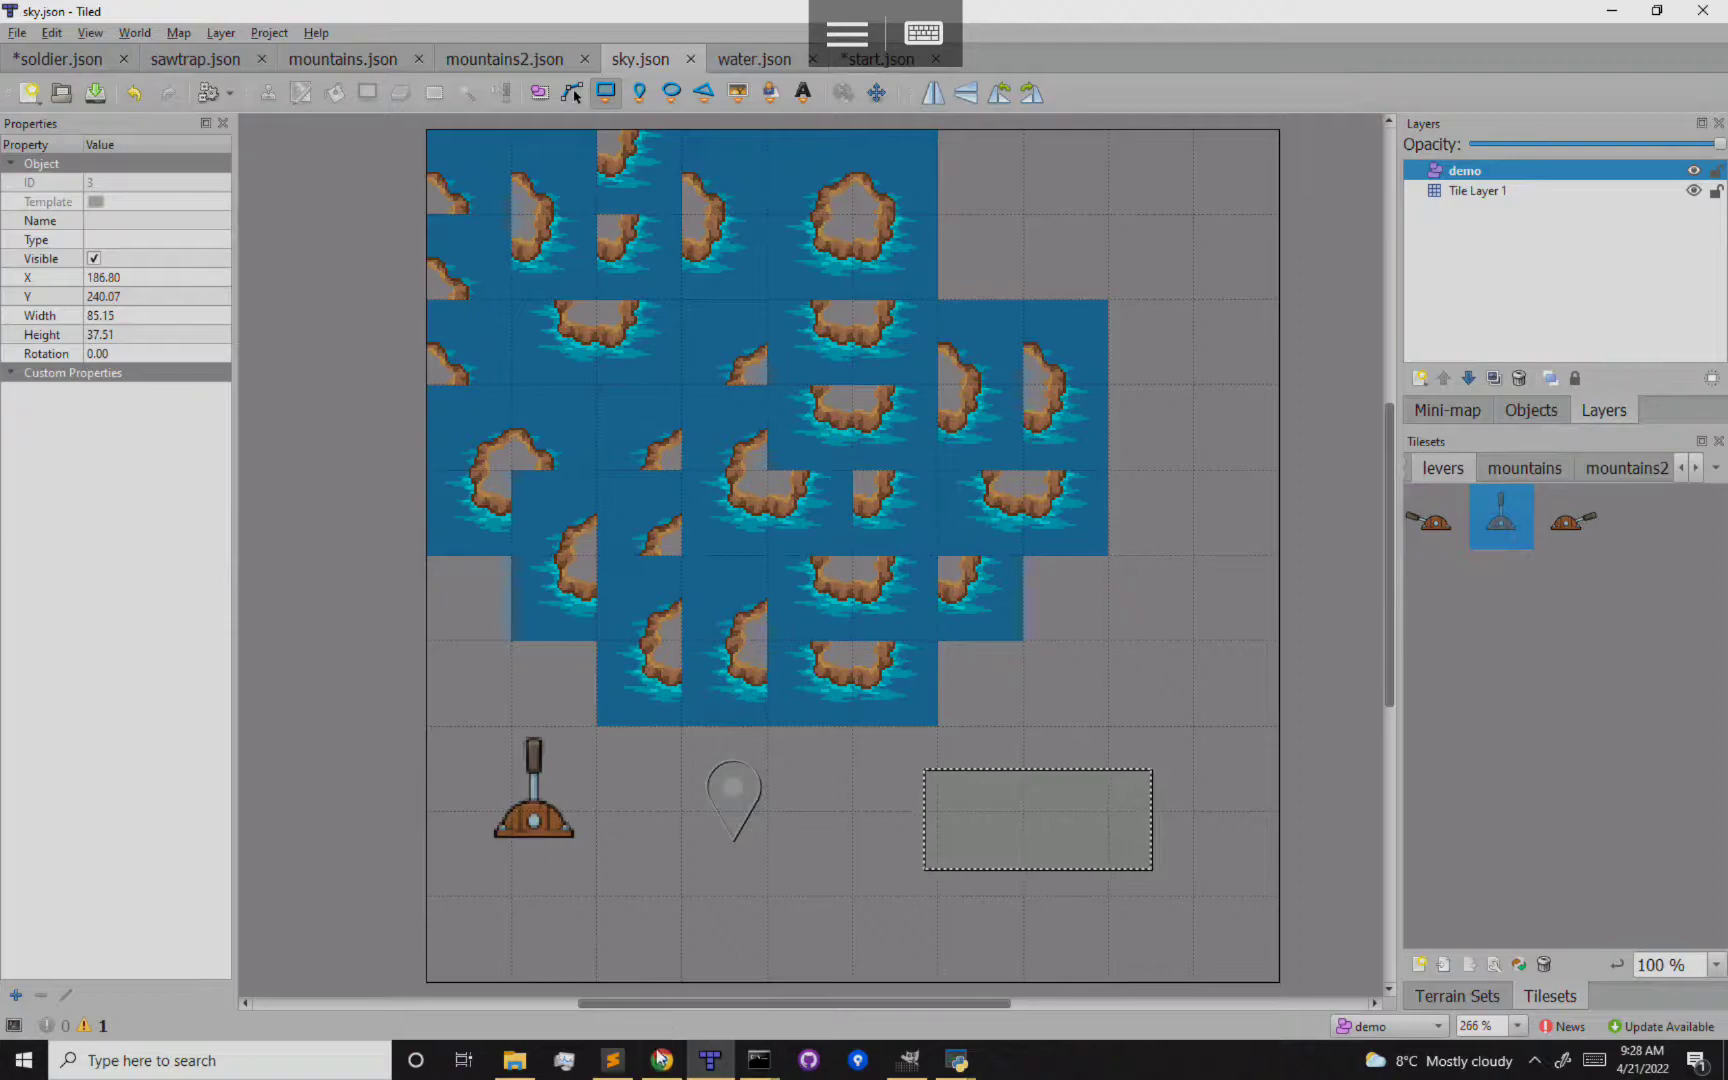
pyautogui.click(612, 1060)
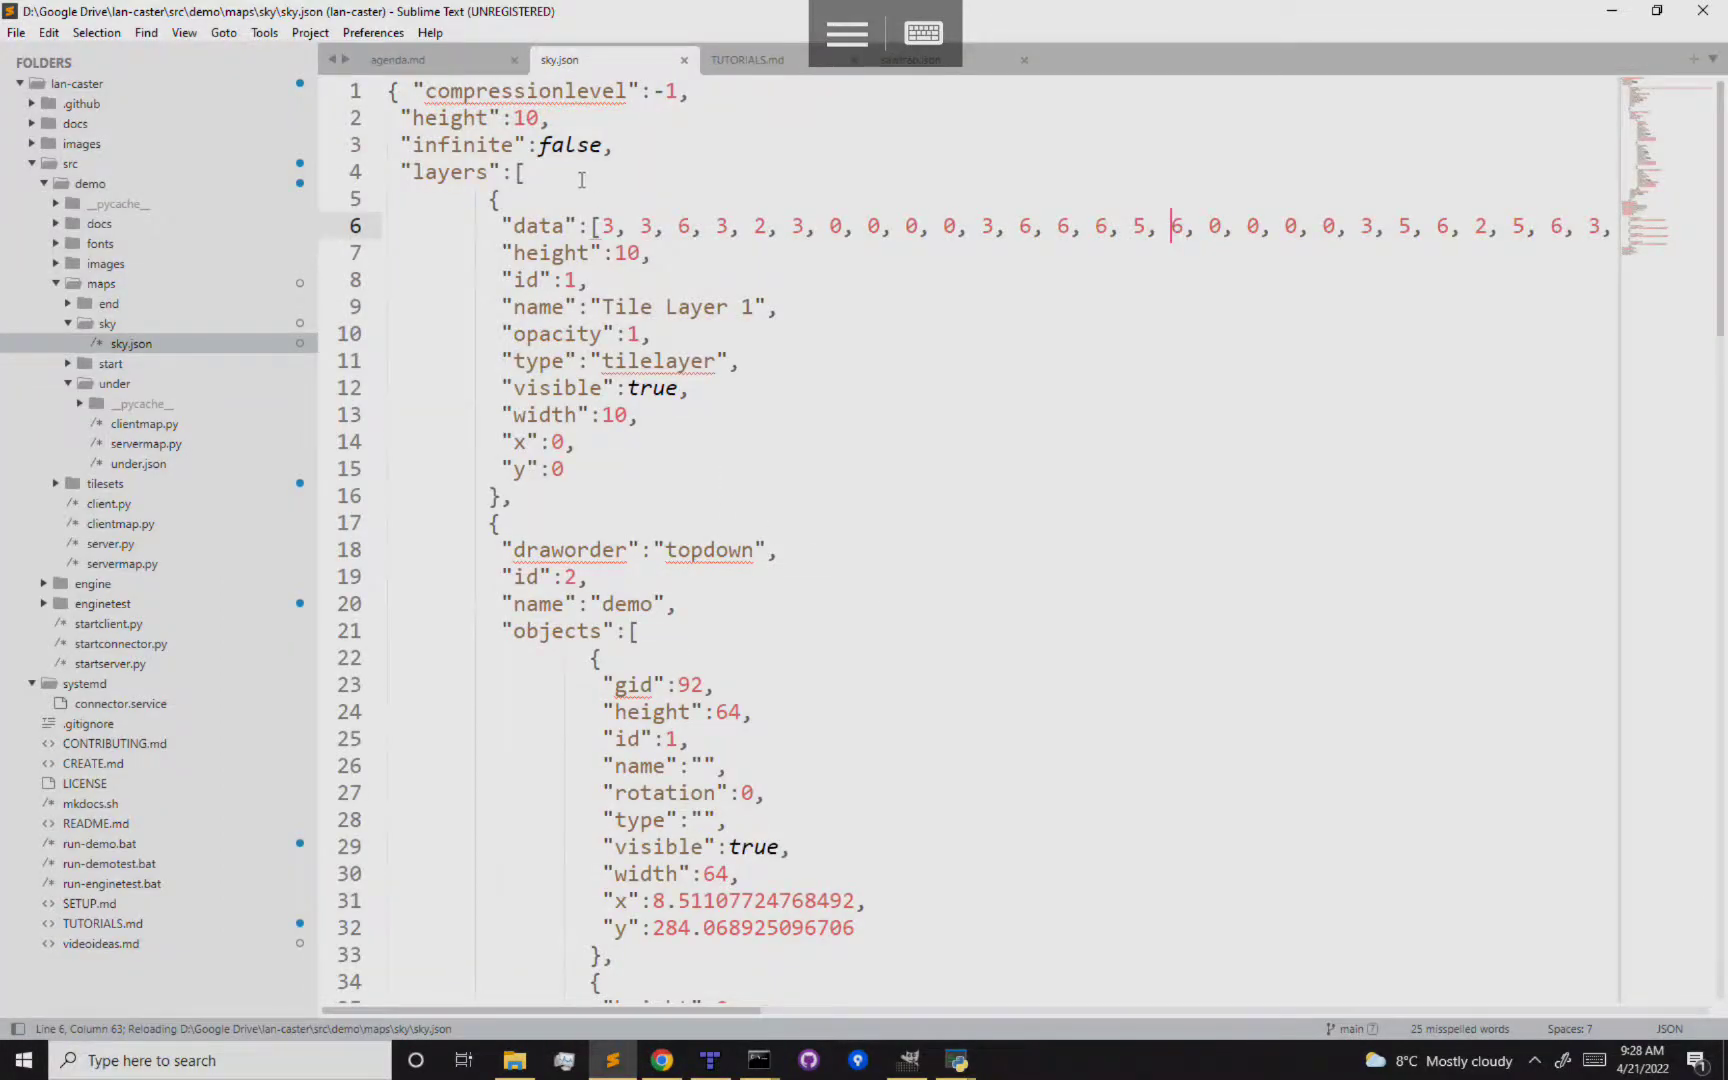
# Examine the layers list in sky.json, covering the demo layer's name, its objects array, and the lever object's gid, position and width
pyautogui.click(498, 520)
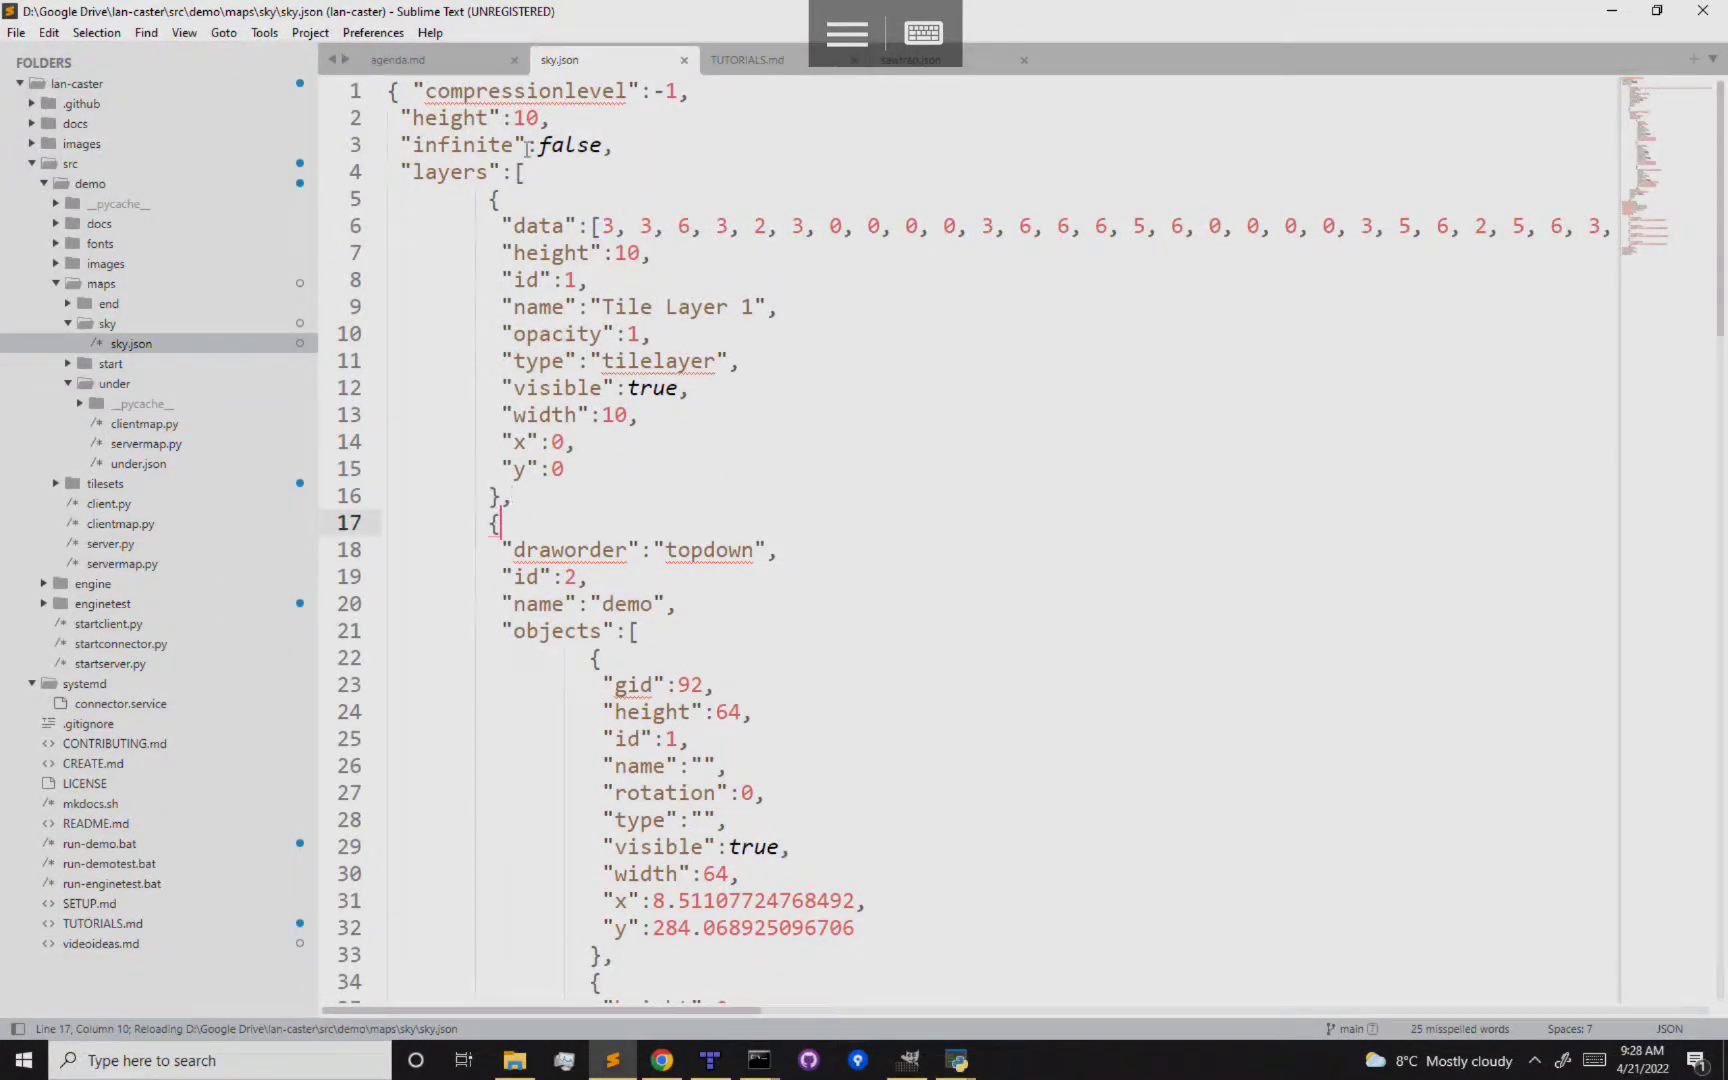
pyautogui.moveTo(509, 170); pyautogui.dragTo(525, 172)
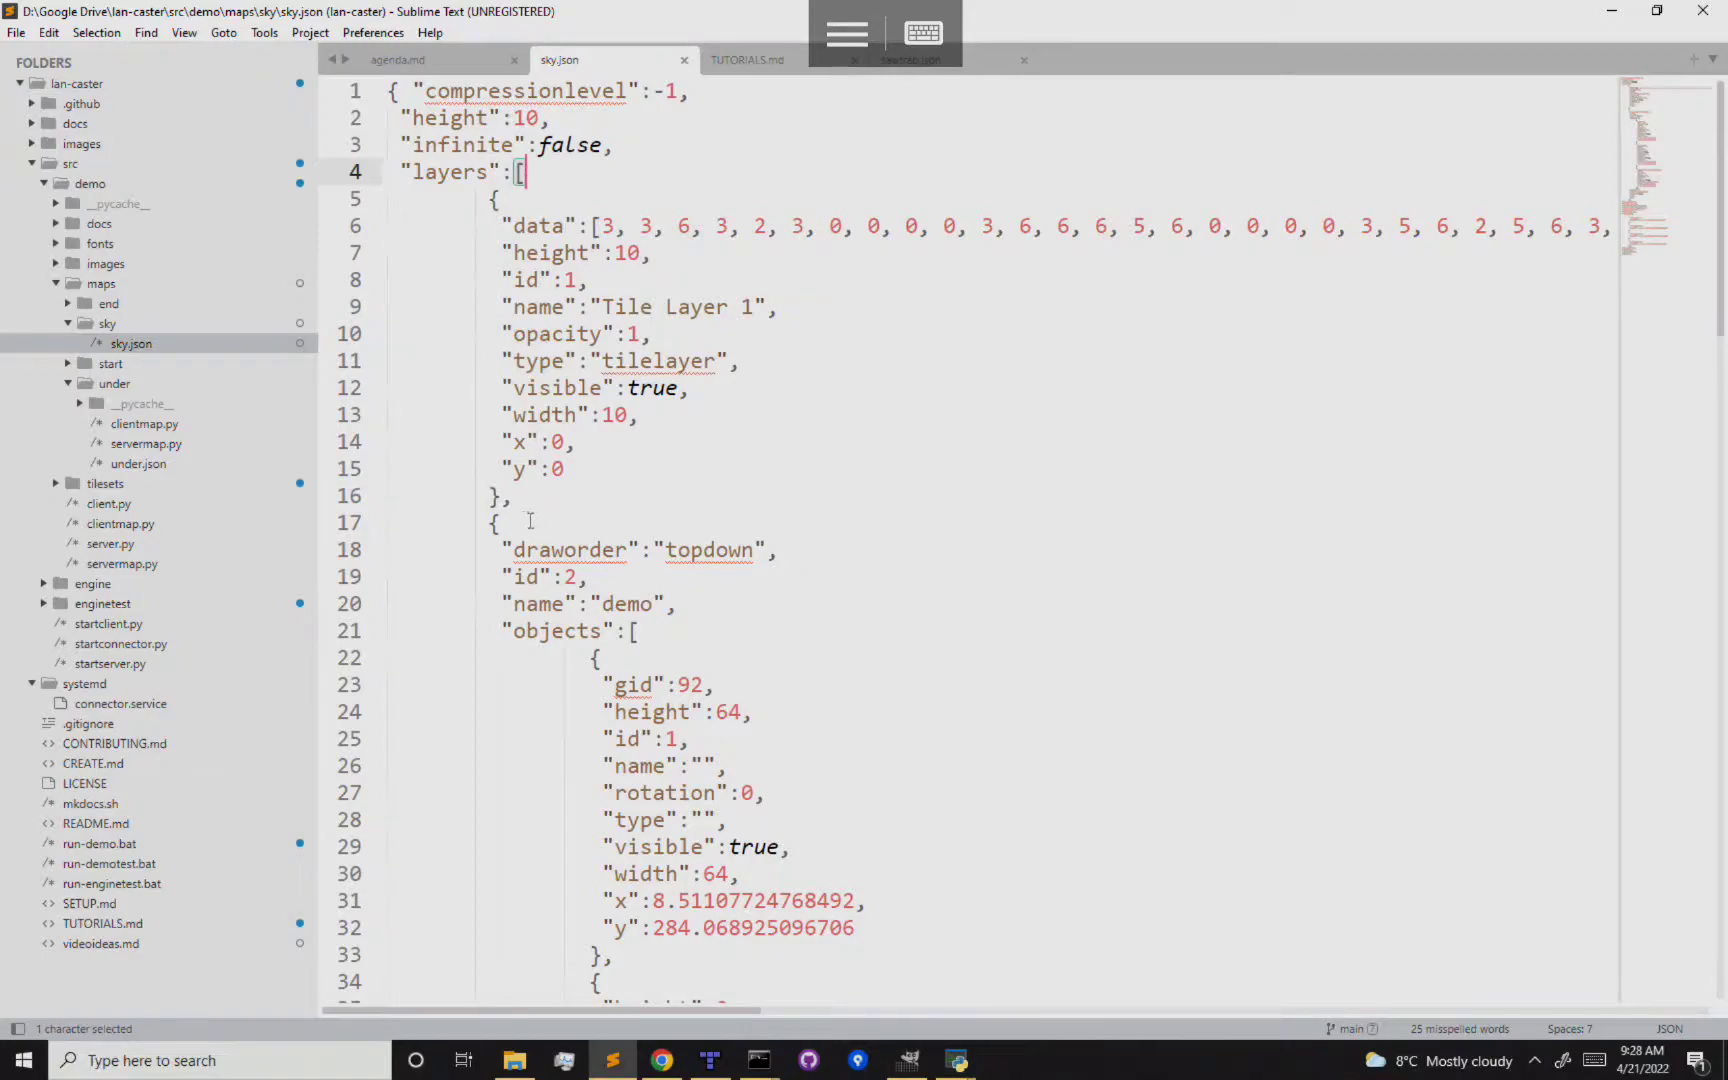
pyautogui.click(533, 493)
pyautogui.scroll(-3, 918, 512)
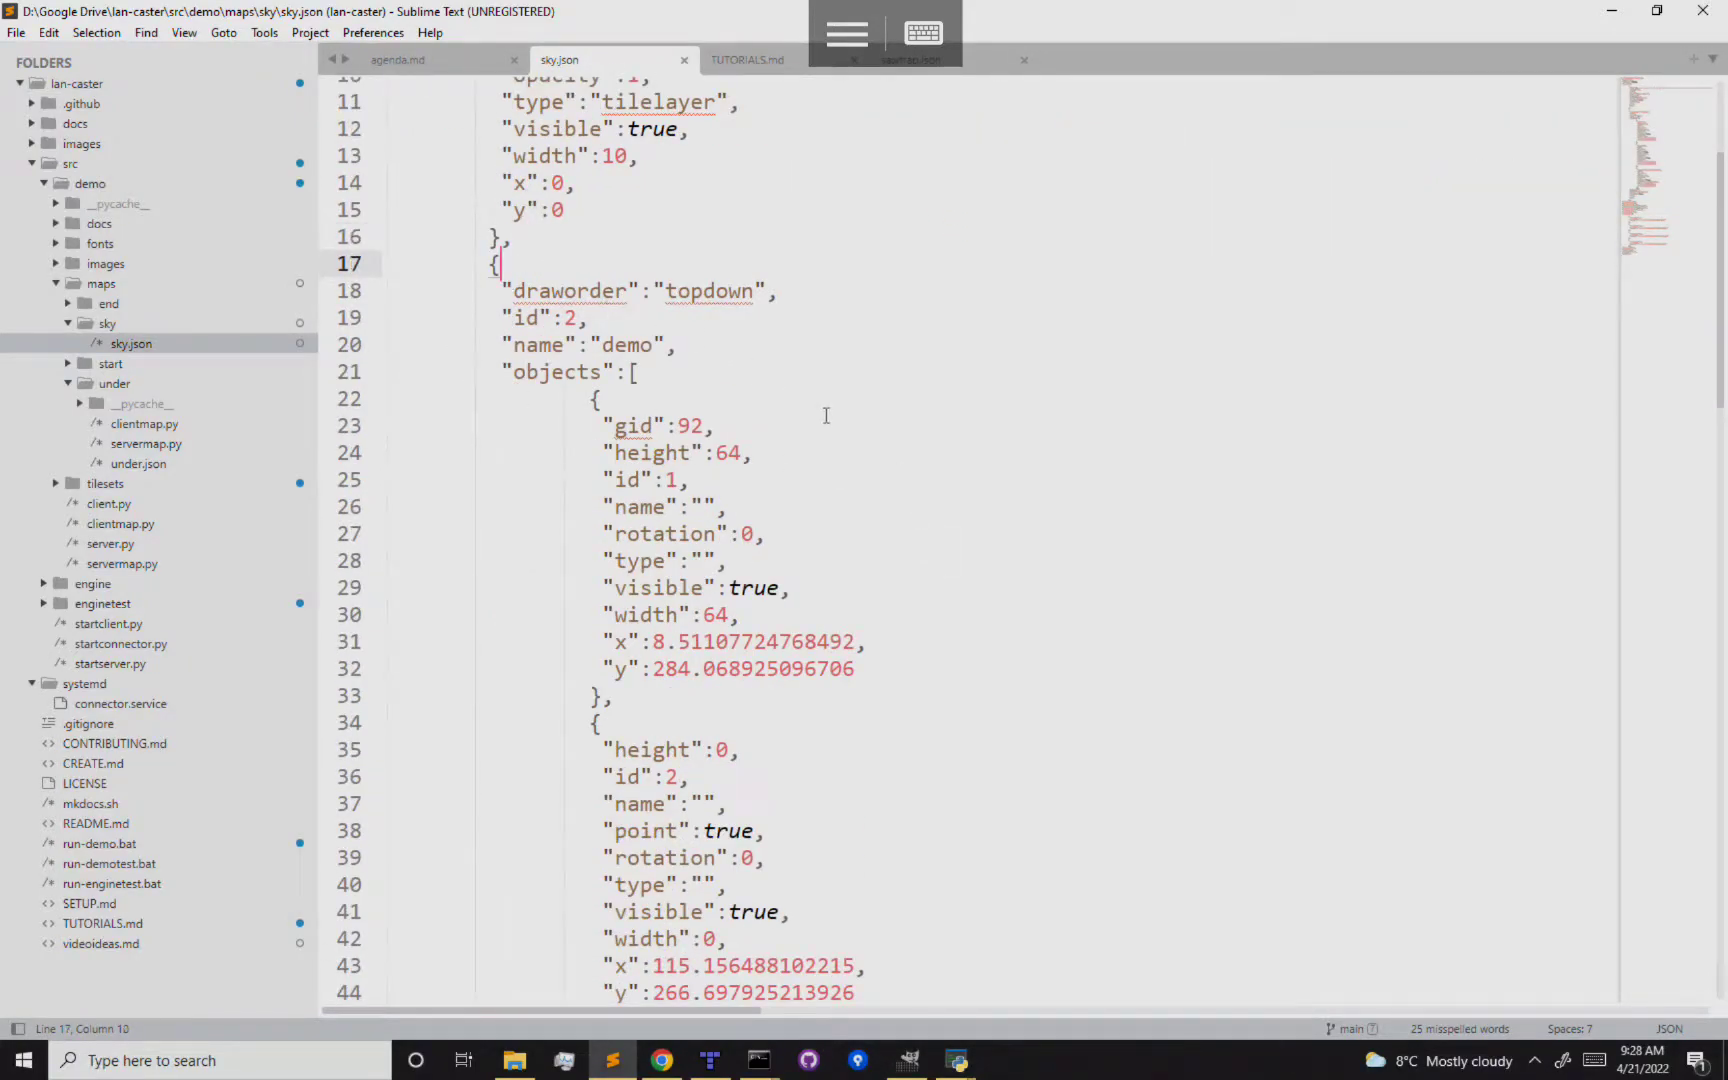
pyautogui.scroll(-1, 630, 330)
pyautogui.click(628, 330)
pyautogui.doubleClick(630, 330)
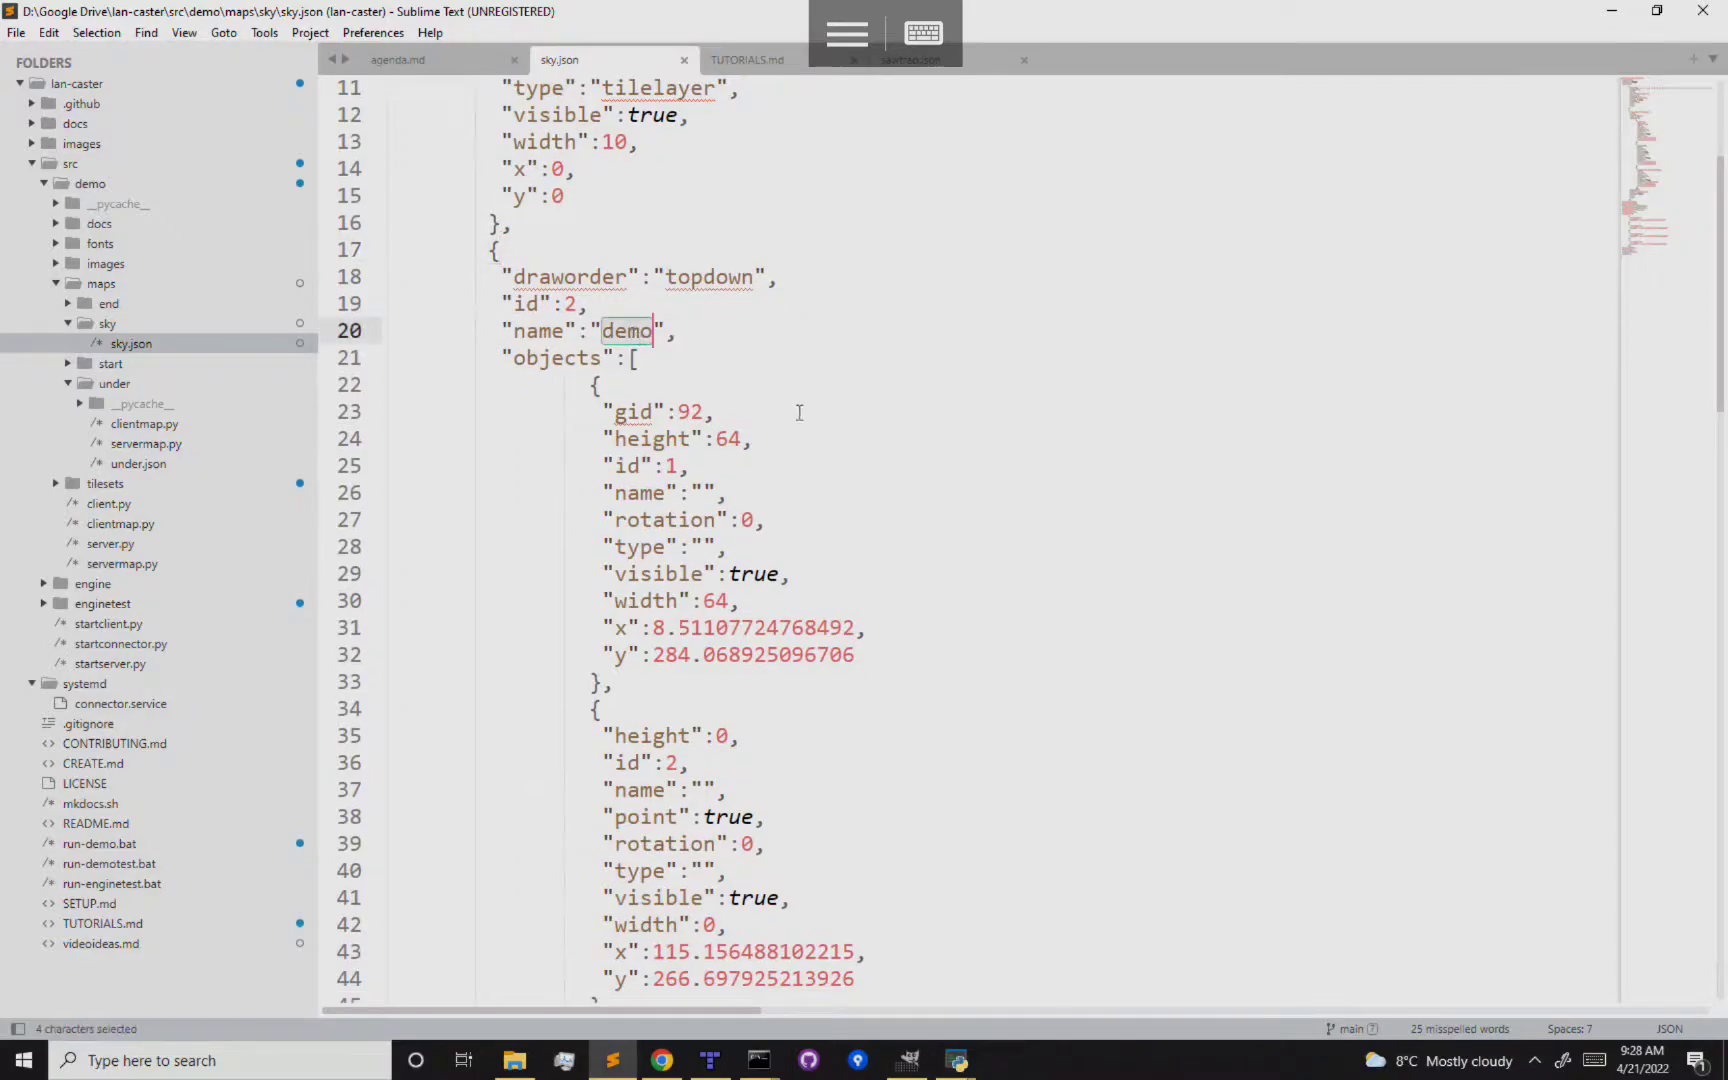
pyautogui.scroll(-2, 1034, 455)
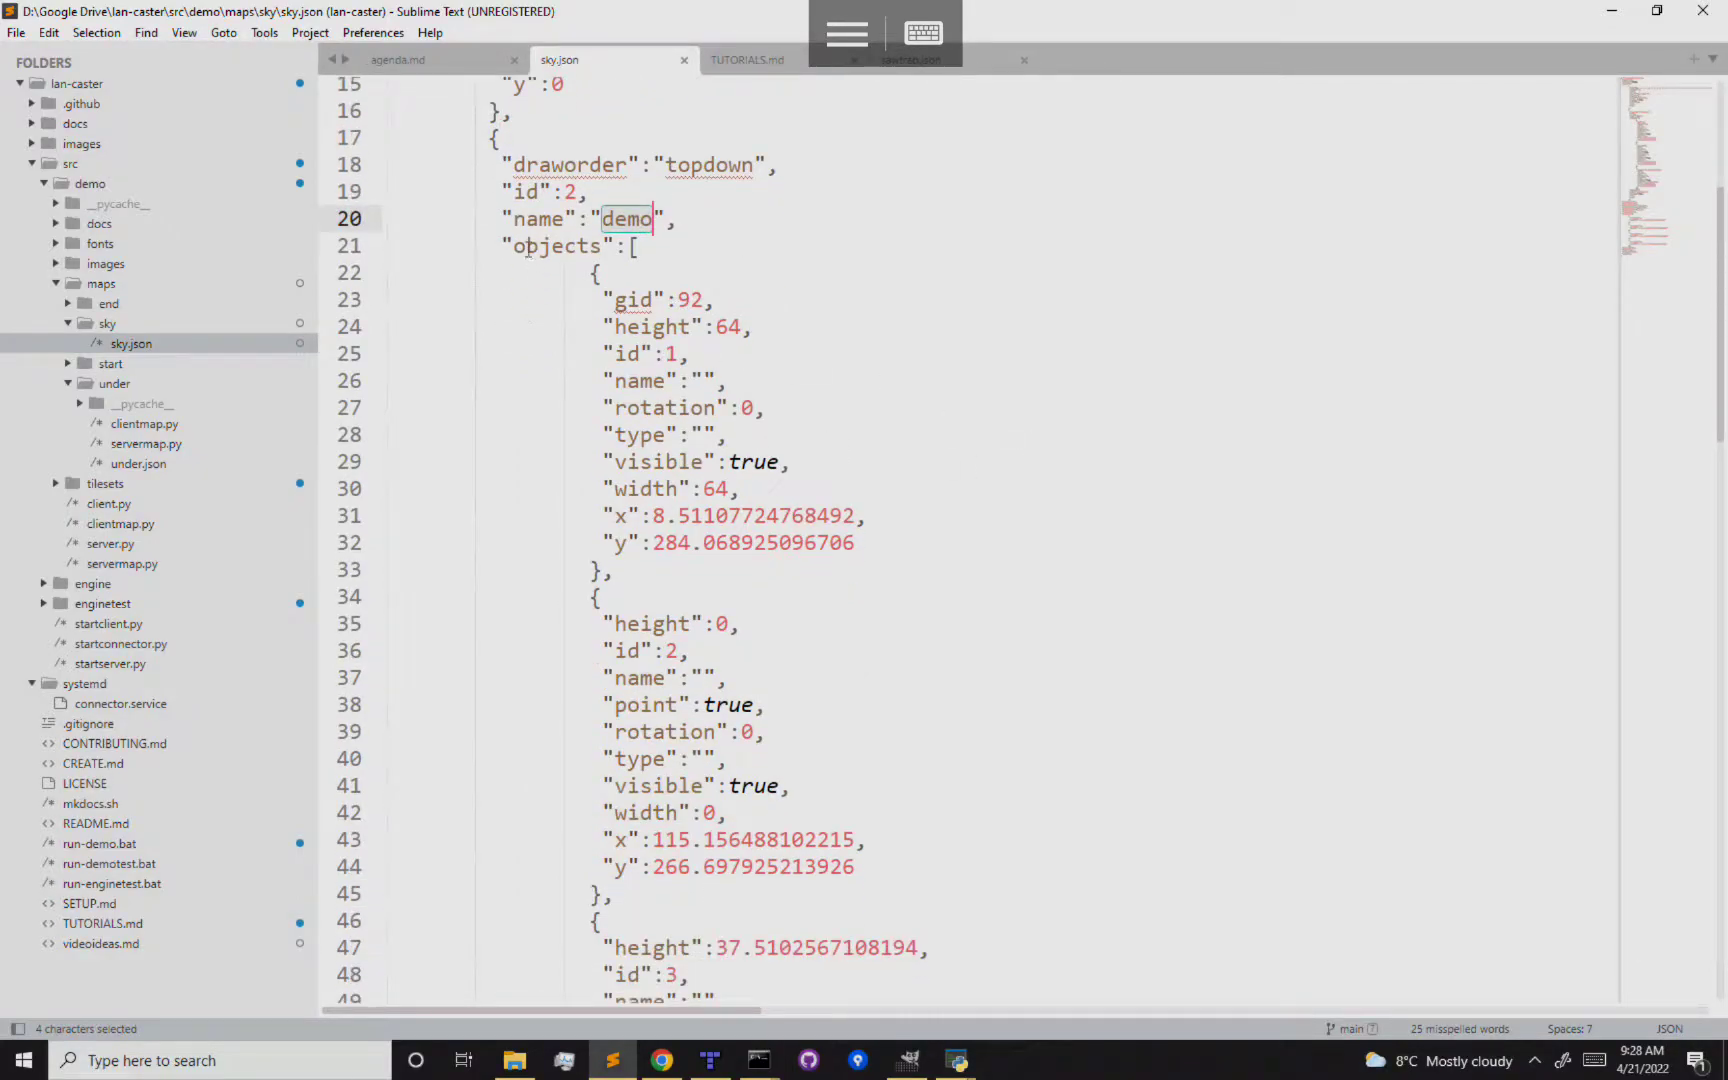
pyautogui.doubleClick(530, 247)
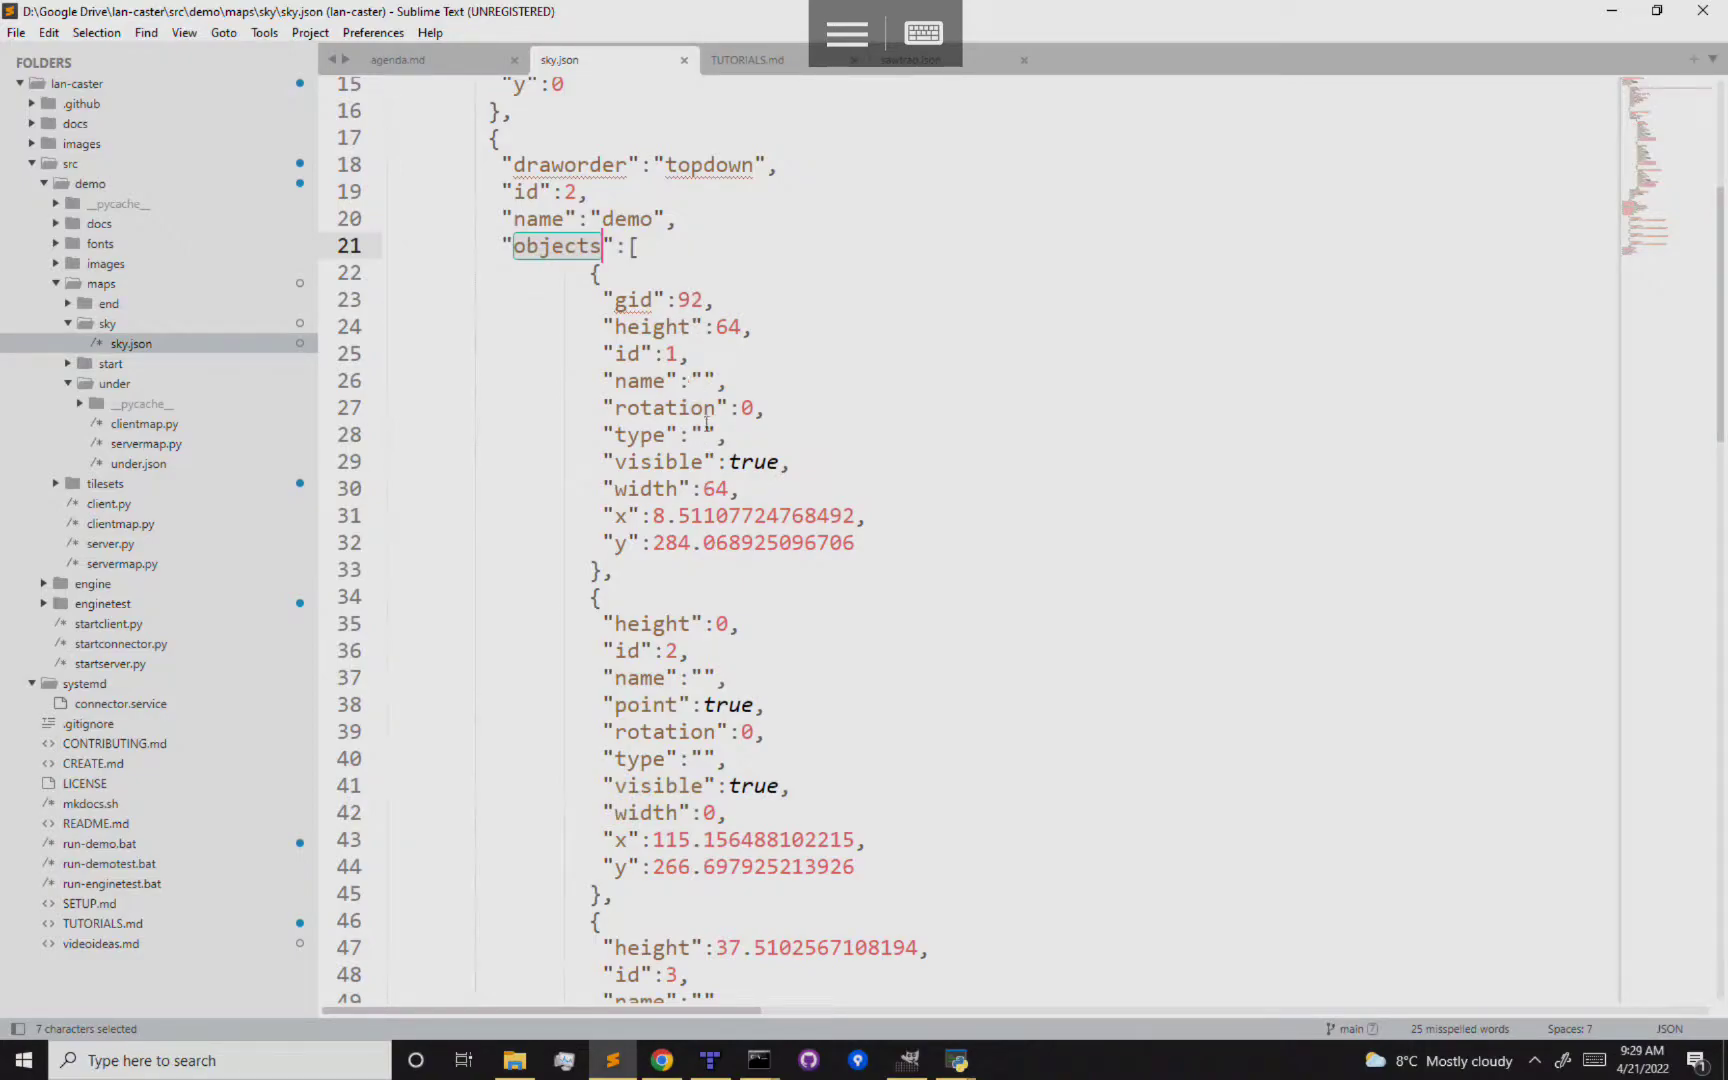
pyautogui.doubleClick(689, 301)
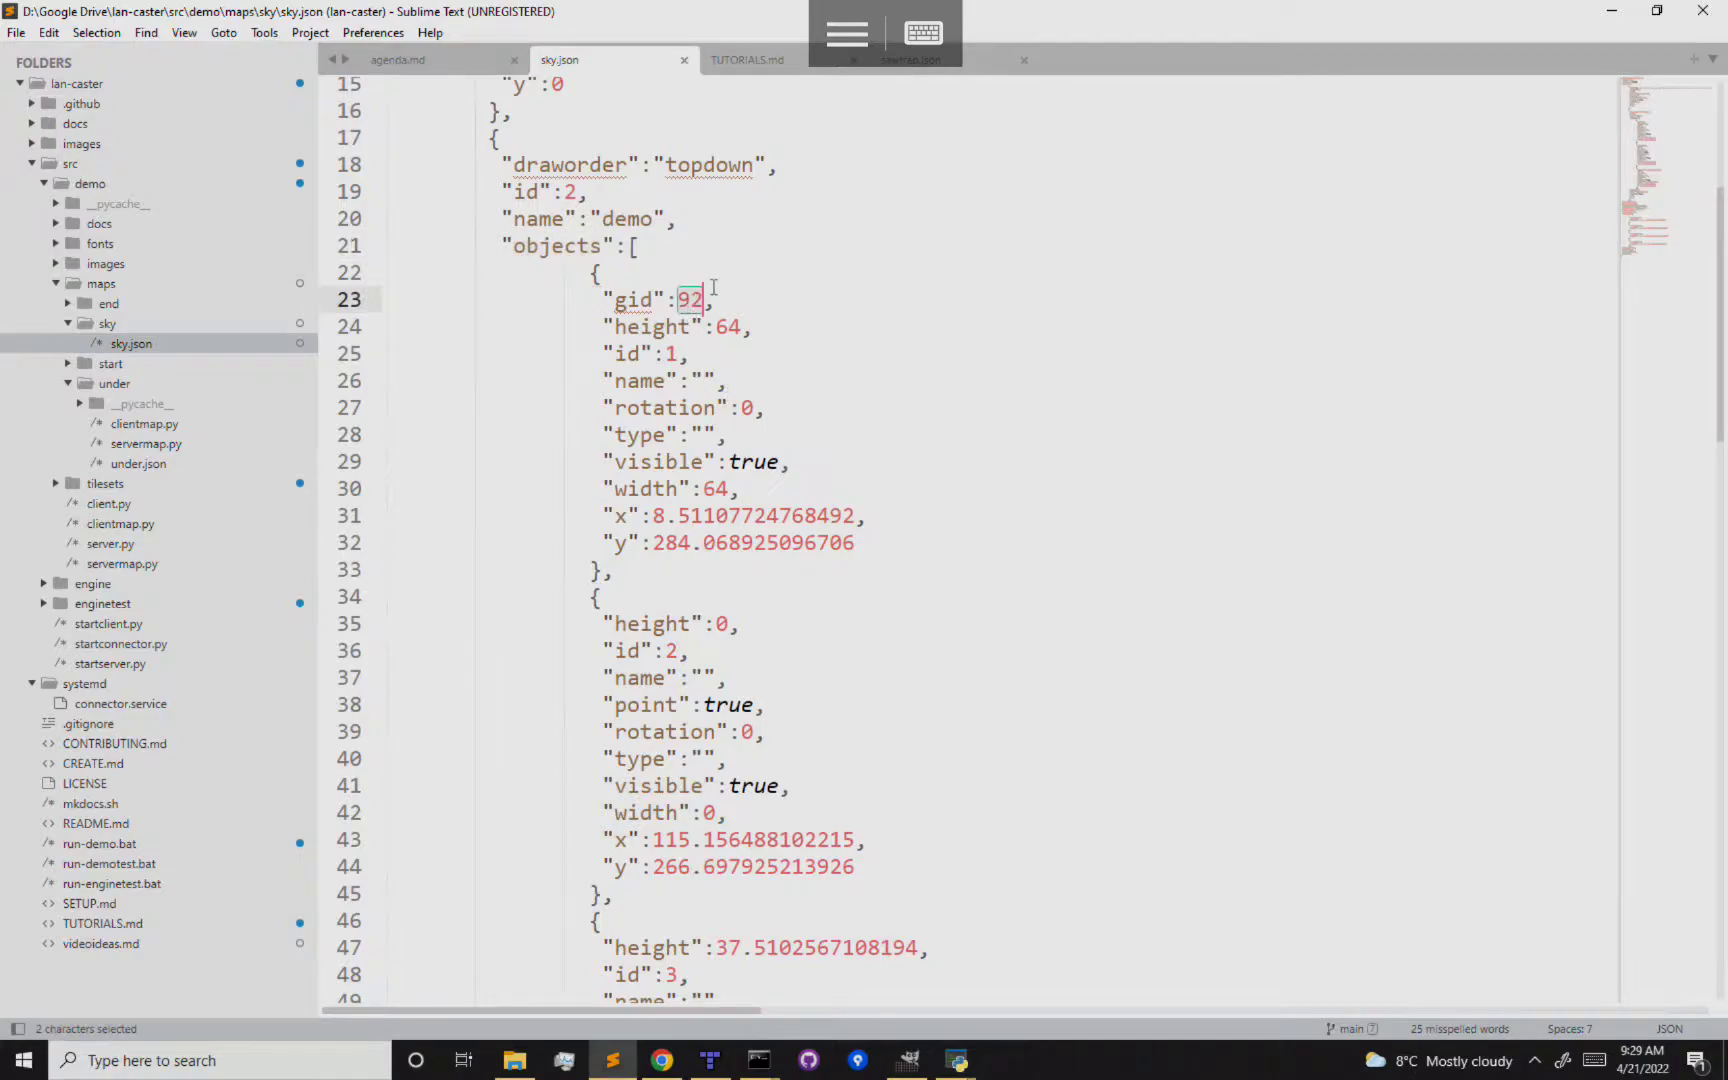
pyautogui.moveTo(645, 519); pyautogui.dragTo(856, 543)
pyautogui.click(692, 492)
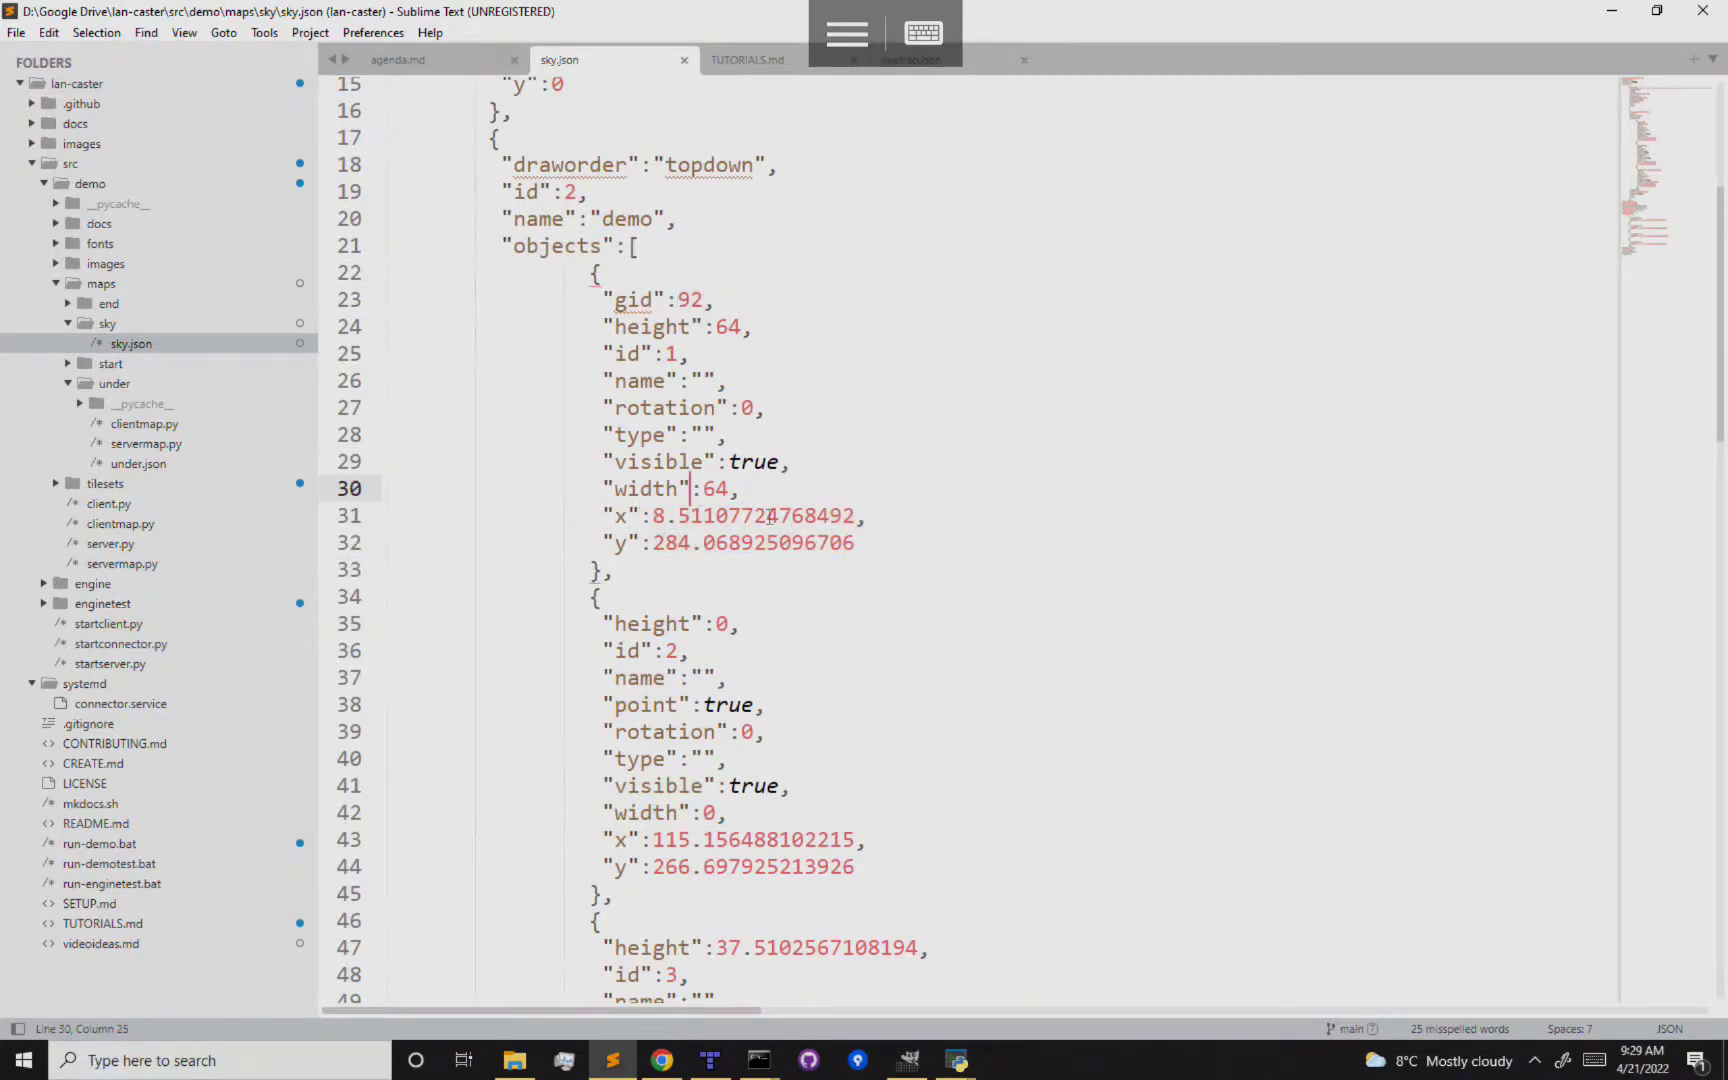
# Examine the point object's point flag and coordinates, and the rectangle object's position, width and height in the demo layer
pyautogui.scroll(-4, 799, 617)
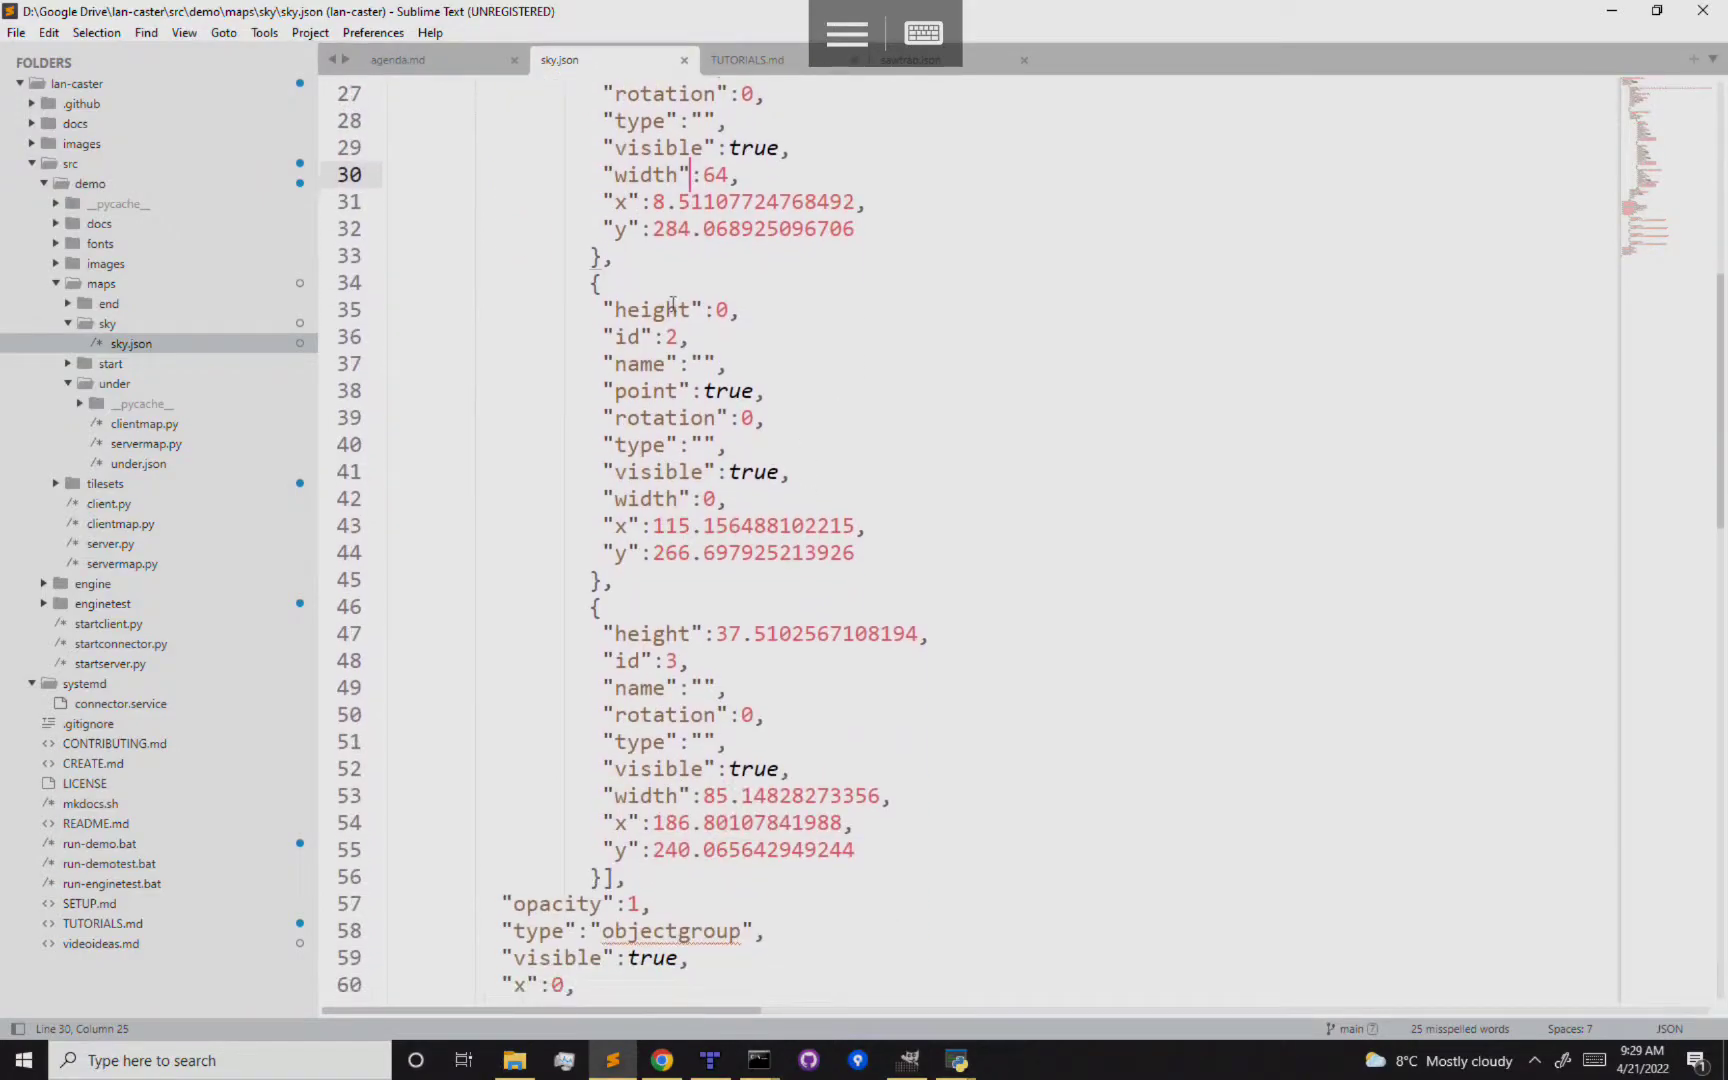
pyautogui.doubleClick(622, 390)
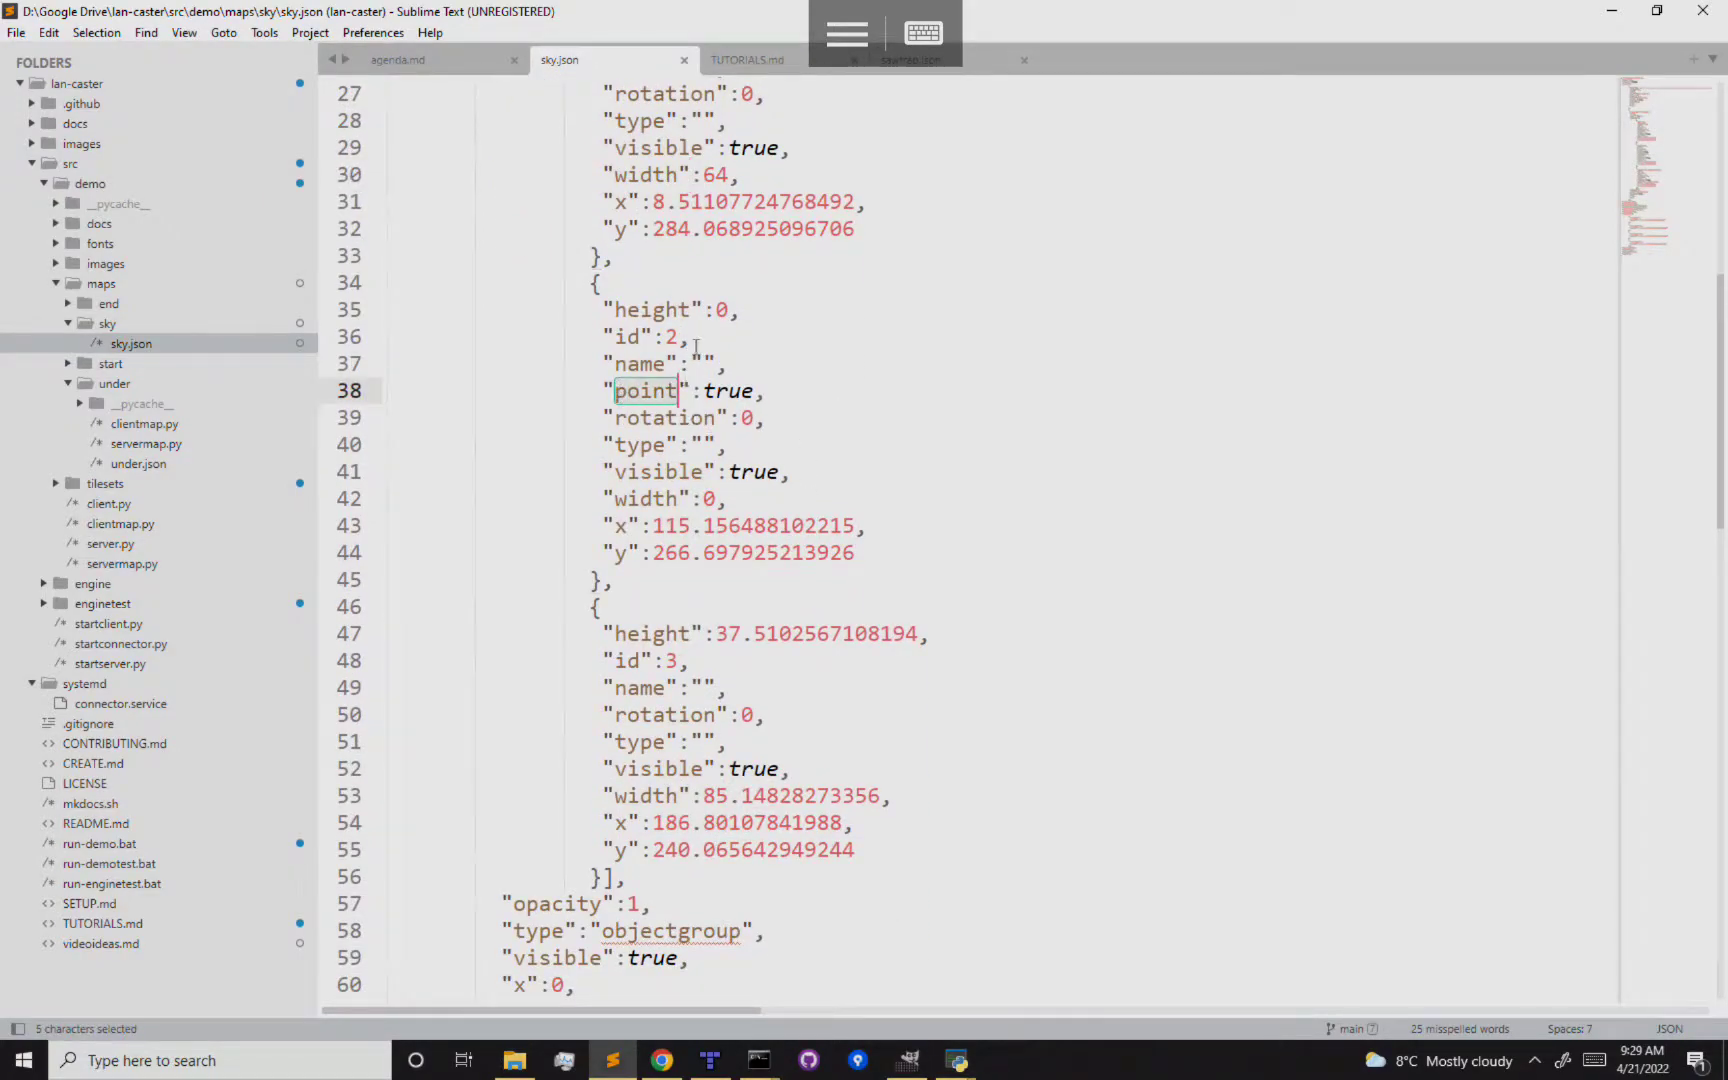
pyautogui.moveTo(671, 527); pyautogui.dragTo(753, 549)
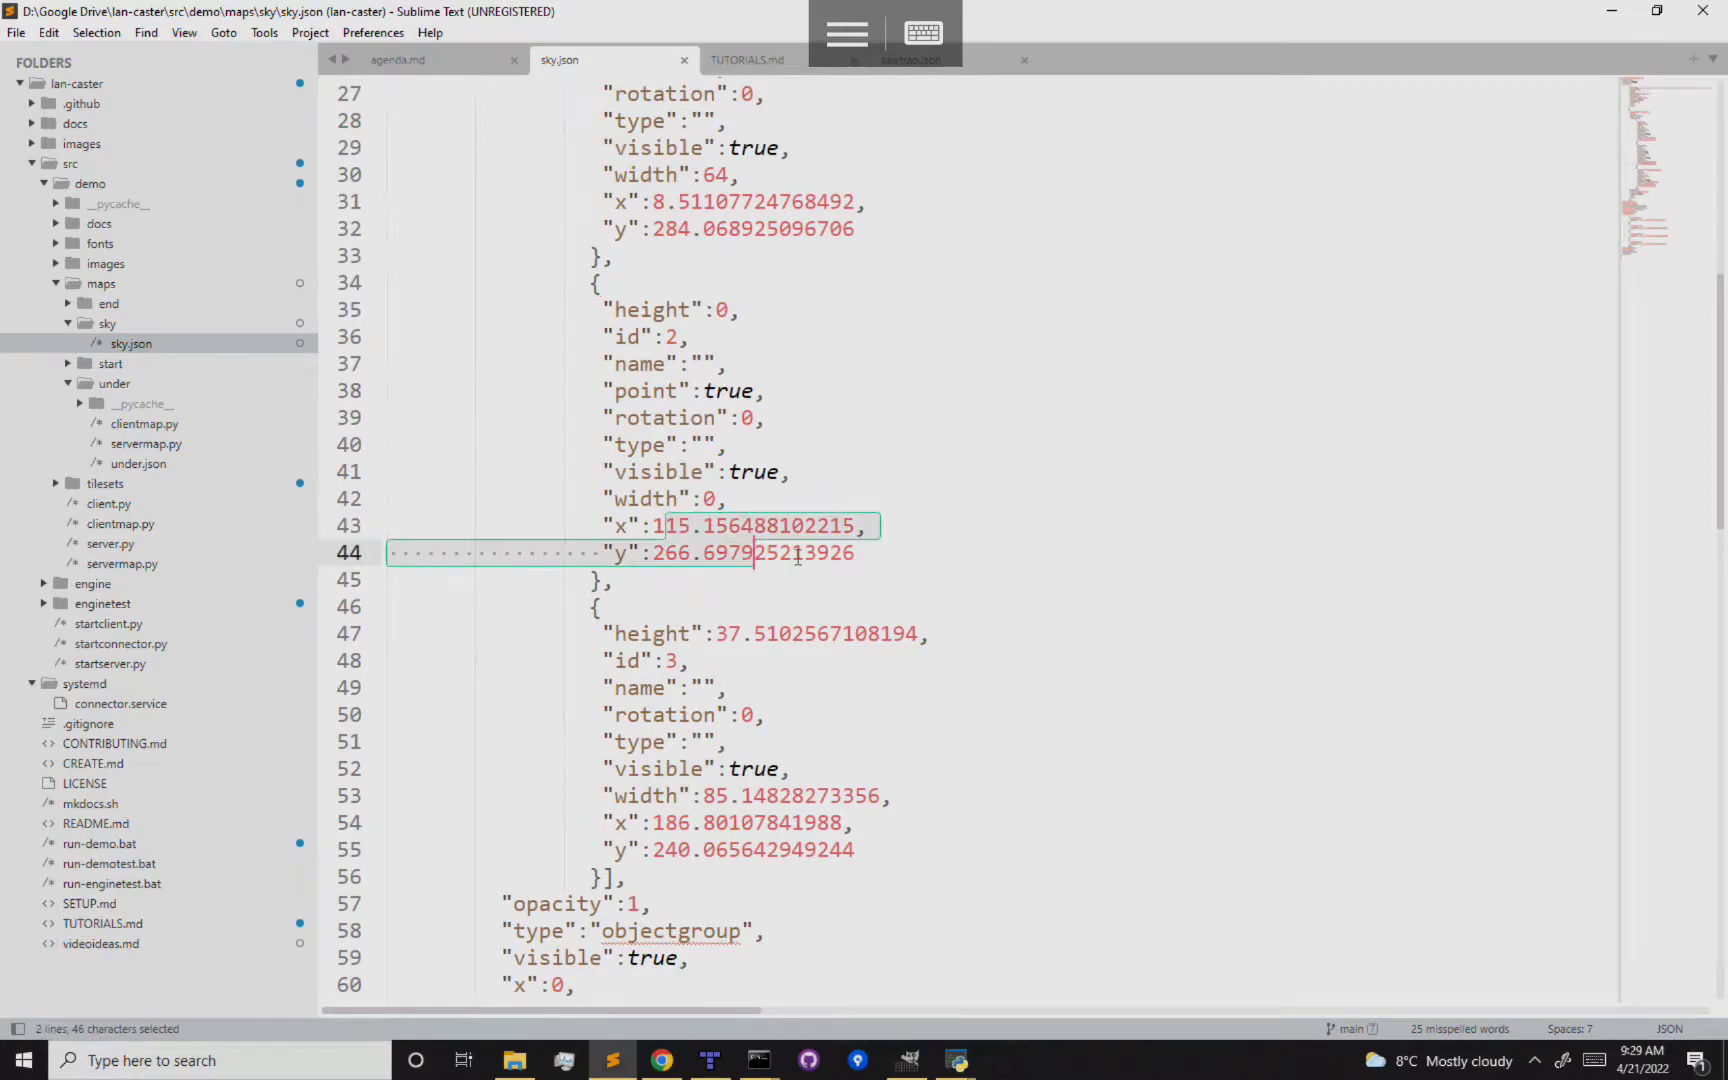
pyautogui.click(798, 558)
pyautogui.scroll(-2, 890, 578)
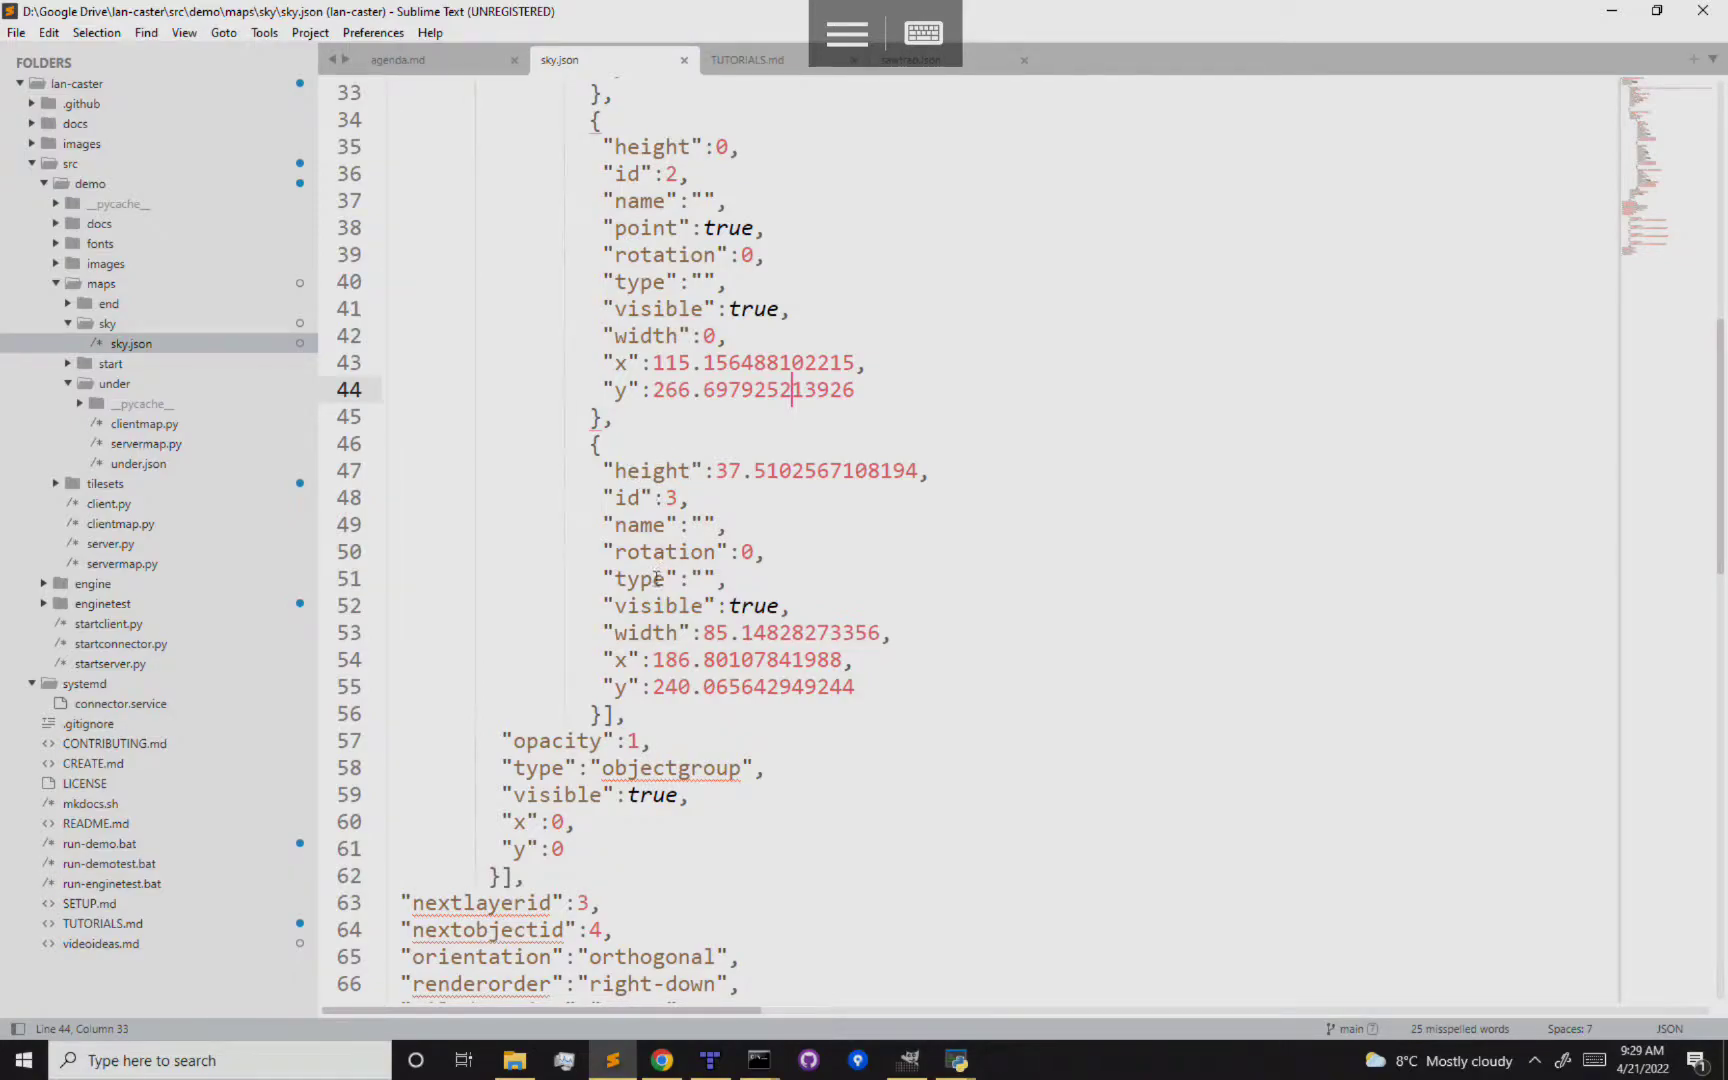
pyautogui.moveTo(665, 660); pyautogui.dragTo(716, 688)
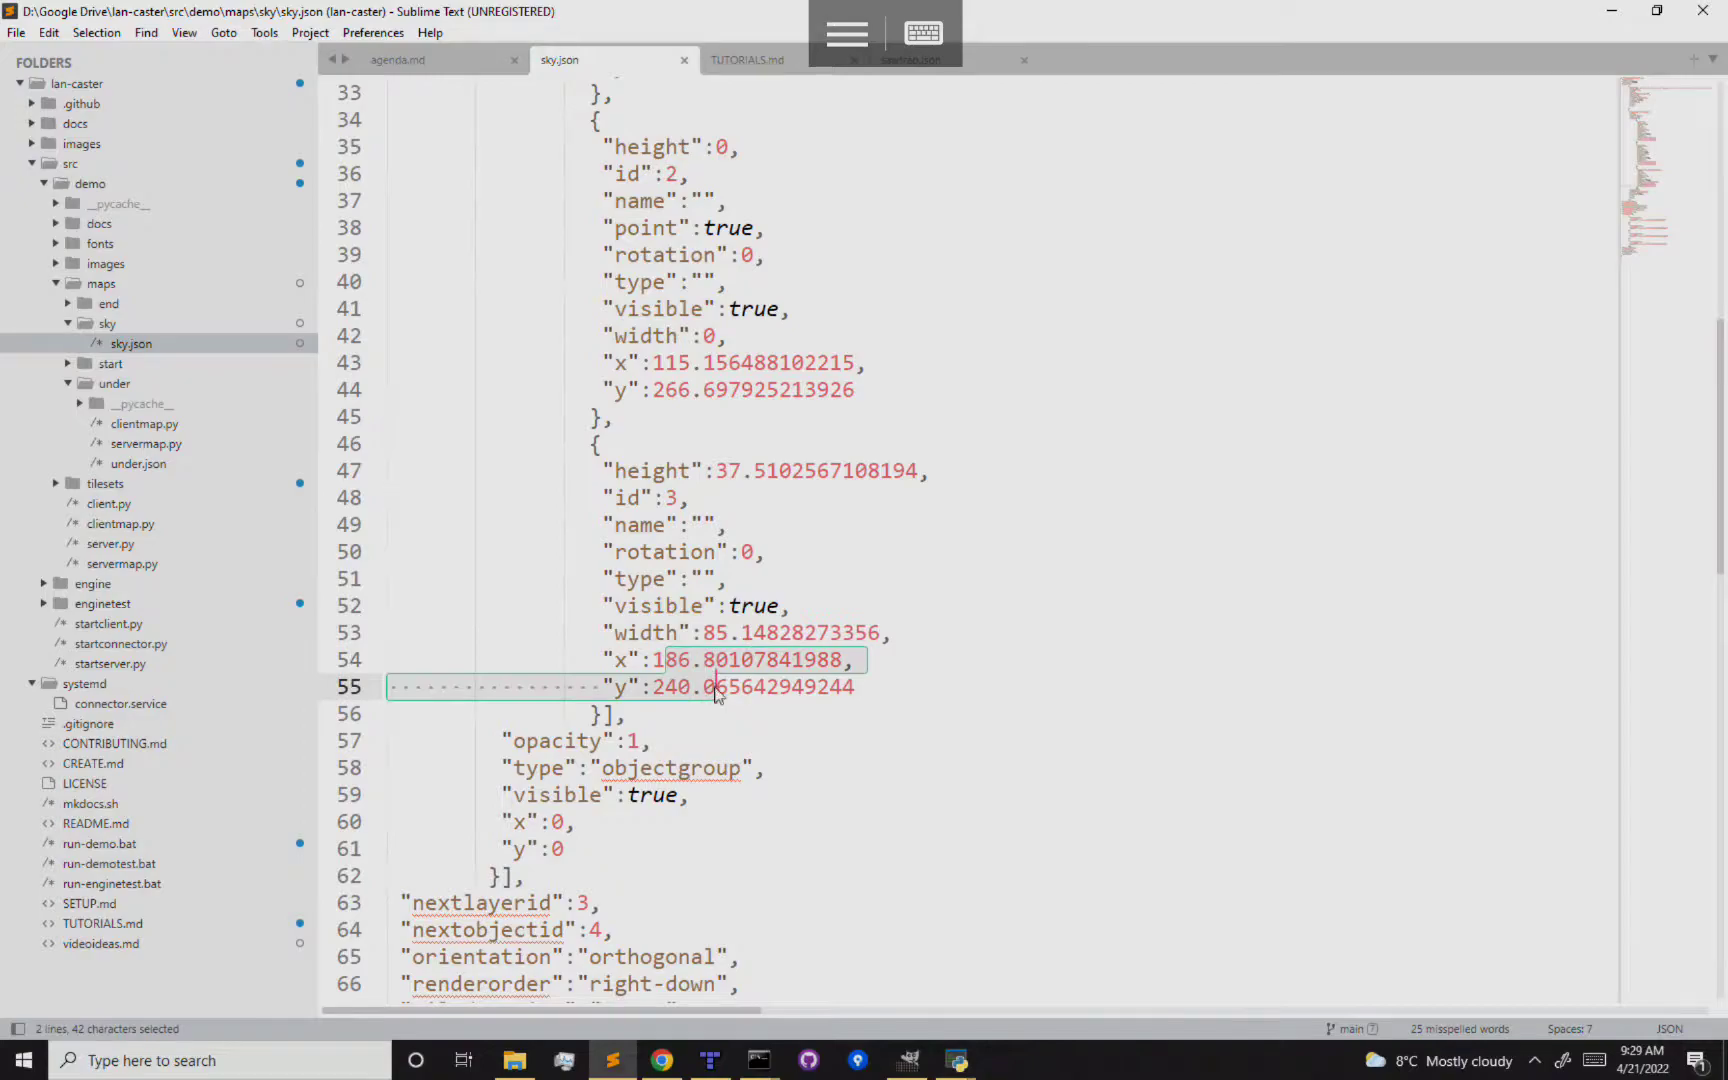
pyautogui.click(725, 635)
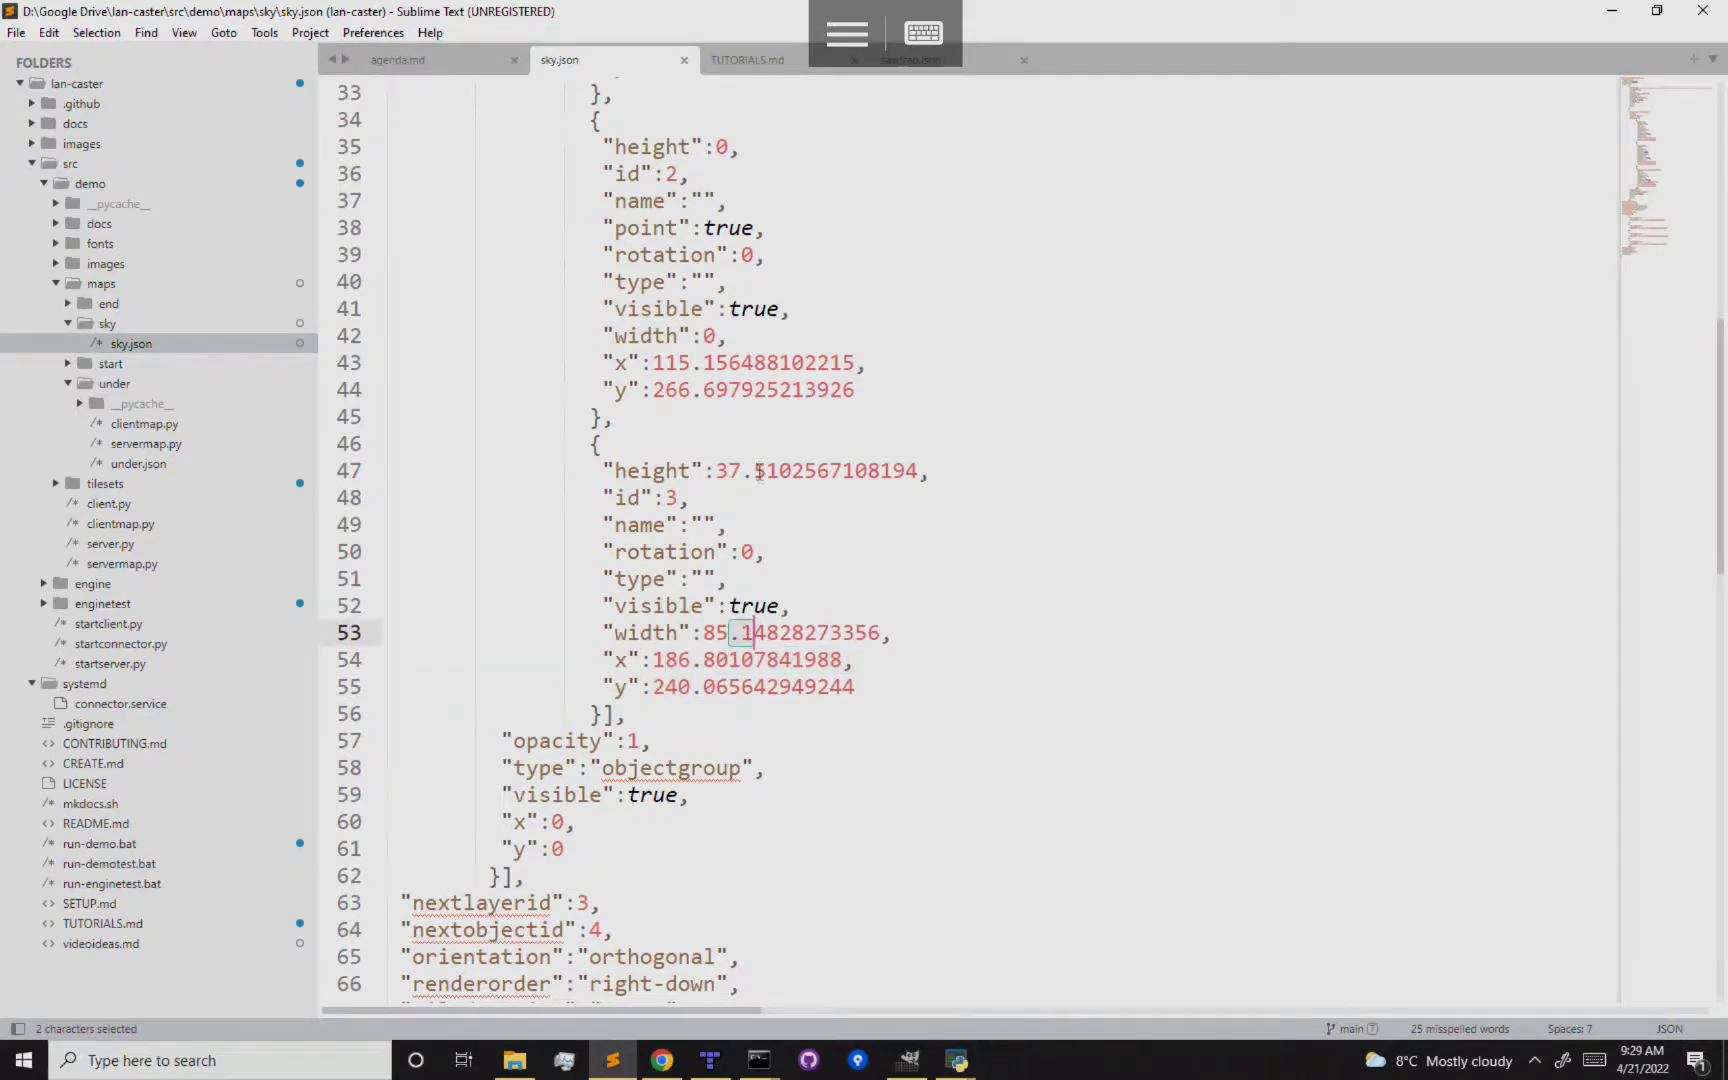
pyautogui.moveTo(753, 470); pyautogui.dragTo(805, 470)
pyautogui.press('Right')
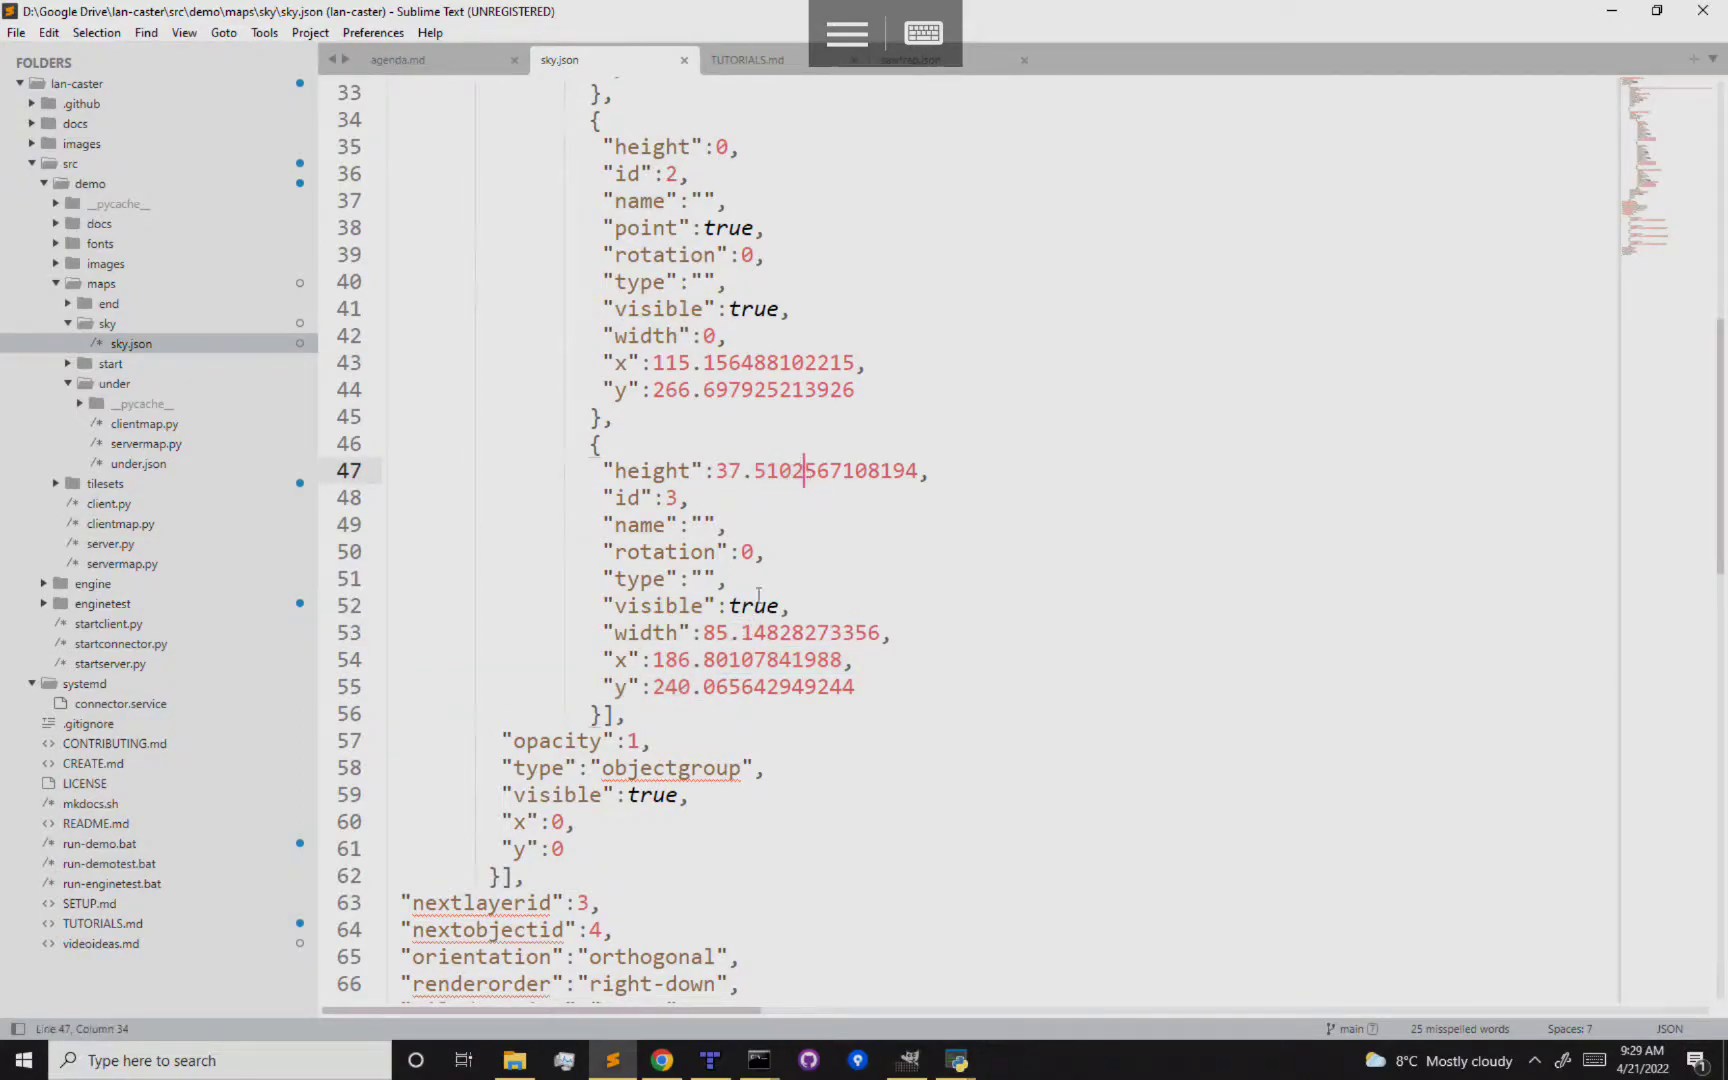
# Review the tilesets list in sky.json, focusing on the entry for levers.json and its firstgid
pyautogui.scroll(3, 940, 584)
pyautogui.scroll(-8, 922, 604)
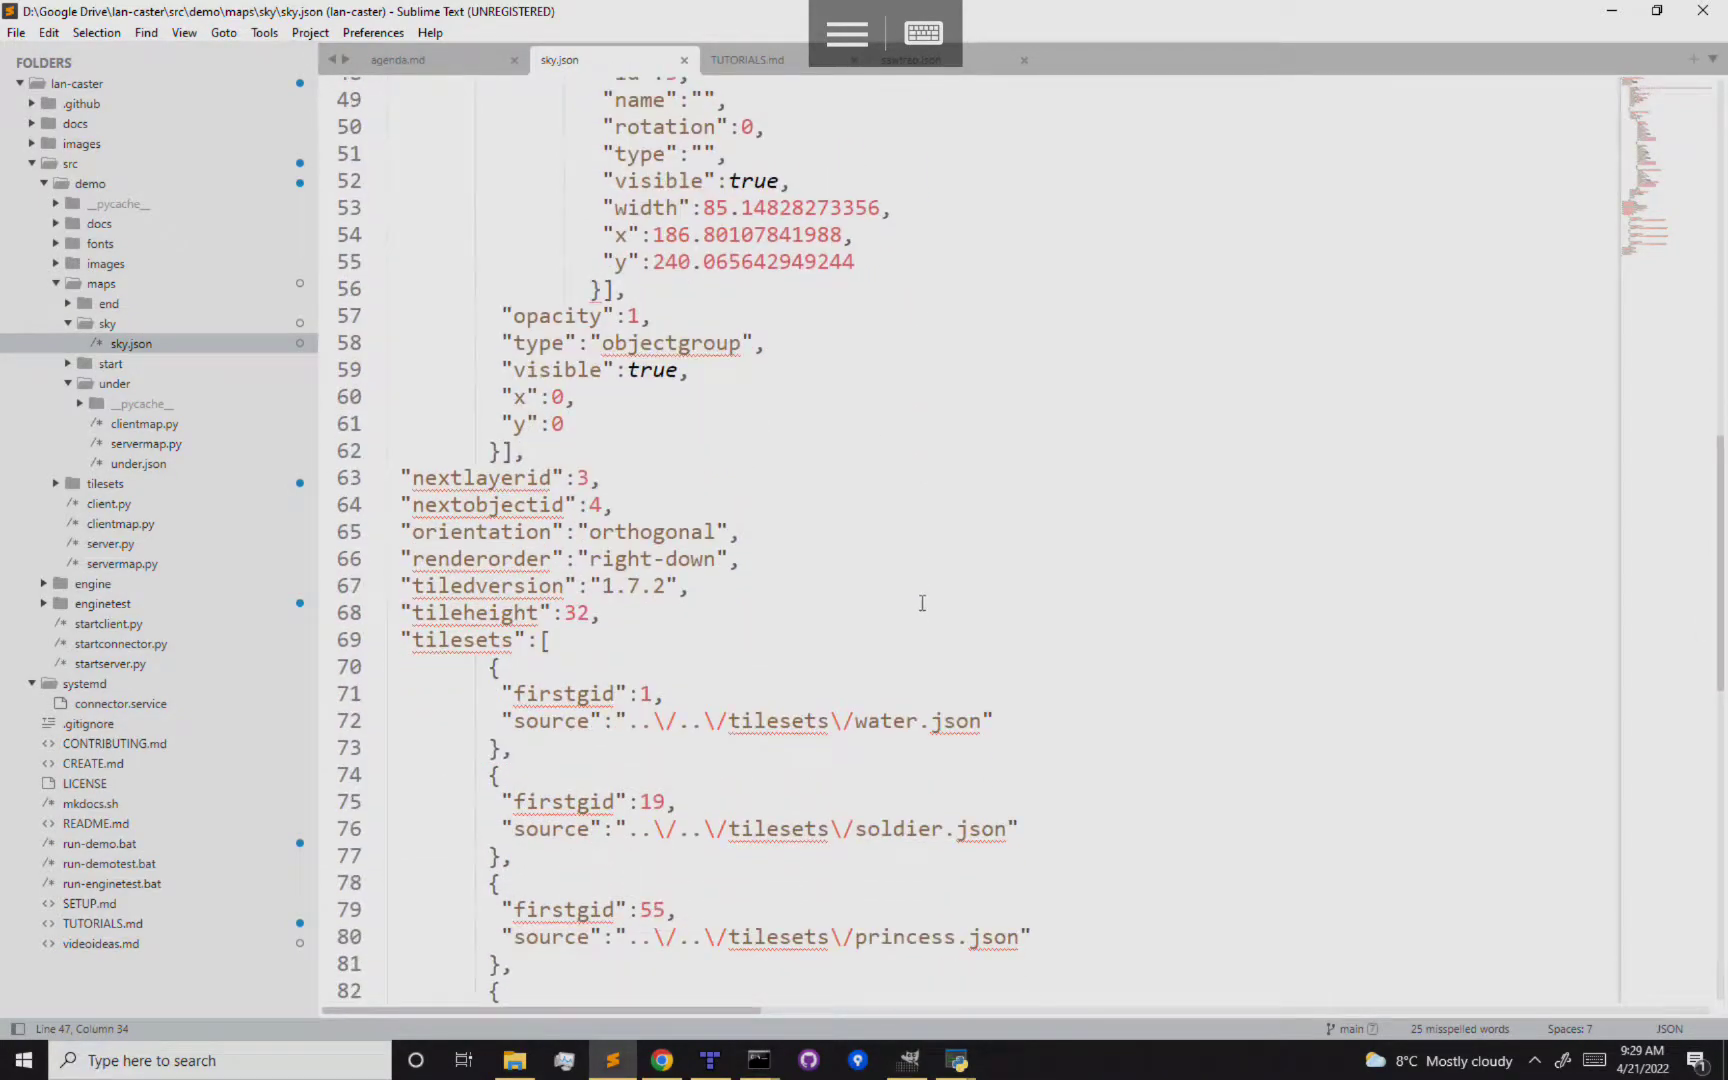
pyautogui.scroll(-2, 922, 604)
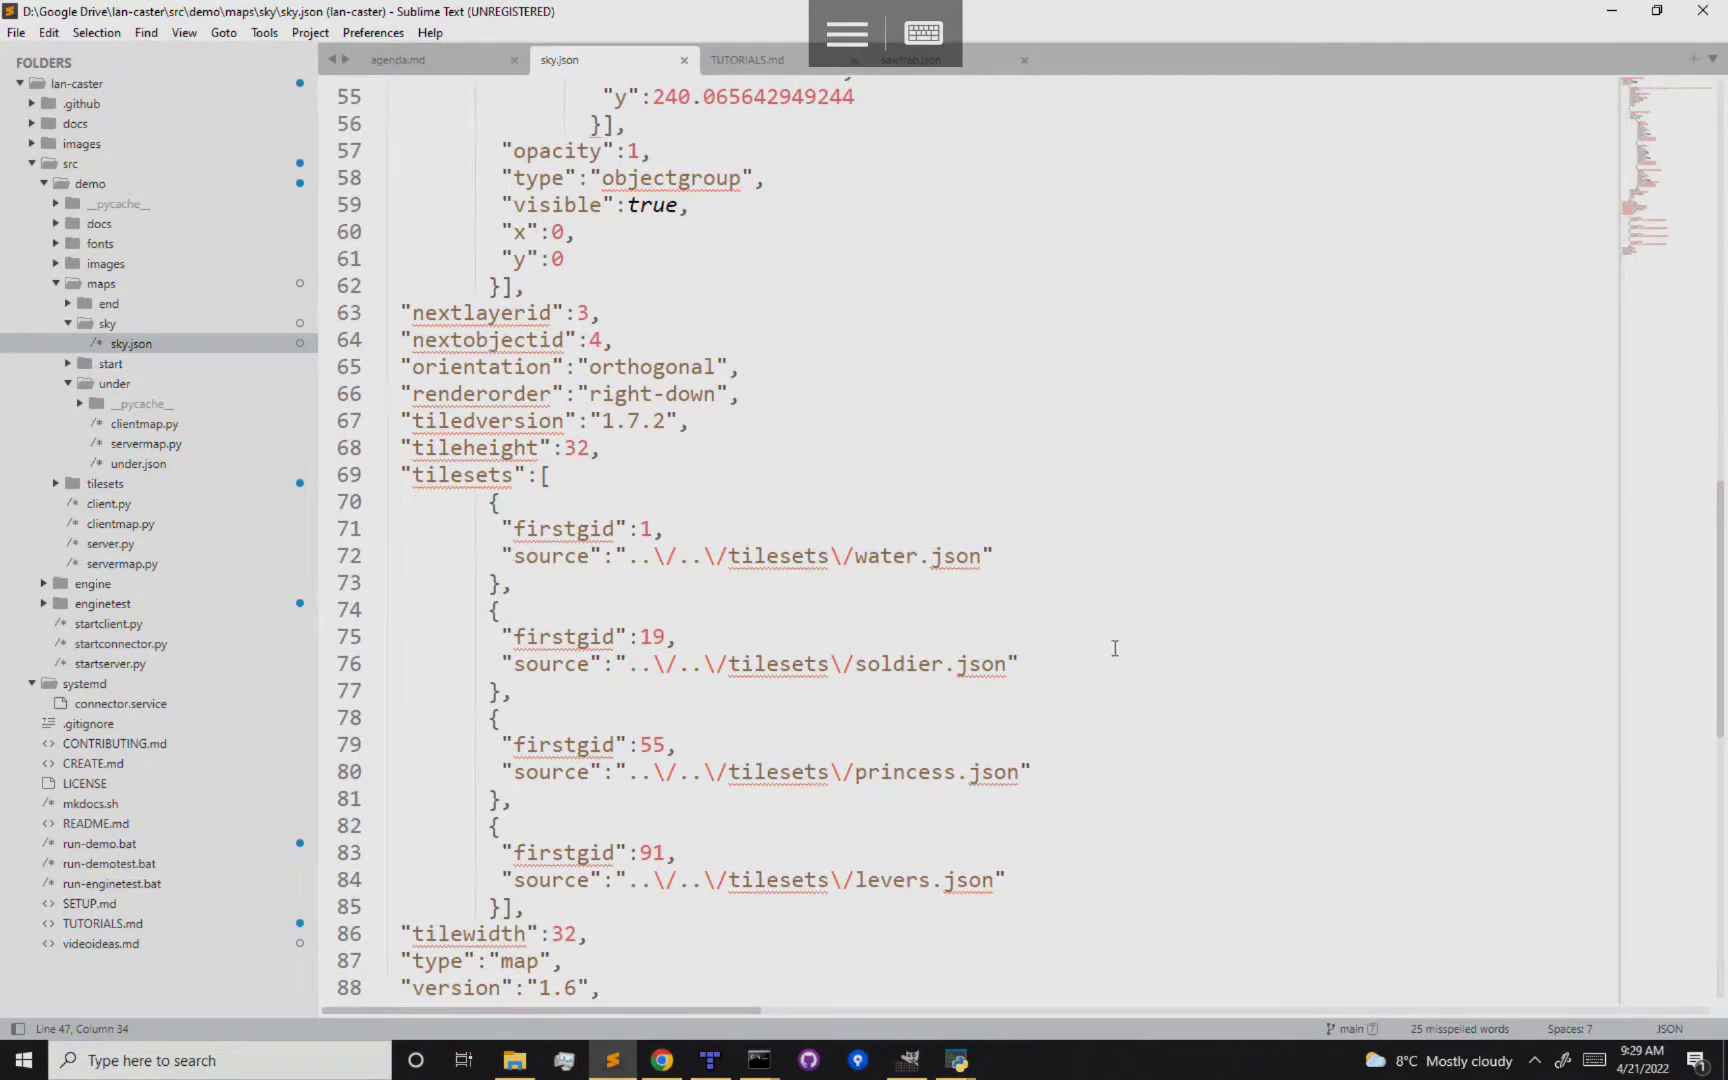
pyautogui.moveTo(625, 911); pyautogui.dragTo(489, 826)
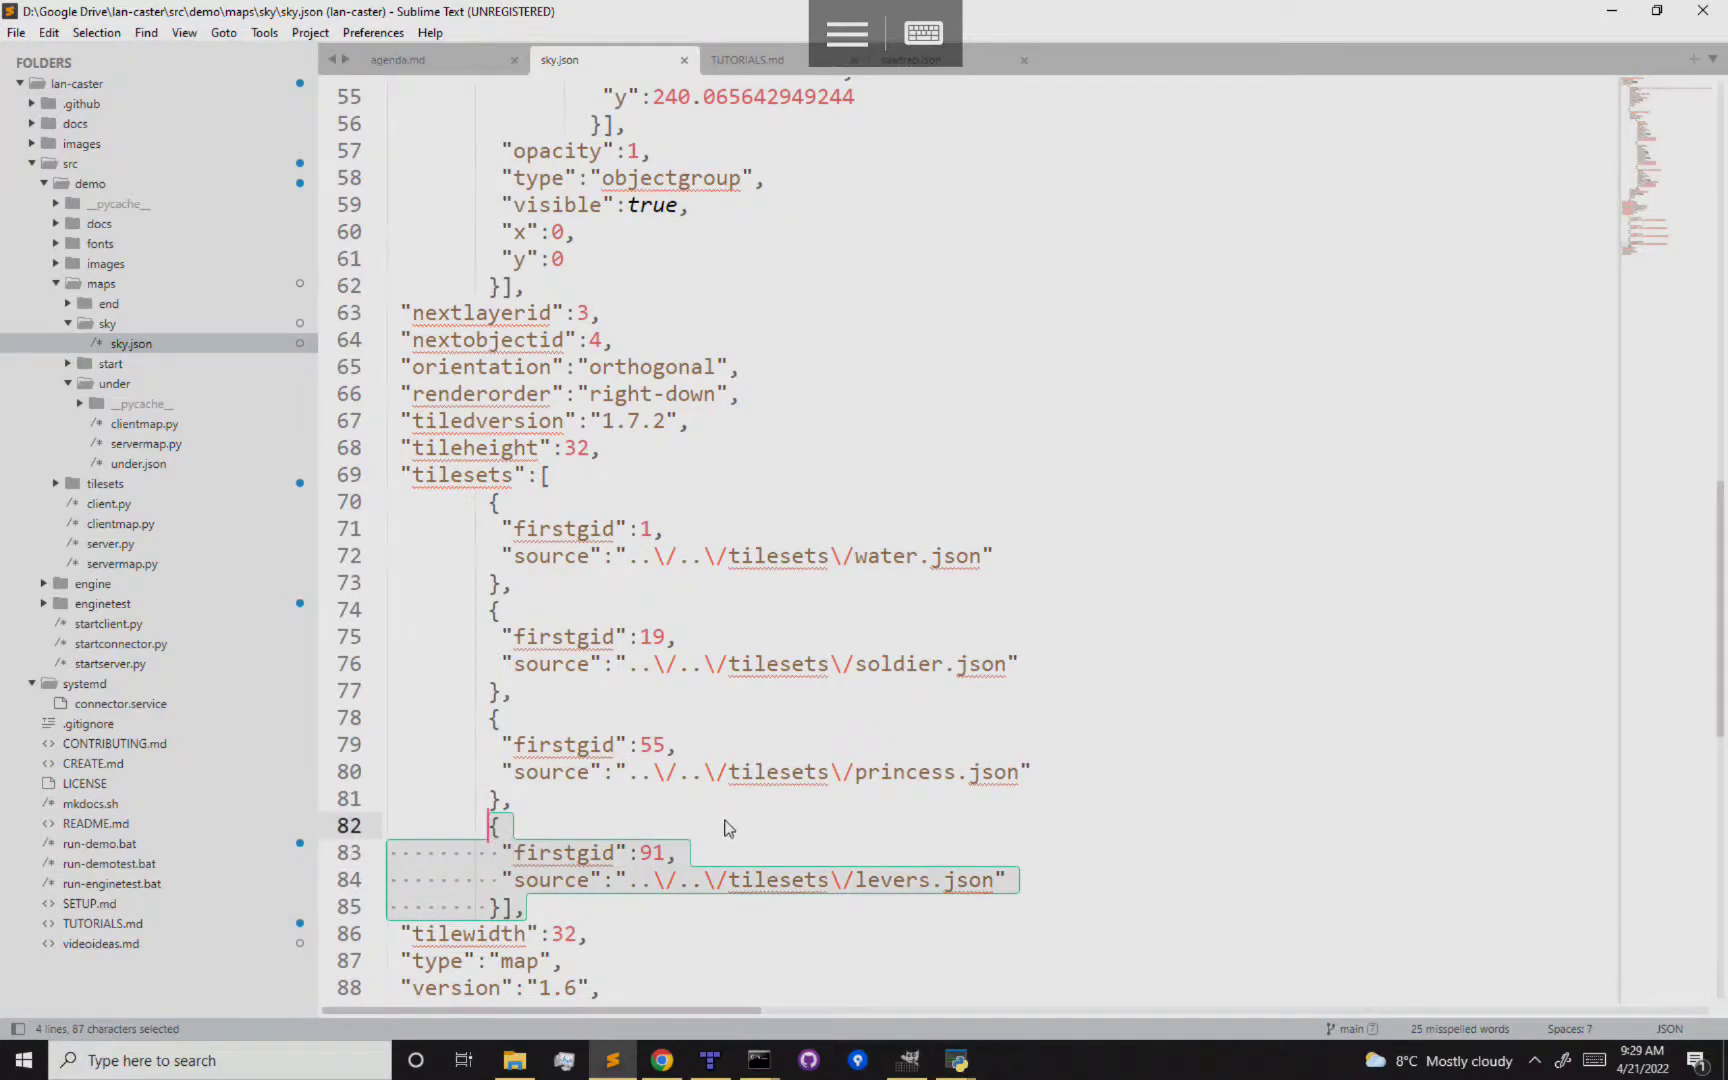
pyautogui.click(727, 824)
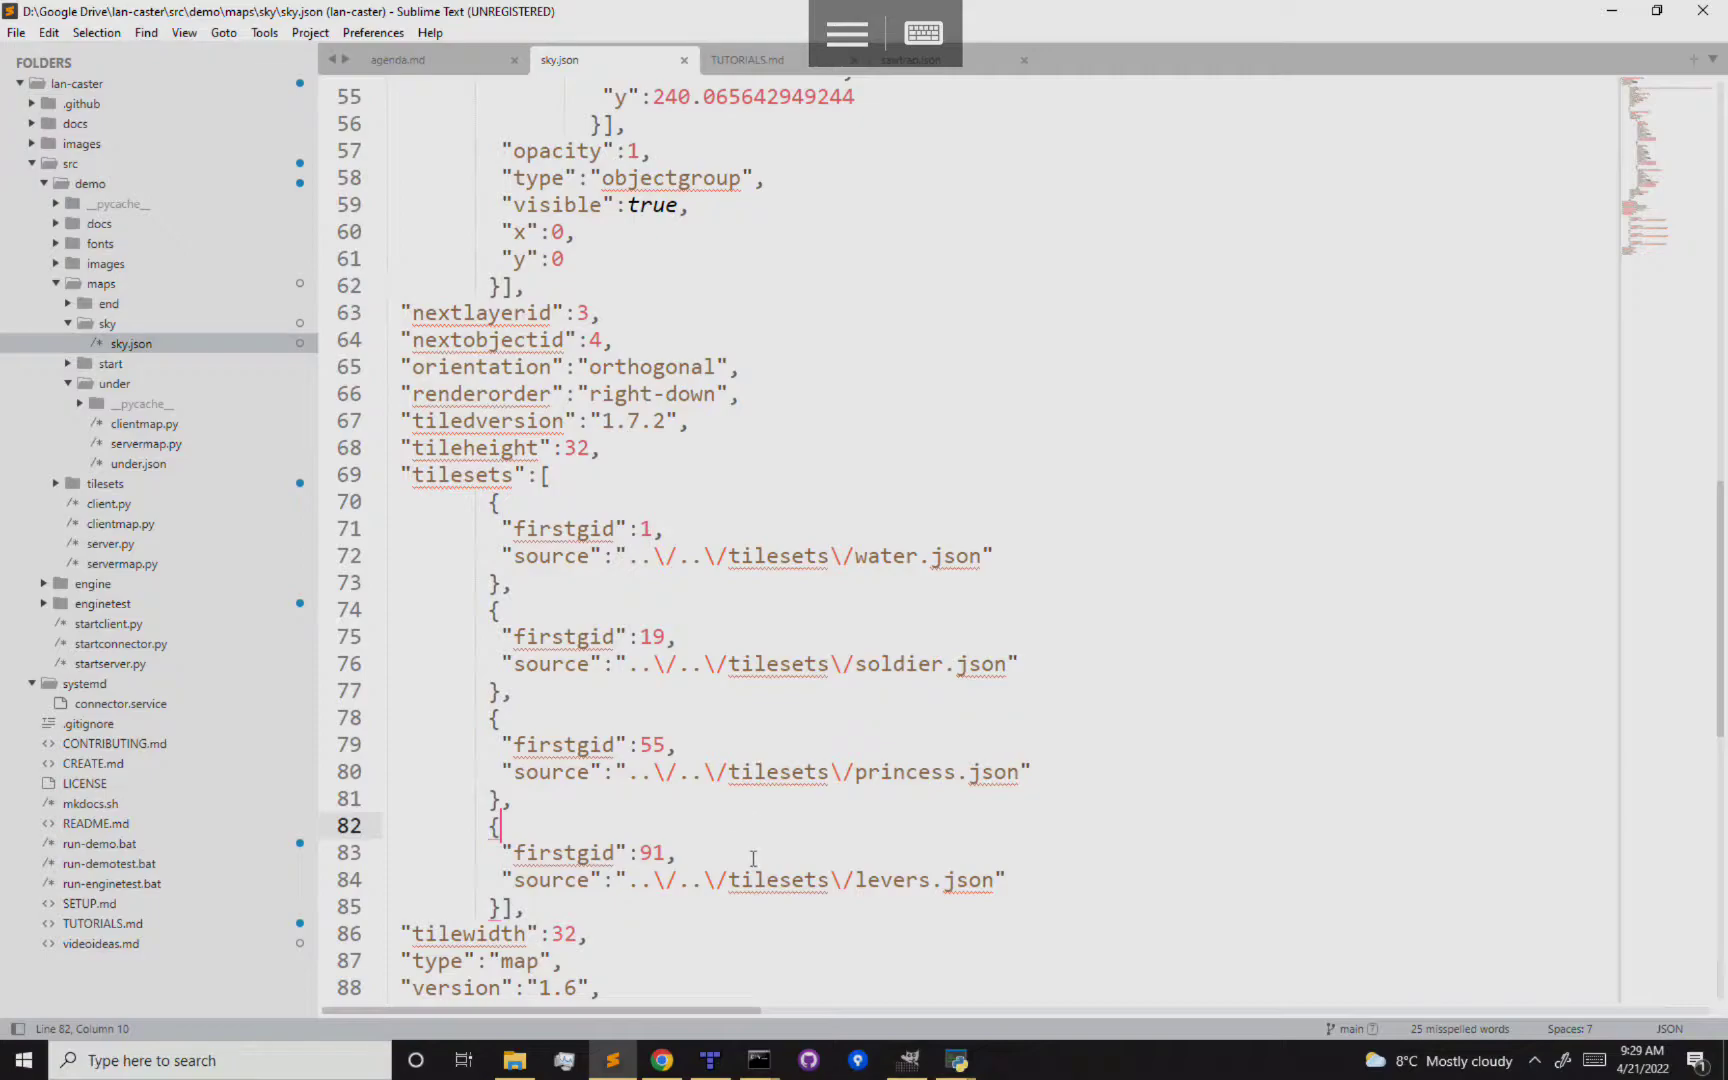
# Compare the firstgid and source of the levers.json entry with the neighbouring tileset entries in sky.json
pyautogui.doubleClick(657, 852)
pyautogui.press('End')
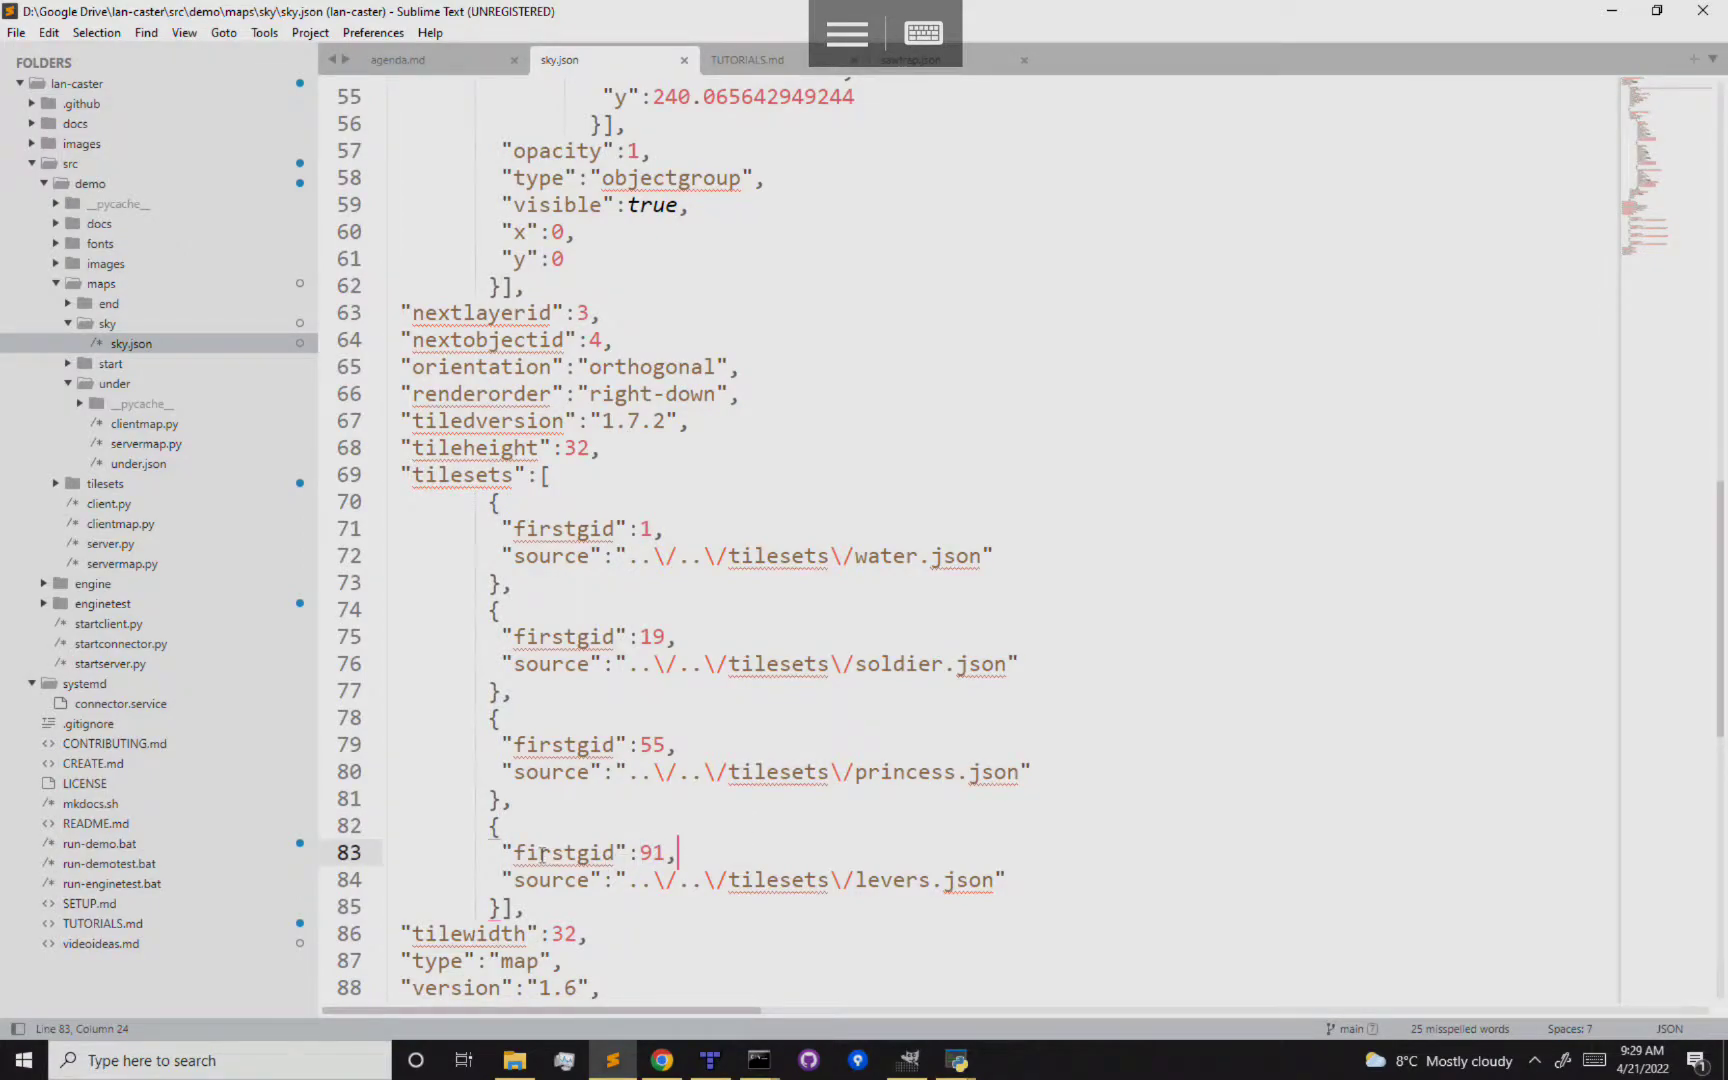
pyautogui.moveTo(543, 853); pyautogui.dragTo(1020, 878)
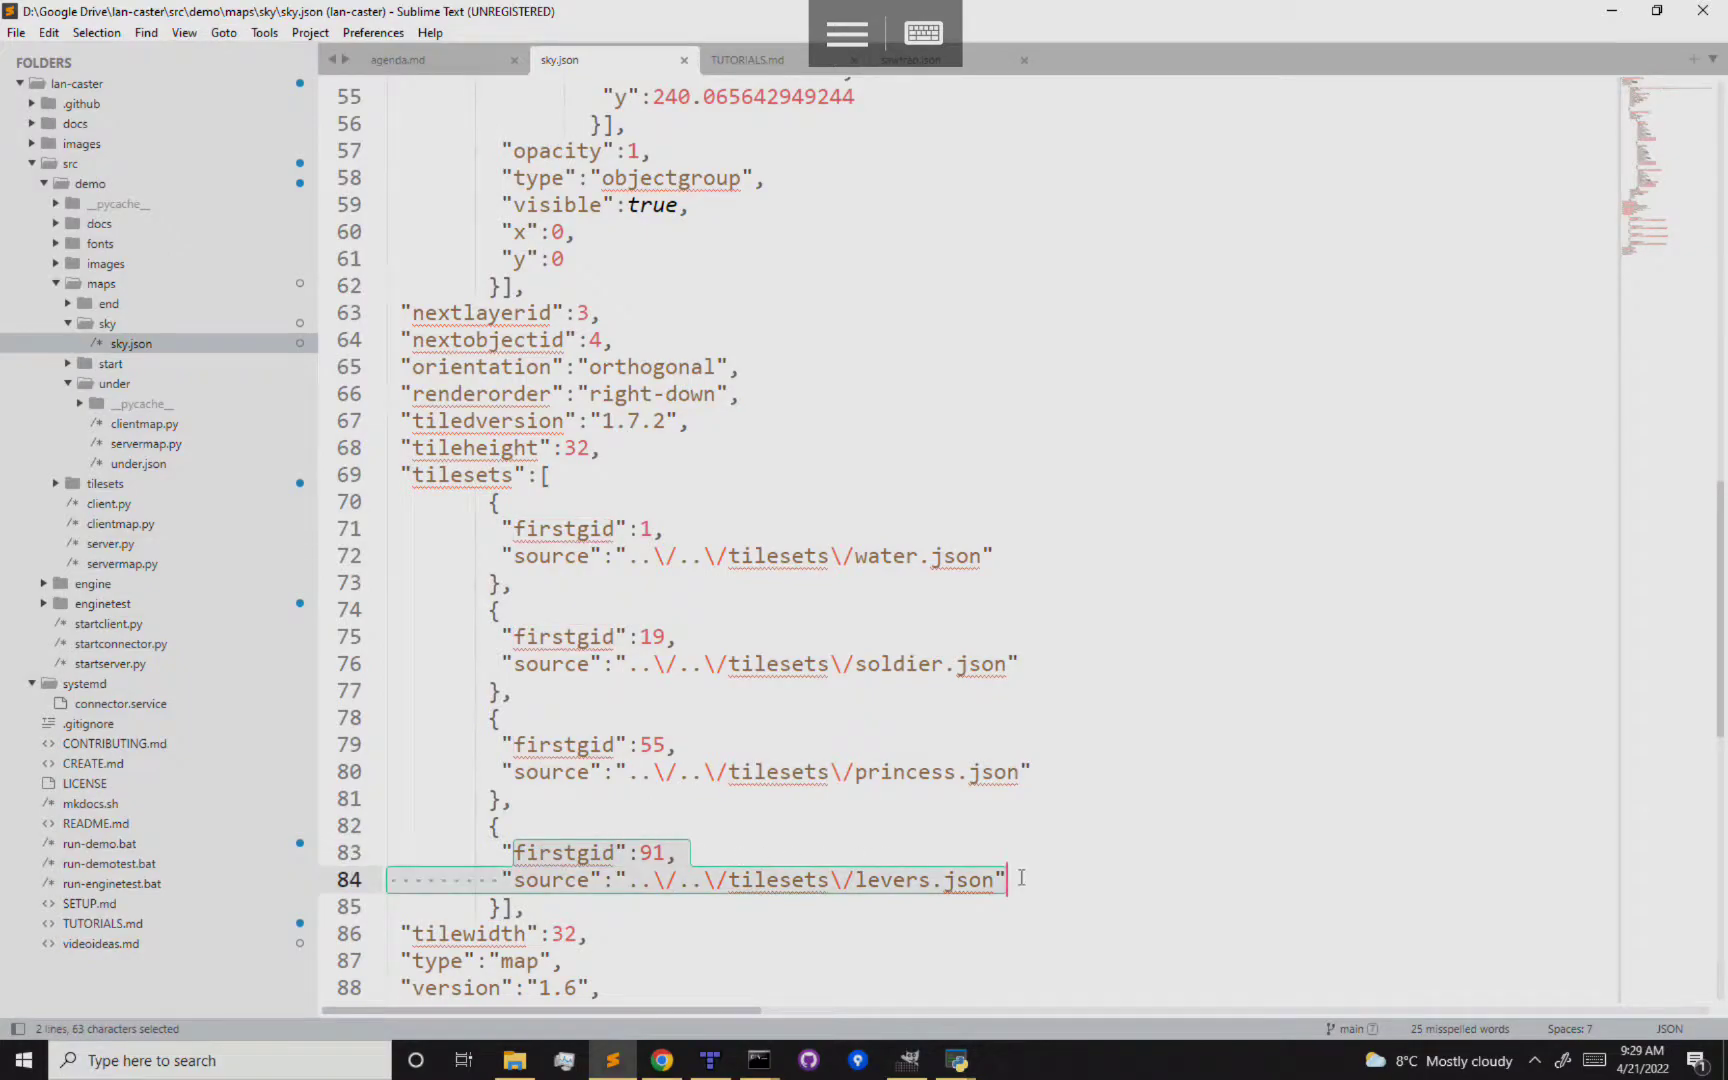
pyautogui.click(871, 849)
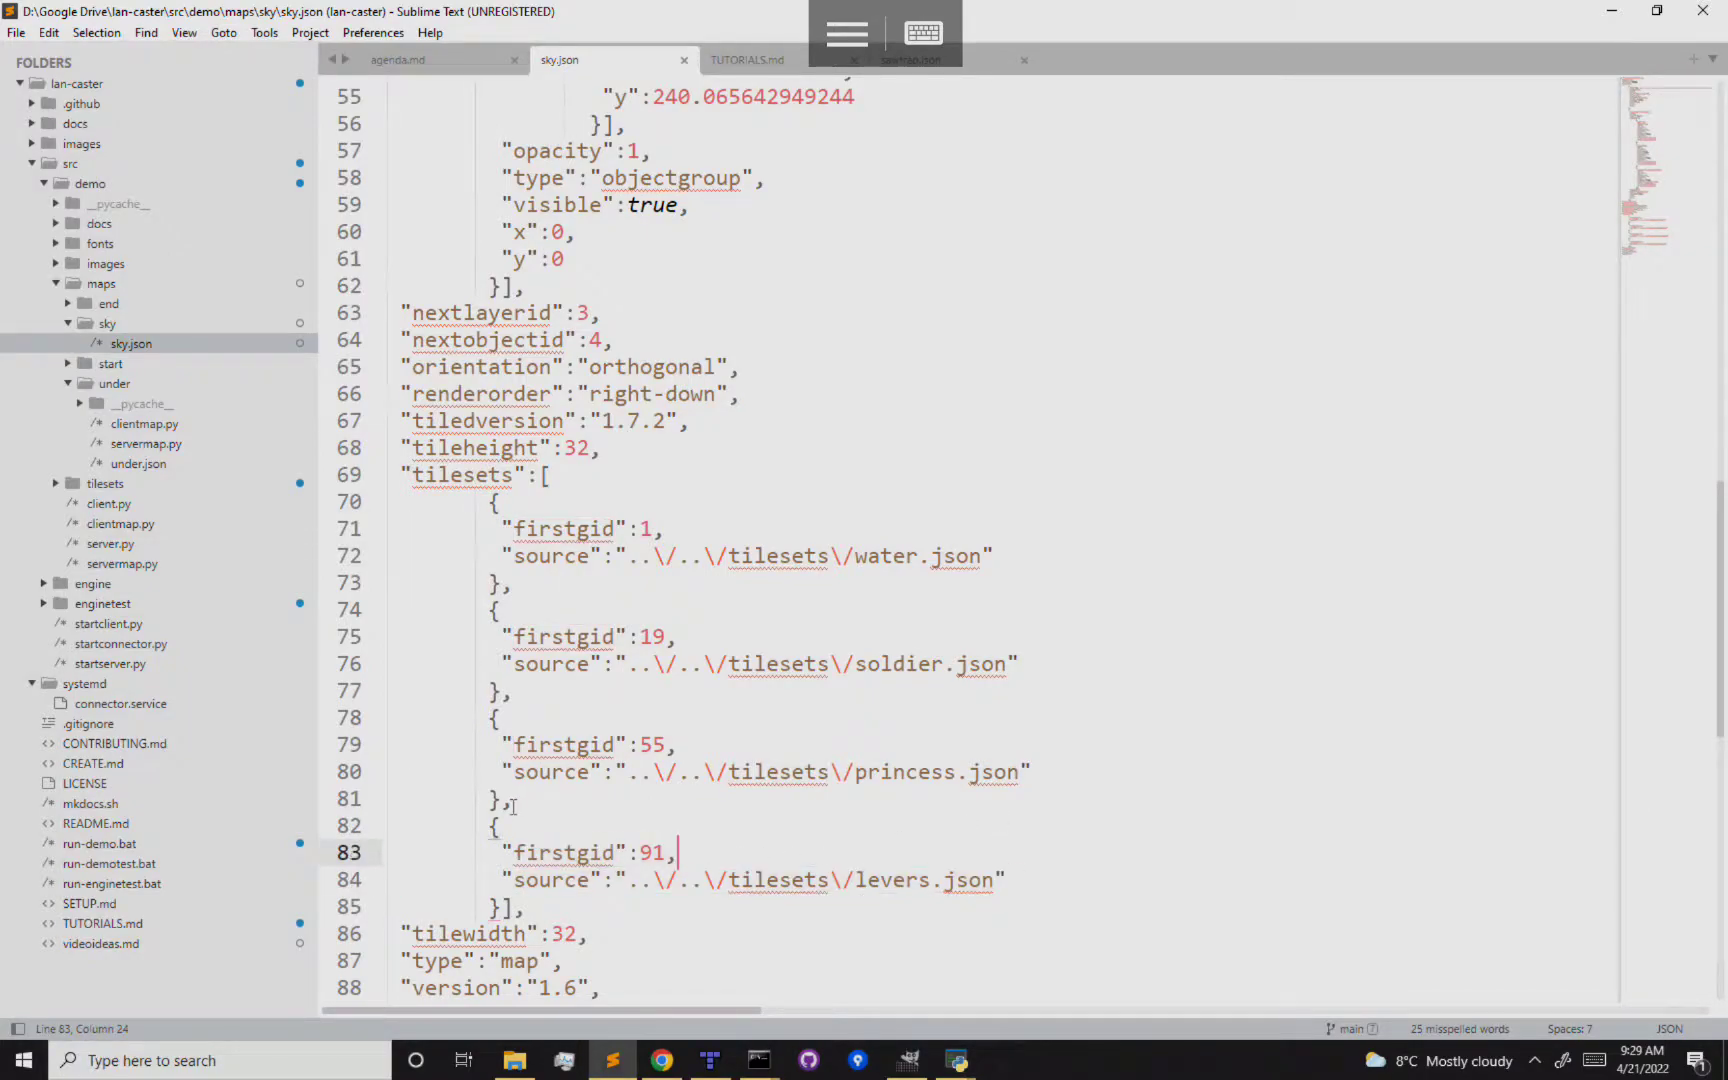
pyautogui.click(1019, 877)
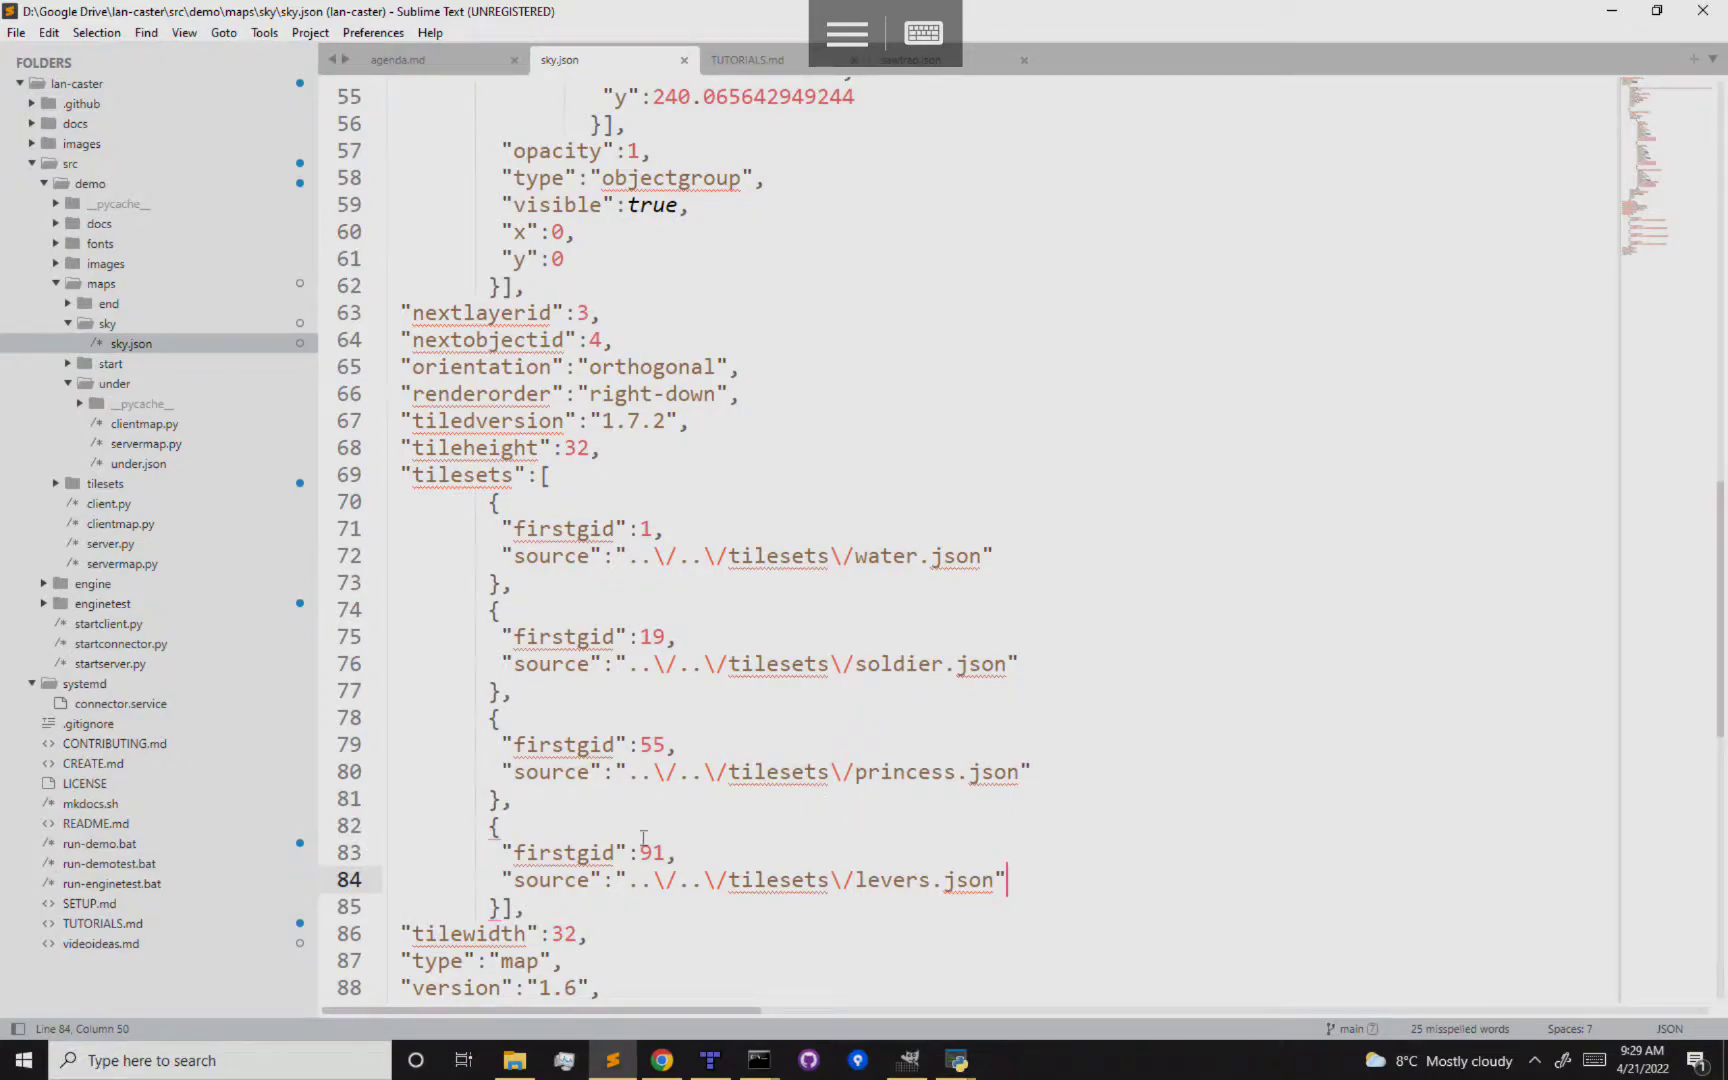
pyautogui.click(697, 708)
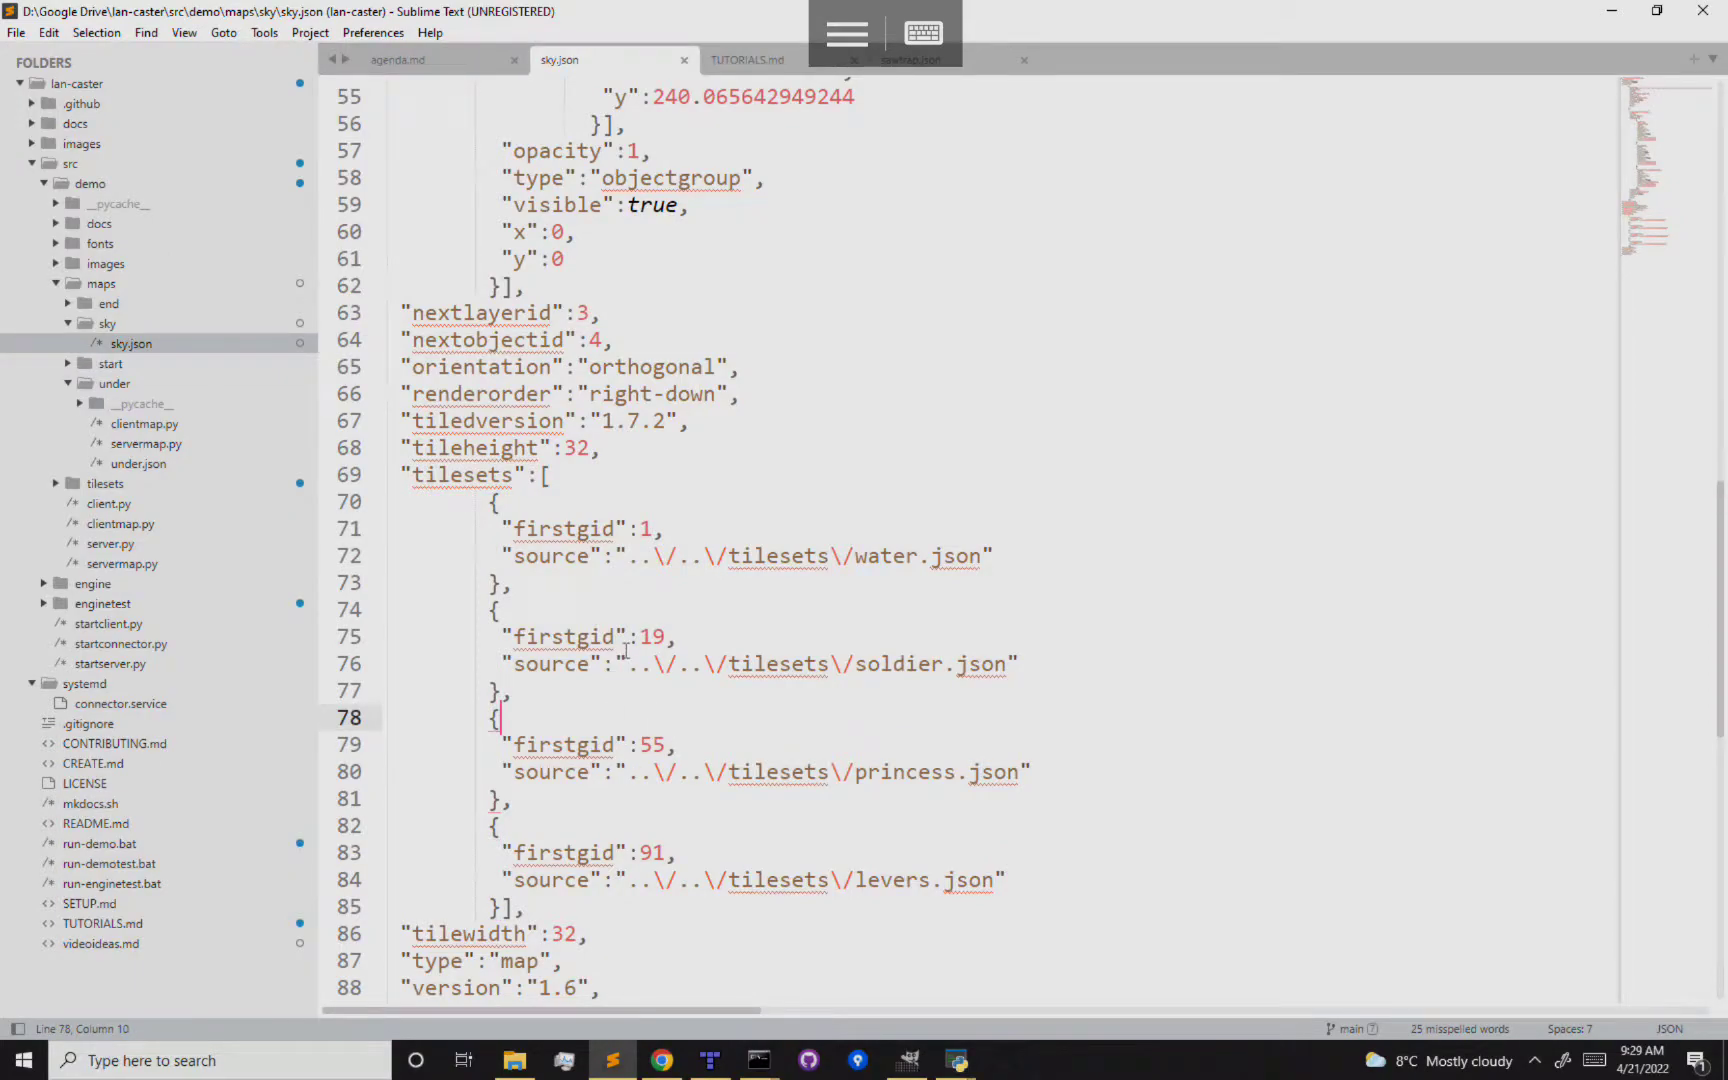
# Save sky.json, check the demo layer in Tiled, and switch to the Maps in LAN-Caster agenda in Chrome
pyautogui.hotkey('ctrl', 's')
pyautogui.scroll(9, 785, 562)
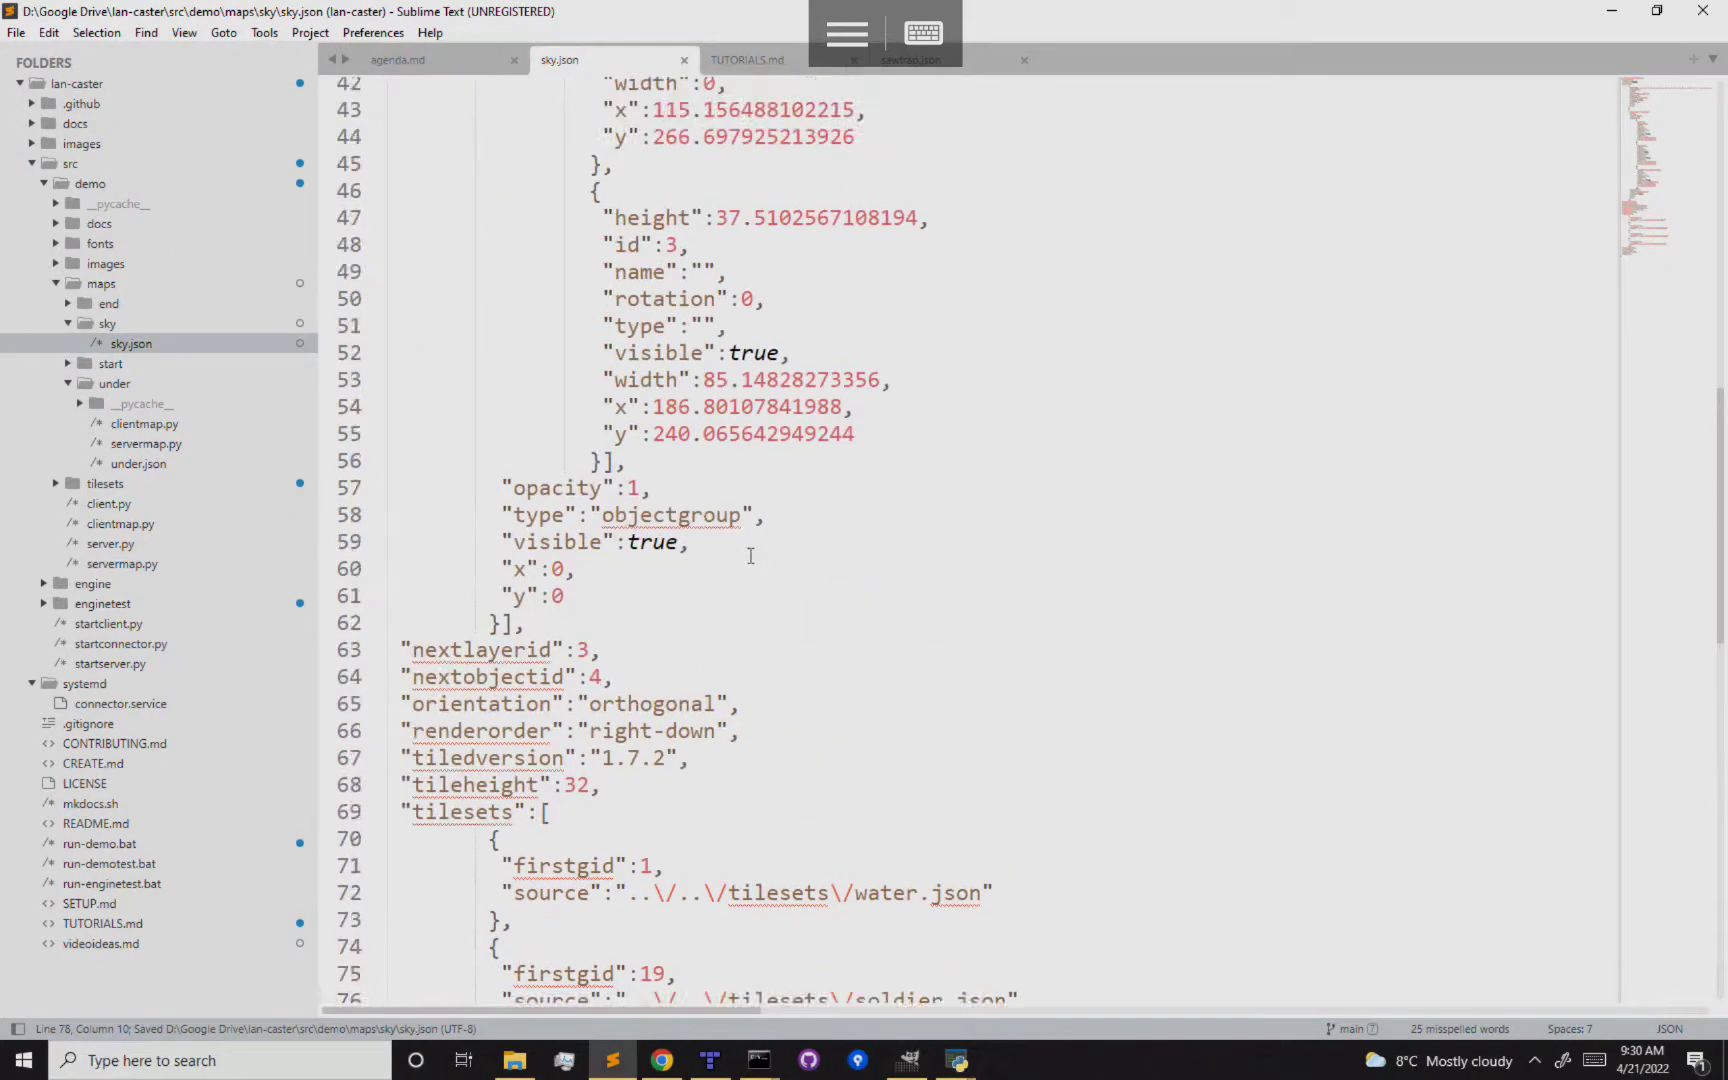
pyautogui.click(722, 1068)
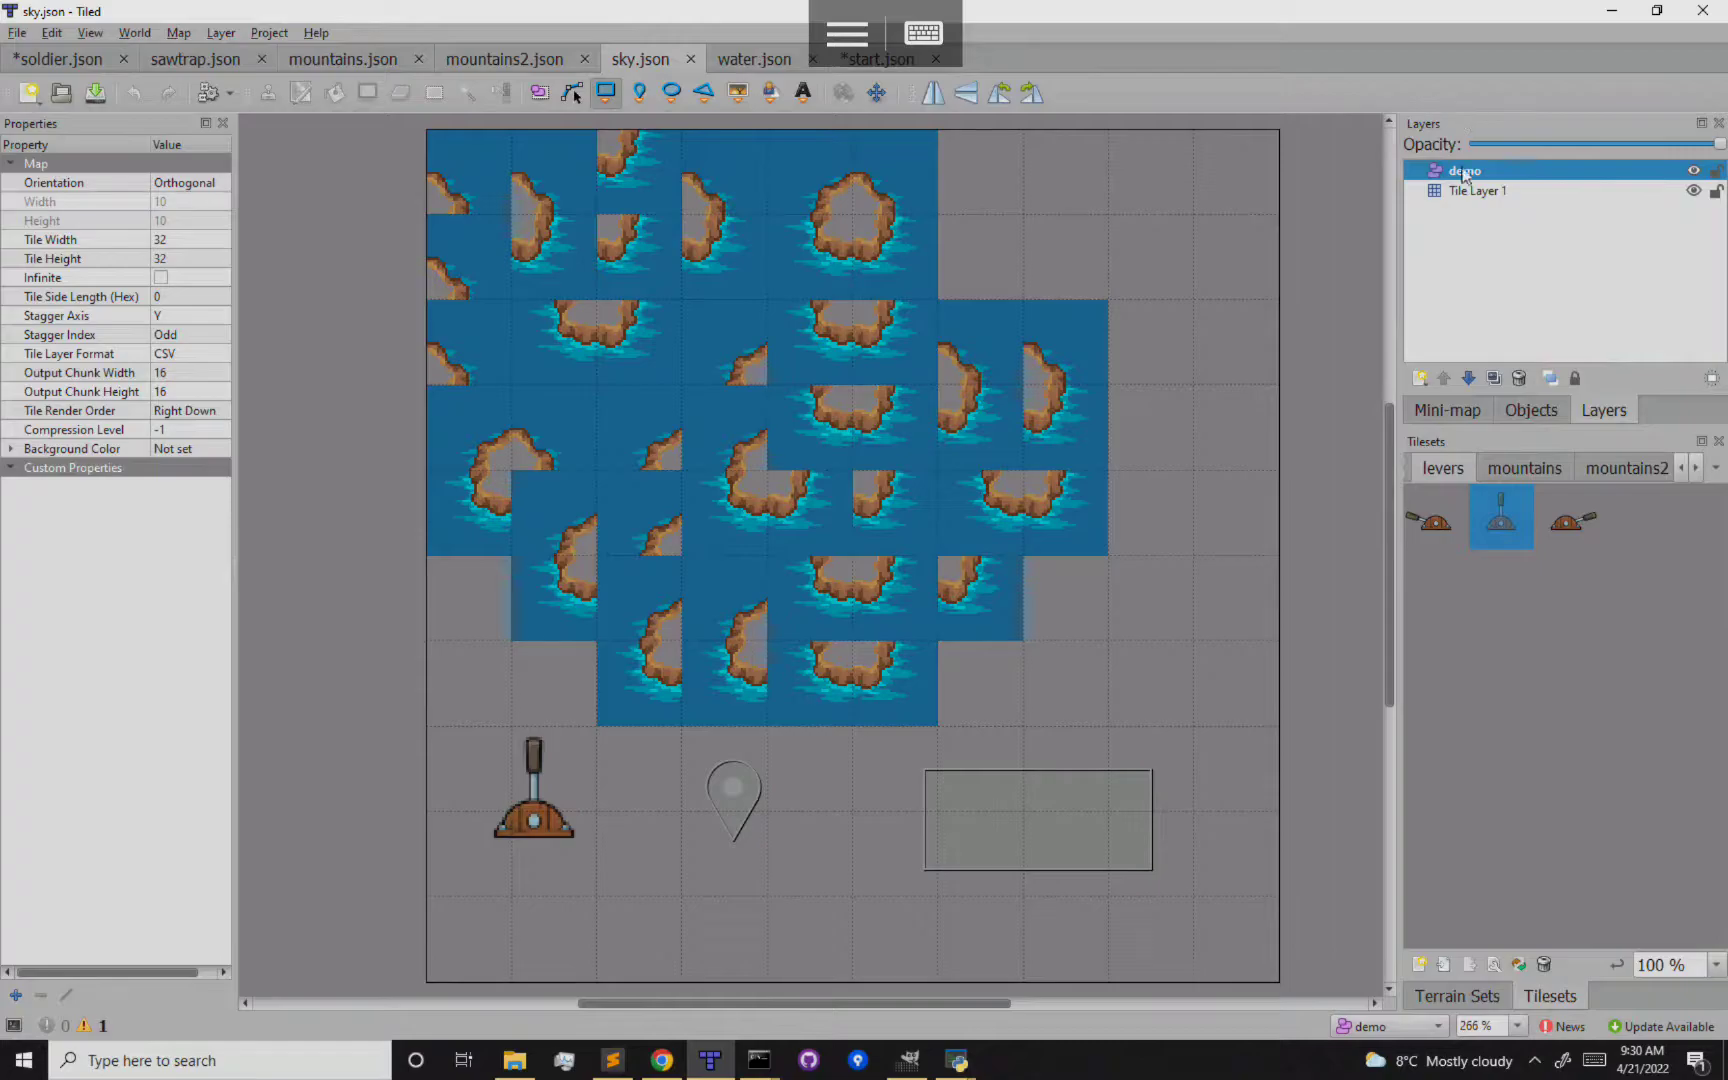
pyautogui.click(660, 1057)
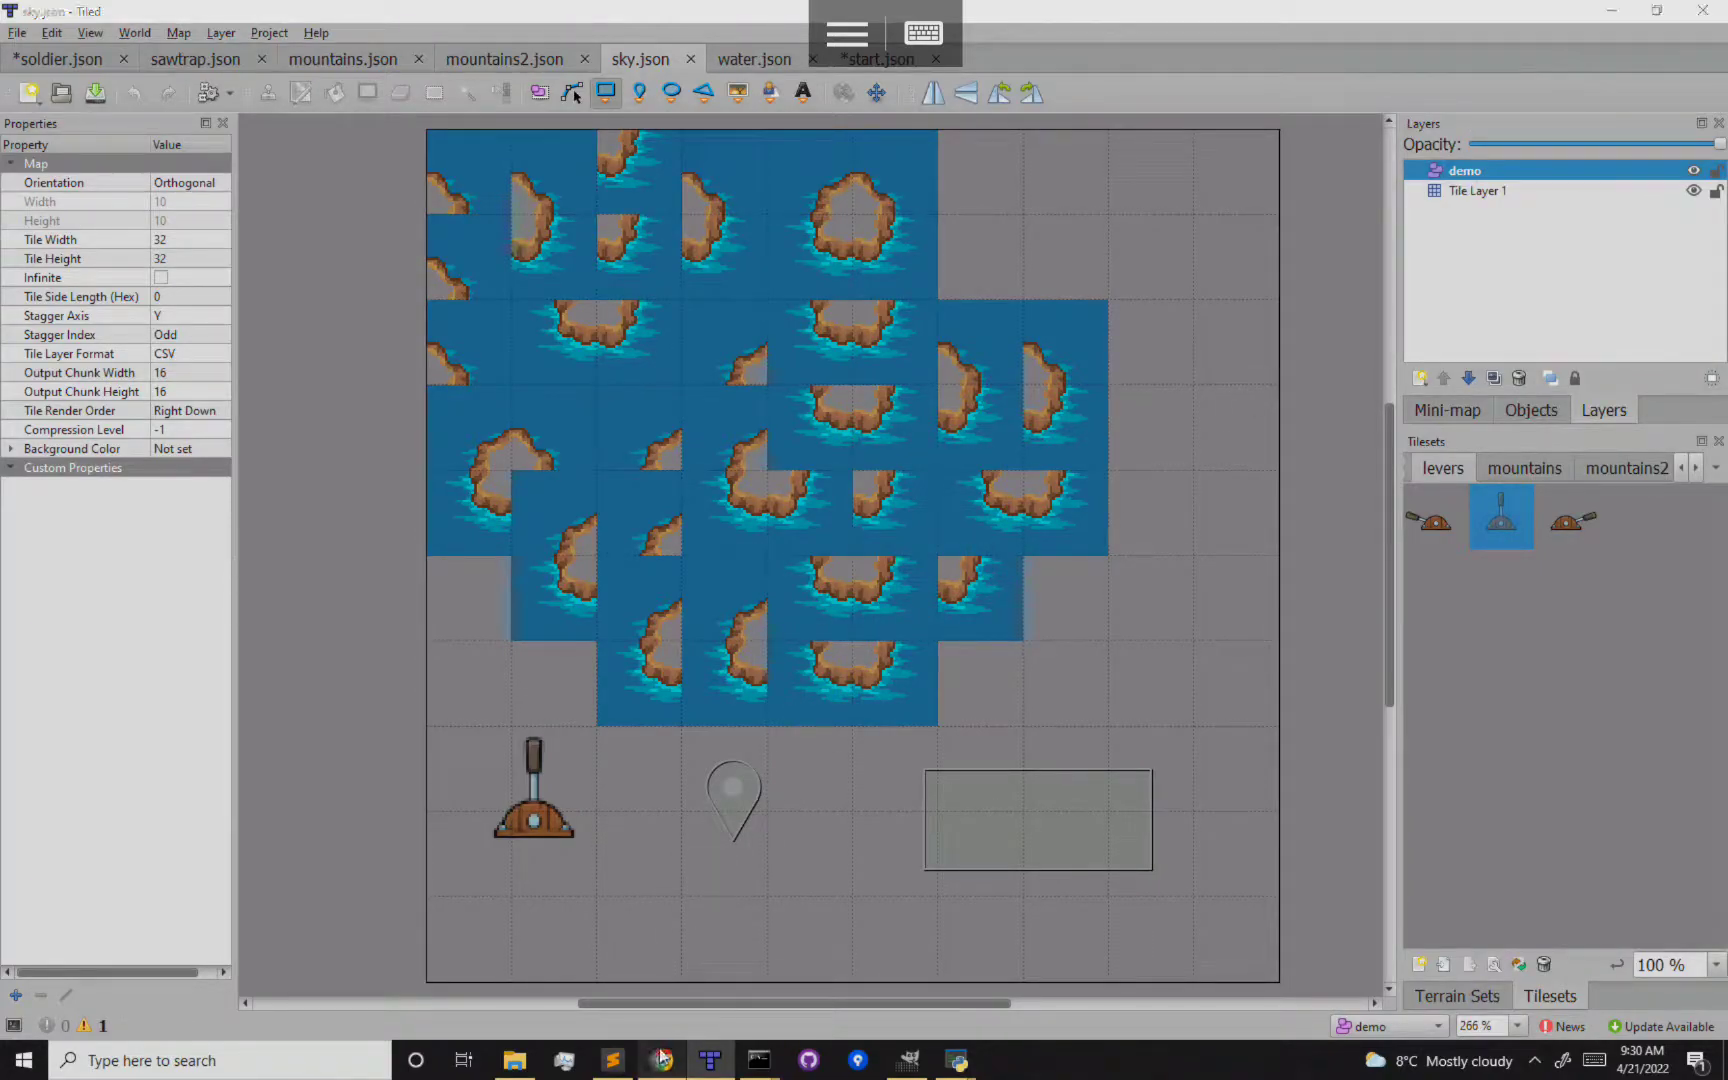
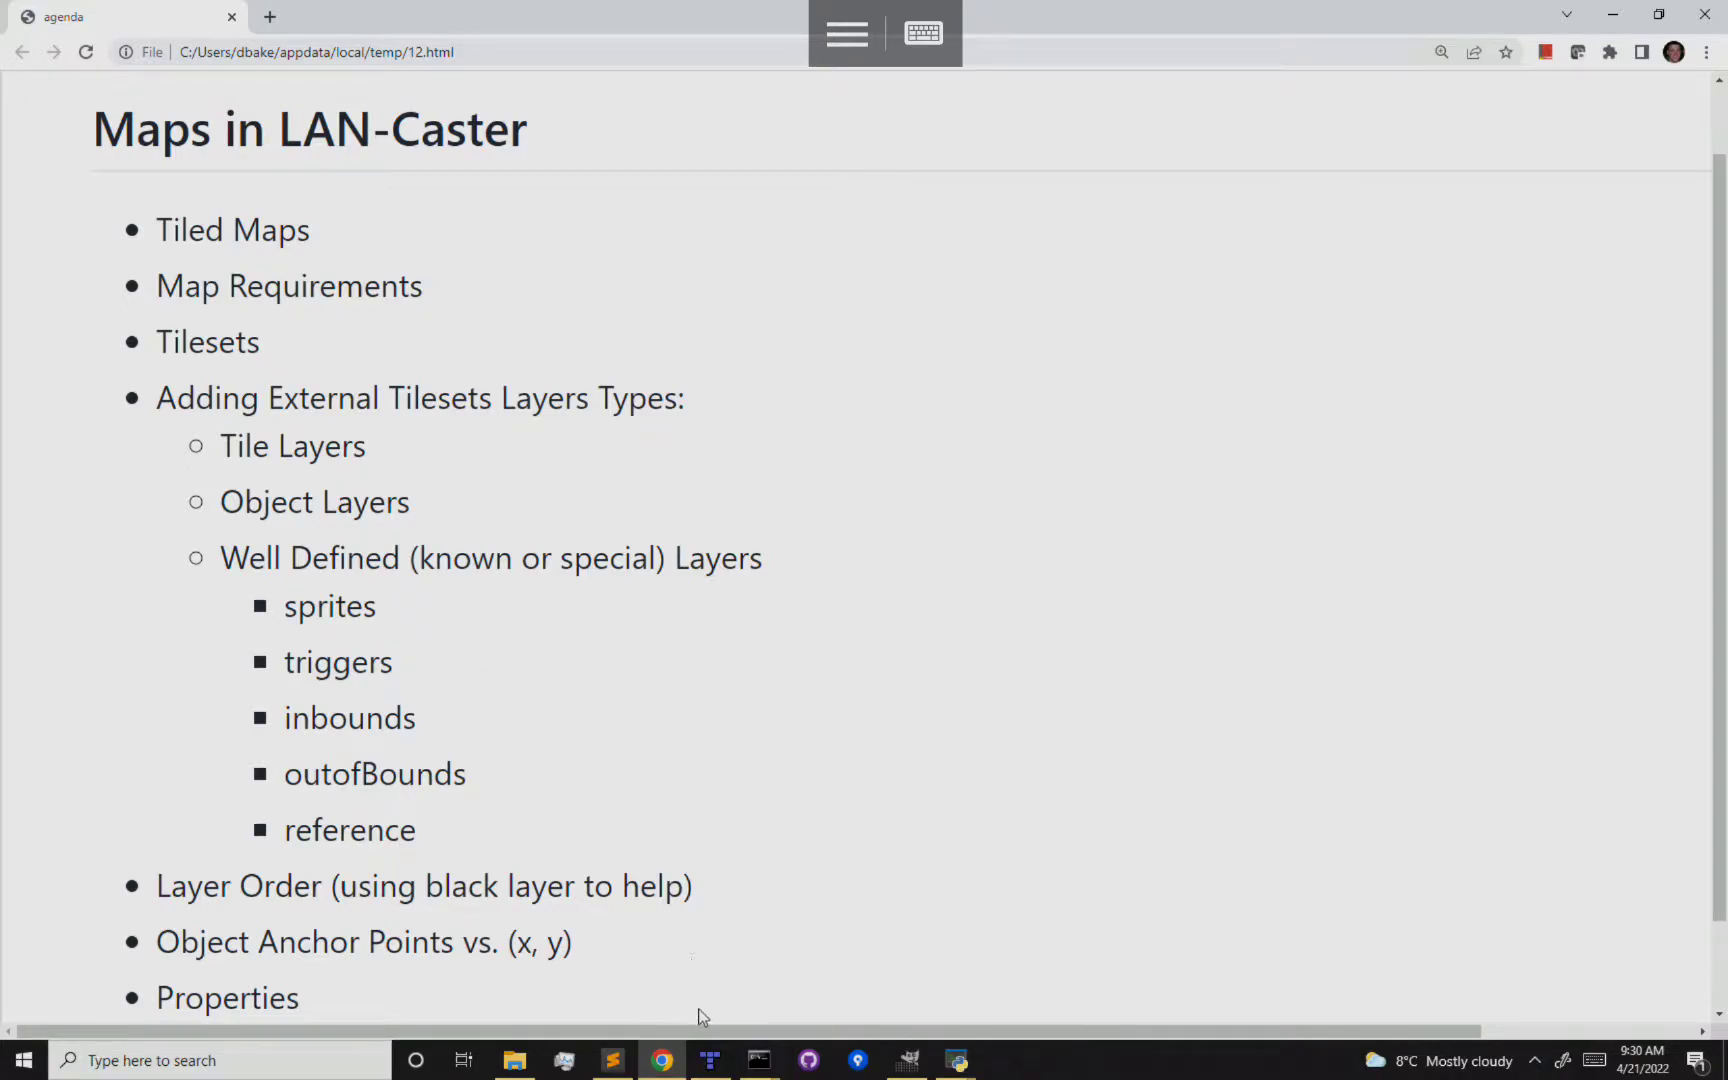
# Switch back to Tiled and bring up the start.json map with the beginning of its layer list in view
pyautogui.click(710, 1060)
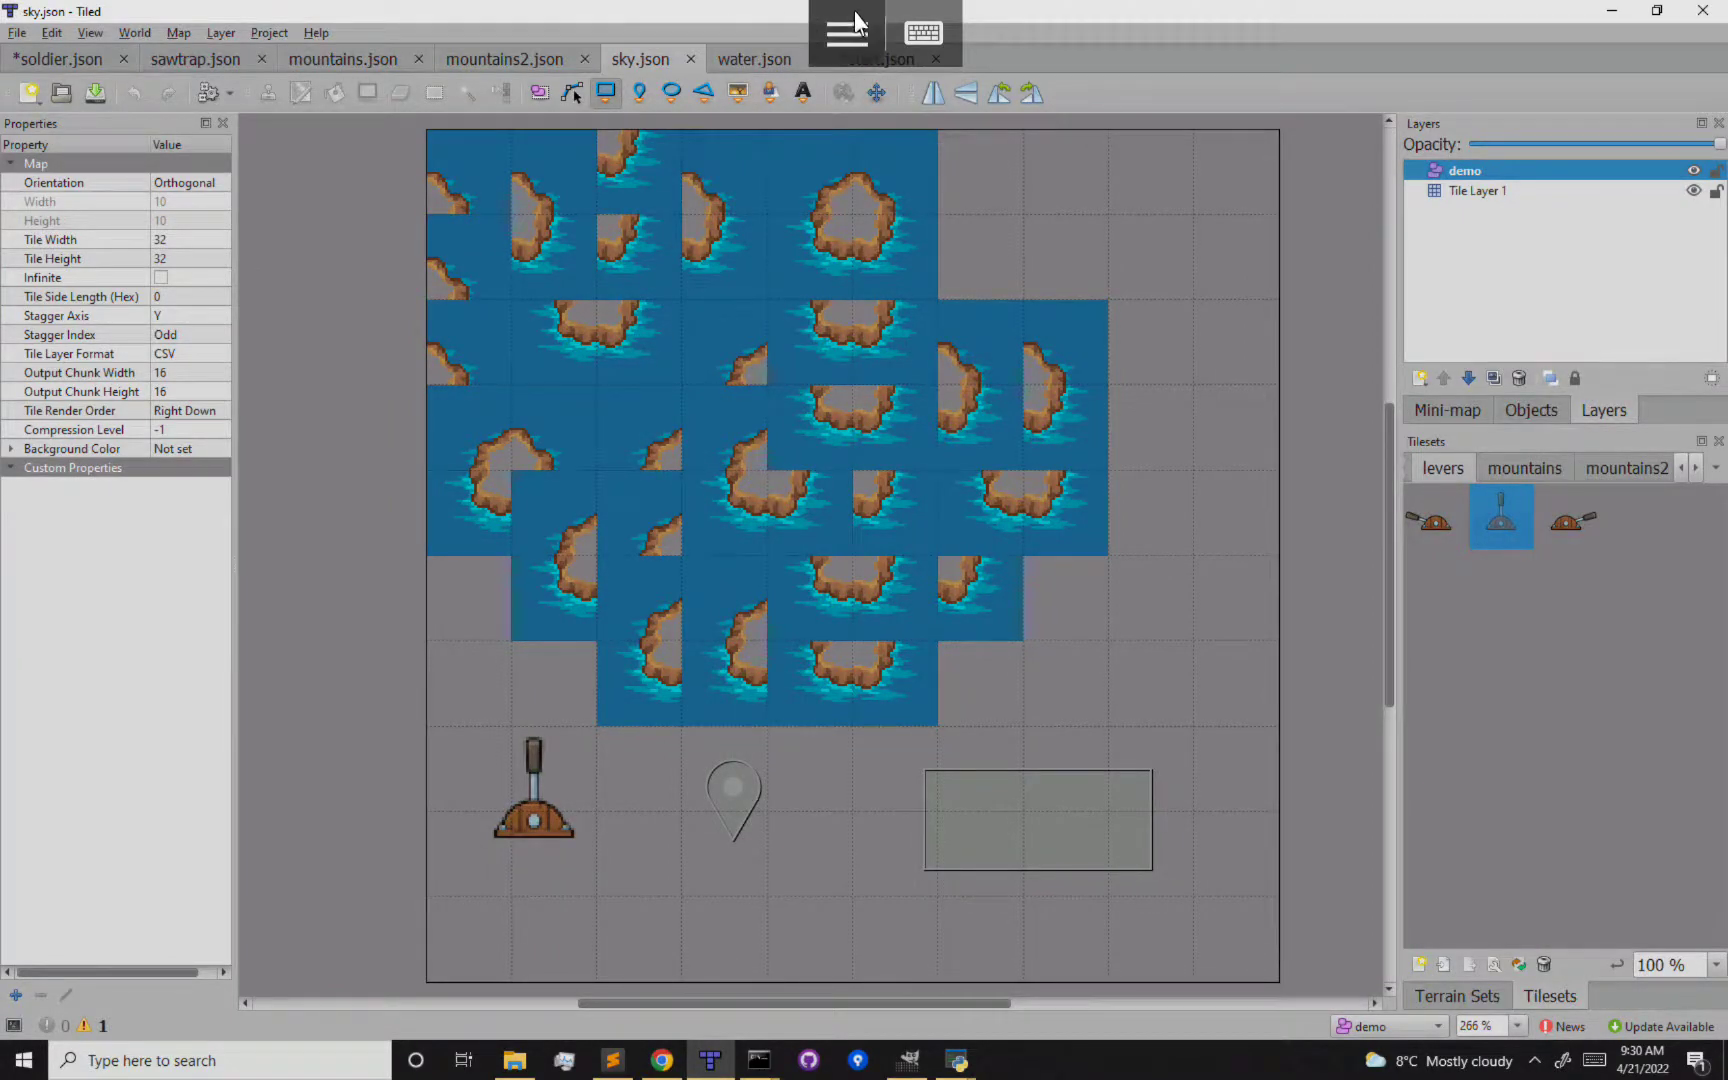
pyautogui.click(885, 60)
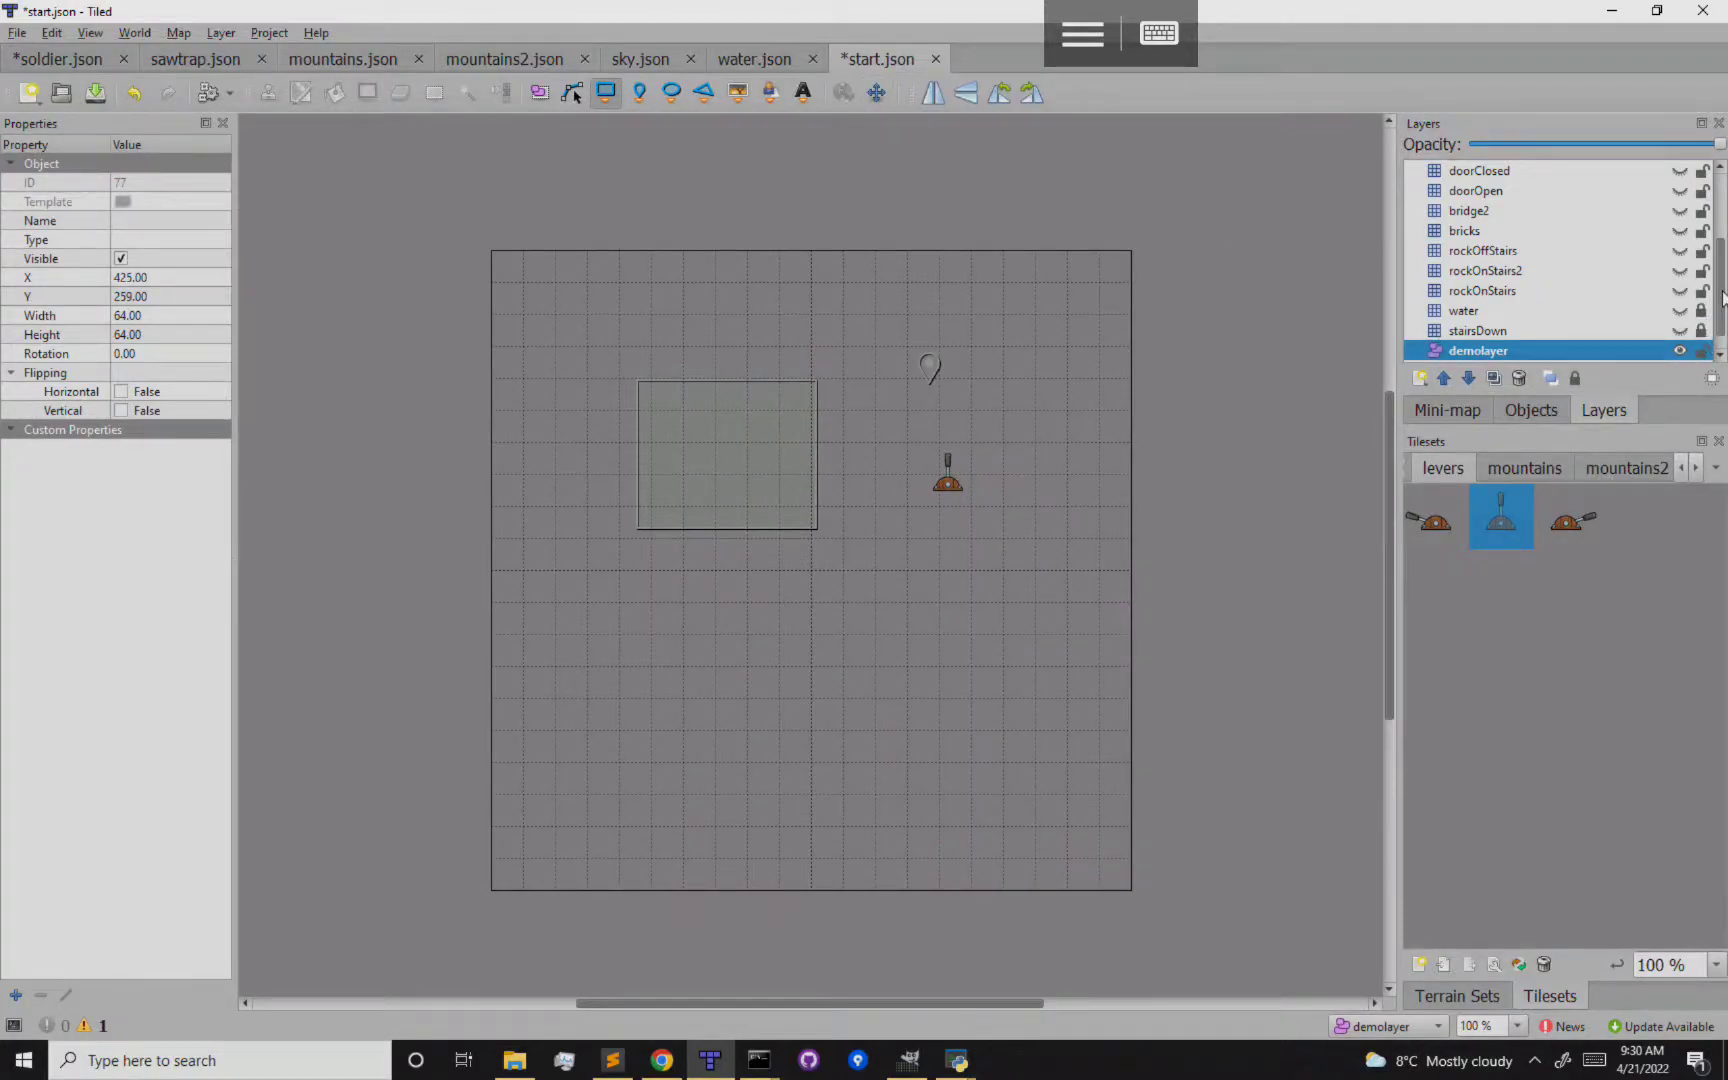
pyautogui.scroll(2, 1698, 182)
pyautogui.click(1701, 171)
pyautogui.click(1701, 190)
pyautogui.click(1701, 210)
pyautogui.click(1701, 171)
pyautogui.click(1701, 190)
pyautogui.click(1699, 214)
# Make the inBounds, triggers, reference, bricksTop, sprites, doorClosed, doorOpen, bridge2 and bricks layers visible, leaving black hidden
pyautogui.click(1683, 174)
pyautogui.click(1681, 192)
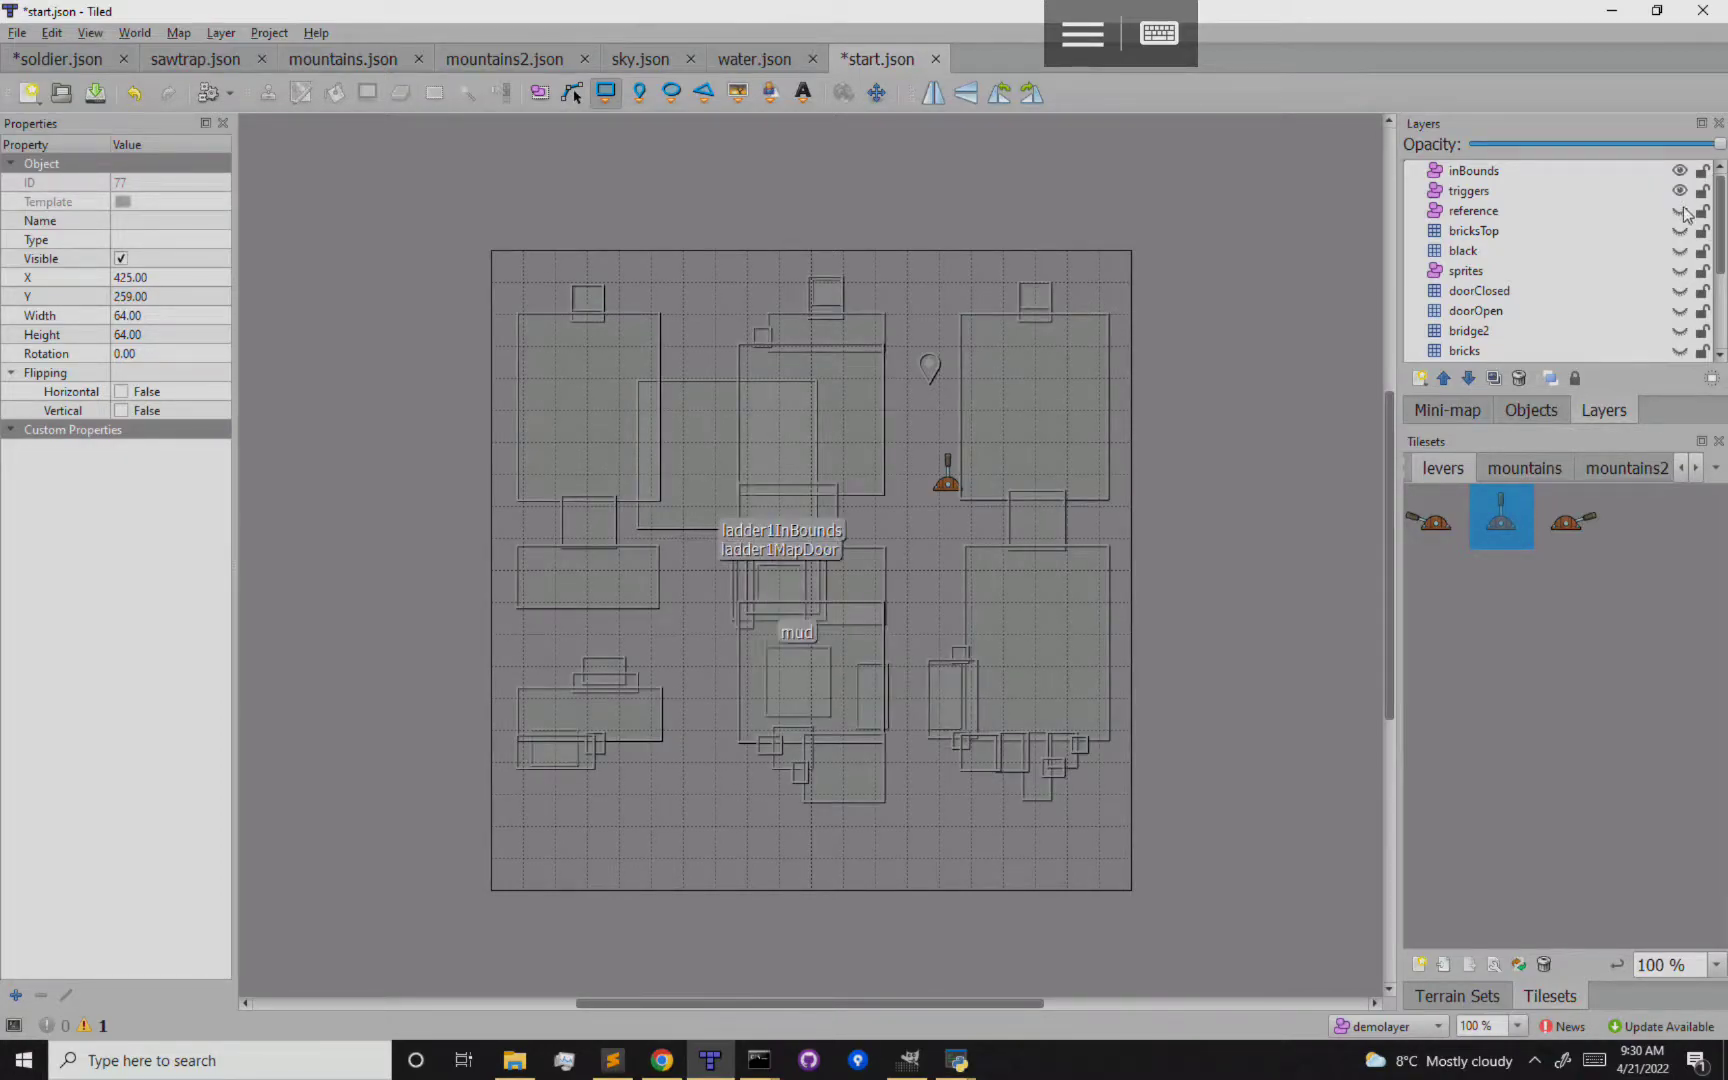
pyautogui.click(1682, 214)
pyautogui.click(1680, 231)
pyautogui.click(1680, 251)
pyautogui.click(1680, 271)
pyautogui.click(1681, 291)
pyautogui.click(1680, 251)
pyautogui.click(1680, 311)
pyautogui.click(1680, 351)
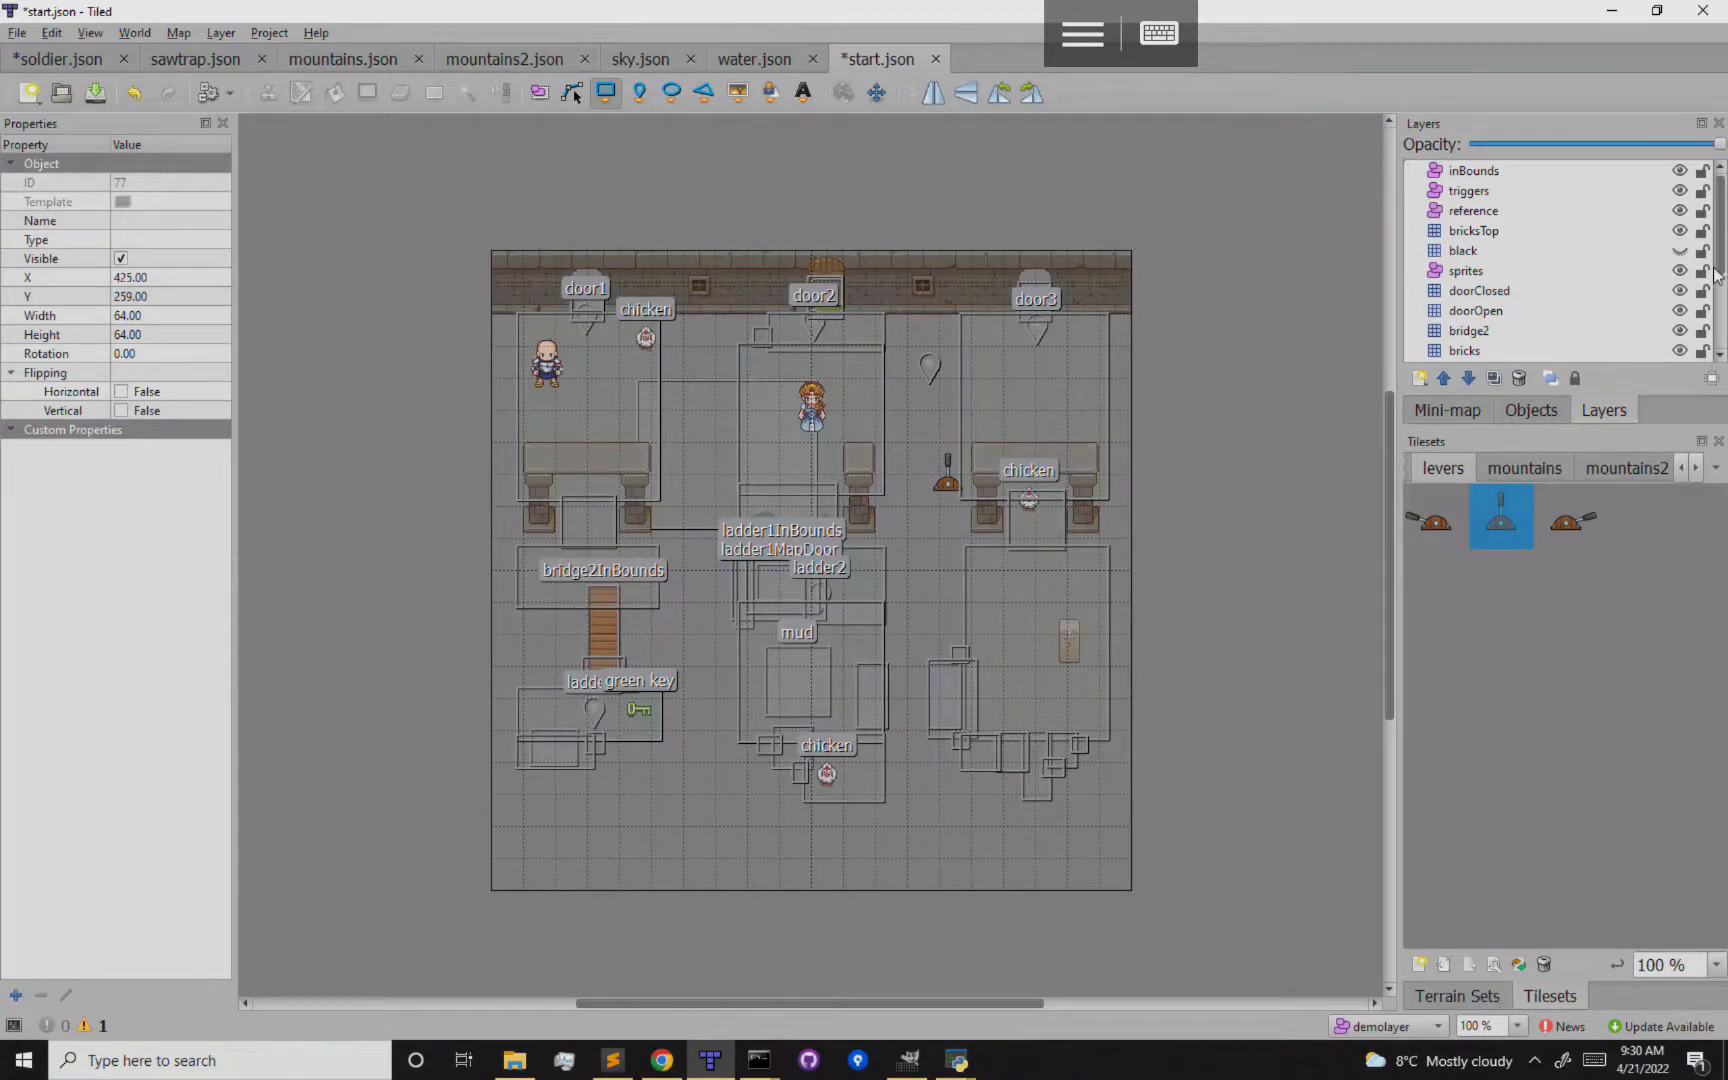
# Make the rockOffStairs, rockOnStairs2, rockOnStairs, water, stairsDown and grass layers visible
pyautogui.scroll(-3, 1706, 295)
pyautogui.click(1680, 230)
pyautogui.click(1680, 250)
pyautogui.click(1680, 270)
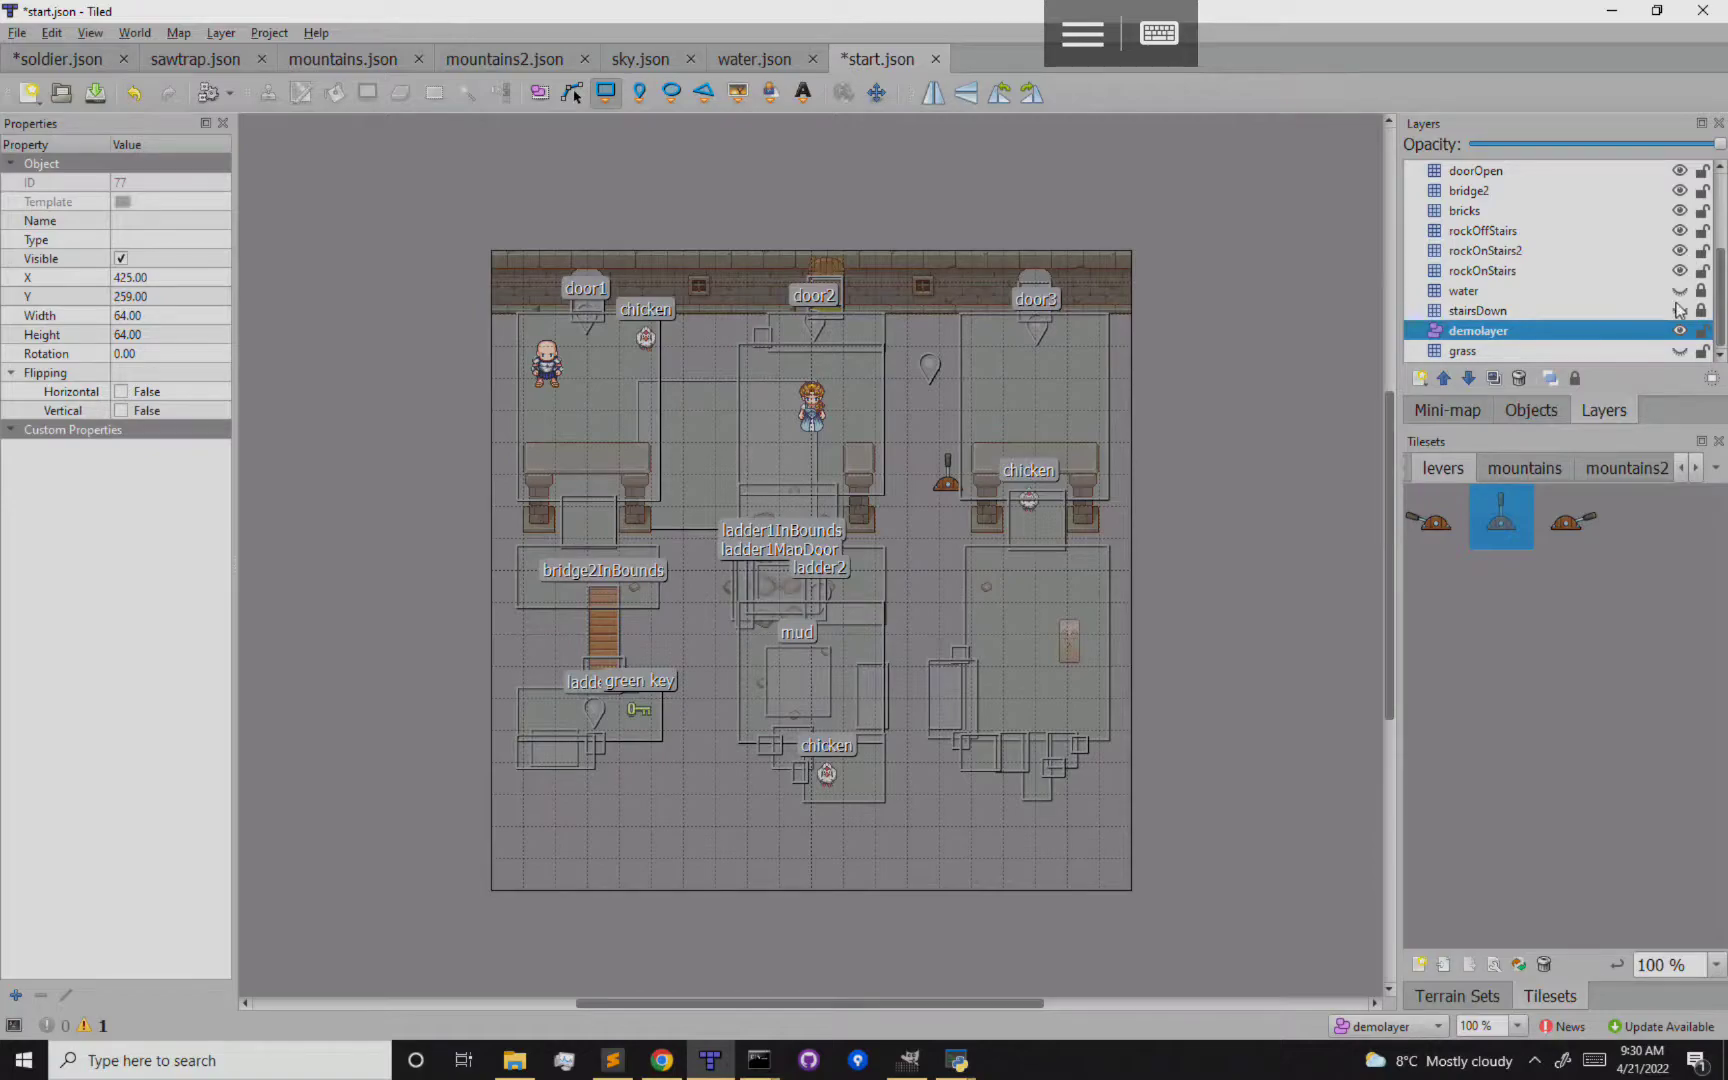
pyautogui.click(1680, 290)
pyautogui.click(1680, 310)
pyautogui.click(1680, 351)
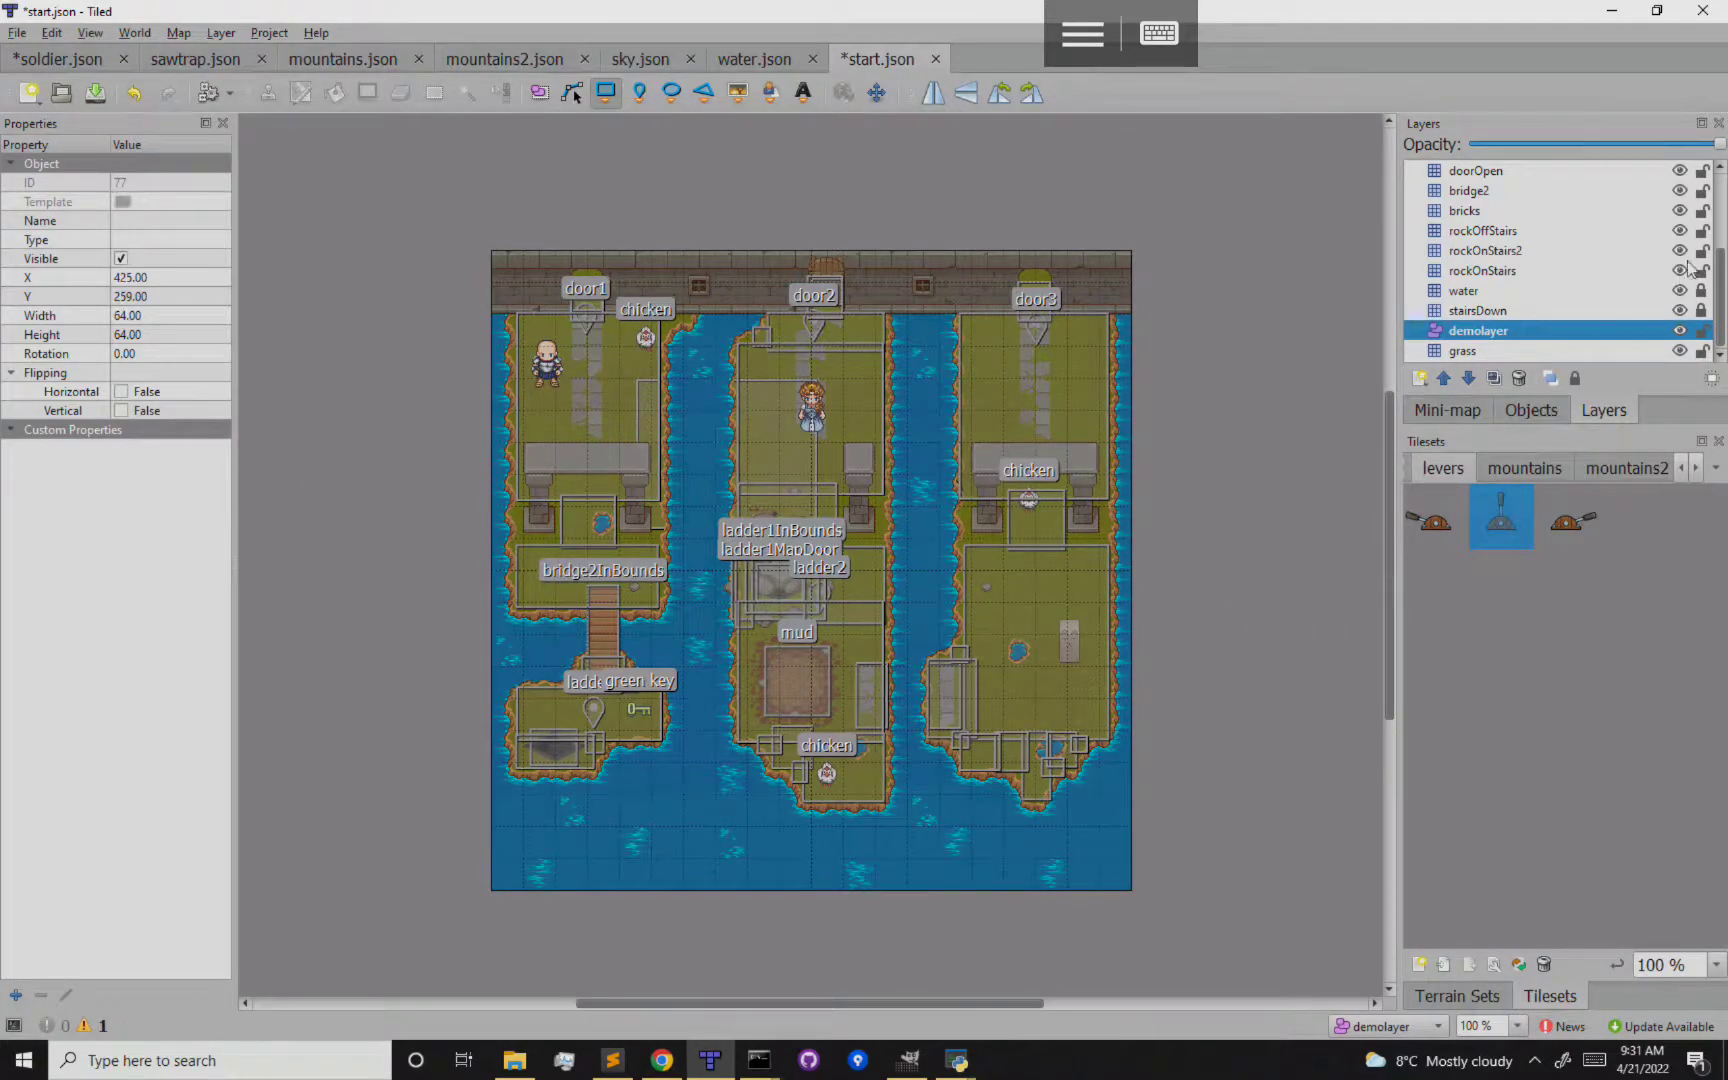
# Hide the triggers, inBounds and reference object layers of the start map
pyautogui.click(1720, 192)
pyautogui.moveTo(1717, 187); pyautogui.dragTo(1717, 165)
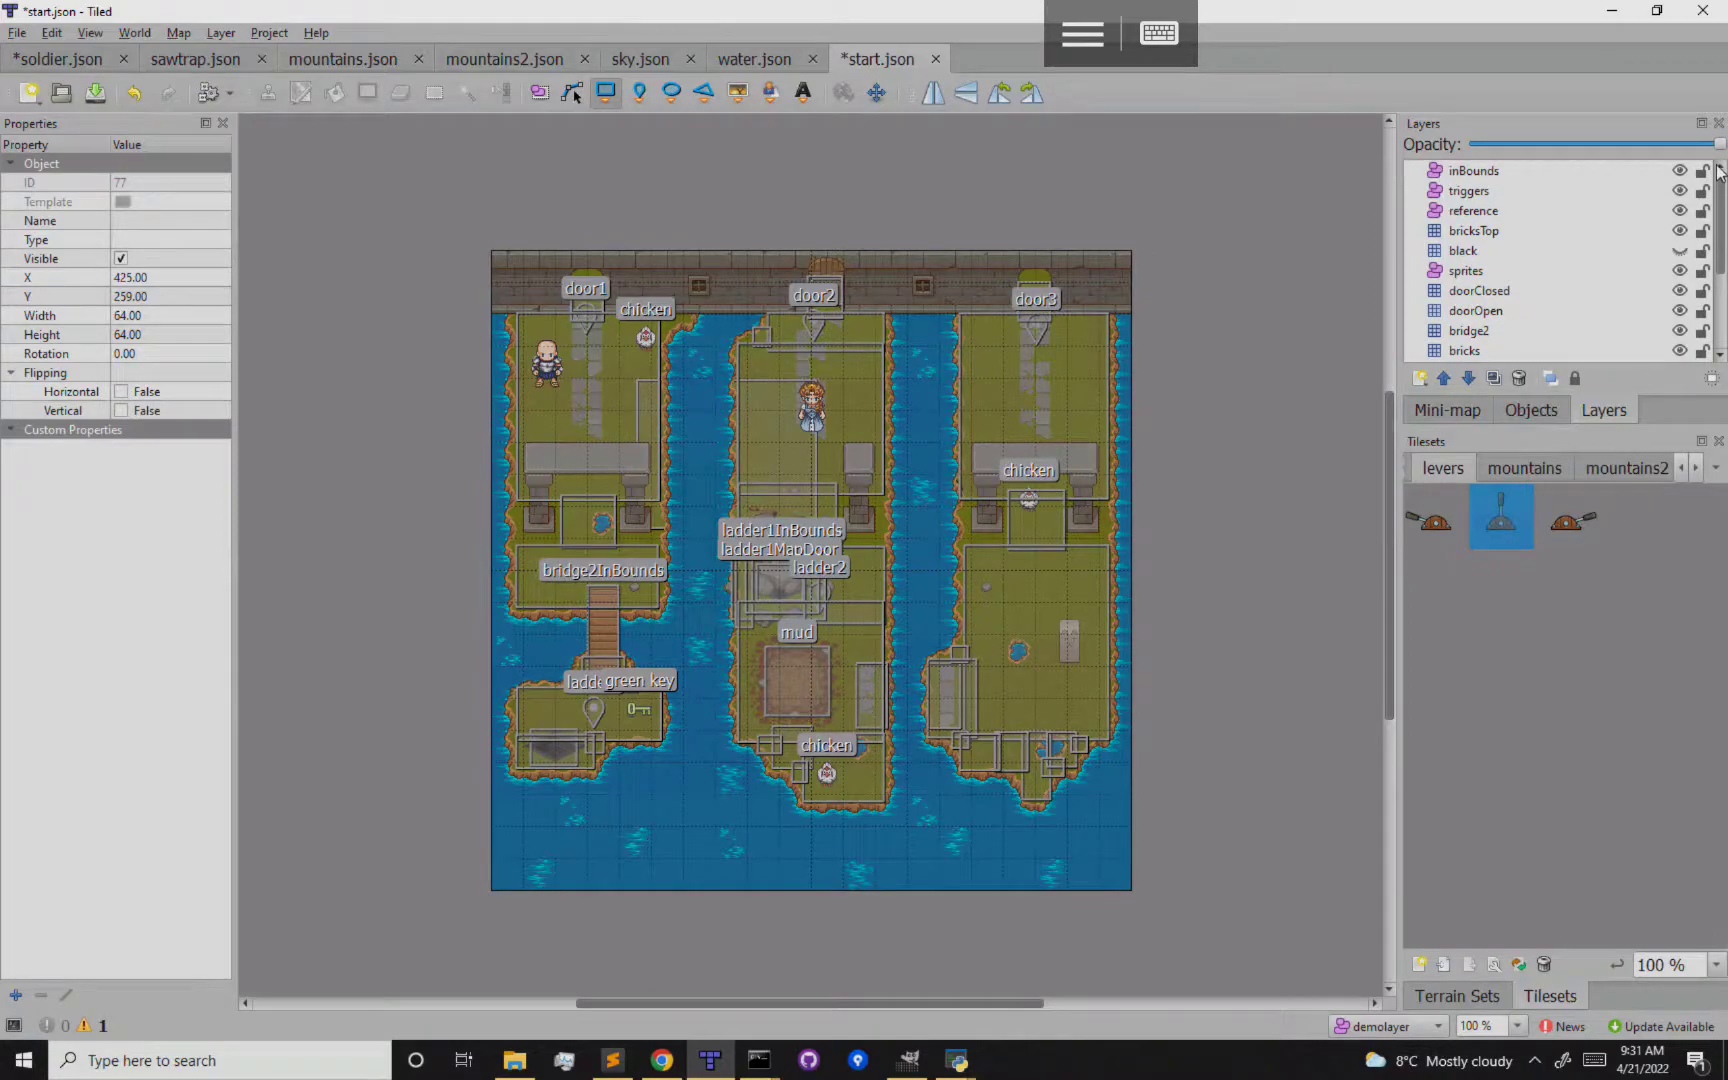
pyautogui.click(1680, 191)
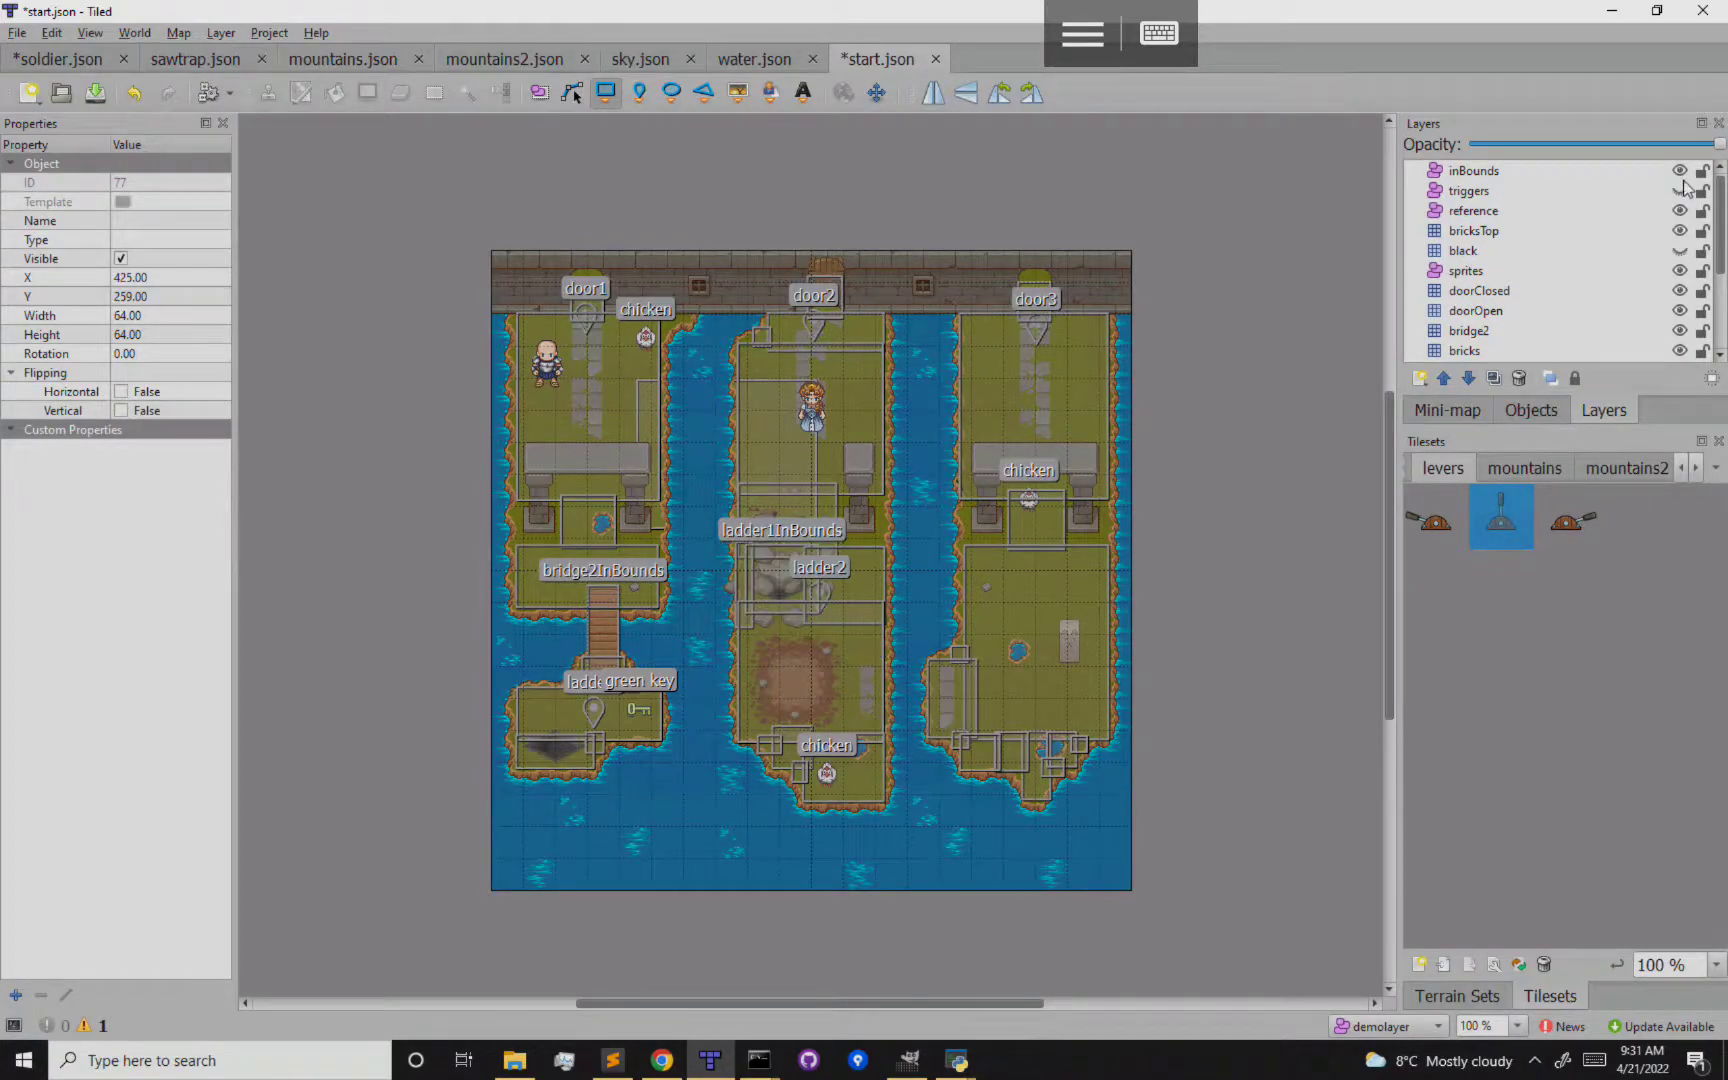
pyautogui.click(1680, 171)
pyautogui.click(1680, 211)
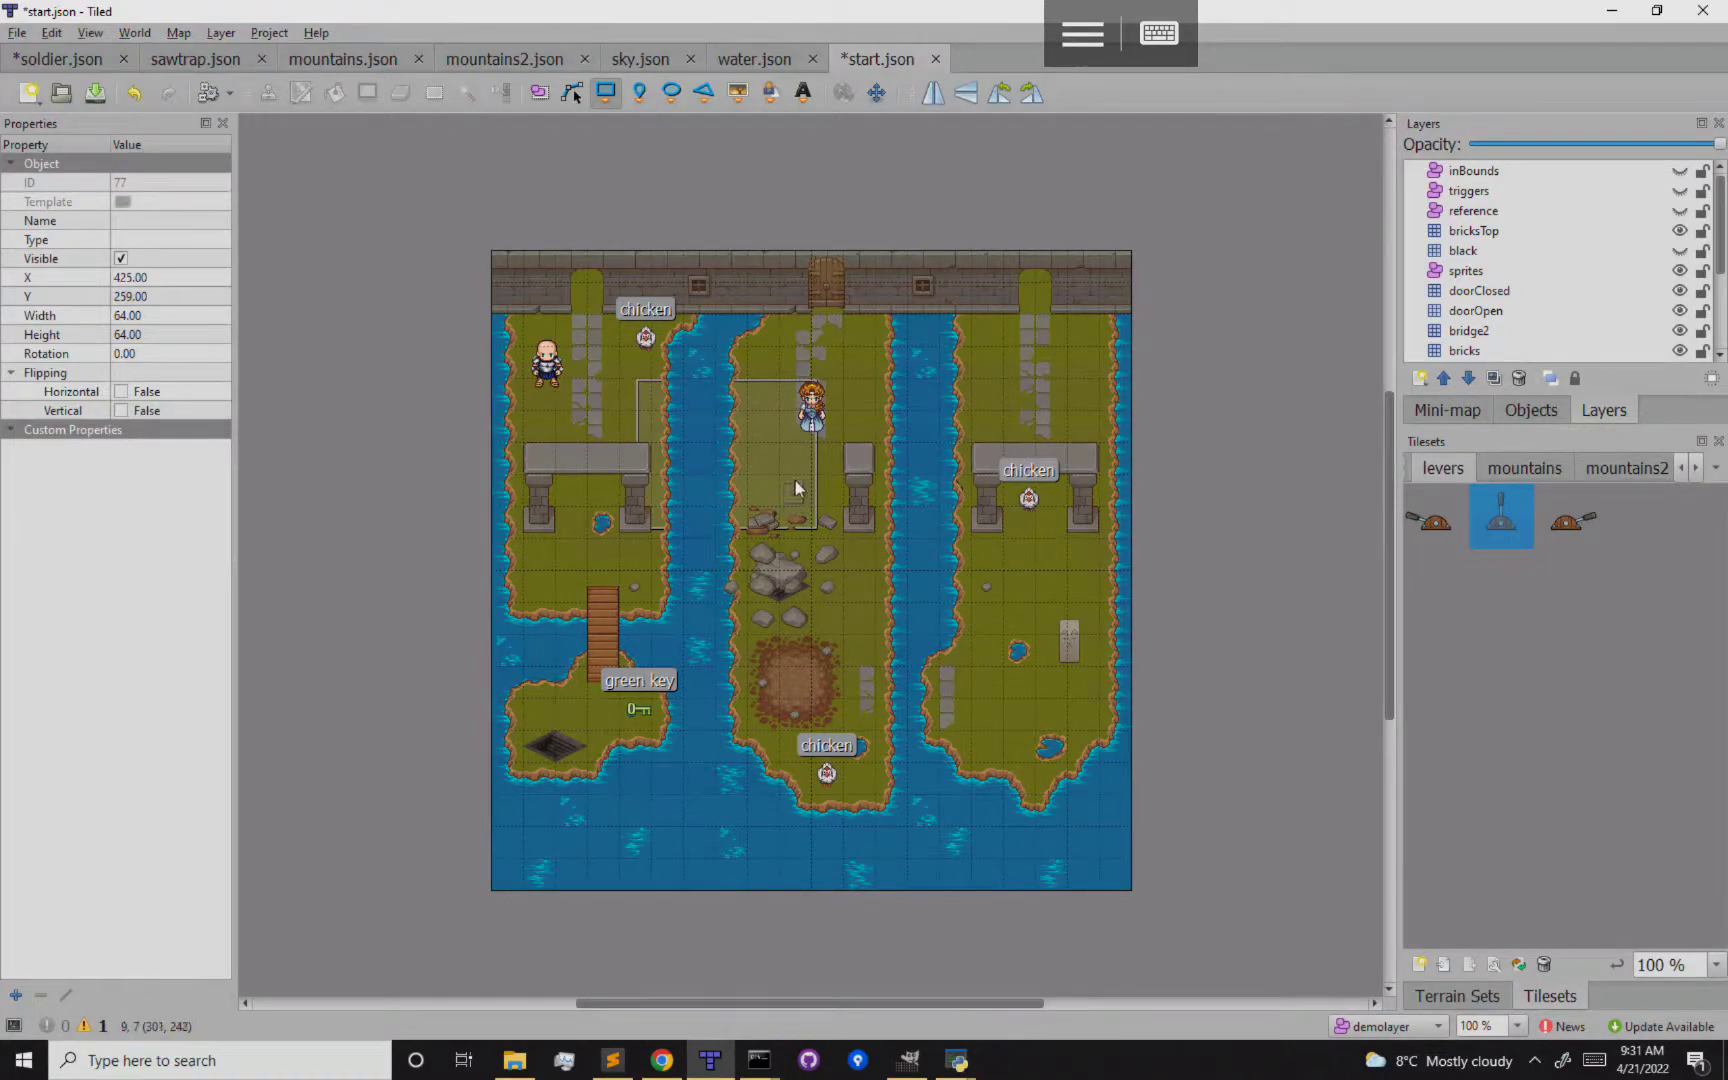
# Delete the demolayer object layer from the start map
pyautogui.scroll(-3, 1720, 298)
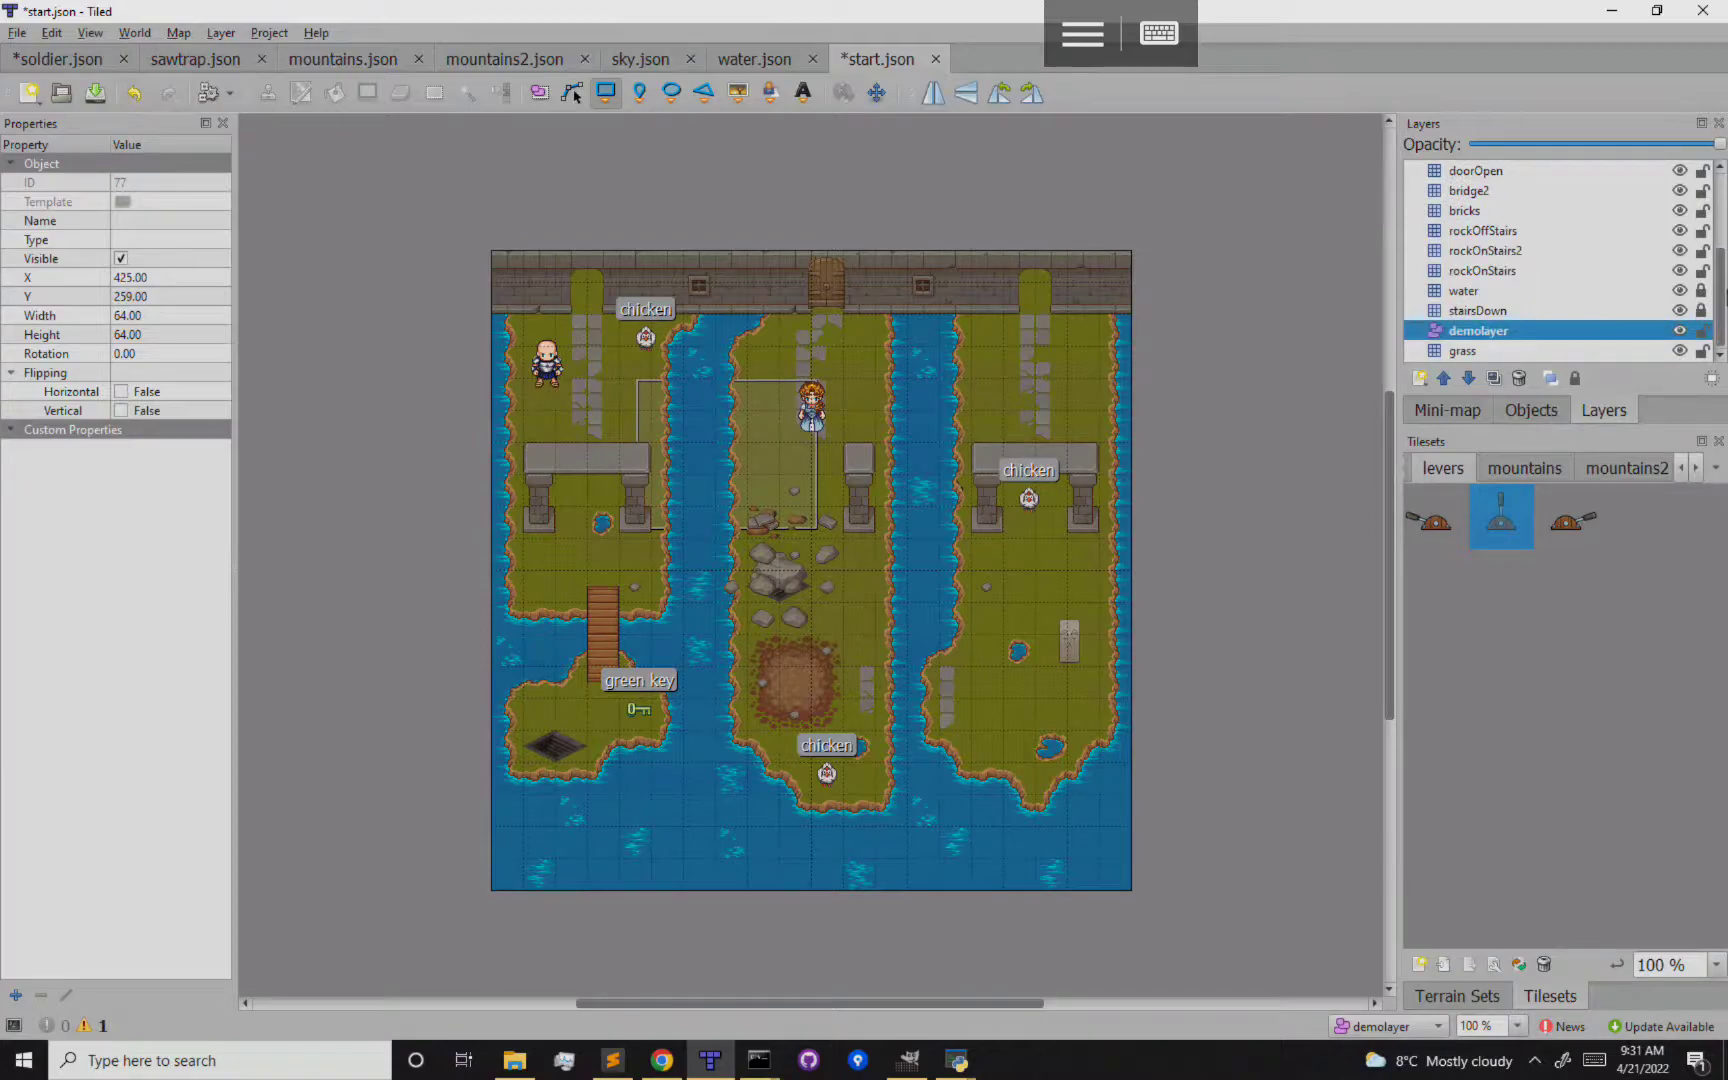
pyautogui.click(1492, 338)
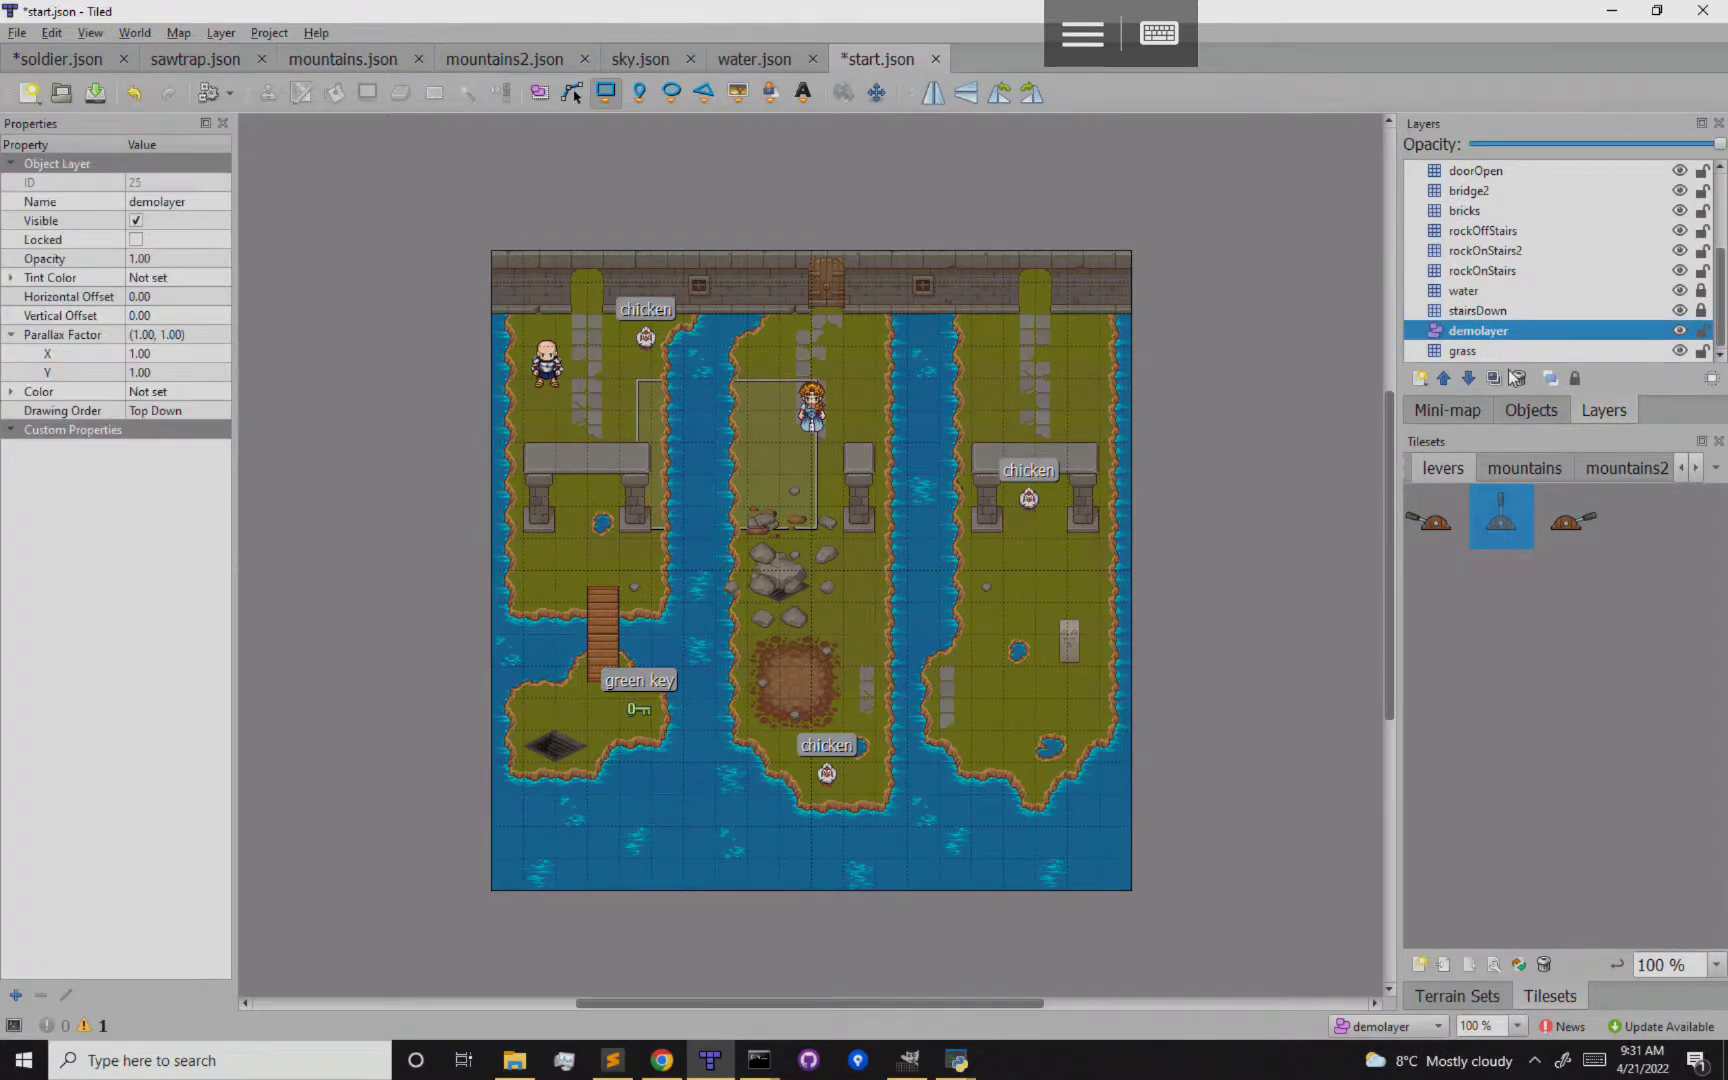
pyautogui.click(1519, 379)
# Show the inBounds, triggers and reference object layers again
pyautogui.moveTo(1720, 280); pyautogui.dragTo(1722, 197)
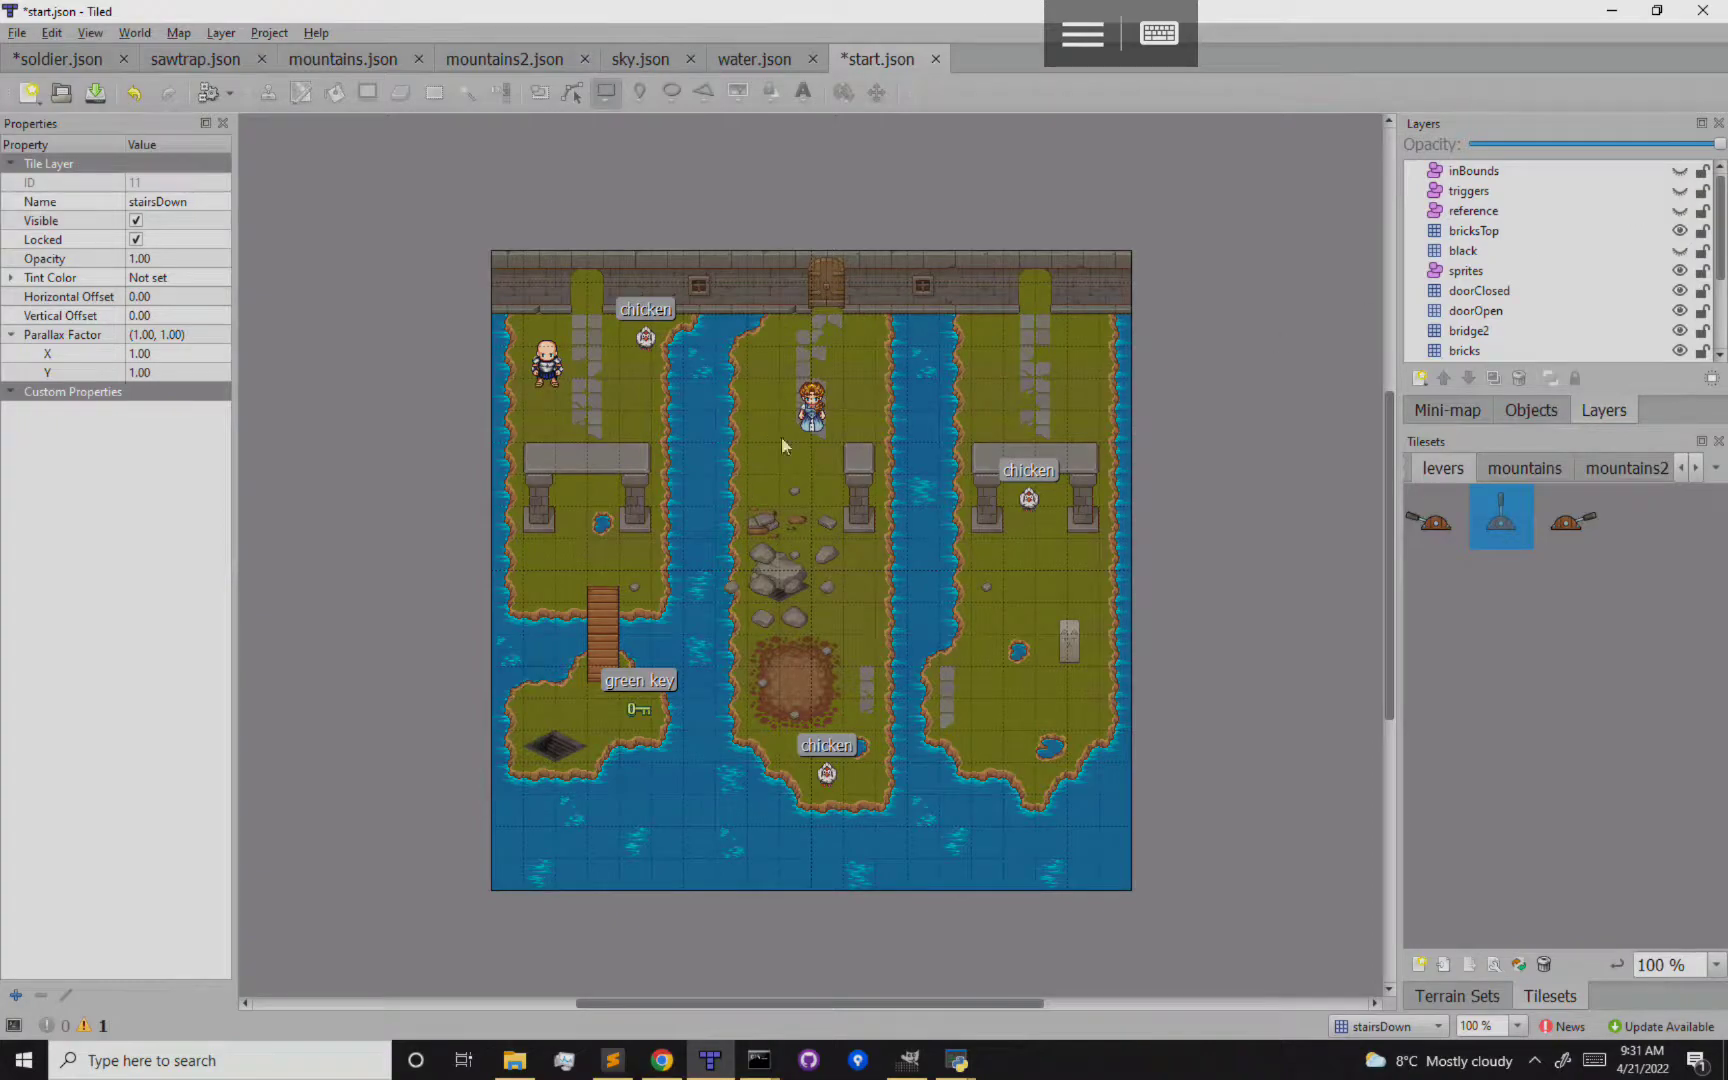
pyautogui.click(1680, 191)
pyautogui.click(1680, 171)
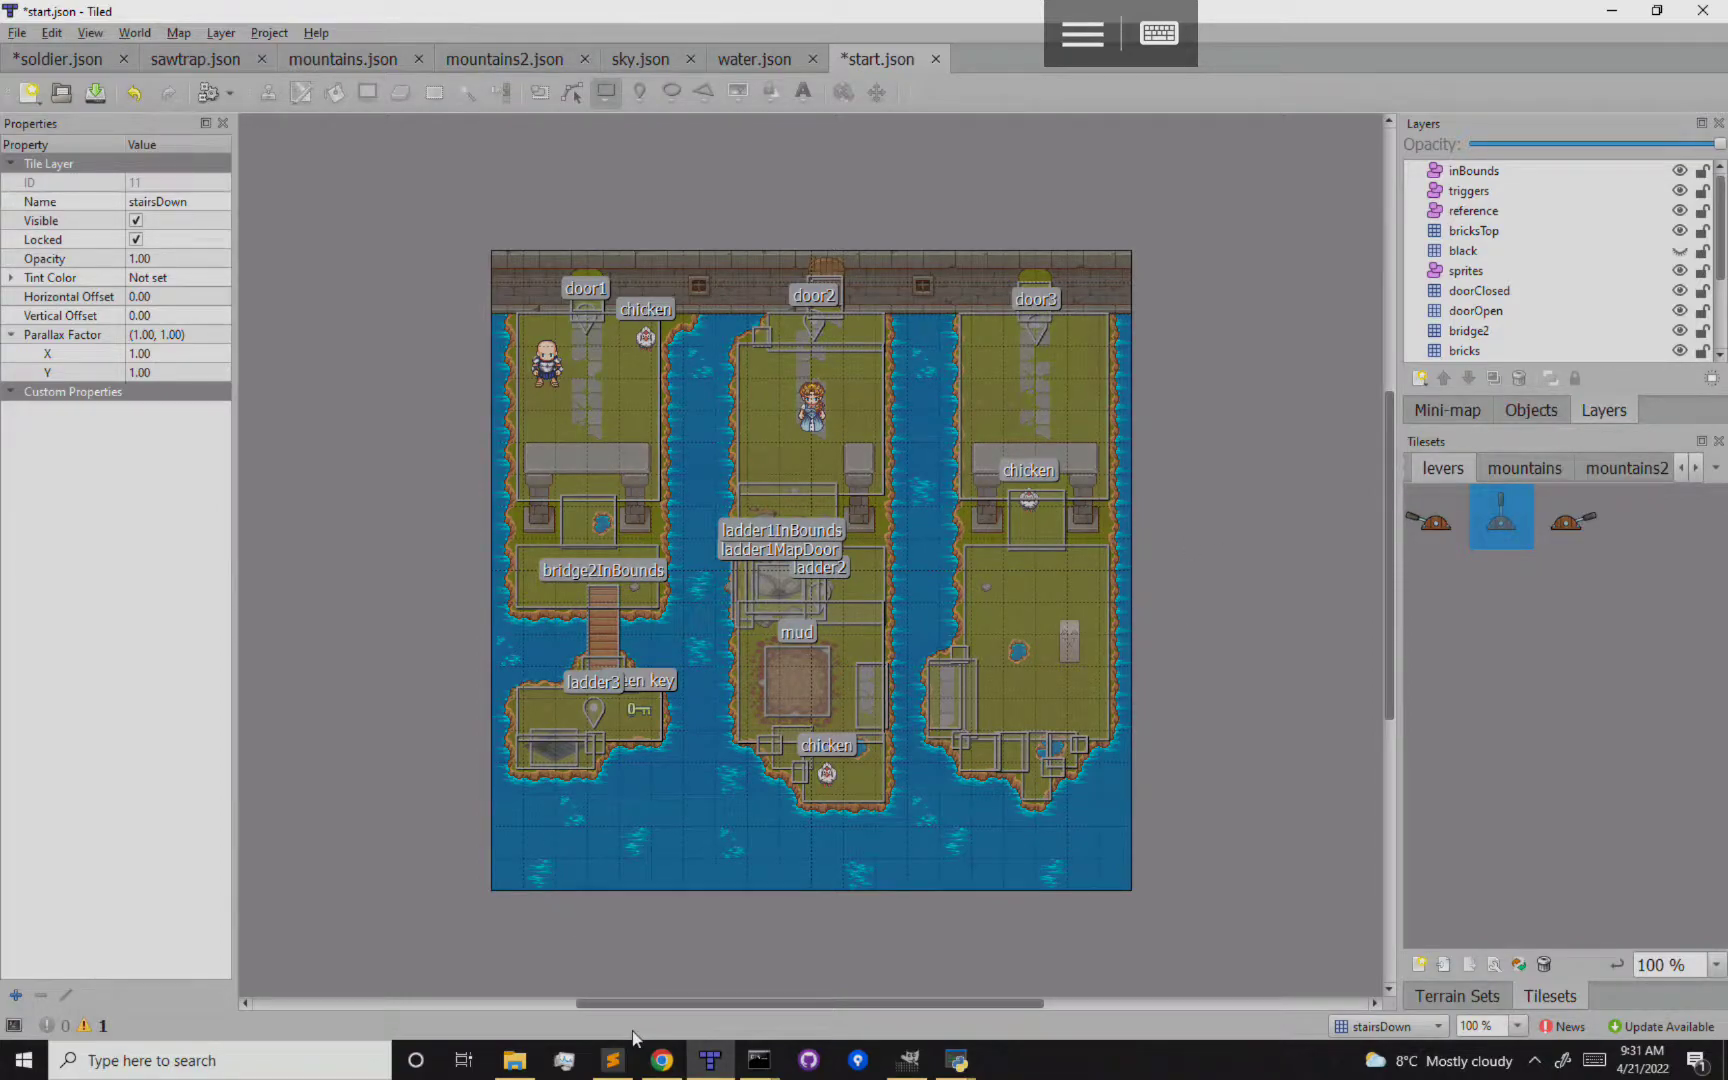
# Switch to Sublime Text, collapse the demo folder and open clientmap.py from the engine folder
pyautogui.moveTo(610, 1060)
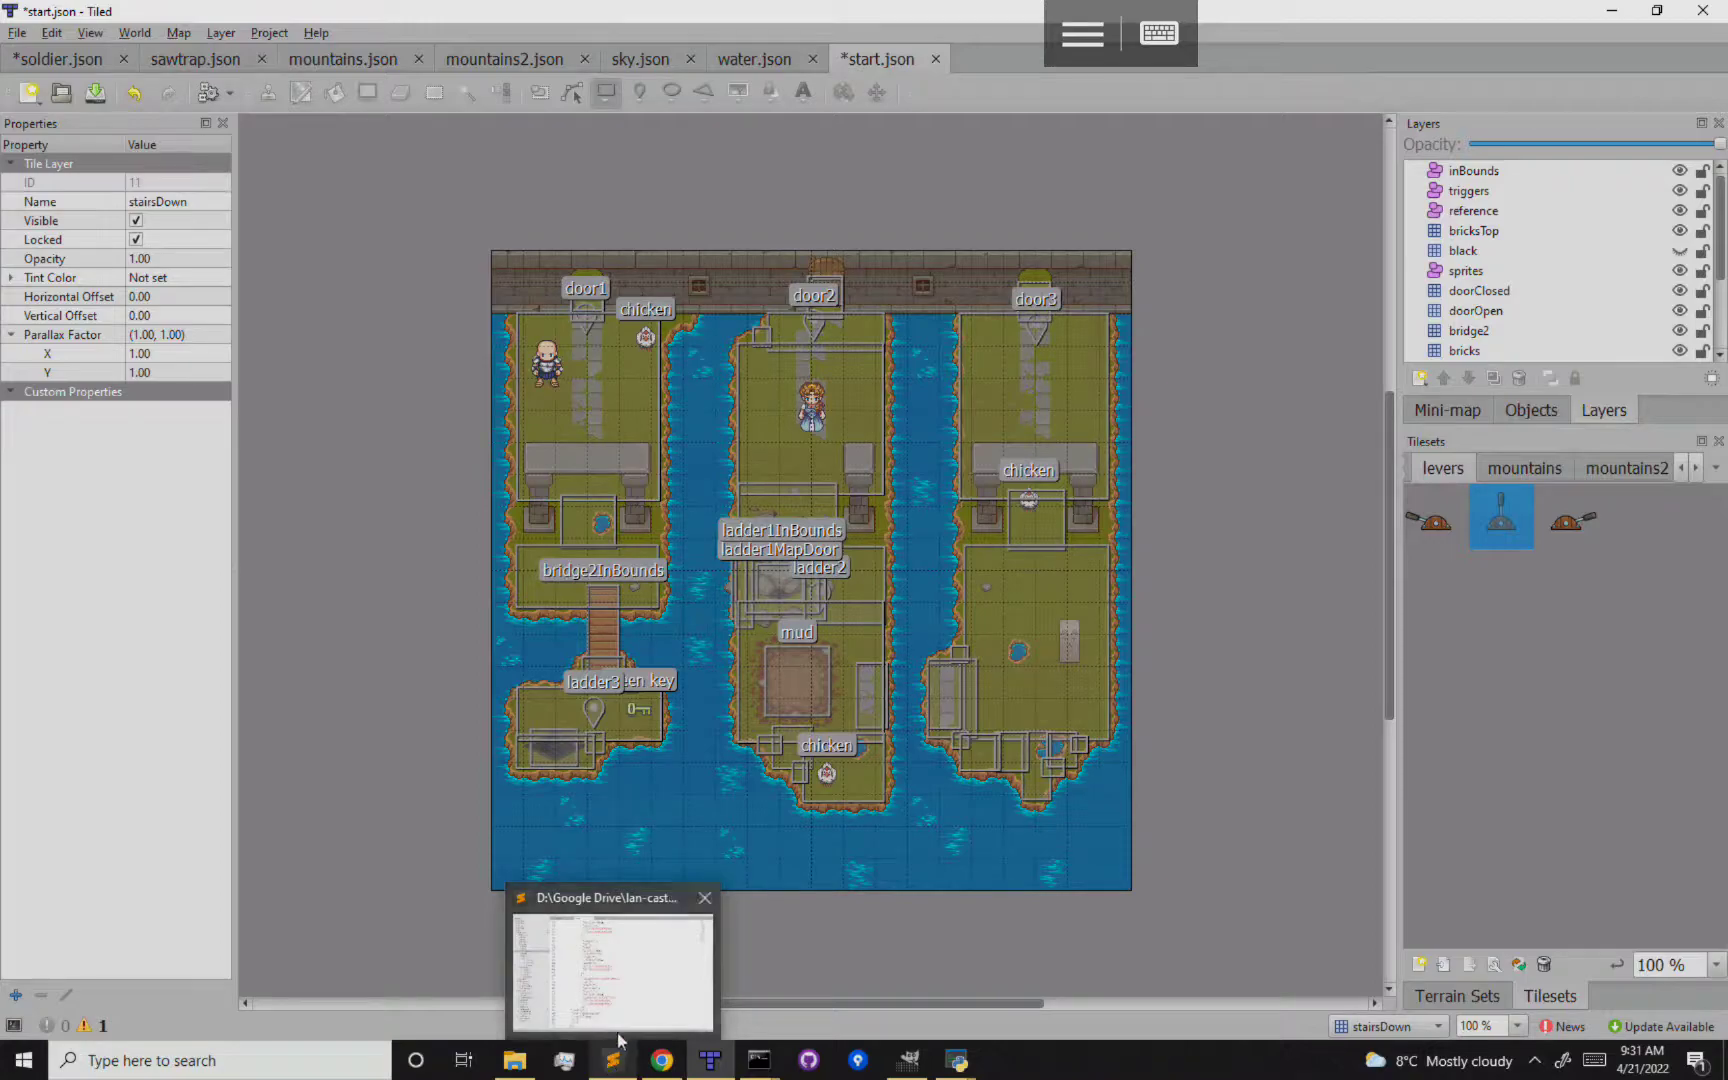
pyautogui.click(636, 1000)
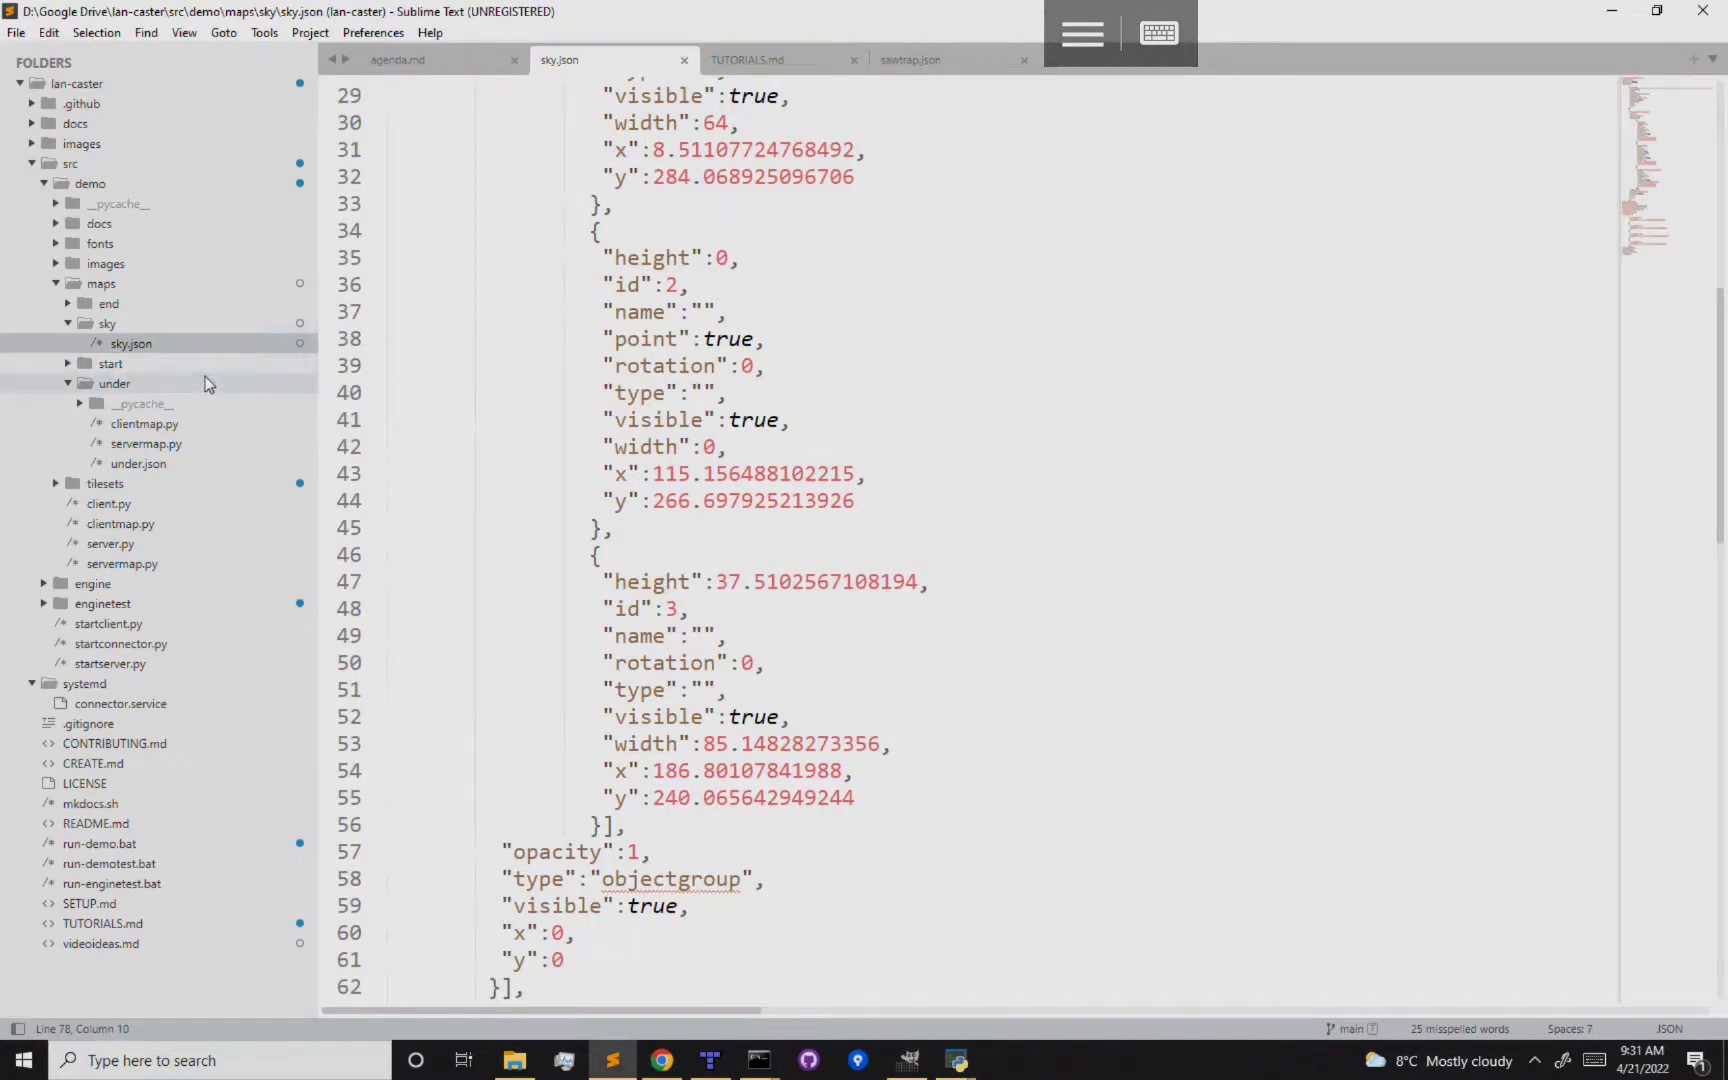
pyautogui.click(44, 185)
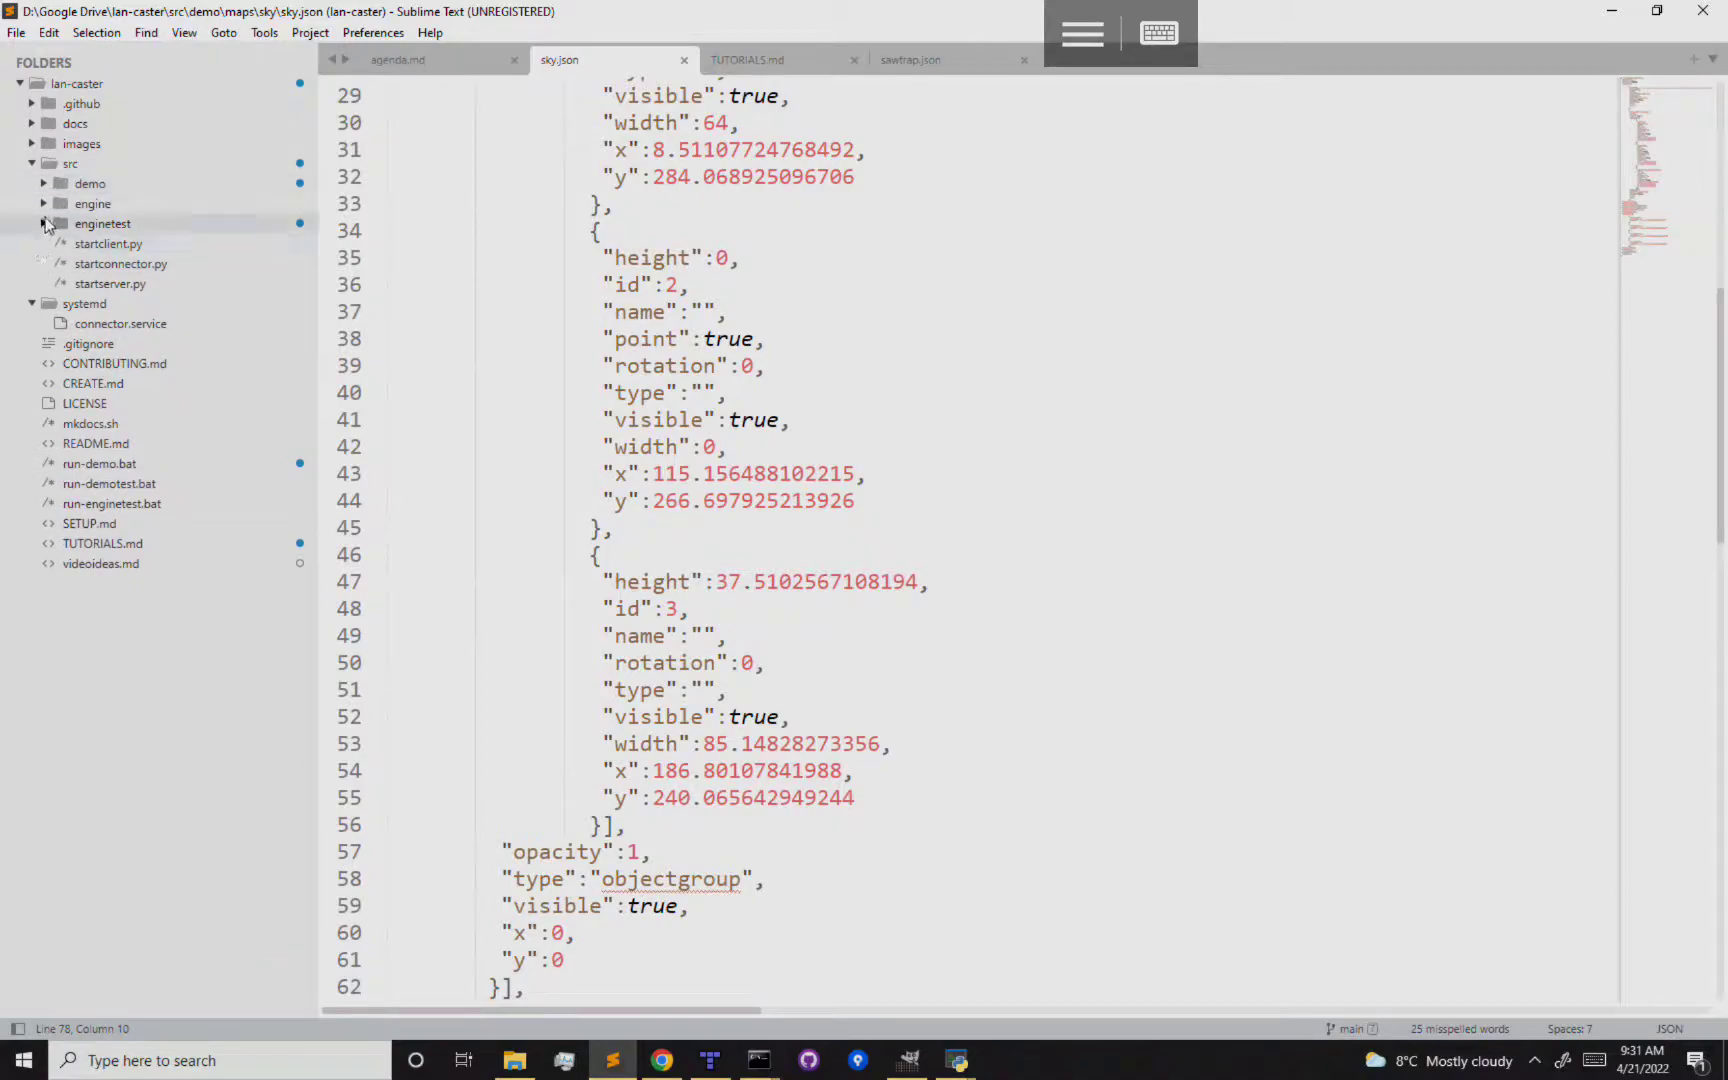
pyautogui.click(44, 204)
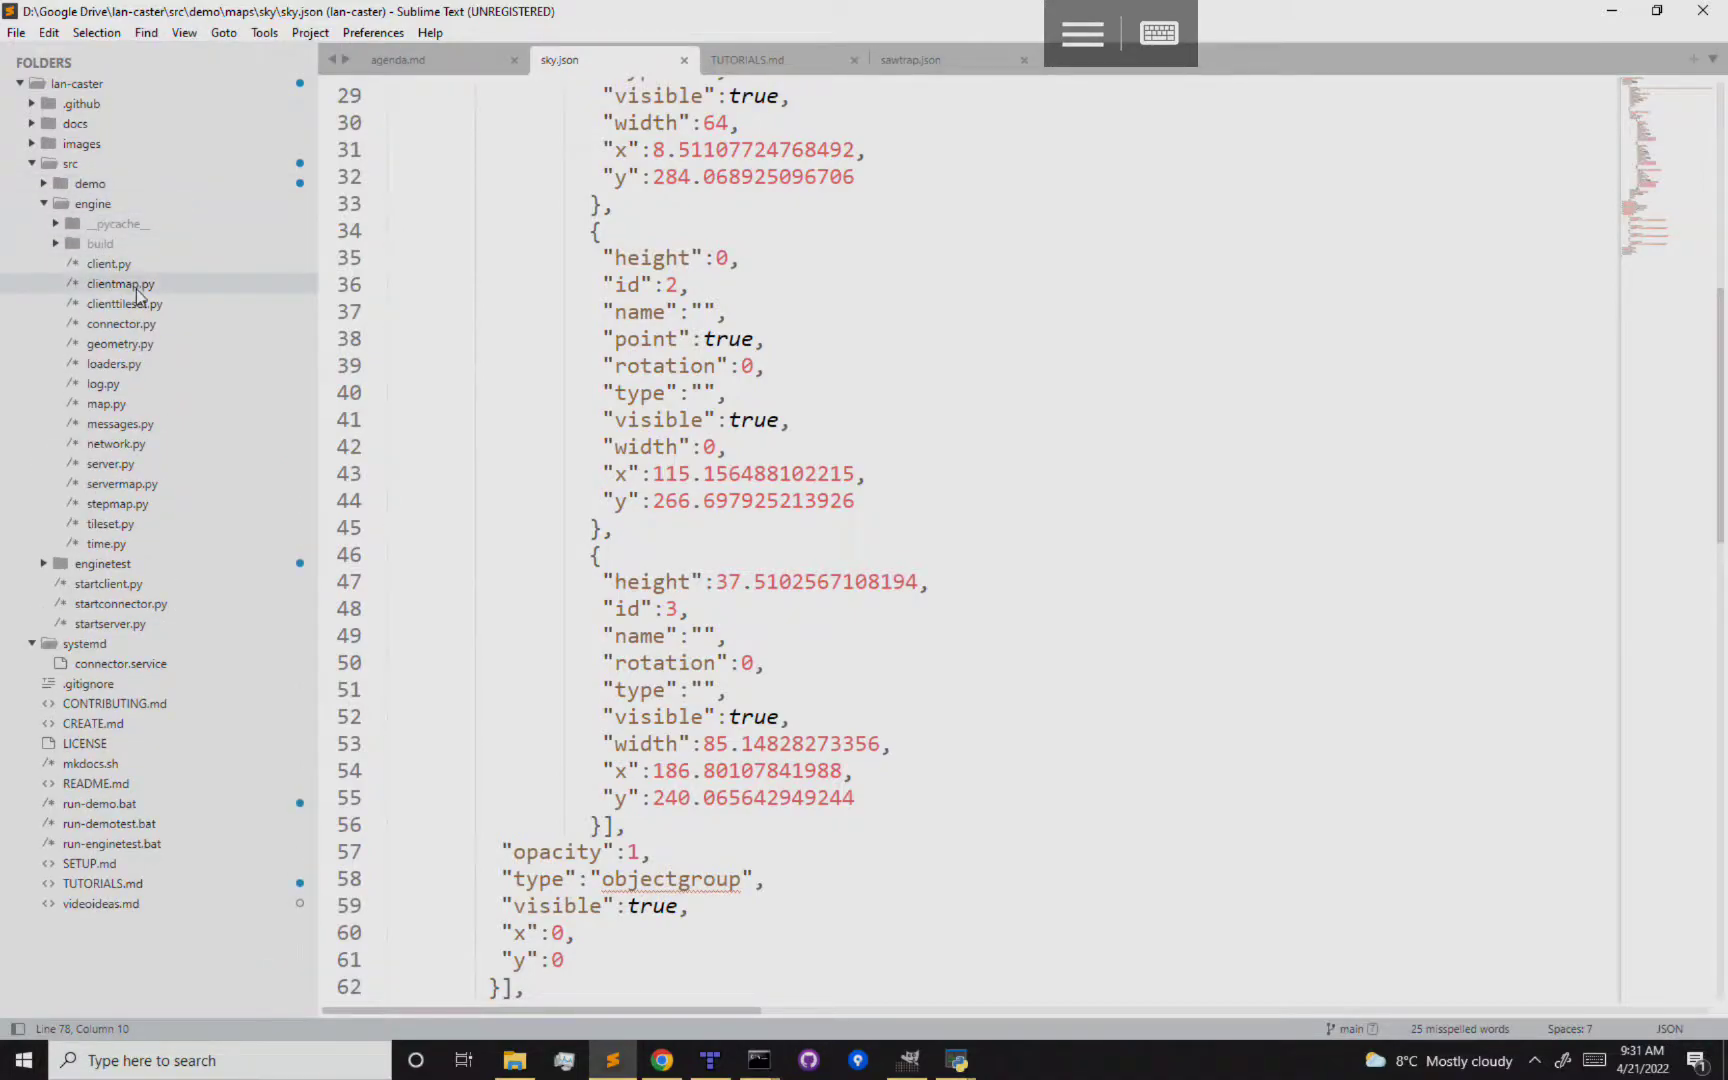
pyautogui.click(118, 284)
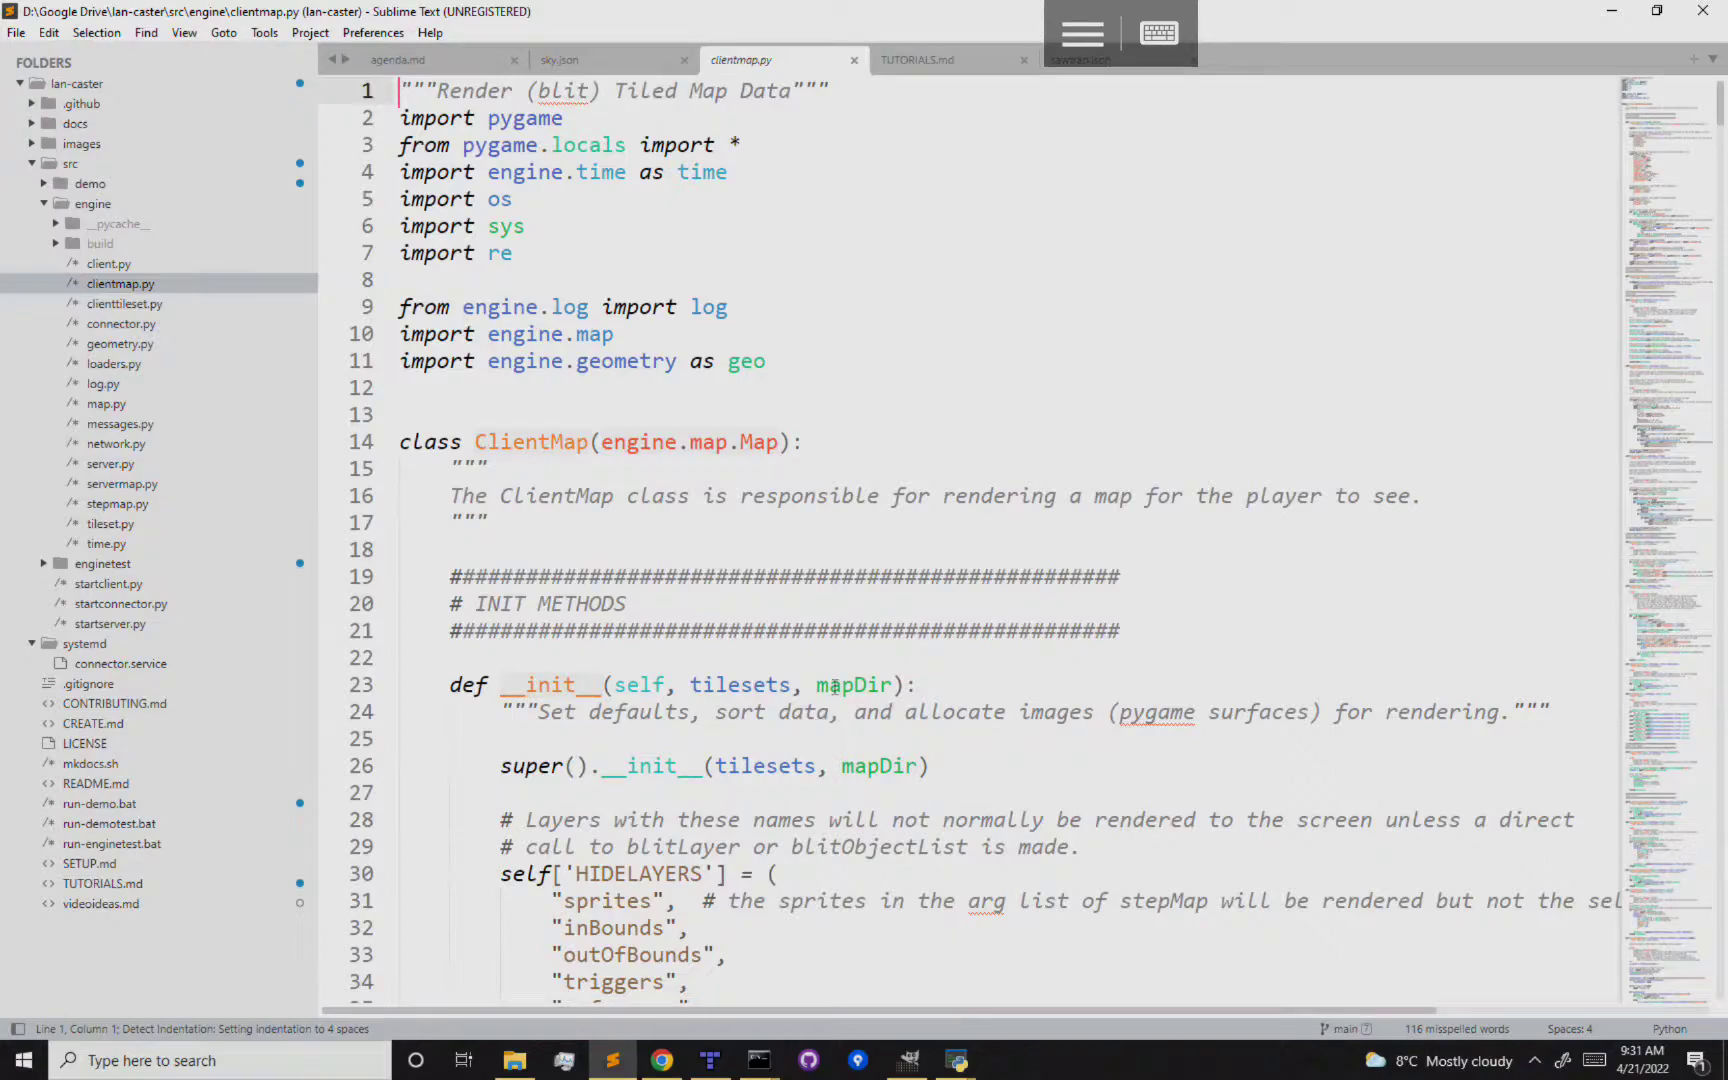
# Examine the HIDELAYERS list in the ClientMap init method, covering sprites, inBounds, outOfBounds, triggers and reference
pyautogui.scroll(-3, 666, 607)
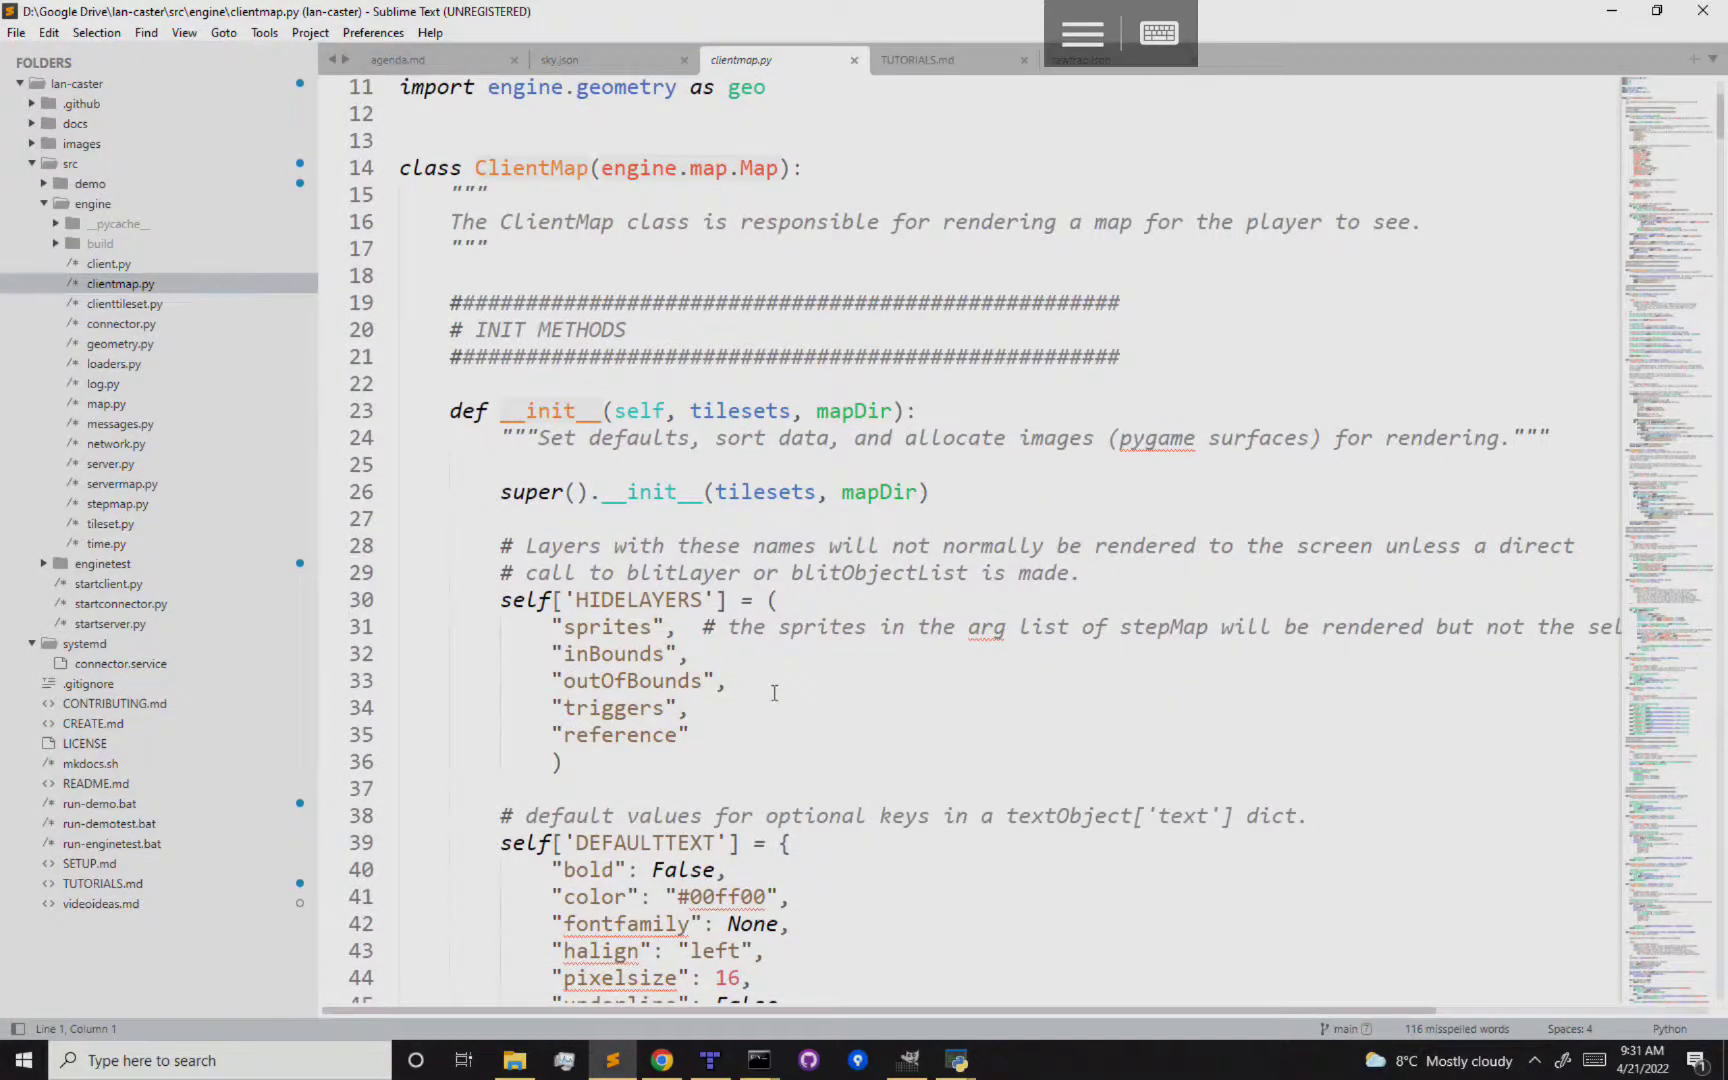
pyautogui.moveTo(488, 600); pyautogui.dragTo(598, 785)
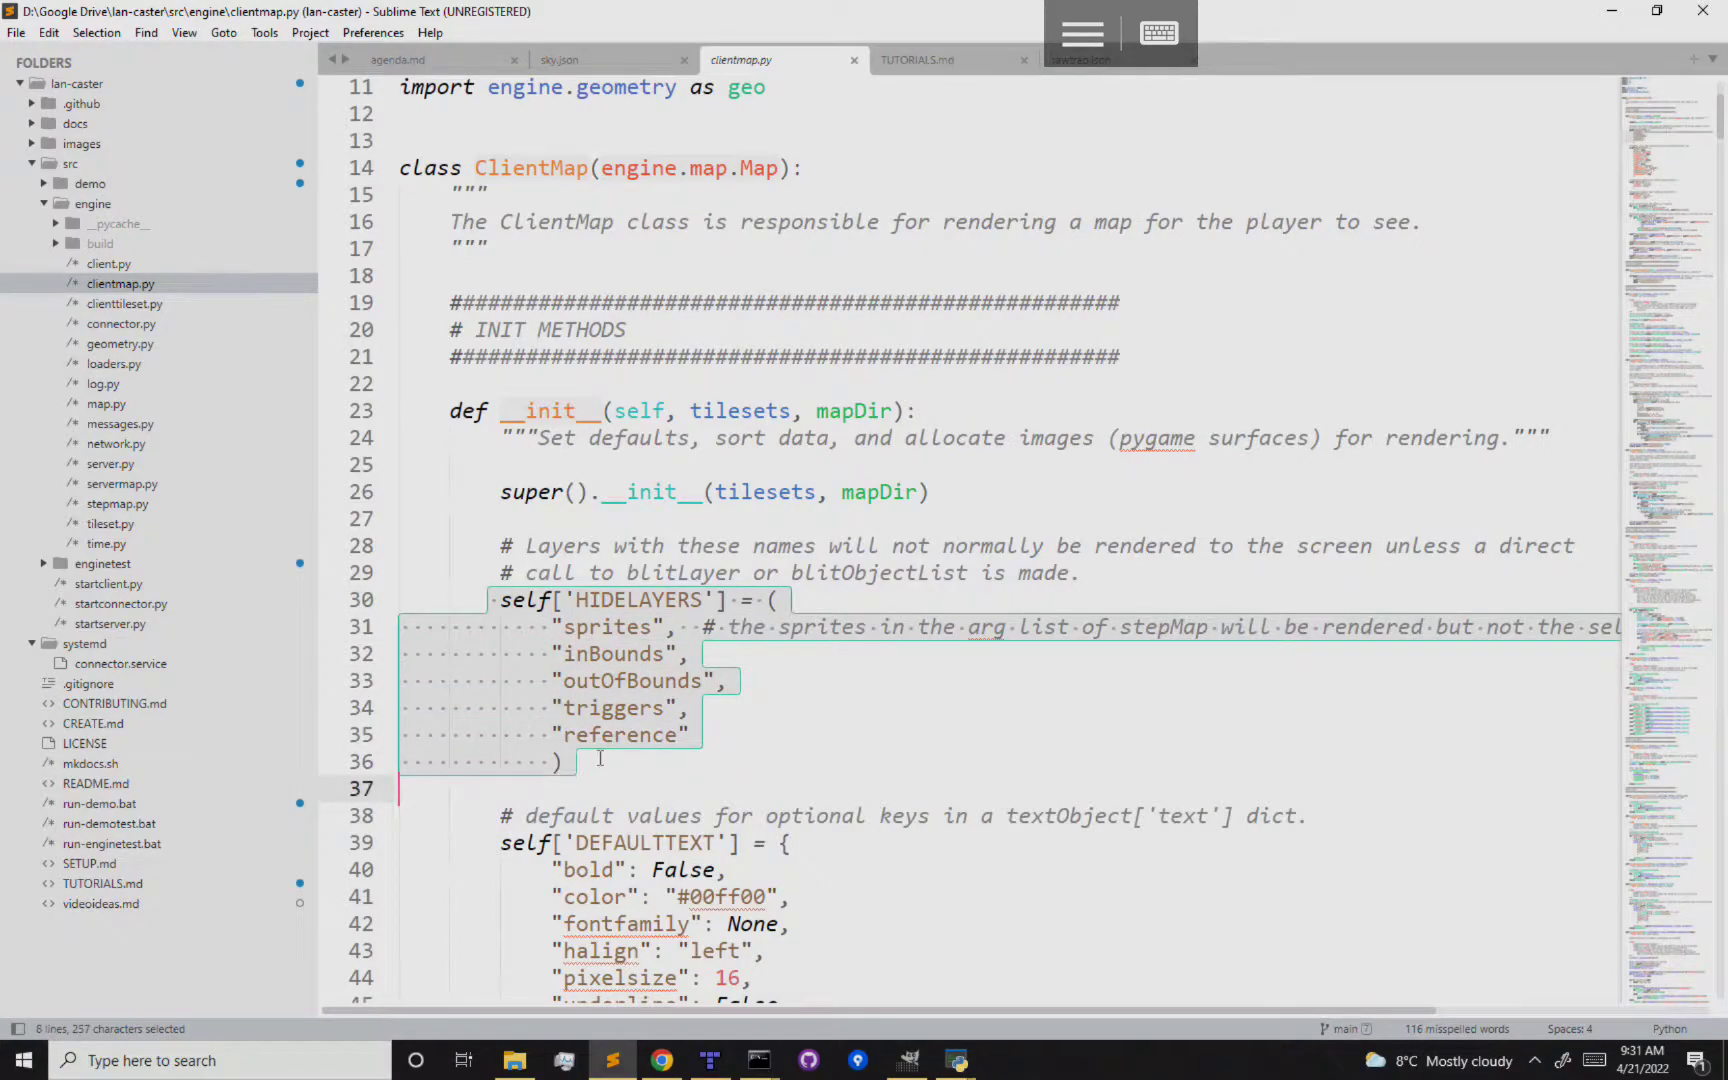
pyautogui.click(600, 762)
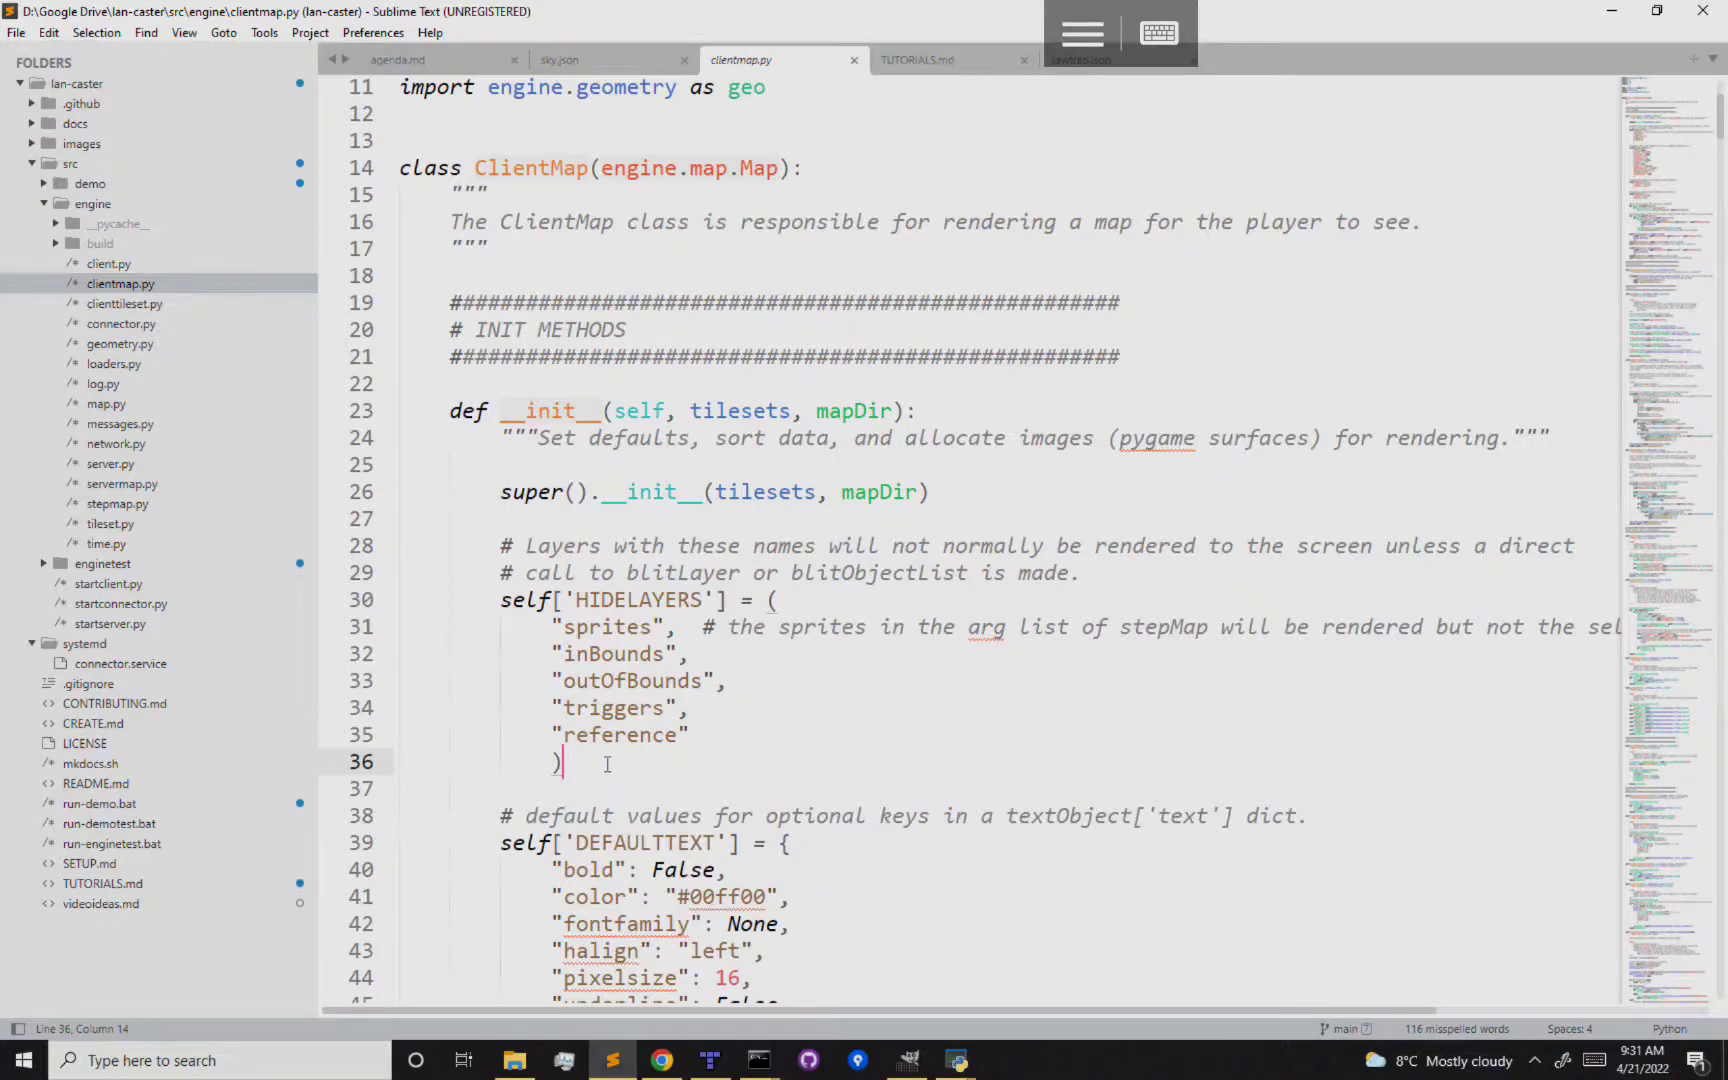
pyautogui.doubleClick(605, 627)
pyautogui.click(602, 627)
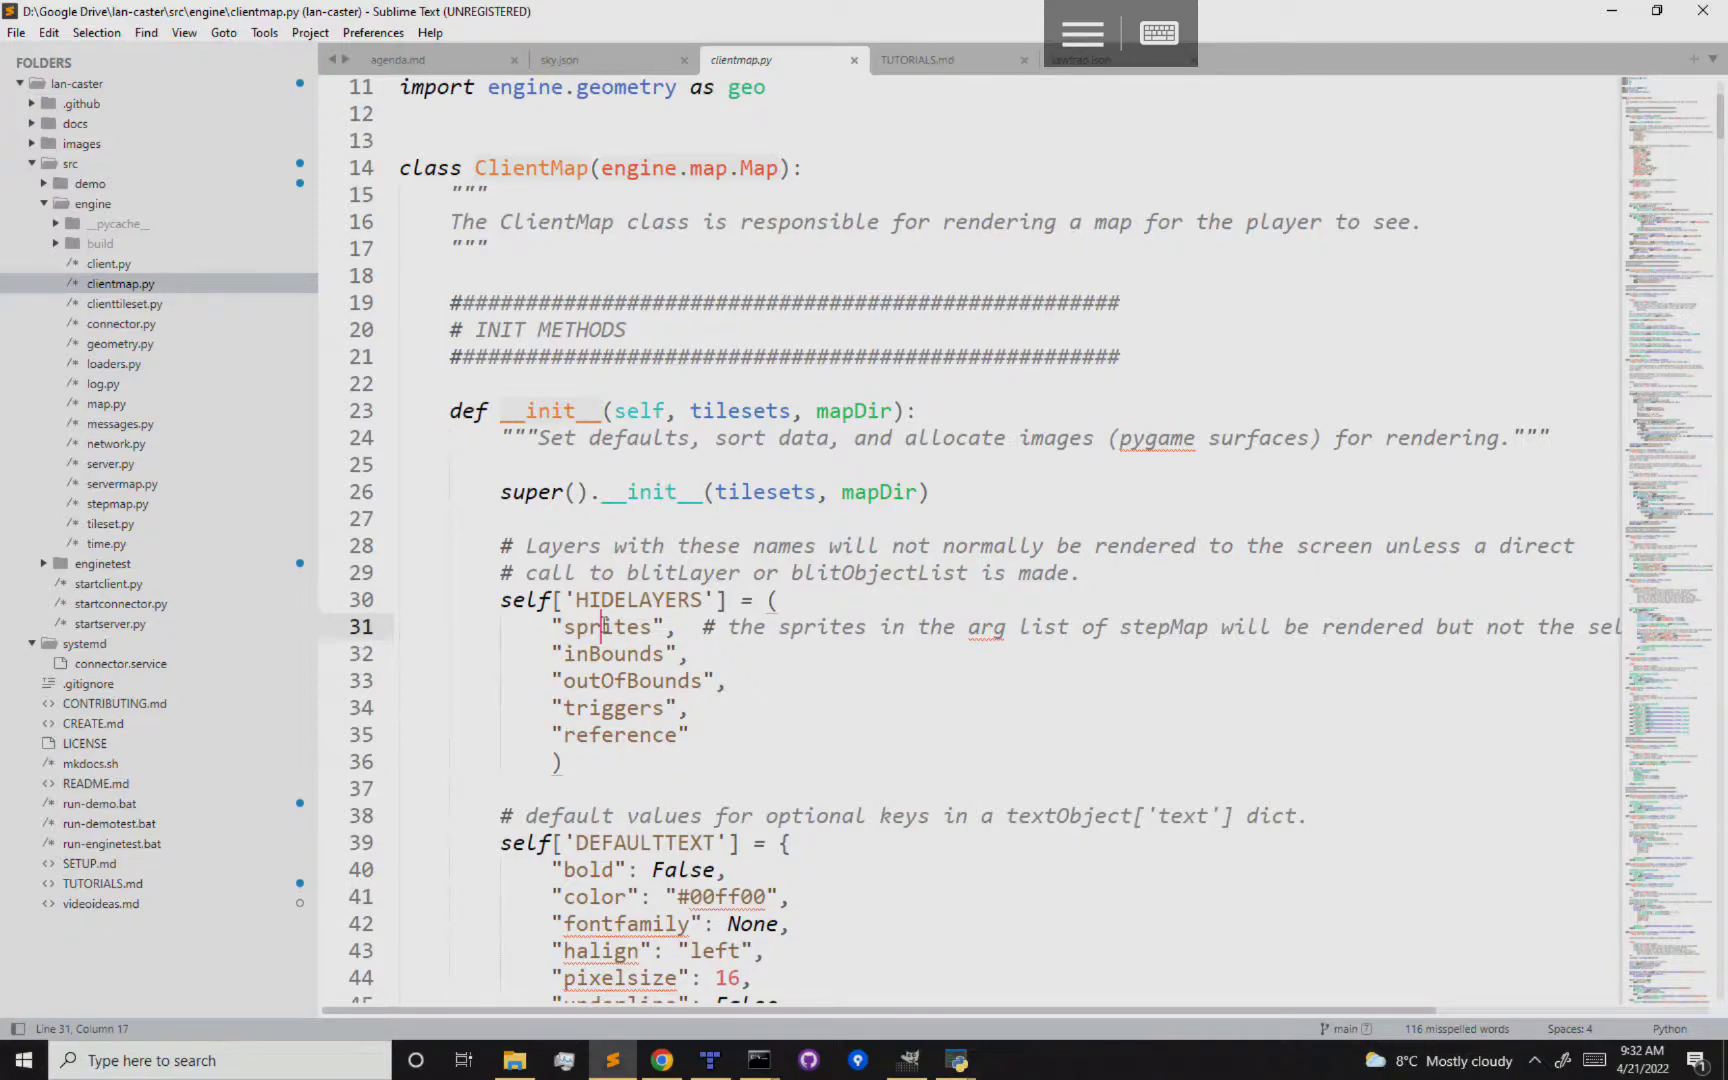
pyautogui.click(616, 625)
pyautogui.doubleClick(614, 626)
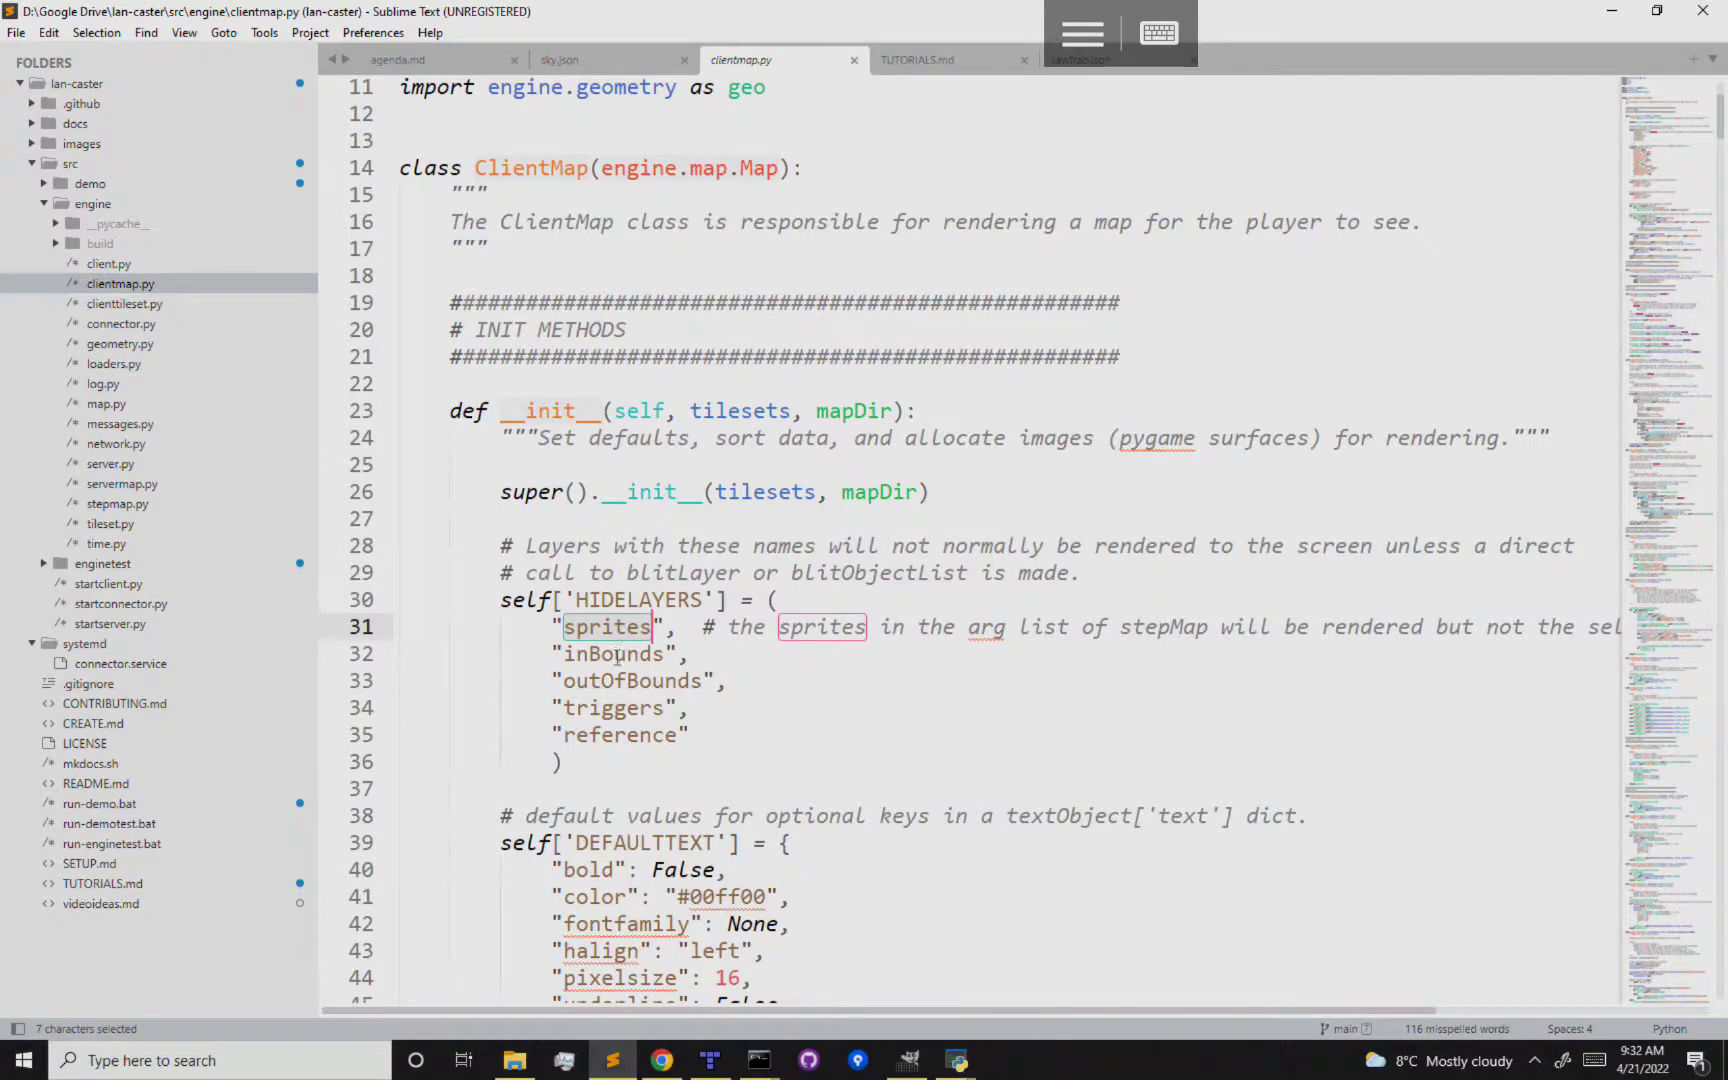
pyautogui.click(616, 657)
pyautogui.moveTo(590, 653); pyautogui.dragTo(645, 734)
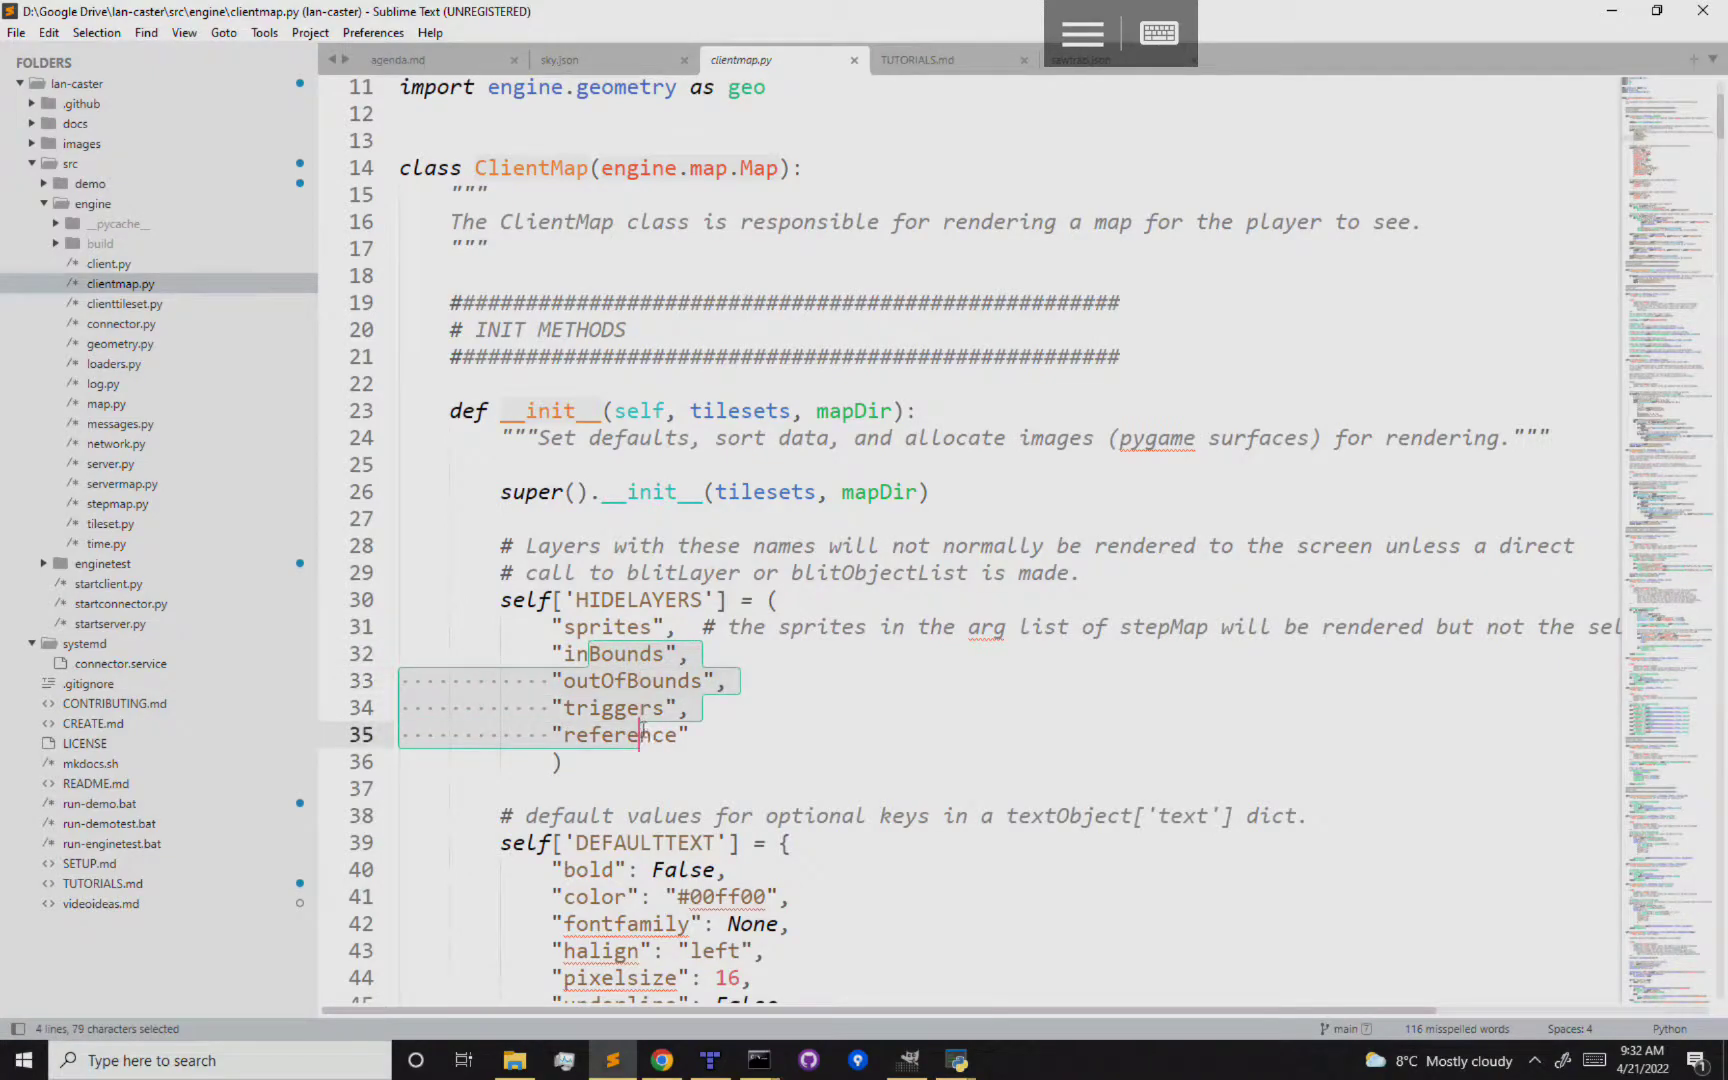
pyautogui.click(697, 731)
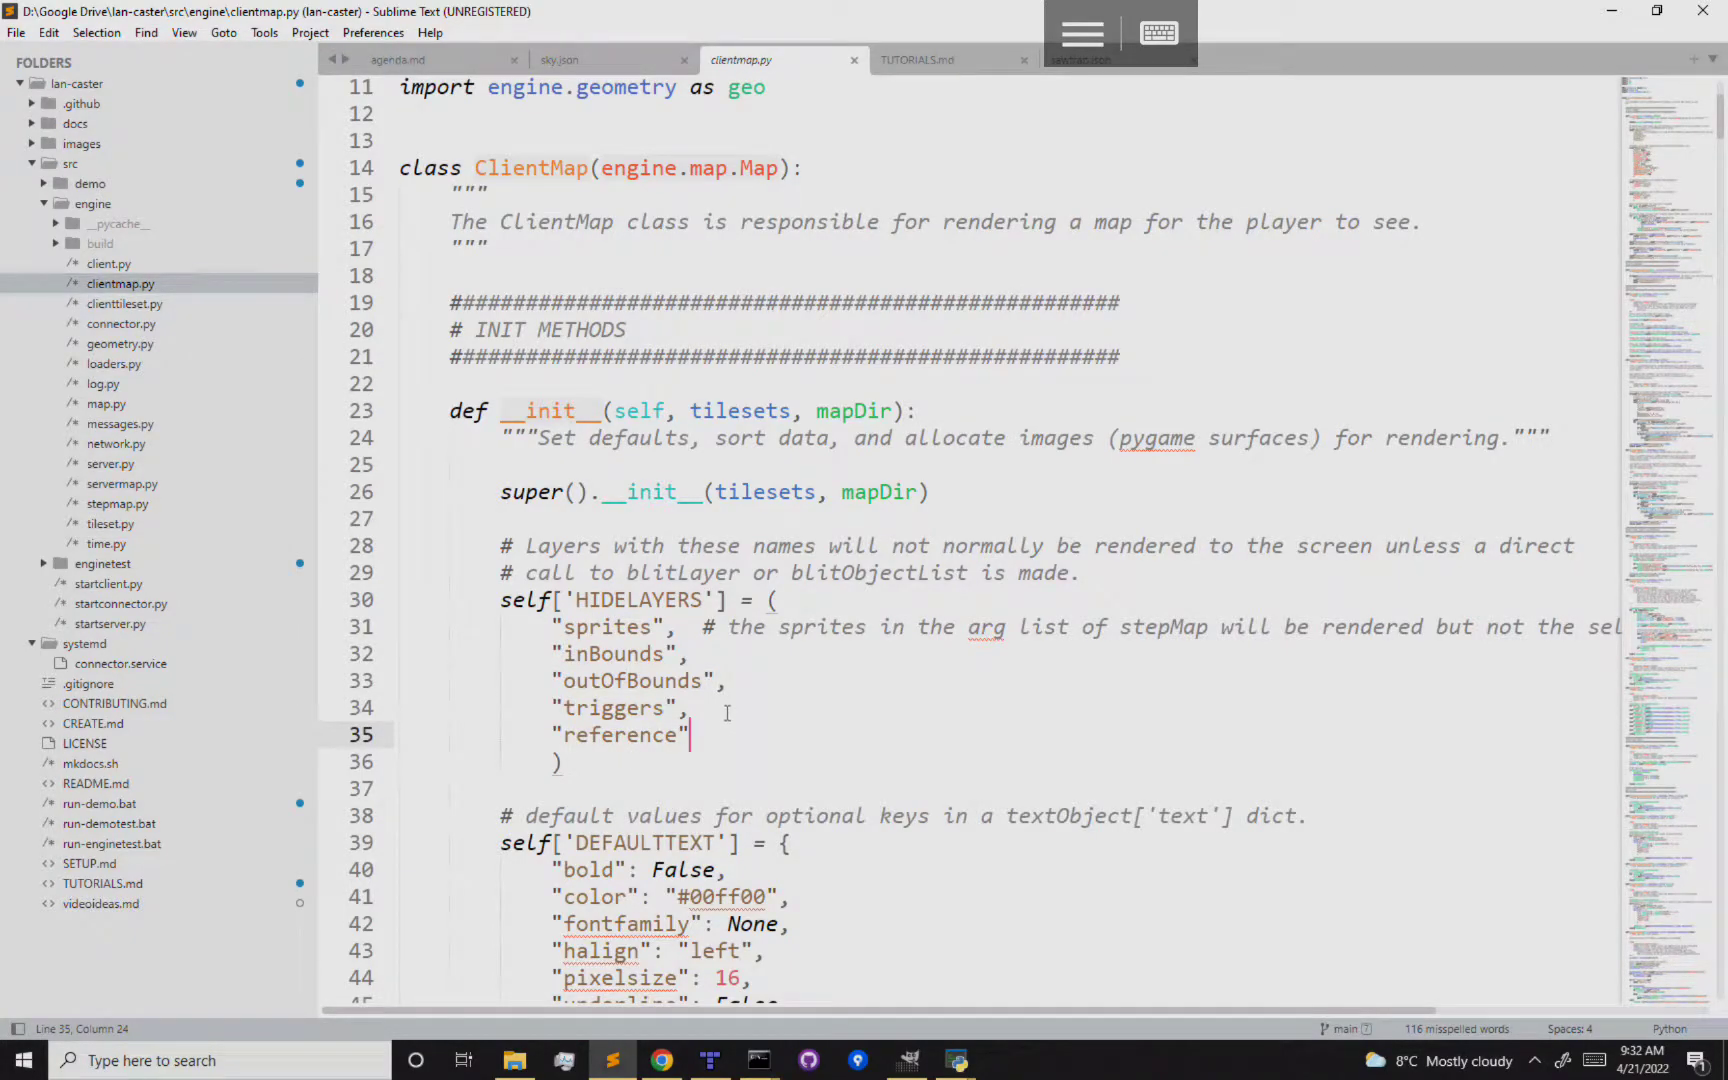
# Expand the demo folder, open servermap.py of the end map and go to the initLever method under LEVER MECHANIC
pyautogui.click(45, 185)
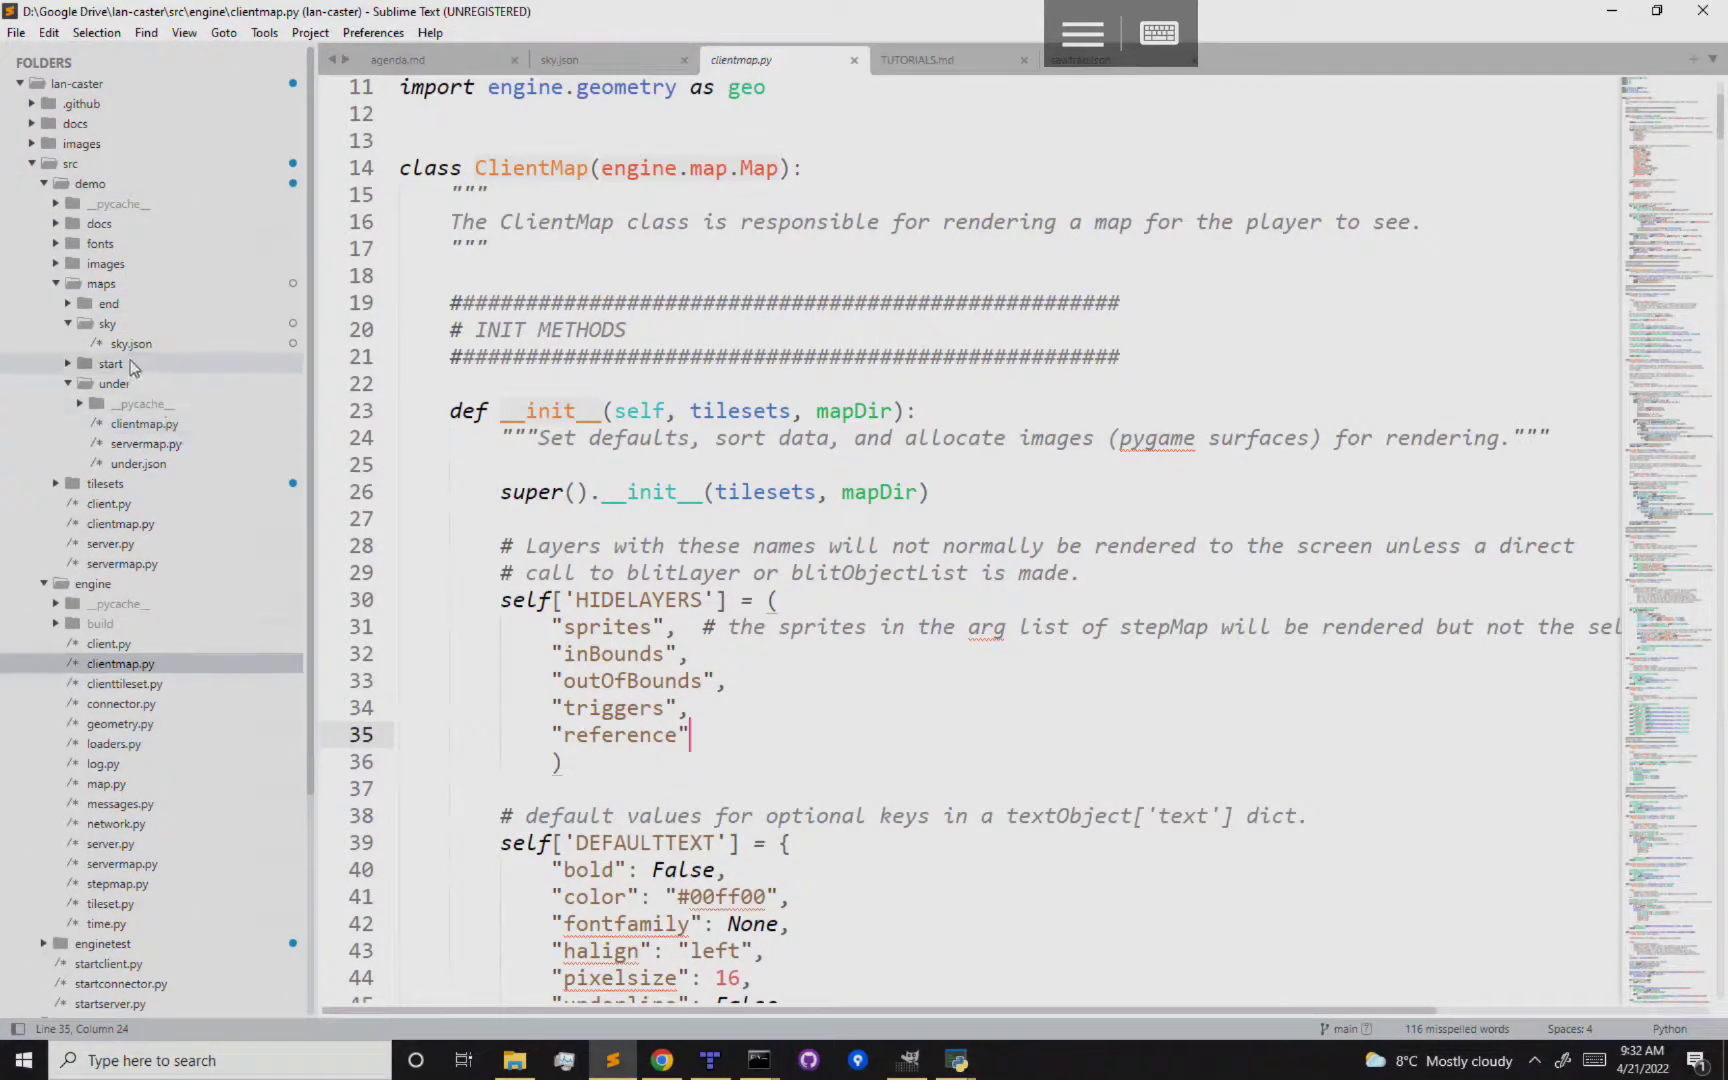
pyautogui.click(67, 304)
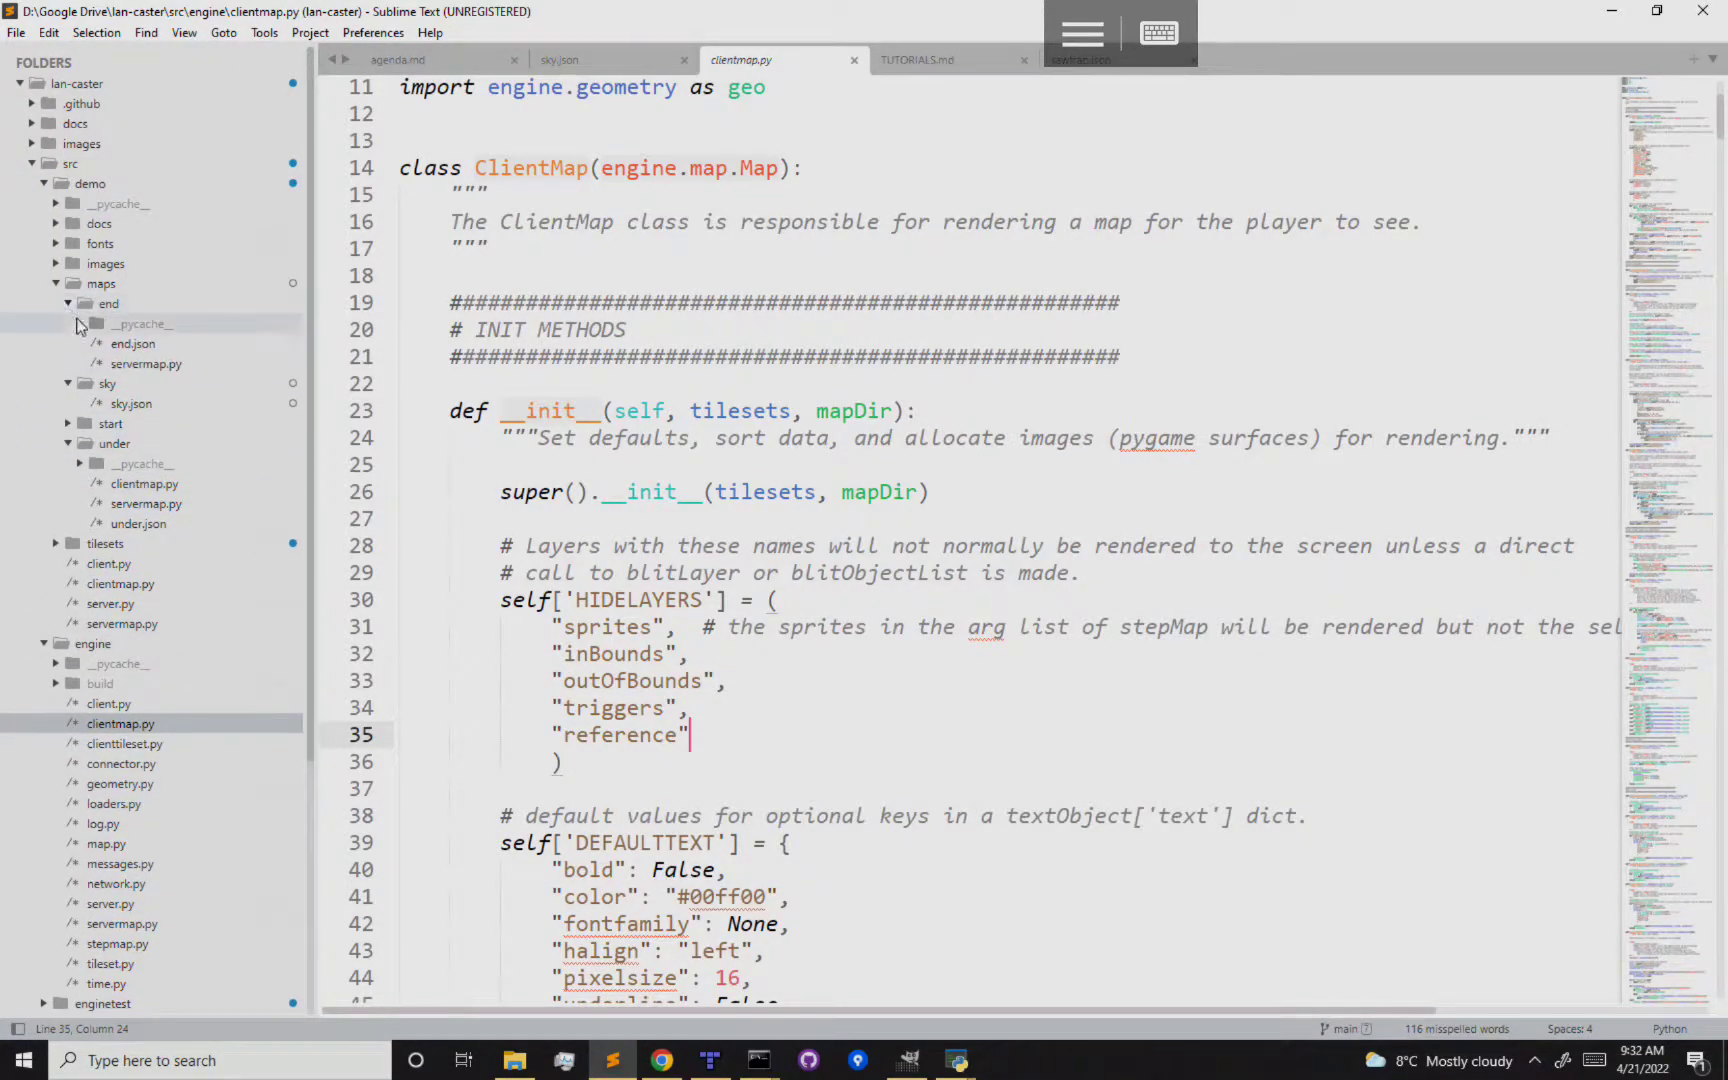
pyautogui.click(172, 373)
pyautogui.scroll(-10, 852, 675)
pyautogui.scroll(-1, 852, 675)
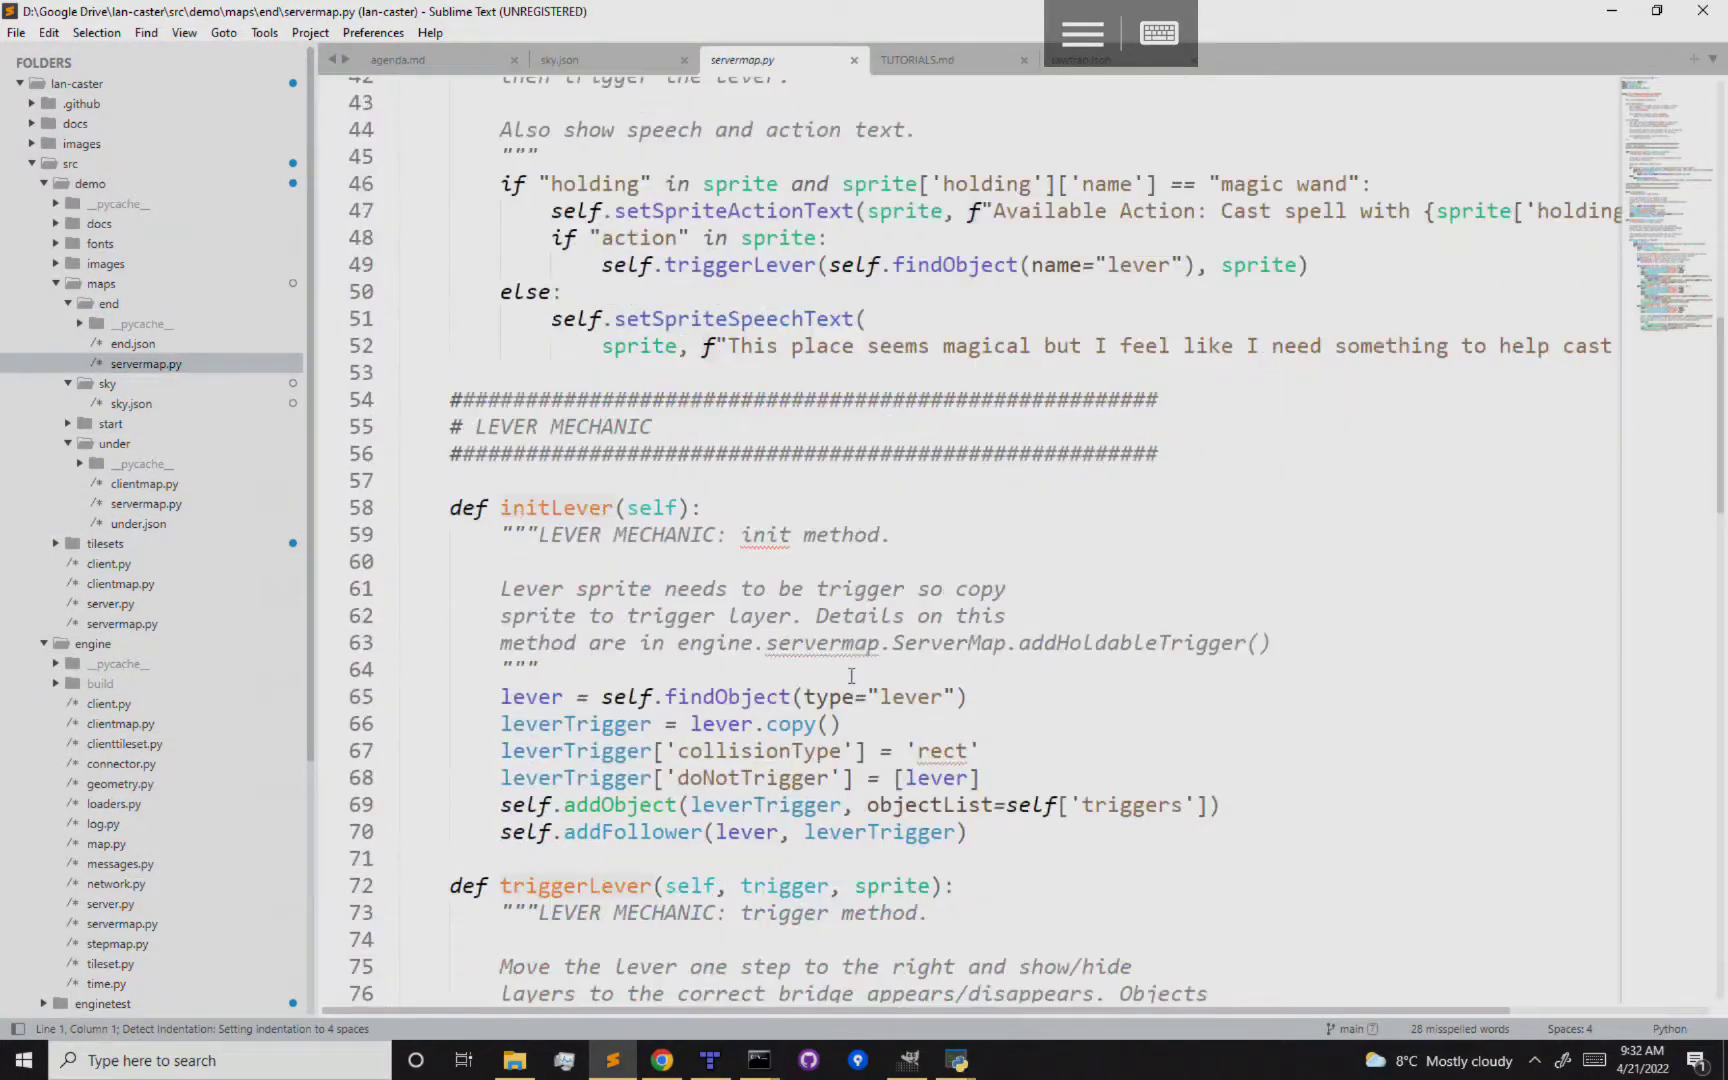
pyautogui.scroll(-3, 948, 633)
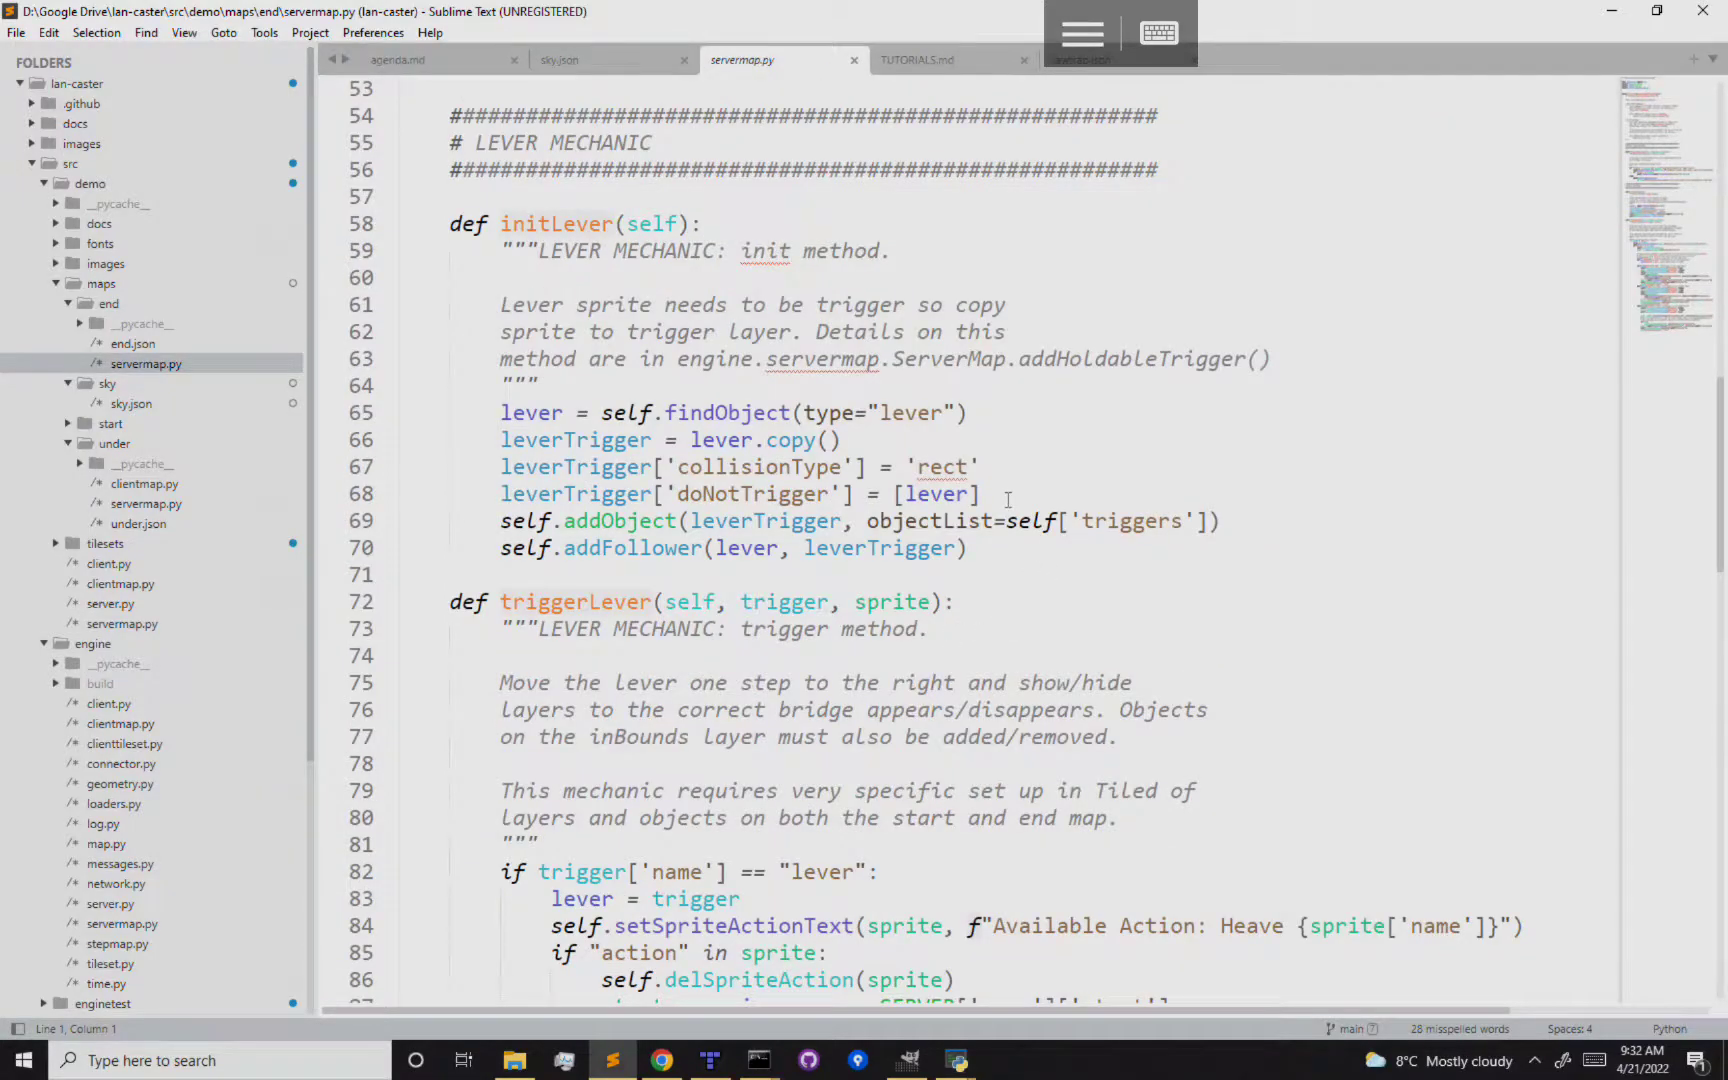
# Examine the self['triggers'] object list passed to the addObject call in the initLever method
pyautogui.moveTo(1006, 521)
pyautogui.mouseDown()
pyautogui.moveTo(1207, 521)
pyautogui.moveTo(1022, 500)
pyautogui.moveTo(1006, 521)
pyautogui.mouseUp()
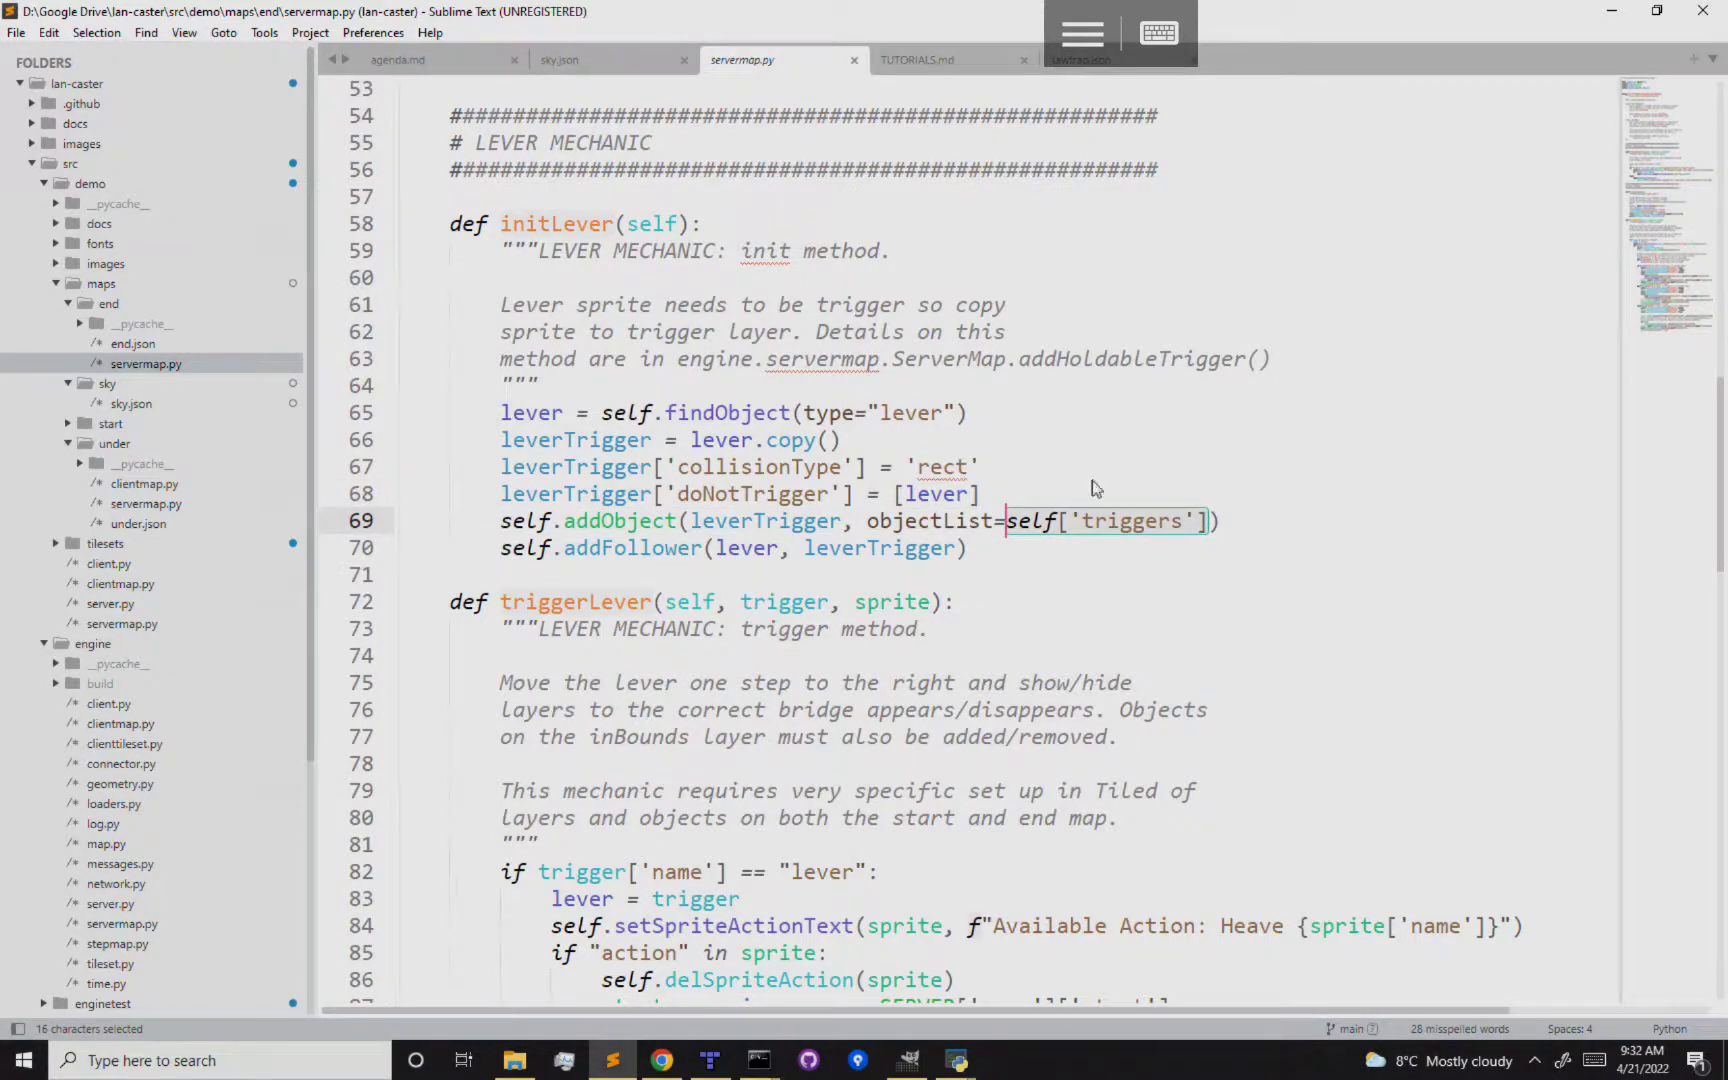
pyautogui.click(1096, 520)
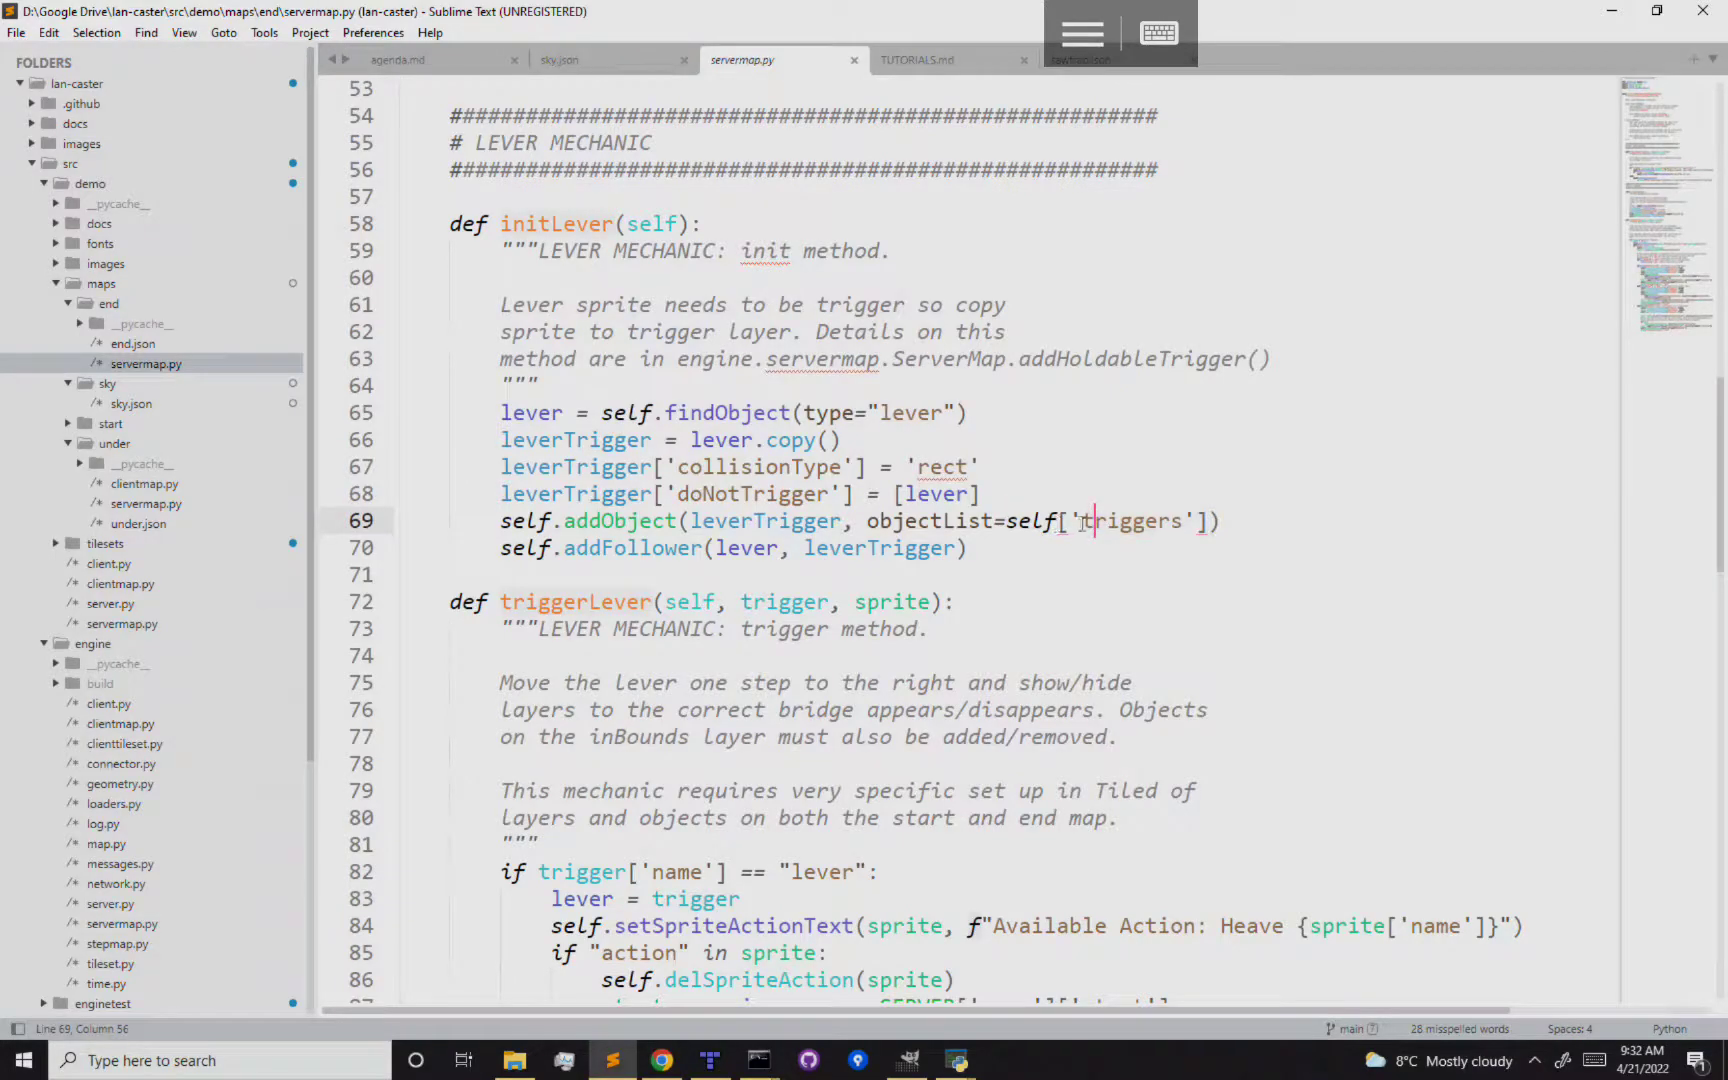
pyautogui.moveTo(1006, 521); pyautogui.dragTo(1208, 521)
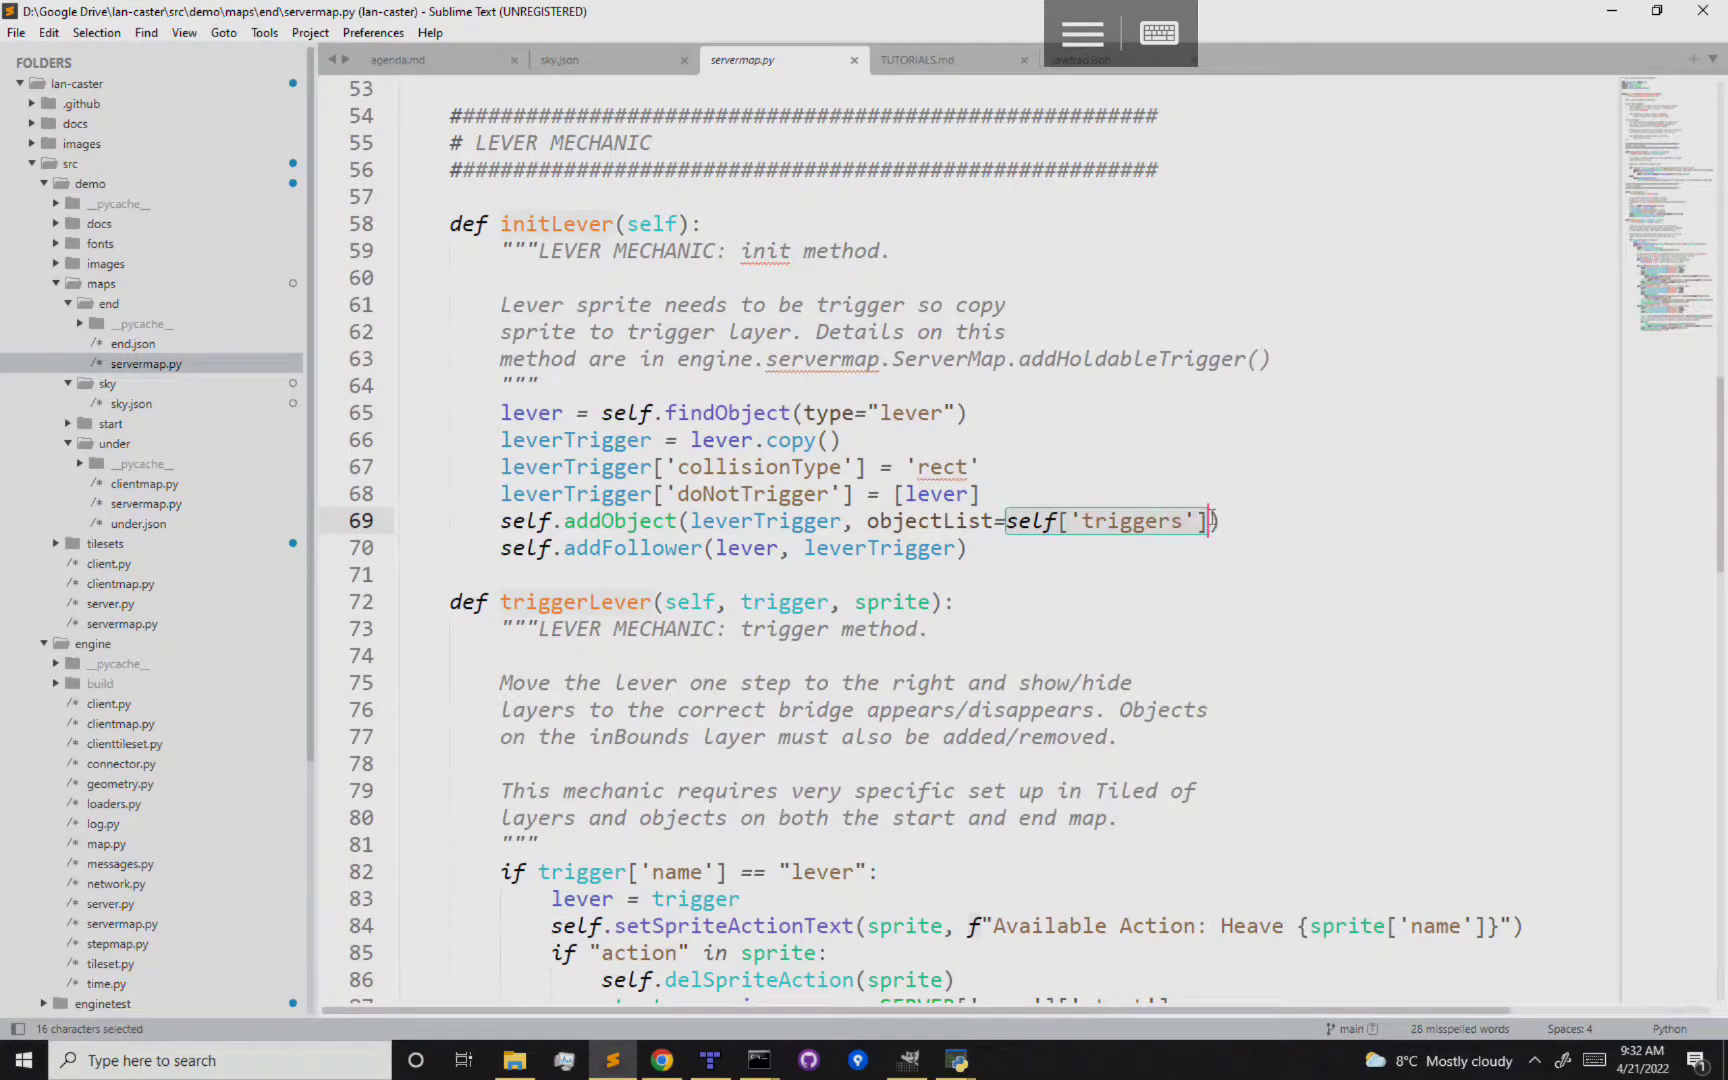
pyautogui.doubleClick(1032, 528)
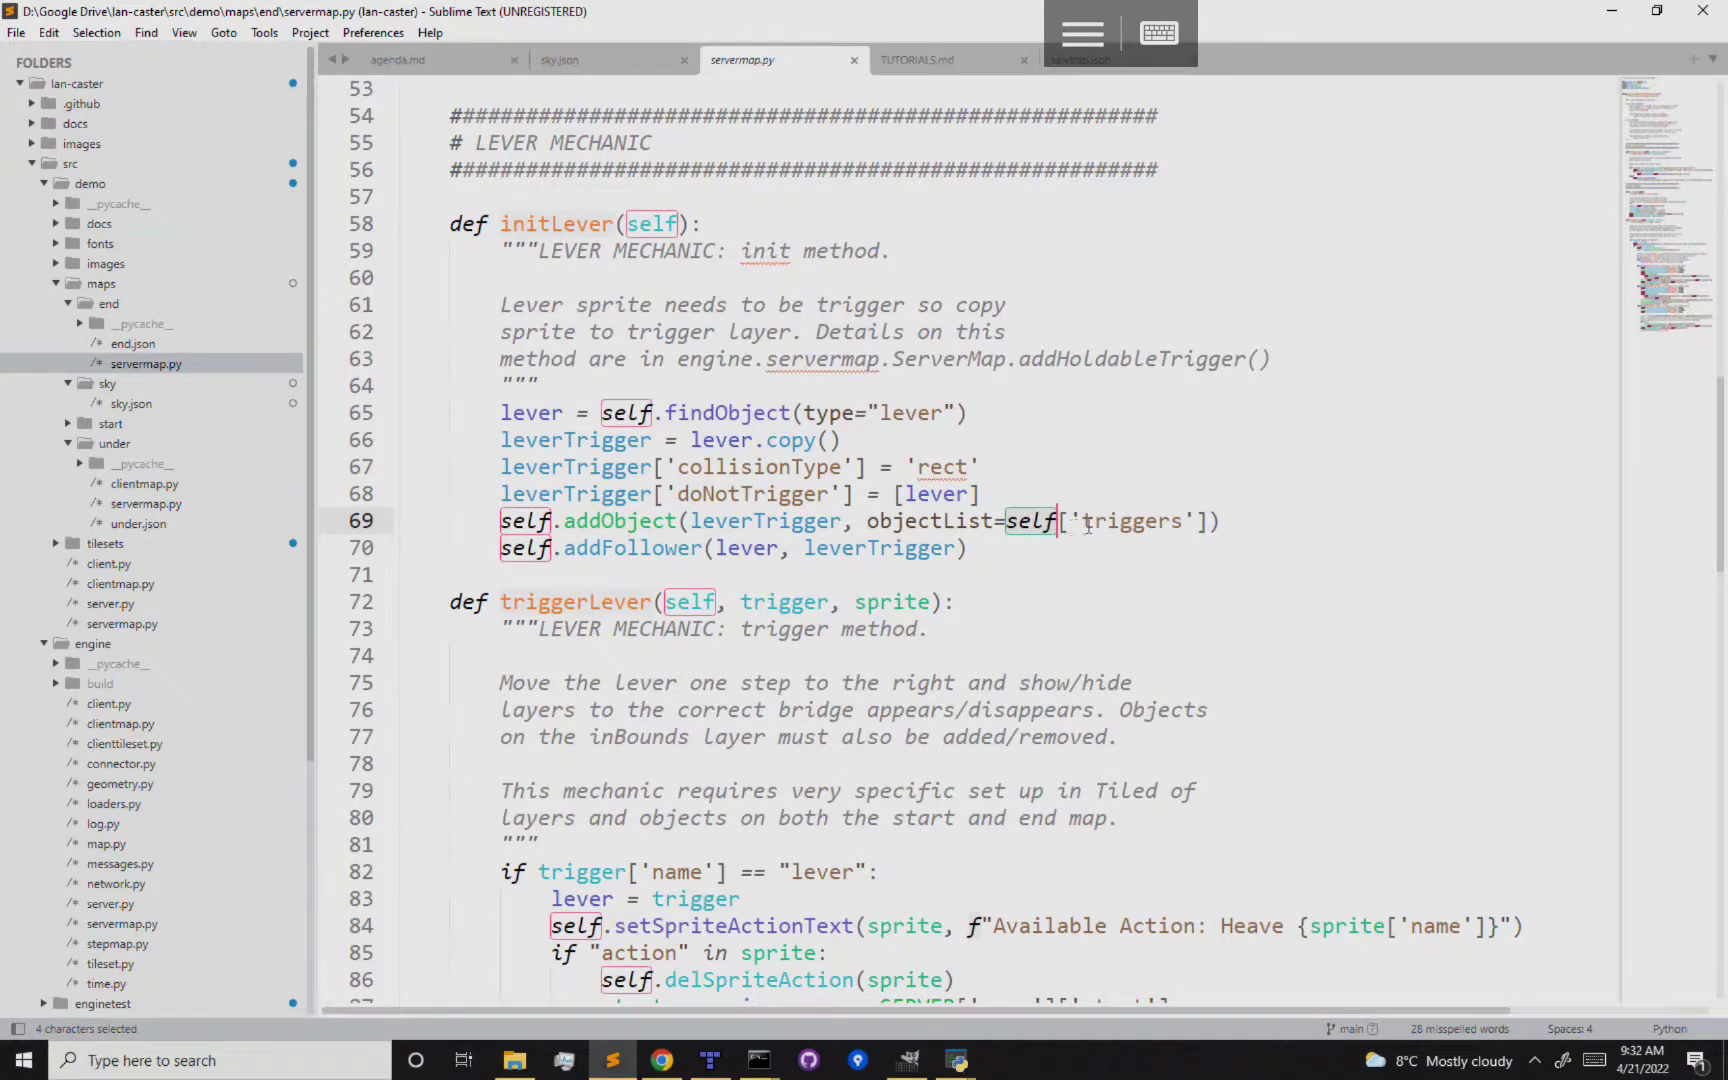
pyautogui.click(1145, 526)
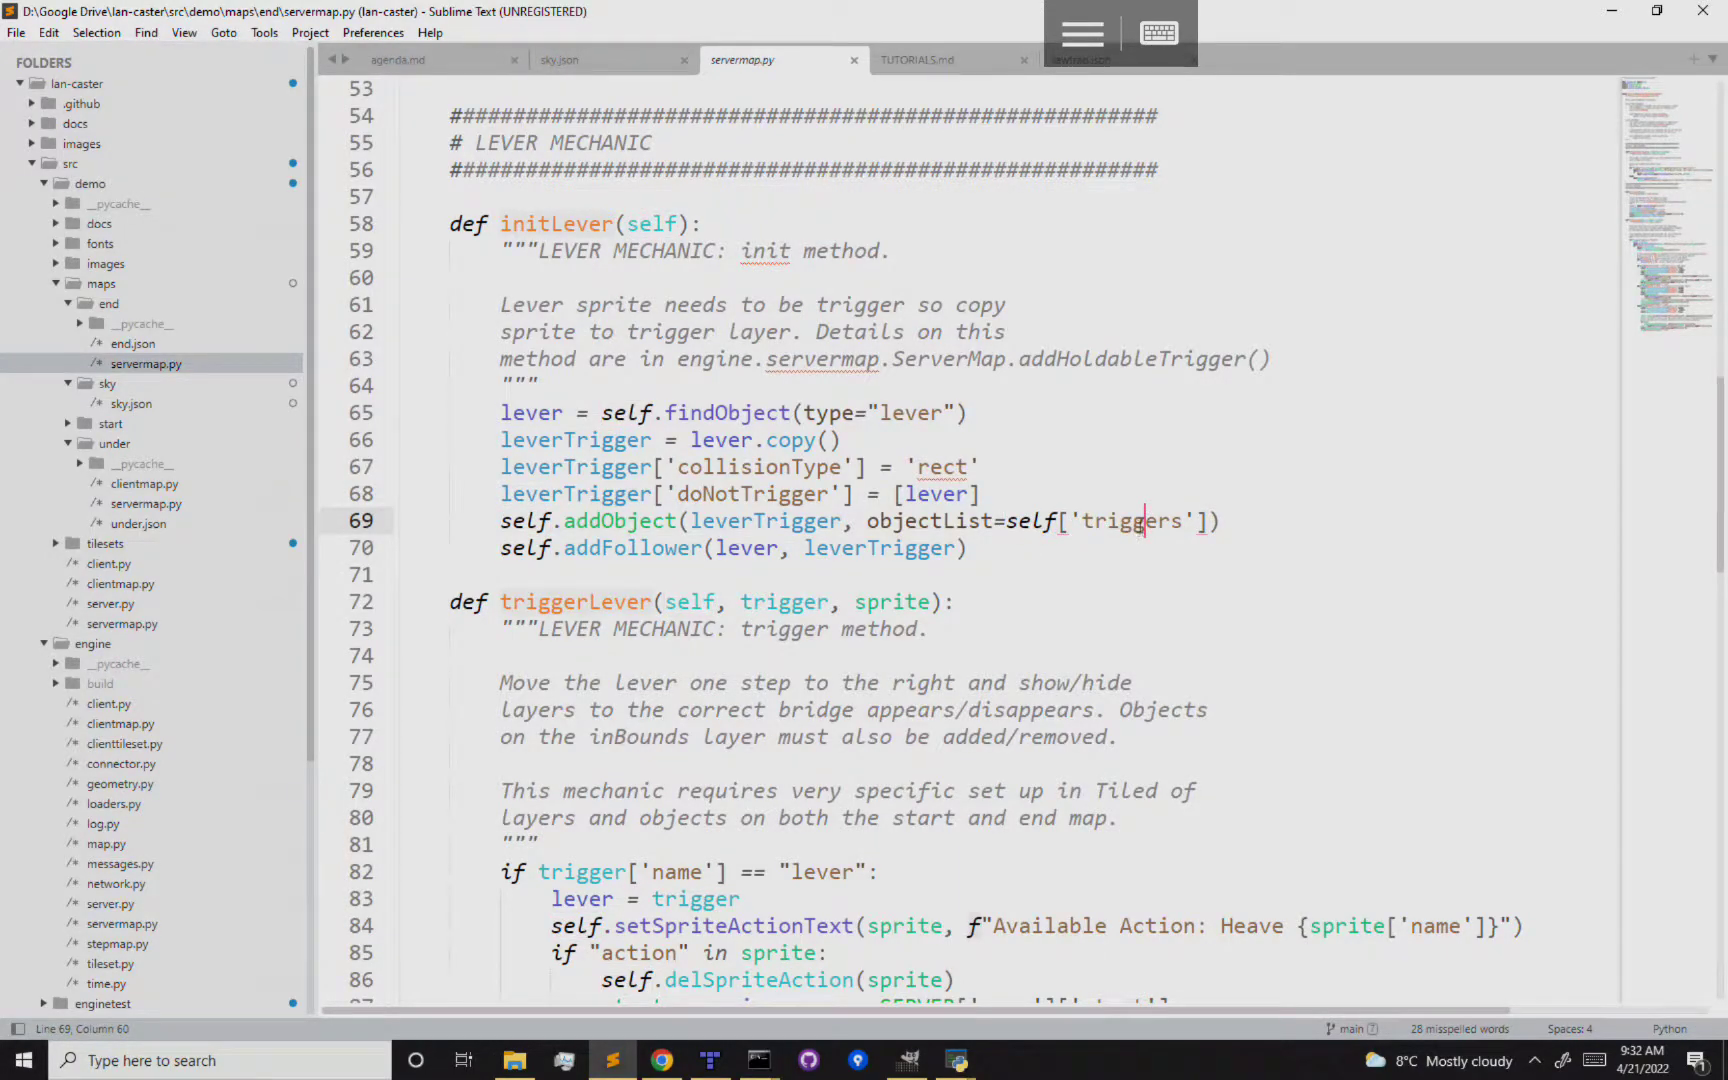
pyautogui.click(1100, 572)
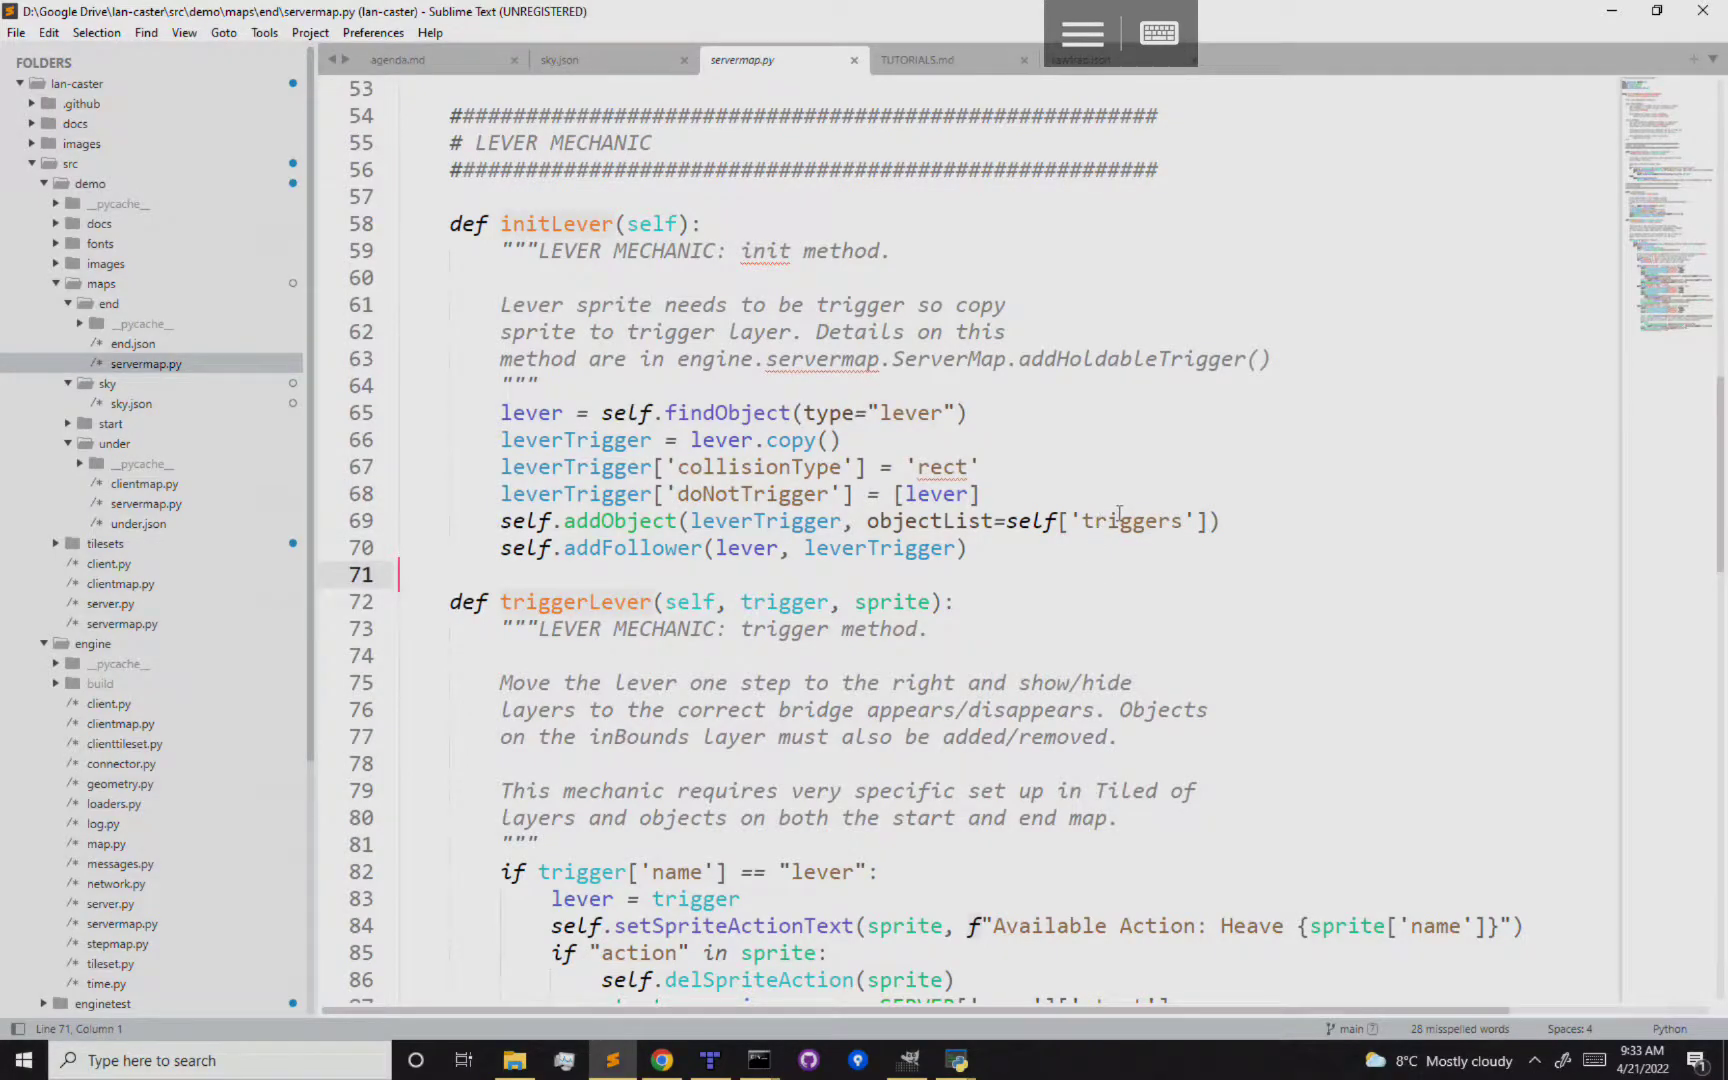
pyautogui.doubleClick(1120, 518)
pyautogui.click(1081, 542)
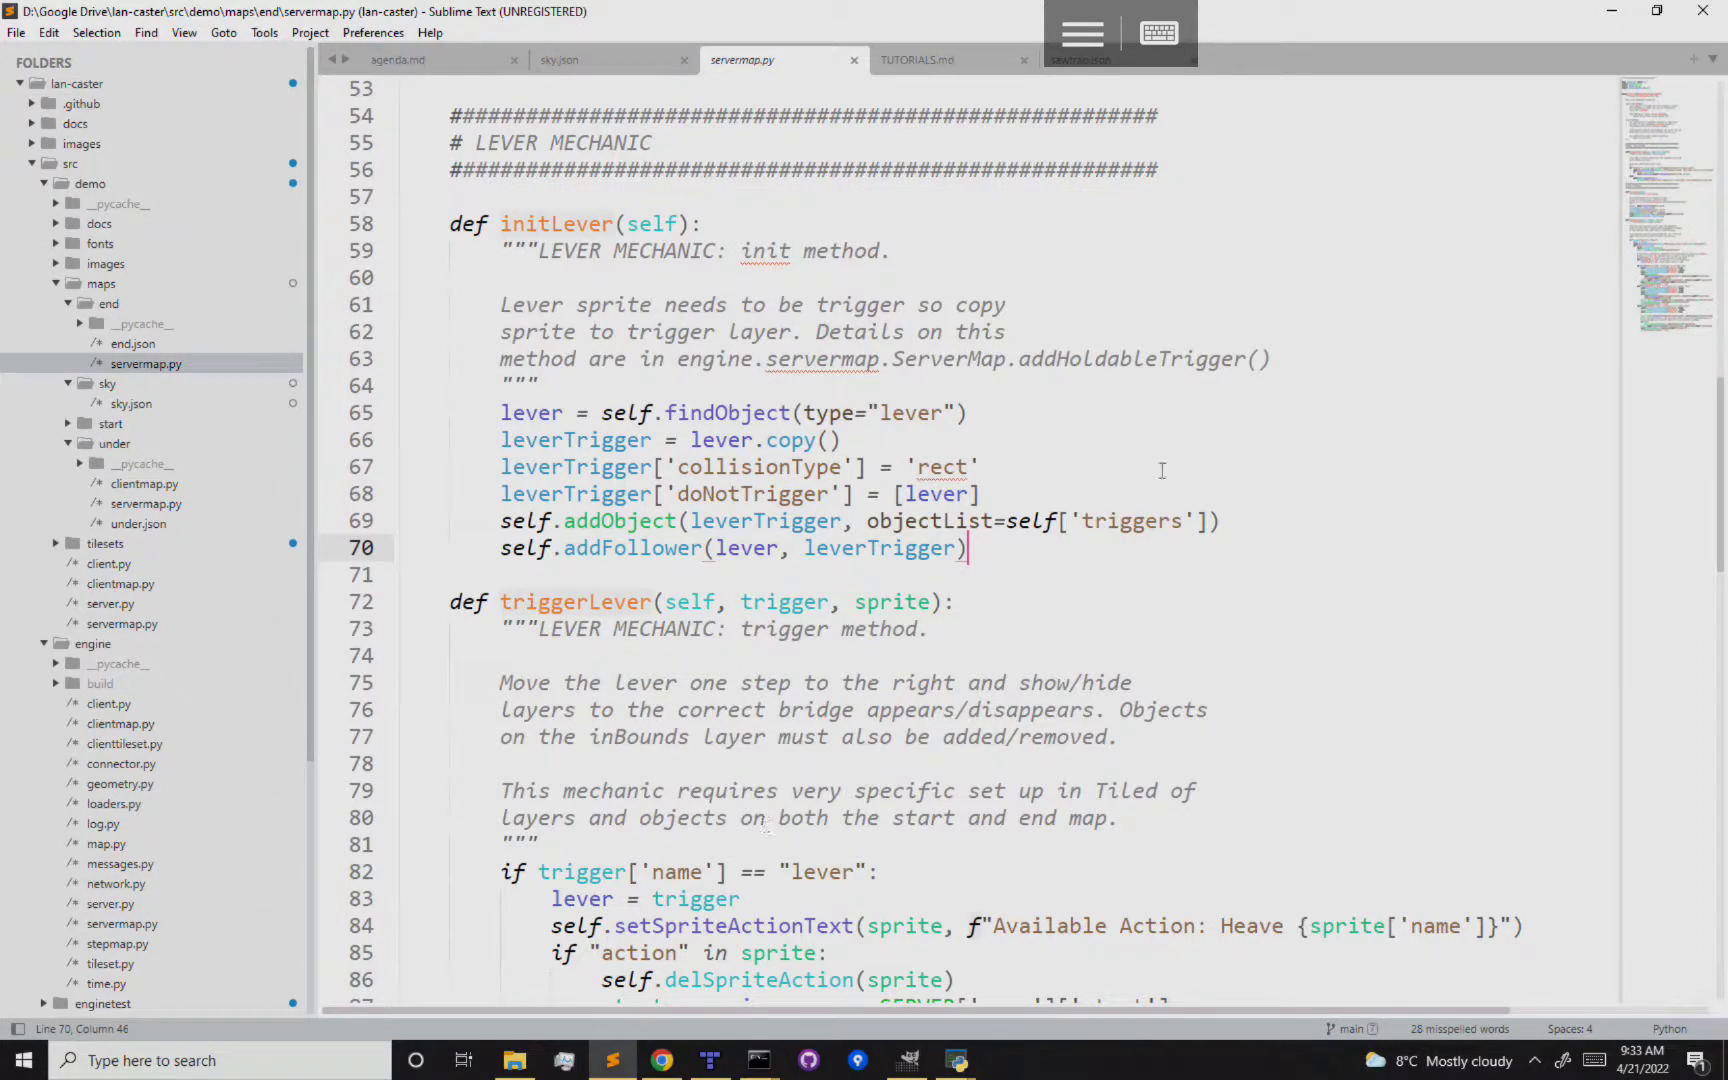
pyautogui.click(1061, 518)
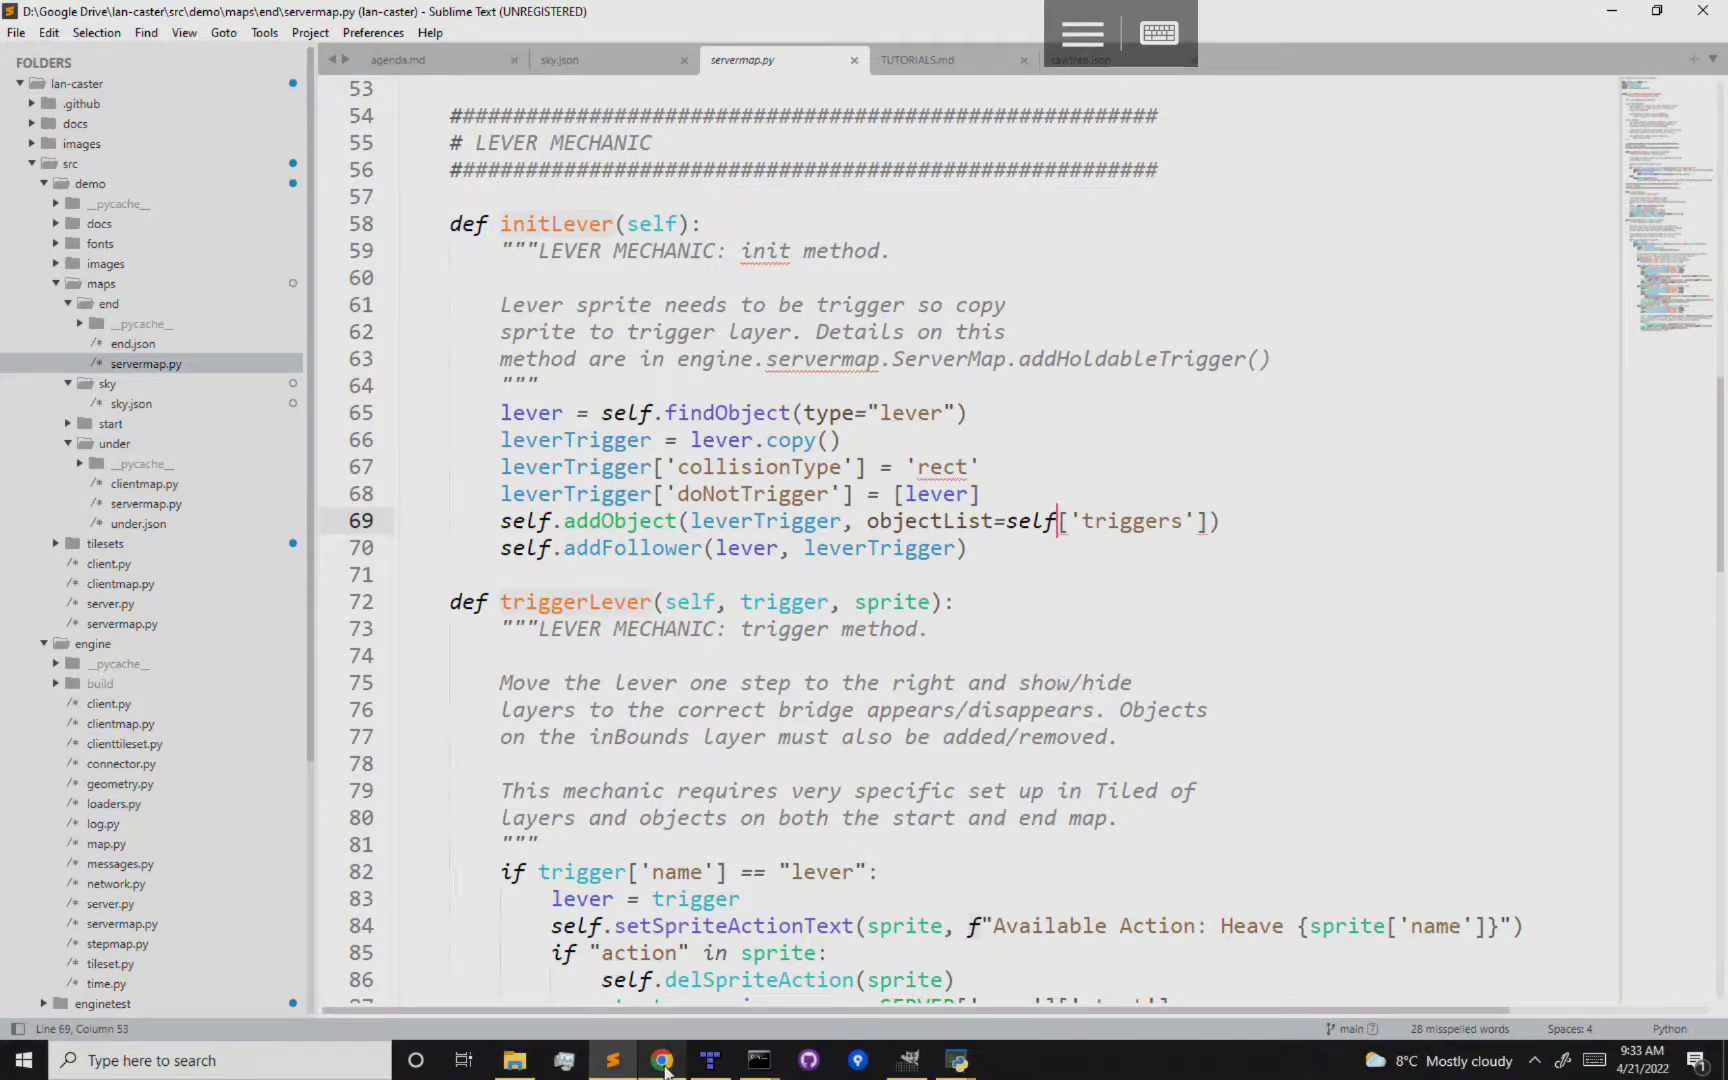
# Check the agenda in Chrome, and hide the inBounds, triggers and reference layers of the start map in Tiled
pyautogui.click(662, 1060)
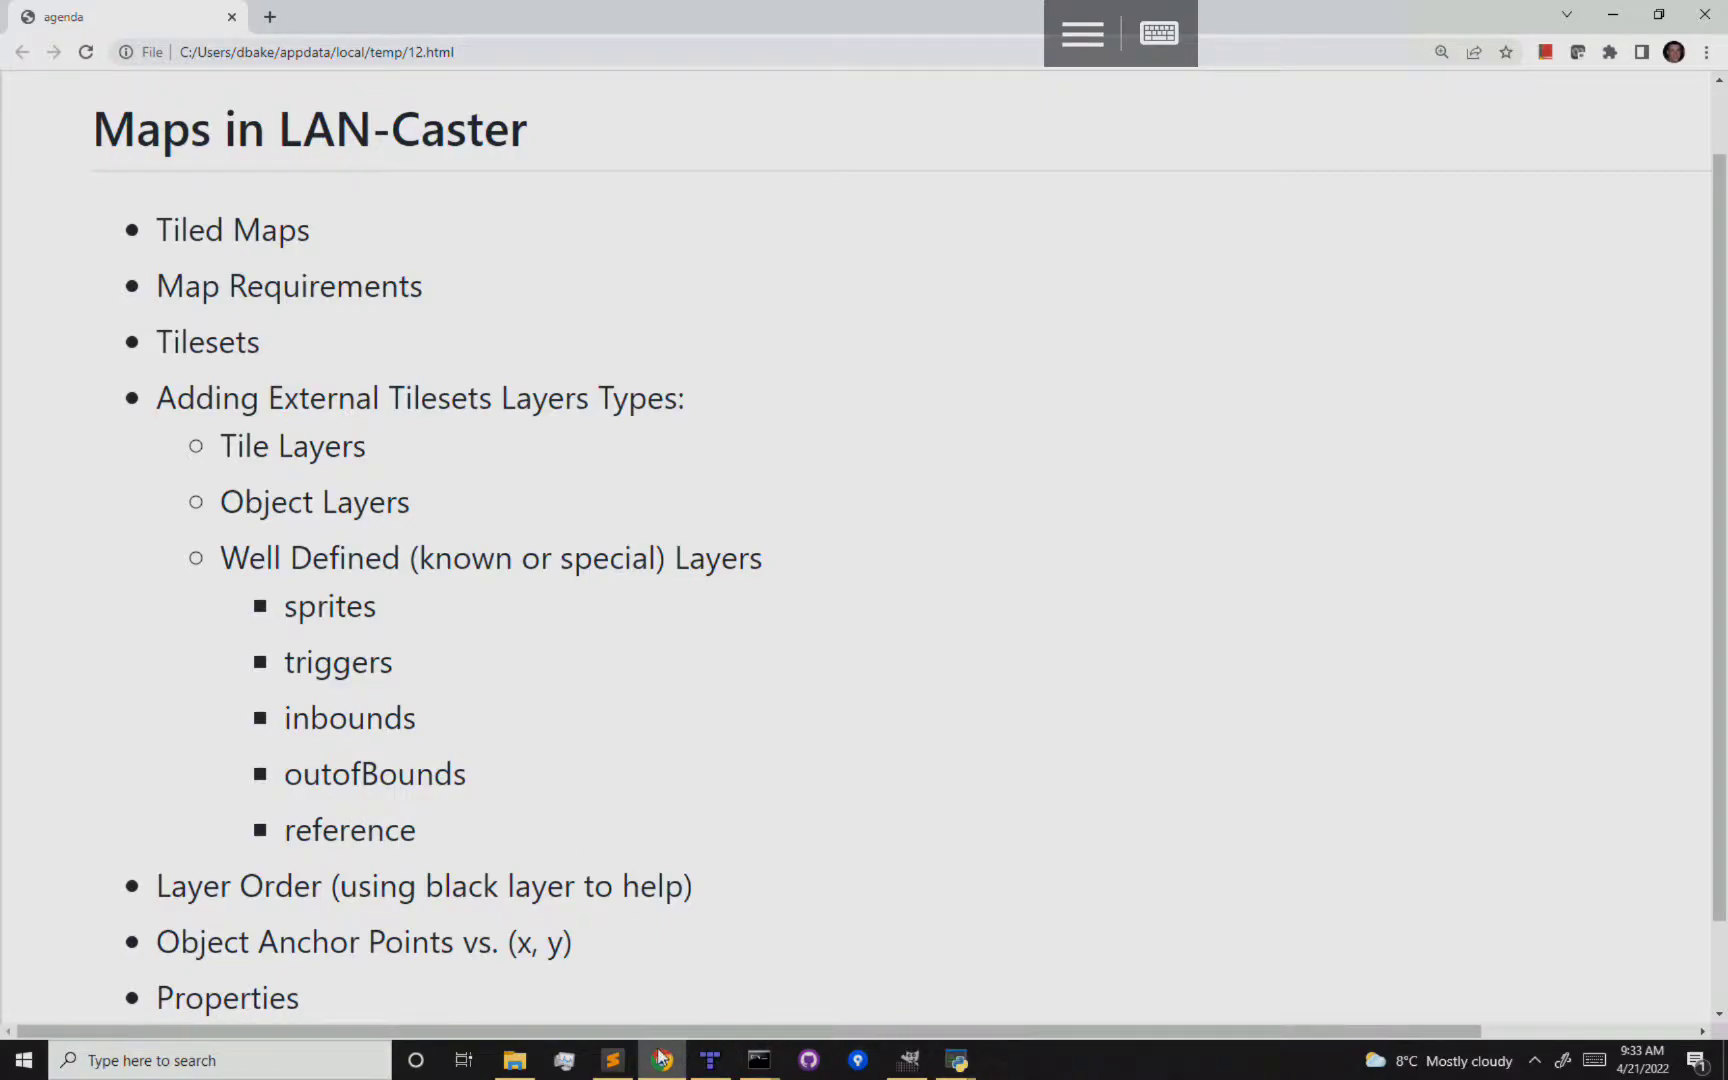
pyautogui.click(710, 1060)
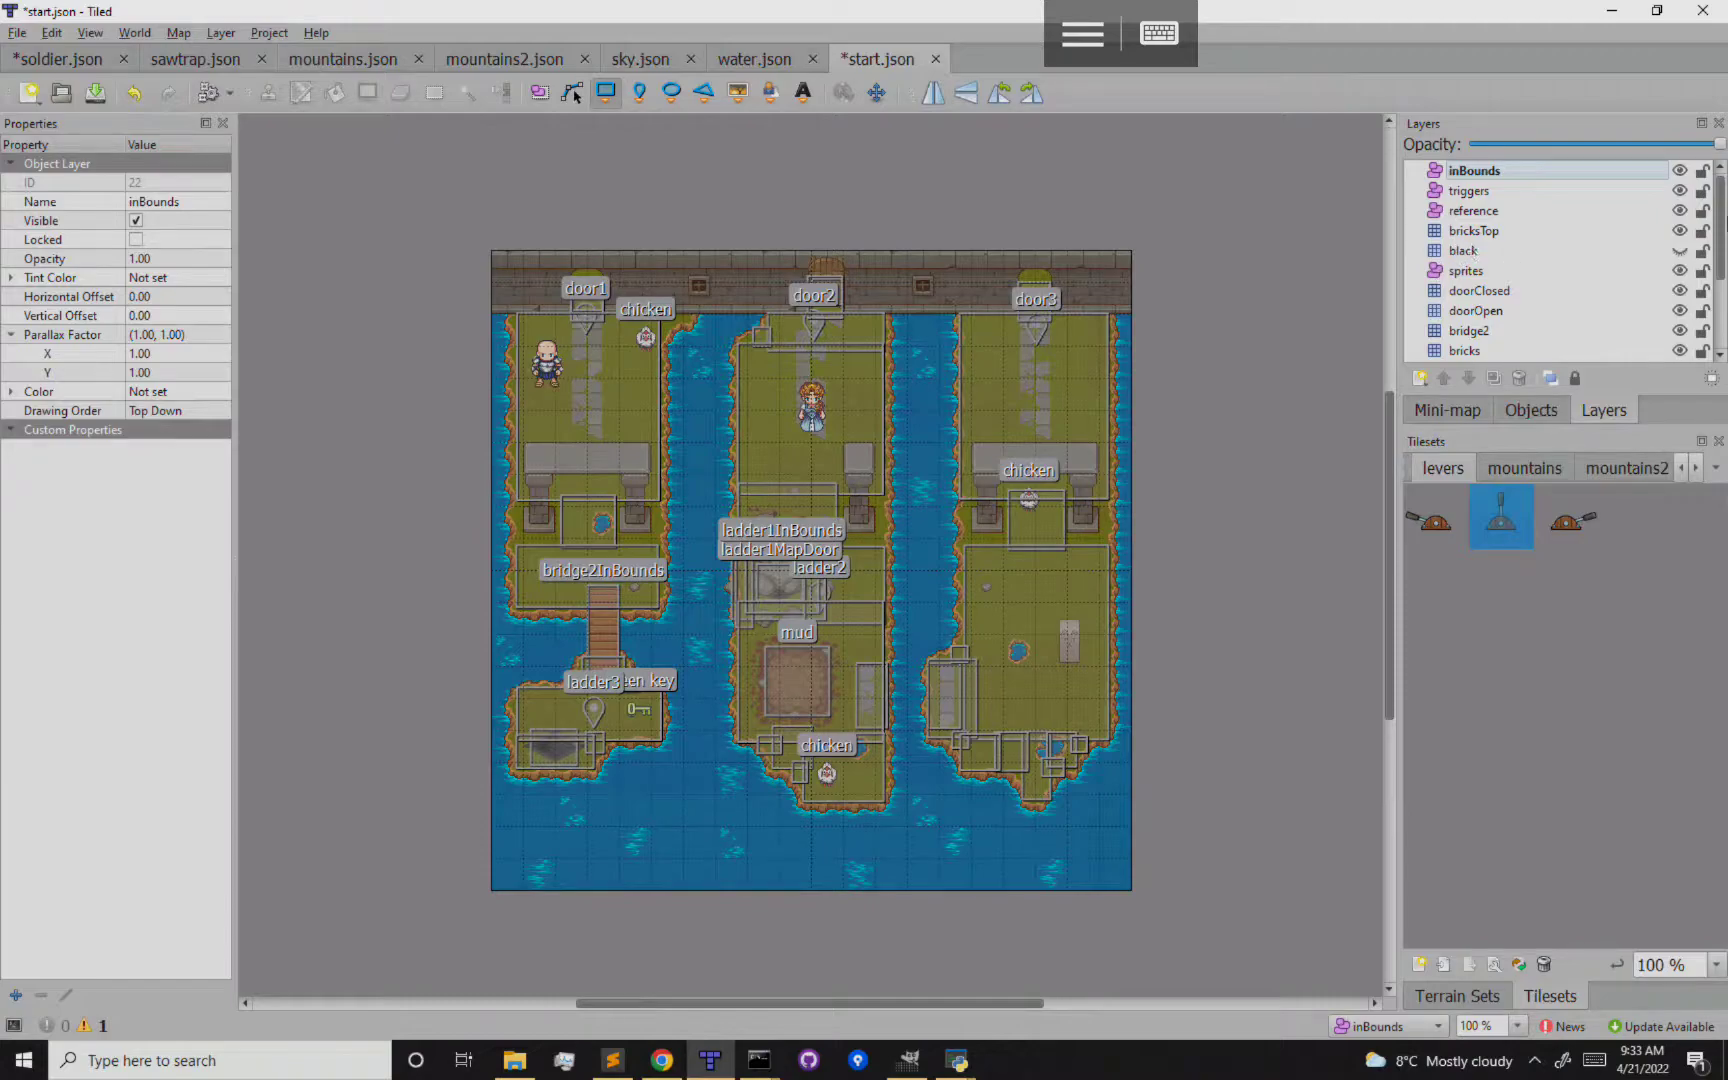
pyautogui.click(1680, 171)
pyautogui.click(1680, 191)
pyautogui.click(1680, 211)
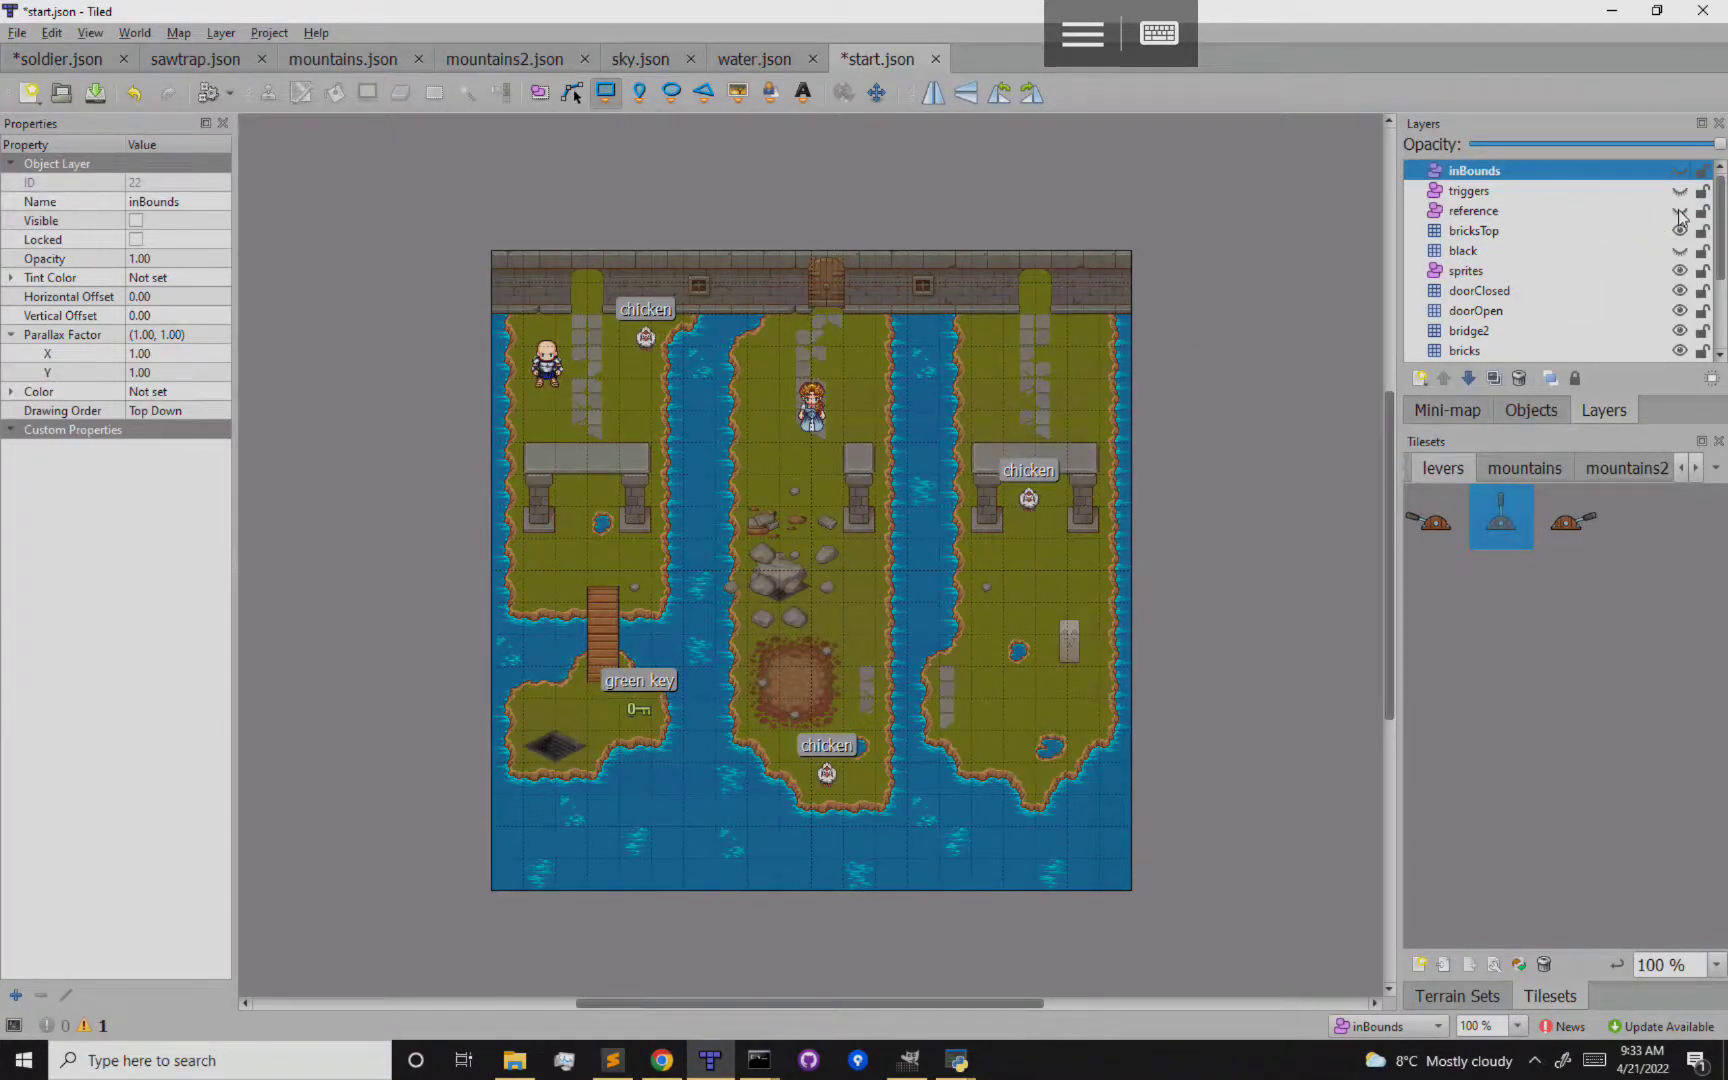
# Hide all remaining visible tile layers of the start map, from bricksTop and doorClosed down to grass
pyautogui.click(1680, 291)
pyautogui.click(1680, 311)
pyautogui.click(1680, 331)
pyautogui.scroll(-2, 1722, 262)
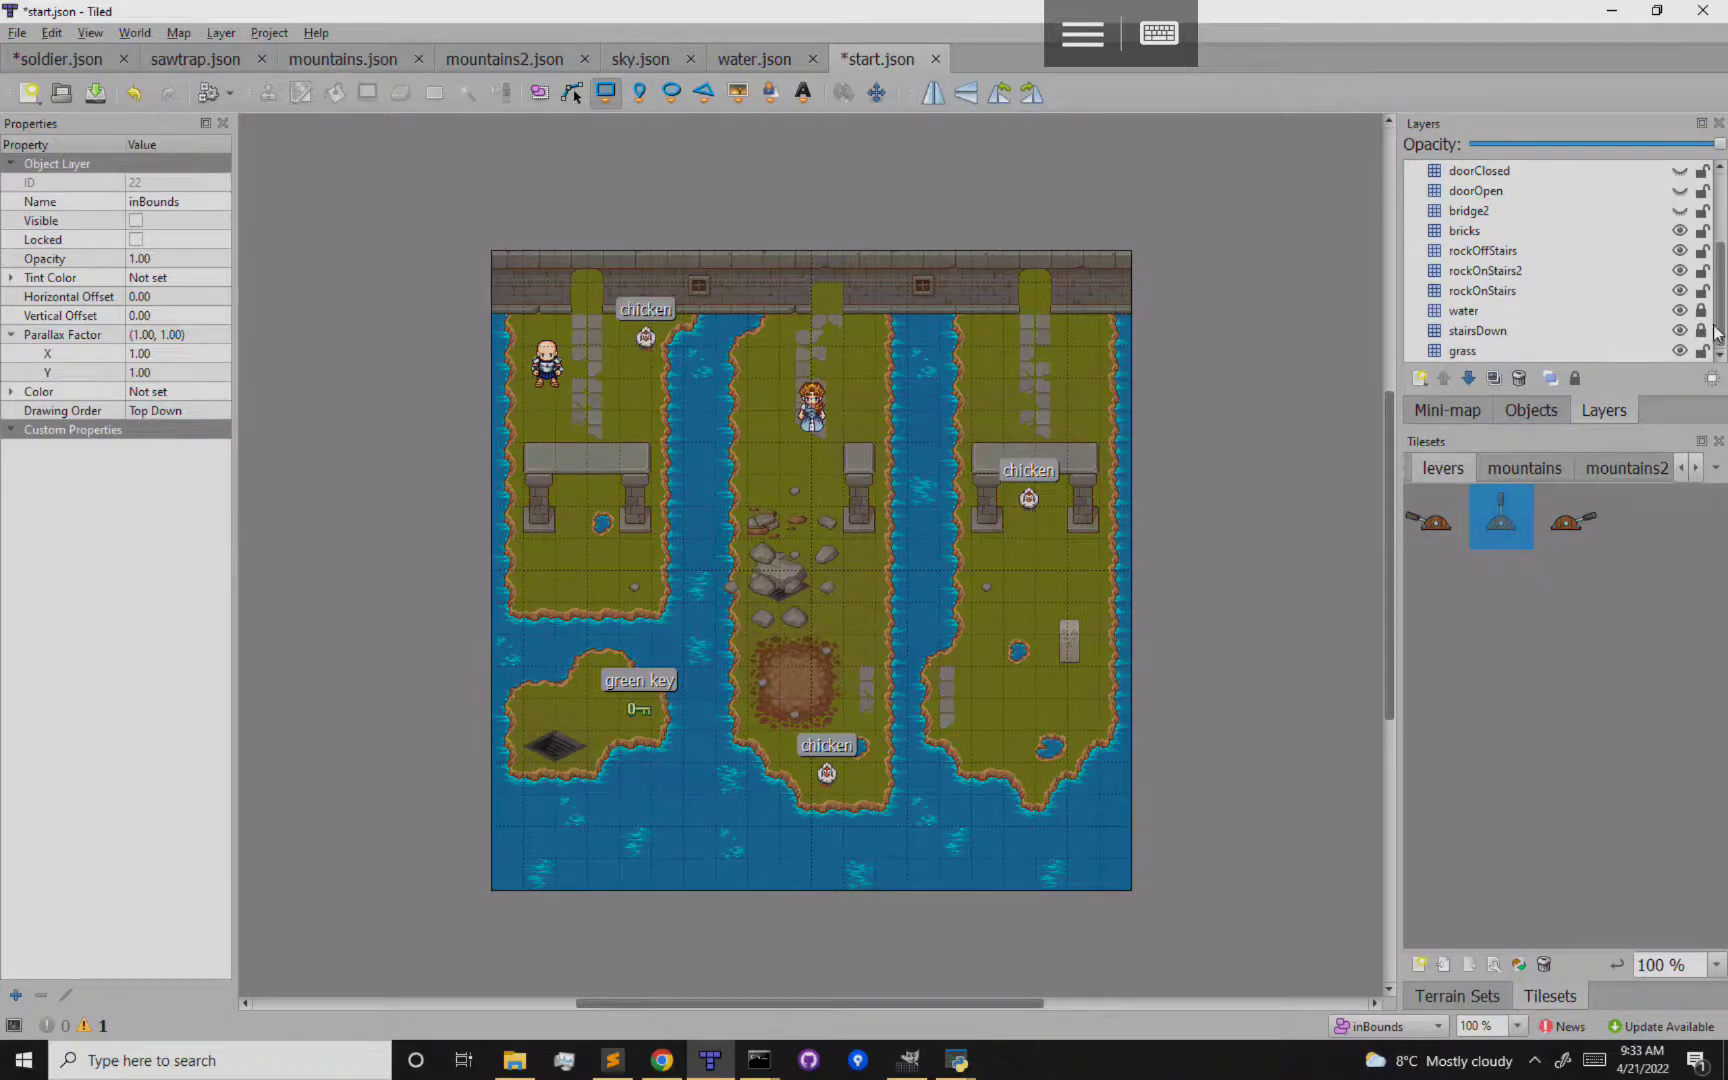
pyautogui.click(1680, 231)
pyautogui.click(1680, 251)
pyautogui.click(1680, 271)
pyautogui.click(1680, 291)
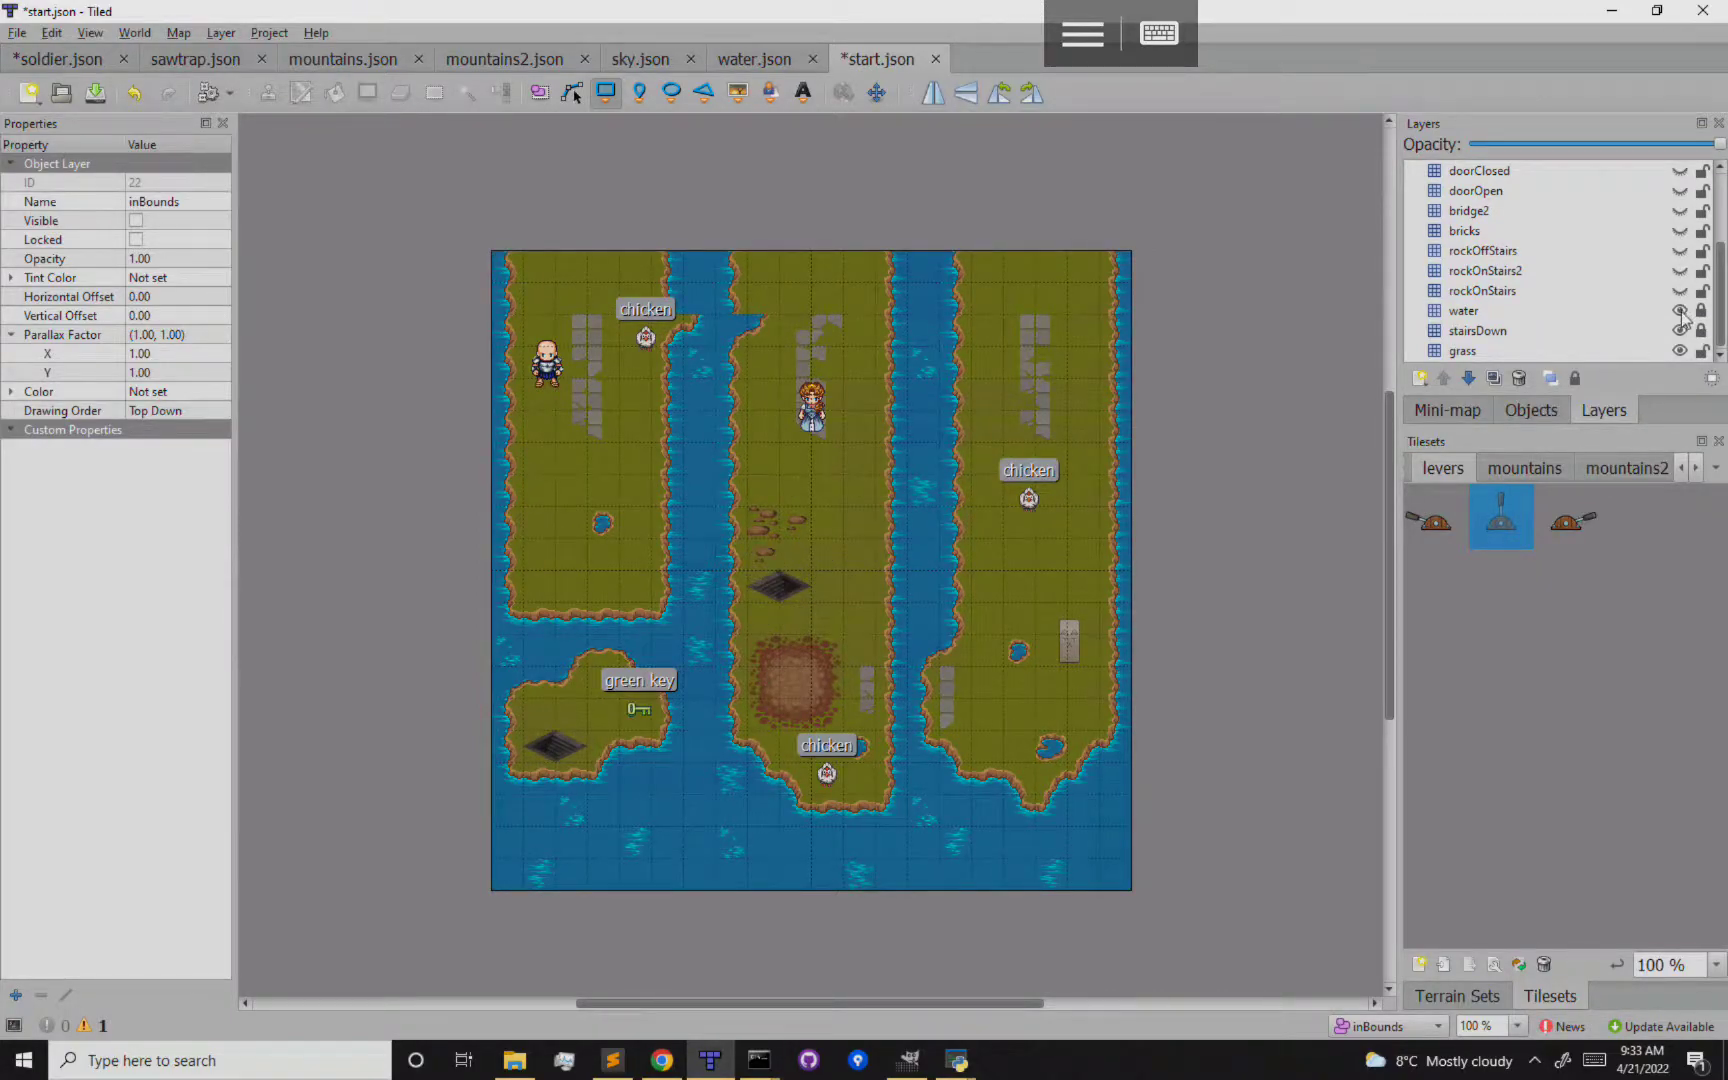
pyautogui.click(1680, 311)
pyautogui.click(1680, 331)
pyautogui.click(1680, 351)
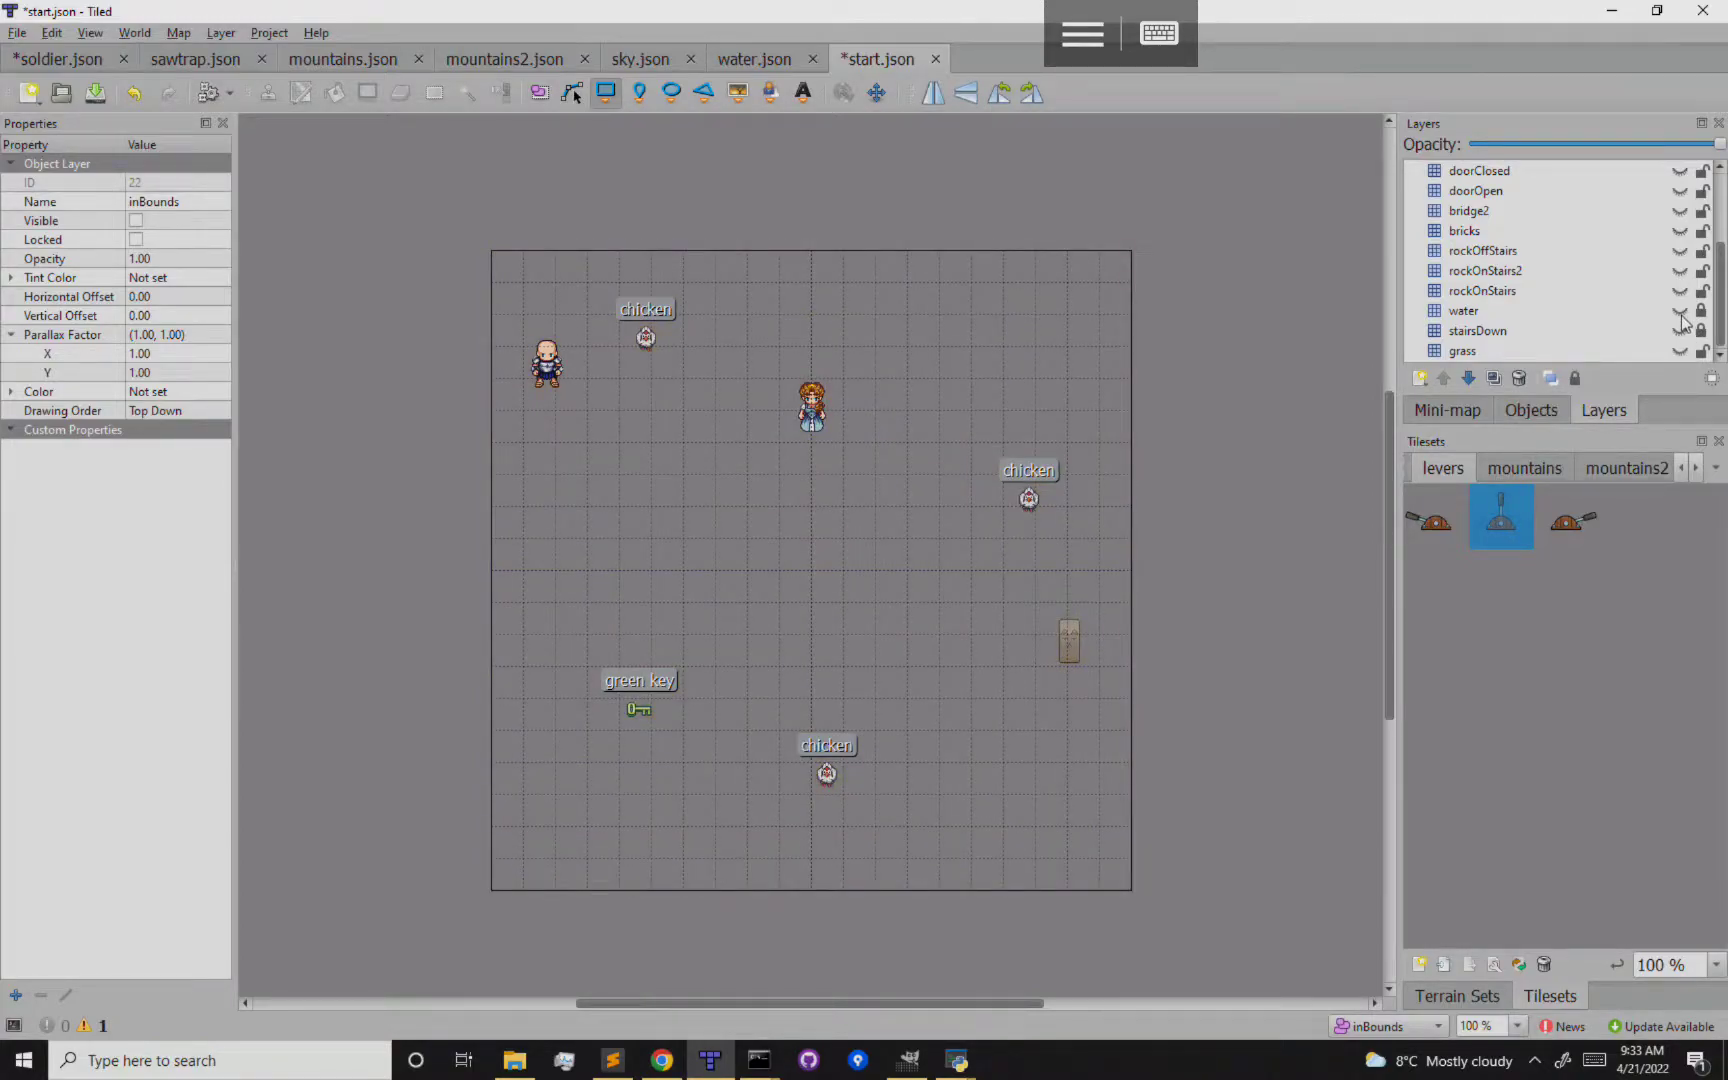
# Toggle the start map's water tile layer on and off several times, ending with it hidden
pyautogui.click(1681, 316)
pyautogui.click(1681, 316)
pyautogui.click(1680, 313)
pyautogui.click(1680, 313)
pyautogui.click(1680, 313)
pyautogui.click(1680, 313)
# Toggle the triggers object layer on and off several times to view its objects, ending with it hidden
pyautogui.scroll(2, 1718, 290)
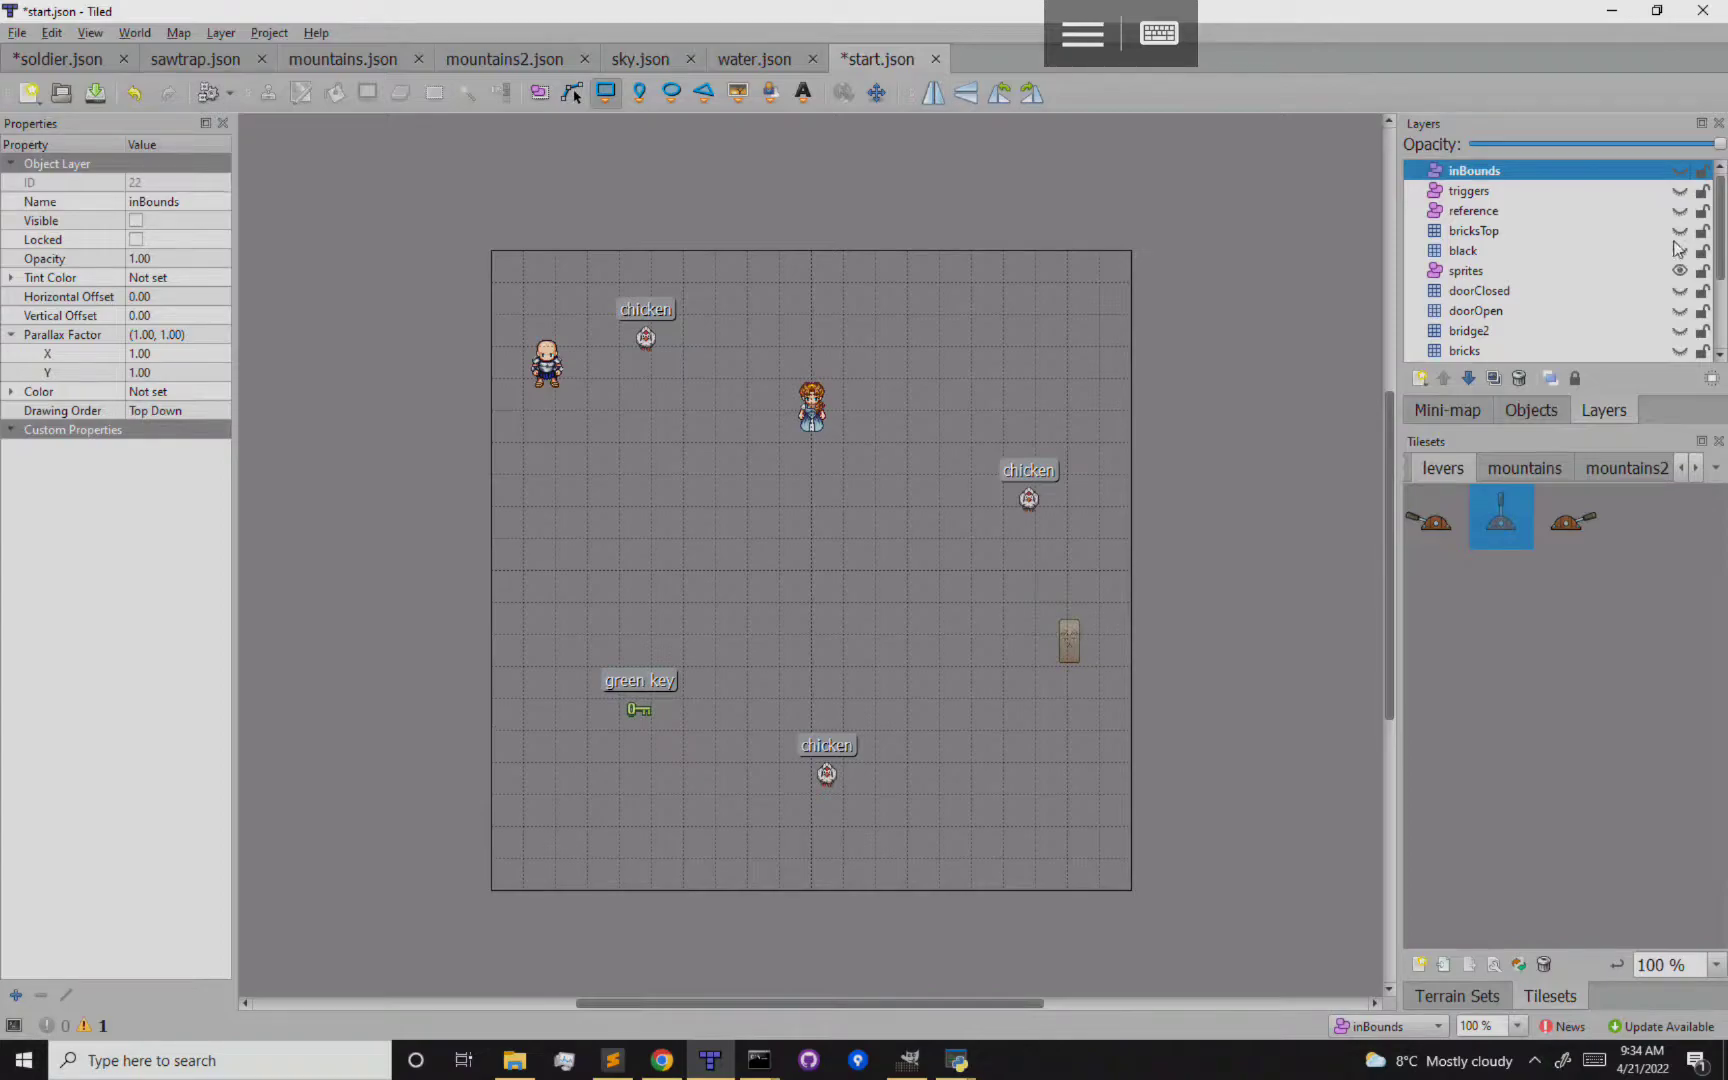
pyautogui.click(1680, 191)
pyautogui.click(1681, 194)
pyautogui.click(1681, 194)
pyautogui.click(1681, 194)
pyautogui.click(1681, 194)
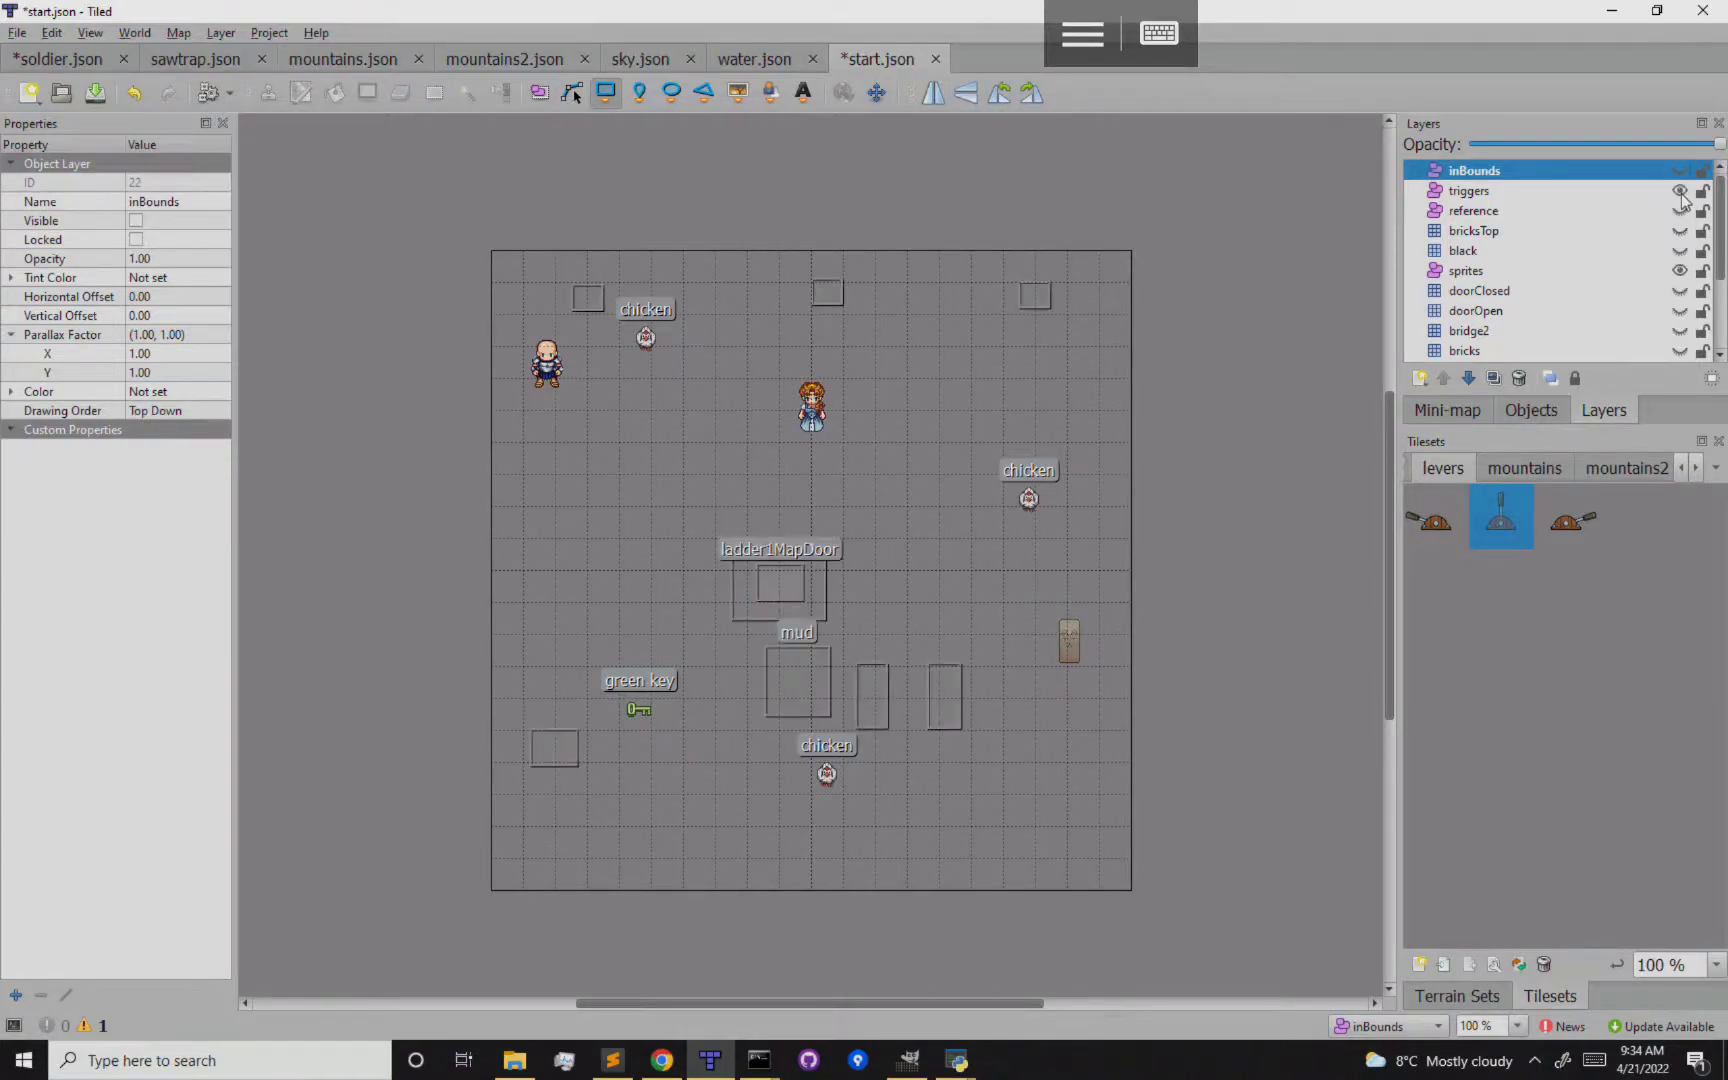
pyautogui.click(1681, 194)
pyautogui.click(1681, 194)
pyautogui.click(1681, 194)
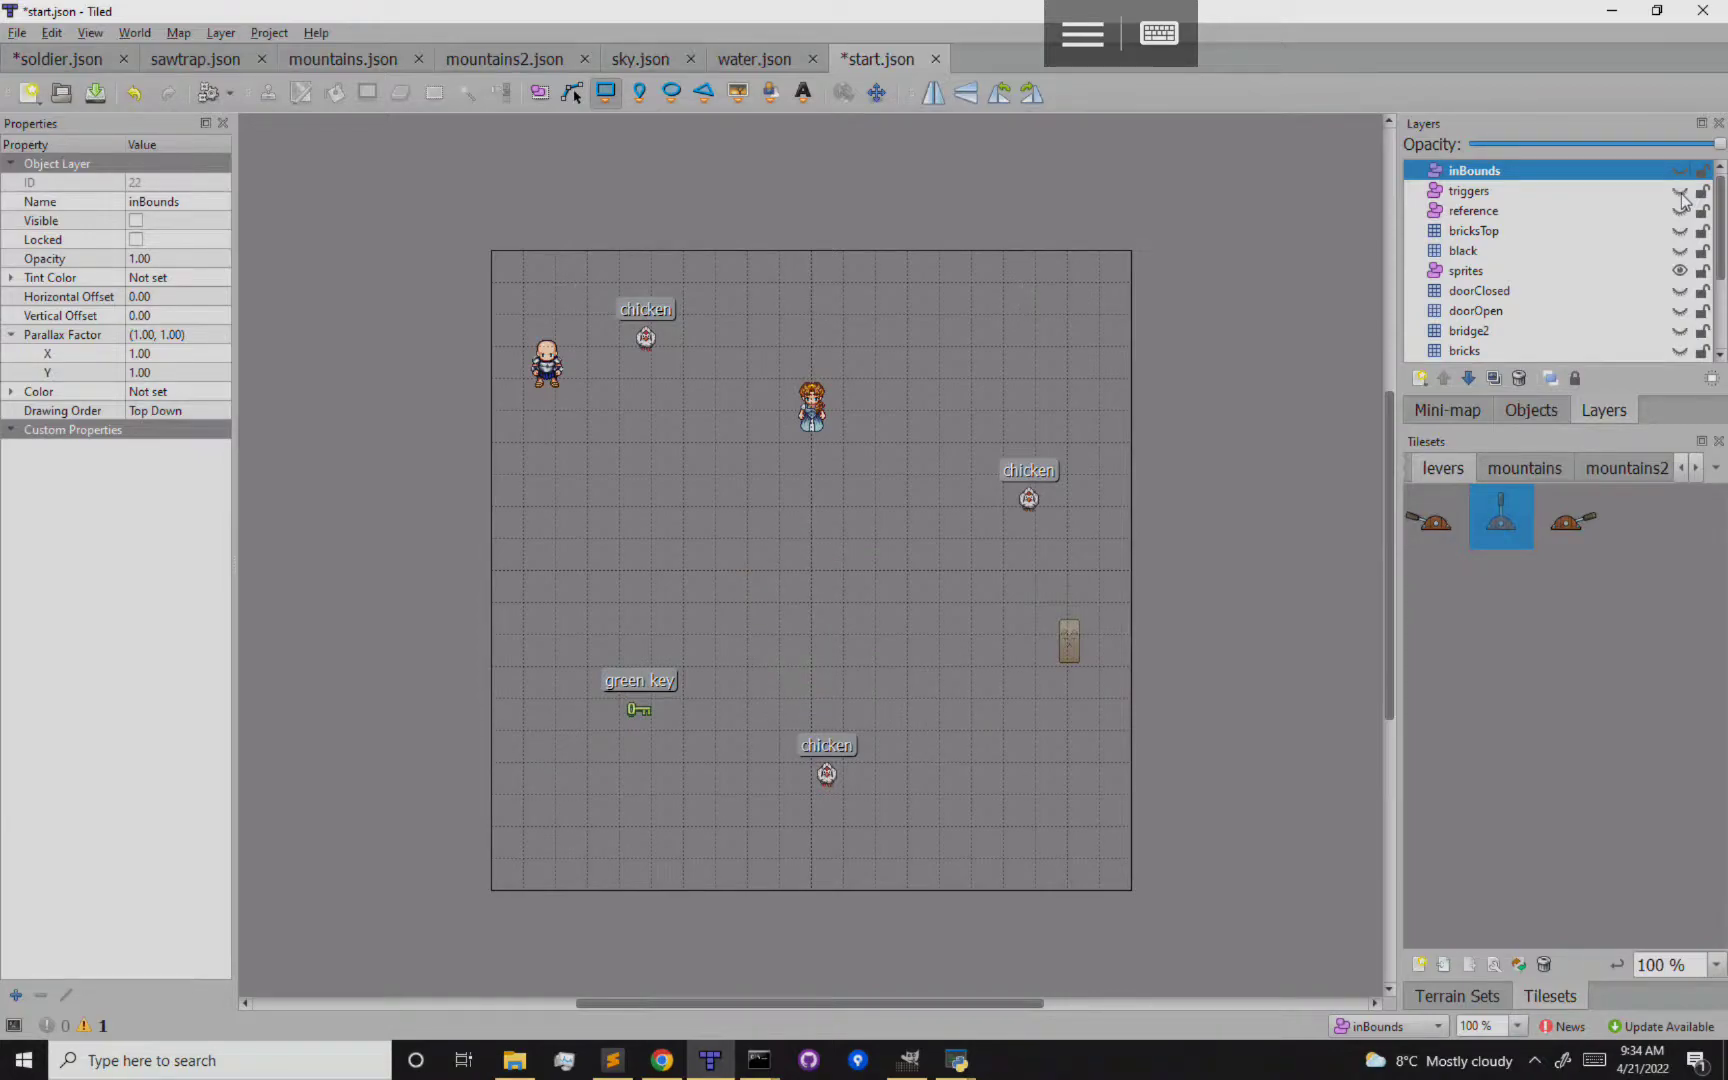
# Select the sprites object layer, and show the doorClosed, doorOpen and bridge2 tile layers again
pyautogui.click(1680, 272)
pyautogui.click(1681, 272)
pyautogui.click(1466, 271)
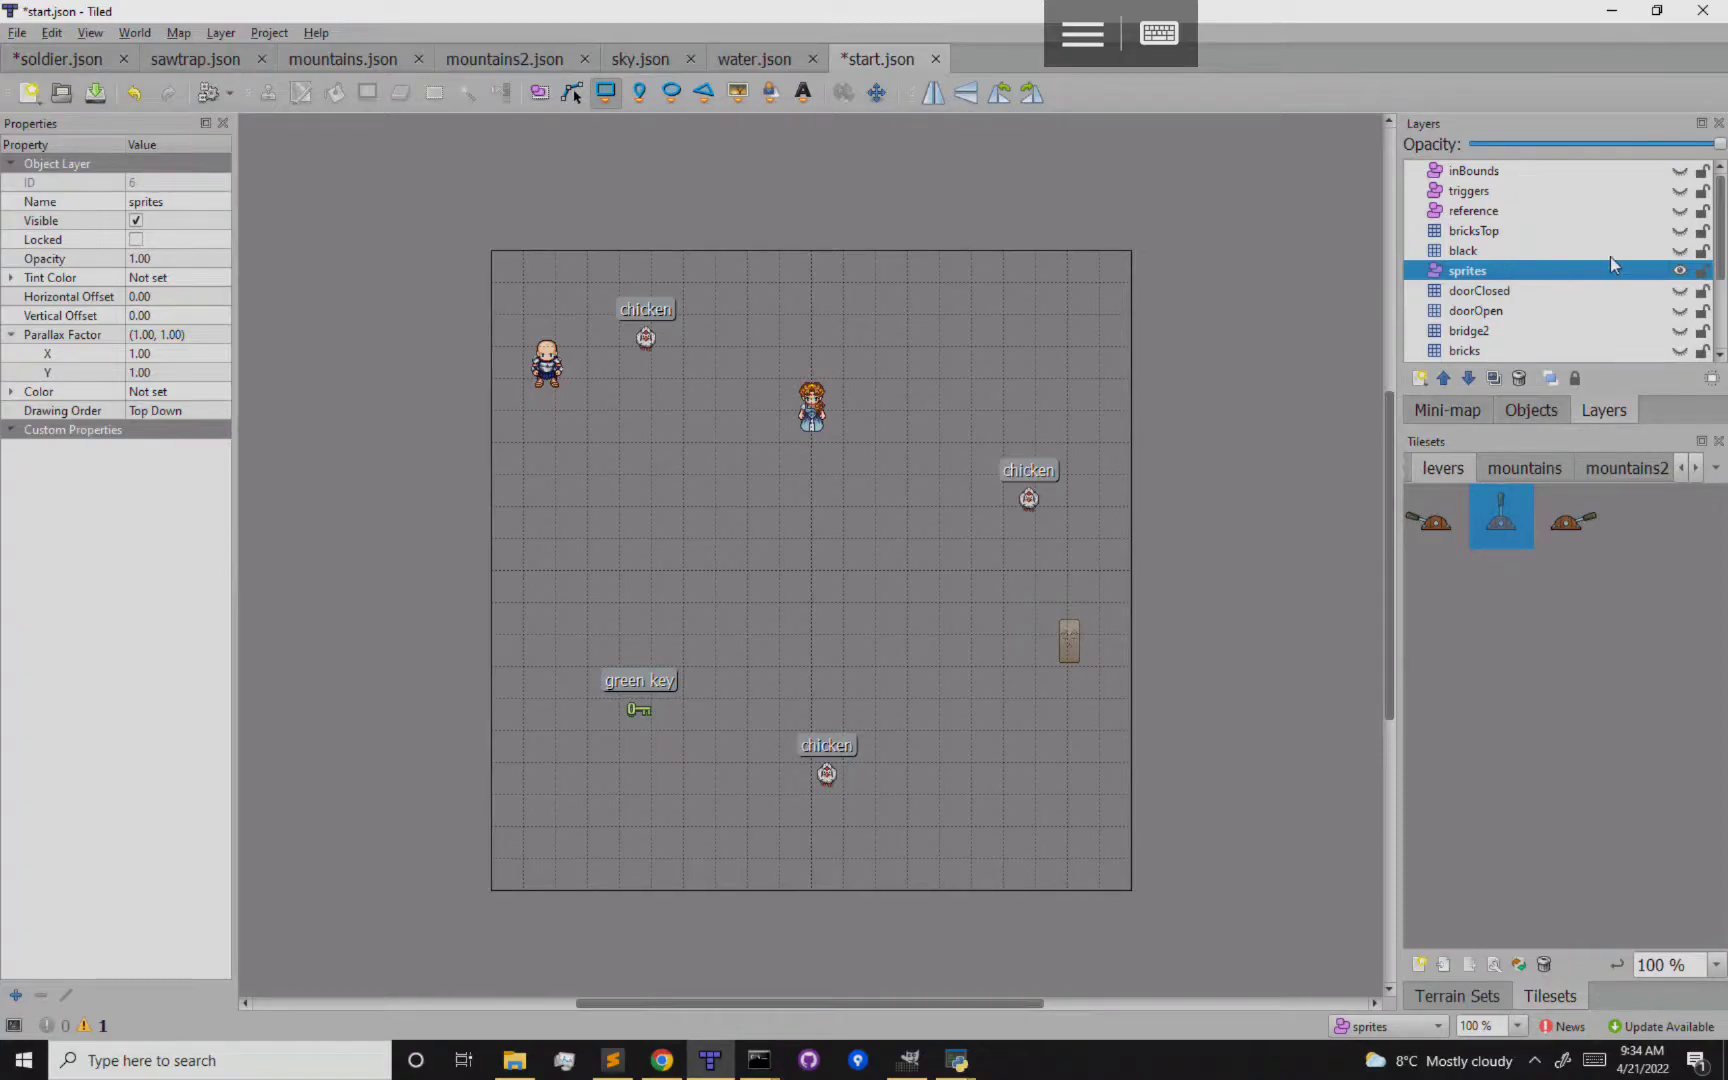
pyautogui.click(1680, 291)
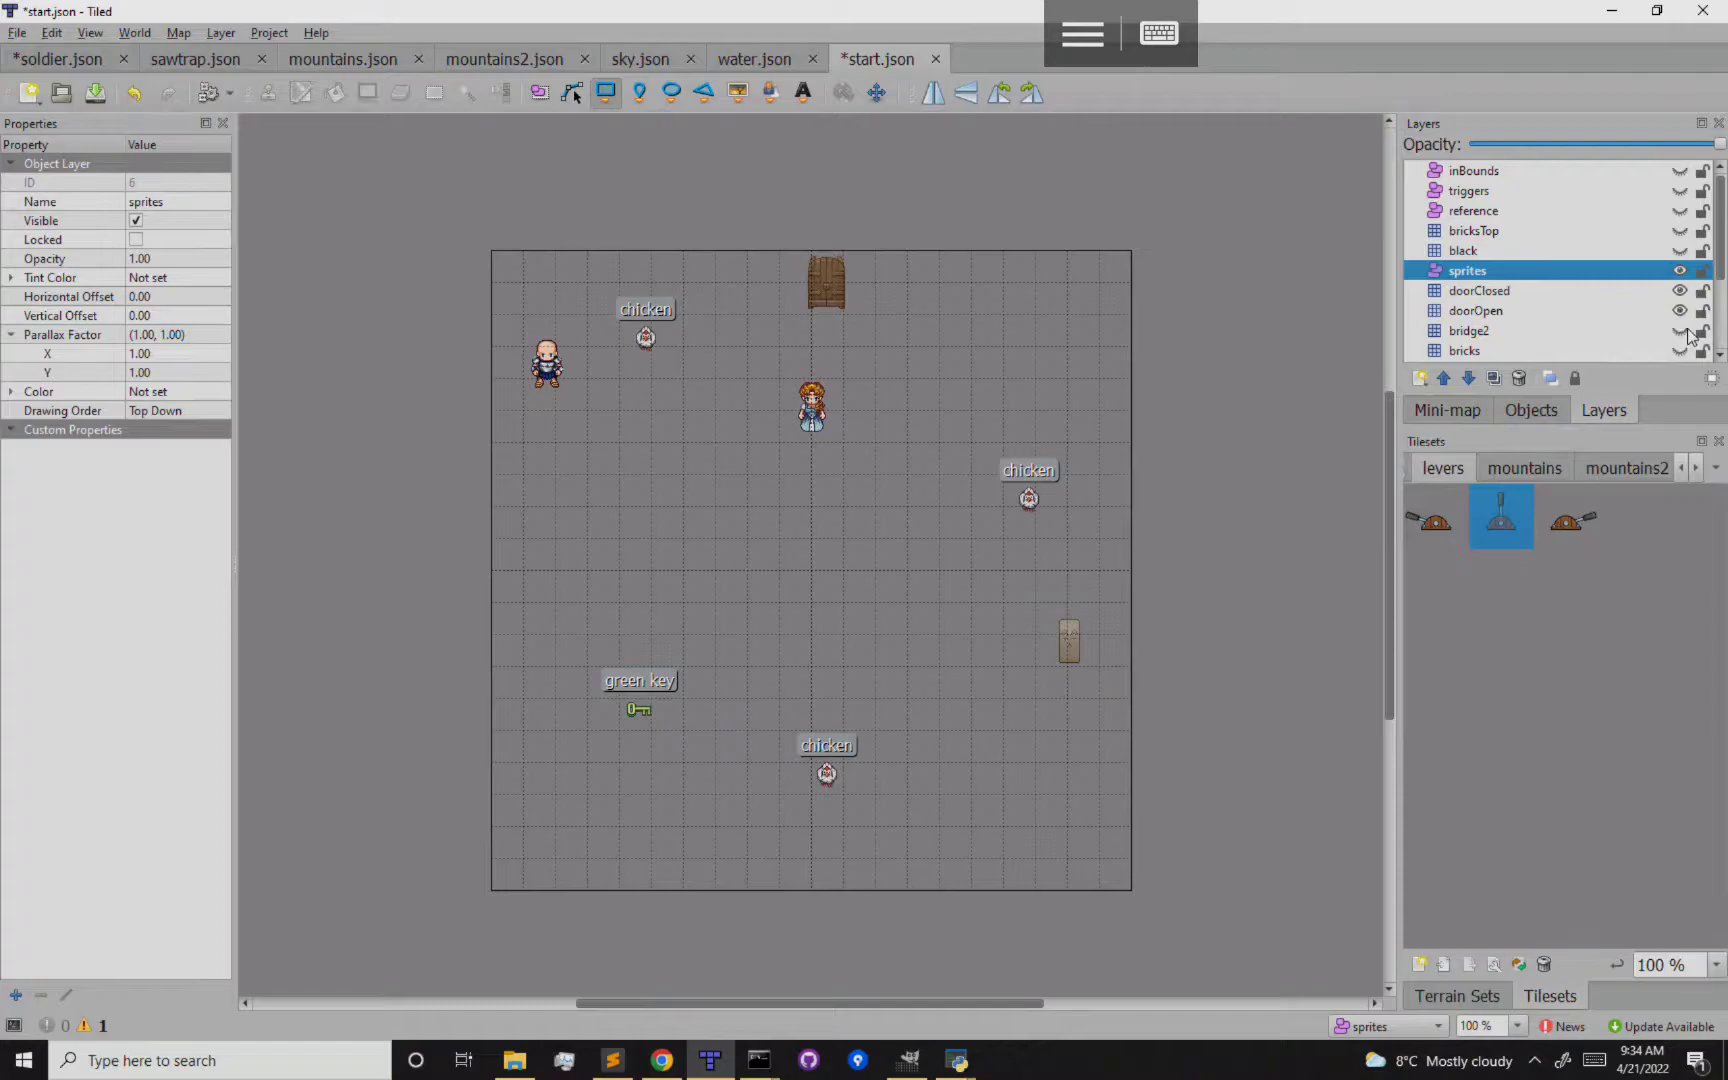
pyautogui.click(1682, 331)
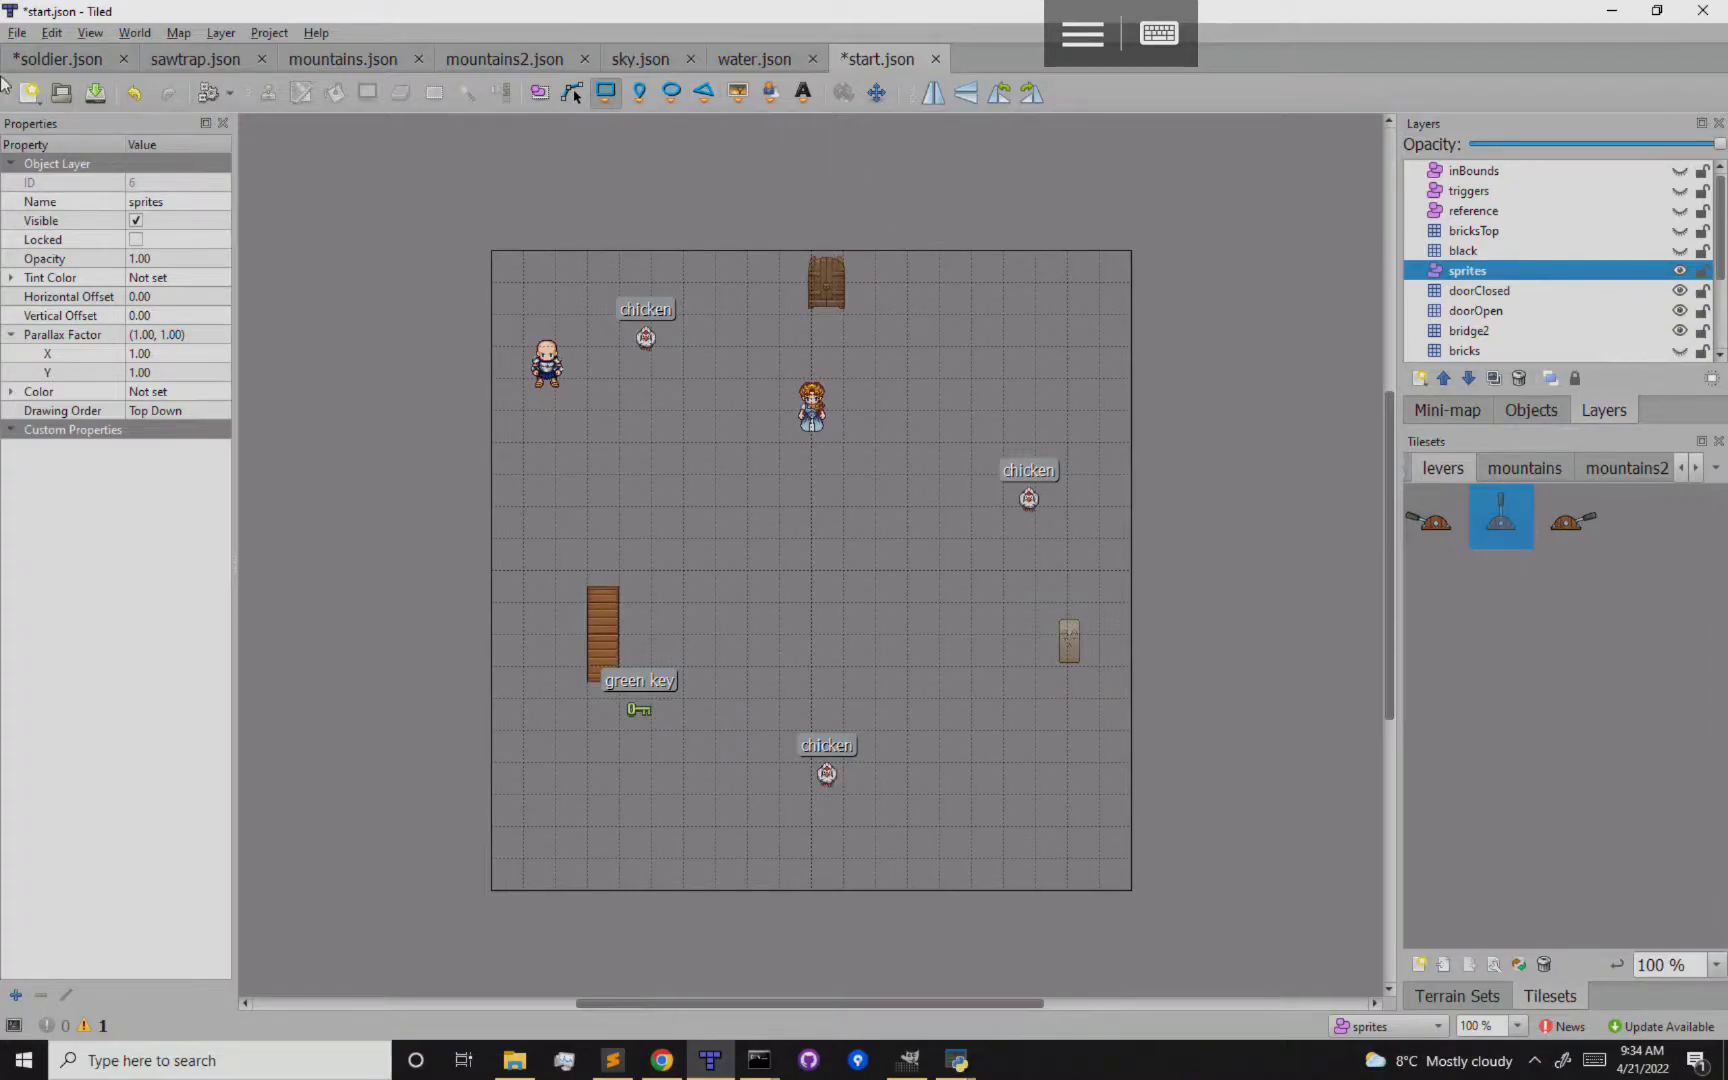
# Open under.json from the under folder of the demo maps
pyautogui.click(18, 34)
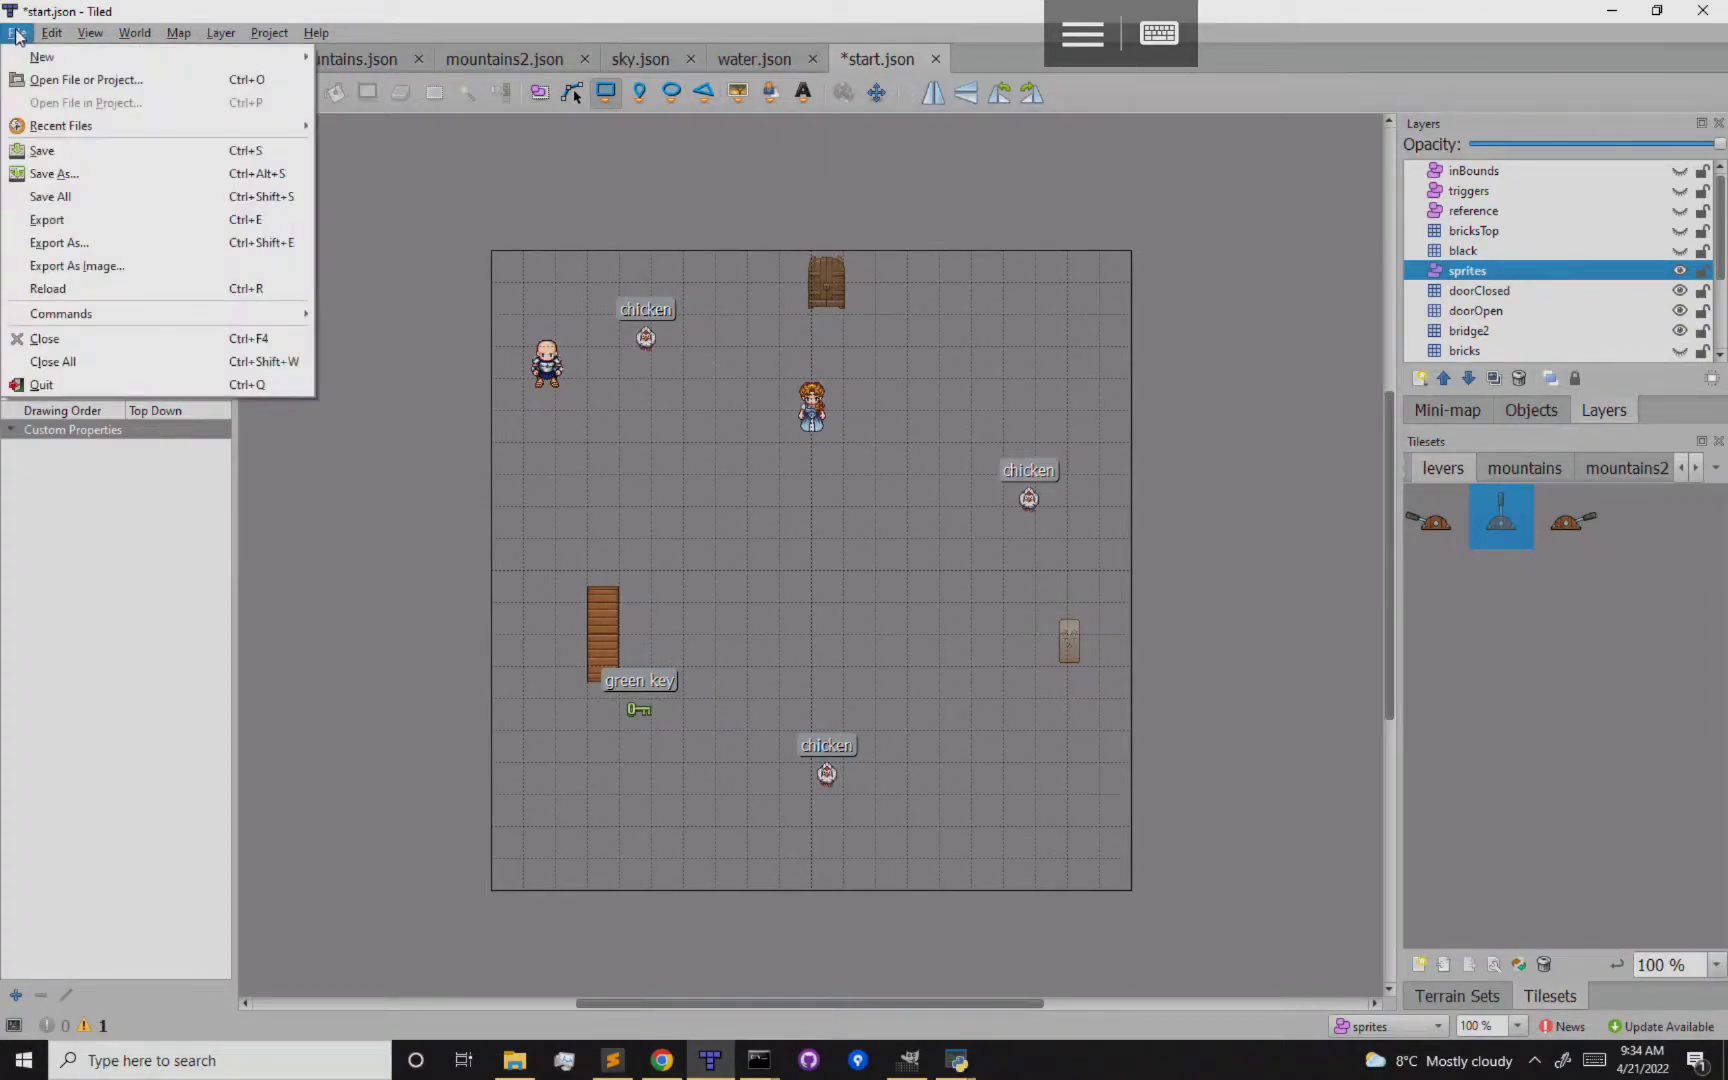
pyautogui.click(85, 80)
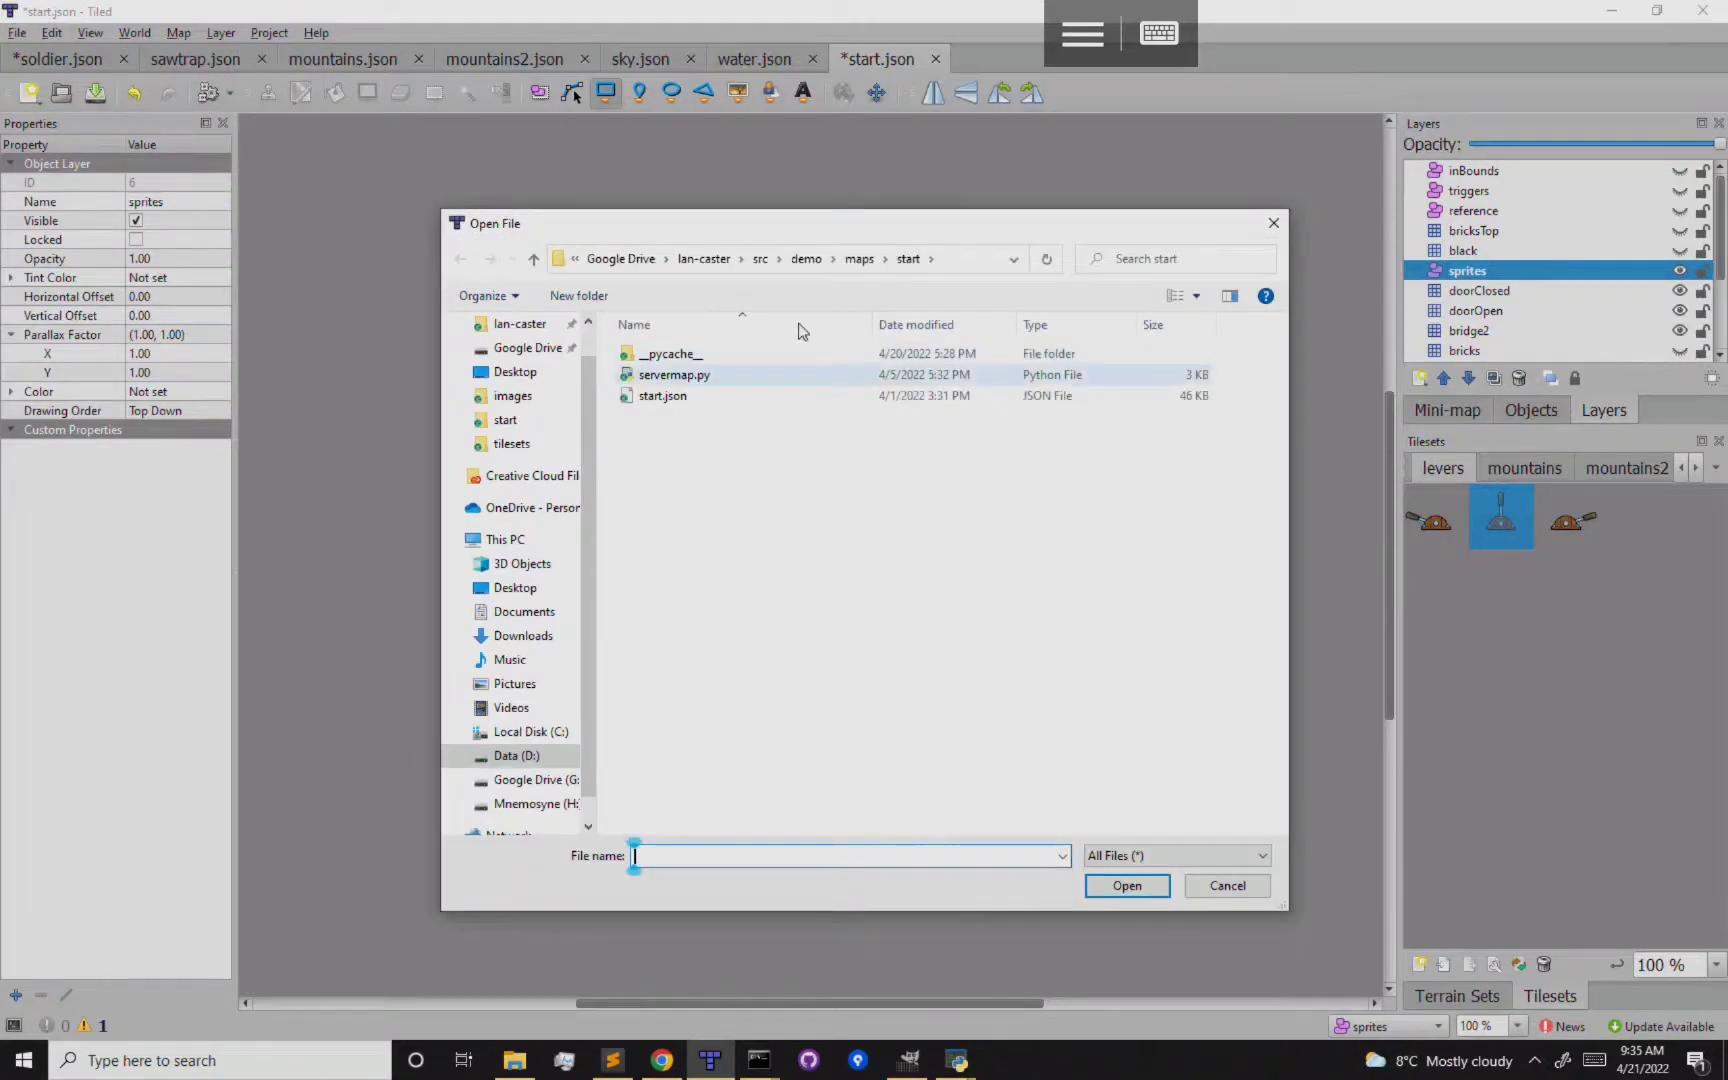
pyautogui.click(859, 259)
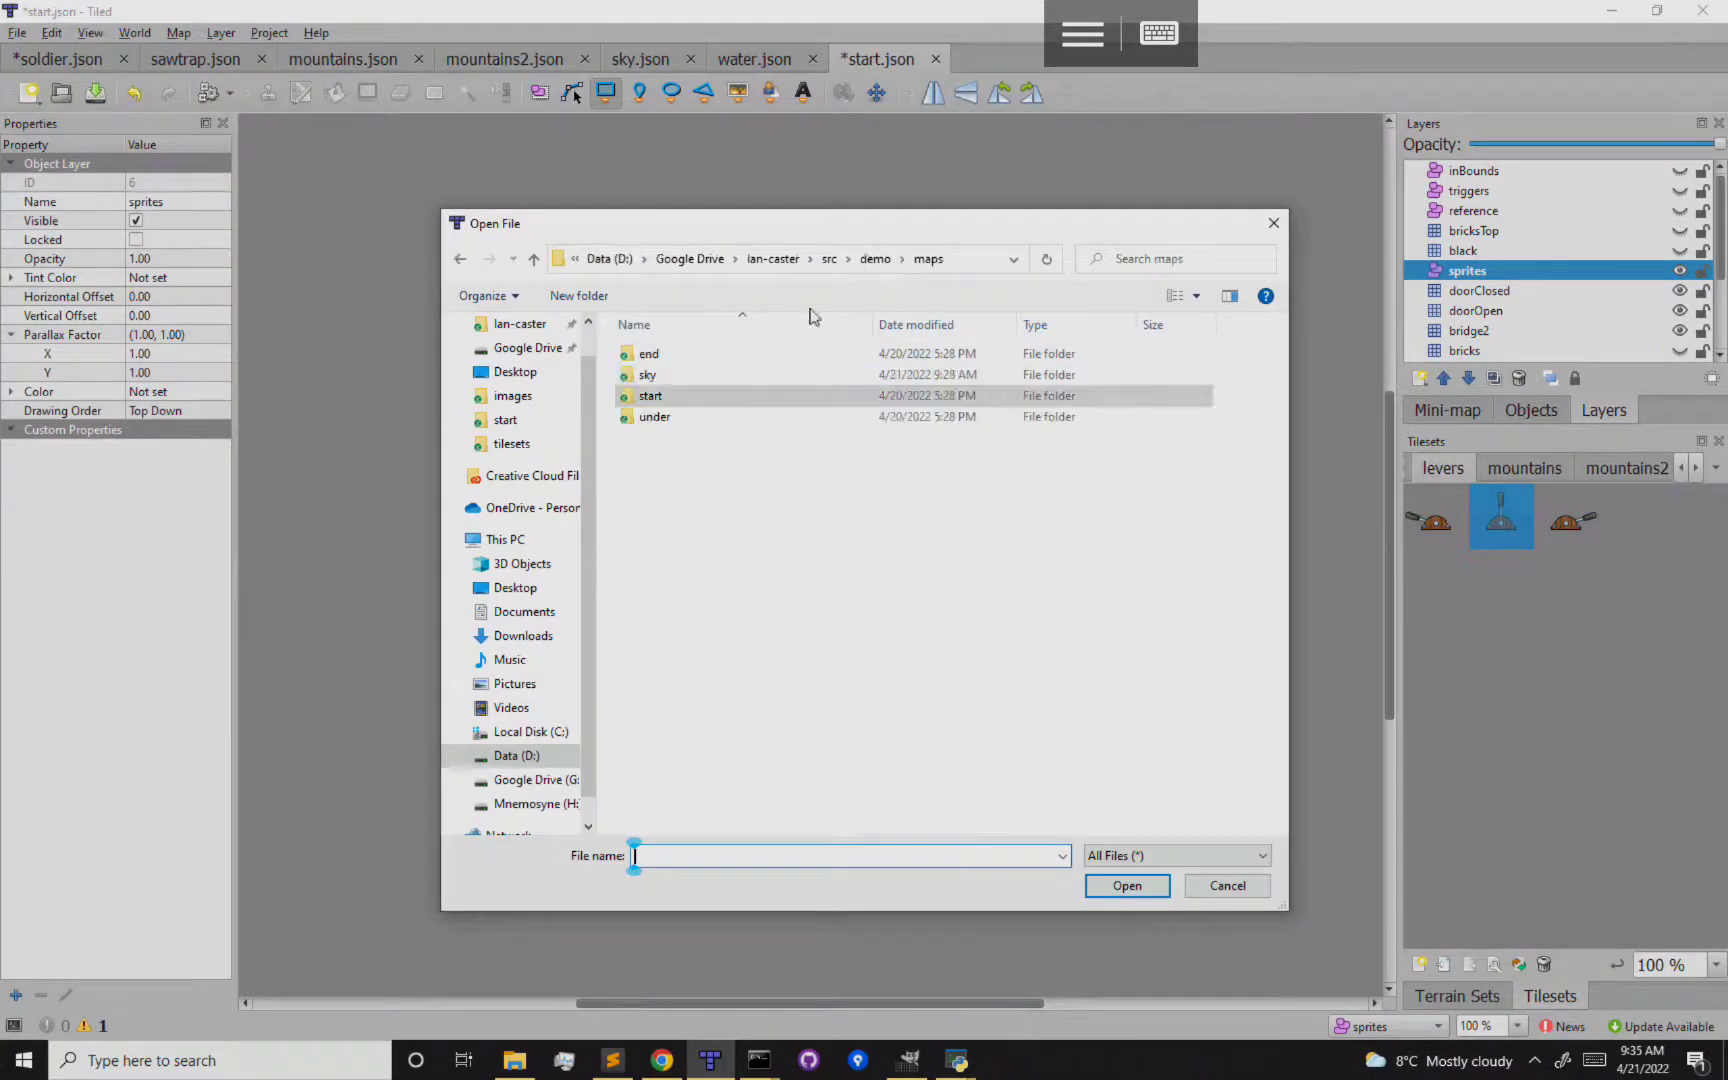
pyautogui.doubleClick(652, 418)
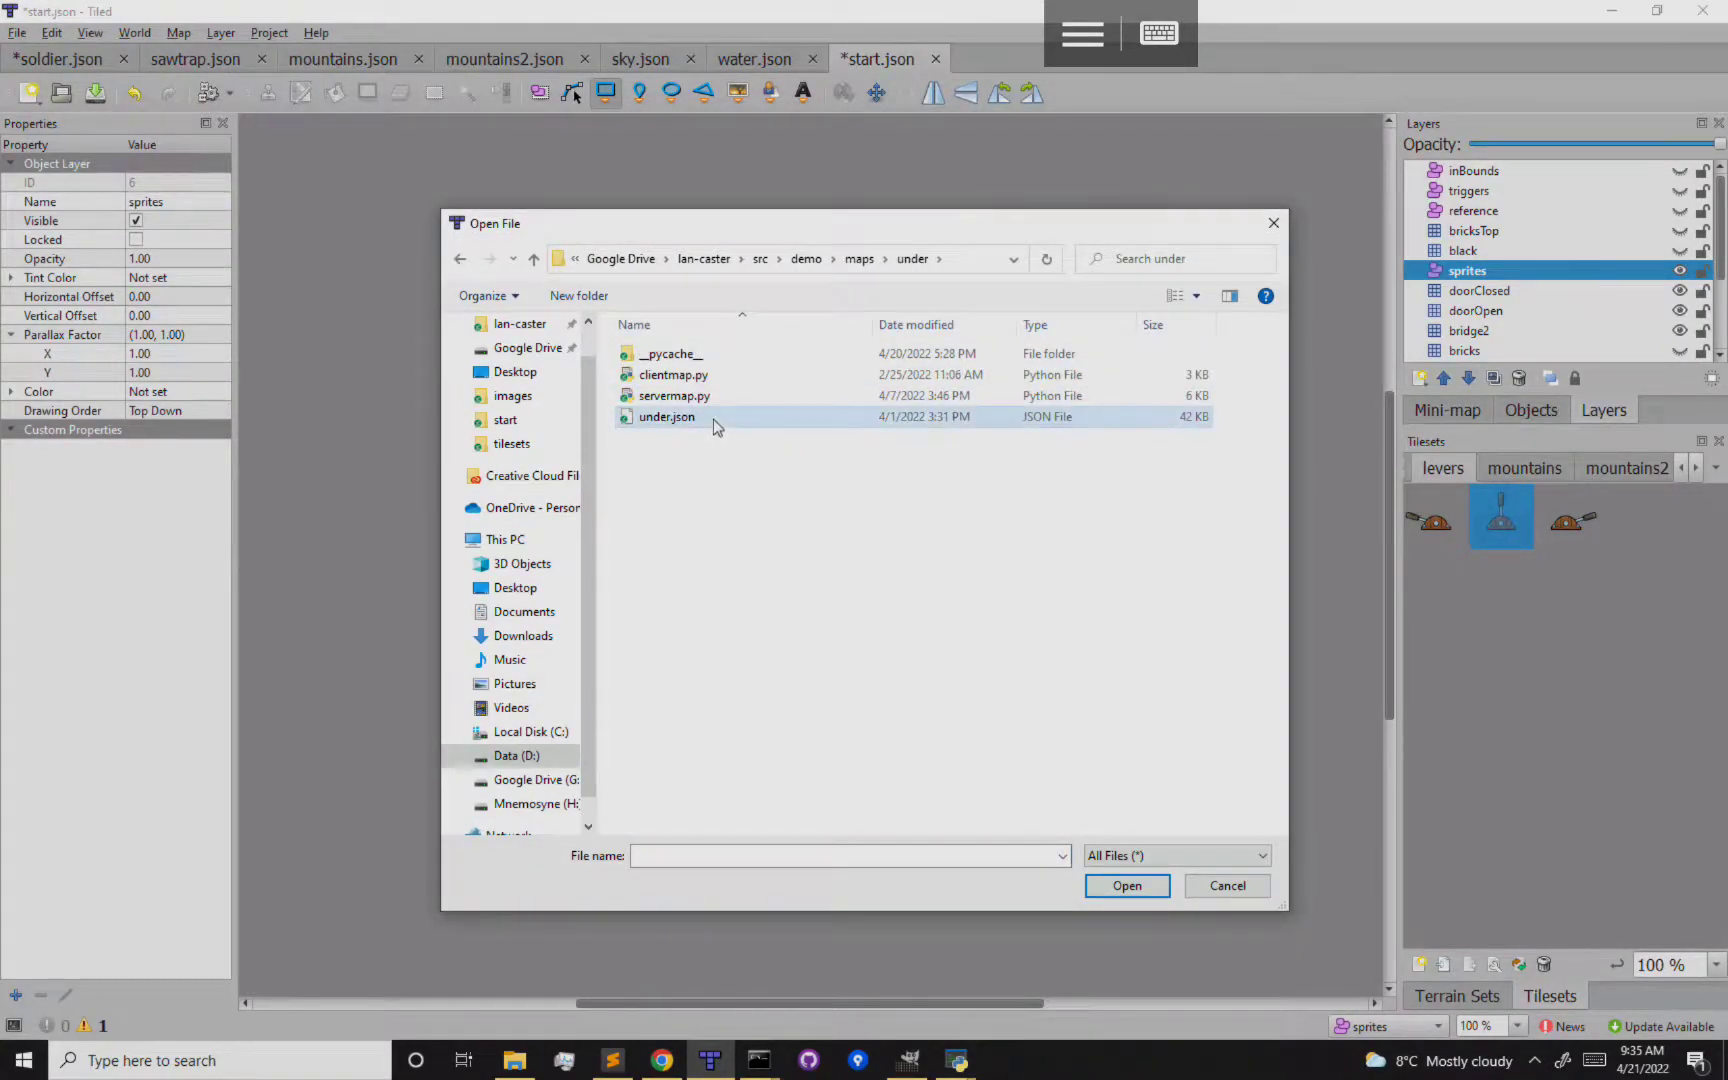
pyautogui.doubleClick(713, 418)
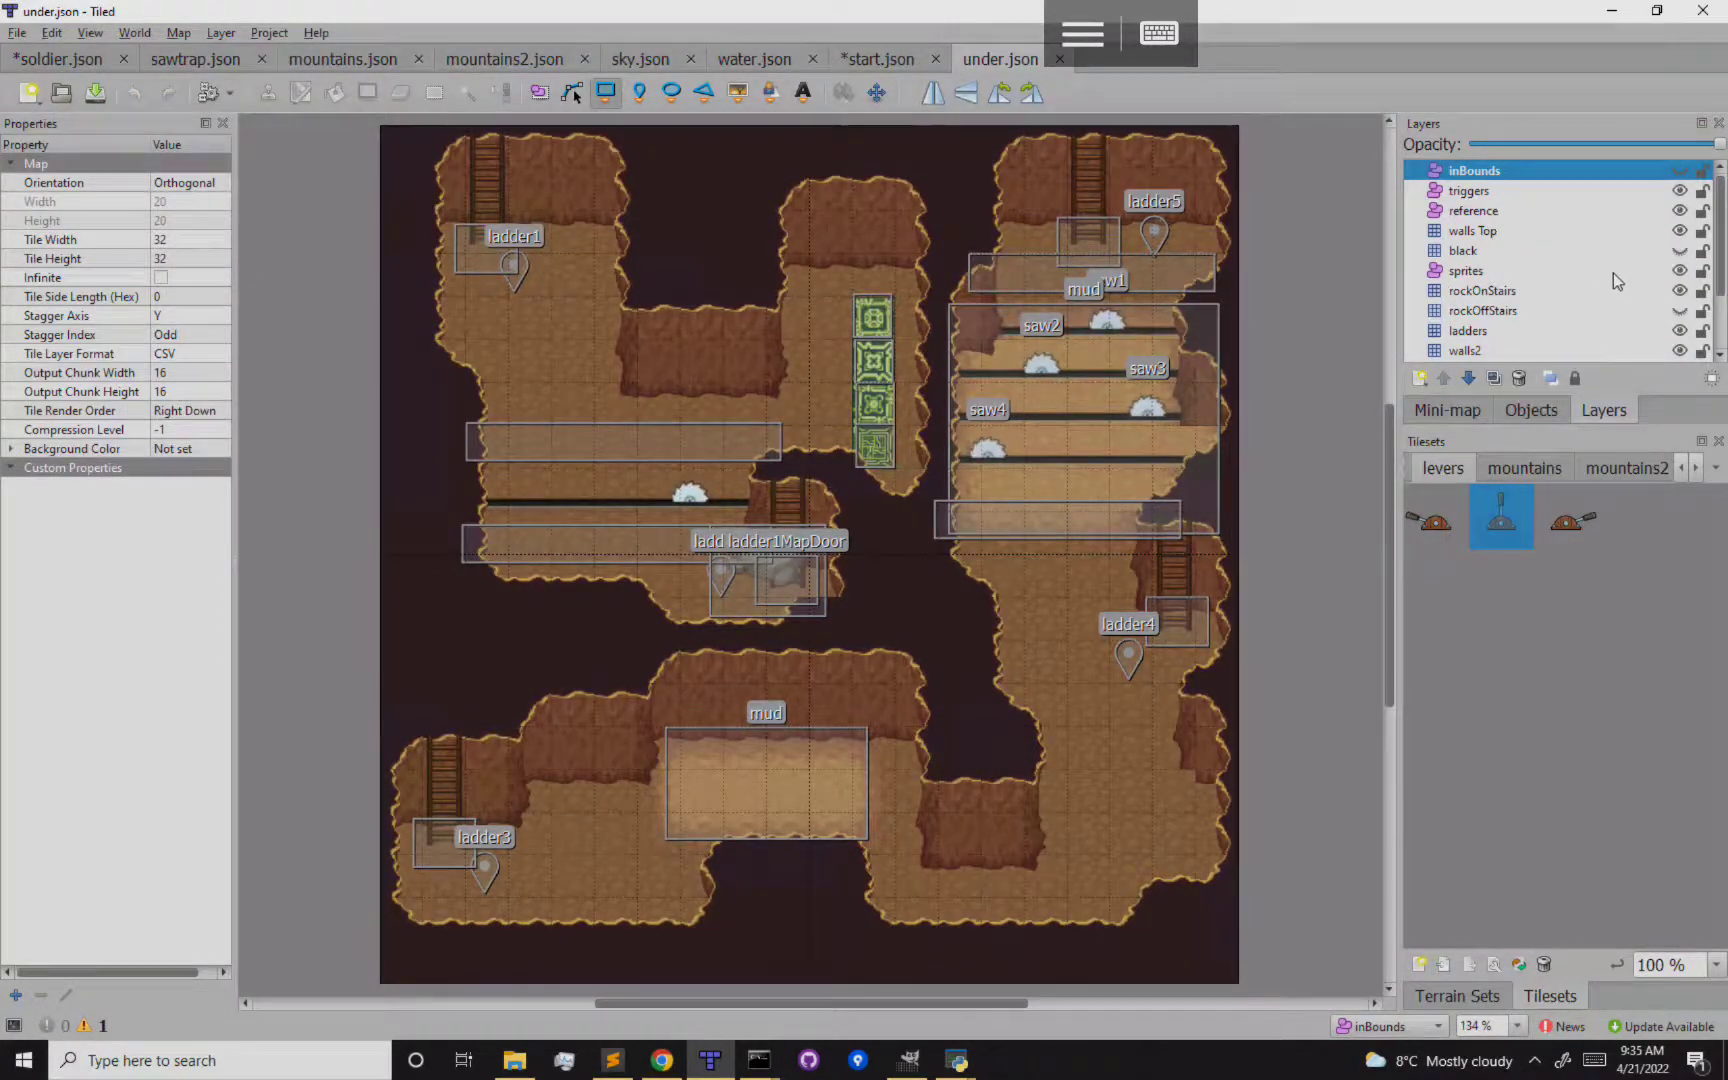
# Toggle the walls Top tile layer of the under map on and off repeatedly, ending with it hidden
pyautogui.click(1680, 231)
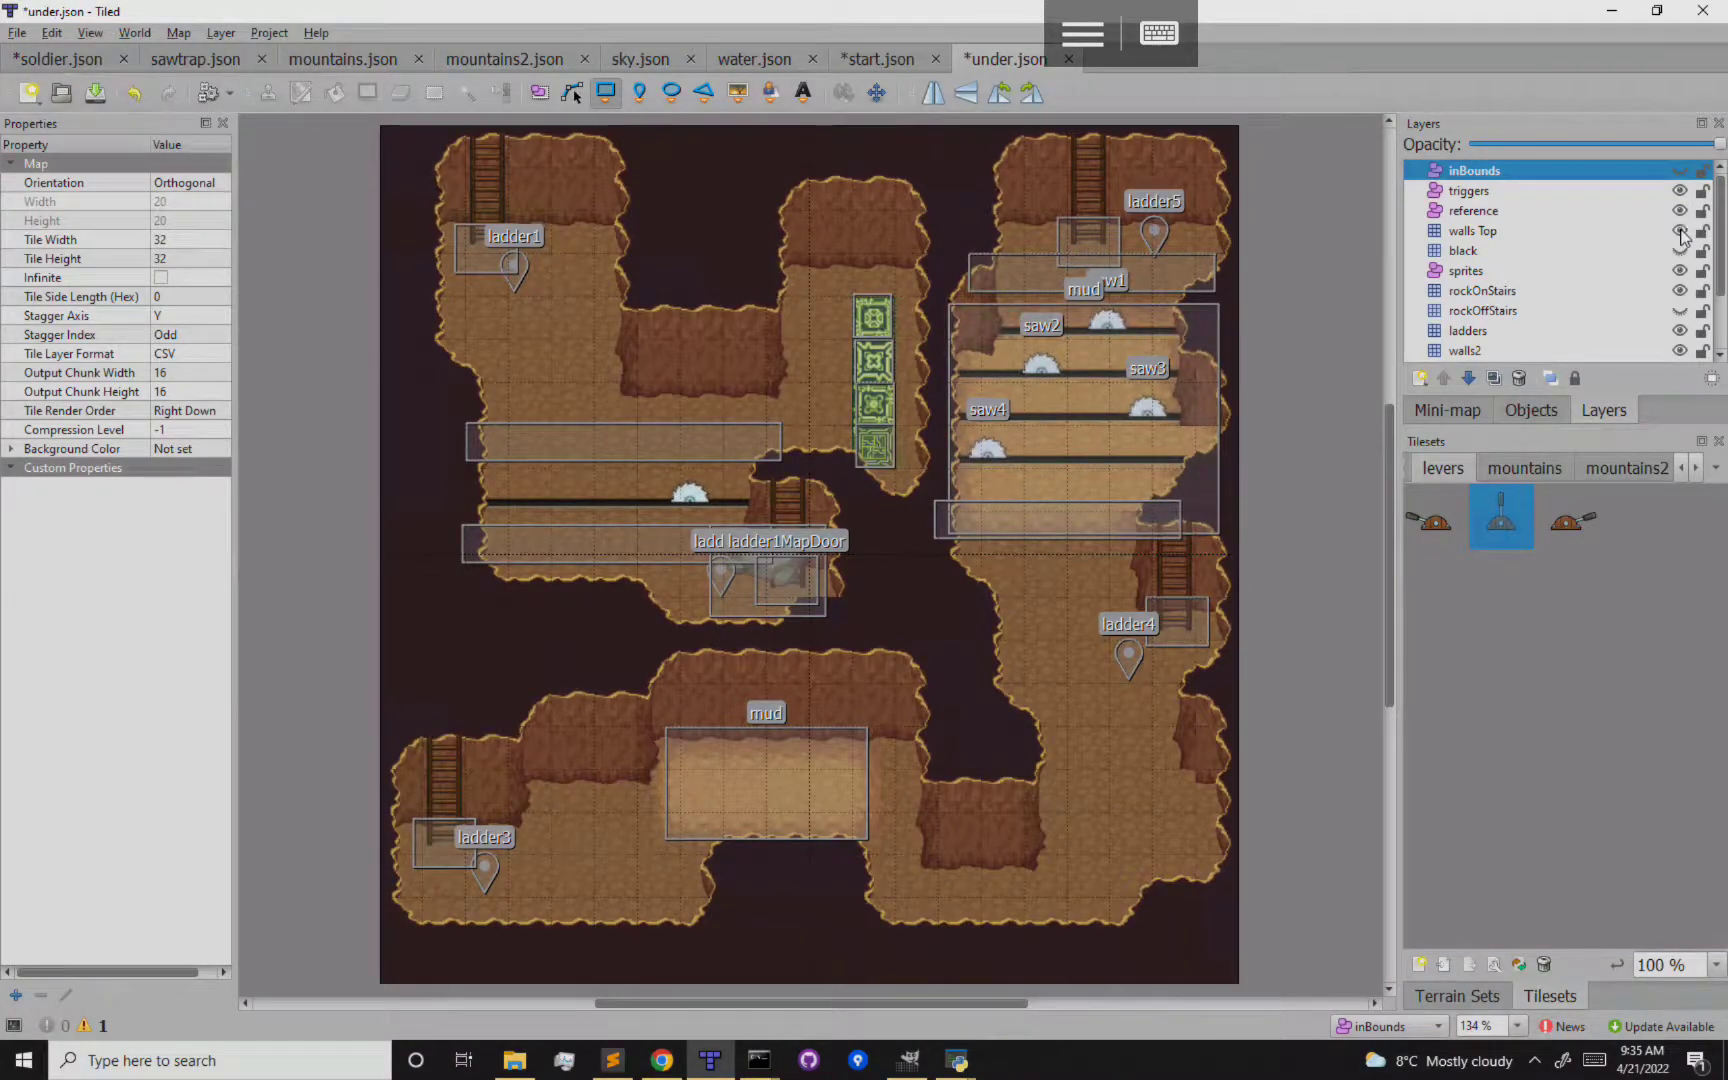
pyautogui.click(1681, 232)
pyautogui.click(1681, 232)
pyautogui.click(1681, 232)
pyautogui.click(1682, 233)
pyautogui.click(1682, 233)
pyautogui.click(1682, 233)
pyautogui.click(1682, 232)
pyautogui.click(1682, 232)
pyautogui.click(1682, 232)
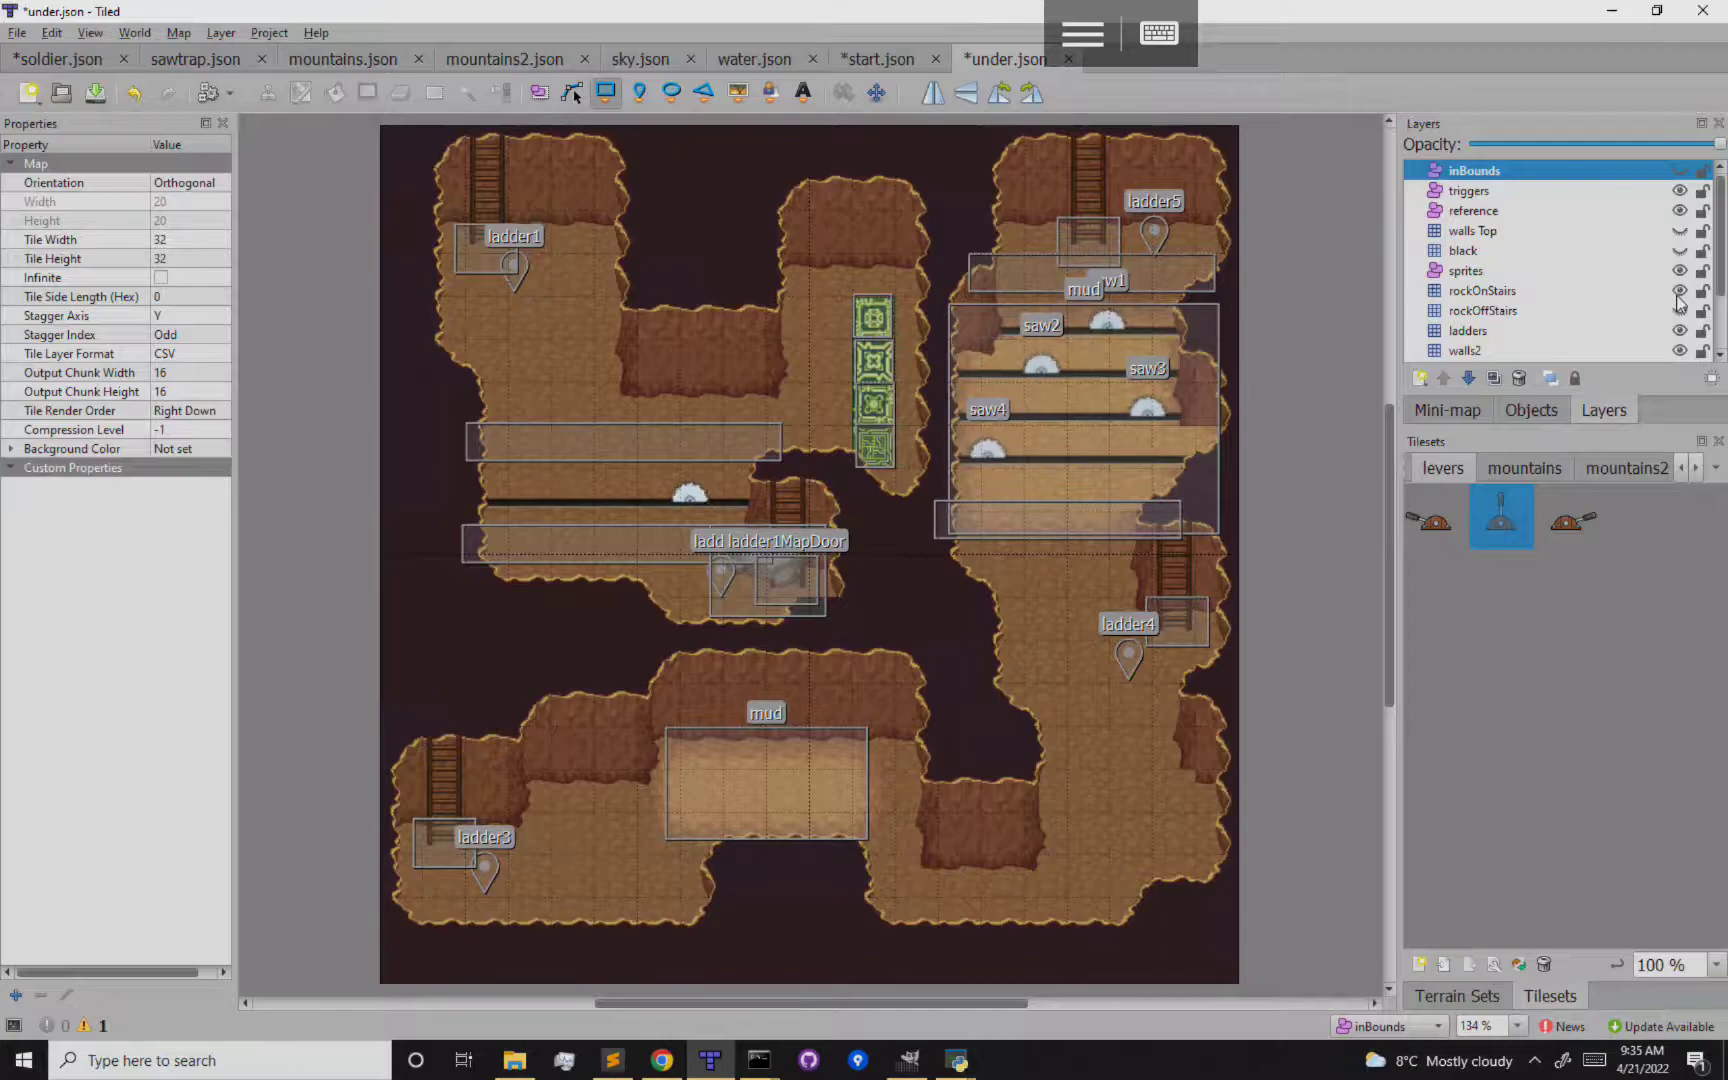
# Hide the under map's ground, mud, sawtrack, walls, walls2, ladders and rockOnStairs tile layers
pyautogui.click(1680, 309)
pyautogui.moveTo(1719, 287); pyautogui.dragTo(1710, 370)
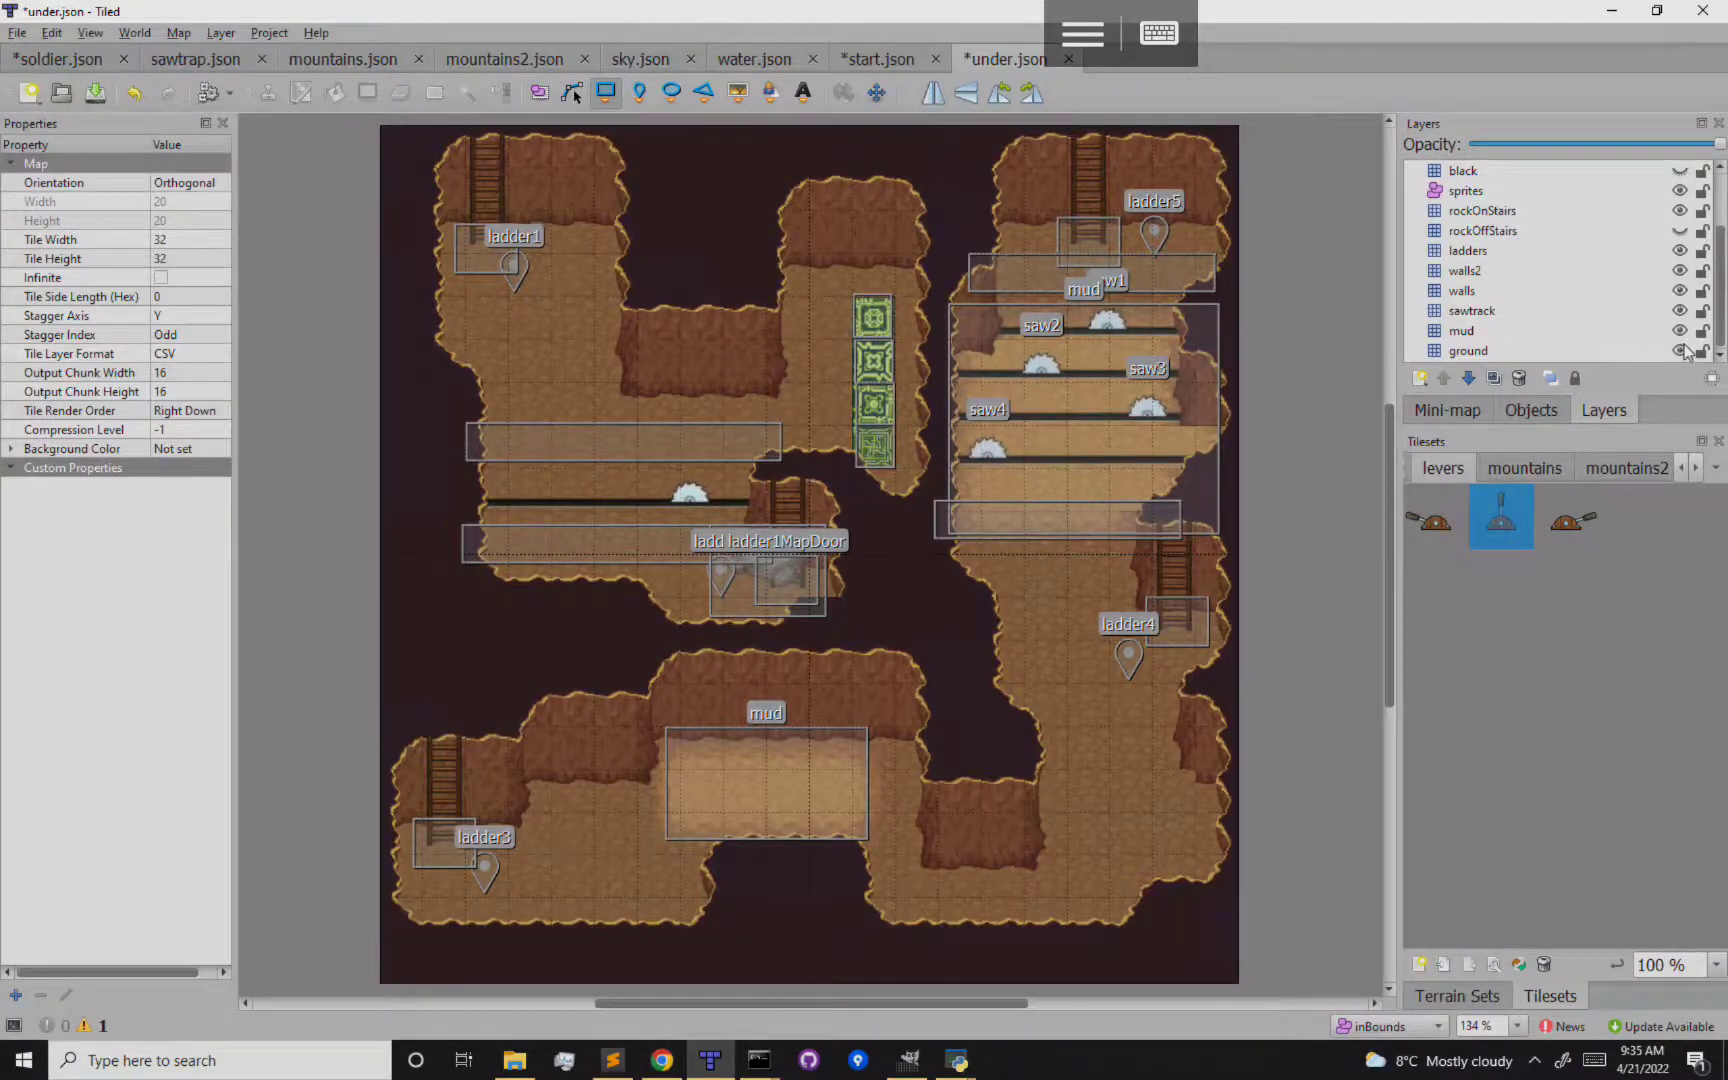
pyautogui.click(1680, 350)
pyautogui.click(1680, 330)
pyautogui.click(1680, 310)
pyautogui.click(1680, 290)
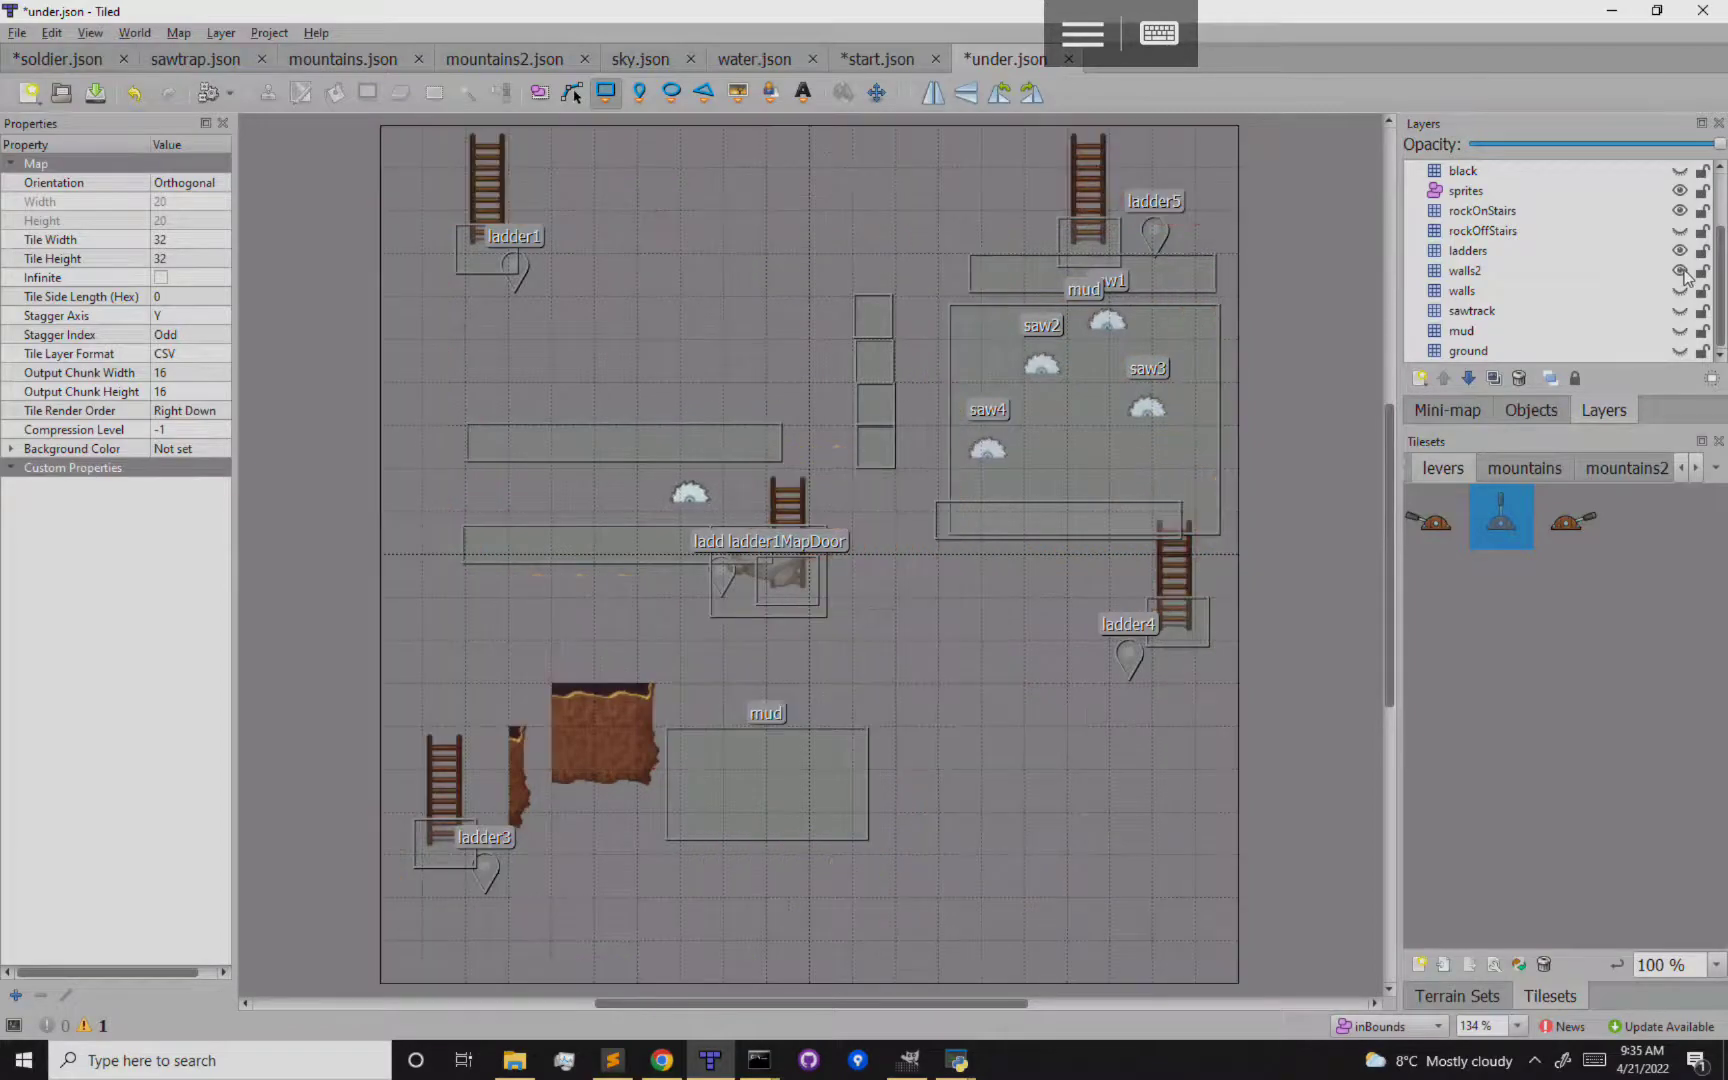
pyautogui.click(1680, 270)
pyautogui.click(1680, 250)
pyautogui.moveTo(1723, 300); pyautogui.dragTo(1723, 207)
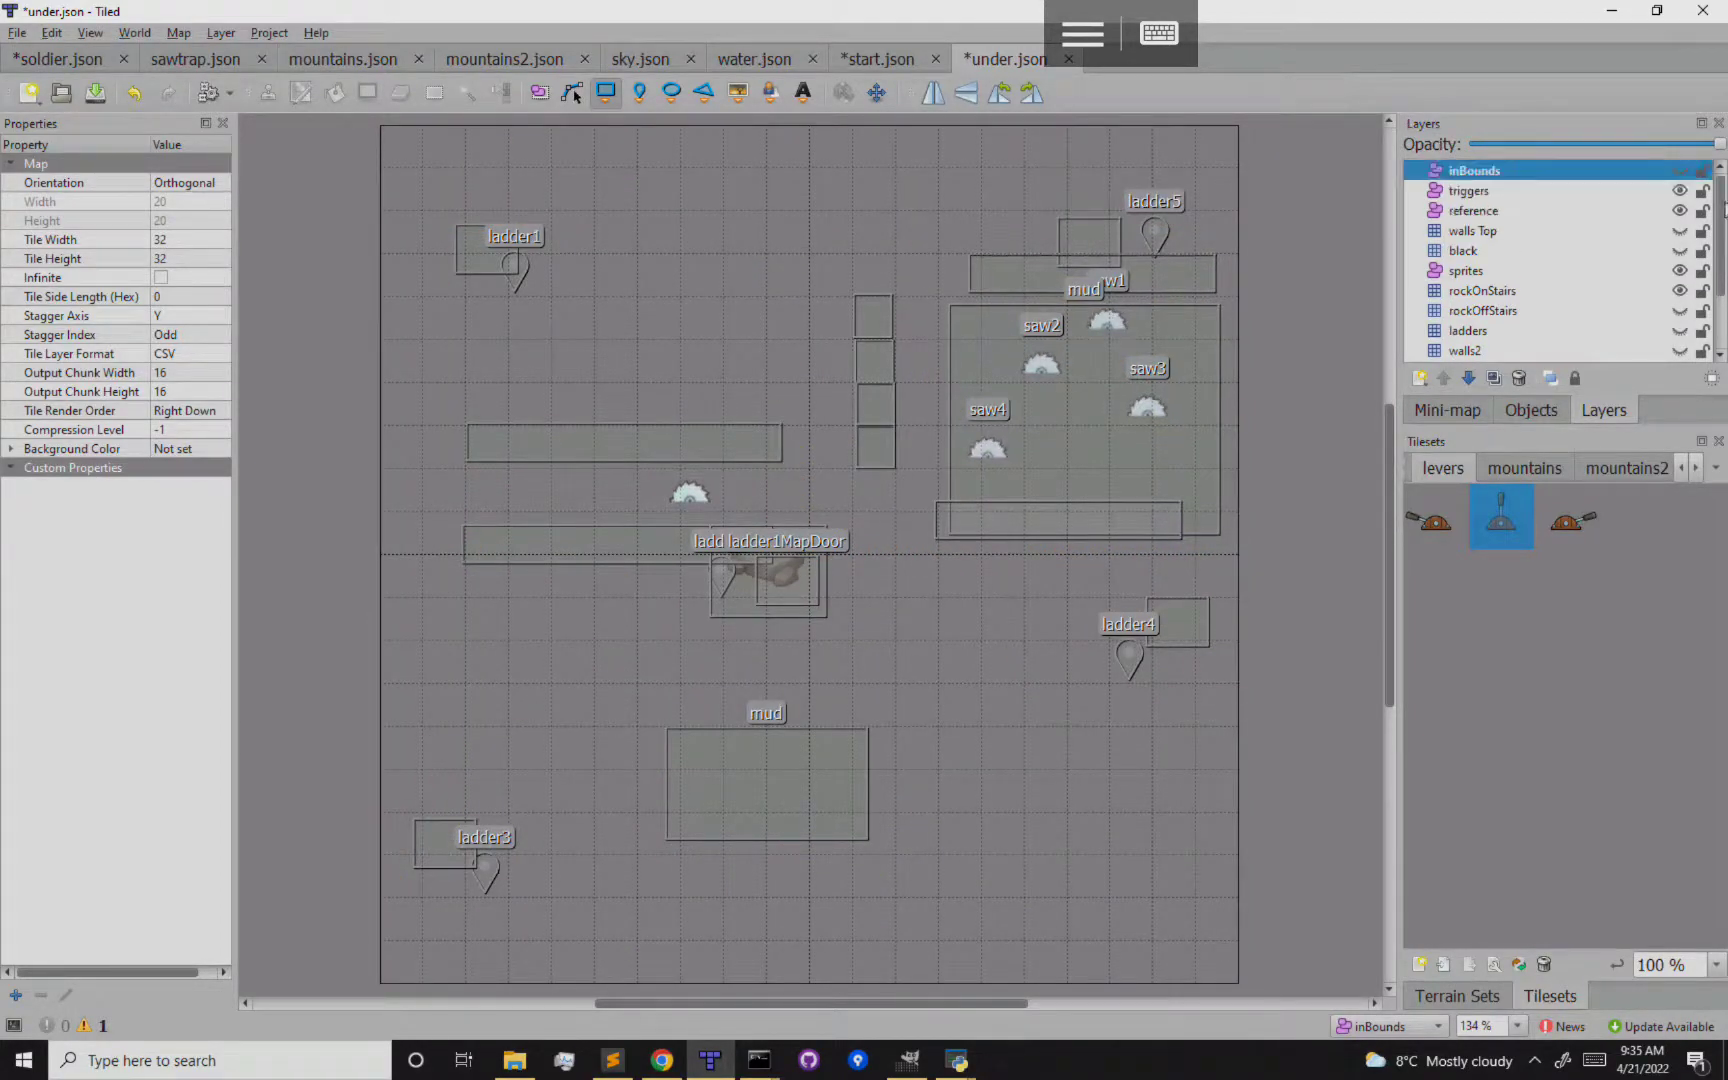
pyautogui.click(1680, 290)
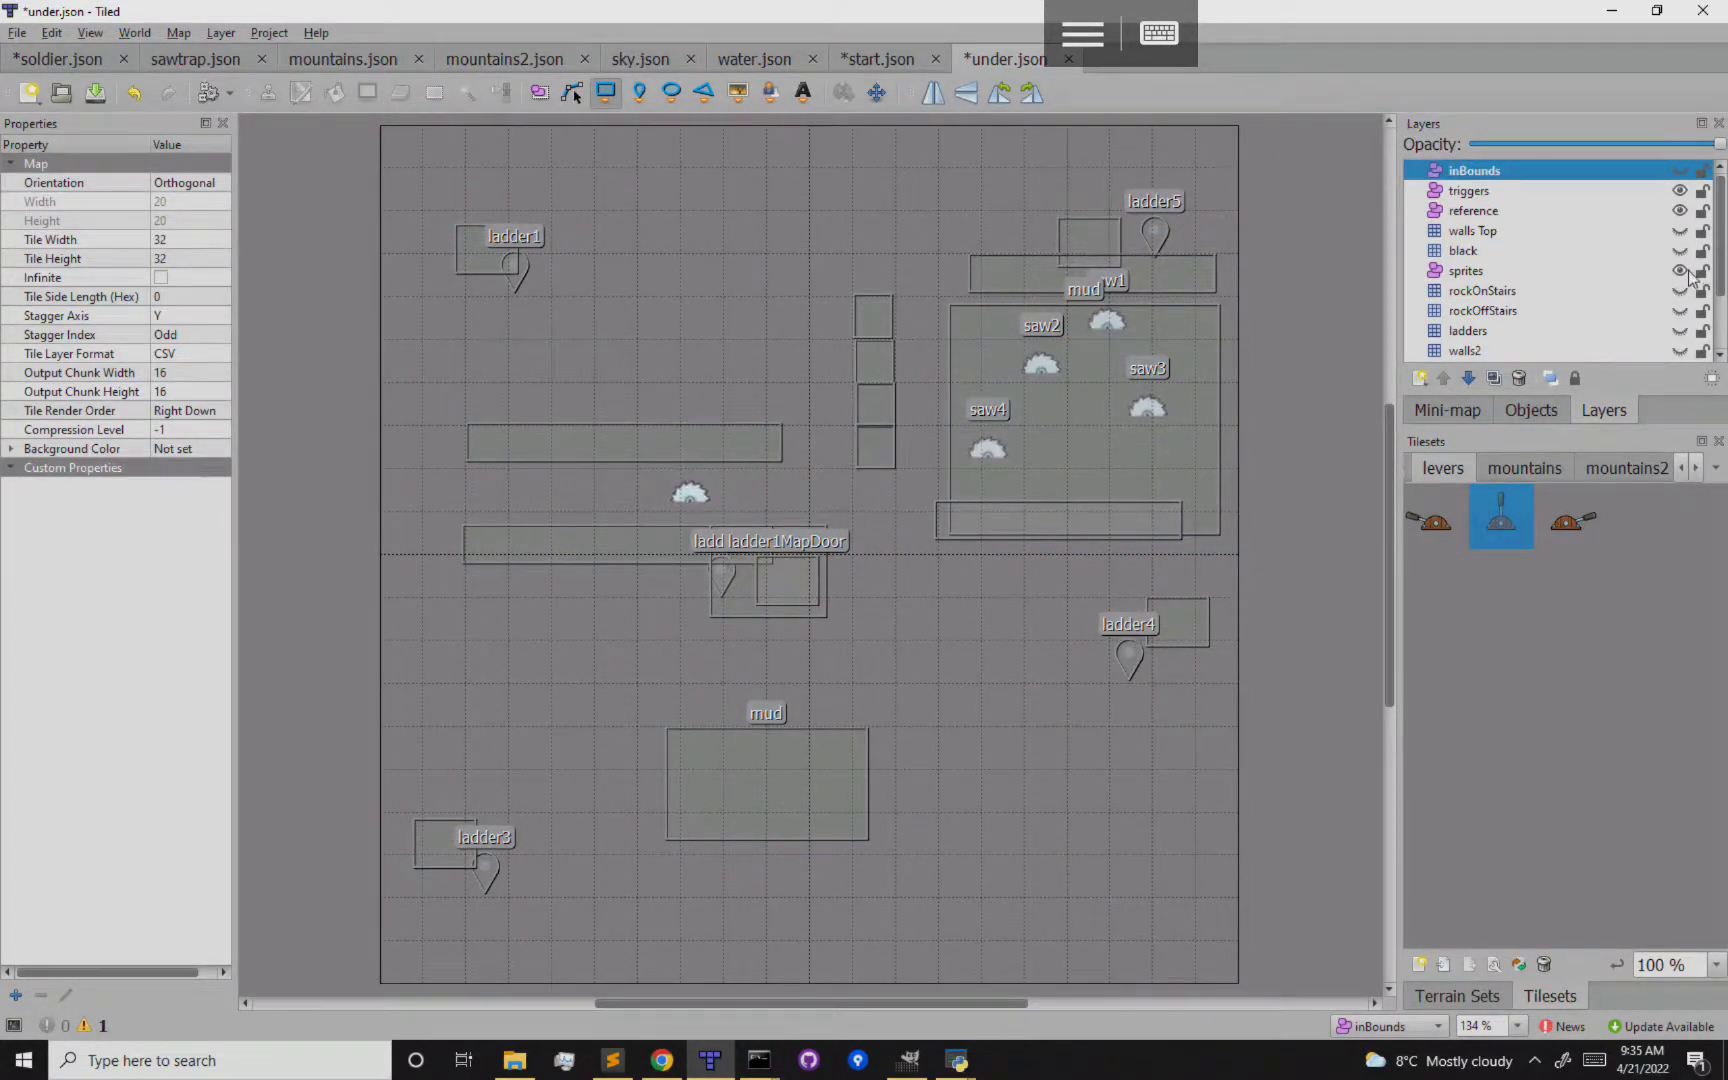
# Hide the sprites object layer of the under map and toggle the walls Top tile layer, leaving it shown
pyautogui.click(1680, 270)
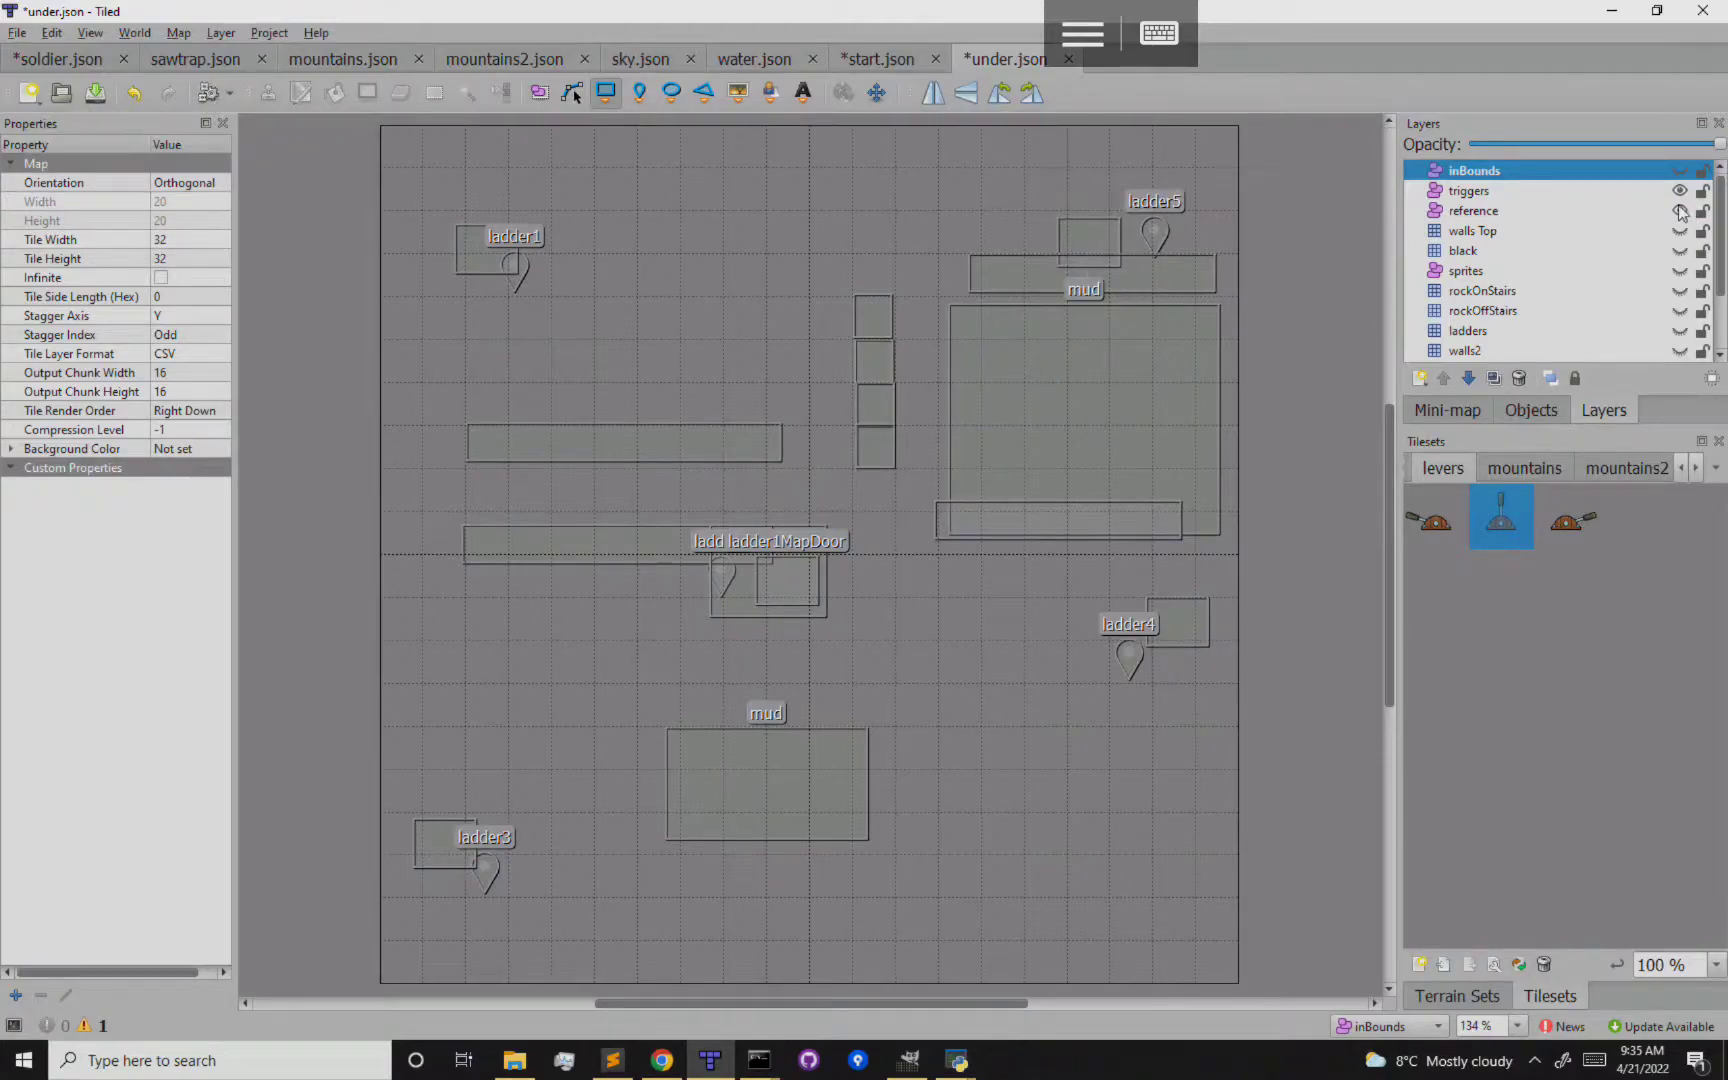
pyautogui.click(1680, 231)
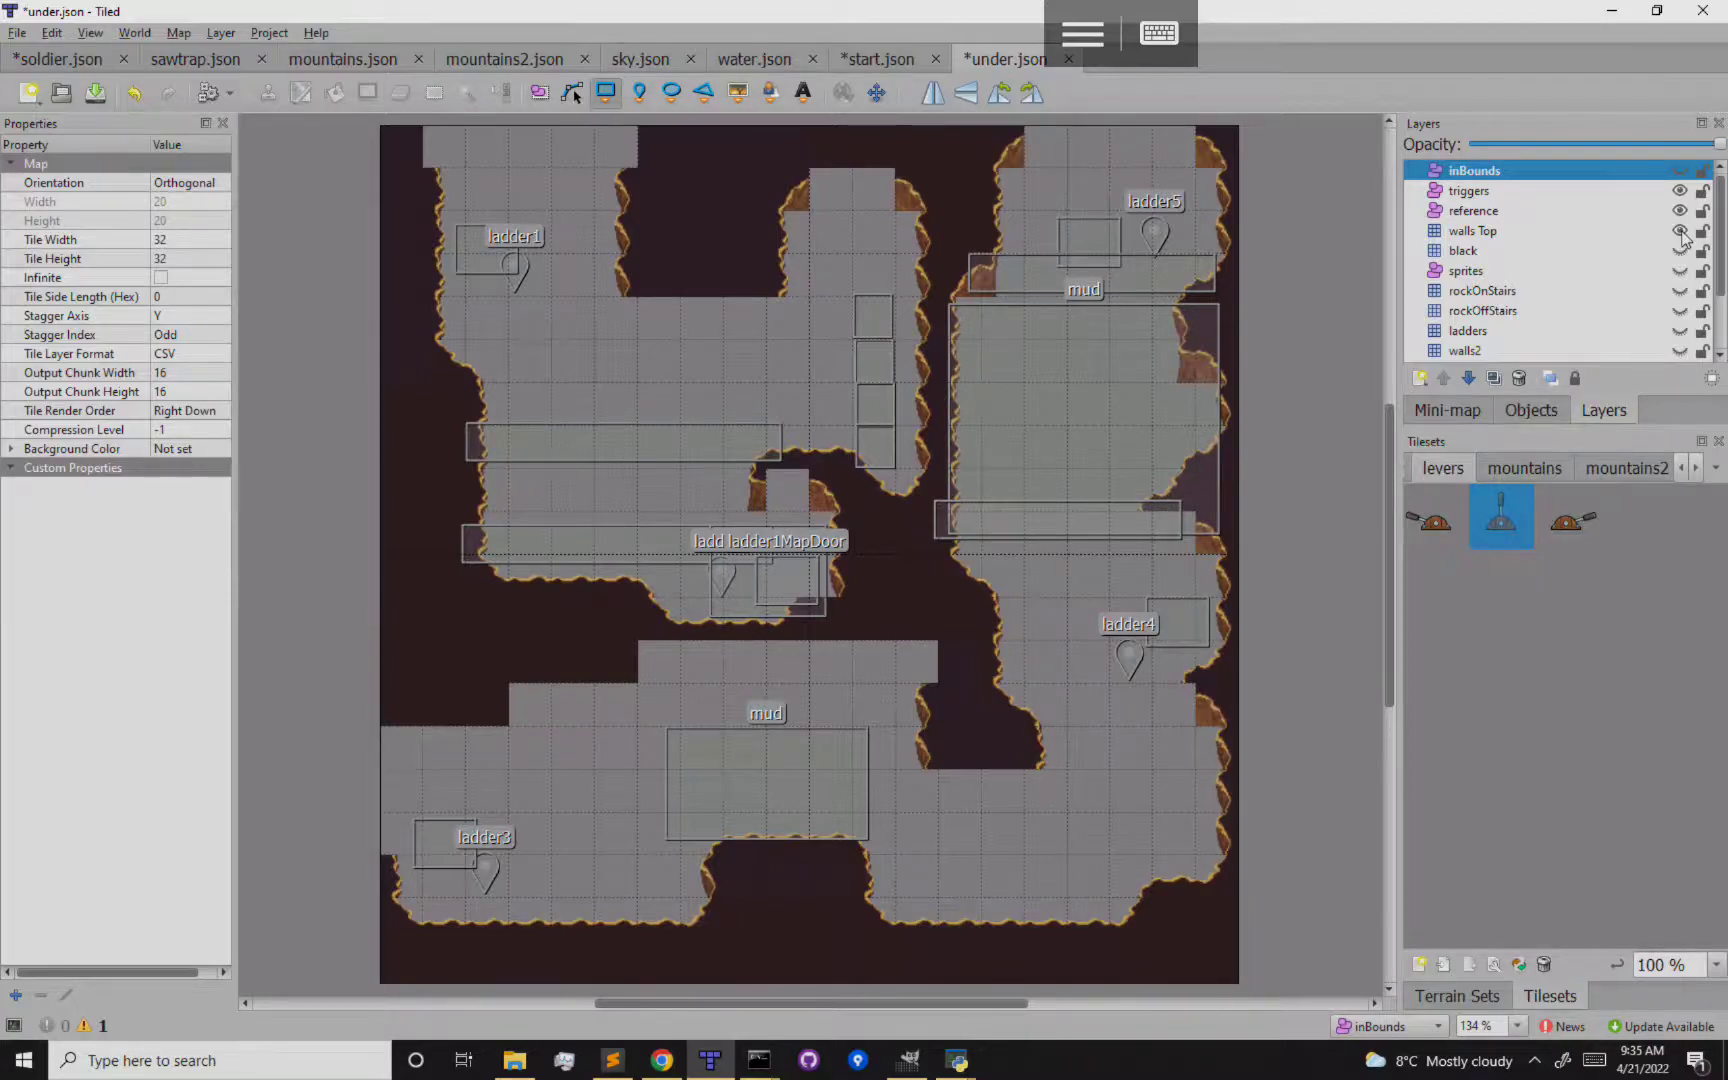
pyautogui.click(1680, 231)
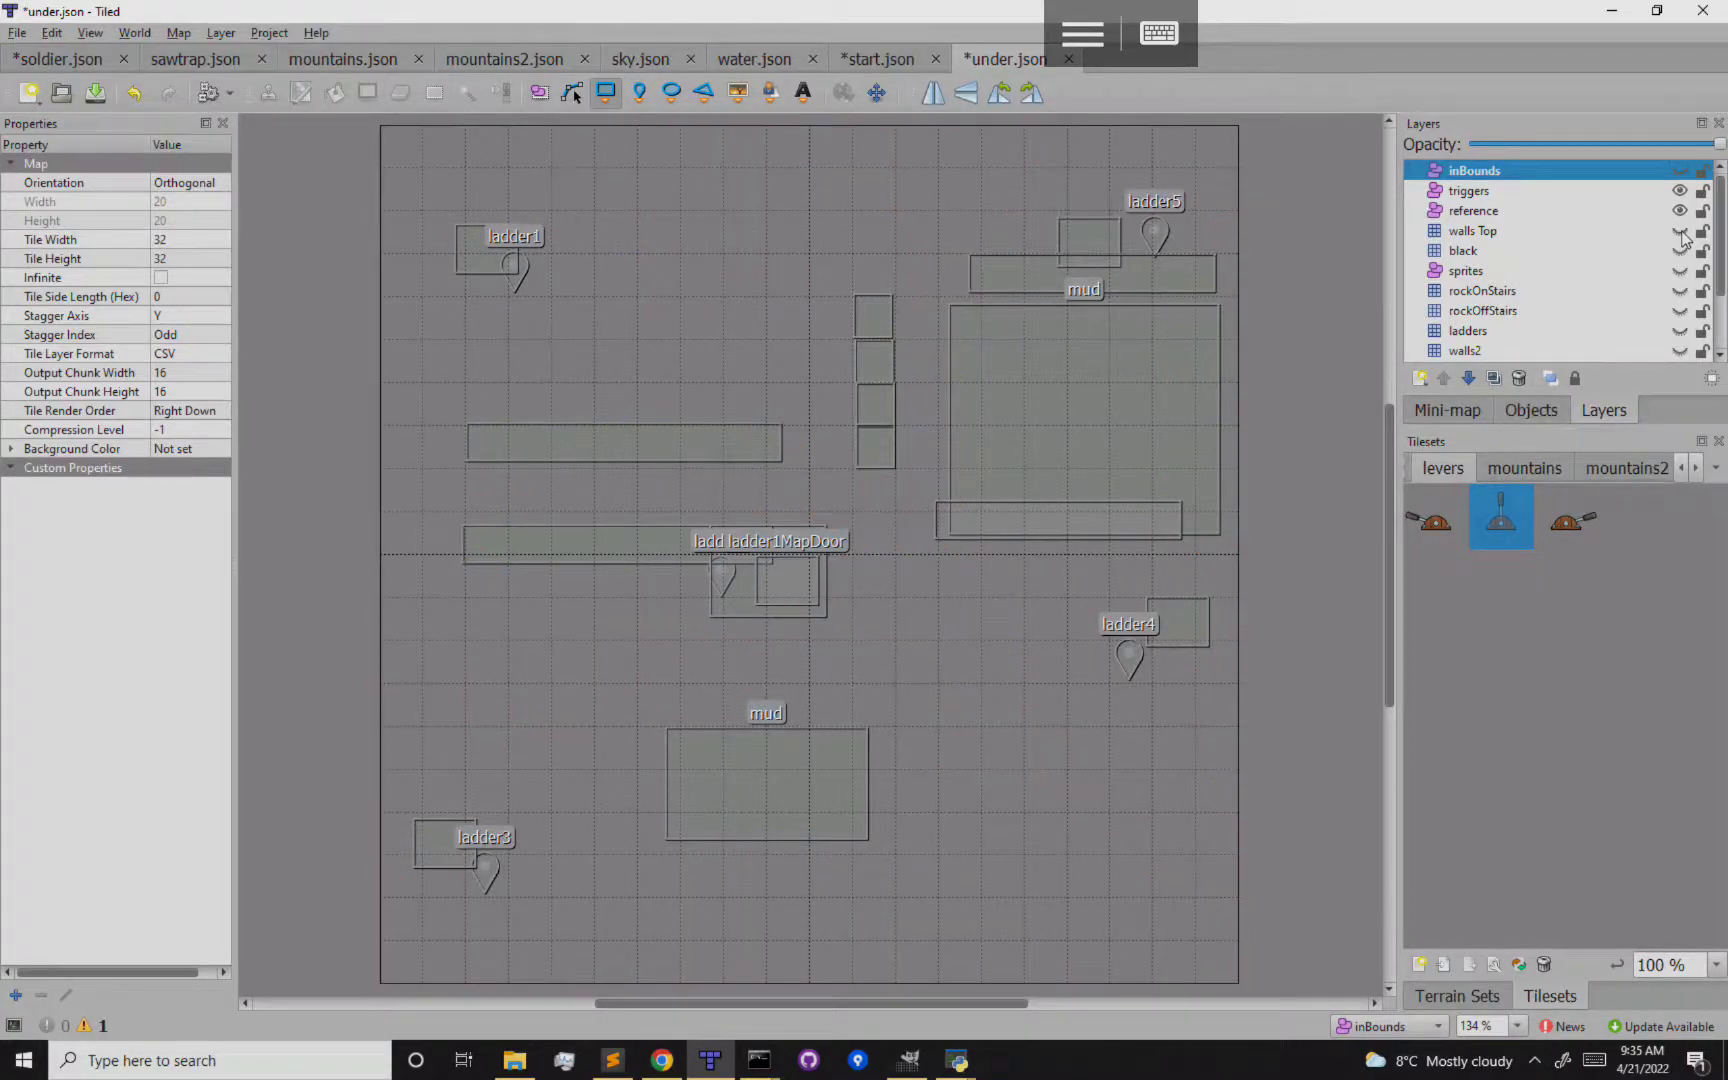
pyautogui.click(1680, 231)
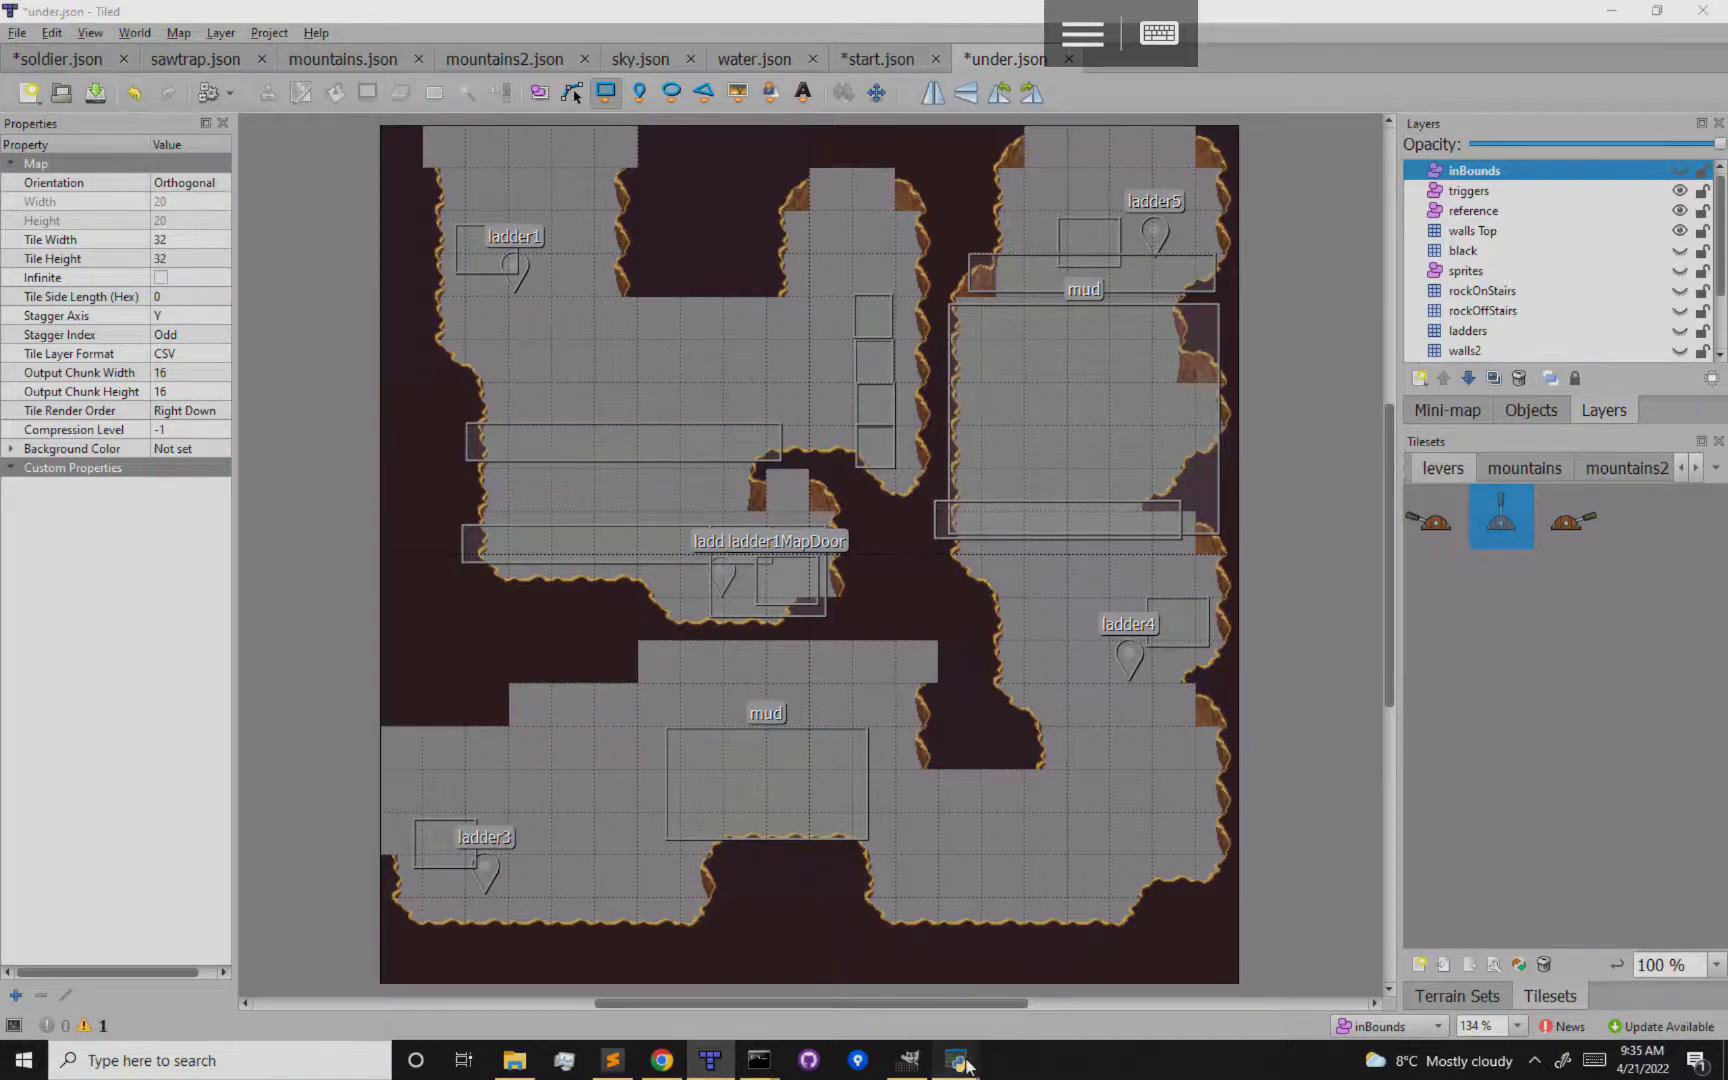
# Switch to the running demo game and walk the player character from the end map down into the start map
pyautogui.moveTo(950, 1058)
pyautogui.click(820, 950)
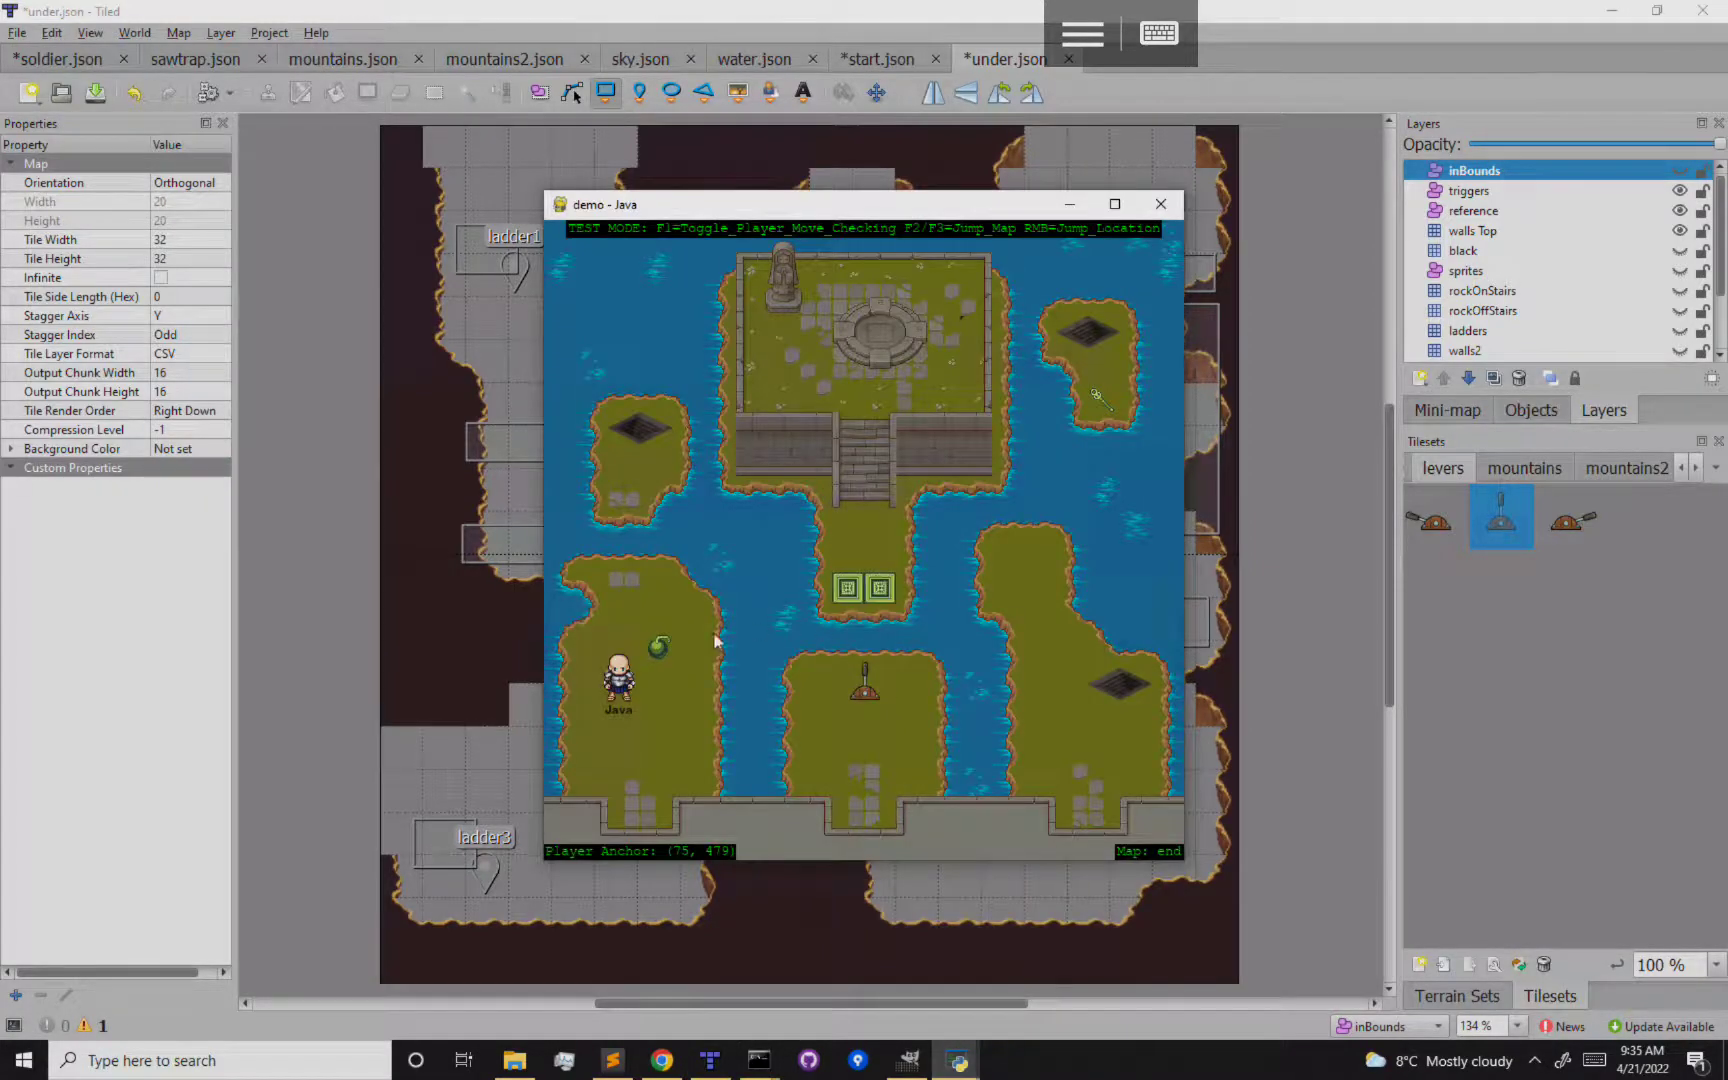
pyautogui.click(631, 730)
pyautogui.click(619, 628)
pyautogui.click(628, 827)
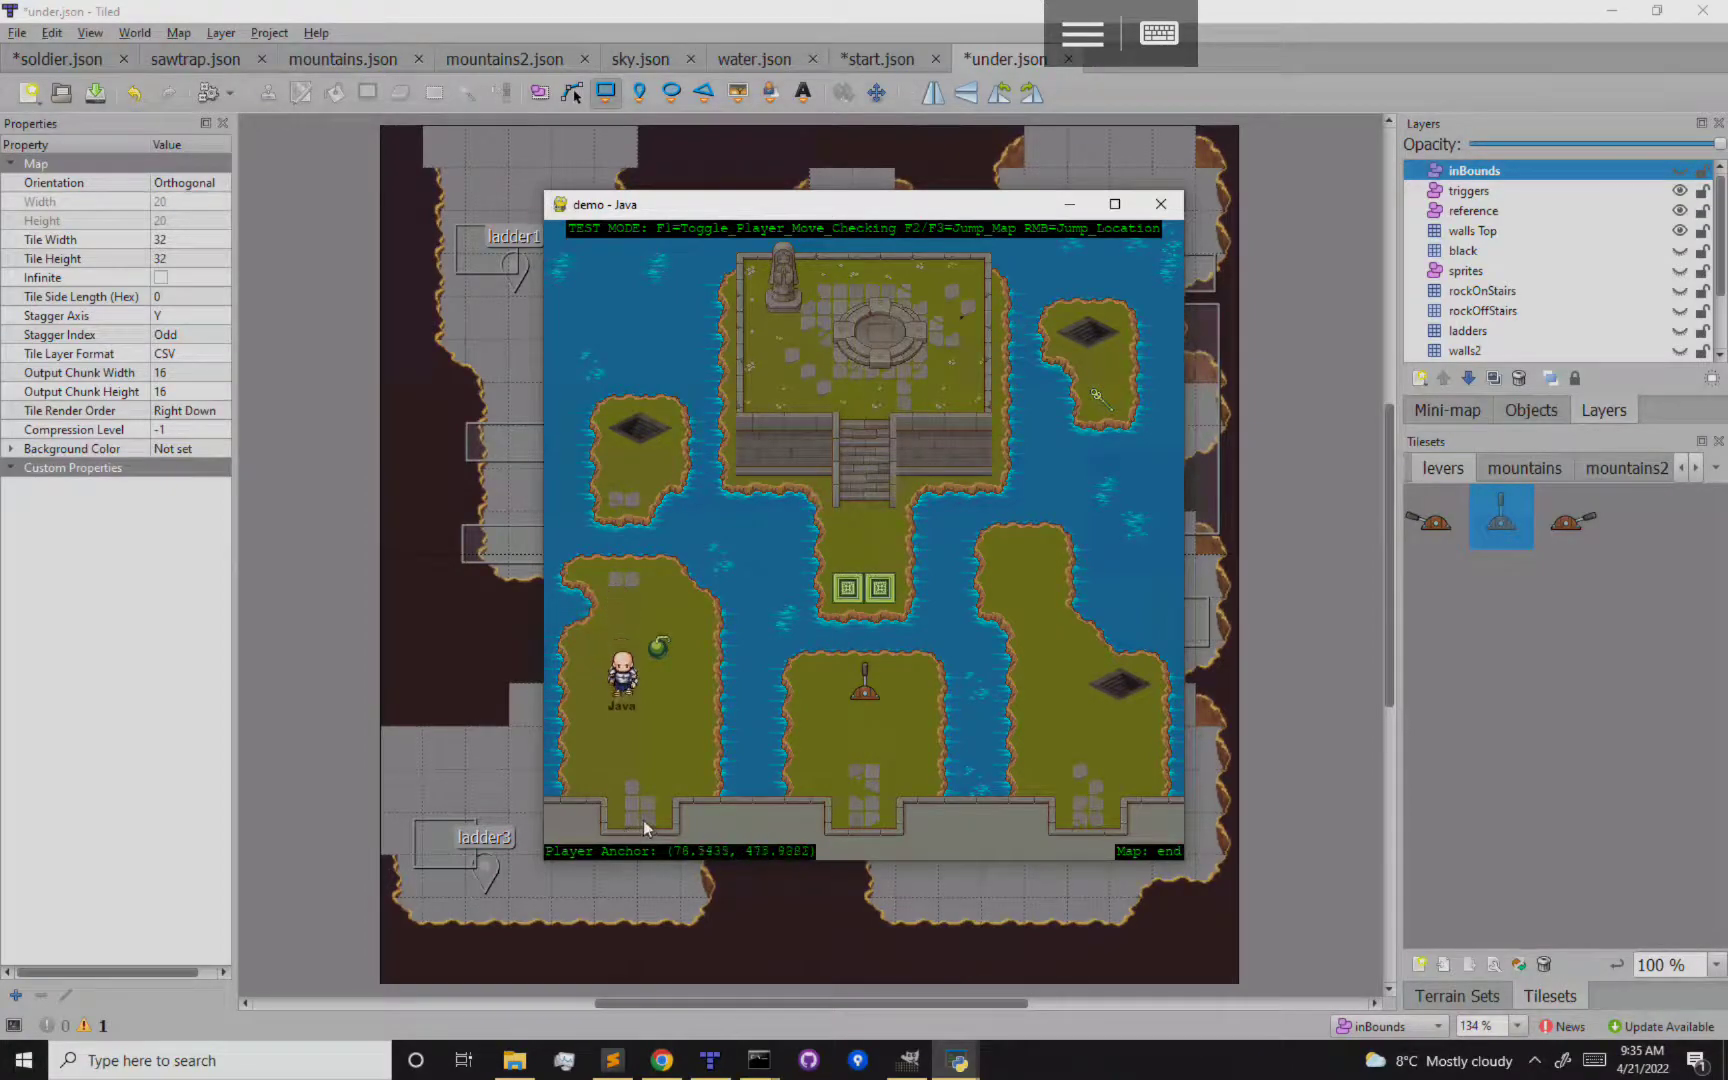
pyautogui.click(655, 503)
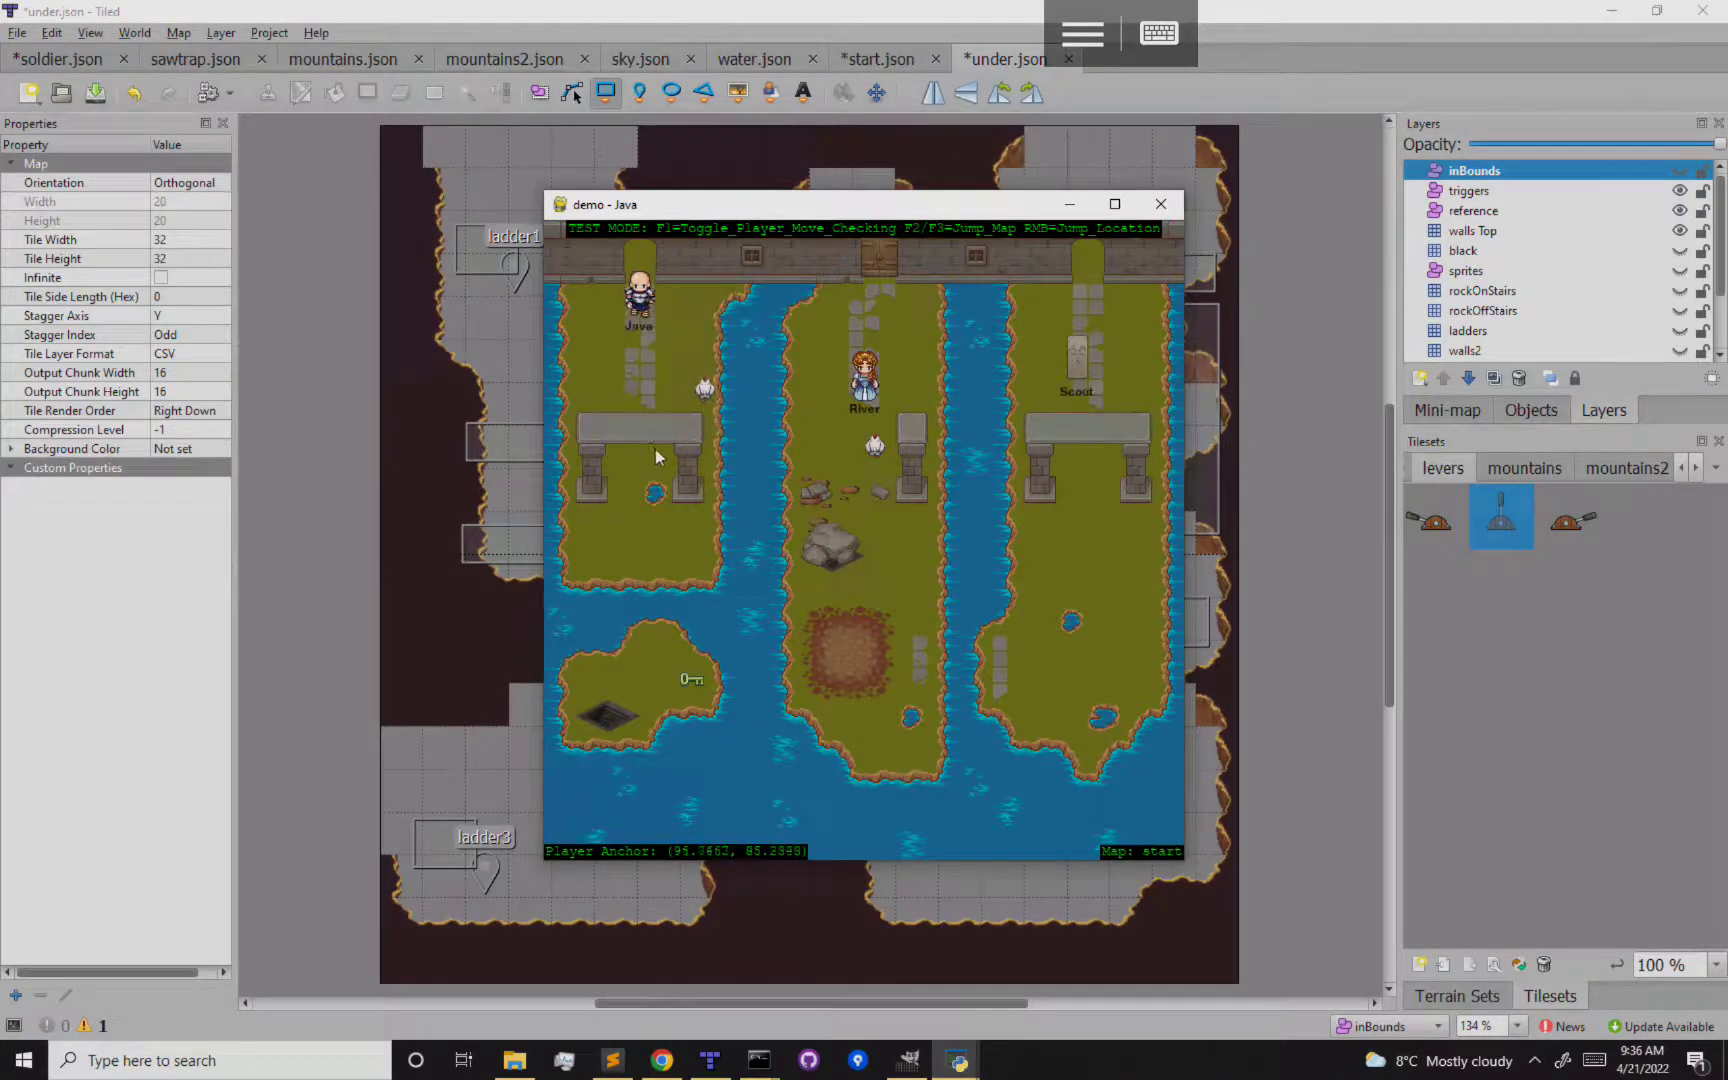
pyautogui.click(651, 548)
pyautogui.click(628, 467)
pyautogui.click(607, 415)
pyautogui.click(635, 371)
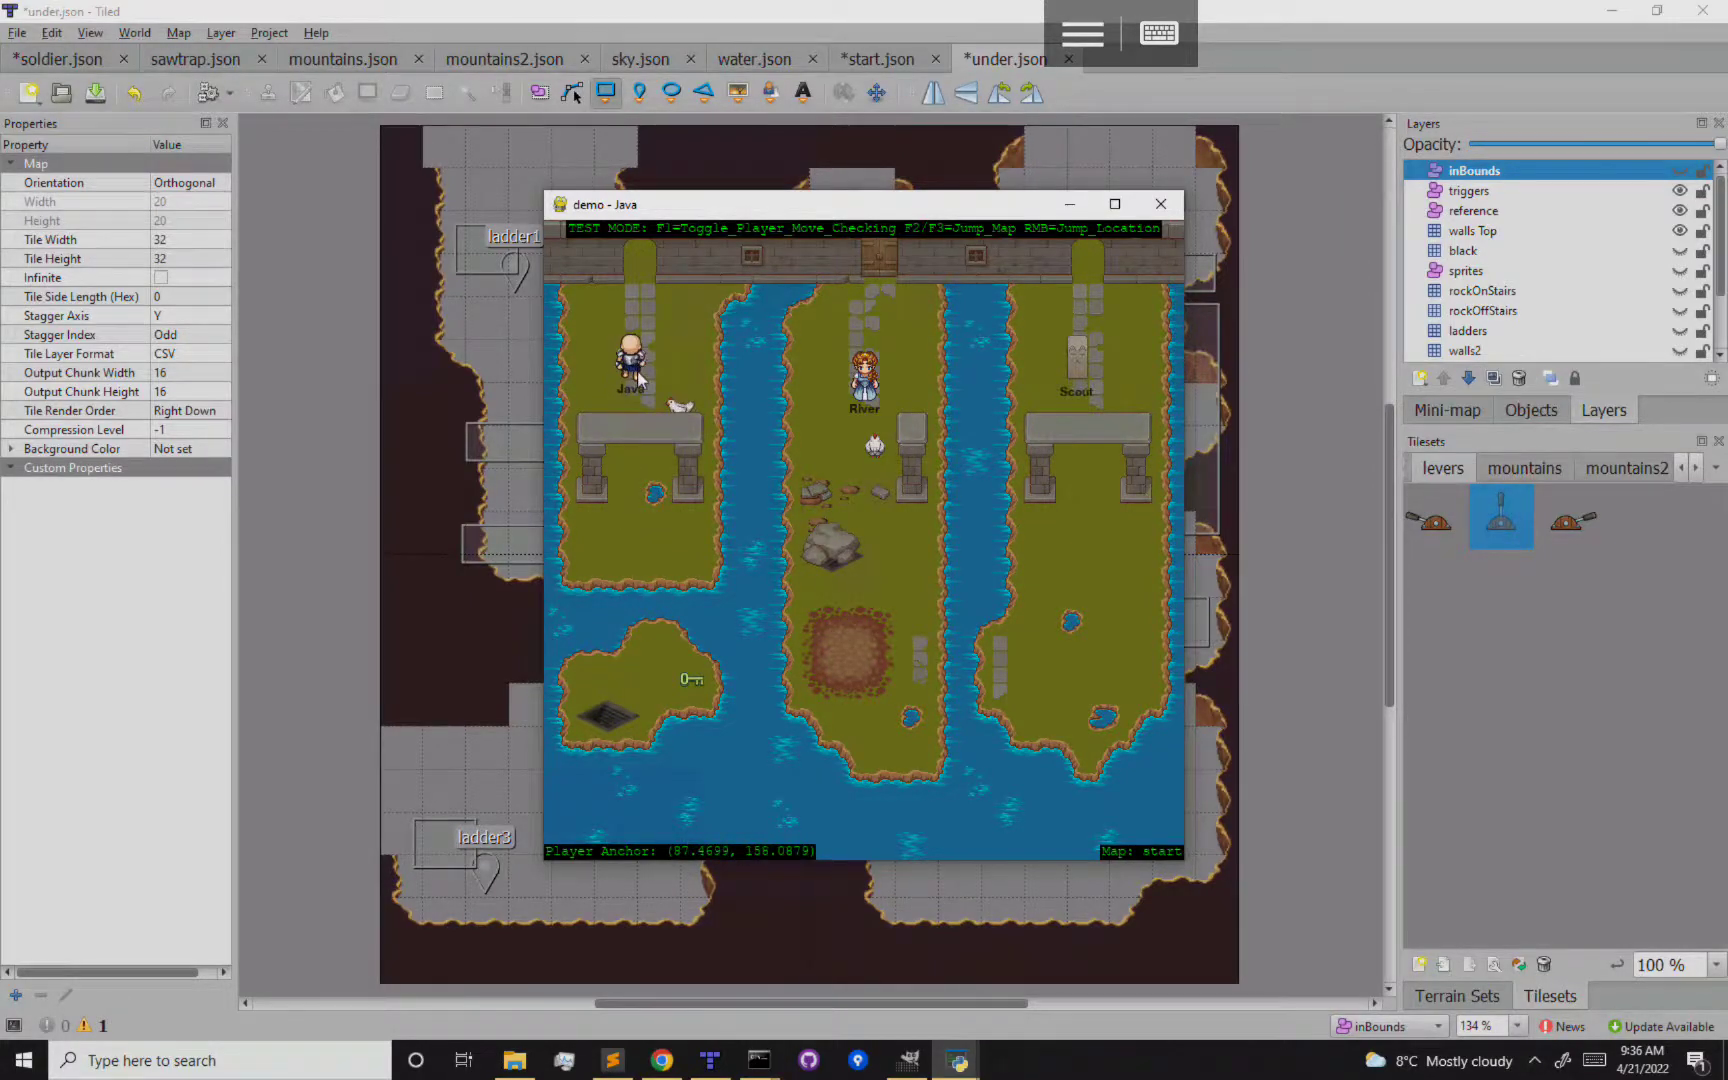
# Jump the player to the hole on the small key island and through the under map to the saw tracks
pyautogui.rightClick(624, 675)
pyautogui.click(616, 717)
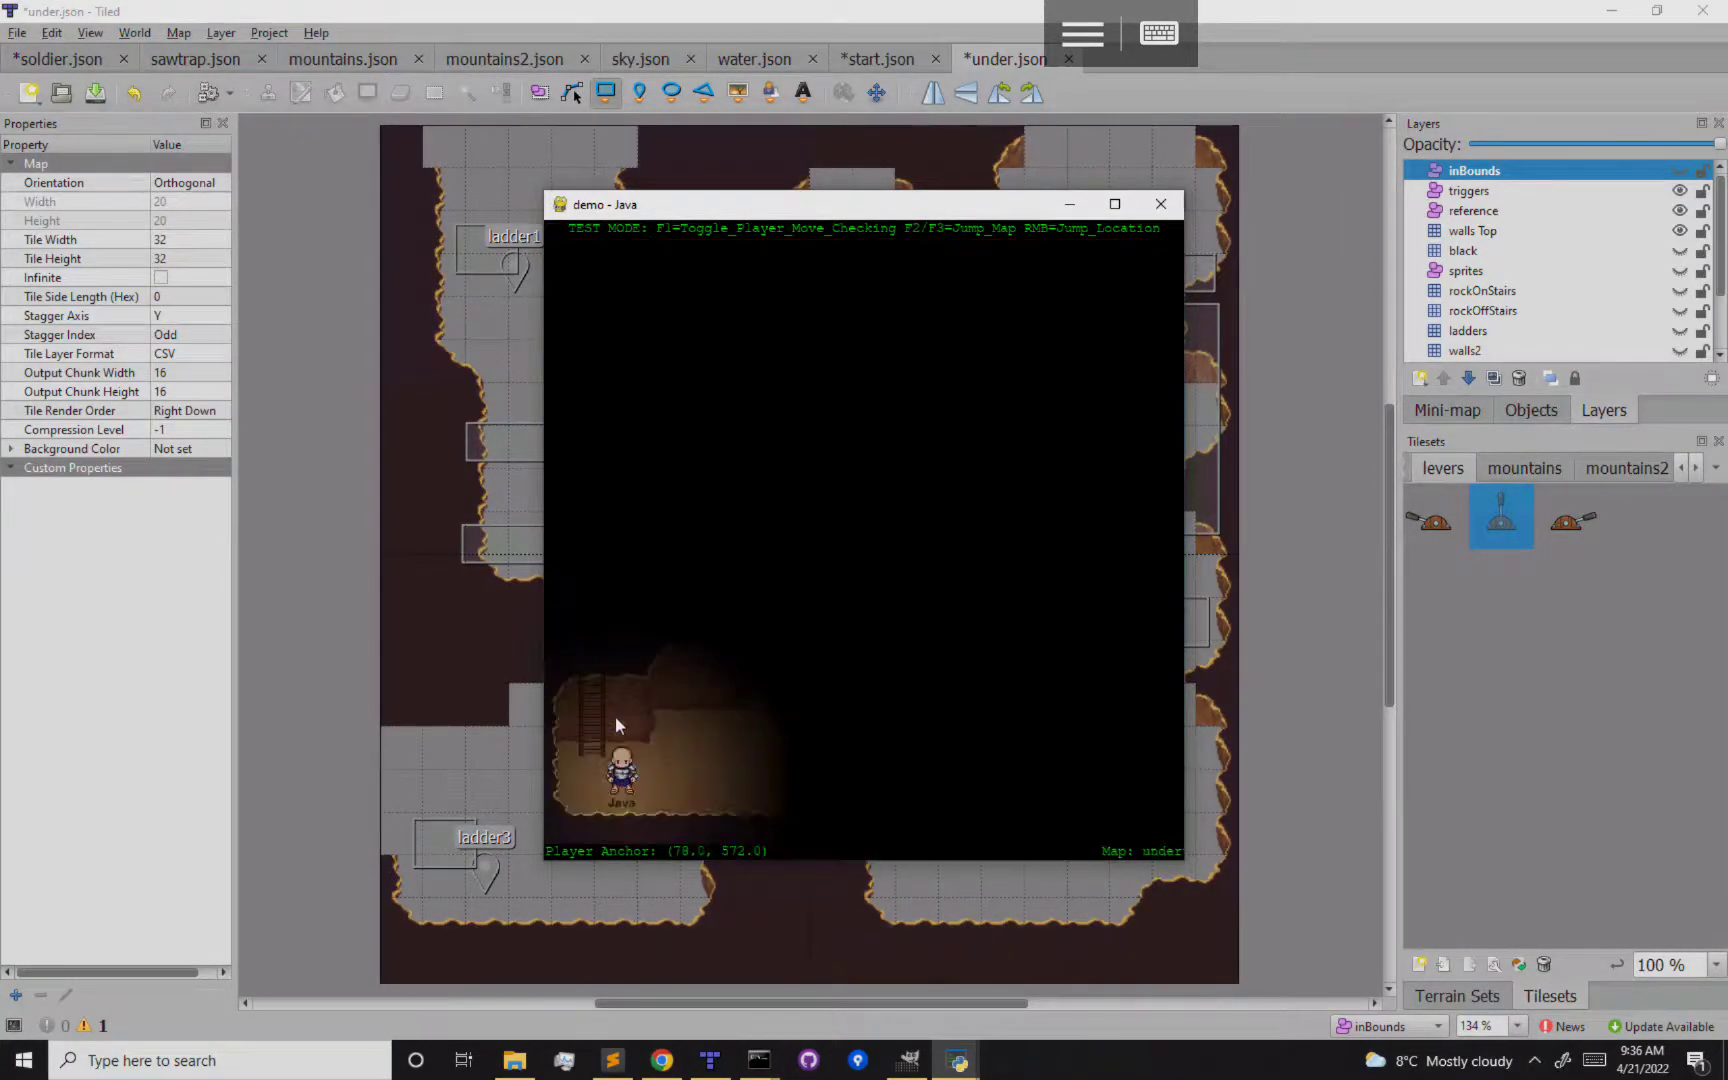
pyautogui.rightClick(769, 685)
pyautogui.rightClick(962, 714)
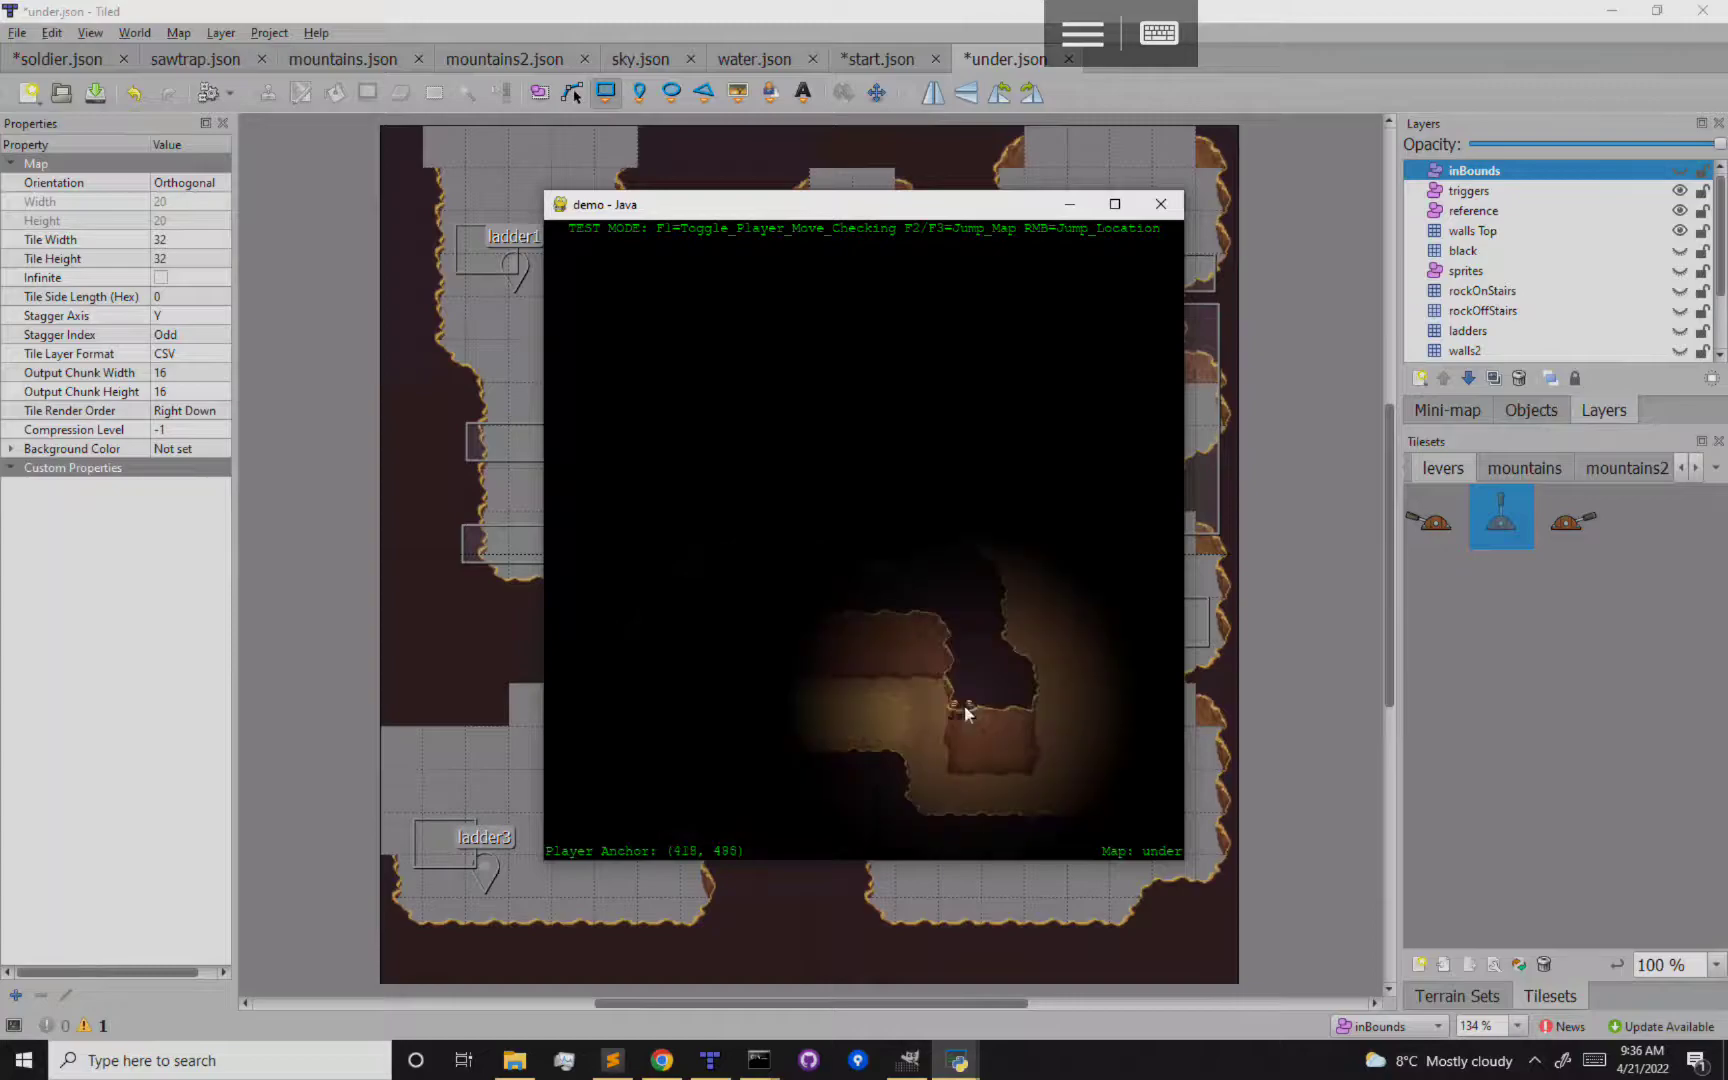
pyautogui.rightClick(1051, 594)
pyautogui.rightClick(989, 522)
pyautogui.click(910, 503)
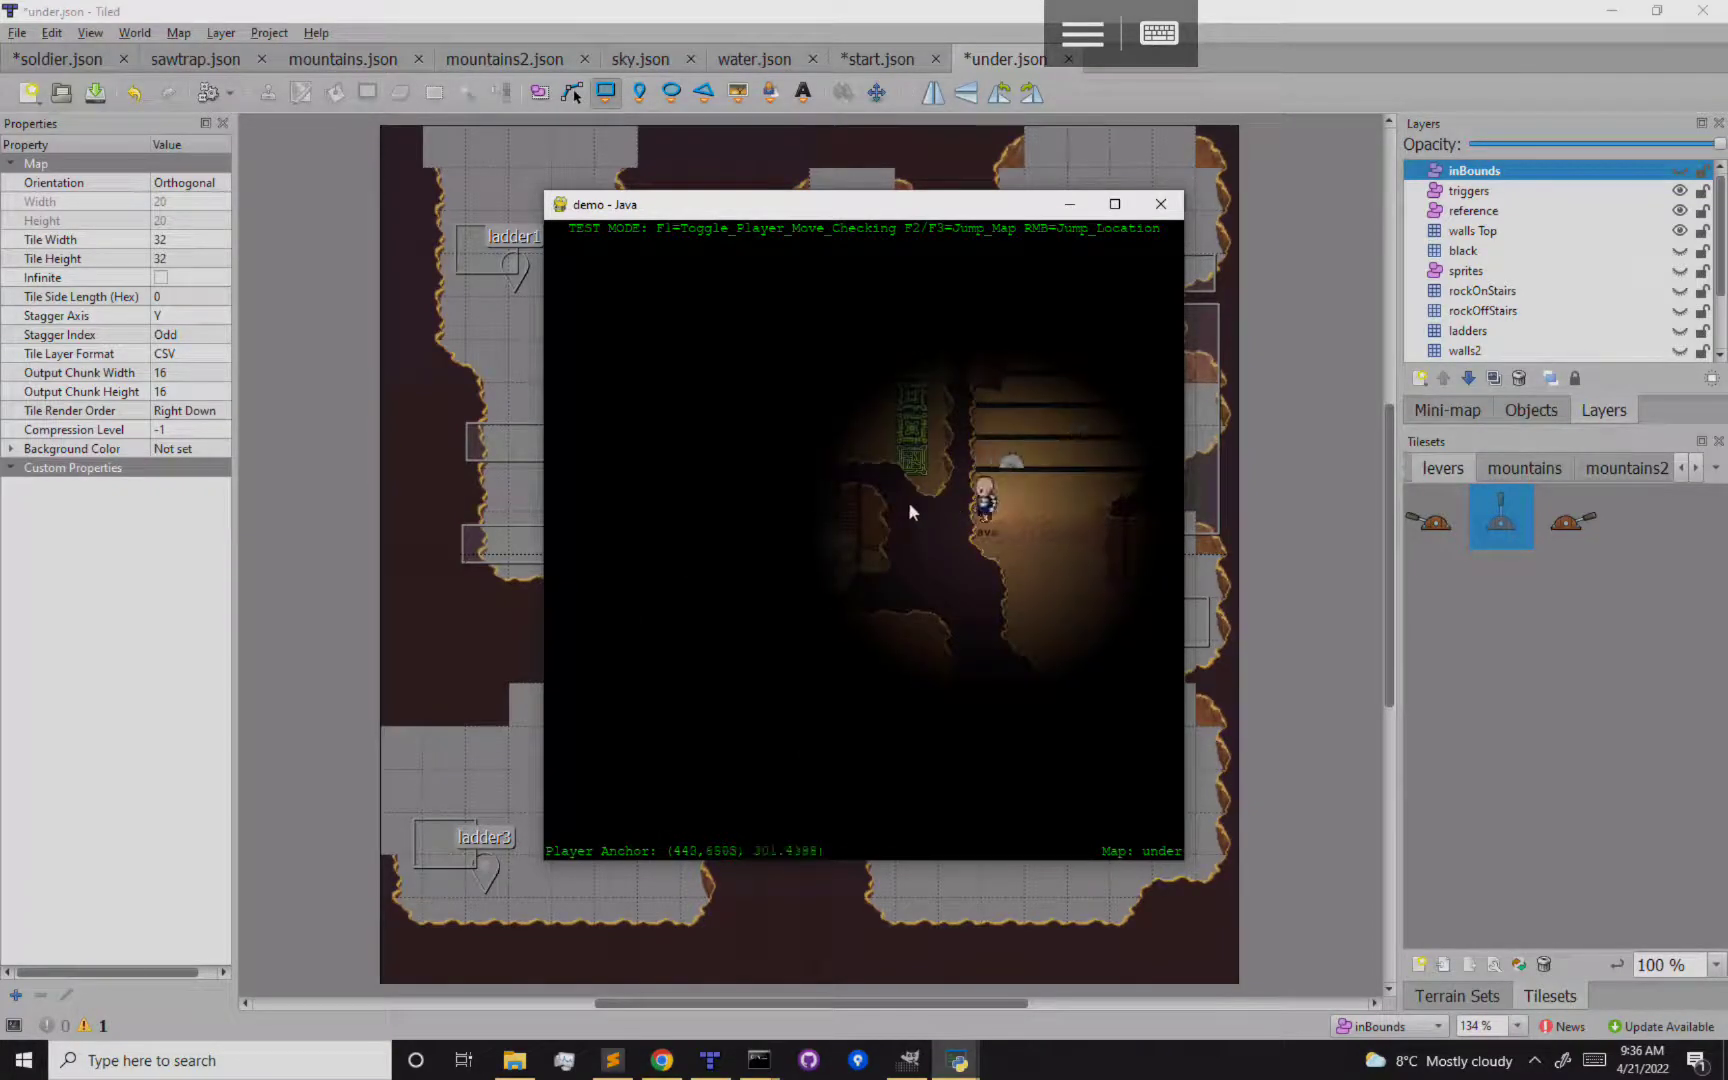
# Walk the player back and forth between the cave's side wall and the ladder below the saw tracks
pyautogui.click(1060, 531)
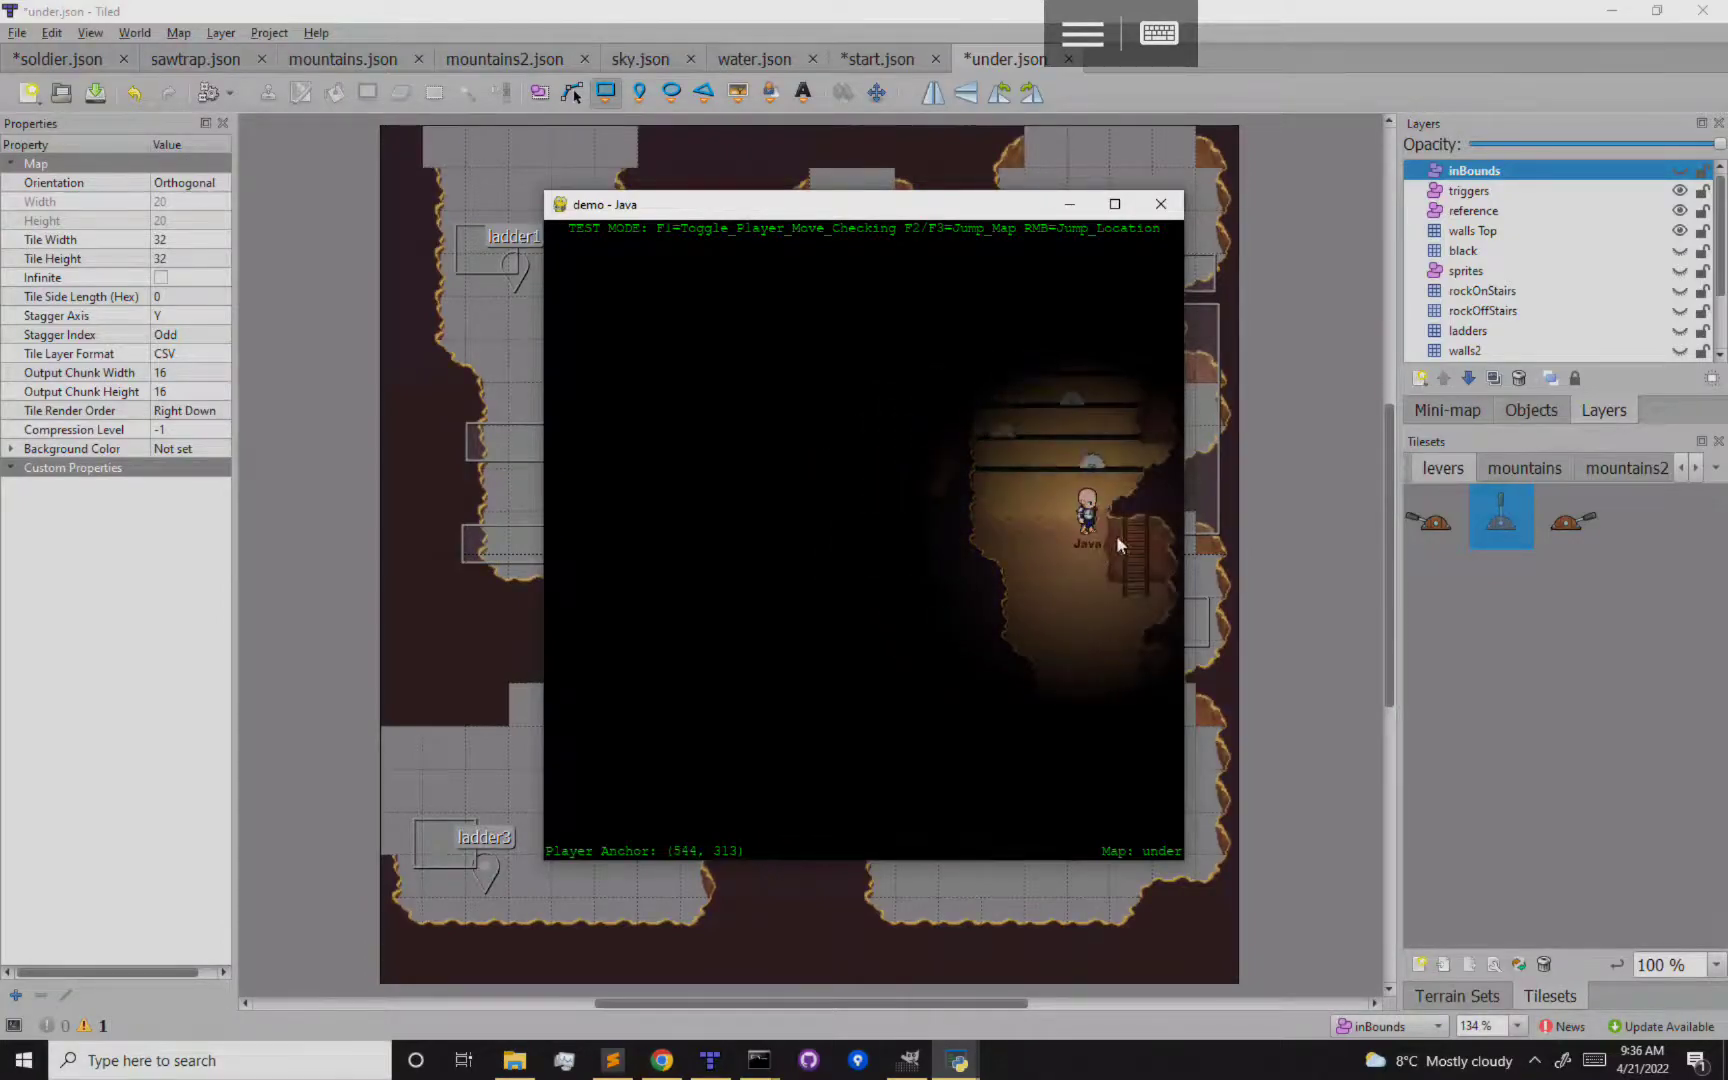
pyautogui.click(971, 524)
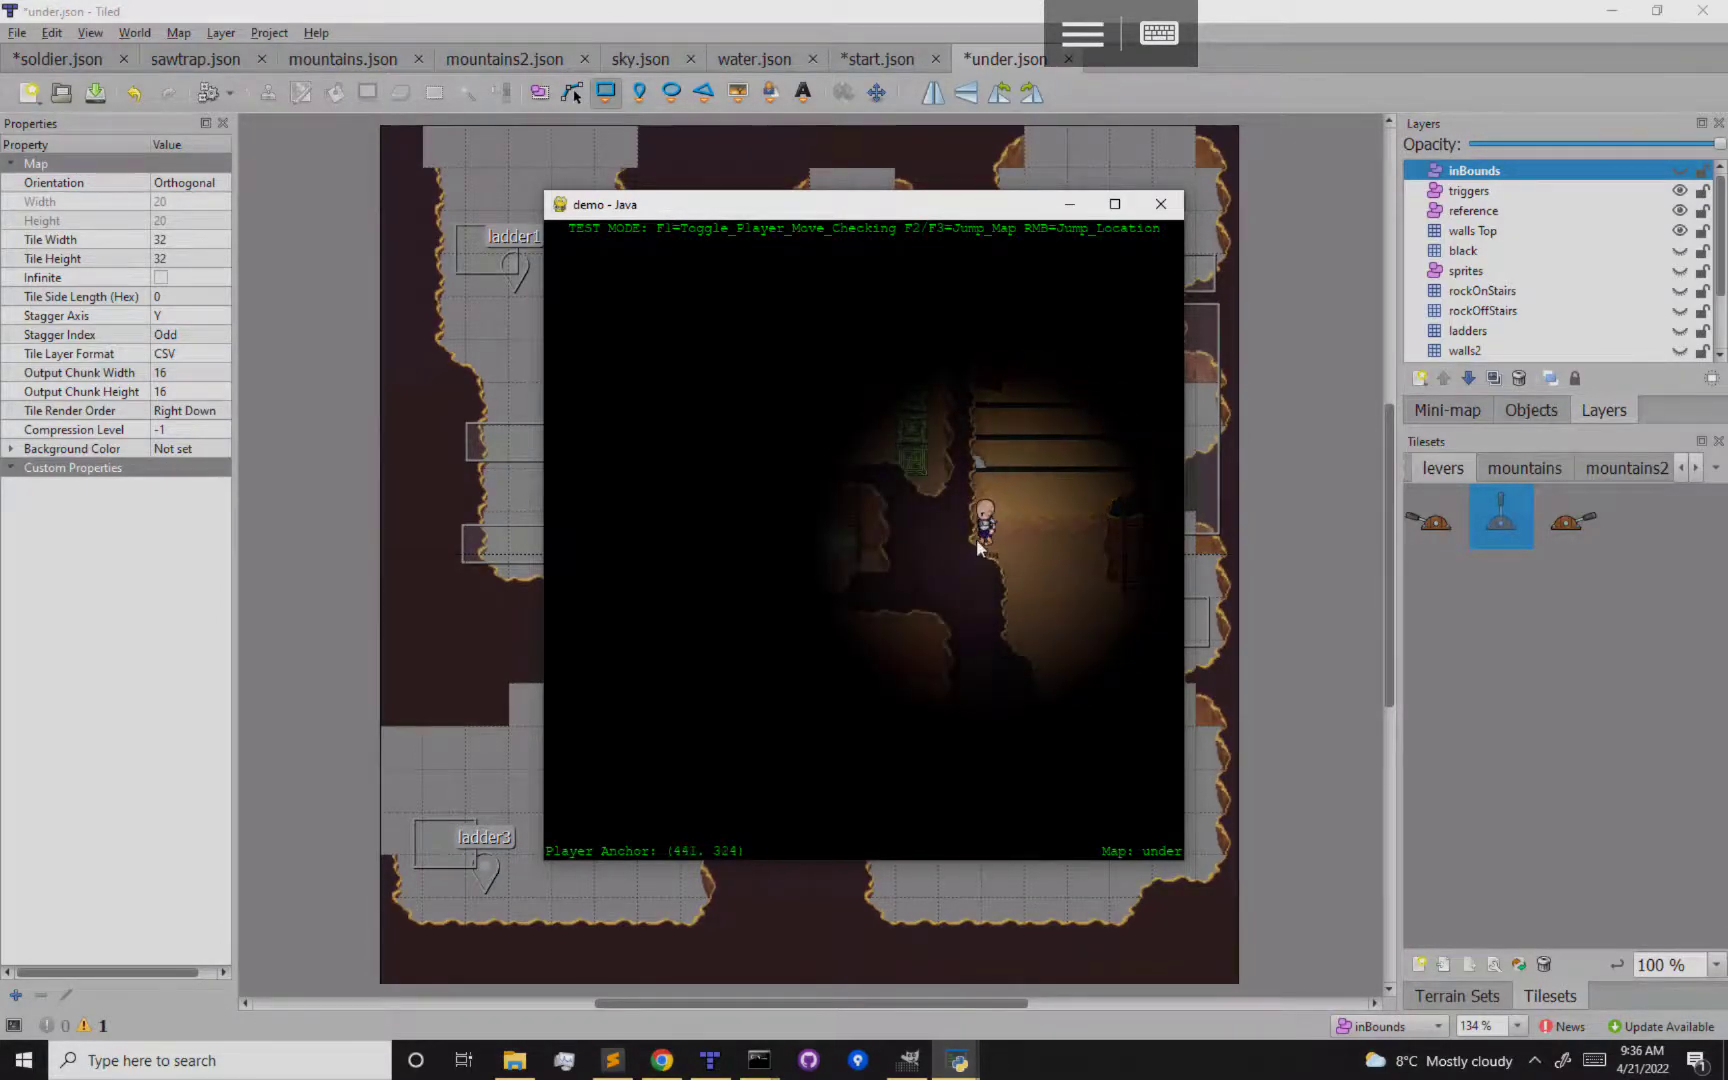
pyautogui.click(969, 514)
pyautogui.click(1068, 573)
pyautogui.click(1122, 555)
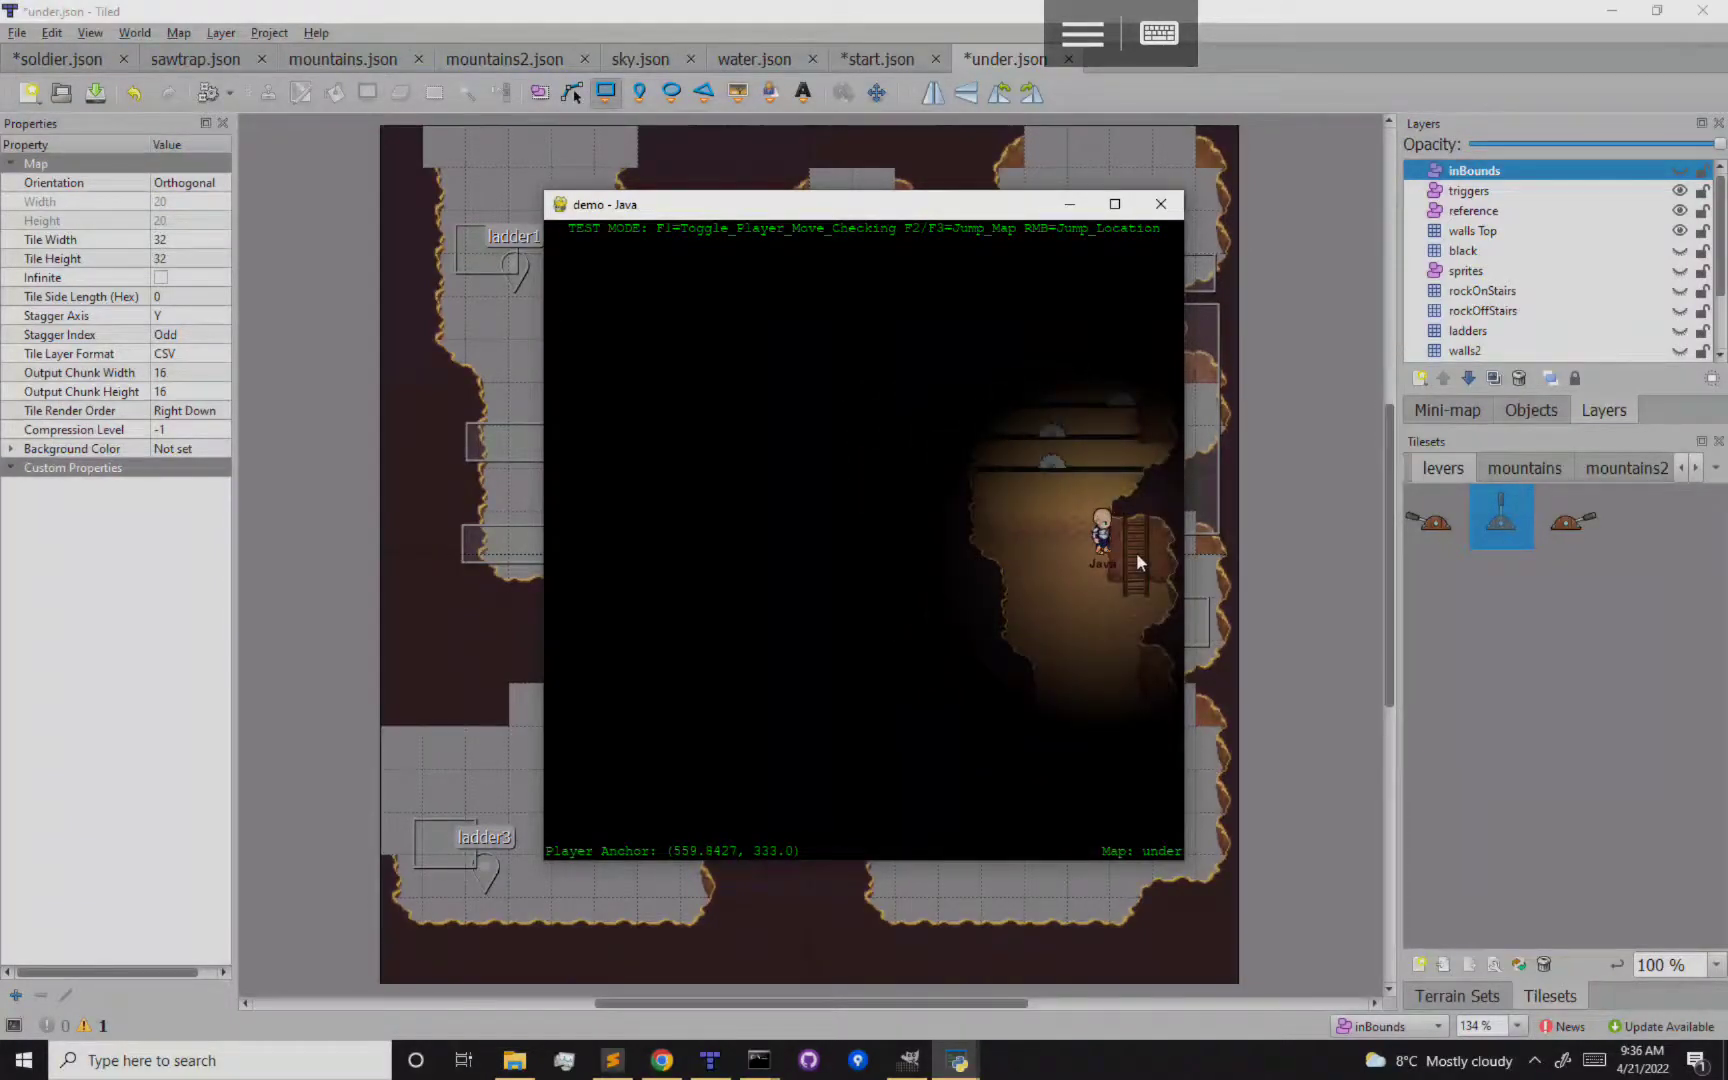
# Walk the player down the corridor and in front of the lower wall block to check how it overlaps the walls
pyautogui.click(982, 632)
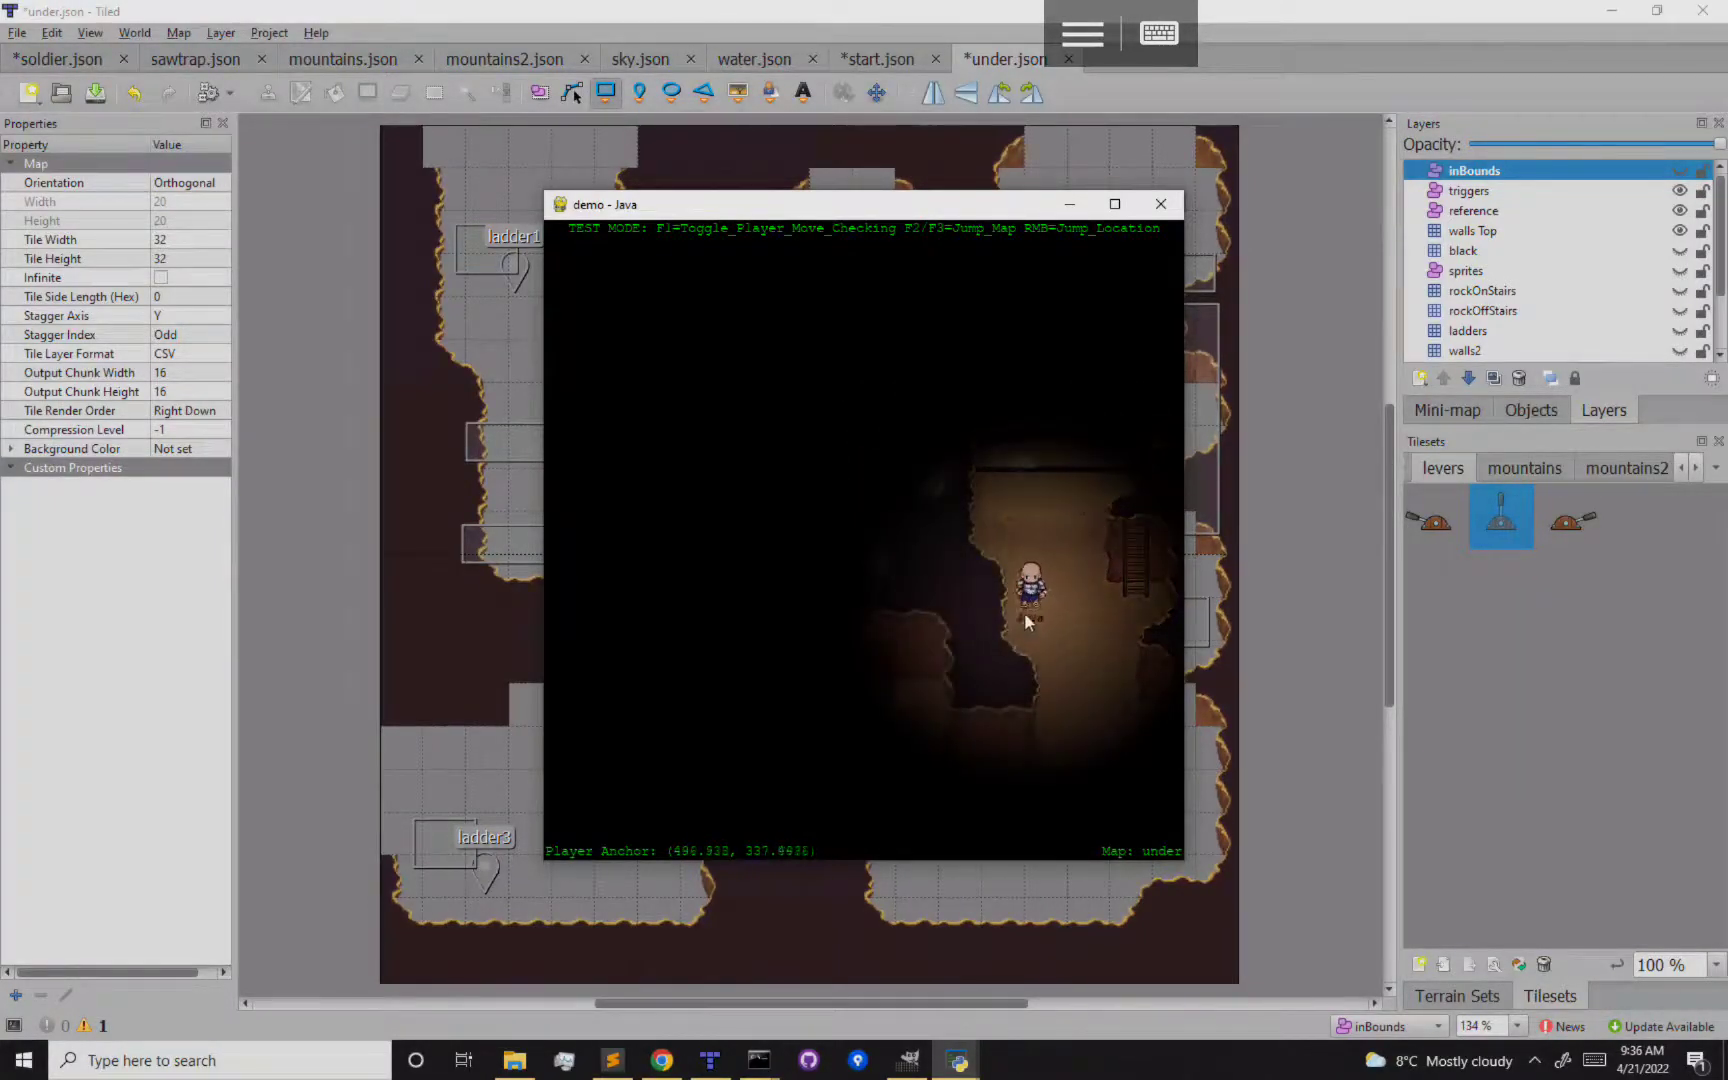
pyautogui.click(1005, 603)
pyautogui.click(1060, 592)
pyautogui.click(1068, 690)
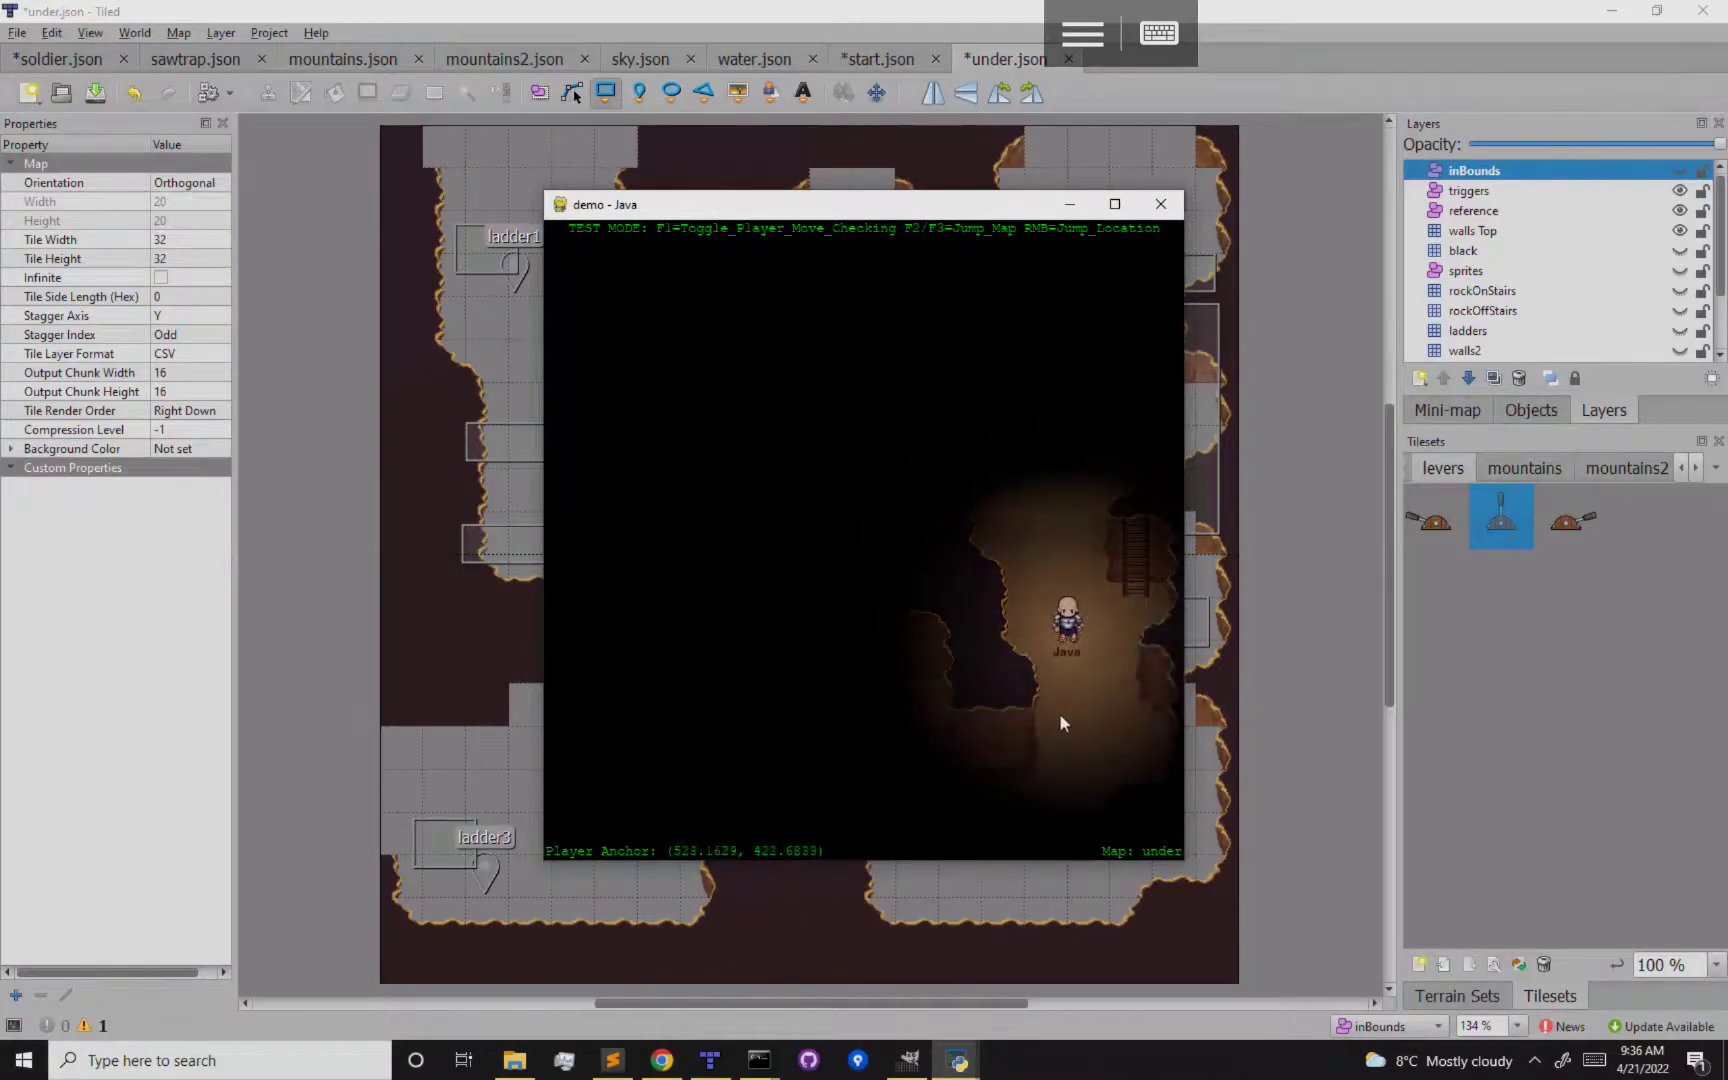
pyautogui.click(1080, 772)
pyautogui.click(1002, 795)
pyautogui.click(1004, 738)
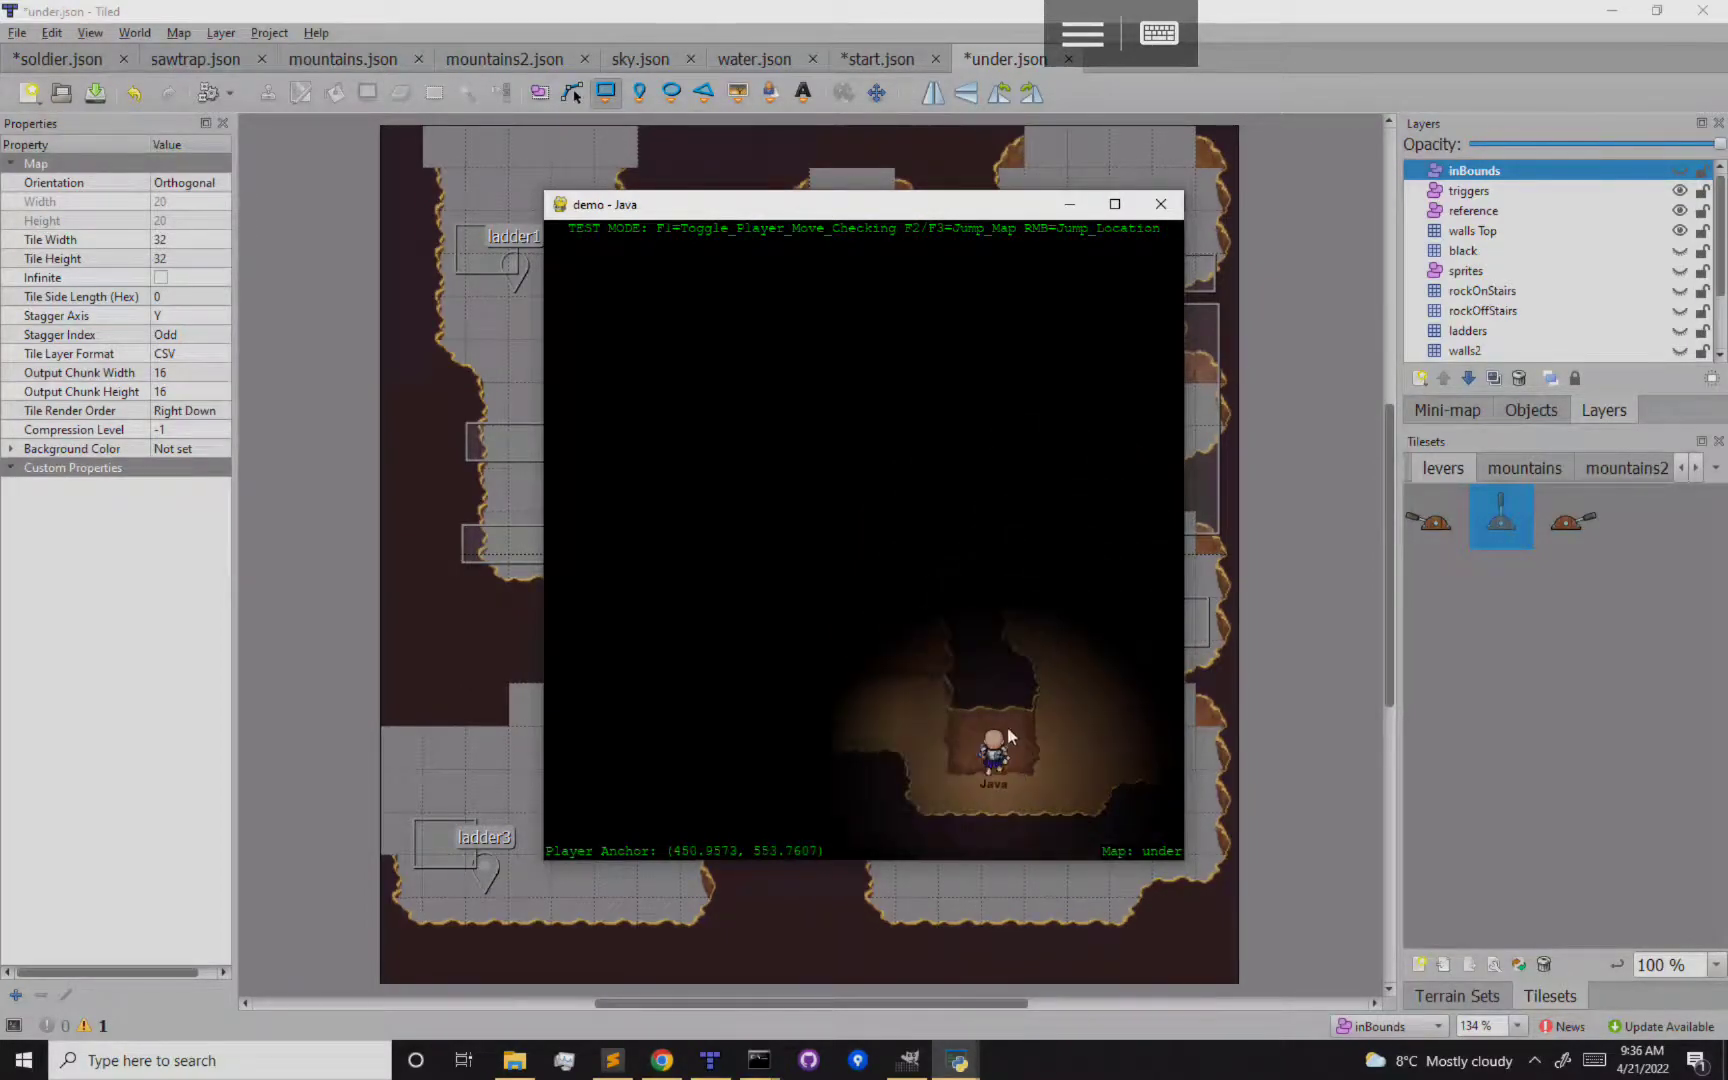
pyautogui.click(980, 812)
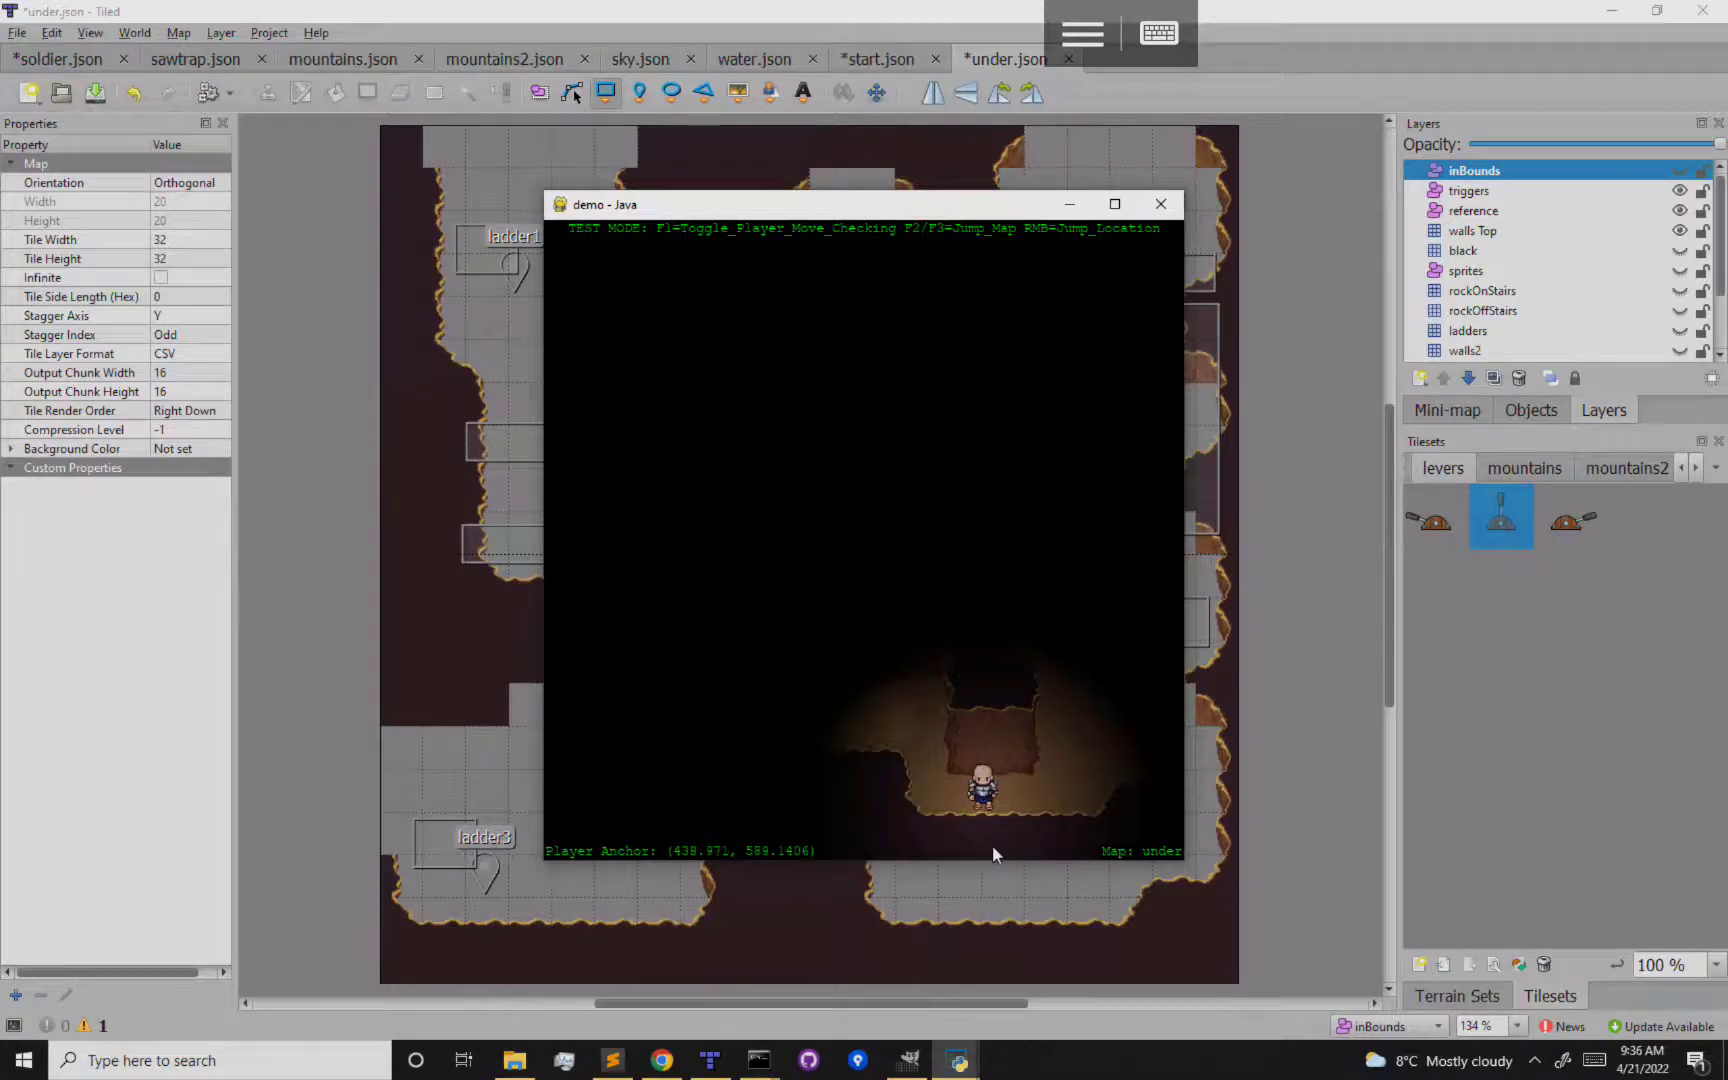
# Walk the player along the raised wall edge at the mud passage and back to the lower wall block
pyautogui.click(895, 753)
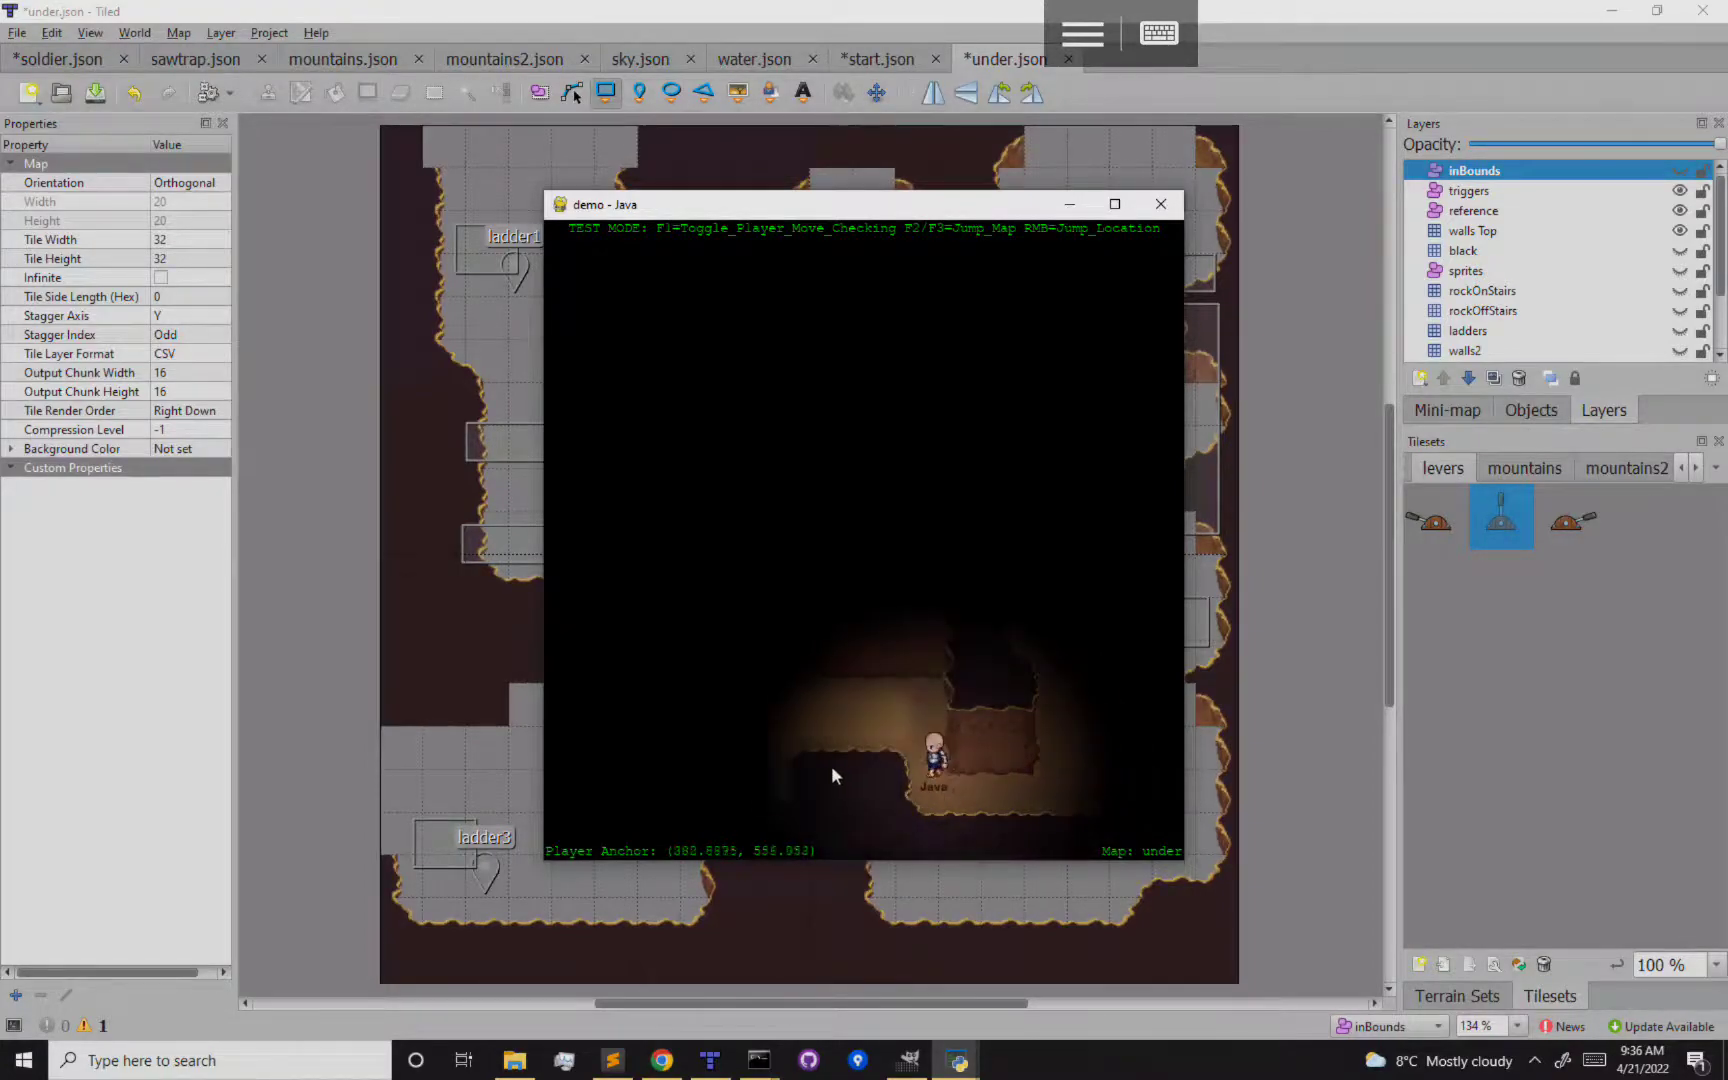
pyautogui.click(808, 778)
pyautogui.click(841, 738)
pyautogui.click(841, 799)
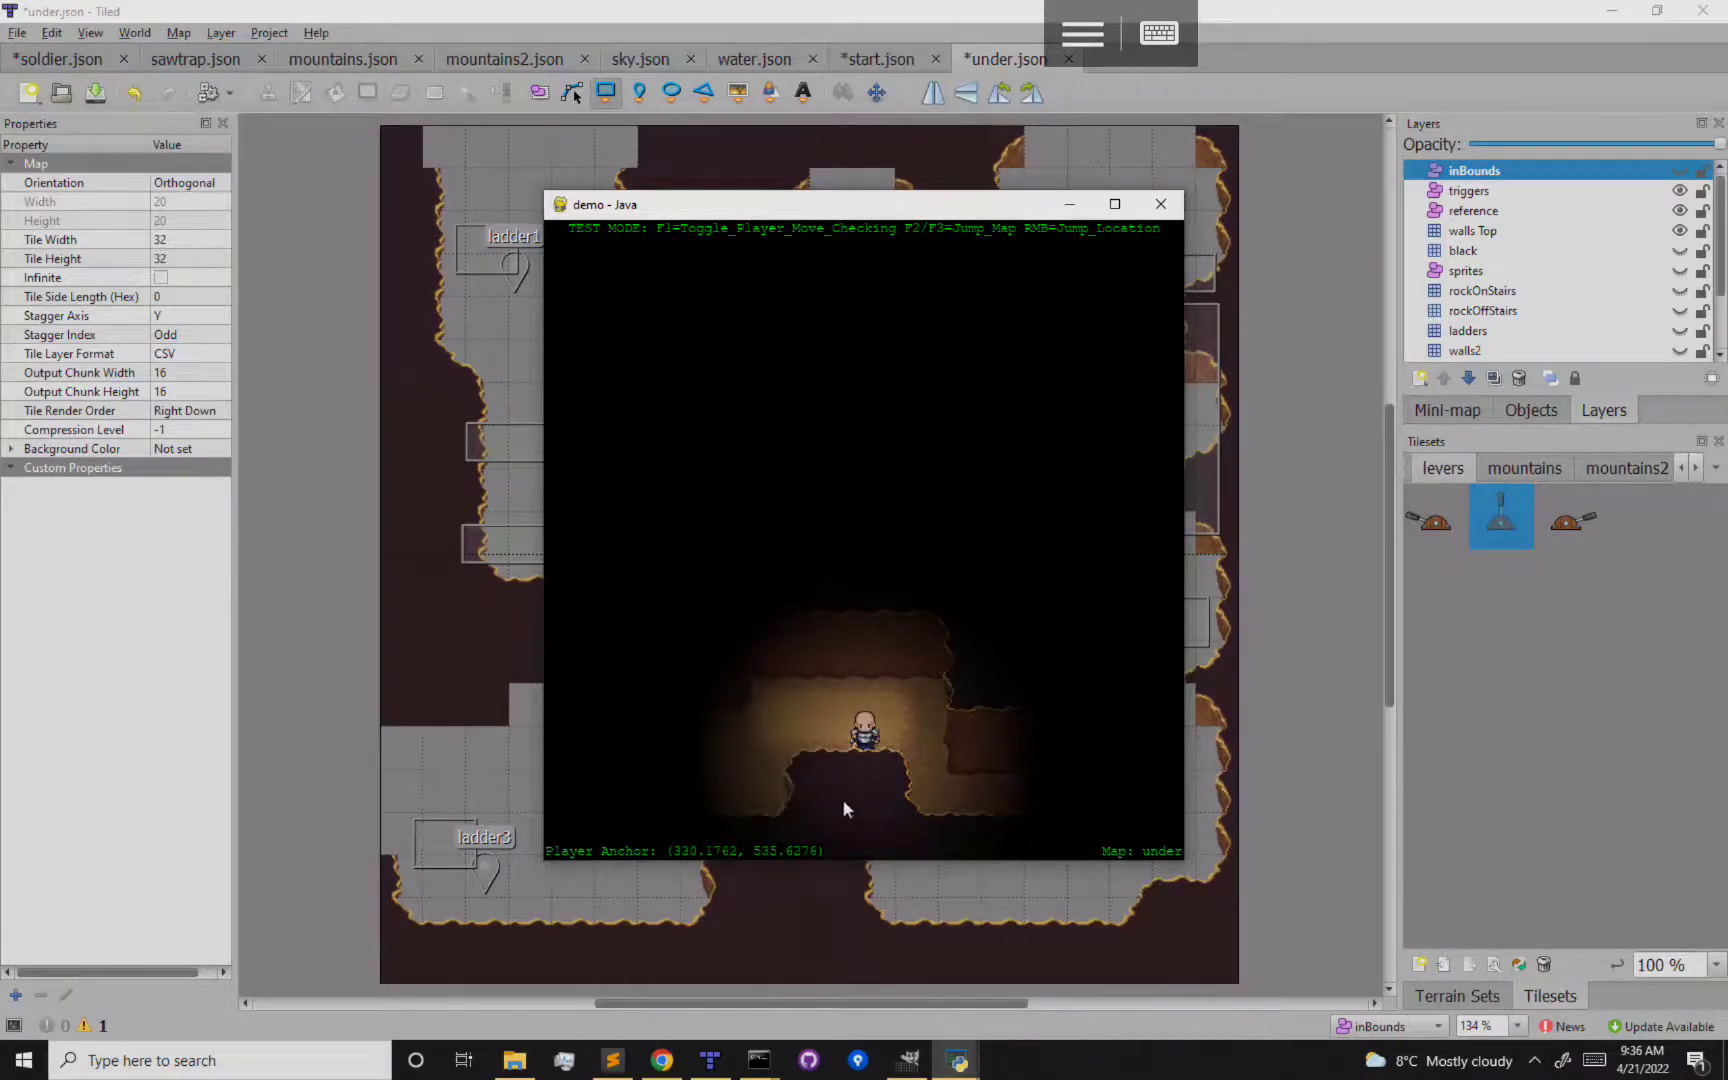
pyautogui.click(922, 761)
pyautogui.click(893, 778)
pyautogui.click(967, 780)
pyautogui.click(1025, 803)
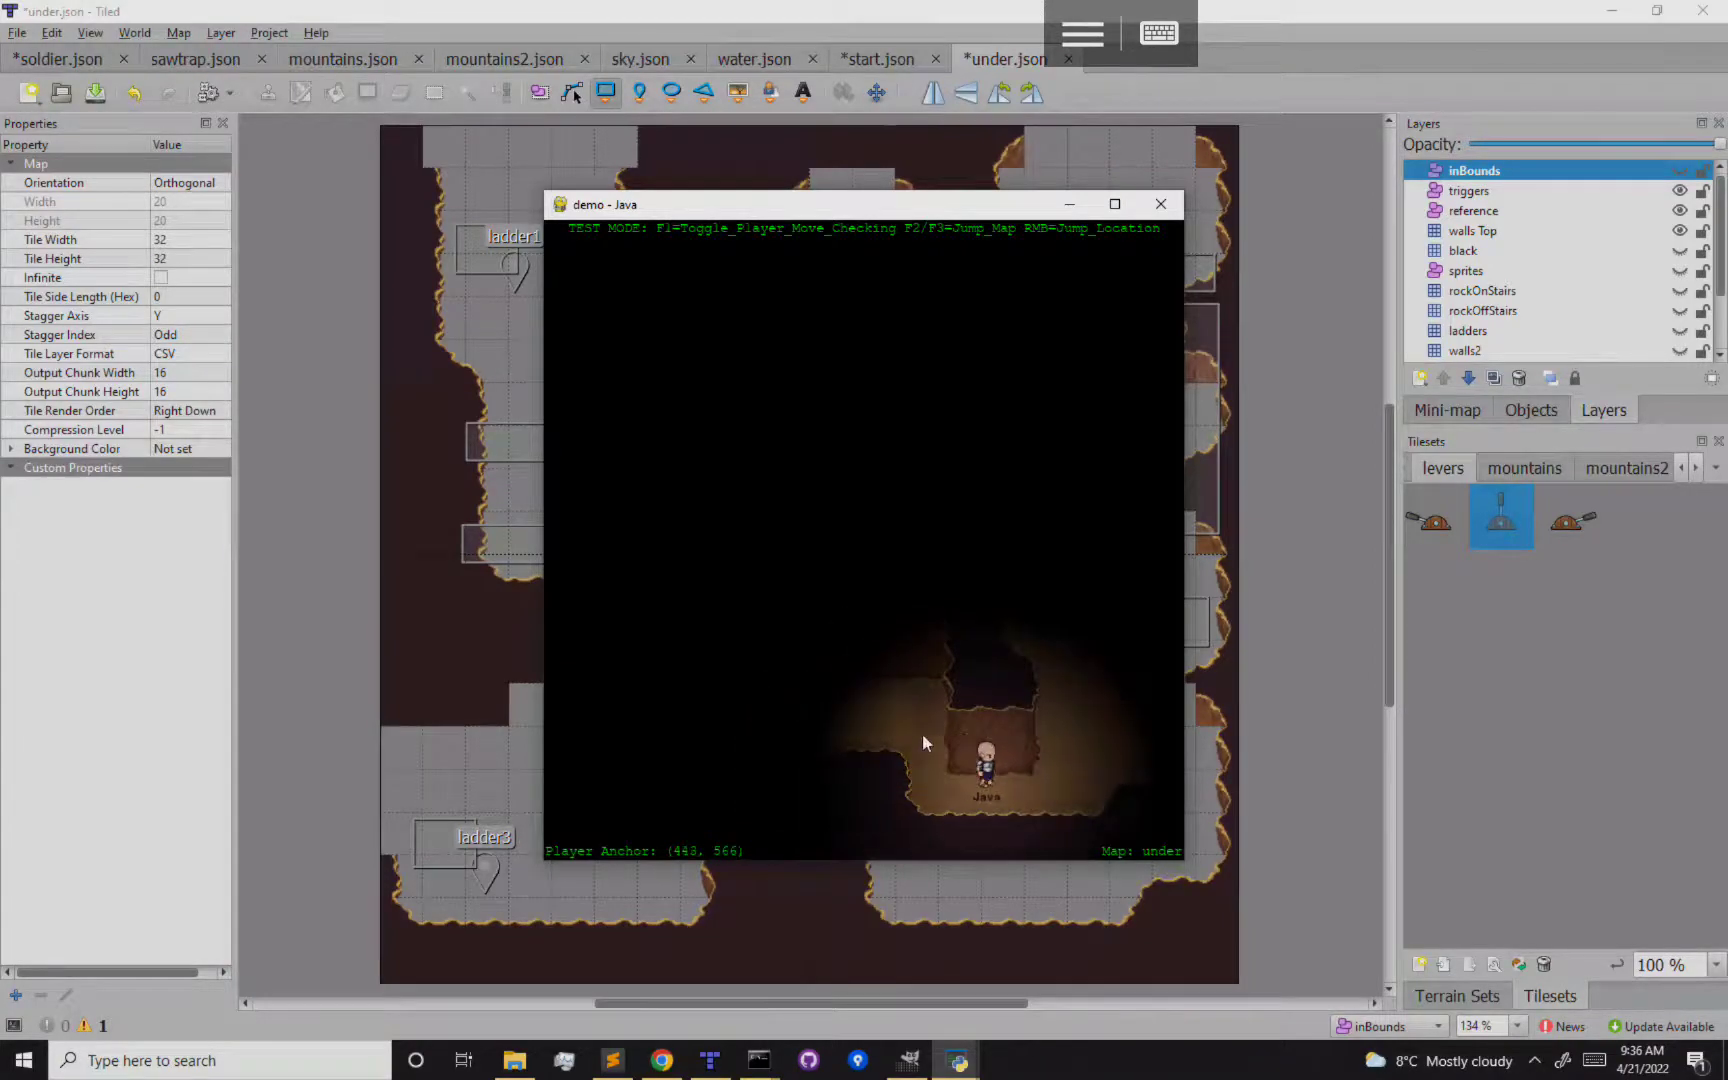
# Return to the under map in Tiled and hide its walls Top, reference and triggers layers
pyautogui.click(918, 27)
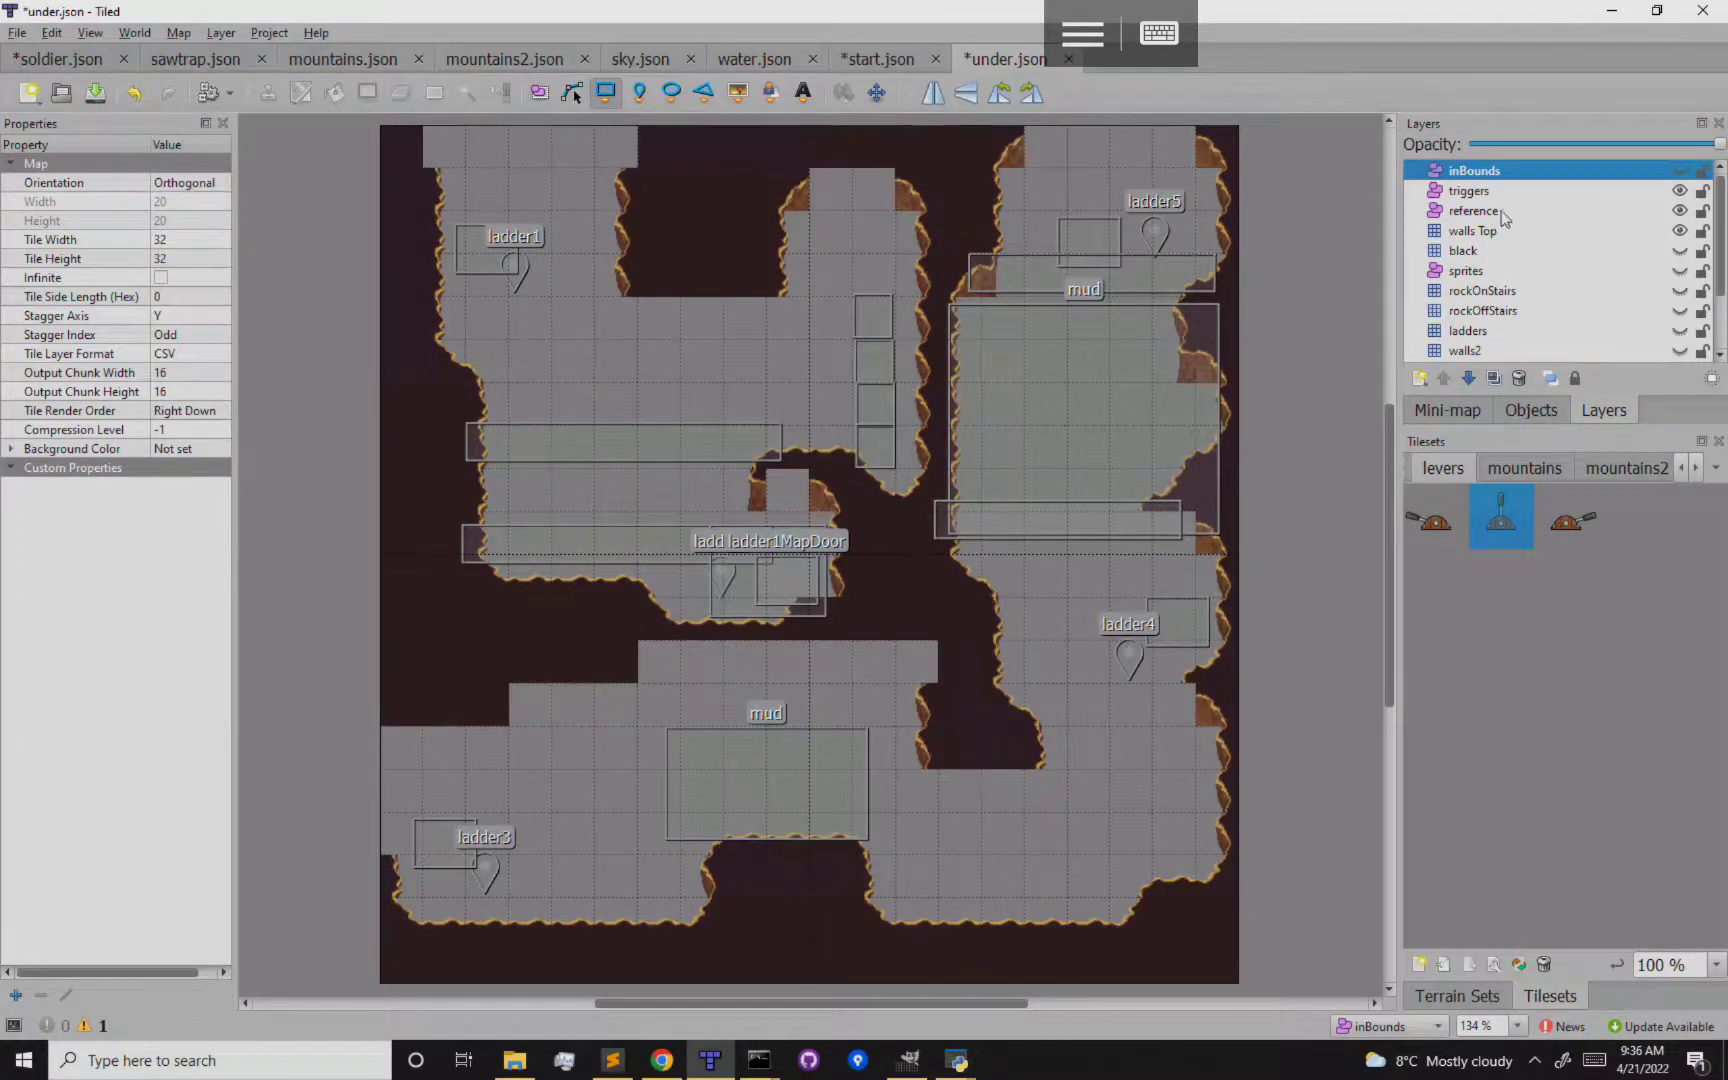
pyautogui.click(1680, 231)
pyautogui.click(1680, 211)
pyautogui.click(1680, 191)
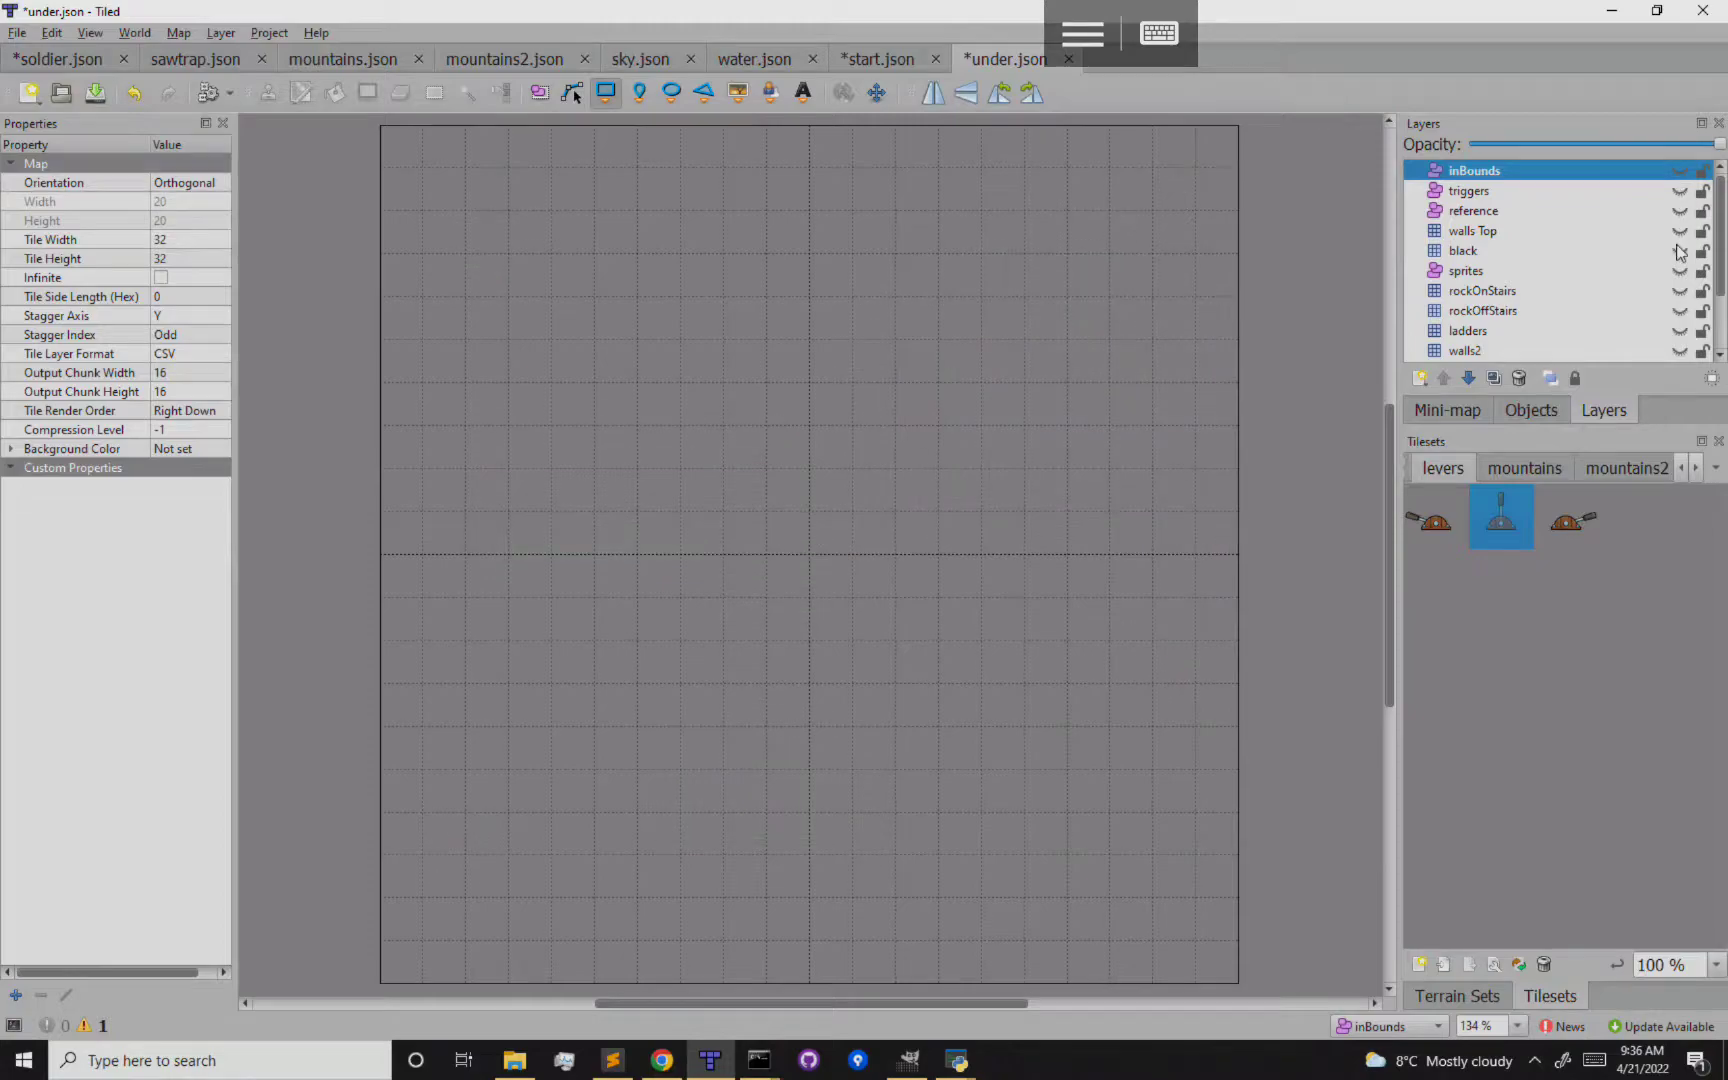
# Show the ground, mud, sawtrack, walls, walls2, ladders, rockOffStairs and rockOnStairs tile layers again
pyautogui.moveTo(1716, 283); pyautogui.dragTo(1721, 345)
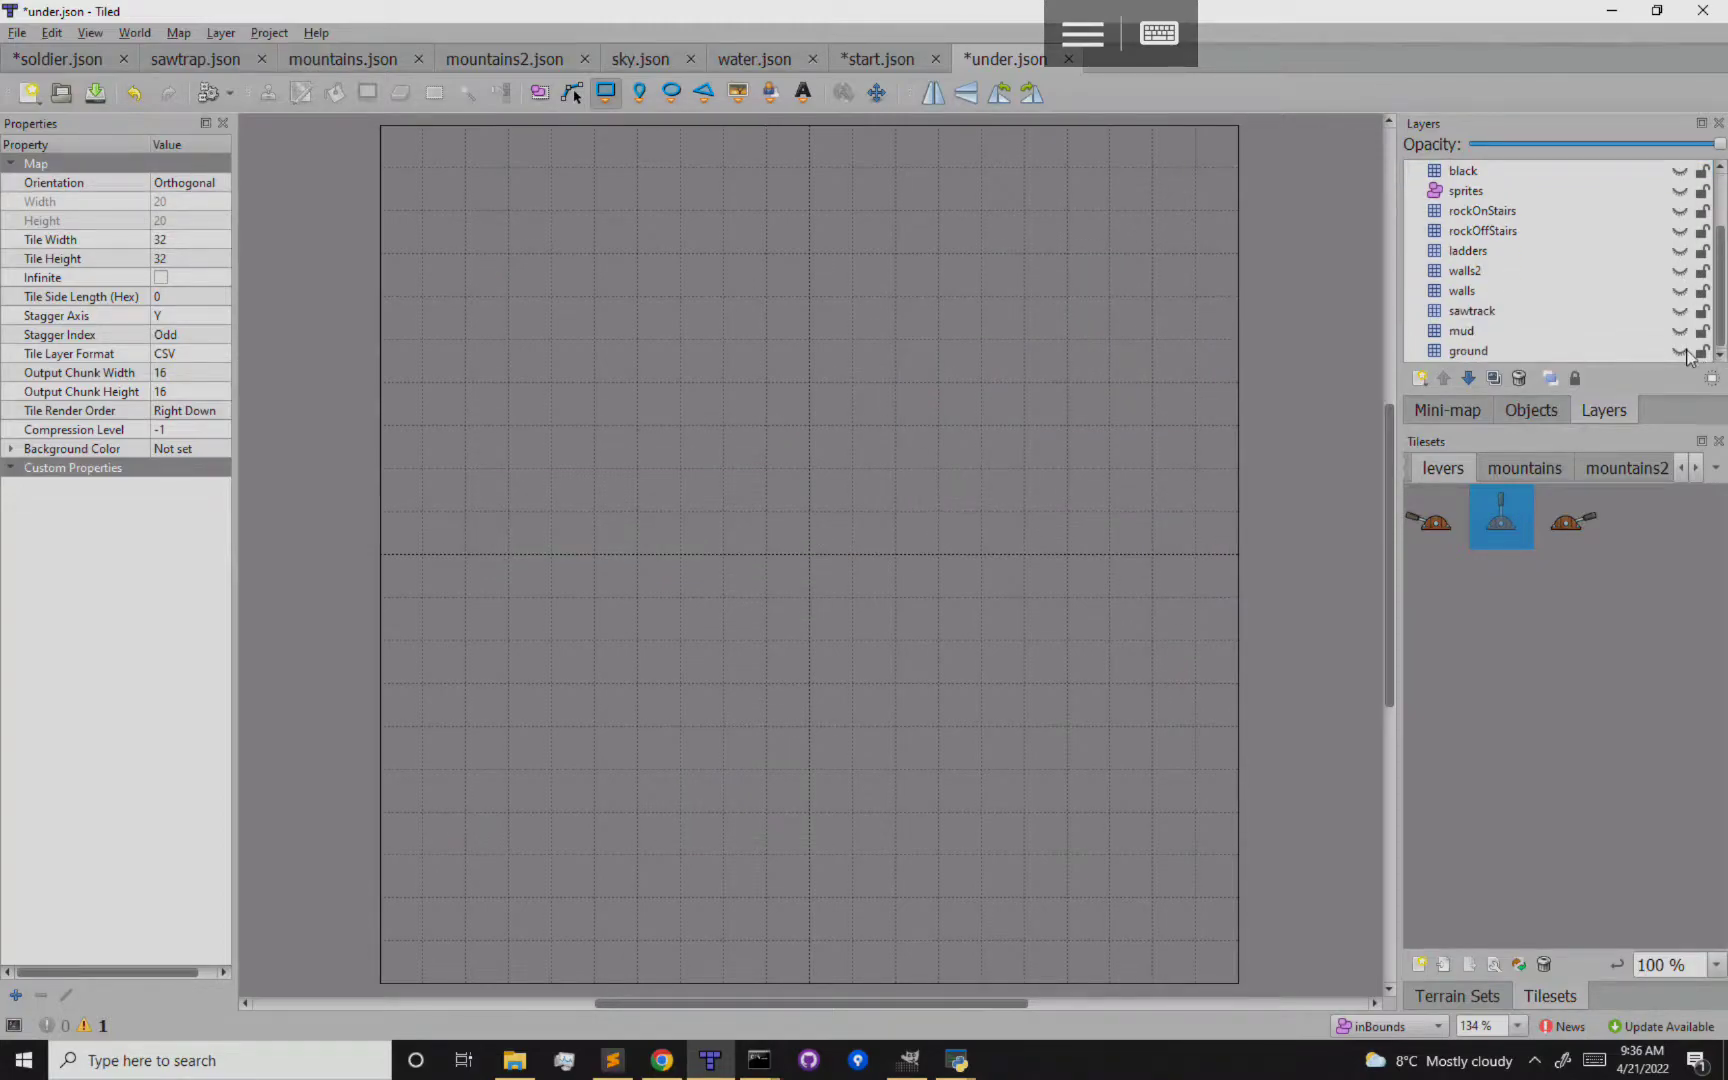
pyautogui.click(1682, 351)
pyautogui.click(1680, 331)
pyautogui.click(1680, 311)
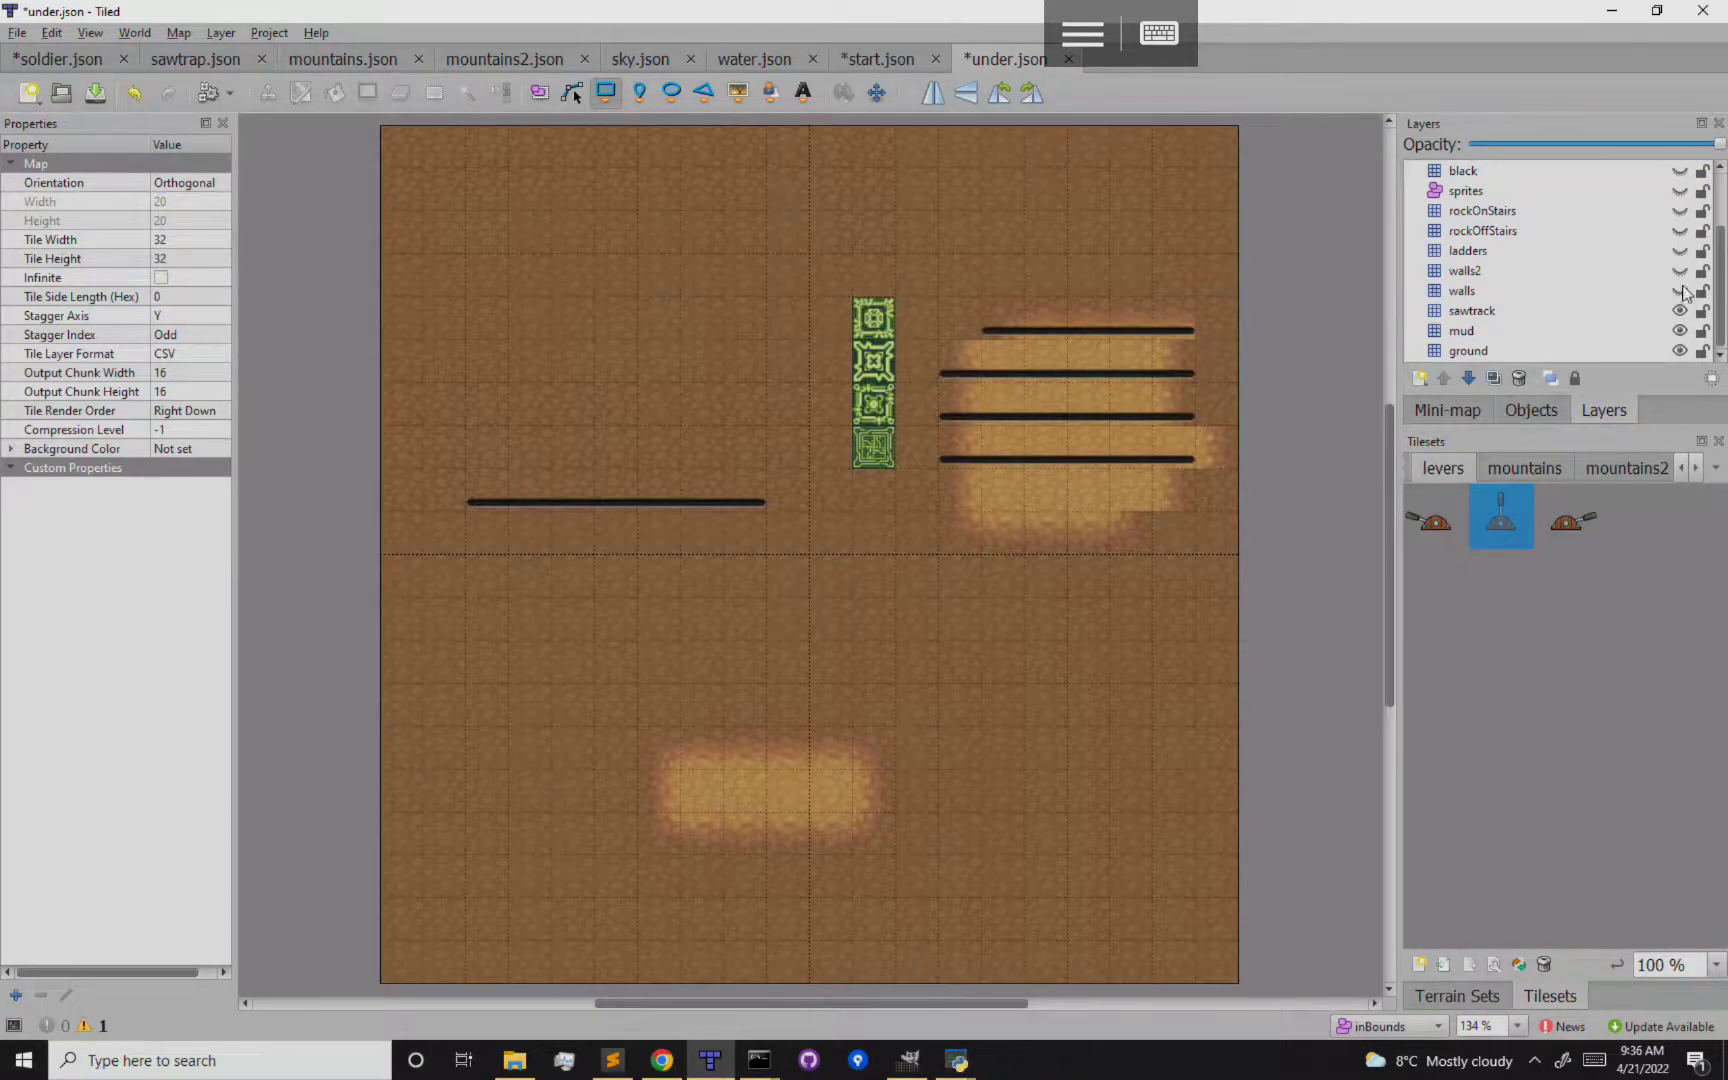
pyautogui.click(1680, 291)
pyautogui.click(1680, 271)
pyautogui.click(1680, 251)
pyautogui.click(1681, 268)
pyautogui.click(1680, 231)
pyautogui.click(1680, 211)
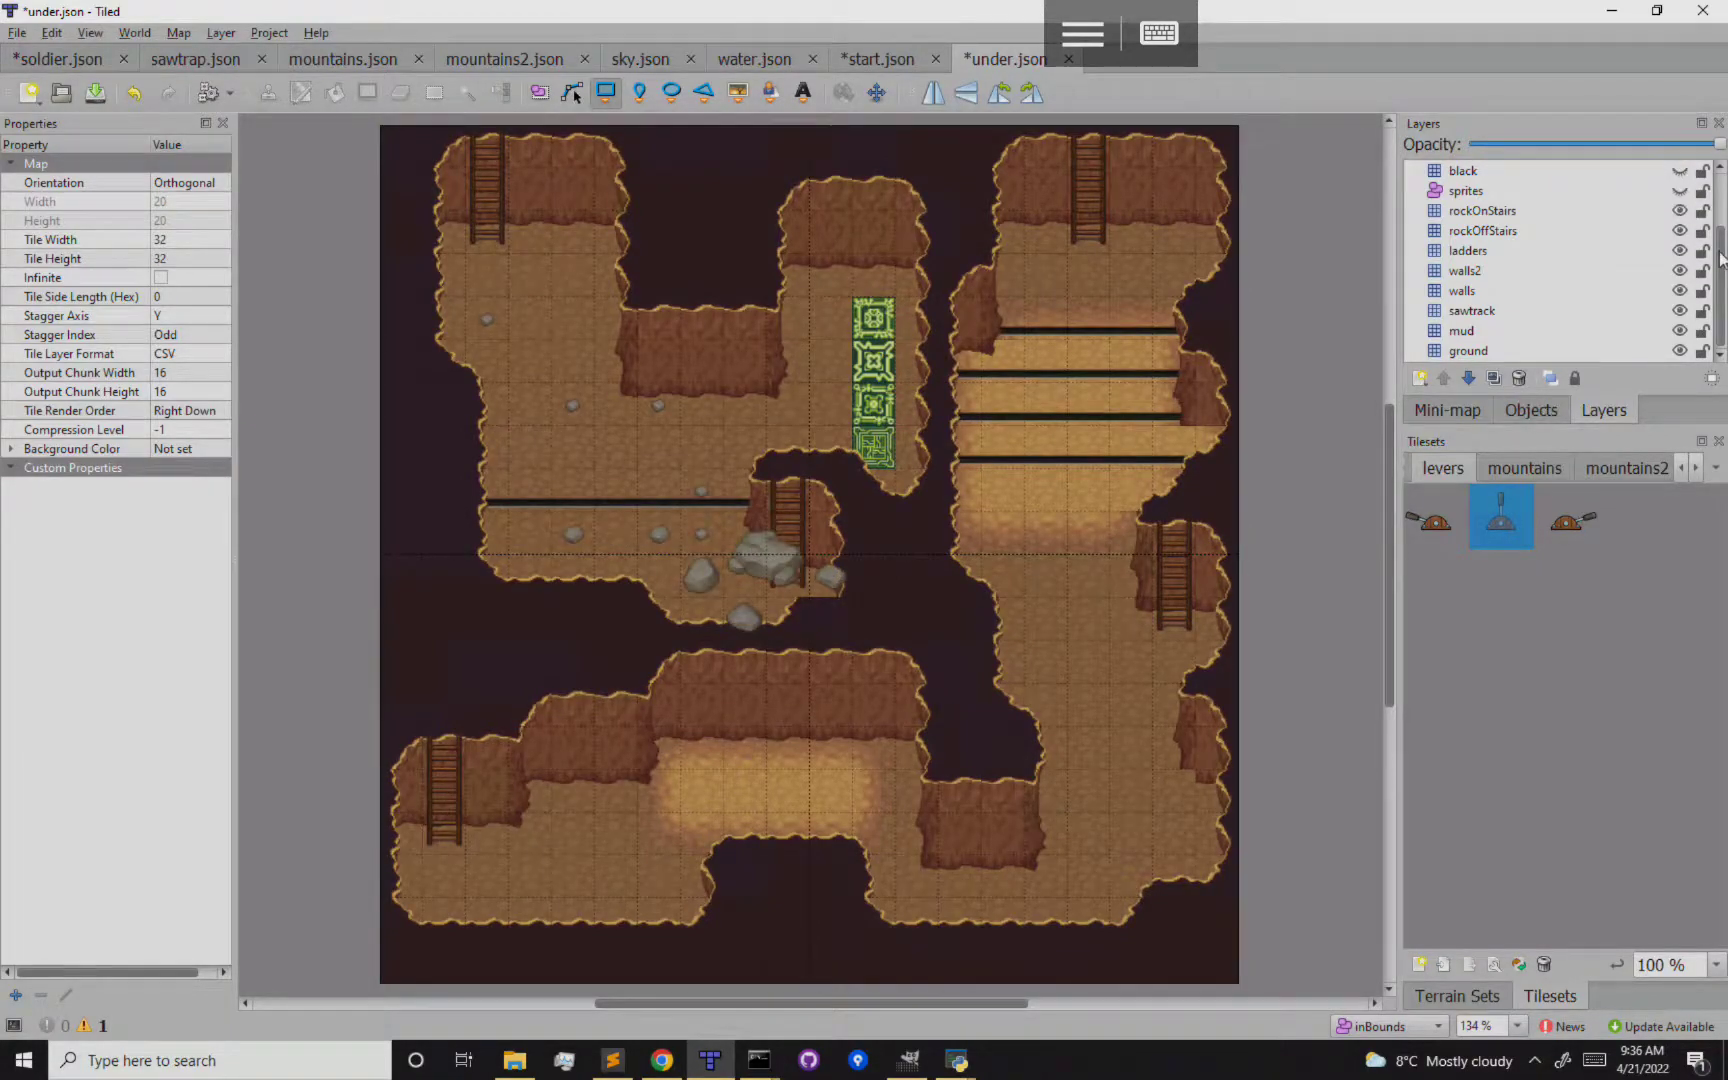
# Hide the rockOffStairs tile layer and toggle the sprites object layer, leaving sprites shown
pyautogui.moveTo(1721, 262); pyautogui.dragTo(1721, 213)
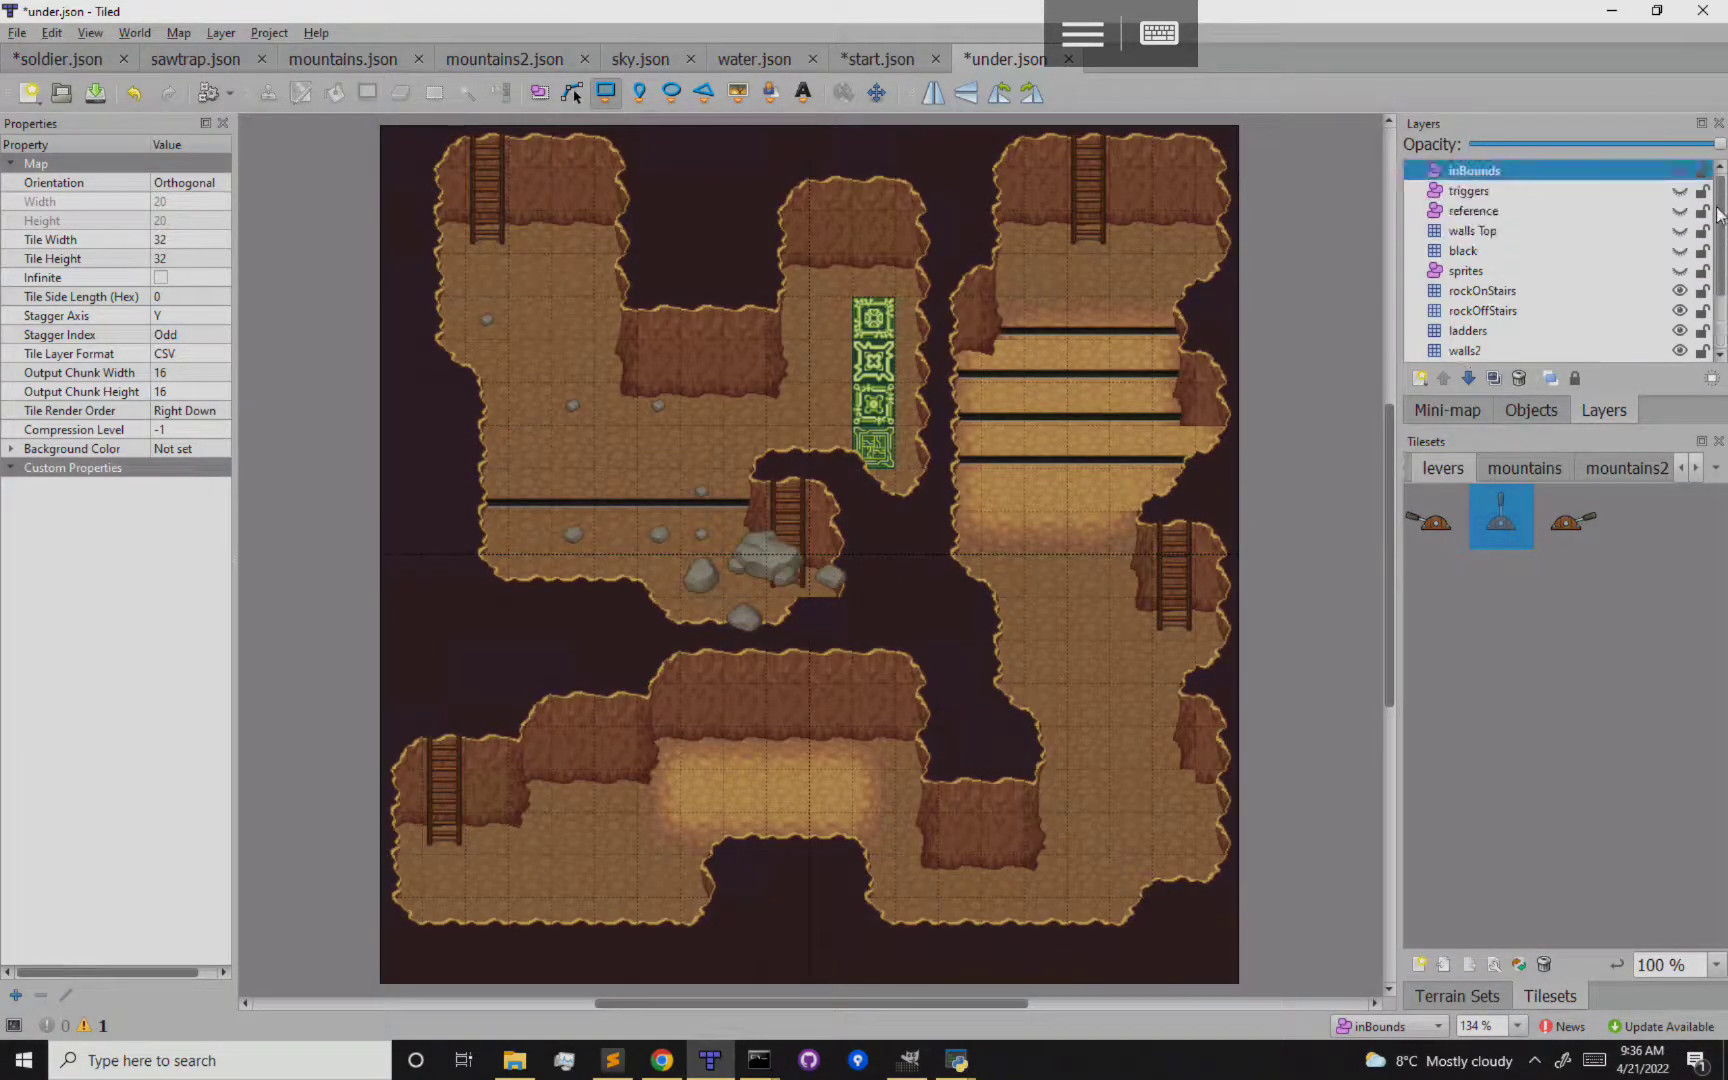
pyautogui.click(1680, 311)
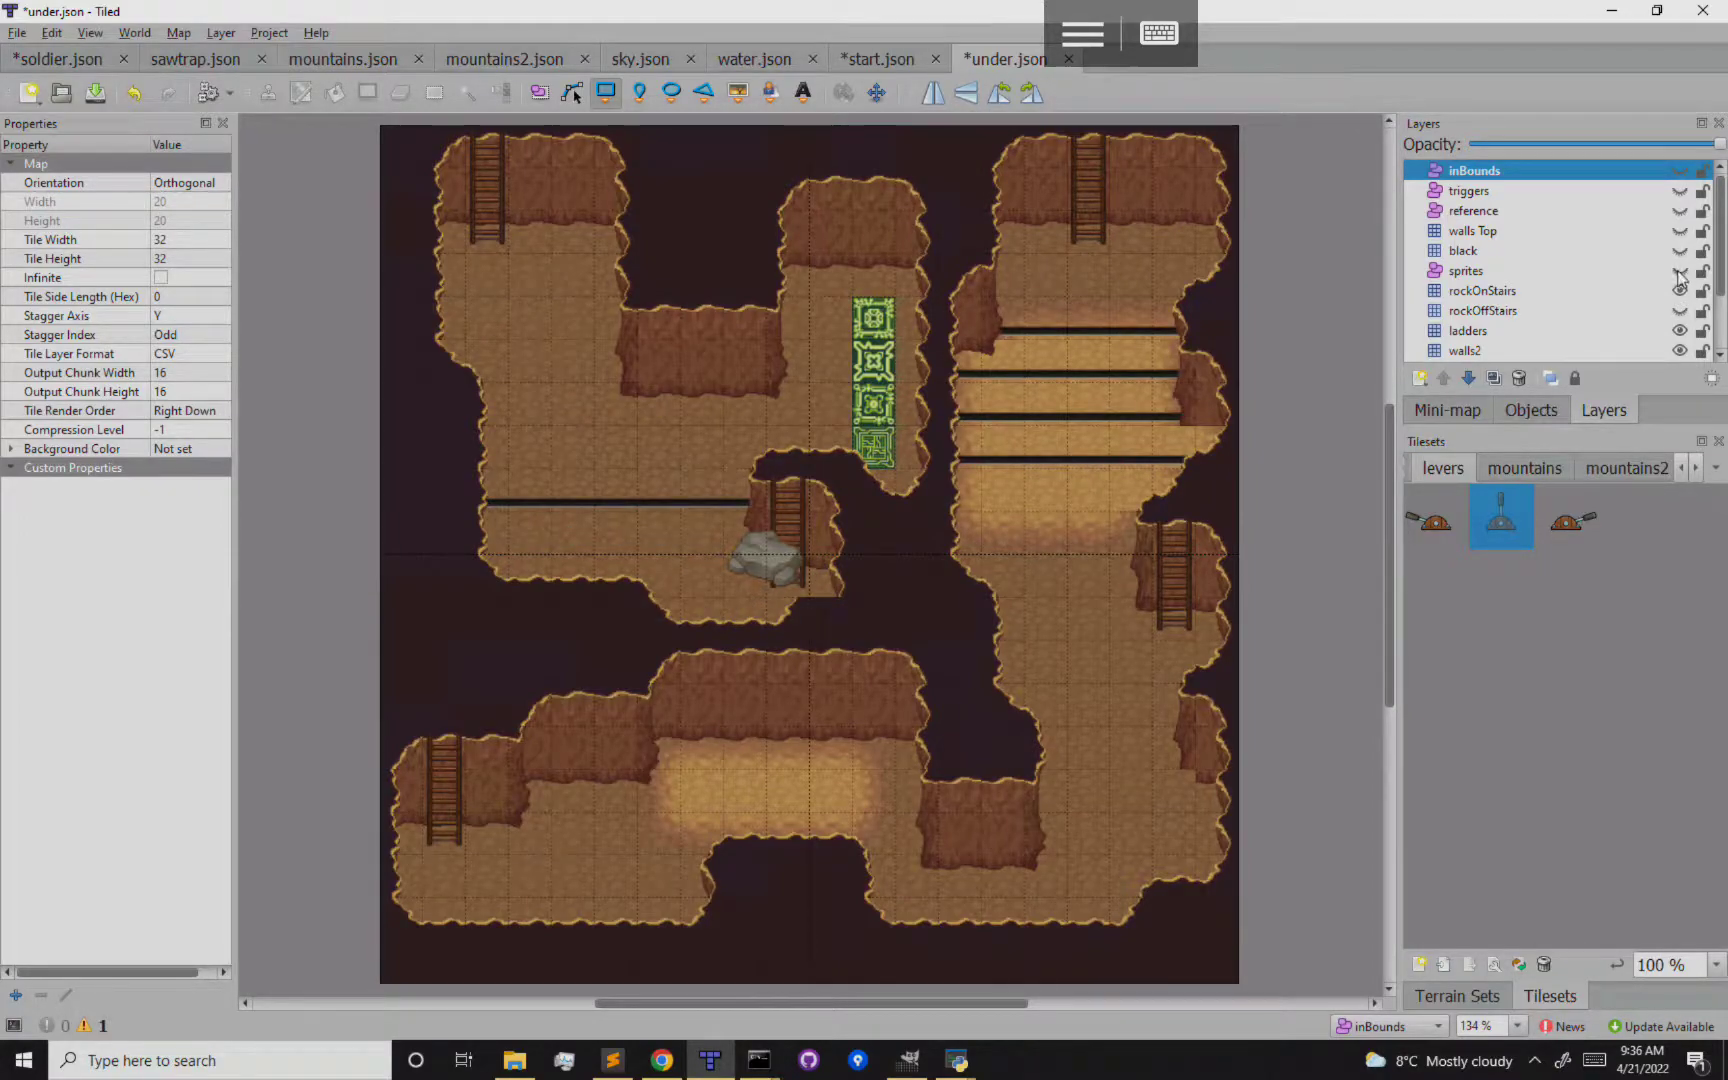
pyautogui.click(1681, 272)
pyautogui.click(1681, 272)
pyautogui.click(1681, 272)
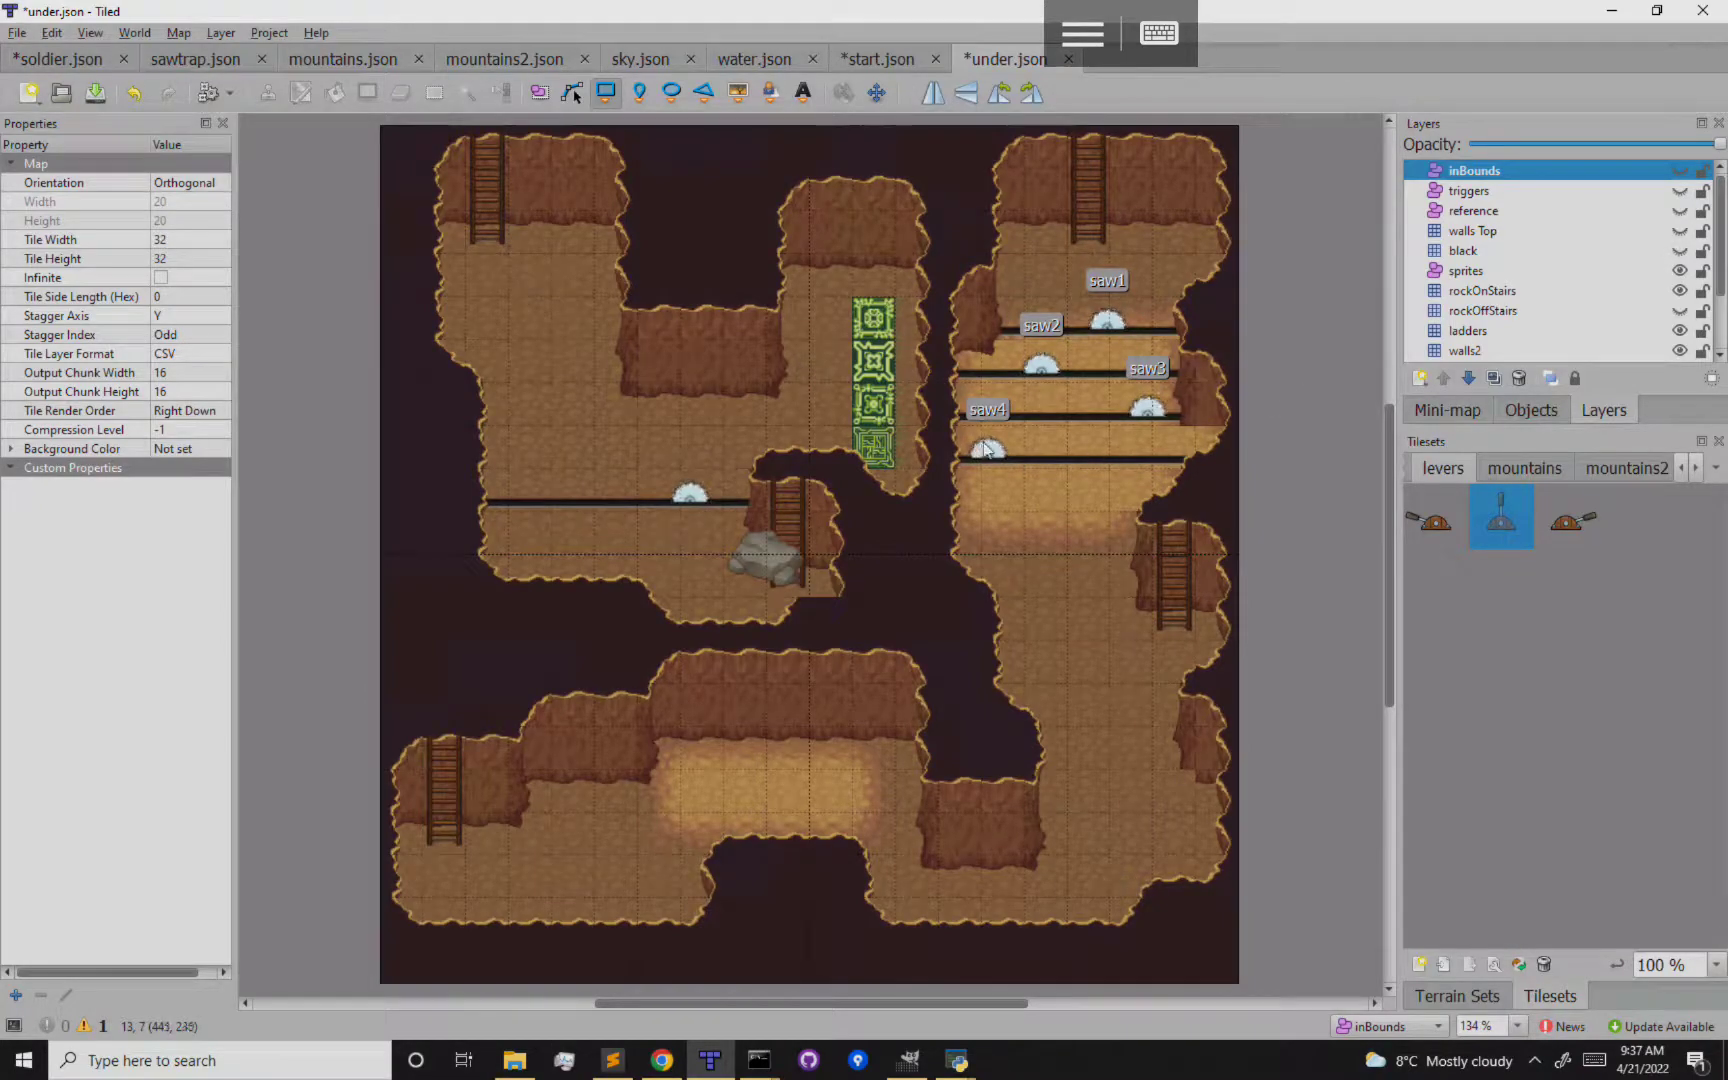
# On the sprites object layer, move saw4 into the cave wall and back onto its track at about X 439, Y 257
pyautogui.click(539, 92)
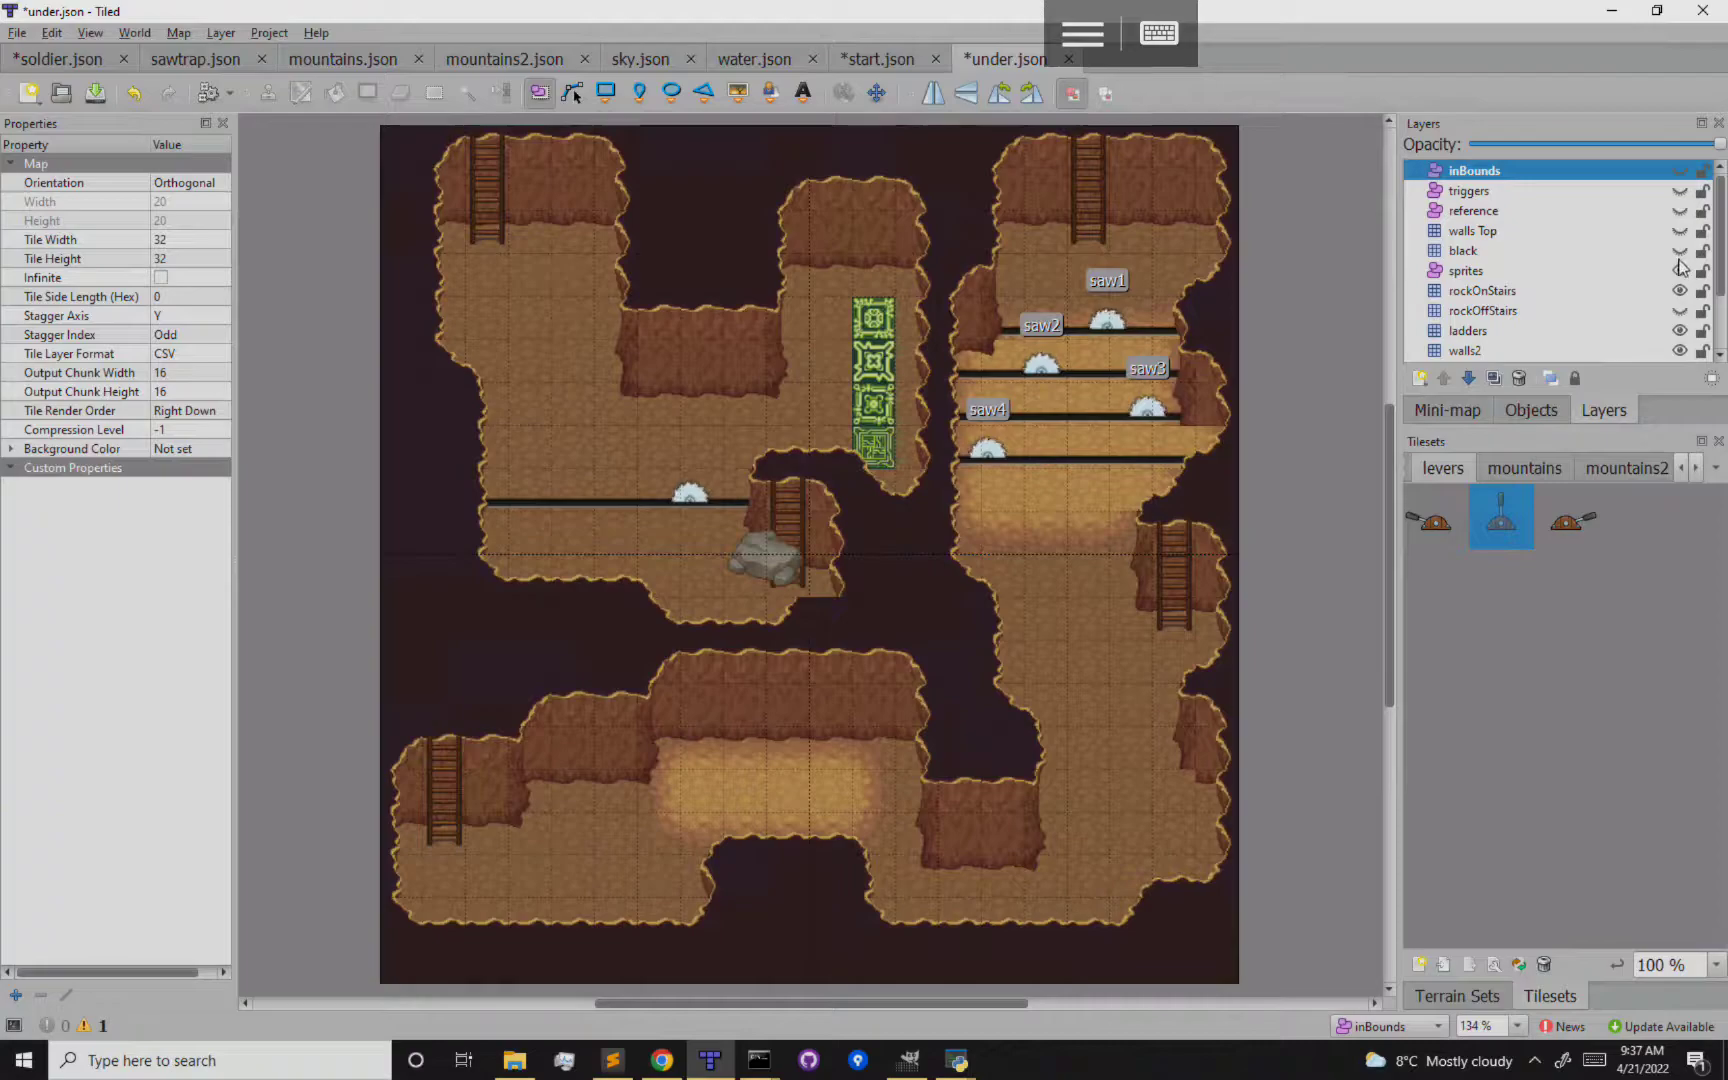
pyautogui.click(1510, 271)
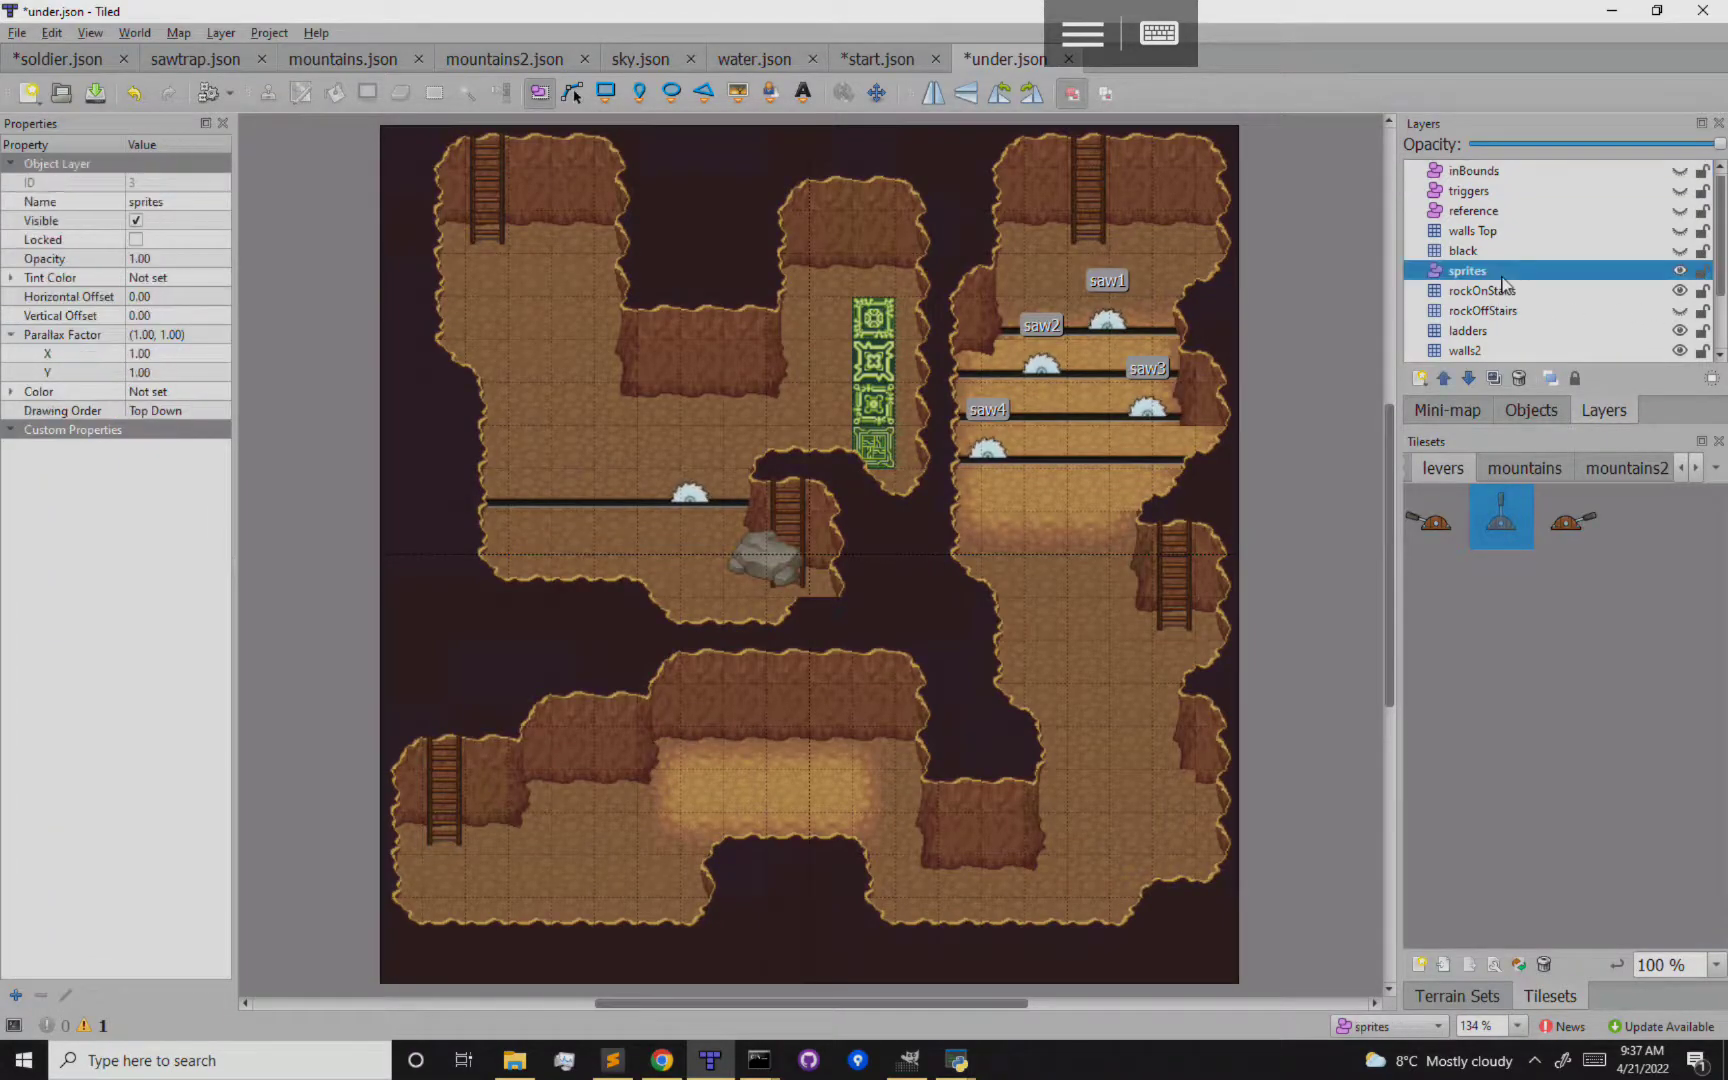
pyautogui.moveTo(986, 450); pyautogui.dragTo(951, 448)
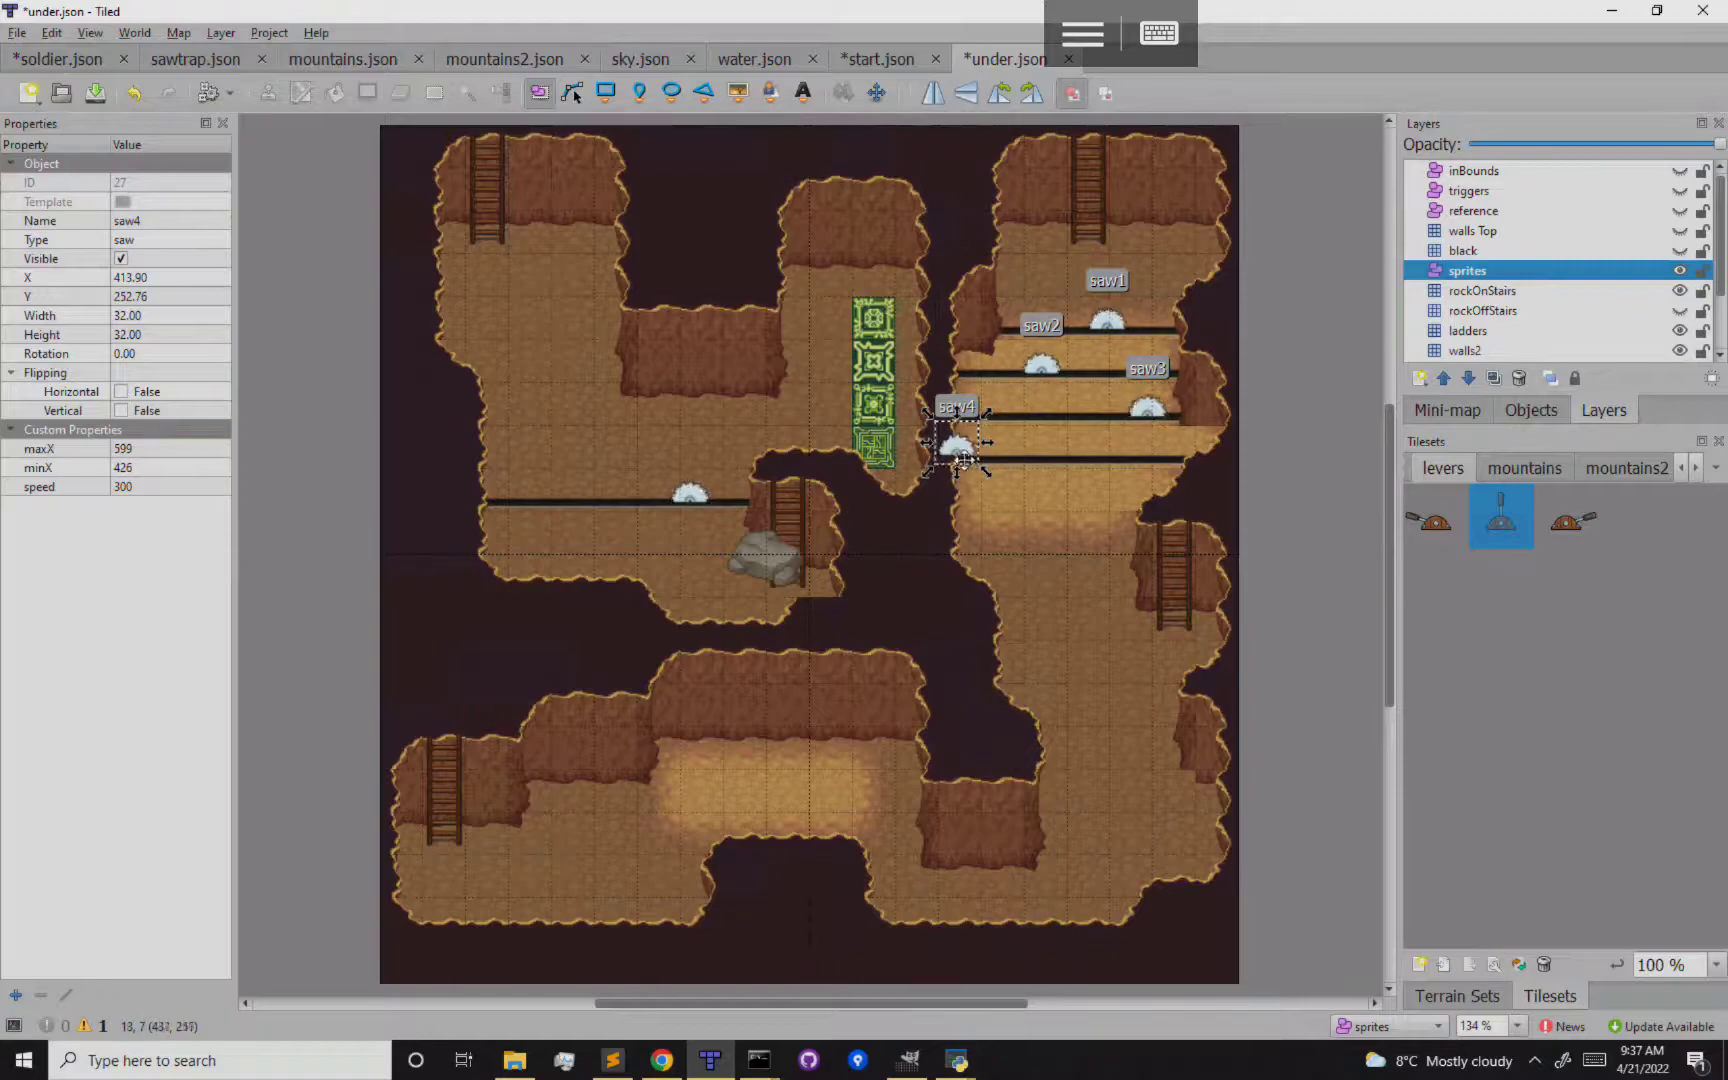
pyautogui.moveTo(967, 448); pyautogui.dragTo(1000, 455)
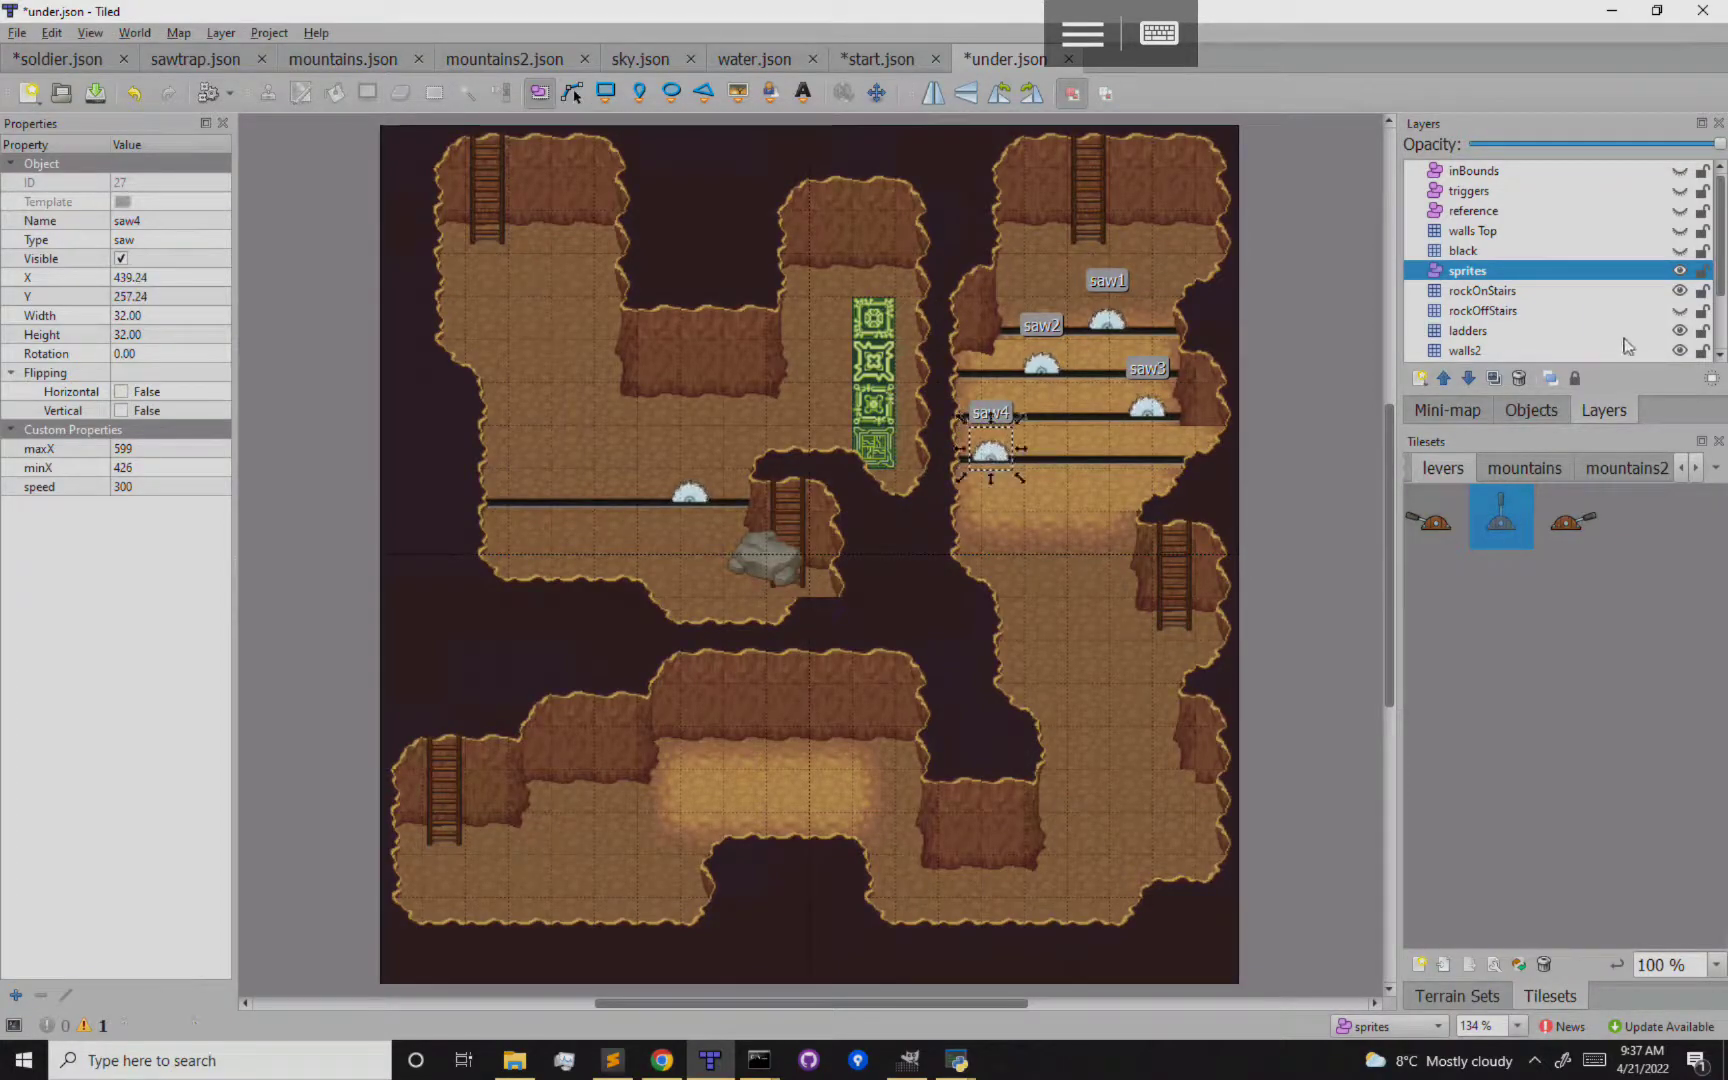
# Toggle the walls Top and black tile layers over the sprites, leaving walls Top shown and black hidden
pyautogui.click(1680, 231)
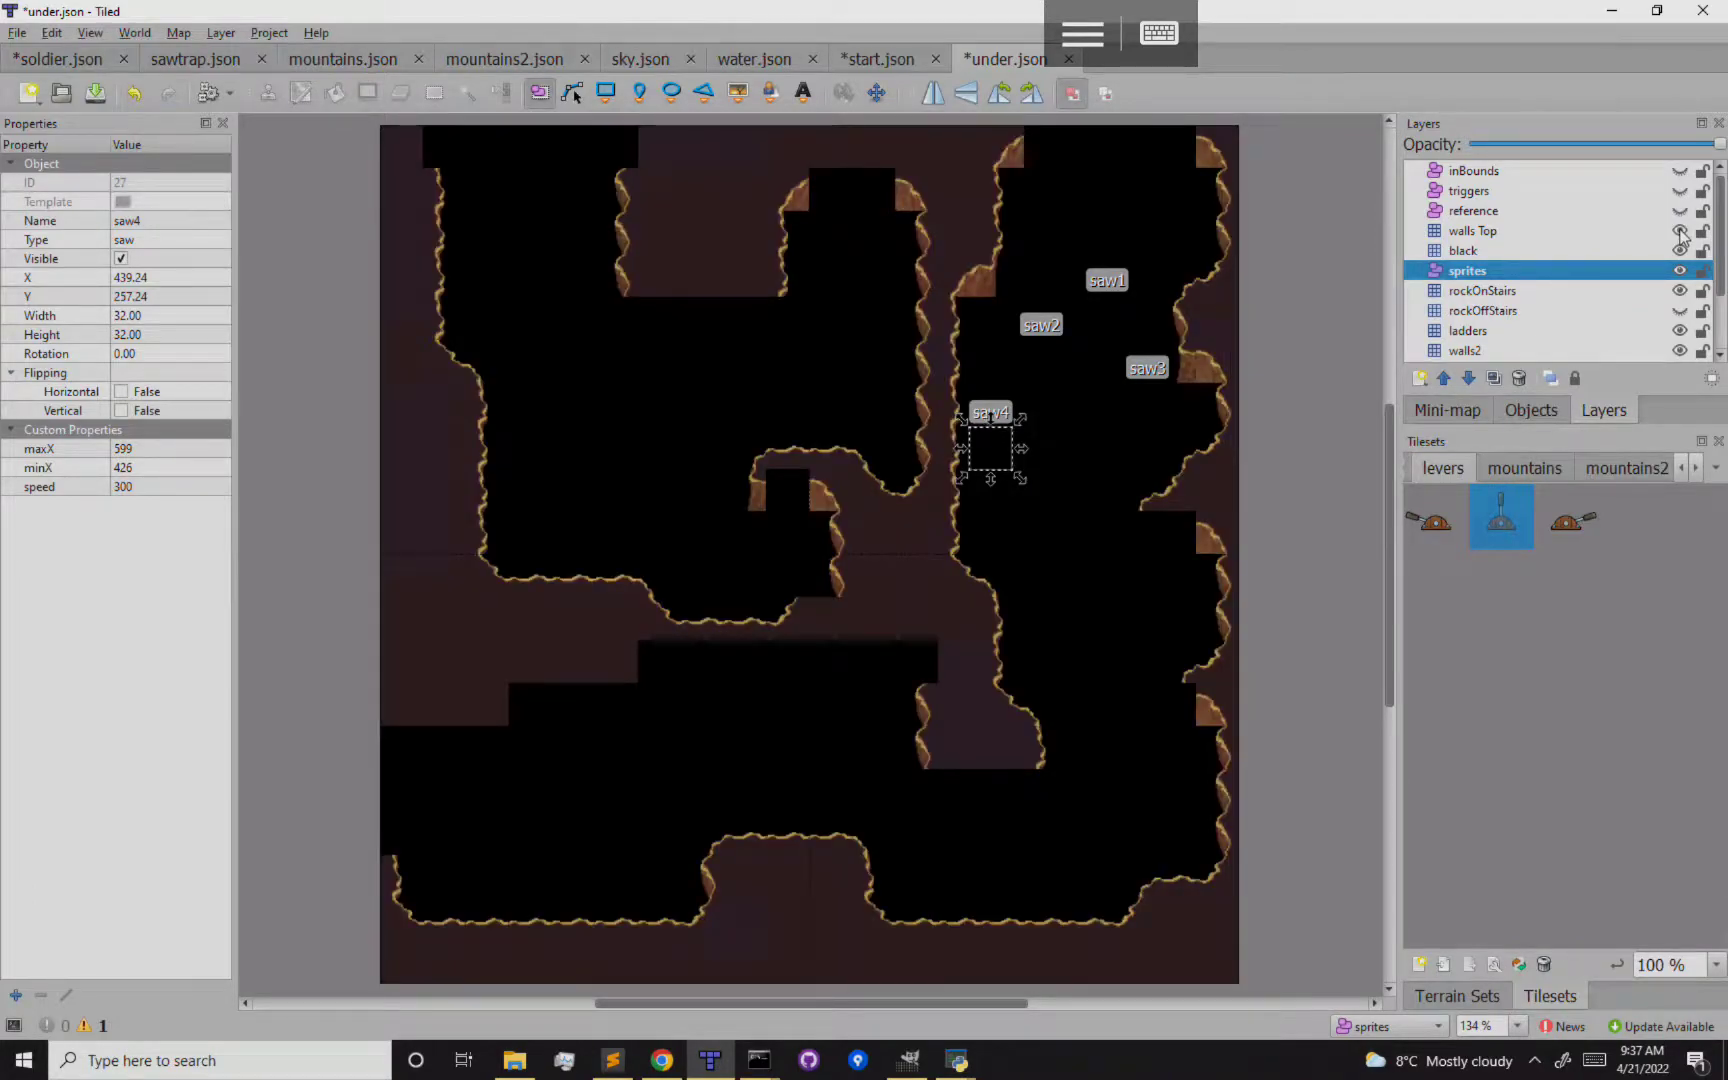
pyautogui.click(1680, 231)
pyautogui.click(1680, 231)
pyautogui.click(1689, 255)
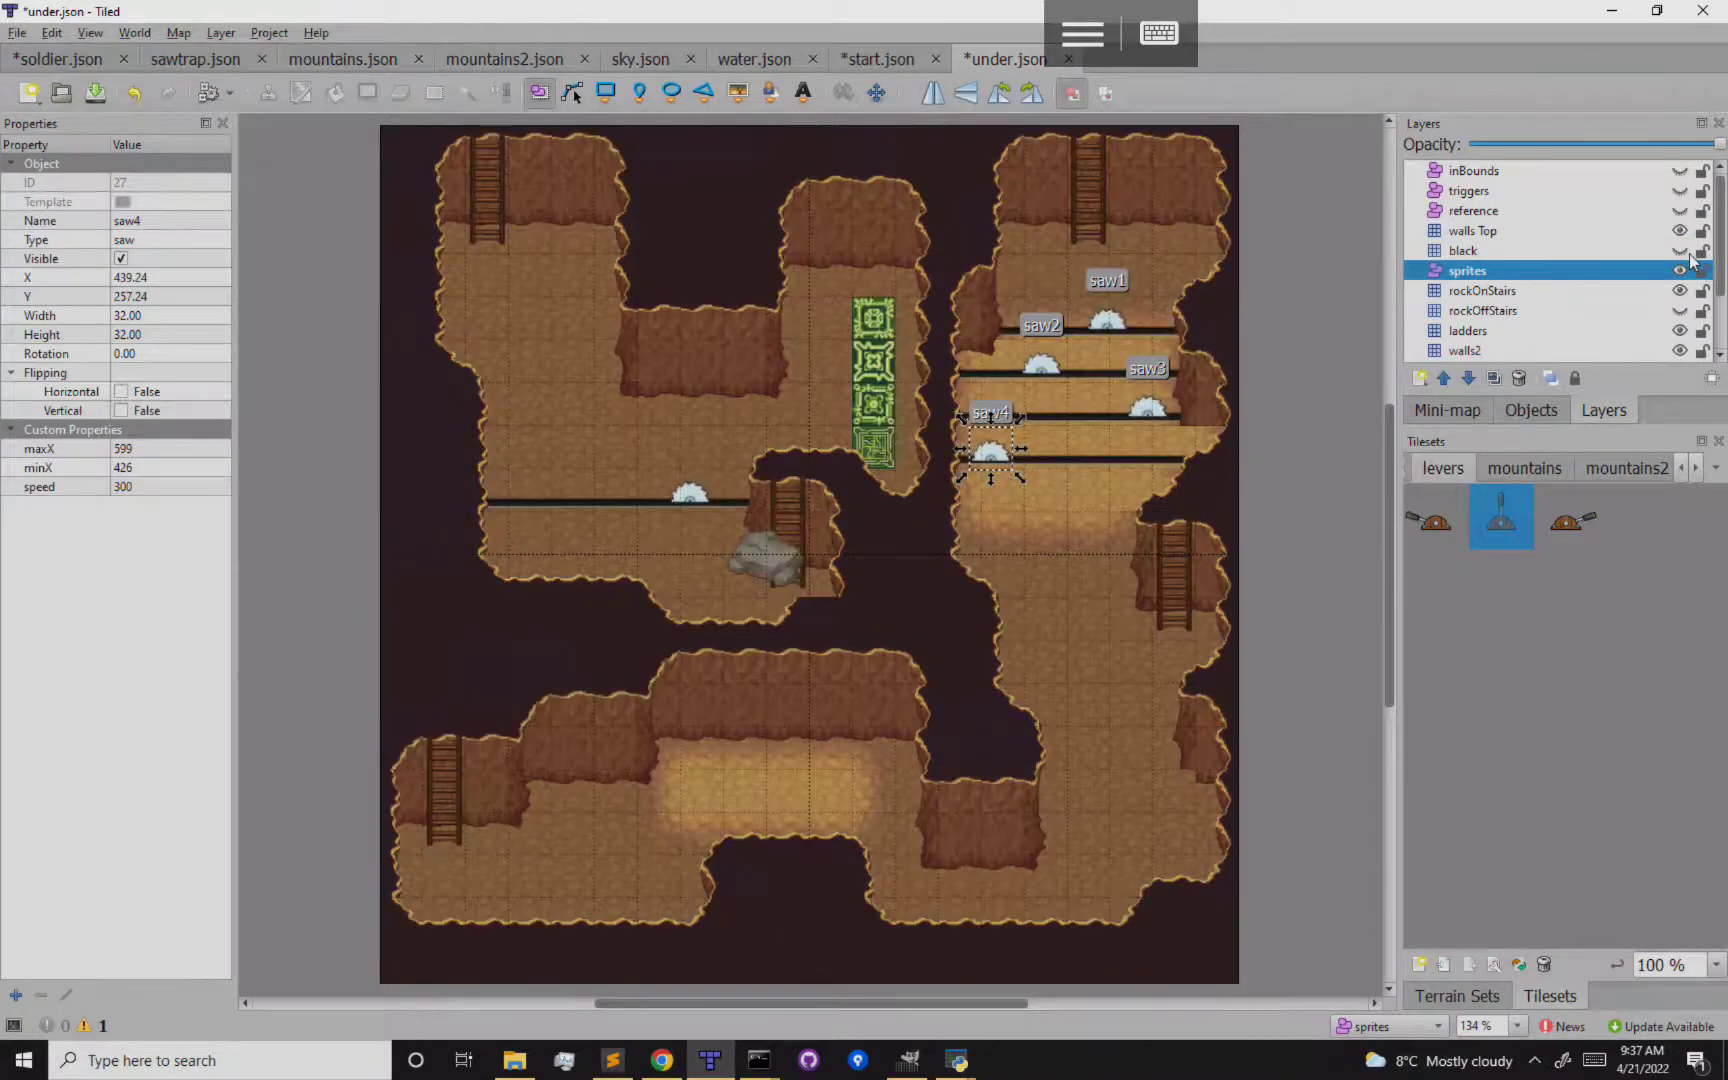
# Toggle the black layer over the sprites, leaving it hidden, and move saw4 off its track to about X 465, Y 297
pyautogui.click(1689, 255)
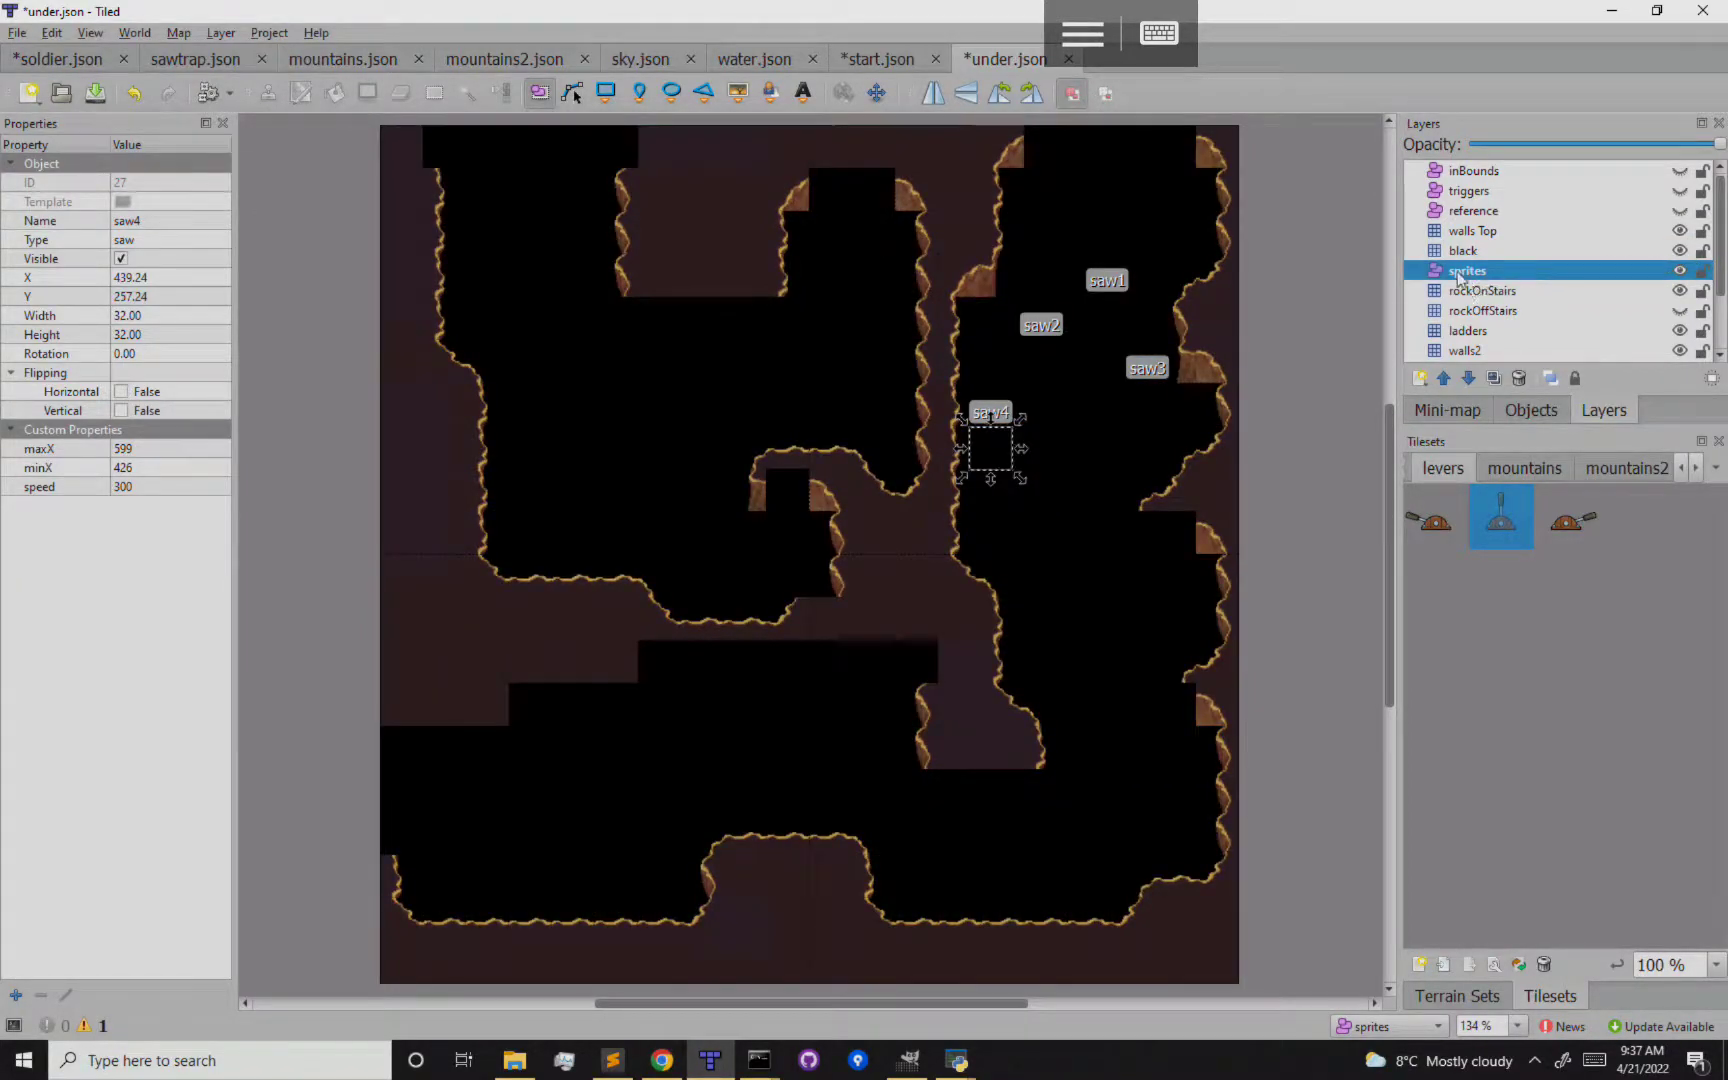
pyautogui.click(1681, 252)
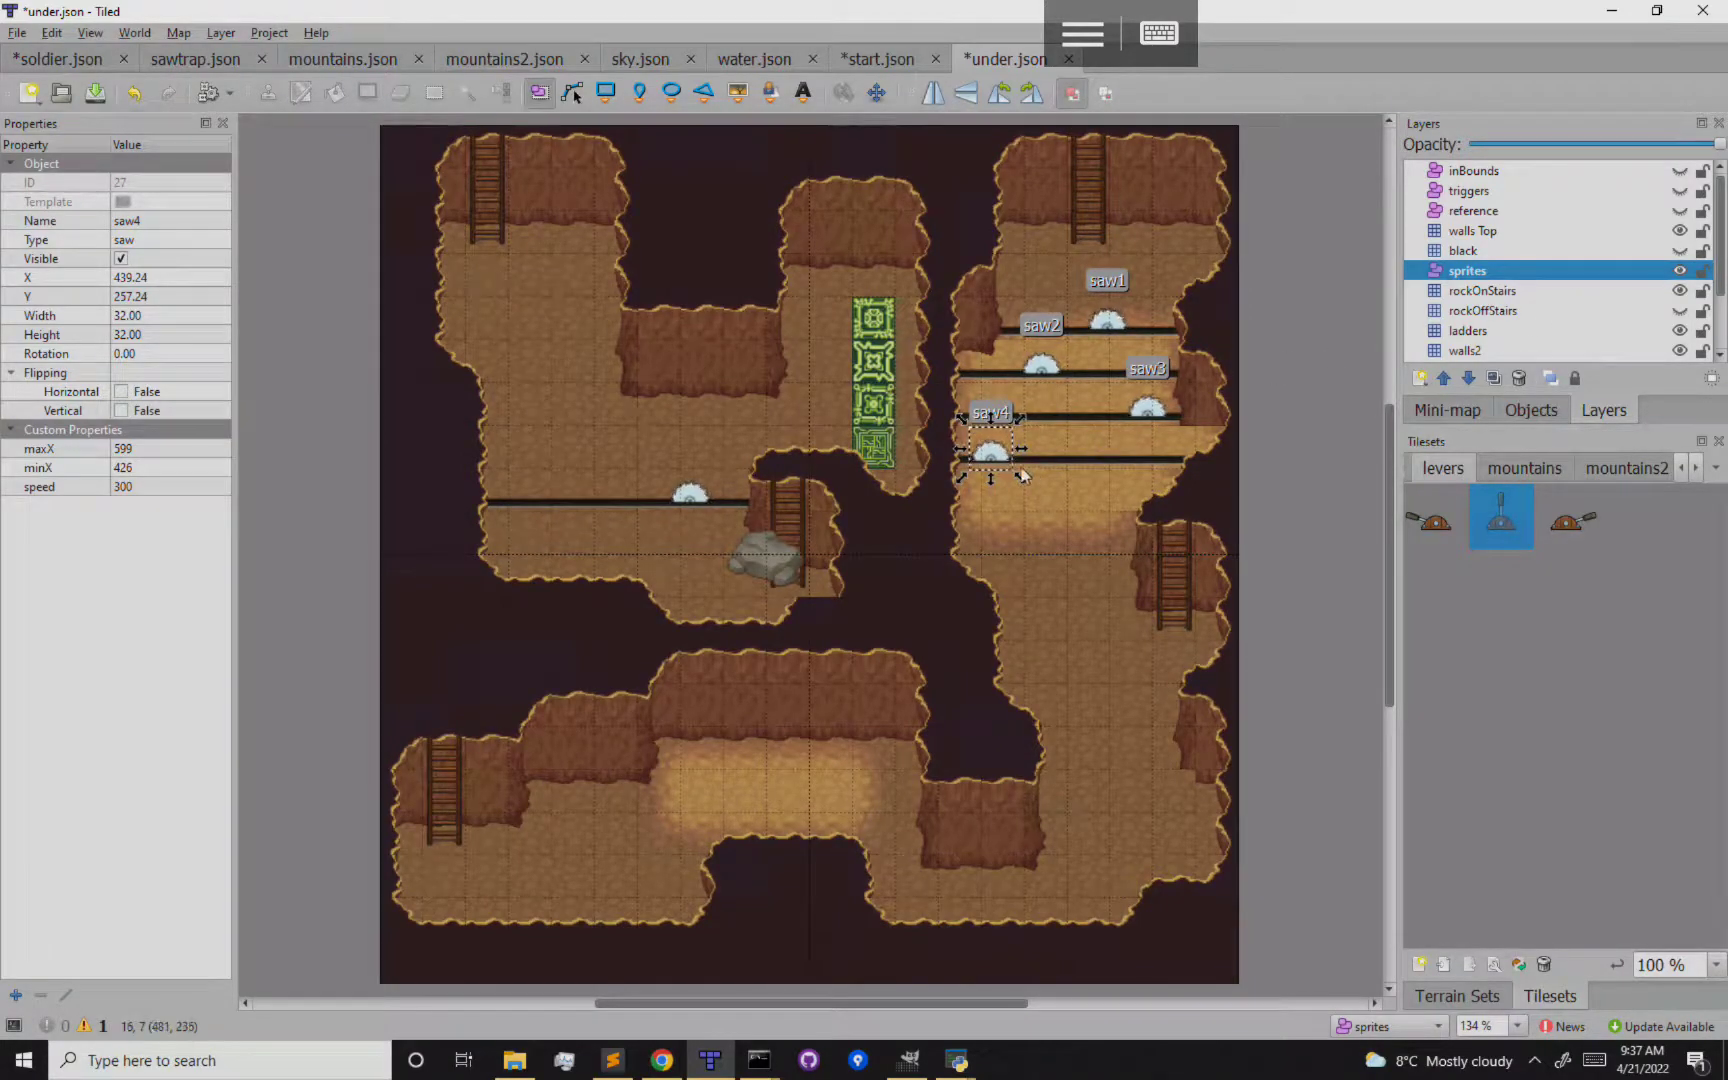
pyautogui.moveTo(987, 451); pyautogui.dragTo(1027, 510)
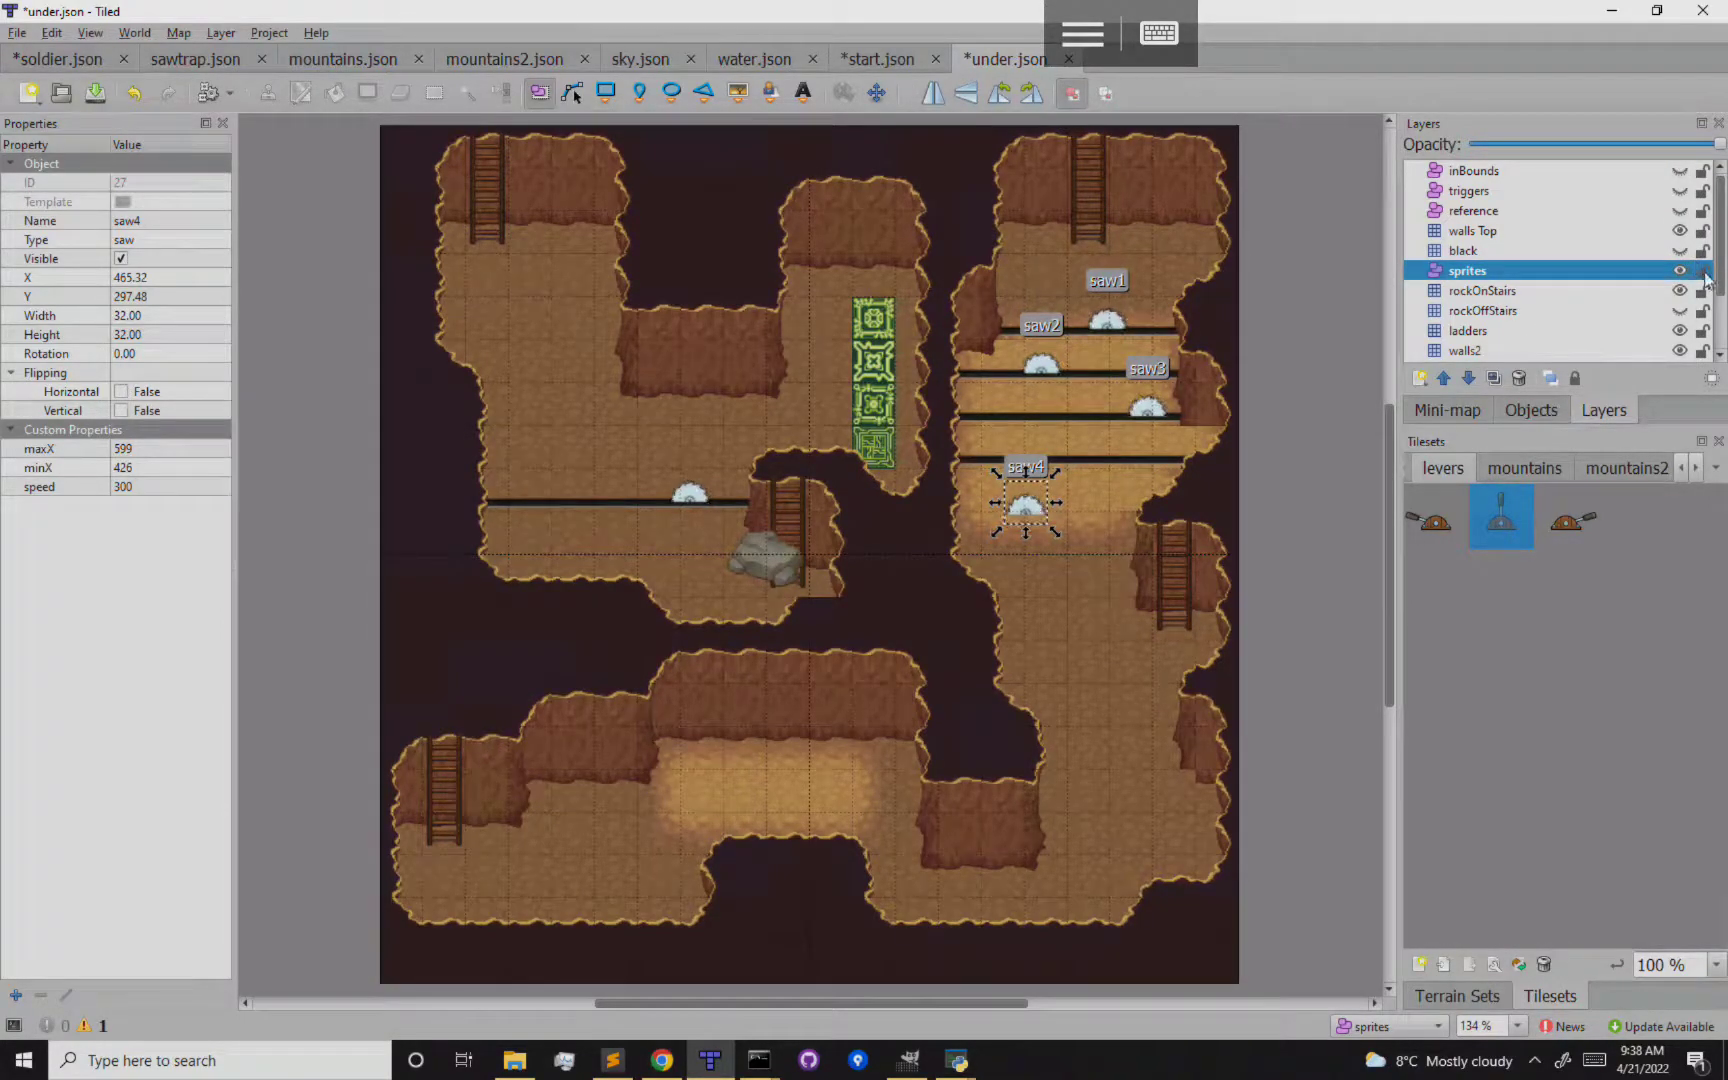
# Alternate the visibility of the rockOnStairs and rockOffStairs tile layers, leaving rockOnStairs shown and rockOffStairs hidden
pyautogui.moveTo(1720, 287)
pyautogui.mouseDown()
pyautogui.moveTo(1724, 360)
pyautogui.moveTo(1723, 313)
pyautogui.mouseUp()
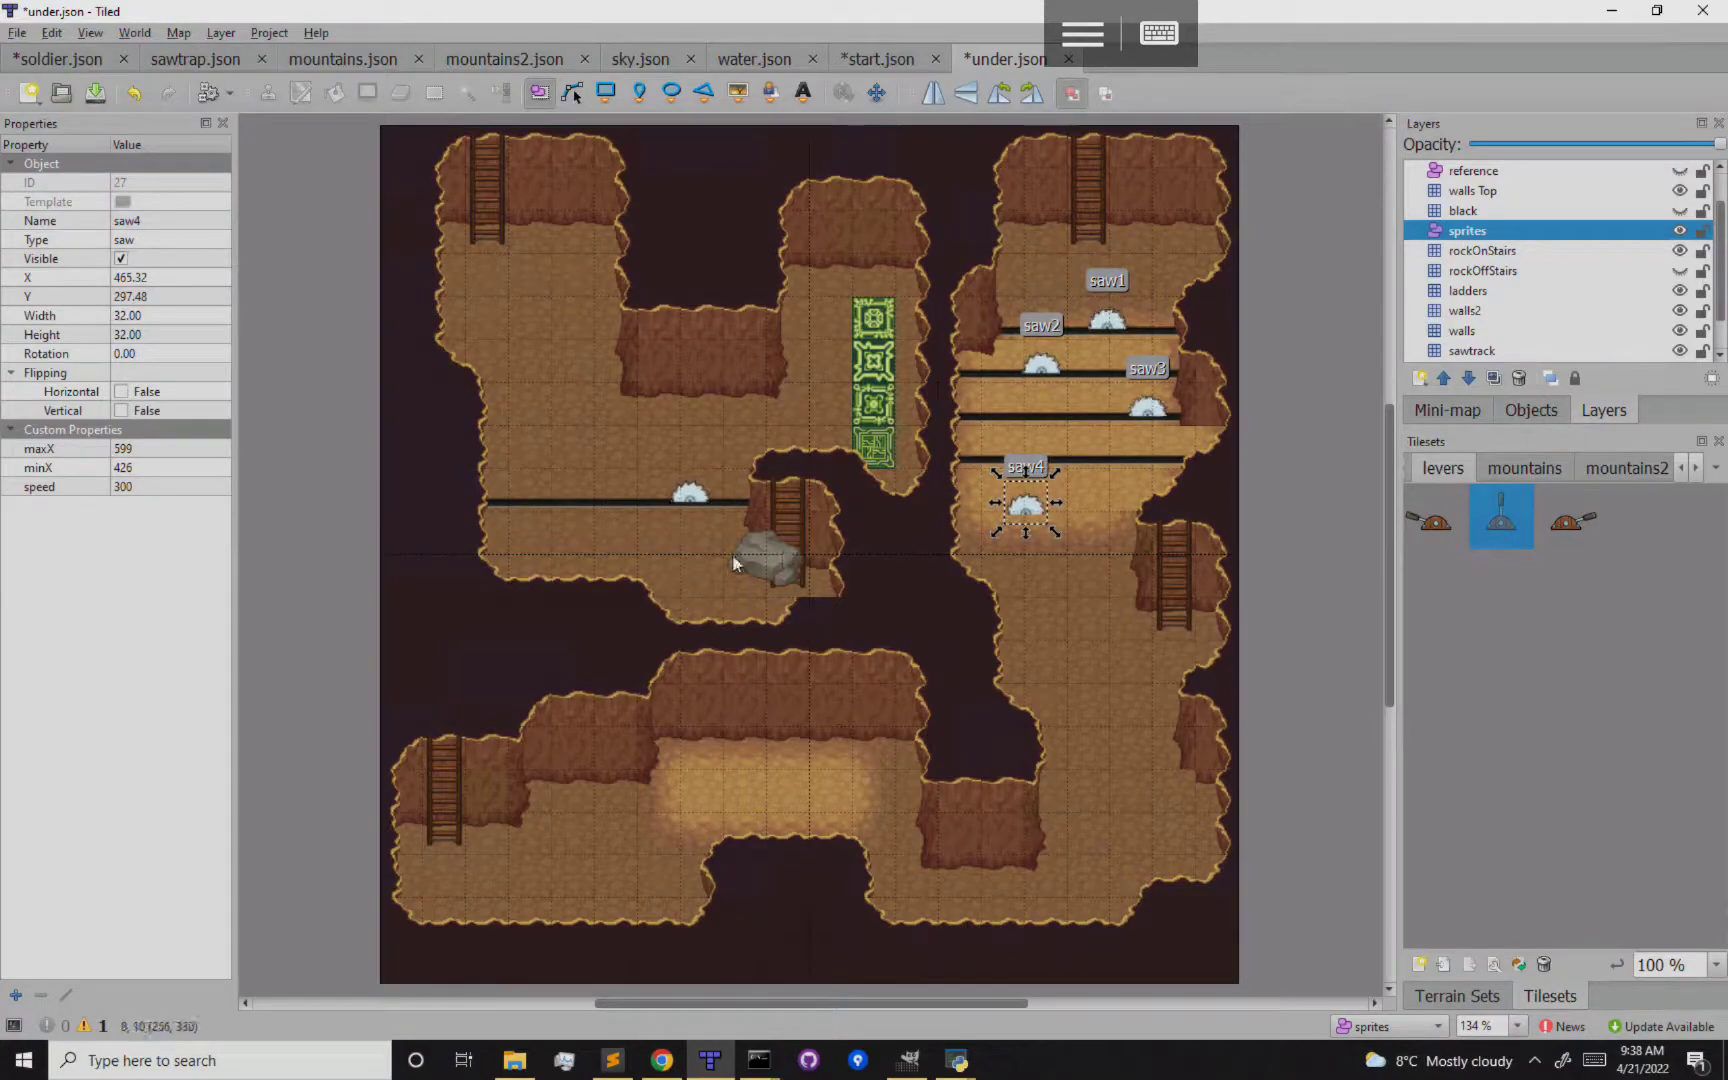
pyautogui.click(765, 566)
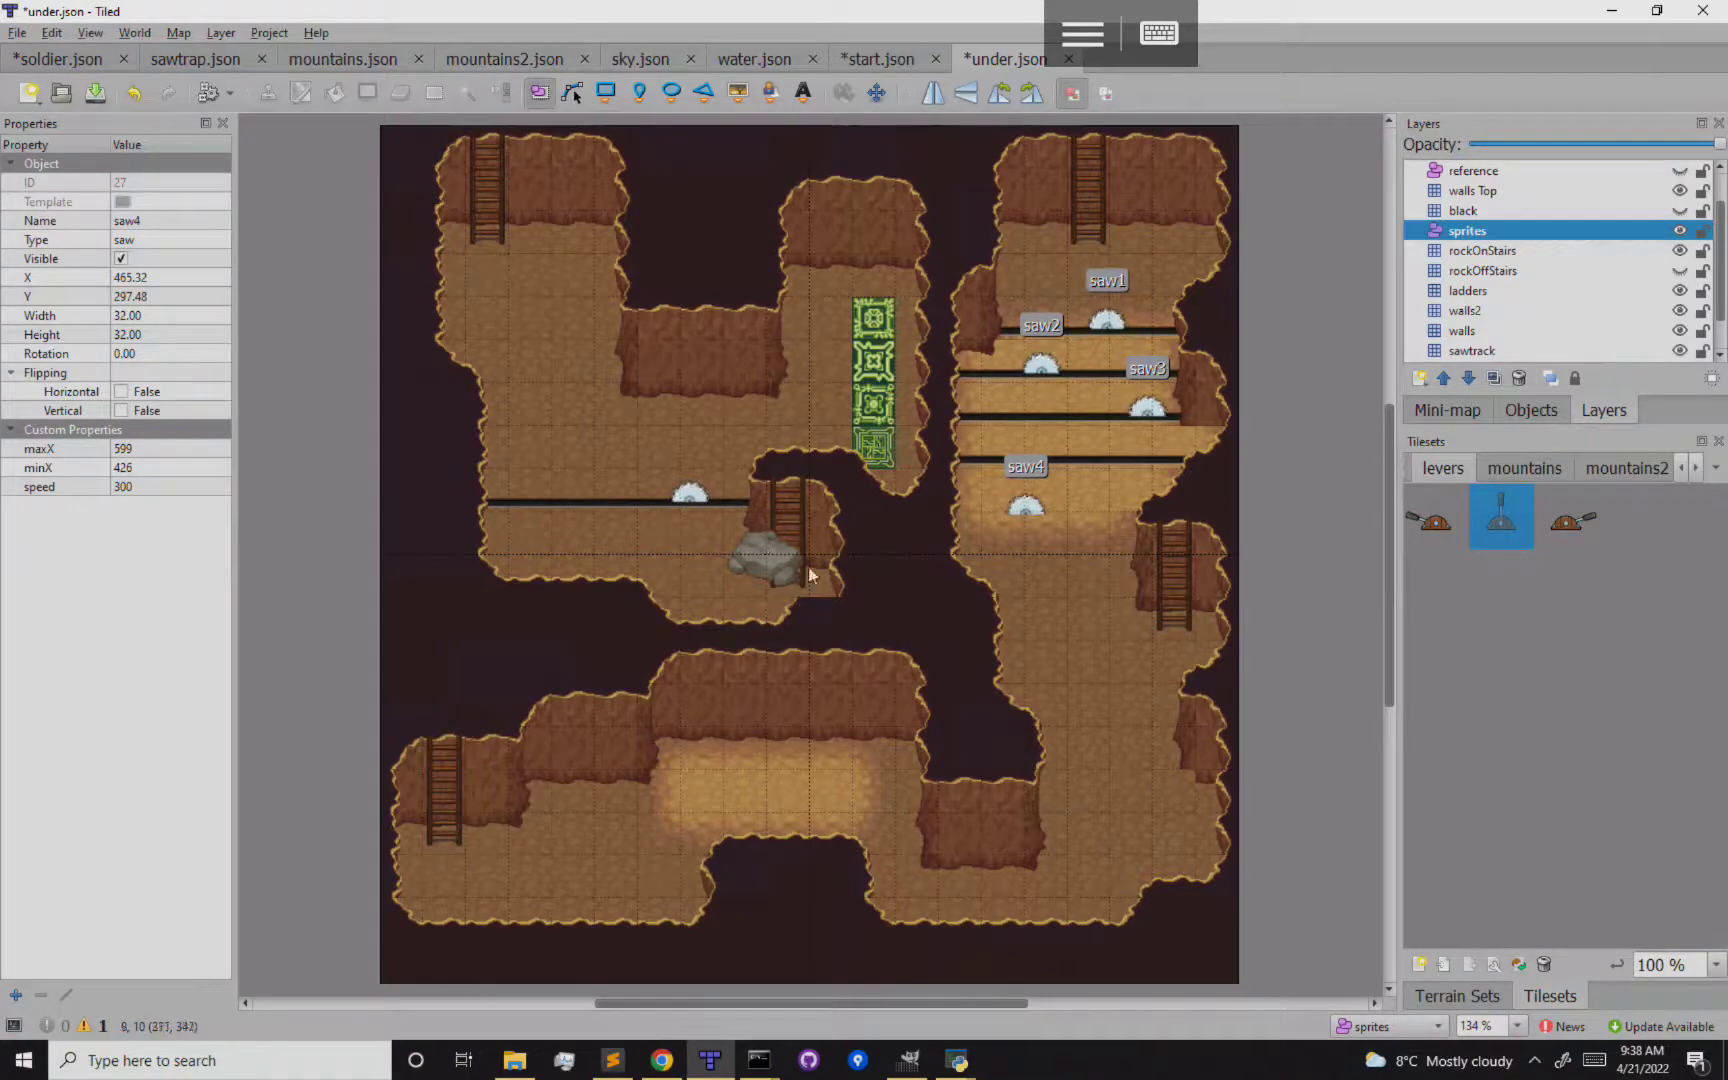
pyautogui.click(1681, 255)
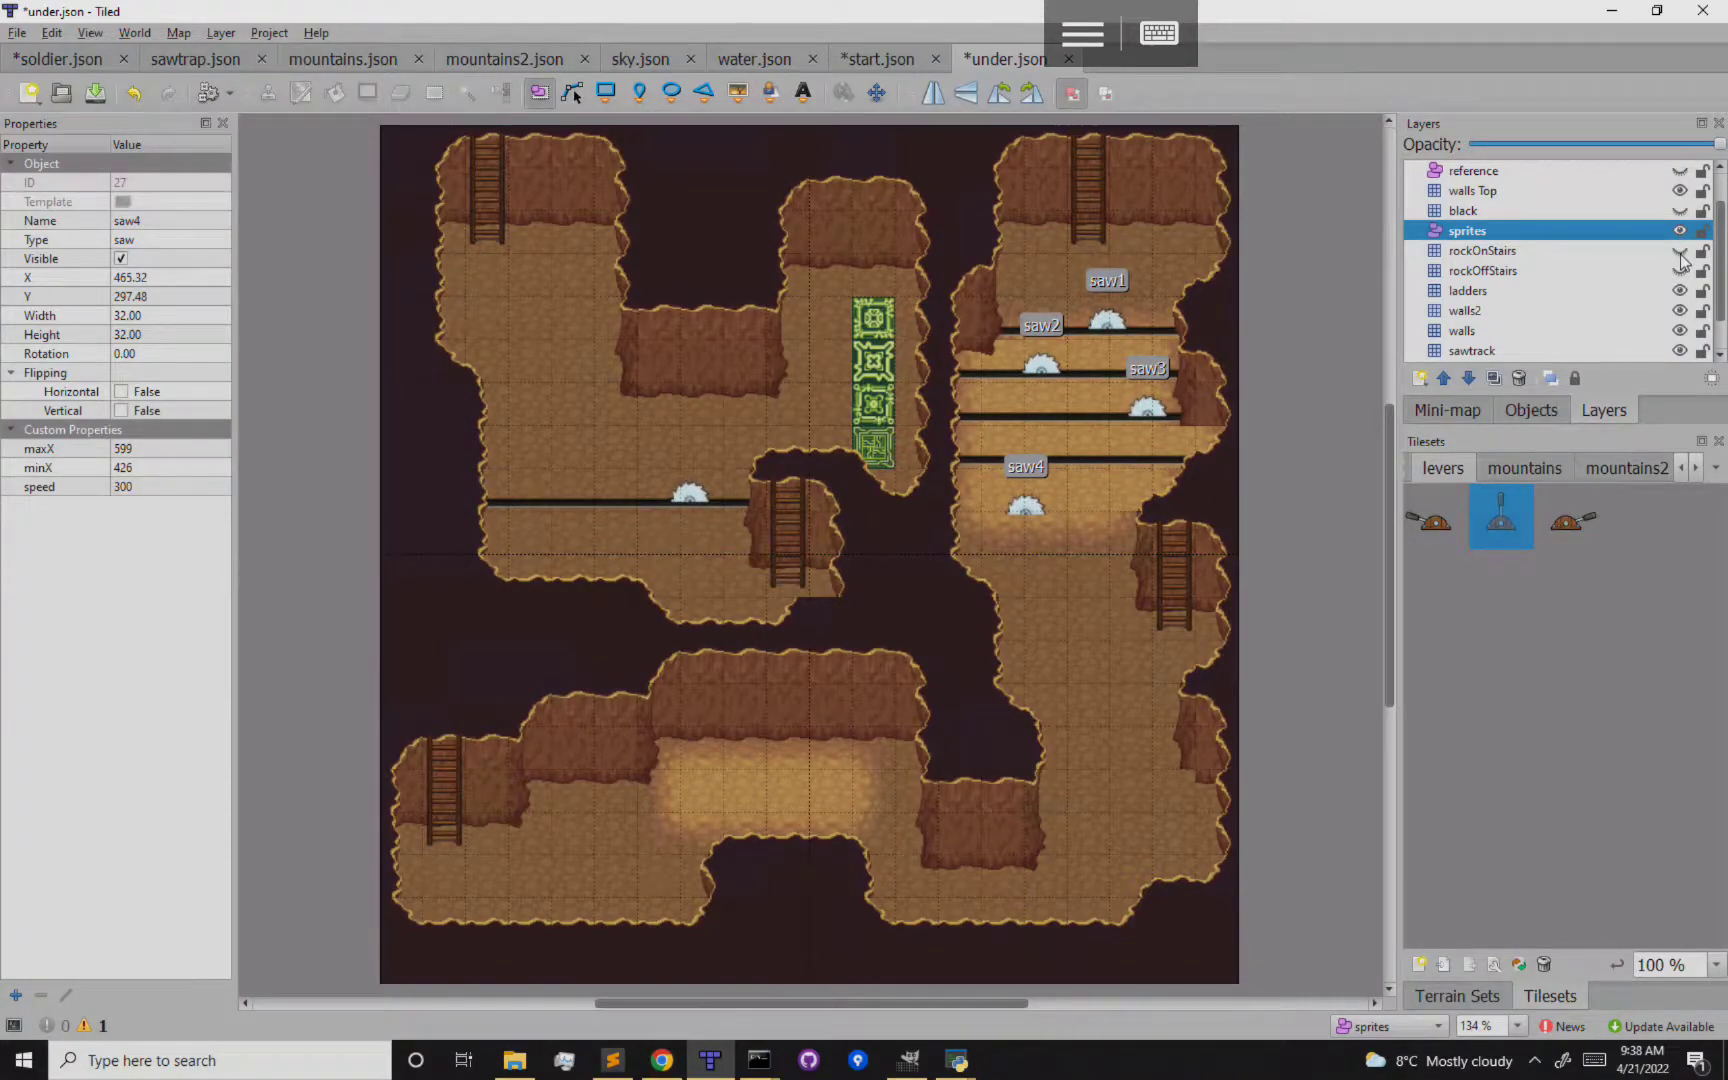
pyautogui.click(1681, 272)
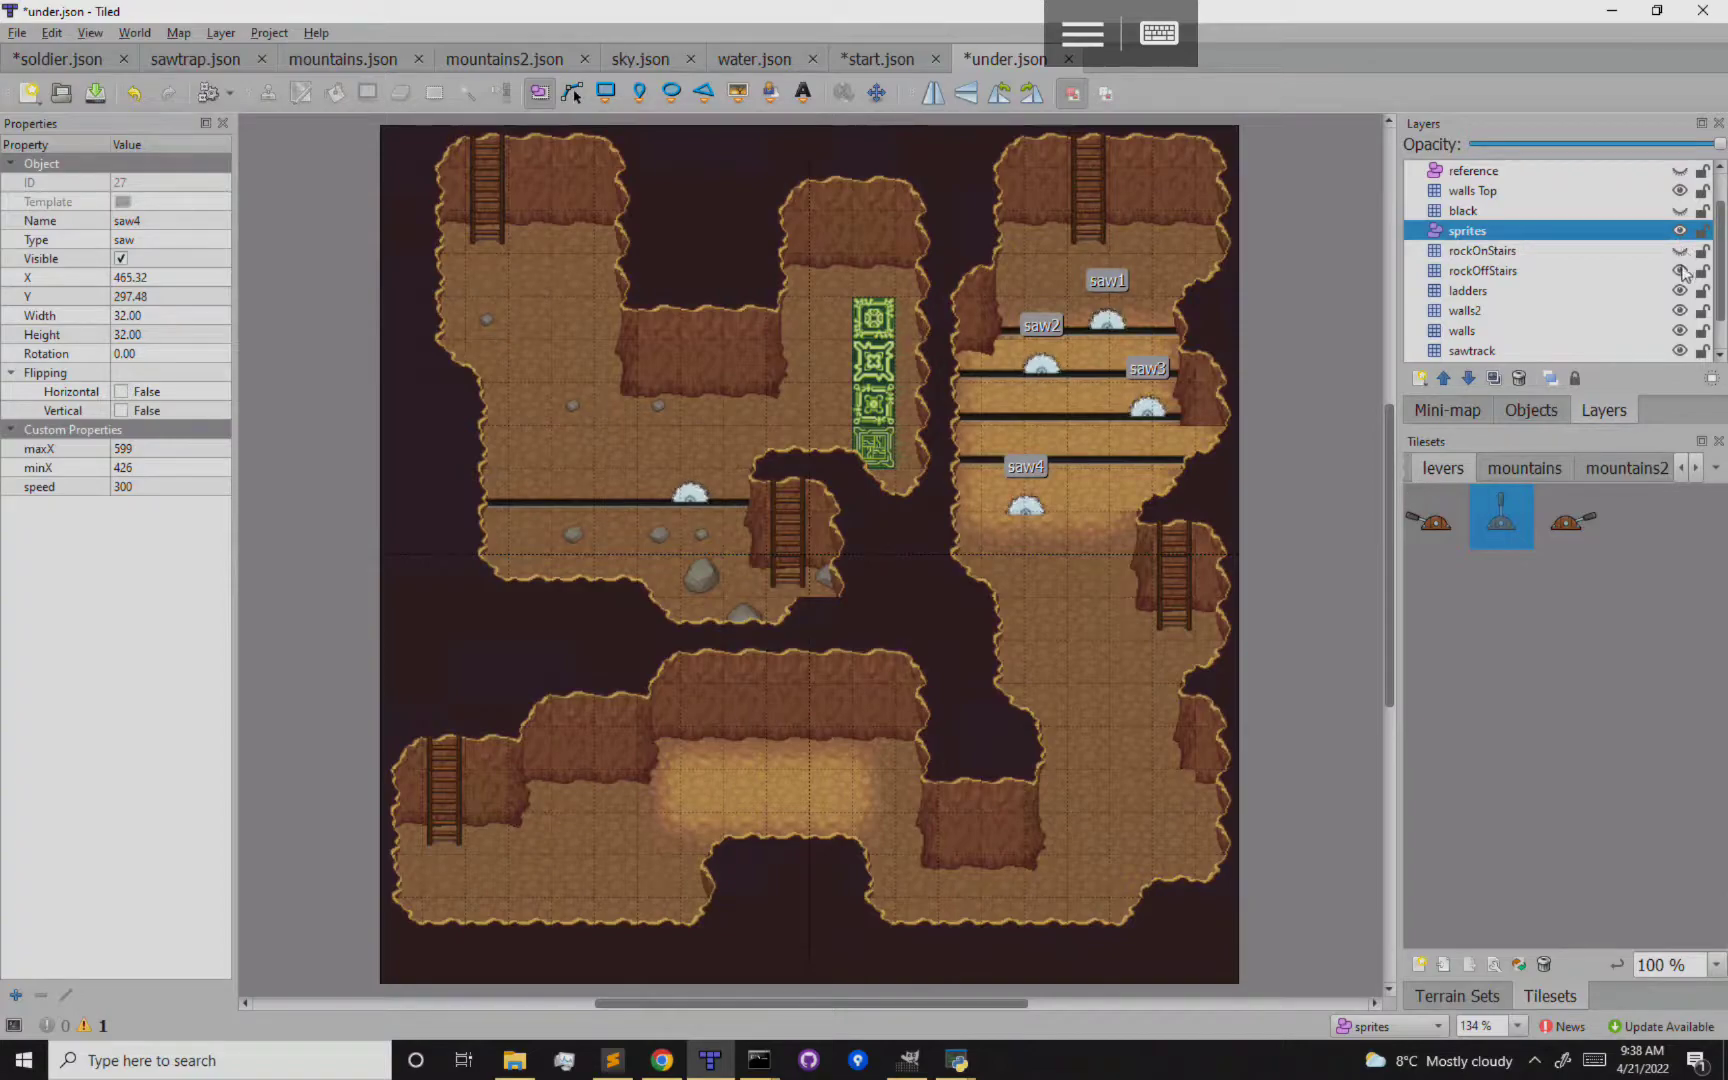
pyautogui.click(1681, 251)
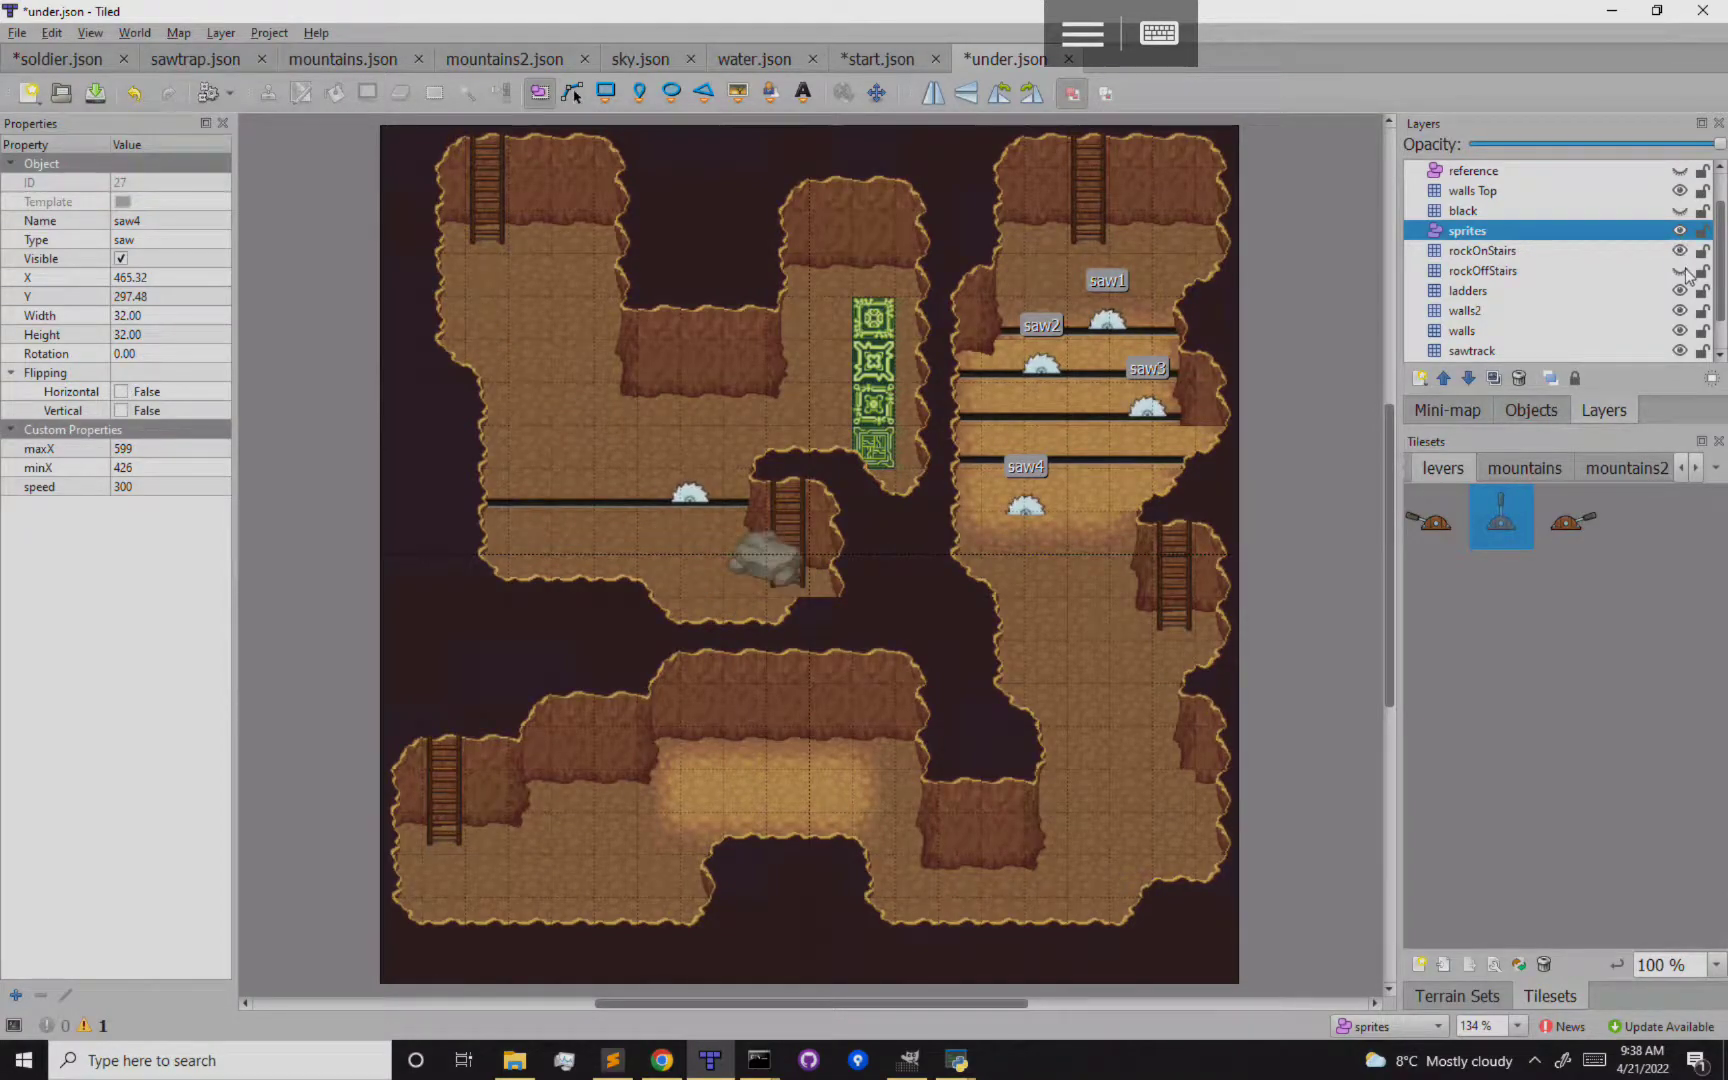
pyautogui.click(1681, 251)
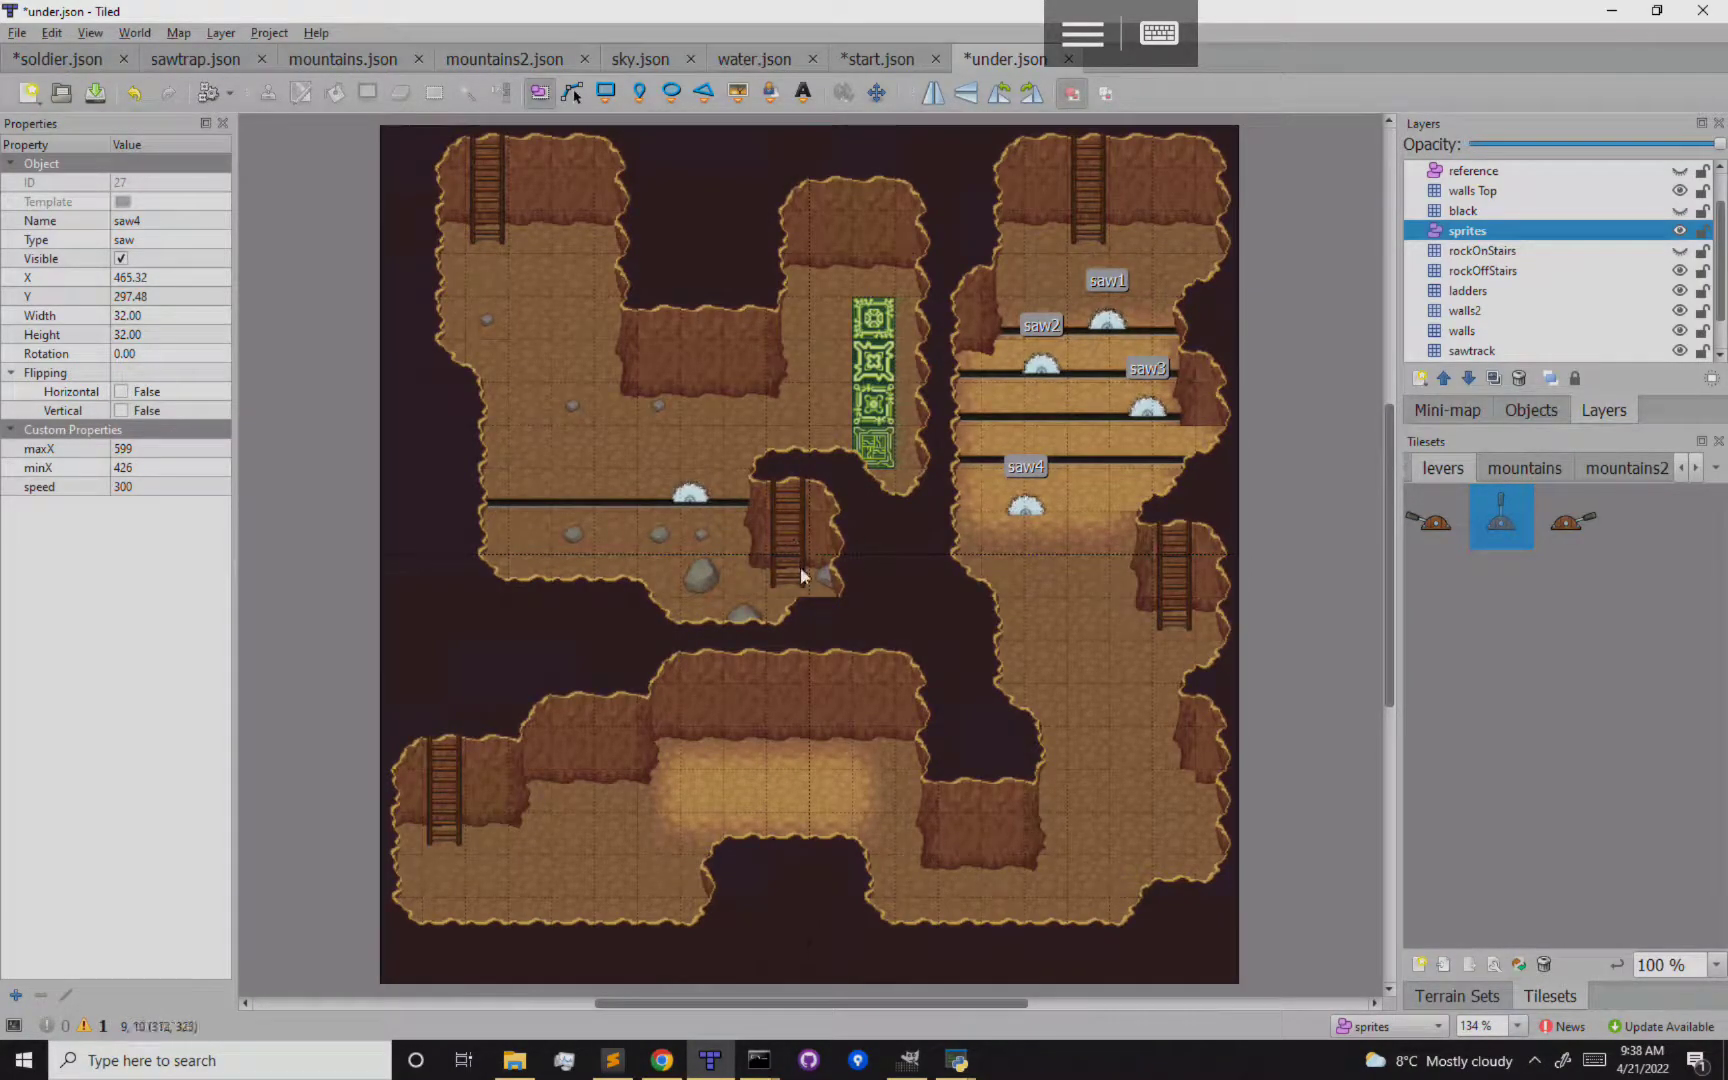
pyautogui.click(1681, 251)
pyautogui.click(1681, 271)
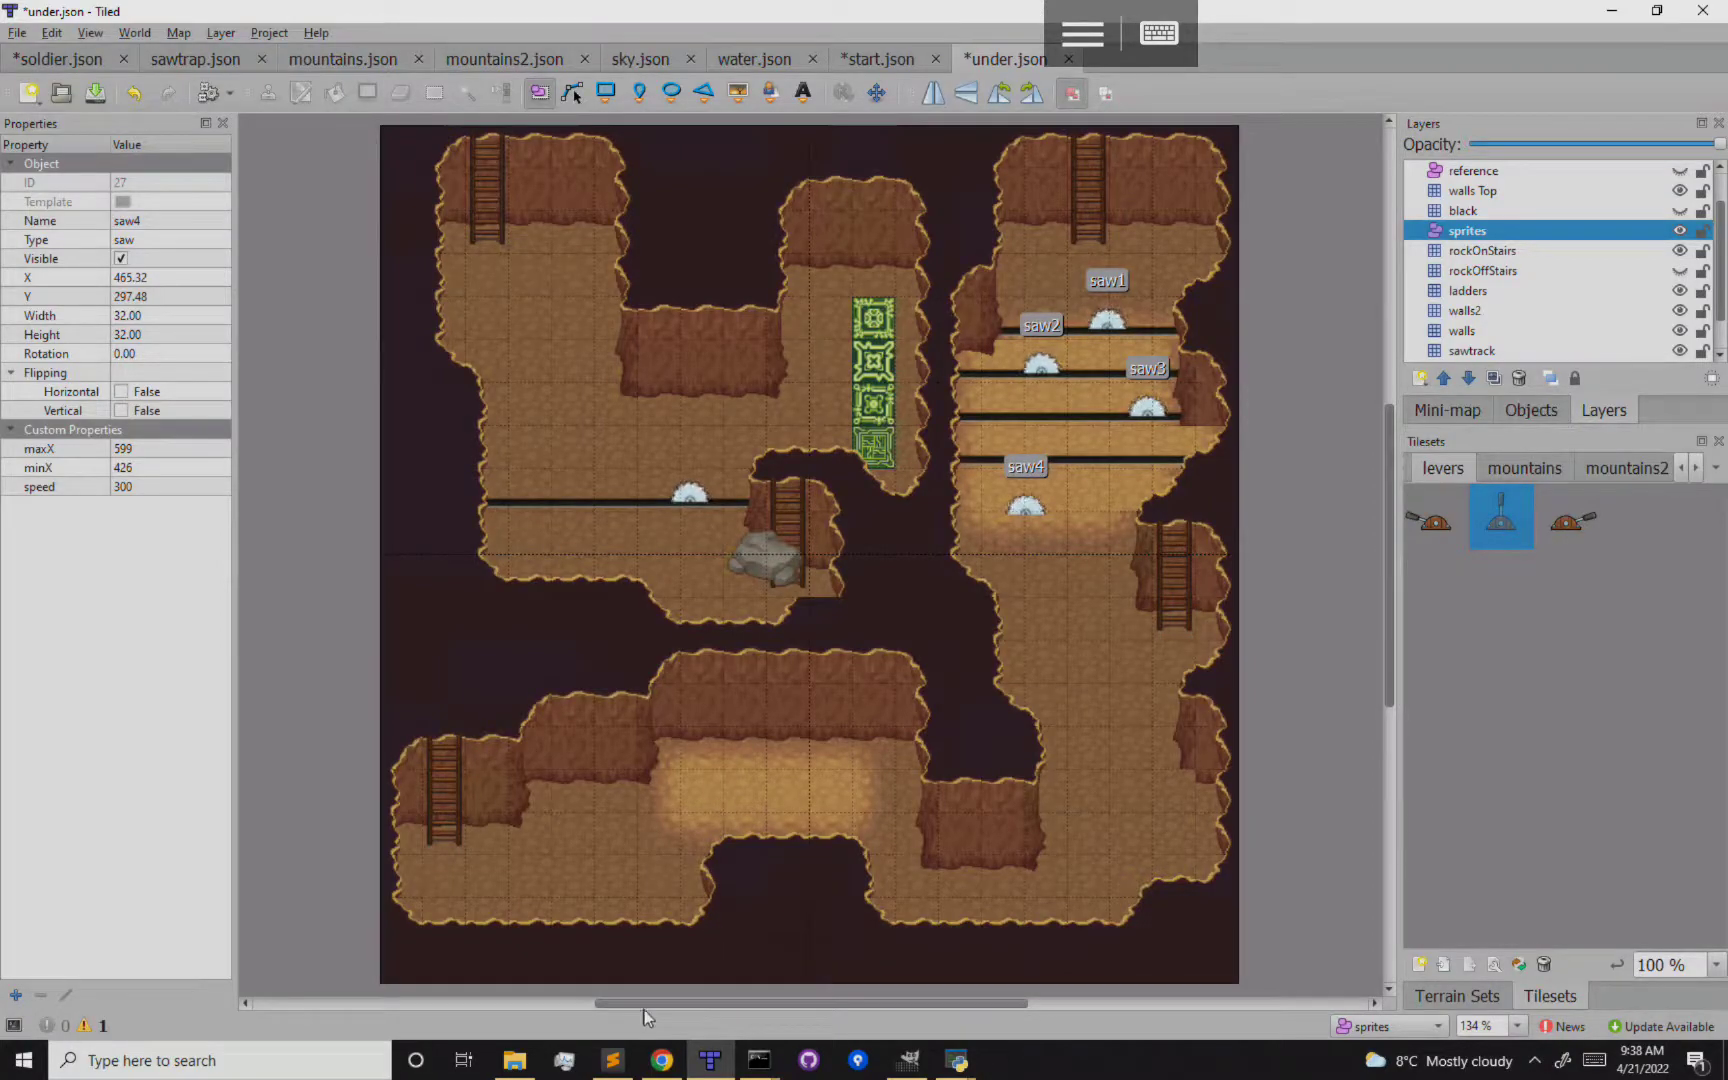
# Switch to Chrome to review the well-defined layers in the Maps in LAN-Caster agenda, and return to Tiled
pyautogui.click(661, 1056)
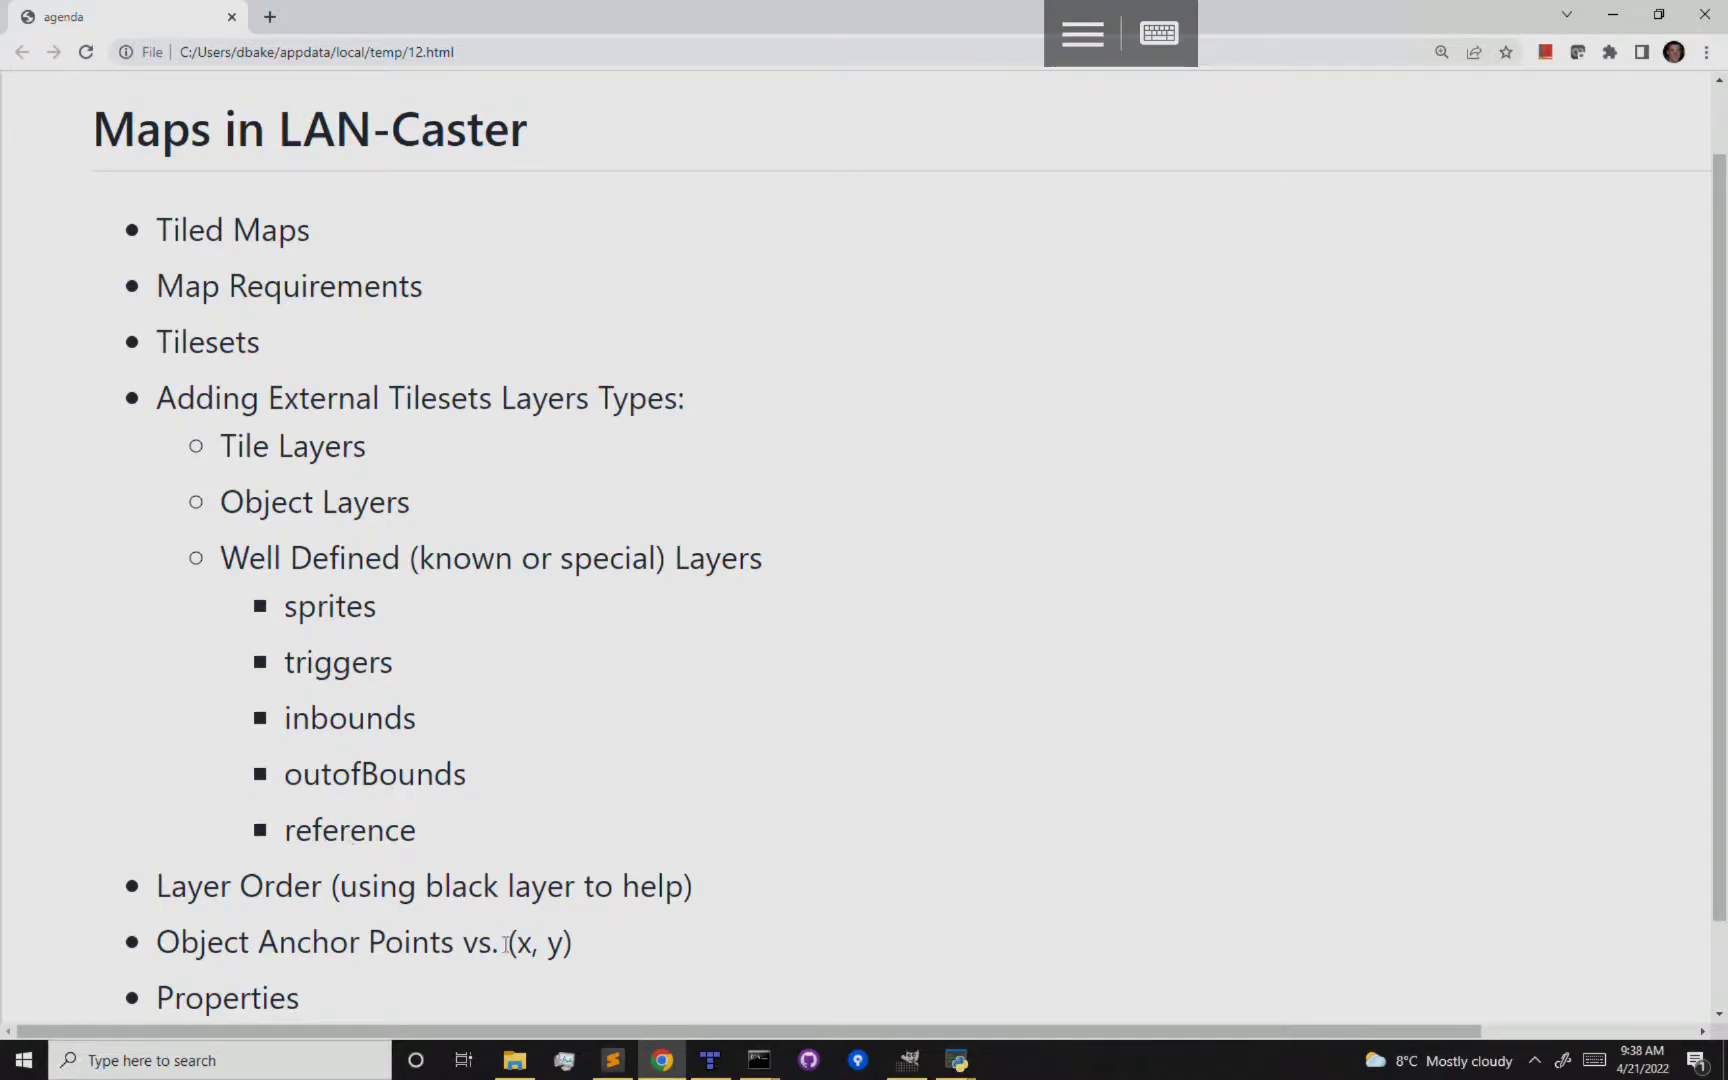
pyautogui.moveTo(621, 1066)
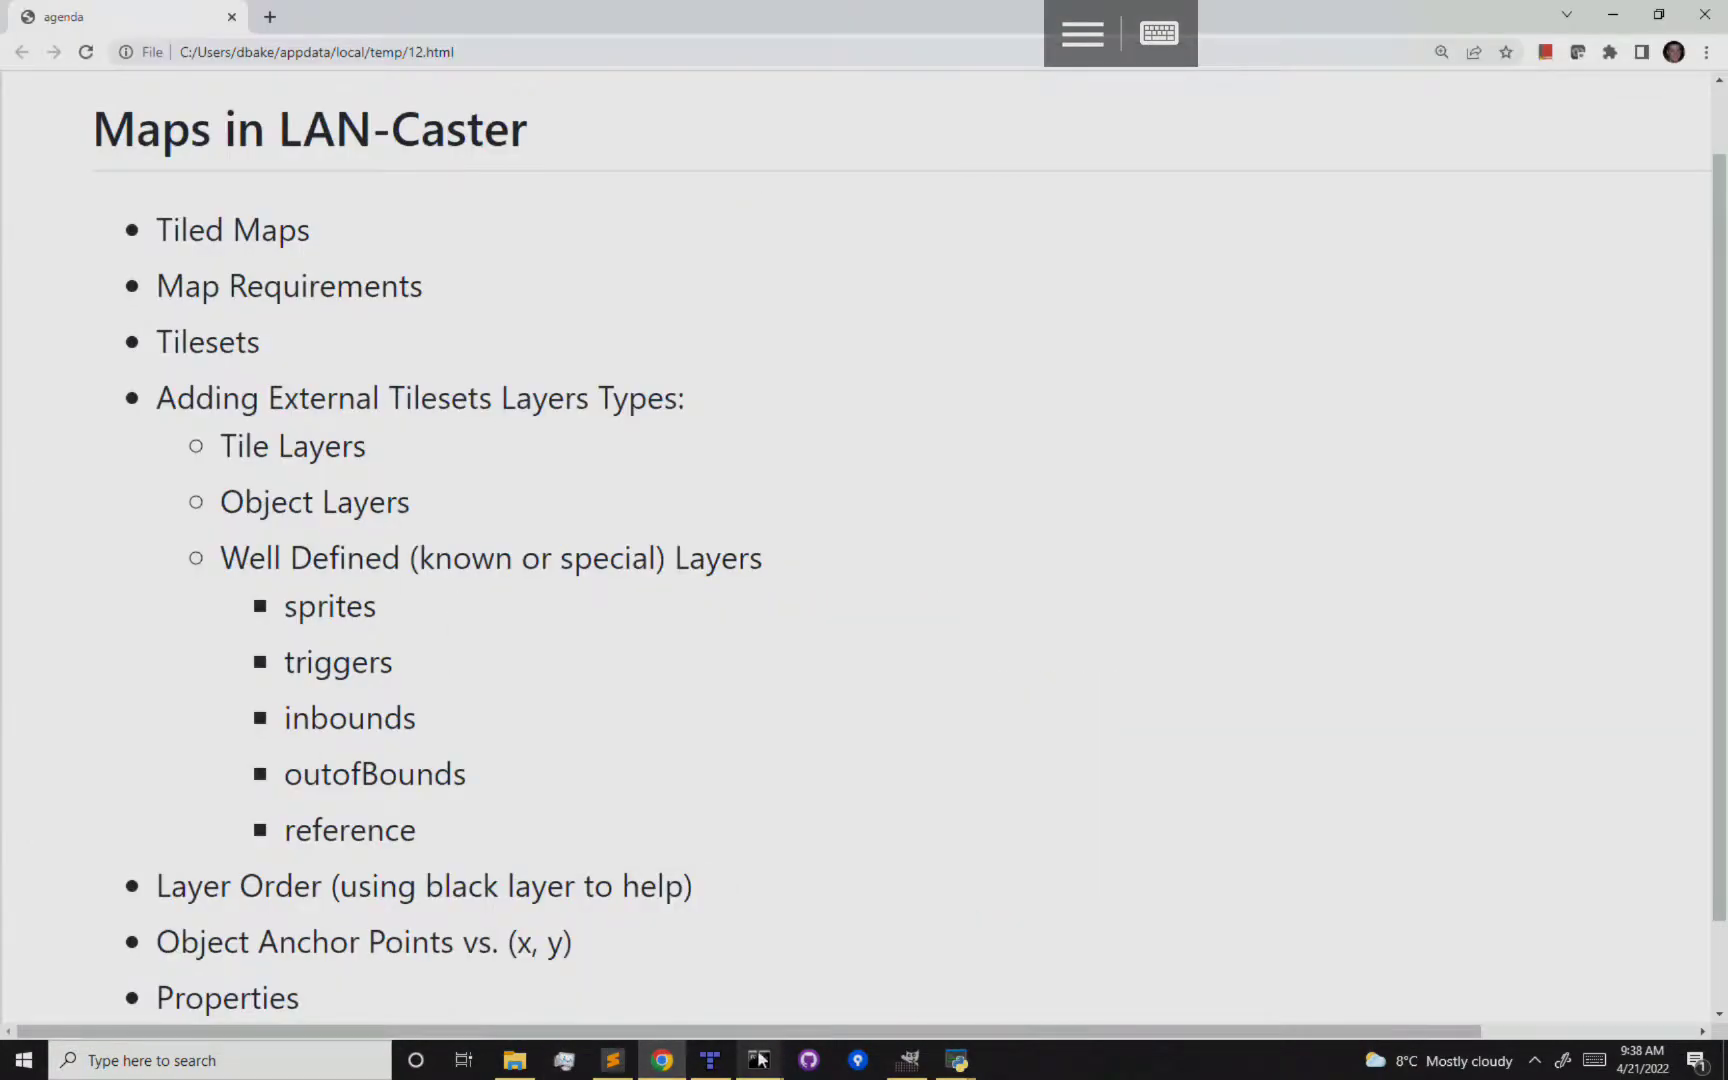
pyautogui.click(710, 1060)
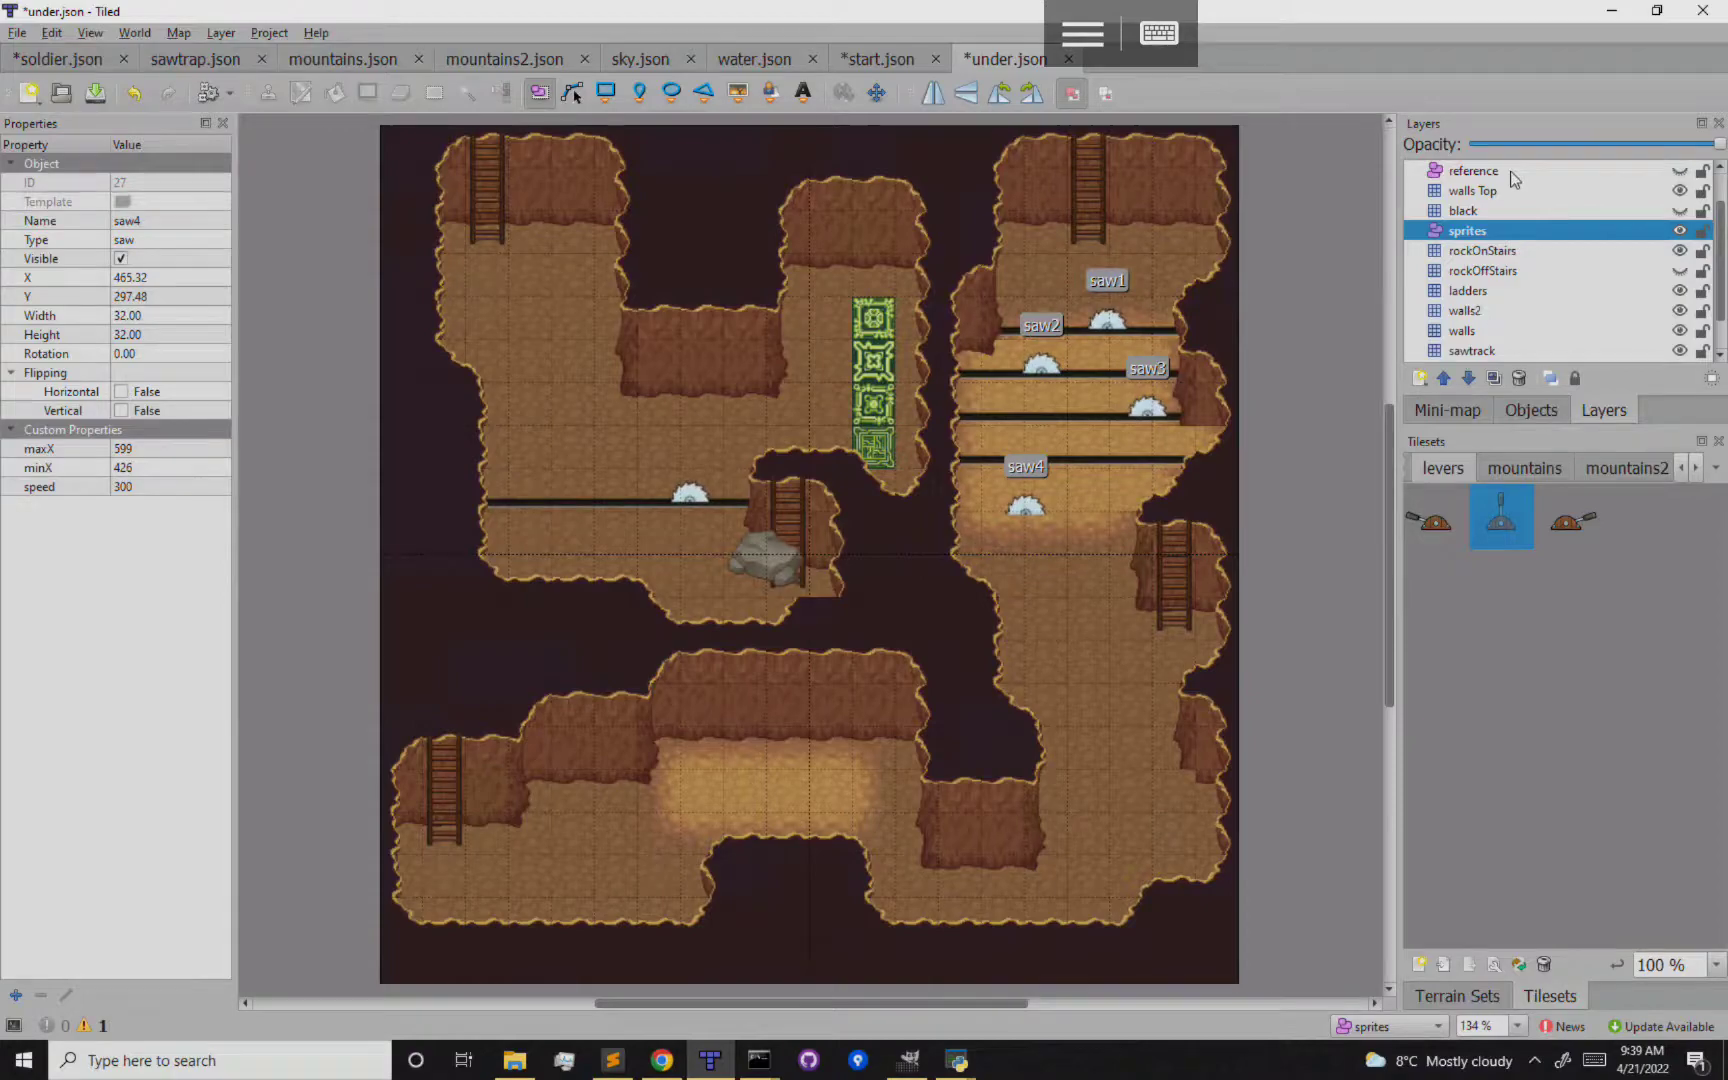
# Show the reference object layer and draw a rectangle about 31 by 128 on it around the green boxes
pyautogui.click(1476, 171)
pyautogui.click(1680, 171)
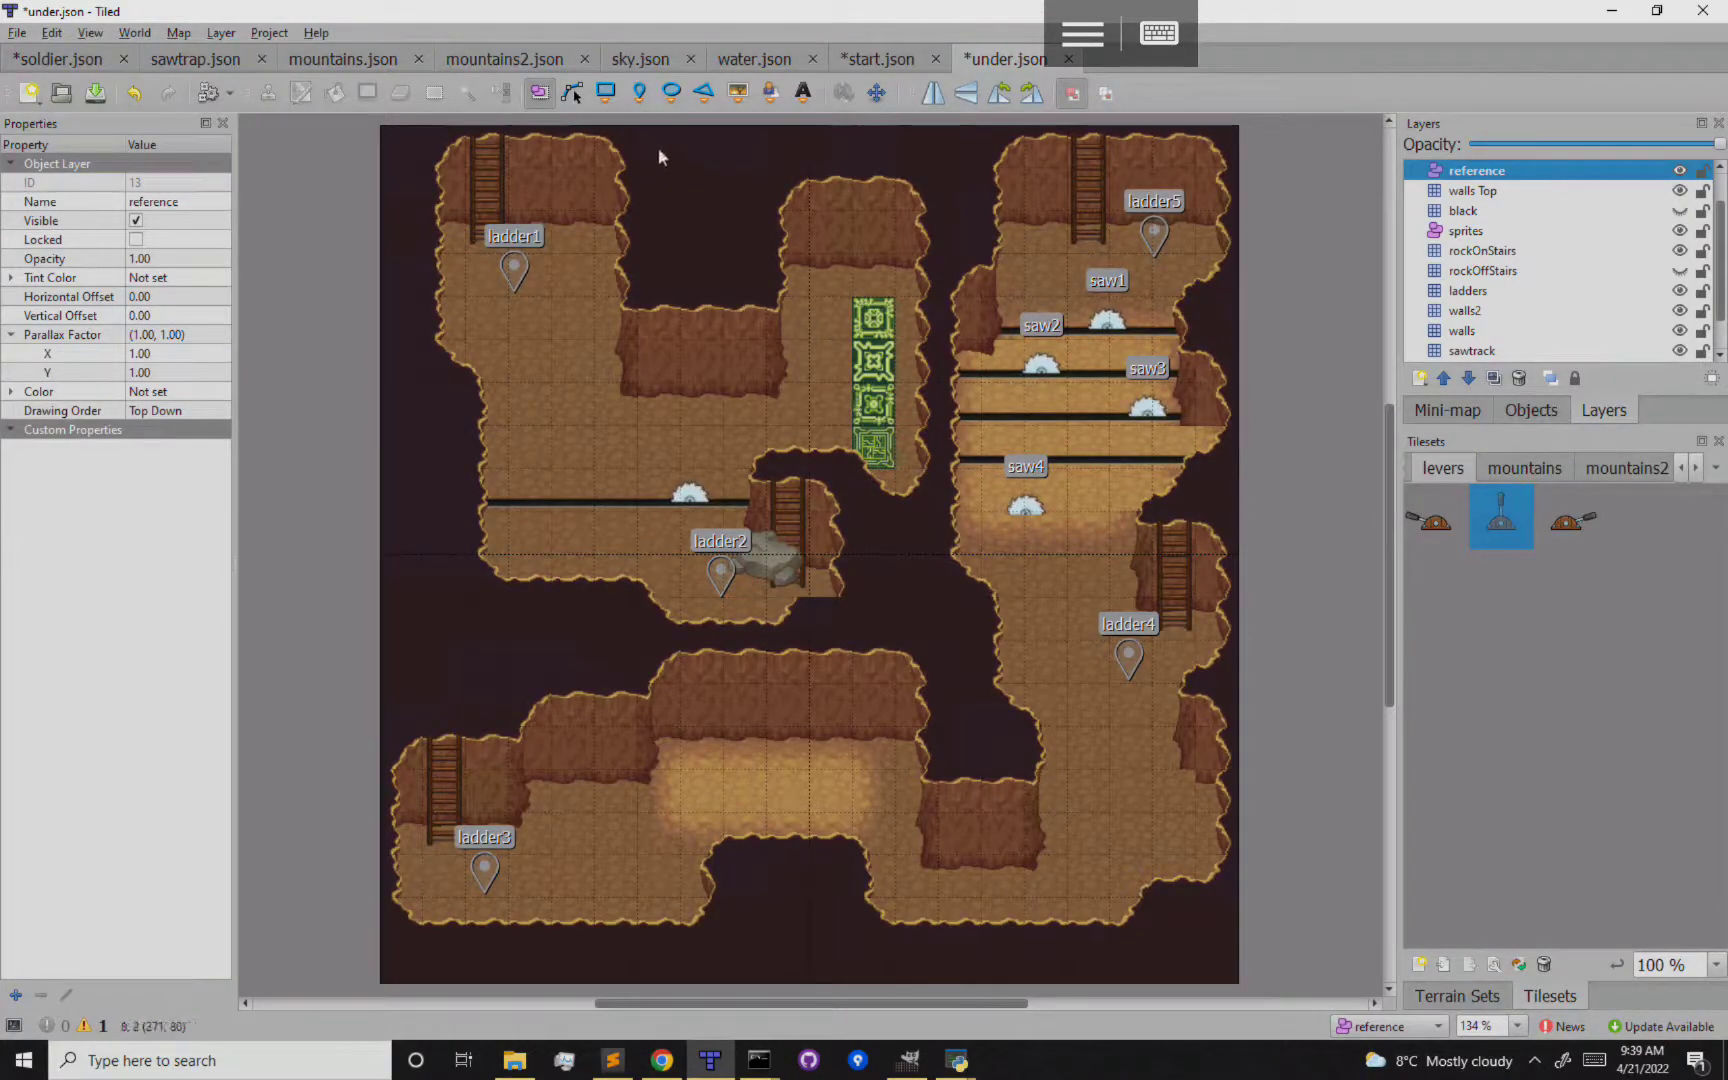
pyautogui.click(606, 92)
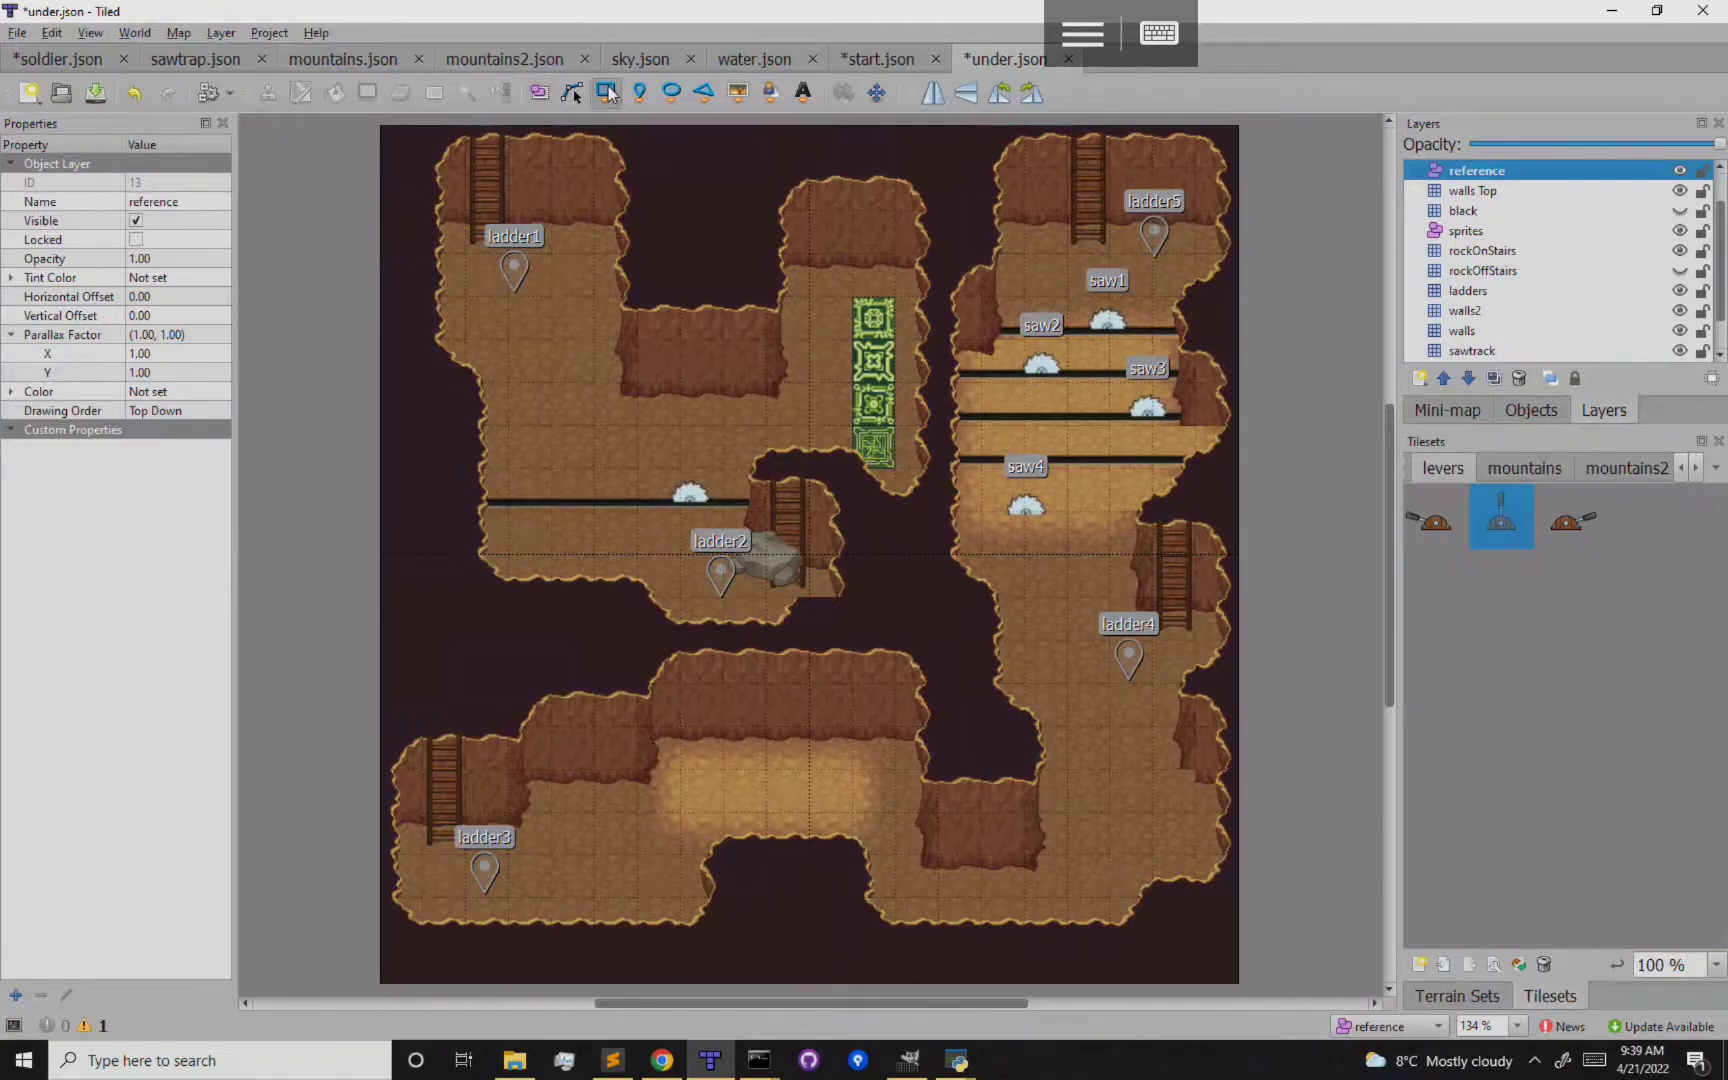
pyautogui.moveTo(855, 303); pyautogui.dragTo(893, 469)
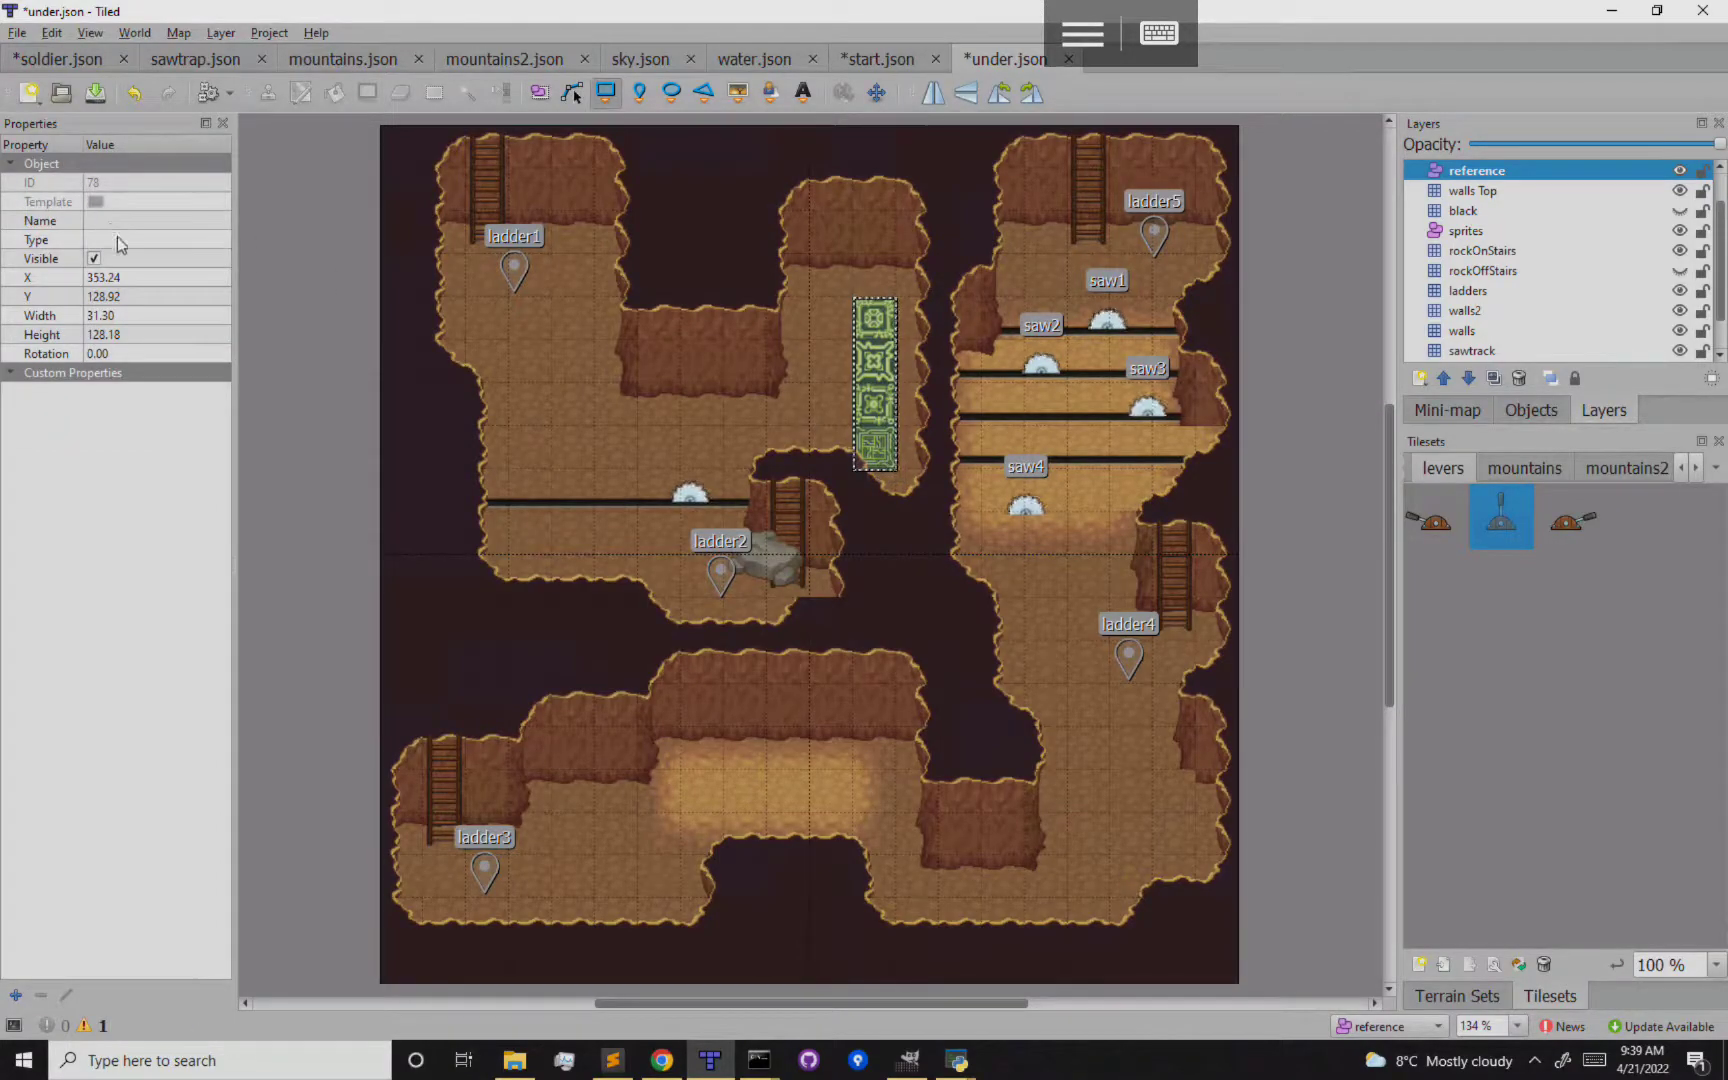
# Name the rectangle around the green boxes boxAroundBoxes and save the under.json map
pyautogui.click(150, 220)
pyautogui.write('boo')
pyautogui.press('BackSpace')
pyautogui.write('xa')
pyautogui.press('BackSpace')
pyautogui.write('AroundBoxes')
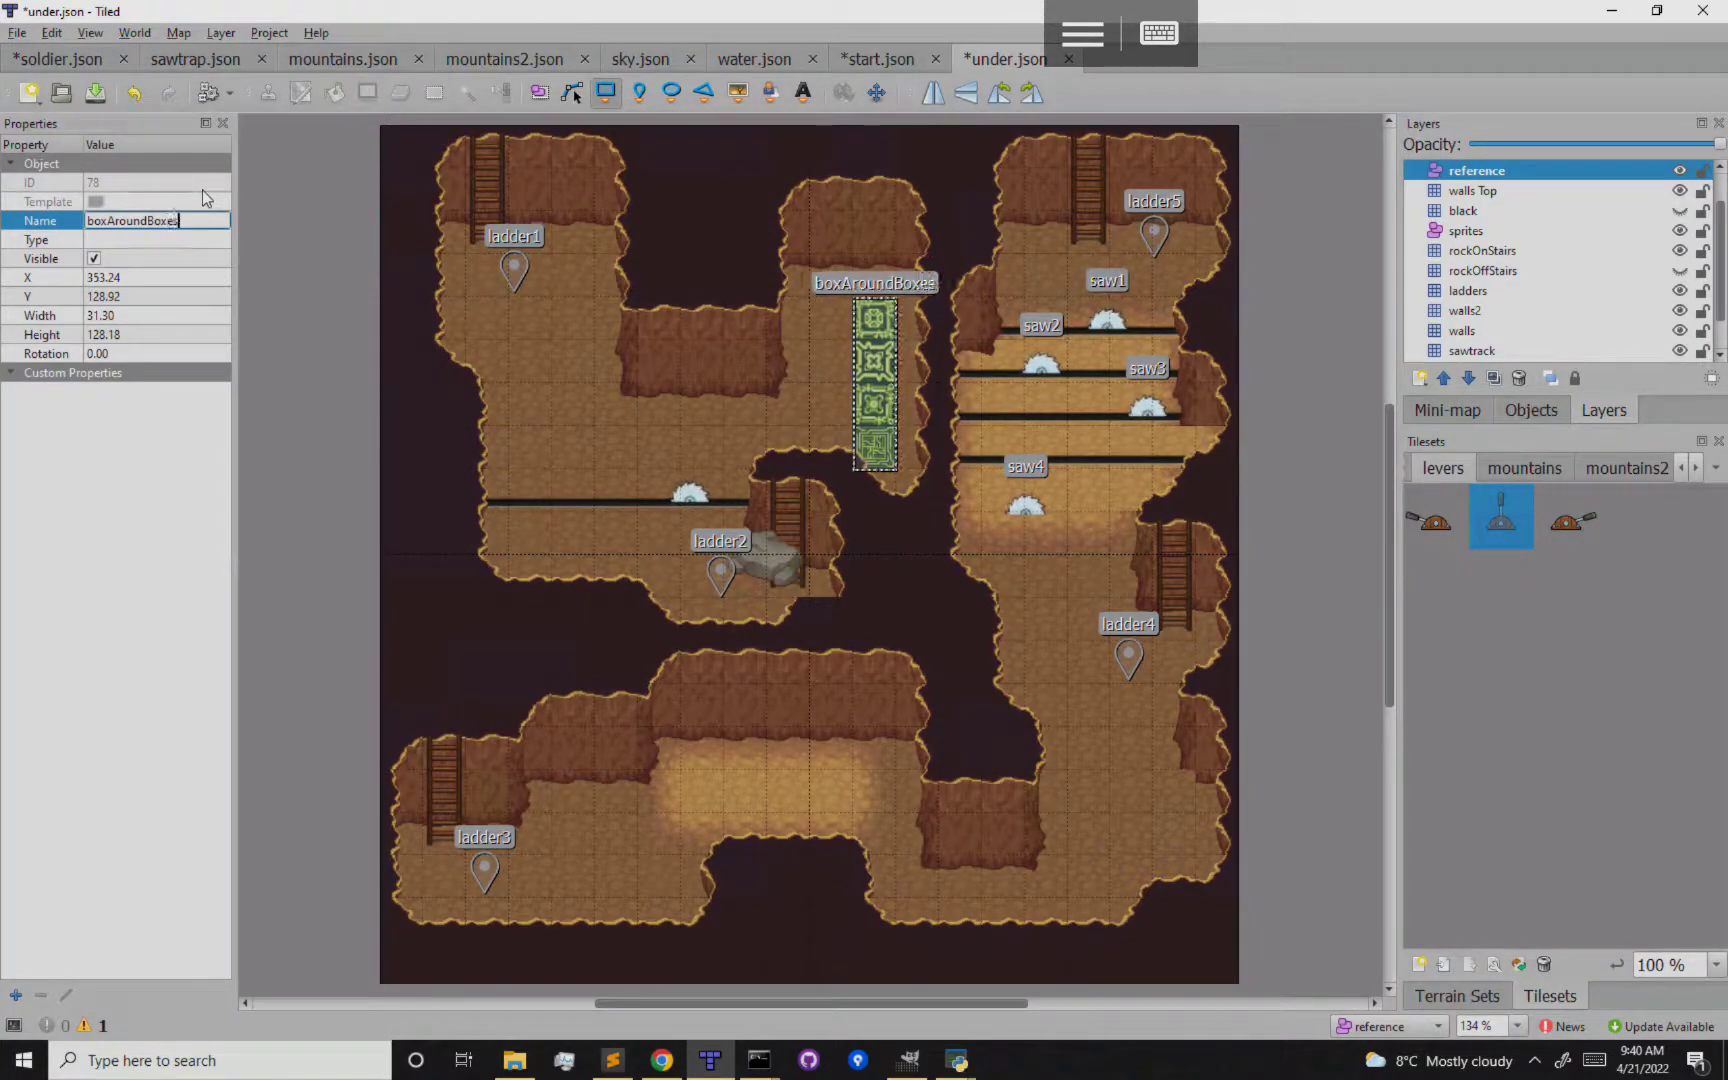
pyautogui.press('Return')
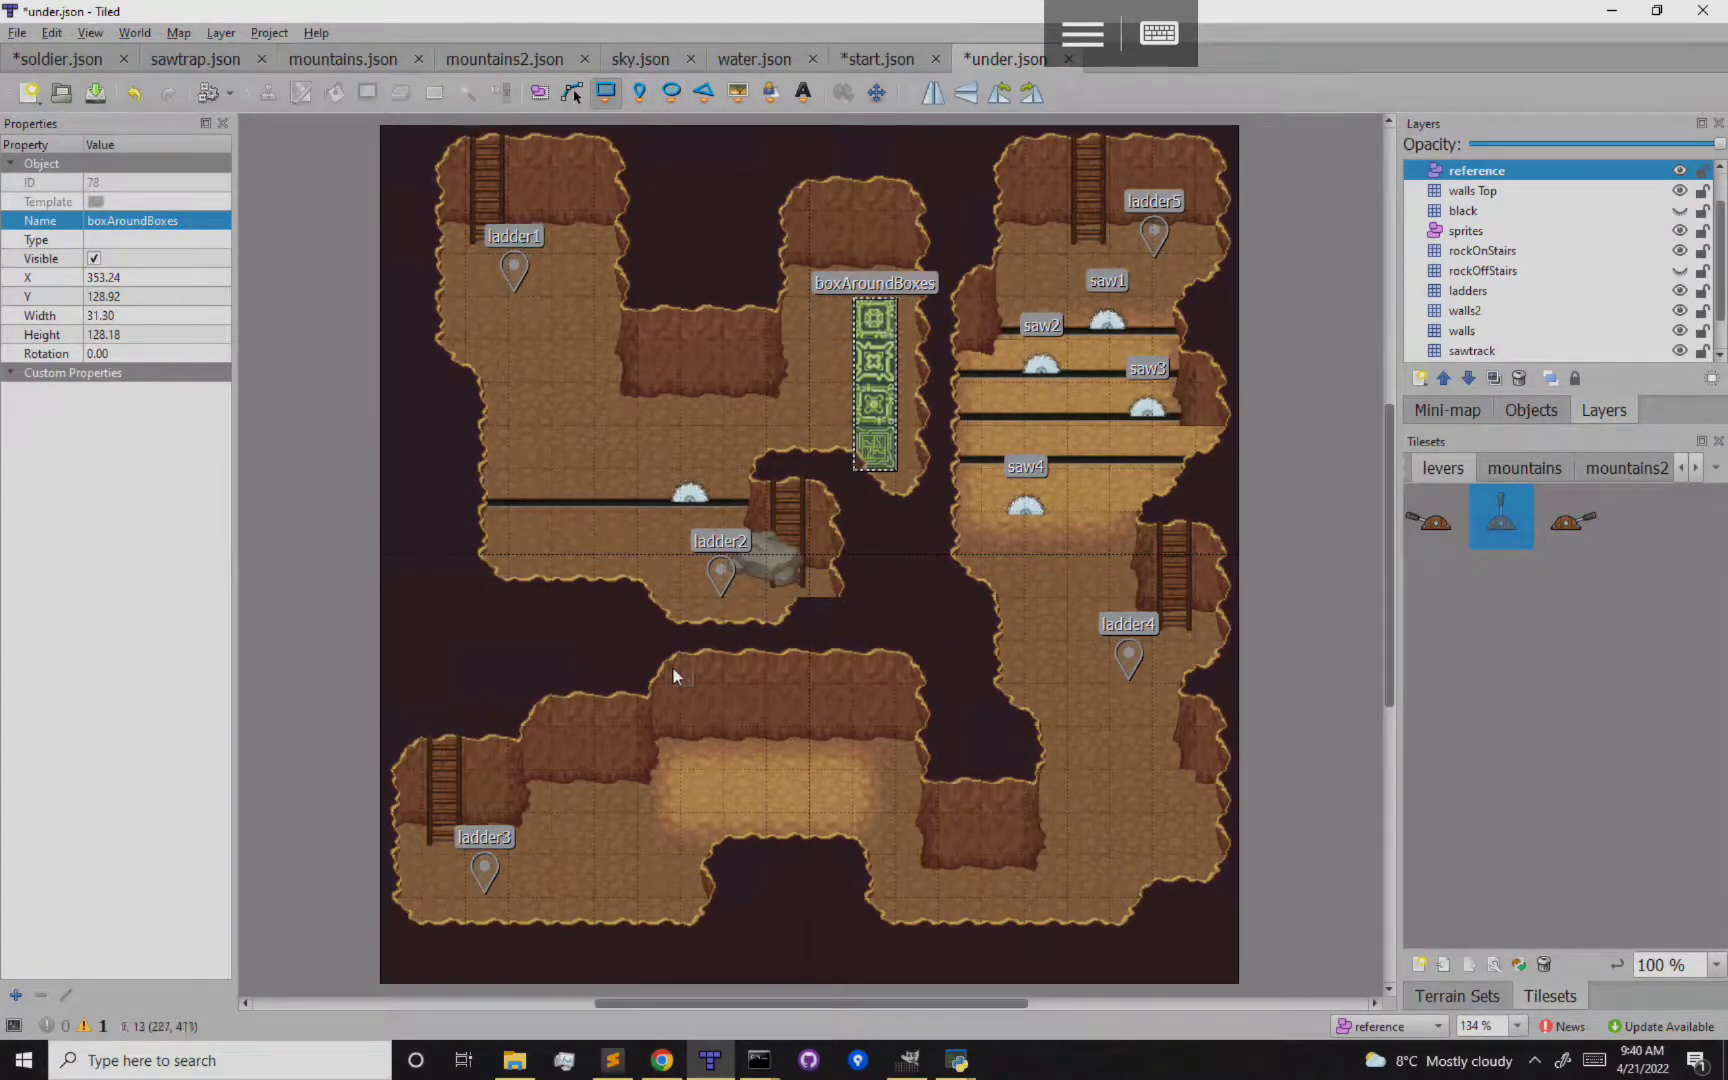
pyautogui.hotkey('ctrl', 's')
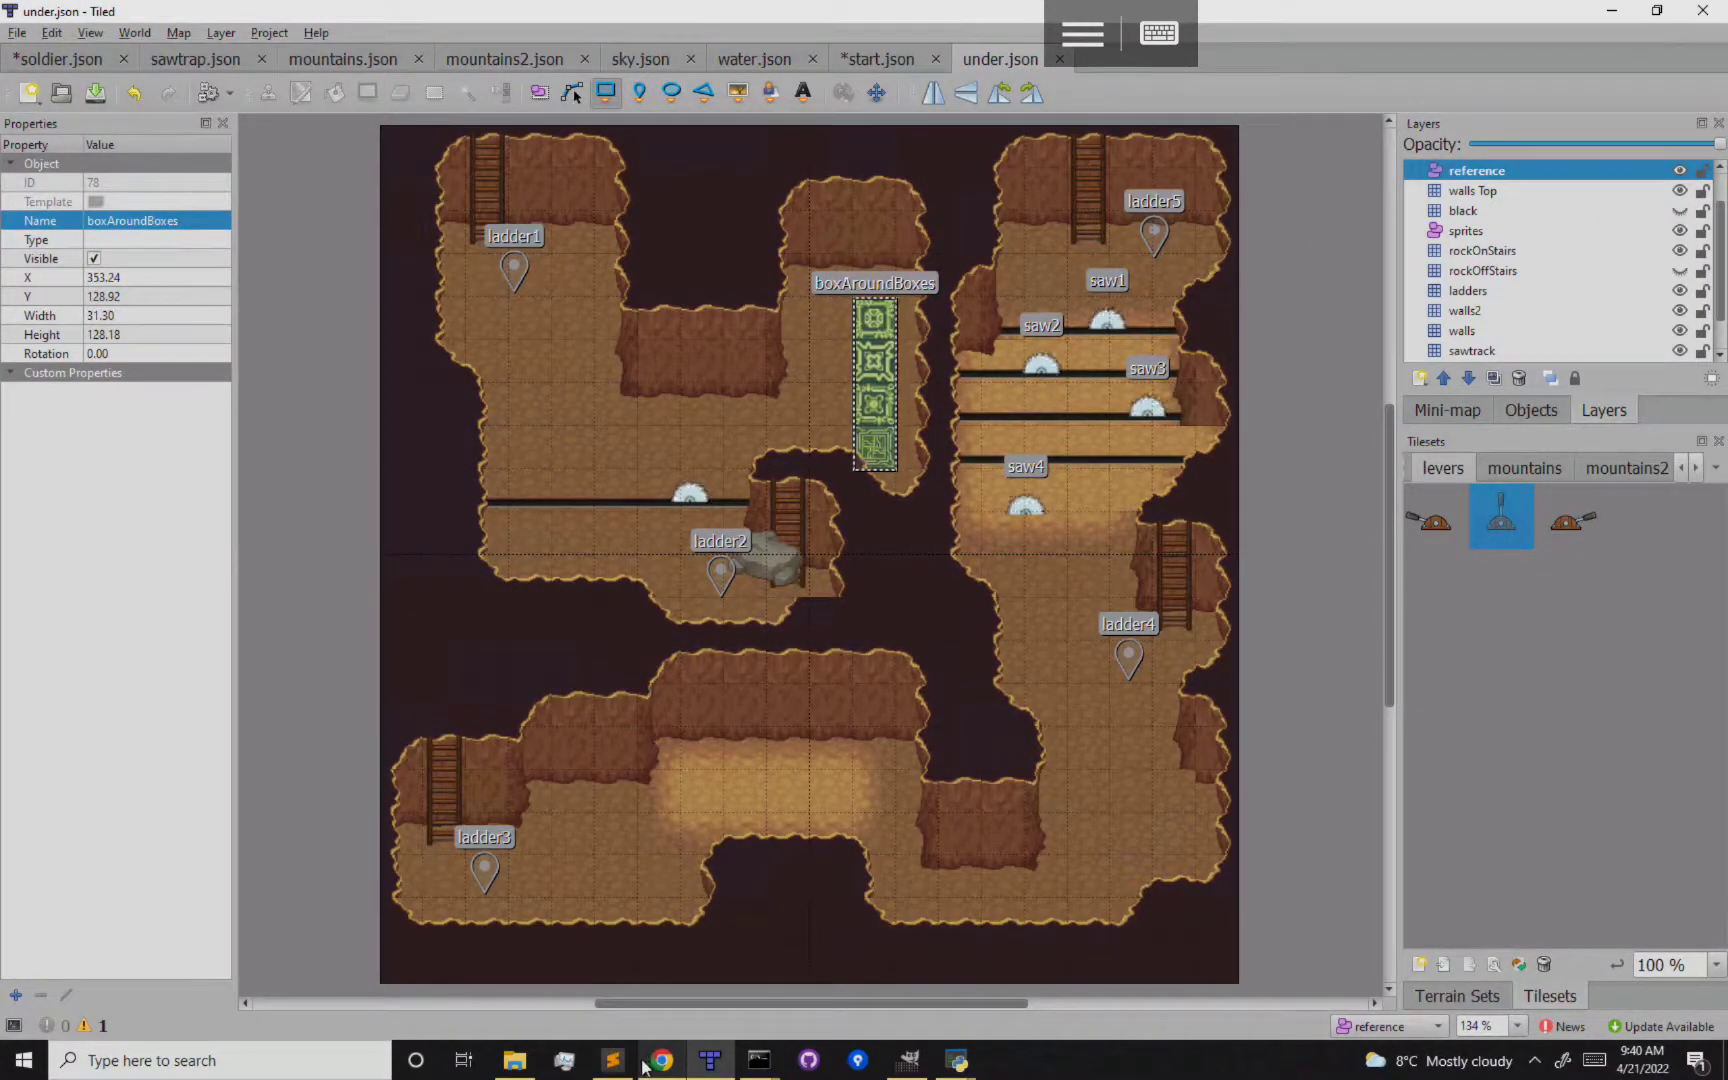
# Switch to Sublime Text, open under.json from the demo's maps/under folder and search it for "boxA"
pyautogui.click(612, 1060)
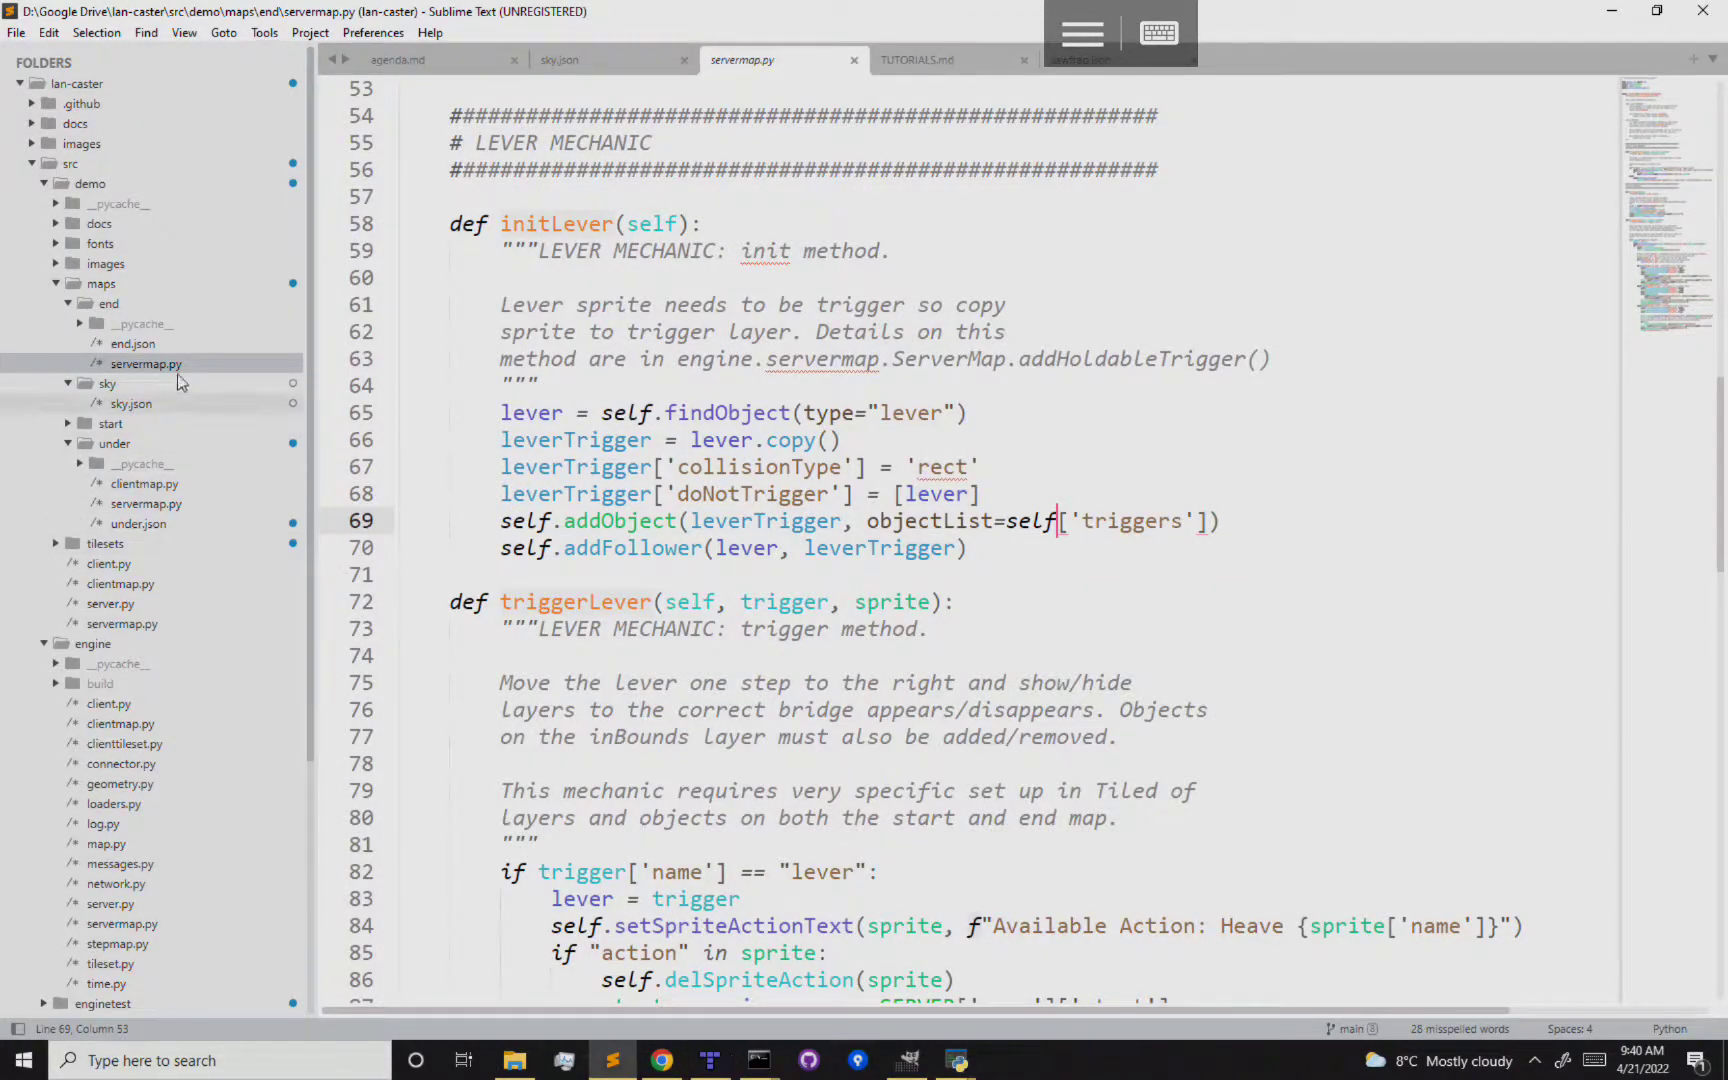
pyautogui.click(138, 523)
pyautogui.click(842, 227)
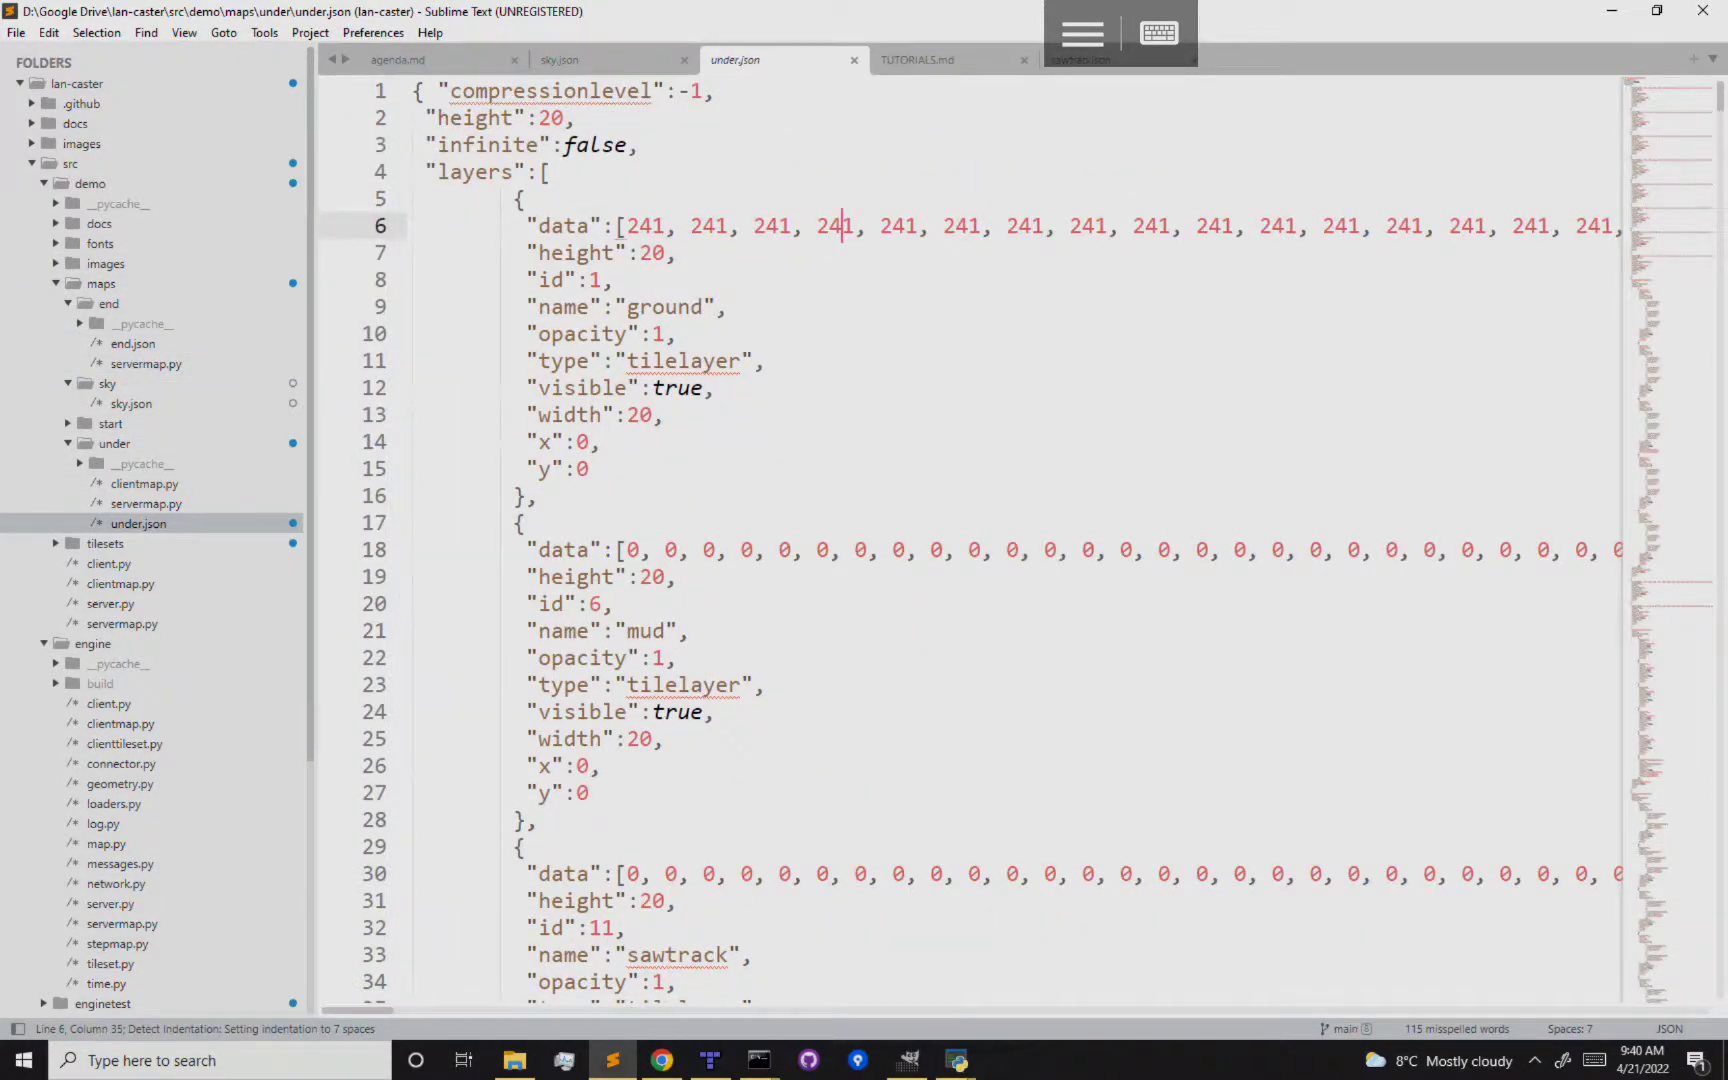
pyautogui.hotkey('ctrl', 'f')
pyautogui.write('boxA')
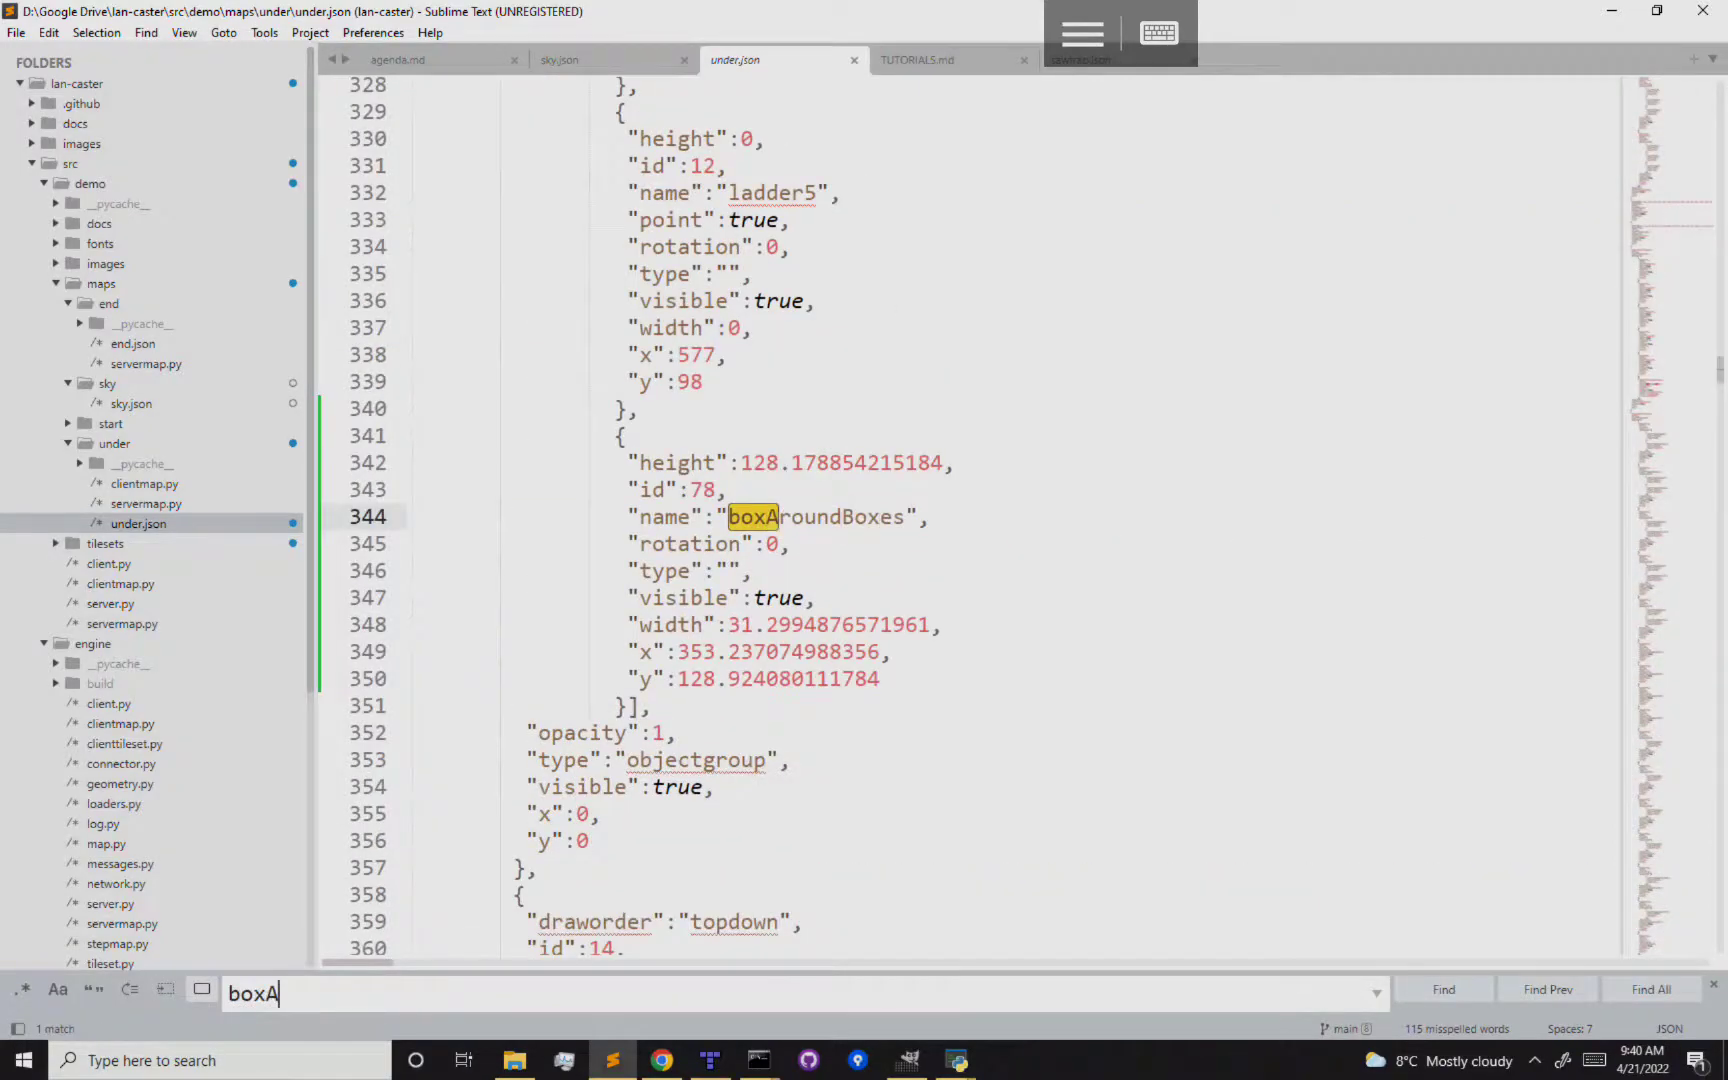
# Locate the layer entry that contains the boxAroundBoxes object and highlight its name, reference
pyautogui.scroll(3, 661, 372)
pyautogui.scroll(-3, 669, 719)
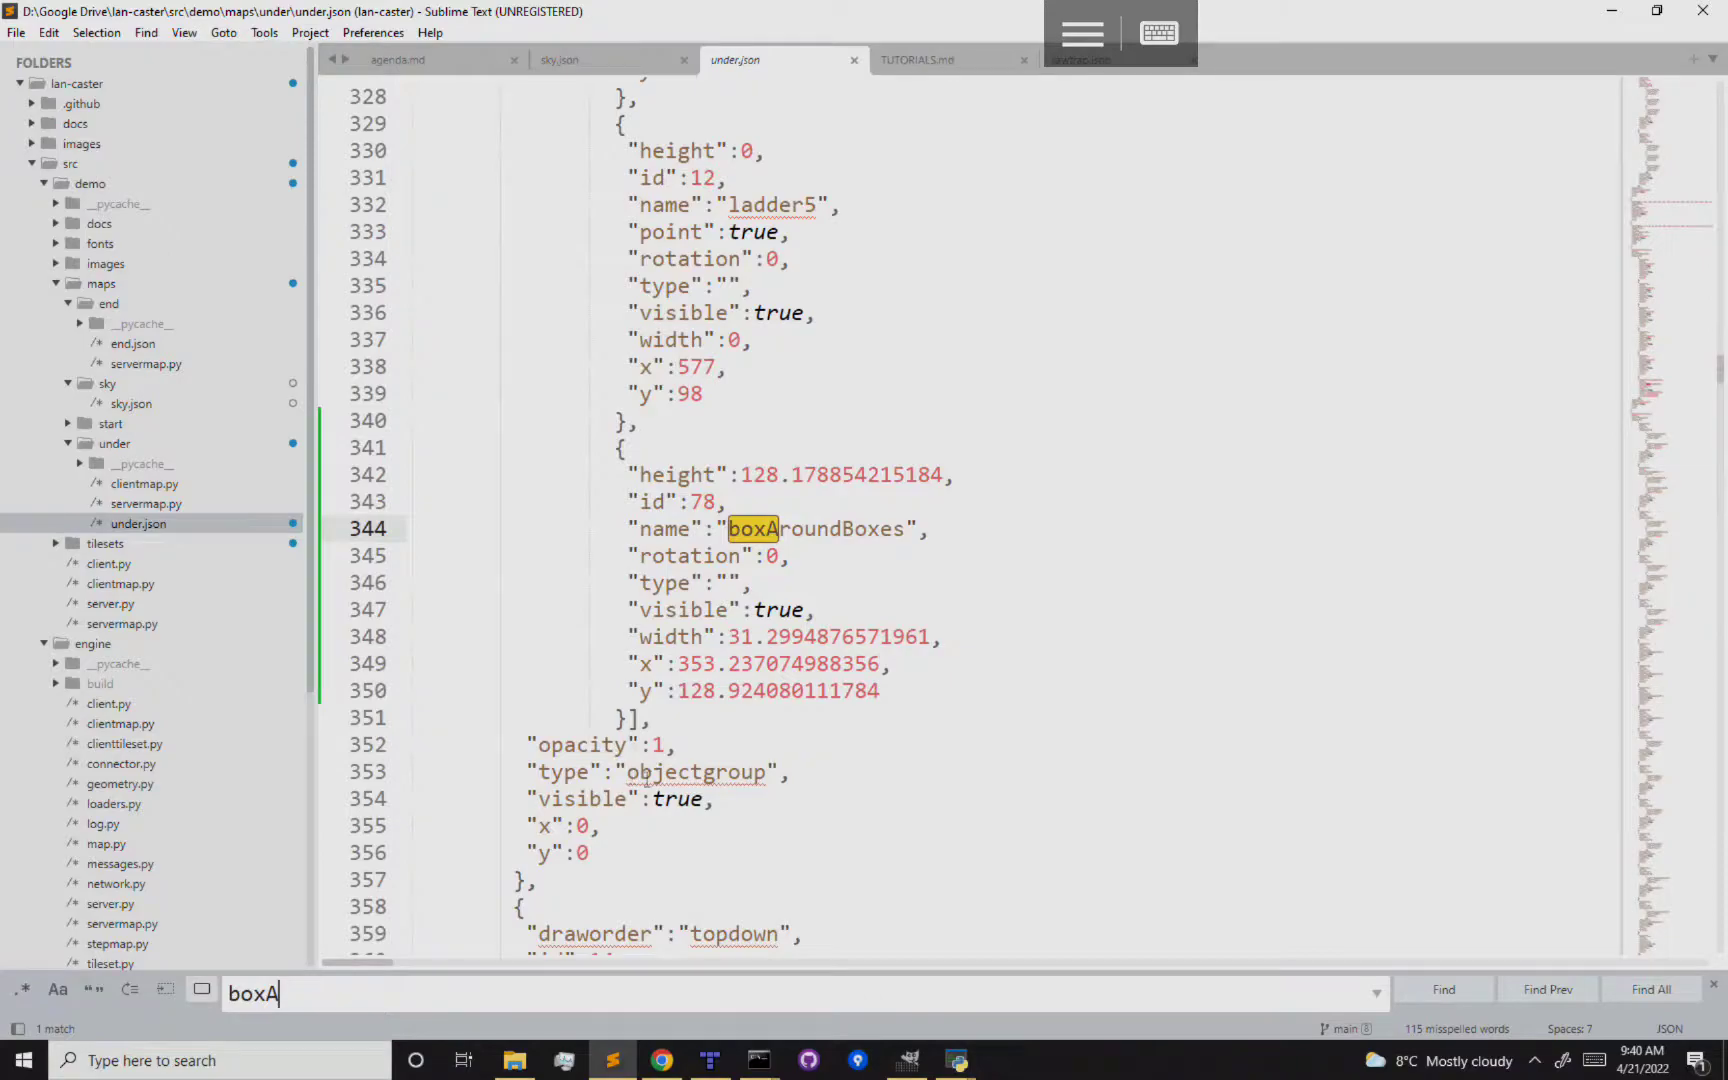
pyautogui.scroll(11, 705, 595)
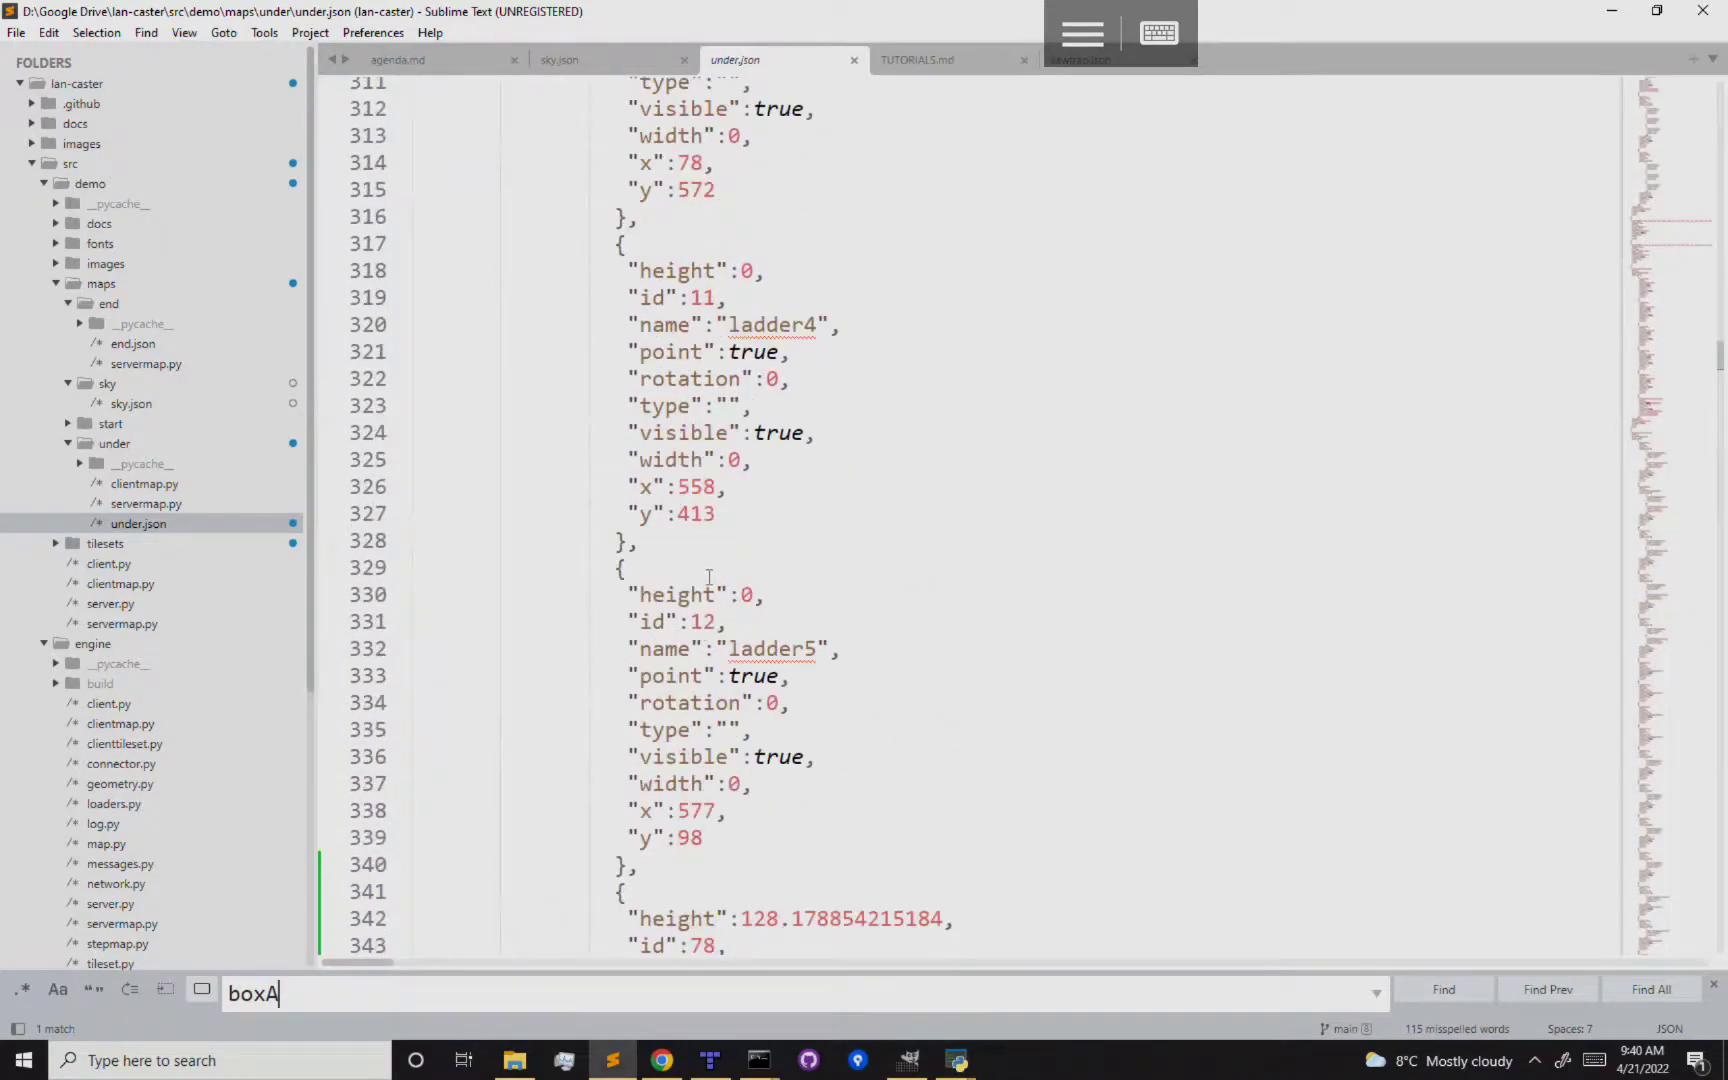
pyautogui.scroll(7, 717, 566)
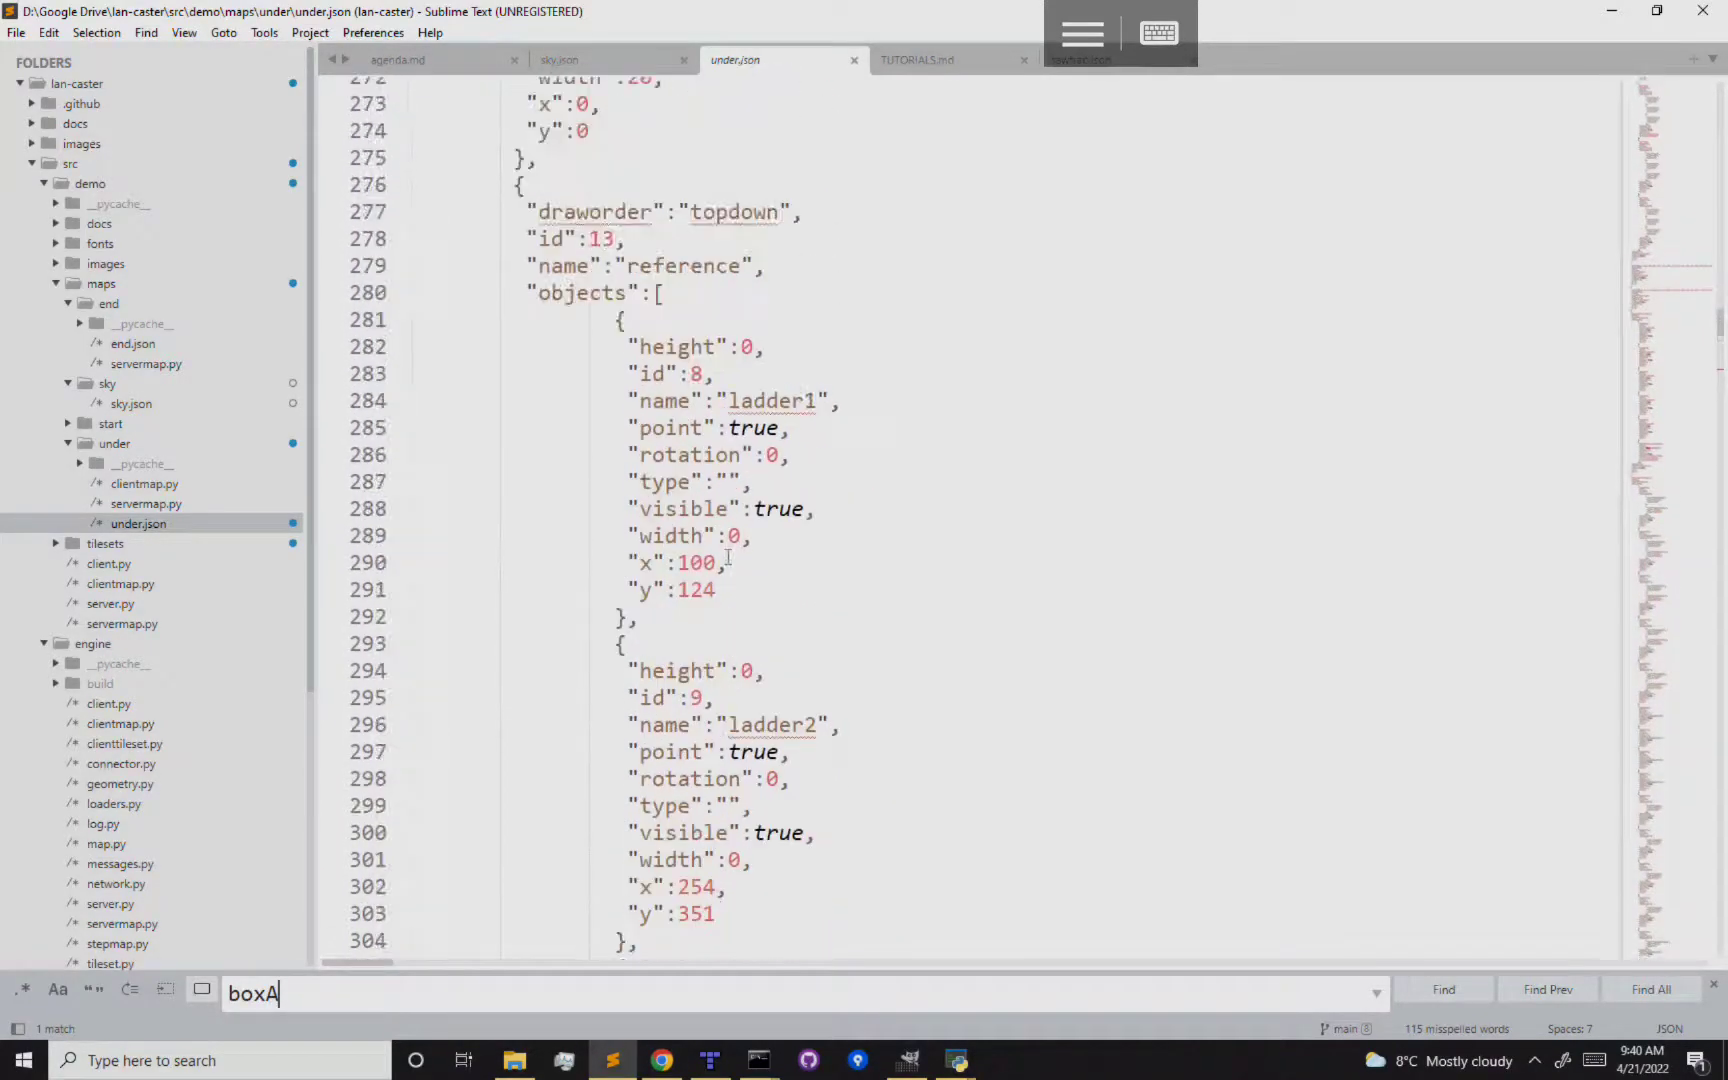
pyautogui.doubleClick(668, 265)
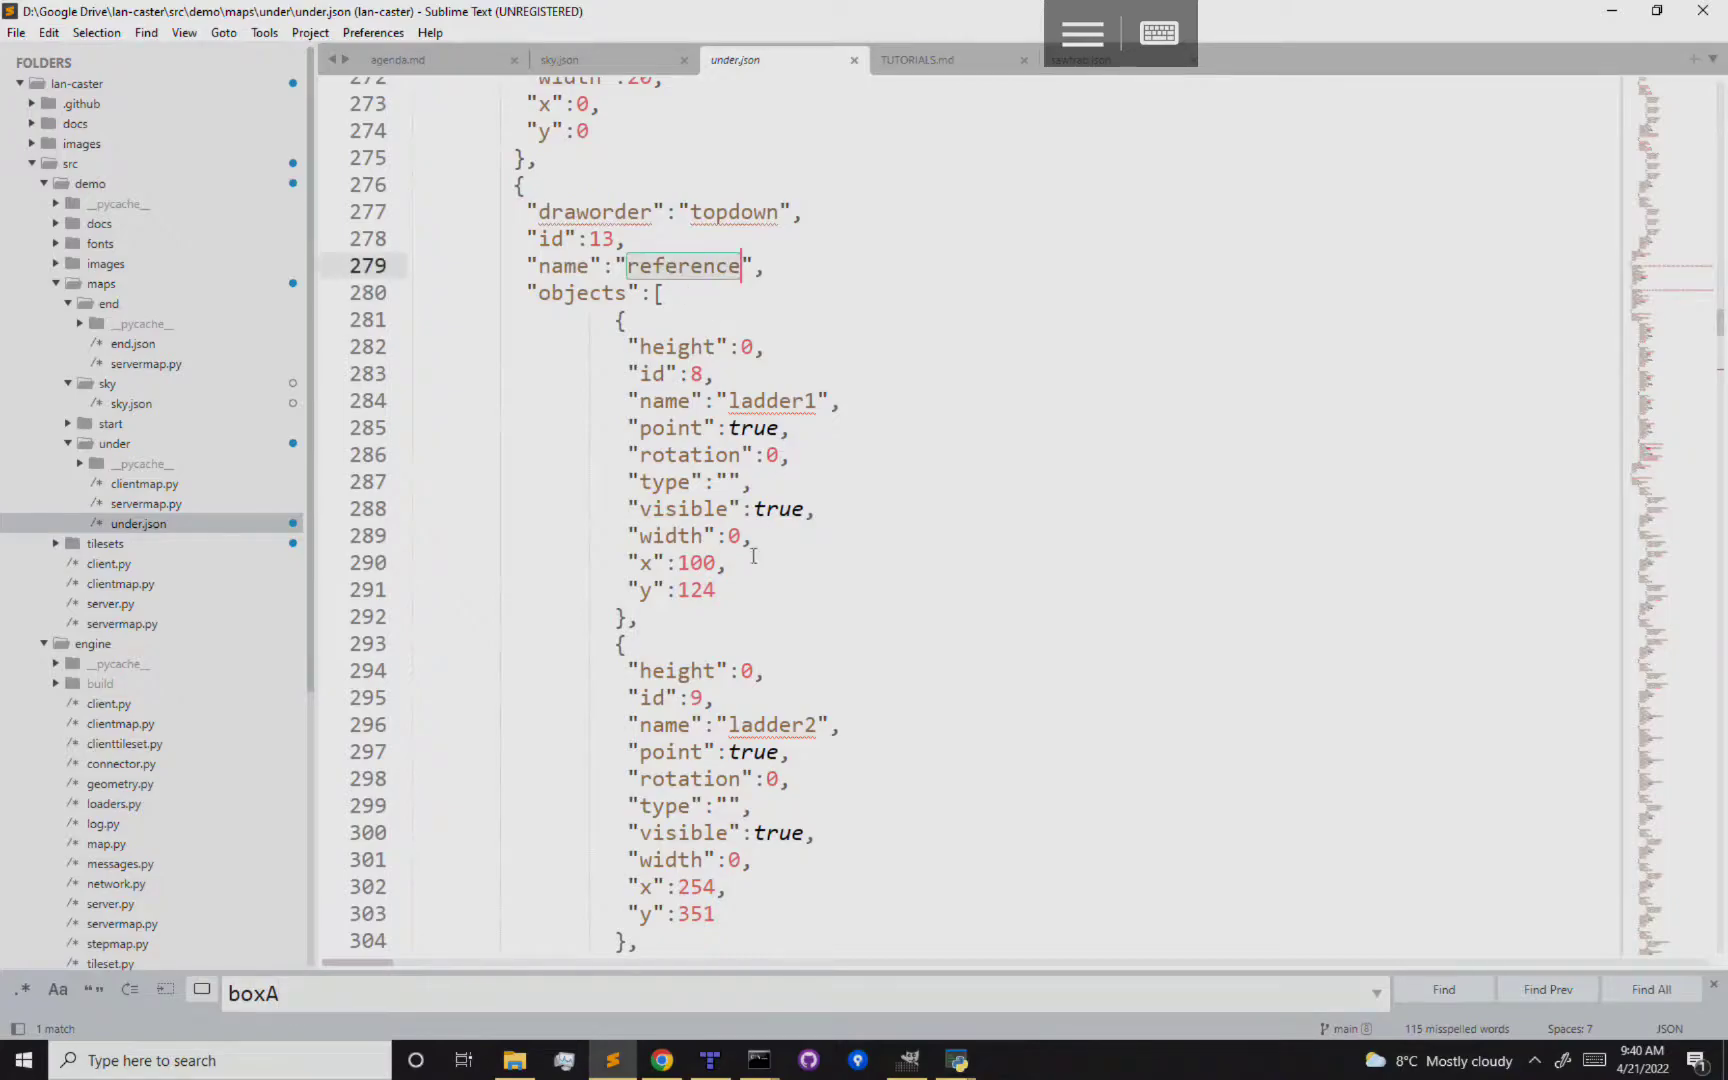
# Return to the boxAroundBoxes object in under.json and examine its name, type, size and position properties
pyautogui.scroll(-15, 758, 594)
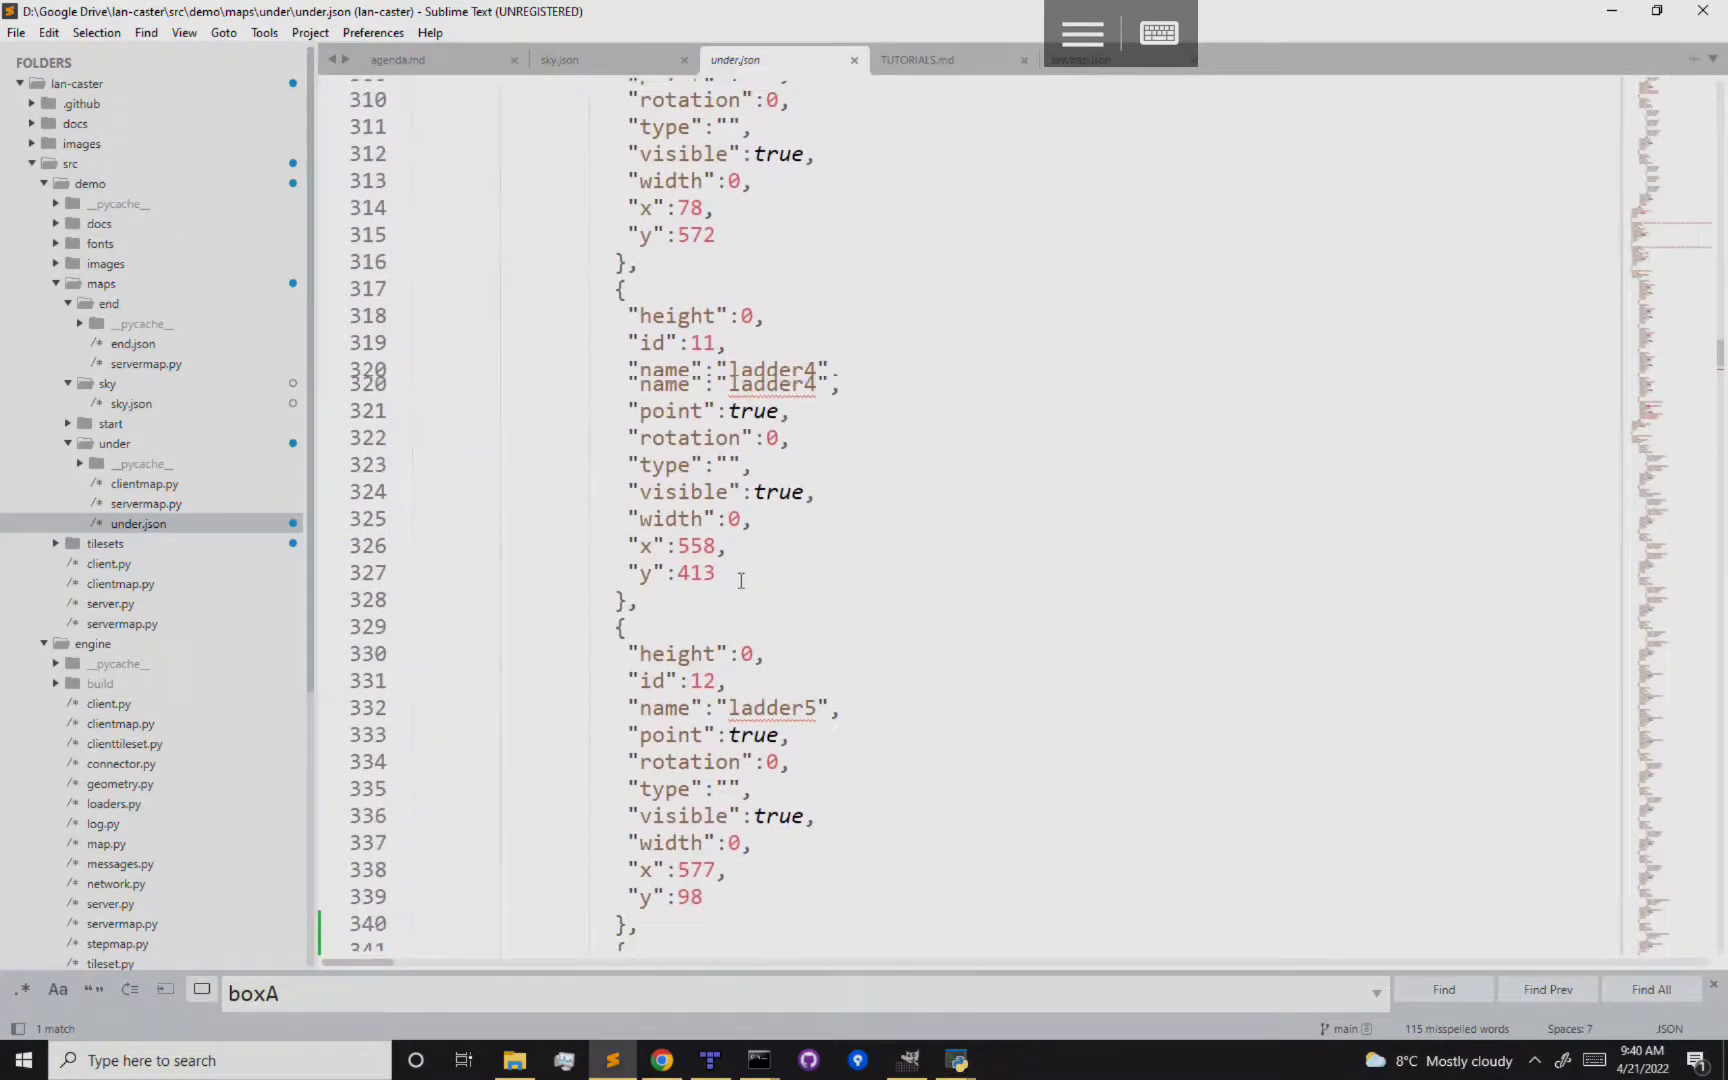
pyautogui.scroll(-4, 741, 575)
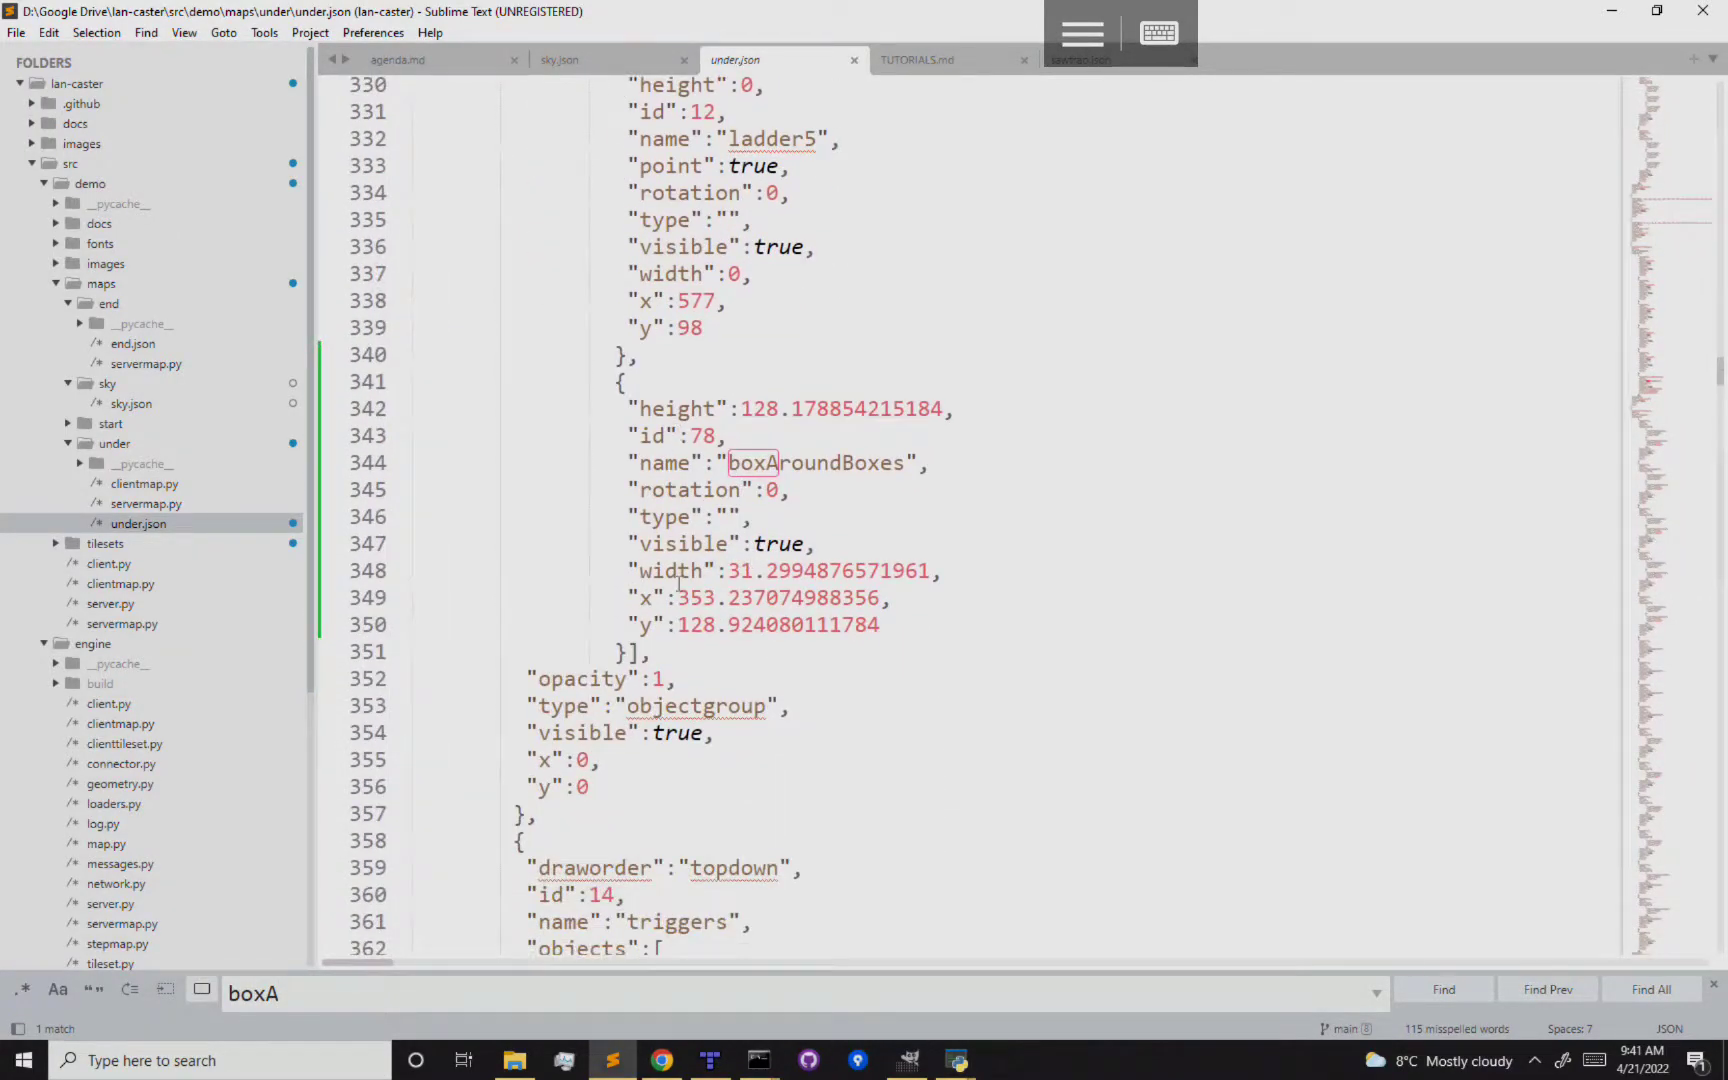
pyautogui.moveTo(617, 408); pyautogui.dragTo(918, 626)
pyautogui.click(918, 626)
pyautogui.doubleClick(845, 461)
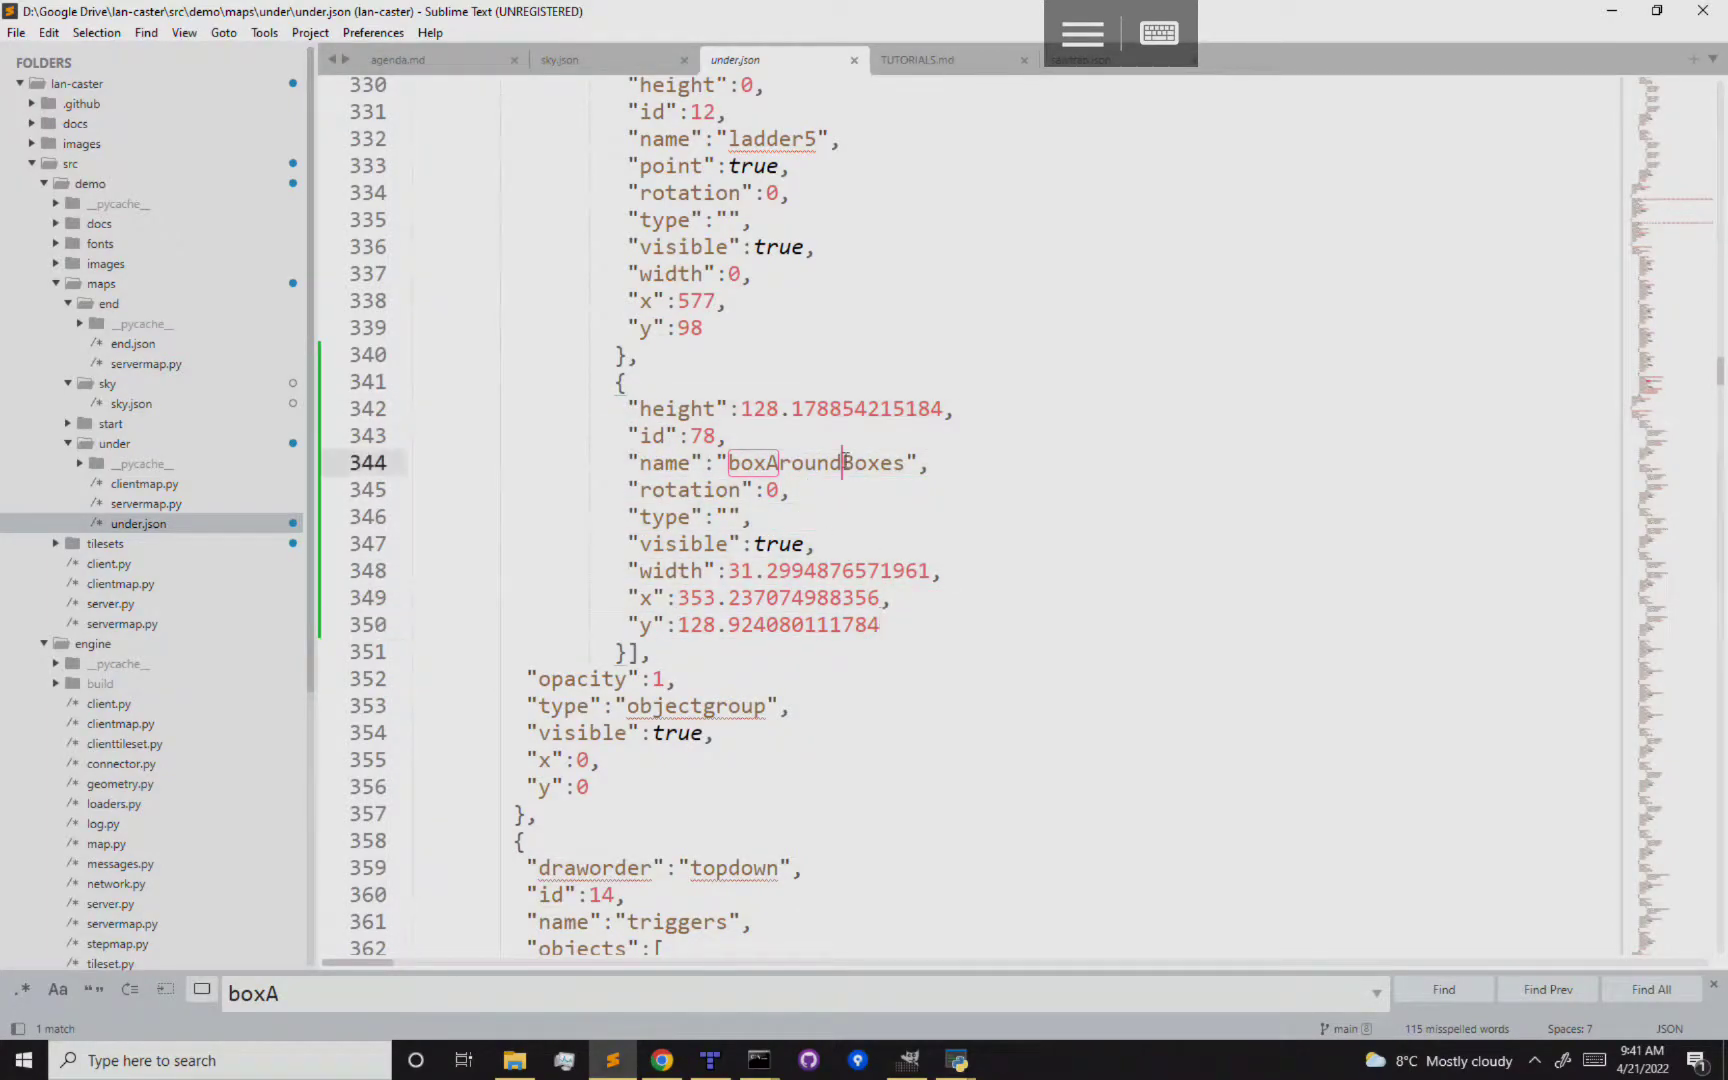
pyautogui.click(803, 515)
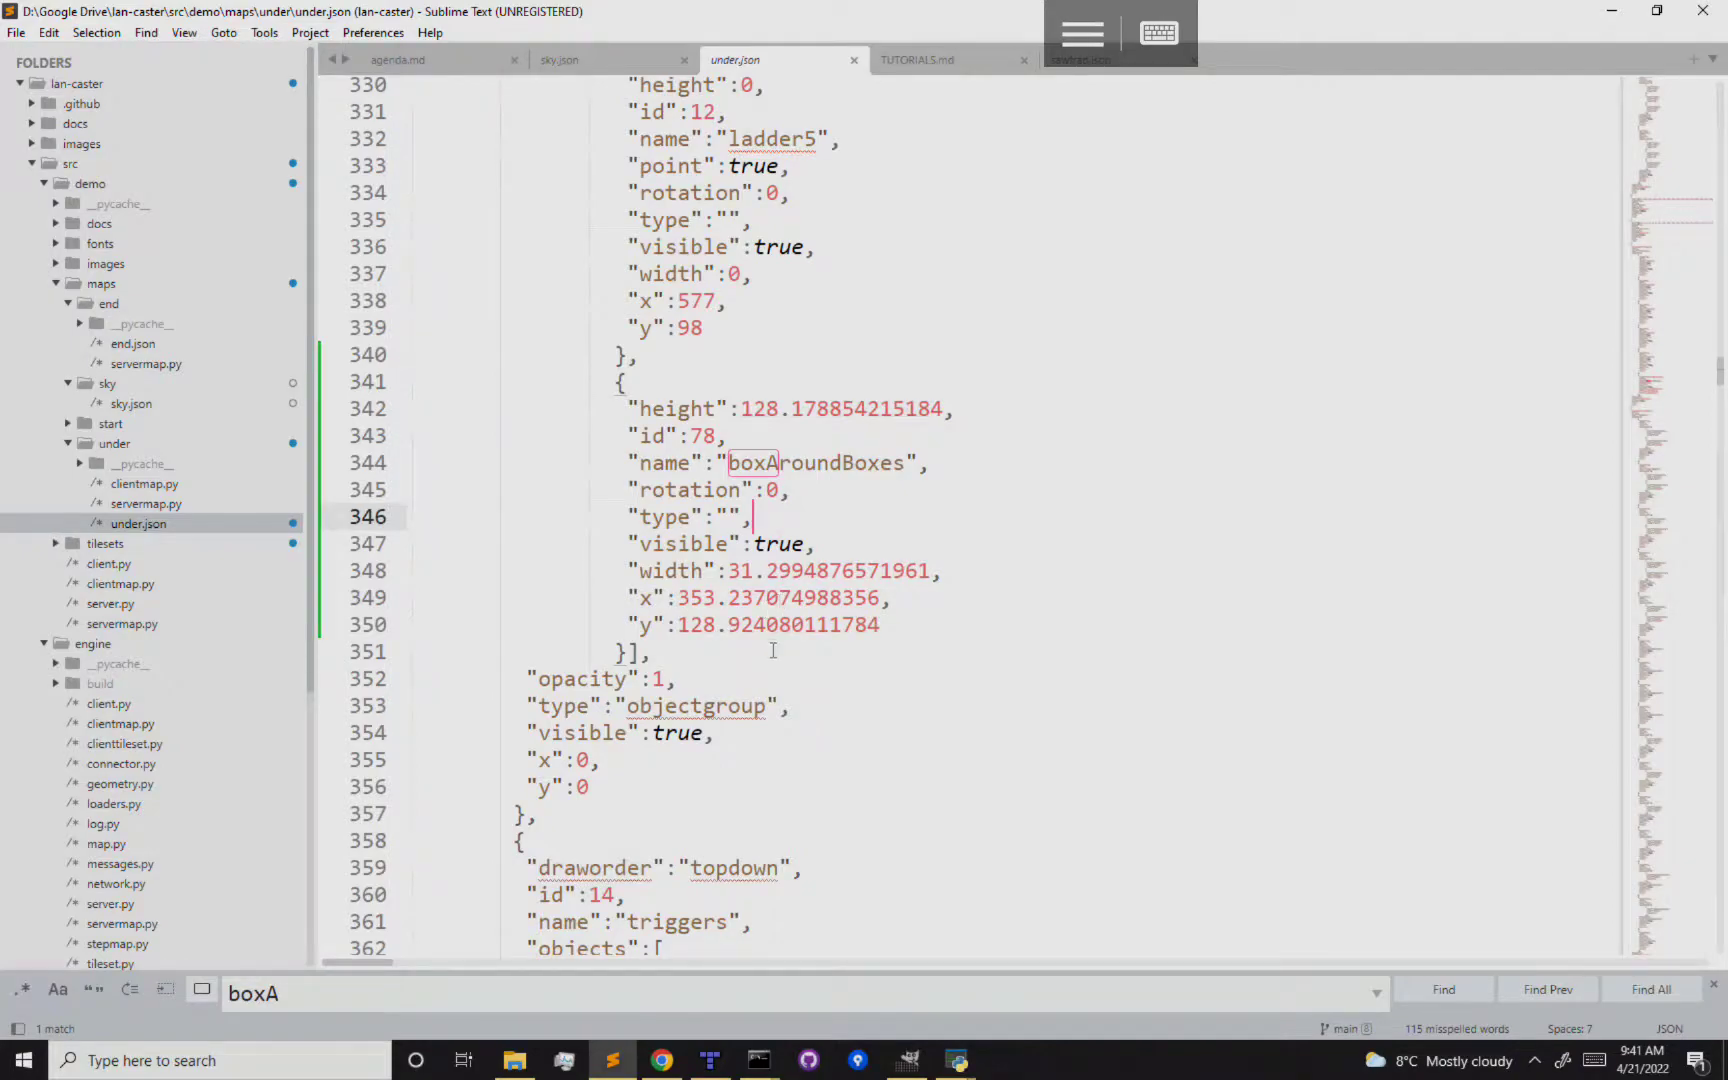
# Switch to the agenda in Chrome and review the remaining topics on layer order, object anchor points and properties
pyautogui.click(728, 1058)
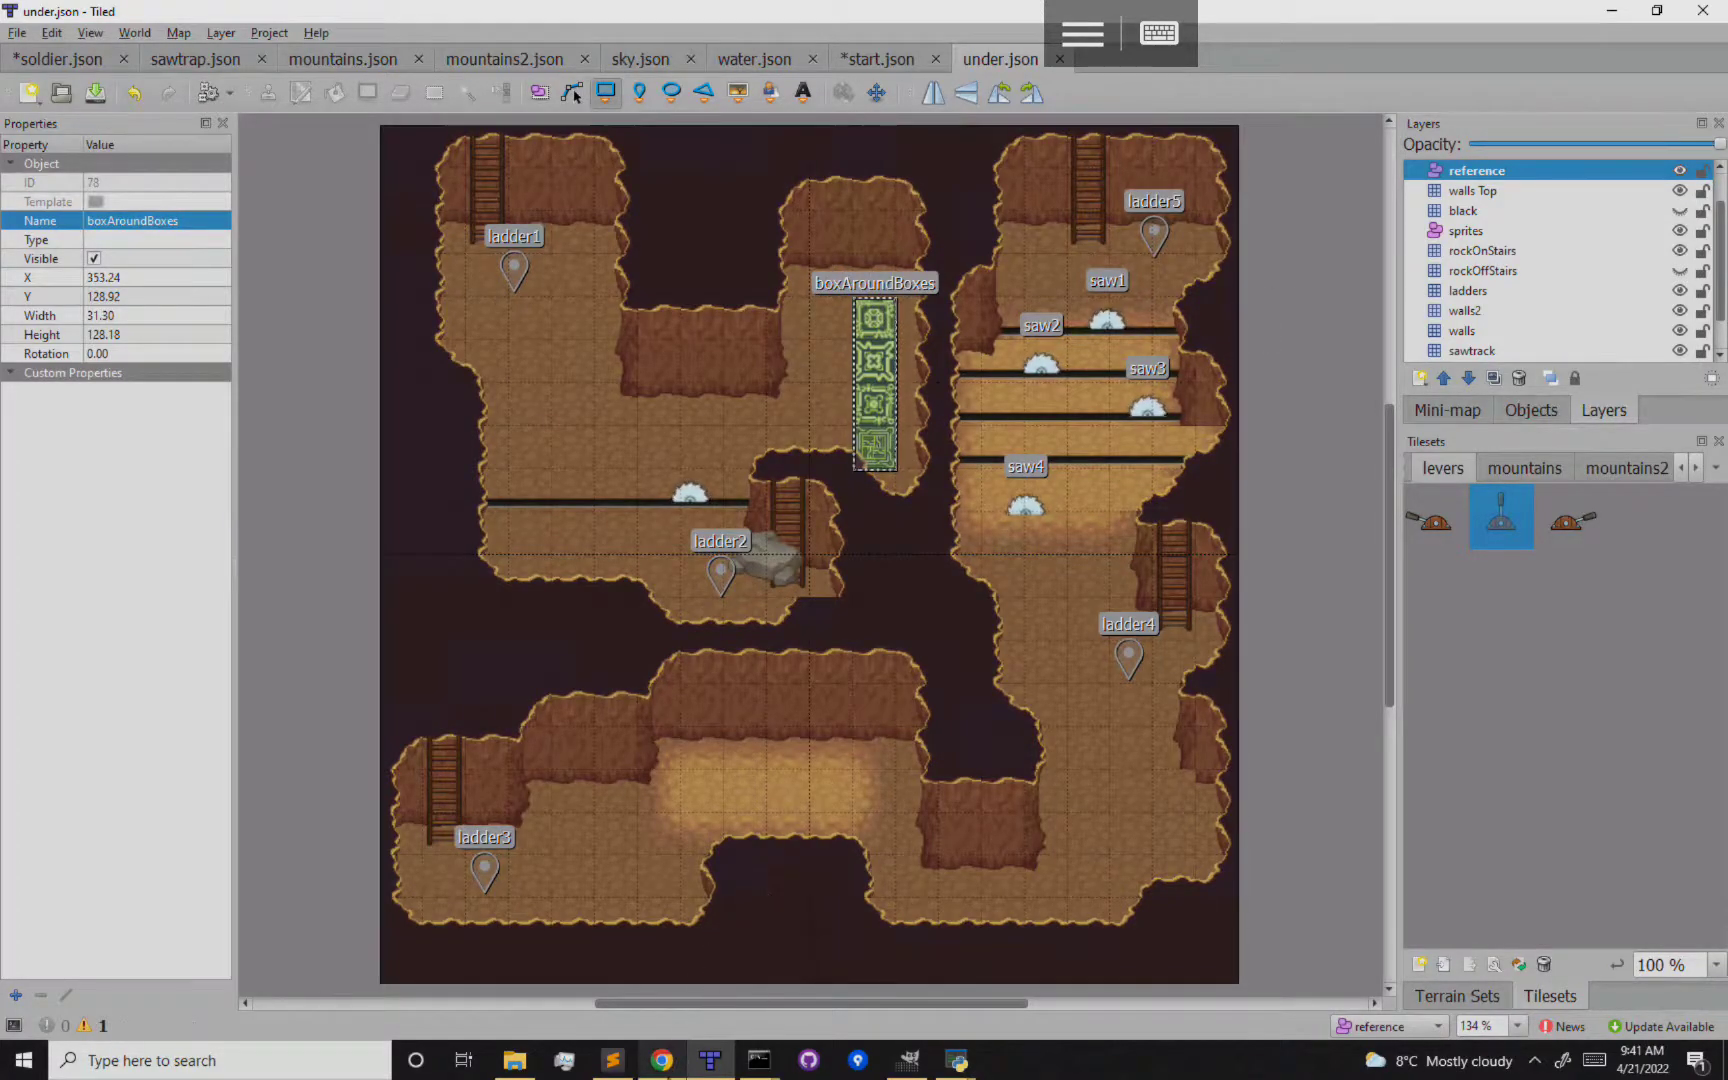
pyautogui.click(662, 1060)
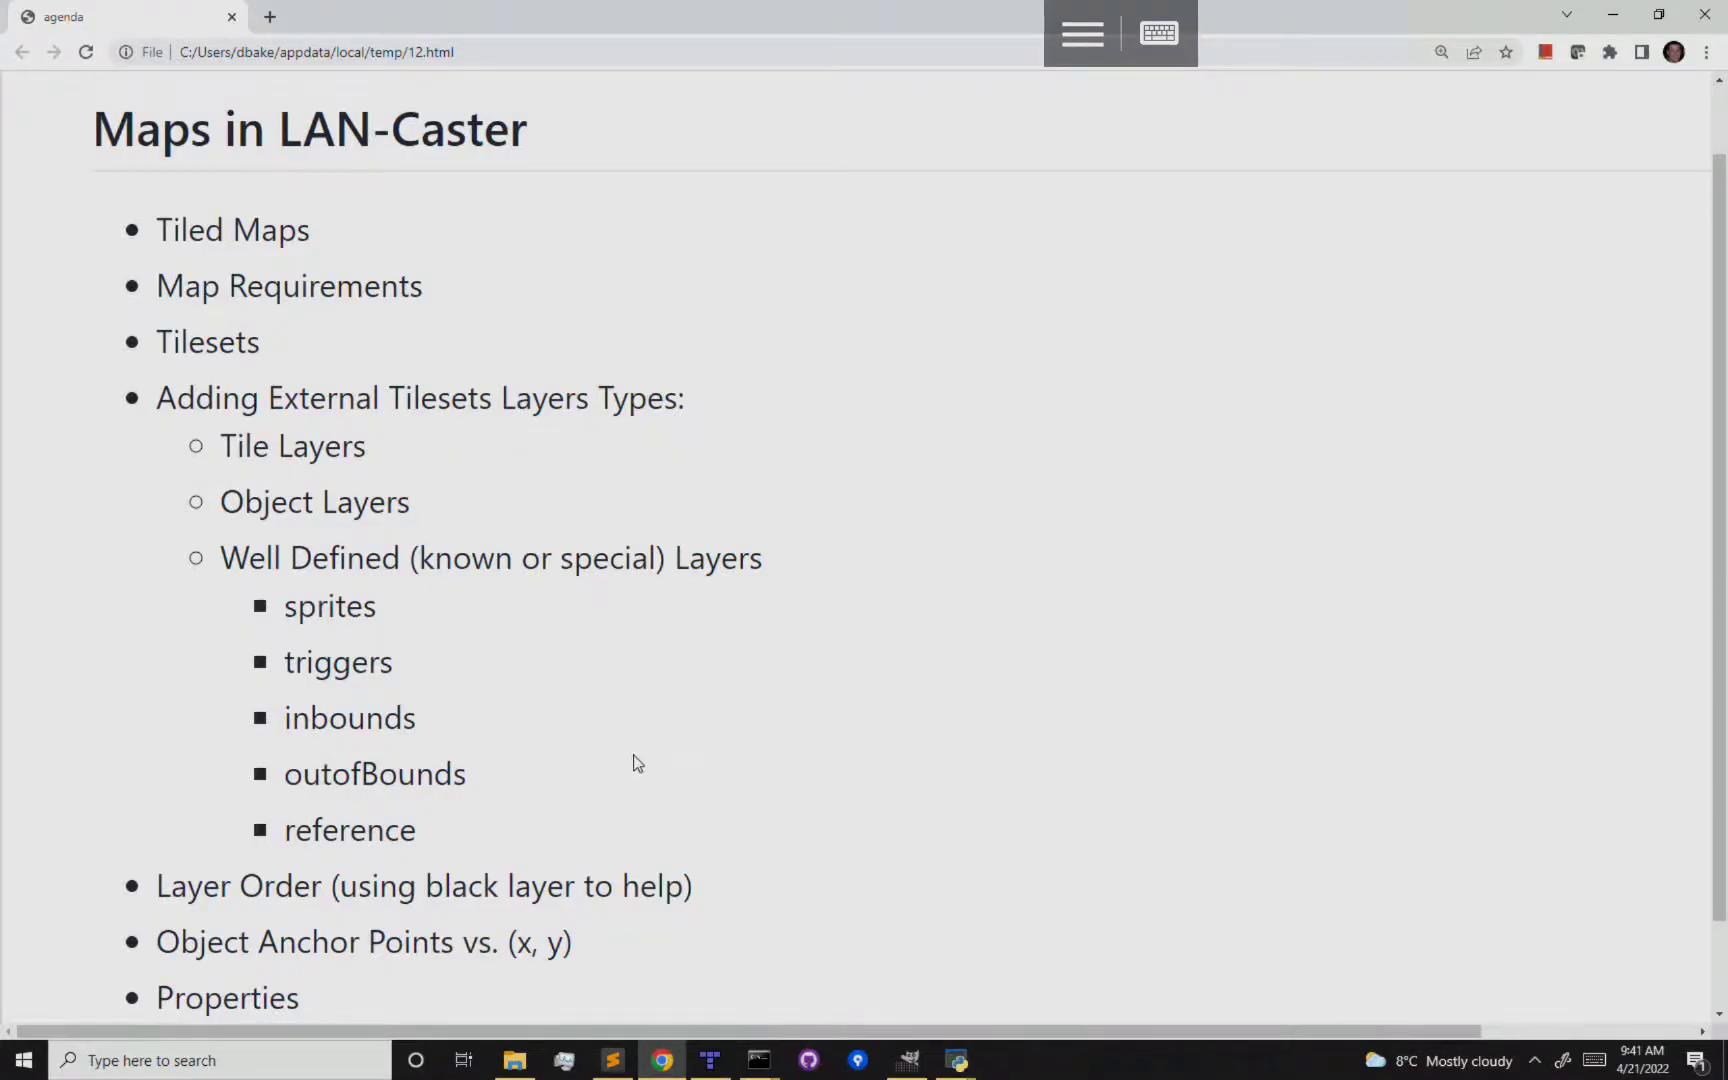
pyautogui.scroll(-1, 642, 758)
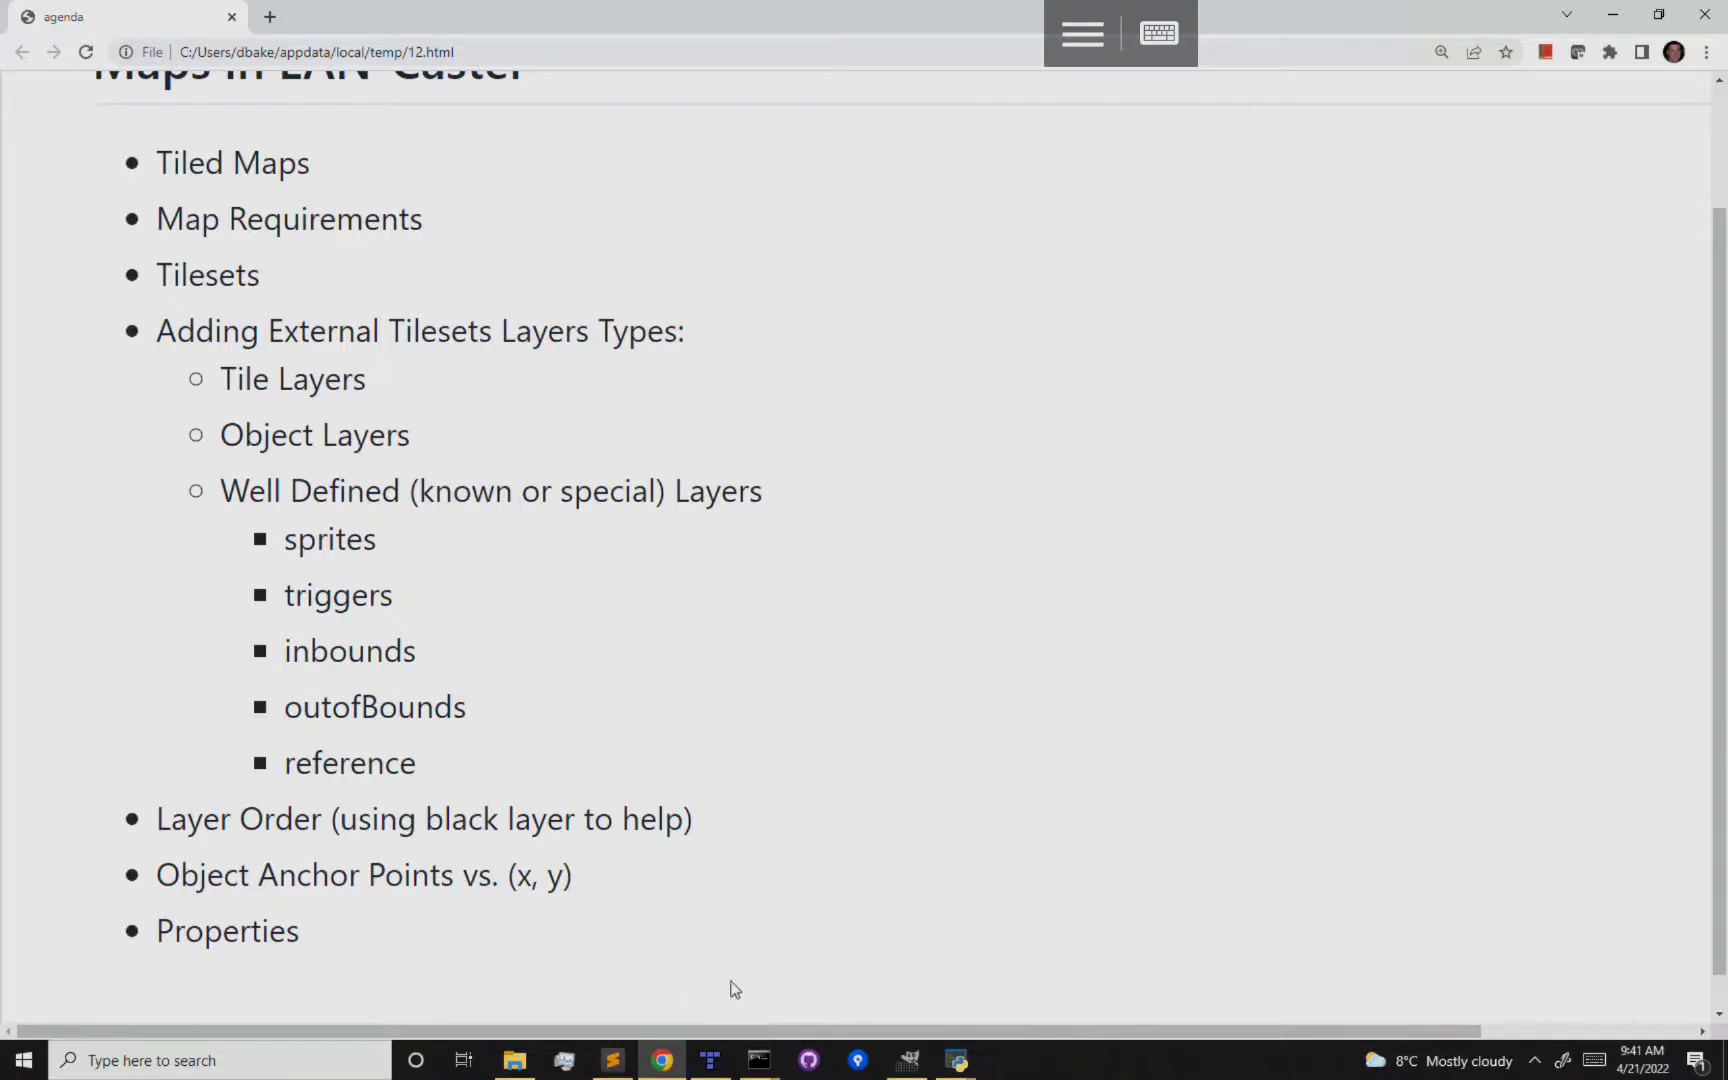
# Switch to Tiled and compare the position and size properties of the saw4 sprite with those of the boxAroundBoxes object
pyautogui.click(710, 1060)
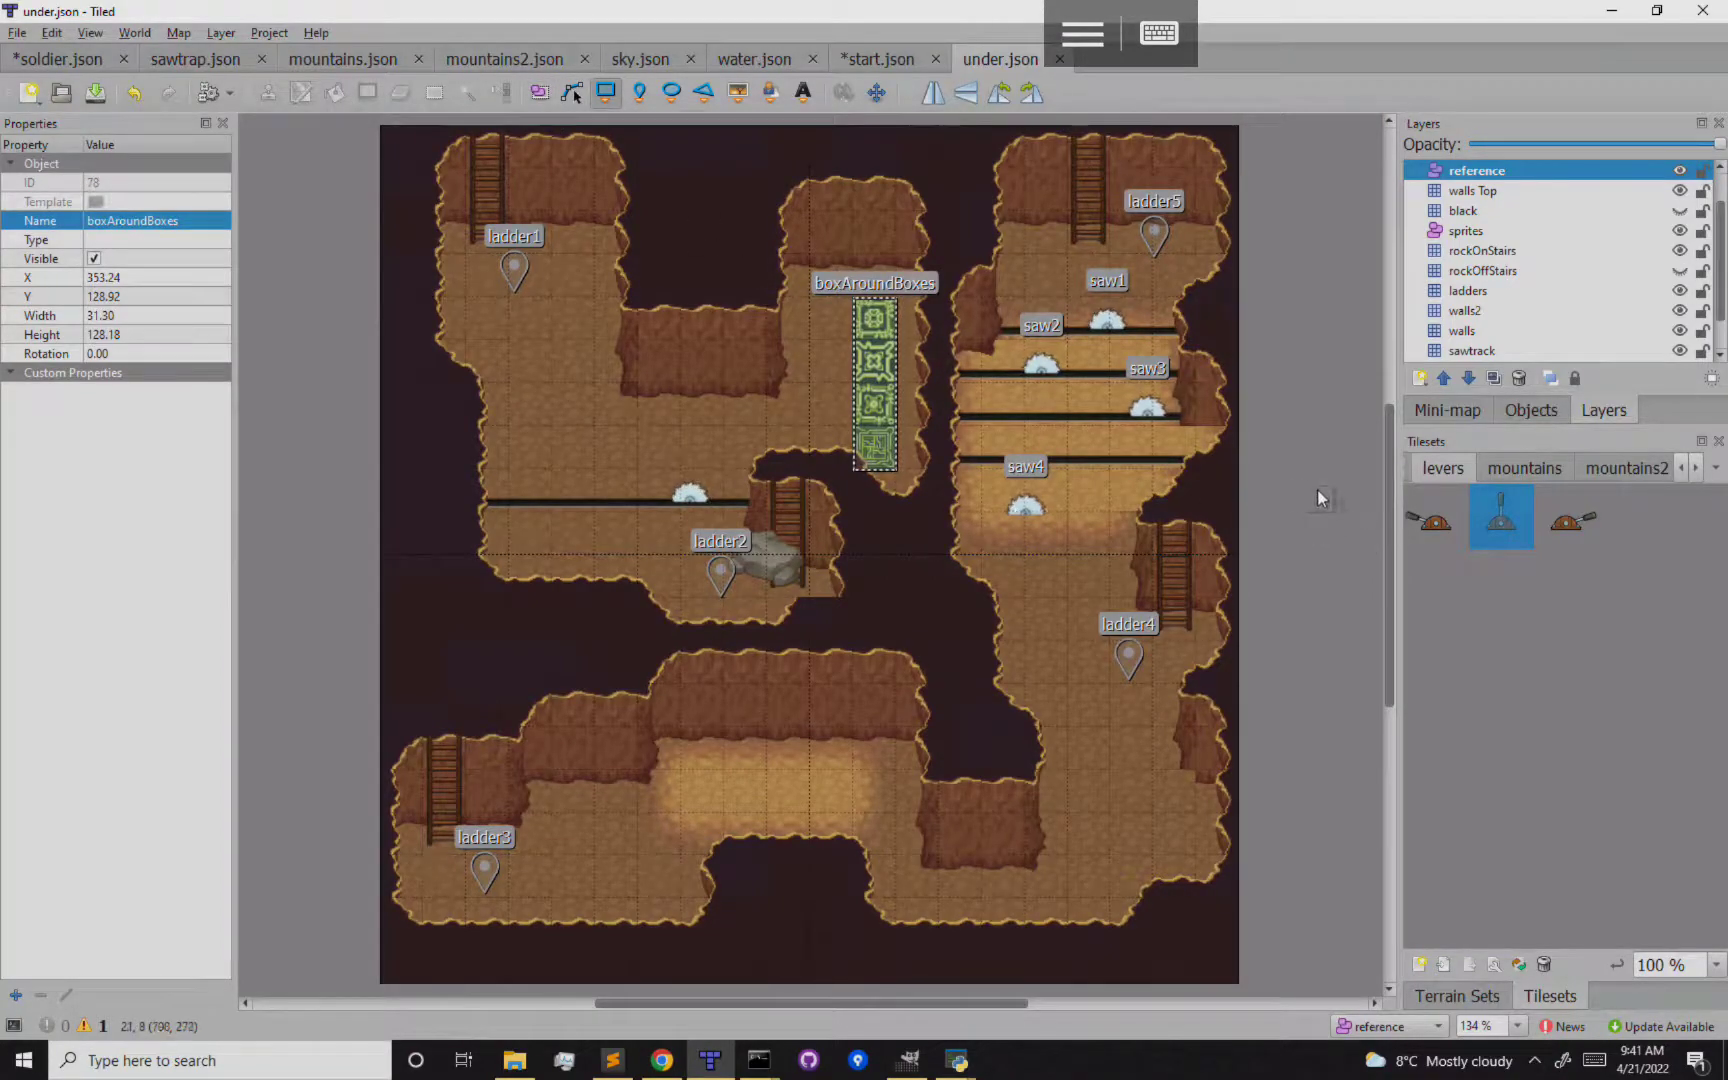
pyautogui.click(1515, 234)
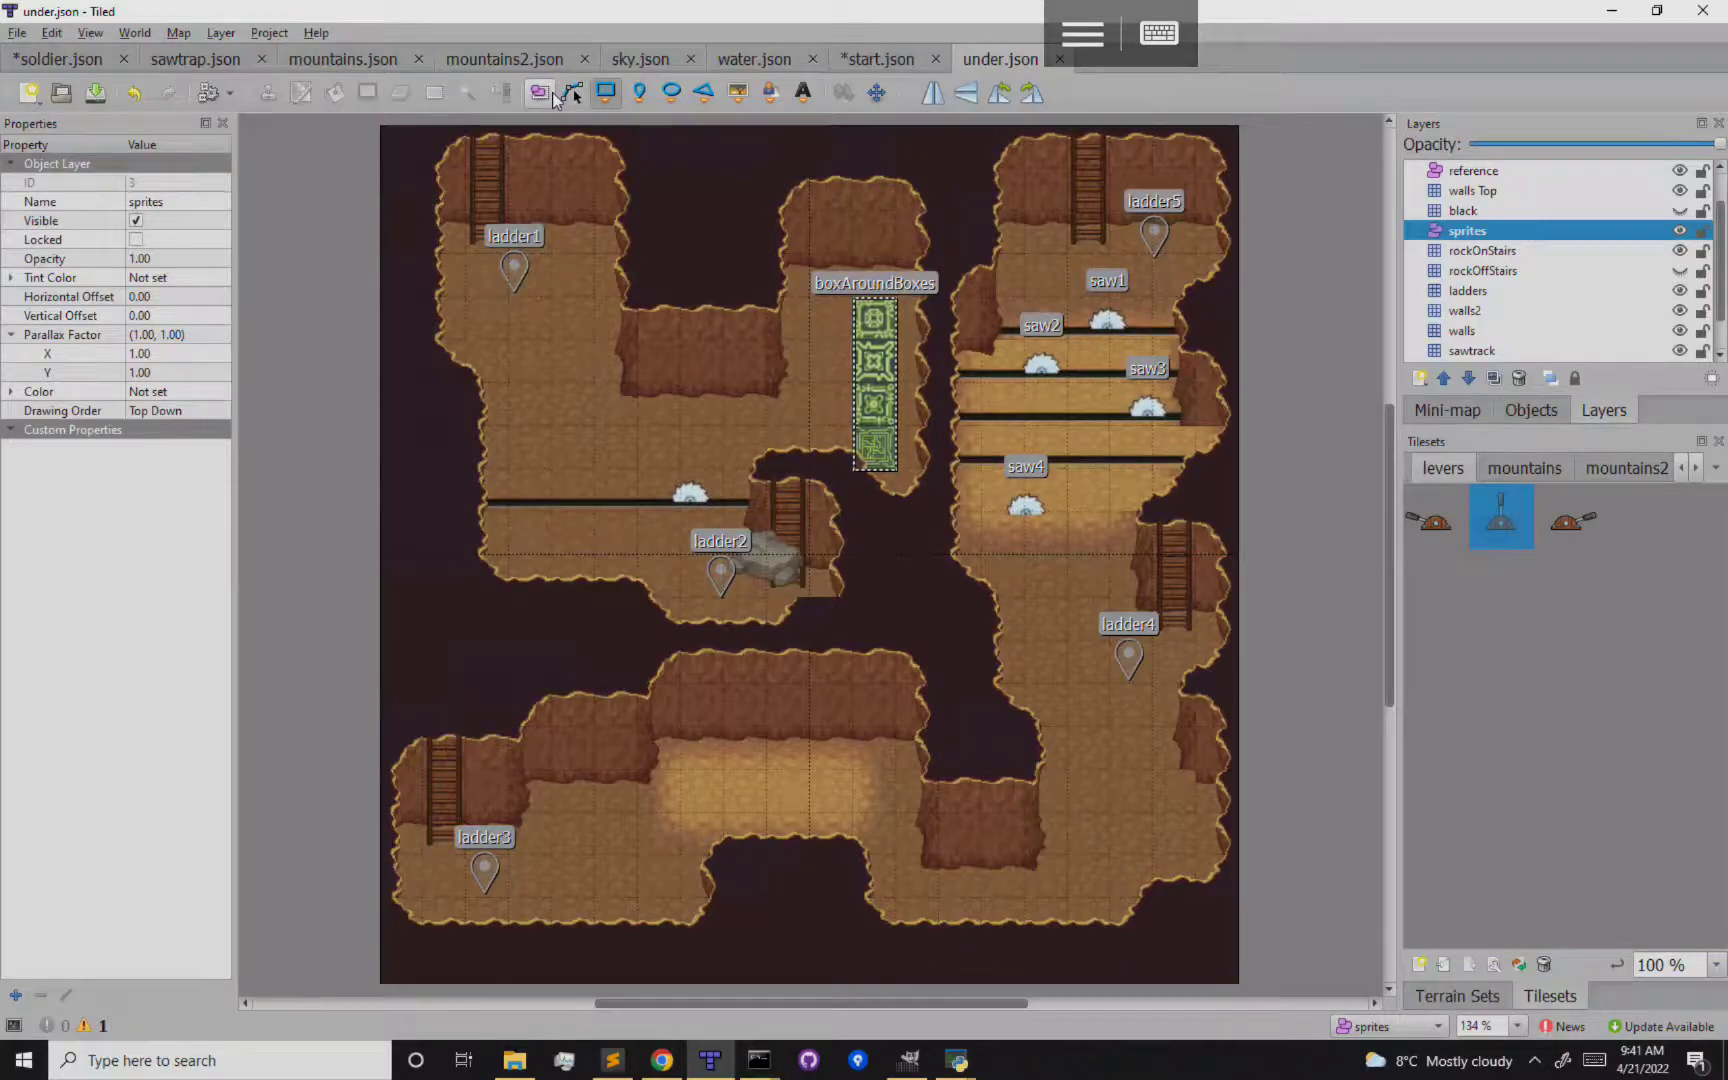
pyautogui.click(545, 93)
pyautogui.click(1031, 507)
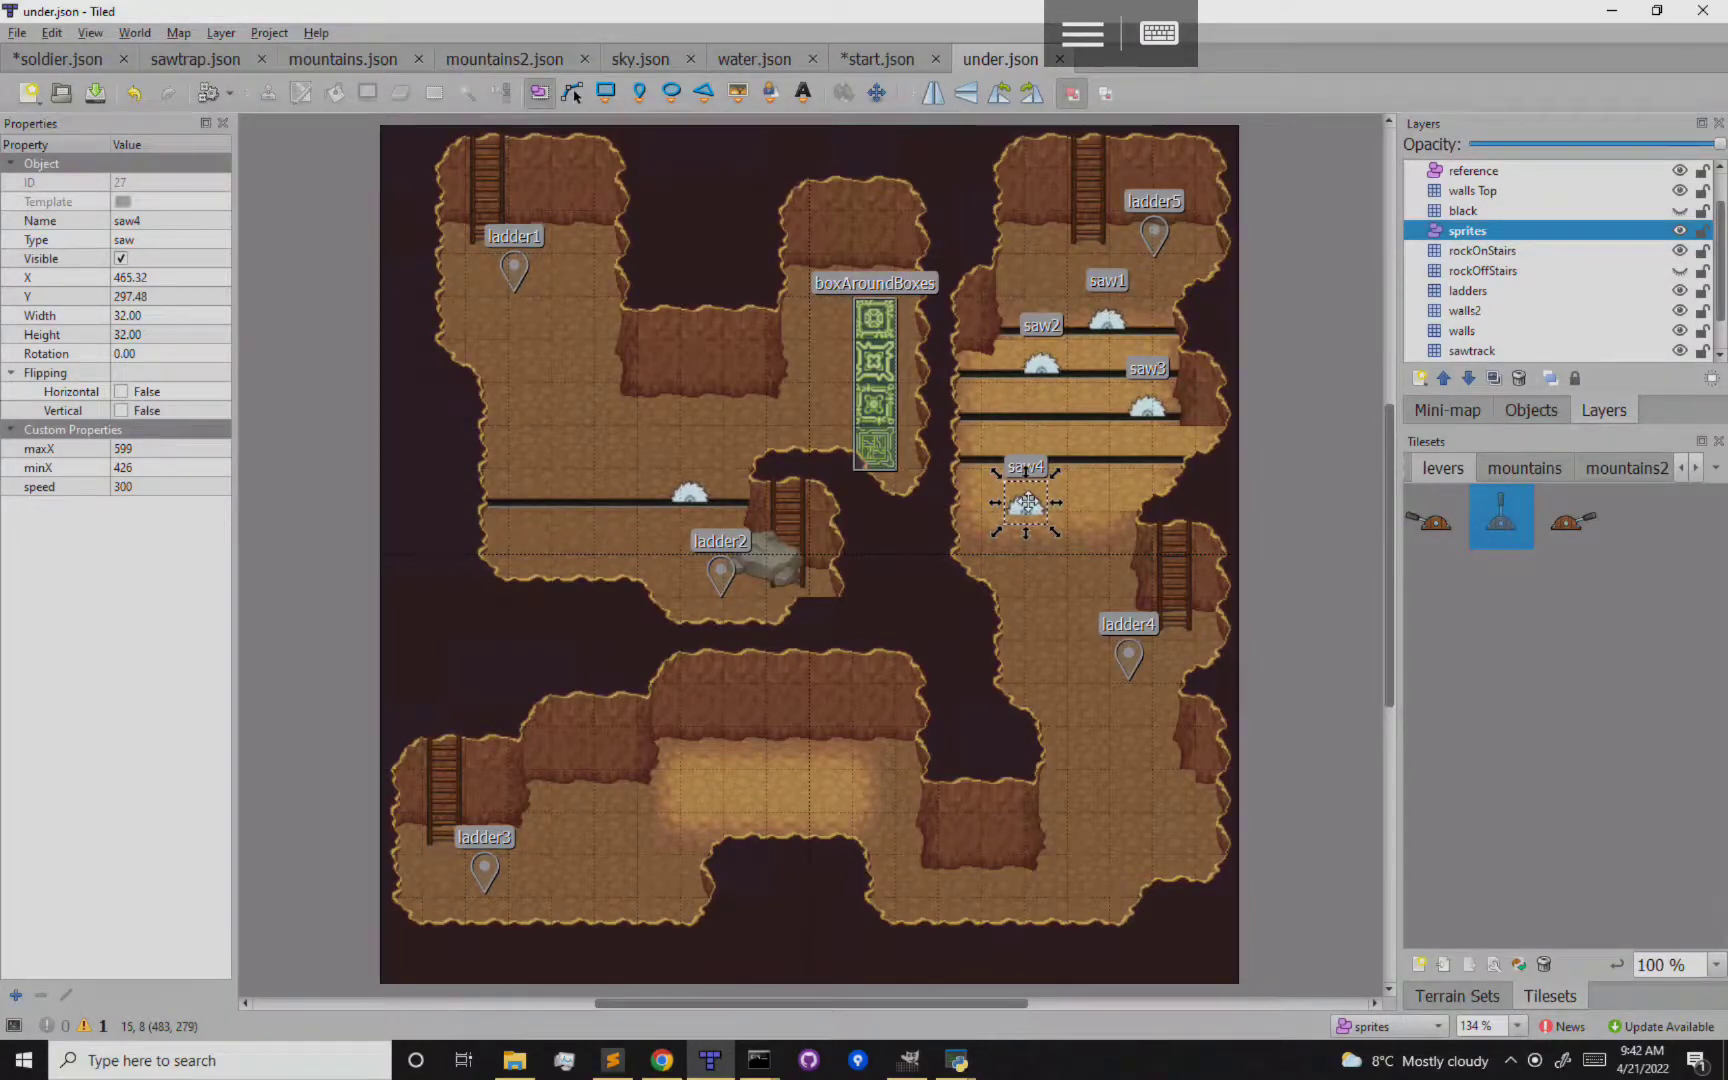
pyautogui.click(880, 377)
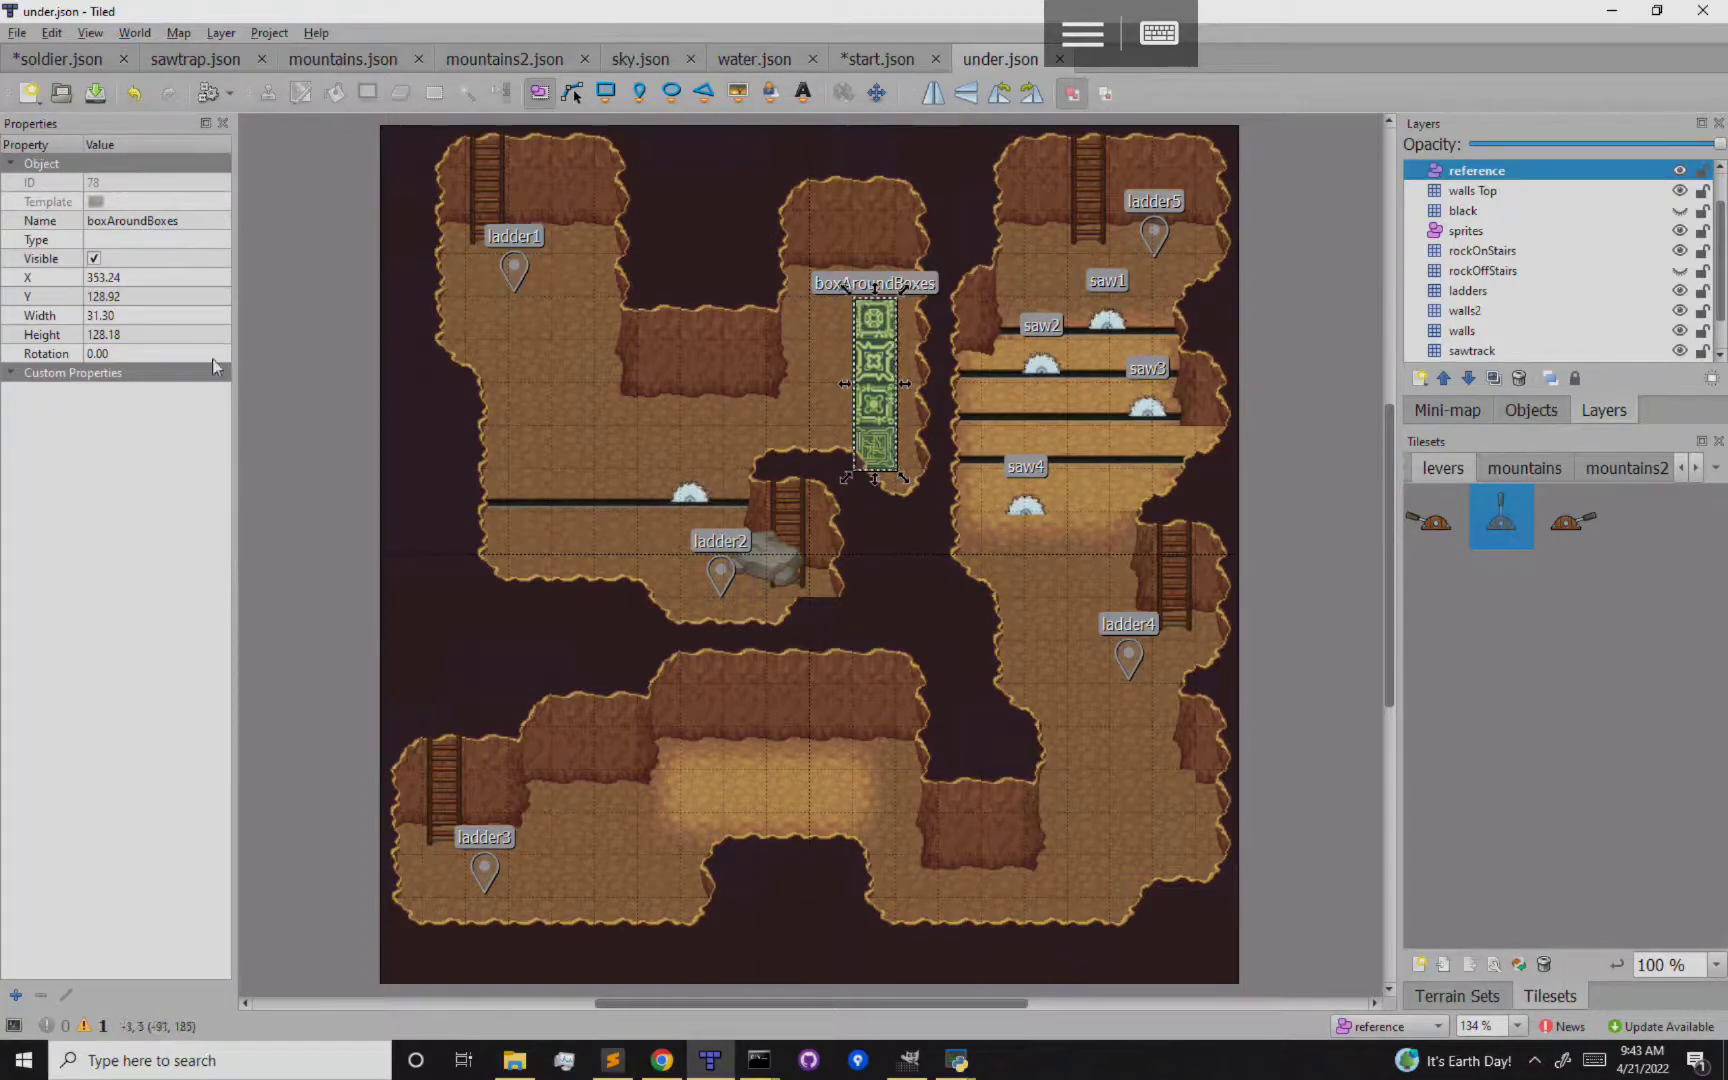
pyautogui.click(1025, 497)
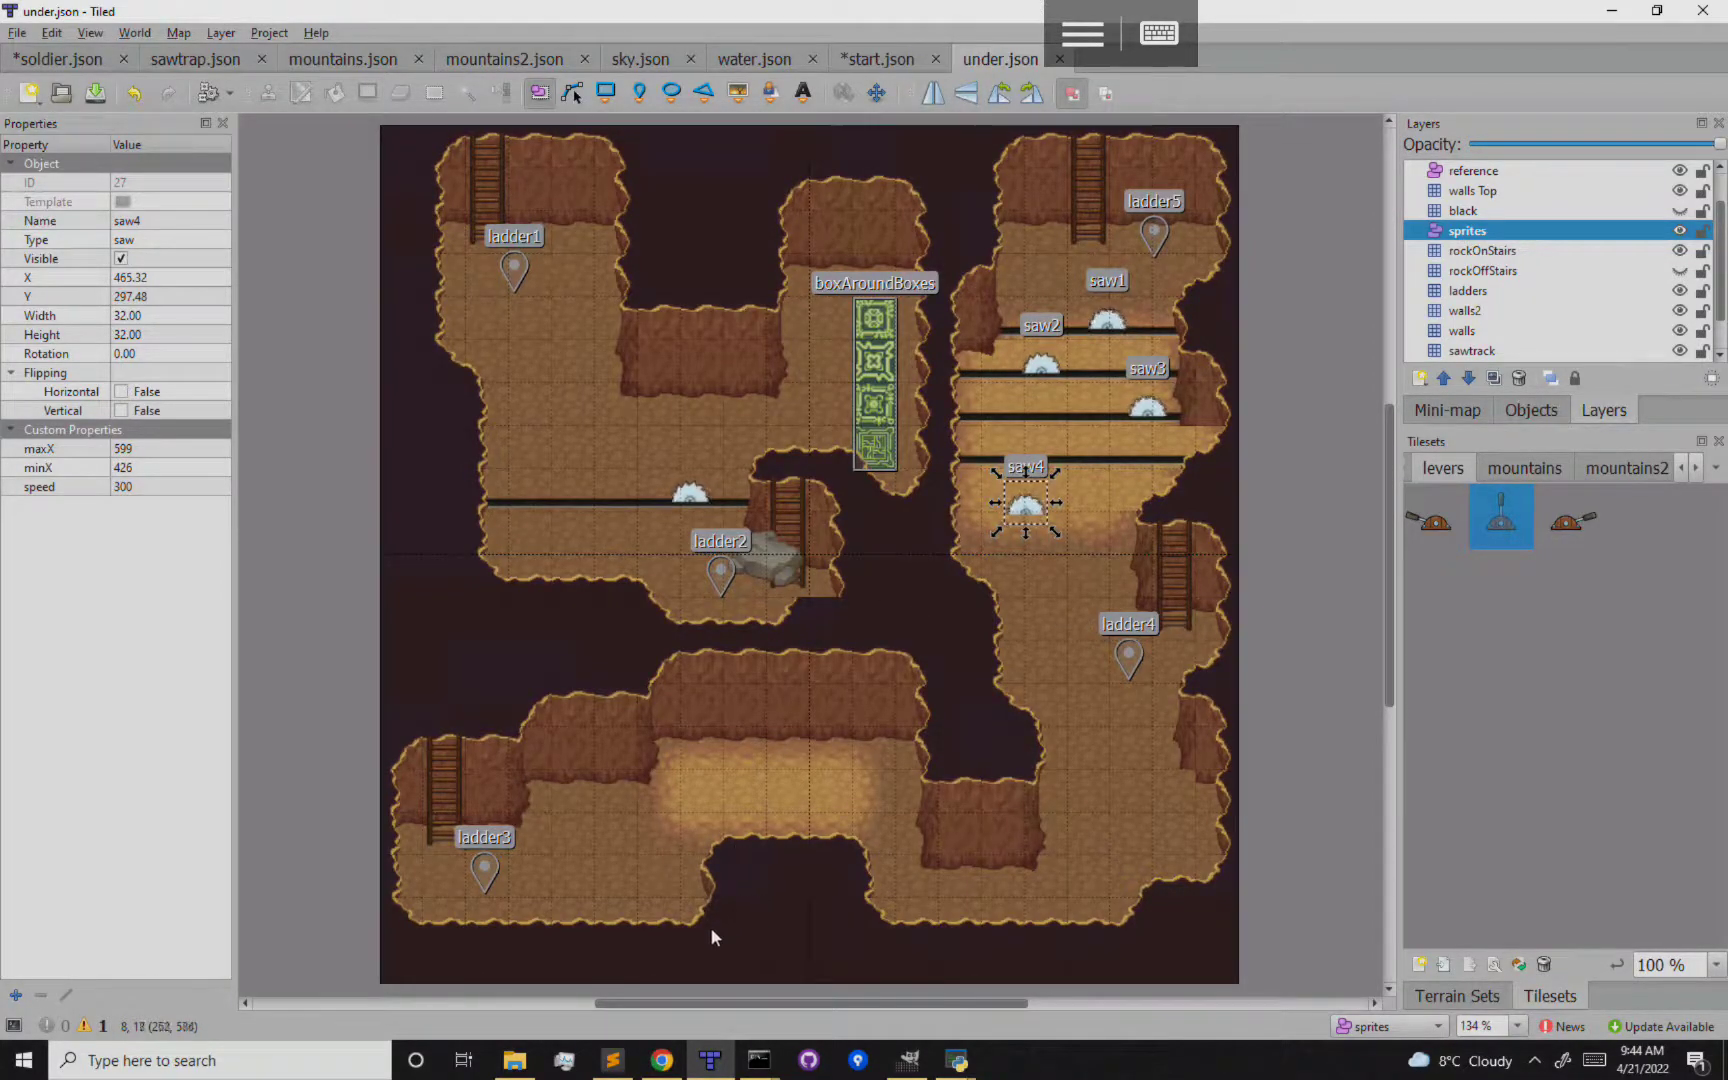
# Check the agenda in Chrome, return to Tiled and examine the Name and Type properties of the saw4 sprite
pyautogui.click(655, 1063)
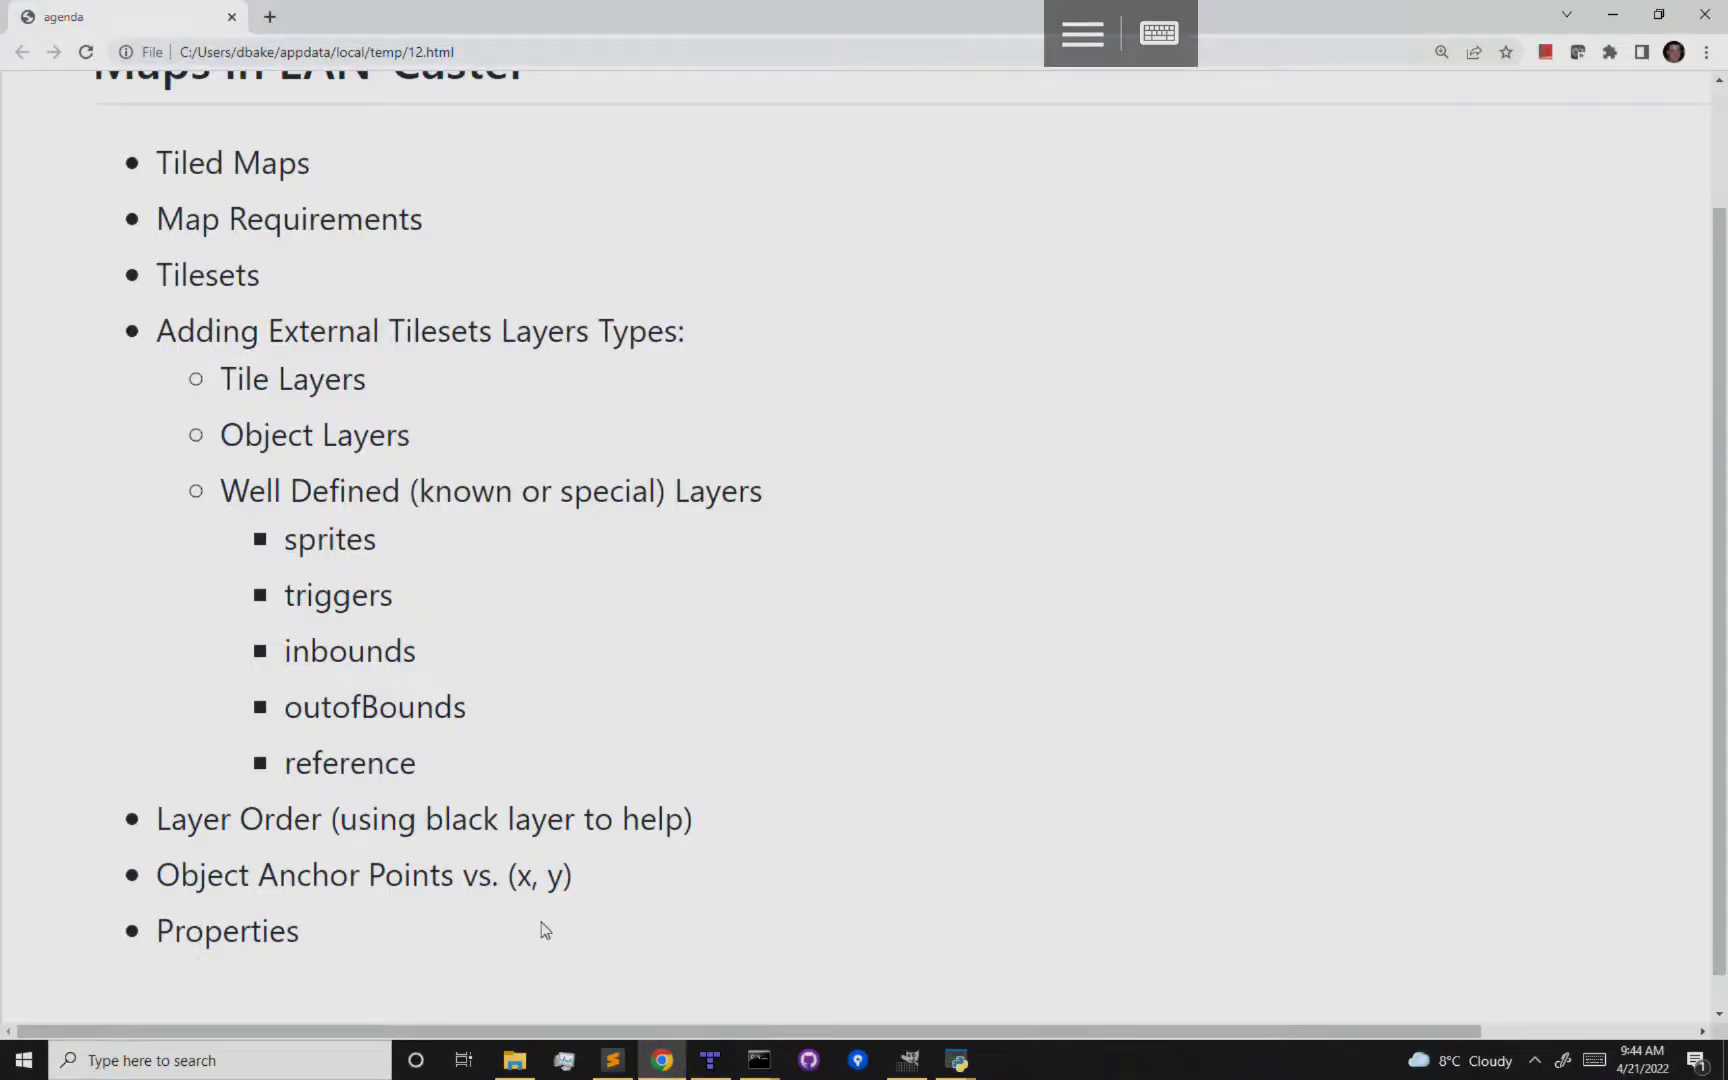
pyautogui.click(710, 1060)
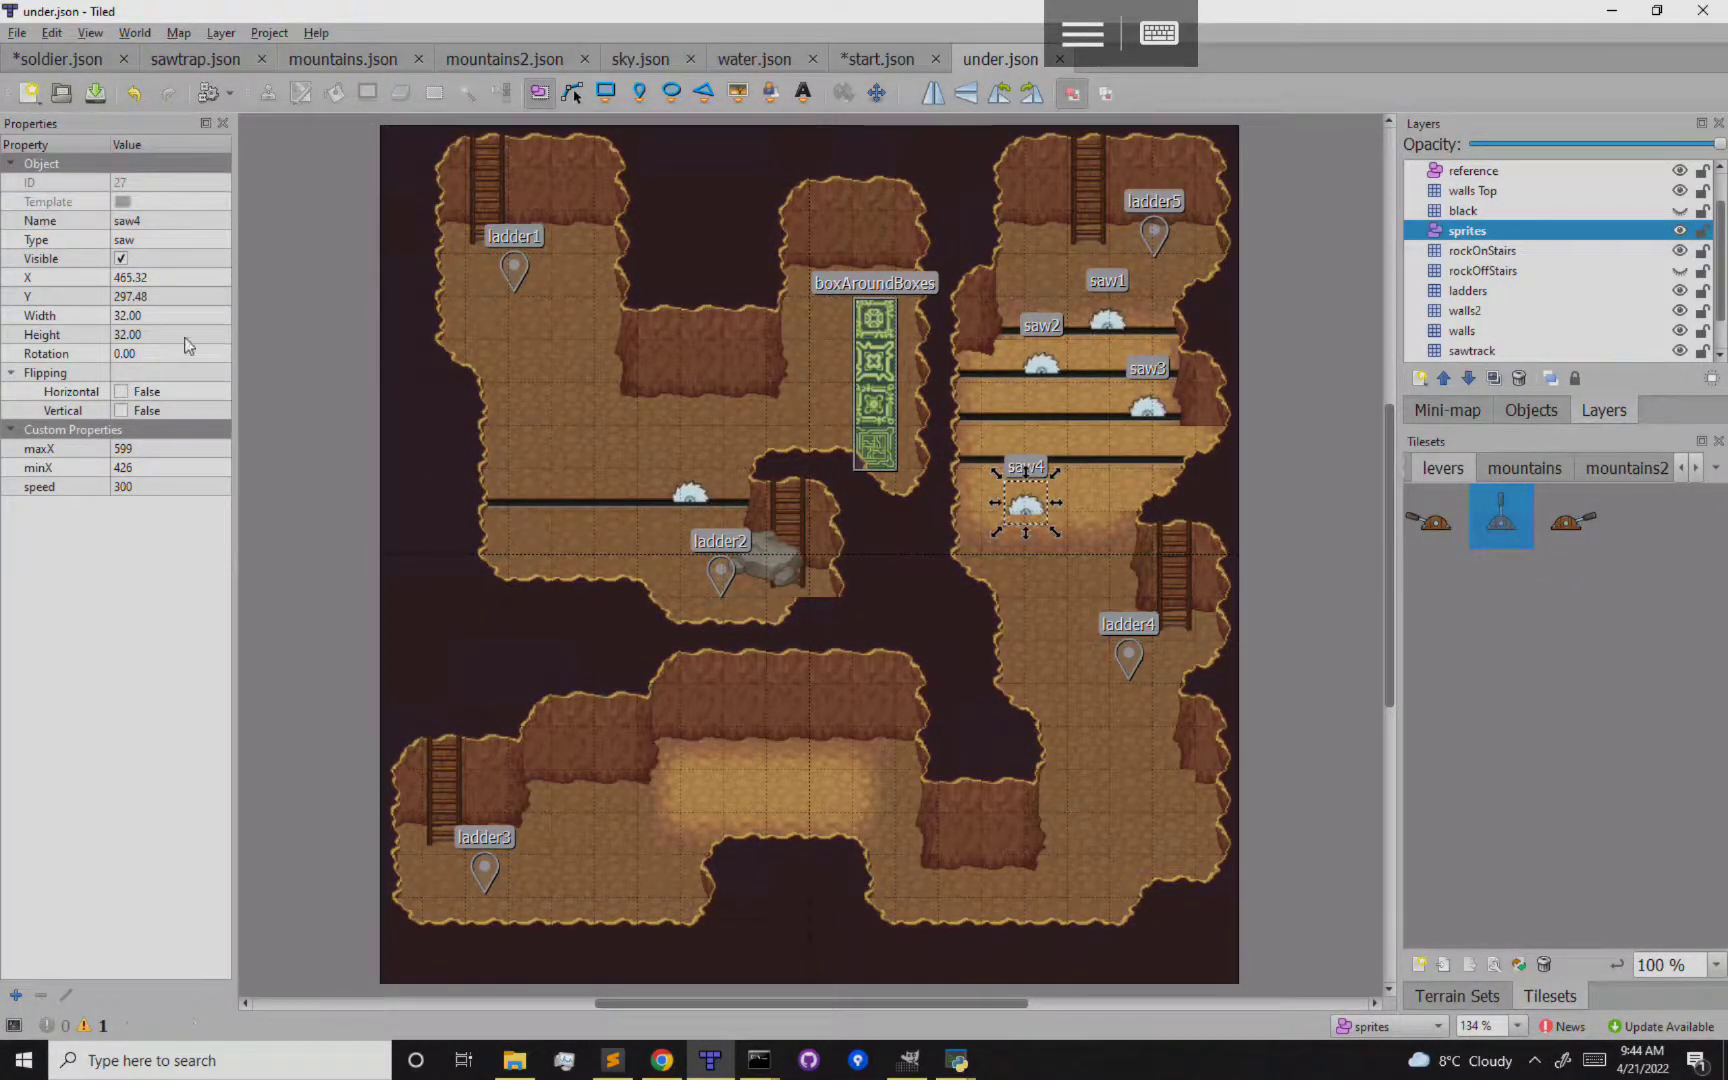
pyautogui.doubleClick(148, 221)
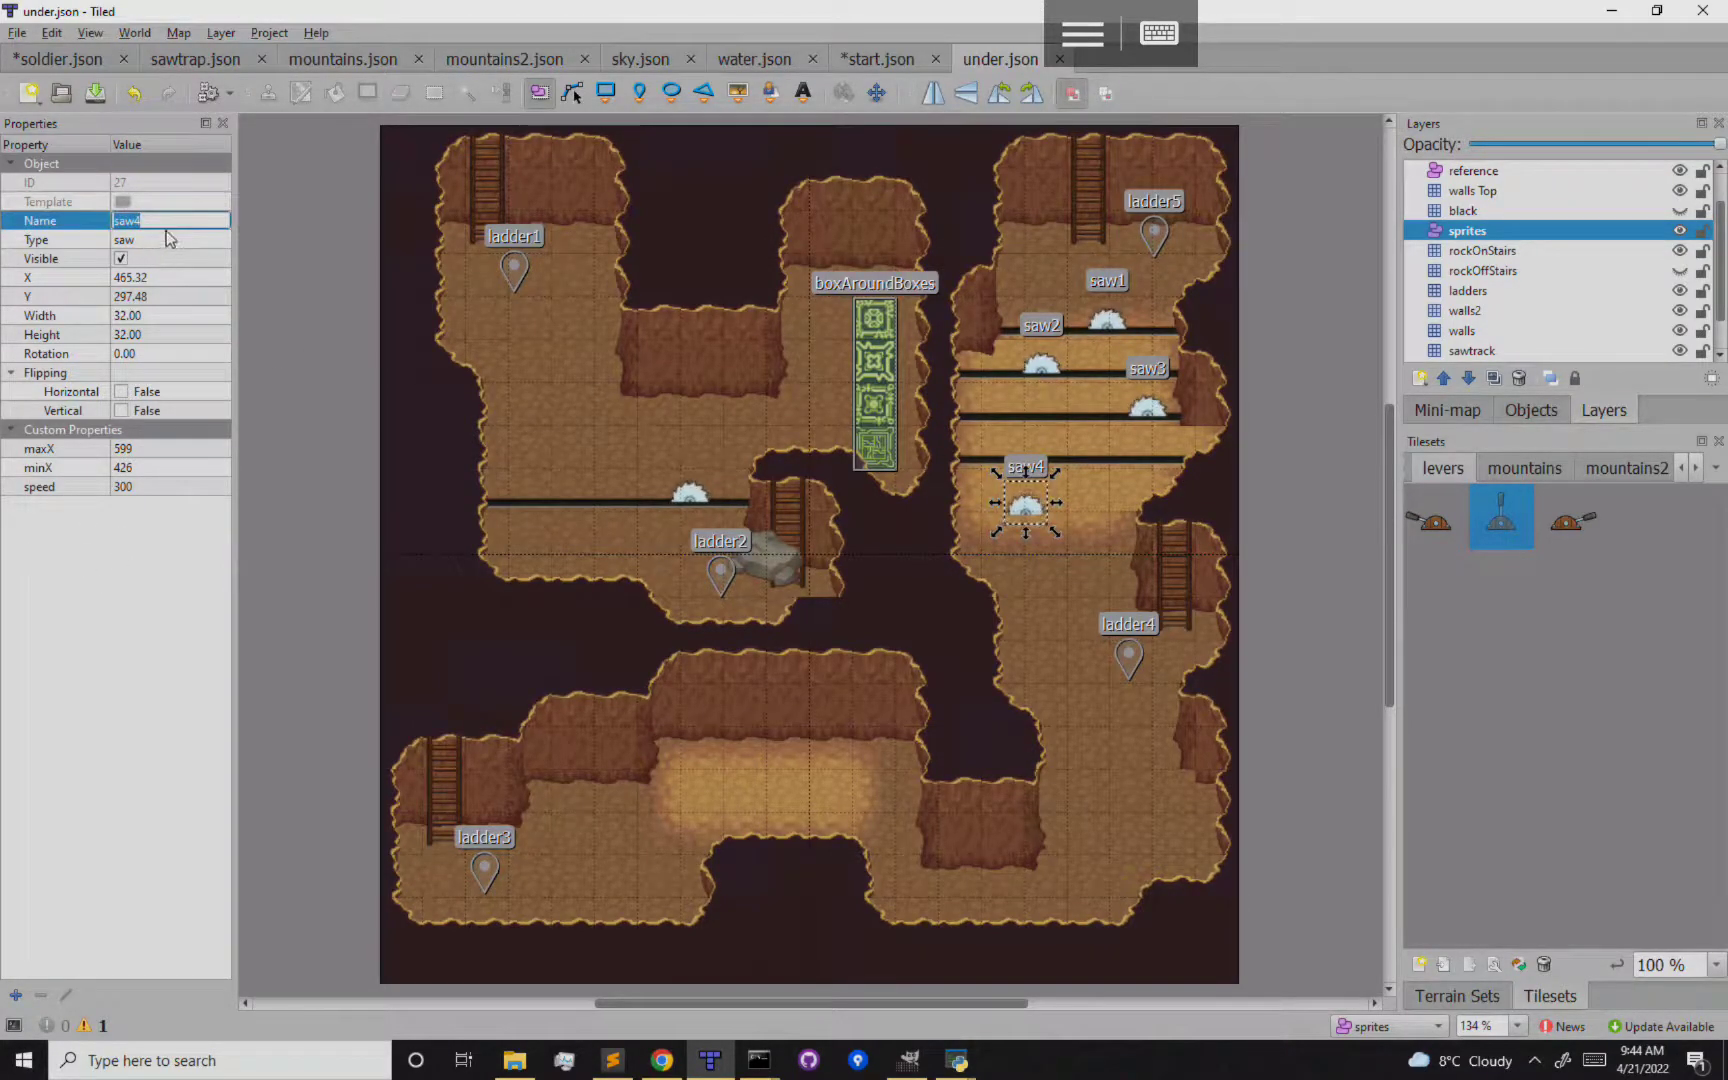
pyautogui.doubleClick(155, 240)
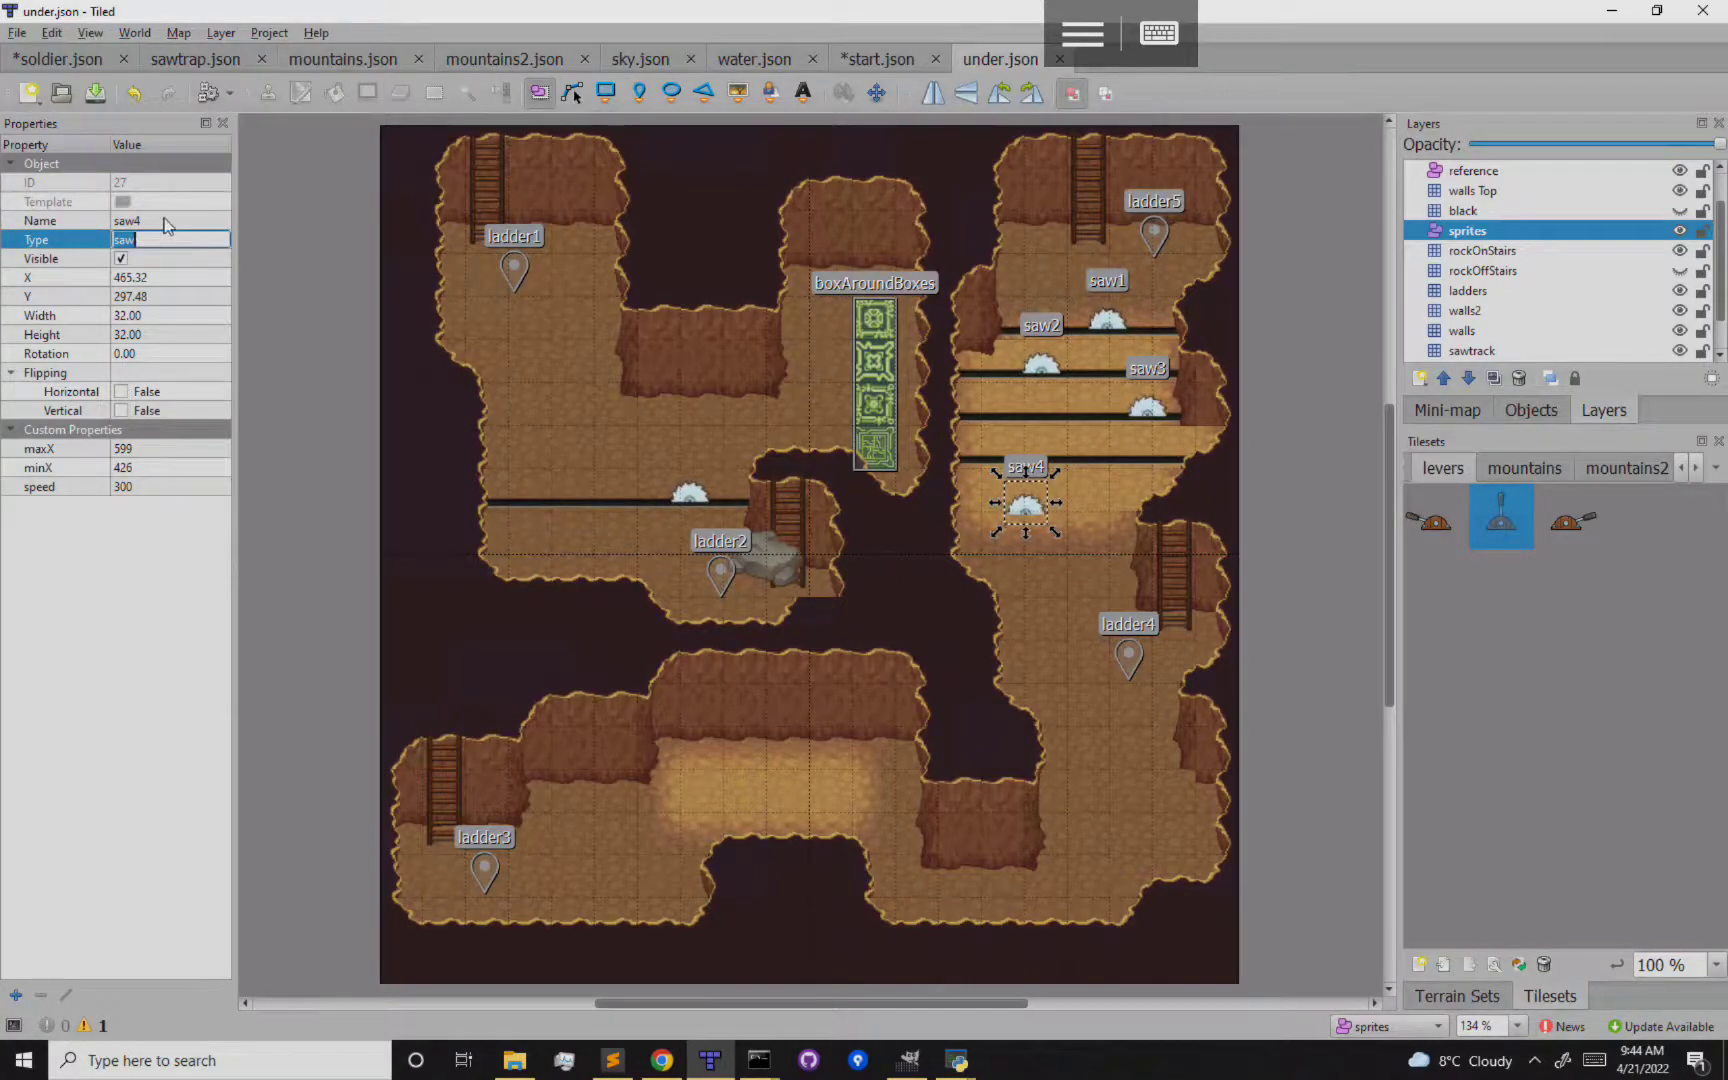
pyautogui.doubleClick(168, 221)
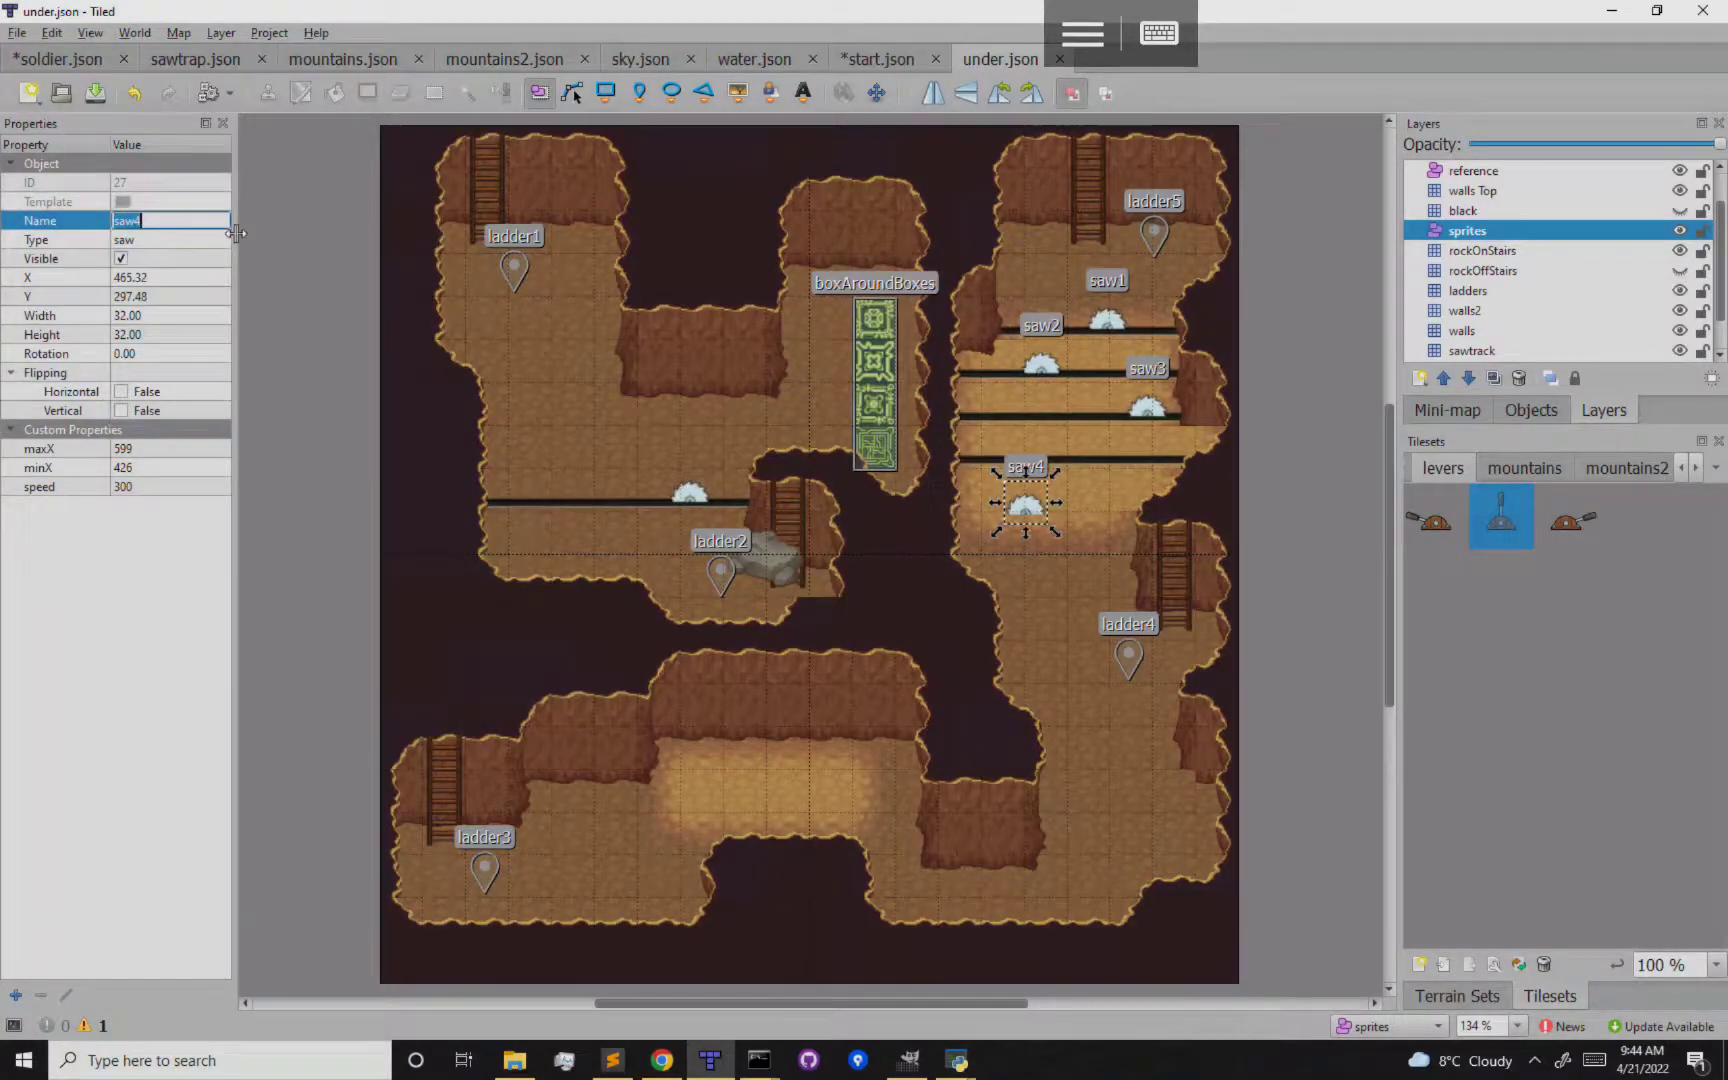
pyautogui.click(160, 221)
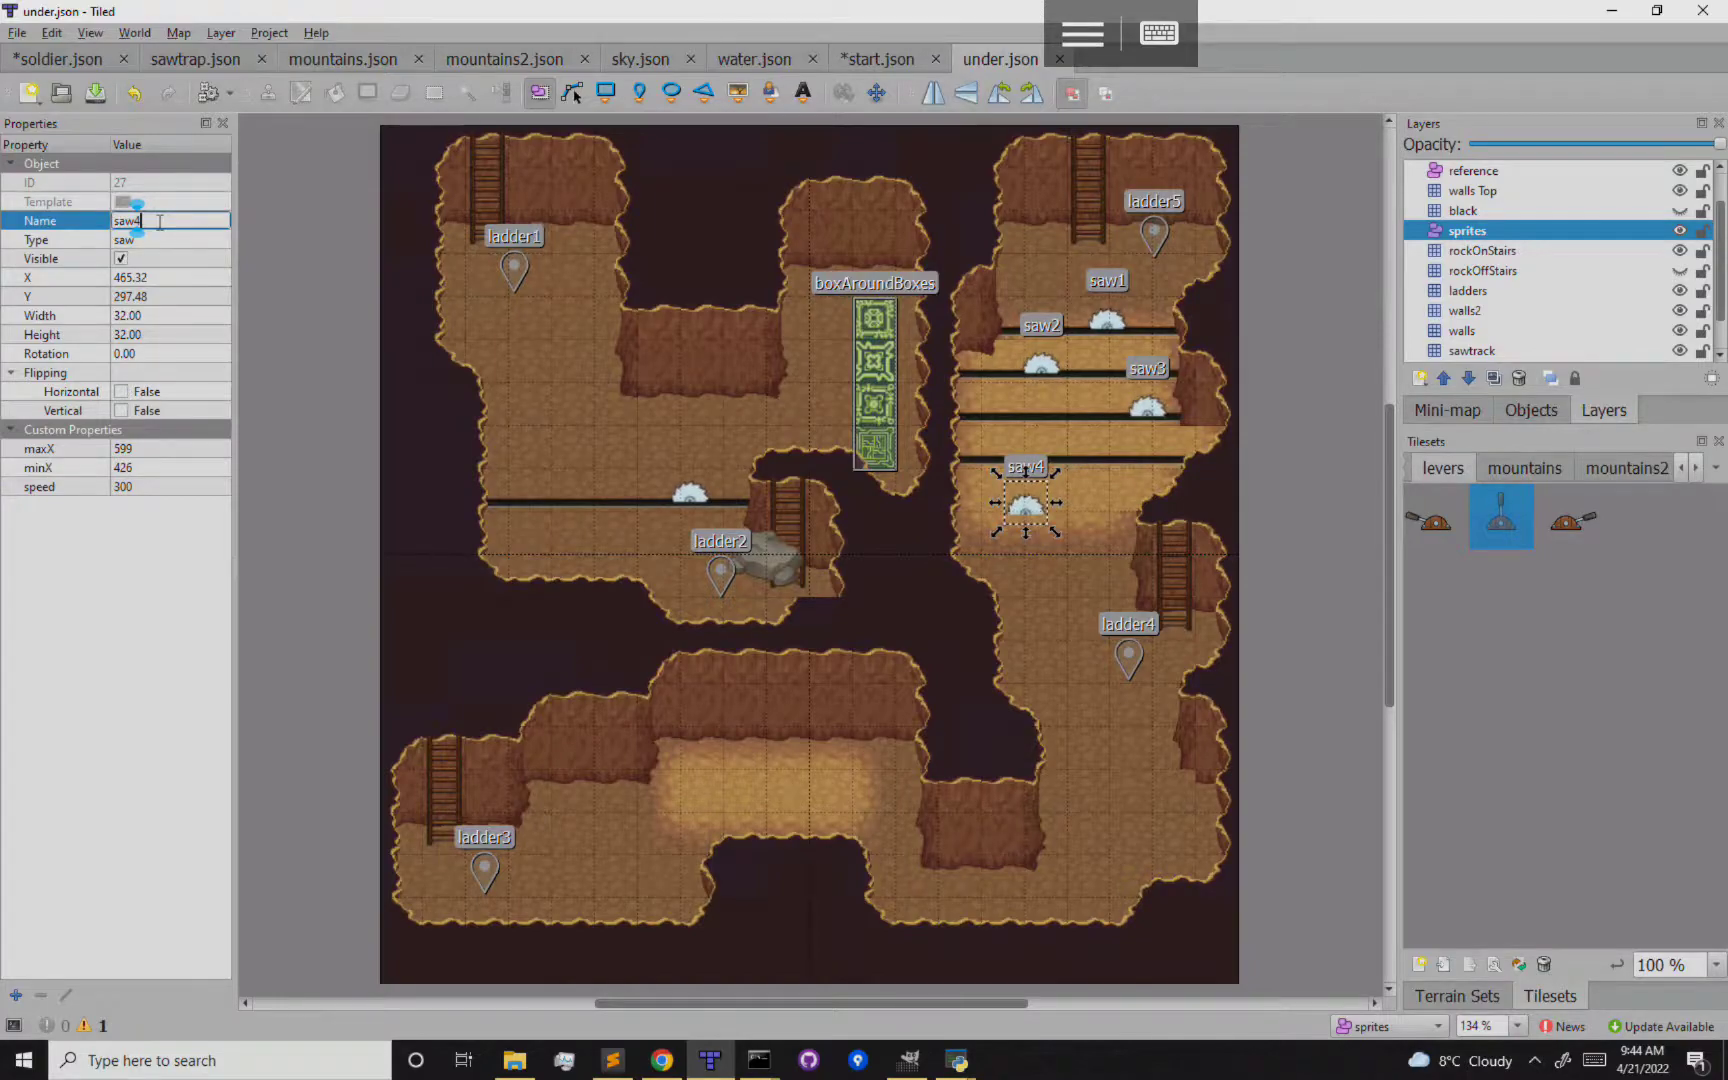
pyautogui.click(168, 236)
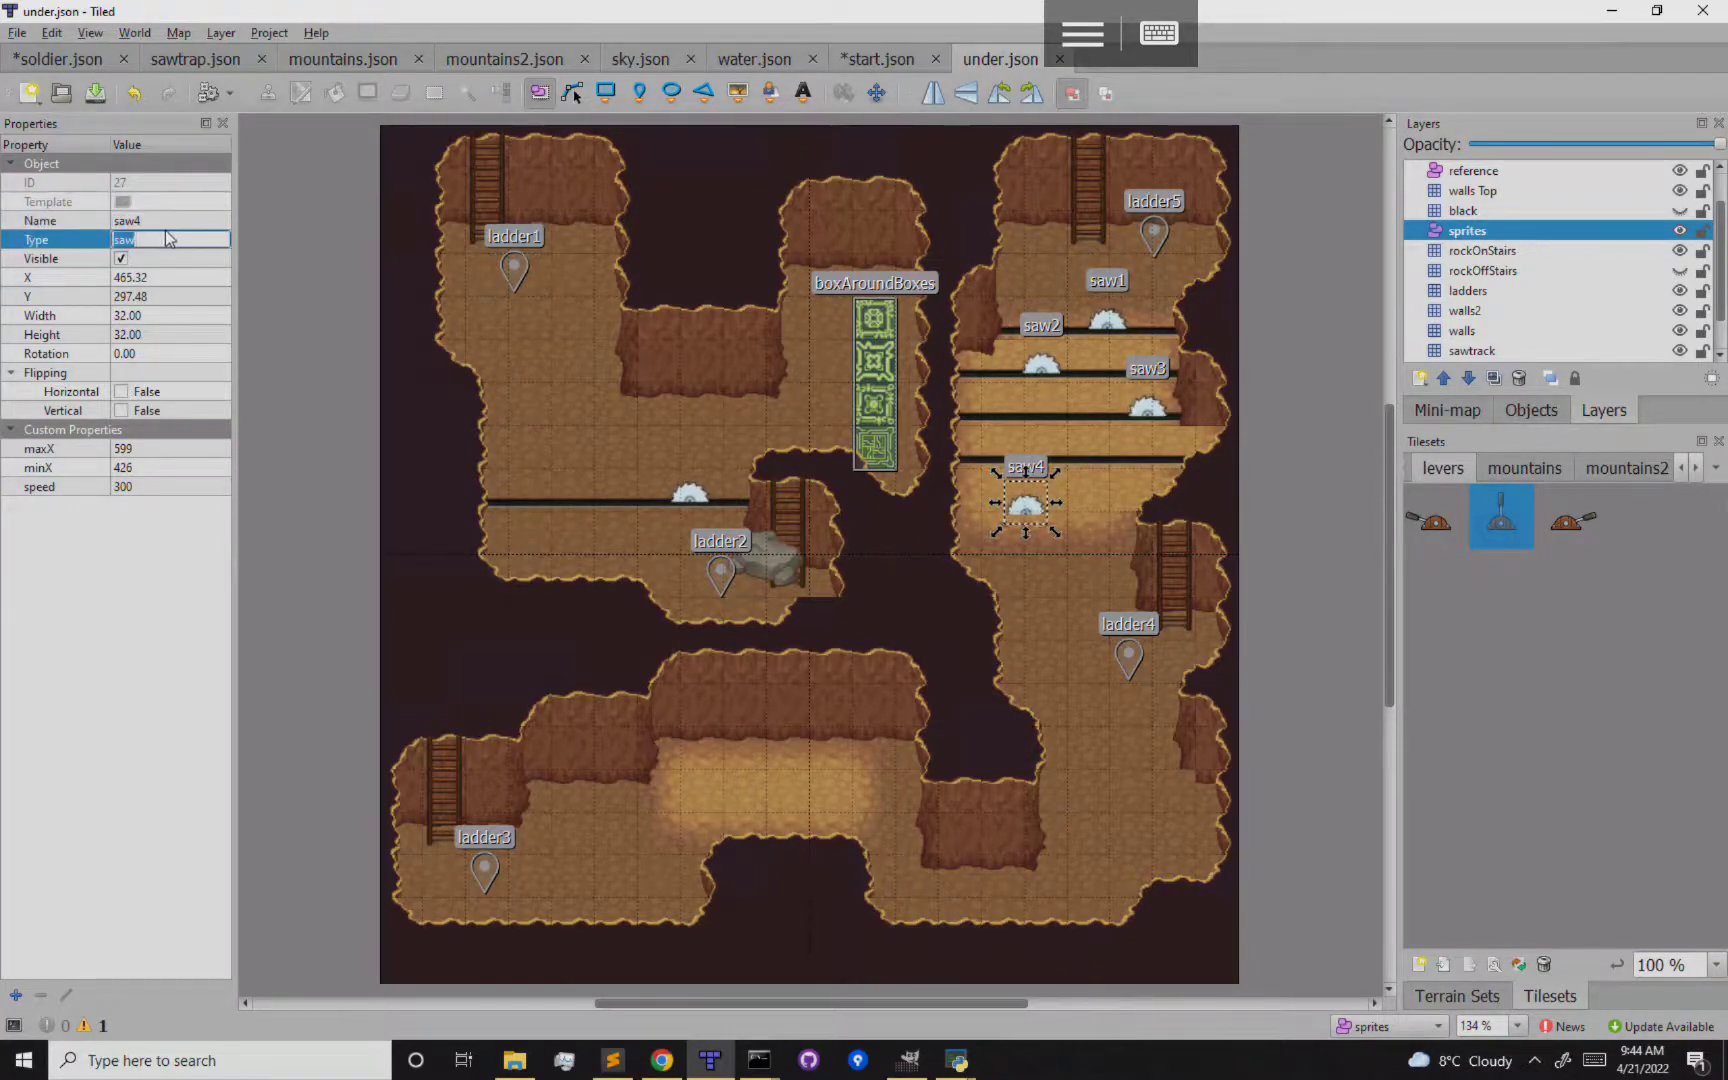
pyautogui.click(337, 321)
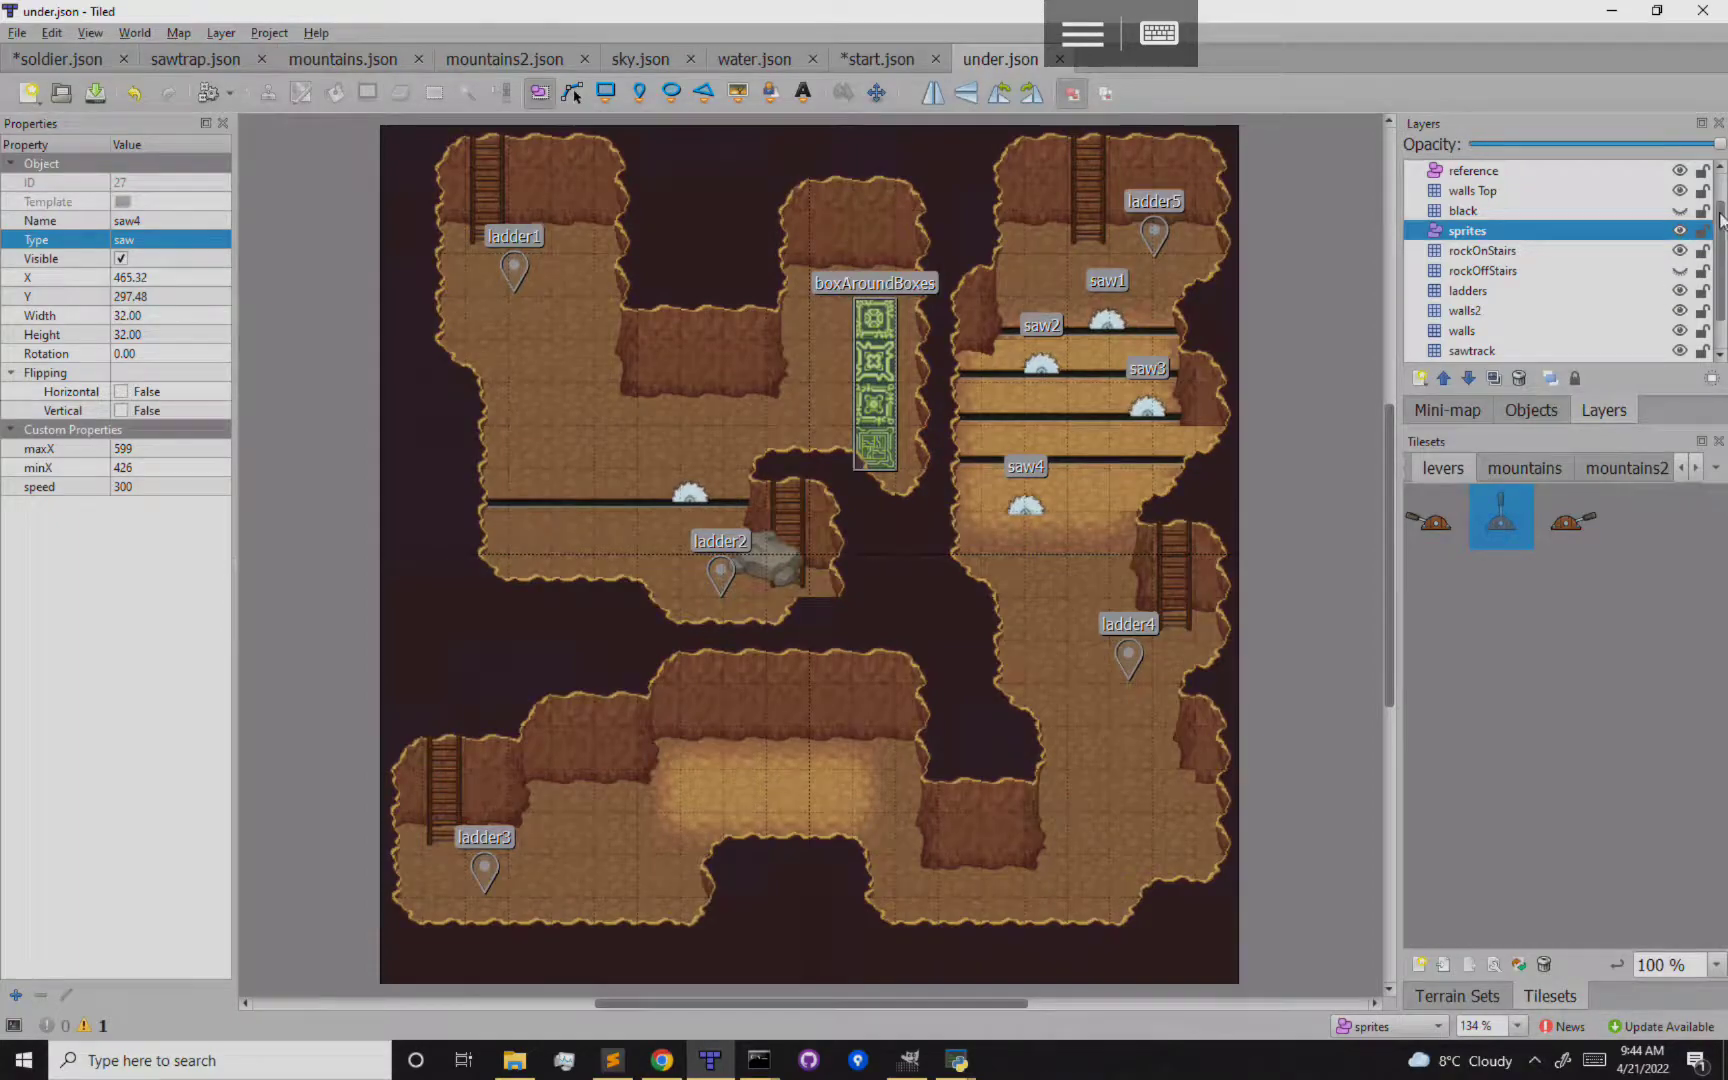
# Make the triggers layer visible and select the stopSaw trigger over the topmost green box to examine its custom property
pyautogui.moveTo(1721, 224); pyautogui.dragTo(1717, 178)
pyautogui.click(1680, 191)
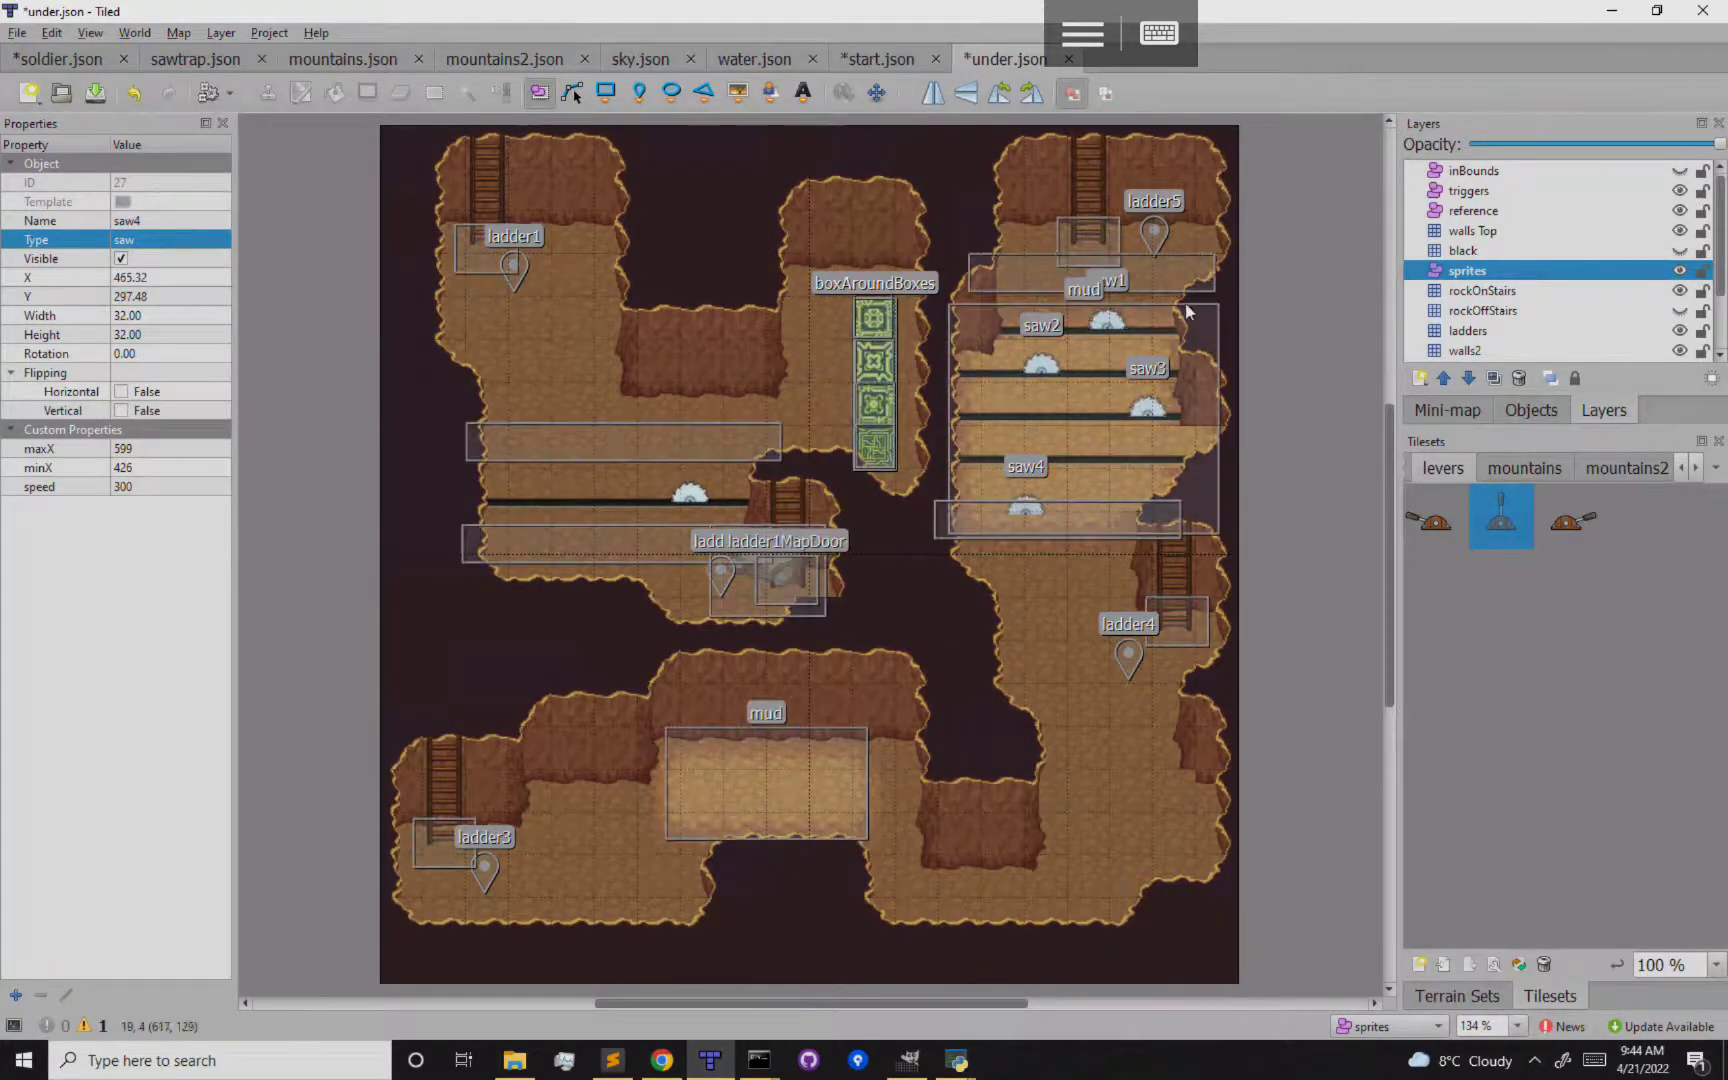
pyautogui.click(862, 317)
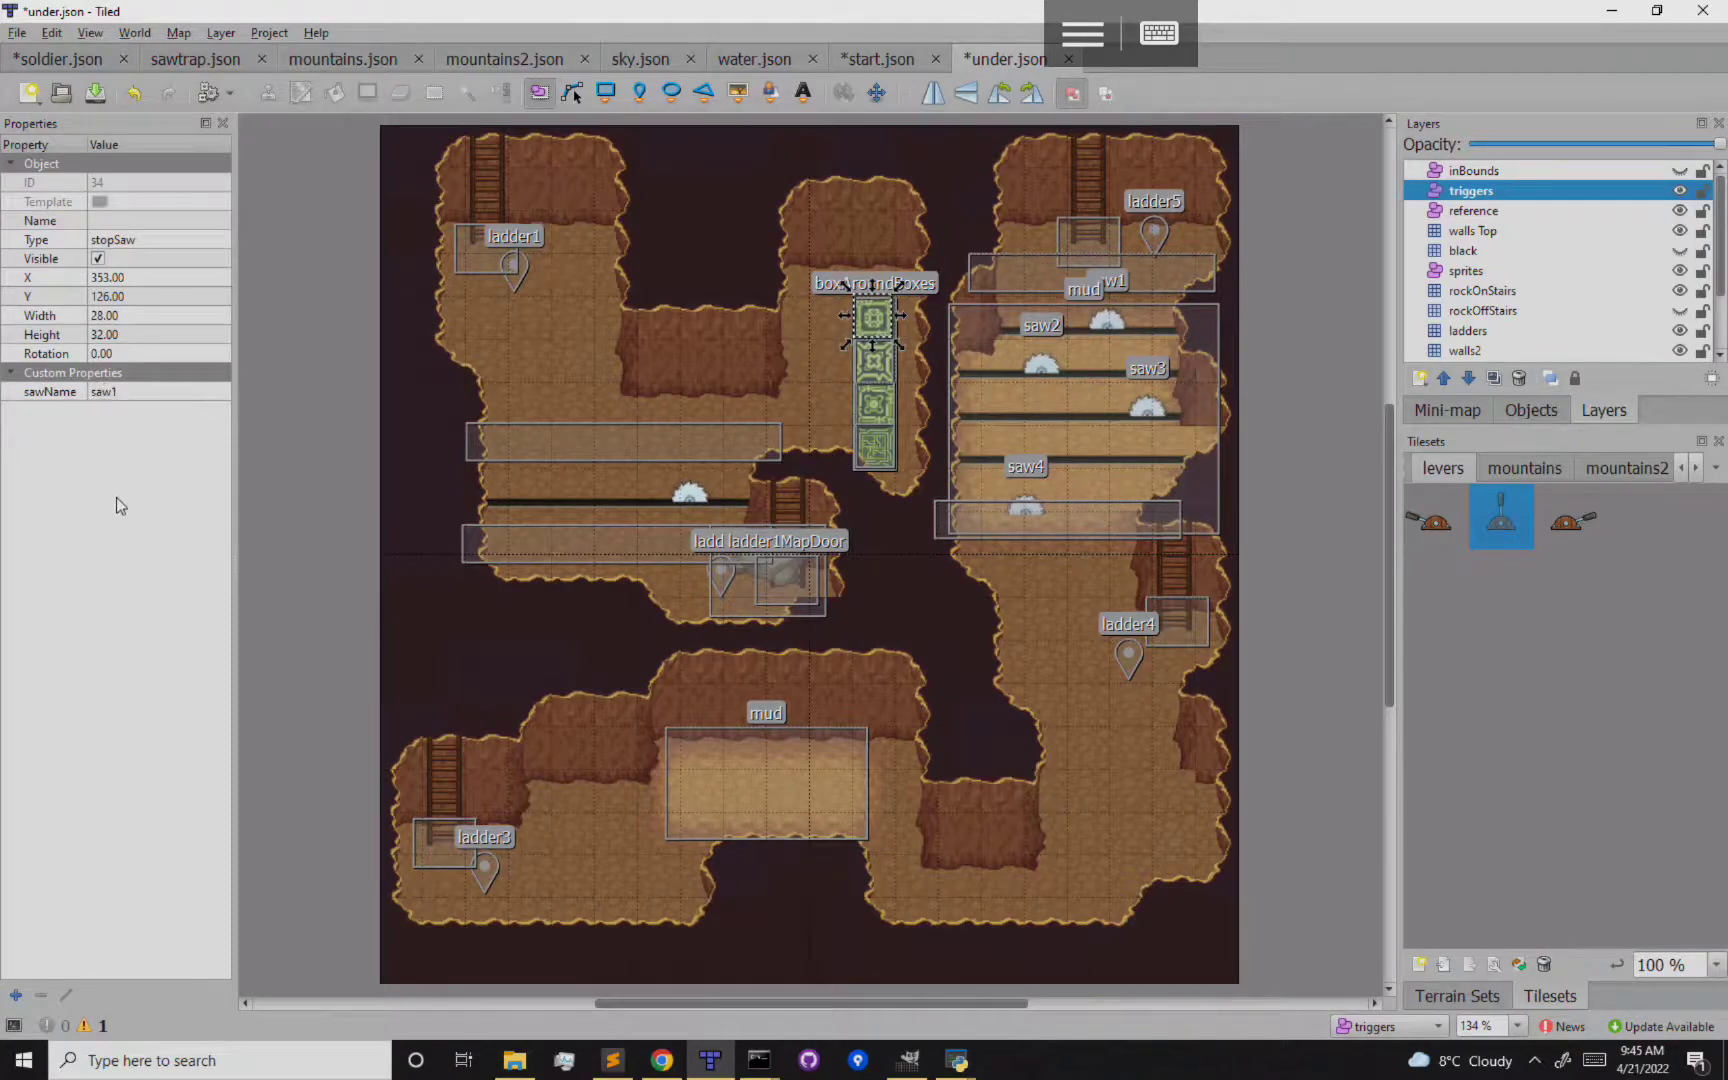
# Add a custom color property named abc to the lower mud trigger and set it to #ffaa00
pyautogui.click(792, 763)
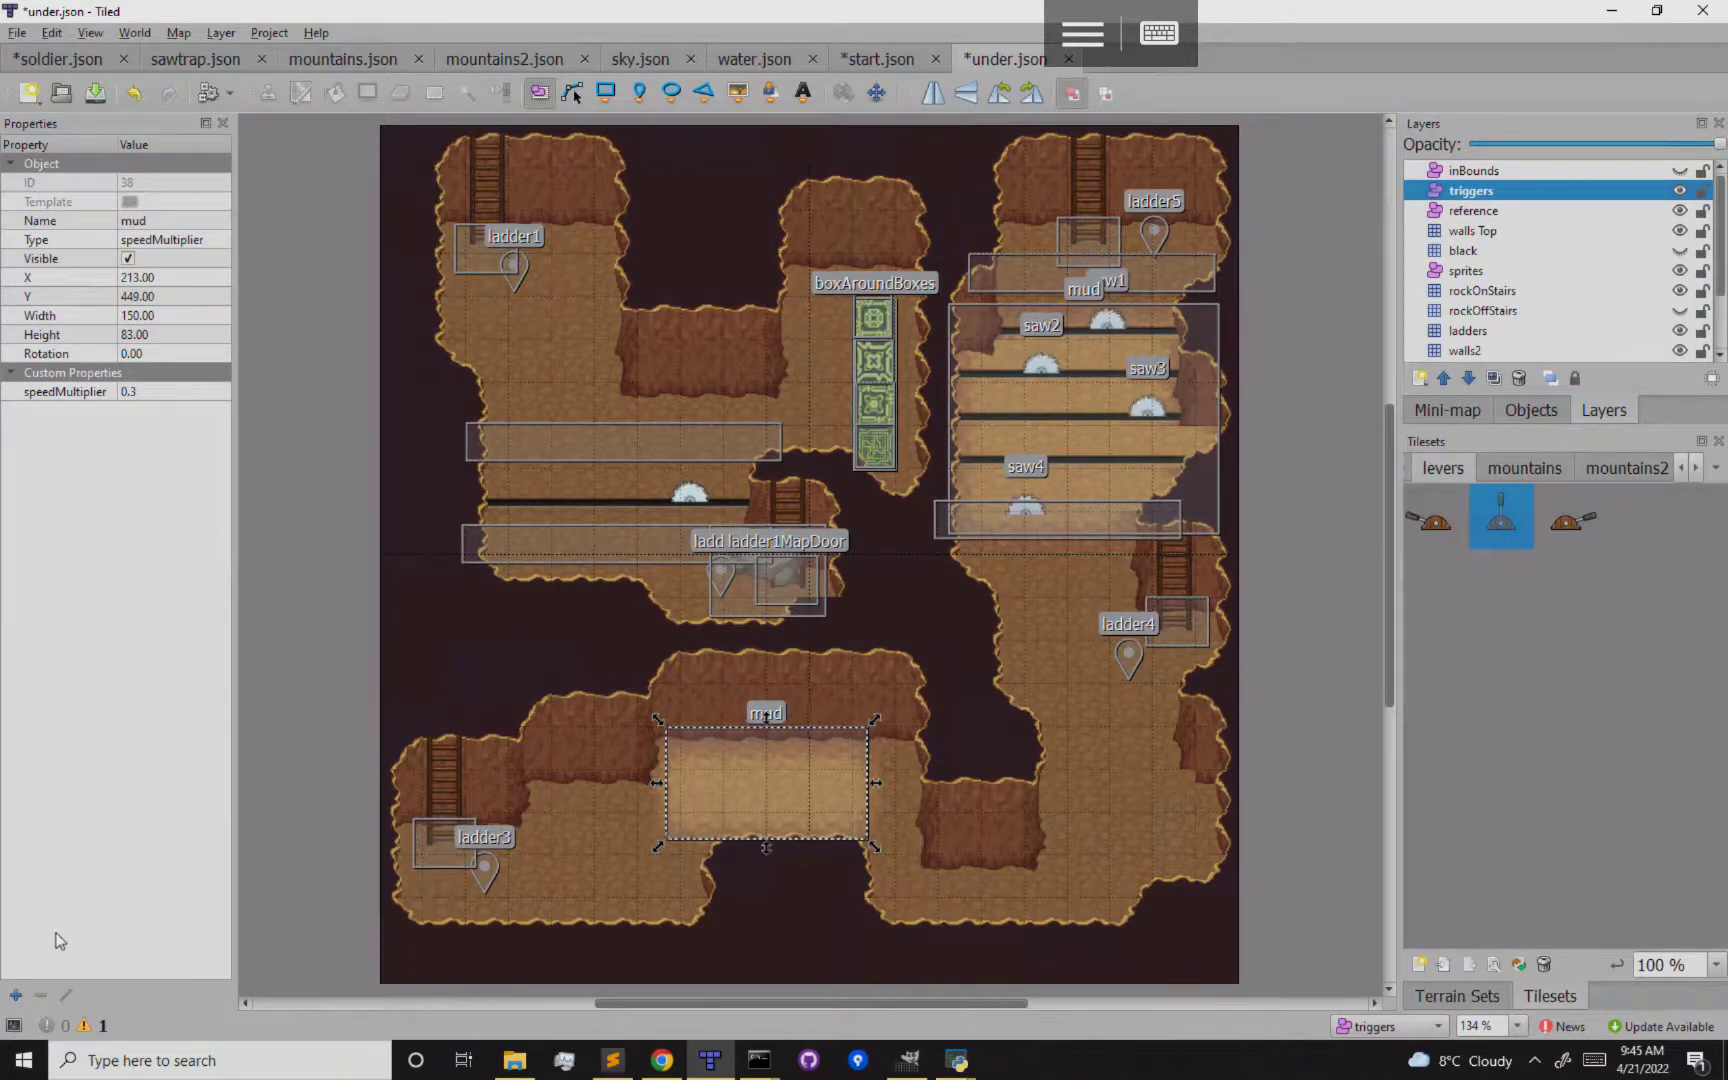
pyautogui.click(15, 995)
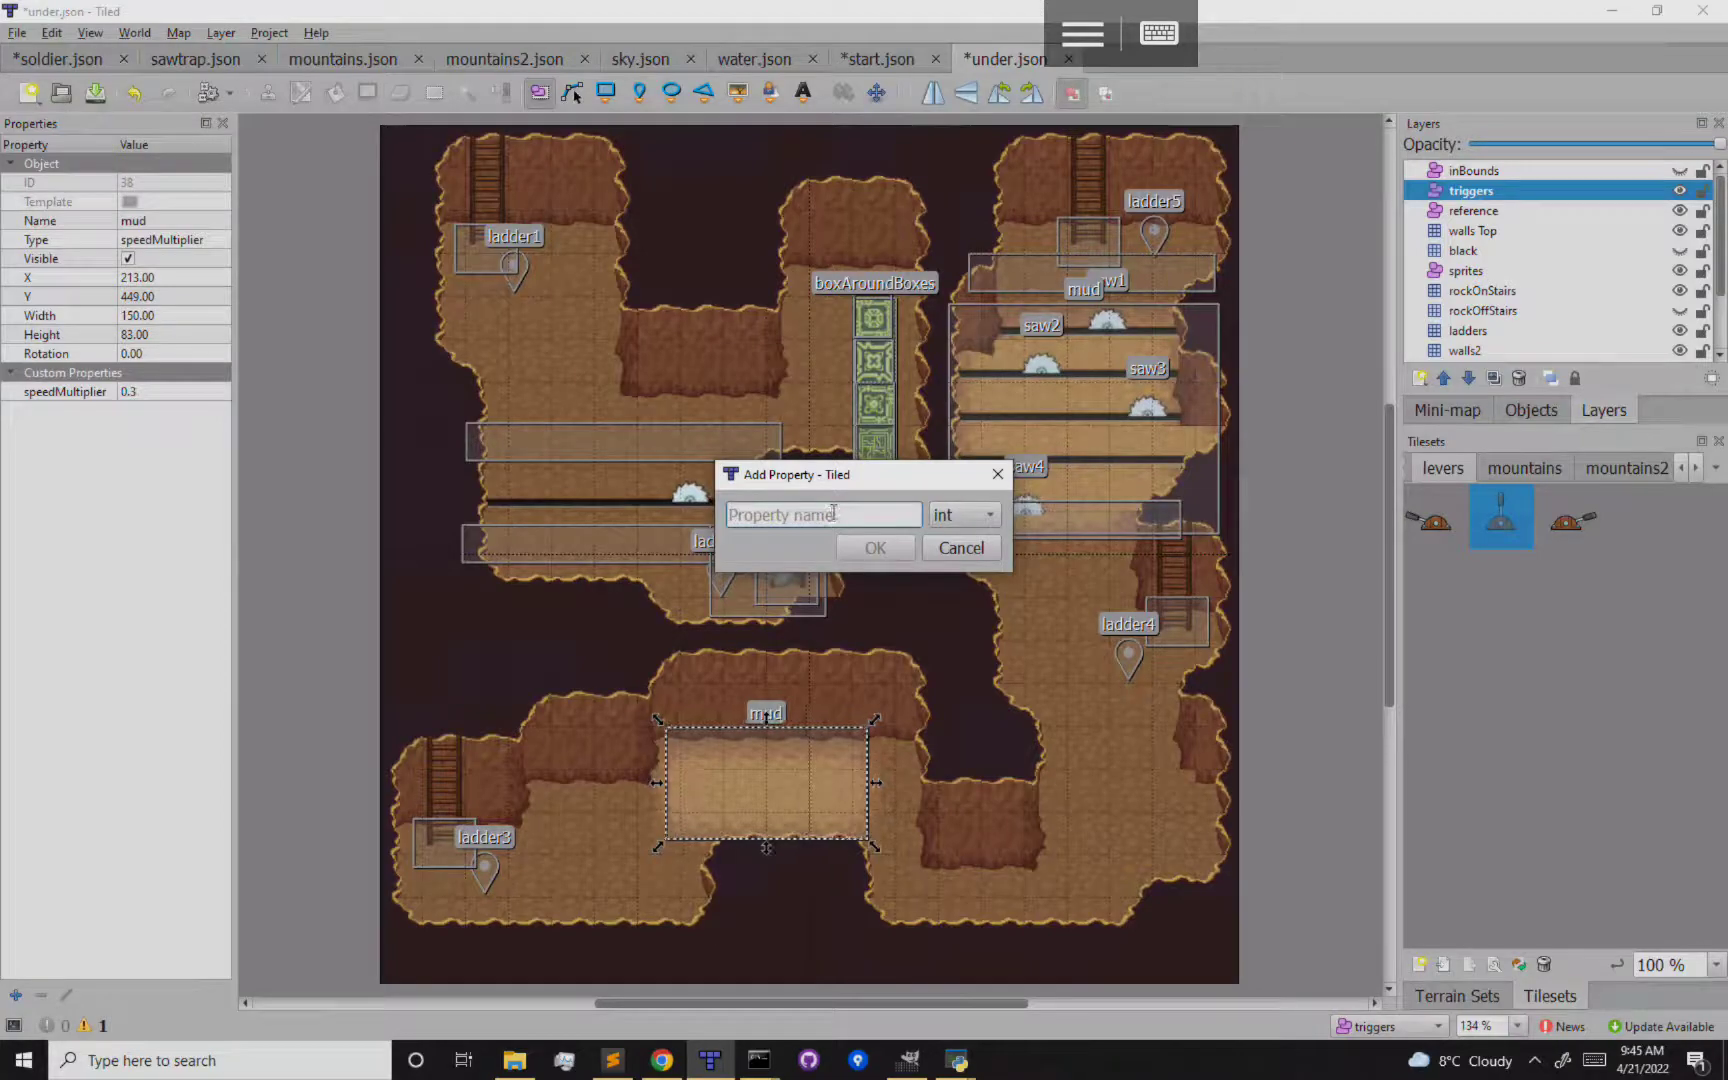
pyautogui.write('abc')
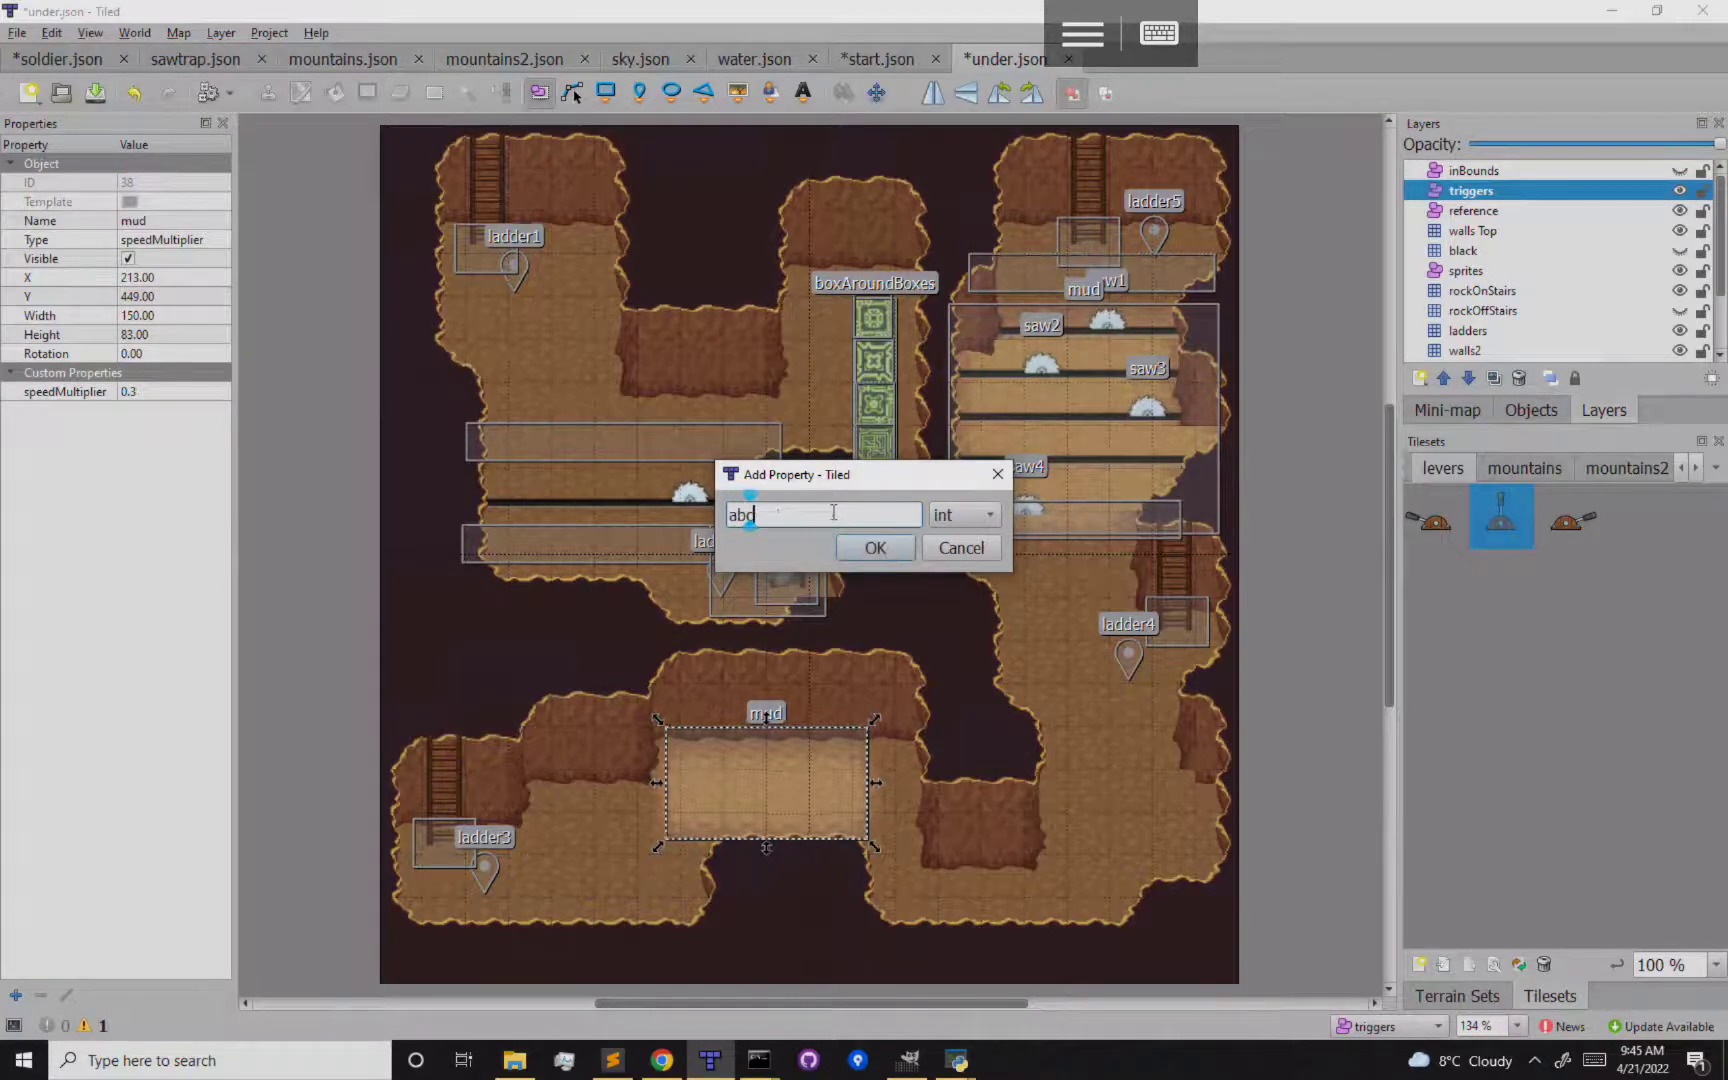
pyautogui.click(945, 514)
pyautogui.click(955, 436)
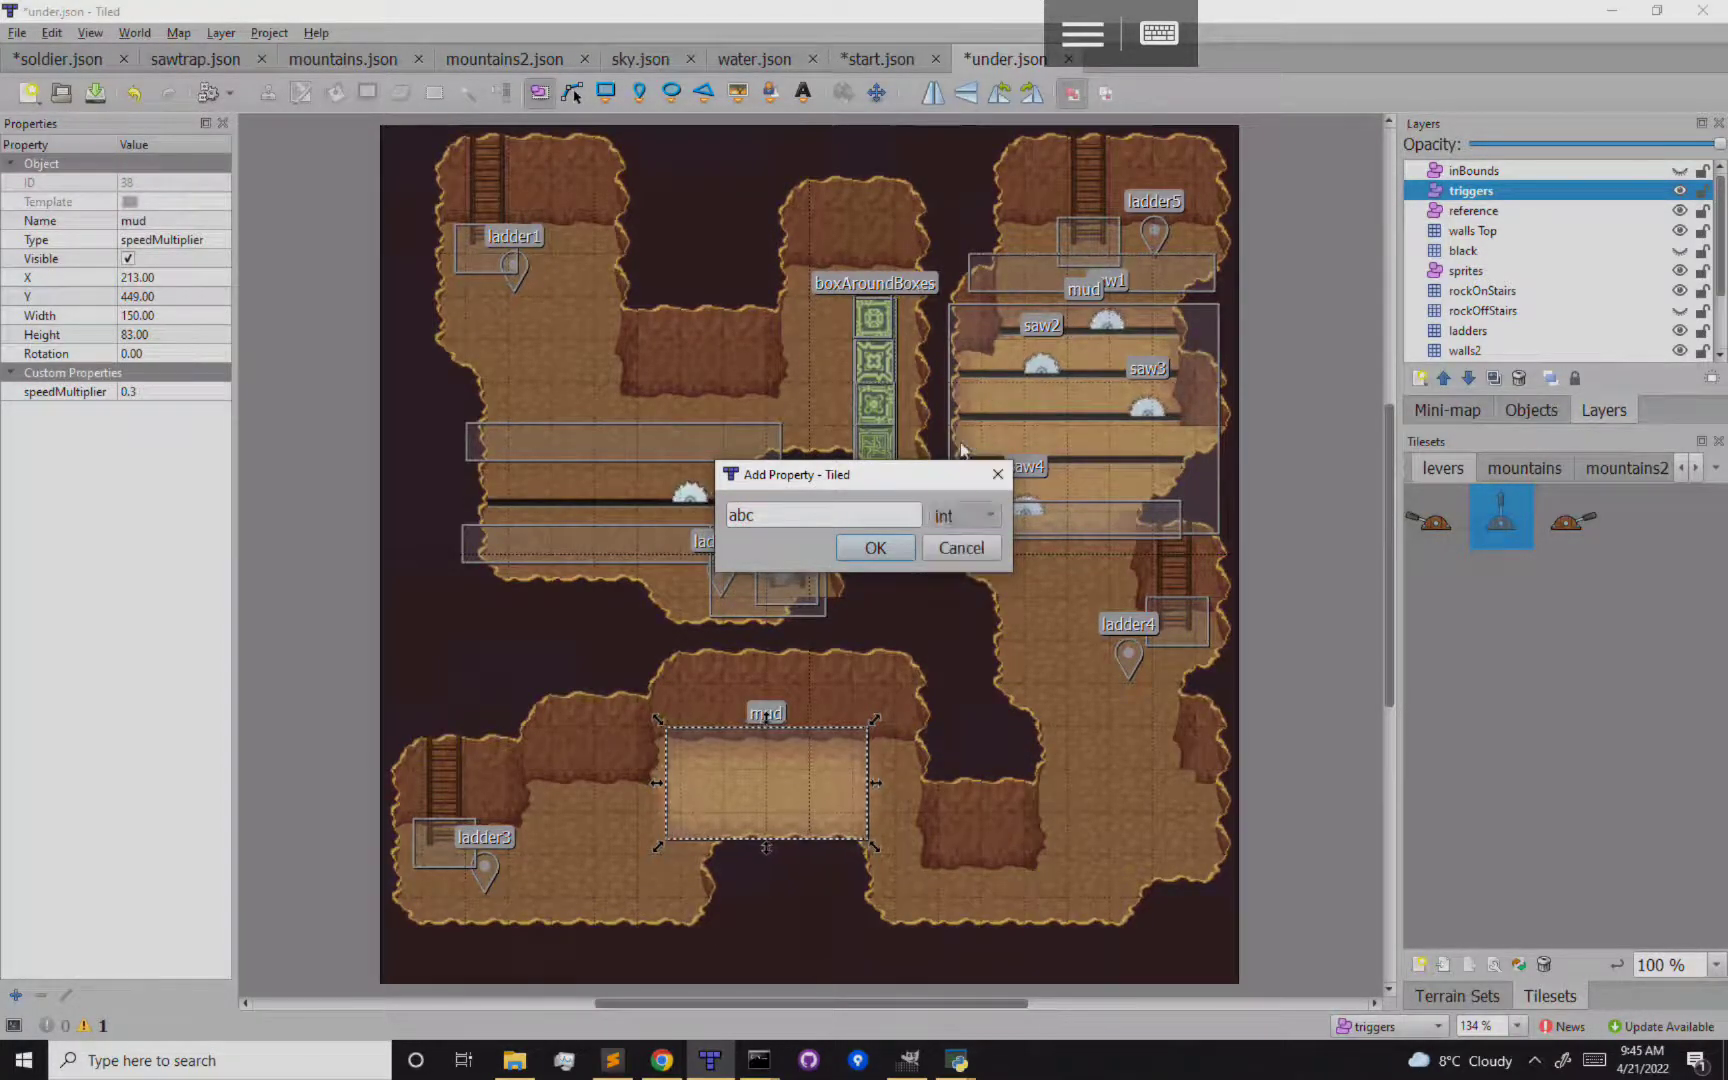
pyautogui.click(876, 548)
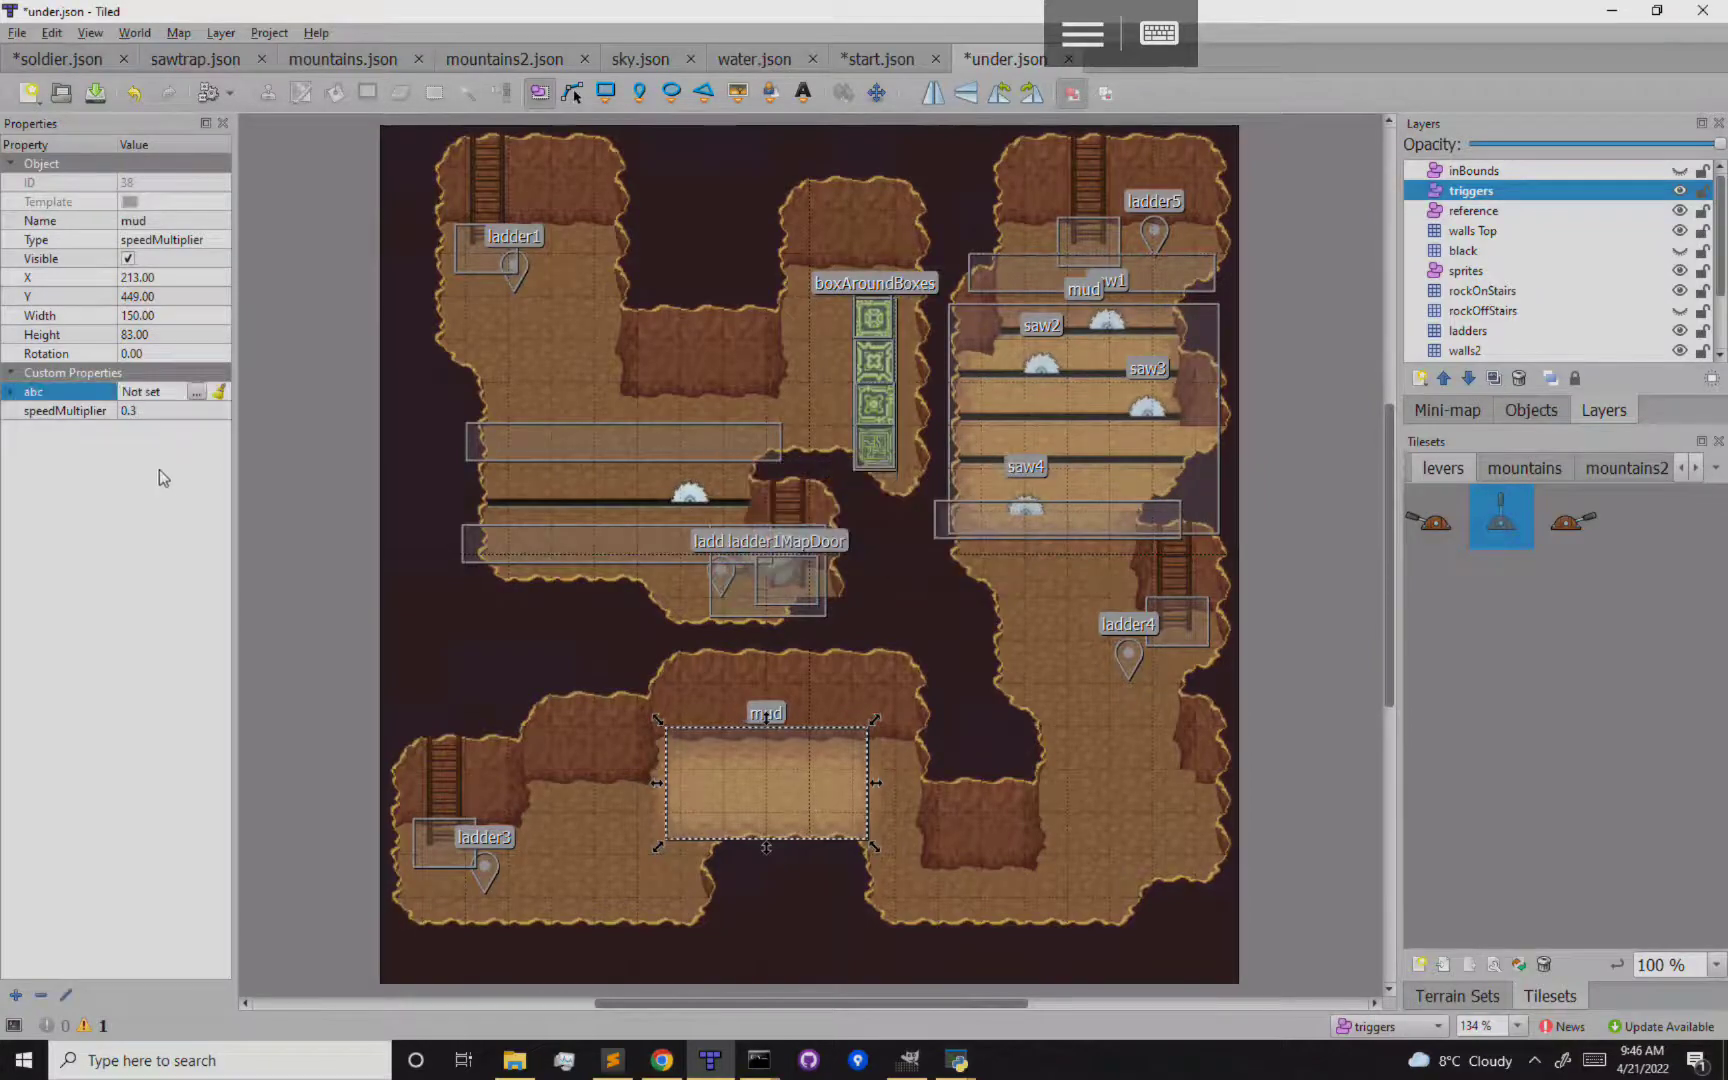
pyautogui.click(196, 391)
pyautogui.click(751, 420)
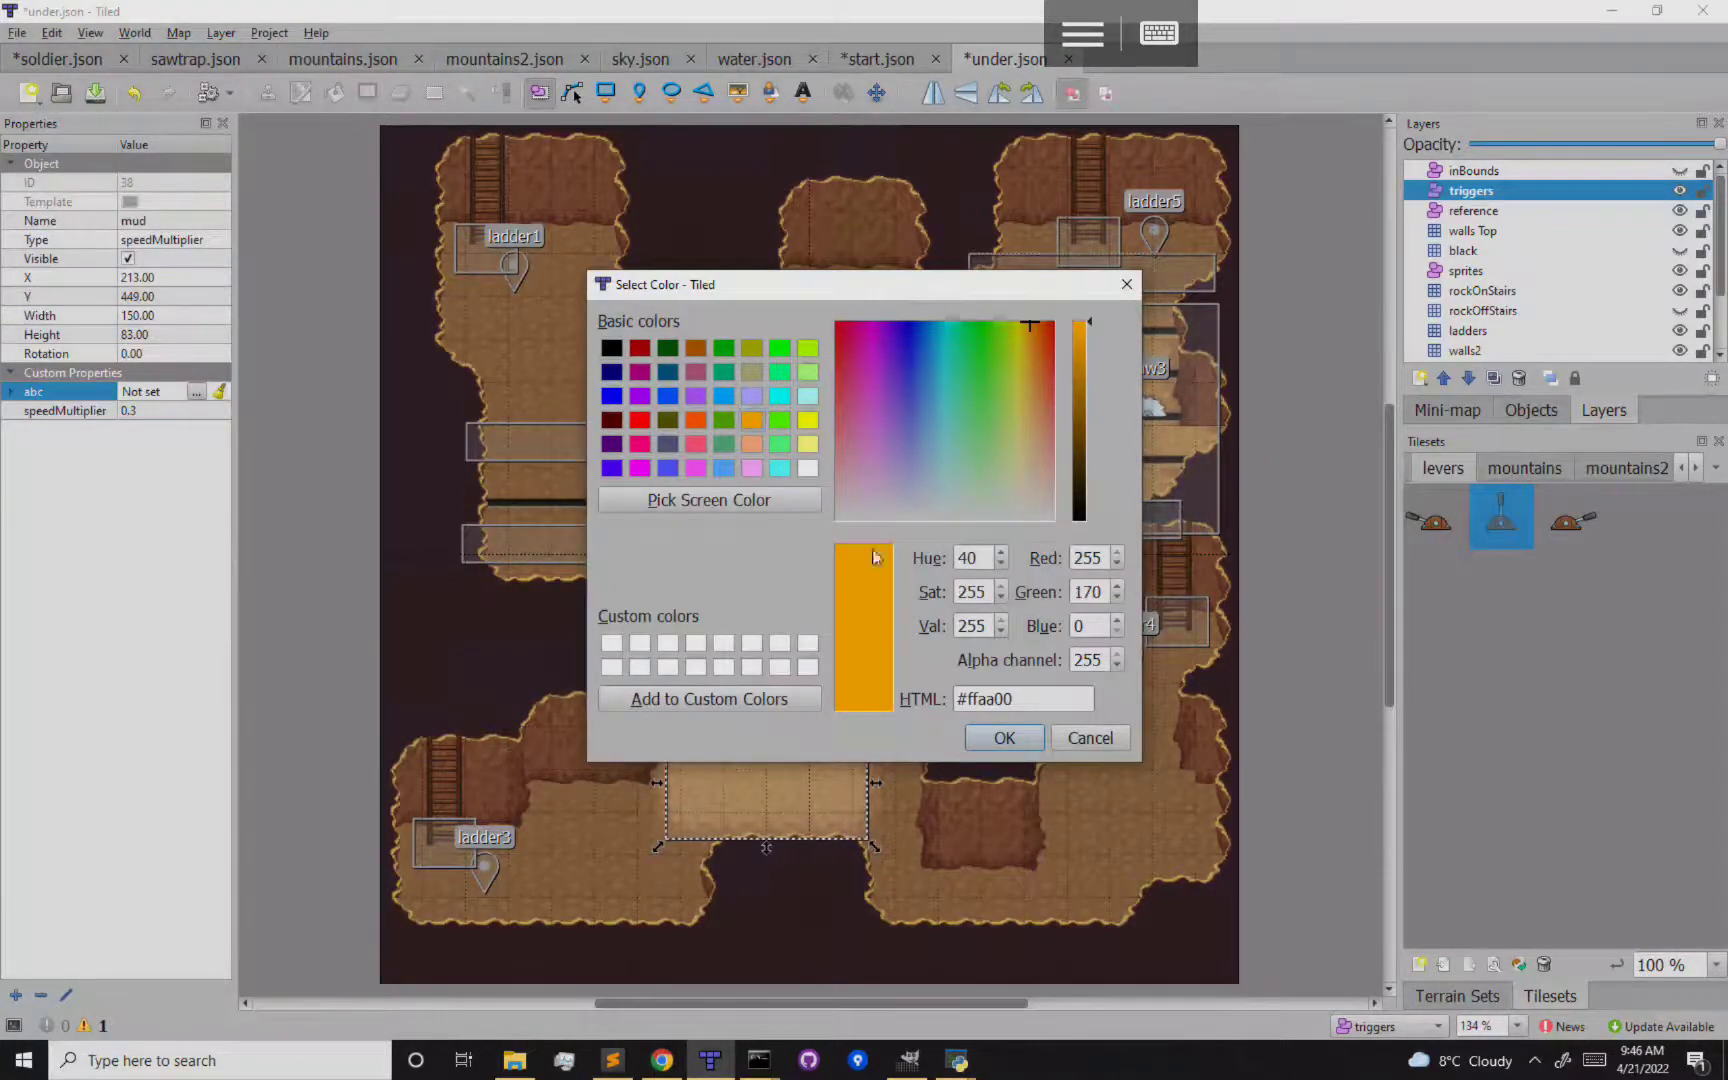
pyautogui.click(1004, 737)
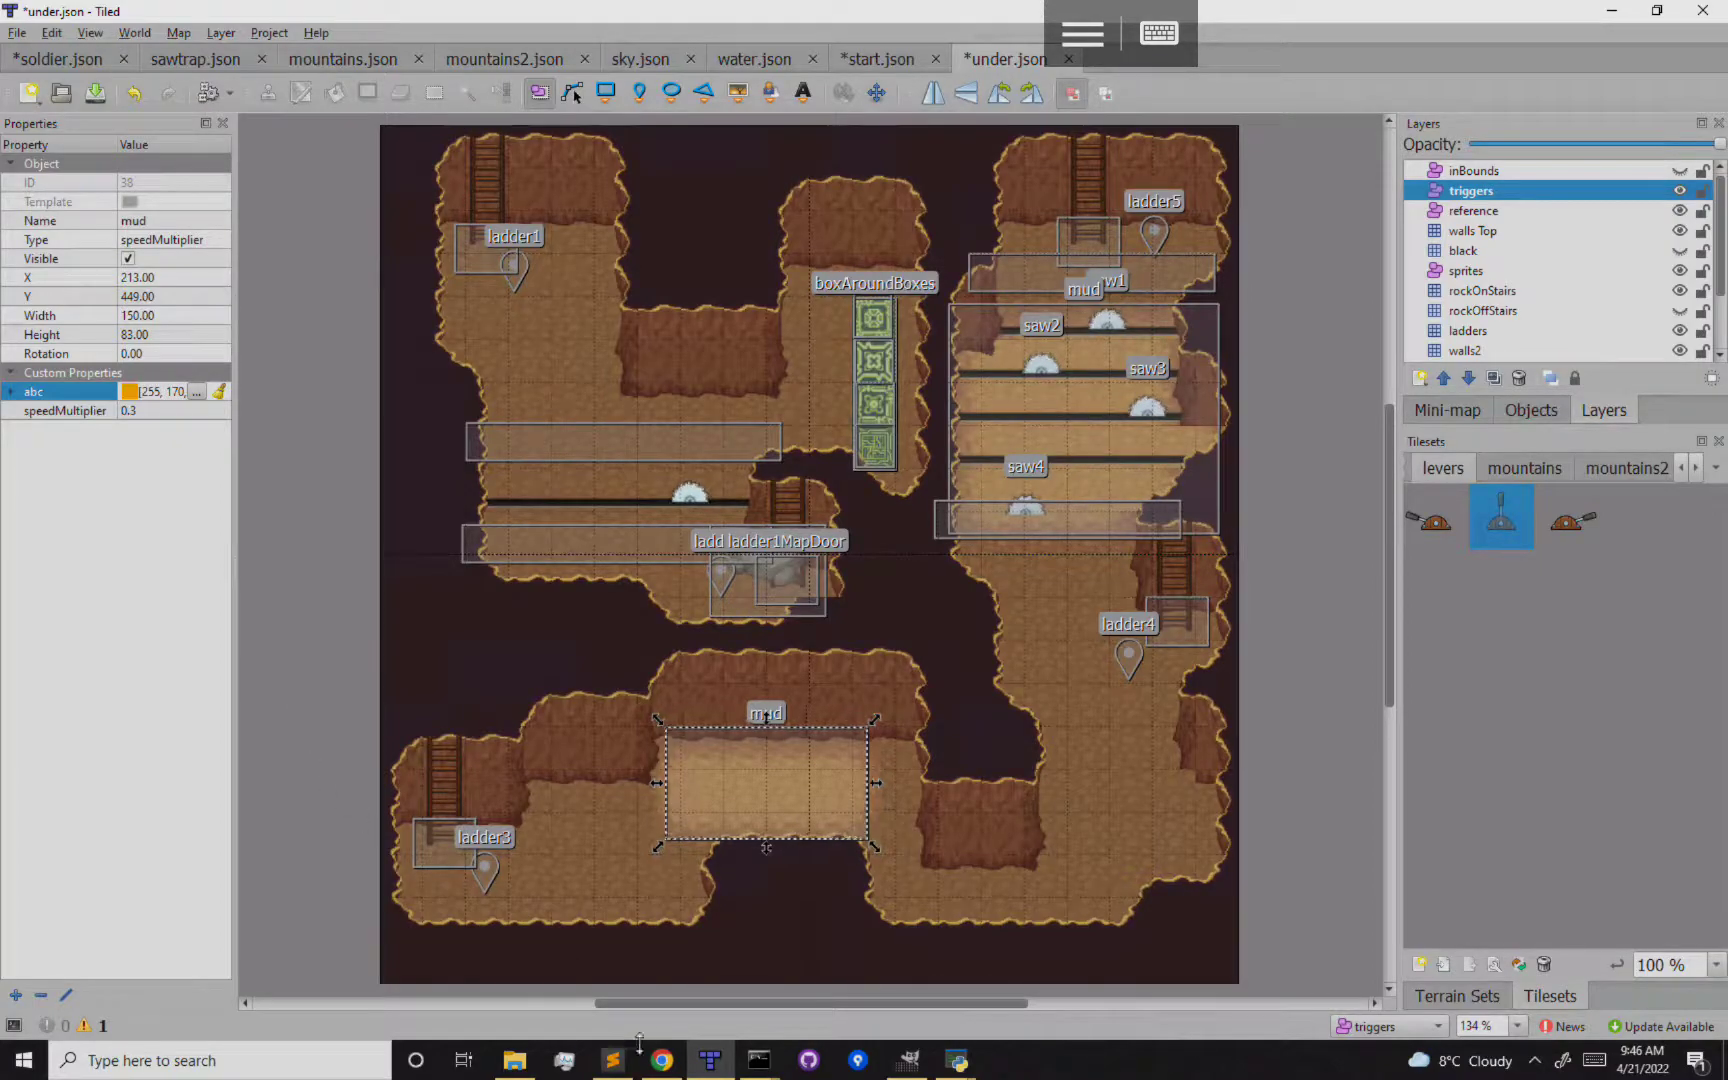
# Check the agenda in Chrome, switch to the LAN-Caster Videos whiteboard and show the server-client diagram on page 1
pyautogui.click(661, 1062)
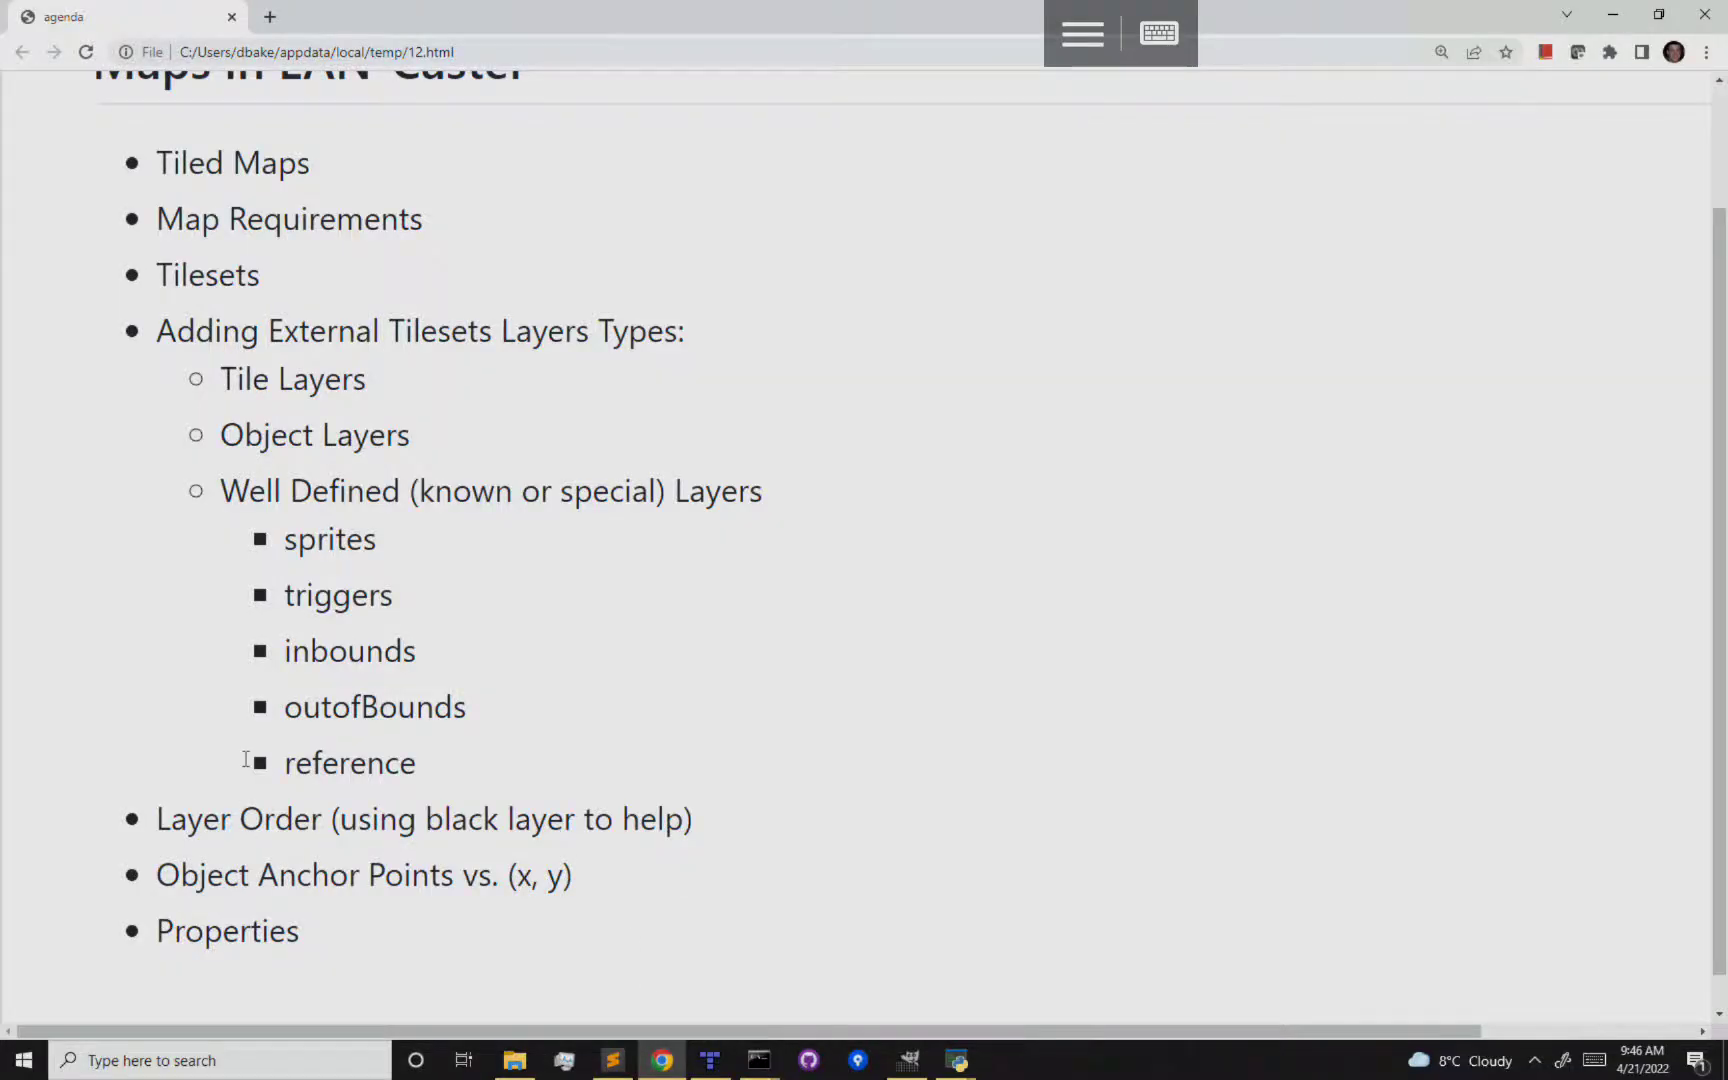
pyautogui.hotkey('alt', 'Tab')
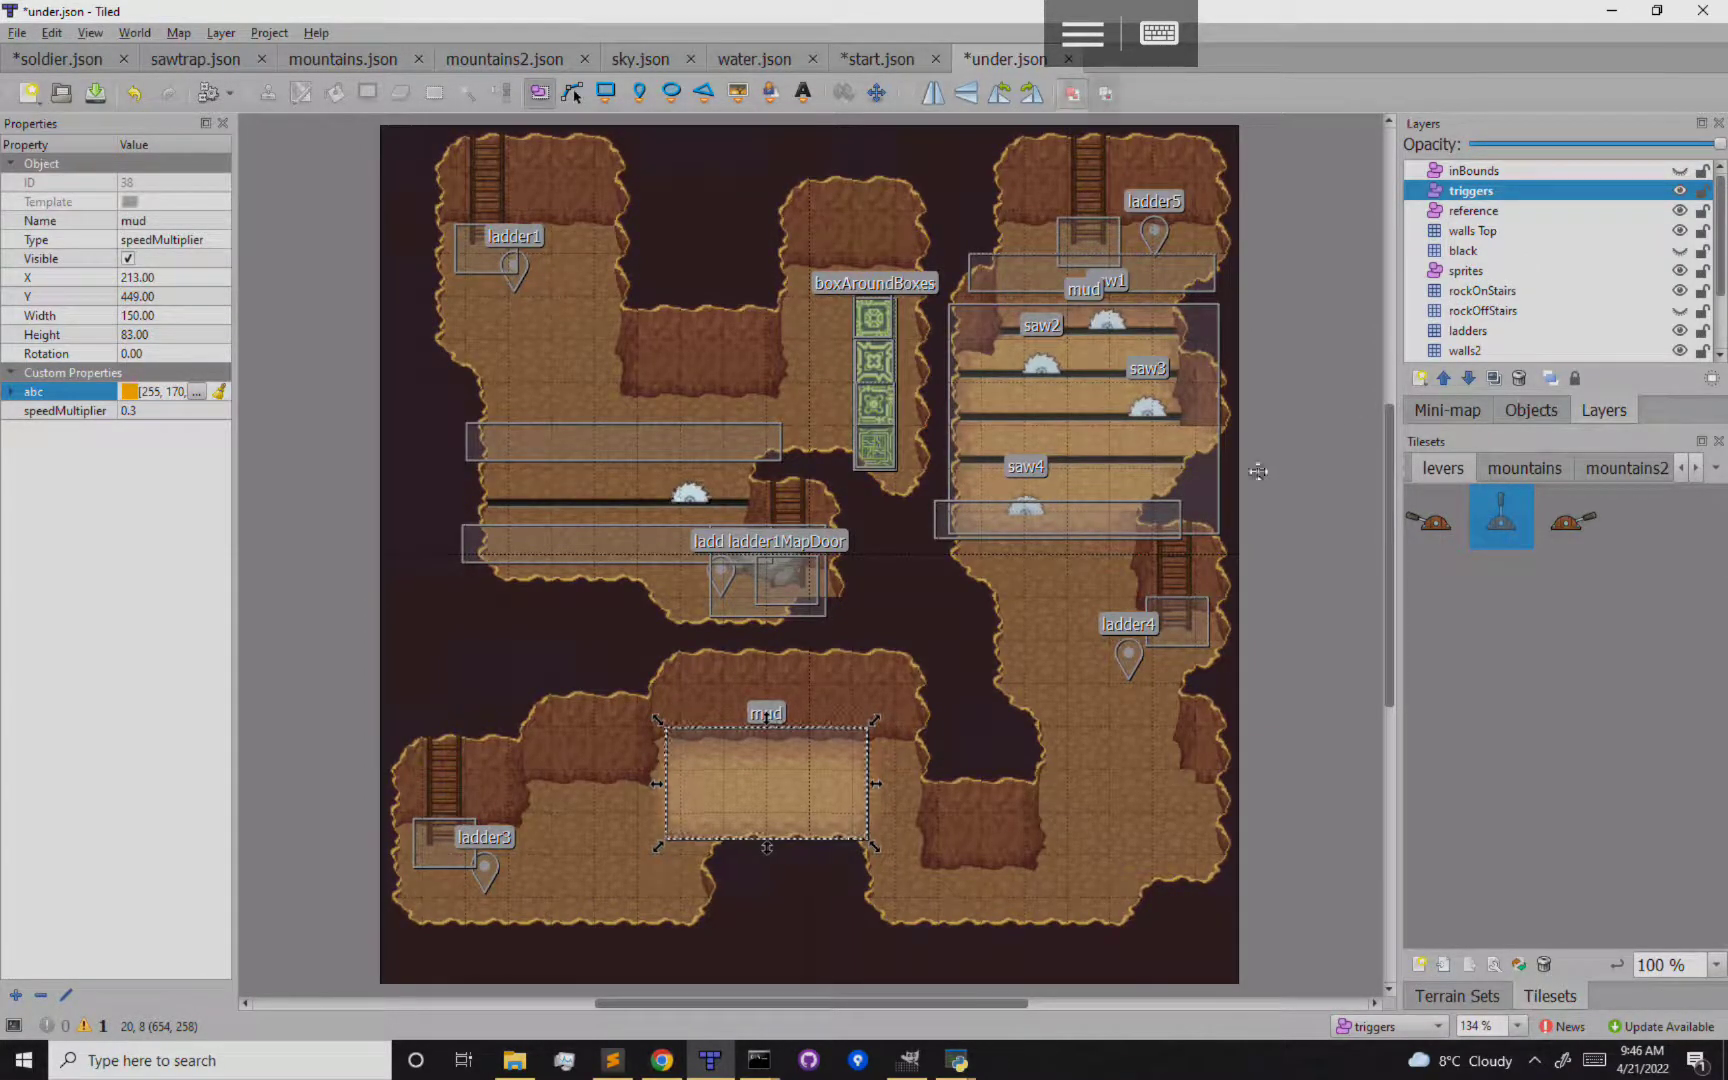
pyautogui.hotkey('alt', 'Tab')
pyautogui.hotkey('alt', 'Tab')
pyautogui.hotkey('alt', 'Tab')
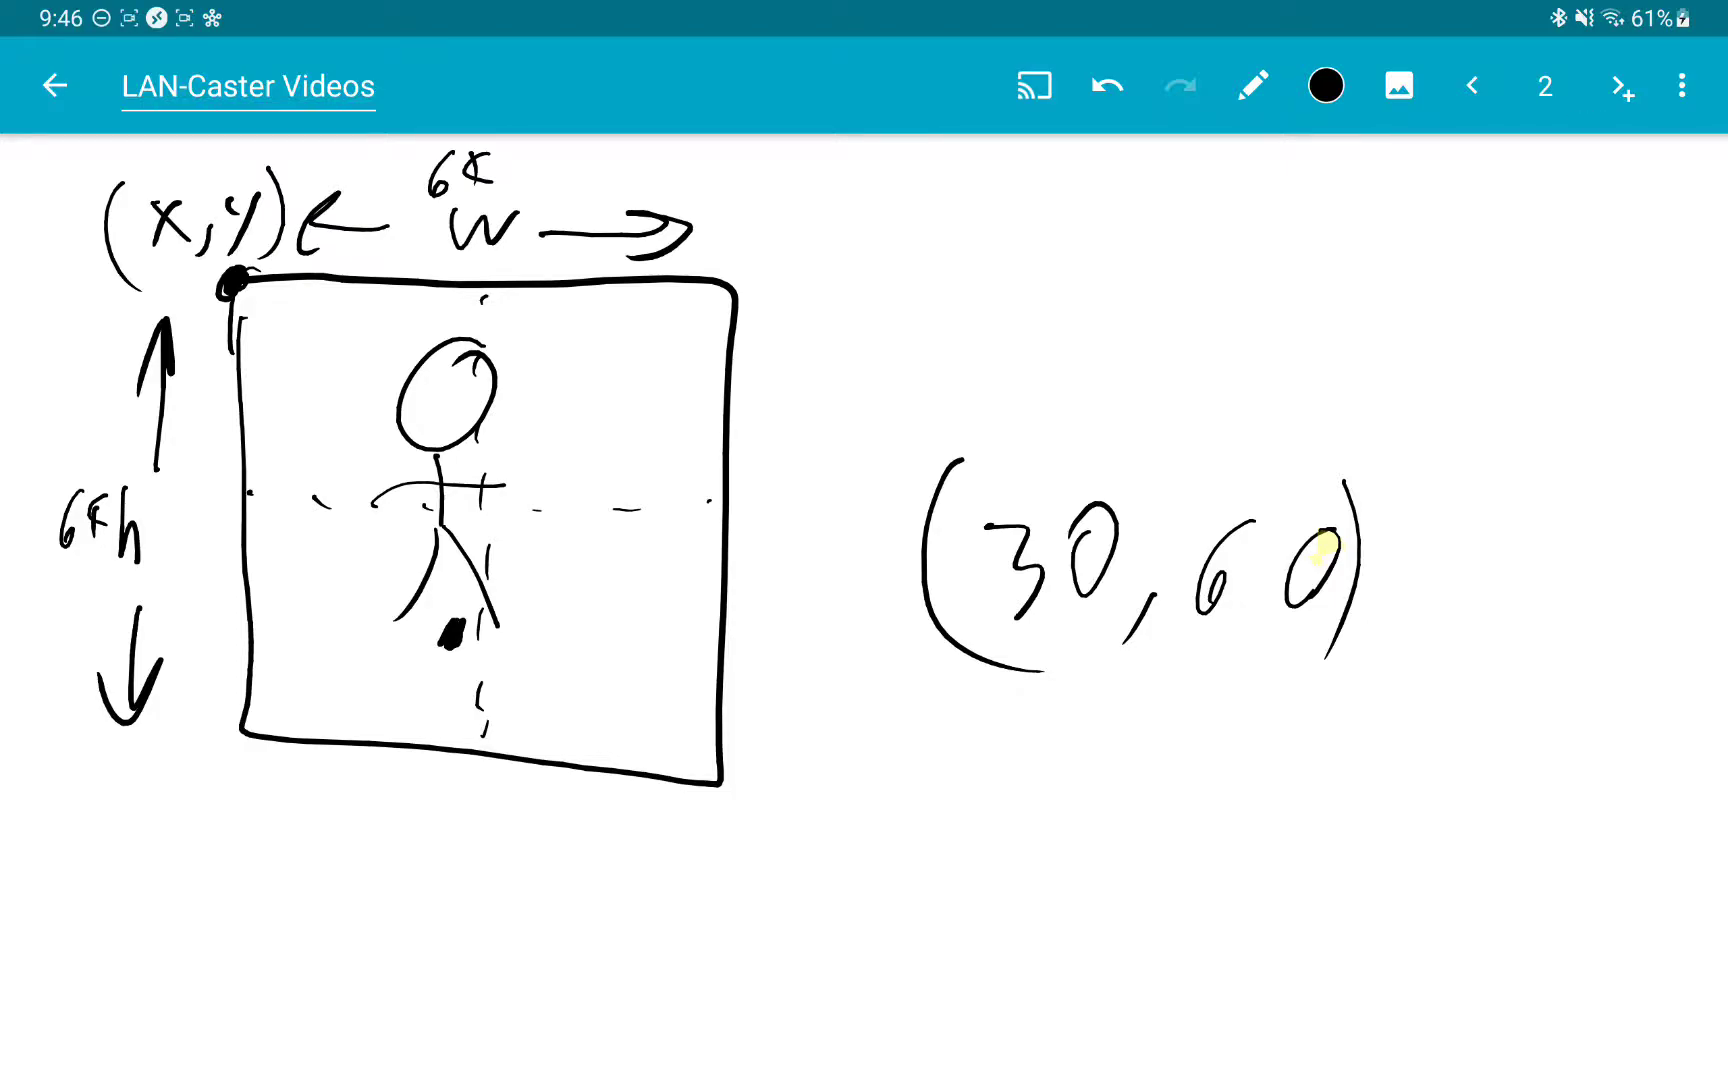
pyautogui.click(1473, 85)
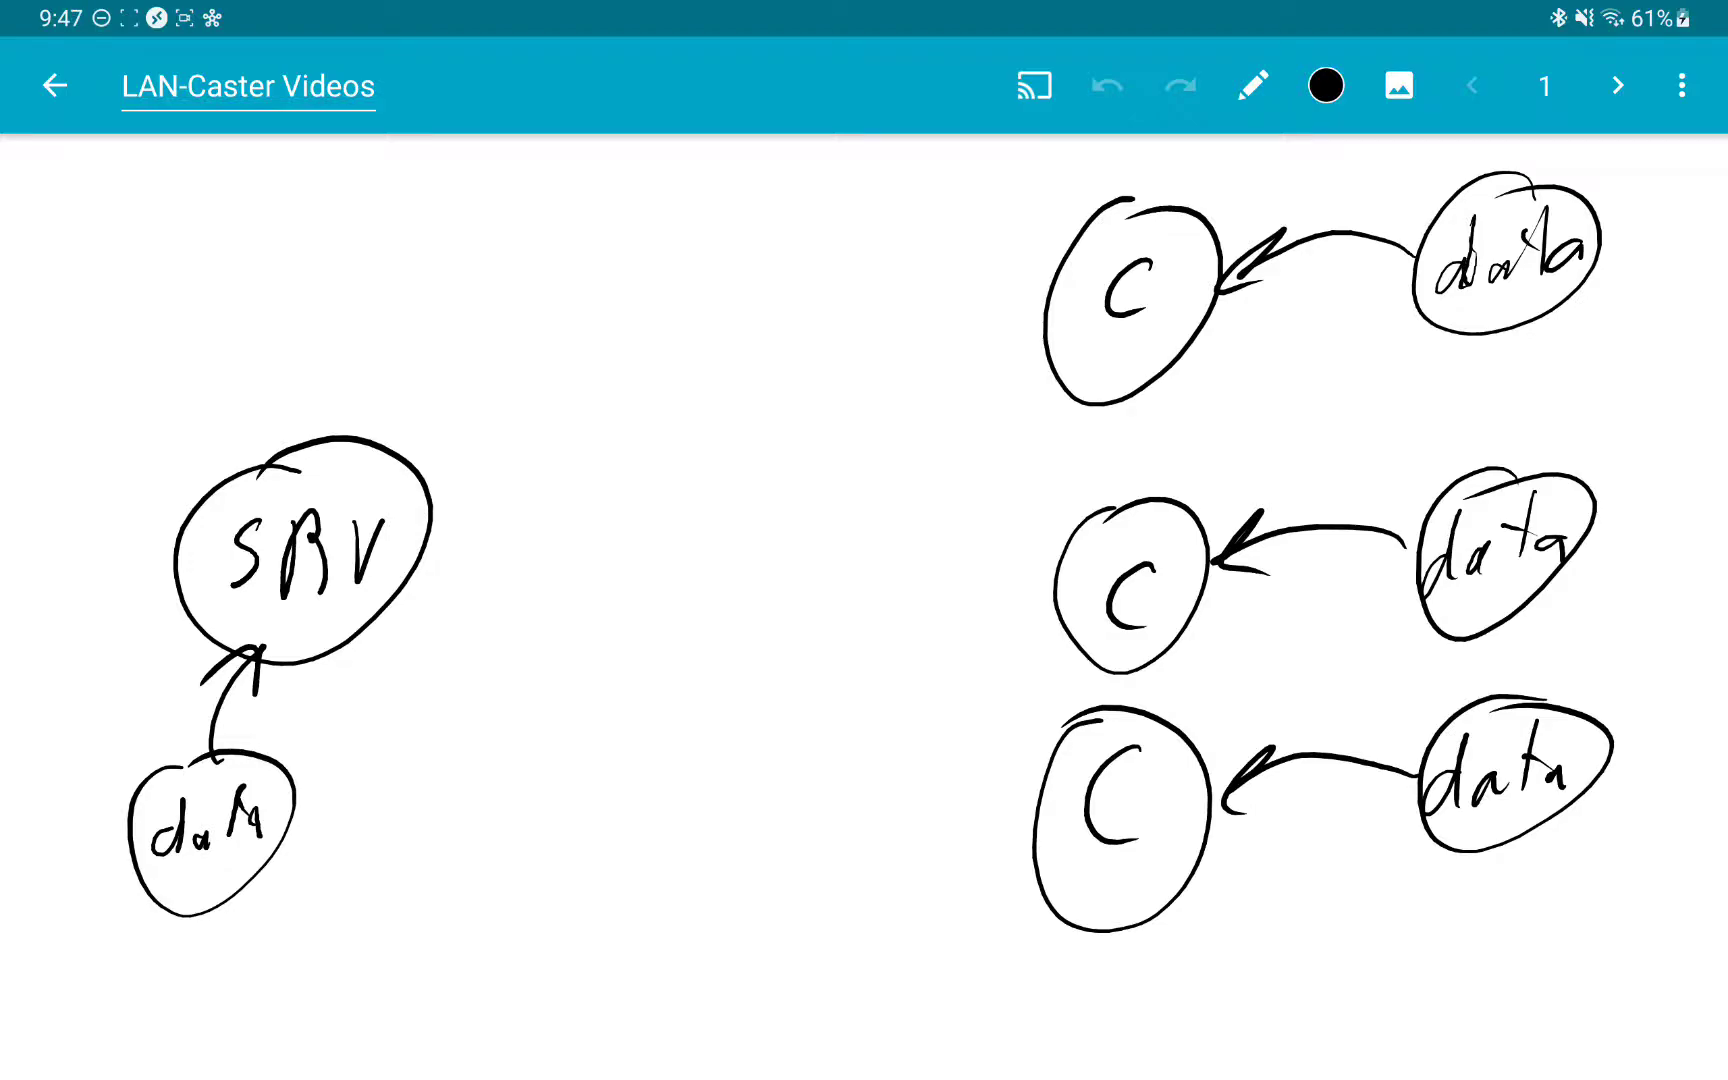
# Set the pen color to pink-red and underline the SRV label and the C labels of the three clients
pyautogui.click(1326, 85)
pyautogui.click(1289, 259)
pyautogui.moveTo(218, 613); pyautogui.dragTo(321, 613)
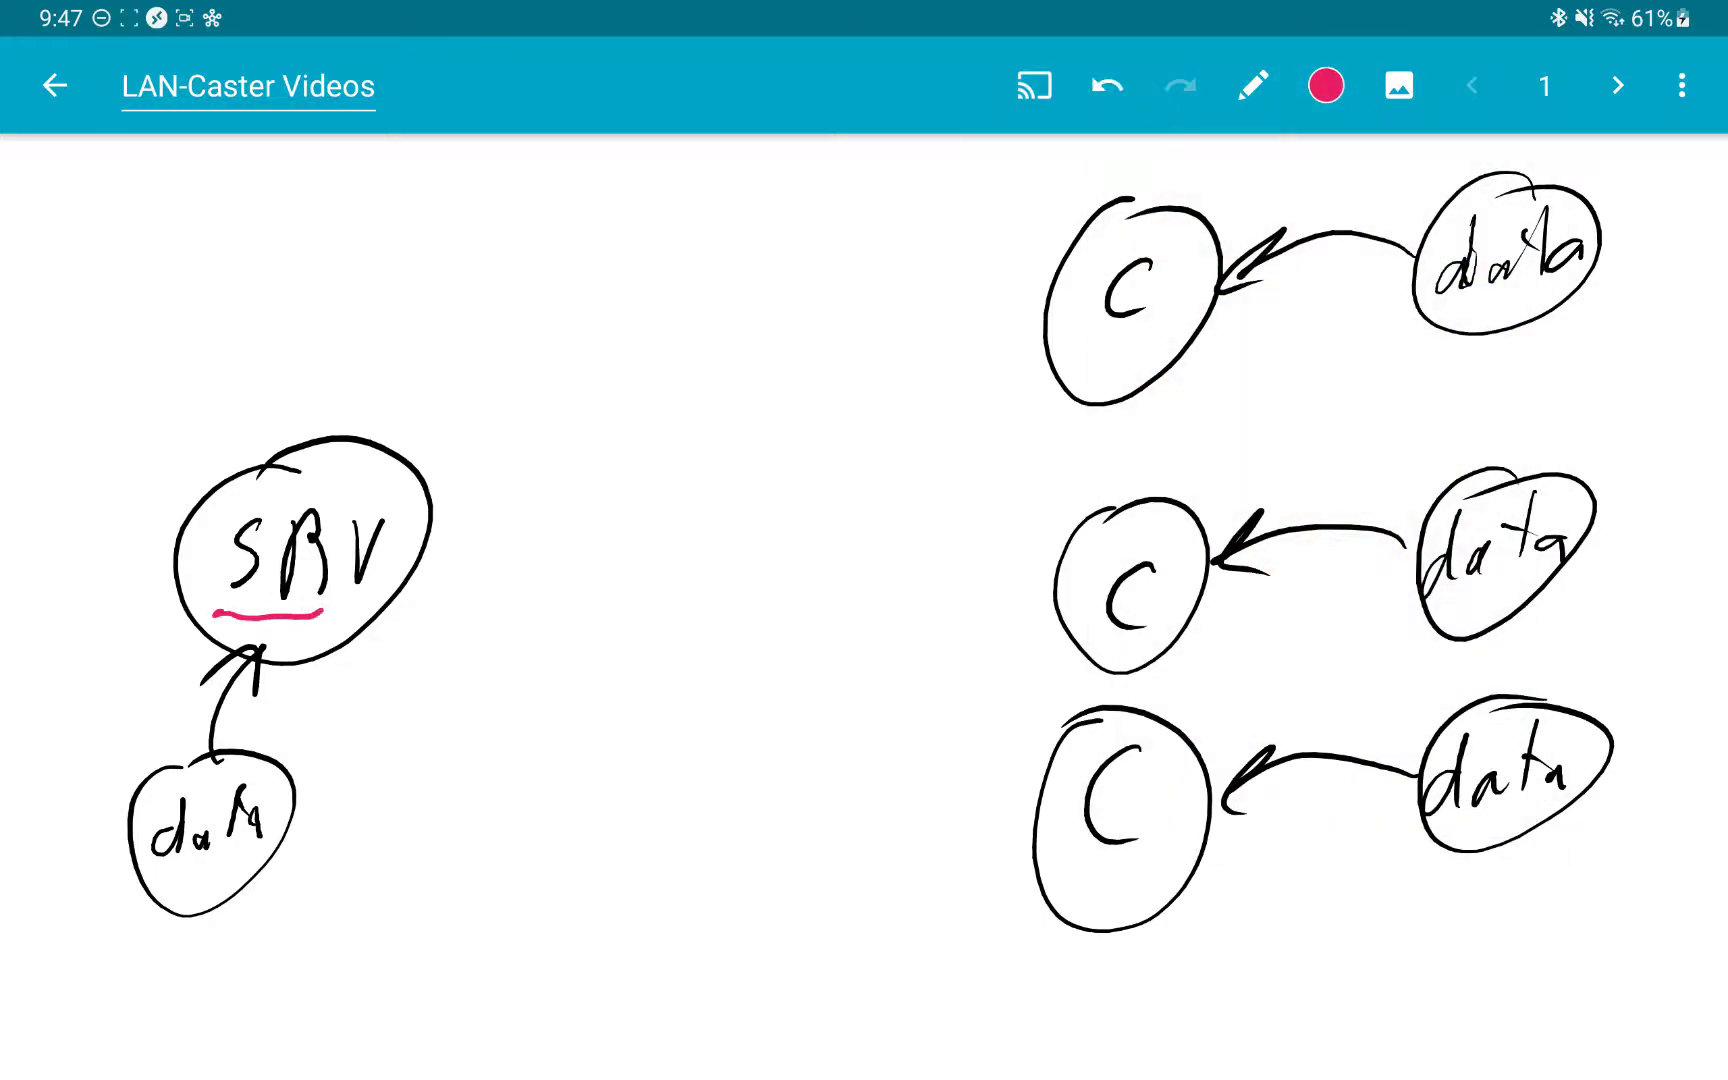
pyautogui.moveTo(1100, 341); pyautogui.dragTo(1148, 335)
pyautogui.moveTo(1078, 855); pyautogui.dragTo(1127, 852)
# Draw three arrows leading from the SRV circle to each of the three client circles
pyautogui.moveTo(442, 540)
pyautogui.mouseDown()
pyautogui.moveTo(652, 444)
pyautogui.moveTo(949, 351)
pyautogui.moveTo(925, 420)
pyautogui.mouseUp()
pyautogui.moveTo(435, 575); pyautogui.dragTo(940, 604)
pyautogui.moveTo(818, 570)
pyautogui.mouseDown()
pyautogui.moveTo(942, 605)
pyautogui.moveTo(858, 667)
pyautogui.mouseUp()
pyautogui.moveTo(382, 622); pyautogui.dragTo(950, 825)
pyautogui.moveTo(848, 732); pyautogui.dragTo(950, 825)
pyautogui.moveTo(955, 775); pyautogui.dragTo(887, 868)
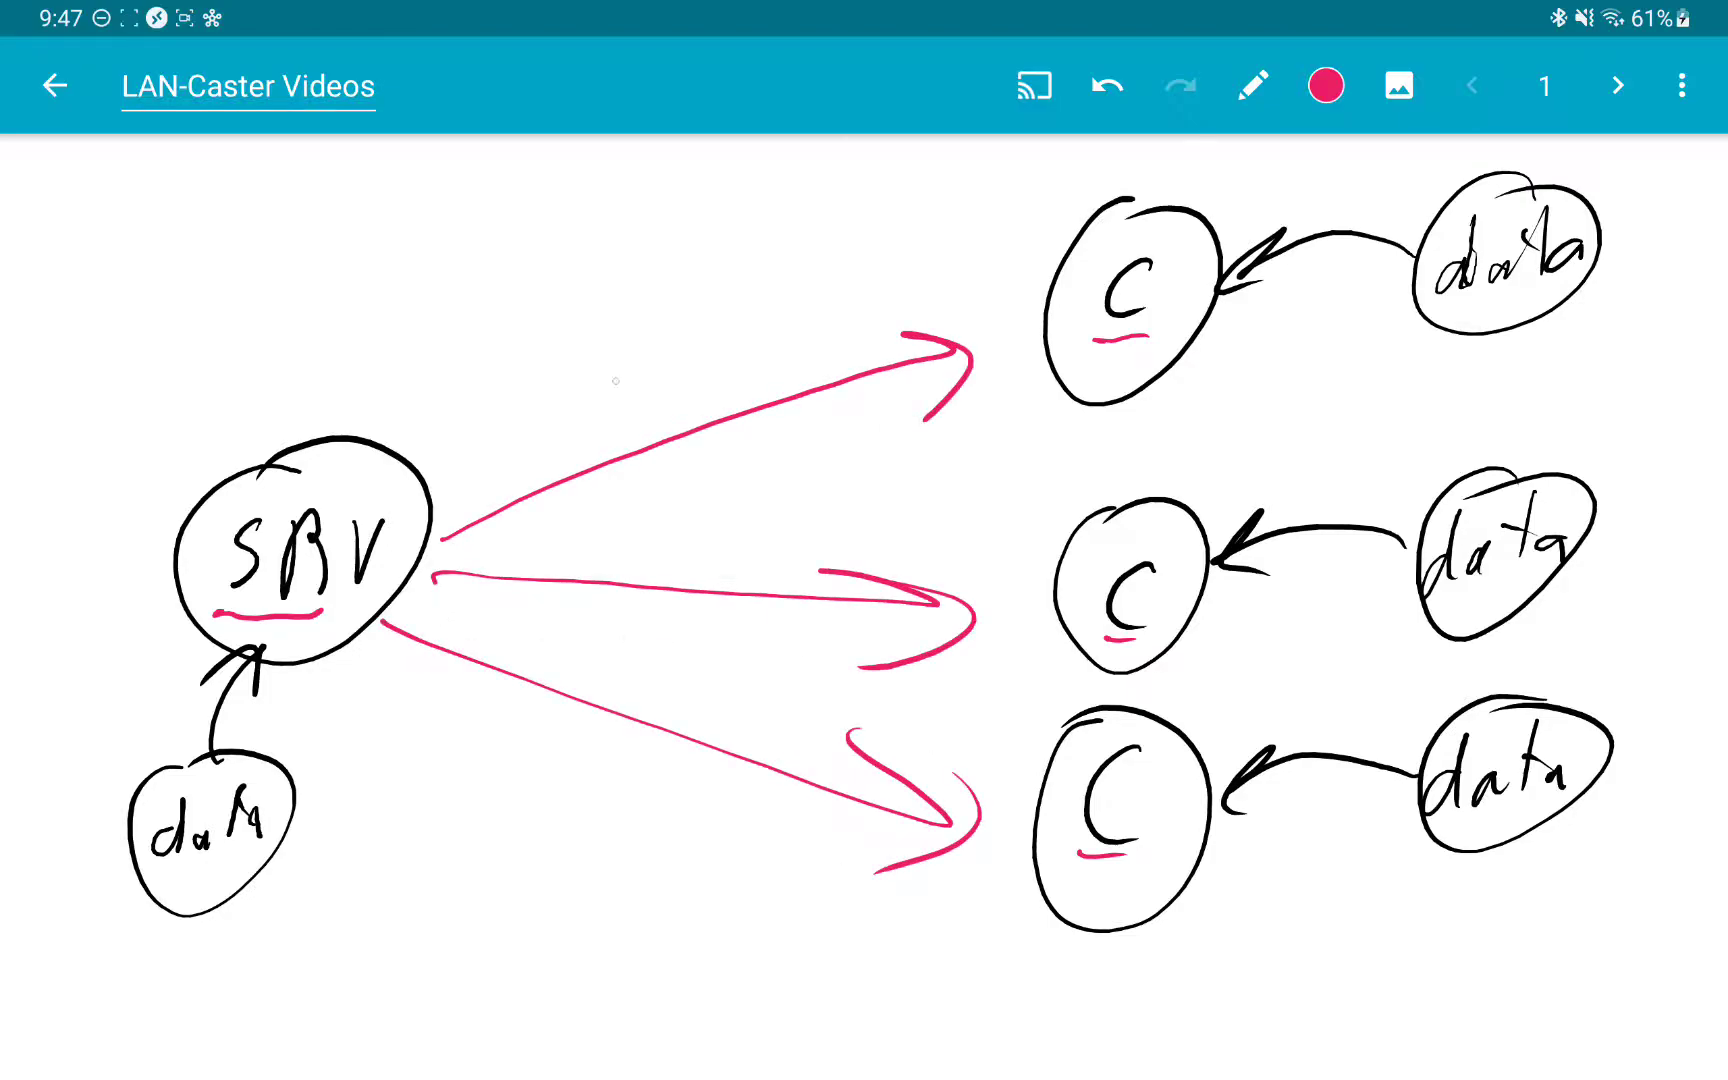
# Handwrite "sprites, visibility" along the arrow from SRV to the topmost client
pyautogui.moveTo(528, 428)
pyautogui.mouseDown()
pyautogui.moveTo(506, 448)
pyautogui.moveTo(520, 470)
pyautogui.mouseUp()
pyautogui.moveTo(555, 408); pyautogui.dragTo(545, 470)
pyautogui.moveTo(548, 425)
pyautogui.mouseDown()
pyautogui.moveTo(570, 405)
pyautogui.moveTo(556, 445)
pyautogui.mouseUp()
pyautogui.moveTo(585, 430)
pyautogui.mouseDown()
pyautogui.moveTo(598, 400)
pyautogui.moveTo(630, 400)
pyautogui.mouseUp()
pyautogui.moveTo(626, 387); pyautogui.dragTo(686, 378)
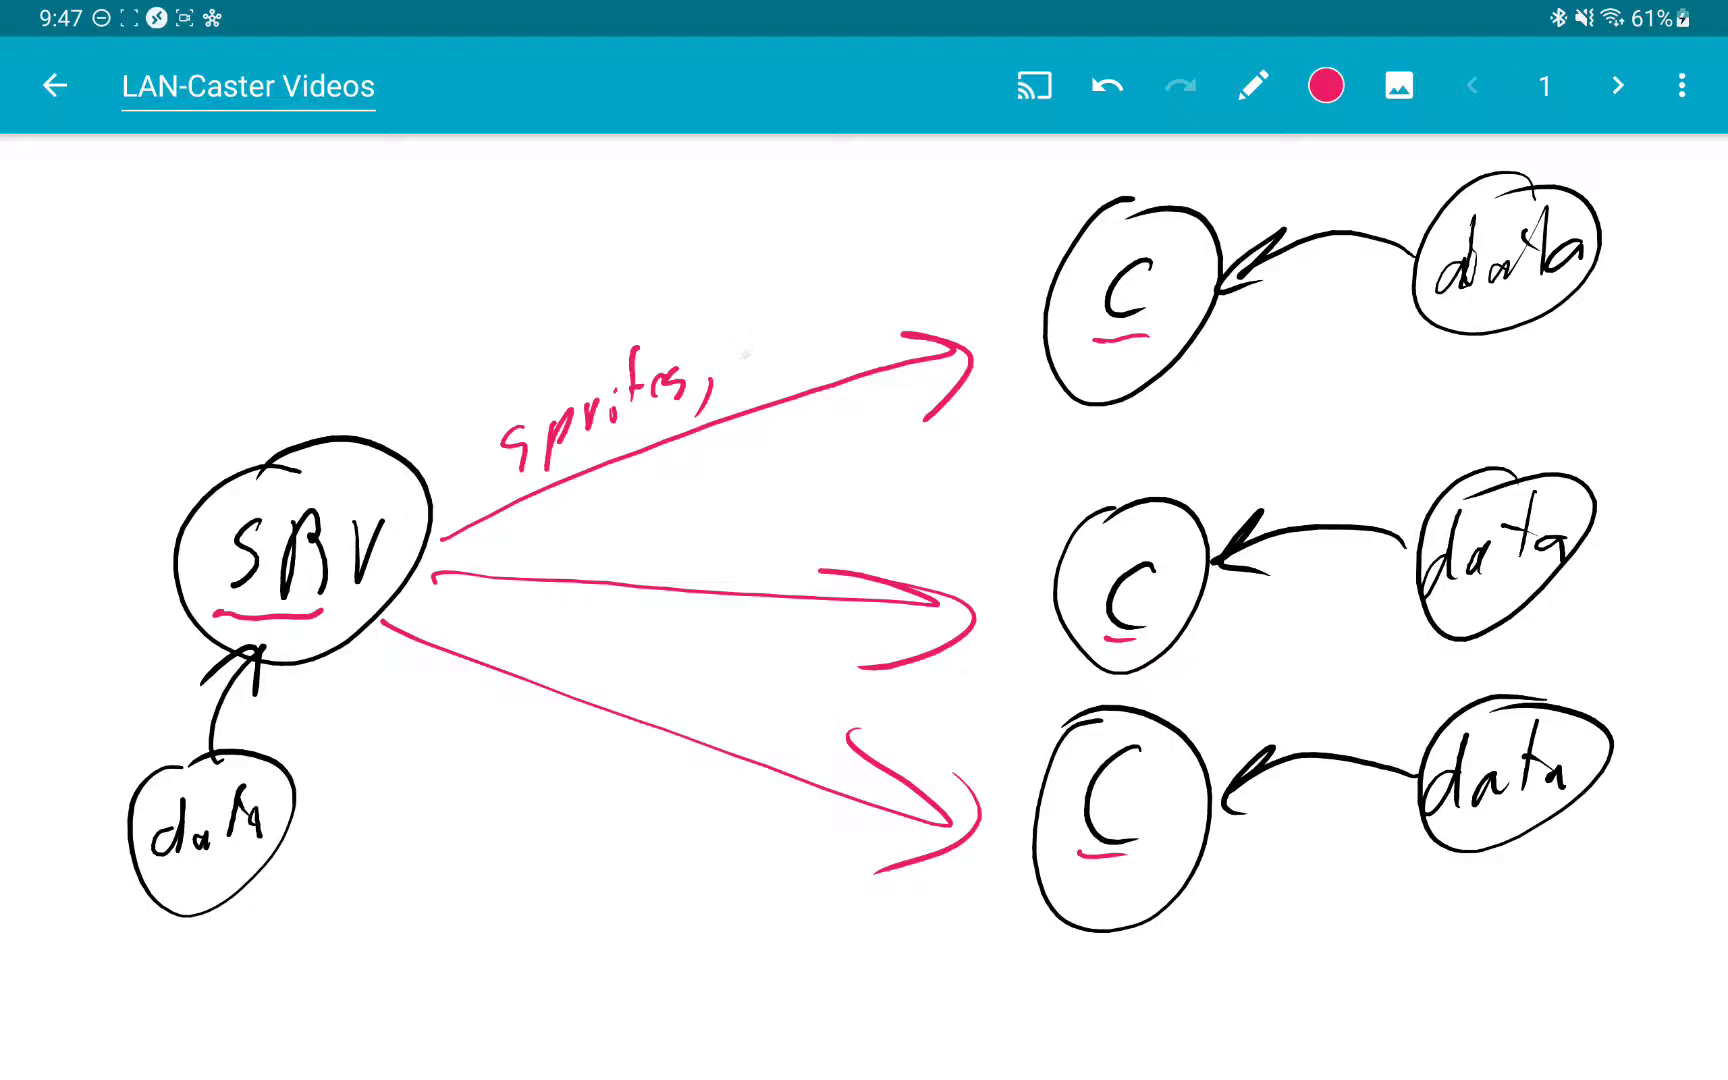
pyautogui.moveTo(750, 370); pyautogui.dragTo(763, 337)
pyautogui.moveTo(776, 330)
pyautogui.mouseDown()
pyautogui.moveTo(778, 362)
pyautogui.moveTo(830, 338)
pyautogui.mouseUp()
pyautogui.moveTo(852, 314)
pyautogui.mouseDown()
pyautogui.moveTo(857, 334)
pyautogui.moveTo(876, 330)
pyautogui.mouseUp()
pyautogui.moveTo(882, 300)
pyautogui.mouseDown()
pyautogui.moveTo(898, 316)
pyautogui.moveTo(926, 296)
pyautogui.mouseUp()
pyautogui.moveTo(934, 288); pyautogui.dragTo(903, 348)
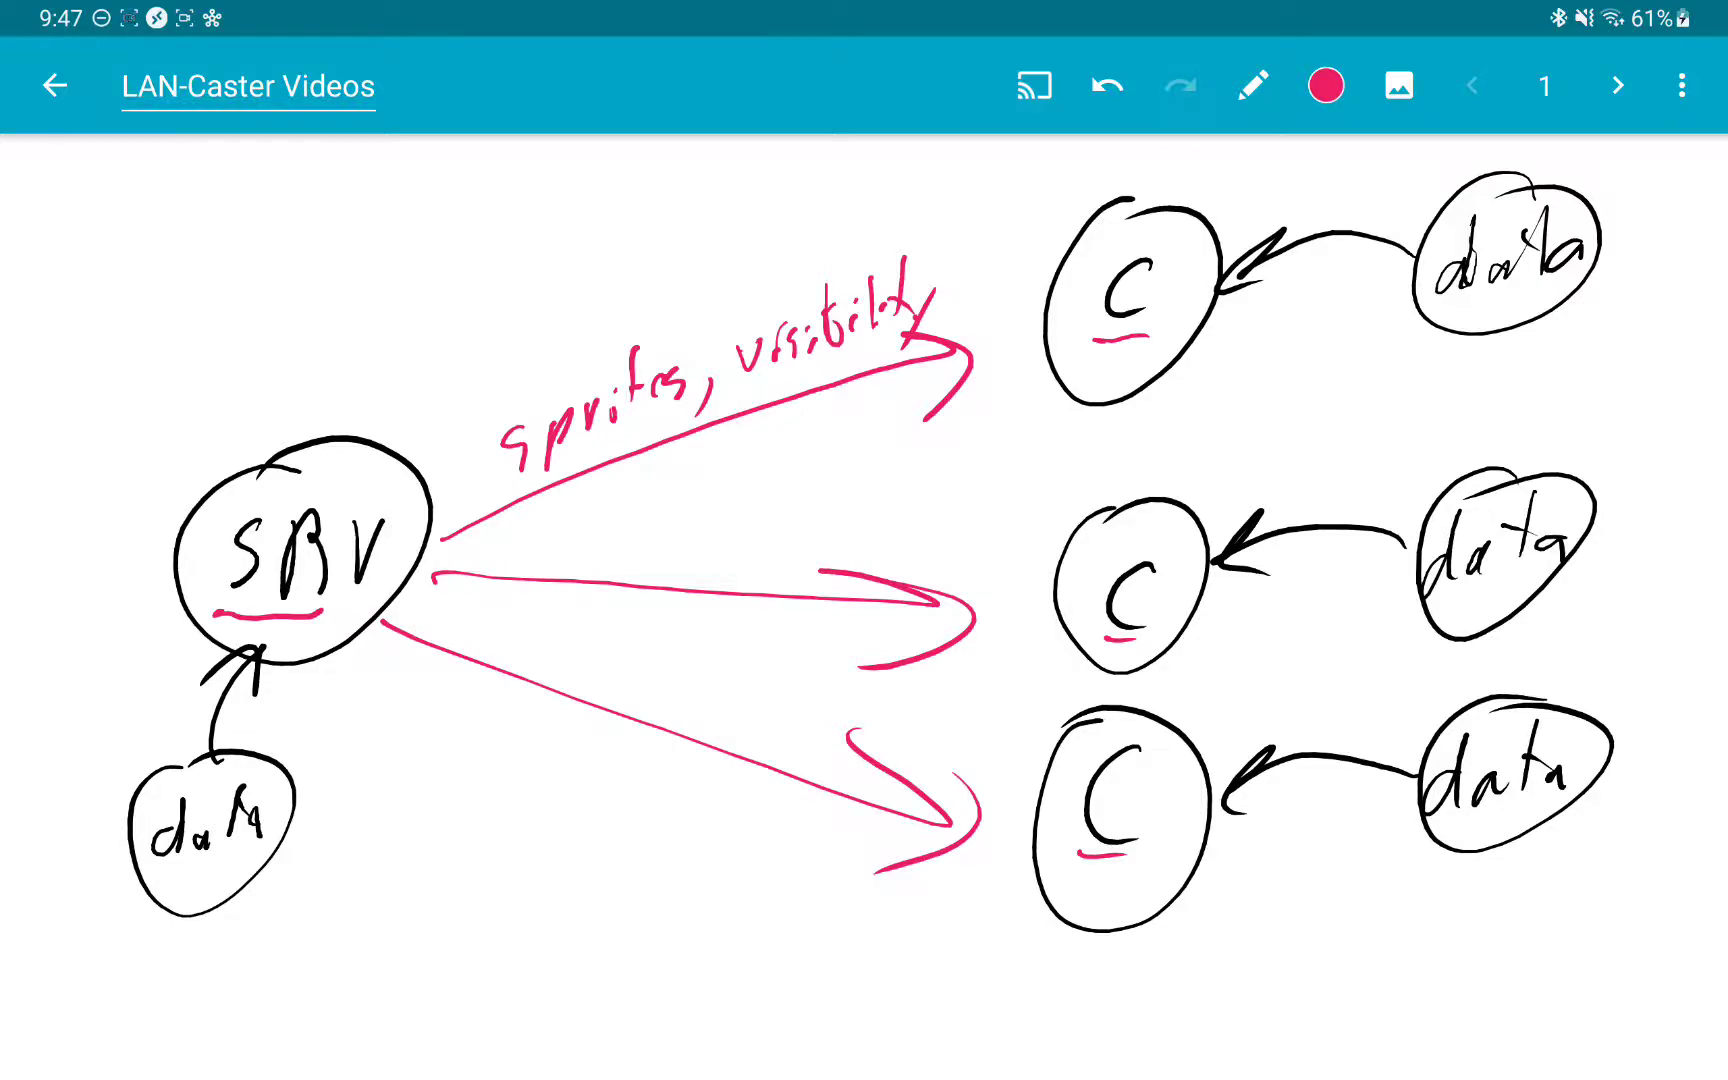
# Erase the arrows and handwritten text between server and clients, and switch back to Tiled in the remote desktop session
pyautogui.moveTo(620, 440)
pyautogui.mouseDown()
pyautogui.moveTo(609, 841)
pyautogui.moveTo(868, 382)
pyautogui.moveTo(609, 467)
pyautogui.moveTo(788, 318)
pyautogui.moveTo(540, 447)
pyautogui.moveTo(910, 336)
pyautogui.moveTo(930, 760)
pyautogui.moveTo(977, 800)
pyautogui.mouseUp()
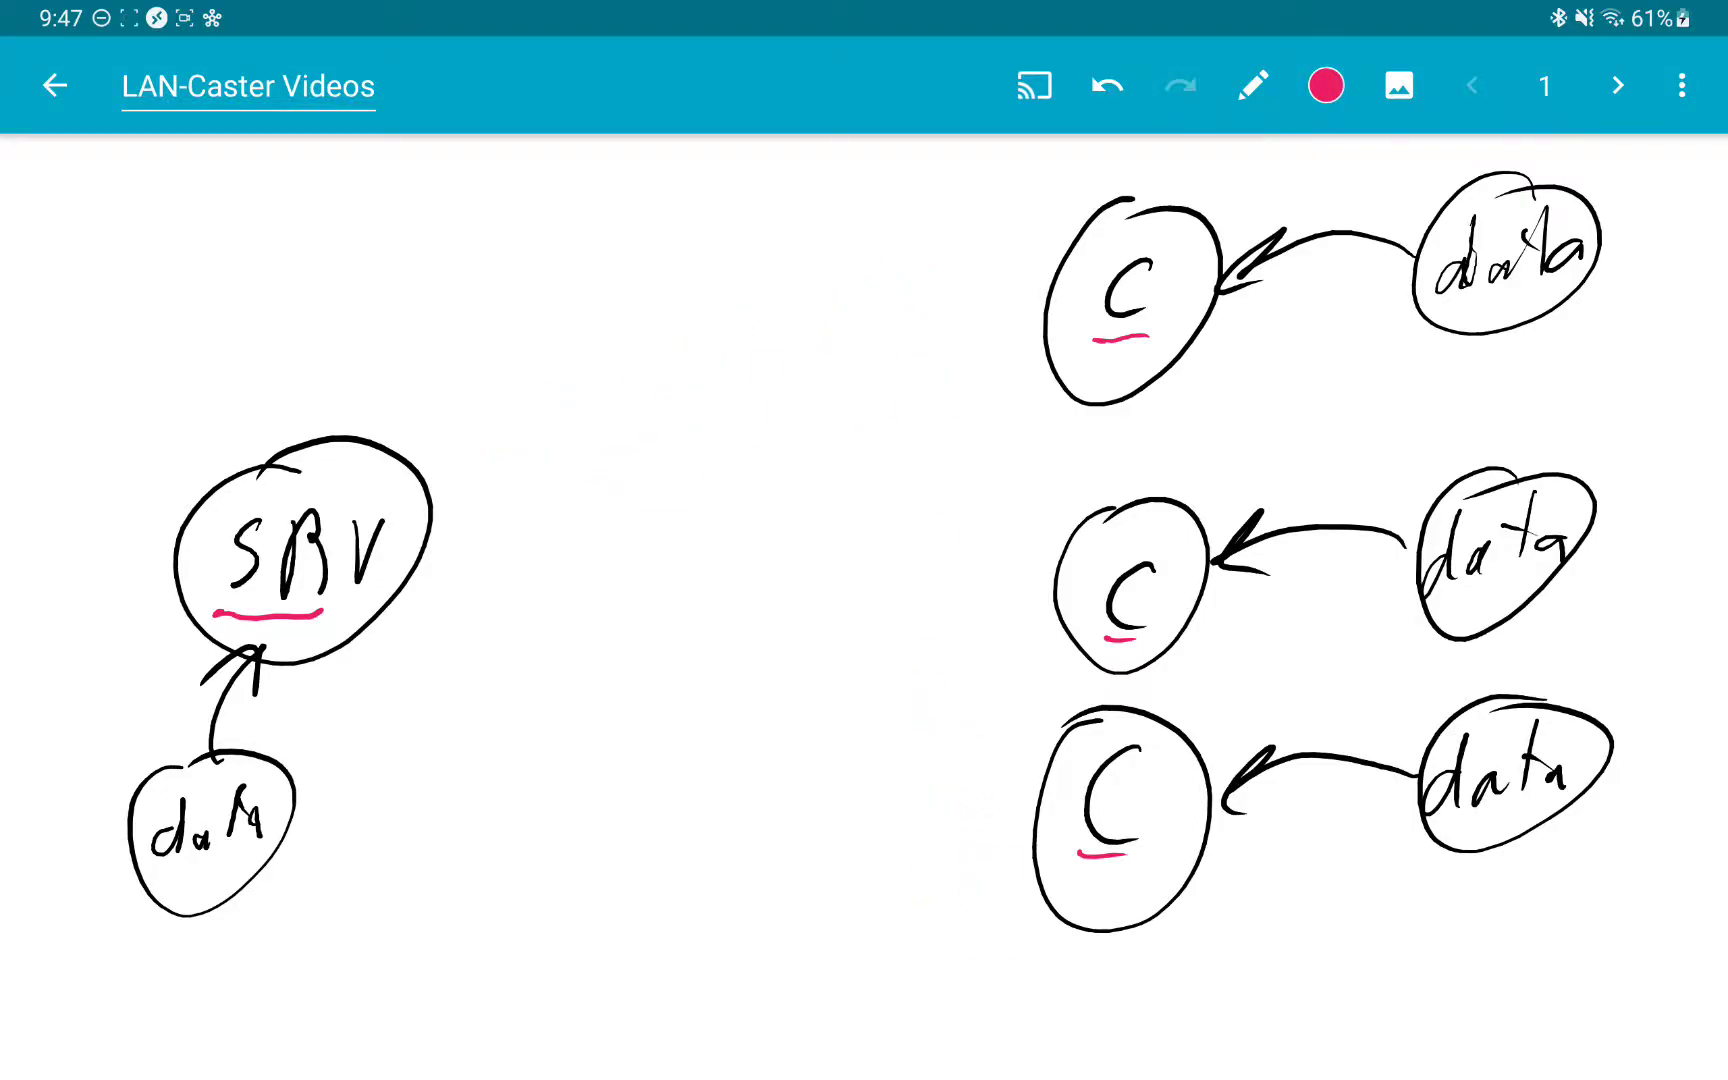
pyautogui.hotkey('alt', 'Tab')
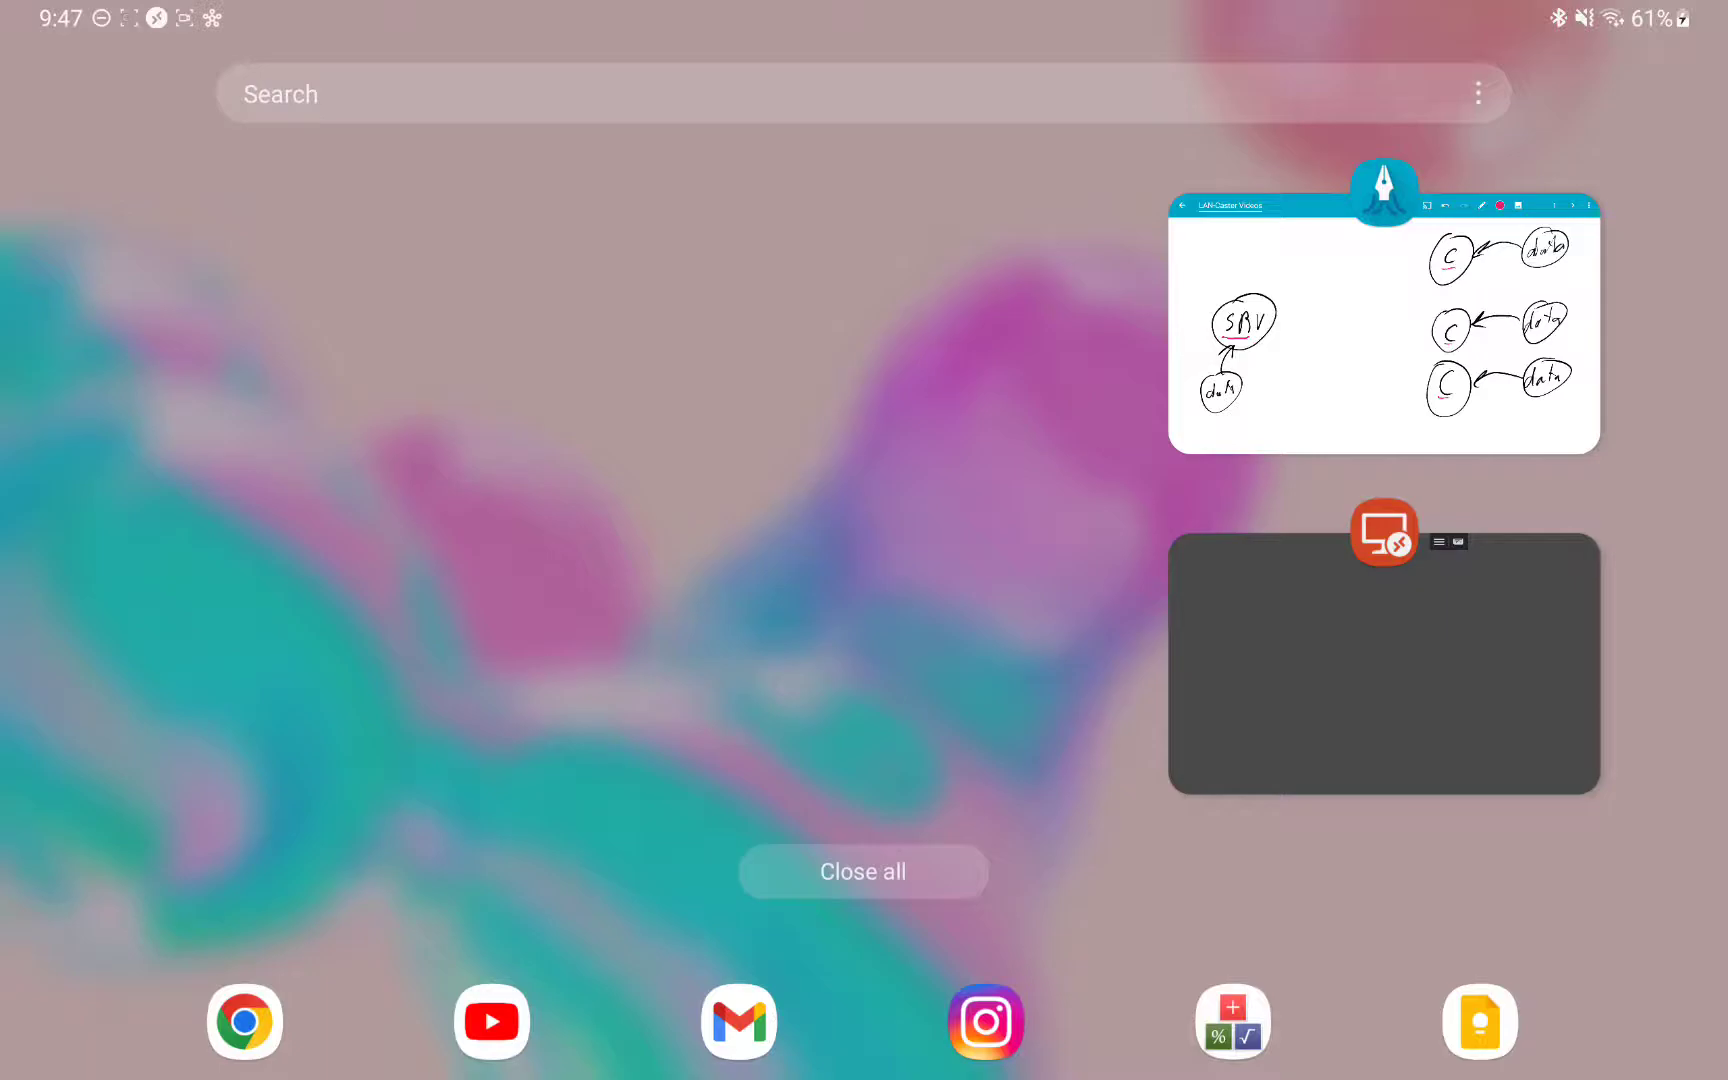
pyautogui.click(1384, 664)
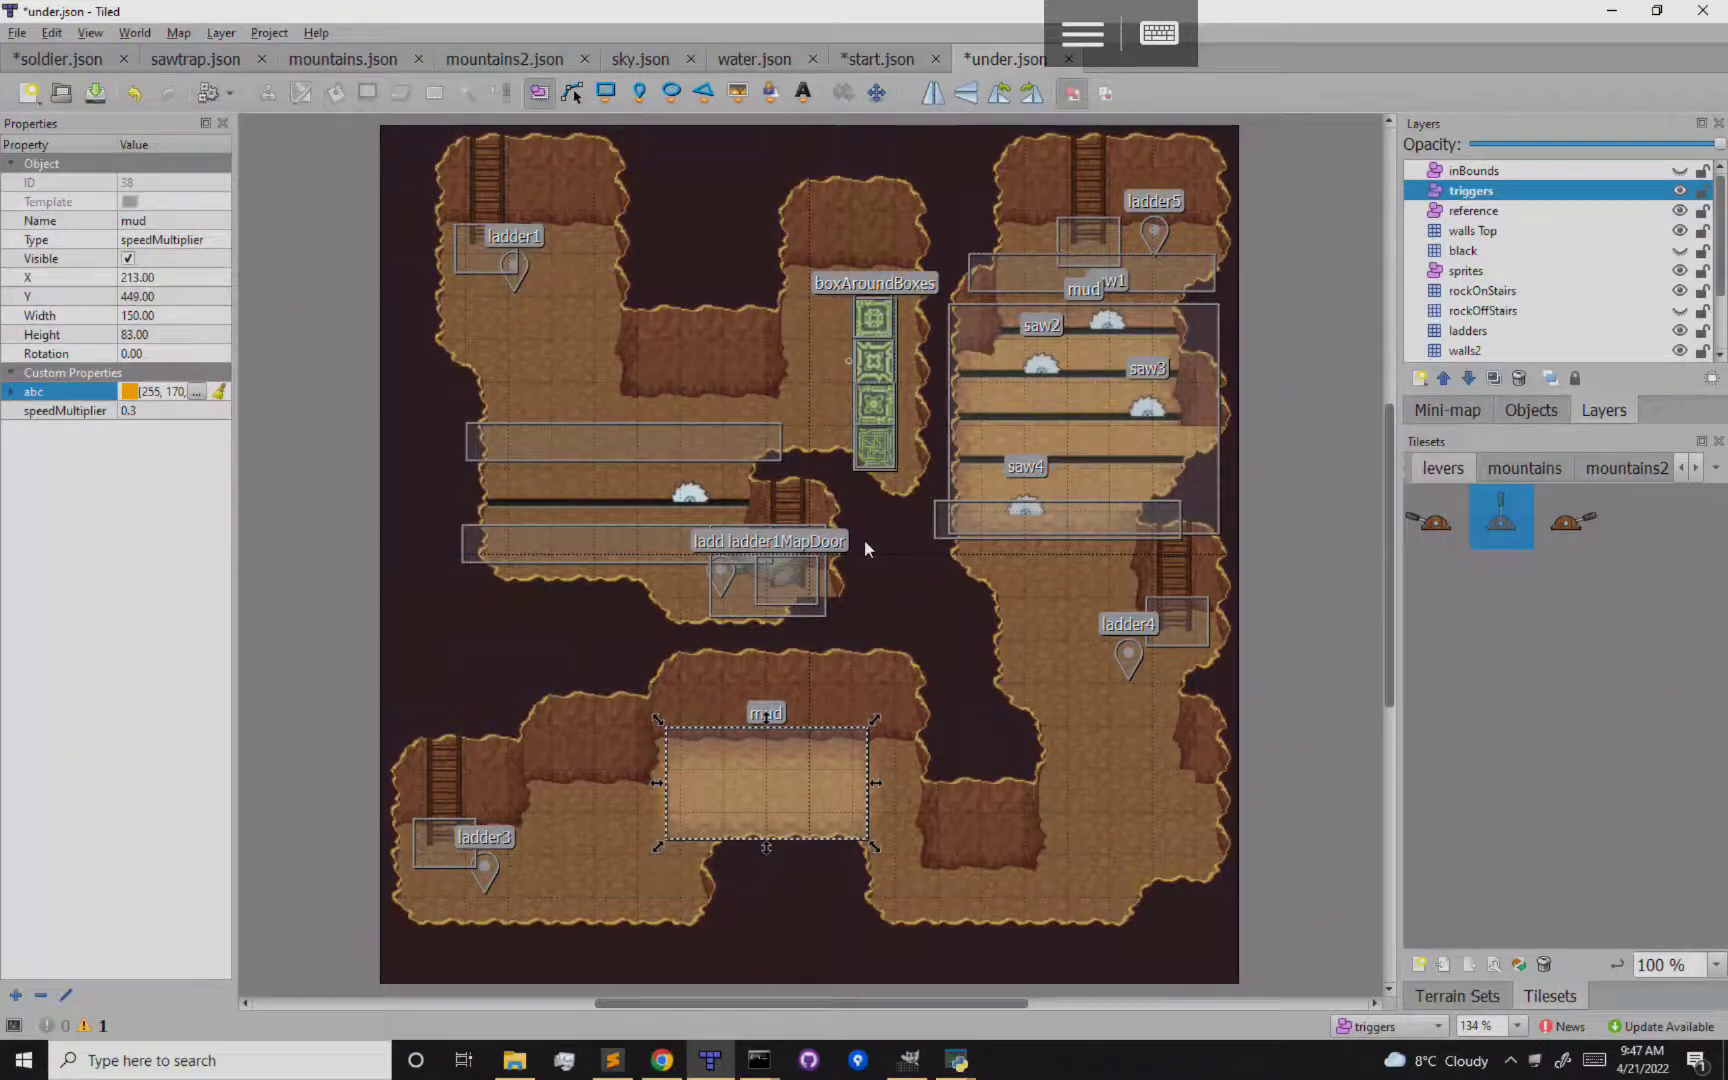